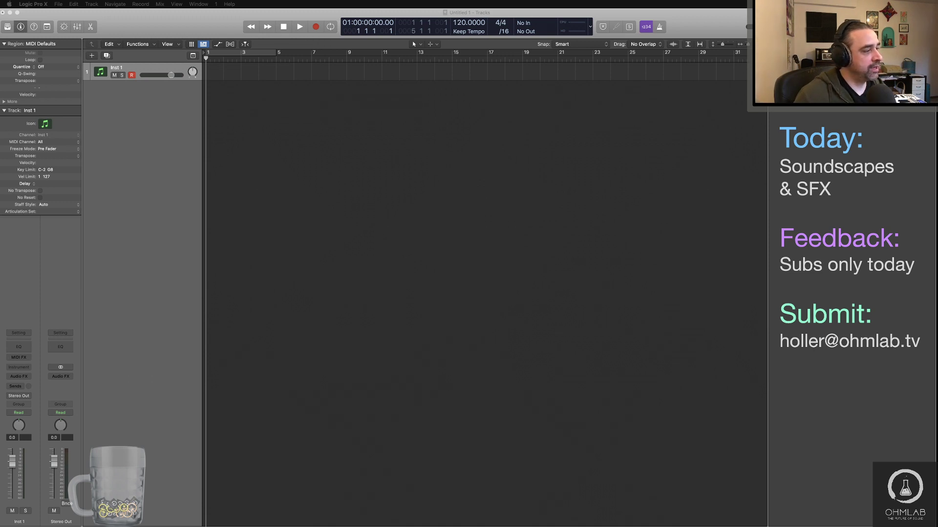
Switch to Finder, close the Kits window and place a new window of the home folder over the empty arrangement.
key("super+Tab")
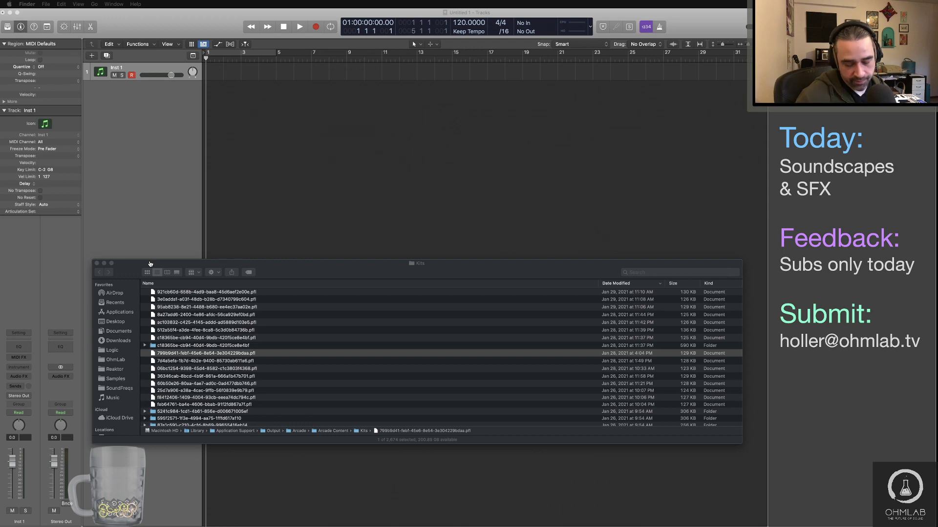
key("super+w")
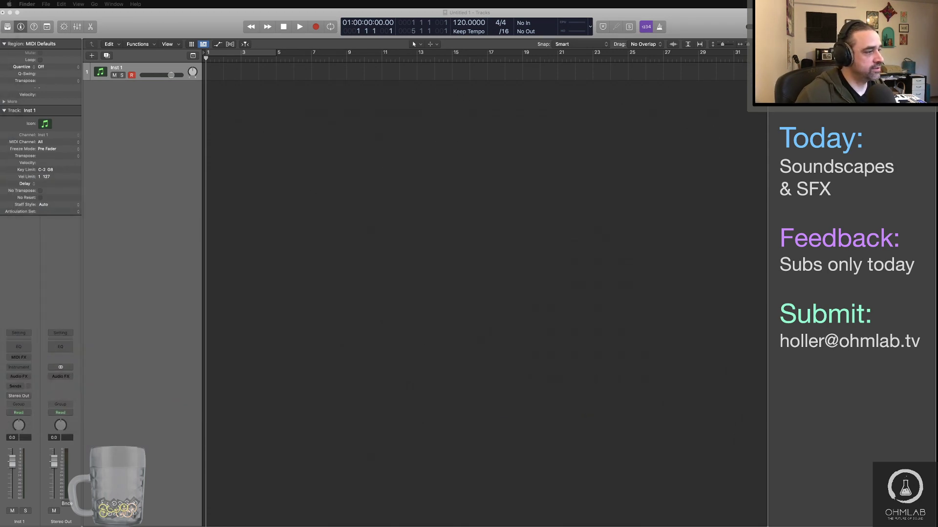
left_click_drag(765, 273, 317, 231)
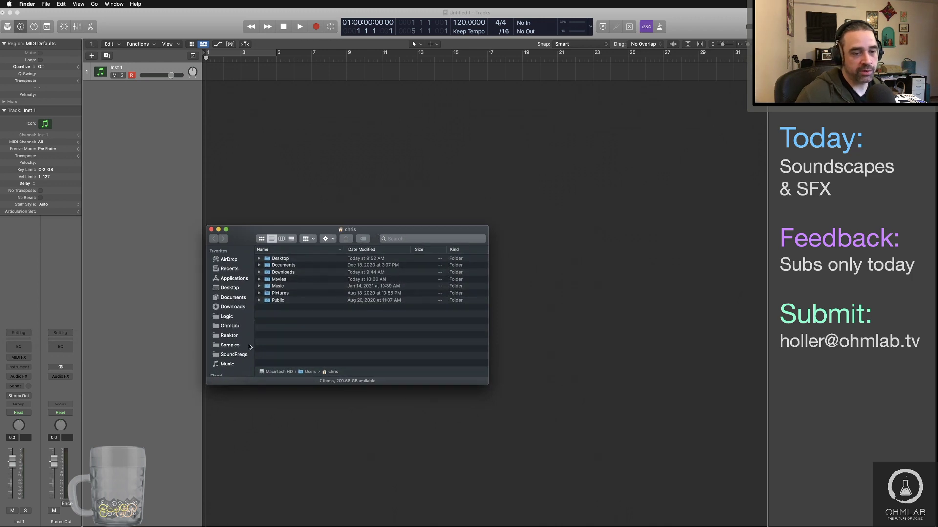
Open the Streams folder inside the Logic folder and look through its dated session folders.
left_click(244, 318)
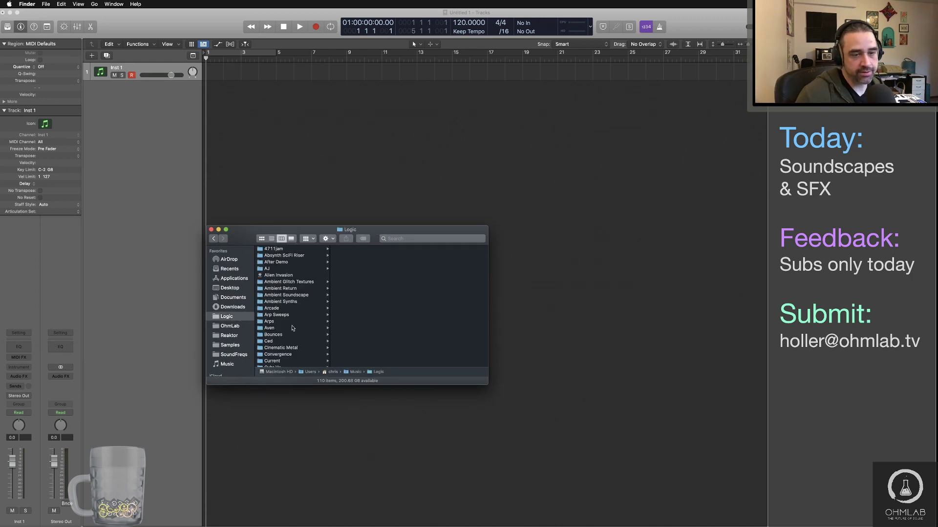
scroll(292, 328, "down", 10)
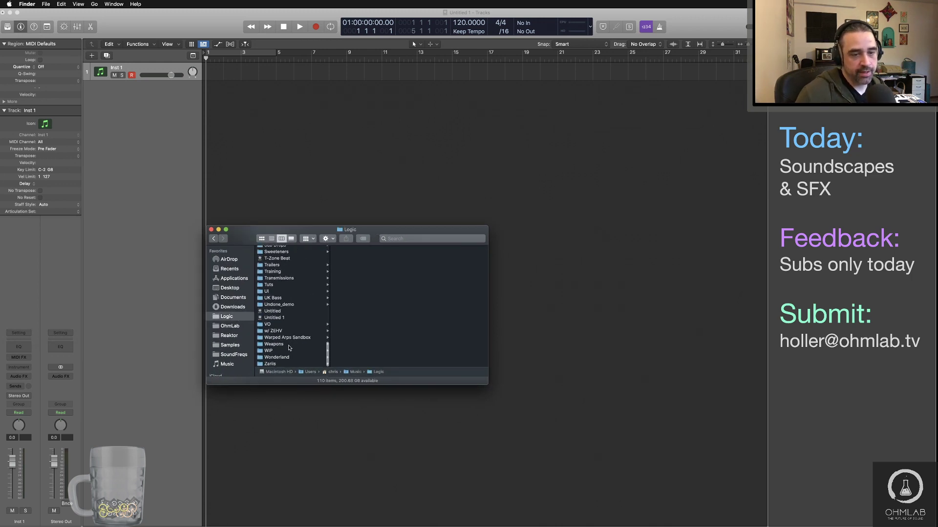
scroll(288, 348, "up", 4)
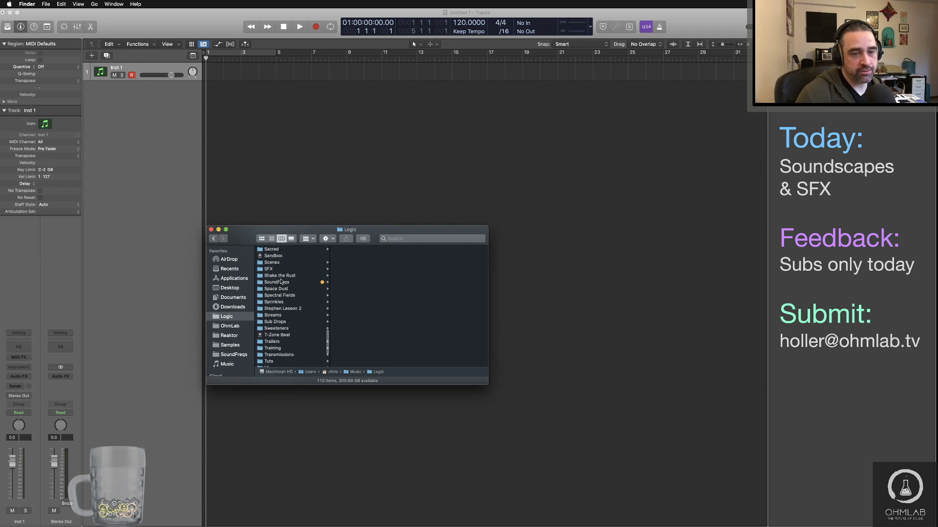
scroll(293, 295, "up", 3)
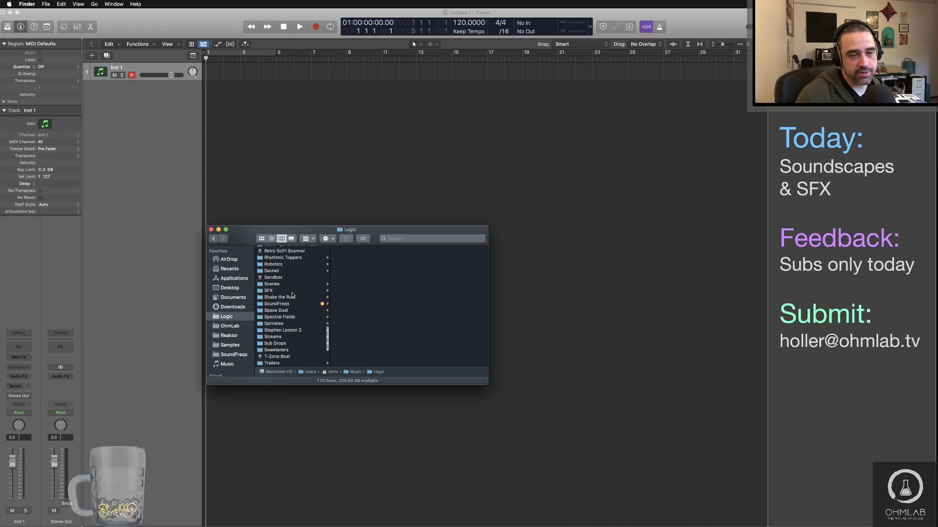
left_click(286, 338)
scroll(398, 332, "down", 10)
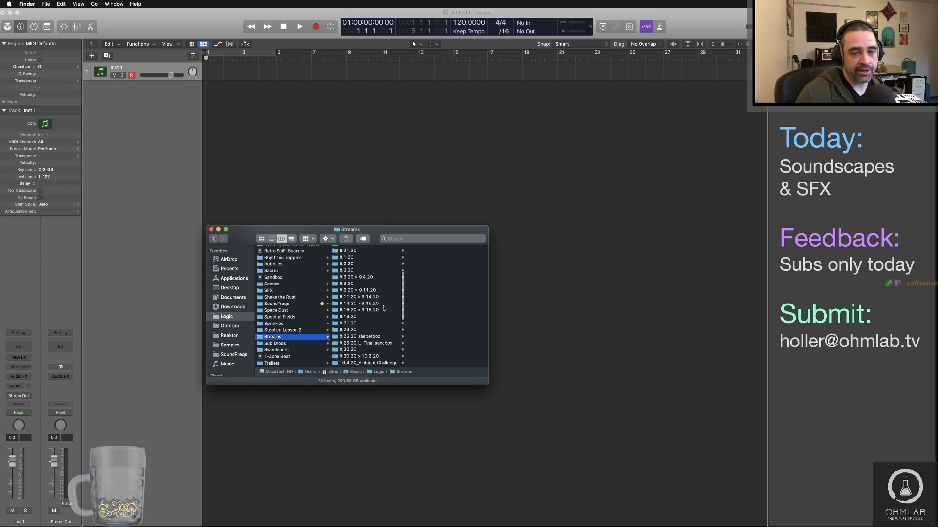
Open the Audio Files folder of the 12.28.20_atmos session and browse its WAV files.
left_click_drag(409, 331, 477, 327)
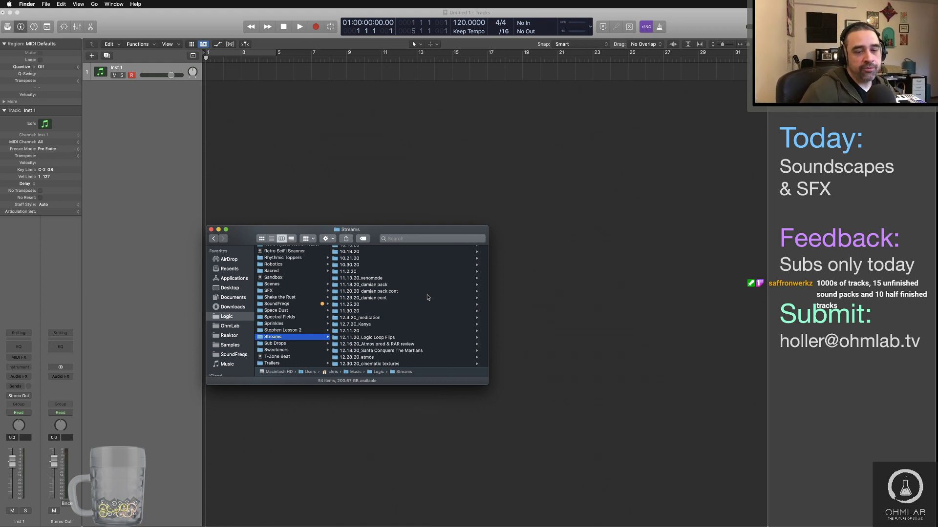
scroll(406, 312, "down", 3)
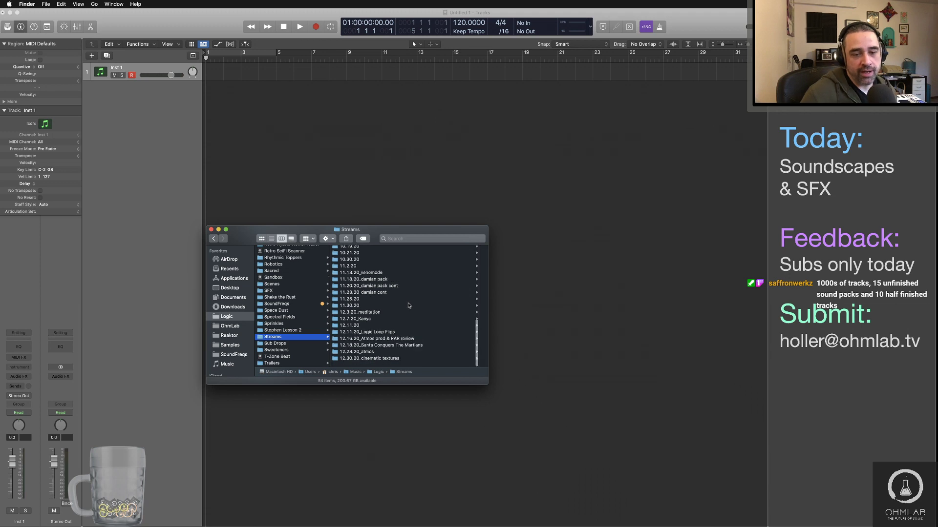
left_click(374, 359)
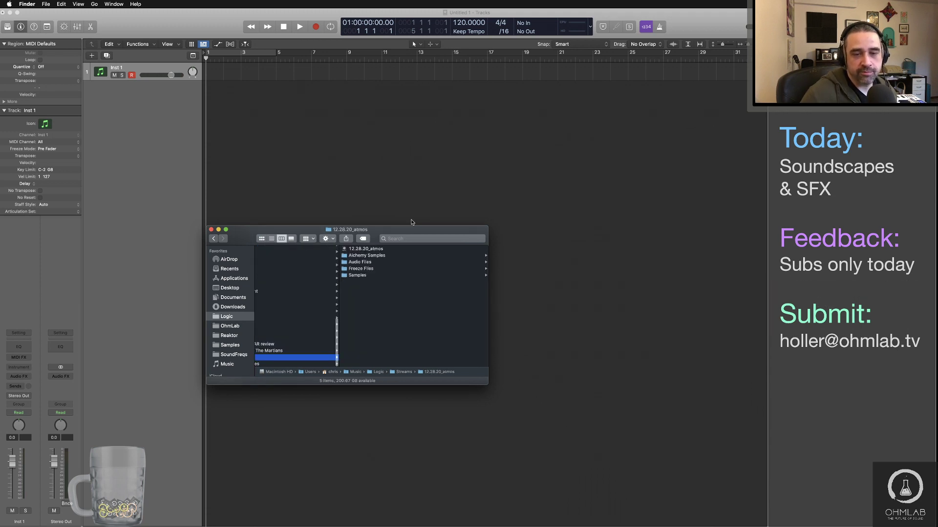
left_click(434, 263)
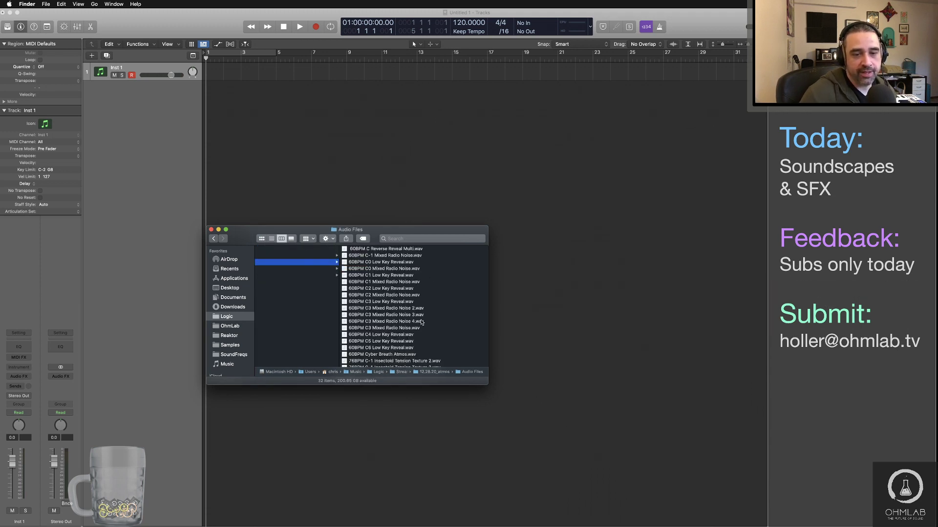
scroll(420, 313, "down", 5)
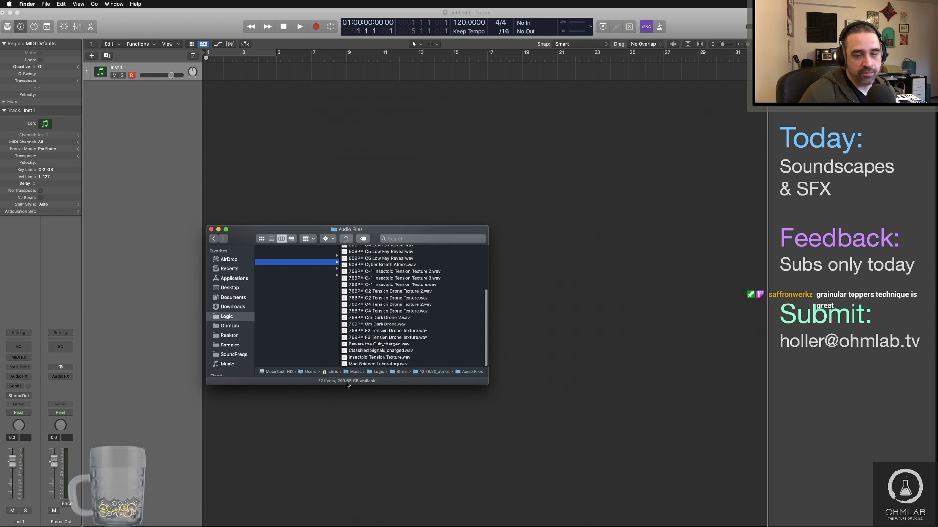
scroll(415, 346, "up", 5)
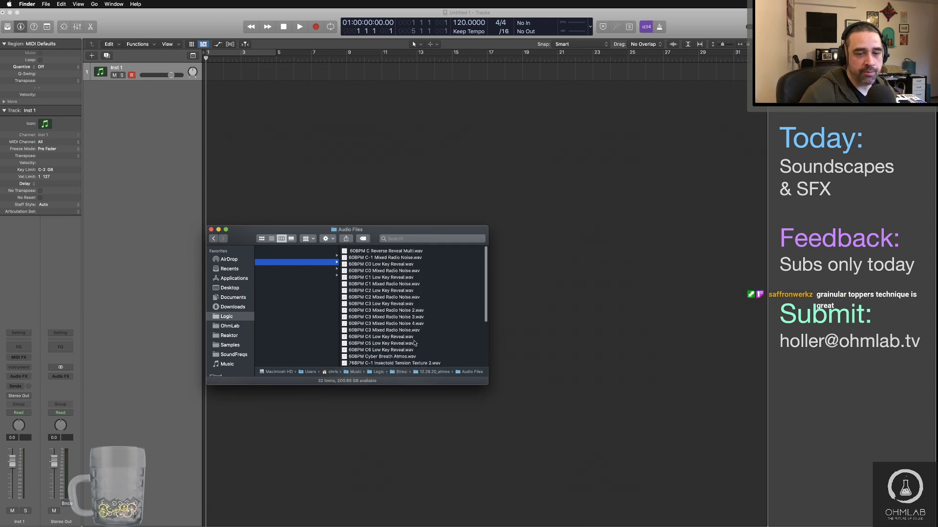
scroll(395, 272, "left", 10)
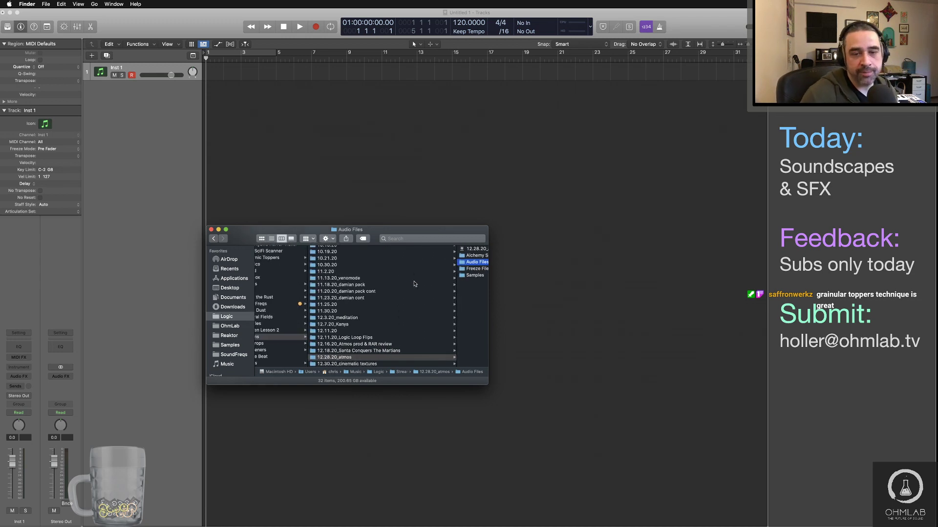
scroll(414, 269, "right", 10)
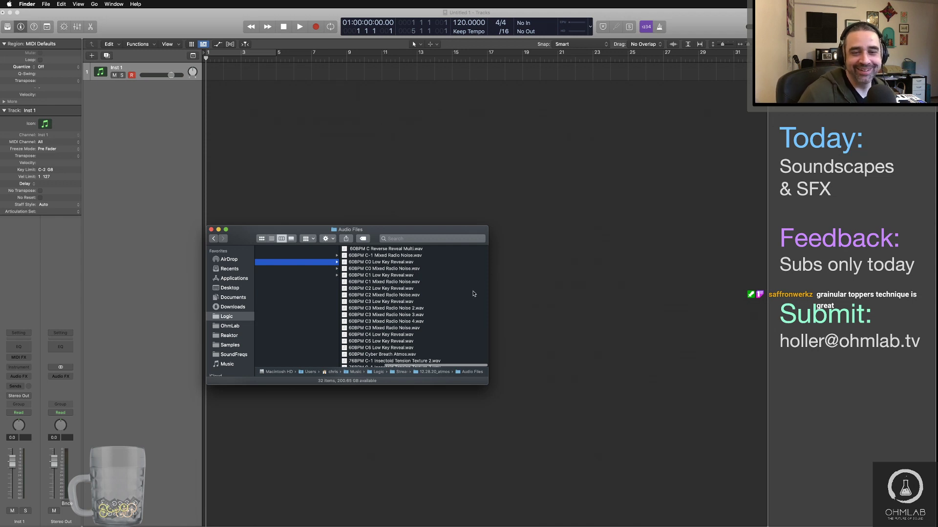
Listen to previews of the 60BPM C Reverse Reveal Multi, C-1 Mixed Radio Noise and C0 Low Key Reveal files, and close the preview.
left_click(417, 250)
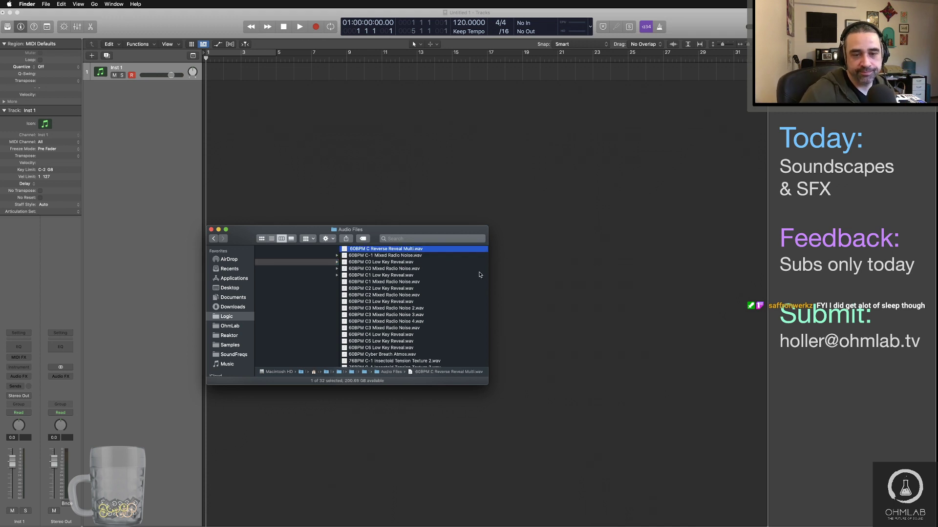
key("space")
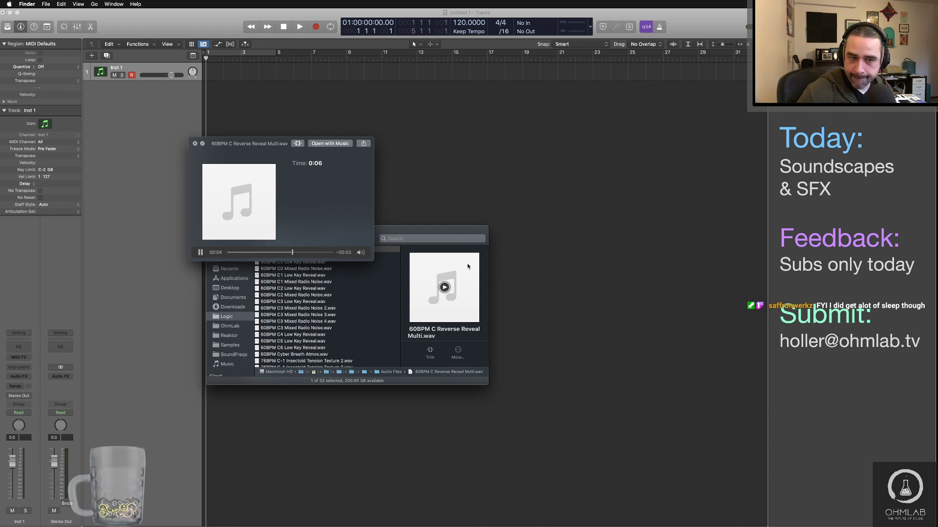
key("Down")
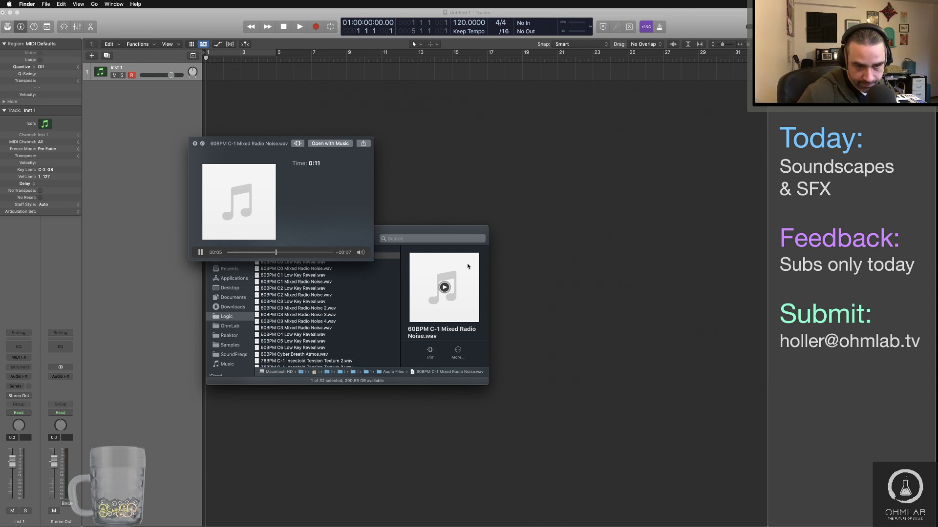
key("Down")
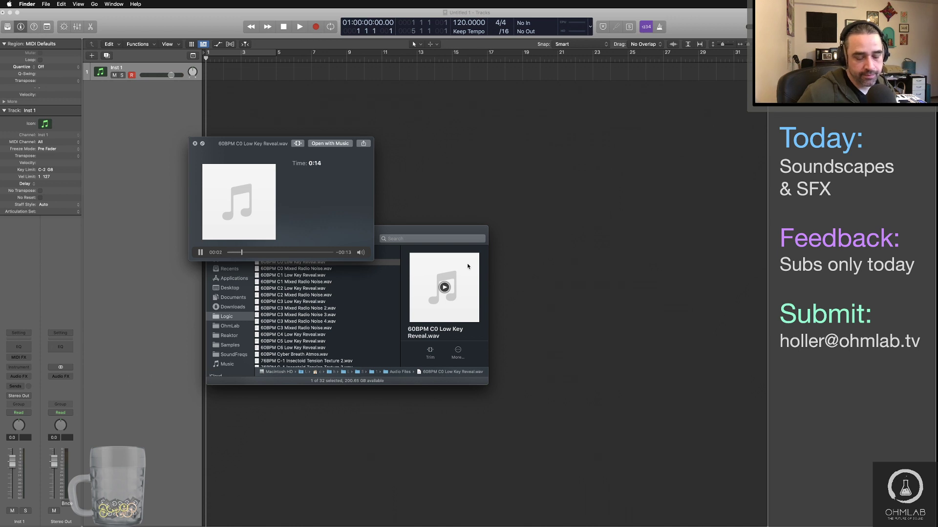
key("super+Tab")
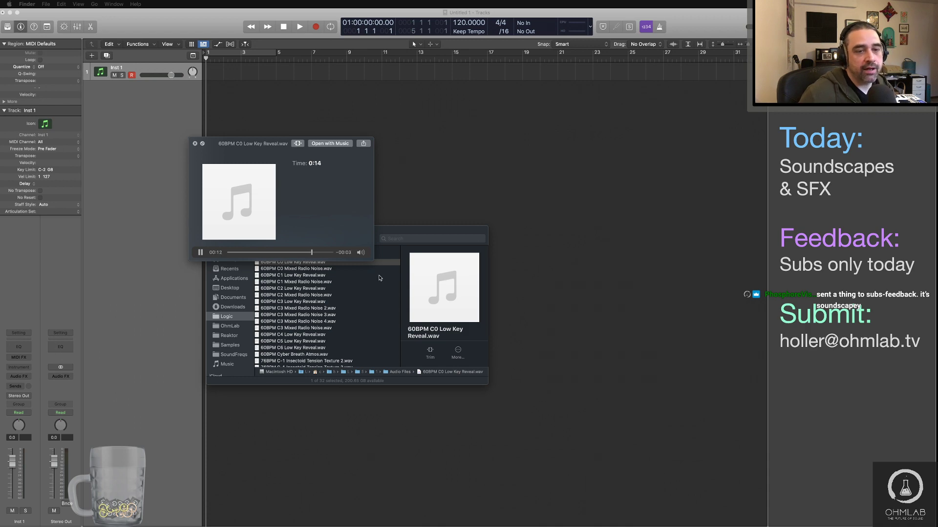
key("space")
key("space")
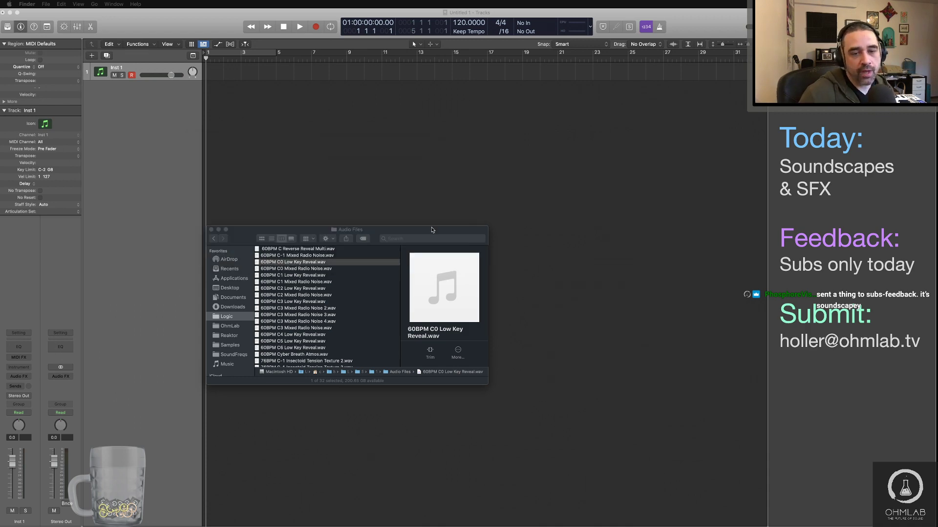
Move the Finder window higher and remove the leading space from the name of the 60BPM C Reverse Reveal Multi.wav file.
left_click_drag(432, 230, 457, 95)
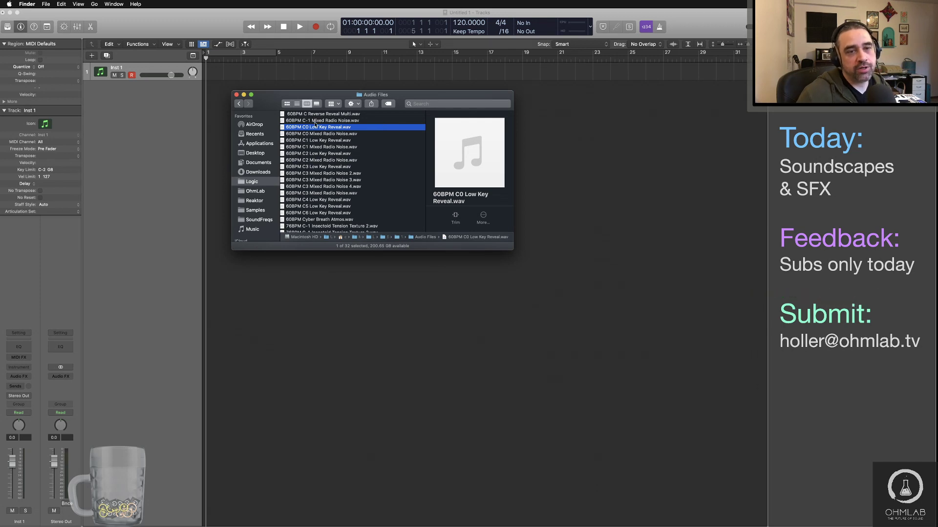
left_click(288, 115)
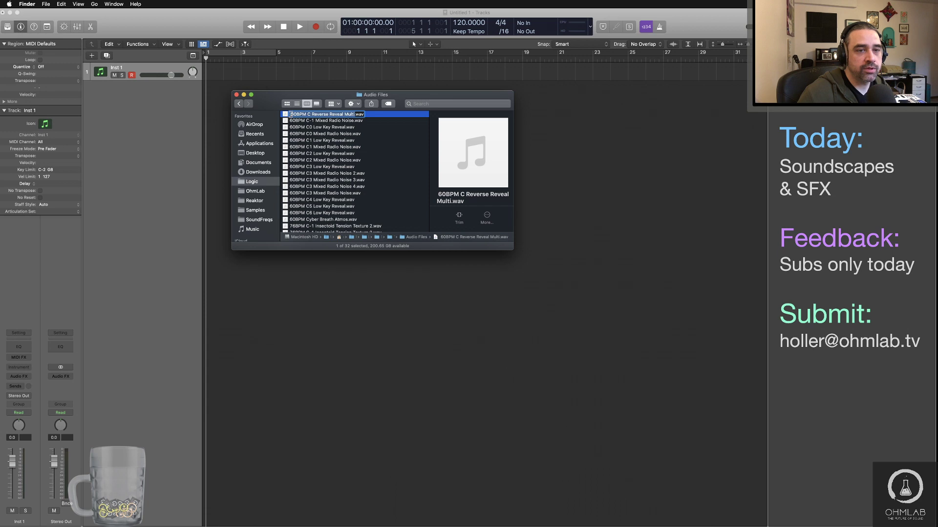
left_click(290, 114)
key("BackSpace")
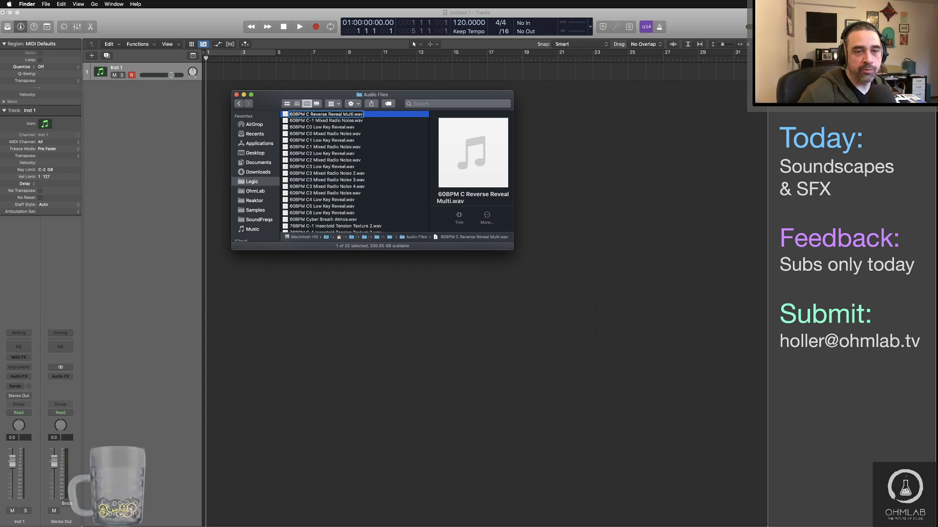
key("Return")
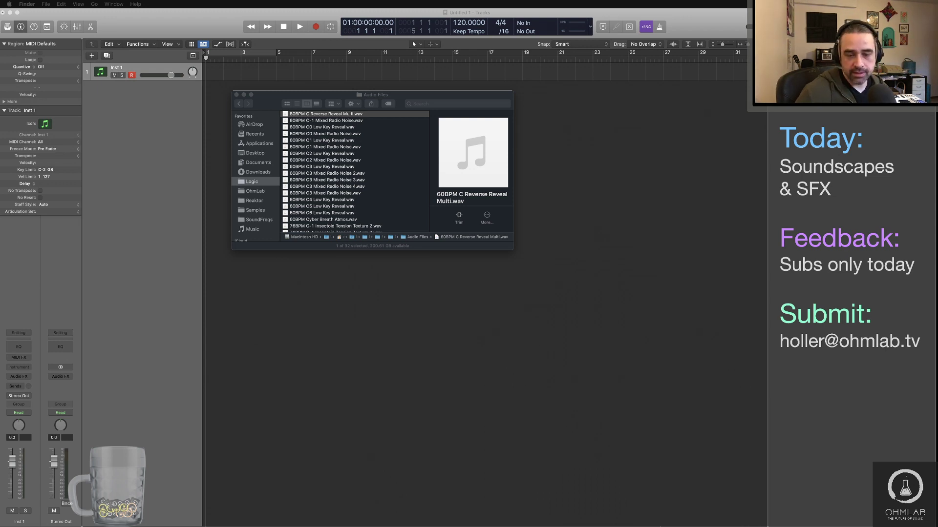
Switch to Discord and play CICADA_GHOST_v1.1.wav from the subscriber-only-feedback channel, with the window placed over the arrangement.
mouse_move(618, 522)
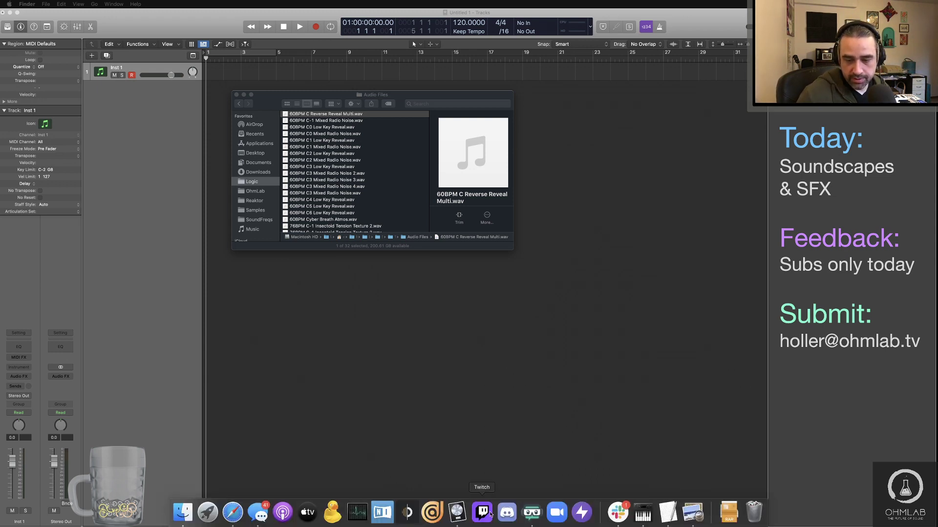
left_click(508, 518)
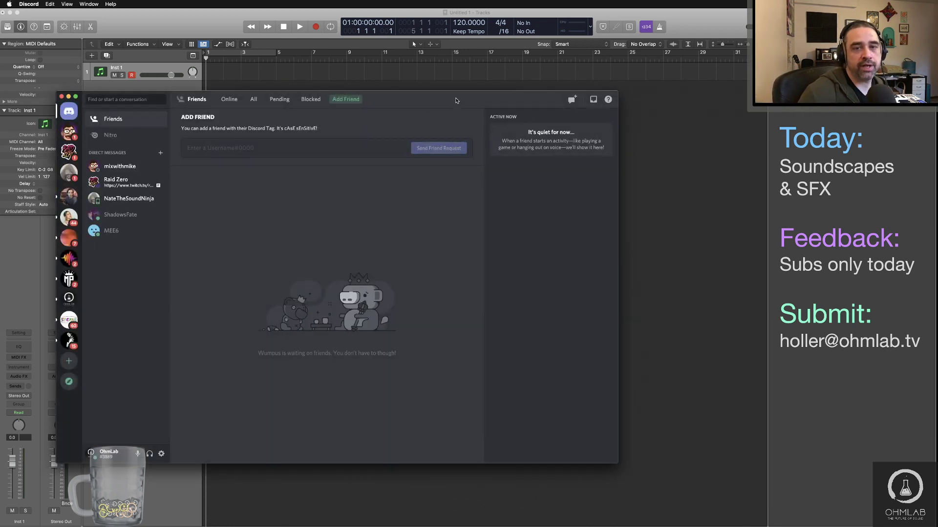
left_click_drag(456, 100, 0, 22)
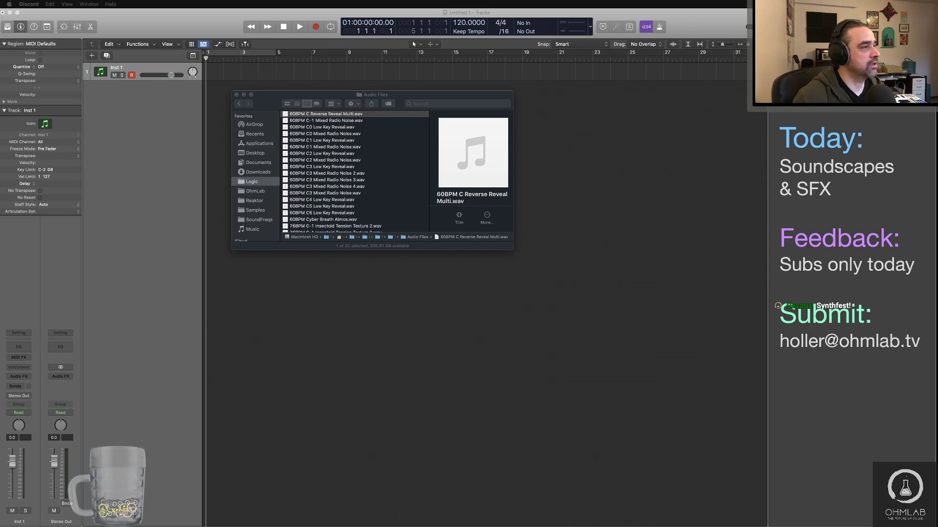
left_click_drag(0, 44, 385, 80)
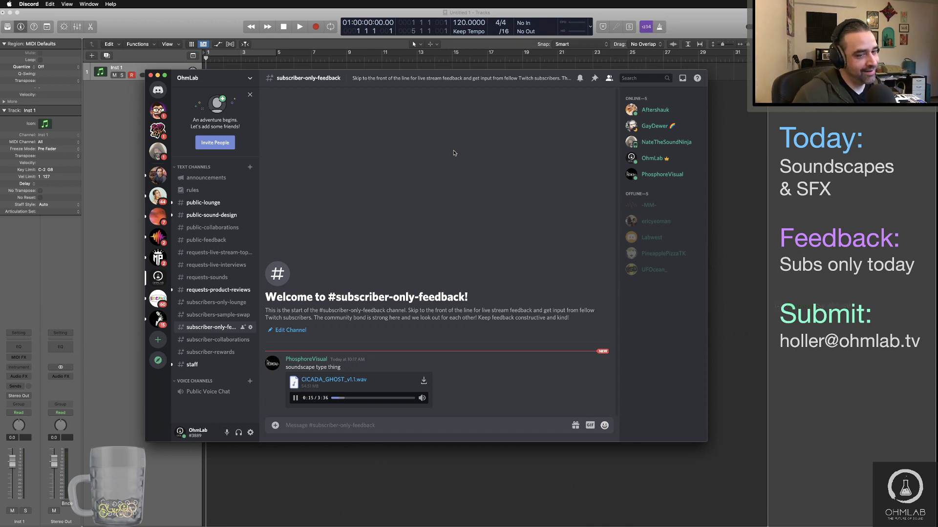
Switch to the TextEdit notes document and move its window slightly higher over the Discord window.
key("super+Tab")
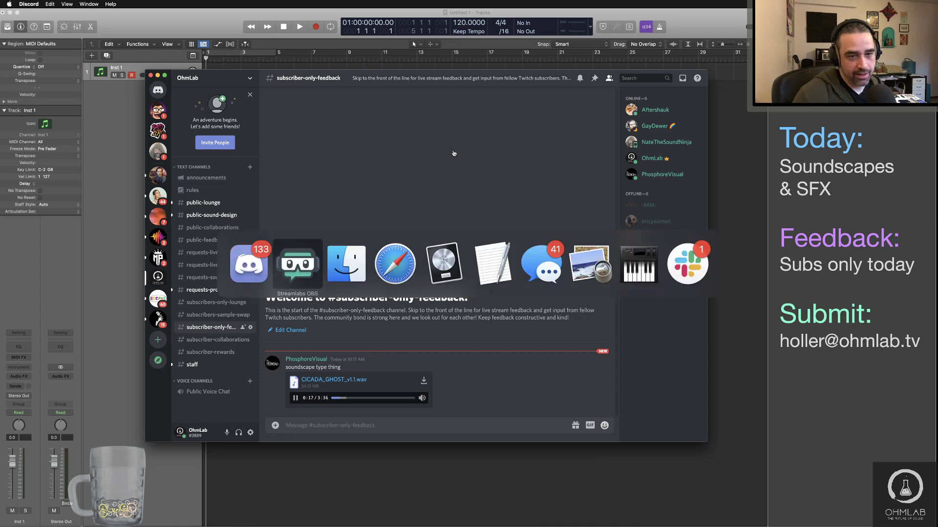
key("super+Tab")
key("super+Tab")
key("super+Tab")
key("super+Tab")
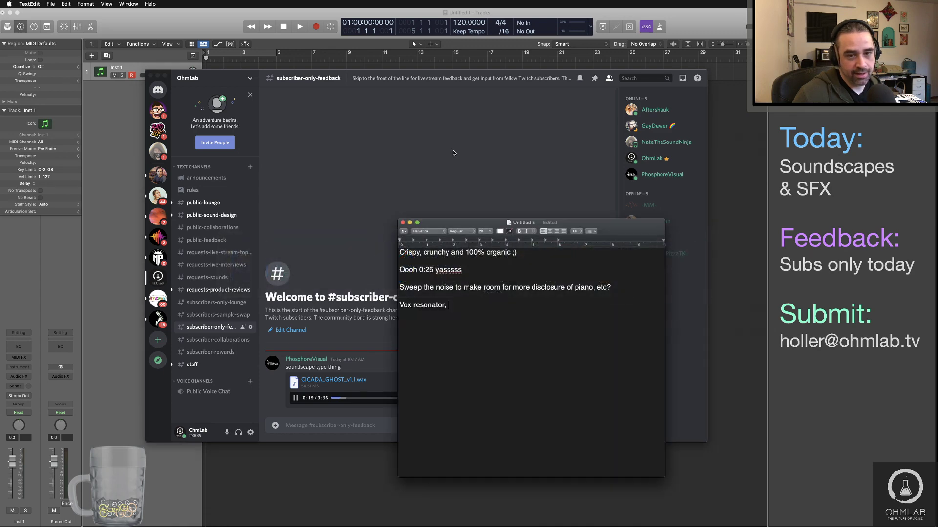
mouse_move(585, 225)
left_mouse_down()
mouse_move(650, 115)
mouse_move(592, 210)
left_mouse_up()
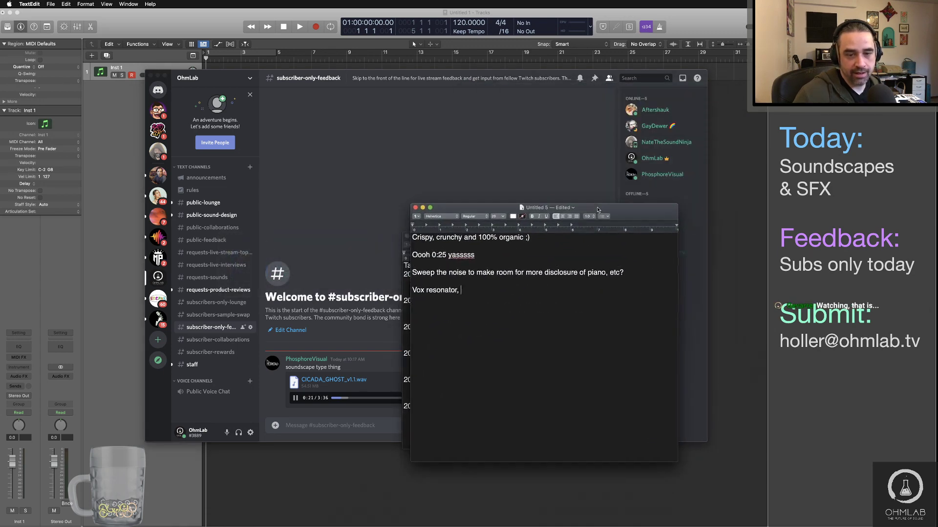
Replace all of the old notes with the opening line "LOVE the digital hybrid vibe!!".
left_click_drag(499, 293, 376, 233)
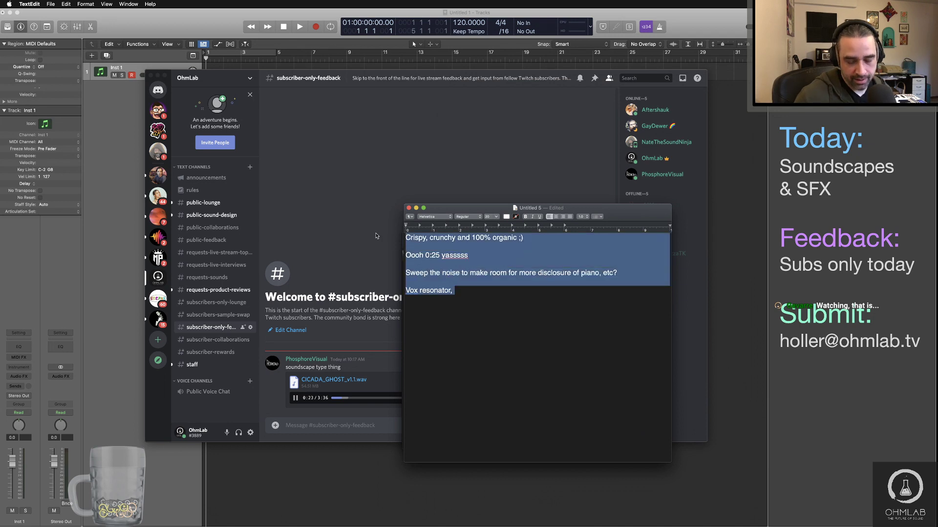
type("LOVE the digi")
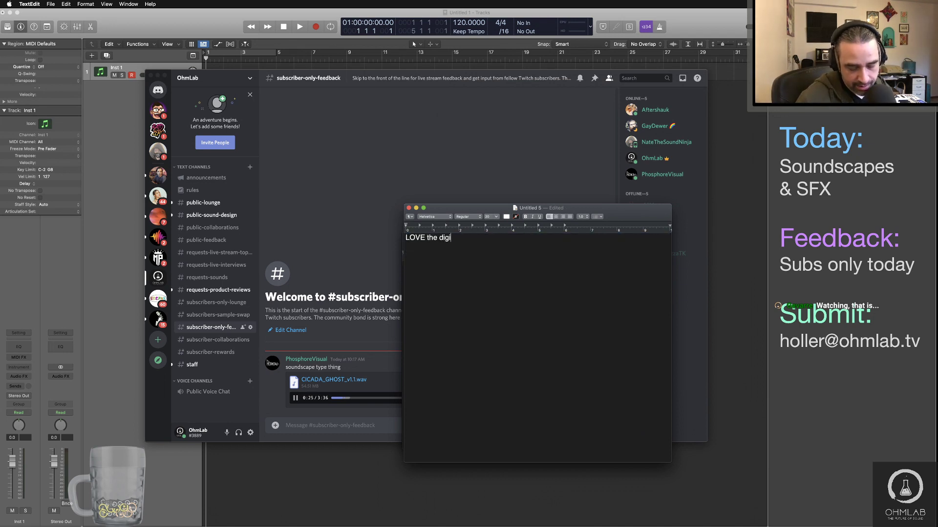
type("tal hybrid")
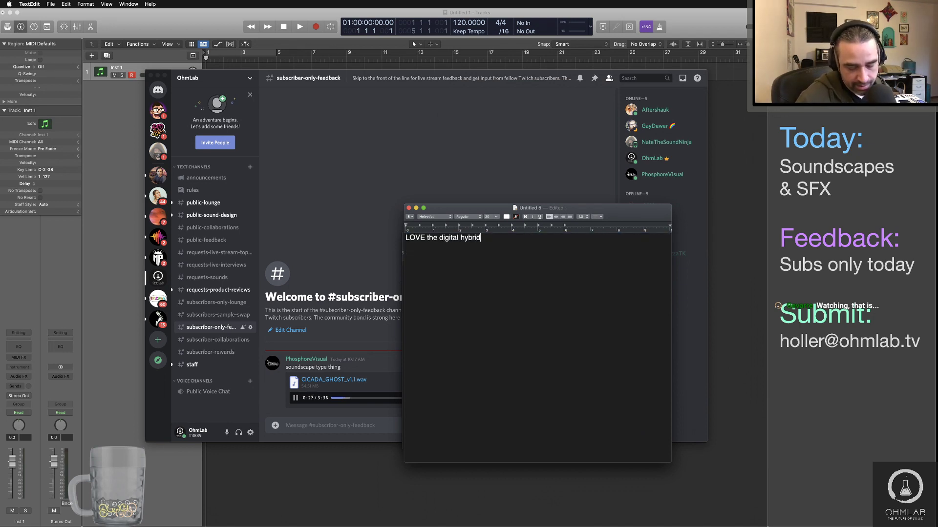
type(" [")
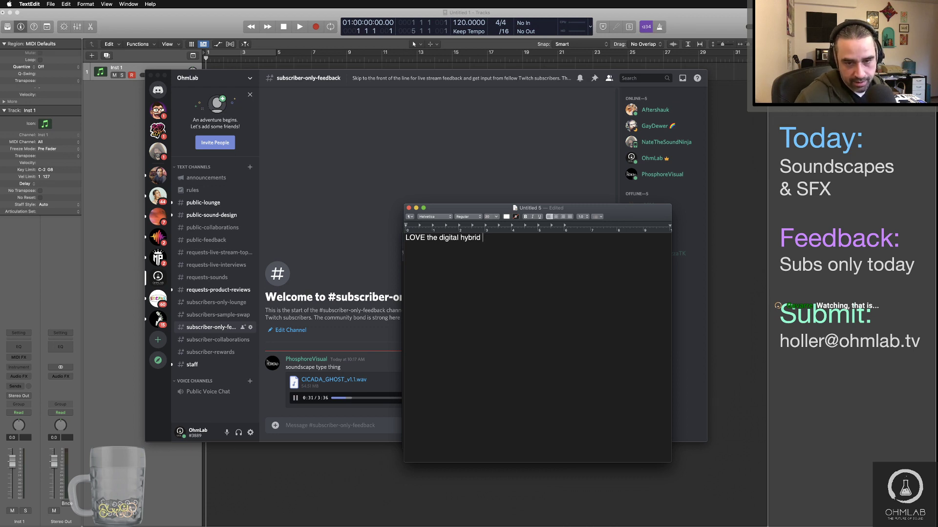
type("vibe!!")
key("Return")
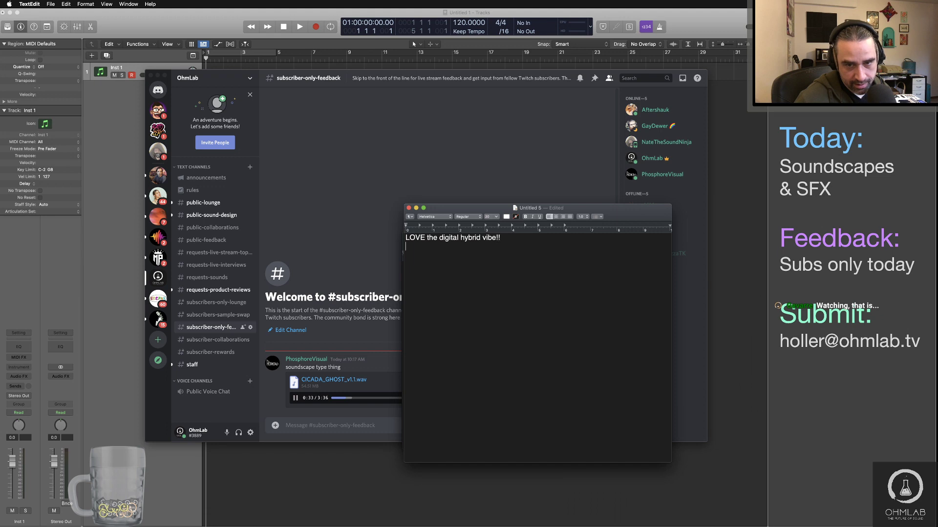
Add the note "Insectoid cyborg" as a separate line below the opening comment, leaving a blank line between them.
key("Return")
type("Insectoid")
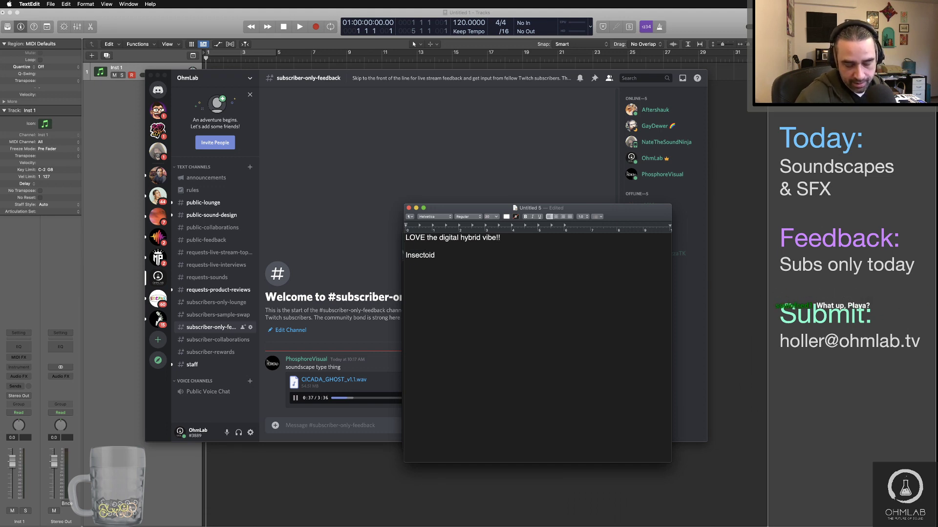
type(" cyboirg")
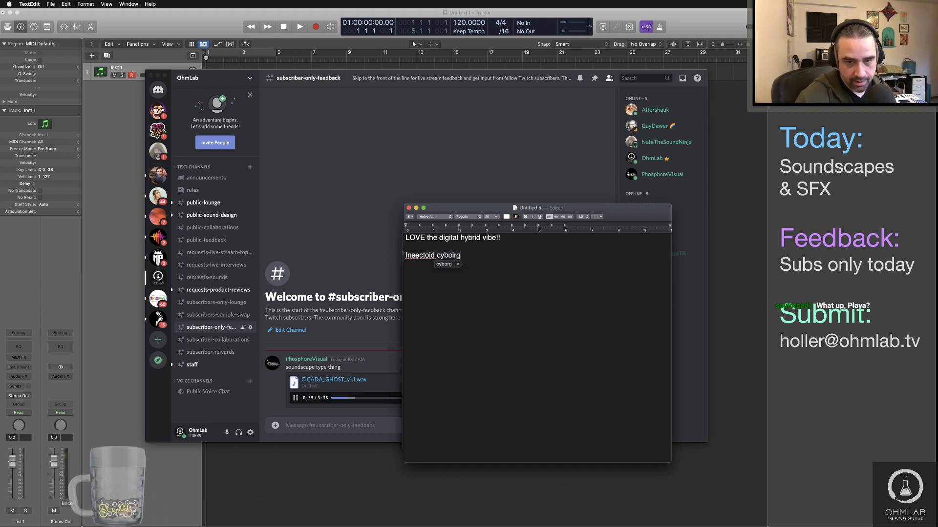
key("BackSpace")
key("BackSpace")
key("BackSpace")
type("rg")
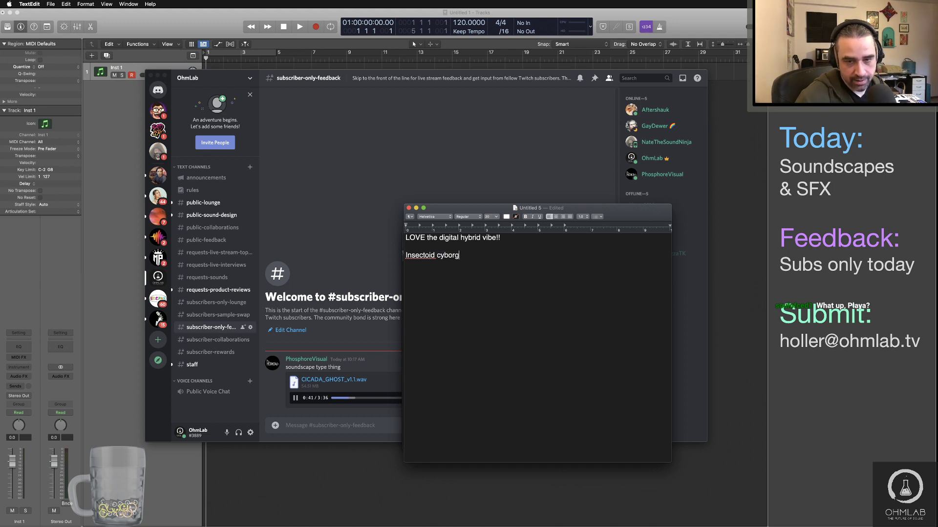
key("Return")
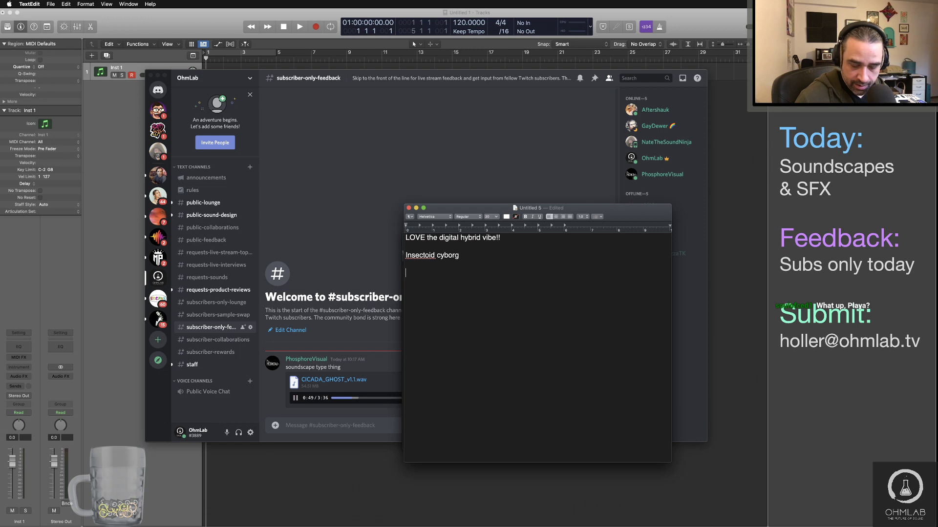
Write the suggestion "Try modulation. Filter between 1k-18k." below the insectoid note.
type("Try ")
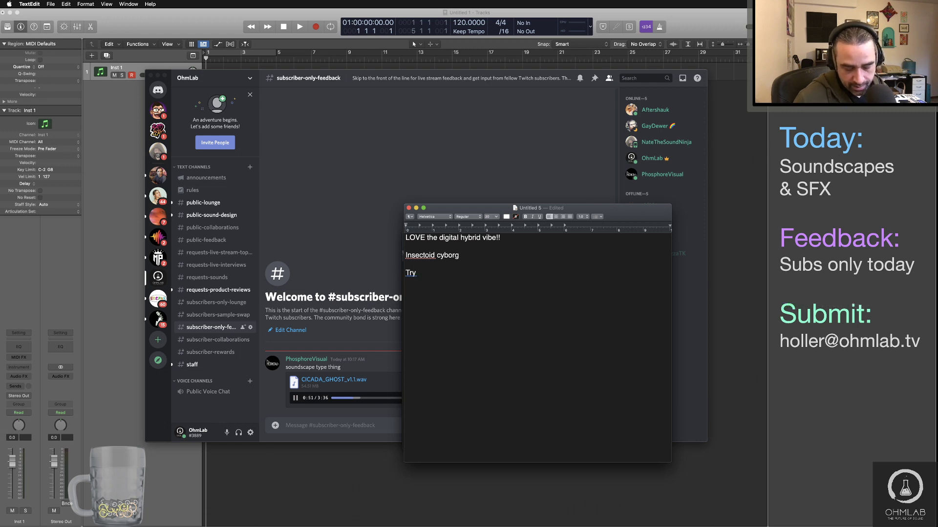
type("modulation. af")
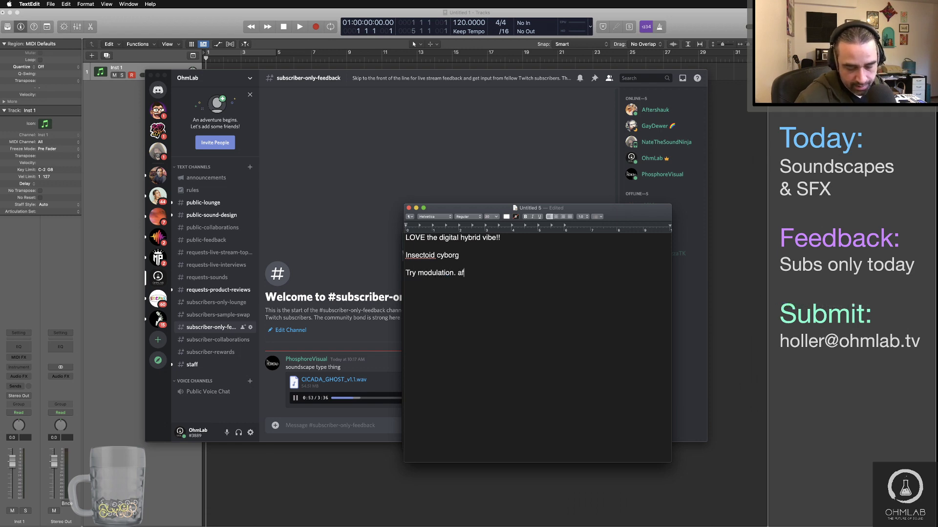
key("BackSpace")
key("BackSpace")
type("Filter b")
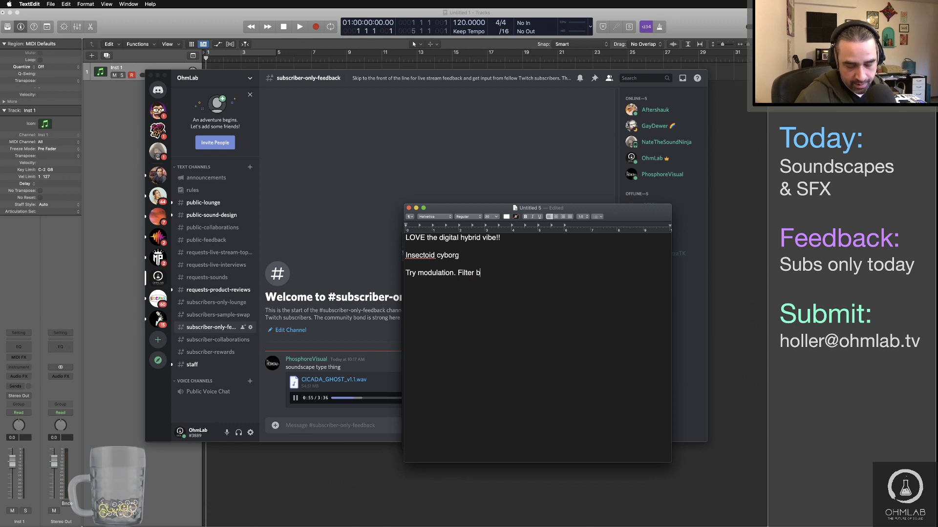
type("etween ")
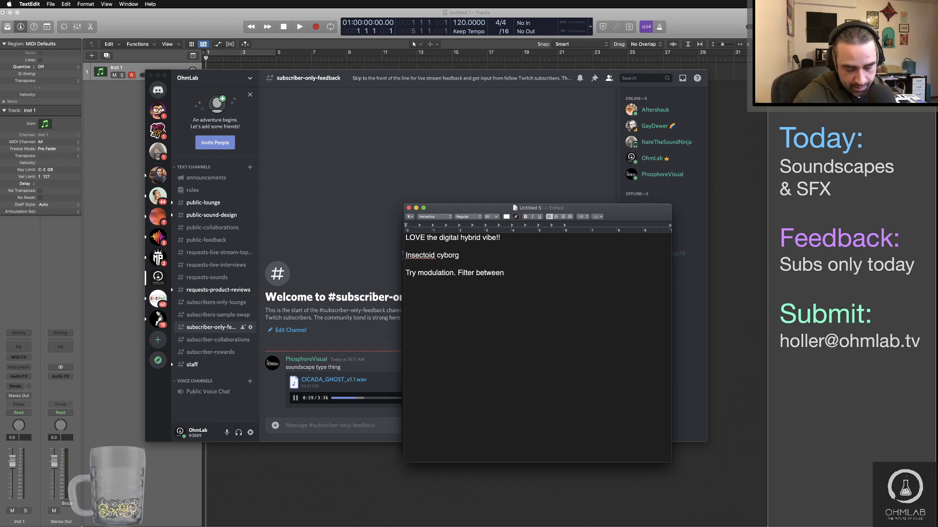
type("2-")
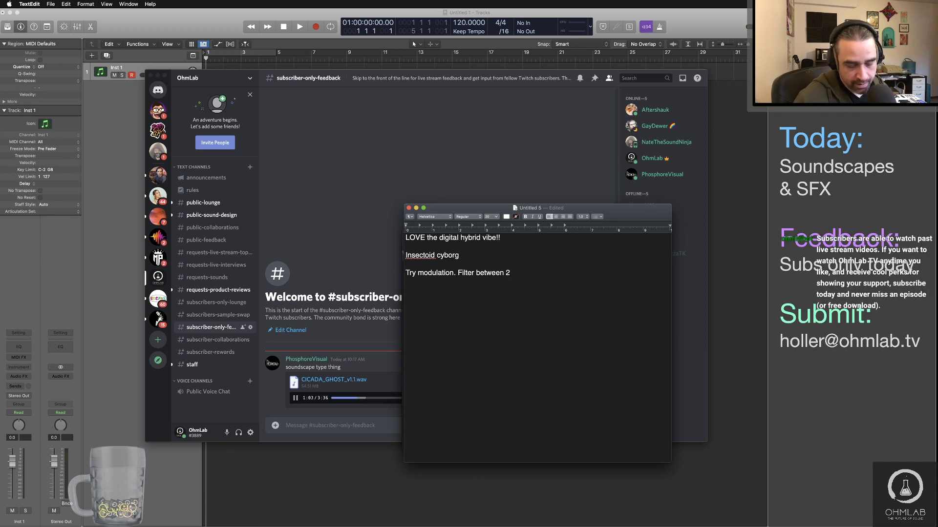
key("BackSpace")
type("1k-")
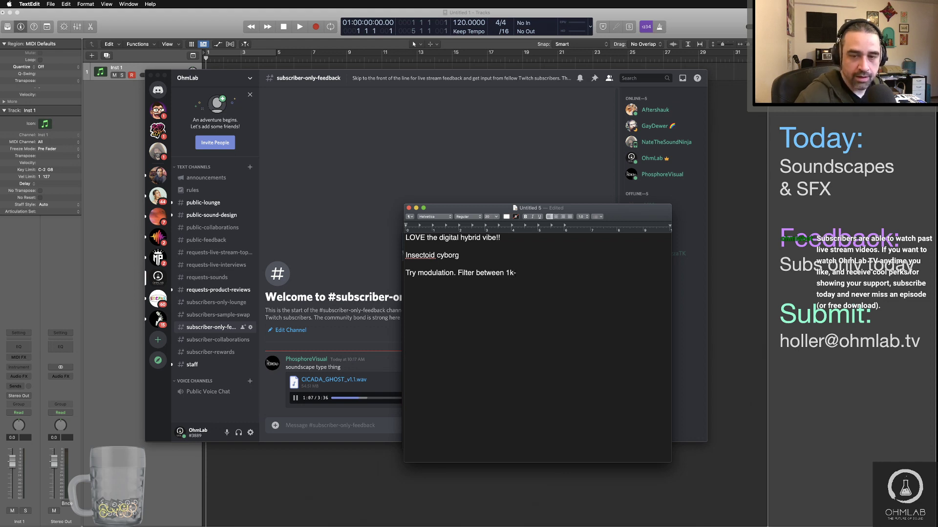
type("18k. ")
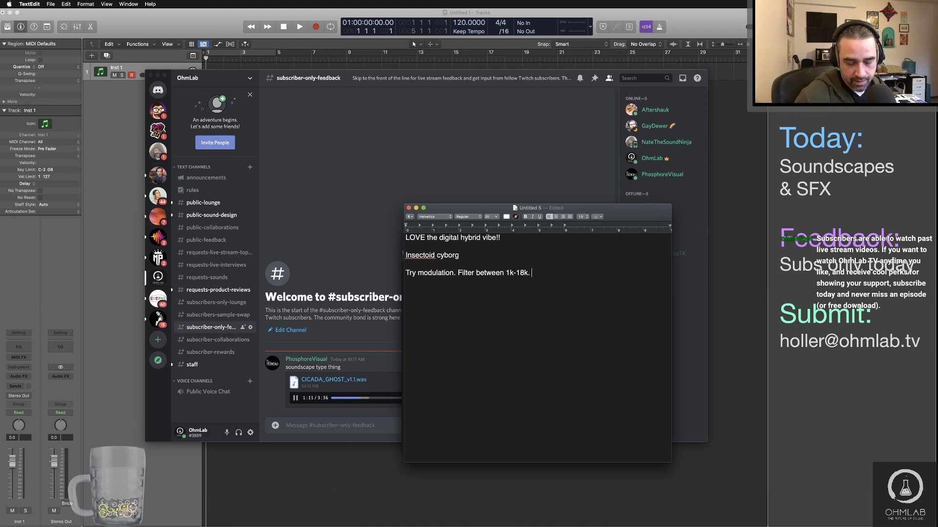
Extend the modulation note with the sentence "Hitting subtle pain points here and there.".
type("Hitting subt")
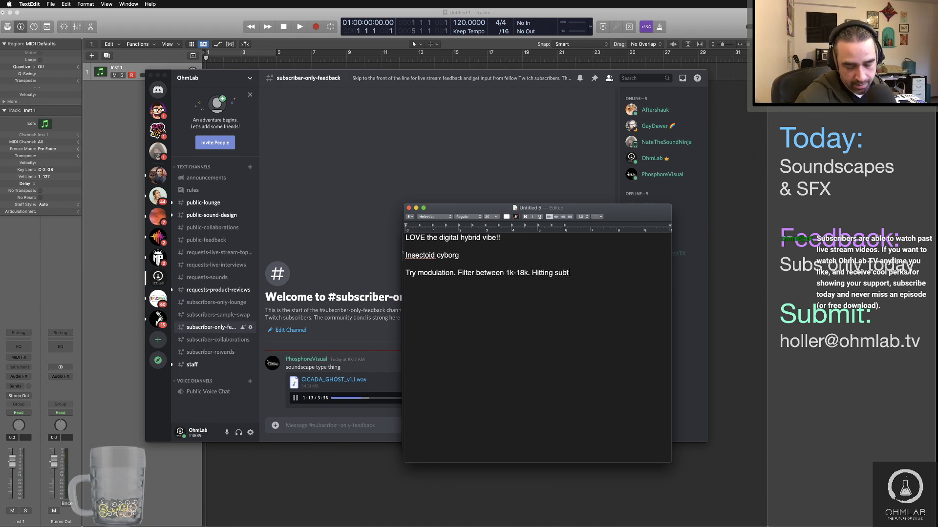
type("le pain points ")
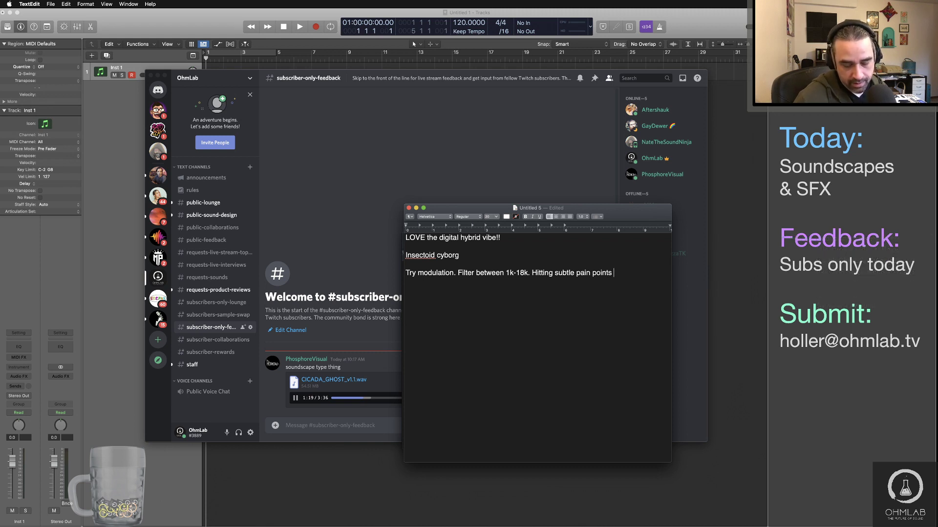
type("here and there.")
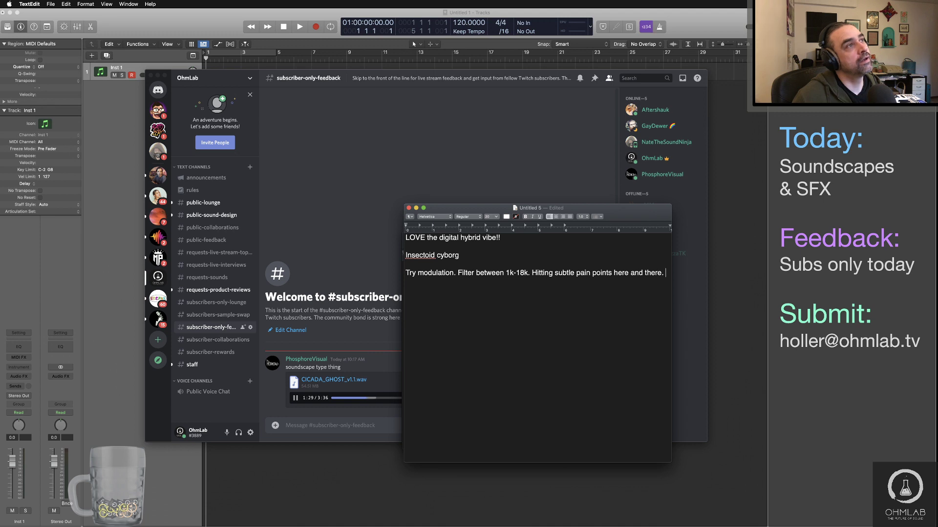
Add a new paragraph to the notes reading "Drone, multi out with grit comp on mids".
key("Return")
key("Return")
type("Drone, ")
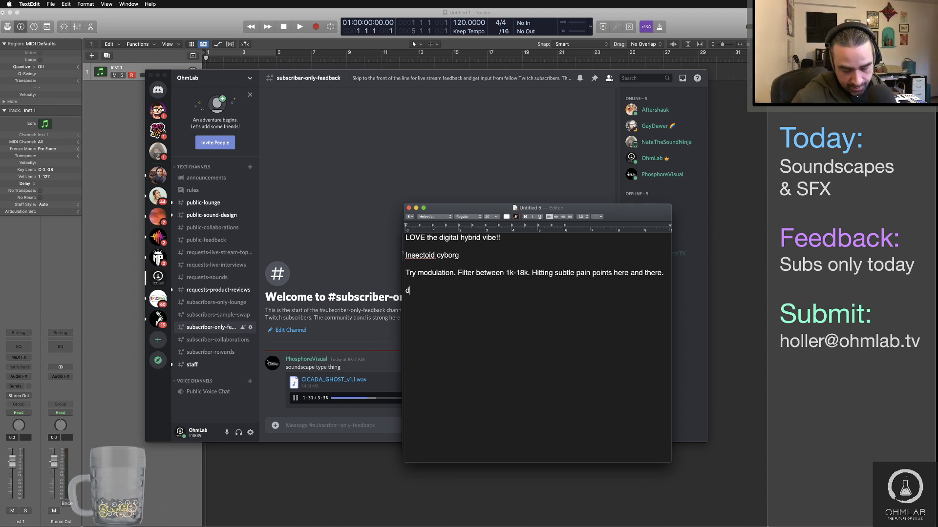
type("multi")
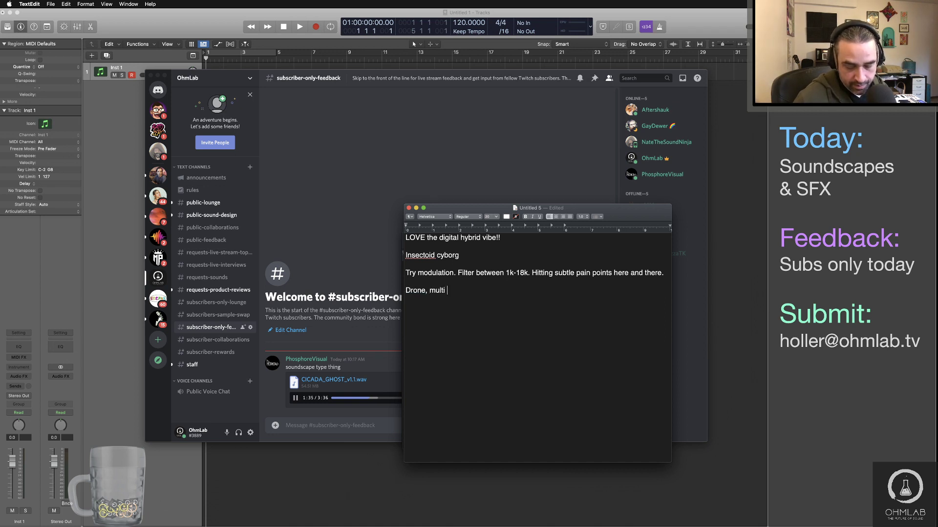
type(" out")
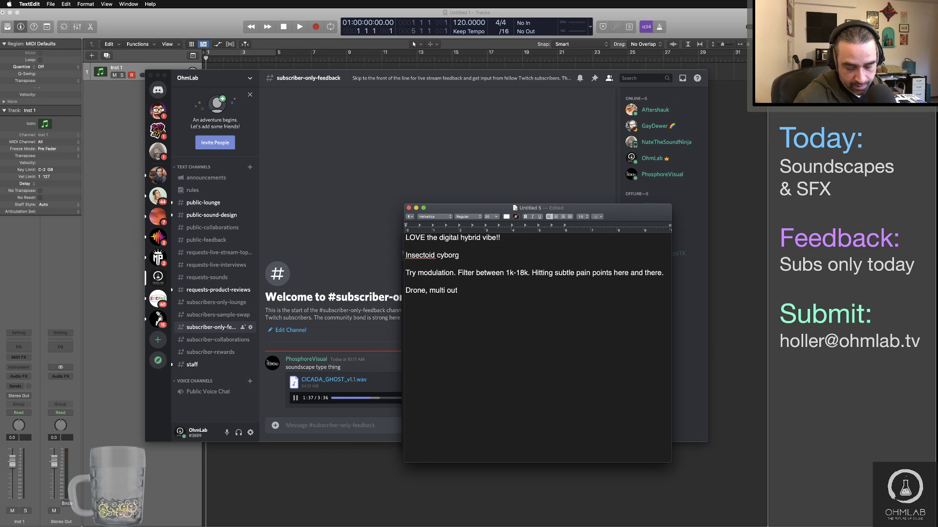
type(" with gr")
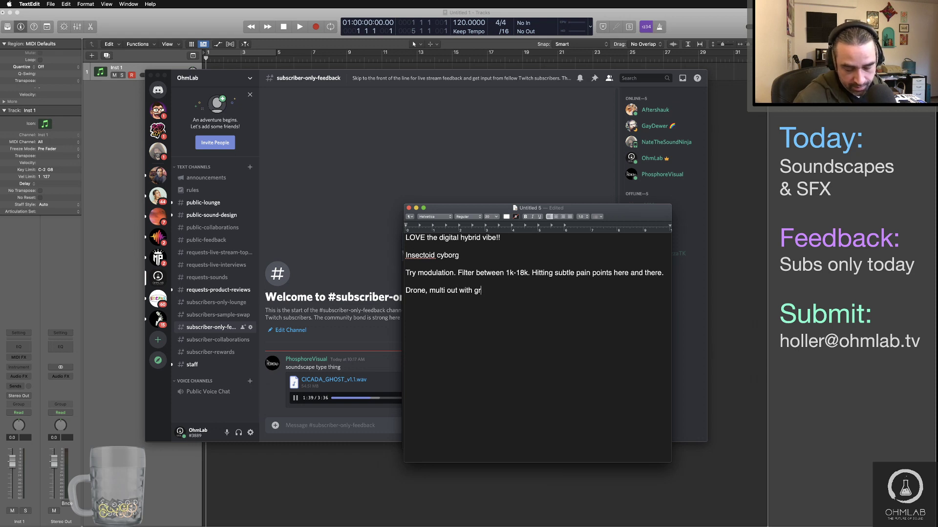
type("it comp on ")
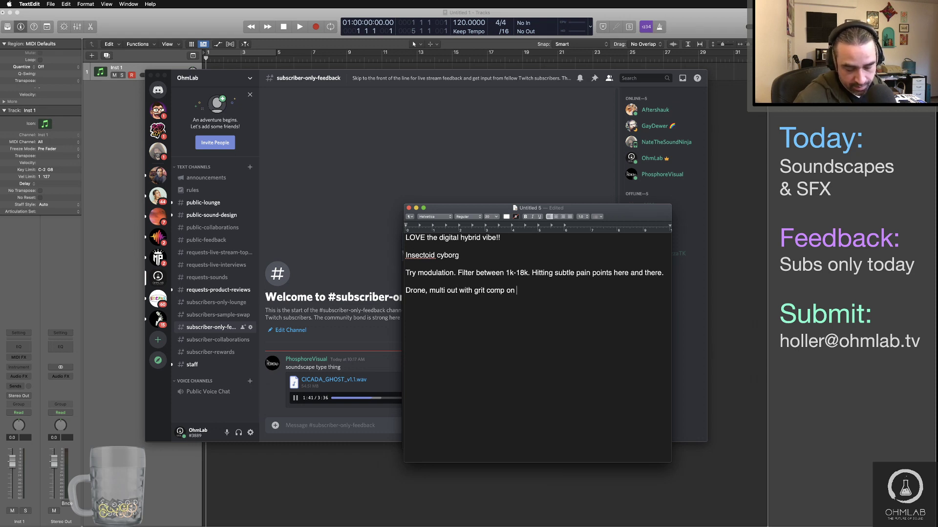
type("mids")
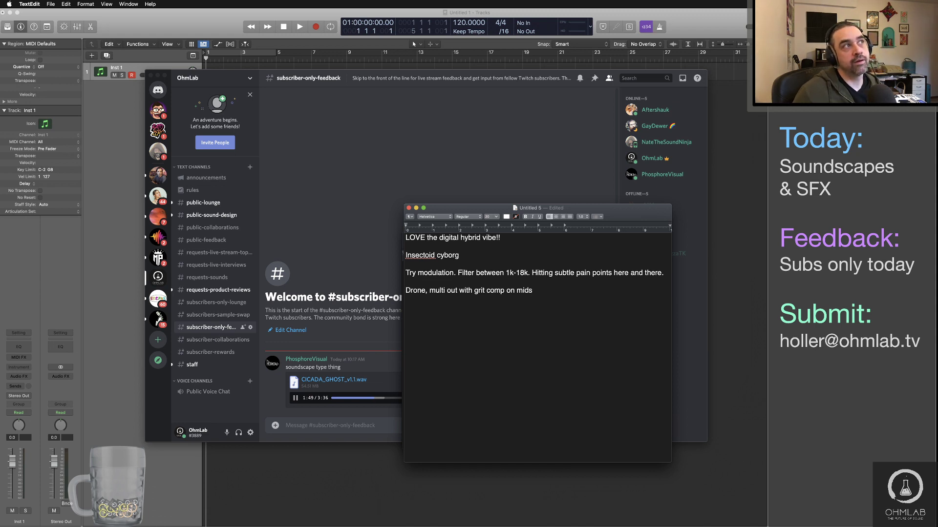
Add another paragraph below the drone note reading "Metallic hits - small plate + bitcrush".
key("Return")
key("Return")
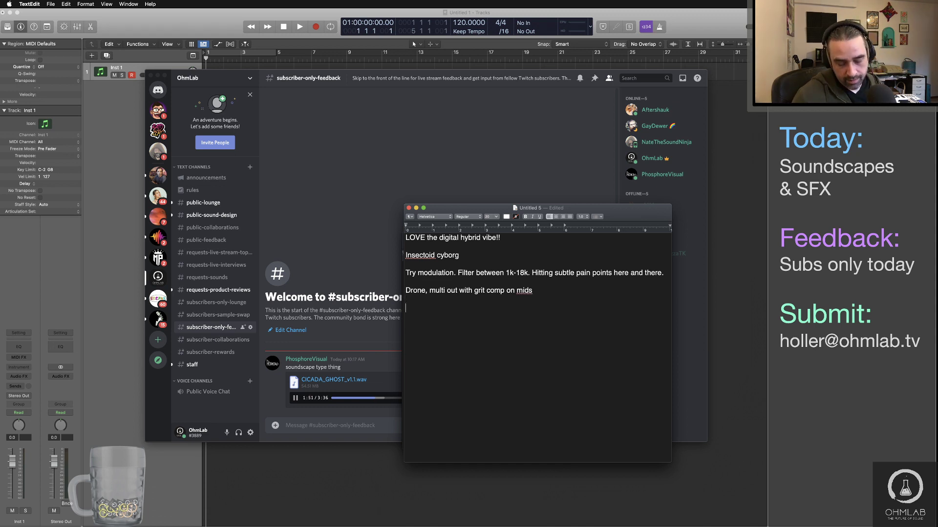
type("Metallic hit")
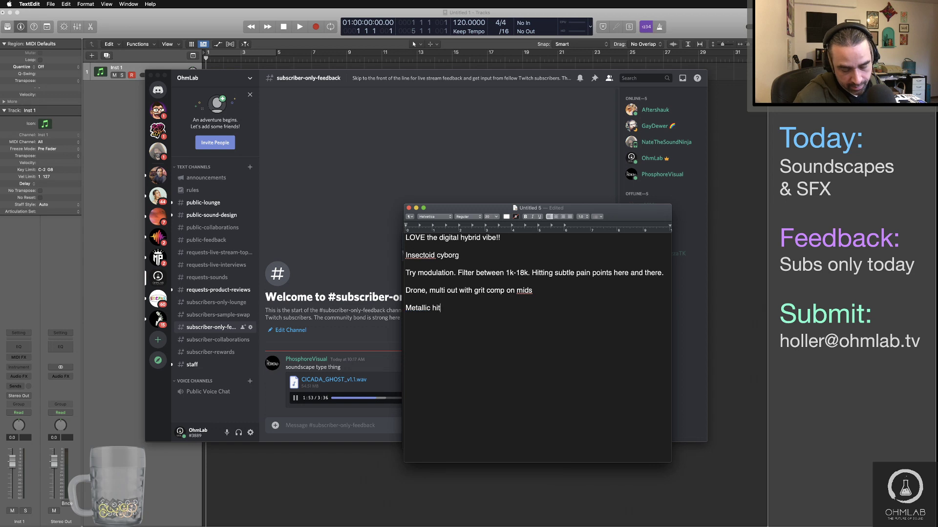
type("s - ")
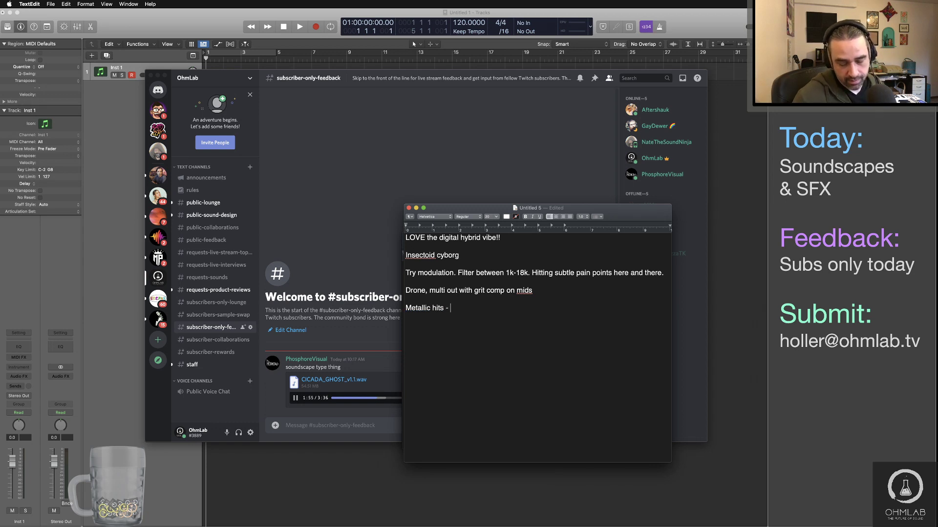
type("small plate")
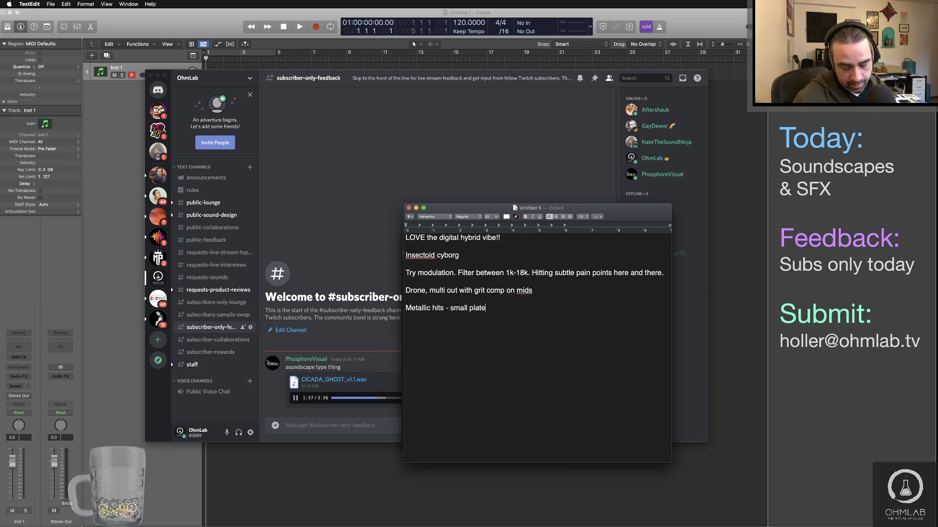
type(" +")
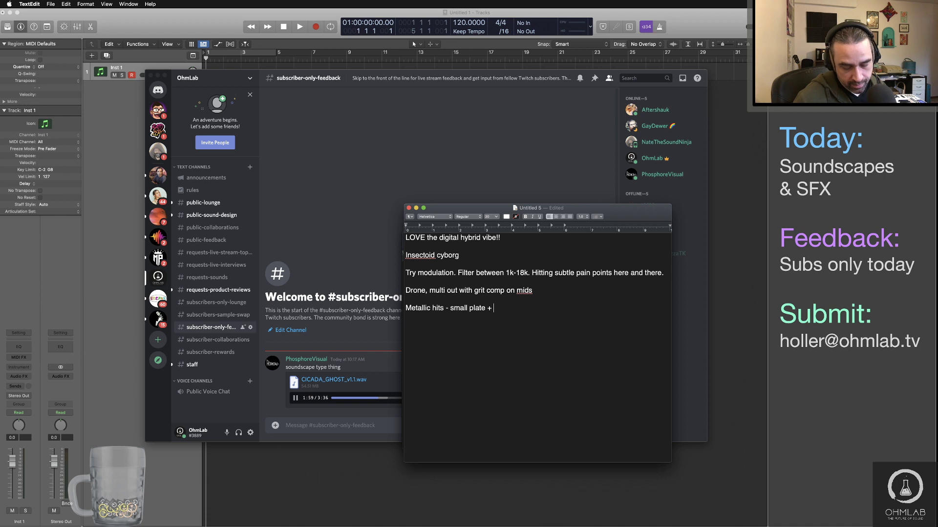
type(" bit ")
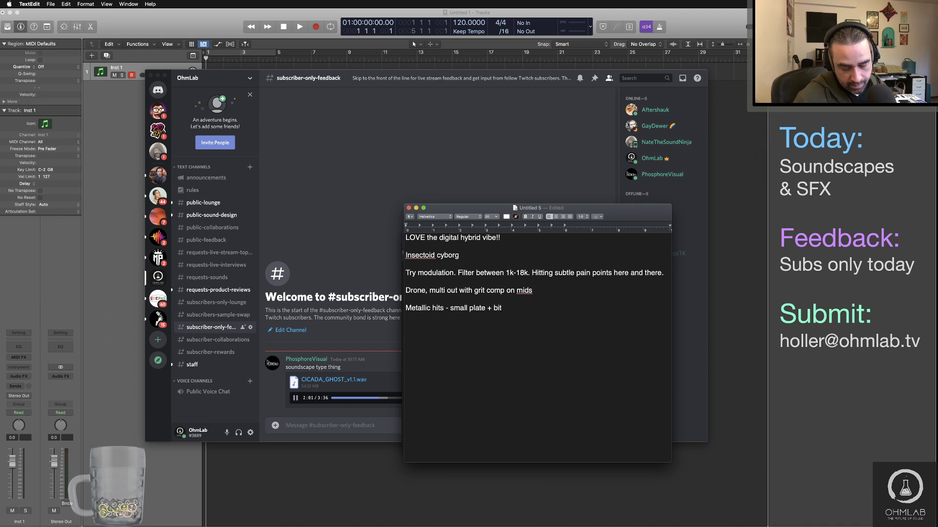
type("crush")
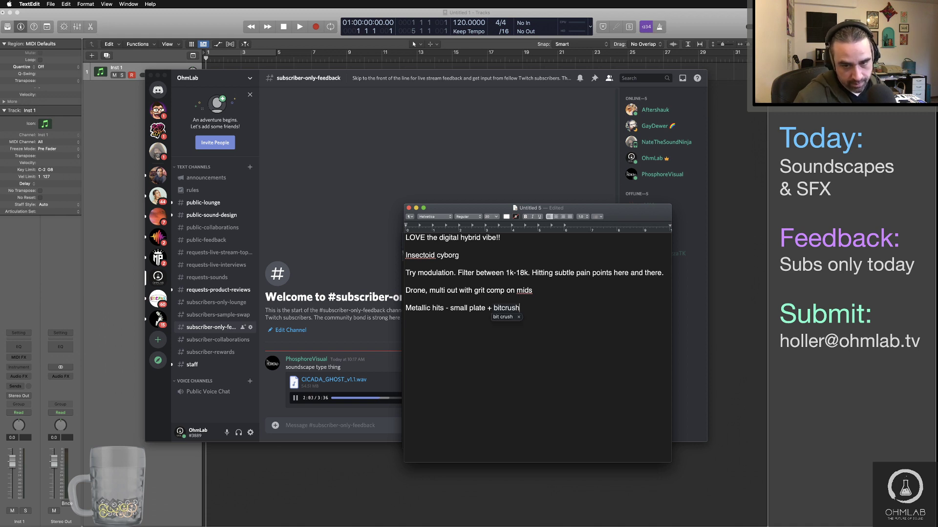
type(" he")
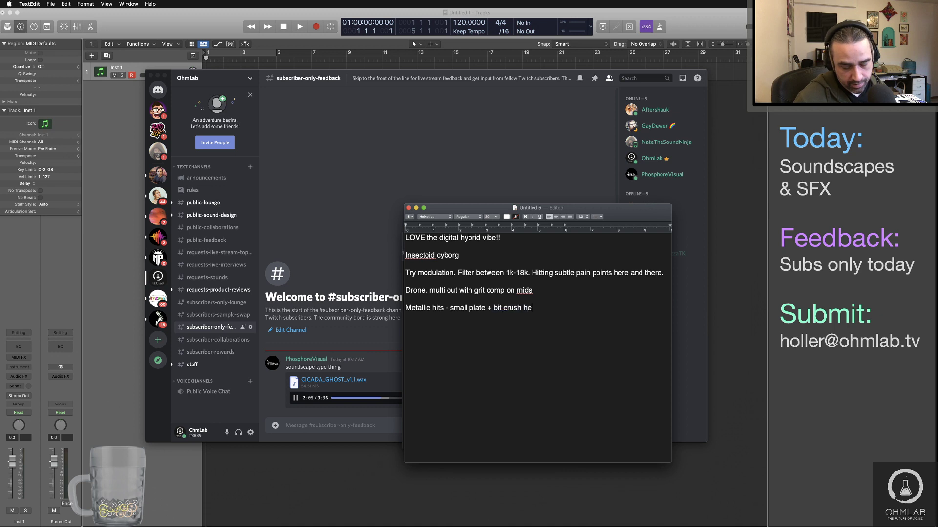
type("avy <")
key("BackSpace")
type("@")
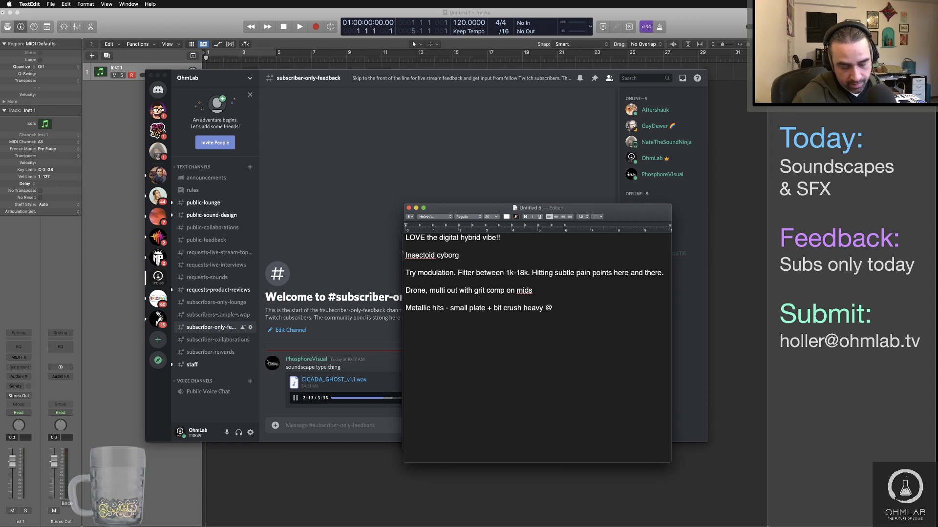
type("12")
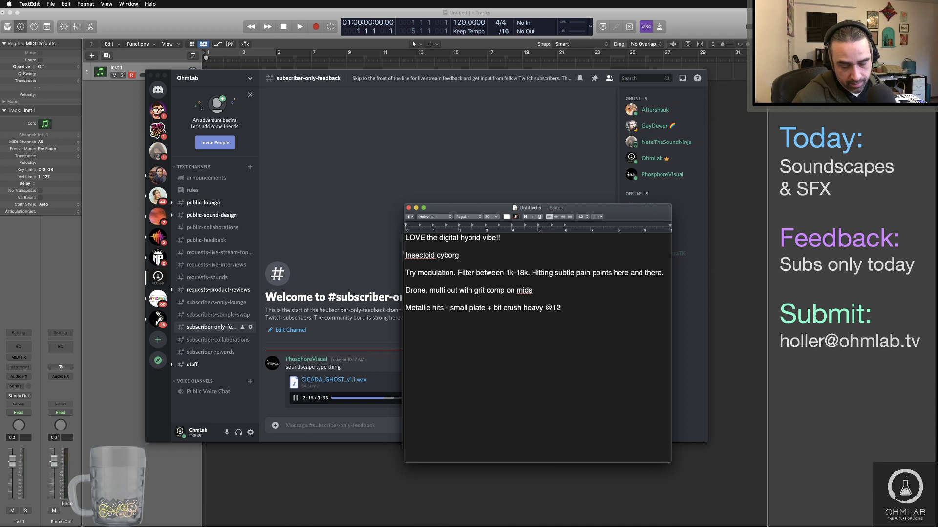
key("BackSpace")
type("0%")
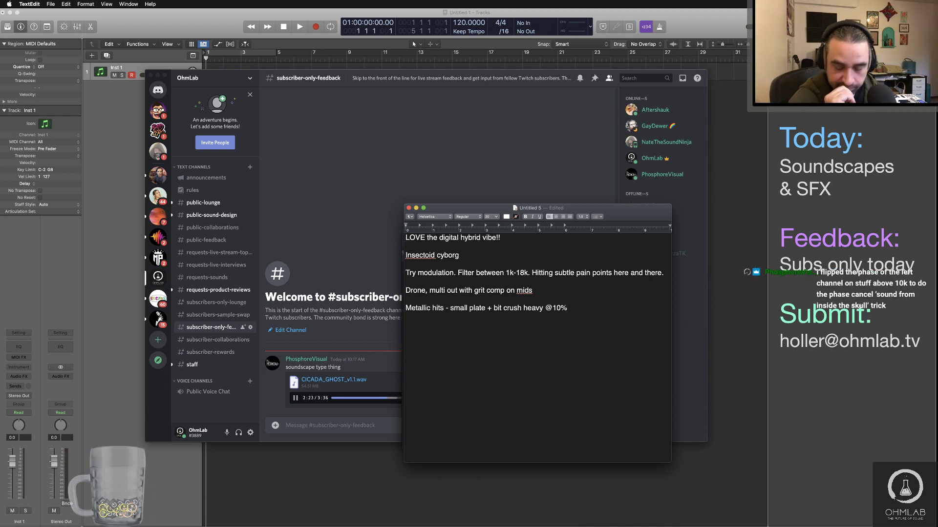
Add a new paragraph to the notes reading "Subtle computational randomness would be cool to bring in and out".
key("Return")
key("Return")
type("Subtle commputa")
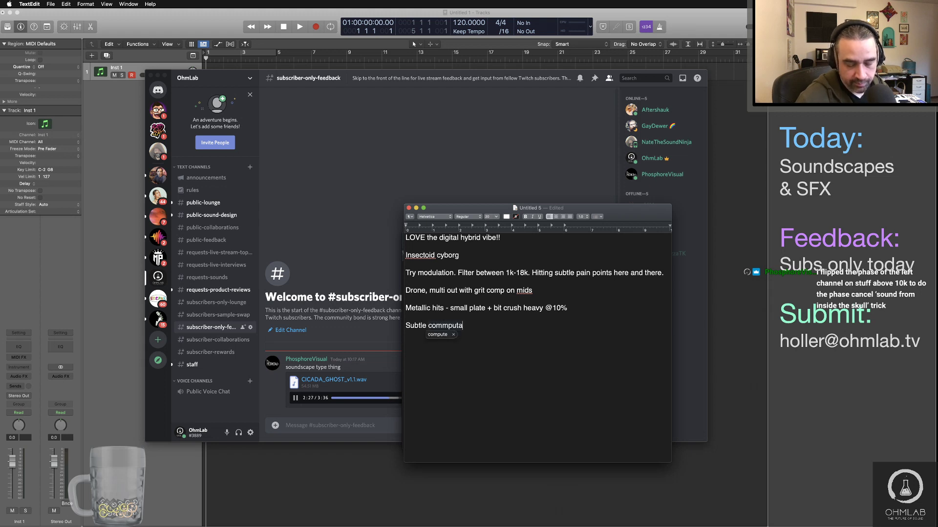
key("BackSpace")
key("BackSpace")
key("BackSpace")
key("BackSpace")
key("BackSpace")
type("putational ")
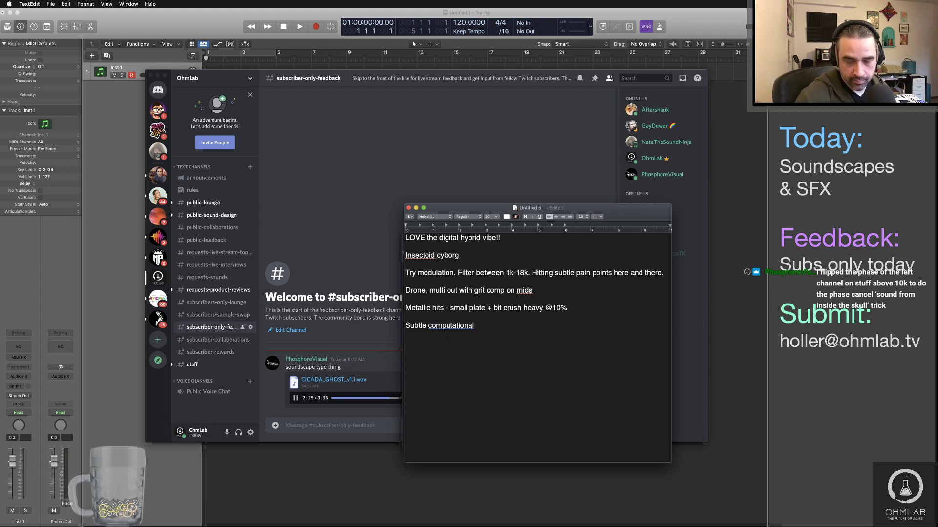
type("randomness wo")
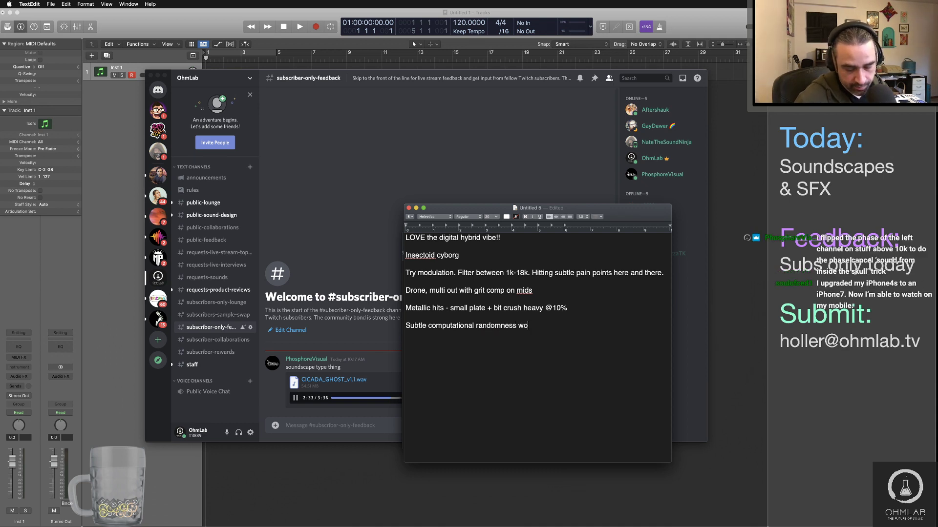
type("uld be cool")
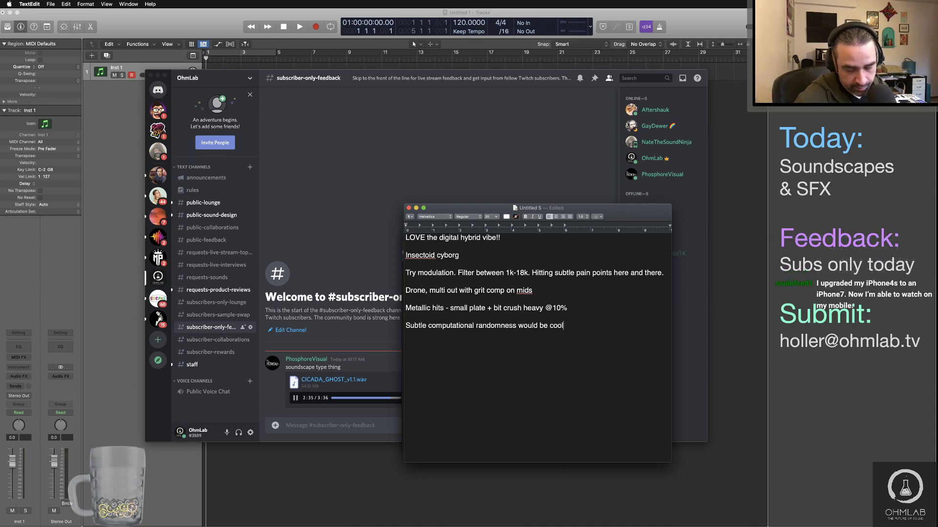
type(" to bring in and out")
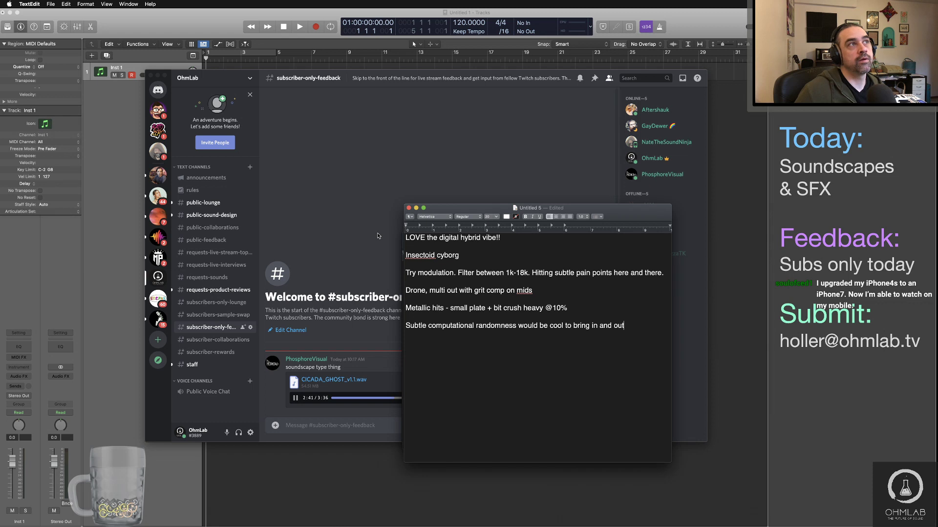
Add a paragraph below the randomness note reading "A couple of random servo sweeps".
key("Return")
key("Return")
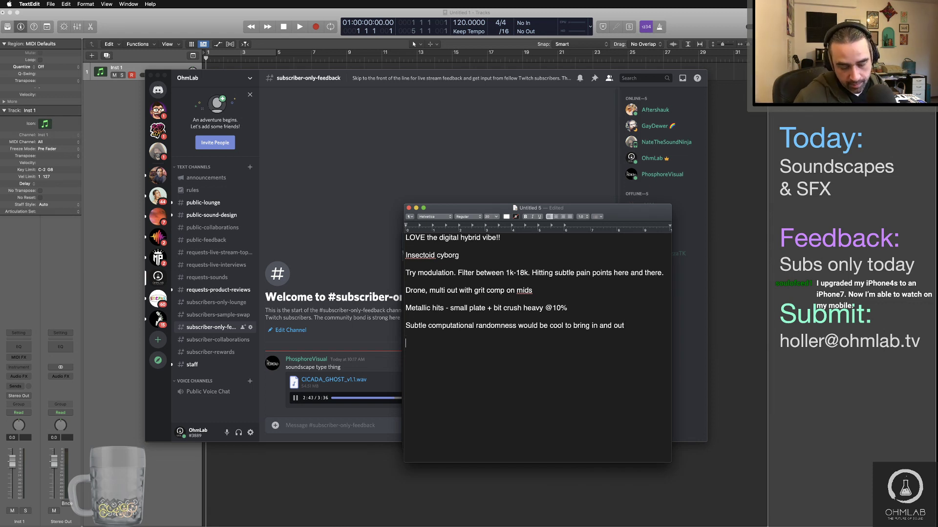
type("A couple of r")
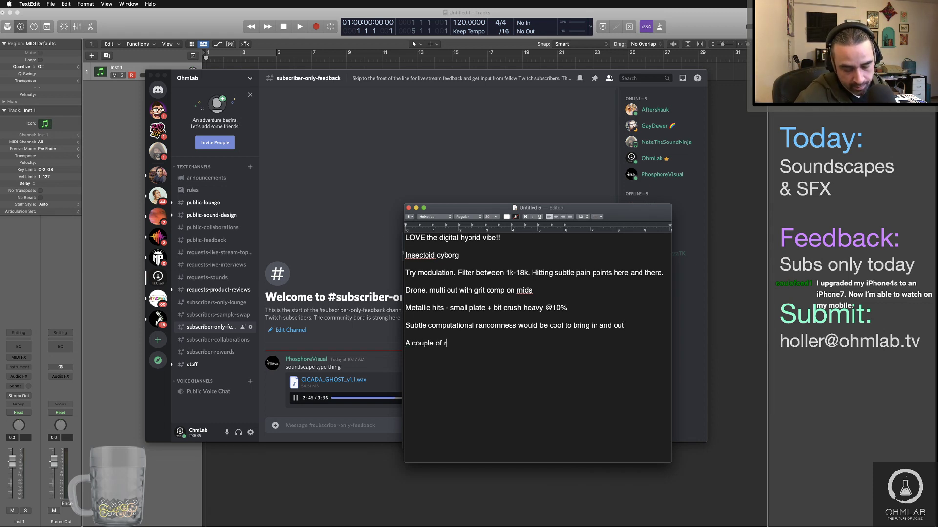
type("andom servo sweeps")
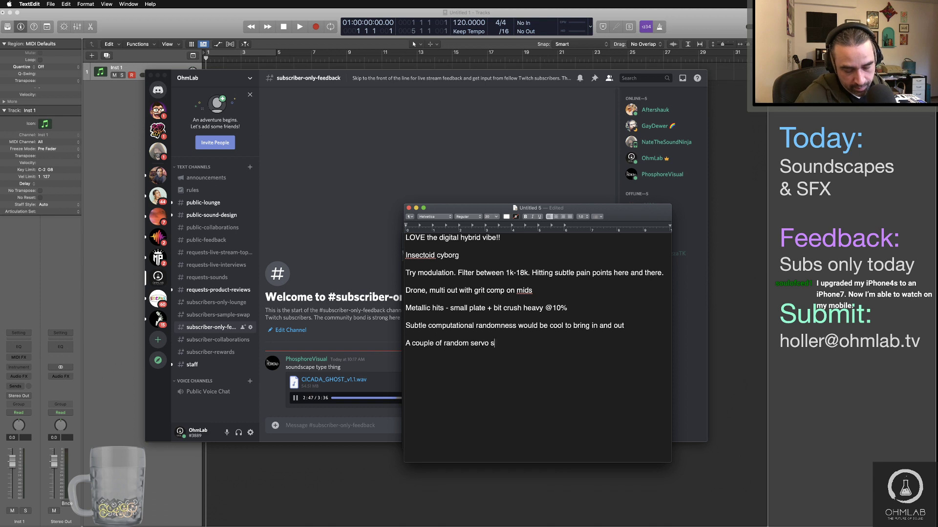
Add a closing paragraph below the servo note asking "Is this a mid/side candidate?".
key("Return")
key("Return")
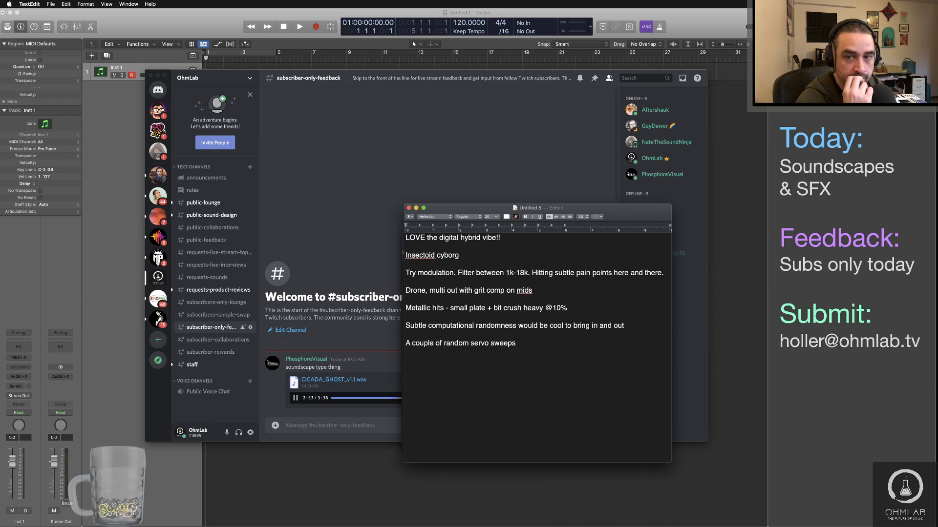
type("Is ")
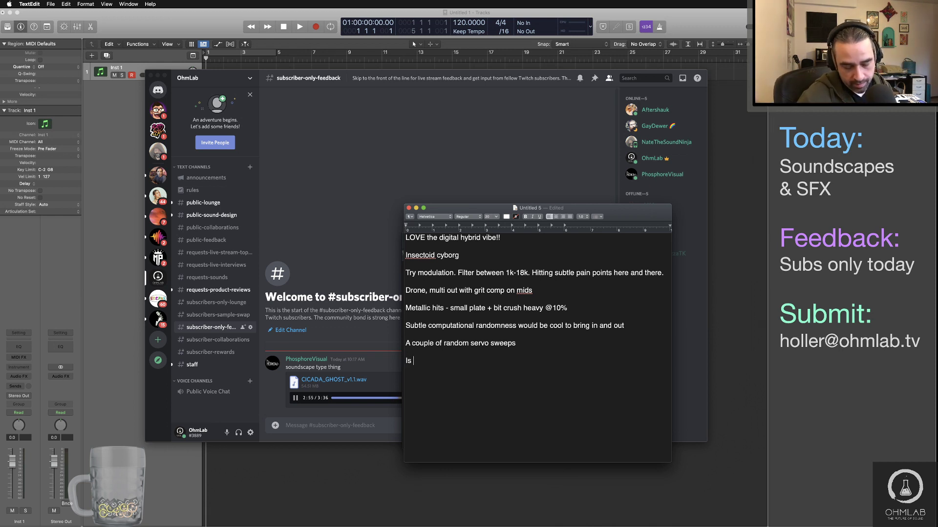
type("this a ")
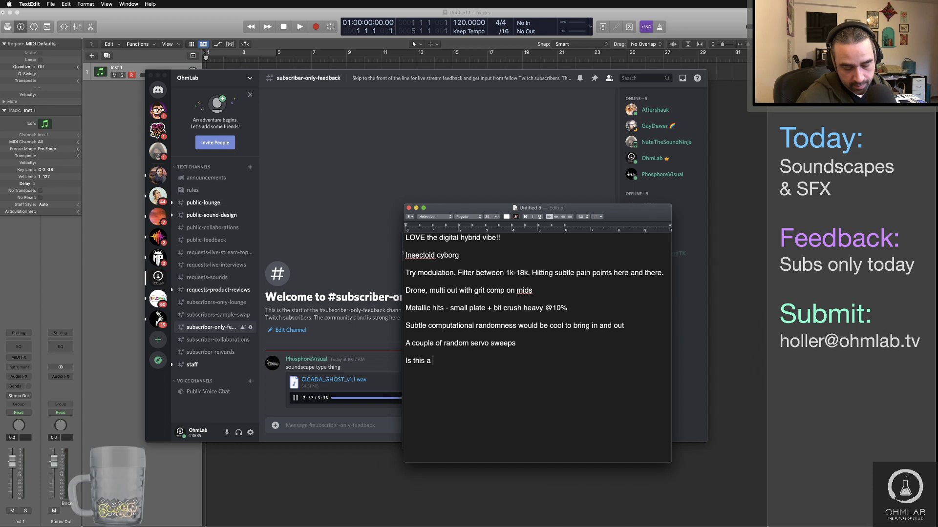
type("mid-")
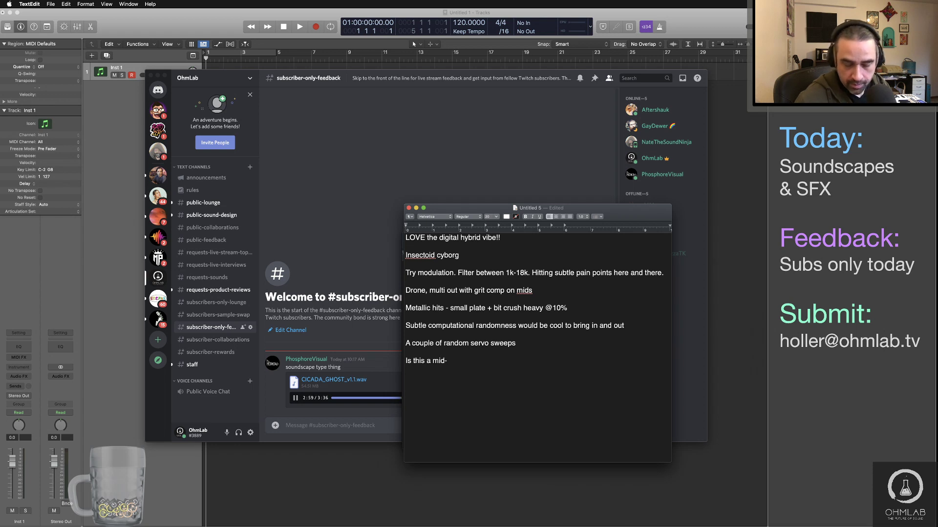
key("BackSpace")
type("/side candu")
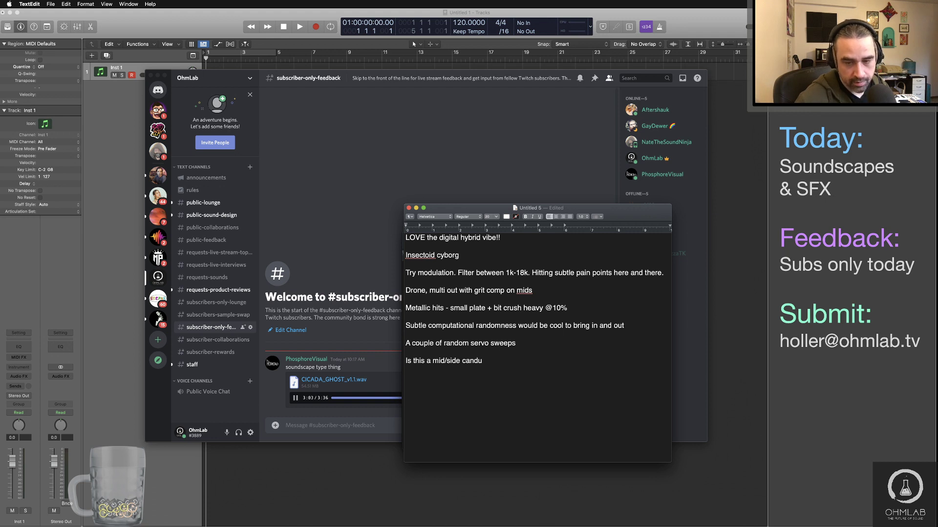
key("BackSpace")
type("idate?")
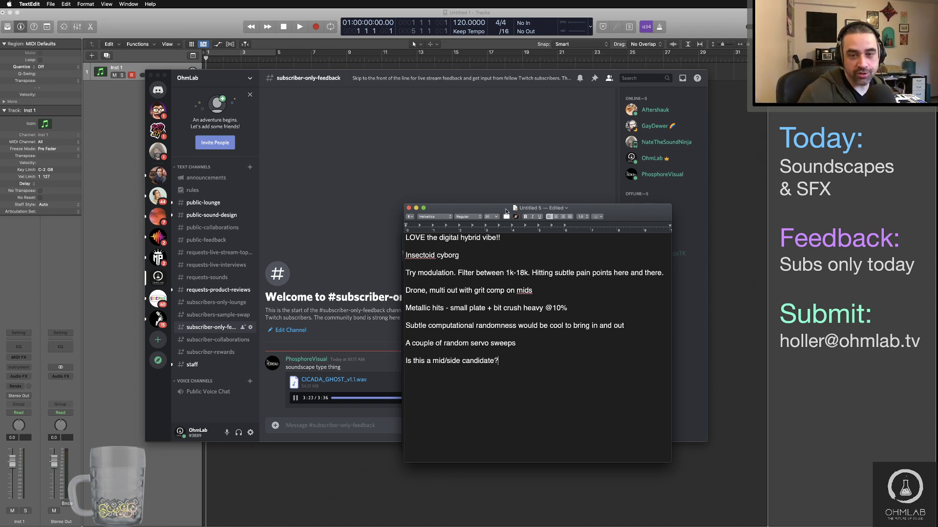
mouse_move(505, 210)
left_mouse_down()
mouse_move(578, 317)
mouse_move(505, 216)
left_mouse_up()
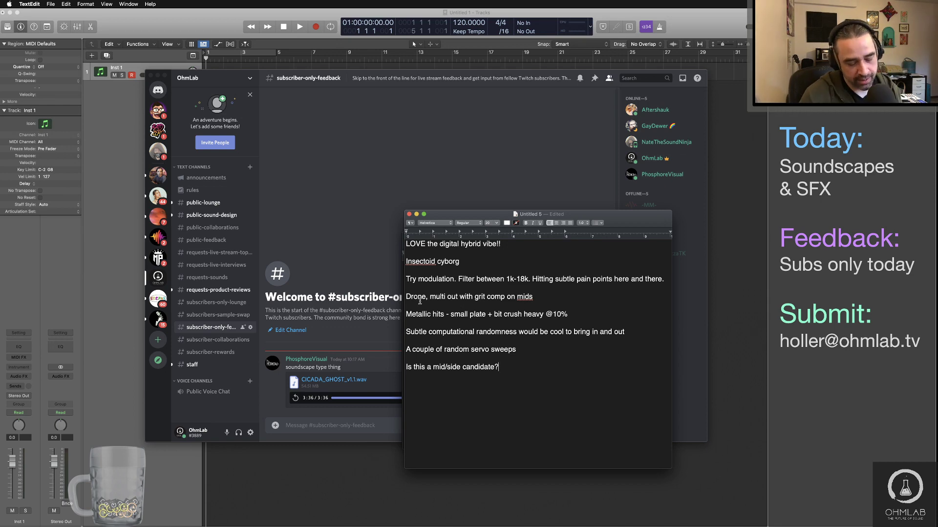
key("super+Tab")
key("super+Tab")
key("super+Tab")
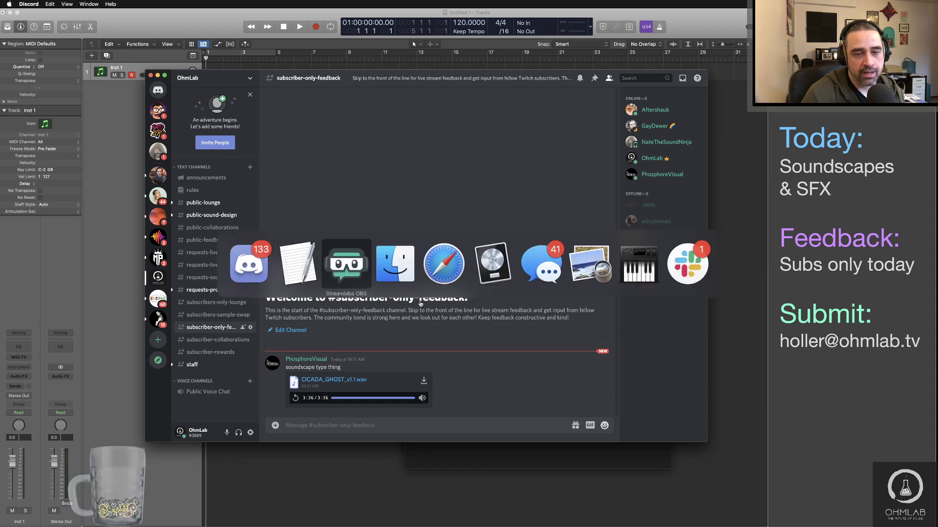
key("super+Tab")
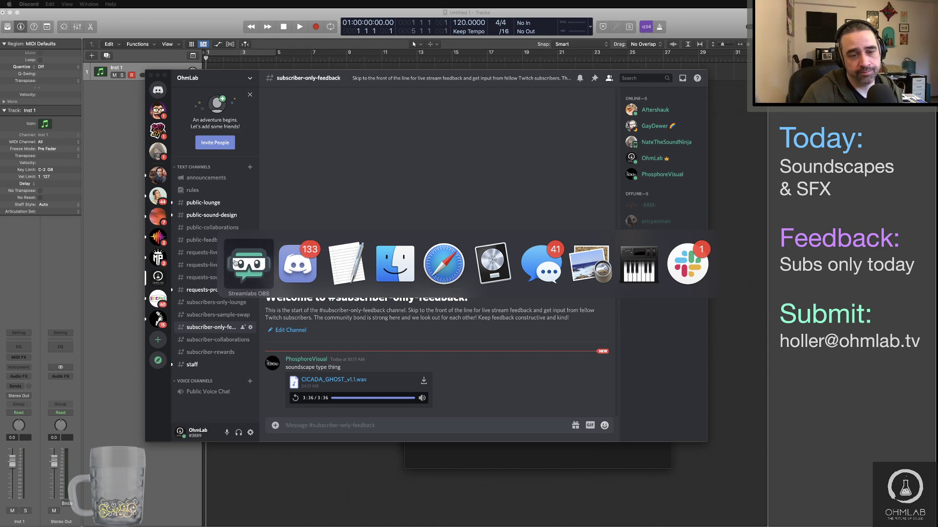
left_click(348, 266)
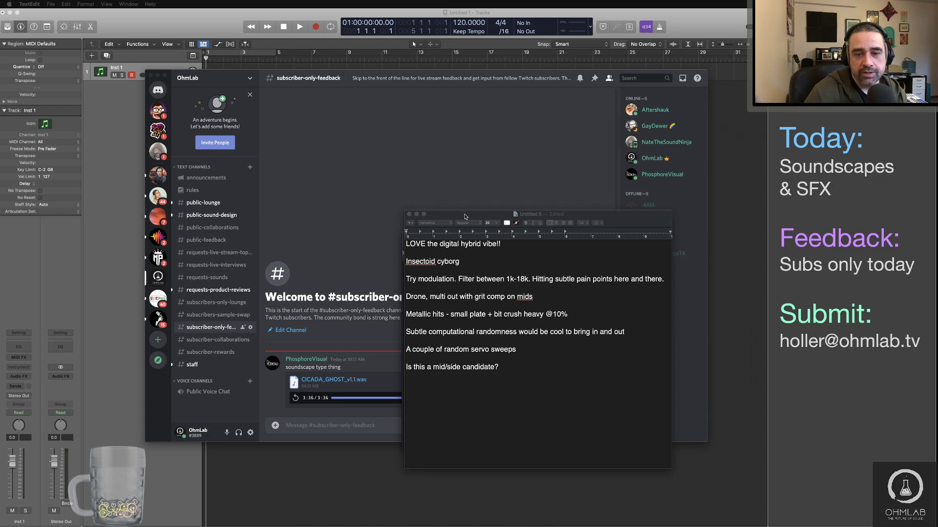
mouse_move(464, 216)
left_mouse_down()
mouse_move(486, 201)
mouse_move(461, 217)
left_mouse_up()
Switch to Discord and listen to several passages of CICADA_GHOST_v1.1.wav between about 1:50 and 2:45, pausing playback at 1:49.
left_click(370, 398)
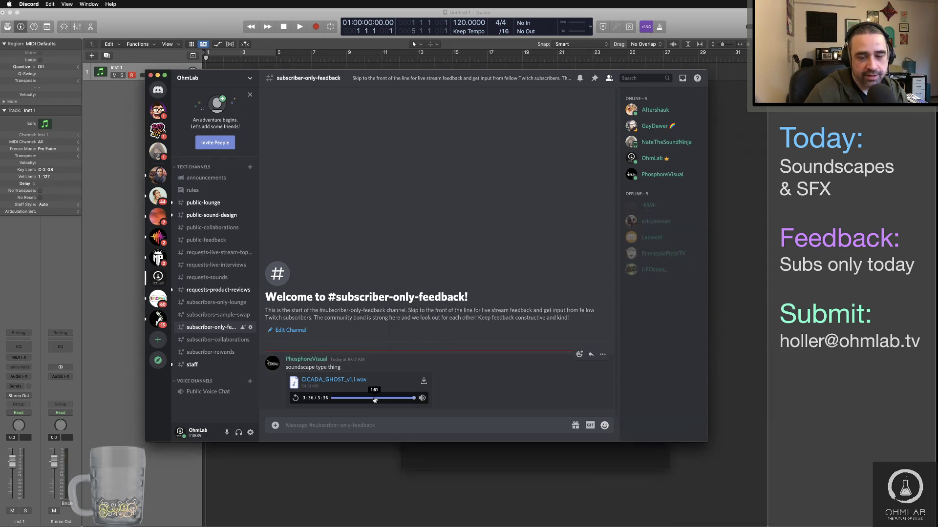
left_click(372, 398)
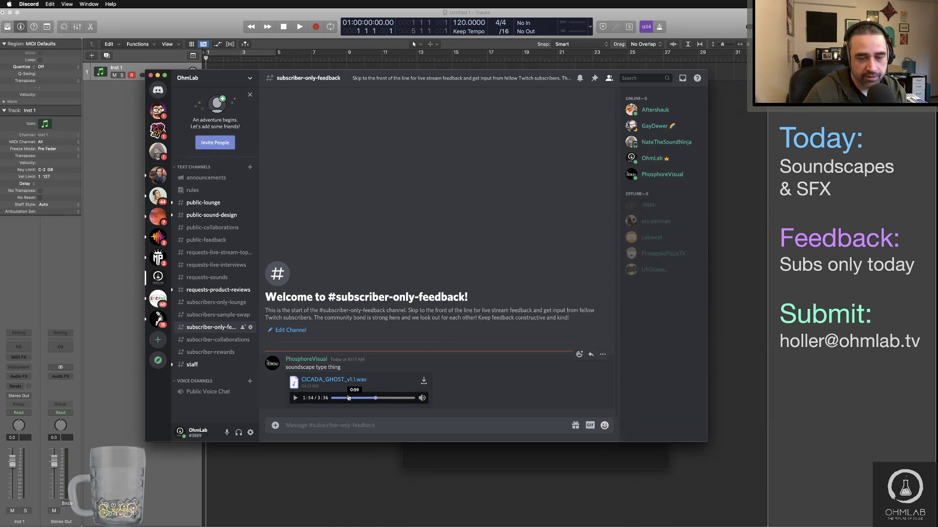
left_click(296, 399)
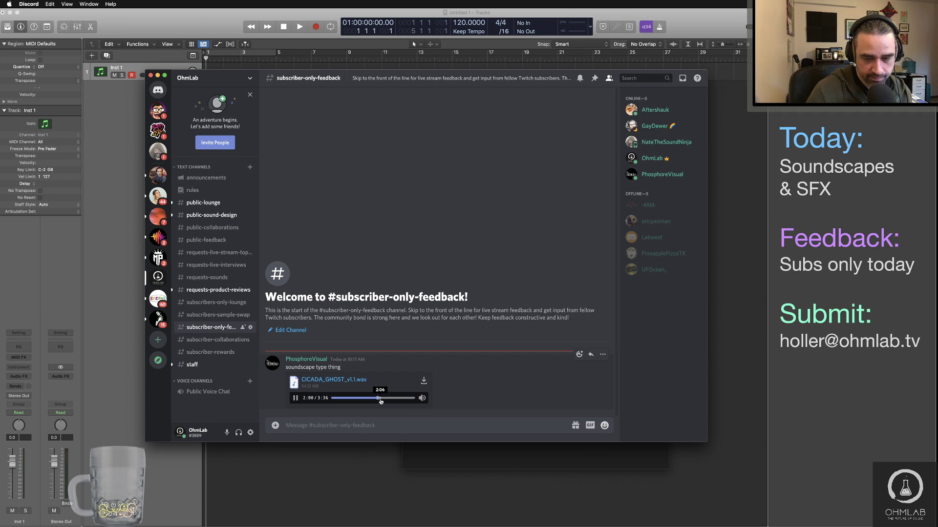
left_click(382, 401)
left_click(388, 400)
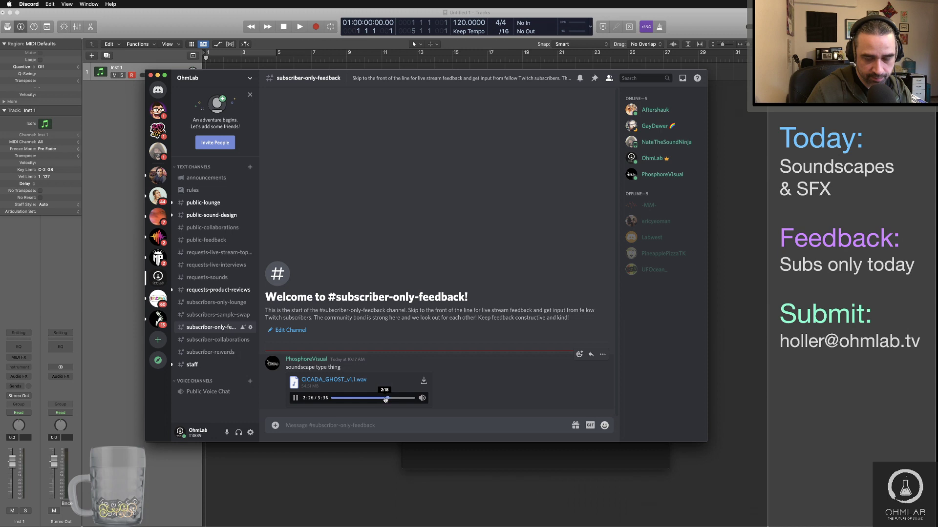
left_click(394, 398)
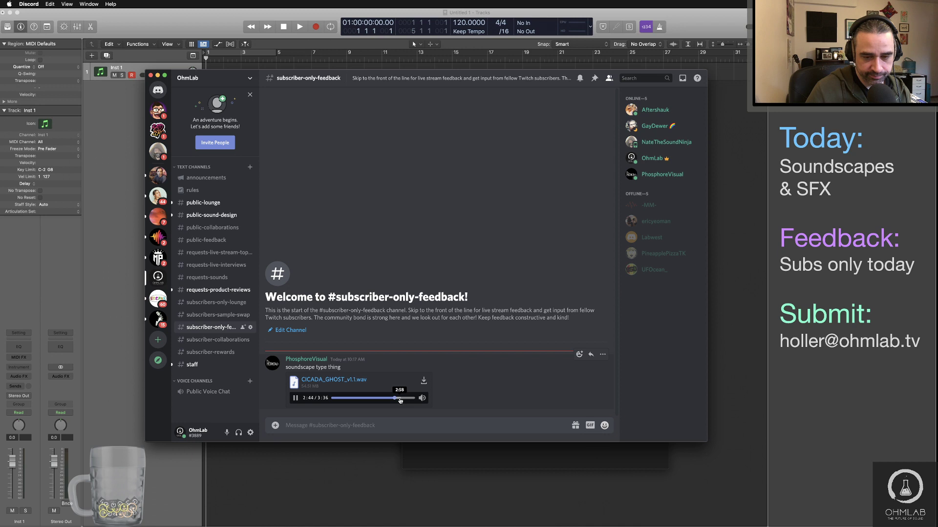
left_click(371, 399)
left_click(295, 398)
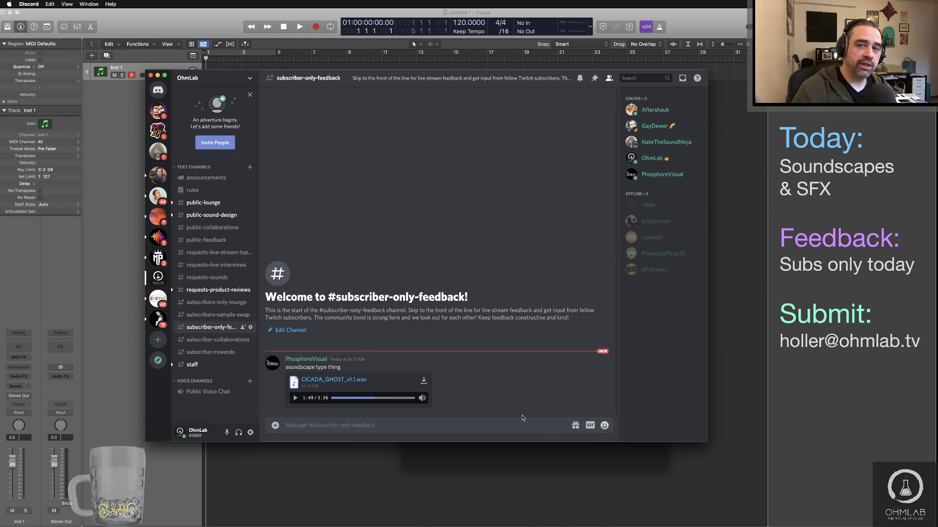
Switch back to the feedback notes in TextEdit.
key("super+Tab")
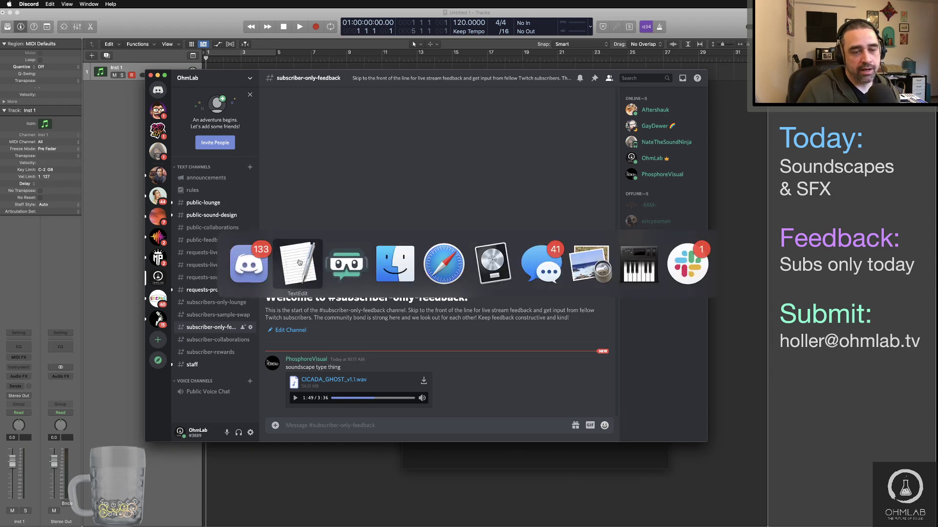
left_click(341, 271)
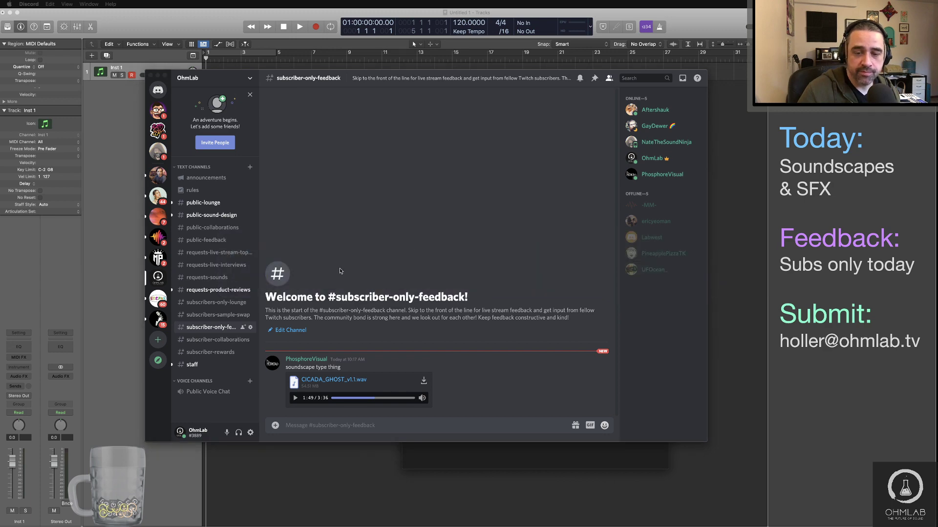
left_click(434, 457)
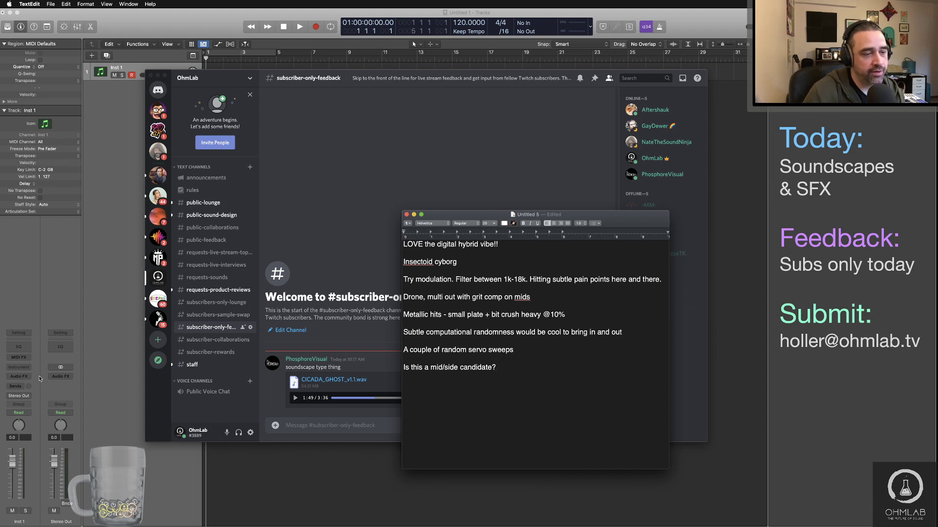
Switch to Logic Pro and insert a mono Bitcrusher audio effect on the Inst 1 track.
left_click(24, 370)
left_click(24, 370)
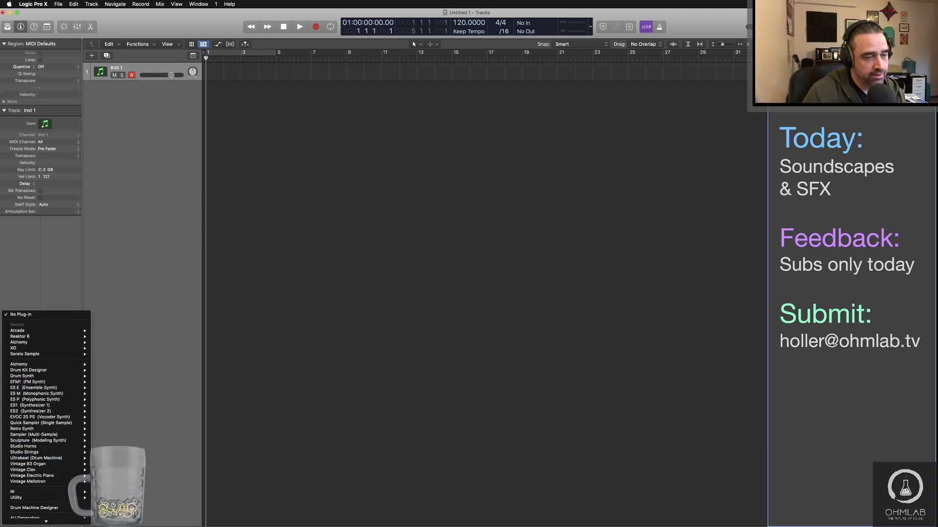
left_click(129, 412)
left_click(28, 378)
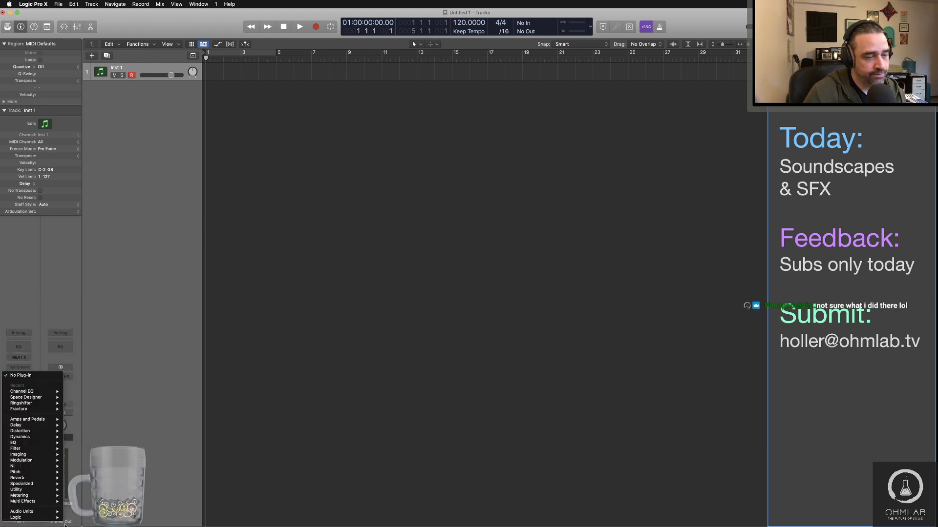
mouse_move(34, 431)
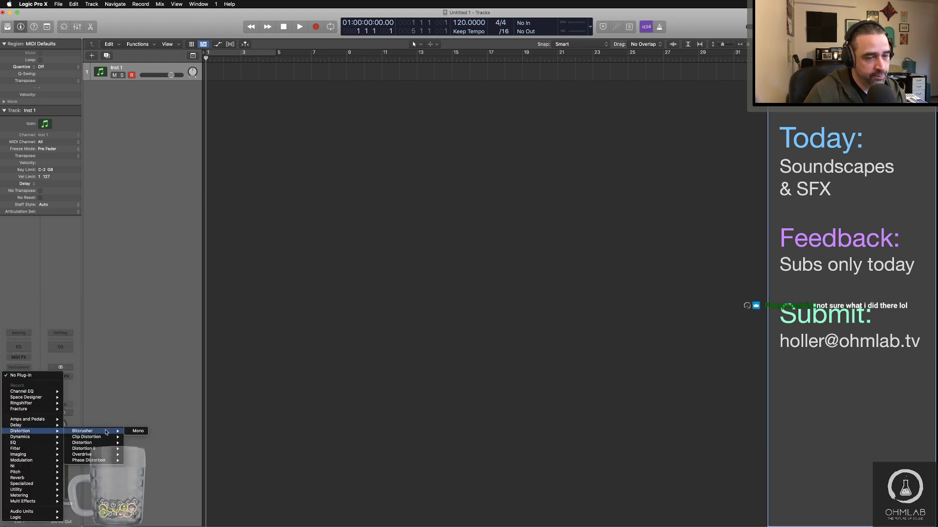
left_click(140, 431)
Set the Bitcrusher's resolution to 5 bit and its downsampling to 28x.
left_click_drag(376, 259, 432, 186)
left_click_drag(433, 240, 438, 219)
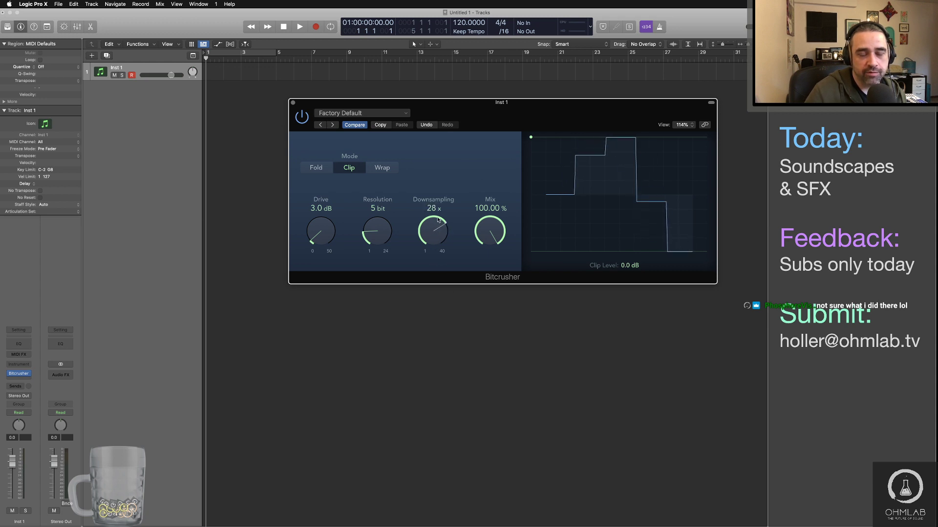
Set the Bitcrusher's drive to 2.5 dB, clip level to -1.4 dB and mix to 5.76 %, and try the Wrap and Fold modes.
left_click_drag(327, 235, 328, 236)
left_click_drag(530, 137, 531, 146)
left_click_drag(492, 234, 495, 317)
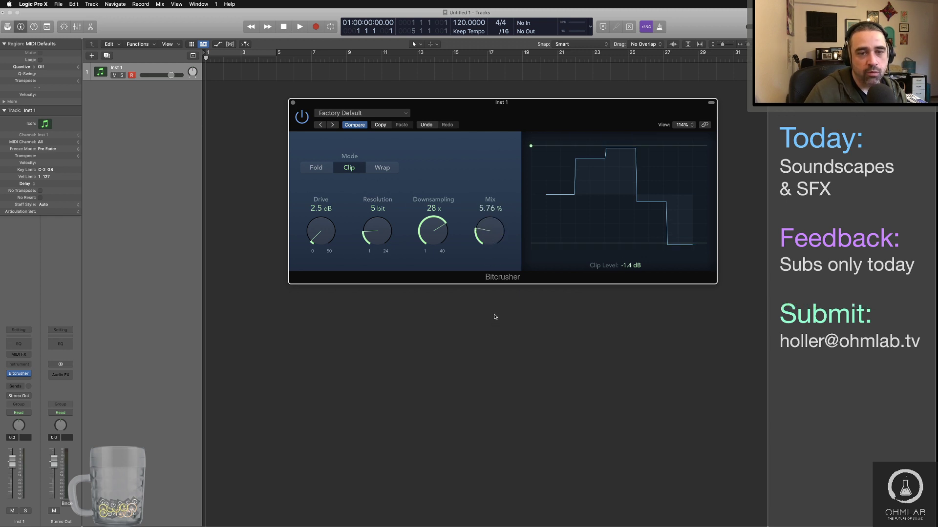
left_click(378, 166)
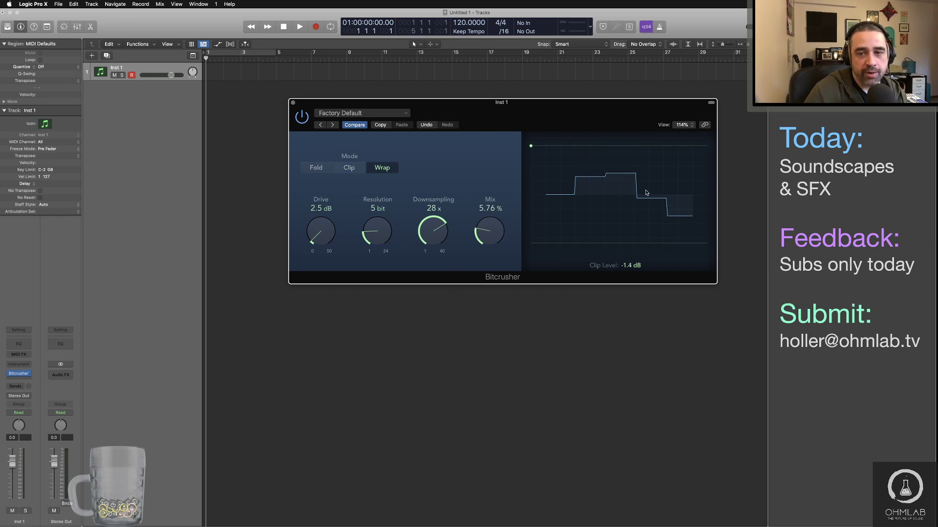
left_click(317, 168)
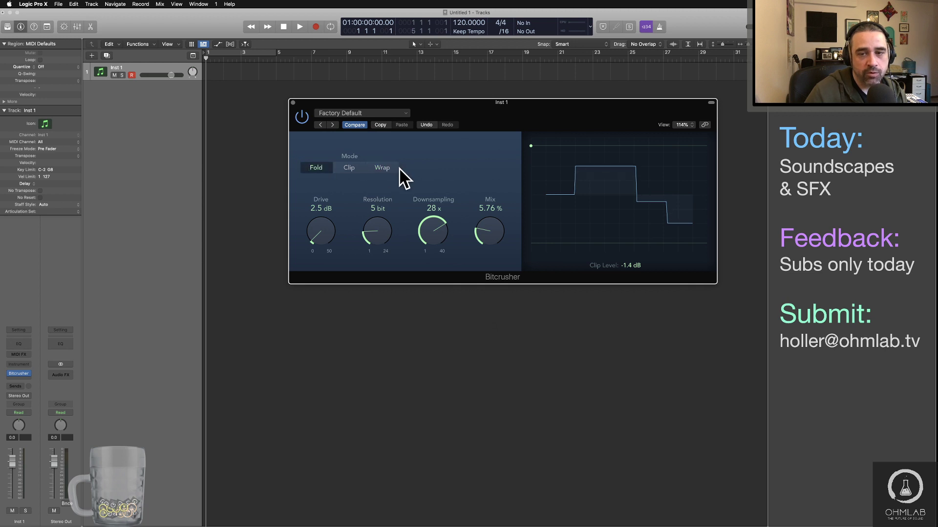
Close the Bitcrusher window and remove the effect from the Inst 1 channel strip.
left_click(292, 103)
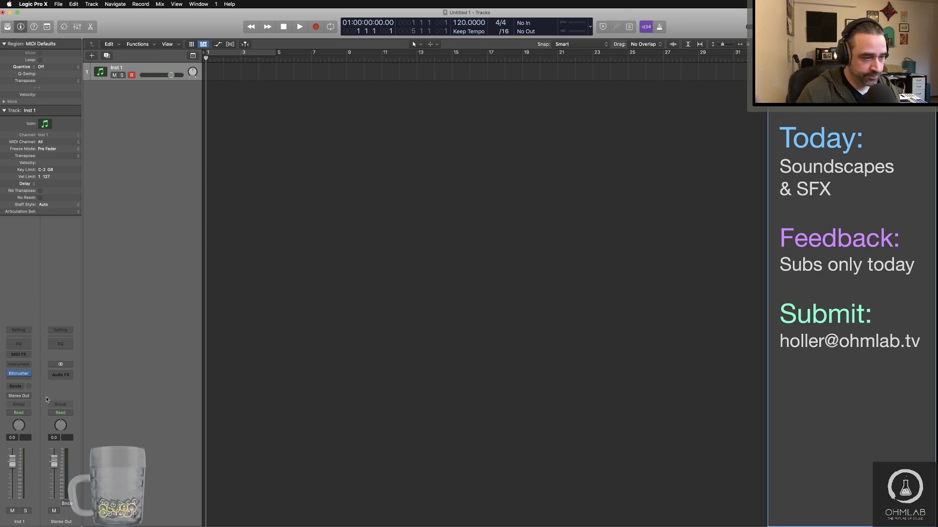
left_click(30, 375)
left_click(34, 374)
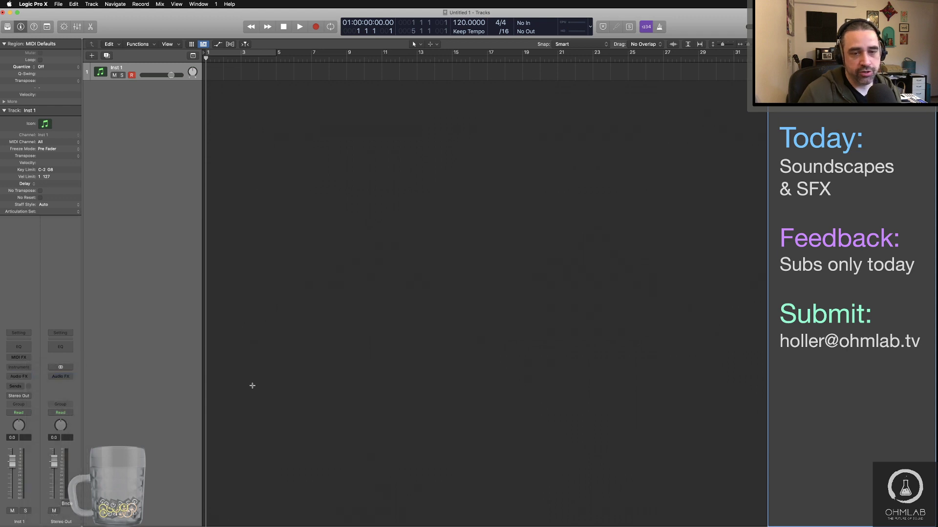
Switch to TextEdit and highlight the notes on computational randomness and random servo sweeps while reviewing them.
key("super+Tab")
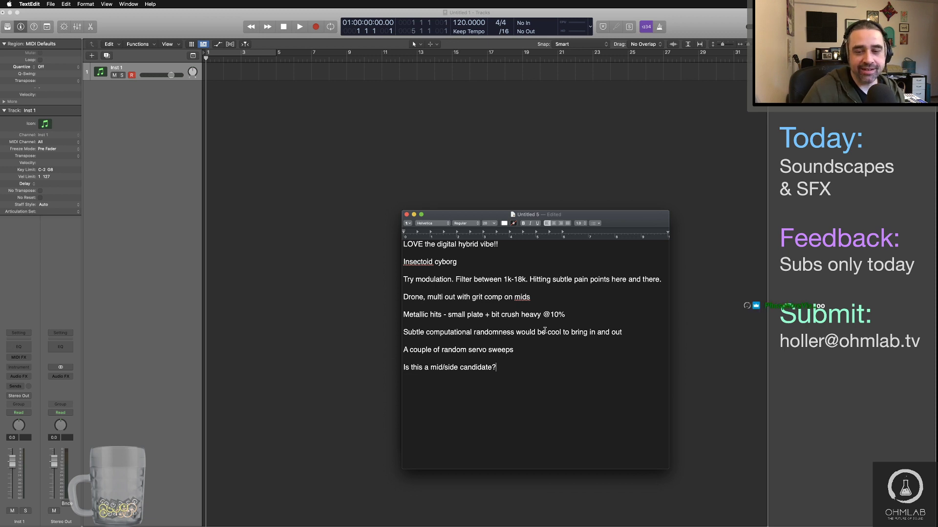
left_click_drag(622, 332, 426, 329)
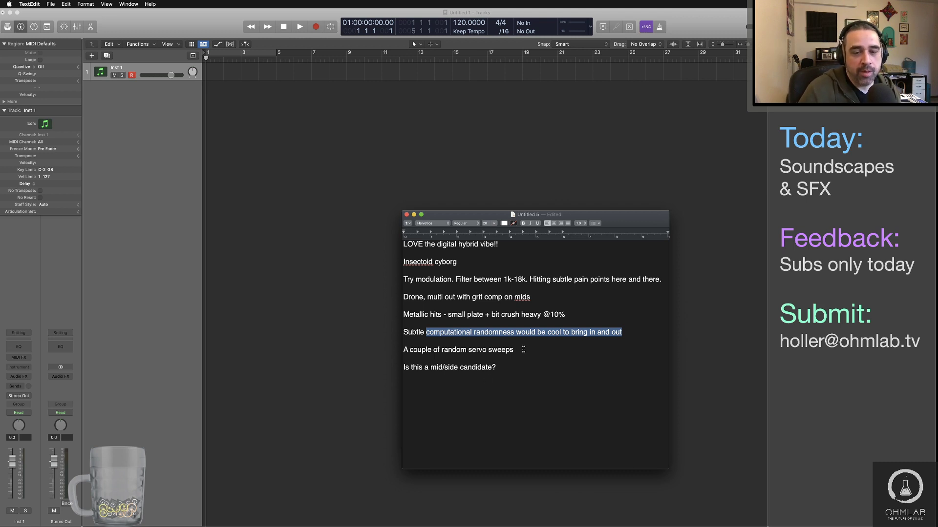
left_click_drag(521, 350, 429, 351)
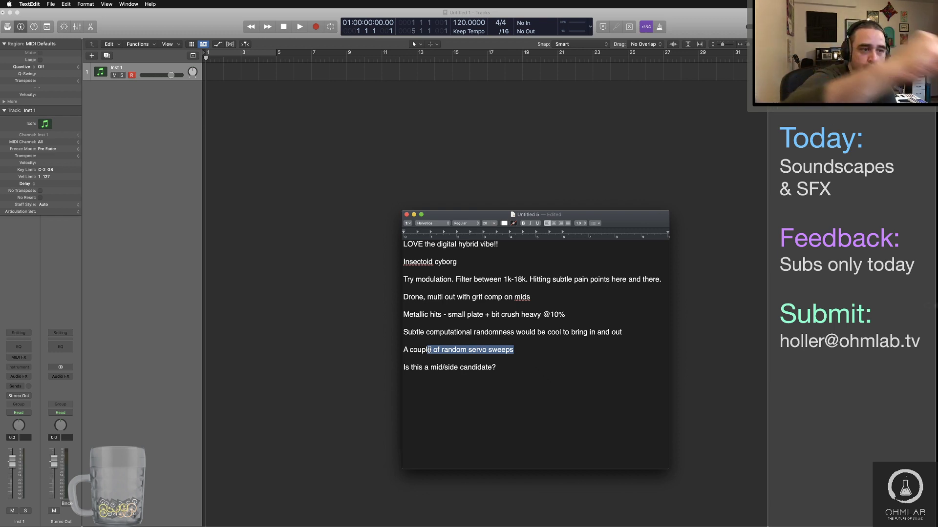
Bring up Discord's subscriber-only-feedback channel and return to the mid/side candidate note in TextEdit.
key("super+Tab")
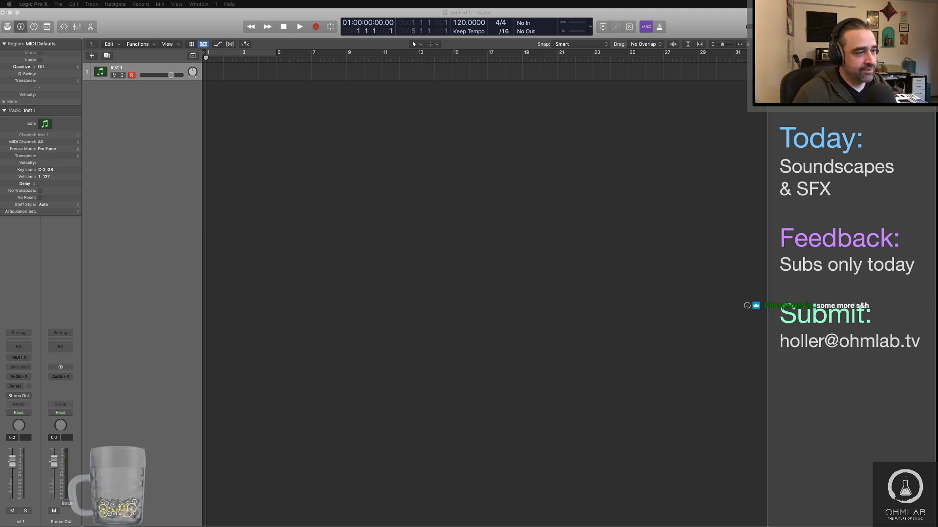
key("super+Tab")
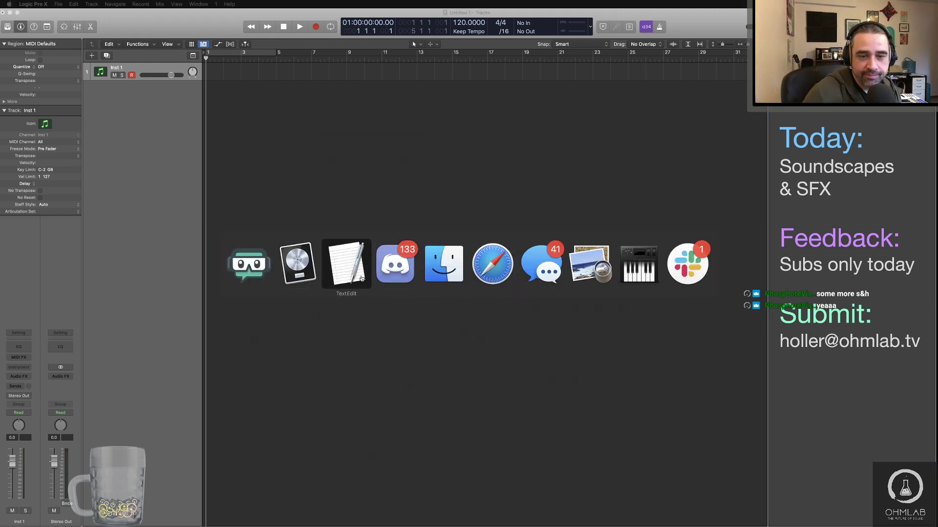
key("super+Tab")
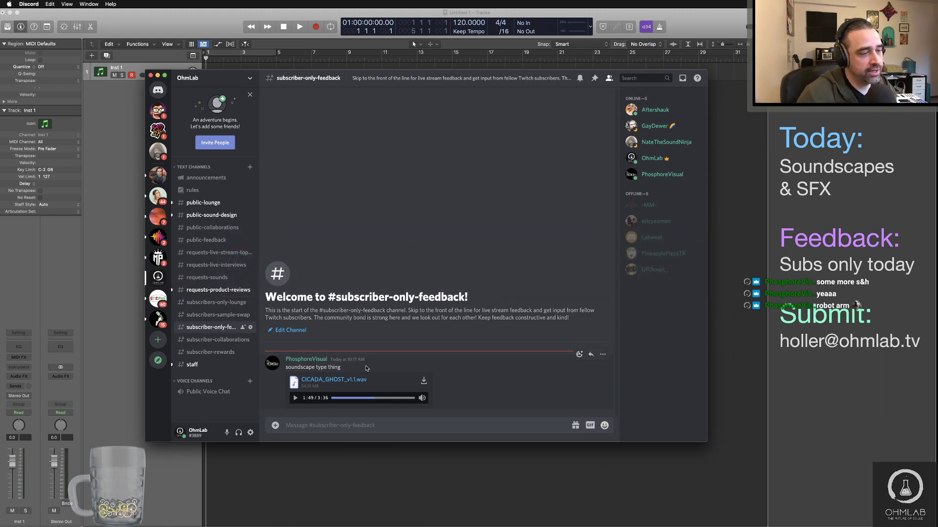
key("super+Tab")
left_click(394, 254)
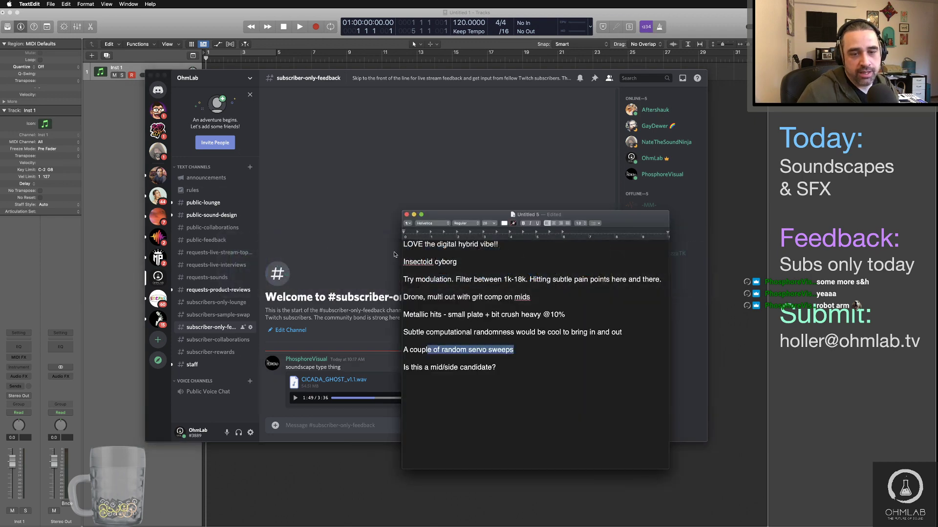
left_click(511, 368)
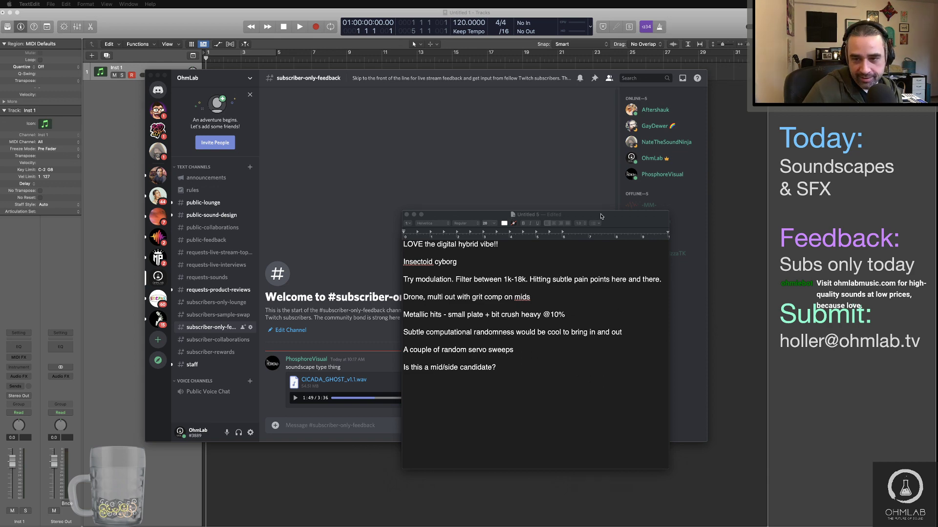
Move the feedback notes window aside, switch to Finder and browse to the 12.28.20_atmos folder inside Streams.
left_click_drag(600, 216, 609, 238)
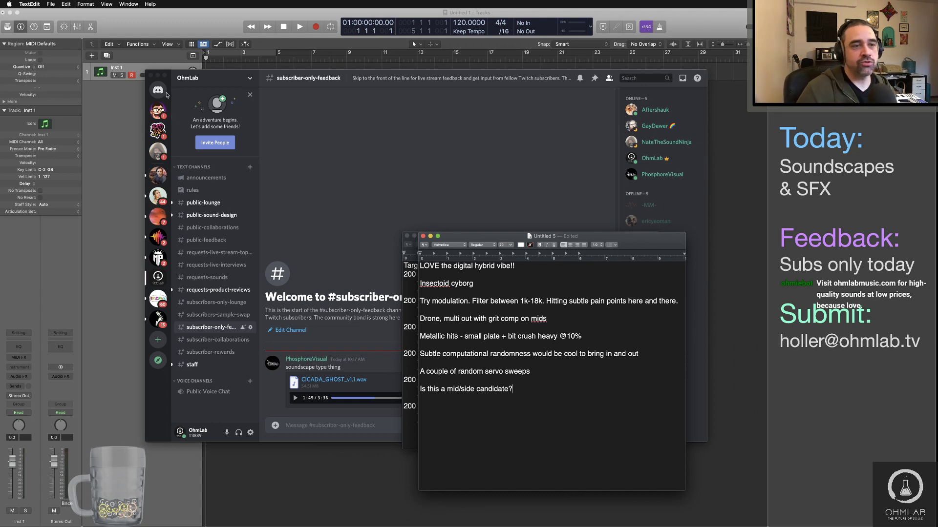
left_click(126, 125)
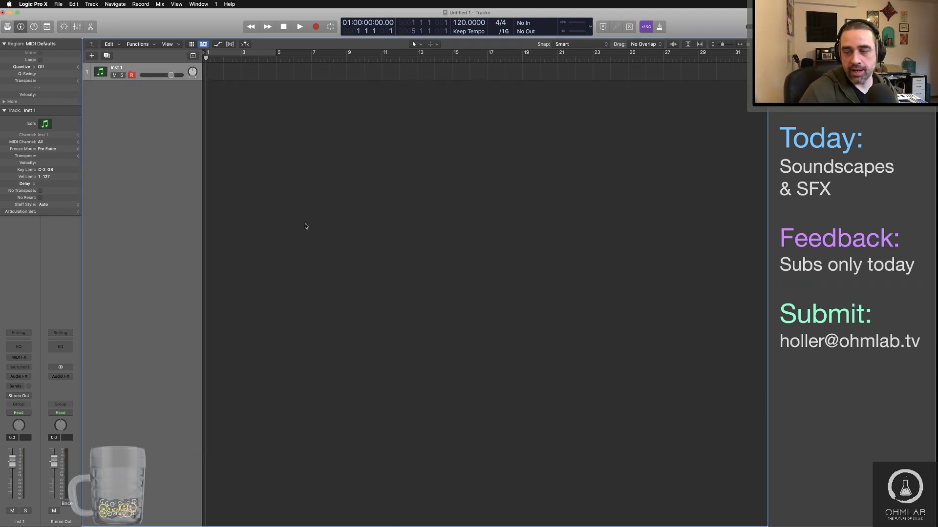
key("super+Tab")
key("super+Tab")
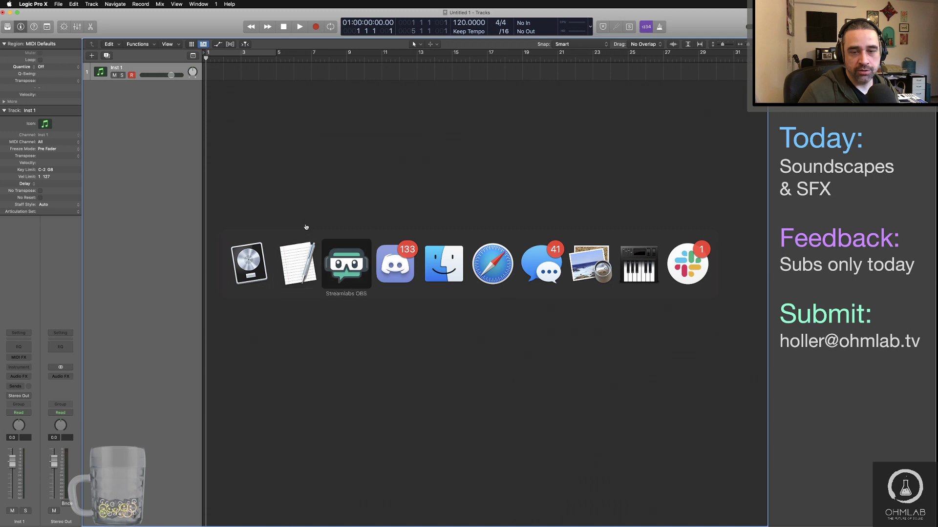
key("super+Tab")
key("super+Tab")
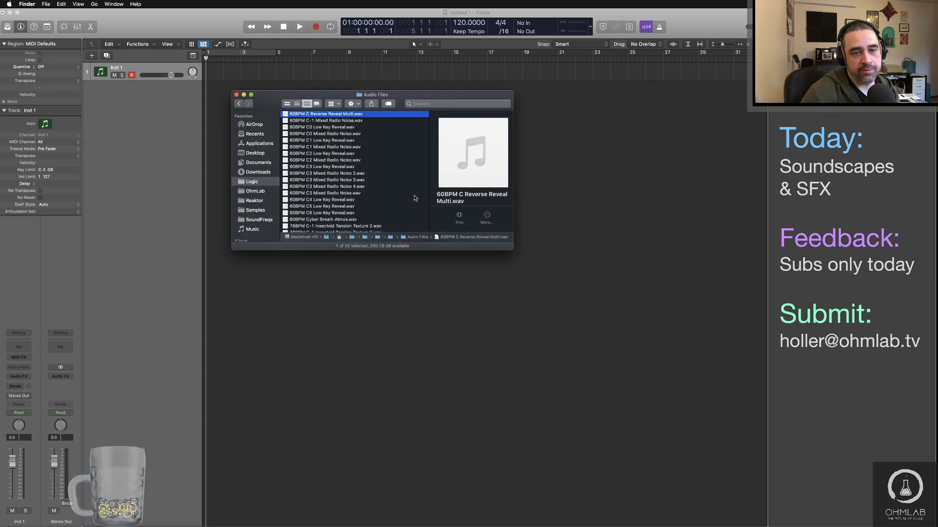
scroll(415, 197, "left", 10)
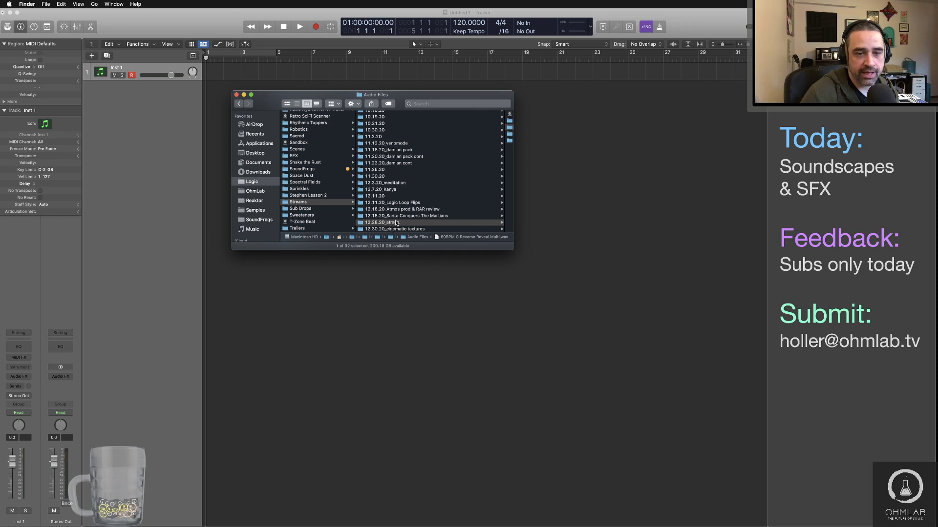
scroll(396, 223, "right", 5)
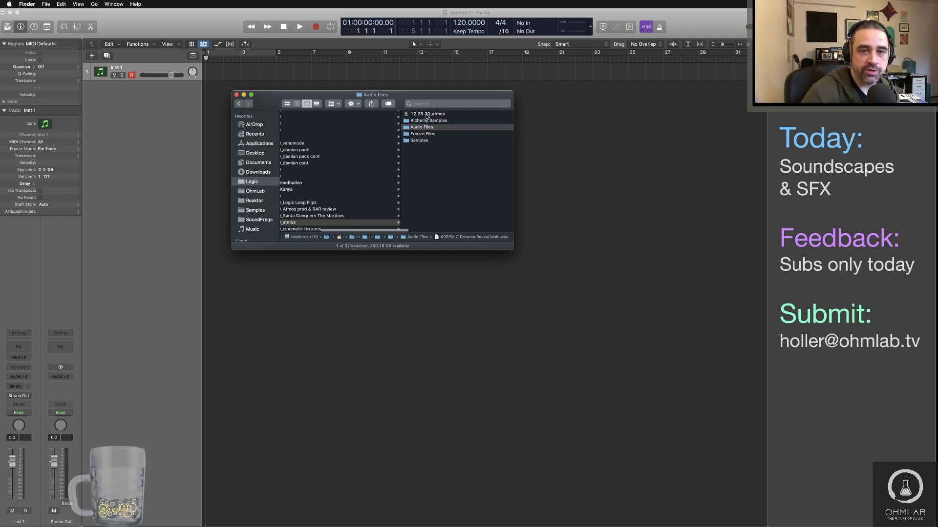
Open the 12.28.20_atmos project in Logic Pro, keeping the current project open and skipping the missing audio file.
left_click(421, 115)
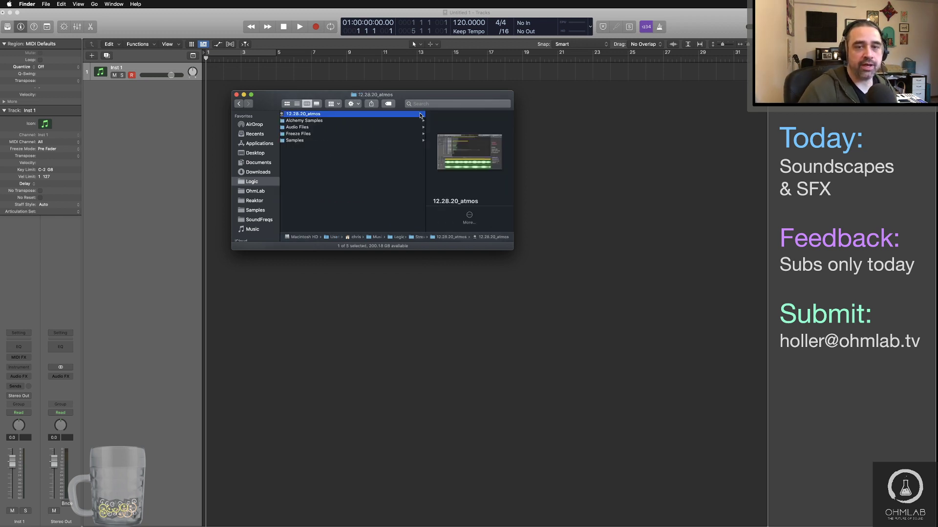
double_click(290, 116)
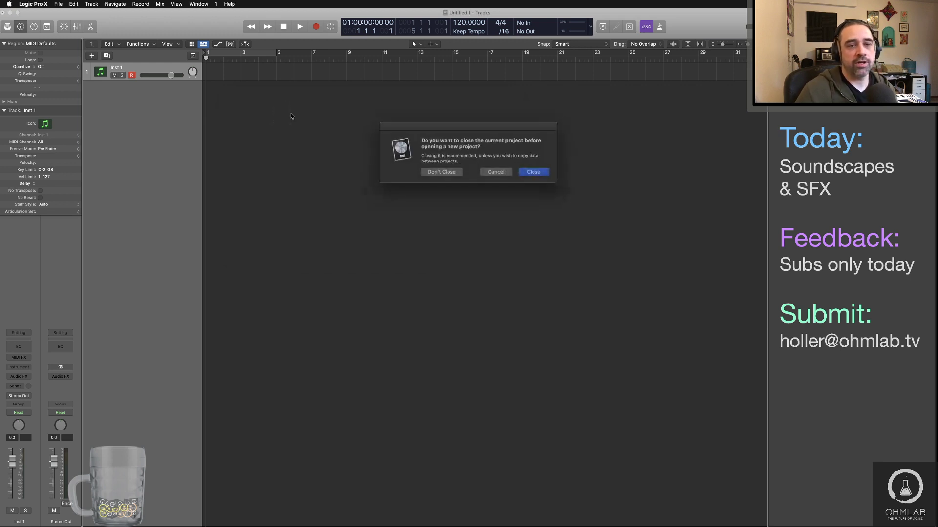
left_click(442, 171)
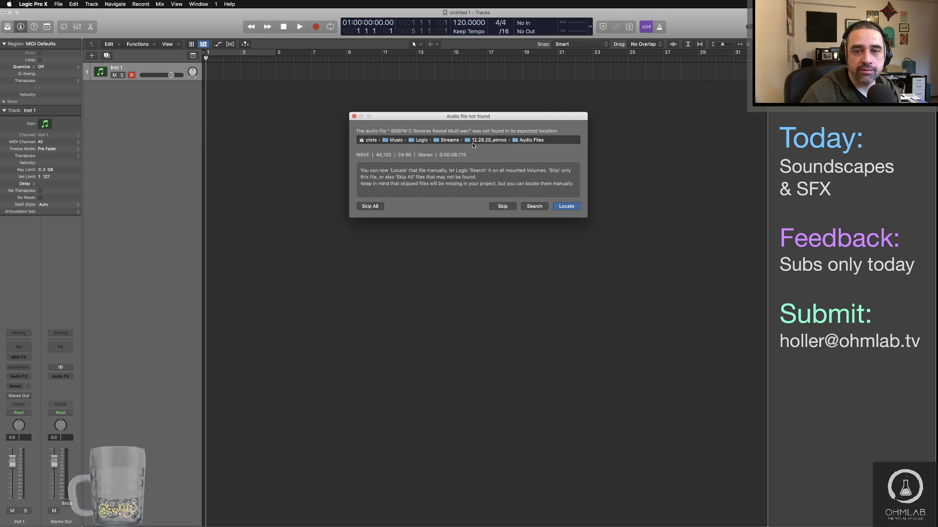
left_click(504, 207)
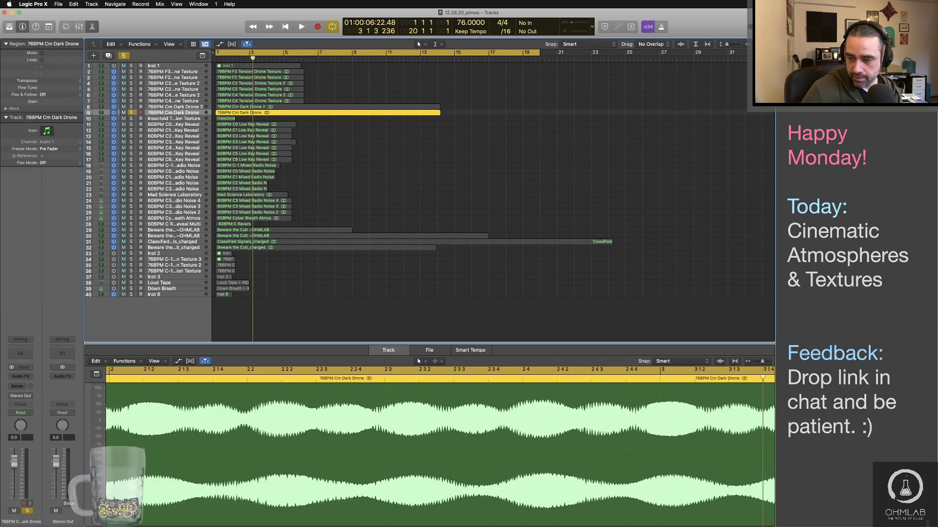
Narrow the 12.28.20_atmos project window and hide its Note Pad area.
left_click_drag(937, 525, 763, 524)
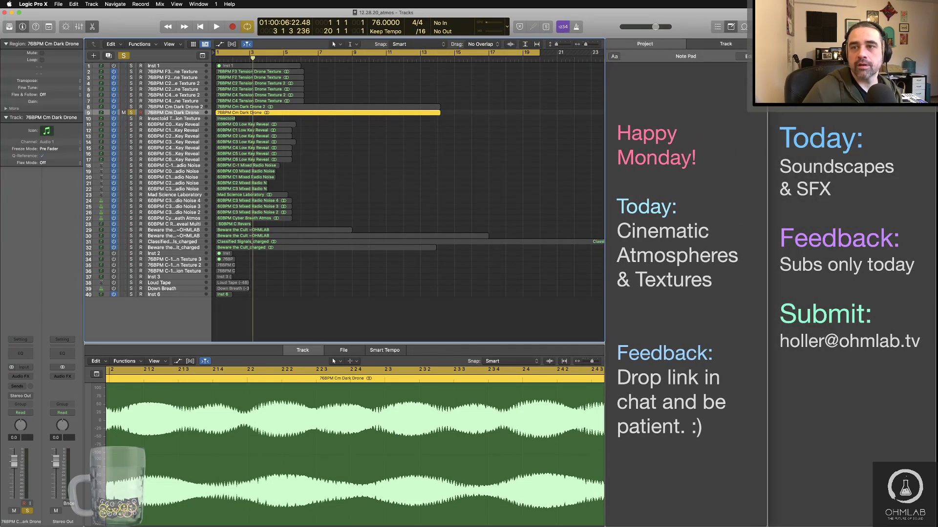
left_click(729, 28)
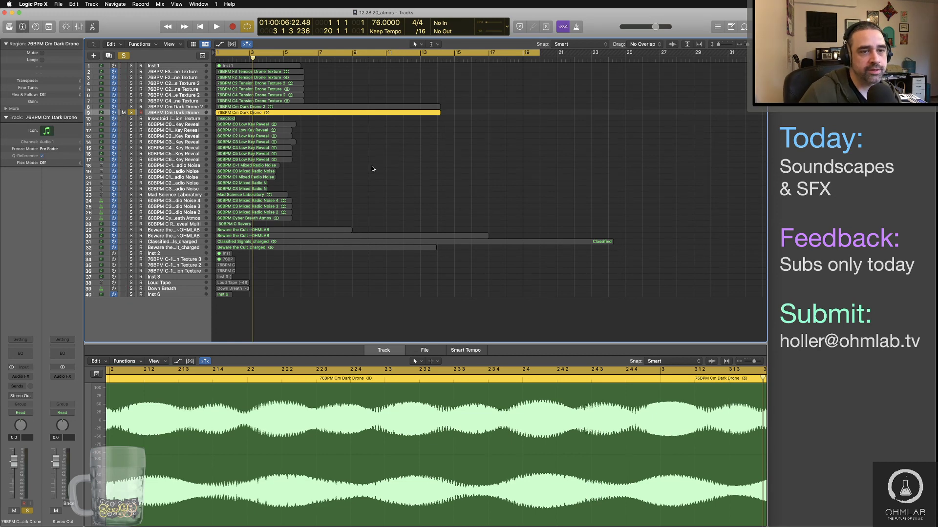
Listen to a short passage of the soloed 76BPM Cm Dark Drone track and stop playback.
left_click(366, 149)
key("space")
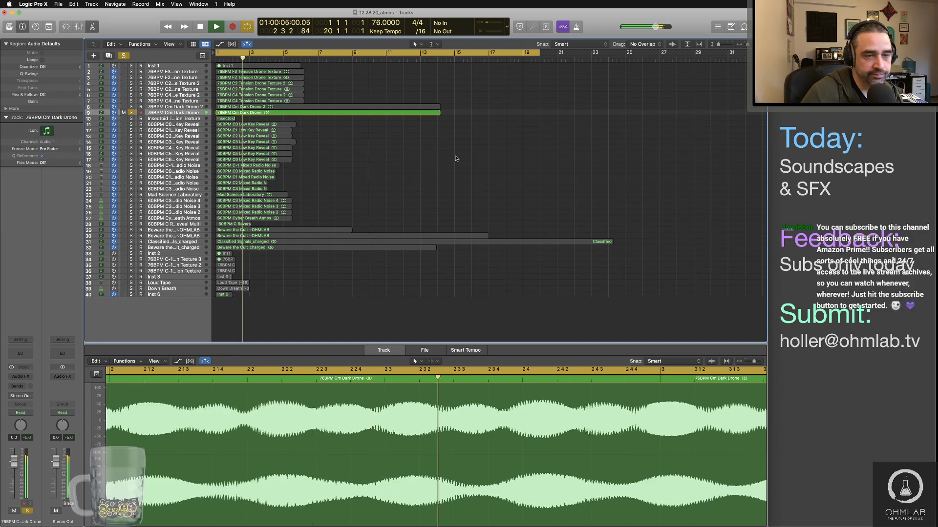
key("space")
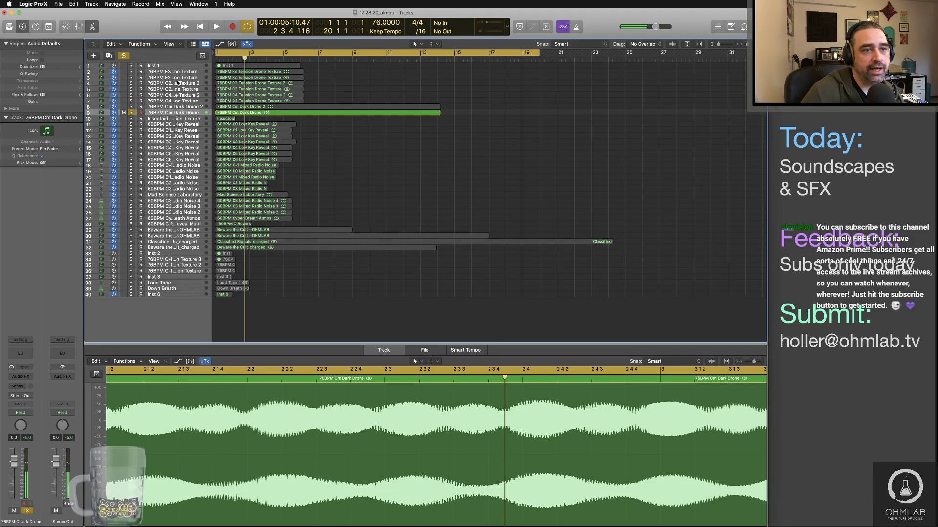
Examine the waveforms of various tracks, including Mixed Radio Noise, Insectoid Tension Texture, Low Key Reveal and Tension Drone Texture.
left_click(178, 89)
left_click(179, 119)
left_click(182, 165)
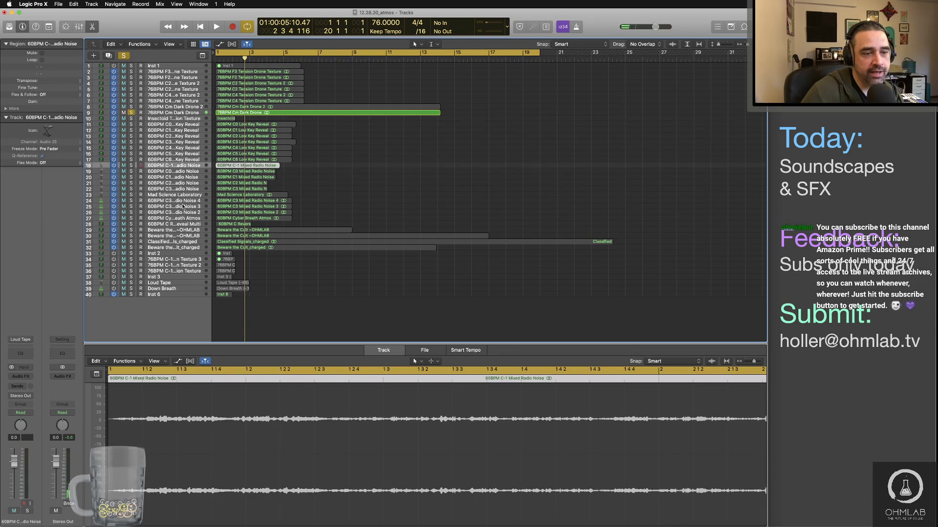
left_click(181, 206)
left_click(179, 235)
left_click(179, 266)
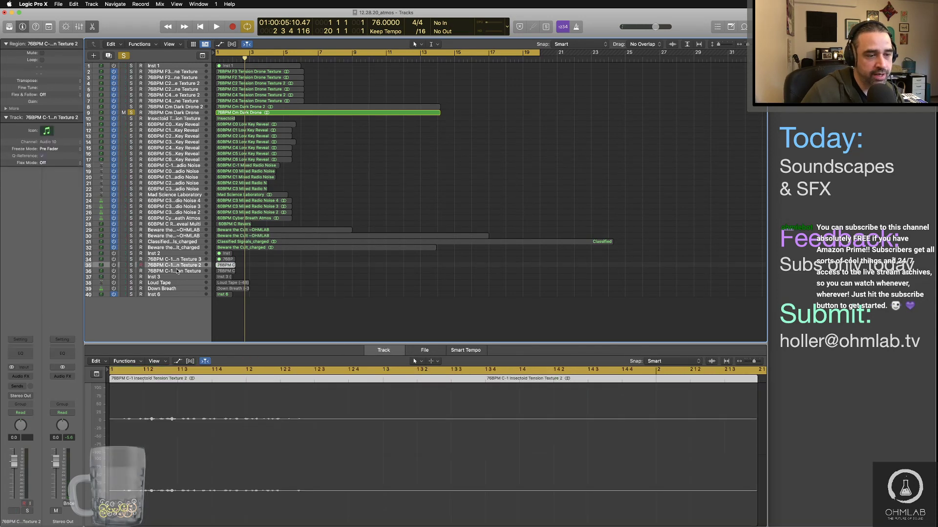
left_click(177, 272)
left_click(178, 248)
left_click(176, 177)
left_click(175, 142)
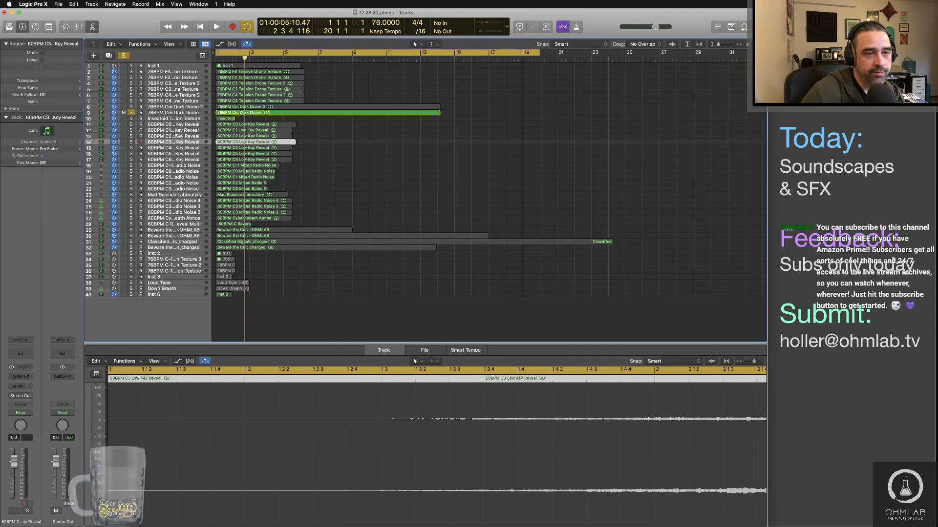
left_click(168, 90)
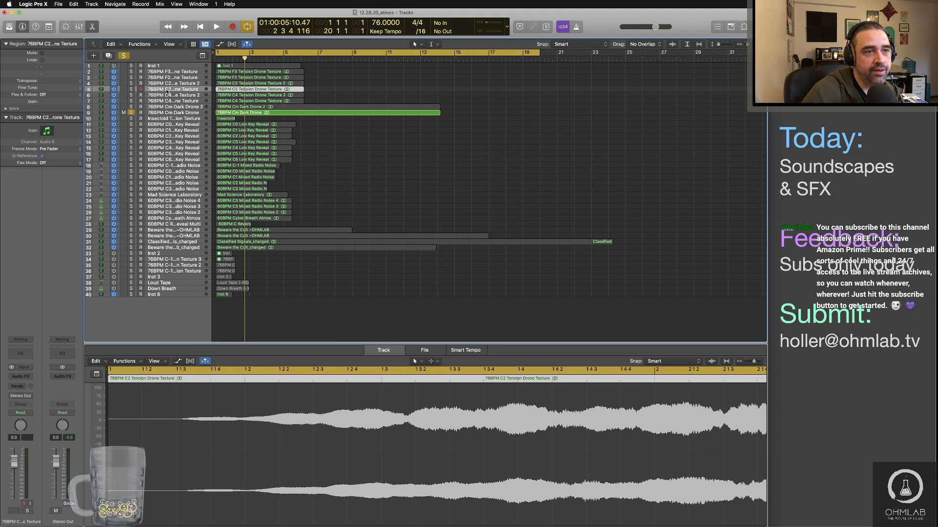
Close the 12.28.20_atmos project without saving its changes.
left_click(5, 12)
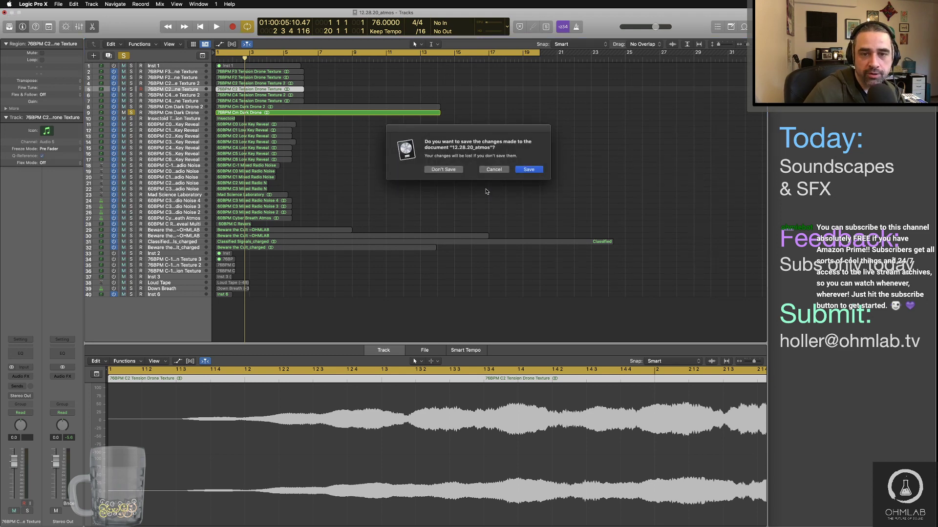
left_click(443, 170)
Switch to Finder, open the Audio Files folder of 12.28.20_atmos and enlarge the window to show its WAV files.
key("super+Tab")
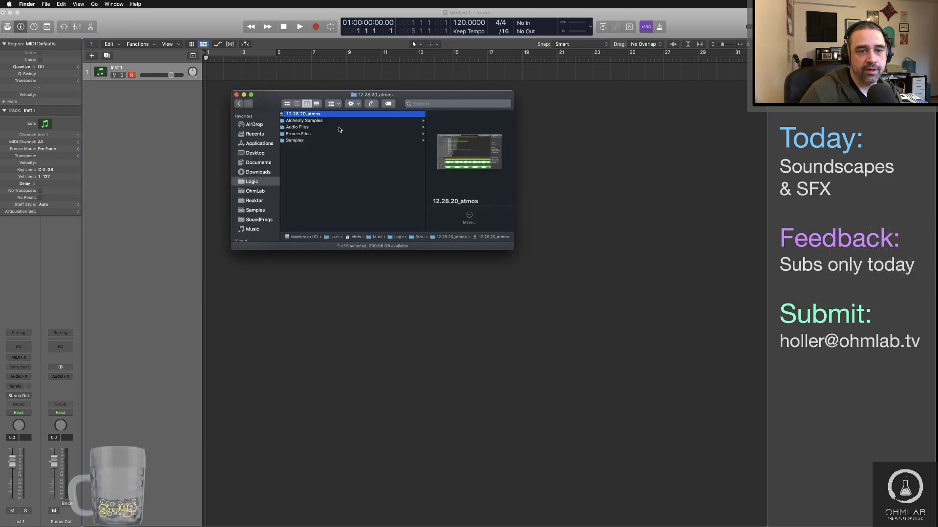
left_click(336, 127)
key("Right")
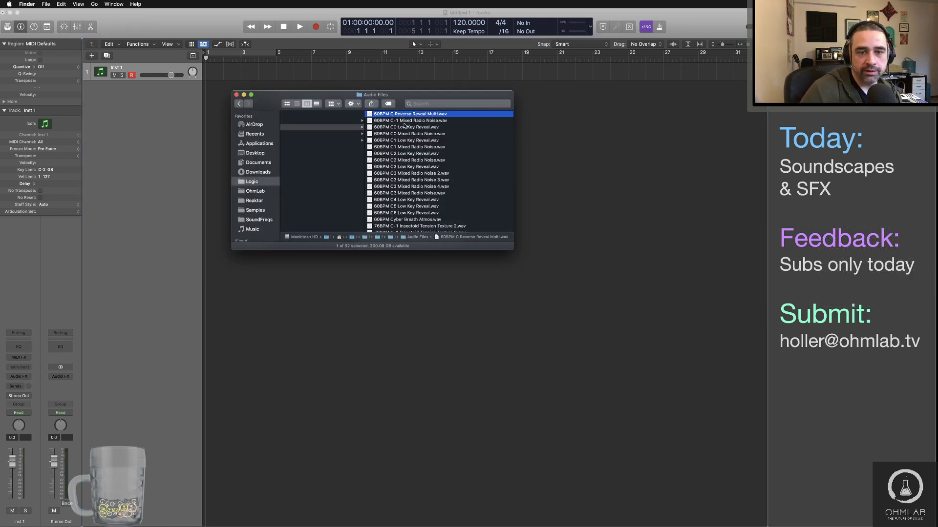
left_click_drag(509, 248, 677, 358)
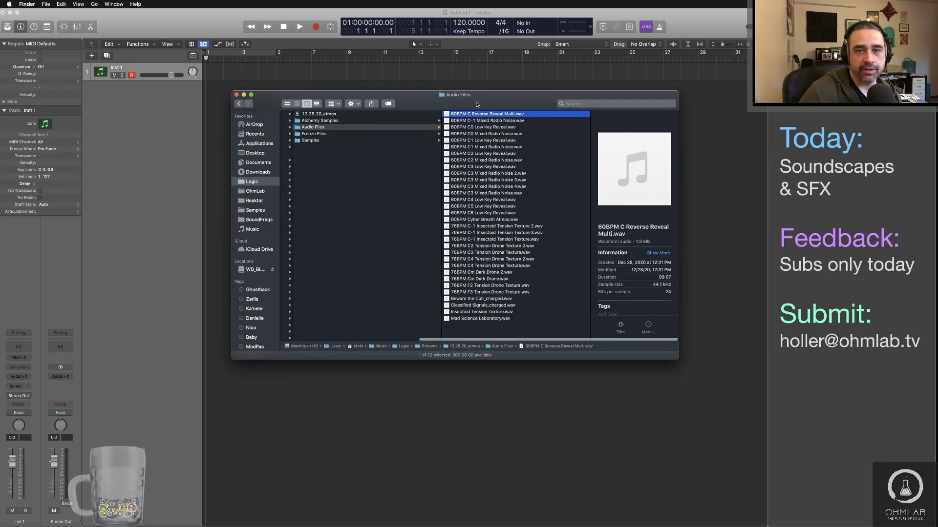
Move the Audio Files window lower and preview 60BPM C Reverse Reveal Multi.wav with Quick Look.
left_click_drag(477, 104, 472, 169)
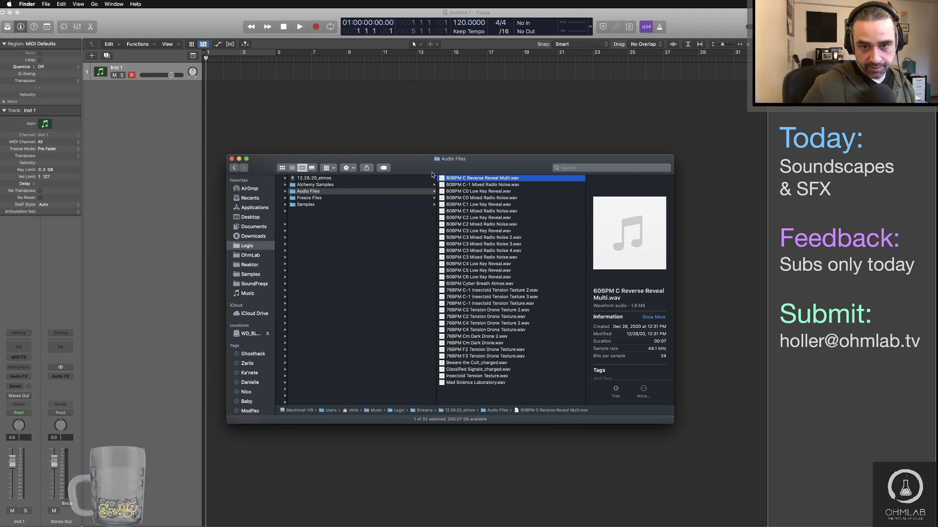
key("space")
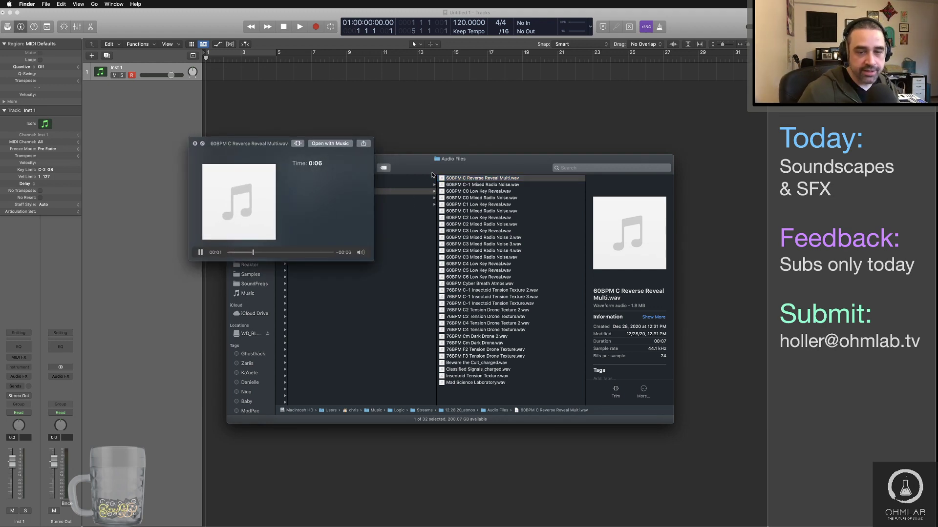
key("space")
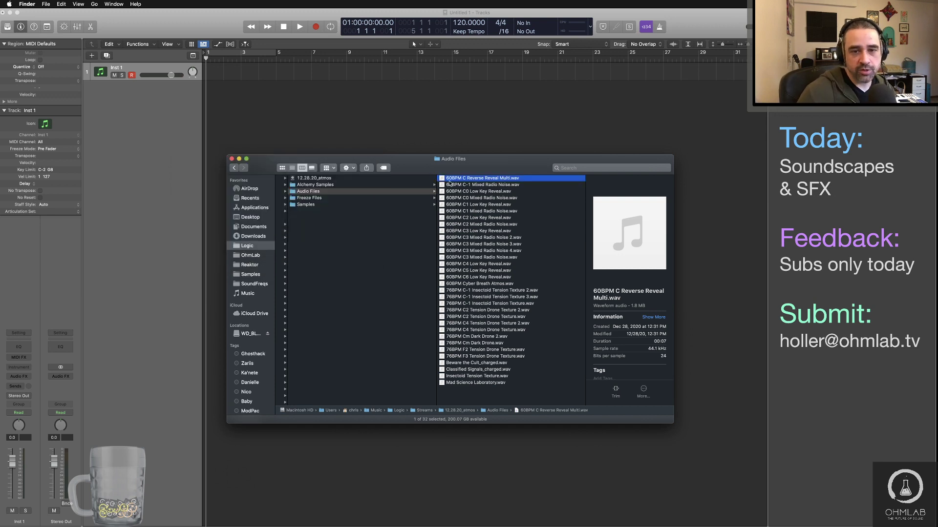
Add 60BPM C Reverse Reveal Multi.wav to the Logic project as a new track from bar 1, import its tempo and listen to it.
left_click_drag(449, 183, 204, 105)
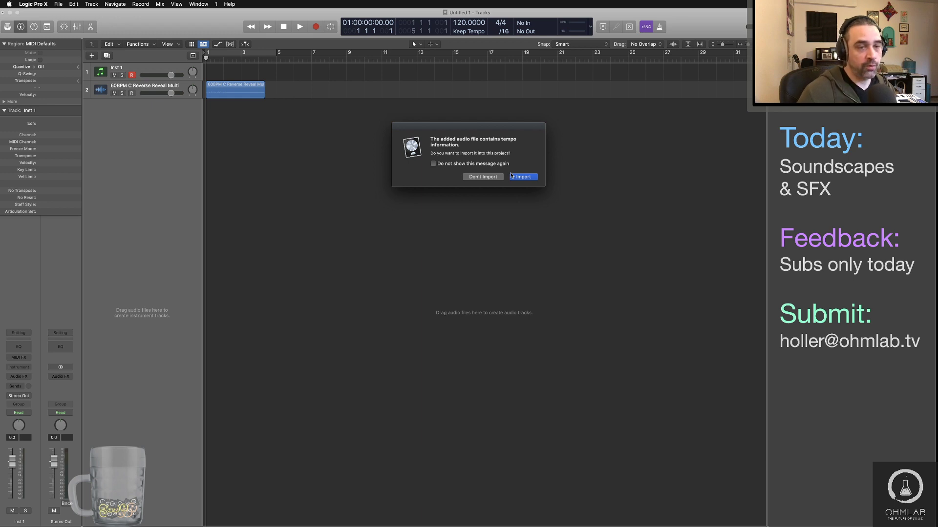
left_click(512, 176)
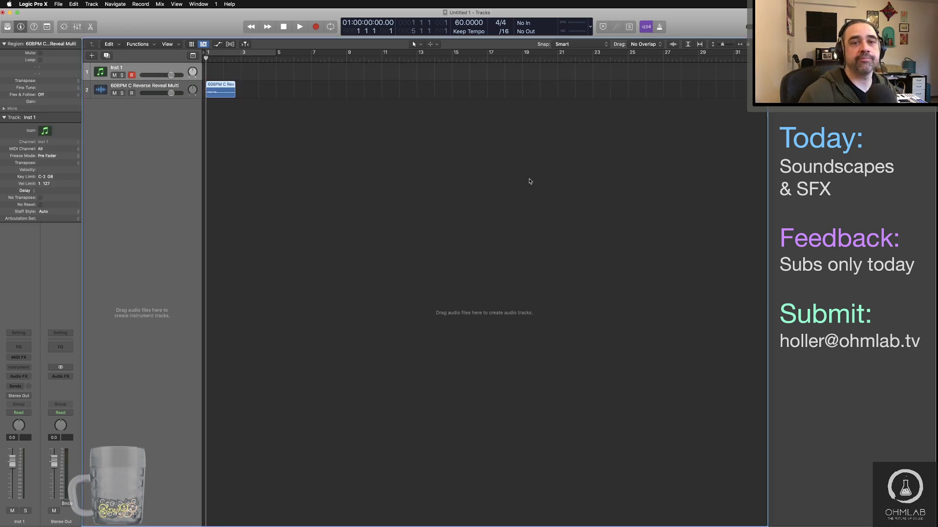
left_click(246, 154)
key("space")
scroll(248, 151, "right", 10)
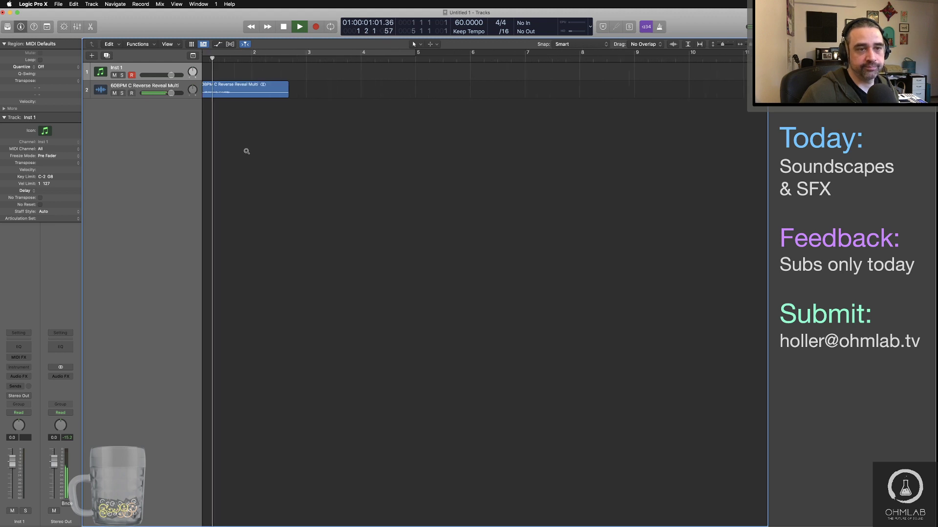
scroll(248, 151, "up", 5)
scroll(248, 151, "up", 2)
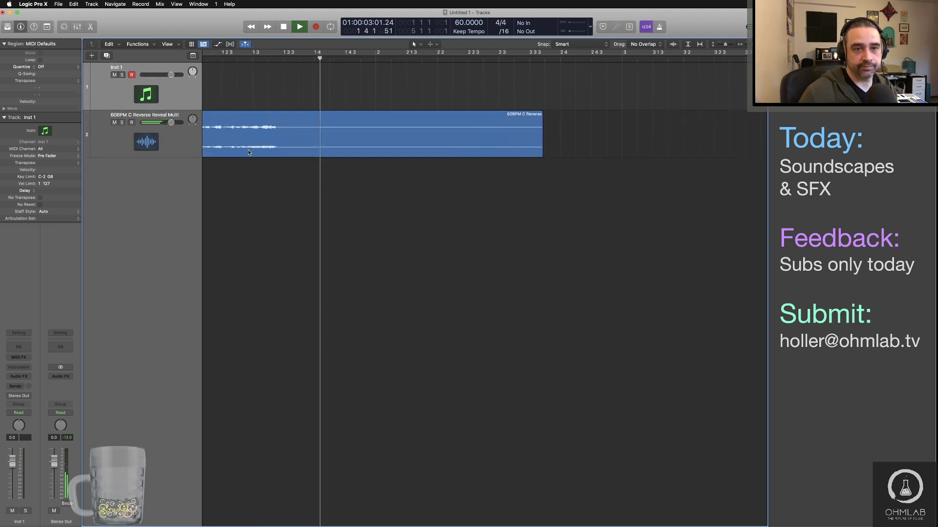
key("space")
Trim the end of the 60BPM C Reverse Reveal Multi region to just before beat 4 of bar 1 and play it from the start.
left_click(539, 149)
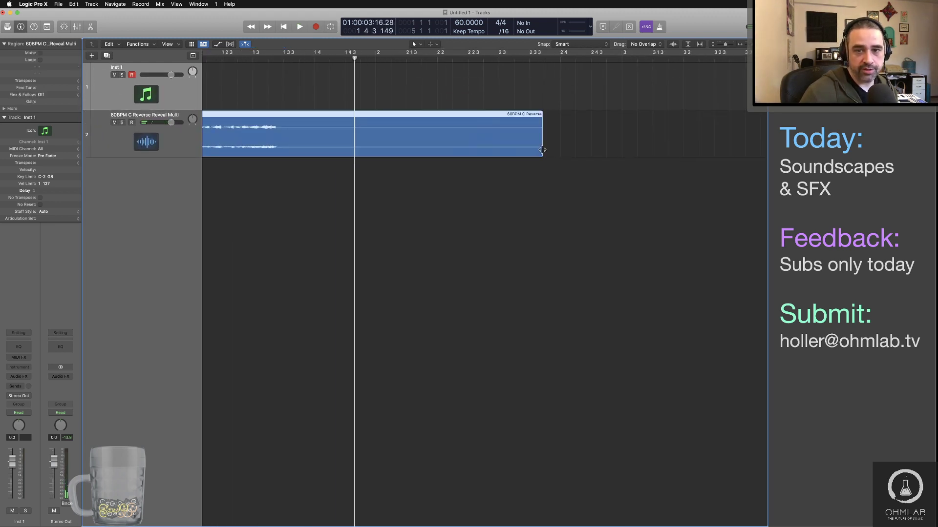
left_click_drag(536, 149, 298, 150)
left_click(350, 182)
key("Return")
key("space")
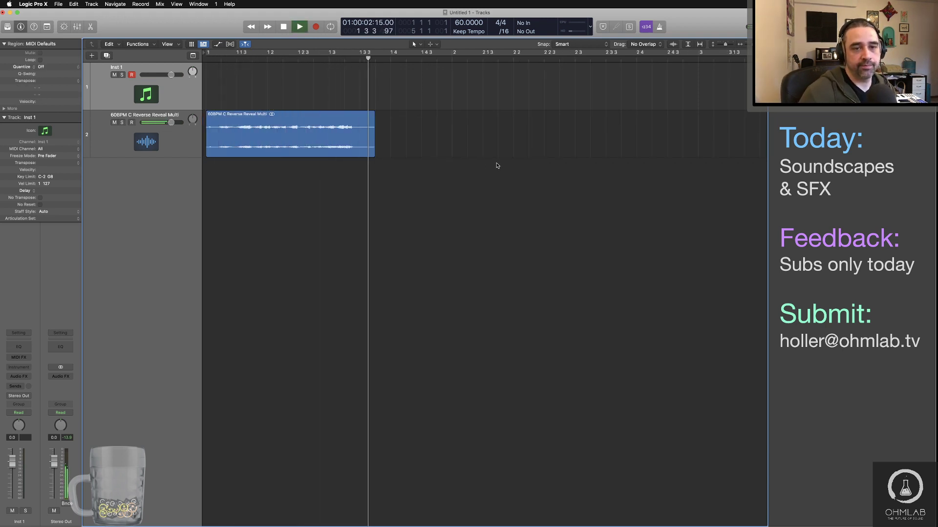
key("space")
Switch to Finder, open the GH Cinematic Atmos &textures folder from the desktop and place it beside the Audio Files window.
key("super+Tab")
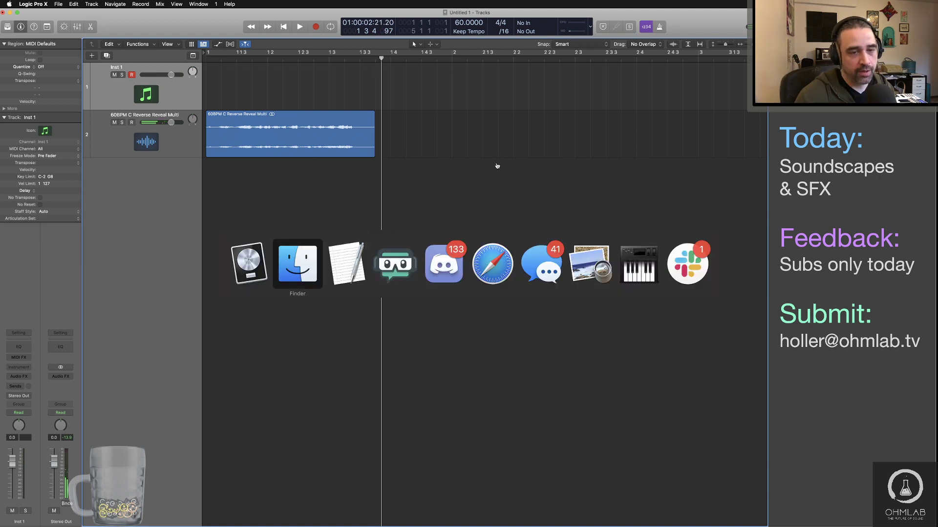
left_click(293, 269)
key("F11")
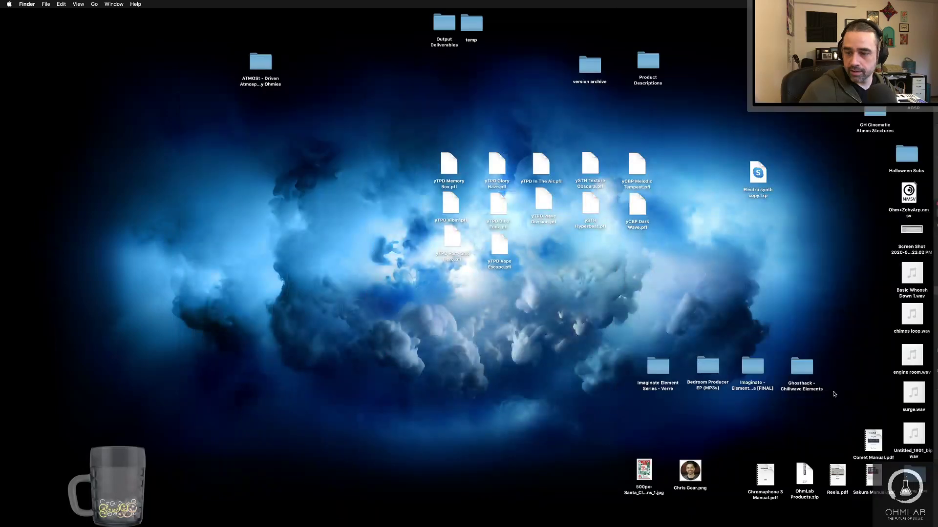
double_click(879, 112)
key("F11")
left_click_drag(317, 166, 543, 183)
left_click_drag(485, 164, 338, 172)
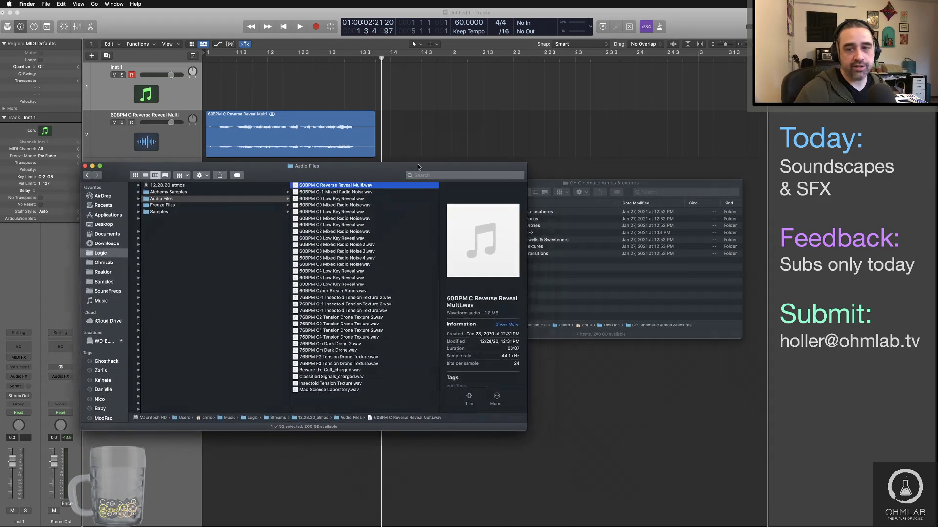
left_click_drag(652, 185, 631, 169)
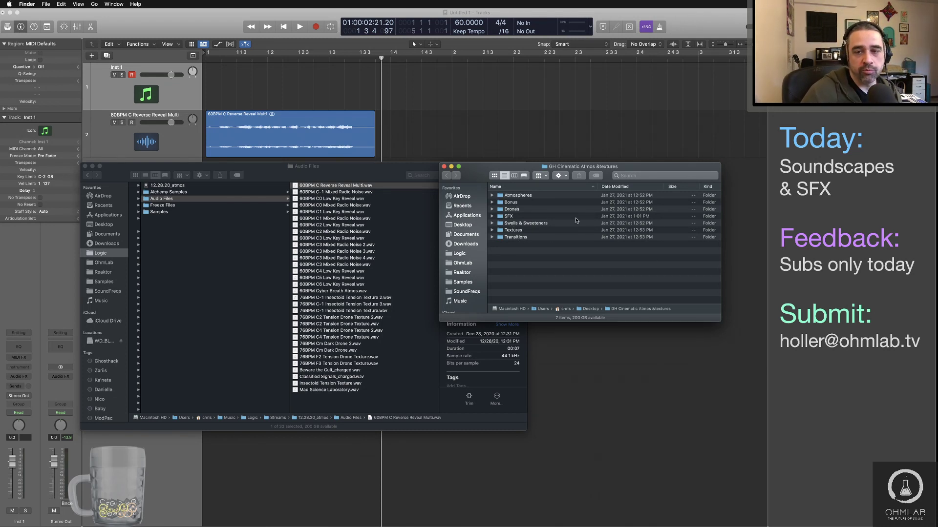
Expand the SFX folder and rename its Cues subfolder as Random.
left_click(493, 217)
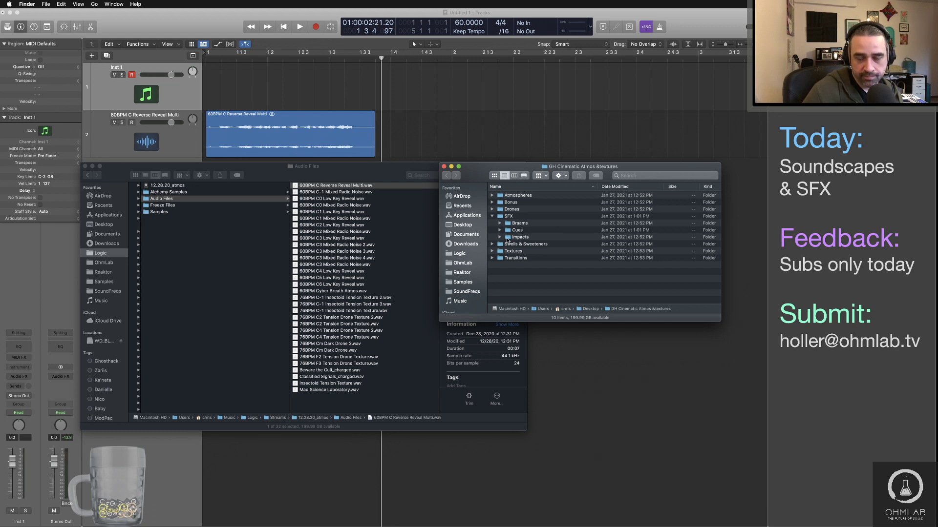
left_click(509, 232)
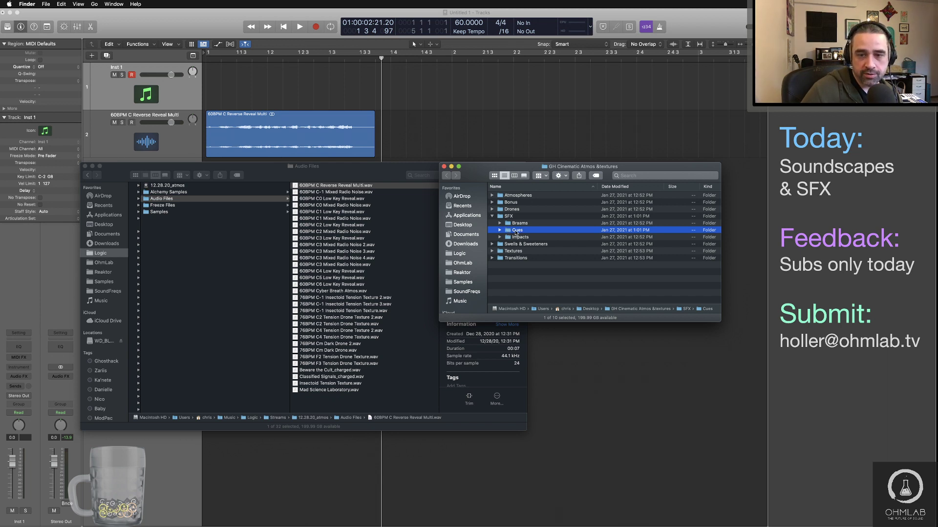
type("Random")
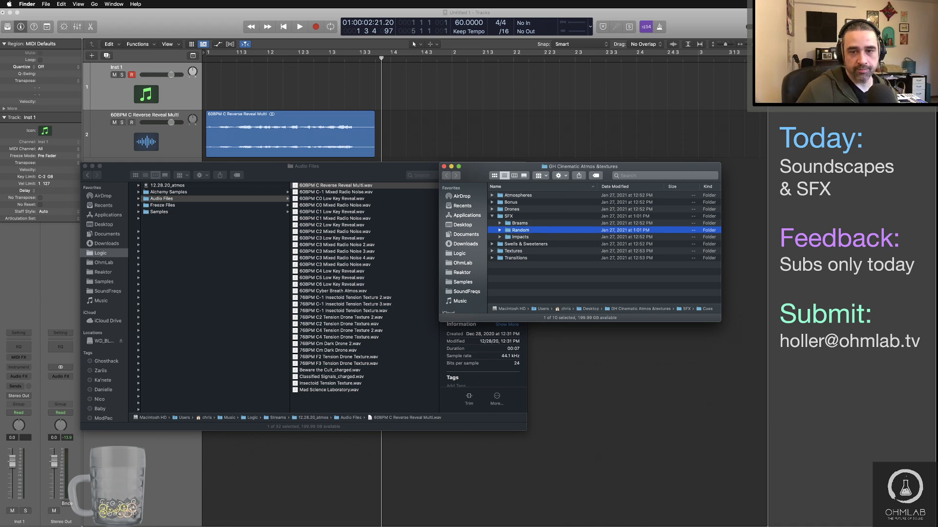
key("Return")
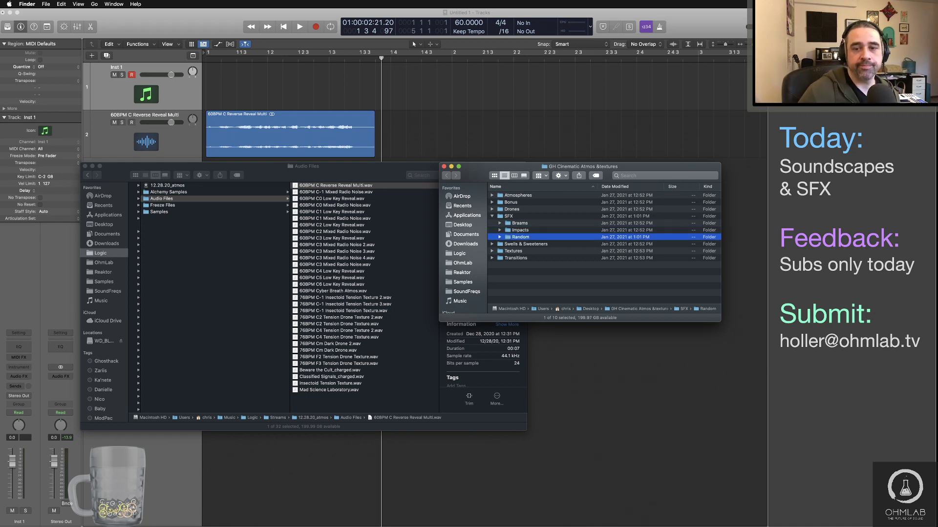
left_click(535, 290)
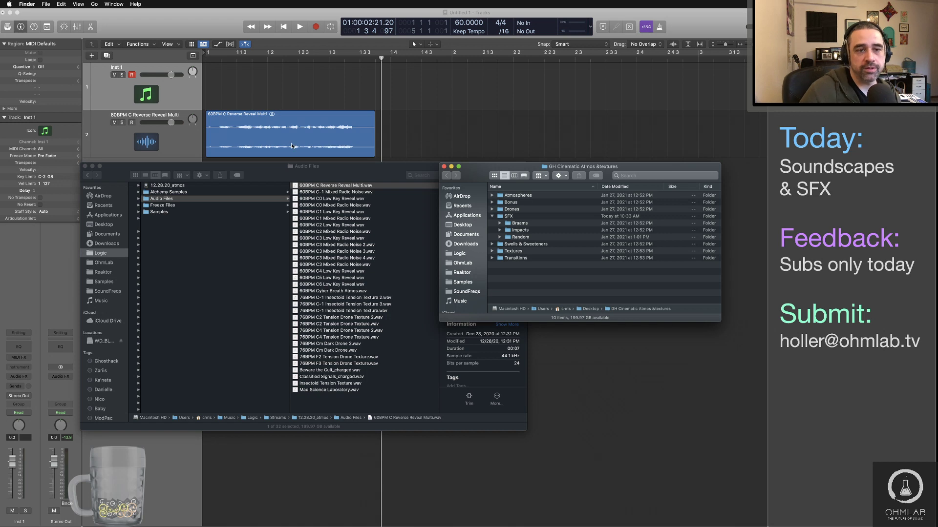
Return to Logic Pro, set the cycle range to bar 1 only and play the 60BPM C Reverse Reveal Multi track.
left_click(247, 146)
scroll(253, 69, "down", 5)
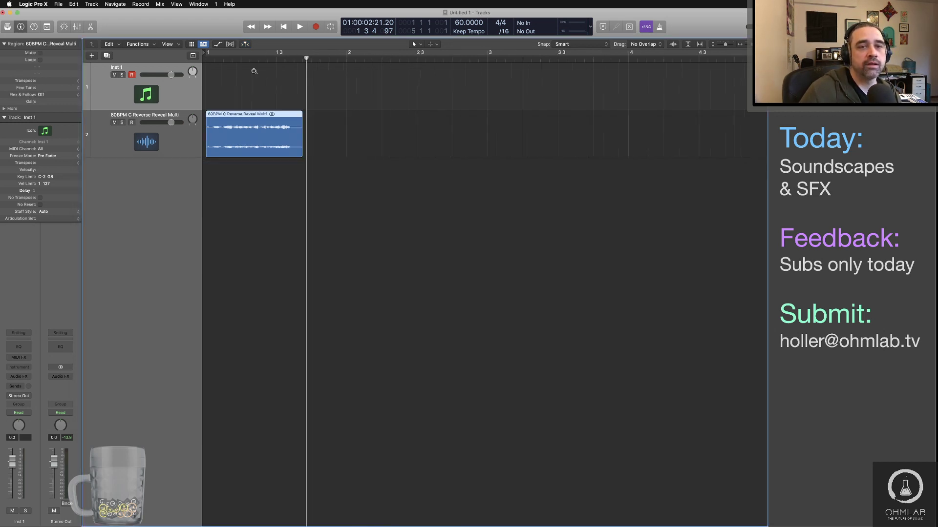
left_click(235, 52)
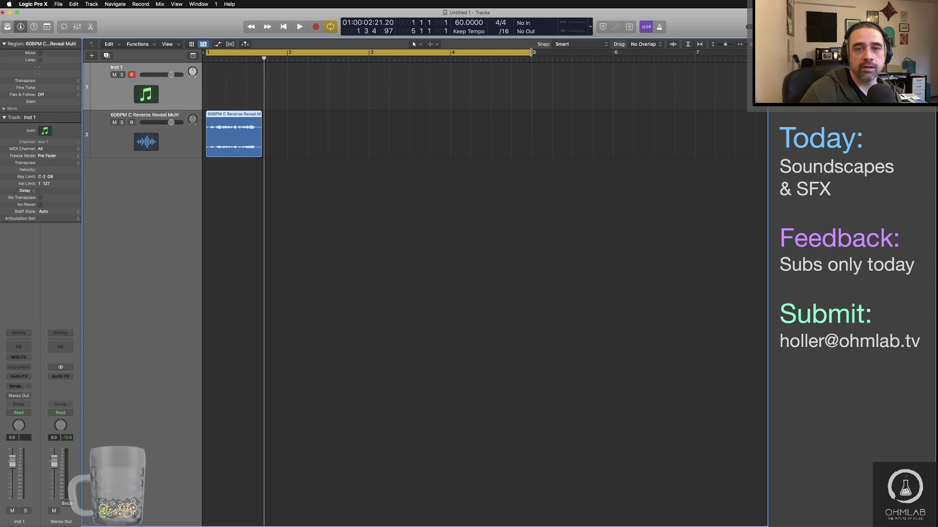
left_click_drag(531, 53, 287, 52)
left_click(180, 140)
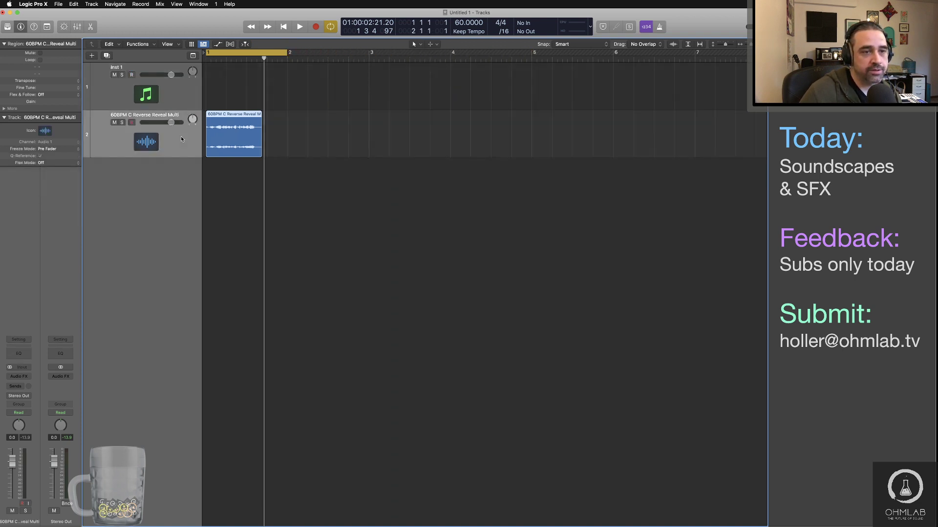
key("space")
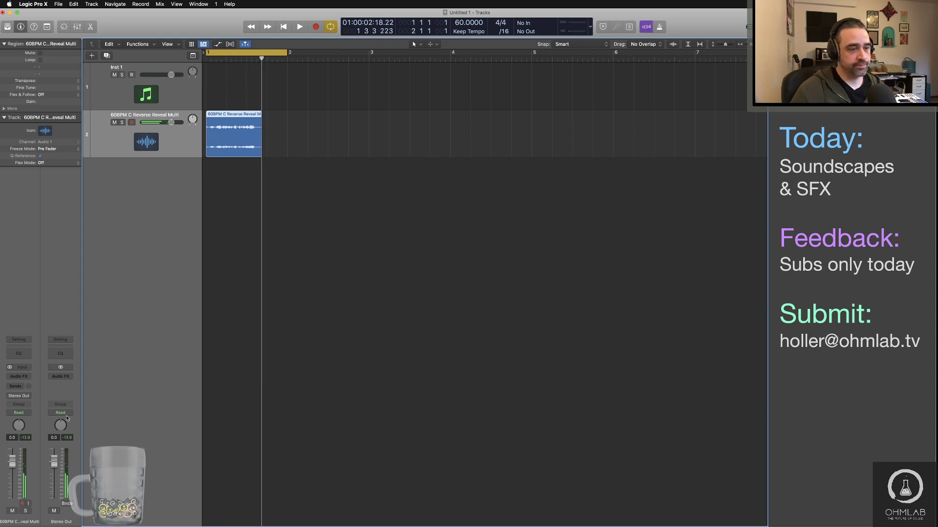
Insert a stereo Chorus effect on the 60BPM C Reverse Reveal Multi track.
left_click(19, 377)
mouse_move(49, 466)
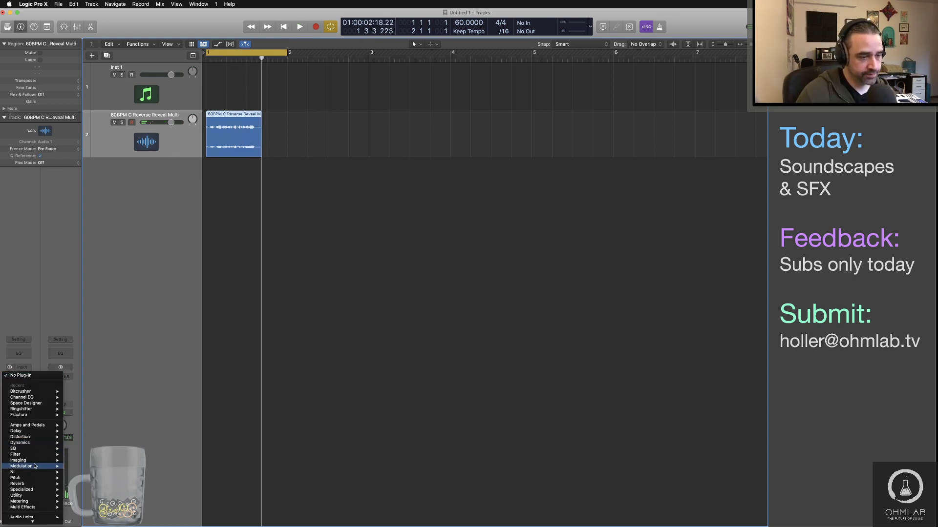
mouse_move(122, 464)
left_click(161, 465)
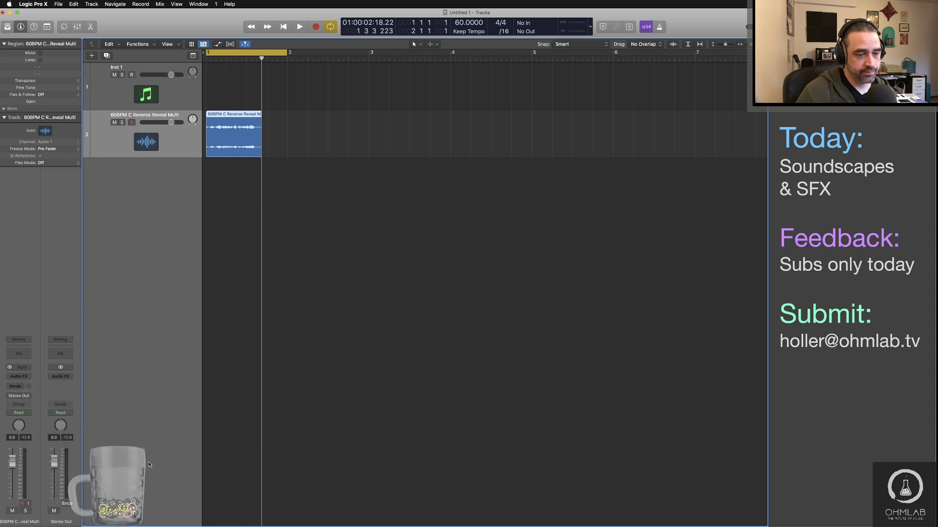
left_click(22, 378)
mouse_move(49, 467)
mouse_move(91, 469)
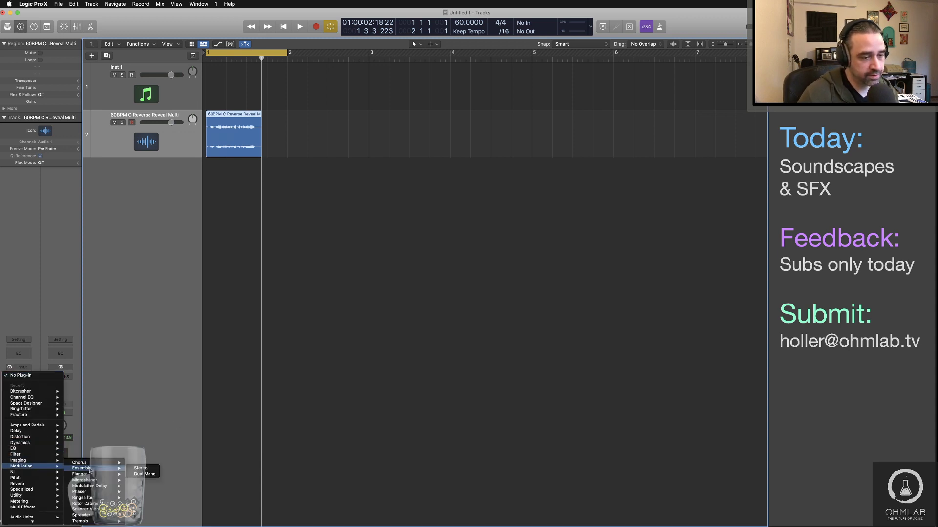
left_click(149, 463)
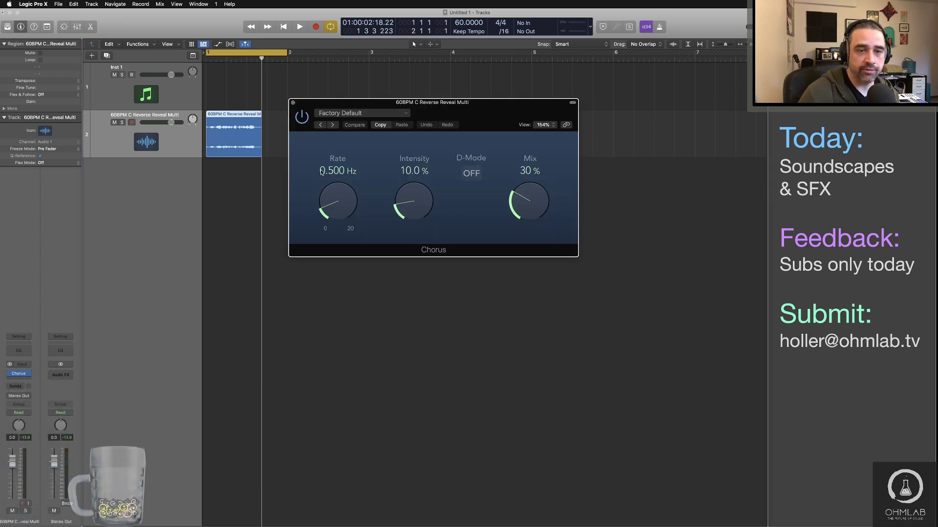
Audition the Chorus with its Mix lowered to 5%, bypass the effect and close its window.
key("space")
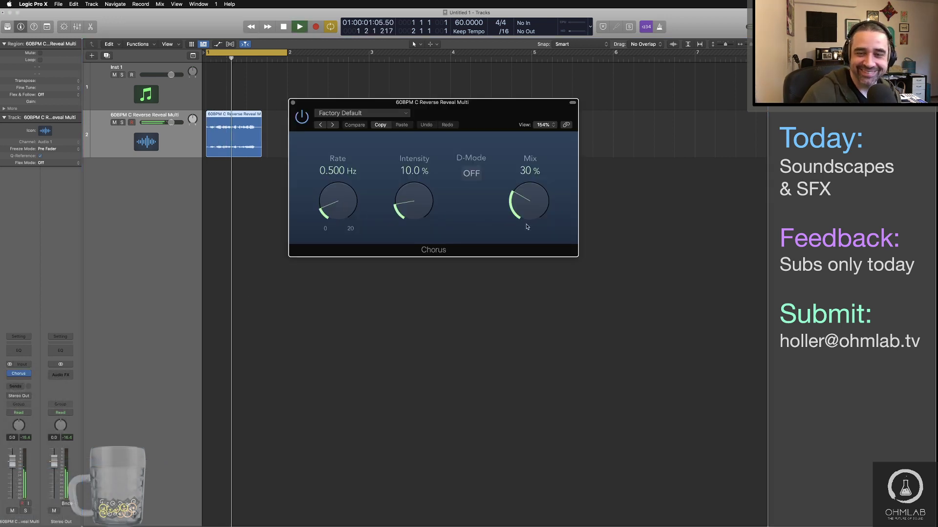
left_click_drag(527, 217, 536, 242)
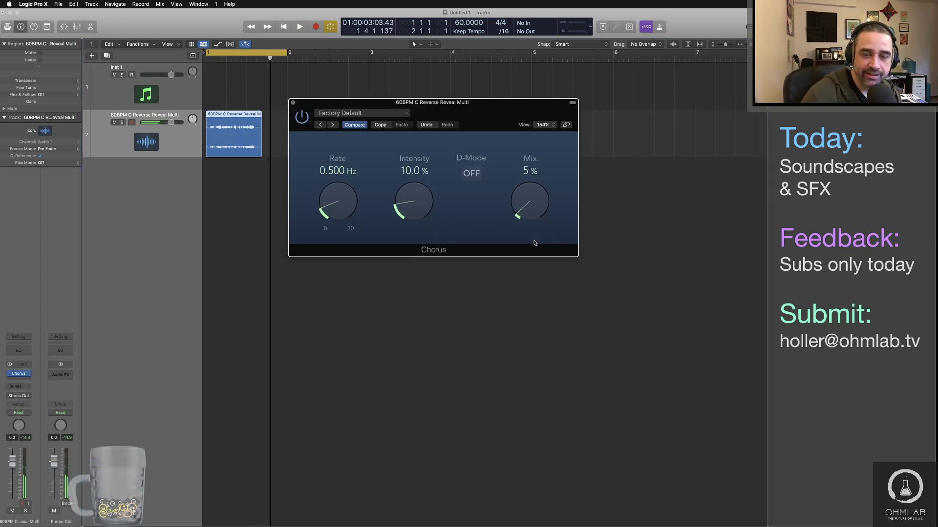
left_click(302, 119)
key("space")
left_click(292, 102)
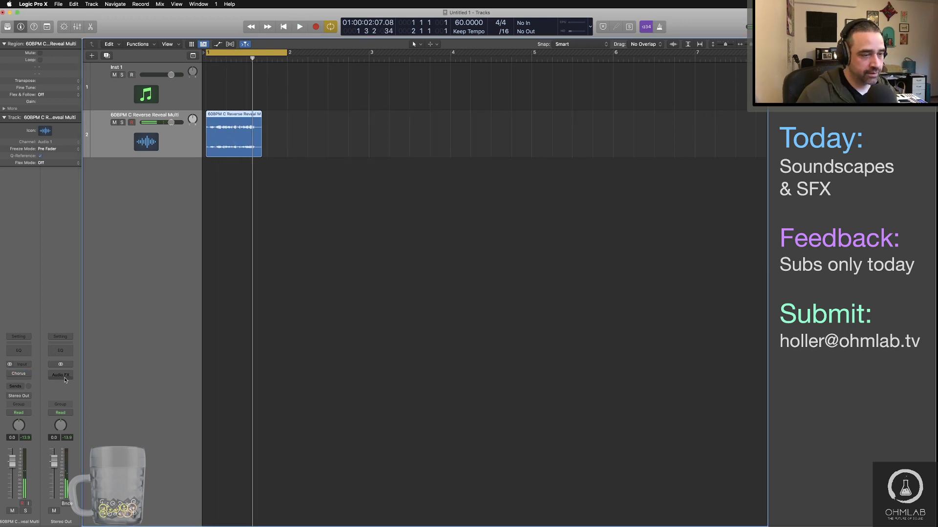
Replace the Chorus on the track with a stereo Space Designer reverb and reposition its window.
left_click(34, 375)
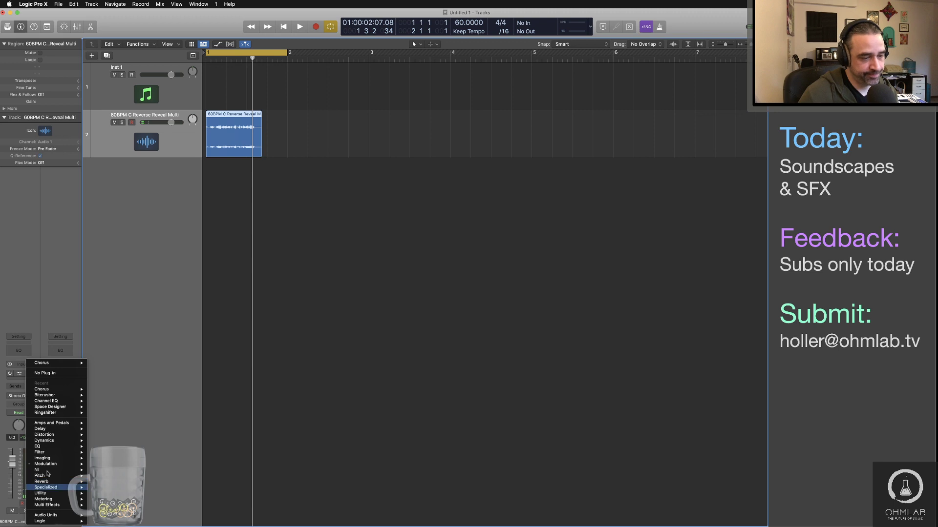
mouse_move(47, 466)
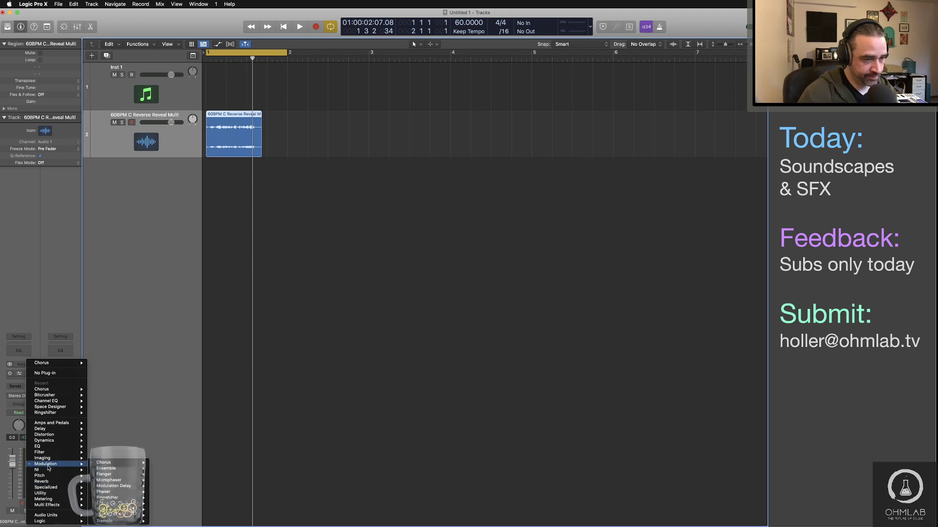
mouse_move(59, 410)
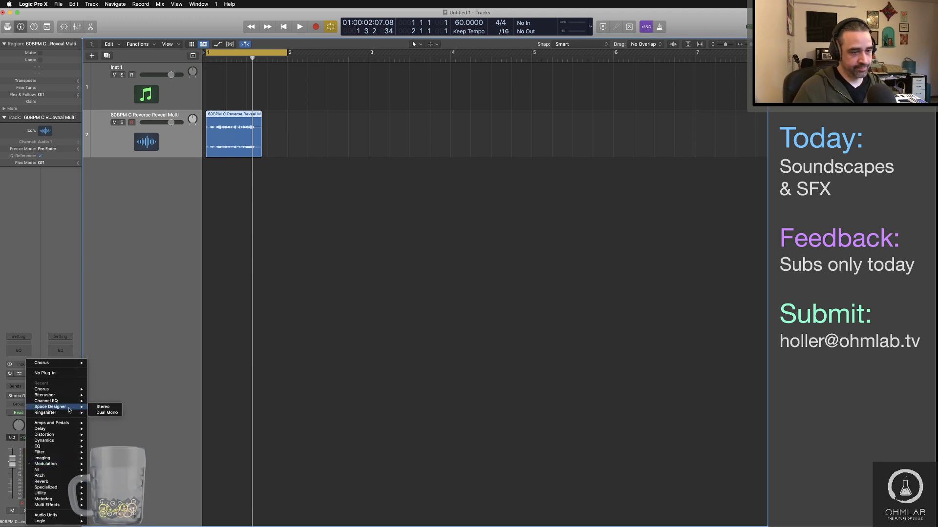
left_click(103, 409)
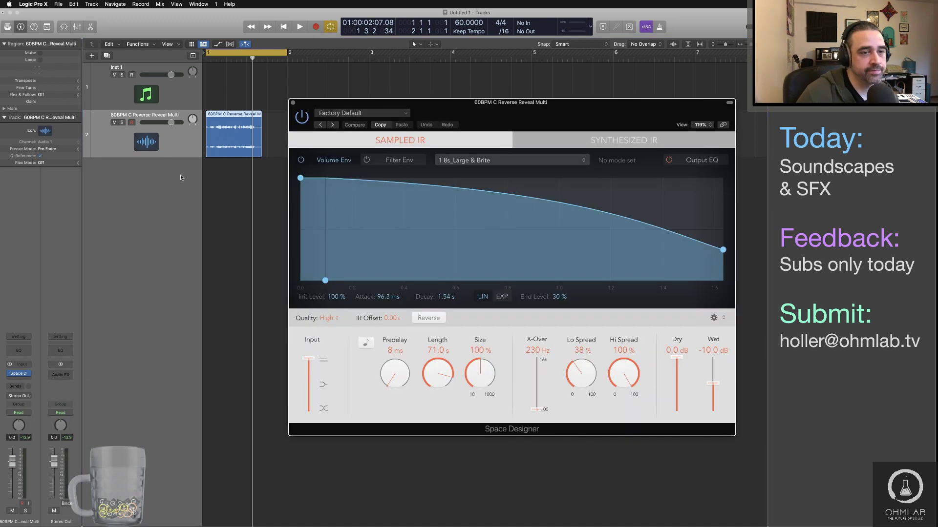
left_click_drag(482, 108, 454, 65)
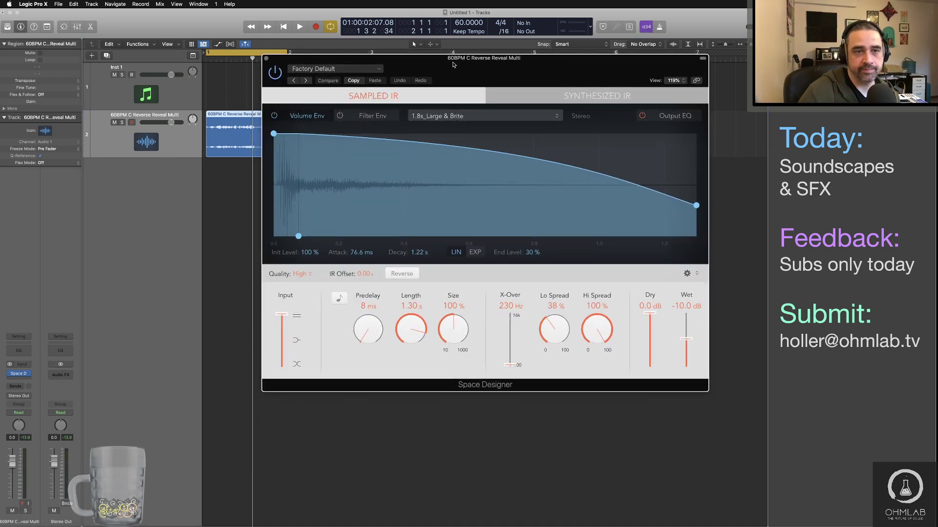
Bypass the Space Designer reverb and close its window, leaving its preset unchanged.
left_click(361, 69)
mouse_move(359, 267)
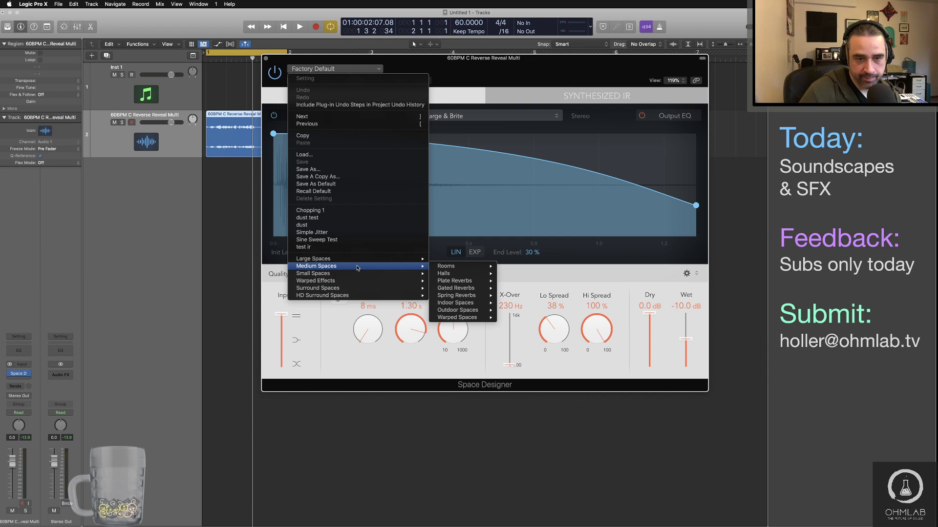
left_click(269, 71)
left_click(265, 58)
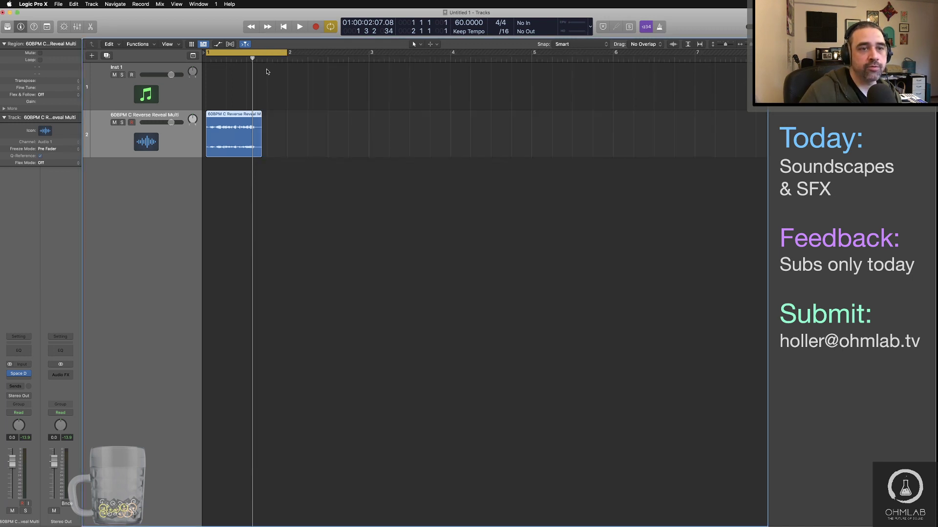
Insert the stereo XLN Audio RC-20 Retro Color effect before Space Designer on the 60BPM C Reverse Reveal Multi track.
left_click(27, 374)
mouse_move(72, 496)
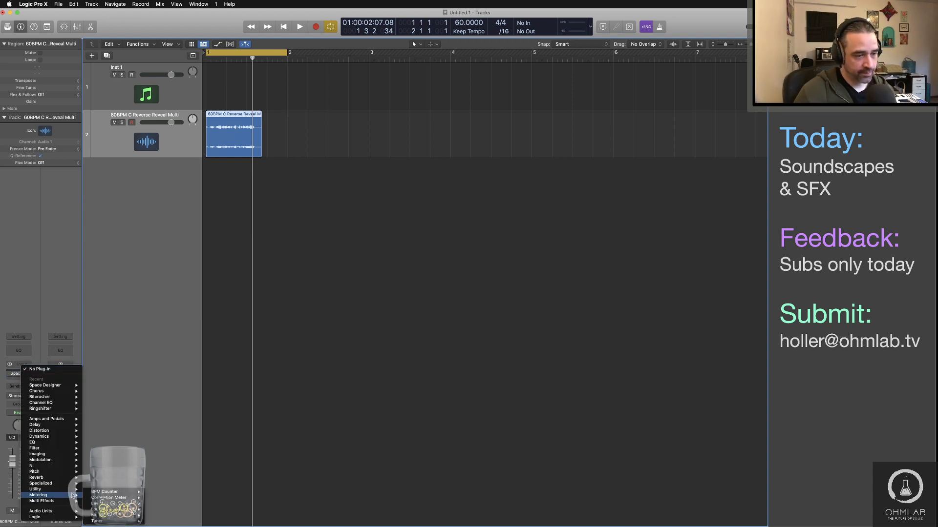
mouse_move(72, 512)
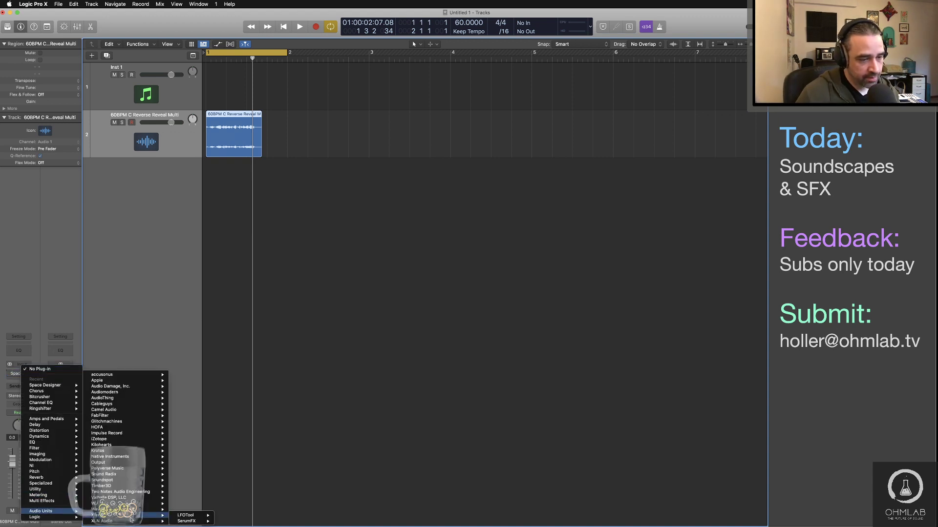
mouse_move(138, 388)
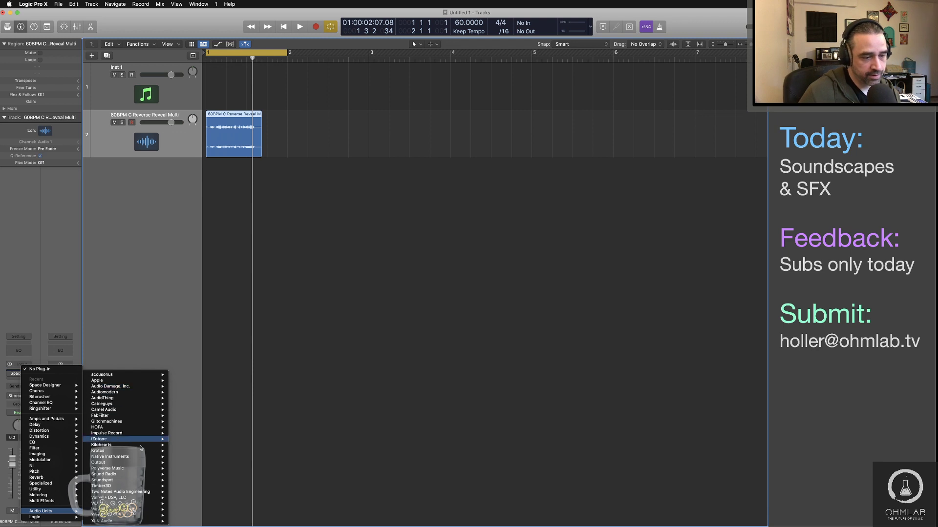
mouse_move(152, 521)
mouse_move(204, 523)
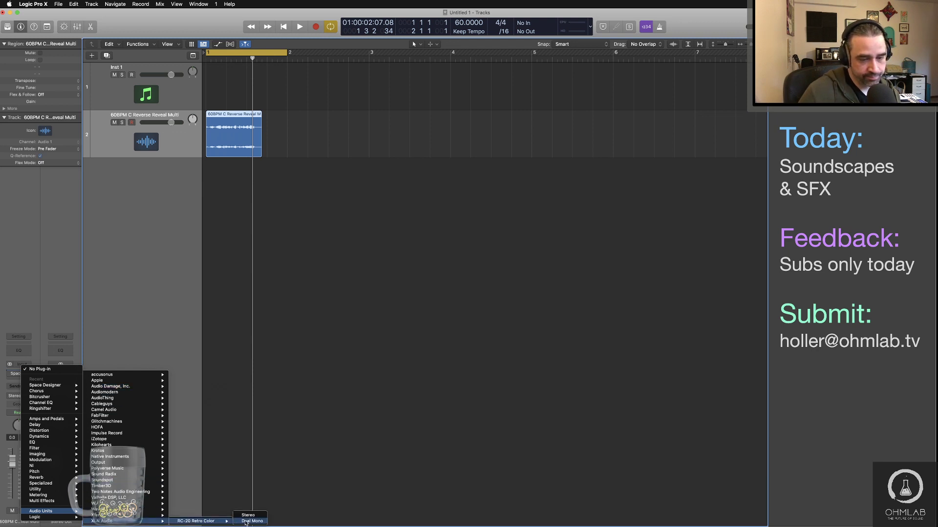
left_click(249, 516)
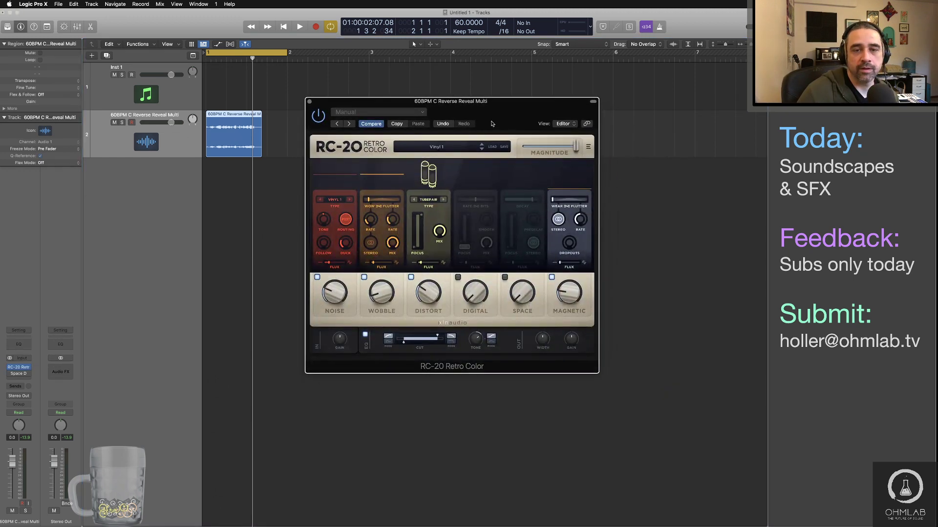
Load the INIT preset from RC-20's XLN Audio presets and close the preset browser.
left_click(443, 148)
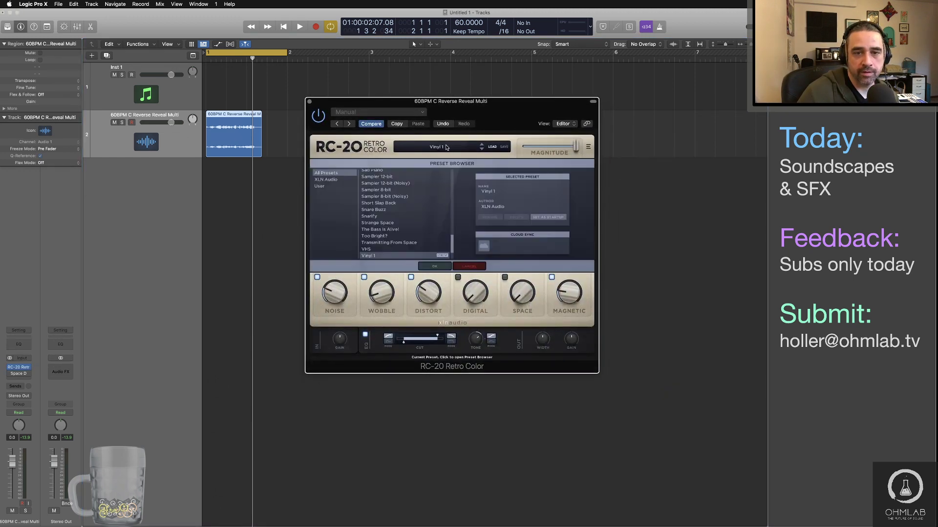
left_click(320, 186)
left_click(333, 180)
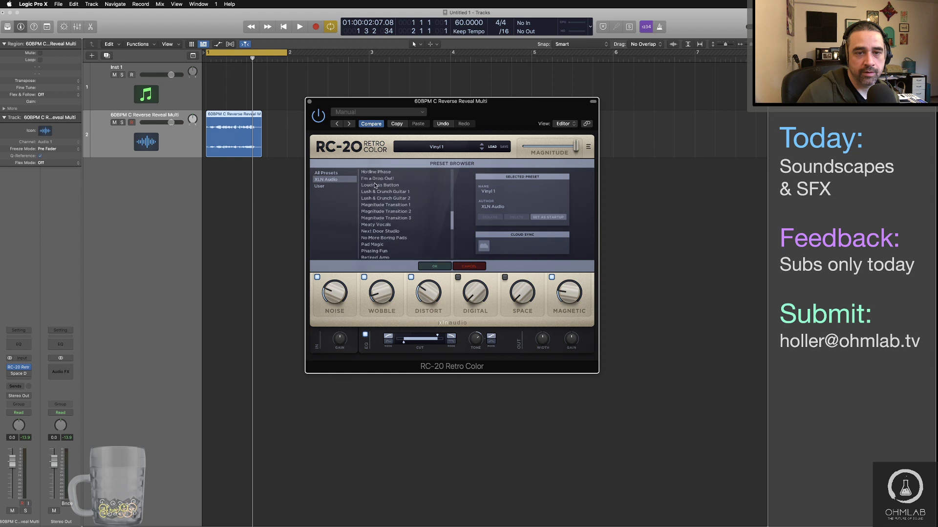
left_click(375, 173)
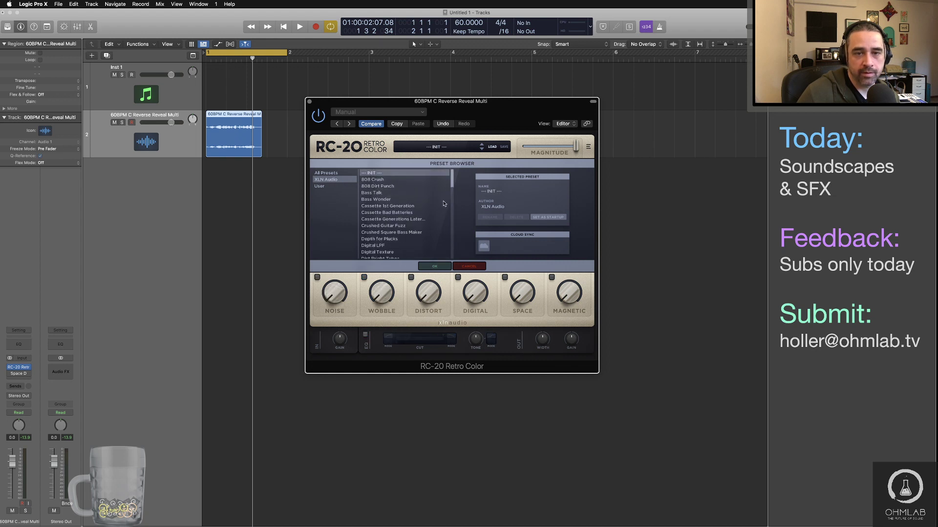
left_click(454, 145)
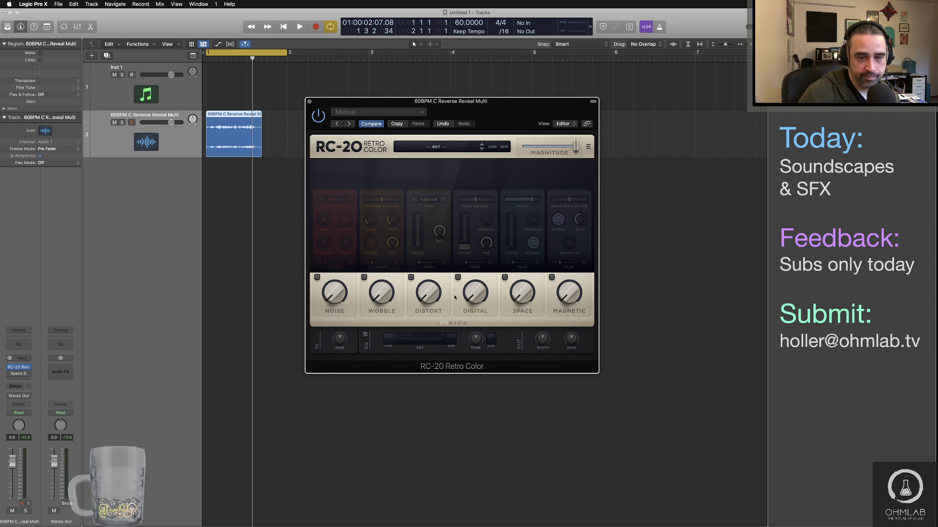
Enable RC-20's Distort module, raise its amount to about 25% and start playback.
left_click(410, 277)
left_click_drag(434, 294, 431, 280)
key("space")
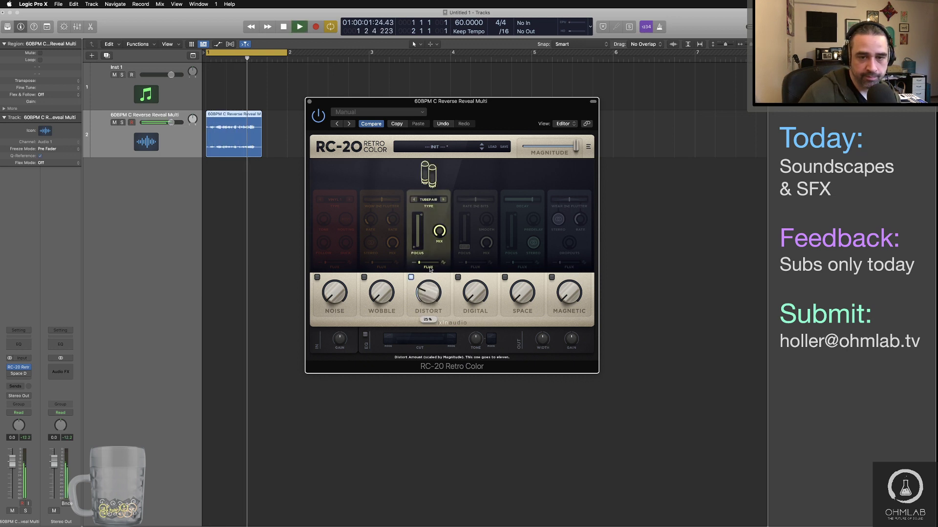
Audition the Crunch, Heavy, AirPressure and TubePair distortion types during playback and settle on IronTransformer.
left_click(429, 200)
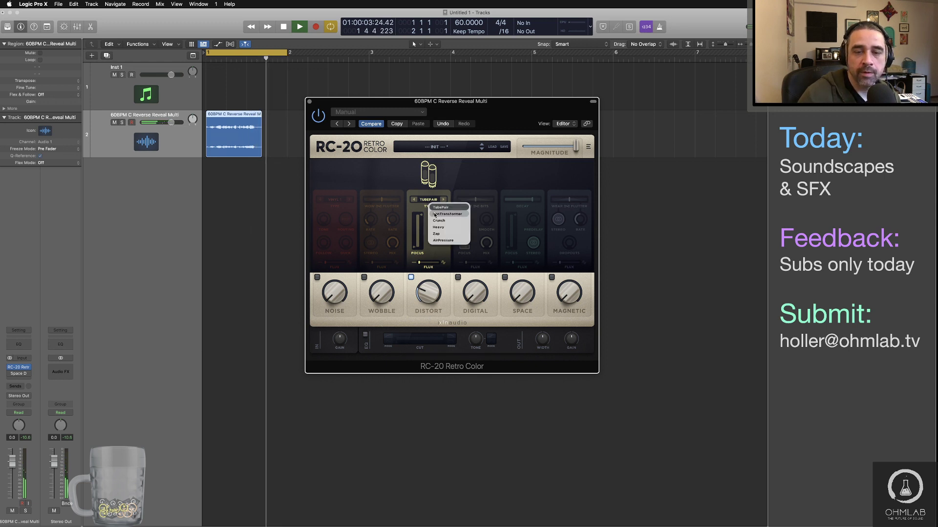
left_click(439, 220)
left_click(432, 201)
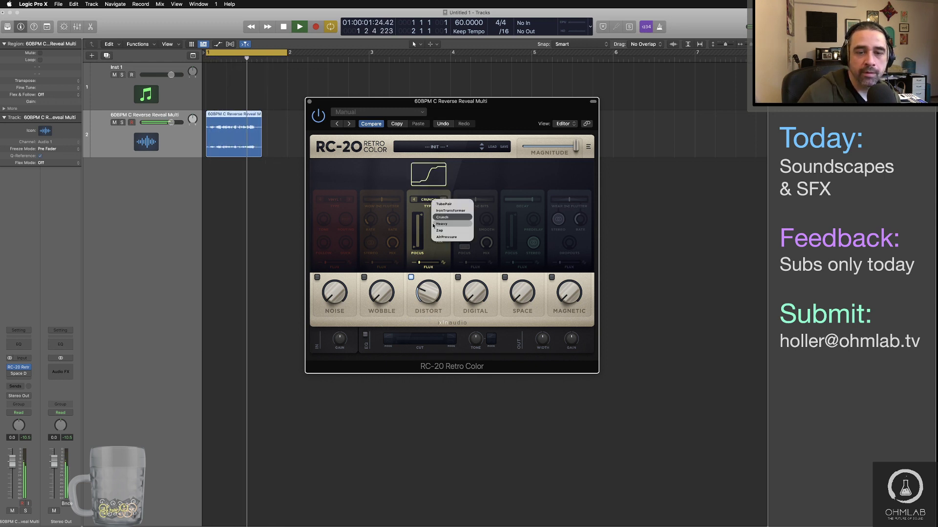
left_click(432, 229)
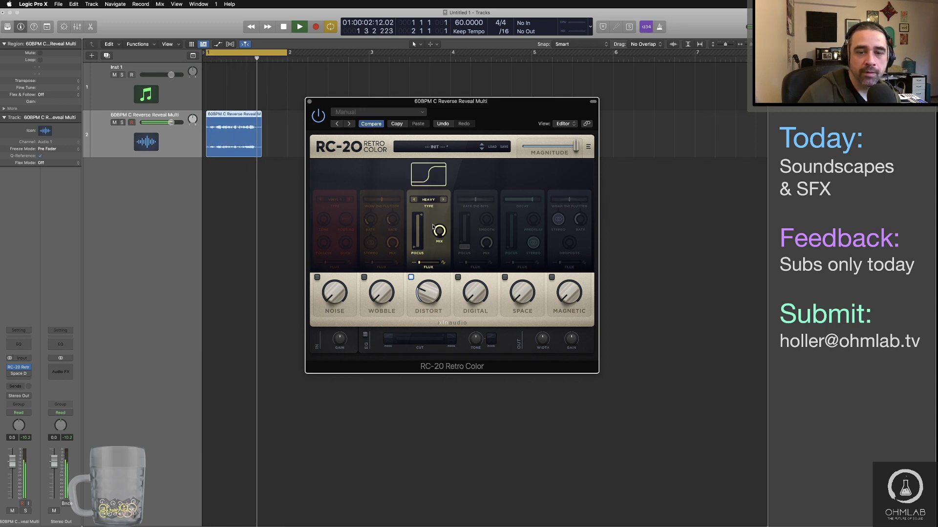
left_click(428, 204)
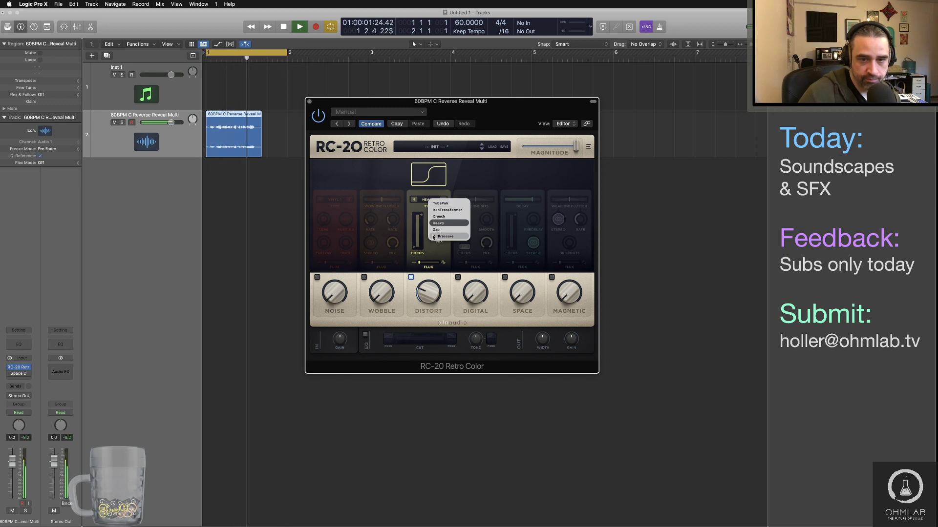
left_click(443, 236)
left_click(428, 200)
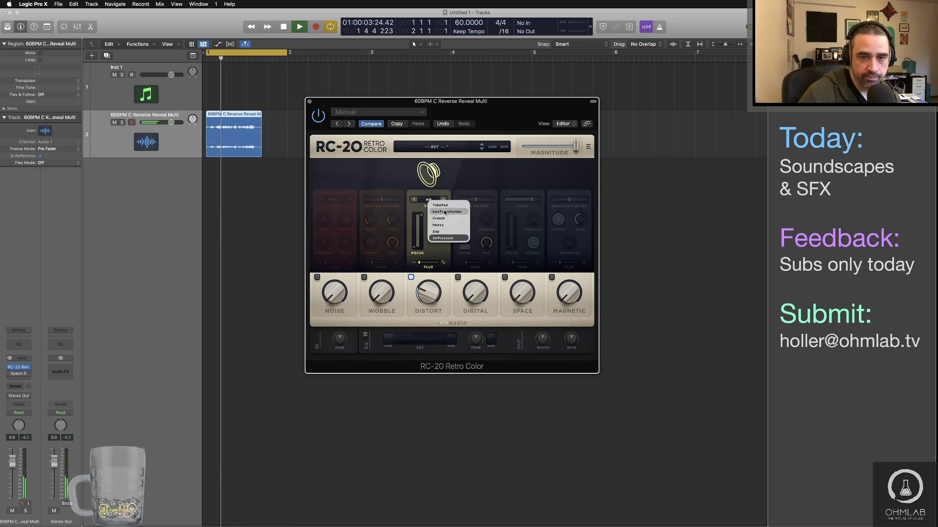
left_click(445, 212)
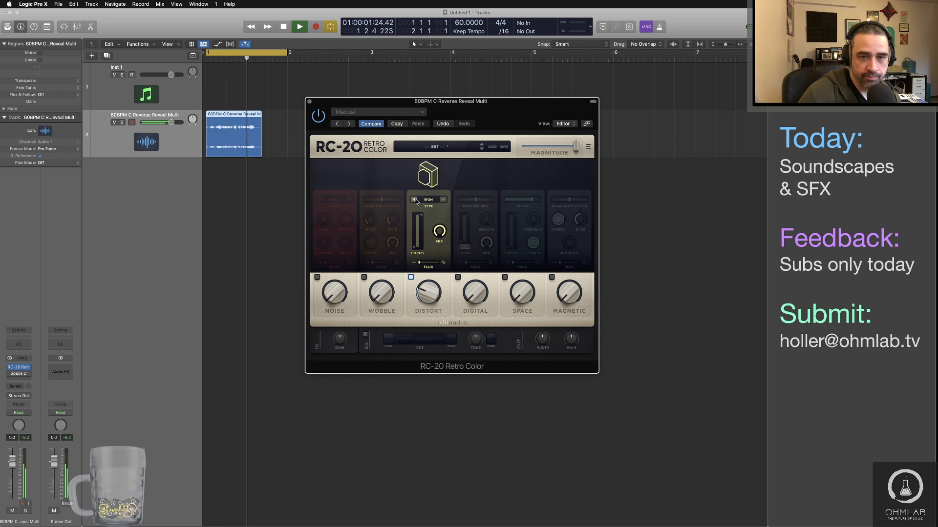
left_click(443, 200)
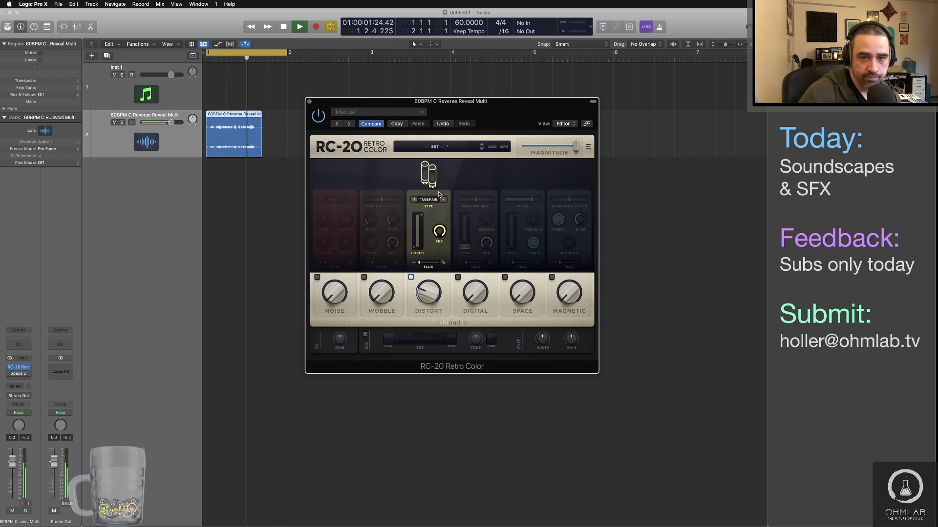
left_click(414, 199)
Refine the Distort module with a narrower Focus range, Flux at about 60% and Mix at about 23%, and stop playback.
left_click_drag(422, 217, 419, 238)
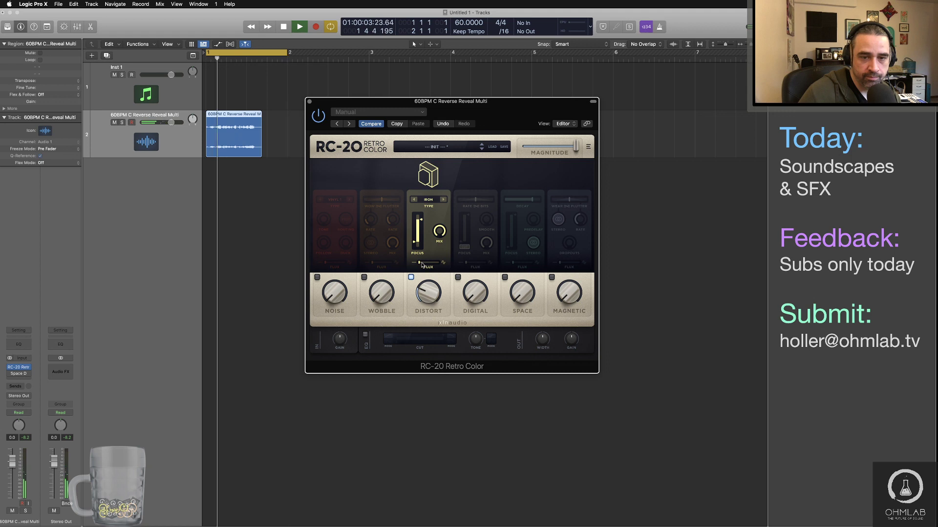
left_click_drag(420, 264, 426, 264)
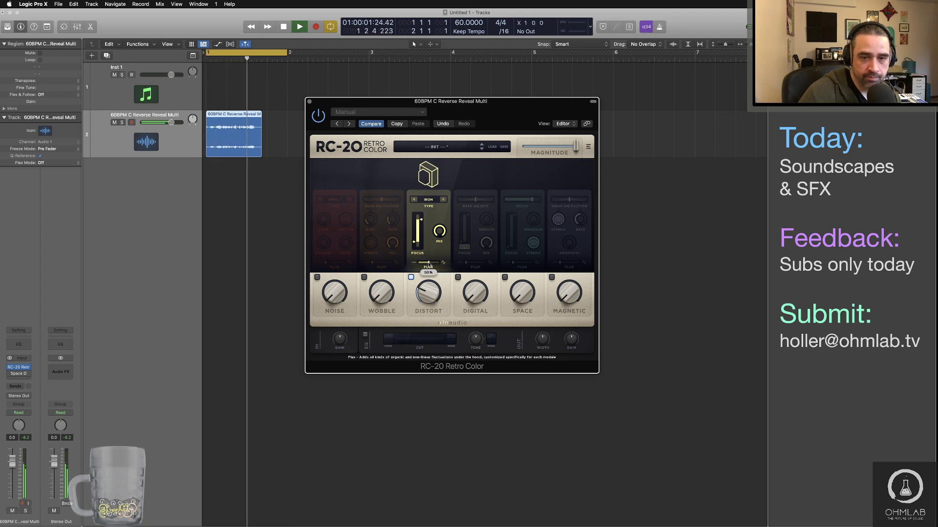
left_click_drag(427, 264, 430, 264)
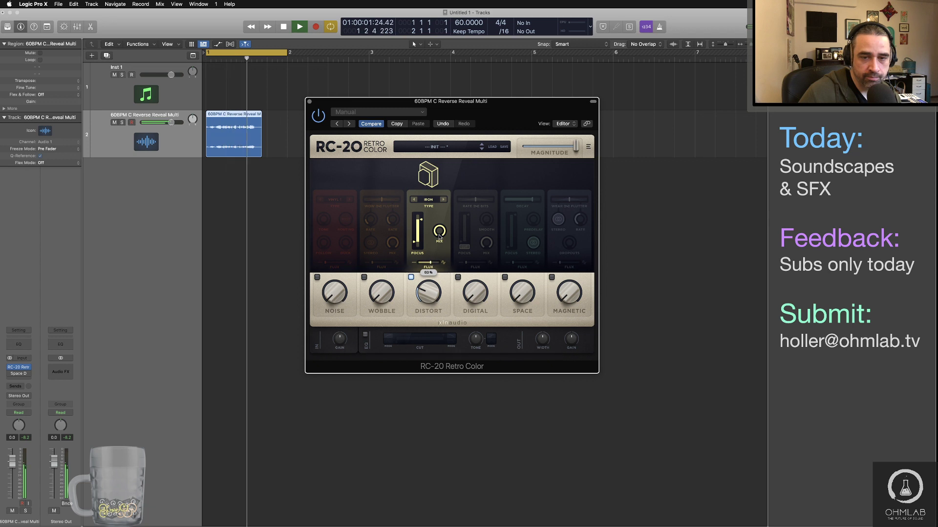
left_click_drag(440, 232, 444, 287)
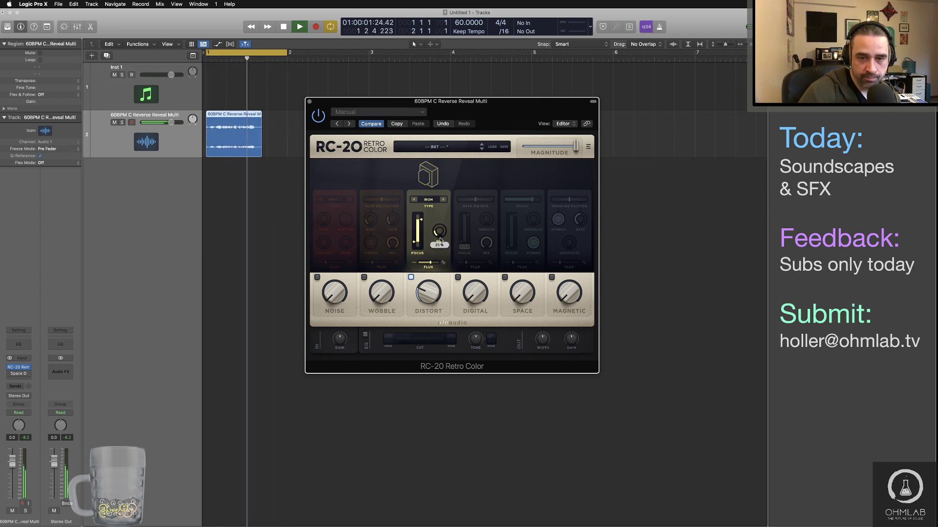
left_click_drag(439, 234, 440, 239)
key("space")
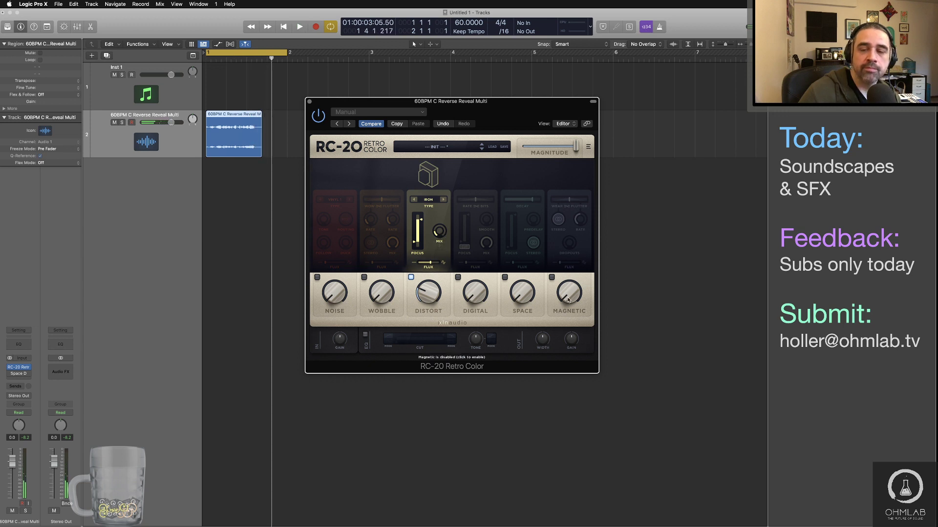
Try RC-20's Magnetic module on the looped sound and switch it off again.
left_click(552, 278)
key("space")
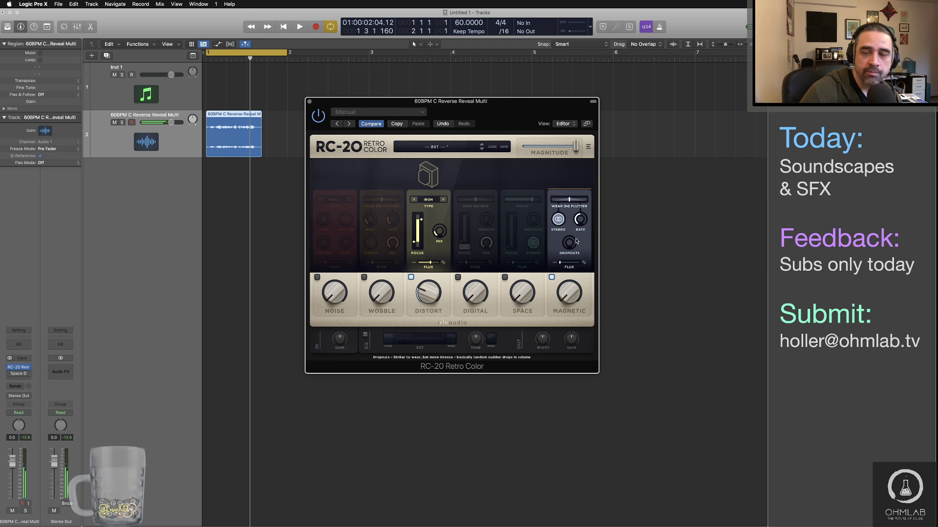
left_click(552, 278)
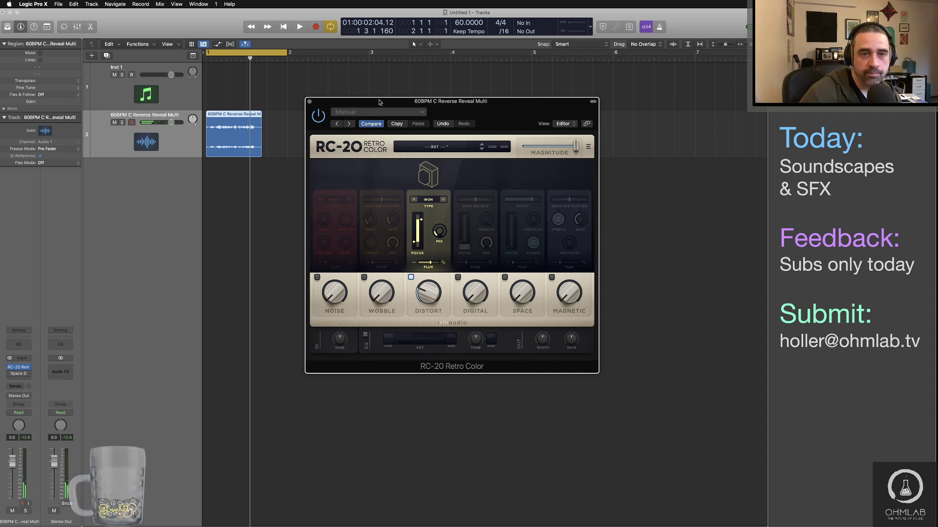
Switch from RC-20 to the Space Designer window, turn the reverb back on and briefly play the loop.
left_click(309, 102)
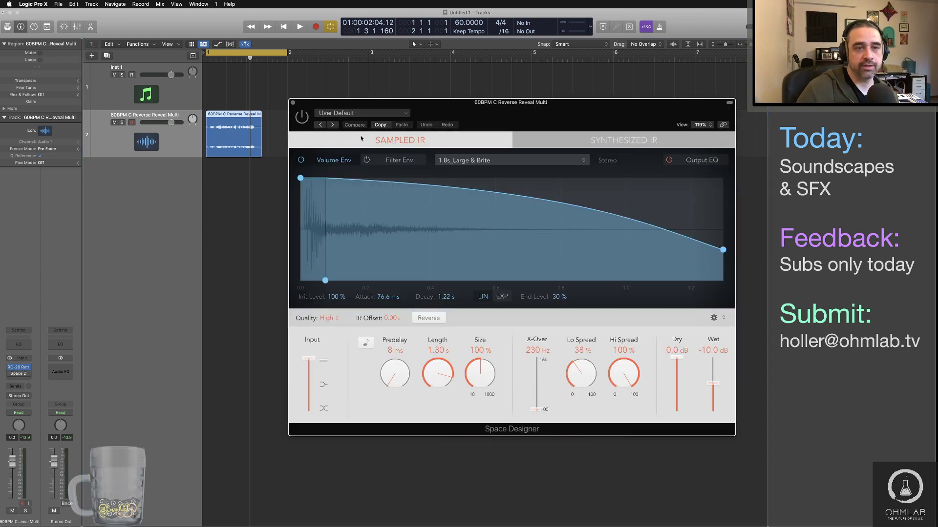
left_click(293, 103)
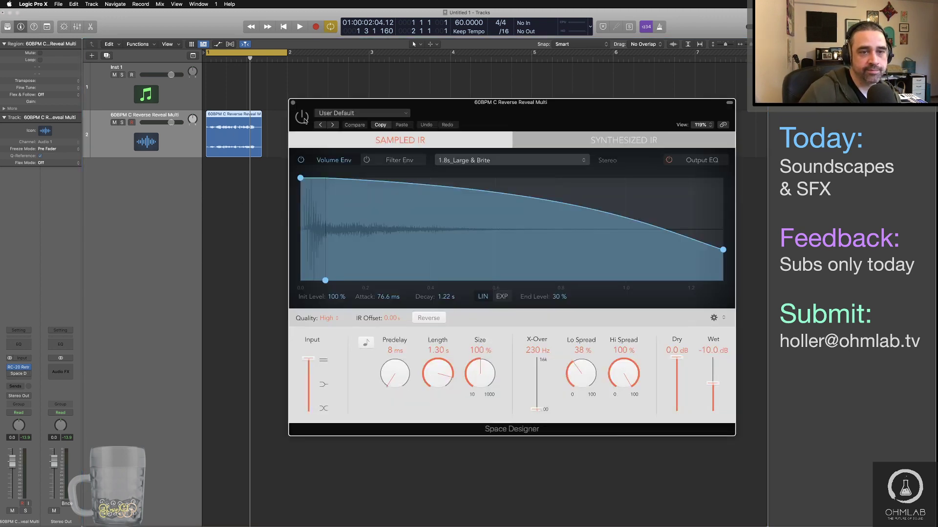
key("space")
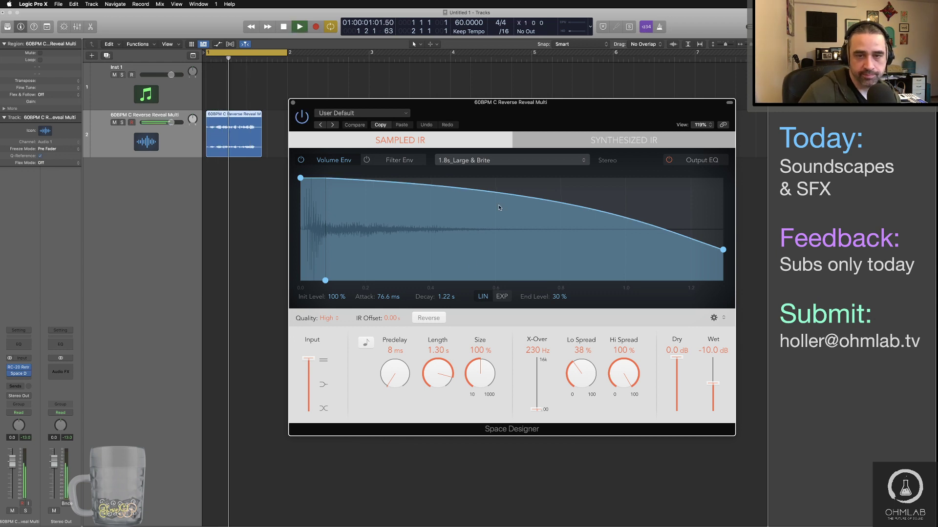
key("space")
Load Space Designer's 0.5s Bright Vocals preset from the small-space plate reverbs.
left_click(361, 113)
mouse_move(379, 315)
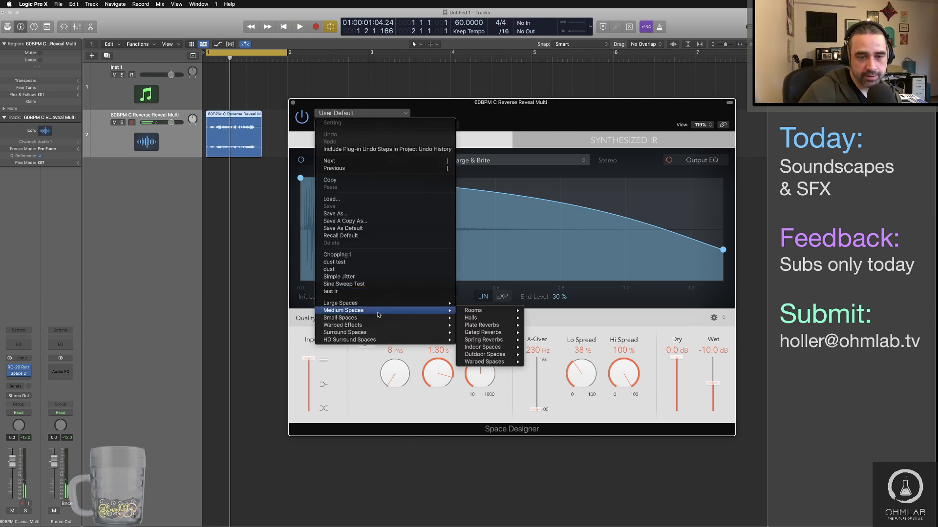
mouse_move(506, 337)
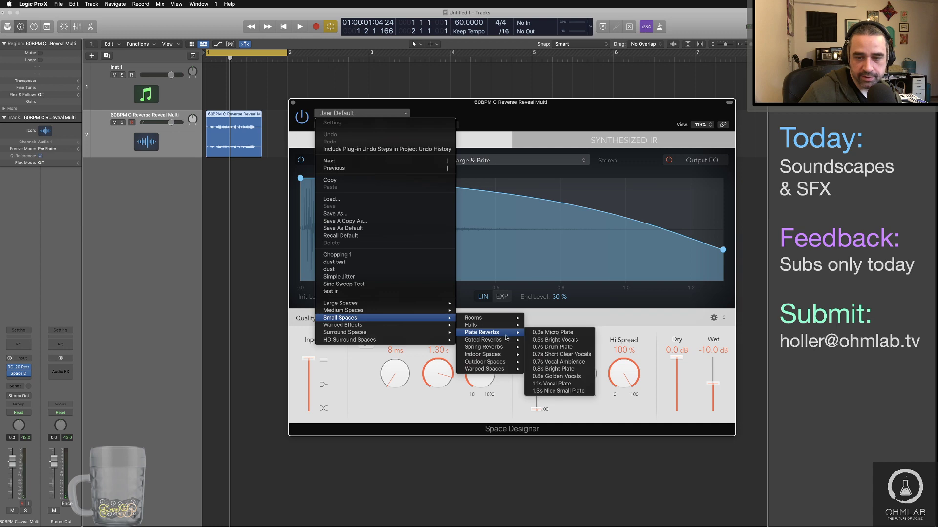
left_click(557, 340)
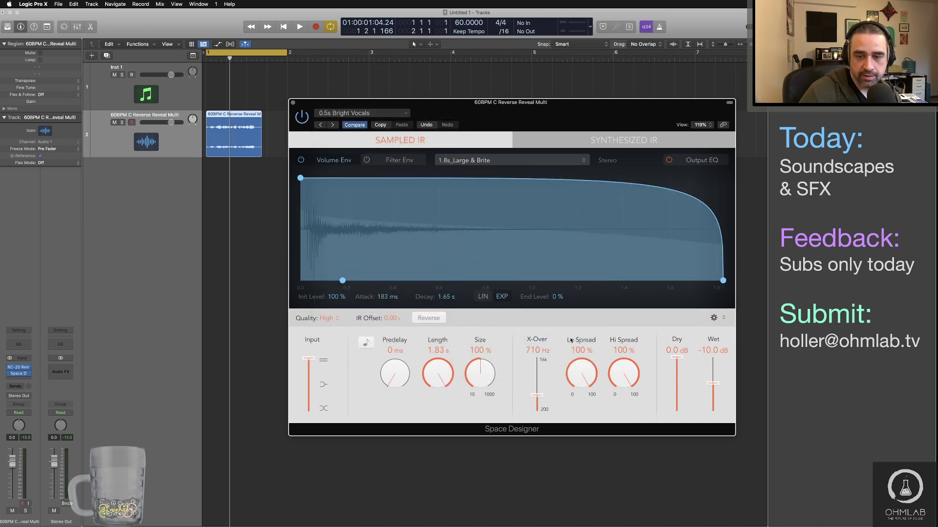
Audition the small-space plate presets in Space Designer over the playing loop, settle on 1.3s Nice Small Plate, and stop playback.
key("space")
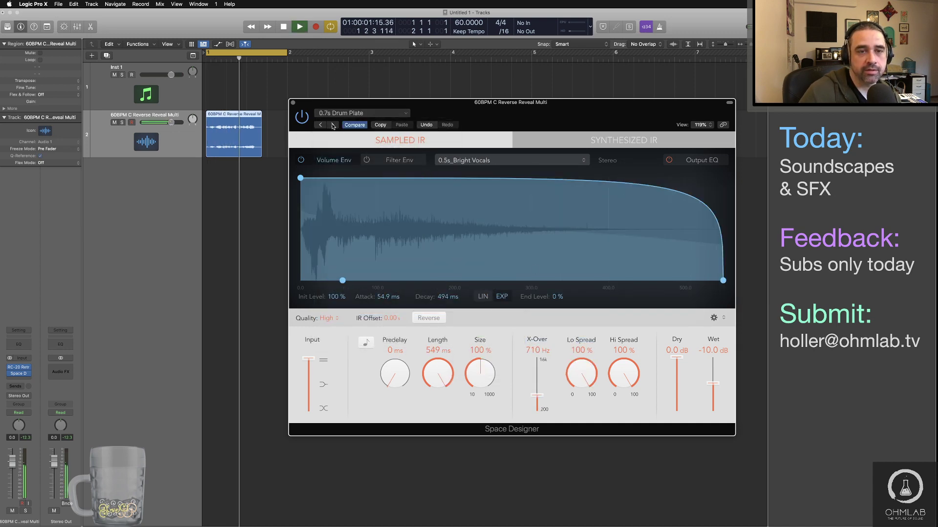
left_click(333, 125)
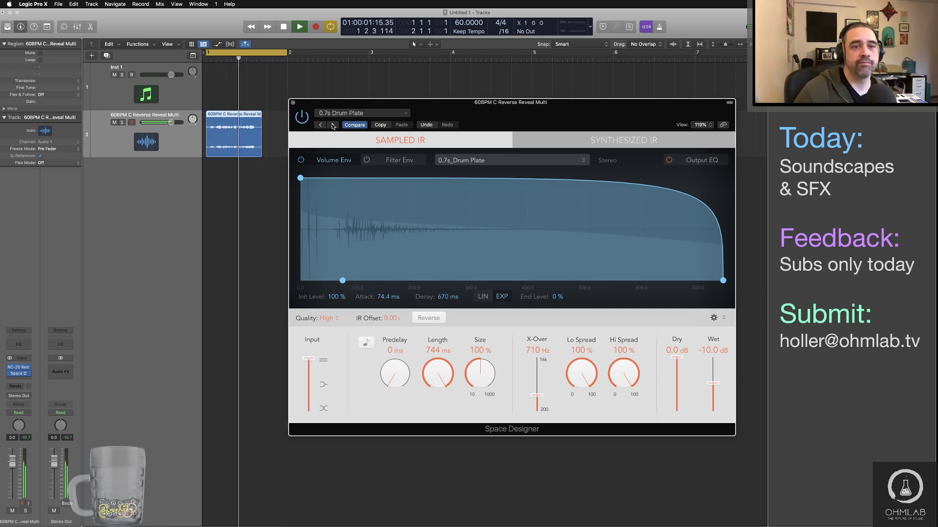
left_click(332, 125)
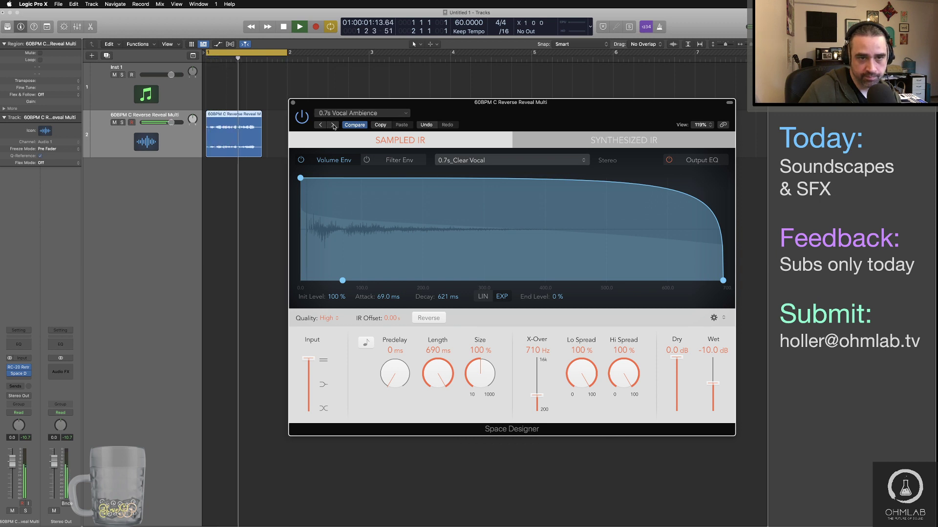
left_click(333, 125)
left_click(333, 125)
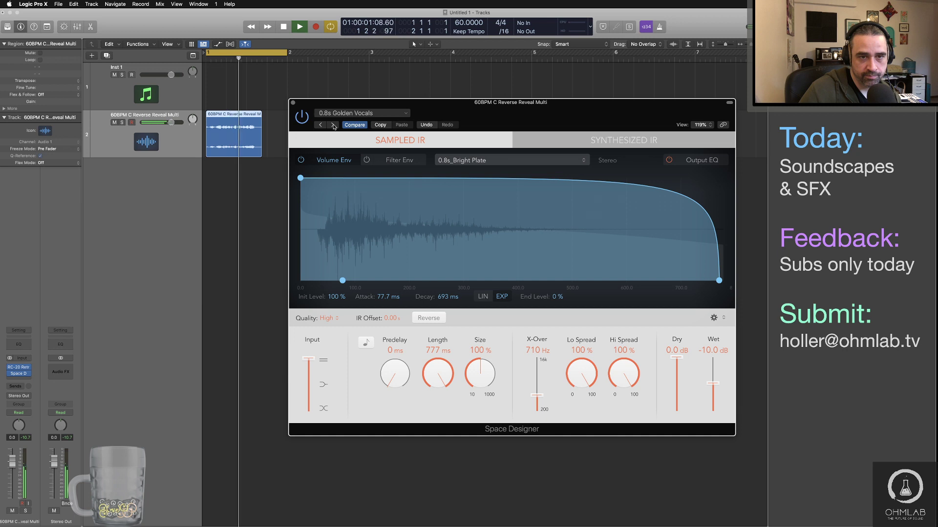
left_click(332, 125)
left_click(333, 125)
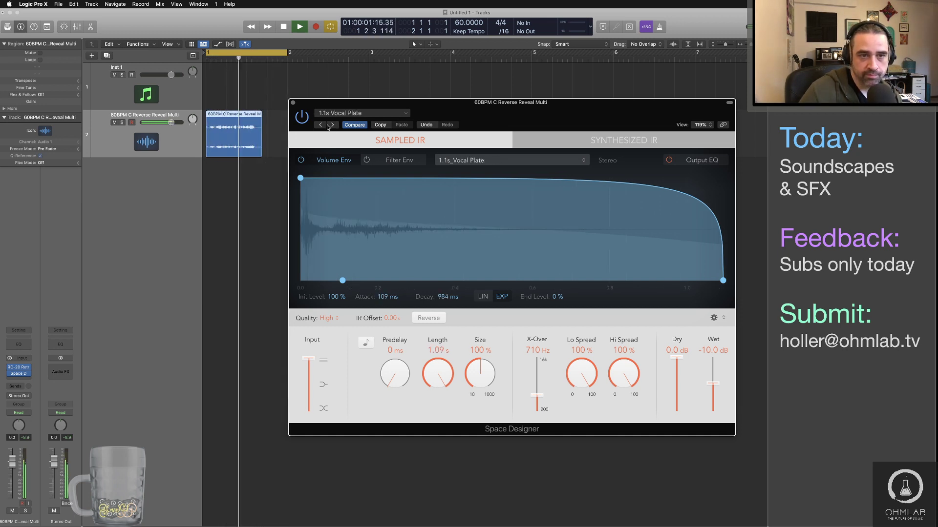
left_click(332, 125)
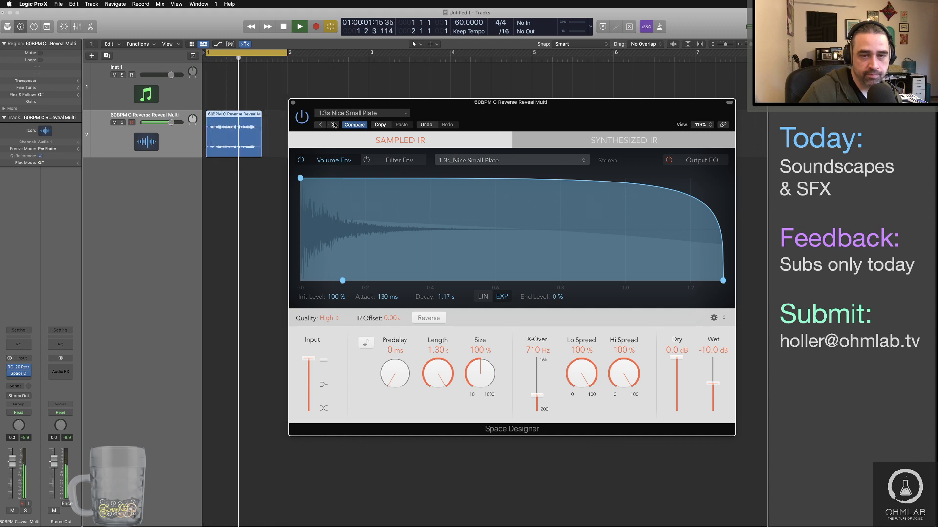
key("space")
Set the reverb's Predelay to 5 ms, Lo Spread to 38% and Wet to -24 dB, and briefly audition the loop.
left_click_drag(581, 366, 586, 435)
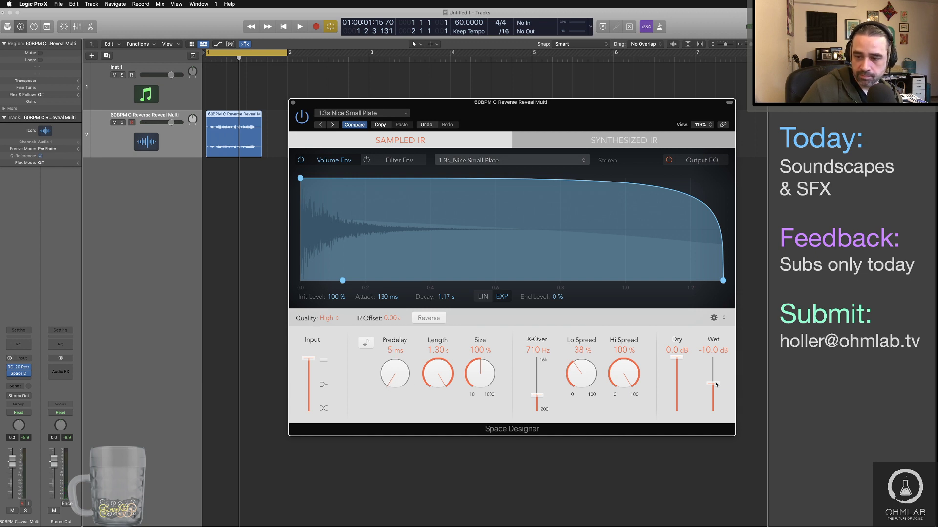
left_click_drag(714, 384, 717, 396)
key("space")
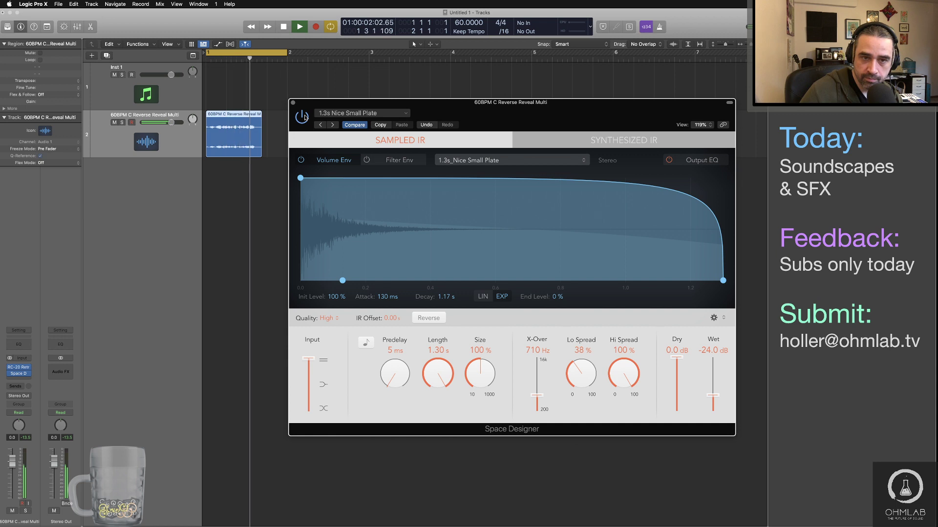
key("space")
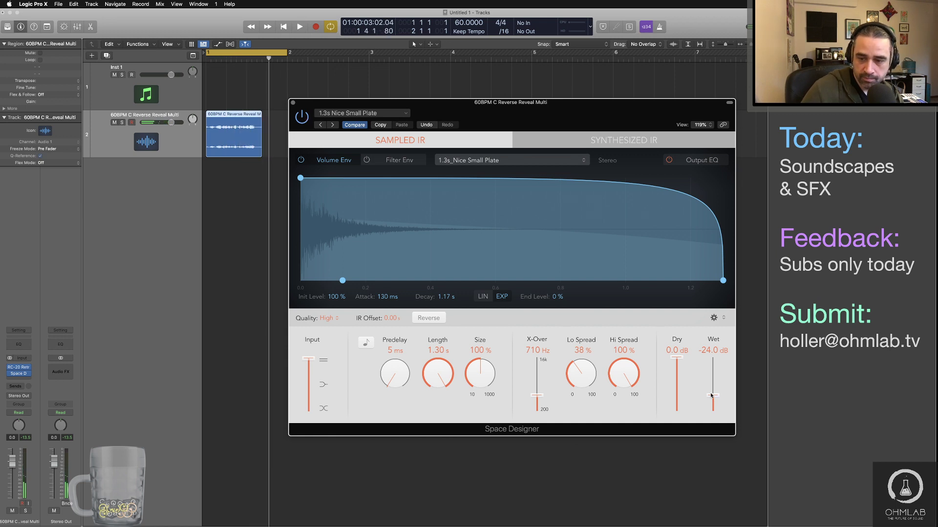
Lower the reverb's Wet level to -28 dB and its Hi Spread to 92% while checking the loop.
left_click_drag(712, 395, 711, 397)
key("space")
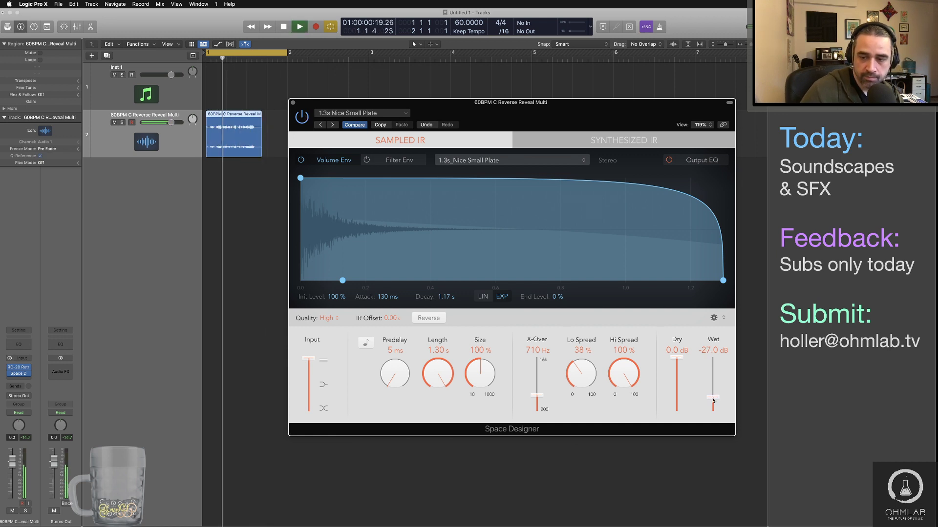
left_click_drag(625, 376, 625, 381)
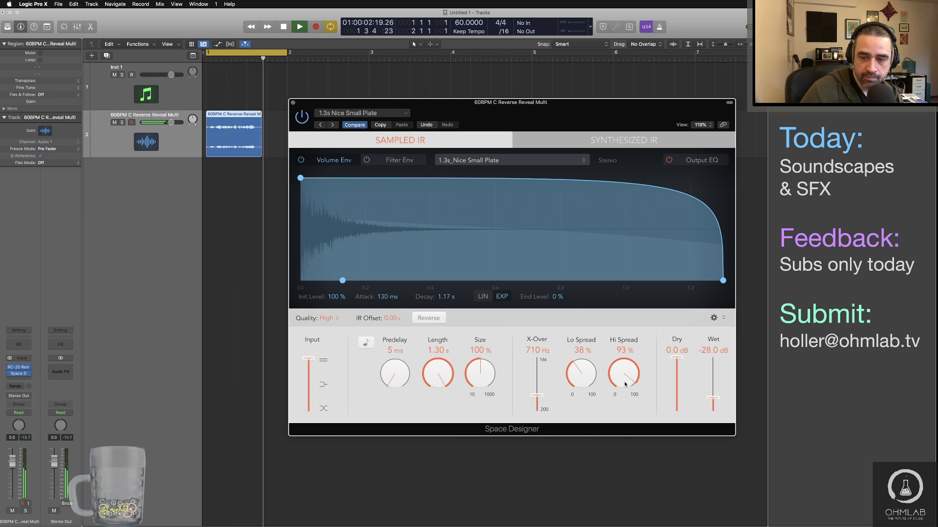
key("space")
Shape the reverb's Output EQ with a low cut at 240 Hz and a high cut at 5900 Hz, audition it, and close Space Designer.
left_click(699, 160)
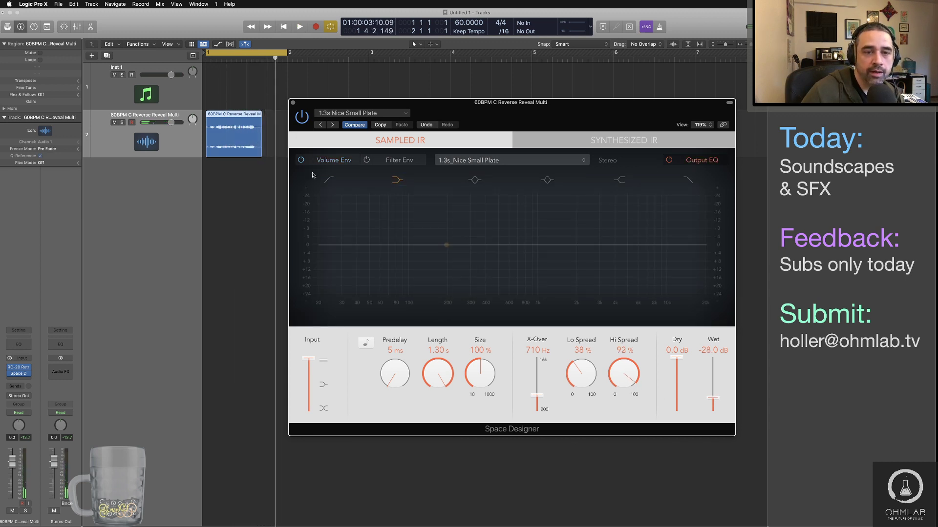
left_click(329, 180)
left_click_drag(373, 243, 434, 244)
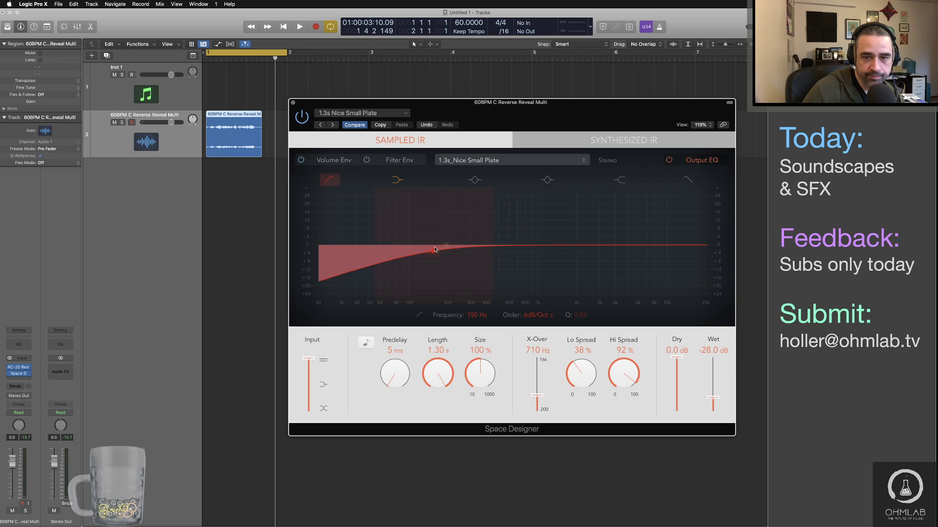
left_click(686, 180)
left_click_drag(690, 250, 636, 251)
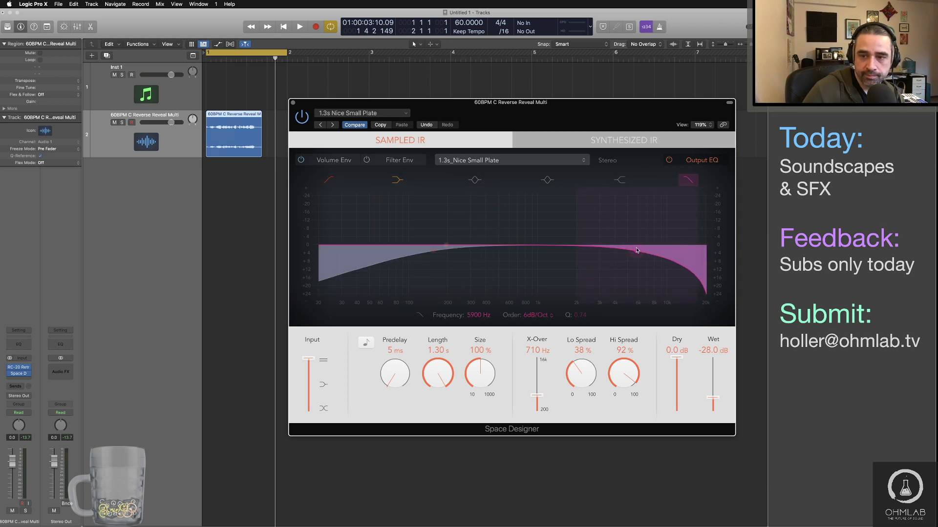
left_click_drag(428, 254, 457, 253)
key("space")
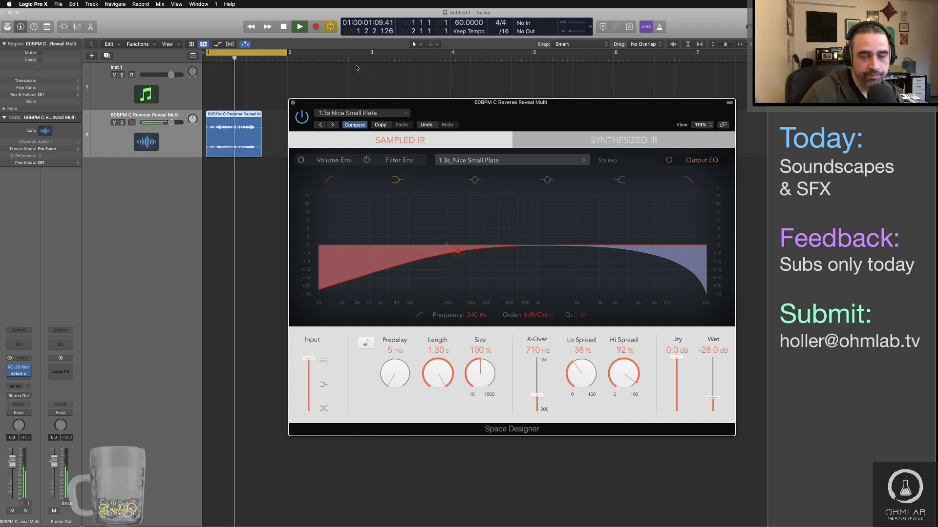
key("space")
left_click(292, 102)
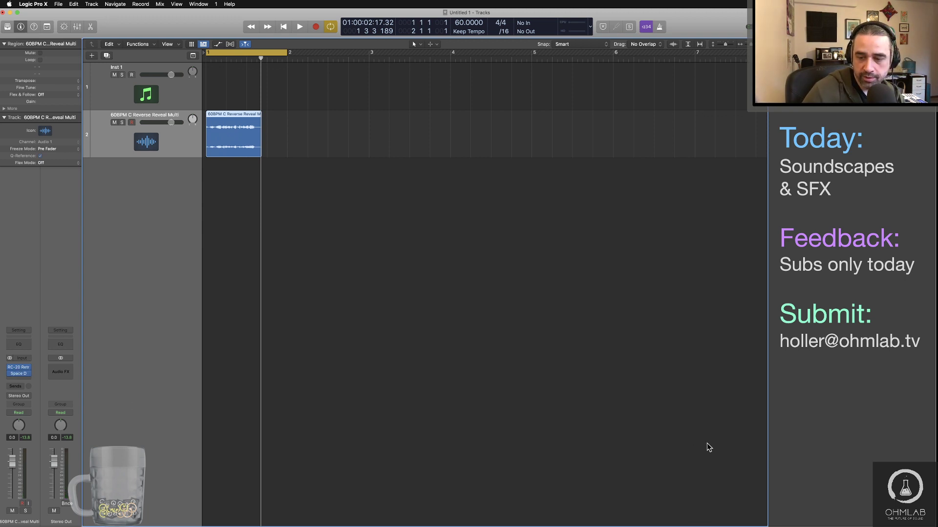
Reopen Space Designer, reduce the Wet level to -30 dB, and close its window.
left_click(18, 374)
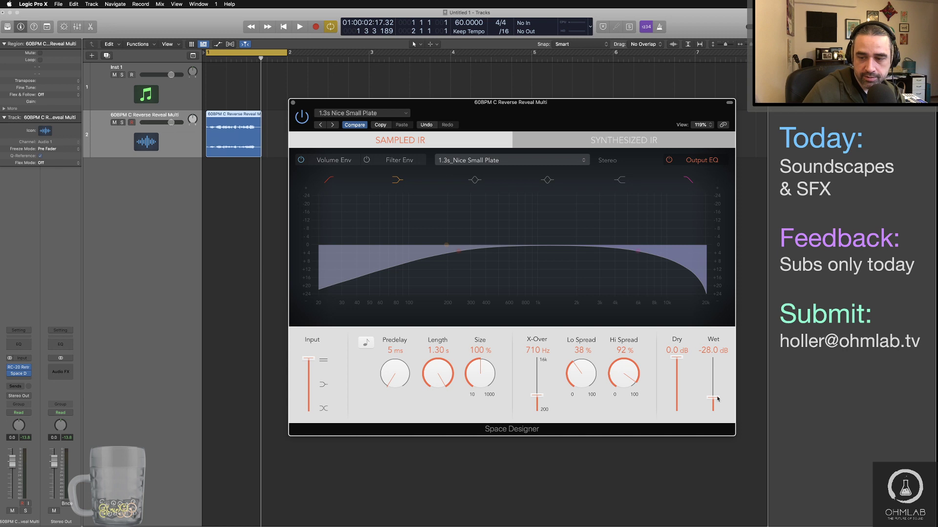
left_click_drag(715, 398, 714, 401)
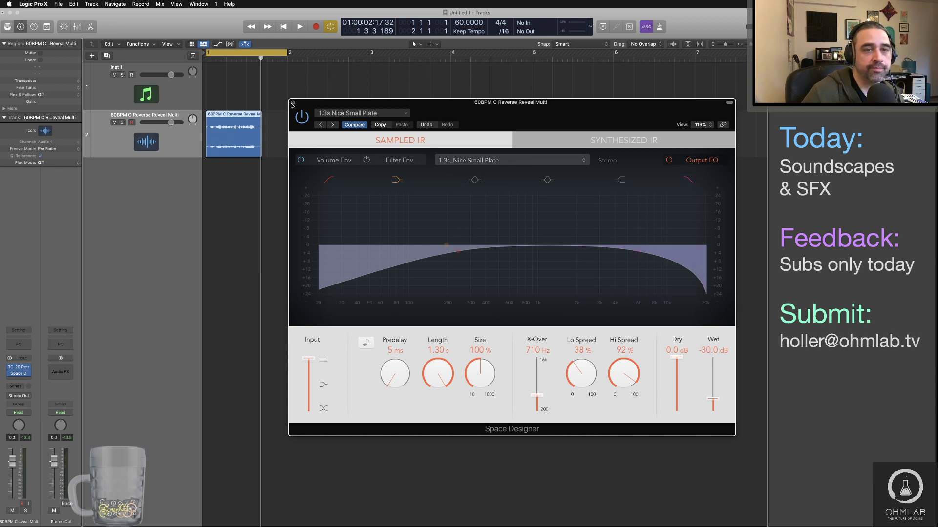
left_click(292, 103)
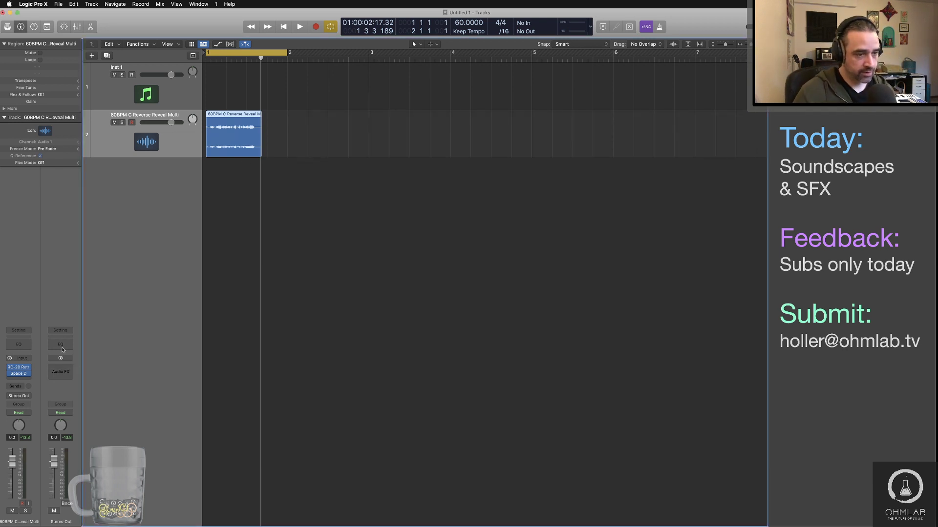
key("space")
key("super+Tab")
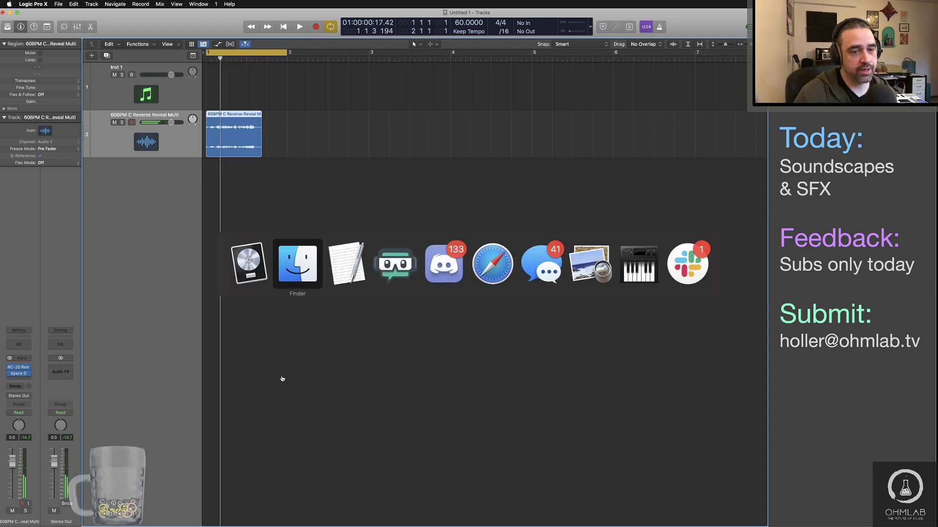
key("super+Tab")
key("super+Tab")
key("super+Tab")
key("shift+super+Tab")
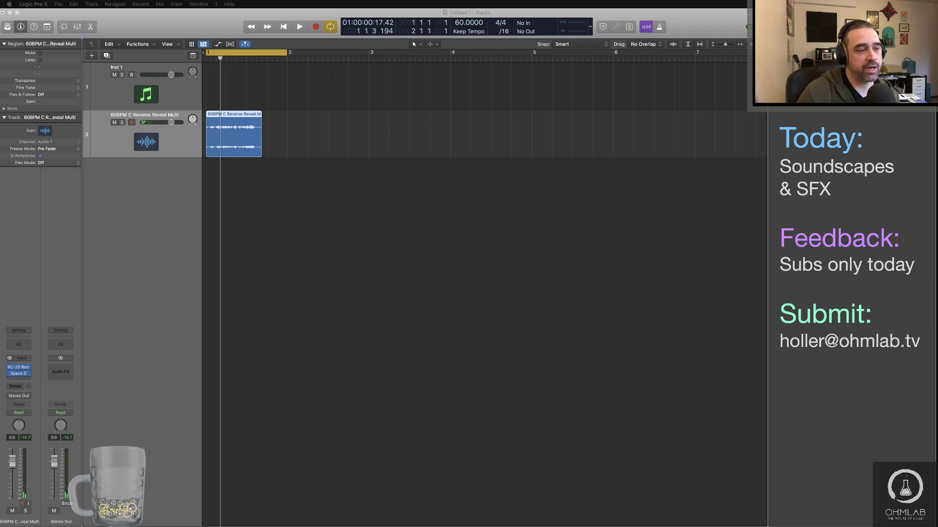
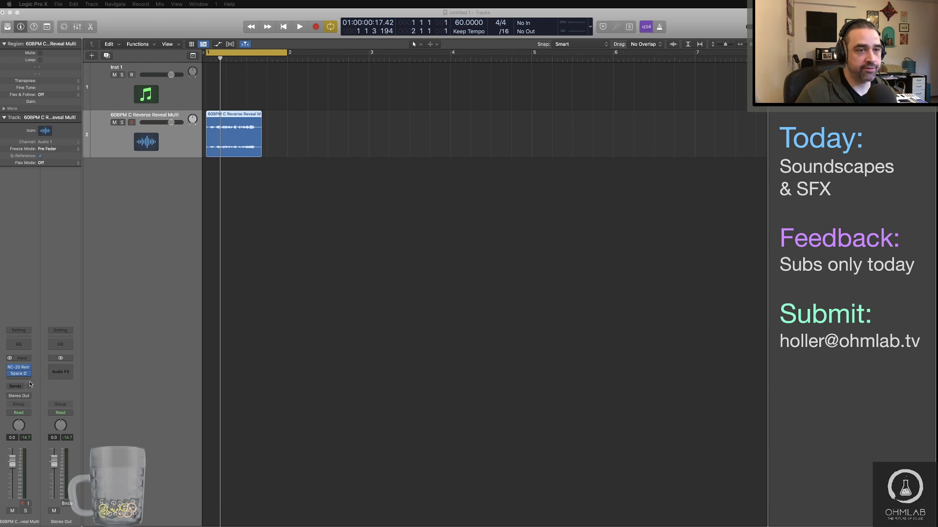
Return to the project, play the processed loop once more, and insert a stereo MultiMeter on the Stereo Out channel.
left_click(266, 403)
key("space")
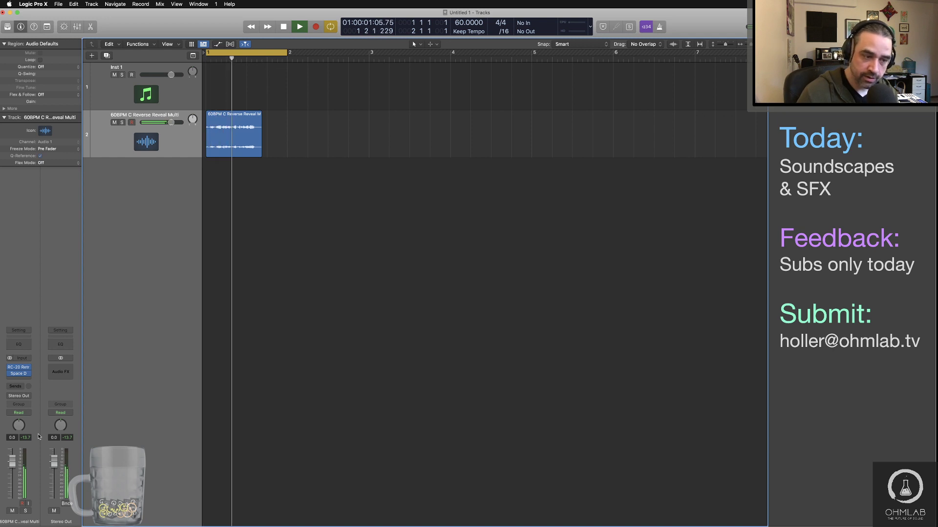
key("space")
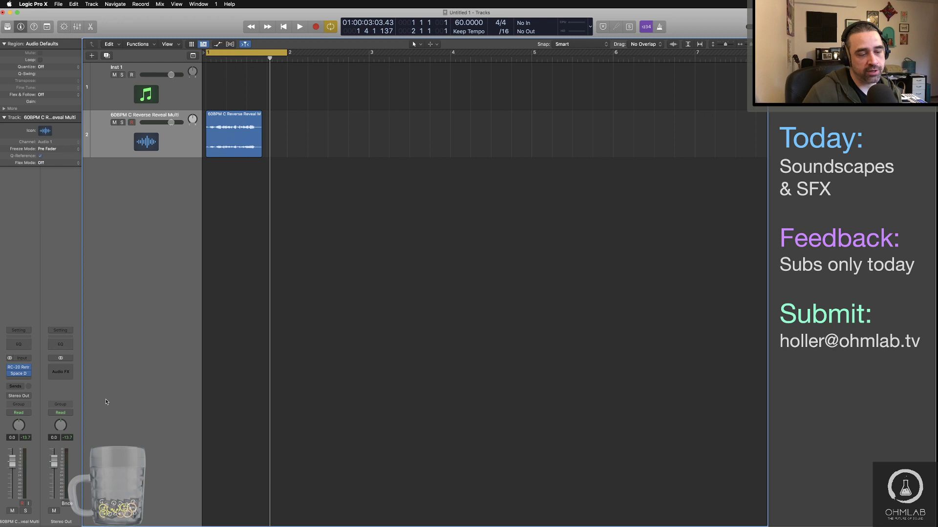
left_click(70, 373)
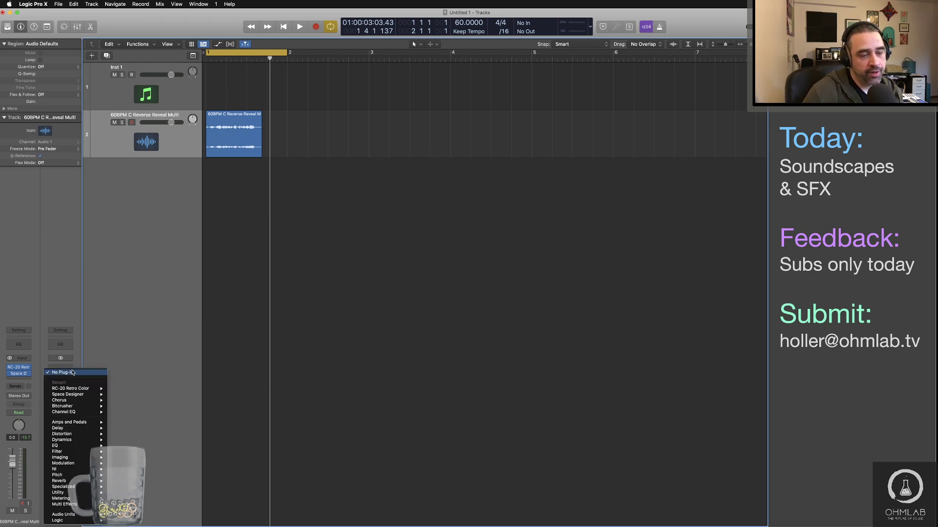
mouse_move(85, 496)
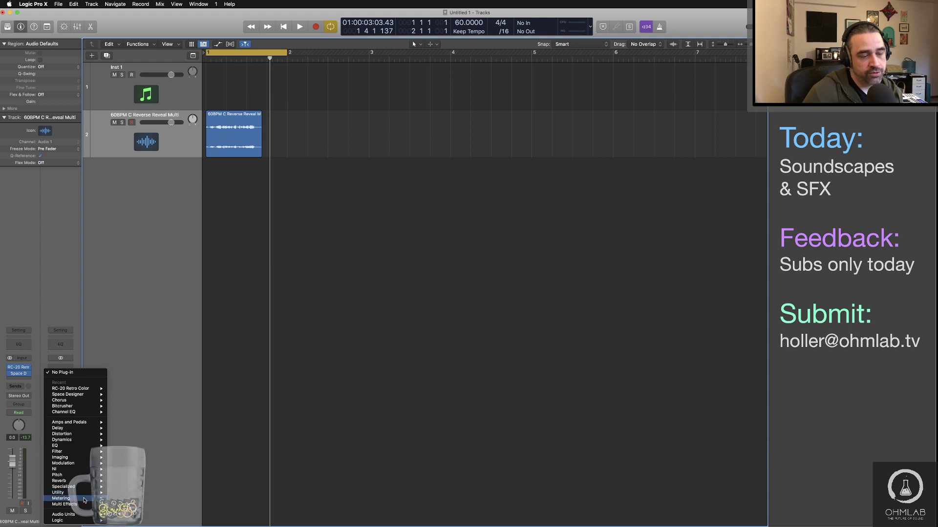
mouse_move(149, 516)
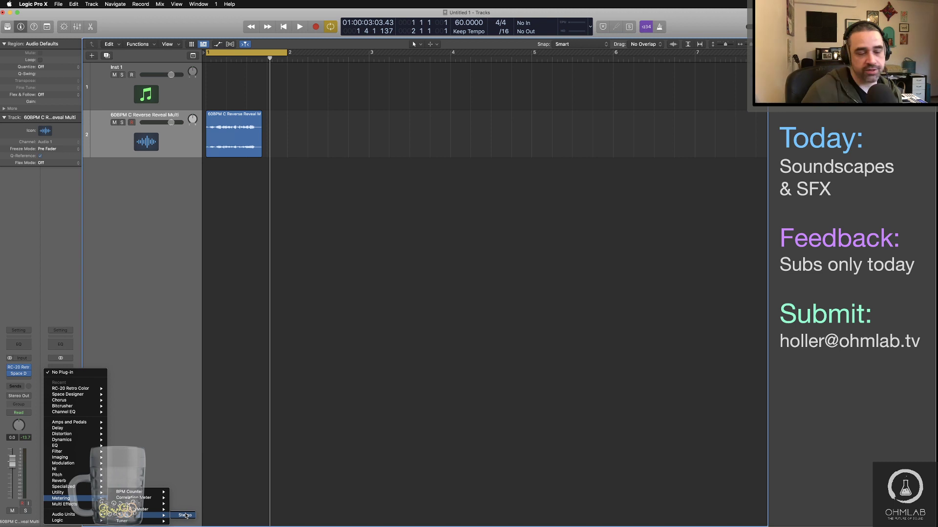
left_click(177, 516)
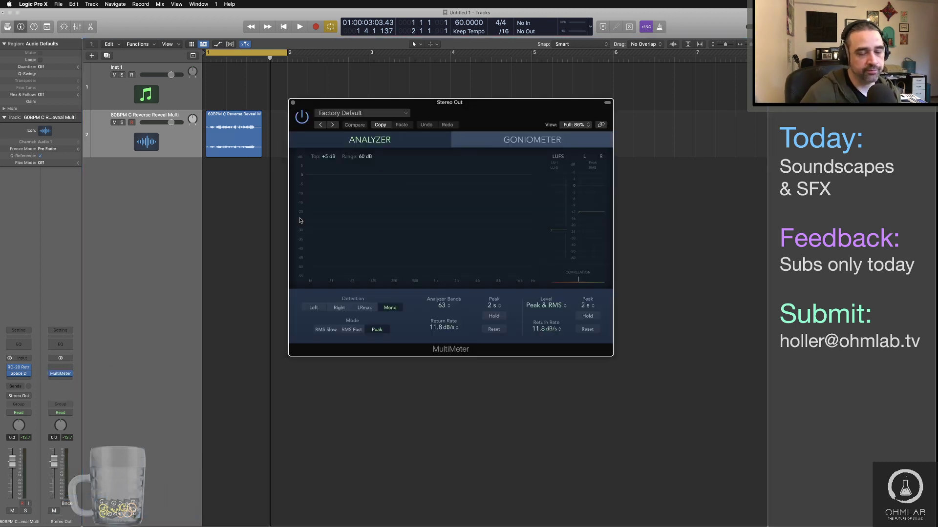
Show the MultiMeter's Goniometer view, collapse the plug-in header, move the window clear of the region, and play the loop through it.
left_click(537, 142)
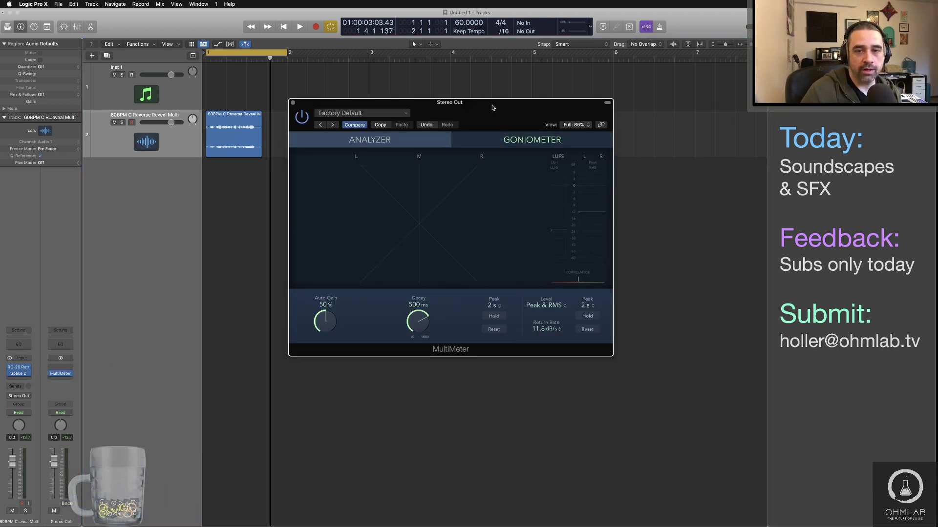
left_click_drag(492, 104, 633, 89)
left_click(747, 87)
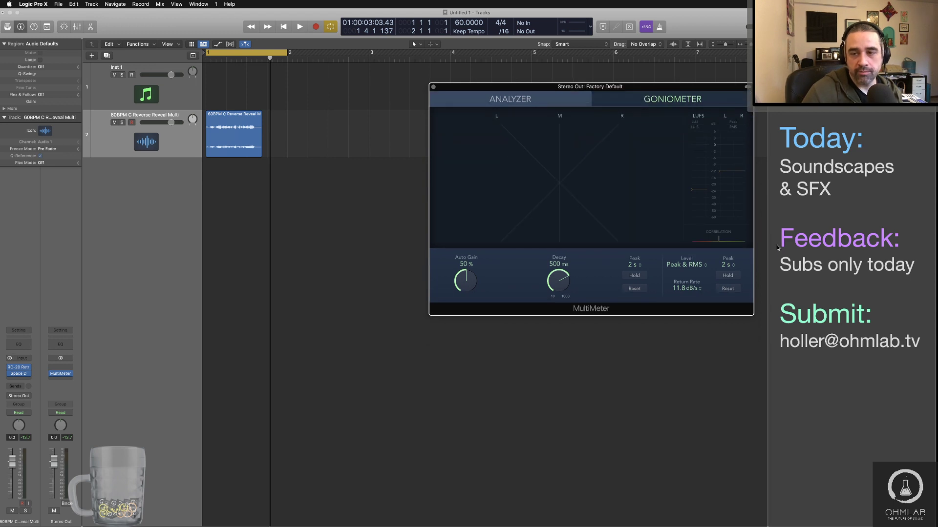
left_click_drag(702, 90, 711, 161)
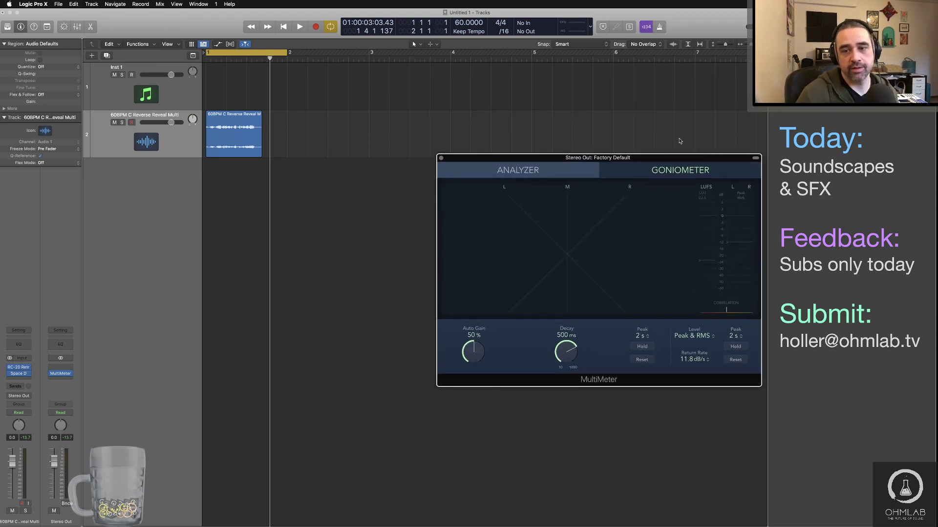
key("space")
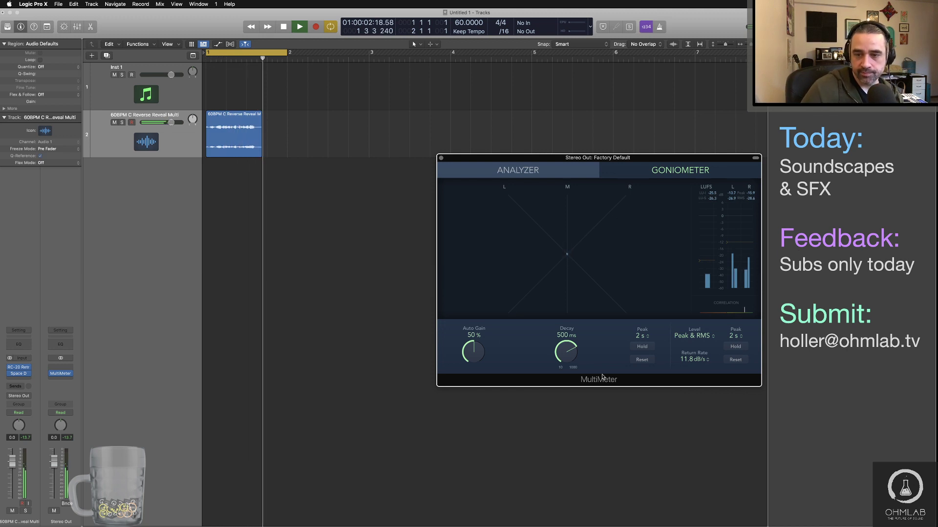
key("space")
Insert the stereo L3-LL Ultra (s) limiter on the Stereo Out channel, ahead of the MultiMeter.
left_click(62, 370)
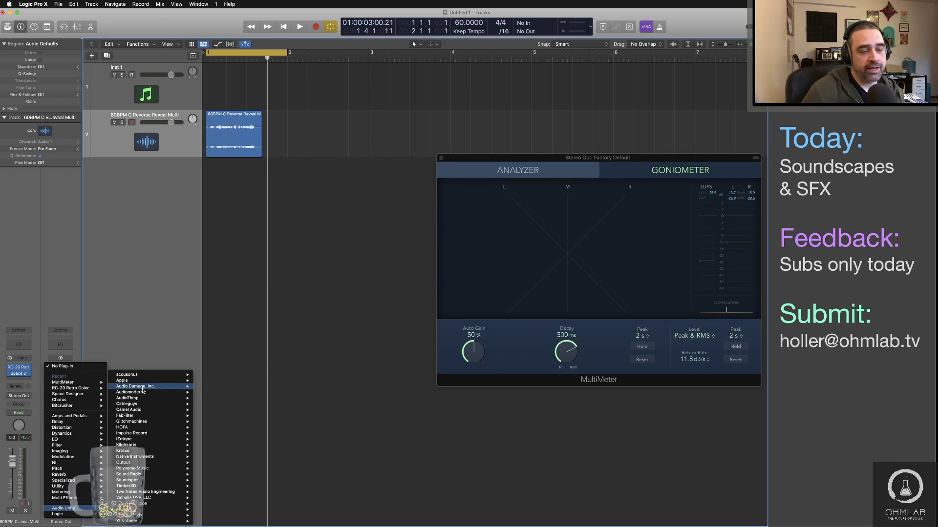
mouse_move(170, 521)
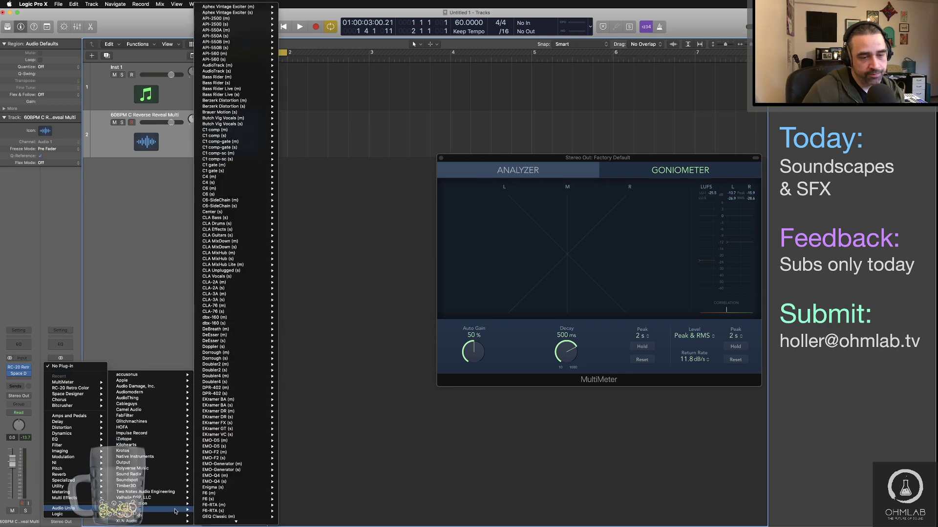
scroll(240, 492, "down", 8)
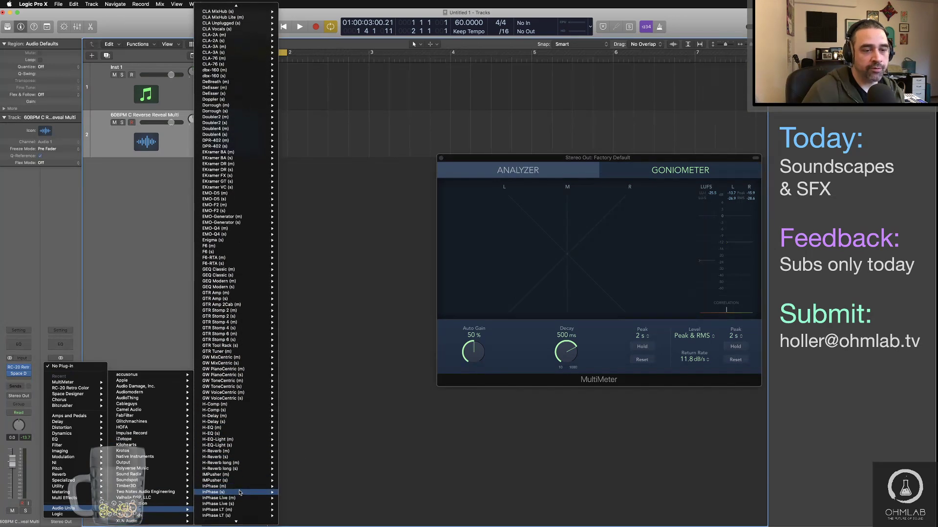
scroll(239, 492, "down", 10)
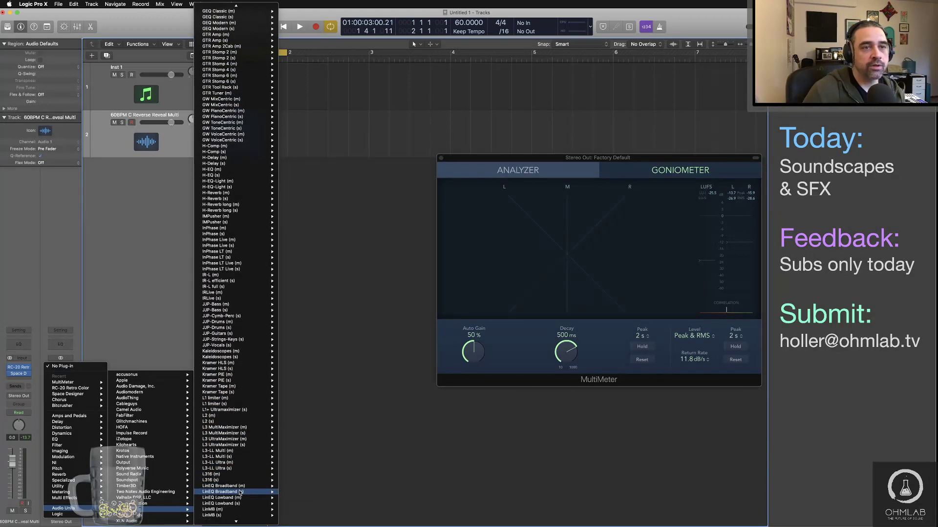
scroll(239, 492, "down", 3)
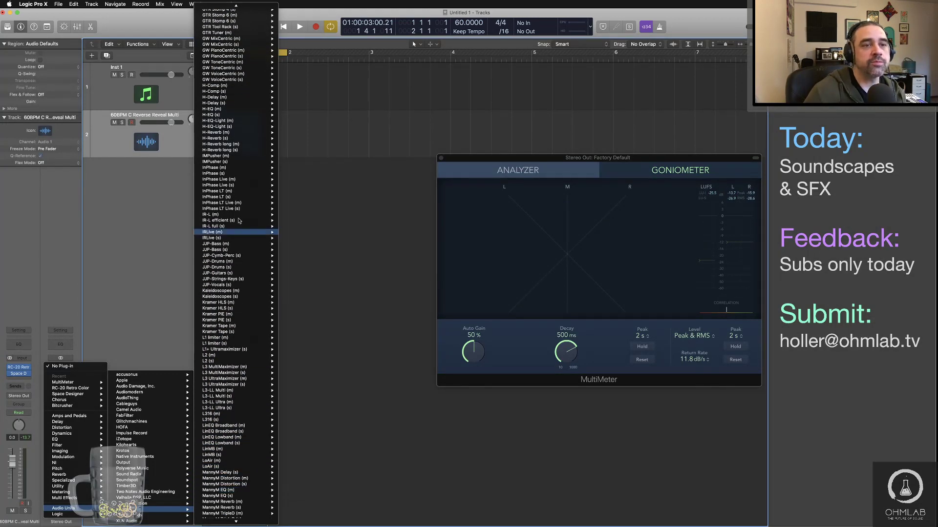
mouse_move(259, 29)
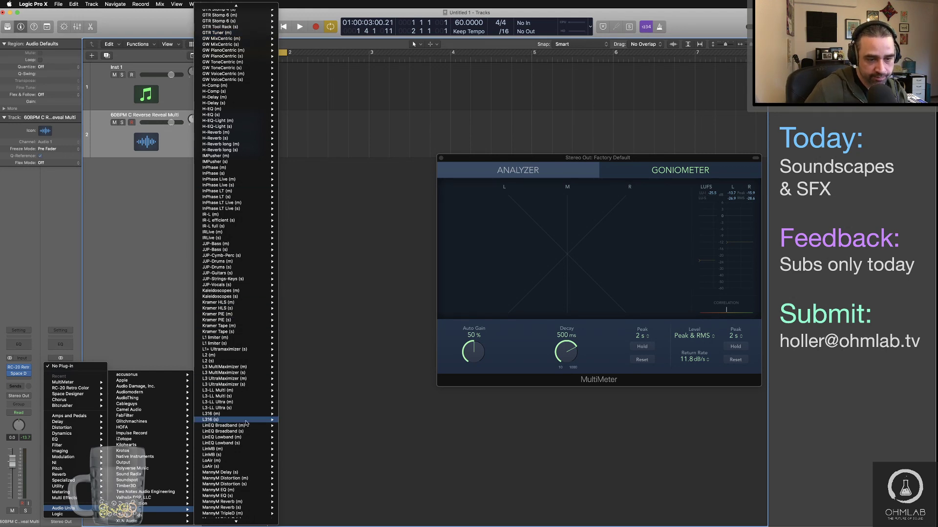
mouse_move(260, 408)
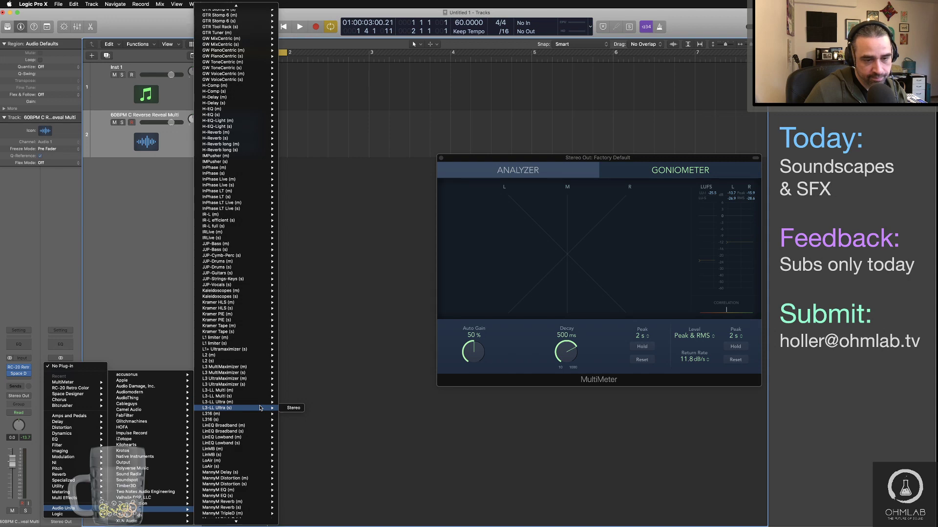
left_click(299, 409)
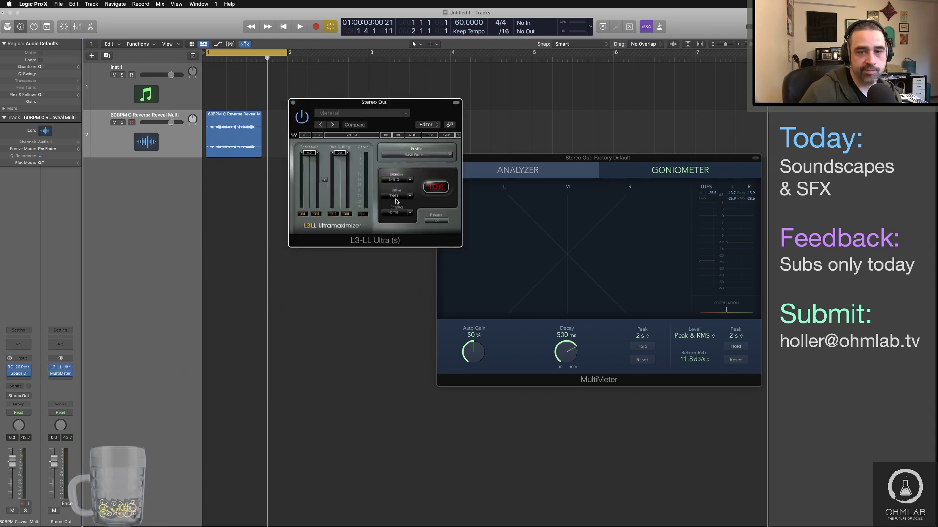
Load the Lean and Mean setting in the L3-LL Ultramaximizer and collapse the plug-in header.
left_click(433, 157)
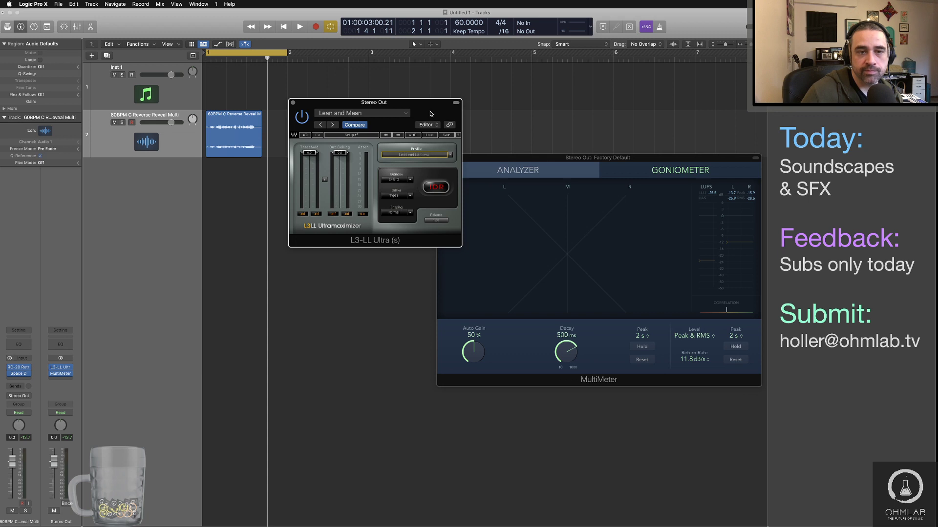
left_click_drag(430, 114, 529, 119)
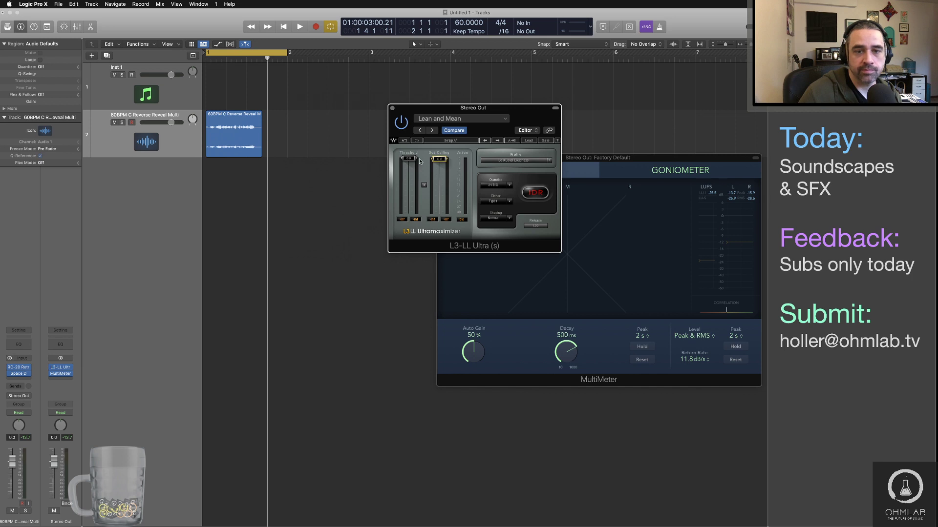
left_click(555, 108)
Lower the limiter's threshold while the loop plays, and move its window clear of the MultiMeter to watch the levels.
key("space")
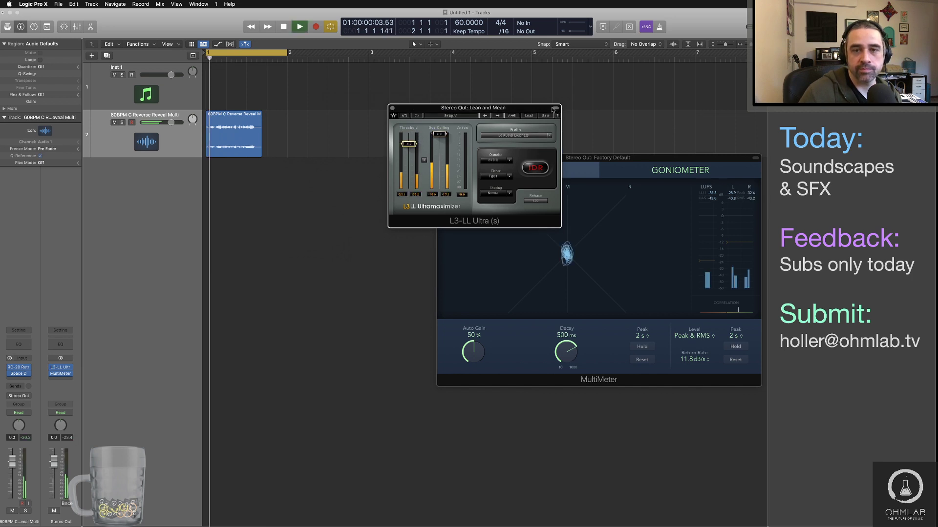
left_click_drag(544, 109, 420, 257)
key("space")
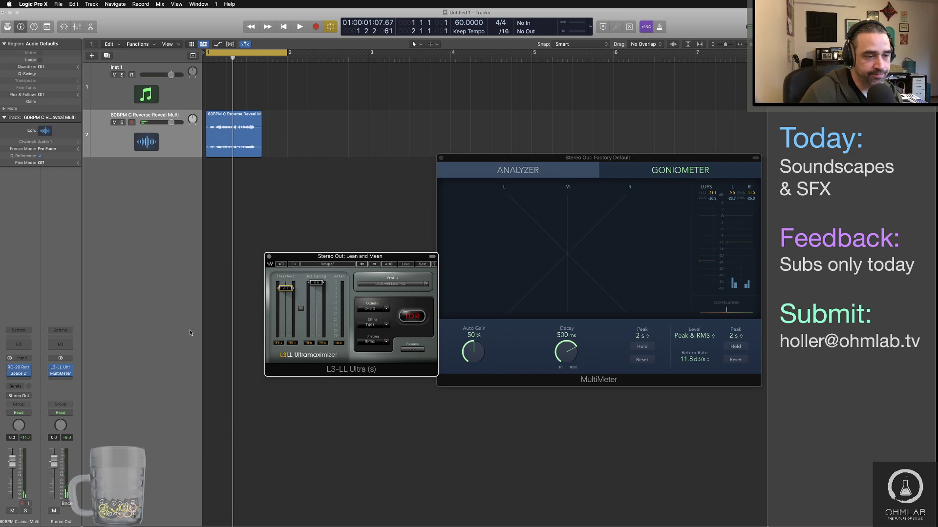
key("space")
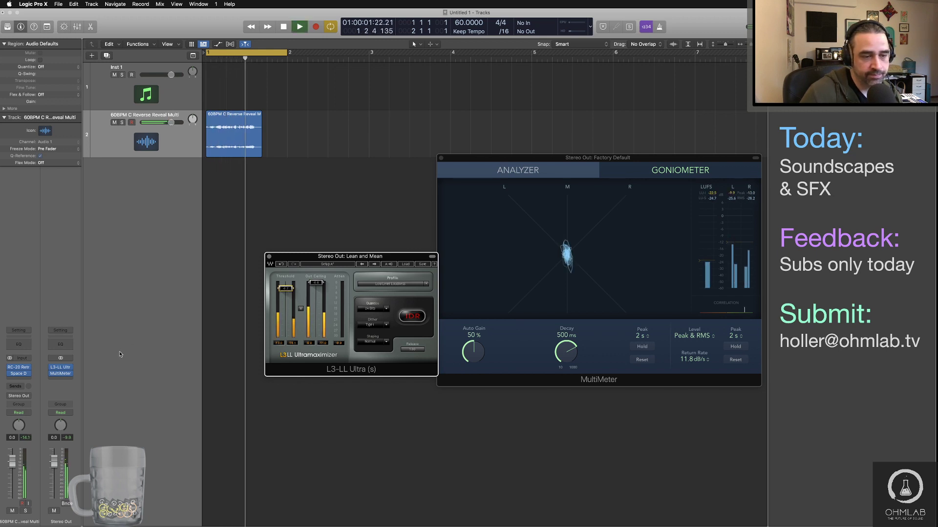
key("space")
Insert a Linear Phase EQ between the L3-LL limiter and the MultiMeter on Stereo Out, and bring its whole window into view.
left_click(64, 367)
mouse_move(85, 379)
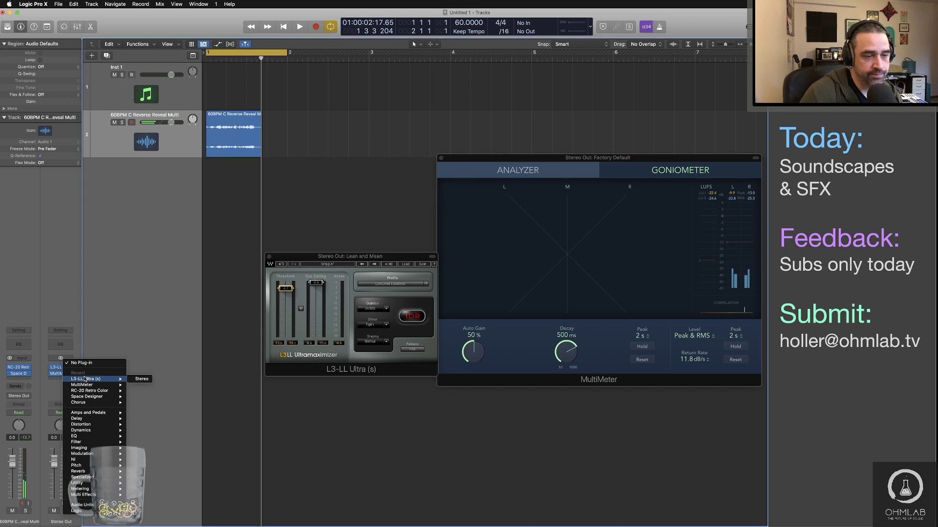
mouse_move(110, 439)
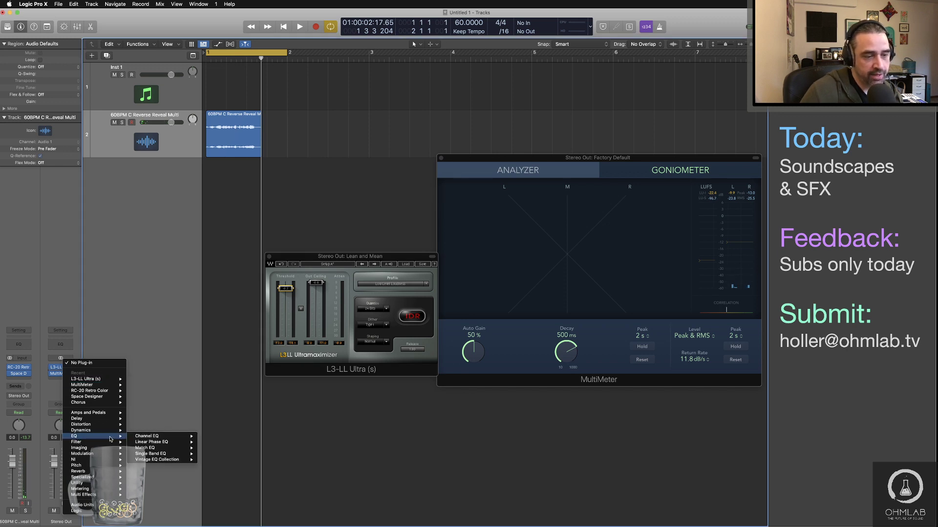
left_click(214, 442)
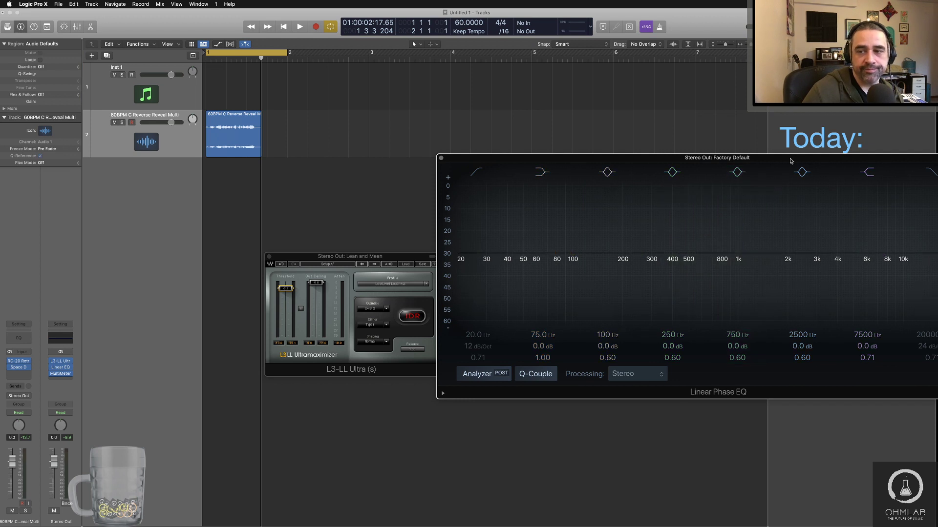
left_click_drag(791, 161, 537, 176)
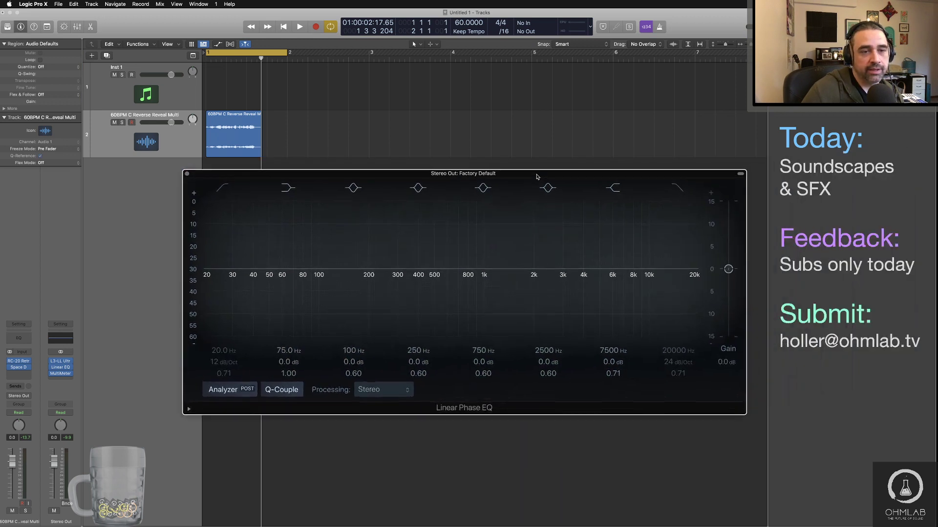
Enable the EQ's low cut at 29.2 Hz and its high cut at 11600 Hz with a 6 dB/Oct slope, and audition the loop.
left_click(224, 187)
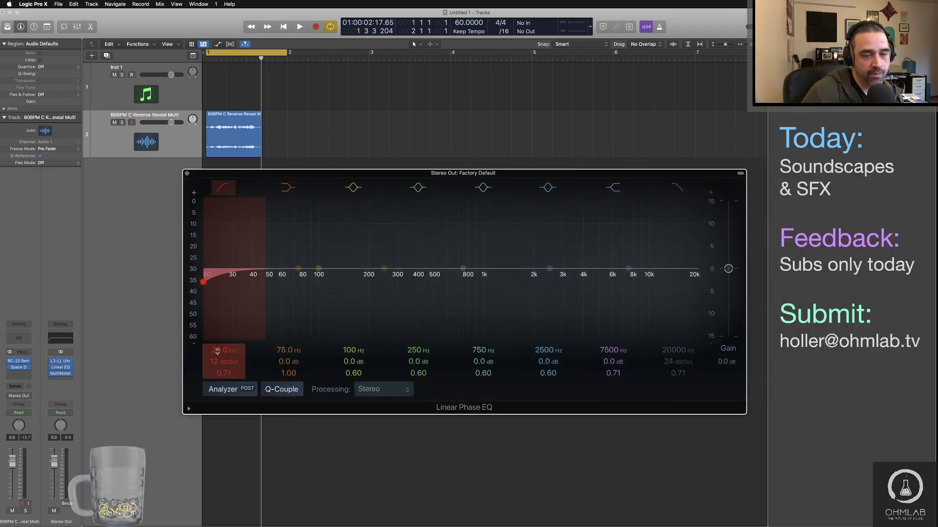
mouse_move(218, 350)
left_mouse_down()
mouse_move(217, 332)
mouse_move(217, 342)
left_mouse_up()
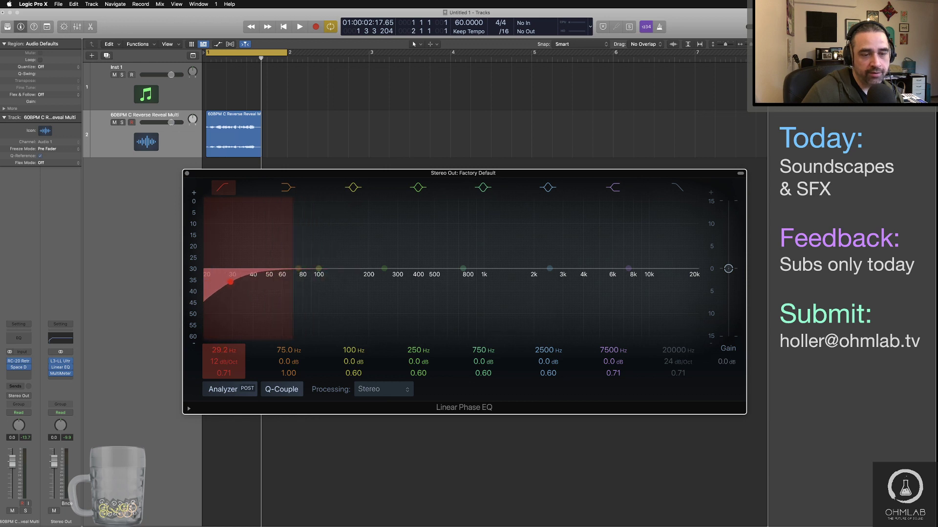
left_click(677, 187)
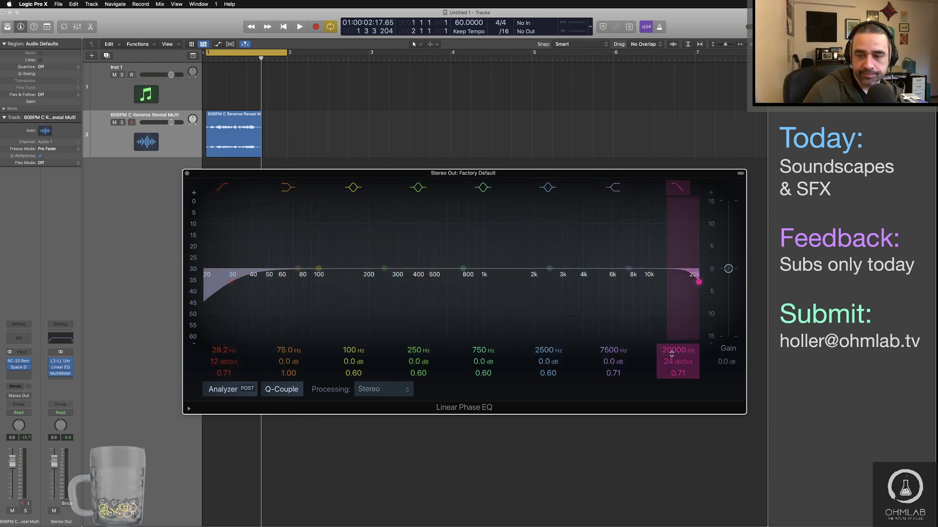
mouse_move(672, 354)
left_mouse_down()
mouse_move(672, 376)
mouse_move(673, 339)
left_mouse_up()
key("space")
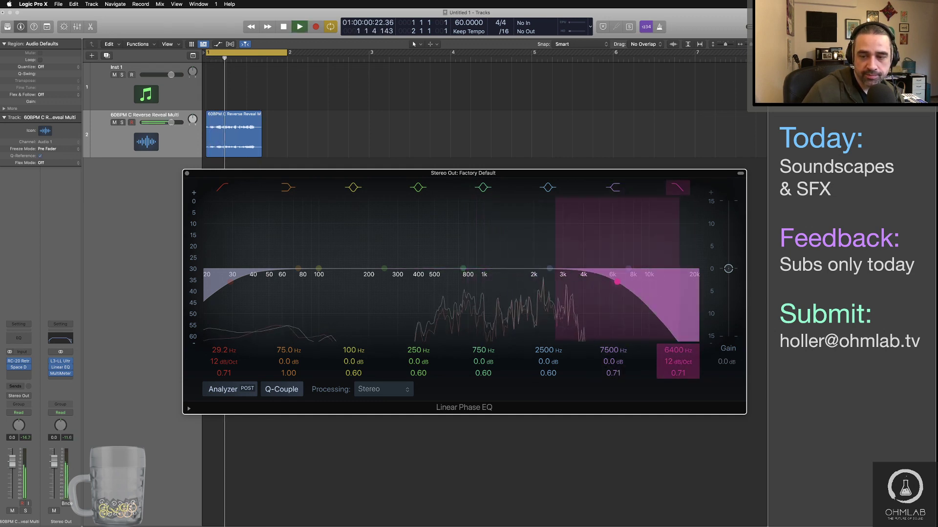
left_click_drag(675, 352, 676, 354)
key("space")
key("space")
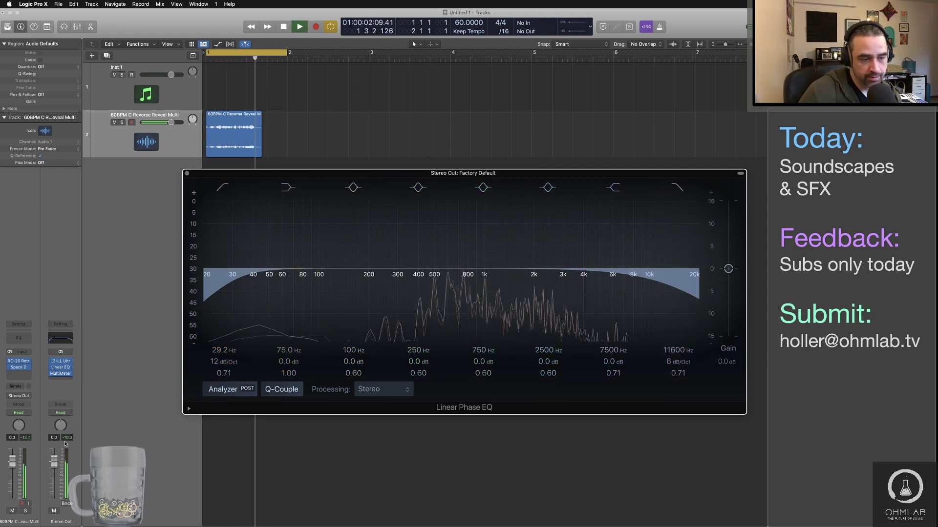
key("space")
Move the EQ window lower, open the Stereo Out MultiMeter, and check the playing loop in its Goniometer view.
left_click_drag(432, 177, 434, 240)
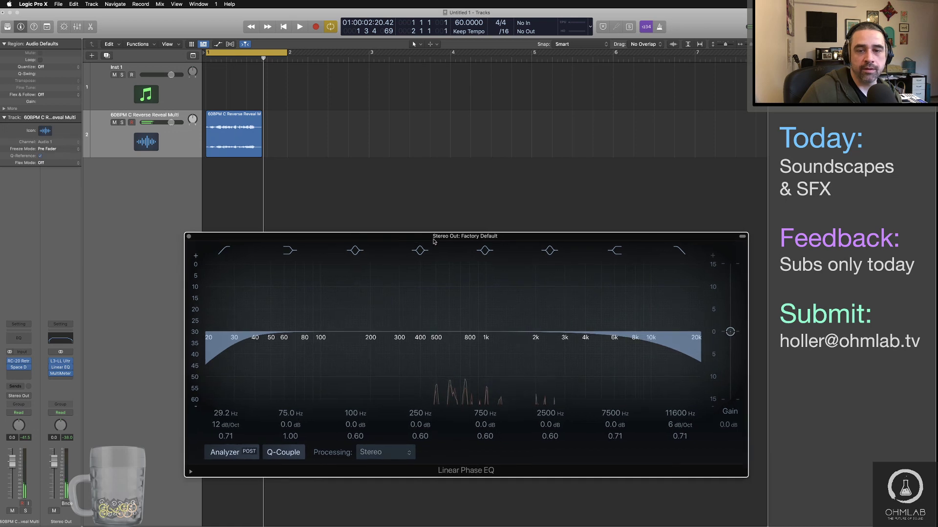
left_click(62, 375)
key("space")
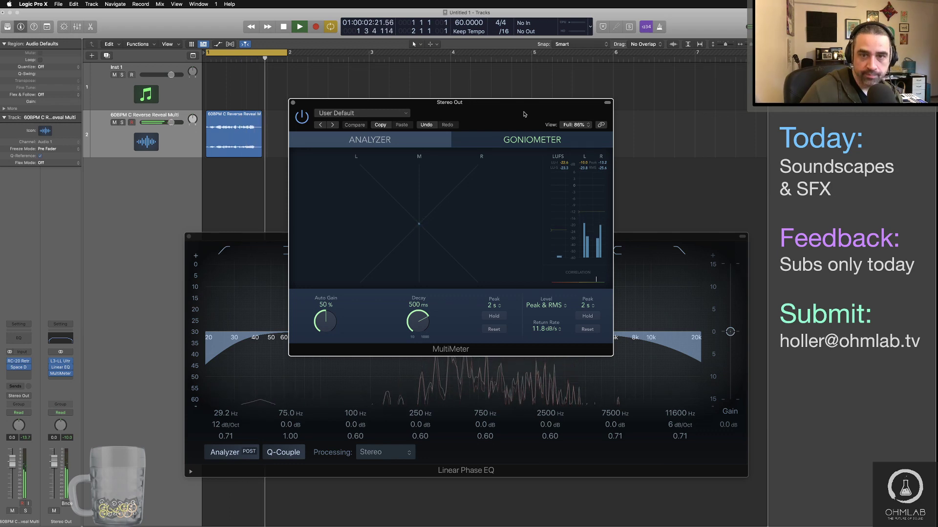
left_click_drag(524, 114, 661, 141)
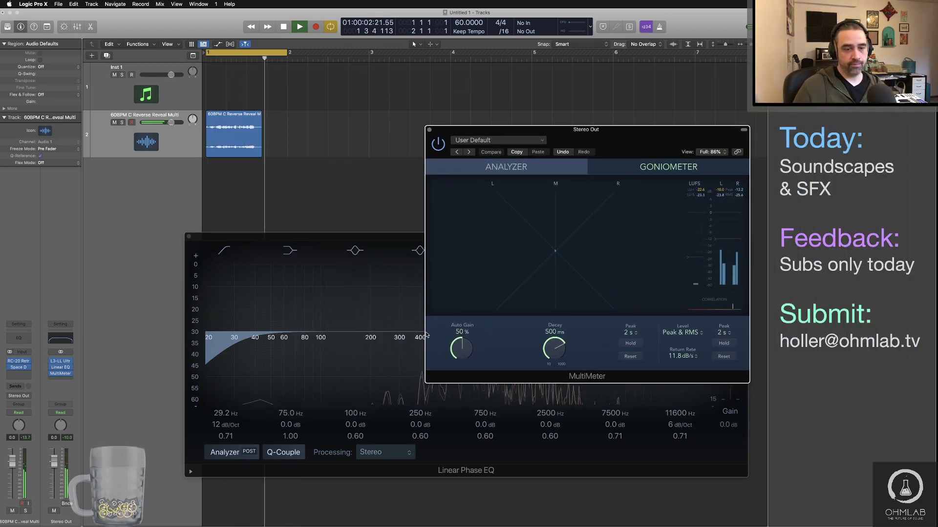
key("space")
Reduce the EQ's 75 Hz low shelf to -1.9 dB and set the low cut to 89.5 Hz at 18 dB/Oct while auditioning the loop.
left_click_drag(283, 424, 283, 430)
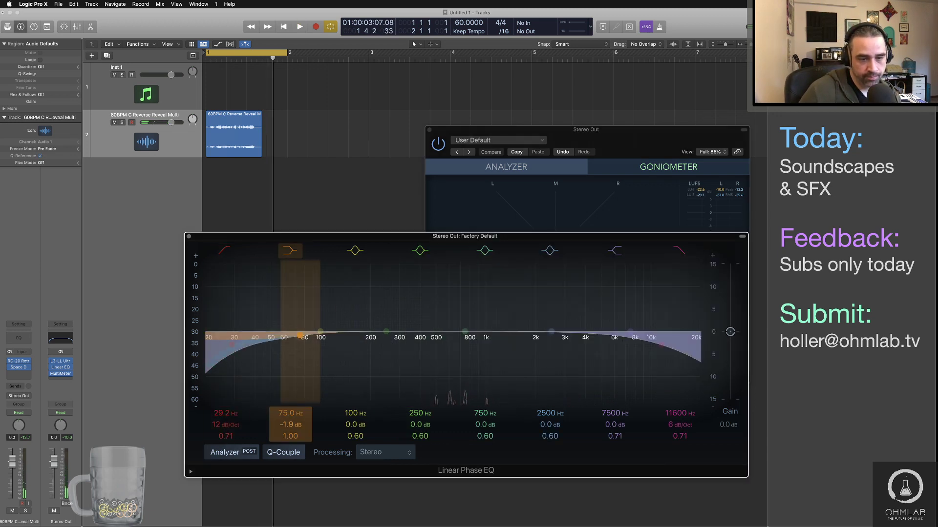
key("space")
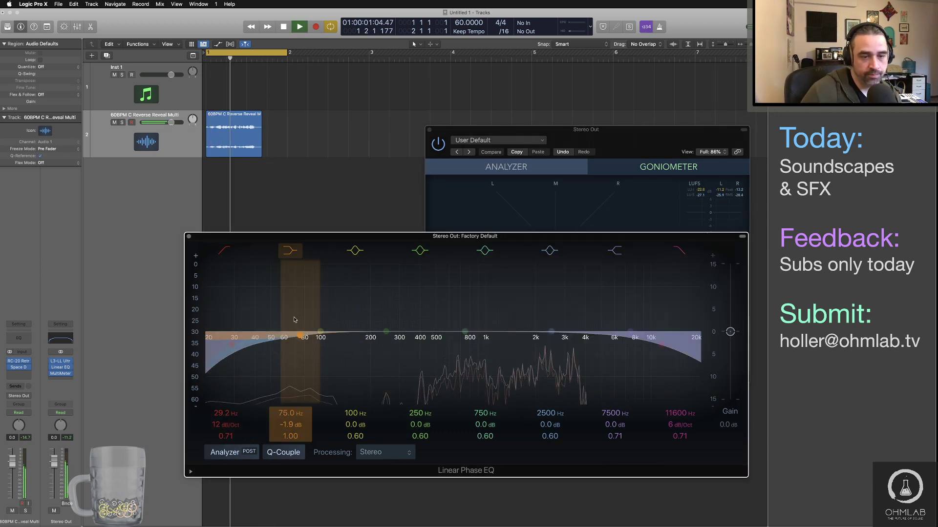
left_click_drag(218, 425, 217, 395)
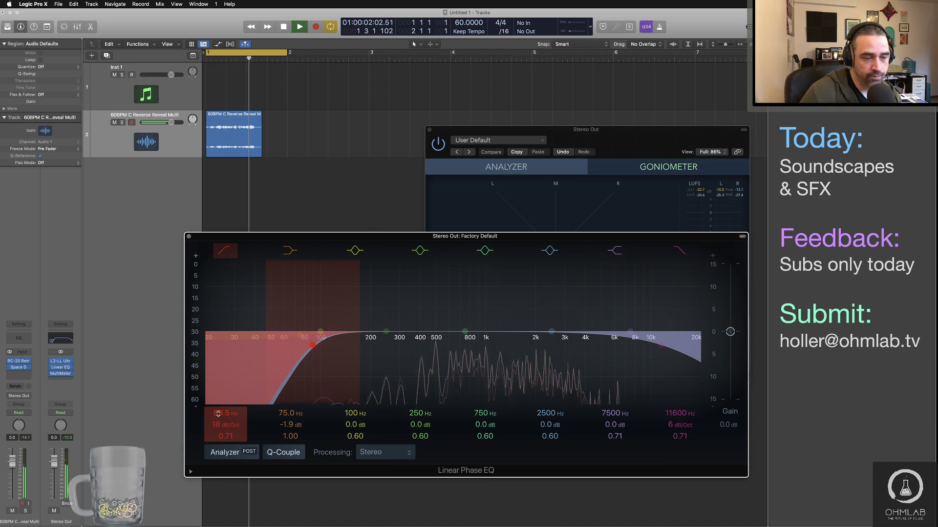
key("space")
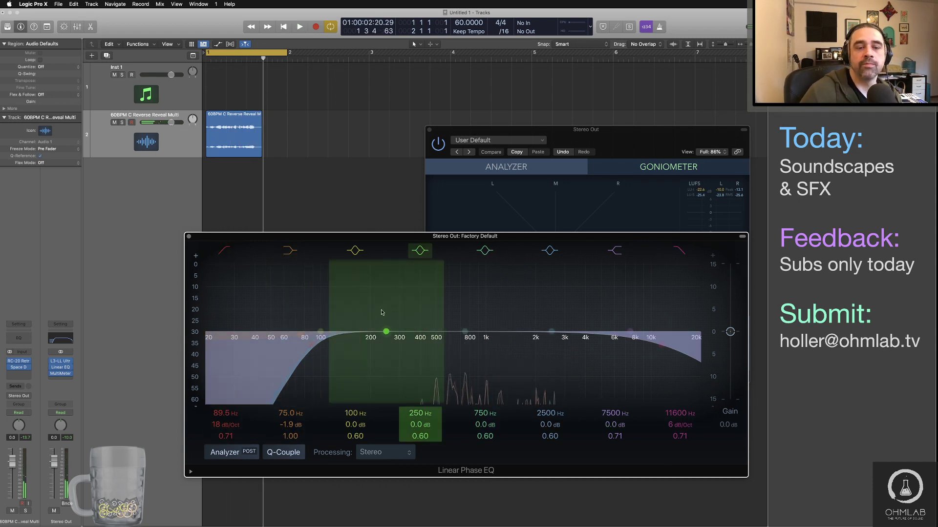
Bring the MultiMeter in front of the EQ, reopen the L3-LL limiter, and lower its threshold slightly while the loop plays.
left_click_drag(601, 154, 598, 202)
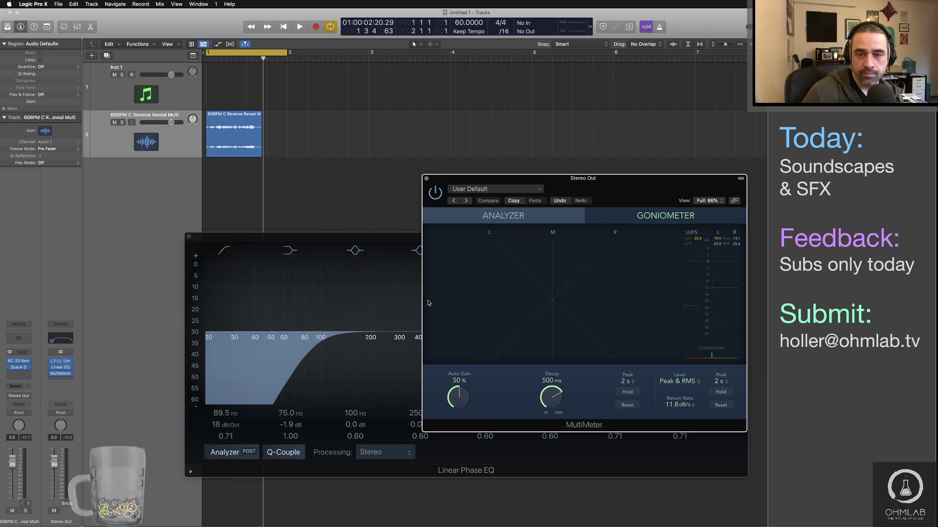
left_click(61, 363)
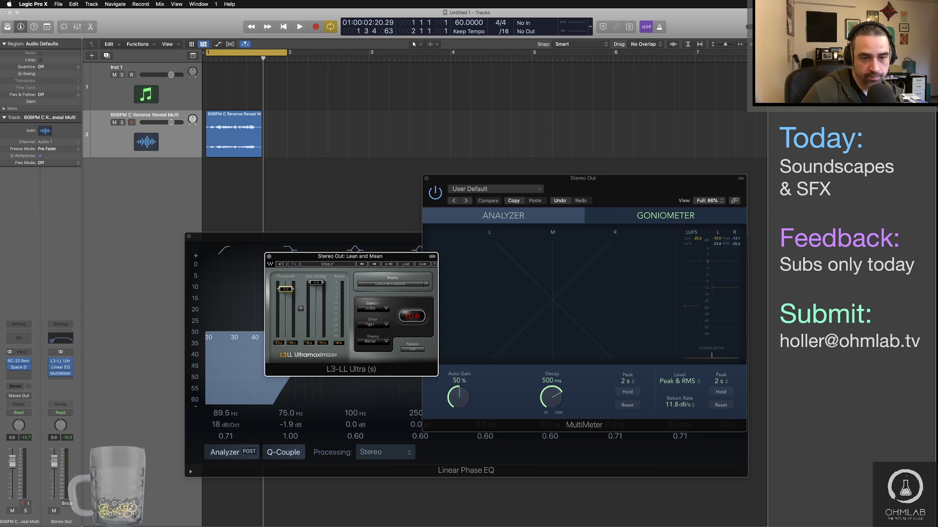
key("space")
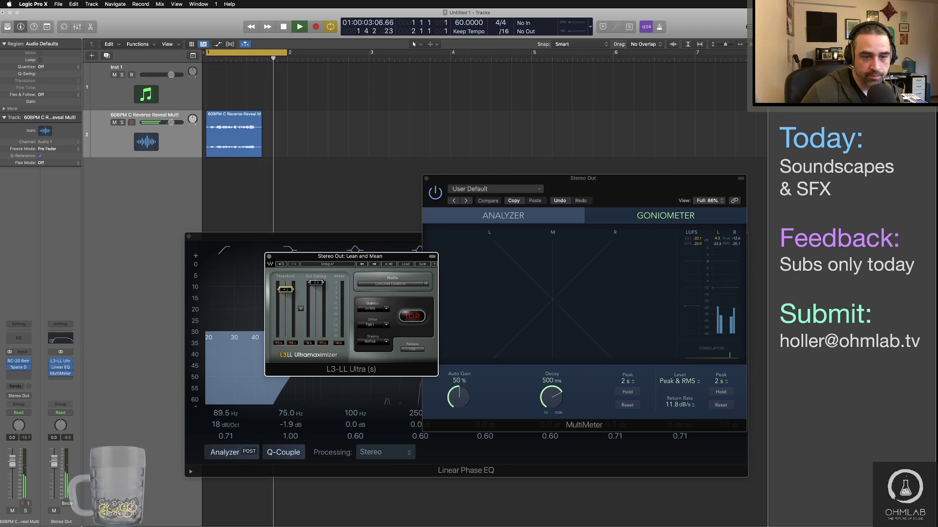
key("space")
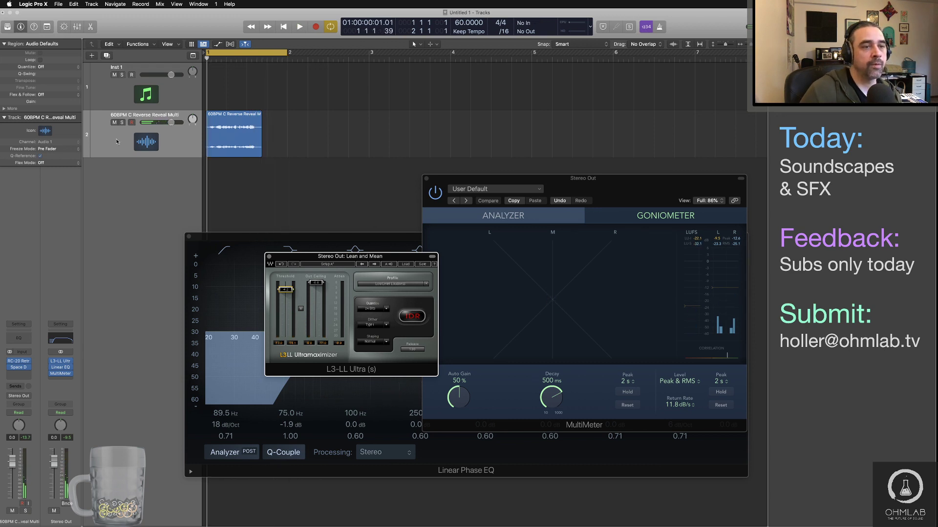
Insert the Native Instruments Supercharger GT compressor on the audio track between RC-20 Retro Color and Space Designer.
left_click(117, 141)
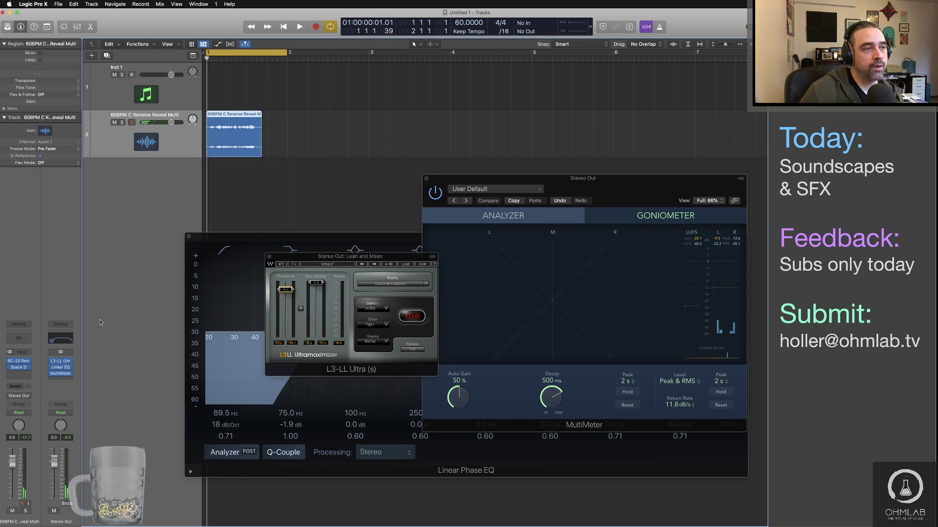
left_click(22, 366)
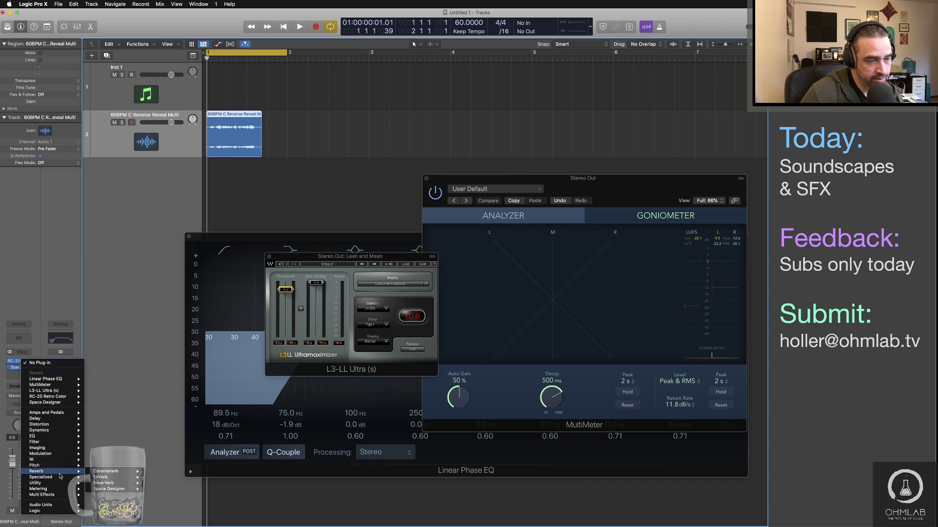
mouse_move(49, 504)
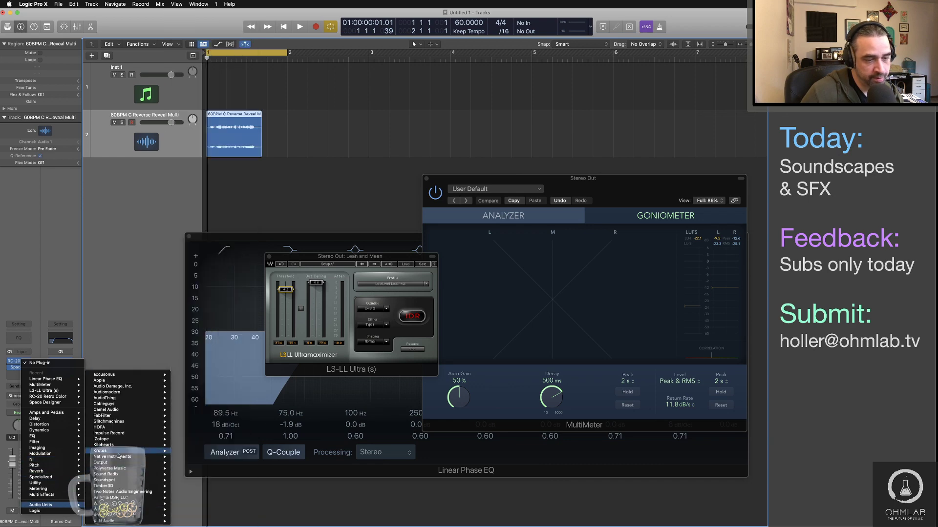
mouse_move(120, 457)
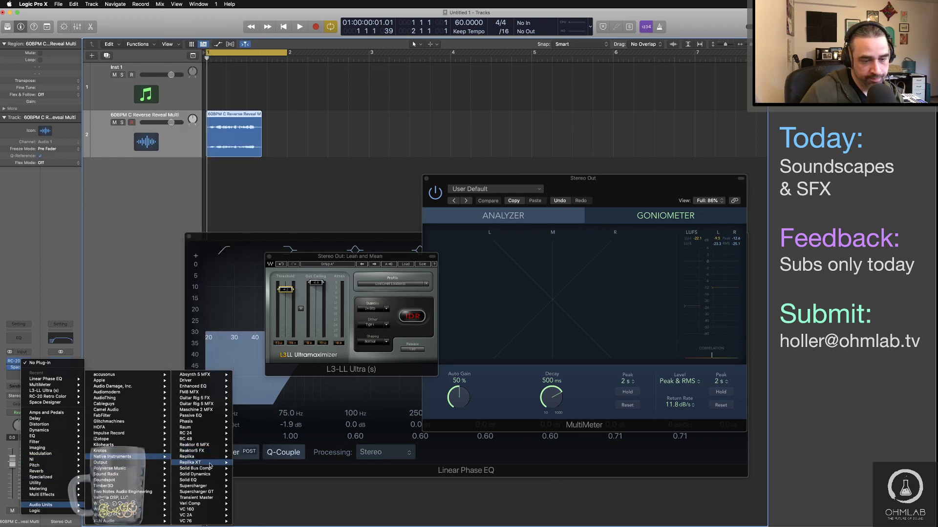
left_click(249, 492)
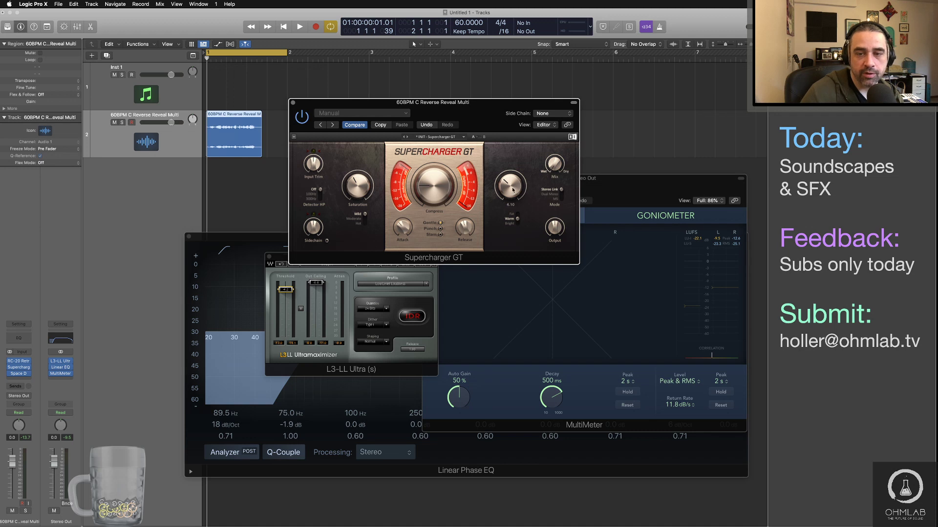
Adjust Supercharger GT's input trim and compression and raise its output to about 1.9 dB while auditioning the loop.
key("space")
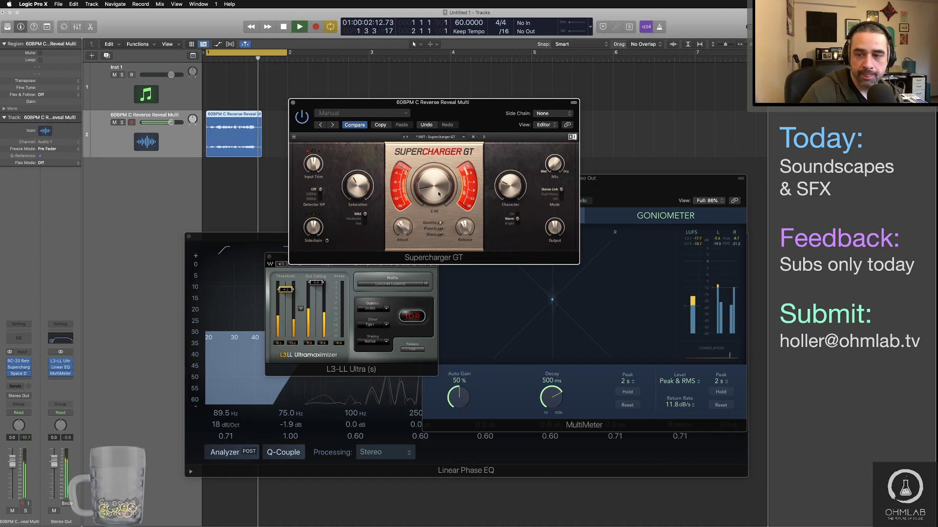
key("space")
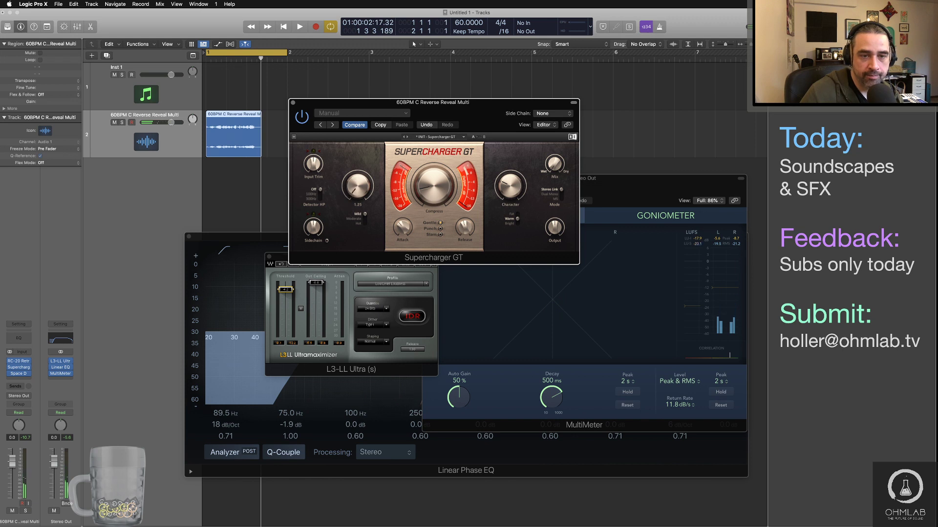
key("space")
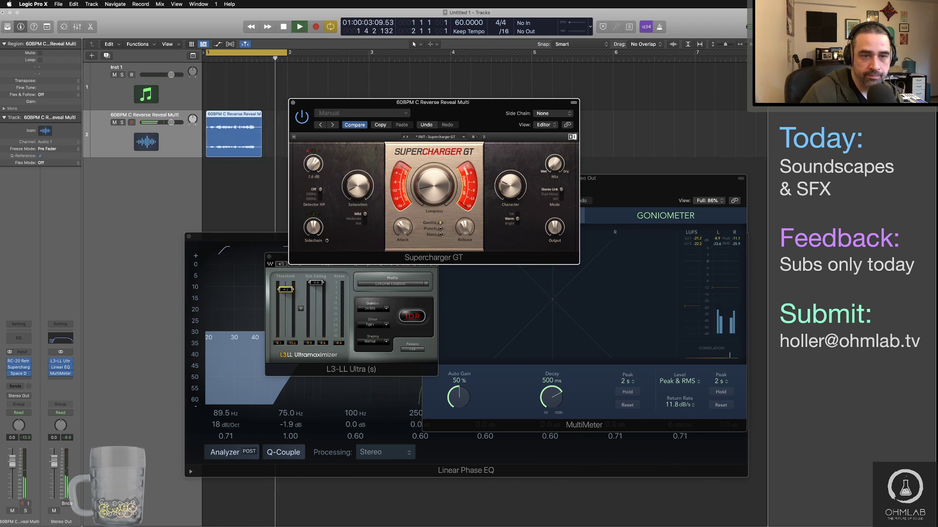
left_click_drag(313, 164, 313, 165)
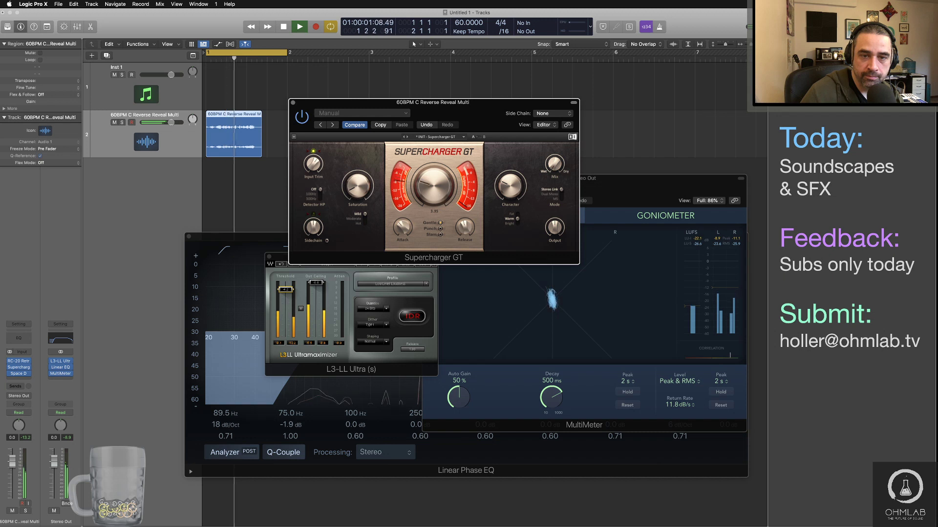
left_click_drag(554, 227, 554, 221)
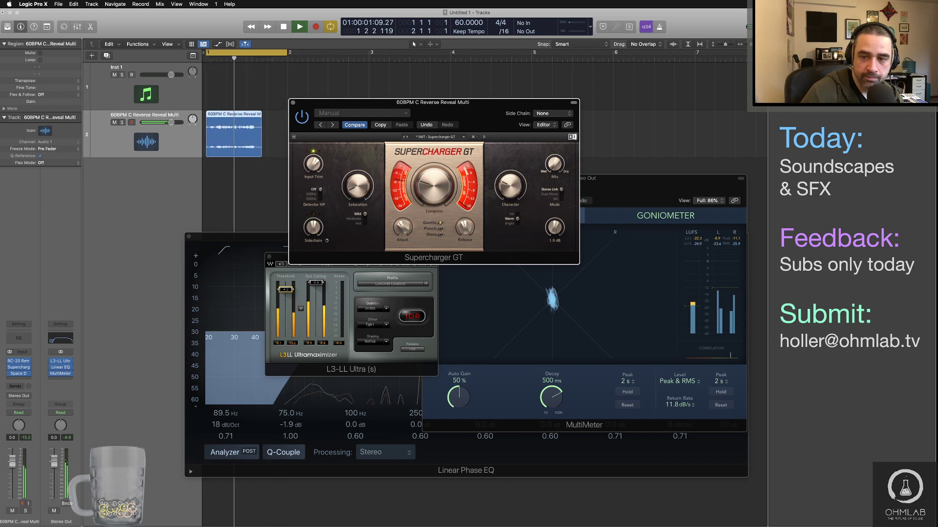
left_click_drag(434, 186, 434, 197)
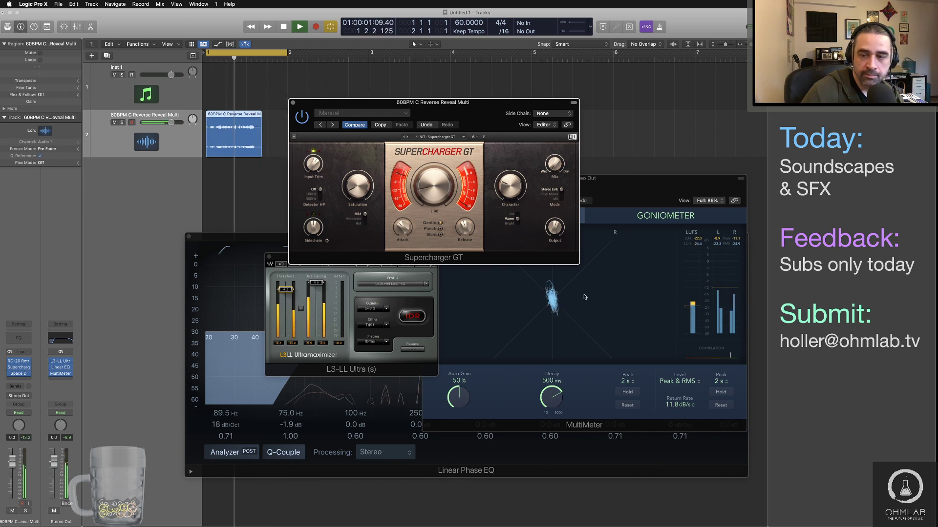
Lower the Stereo Out Linear Phase EQ's high cut to 3480 Hz and audition the loop.
left_click(450, 456)
key("space")
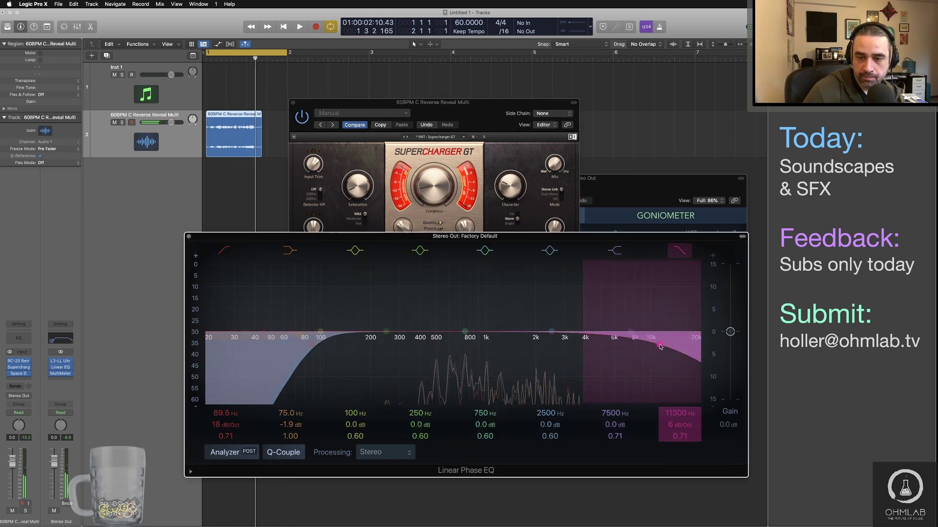
left_click_drag(660, 346, 576, 347)
key("space")
key("space")
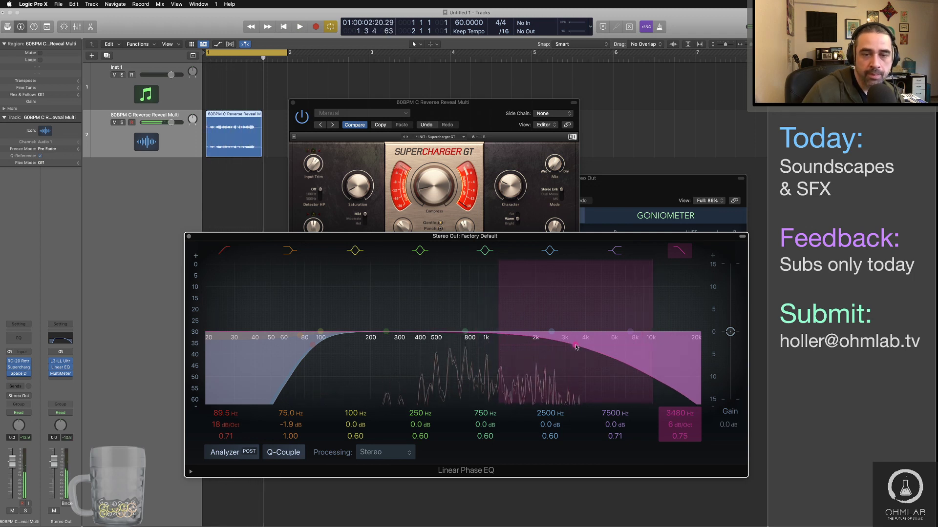
key("space")
Play the loop and check its stereo image and levels in the MultiMeter's Goniometer view.
left_click(555, 226)
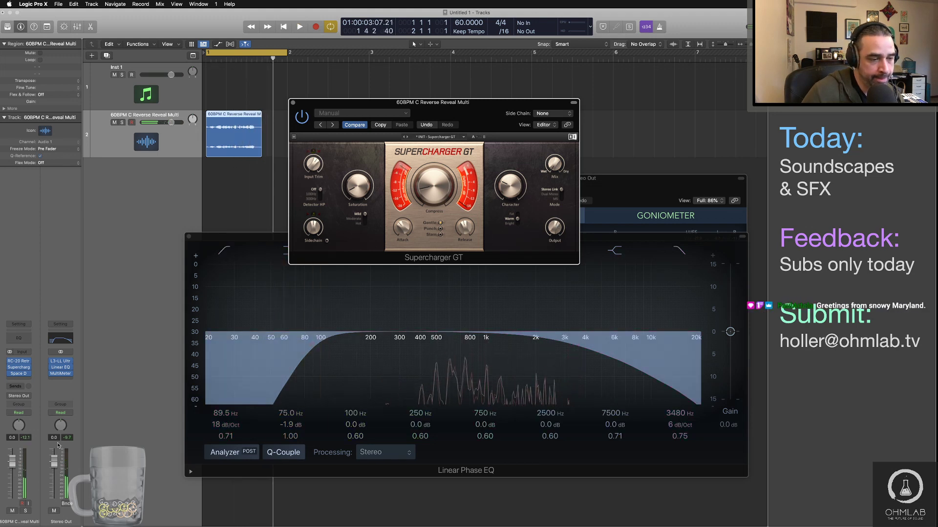
left_click(681, 147)
key("space")
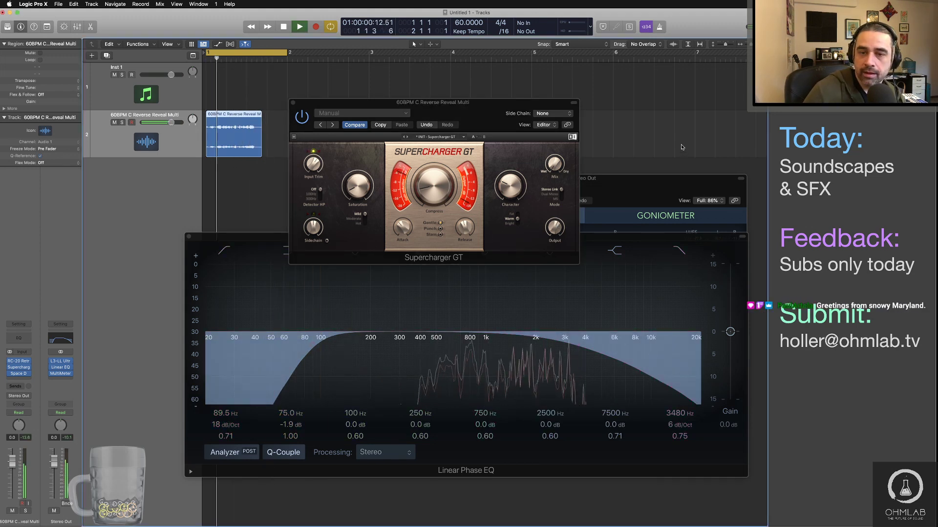
left_click(657, 195)
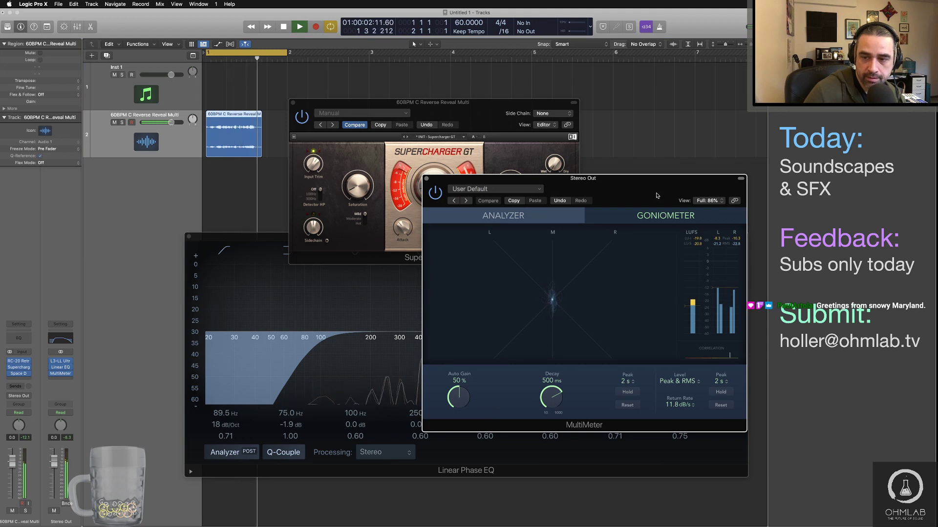
key("space")
Arrange the Supercharger GT and L3-LL windows so both compressors' meters are readable while auditioning the loop.
left_click_drag(493, 116, 377, 199)
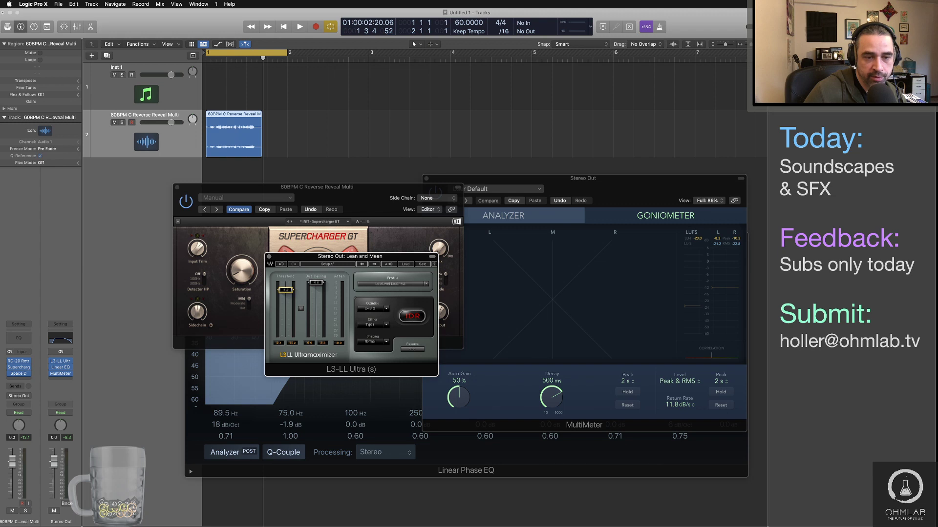
key("space")
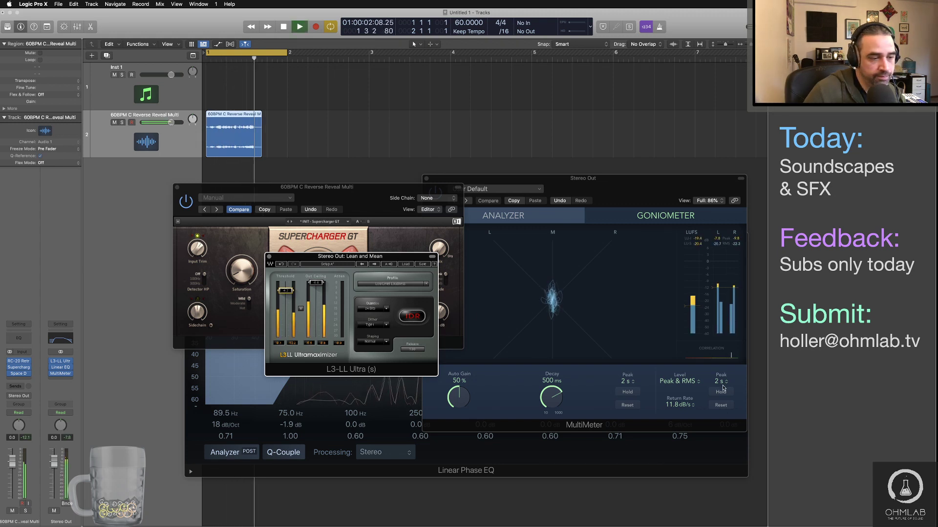
key("space")
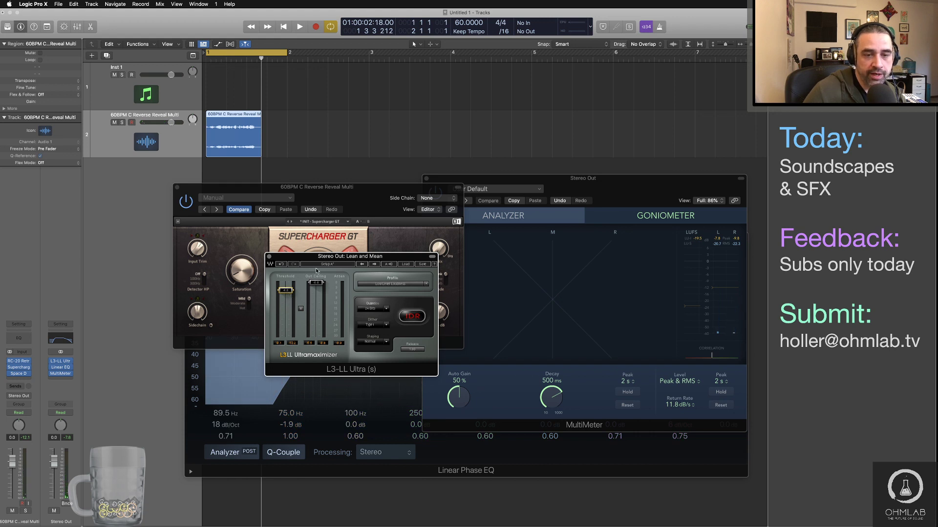
left_click_drag(312, 258, 434, 277)
key("space")
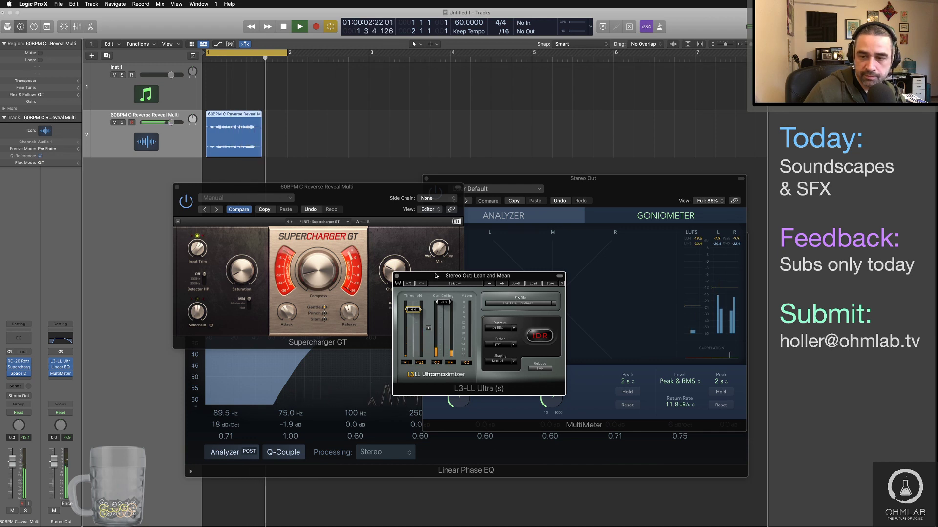
key("space")
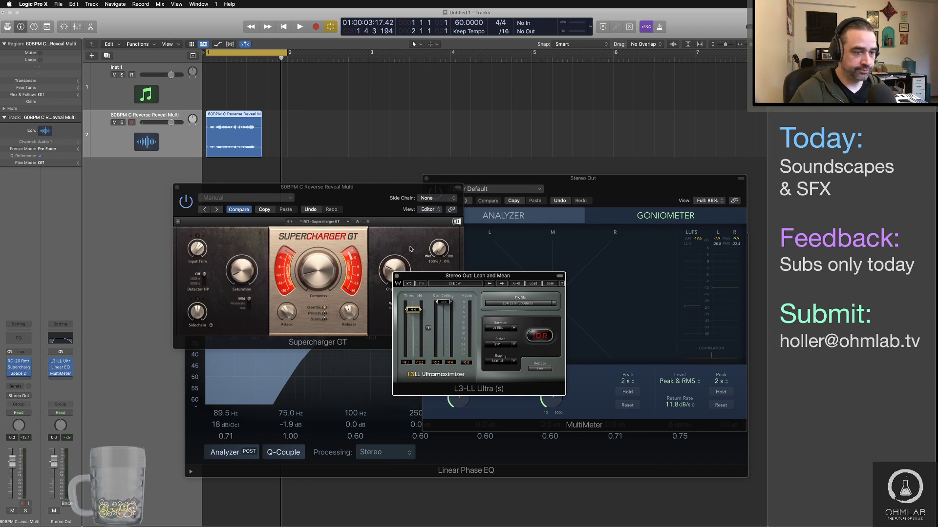
key("space")
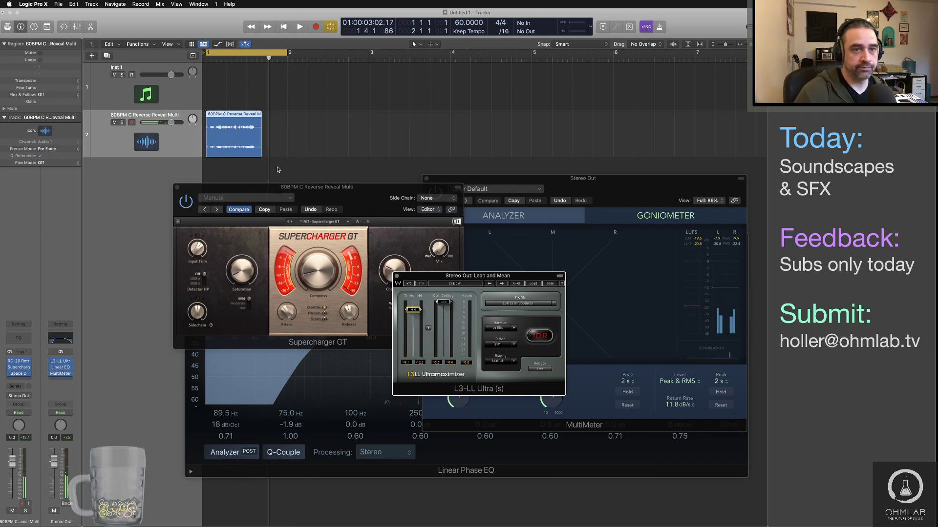
Shorten the cycle range so that it ends near the end of the audio region.
left_click(257, 55)
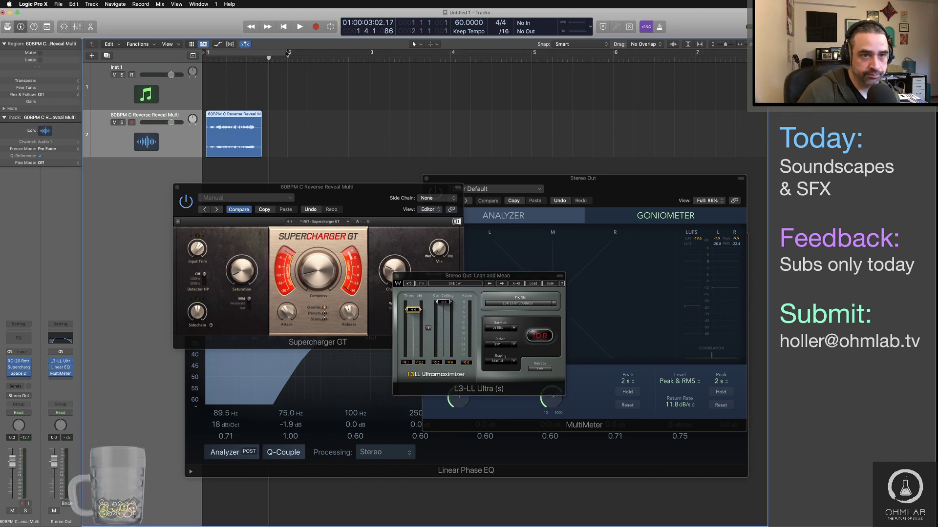
left_click(287, 52)
left_click_drag(287, 52, 263, 52)
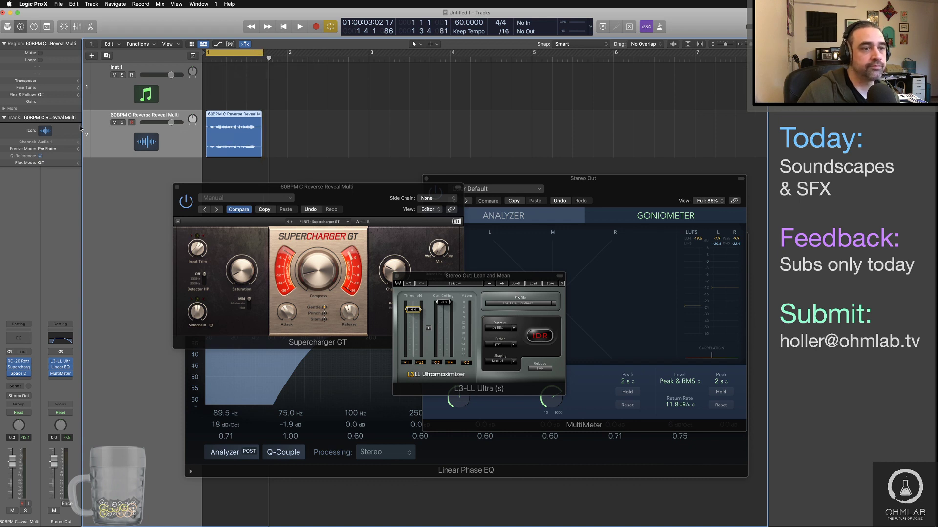
Set the audio region's fade-in to 4 and fade-out to 11, then deselect it and return to the start.
left_click(4, 109)
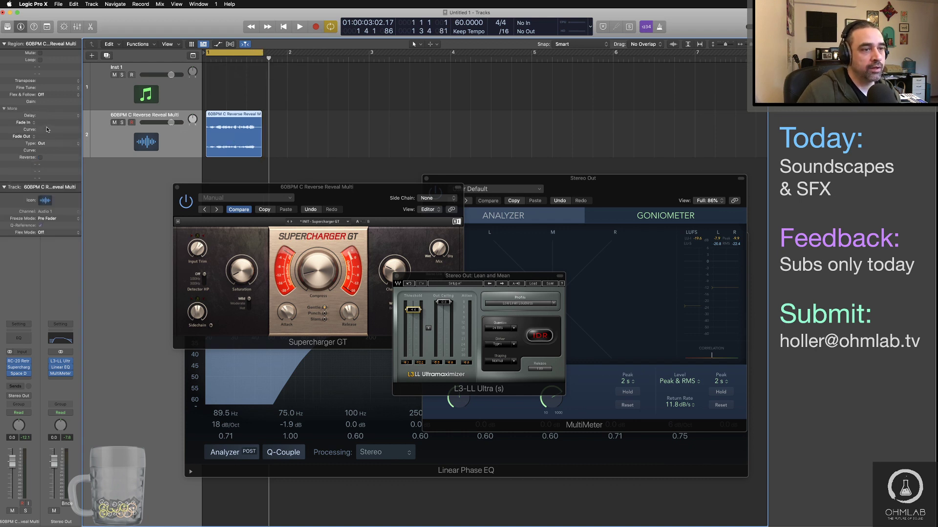
left_click_drag(50, 136, 52, 122)
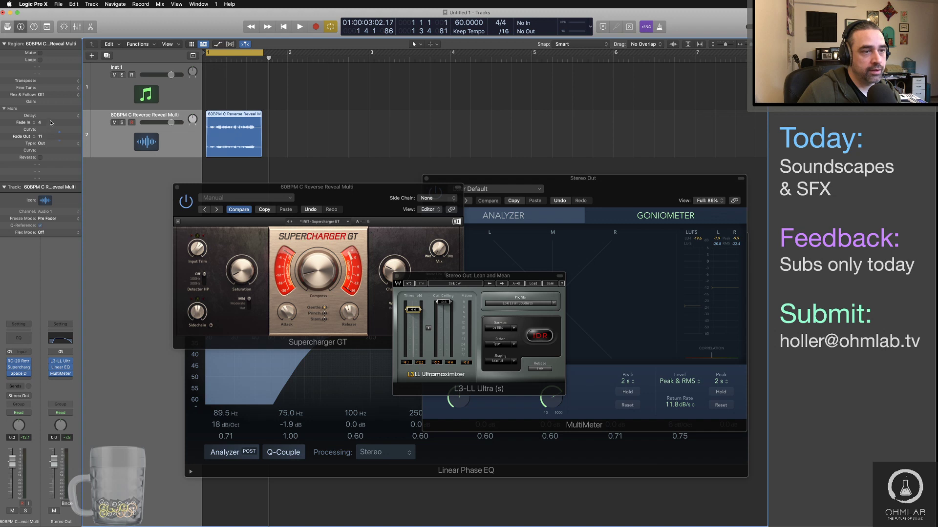
left_click(282, 145)
key("Return")
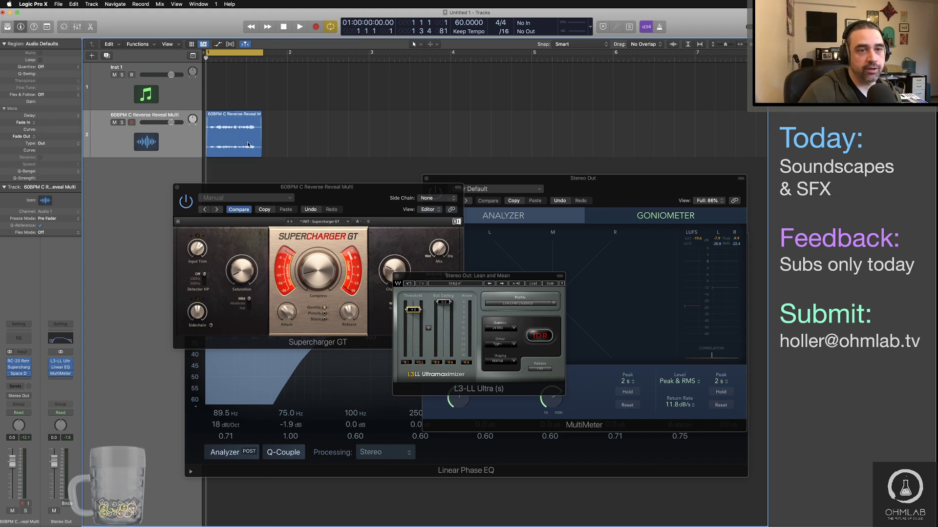
Trim the cycle range's end precisely to the audio region's end and audition the loop.
key("super+Right")
key("super+Right")
key("super+Right")
key("super+Right")
key("super+Right")
key("super+Right")
key("super+Right")
key("super+Right")
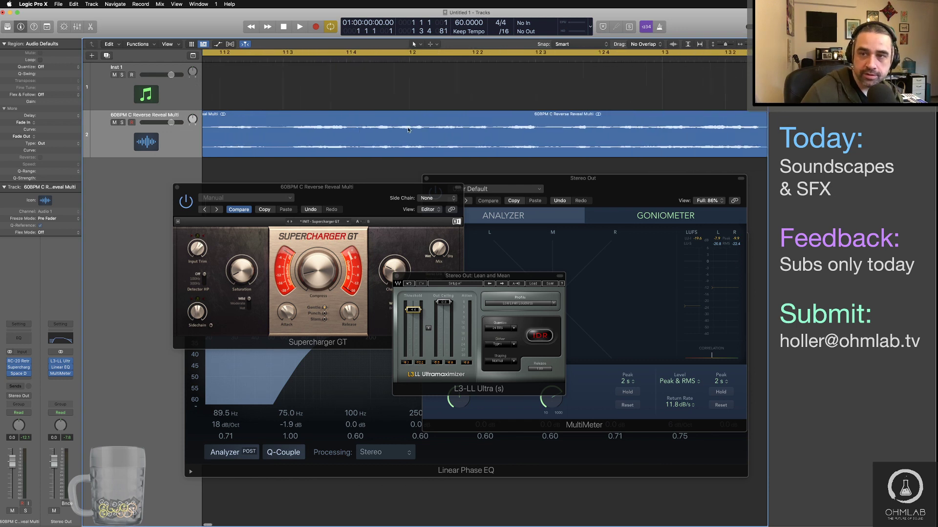
scroll(334, 59, "right", 10)
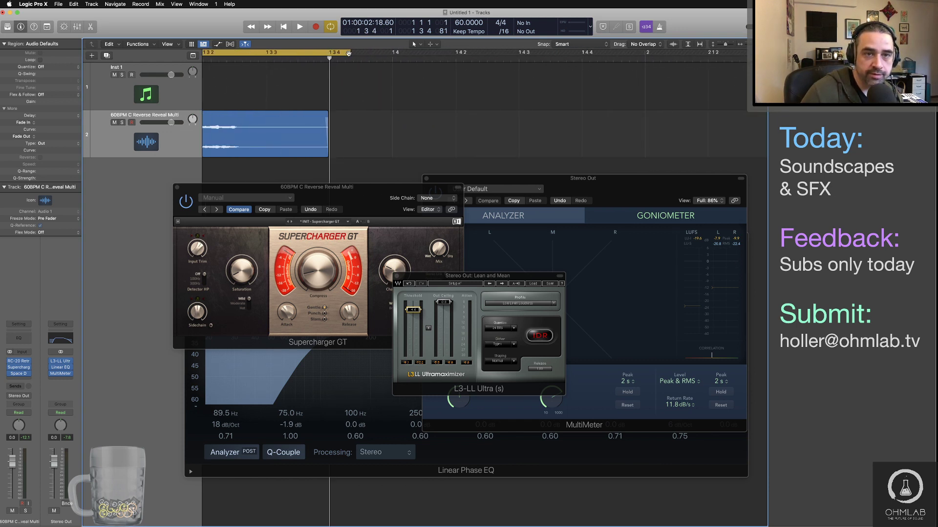
left_click(330, 59)
left_click_drag(350, 53, 329, 54)
key("space")
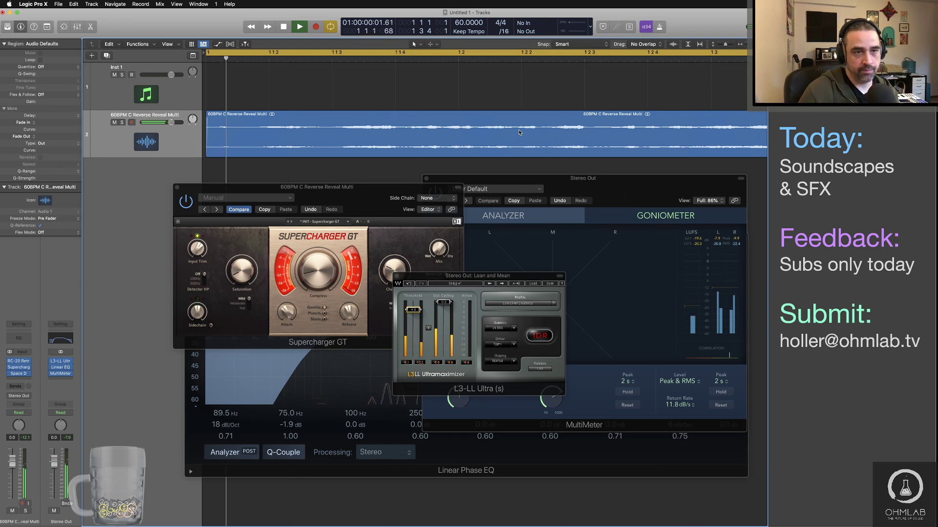
key("space")
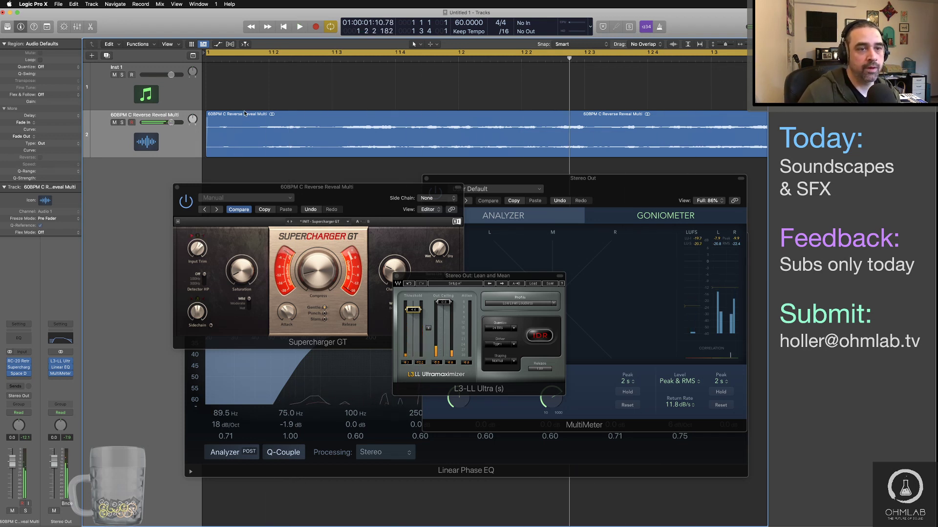
Check the audio track's name and the bounce settings for the looped region, closing the dialog without bouncing.
left_click(168, 118)
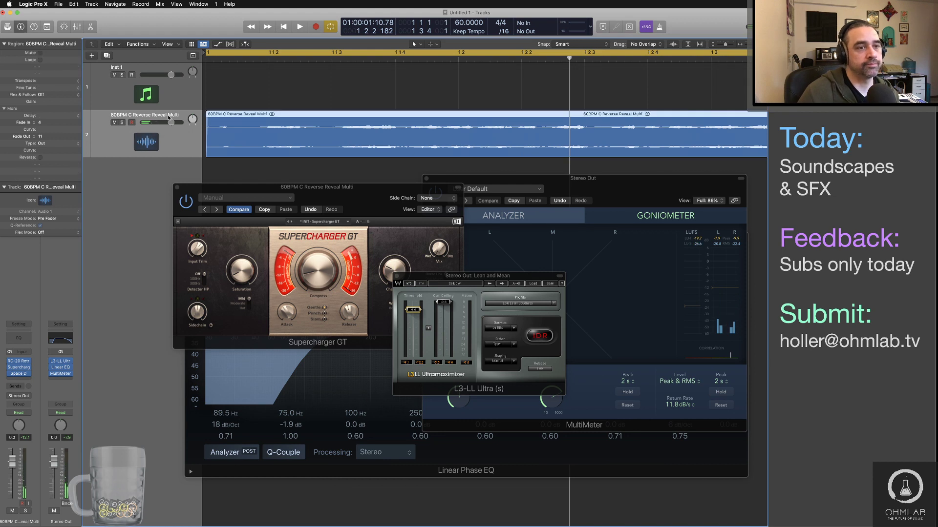
double_click(169, 115)
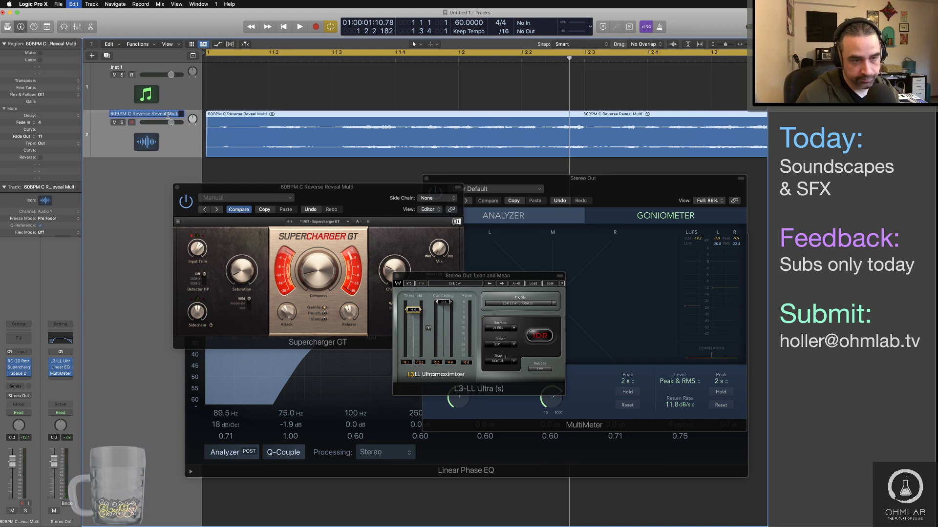
key("Return")
key("super+b")
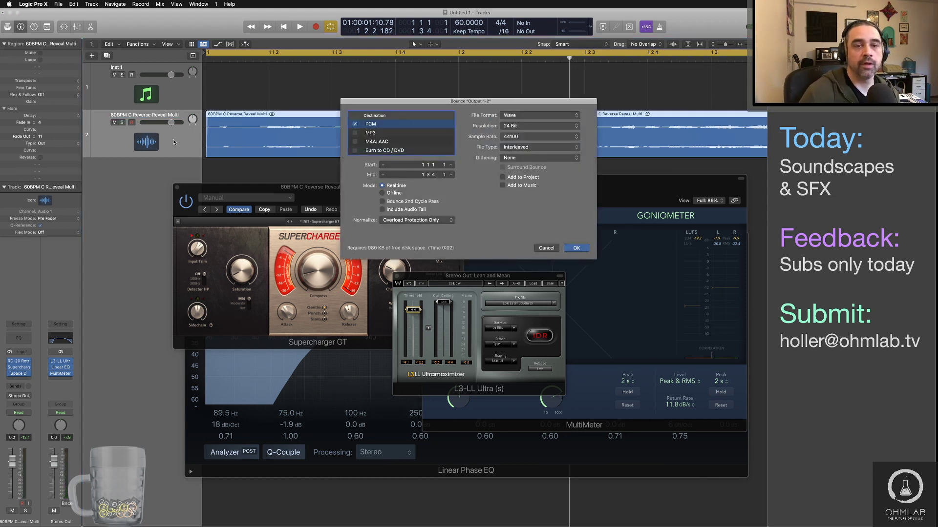
left_click(557, 250)
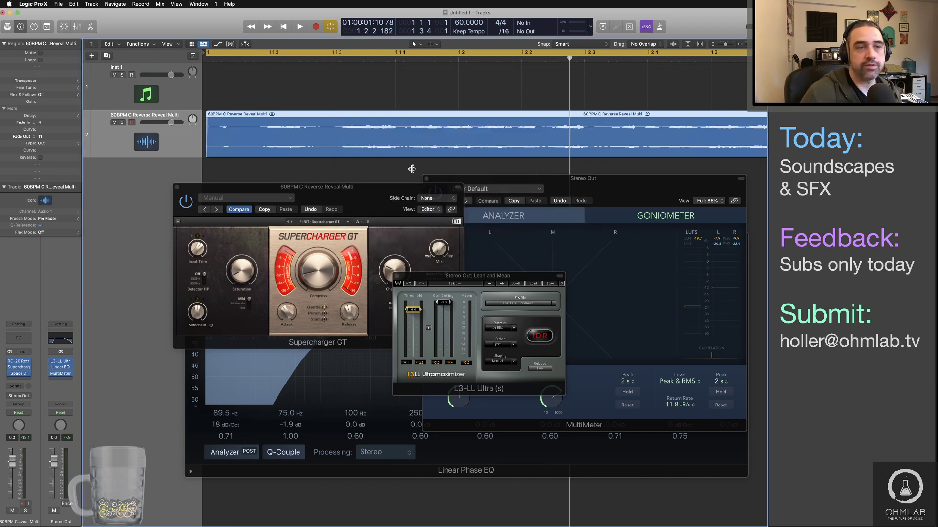
Save the project as 2.1.21 in the Streams folder inside the Logic folder.
left_click(58, 4)
key("Return")
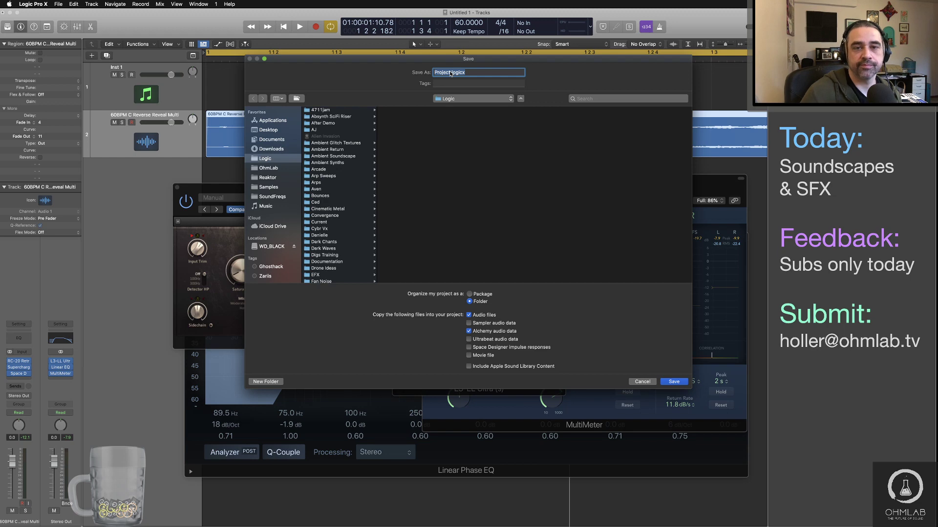
scroll(344, 161, "down", 15)
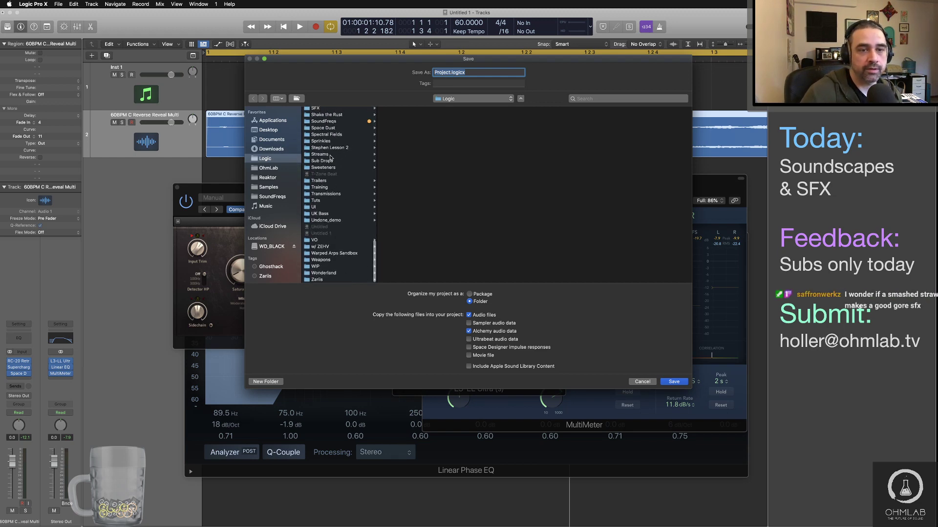
left_click(332, 155)
mouse_move(937, 1)
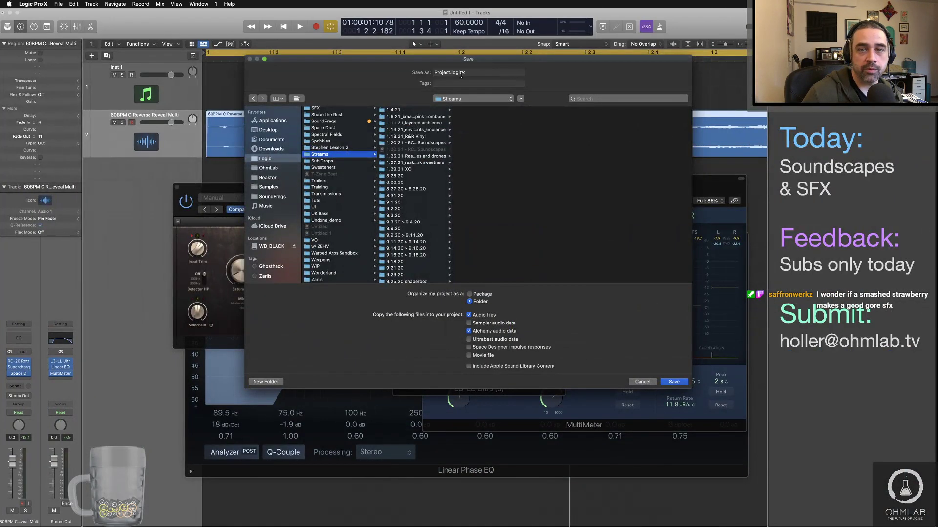
left_click(466, 73)
key("super+a")
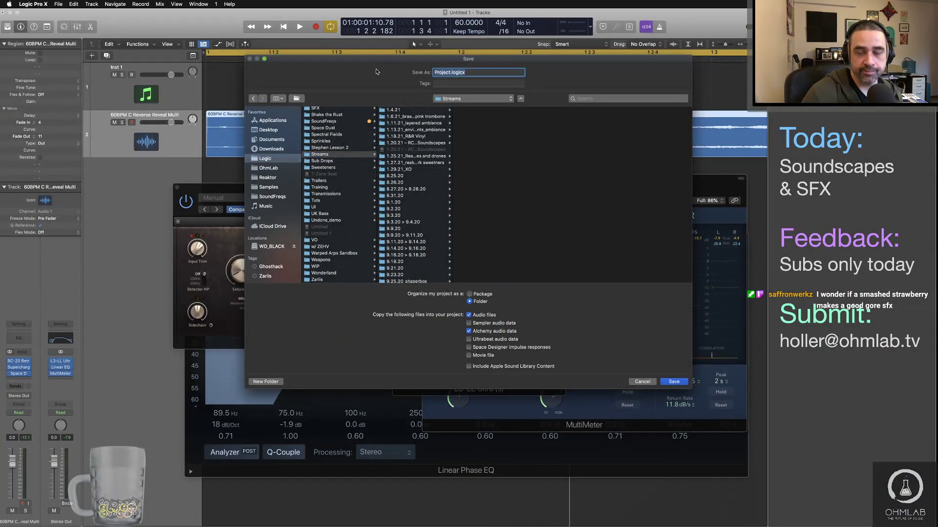
type("2.1.21")
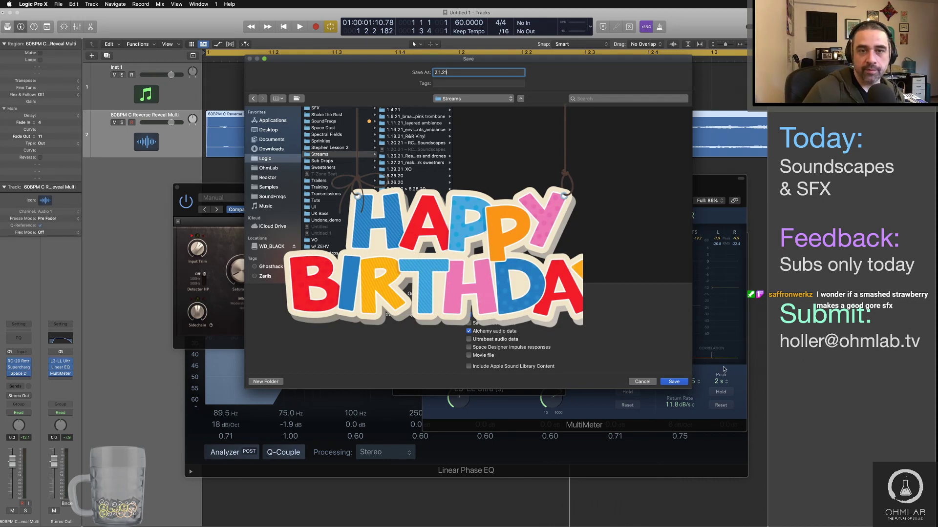
left_click(675, 381)
Audition the looped region, then accept the realtime PCM Wave bounce settings at 24 Bit and 44100.
key("space")
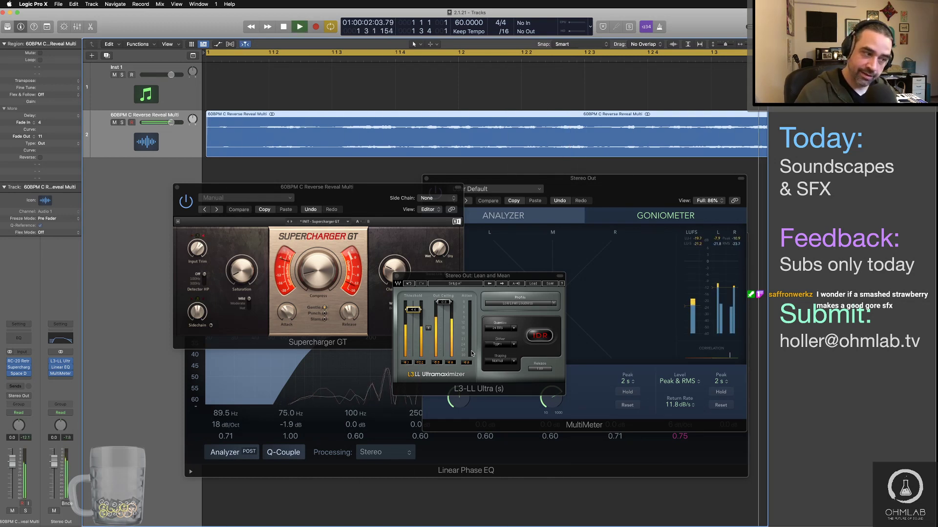
key("space")
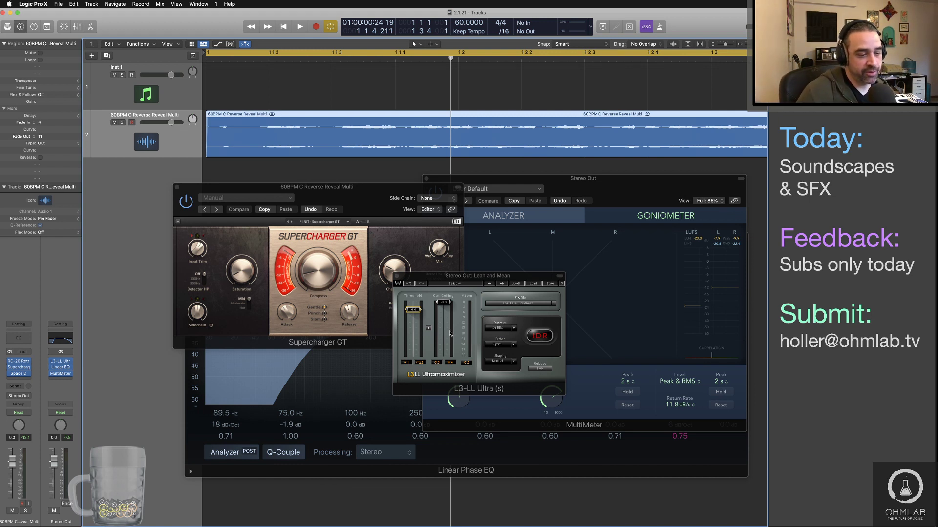
key("space")
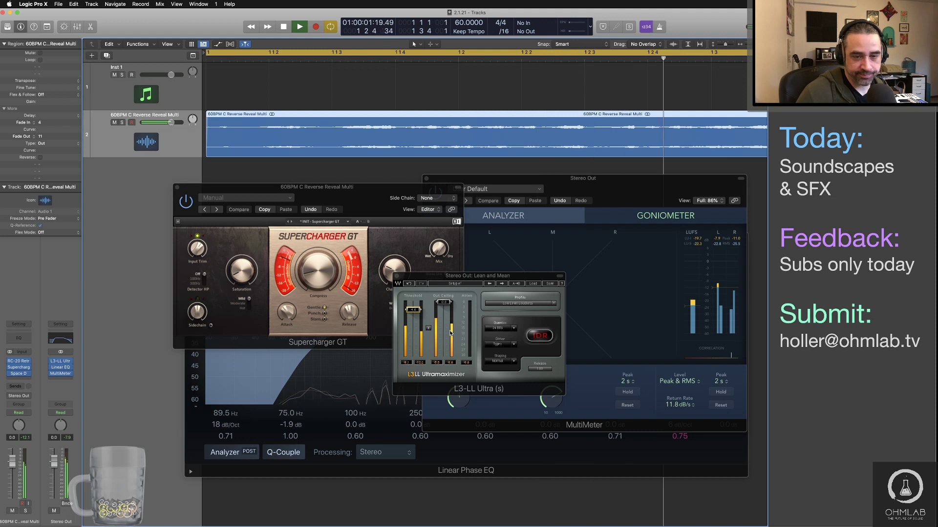
key("super+b")
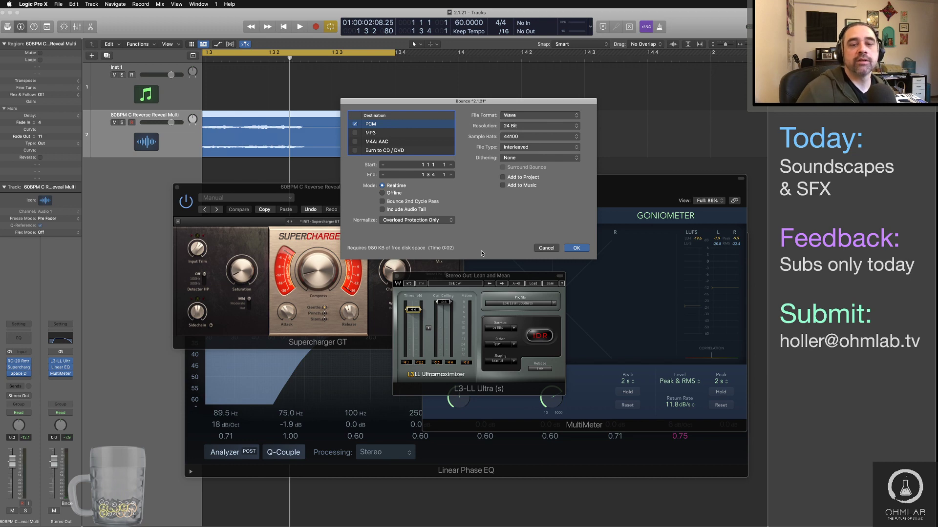
left_click(576, 248)
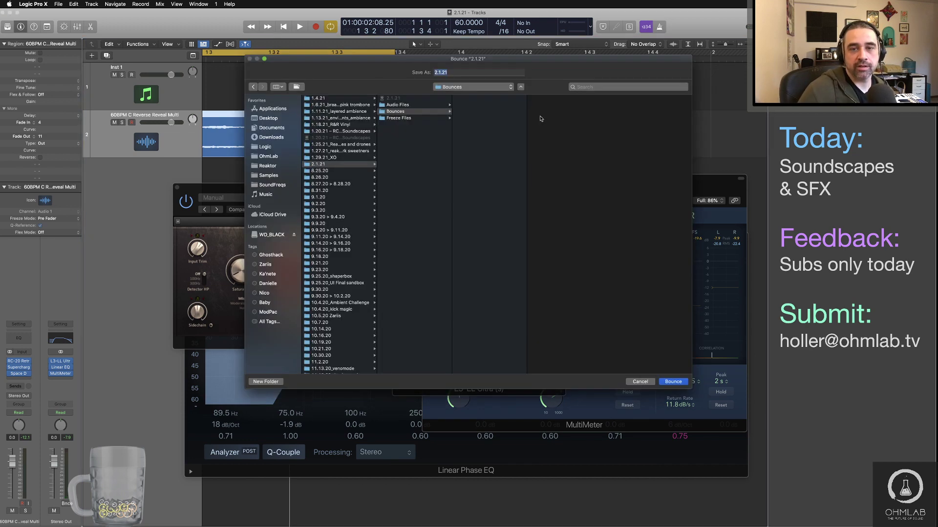
Switch to Finder, close the GH Cinematic Atmos folder window, and browse the Logic and Streams folders in a new window before returning to Logic Pro.
key("super+Tab")
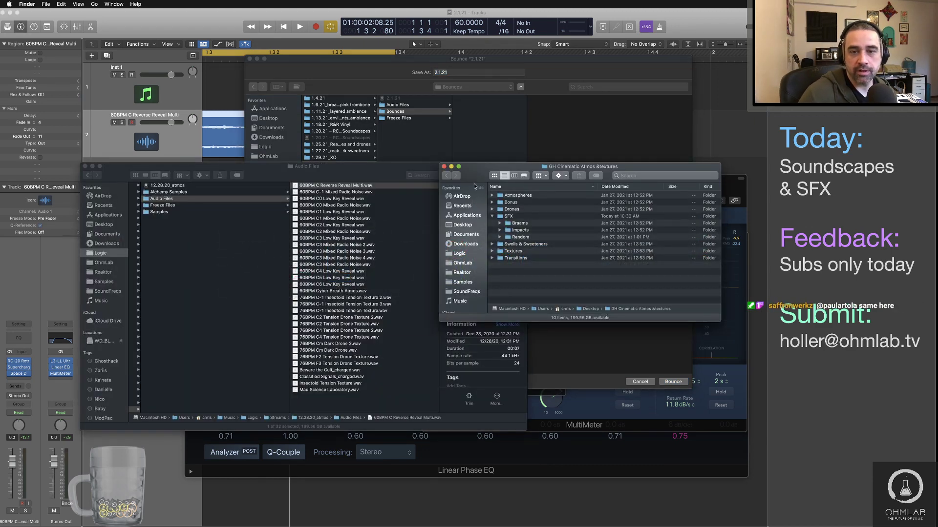
left_click(444, 167)
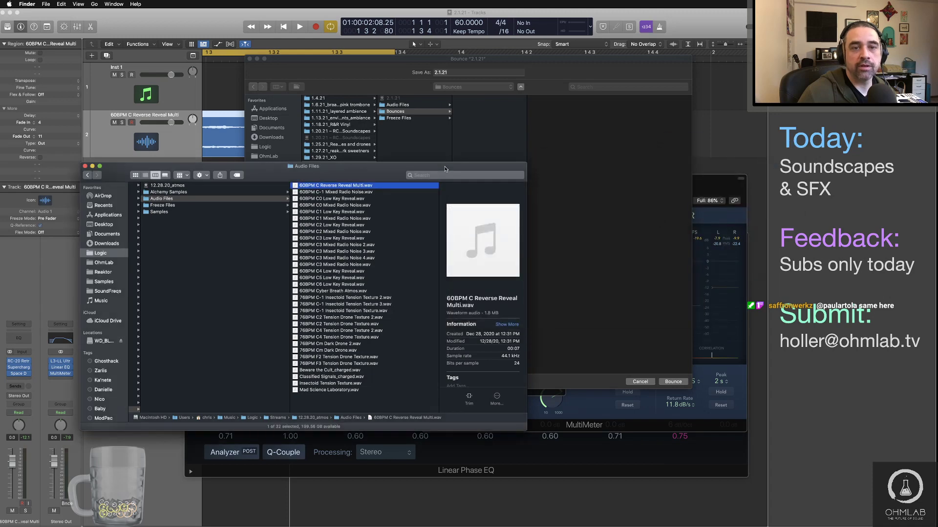
key("super+n")
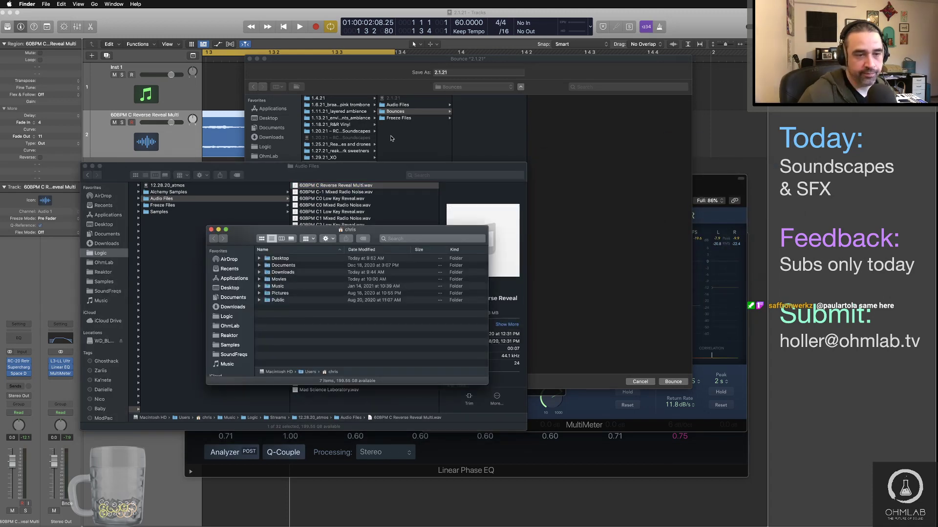
left_click(227, 317)
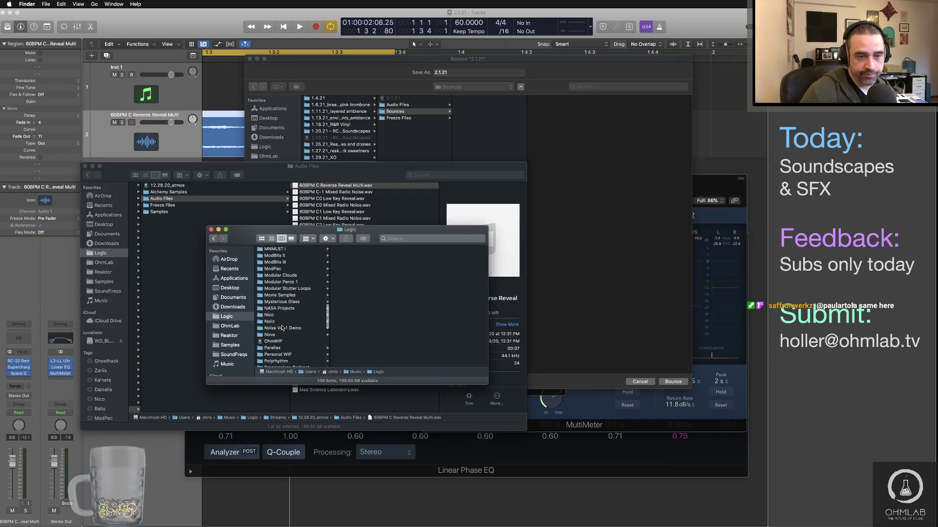
scroll(282, 330, "down", 10)
scroll(278, 298, "up", 3)
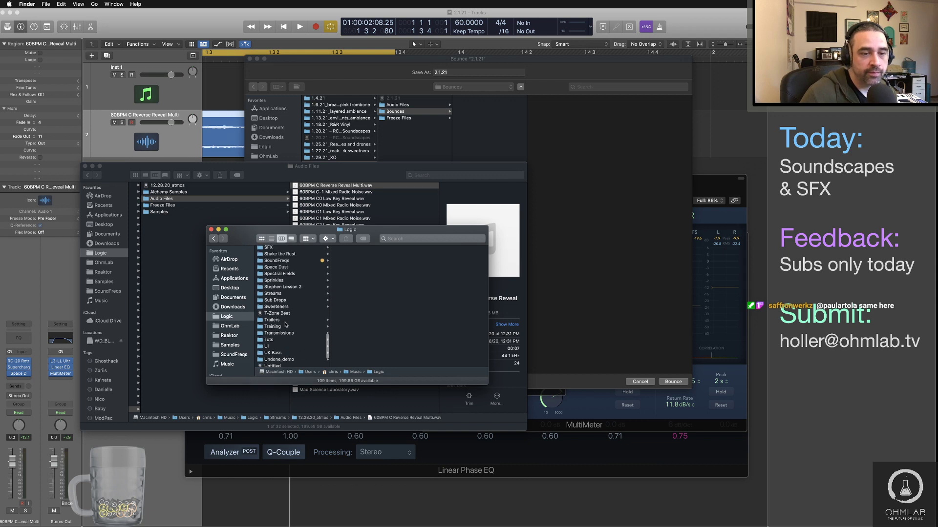
left_click(282, 294)
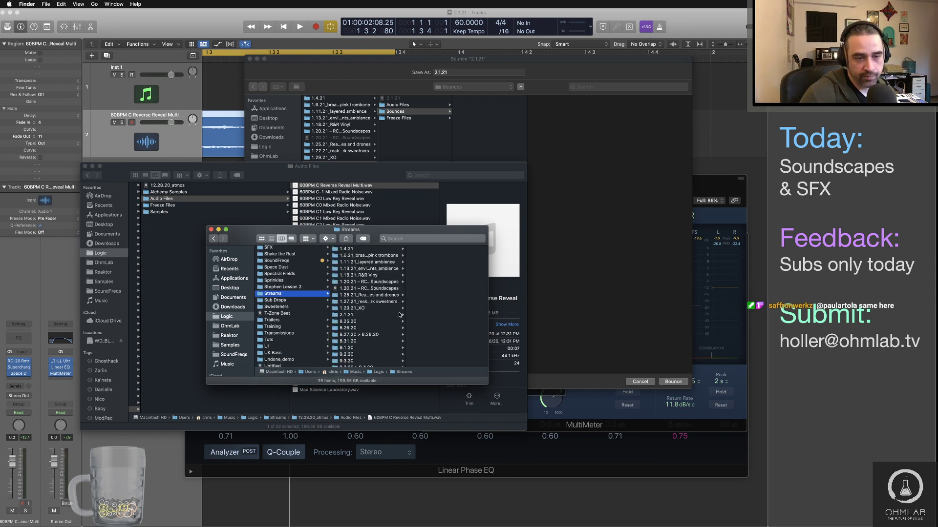
scroll(322, 296, "up", 15)
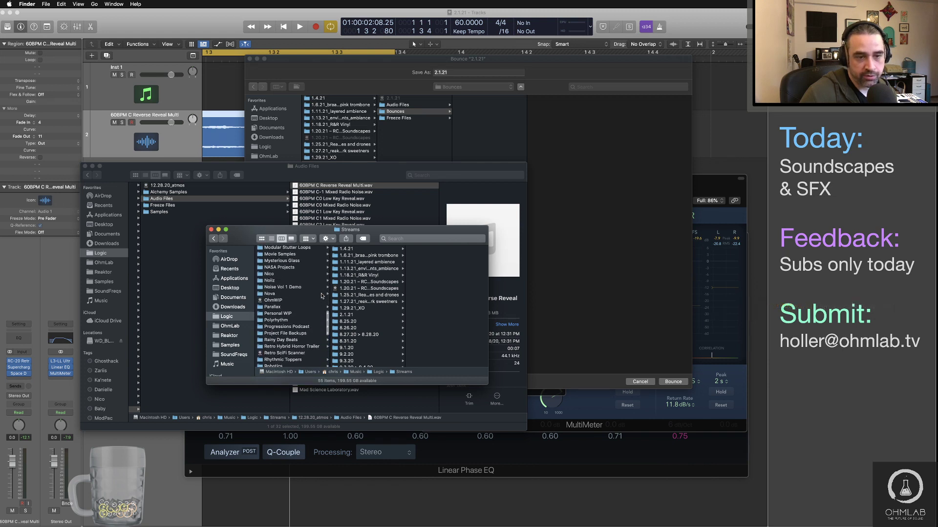
scroll(322, 295, "up", 10)
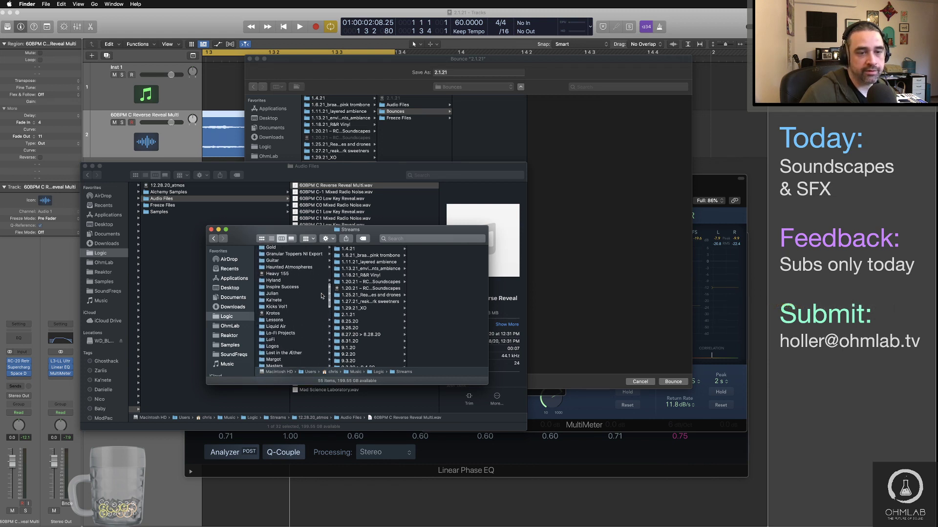
scroll(322, 296, "down", 15)
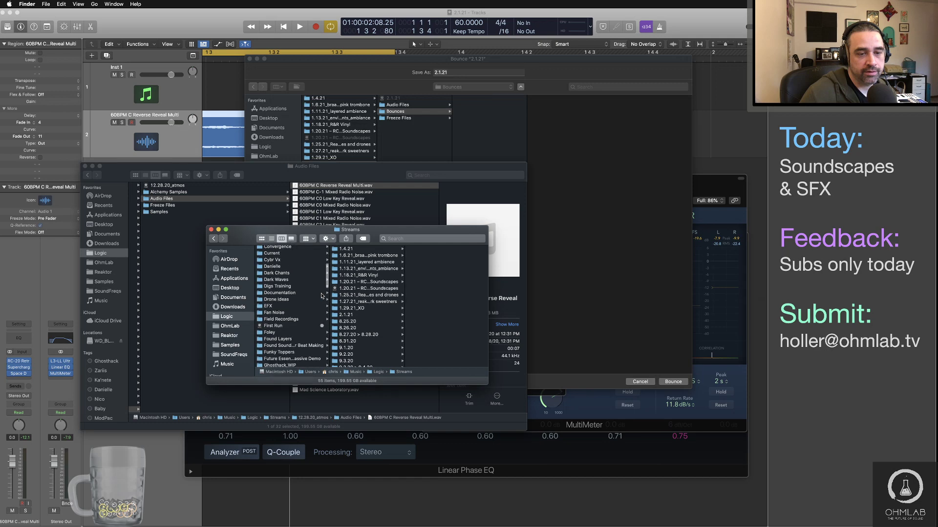
scroll(322, 295, "down", 5)
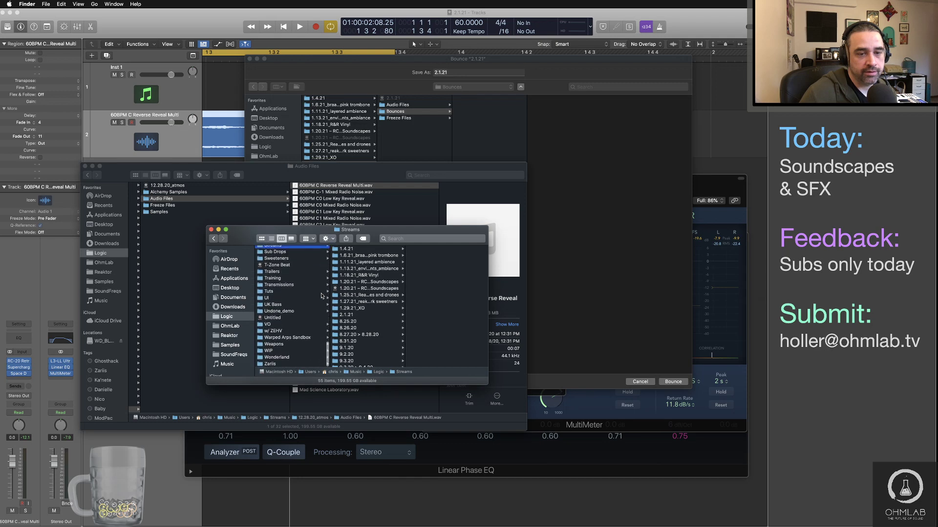
left_click(211, 230)
key("super+Tab")
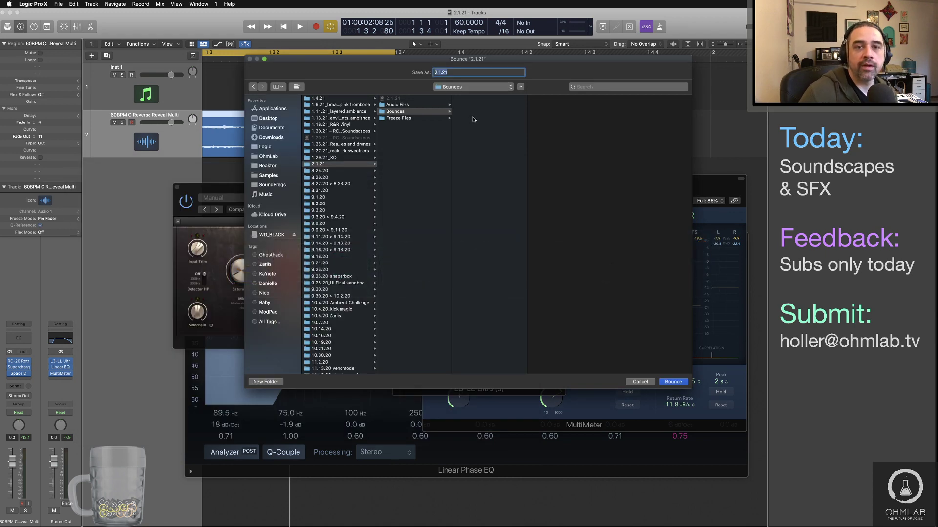
Name the bounce "2.1.21_GH bounce party" and bounce it into the project's Bounces folder.
key("Right")
type("_")
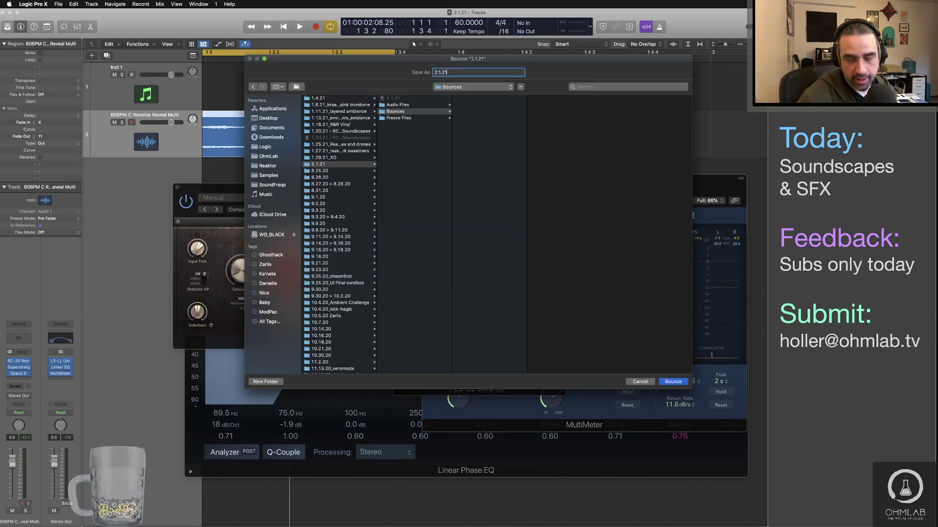
type("GH")
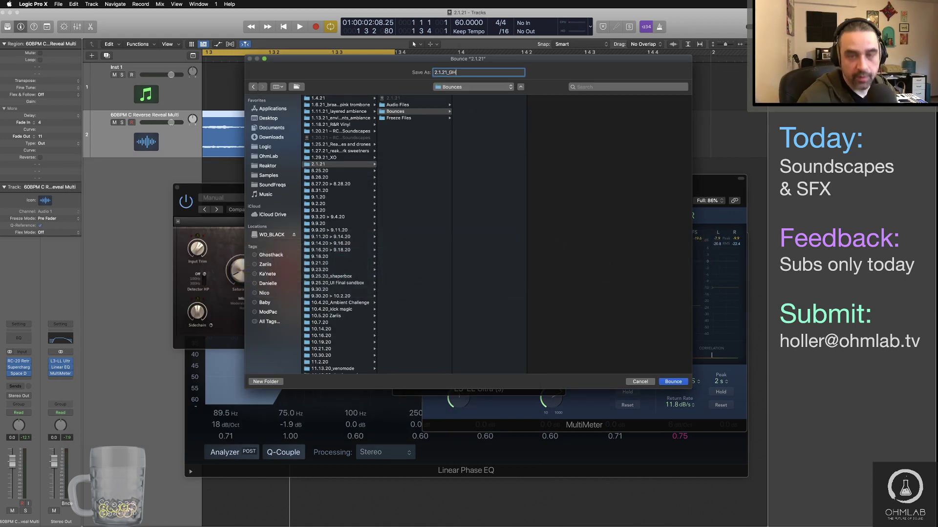
type(" bounce party")
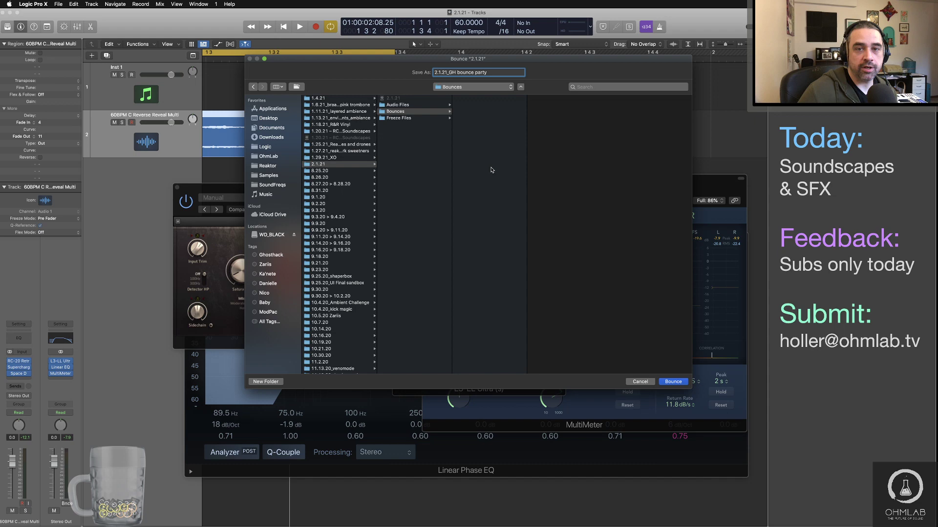
key("Tab")
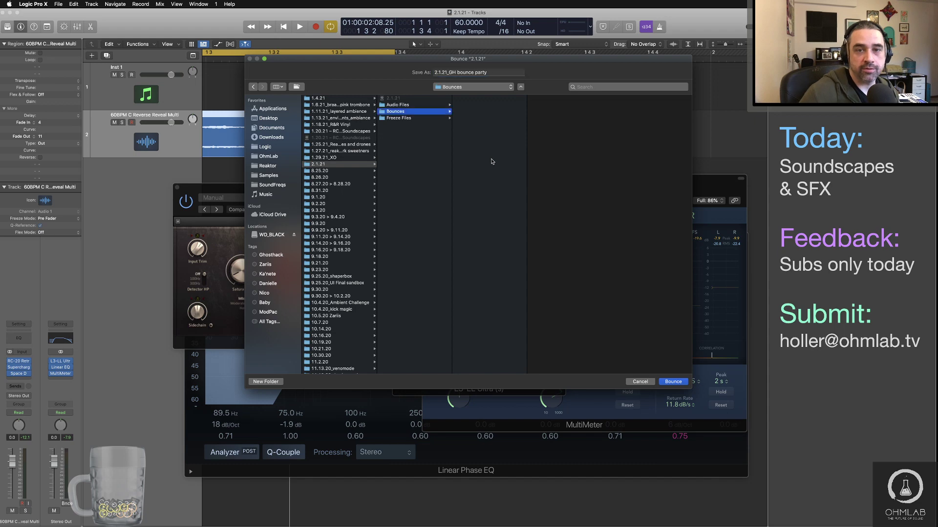
left_click(677, 384)
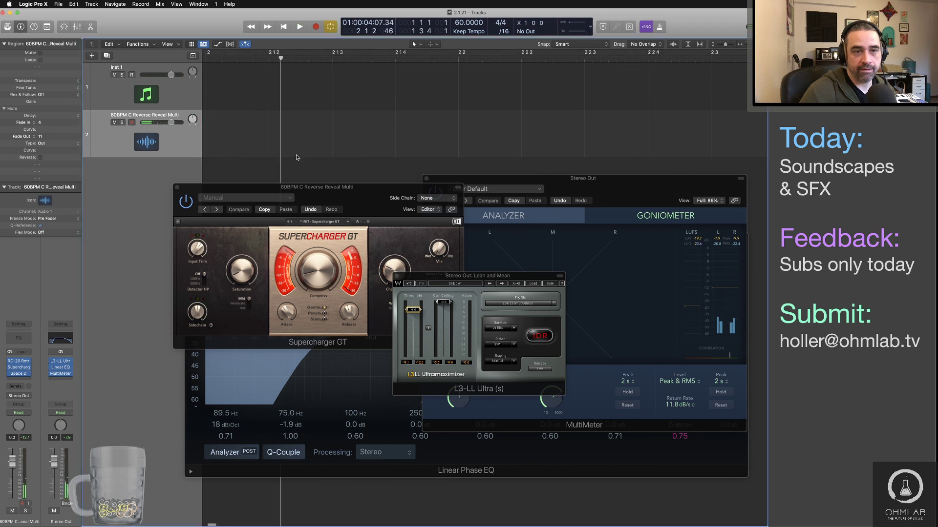
Switch to Finder and locate the bounced file in a new window under Logic, Streams, 2.1.21, Bounces.
key("super+Tab")
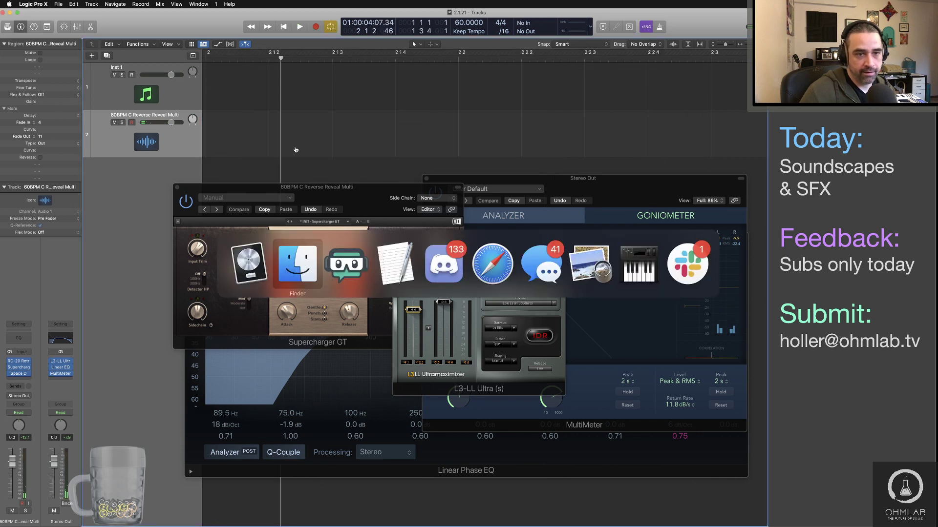
left_click(284, 269)
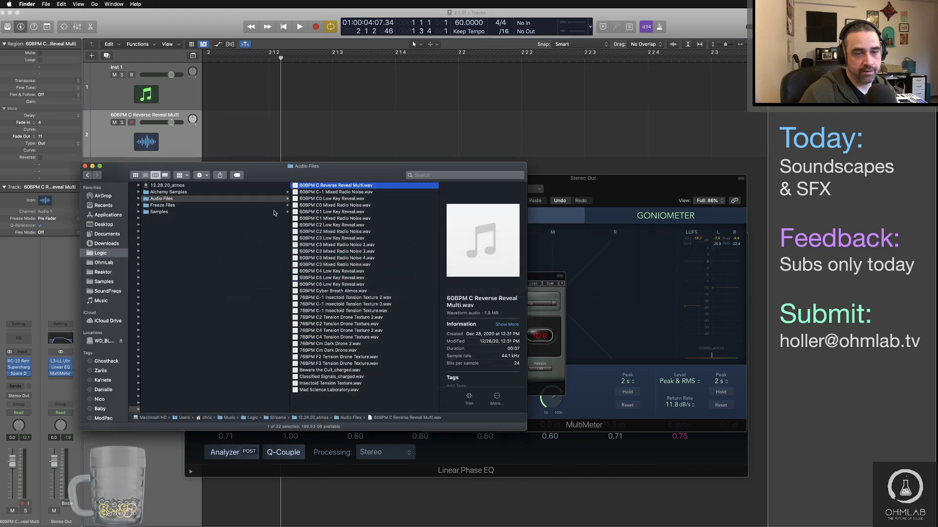
key("super+n")
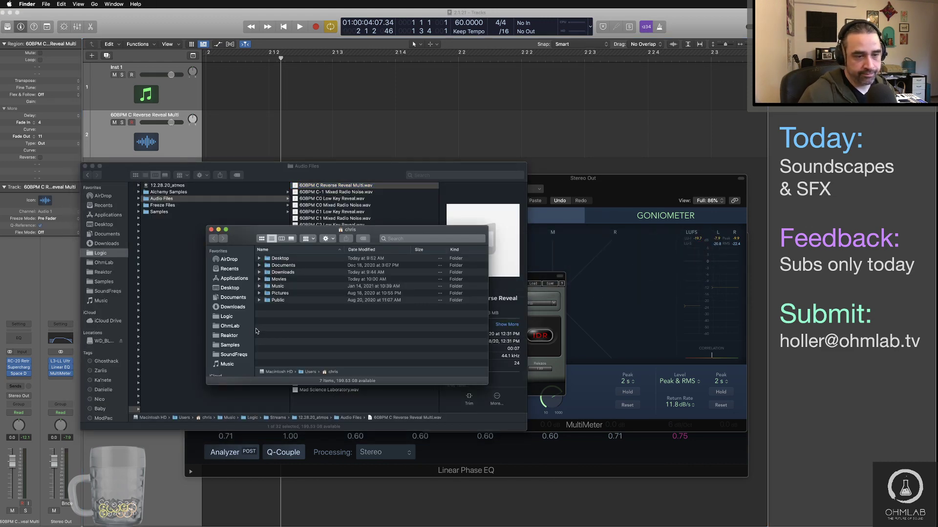
left_click(229, 345)
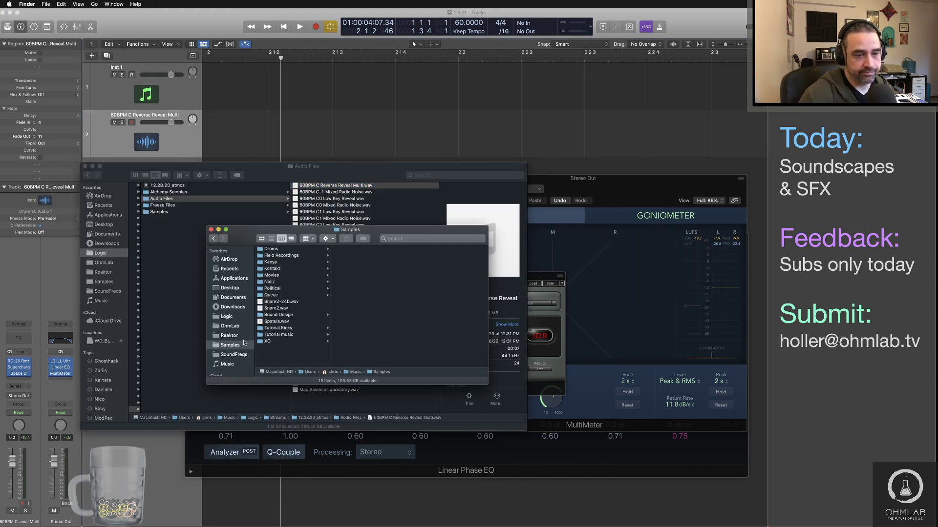
left_click(229, 317)
scroll(282, 323, "down", 15)
scroll(281, 323, "up", 5)
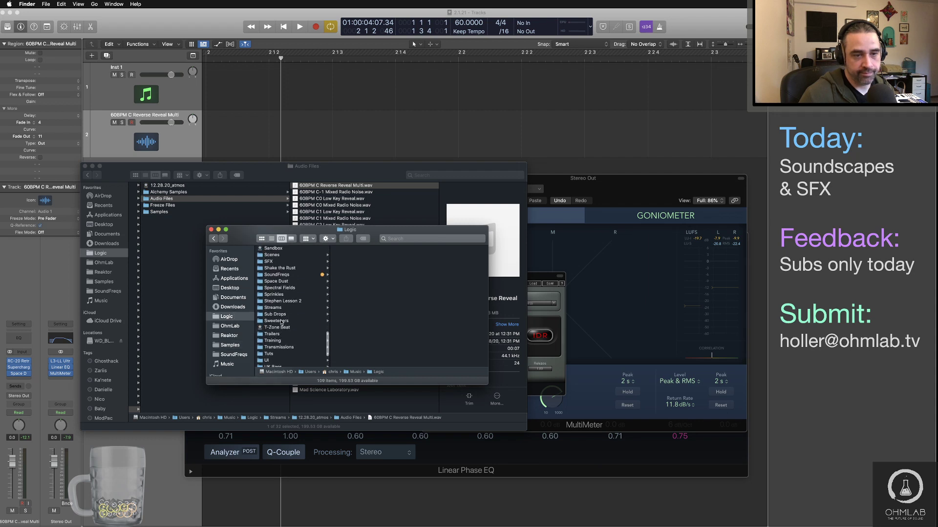
left_click(279, 309)
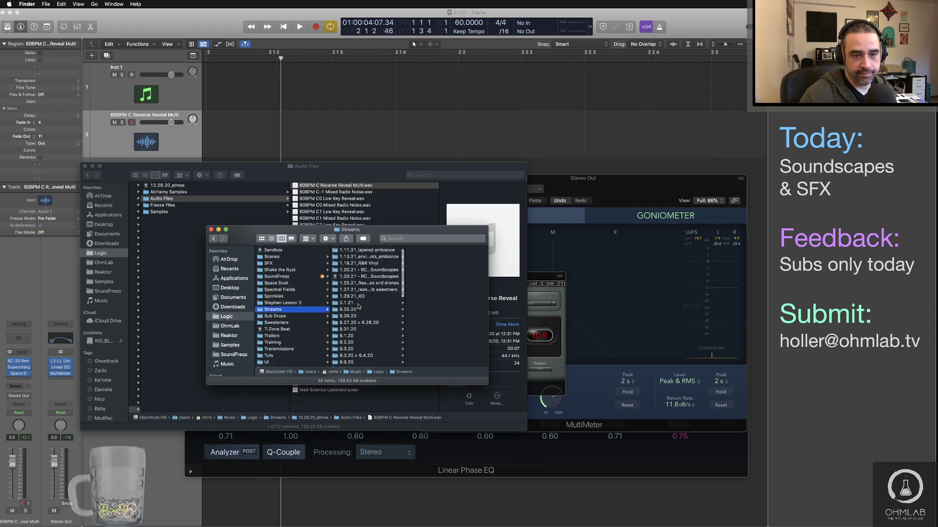
left_click(358, 303)
left_click(424, 264)
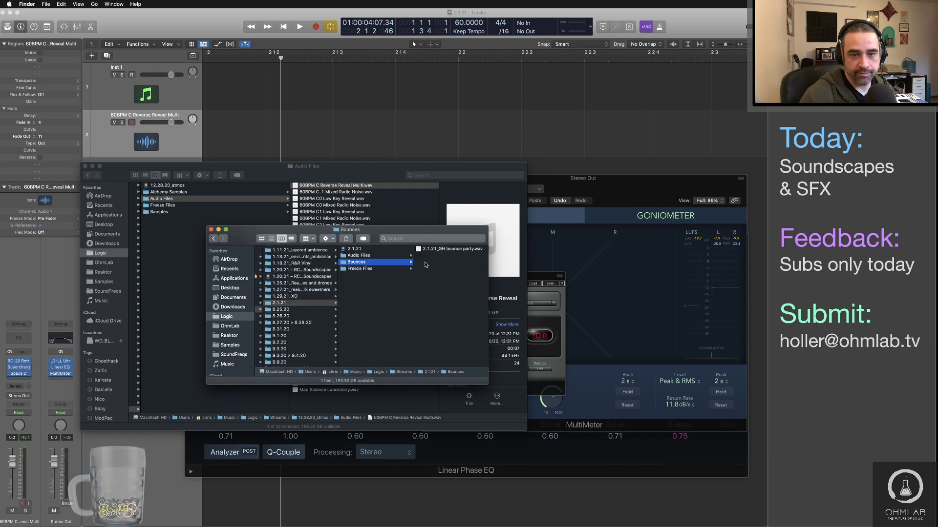
left_click(439, 251)
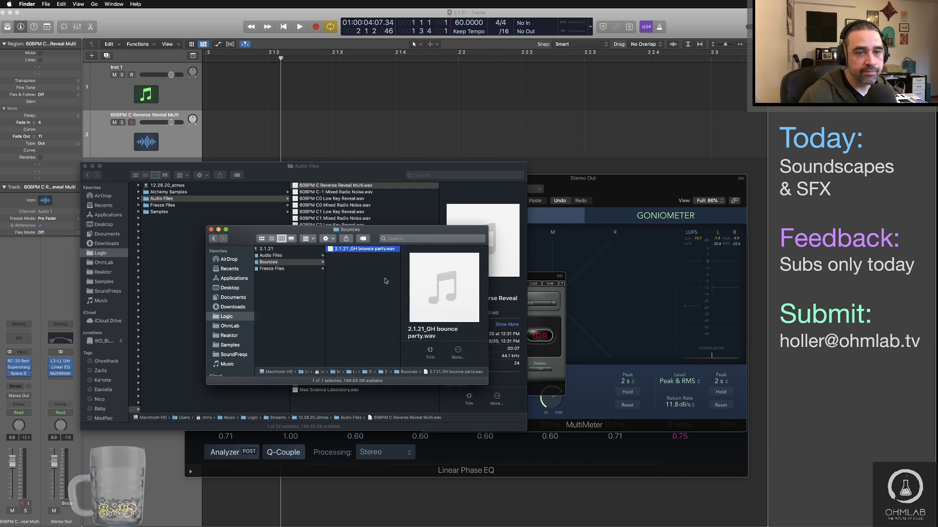
scroll(384, 281, "left", 6)
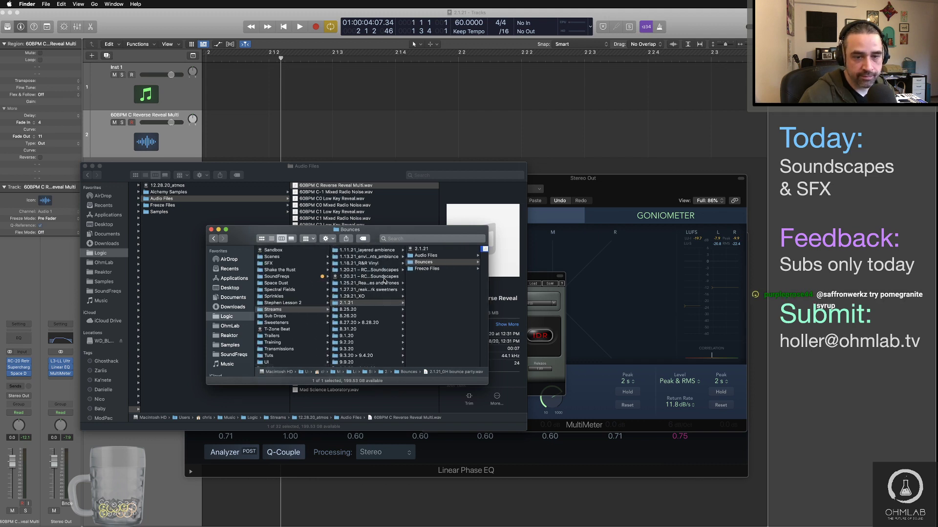
Rename the 2.1.21 folder in Streams as "2.1.21_GH bounce party".
left_click(360, 304)
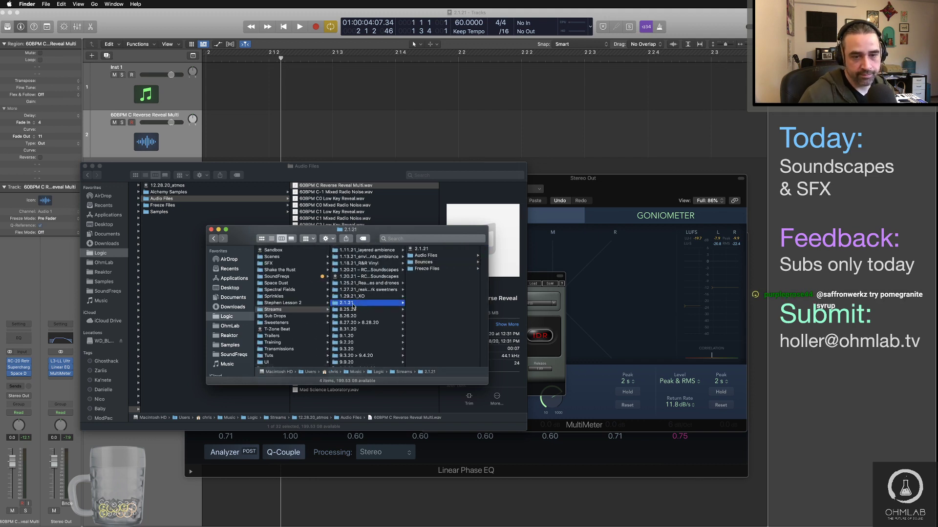
left_click(352, 304)
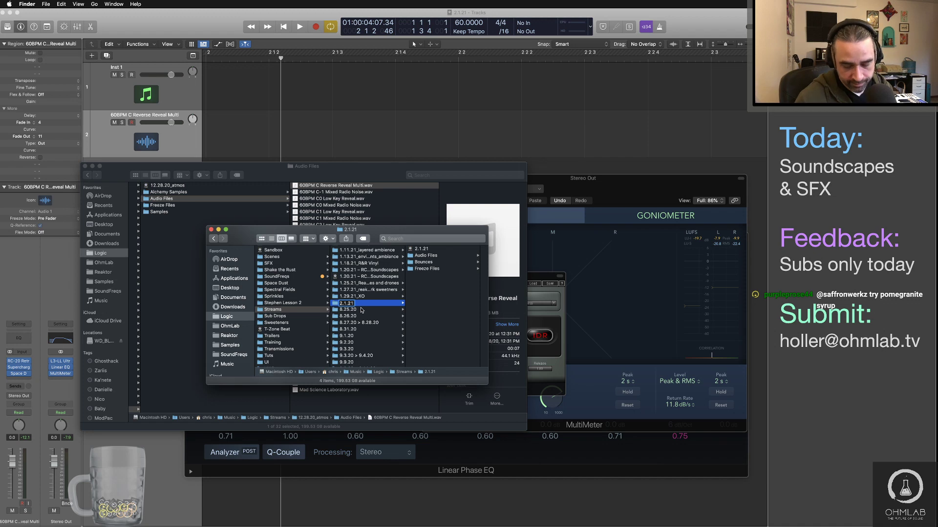
type("_")
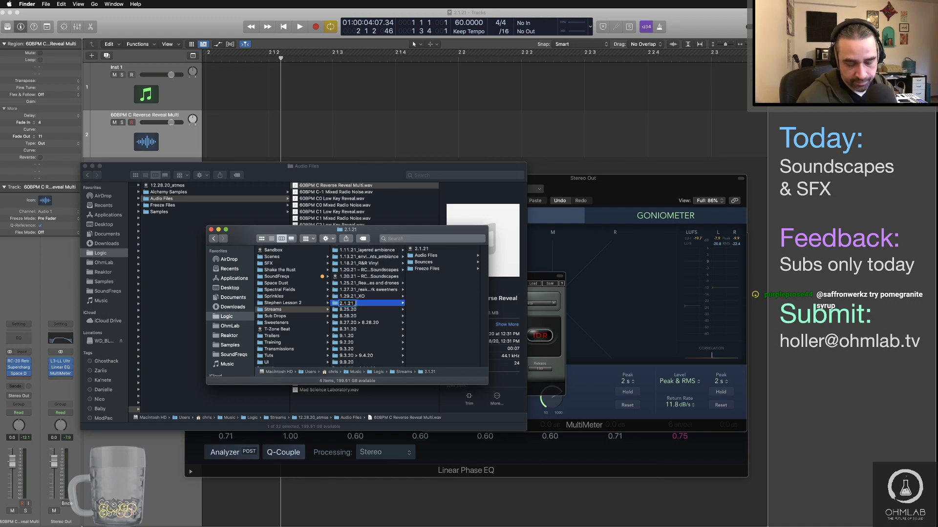
type("GH bounce party")
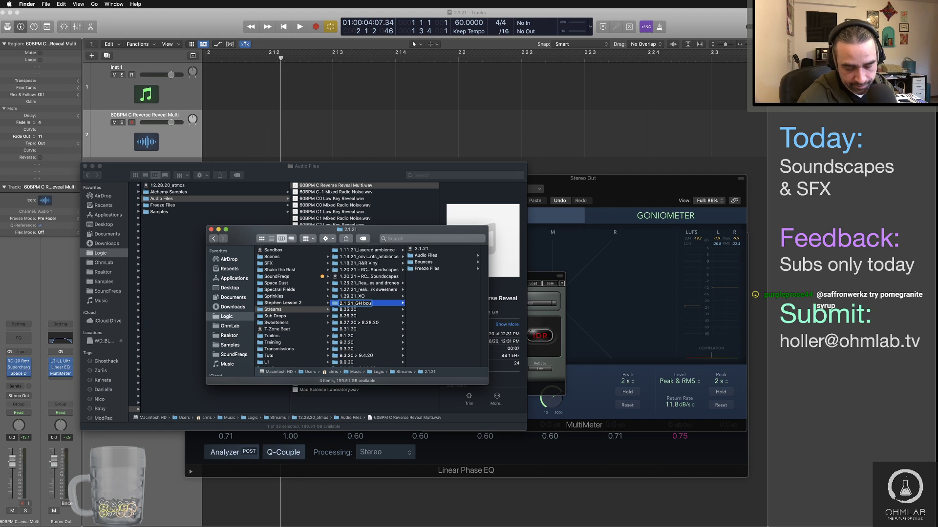
left_click(403, 309)
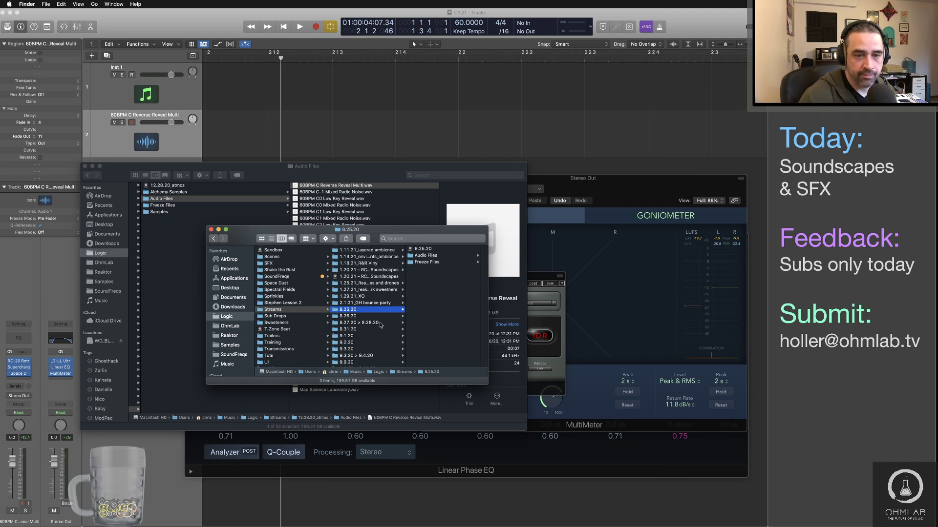
Rename the bounced wav in the 2.1.21_GH bounce party project's Bounces folder as "60BPM C Reverse Reveal Multi".
scroll(380, 325, "up", 2)
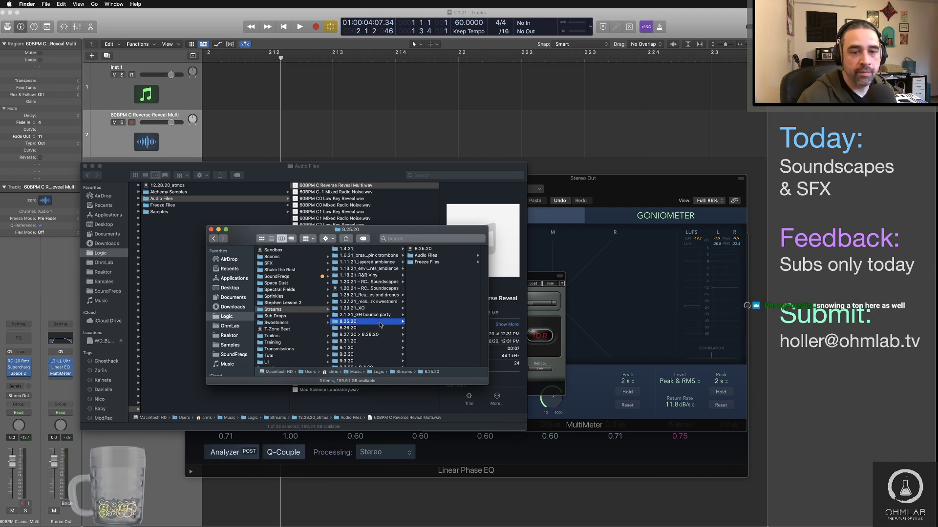
left_click(381, 315)
left_click(439, 263)
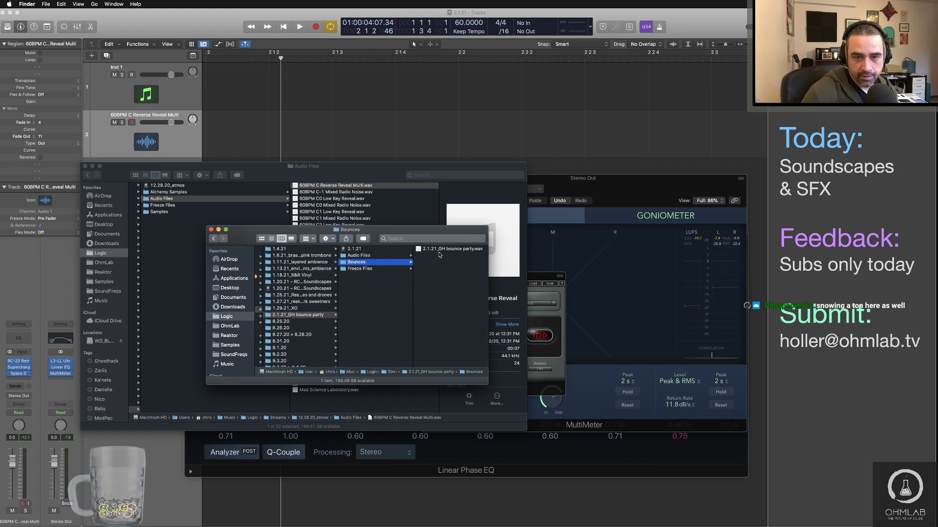
left_click(439, 249)
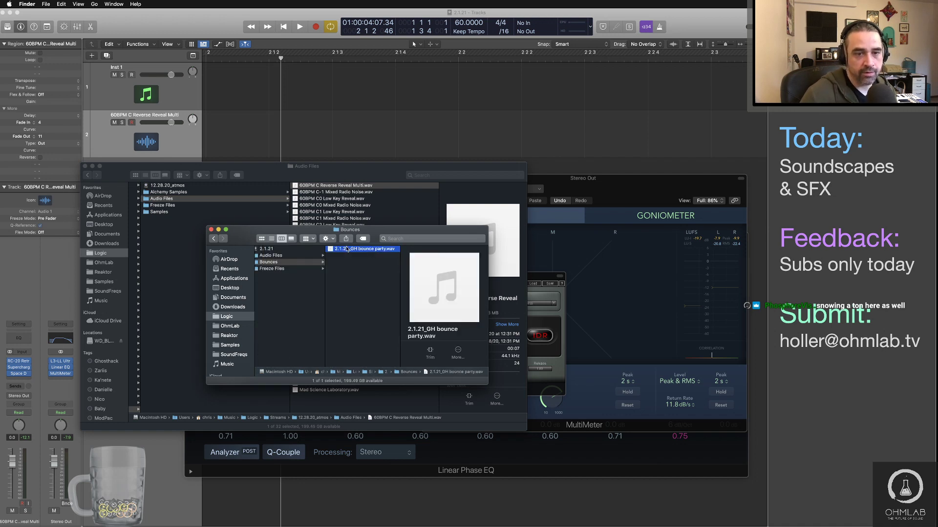
left_click(347, 249)
type("60BPM C Reverse Reveal Multi")
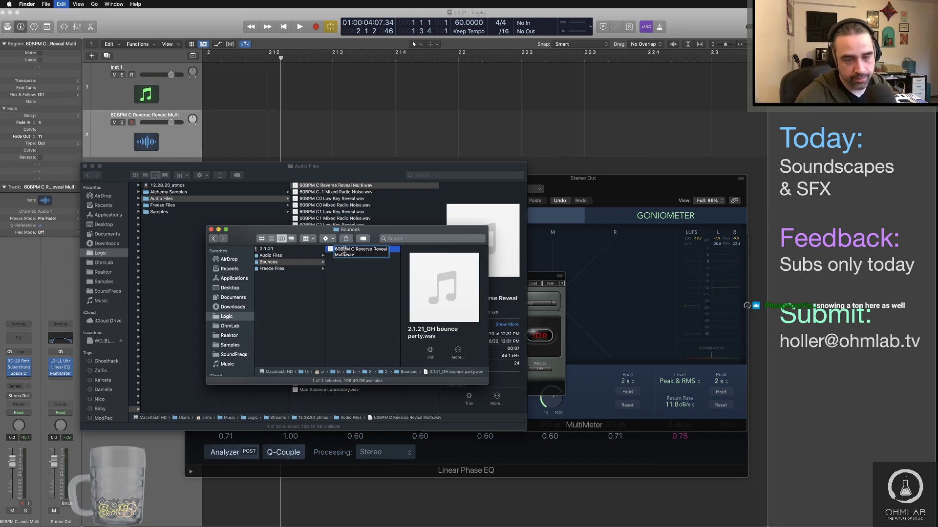
left_click(376, 289)
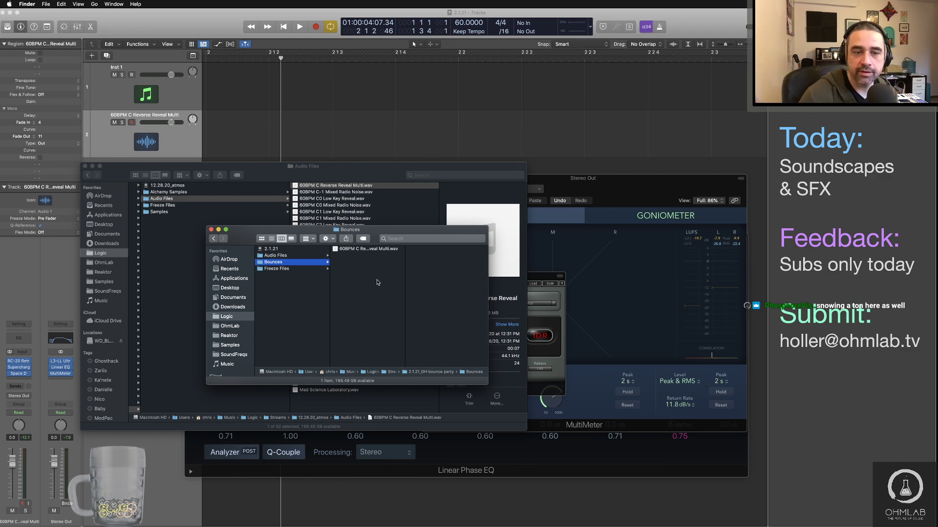
Open the desktop's GH Cinematic Atmos &textures folder and move the renamed bounce from Bounces into its SFX, Random subfolder.
key("F11")
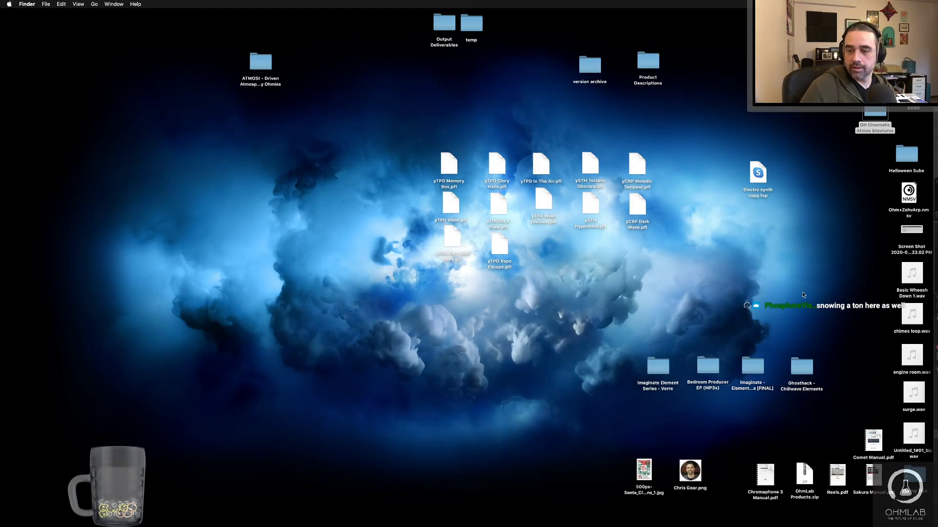
double_click(873, 110)
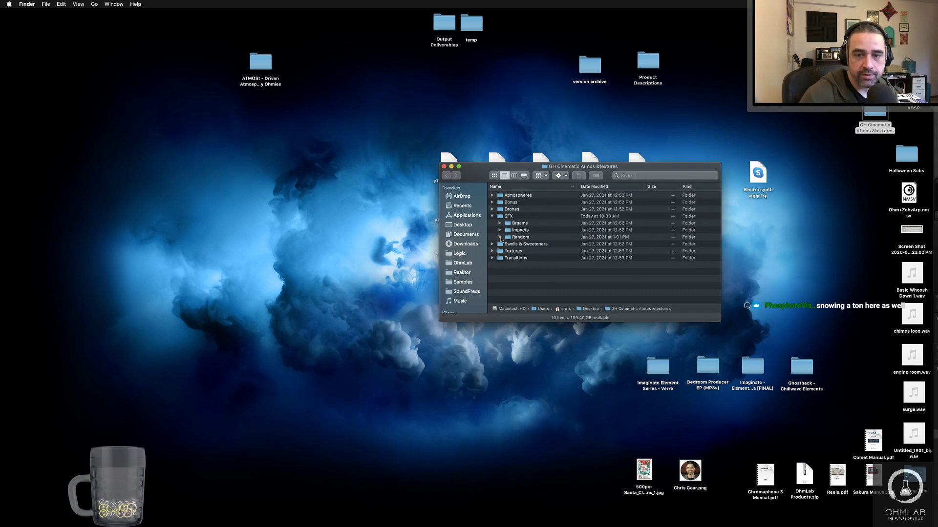
left_click(500, 238)
key("F11")
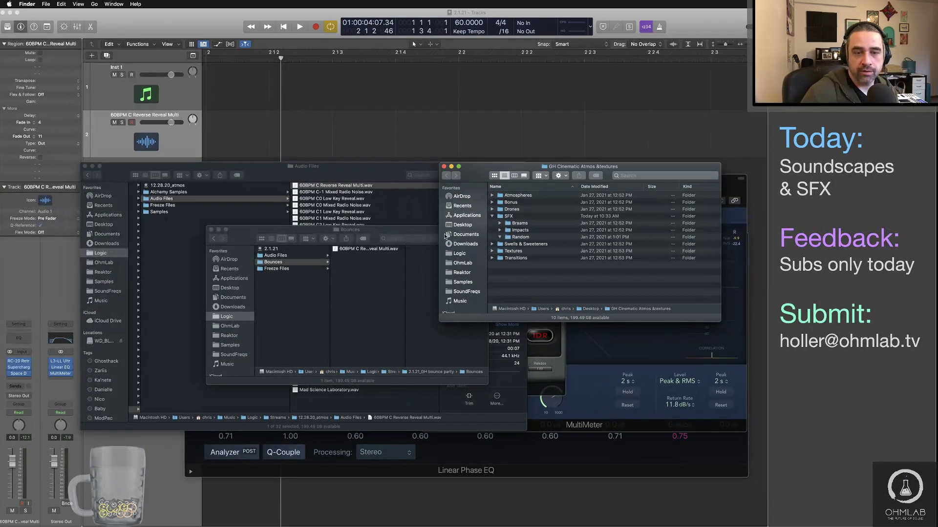
left_click_drag(335, 250, 507, 240)
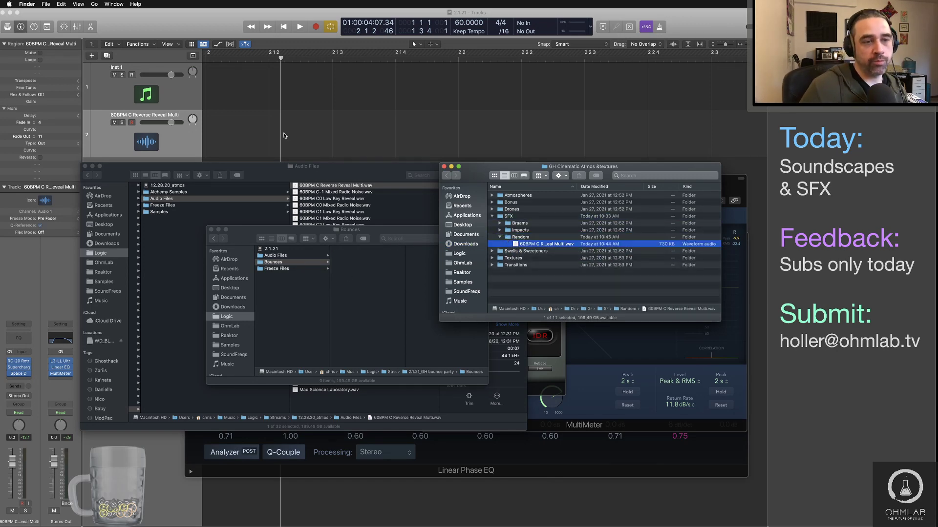
Switch back to Logic Pro, return to the reverse reveal region, and close the Supercharger GT plug-in window.
left_click(176, 146)
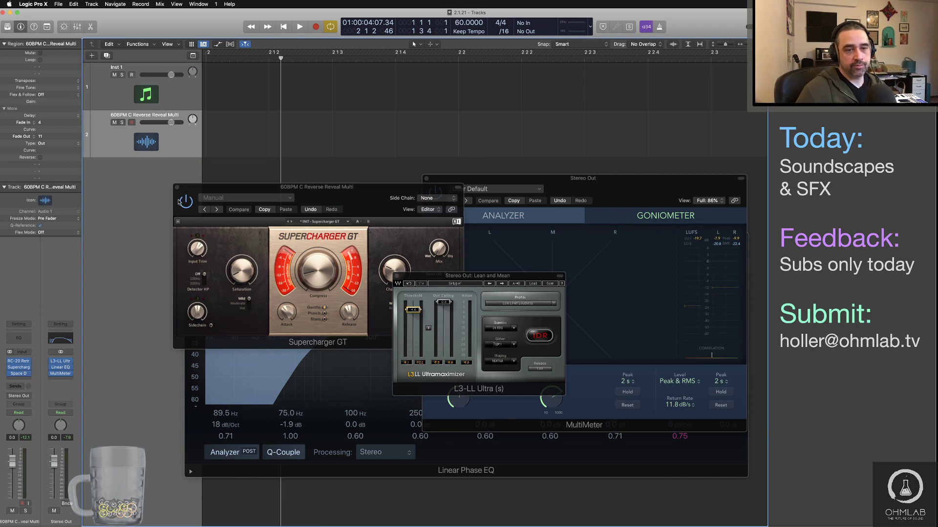
scroll(253, 151, "left", 10)
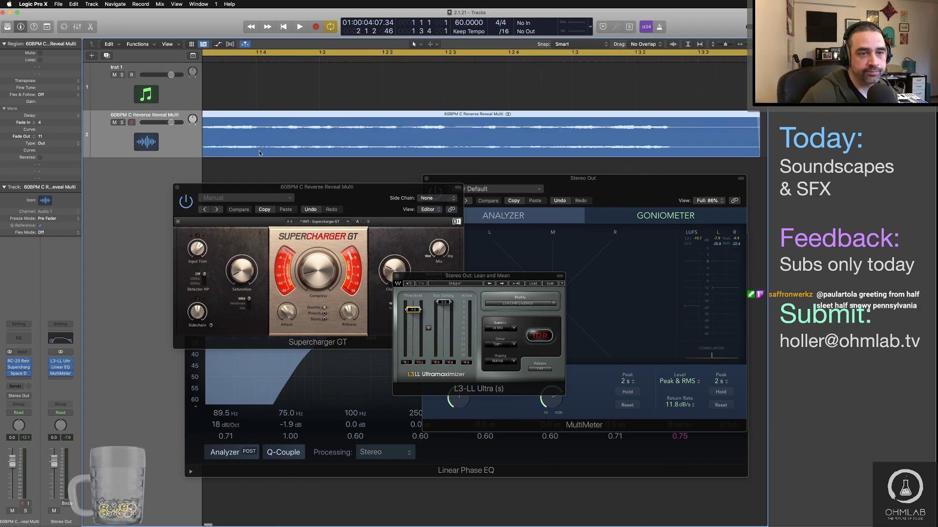
left_click(175, 186)
Switch to Finder and audition 60BPM C0 Low Key Reveal.wav and 60BPM C4 Low Key Reveal.wav in the 12.28.20_atmos Audio Files folder.
key("super+Tab")
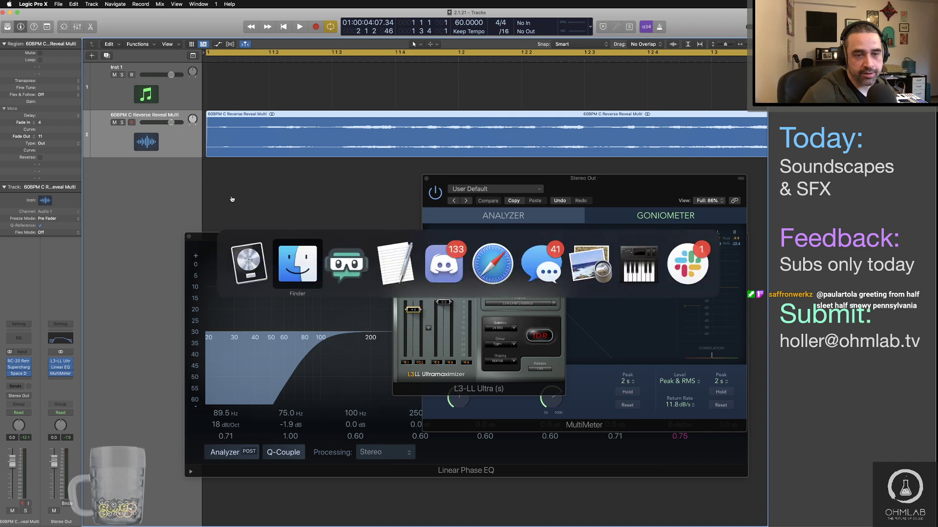
left_click(281, 273)
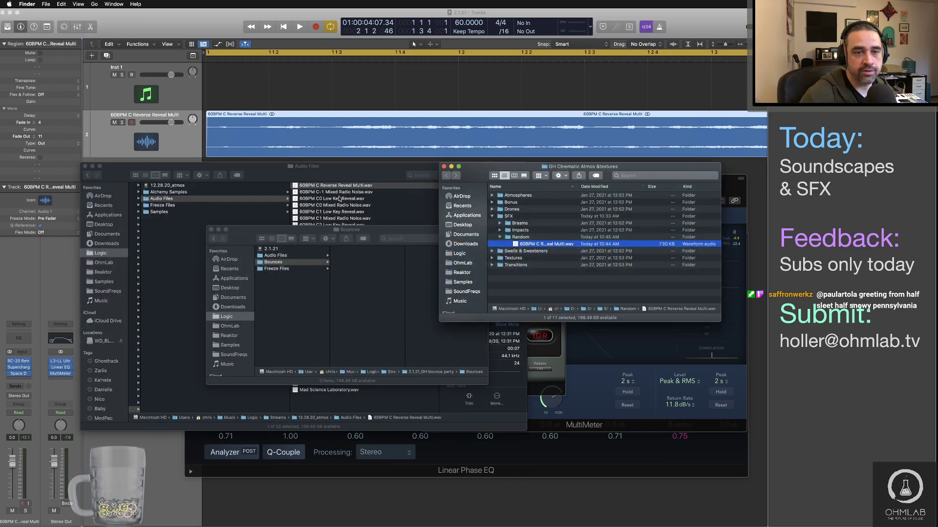
left_click(345, 170)
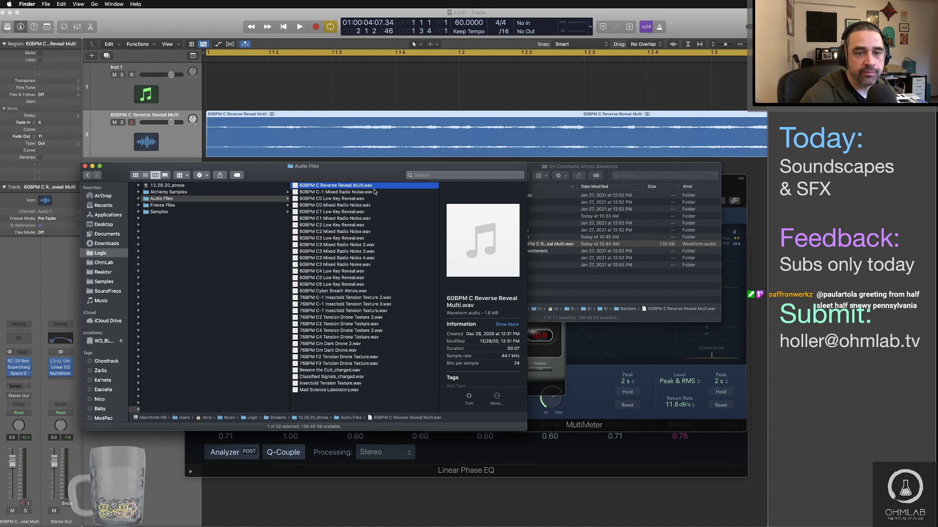
left_click(359, 199)
key("space")
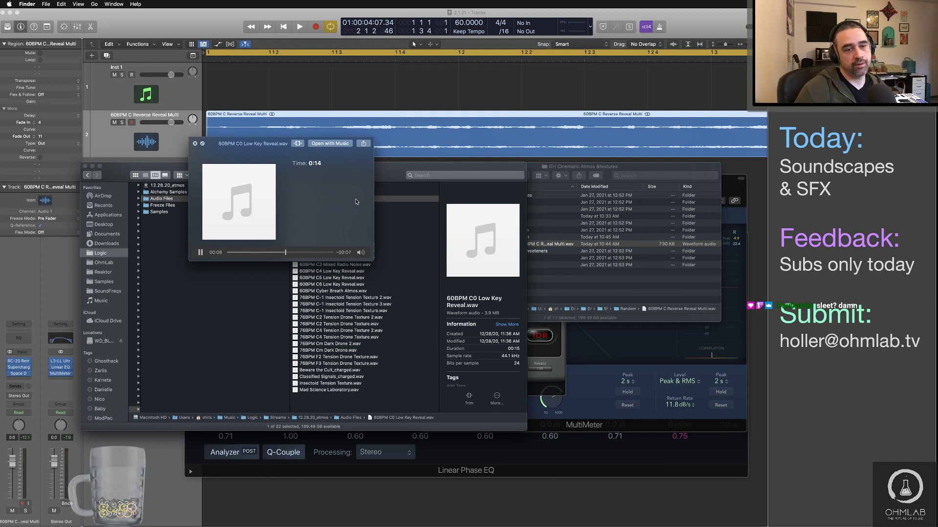
key("space")
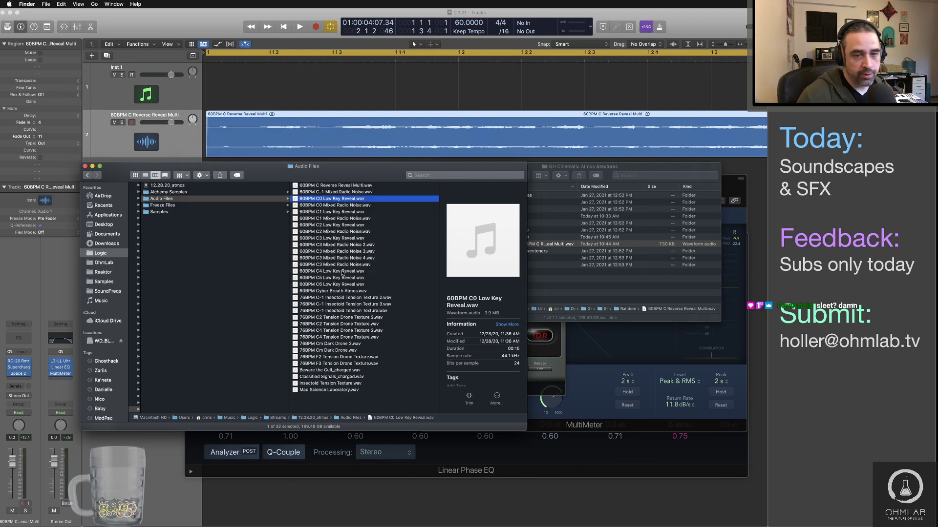
left_click(342, 271)
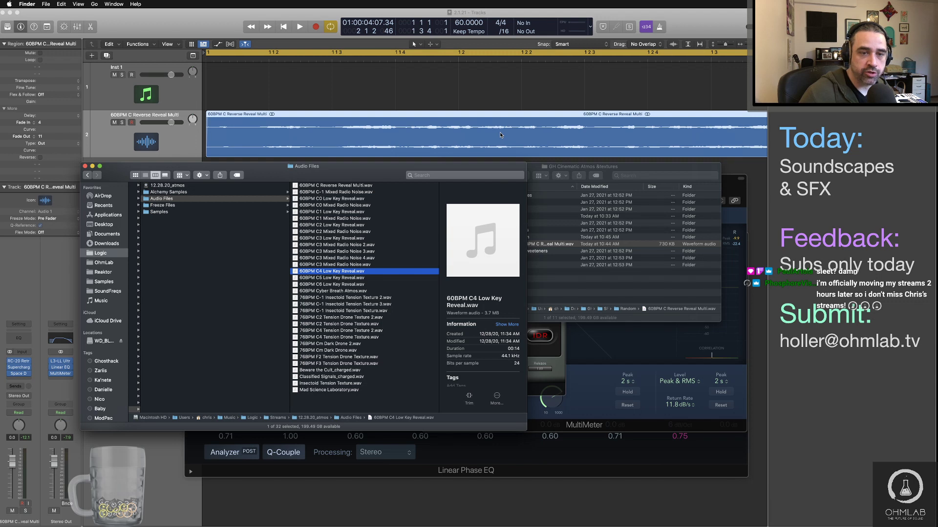
key("space")
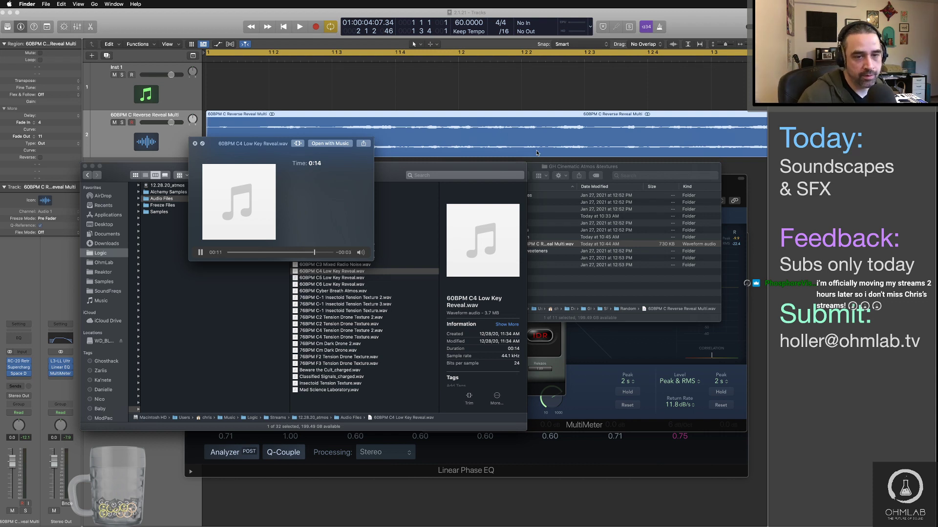
key("space")
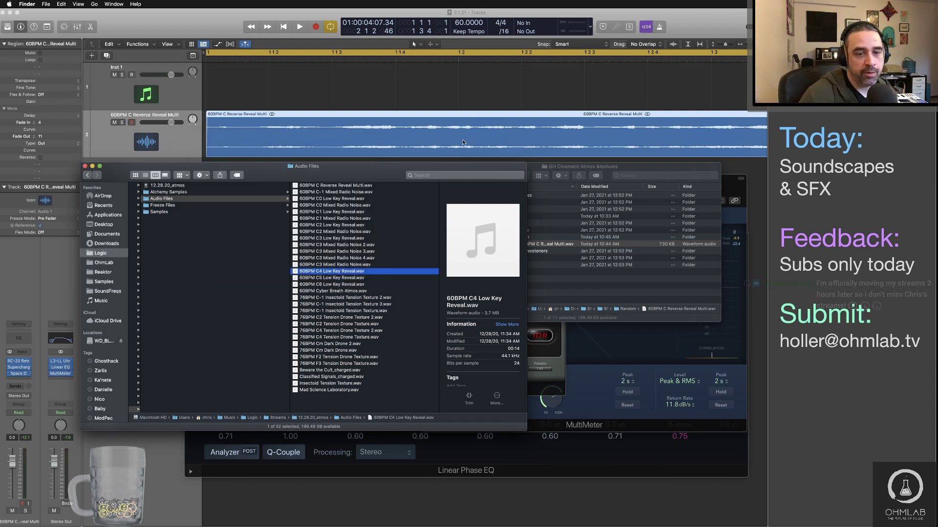
Move the cycle range to bar 2 and import 60BPM C0 Low Key Reveal.wav there on the reverse reveal audio track.
scroll(463, 143, "down", 10)
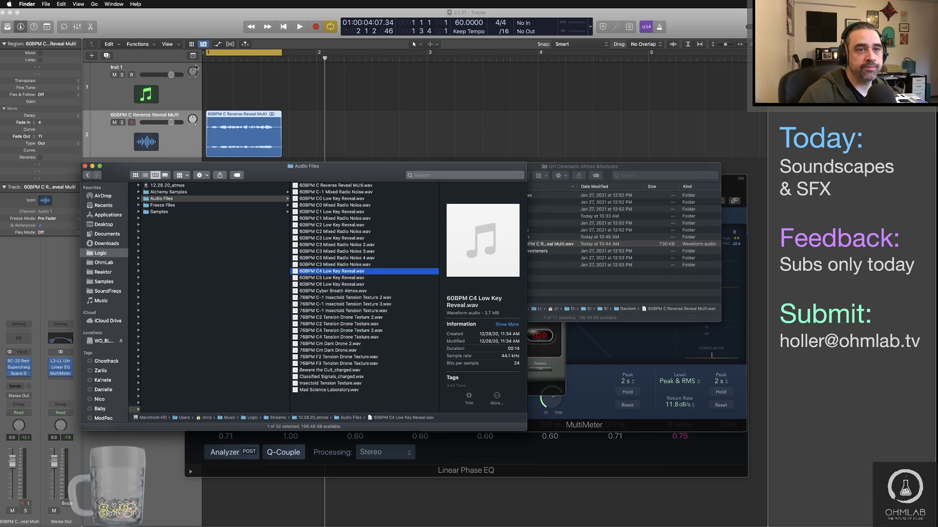
left_click_drag(223, 56, 334, 54)
key("super+Tab")
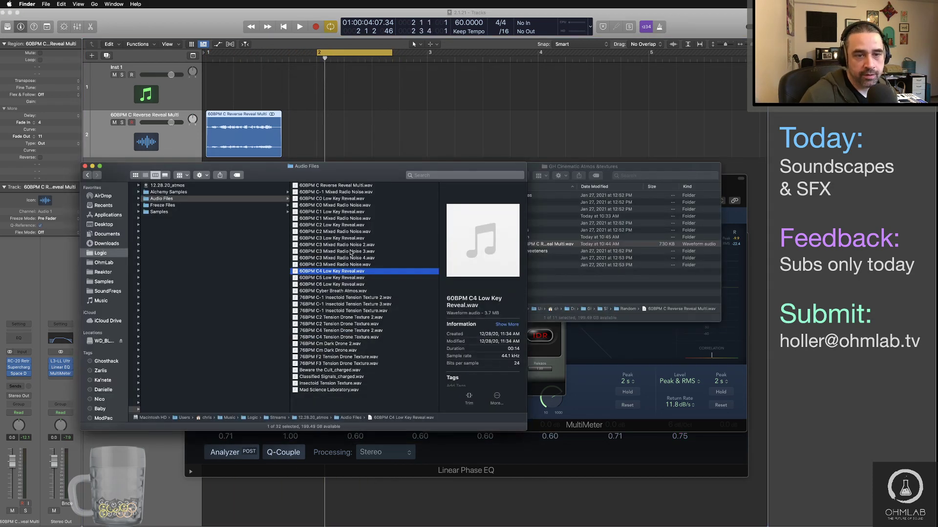
left_click(342, 199)
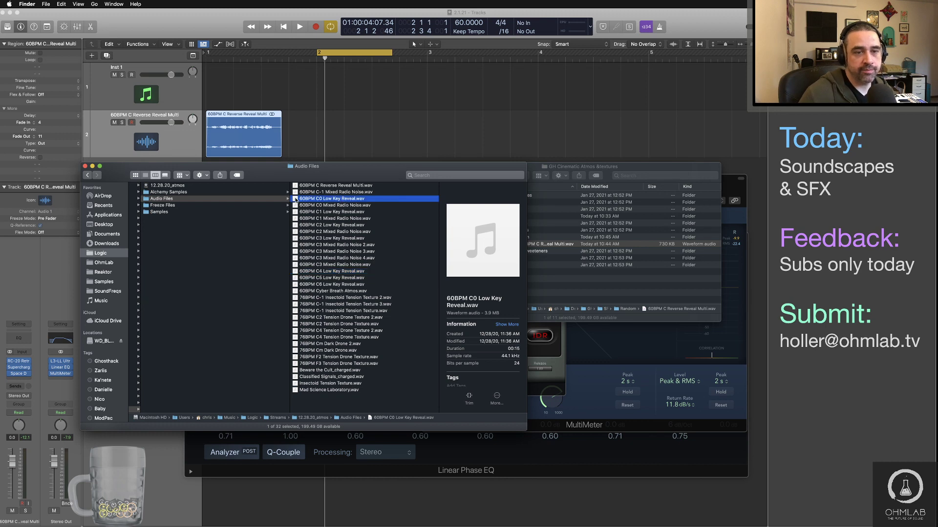
left_click_drag(344, 143, 328, 143)
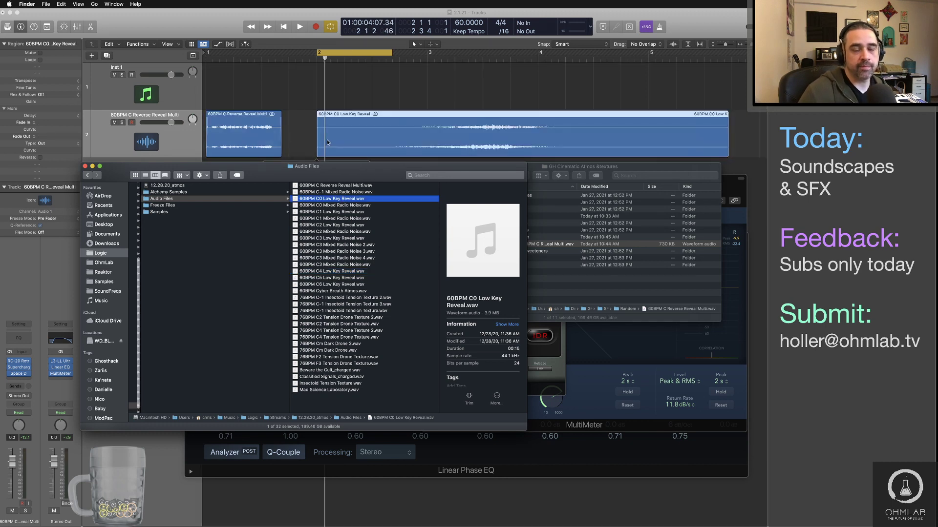
Extend the cycle range across the whole C0 Low Key Reveal region and start playback.
scroll(385, 131, "down", 5)
left_click_drag(307, 52, 491, 61)
key("space")
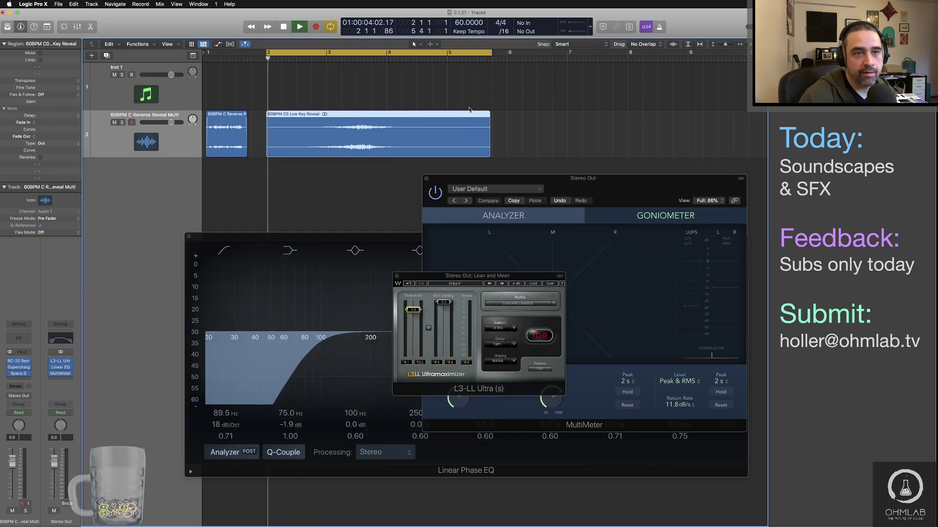
Give the Low Key Reveal region a fade-in of 6 and a fade-out of 14, and play it back.
key("super+Right")
key("super+Right")
key("super+Right")
key("super+Right")
key("super+Right")
key("super+Right")
scroll(323, 151, "left", 5)
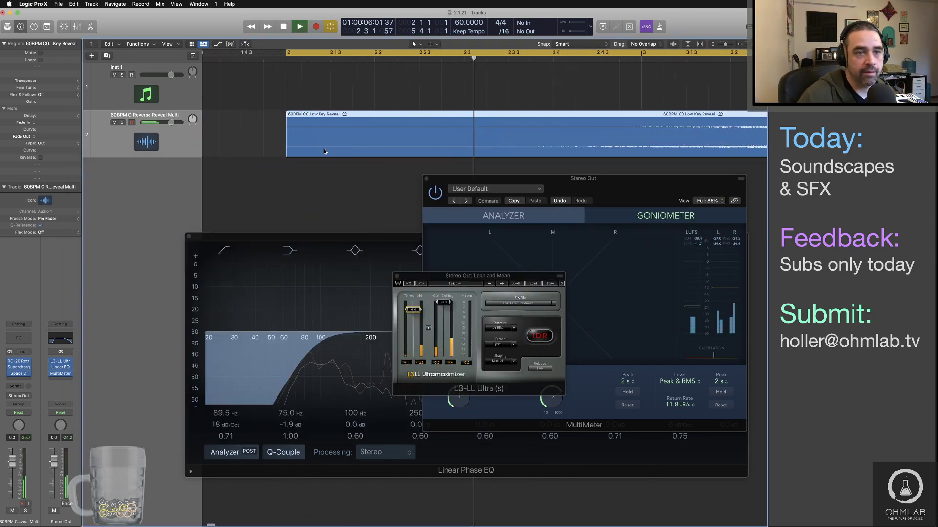
key("space")
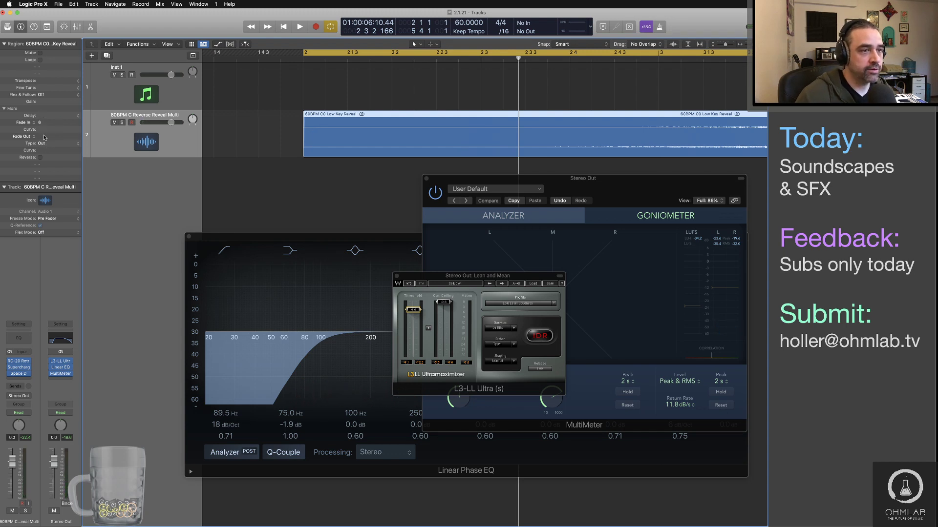
key("space")
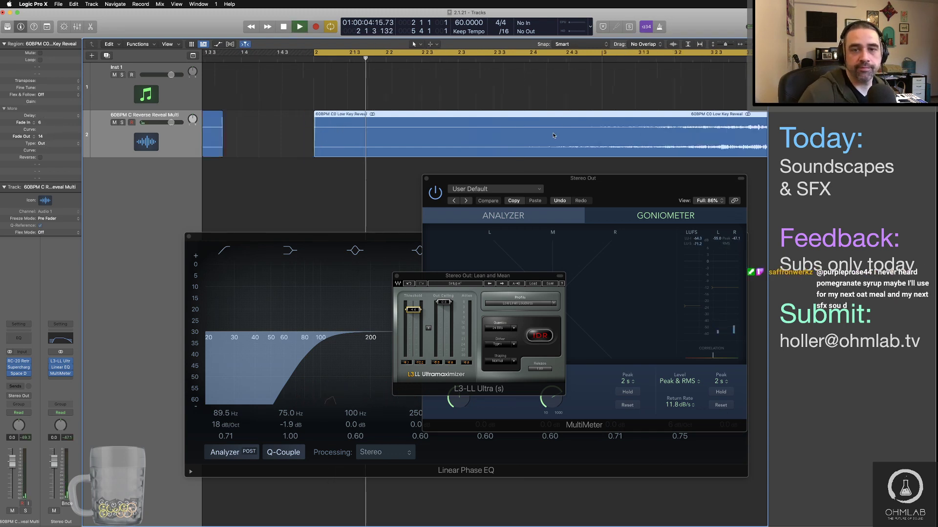
Adjust the distortion focus range and mix in the audio track's RC-20 Retro Color while auditioning the region, and close the plug-in.
key("super+Left")
key("super+Left")
key("super+Left")
key("super+Left")
key("super+Left")
key("super+Left")
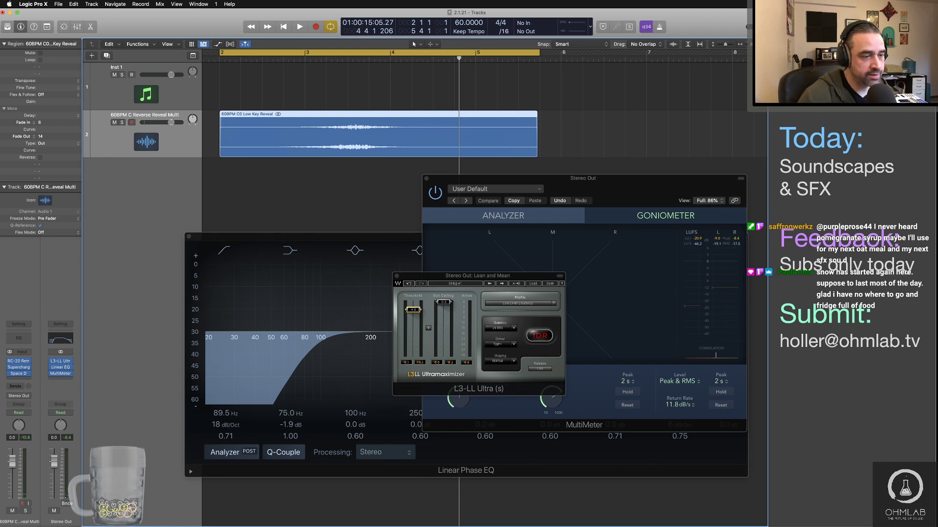
left_click(19, 362)
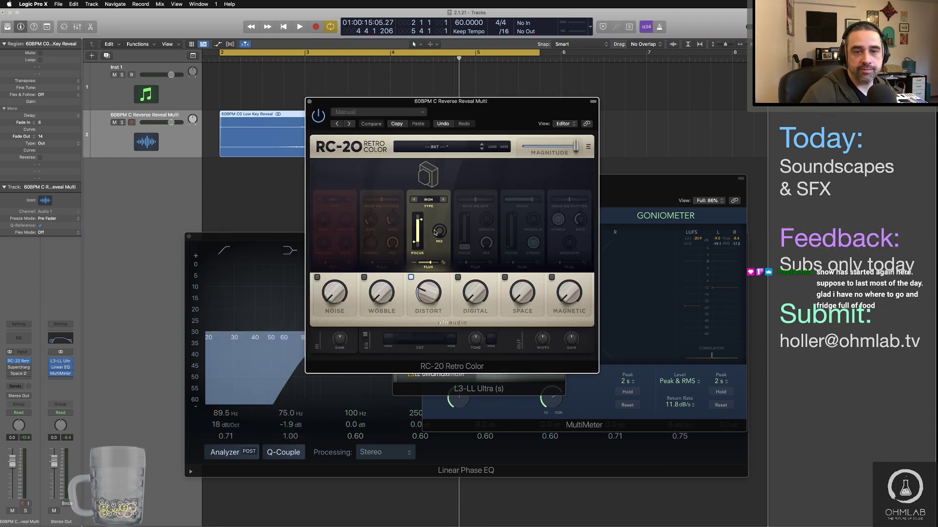
key("space")
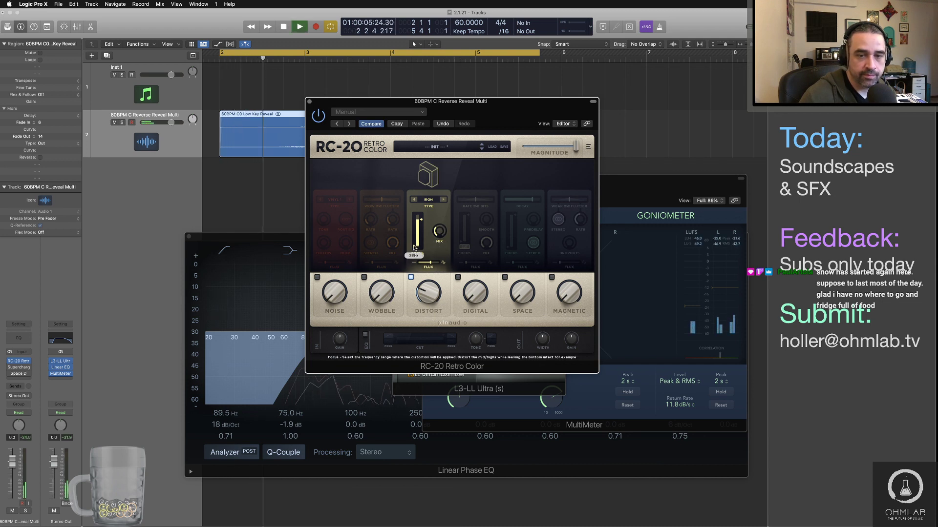
left_click_drag(421, 220, 442, 218)
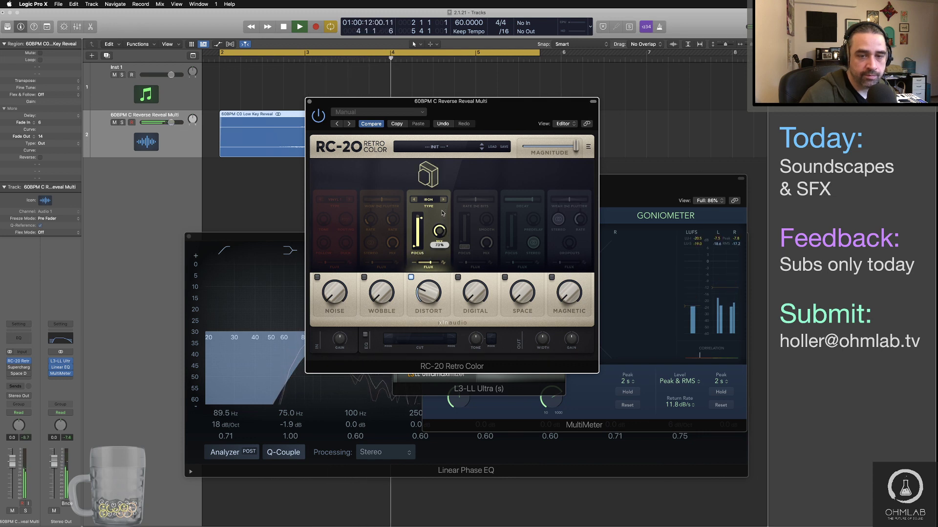
key("space")
left_click(309, 102)
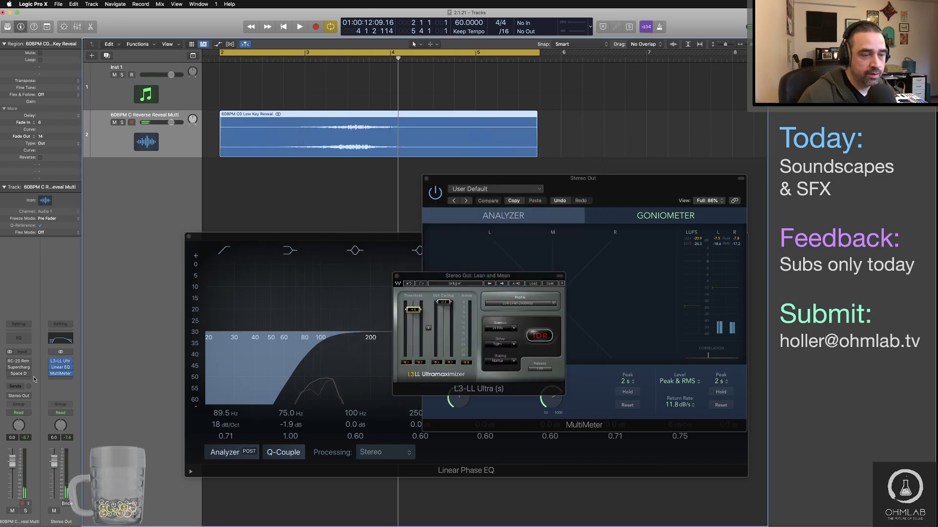
Insert a stereo Bitcrusher after Space Designer on the Reverse Reveal Multi track and close its window.
left_click(21, 380)
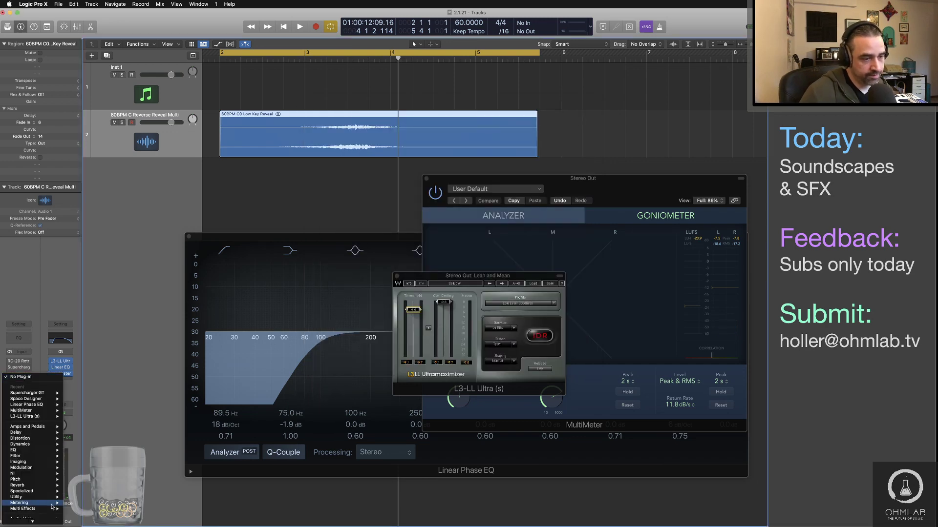
mouse_move(44, 438)
mouse_move(115, 438)
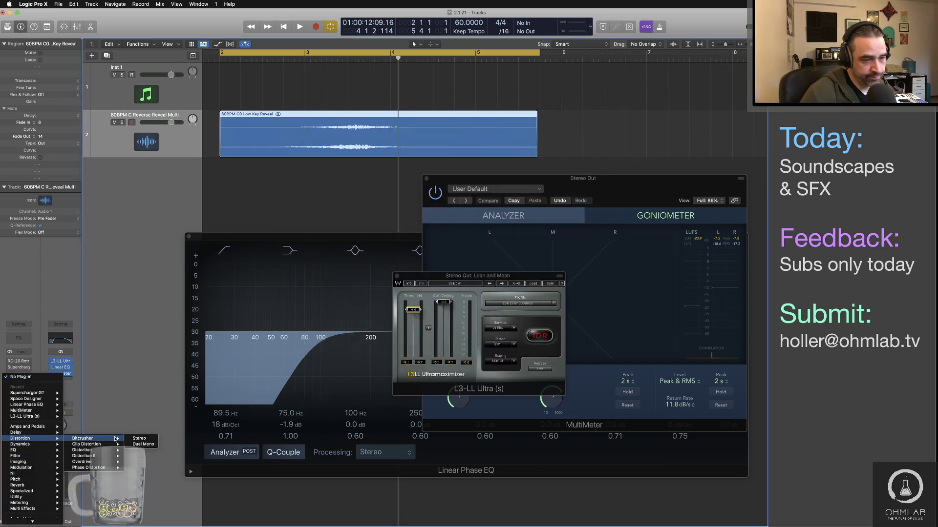
left_click(146, 438)
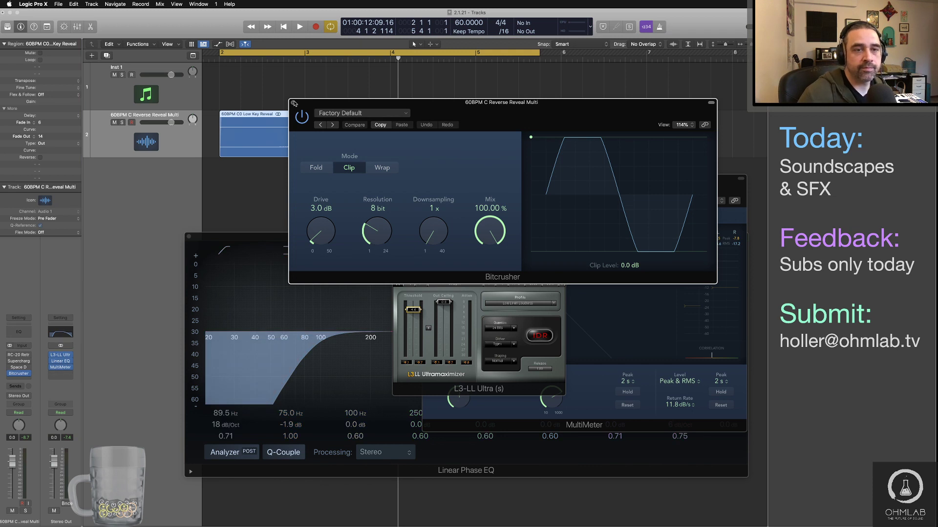
left_click(294, 103)
Replace the Bitcrusher on the audio track with a stereo Distortion plug-in.
left_click(29, 374)
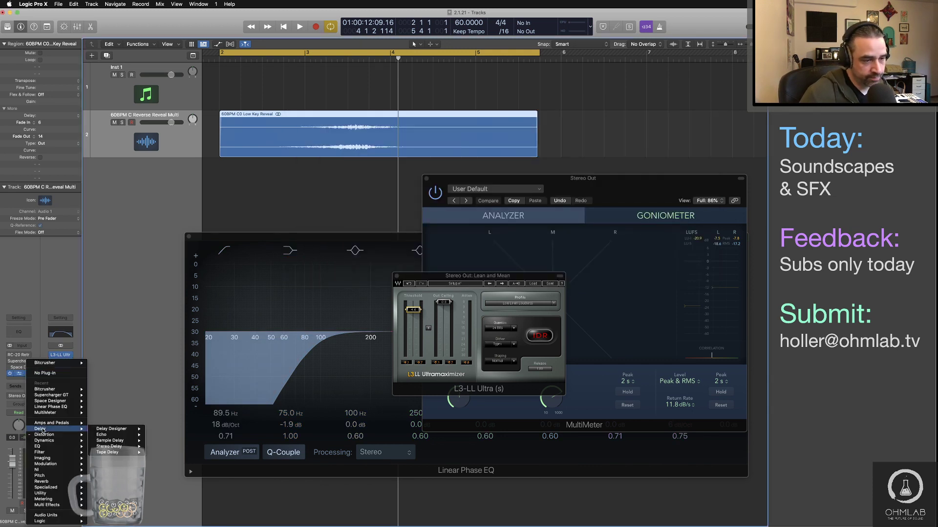
mouse_move(48, 435)
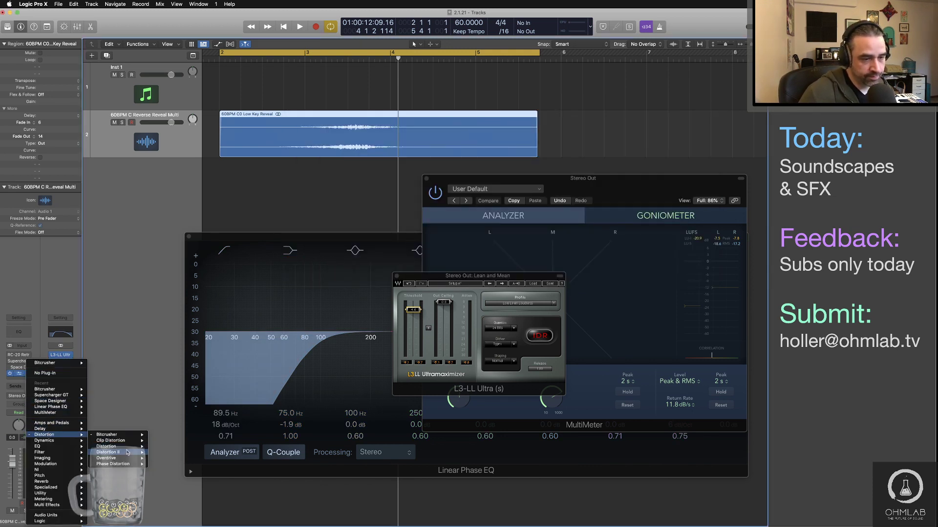
left_click(157, 447)
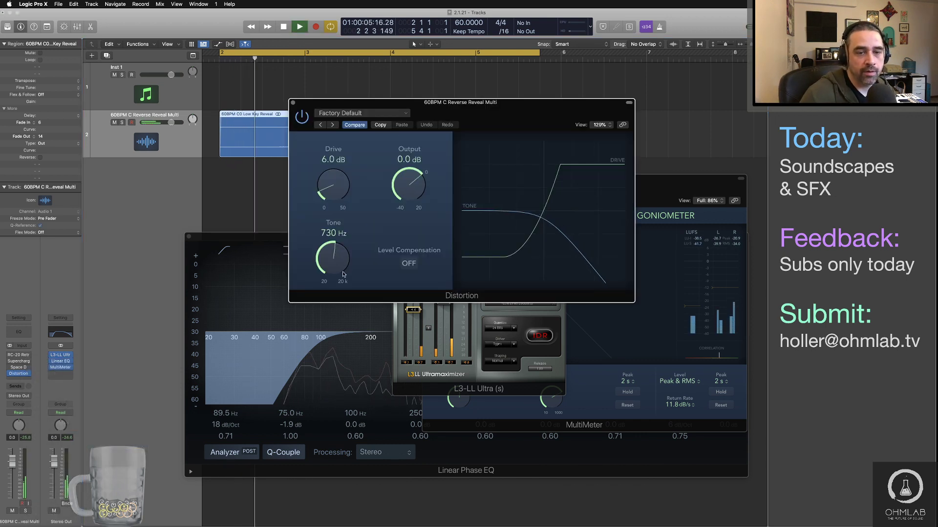
Set the Distortion's drive to 1.5 dB and tone to 1600 Hz while auditioning the region, and close the plug-in.
mouse_move(333, 258)
left_mouse_down()
mouse_move(351, 303)
mouse_move(344, 235)
mouse_move(345, 266)
mouse_move(345, 254)
left_mouse_up()
left_click_drag(343, 182, 343, 189)
key("space")
key("space")
mouse_move(332, 267)
left_mouse_down()
mouse_move(332, 305)
mouse_move(330, 275)
left_mouse_up()
key("space")
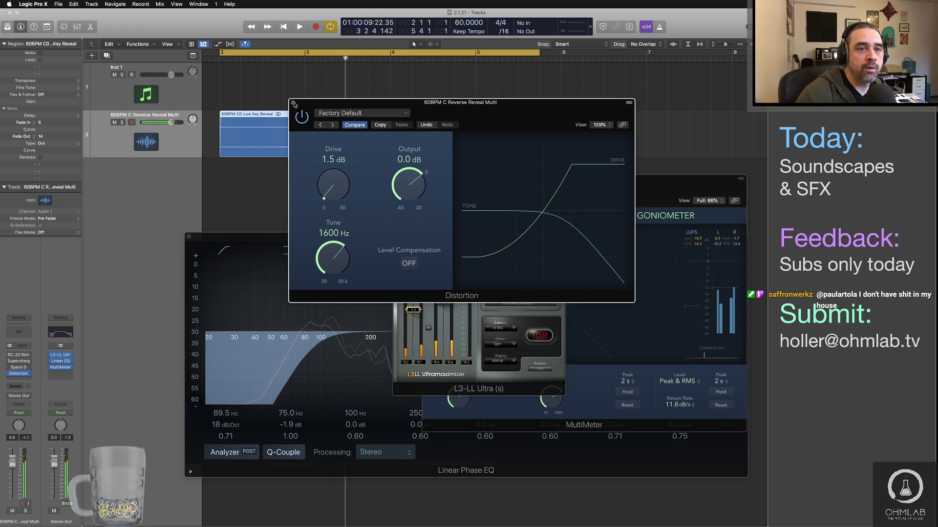
left_click(19, 374)
Replace the Distortion plug-in with a stereo Phase Distortion, play the region and move the plug-in window clear of it.
left_click(29, 374)
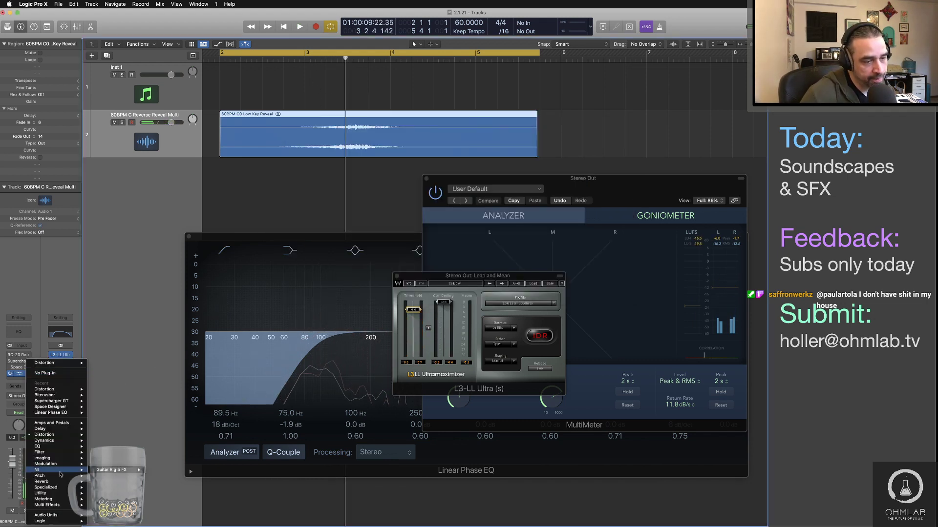
mouse_move(46, 435)
mouse_move(118, 465)
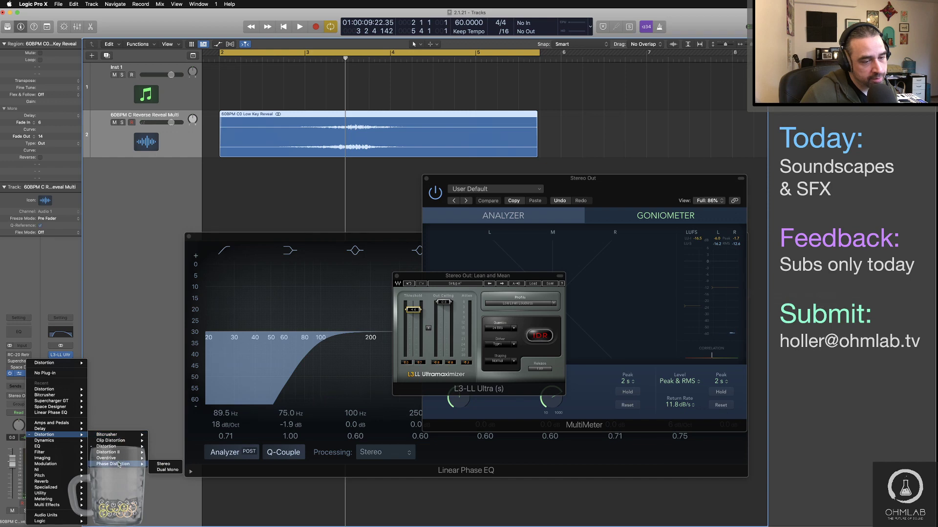
left_click(158, 465)
key("space")
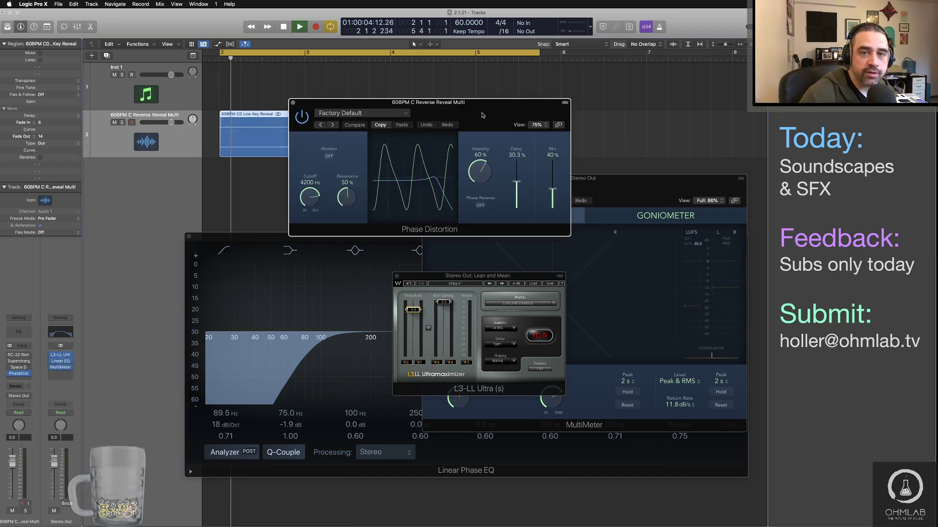
left_click_drag(483, 116, 423, 177)
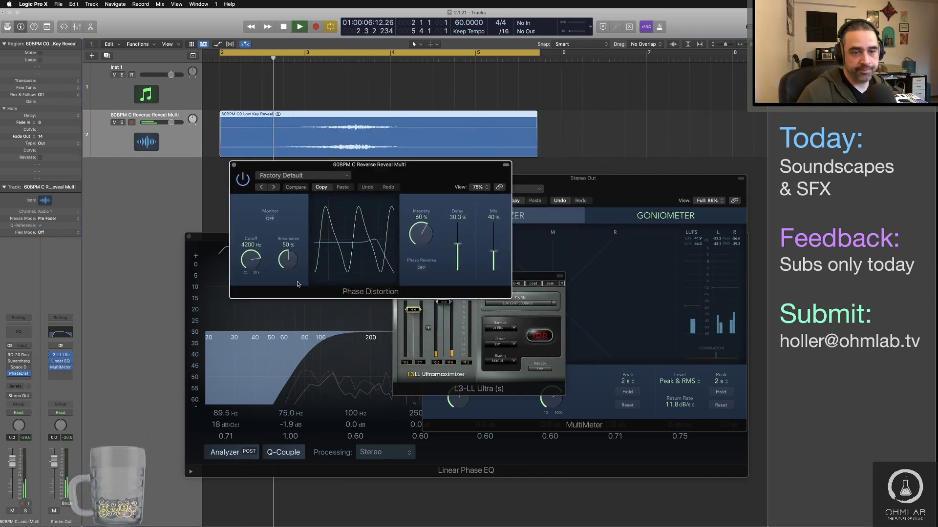
Set the Phase Distortion to 5600 Hz cutoff, 52% resonance, 67% intensity, 16.0% delay and 11% mix during playback.
left_click_drag(288, 261, 288, 258)
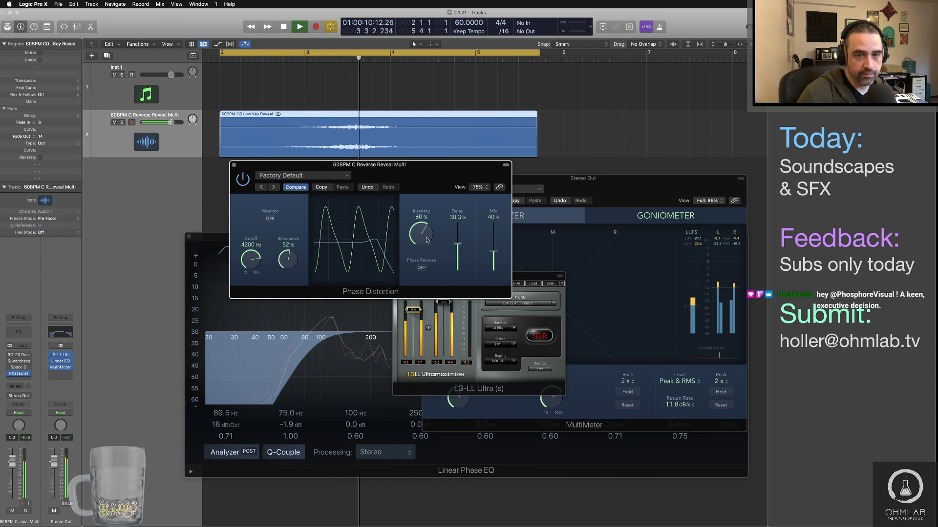
left_click_drag(427, 237, 427, 232)
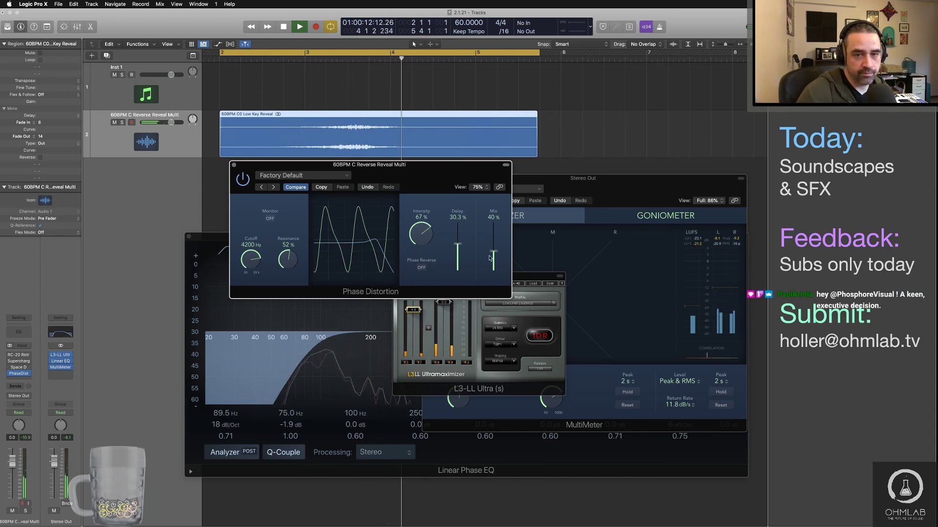
left_click_drag(493, 252, 461, 252)
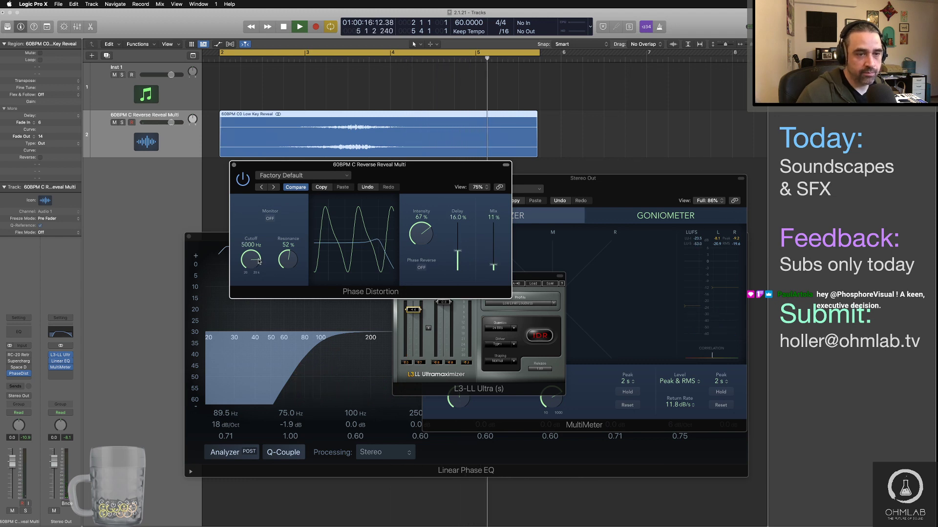
left_click(293, 59)
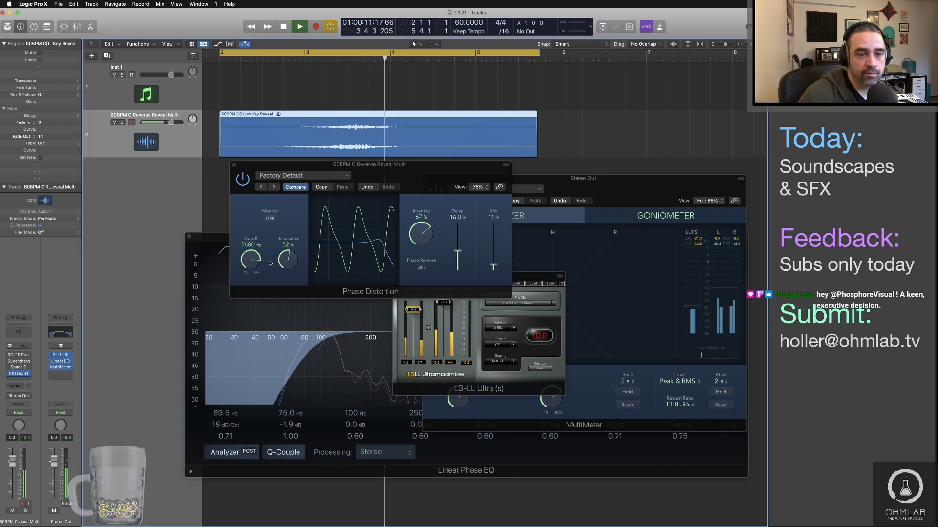
Set the Phase Distortion's intensity to 8%, delay to 36.0% and mix to 56% while replaying the region's swell.
left_click_drag(422, 235, 440, 316)
left_click(332, 59)
left_click_drag(493, 267, 493, 215)
left_click(331, 59)
left_click_drag(421, 237, 425, 252)
left_click_drag(487, 222, 470, 208)
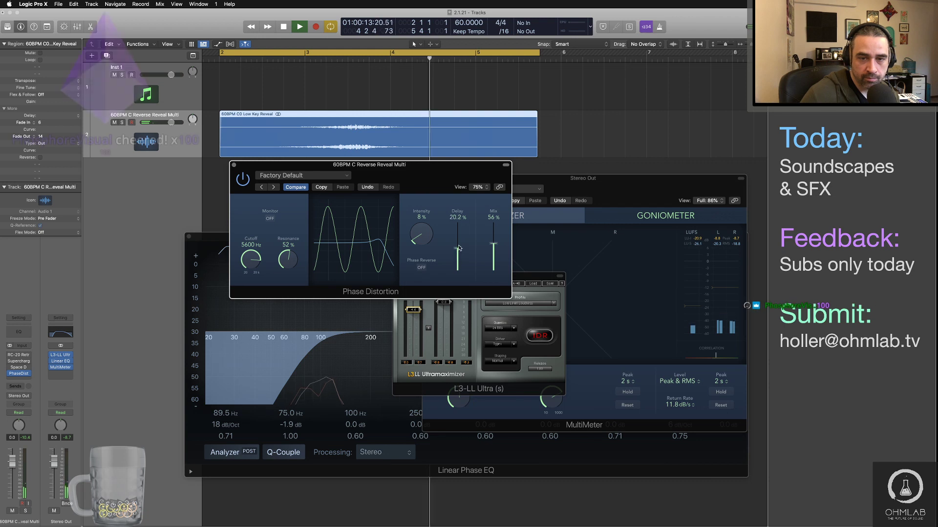
left_click(332, 58)
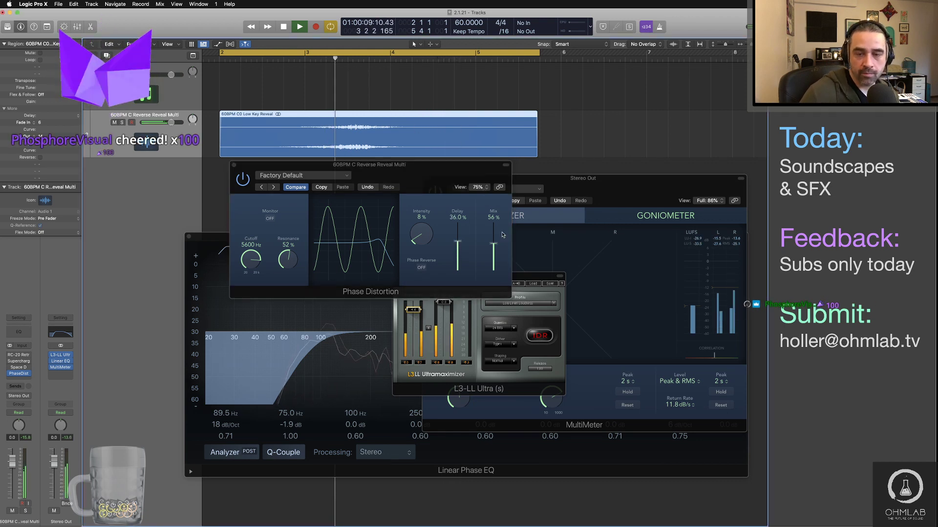
Set the Phase Distortion's mix to 21% and delay to 37.2% while replaying the swell, and stop playback.
left_click_drag(493, 243, 457, 243)
left_click(332, 59)
left_click(328, 59)
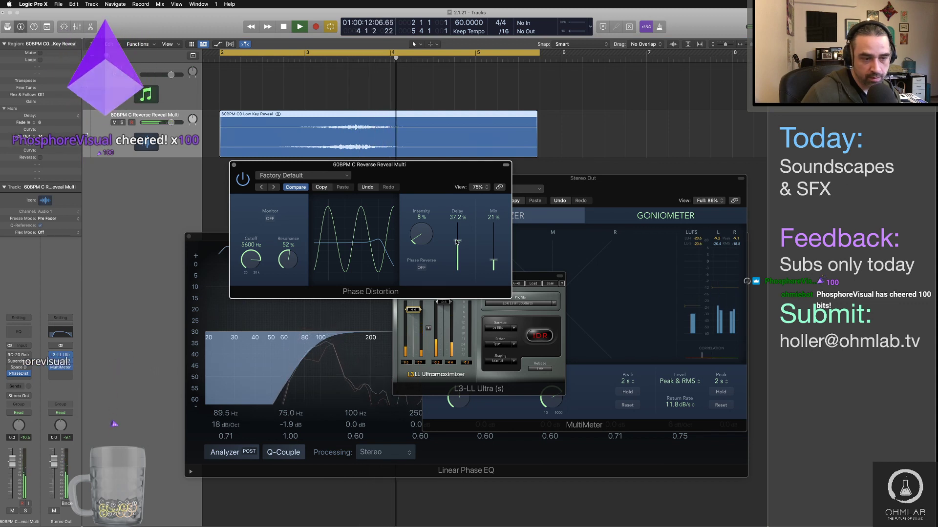
key("space")
Bring the MultiMeter on the stereo output to the front and play the region to check its levels.
left_click(550, 283)
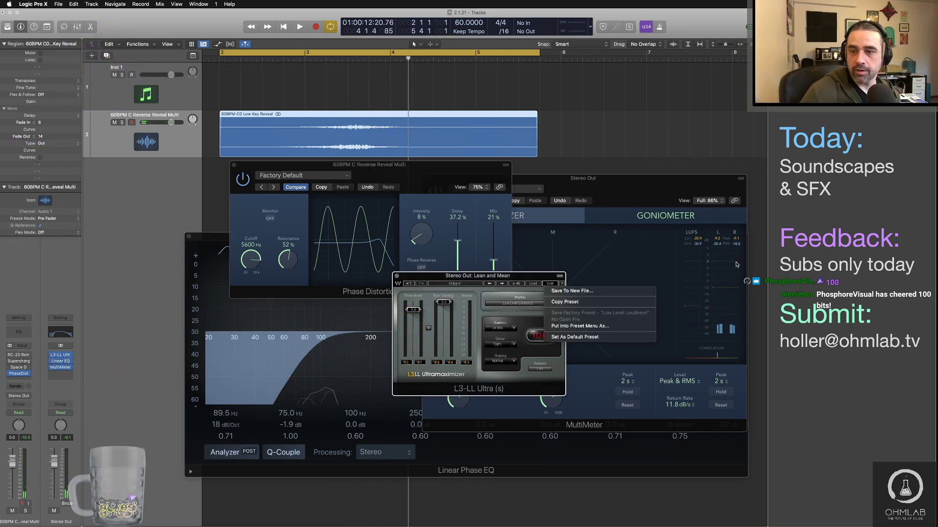
left_click(614, 206)
key("space")
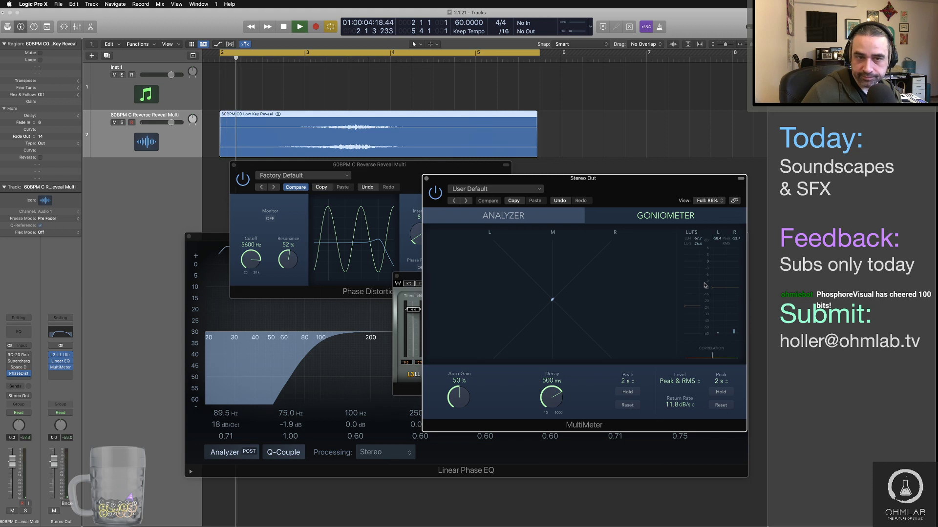
Lower the threshold of the L3-LL Ultramaximizer on the stereo output slightly while replaying the region's swell.
left_click(403, 340)
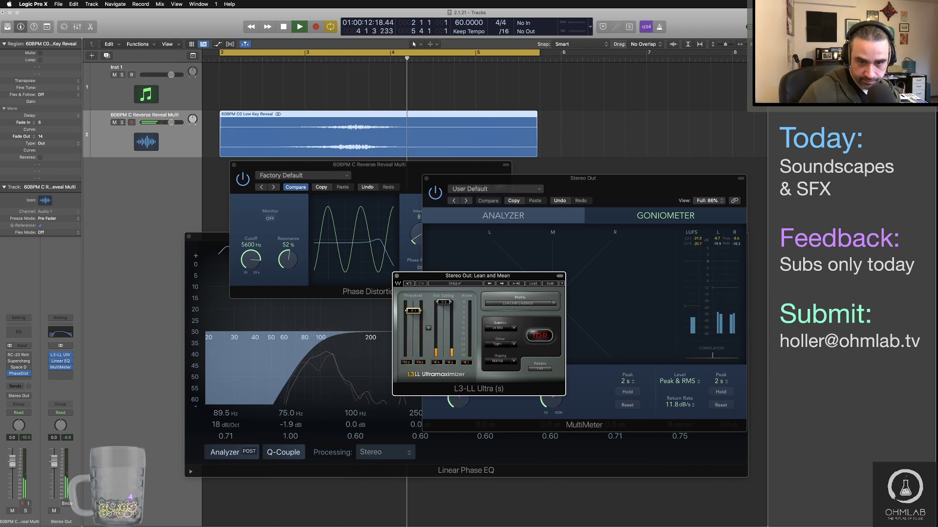
left_click(327, 60)
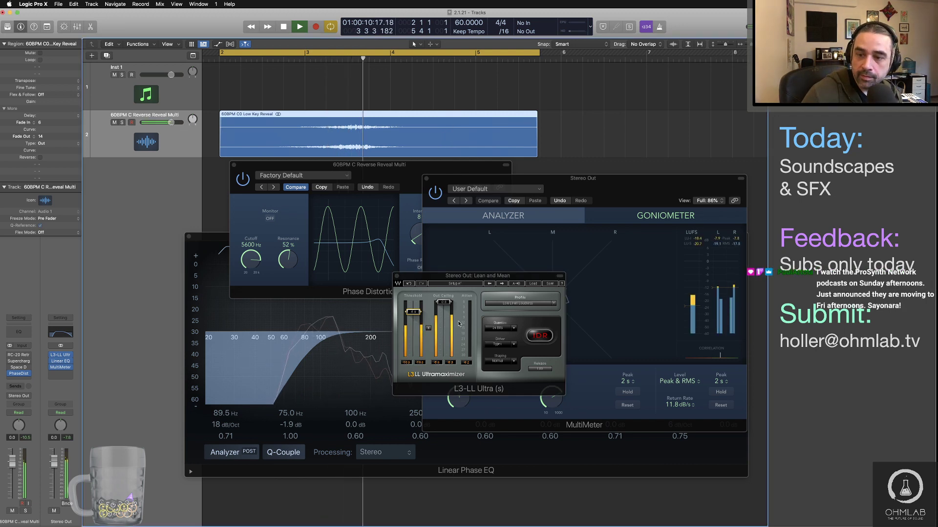
left_click(459, 323)
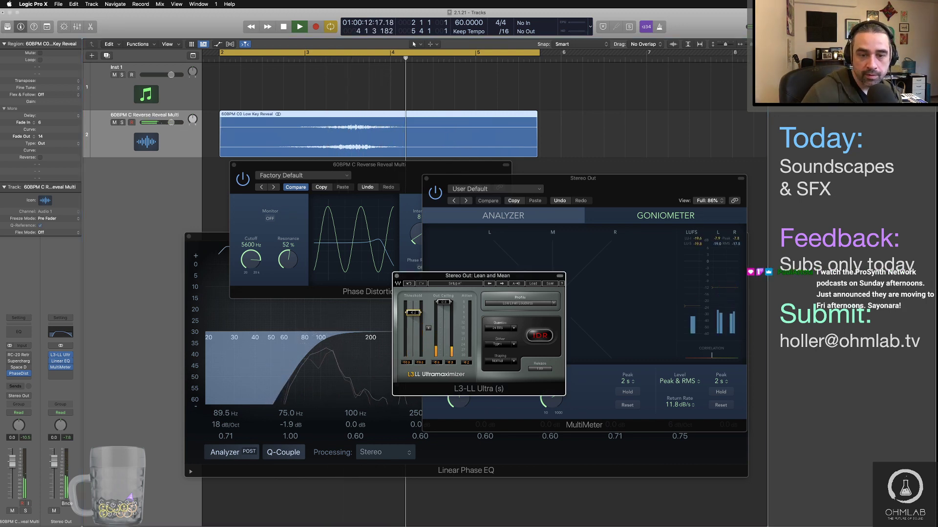
left_click(304, 64)
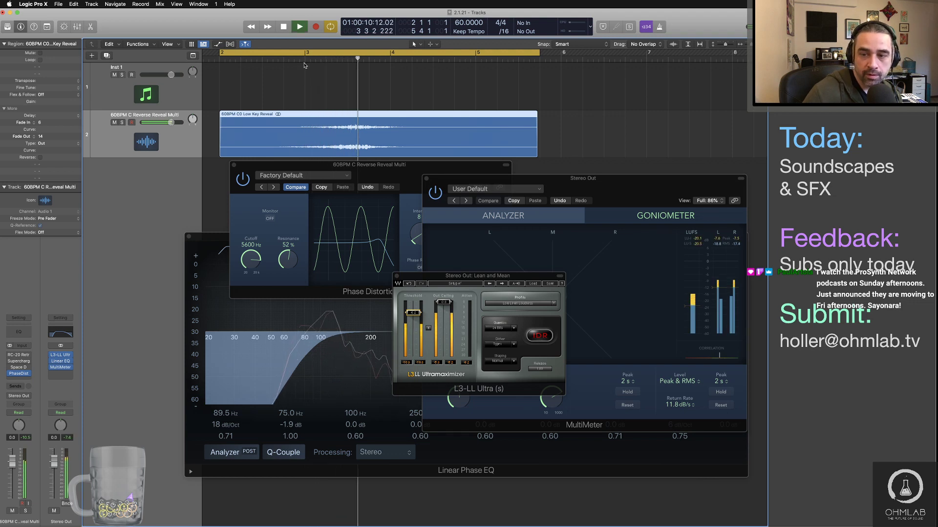
left_click_drag(413, 313, 413, 314)
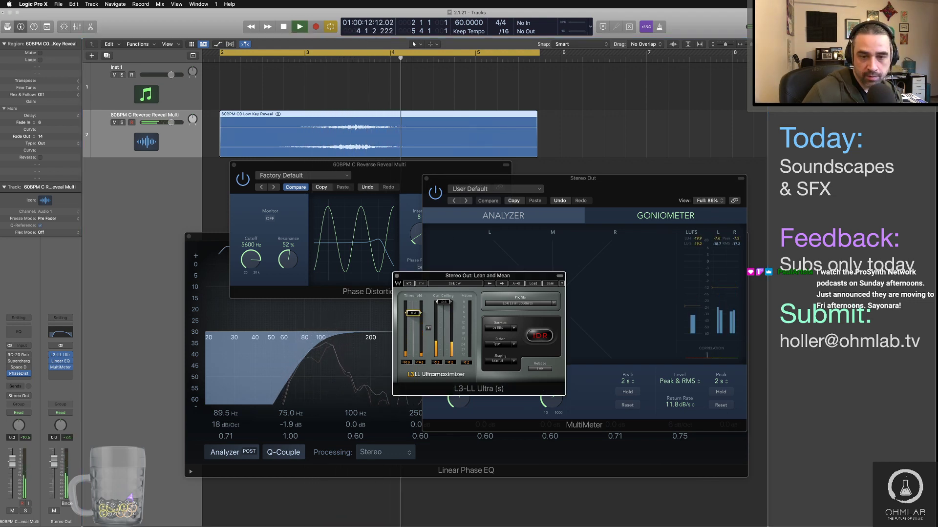
double_click(336, 60)
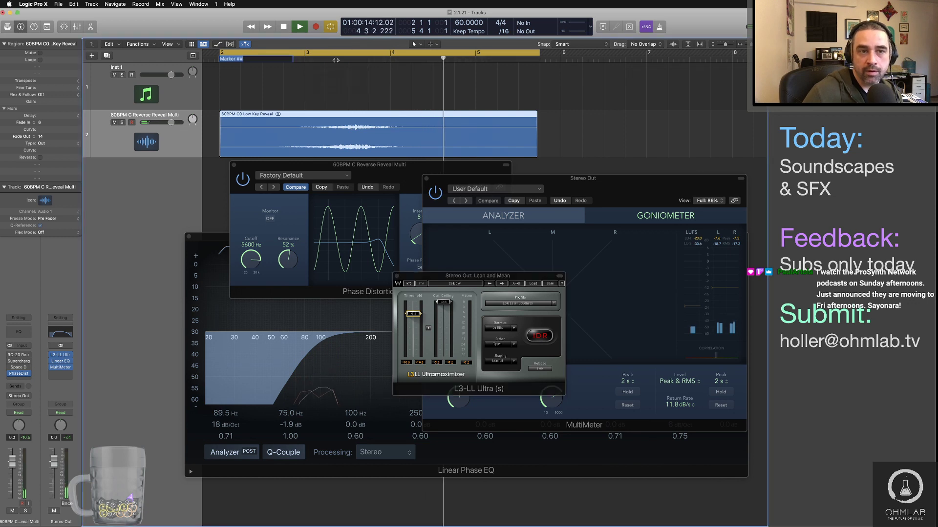
left_click(333, 60)
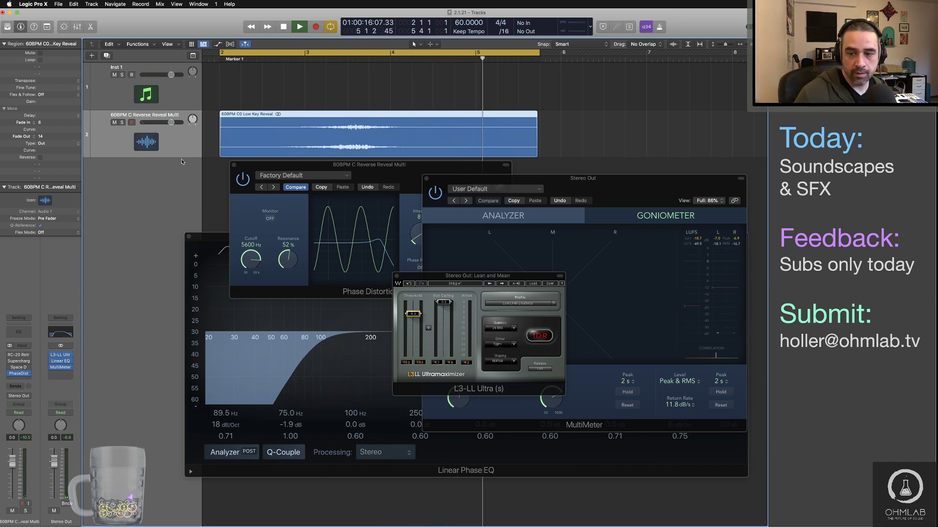
Stop playback and place the playhead at 5 3 4 161, just past the end of the Low Key Reveal region.
key("space")
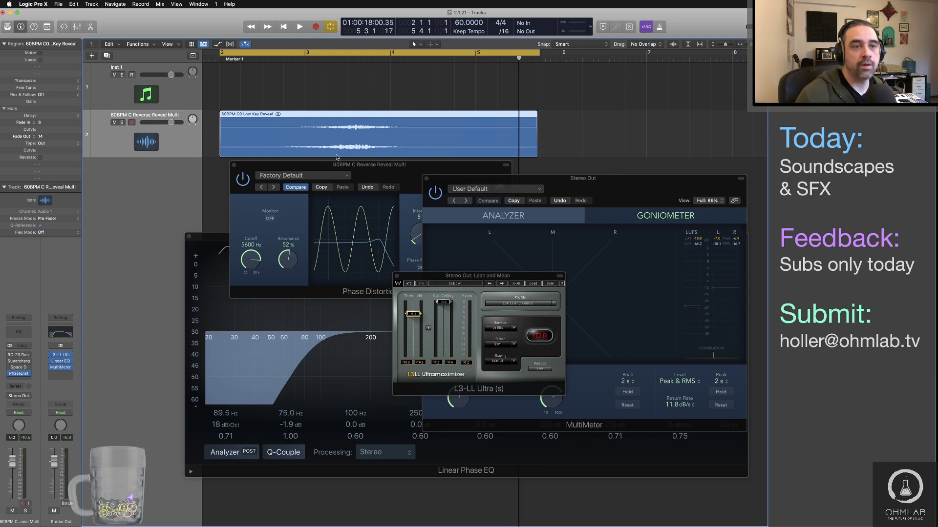
left_click(535, 60)
key("super+Right")
key("super+Right")
key("super+Right")
key("super+Right")
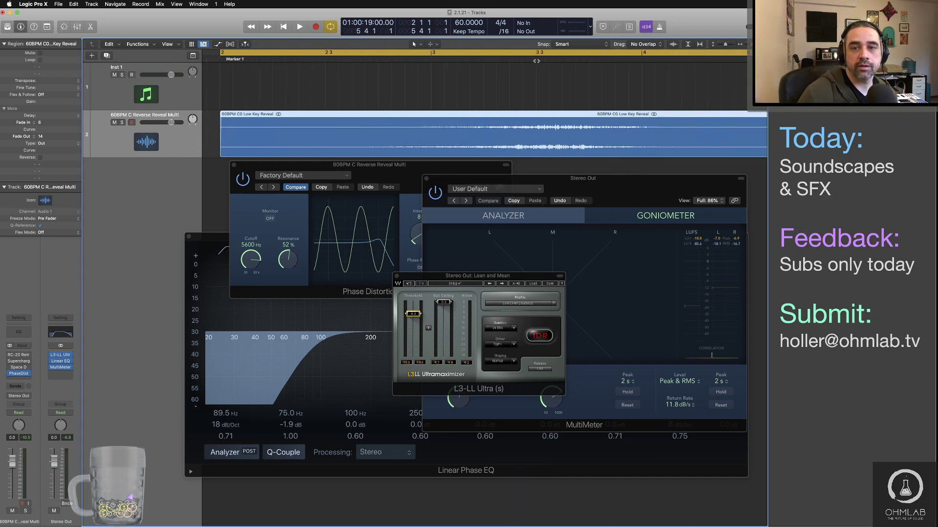
scroll(513, 87, "right", 15)
scroll(517, 87, "right", 6)
scroll(507, 86, "left", 4)
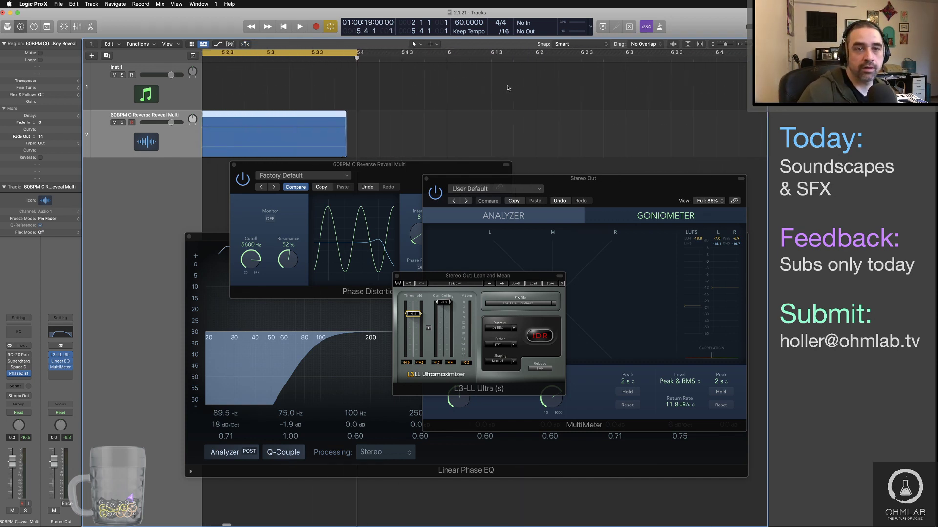
left_click(367, 60)
key("super+Right")
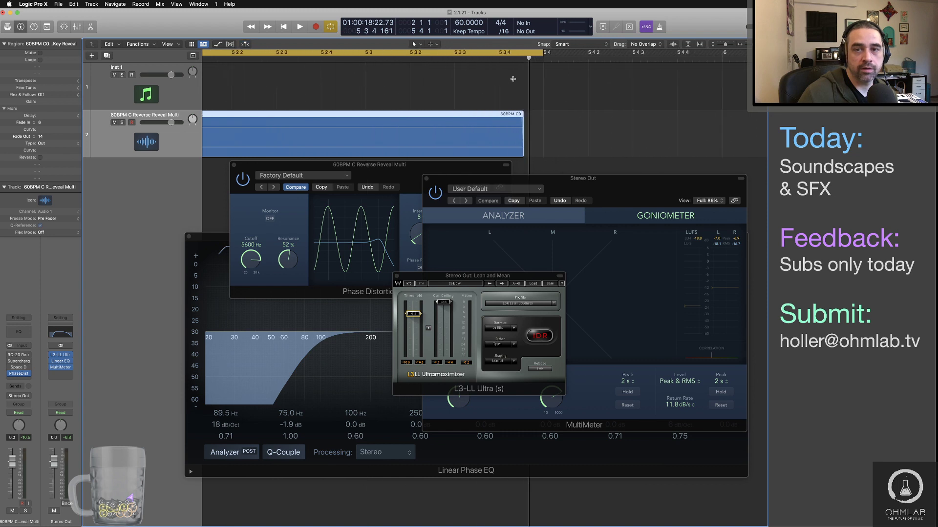
Align the playhead with the end of the Low Key Reveal region and shorten the cycle range to that point.
key("super+Right")
scroll(537, 61, "right", 10)
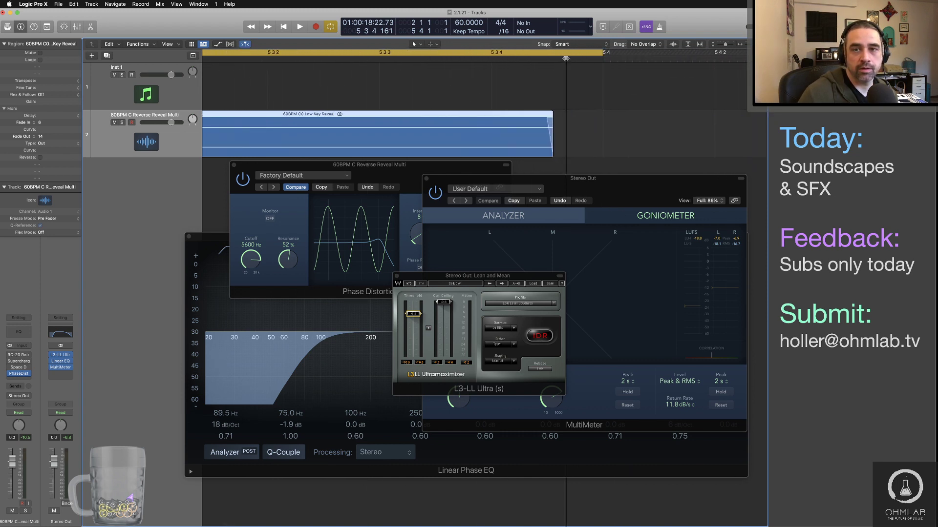
key("super+Right")
key("super+Right")
scroll(565, 59, "right", 10)
scroll(565, 59, "left", 1)
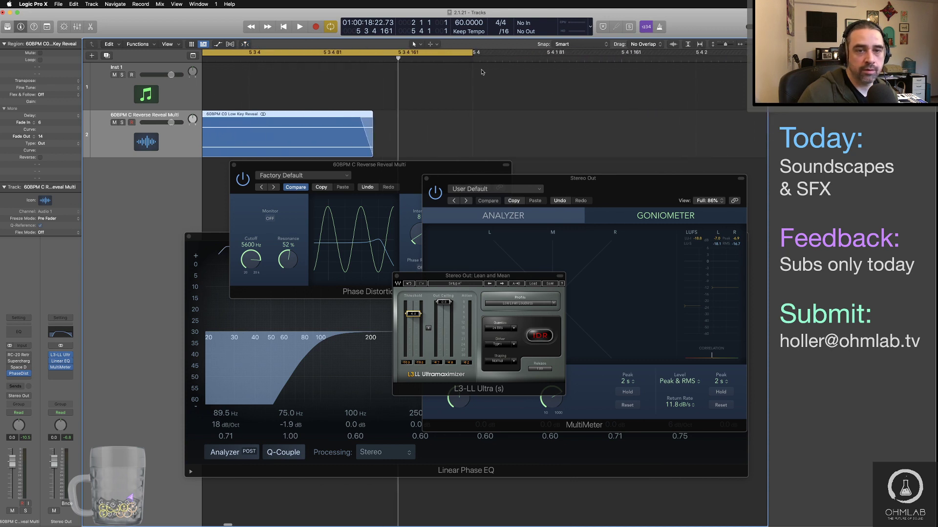
left_click_drag(398, 59, 374, 59)
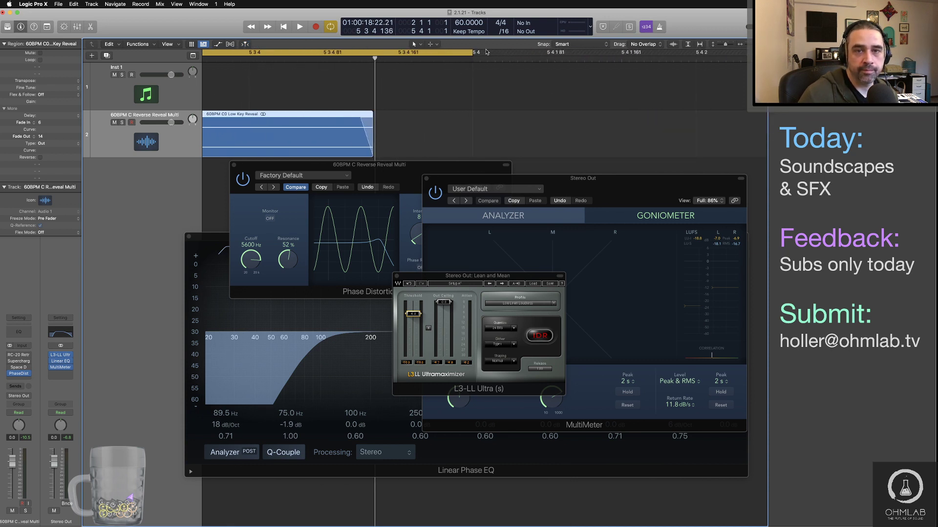
left_click_drag(472, 51, 374, 56)
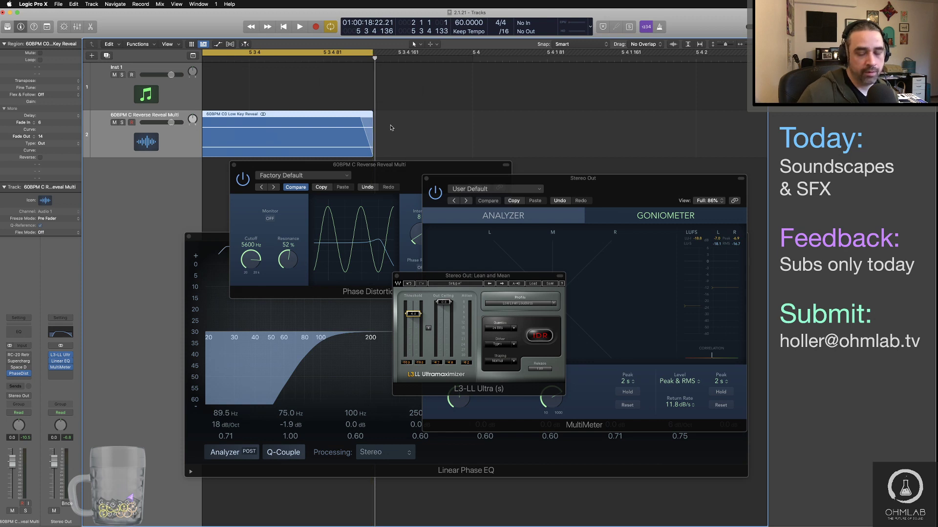
key("Return")
double_click(150, 113)
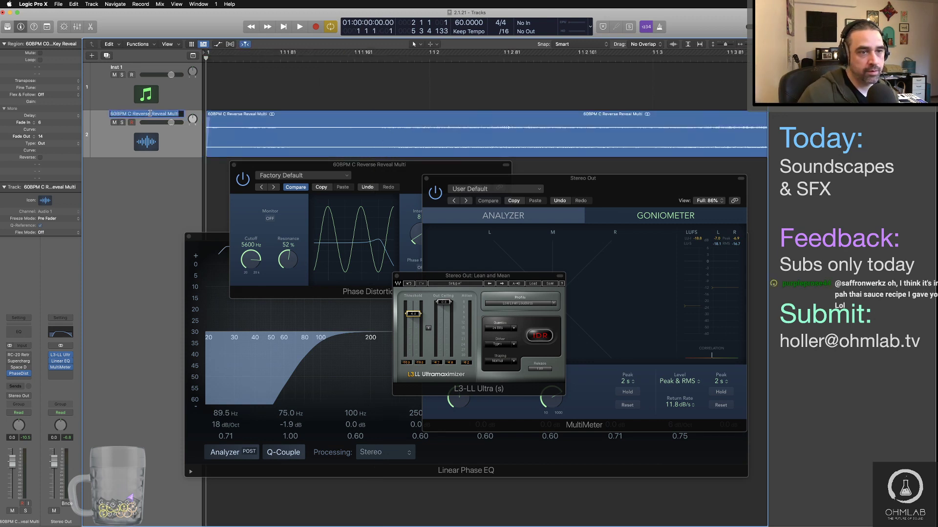
left_click(274, 121)
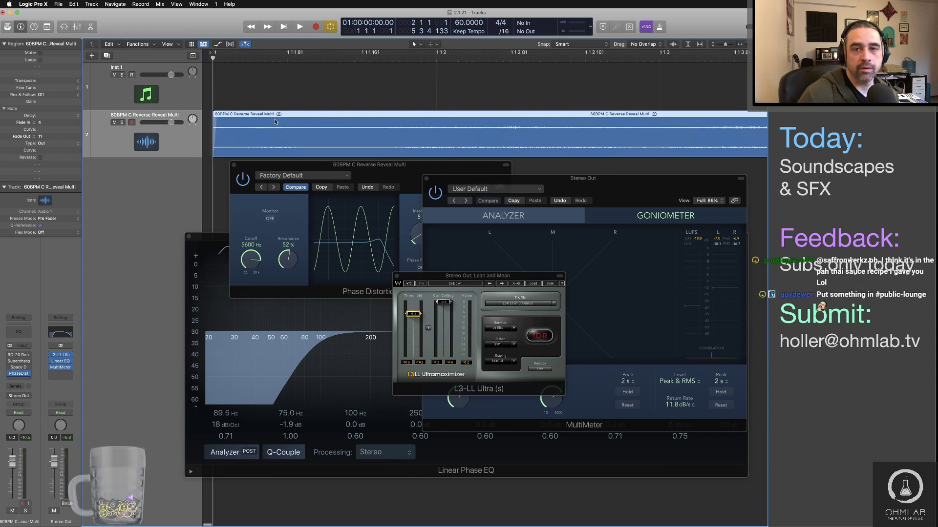
Copy the name of the 60BPM C0 Low Key Reveal region at bar 2 using the Text Tool, and deselect the region.
scroll(293, 120, "right", 10)
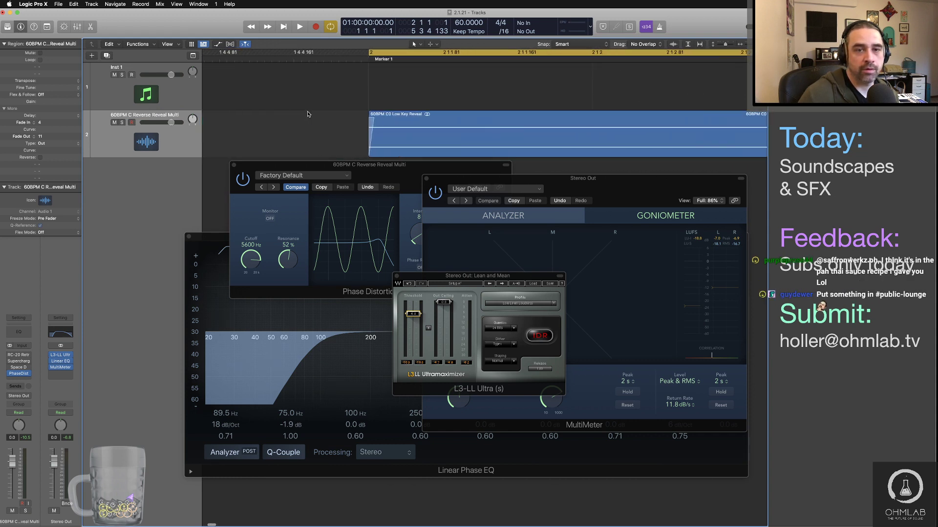
left_click(430, 45)
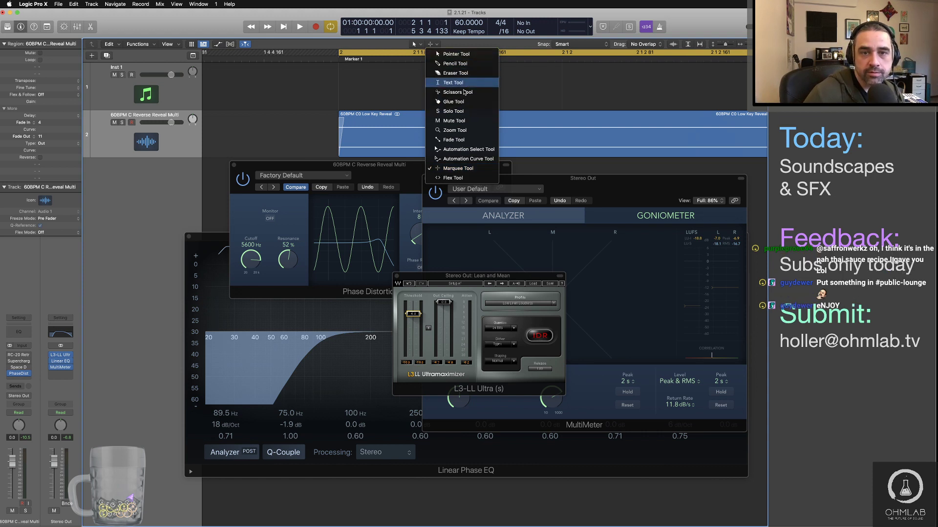
left_click(461, 83)
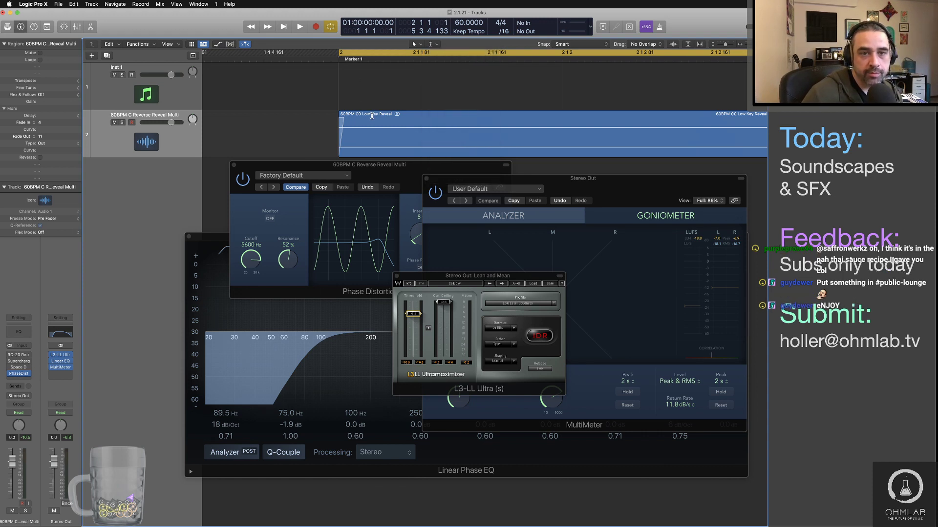
left_click(371, 114)
key("super+c")
left_click(310, 134)
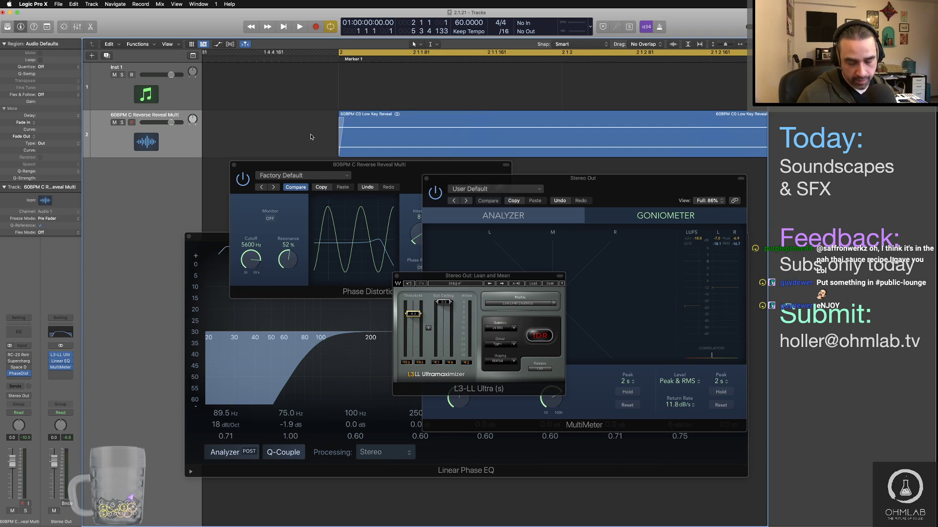
Start a PCM bounce of the cycle range and choose Desktop > GH Cinematic Atmos &textures > Swells & Sweeteners > Long as its destination.
key("super+b")
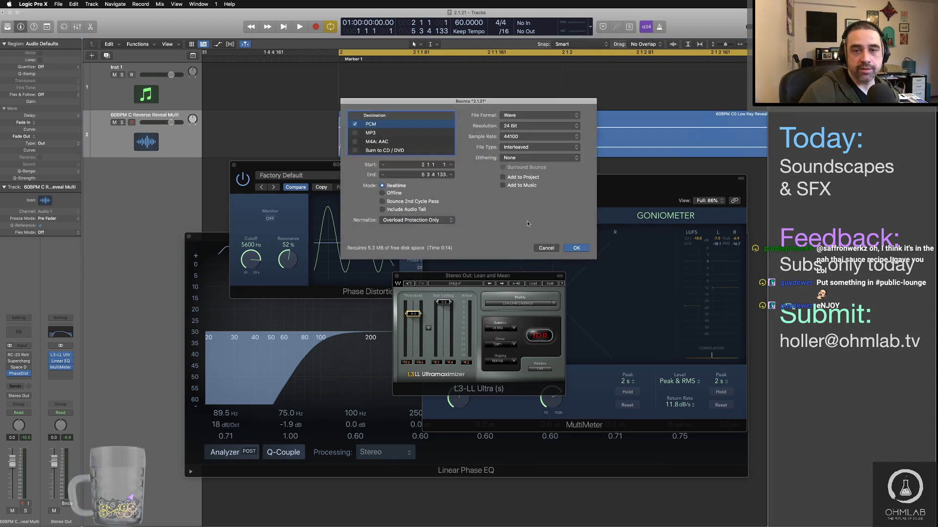
left_click(575, 250)
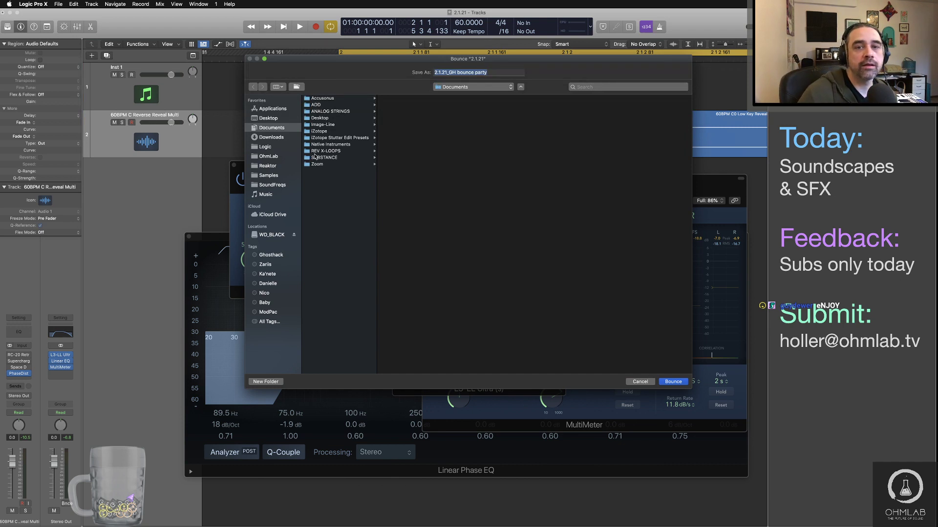
left_click(264, 120)
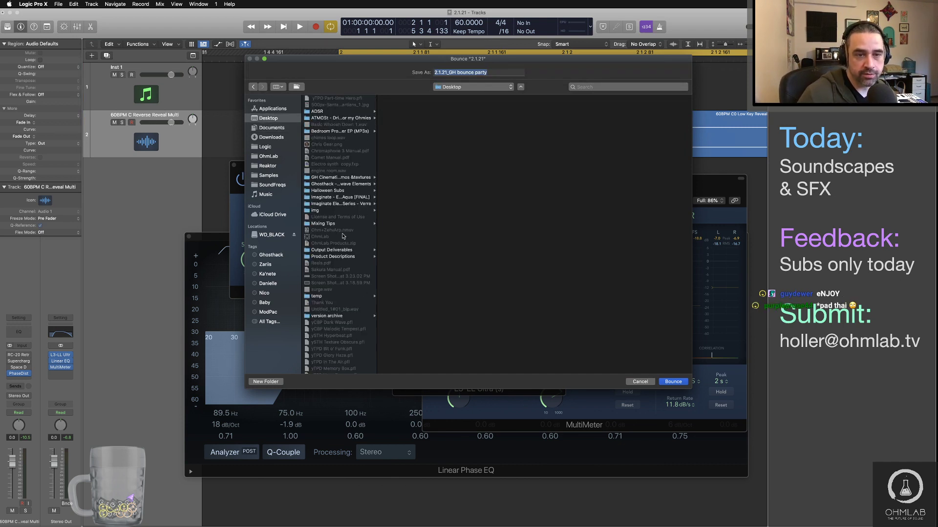
left_click(340, 178)
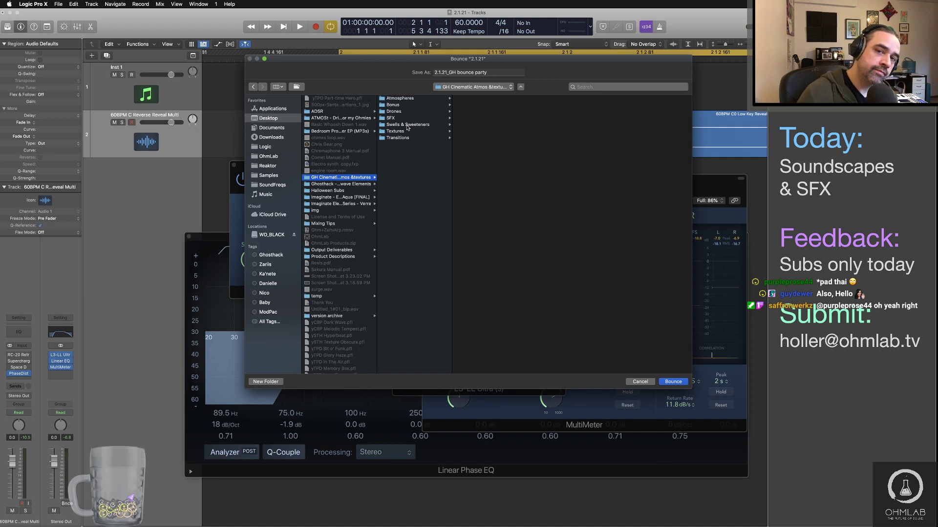
left_click(406, 125)
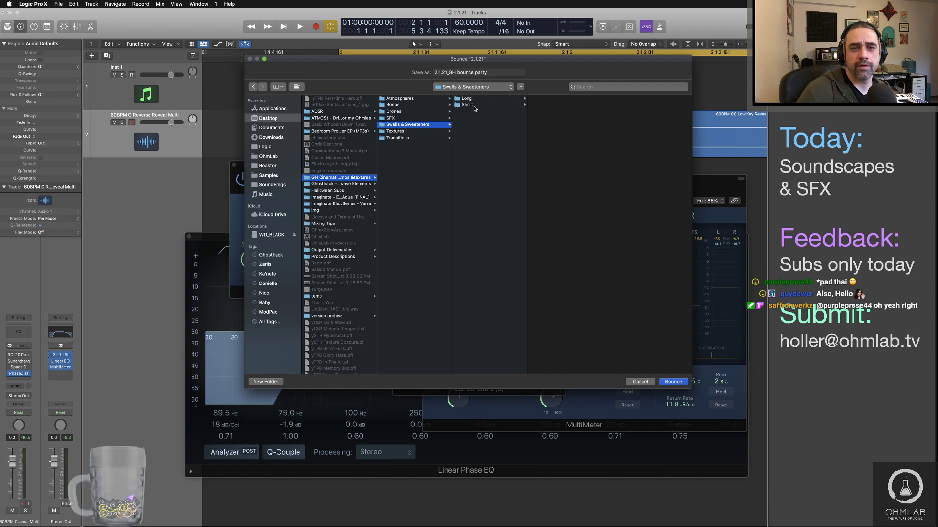
left_click(471, 98)
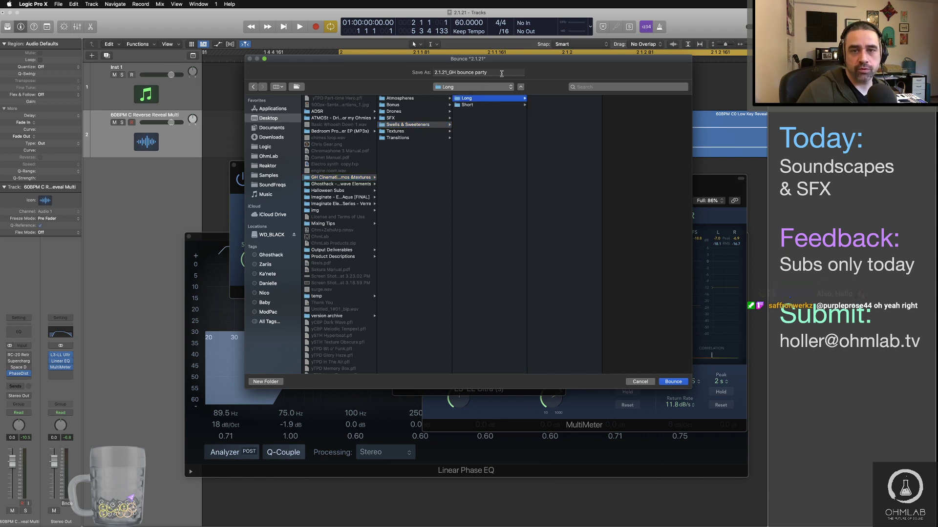
Name the bounce file 60BPM C0 Low Key Reveal with the copied region name and run the bounce.
key("Tab")
key("super+v")
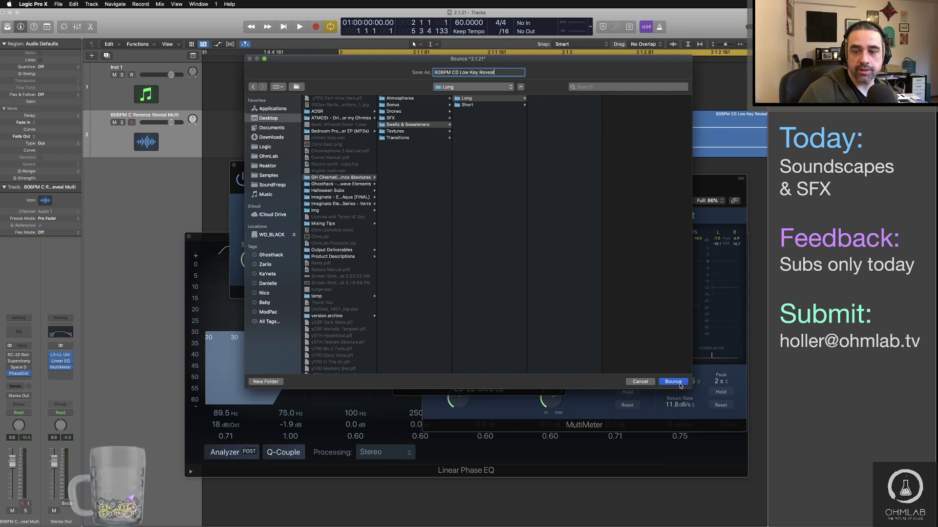
left_click(679, 383)
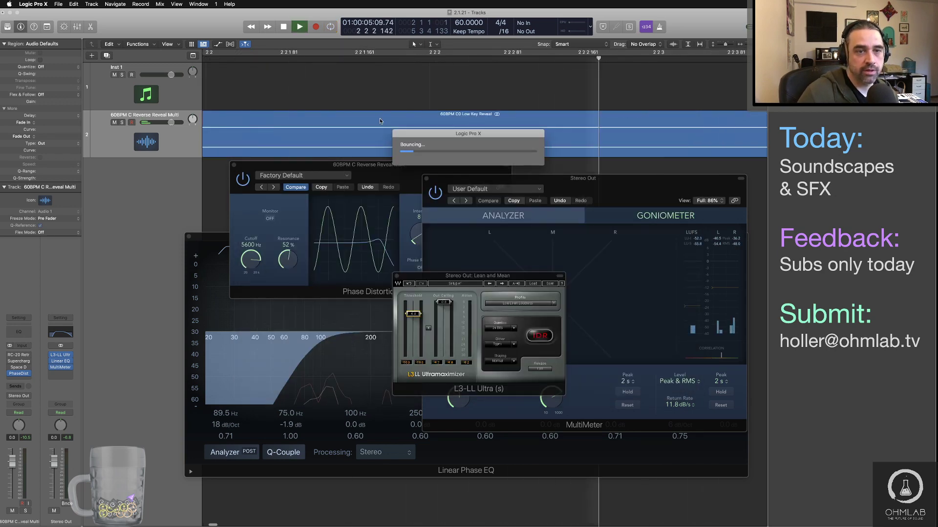
Switch to Discord, view the newest image posted in the public-lounge channel at full size, and close it.
key("super+Tab")
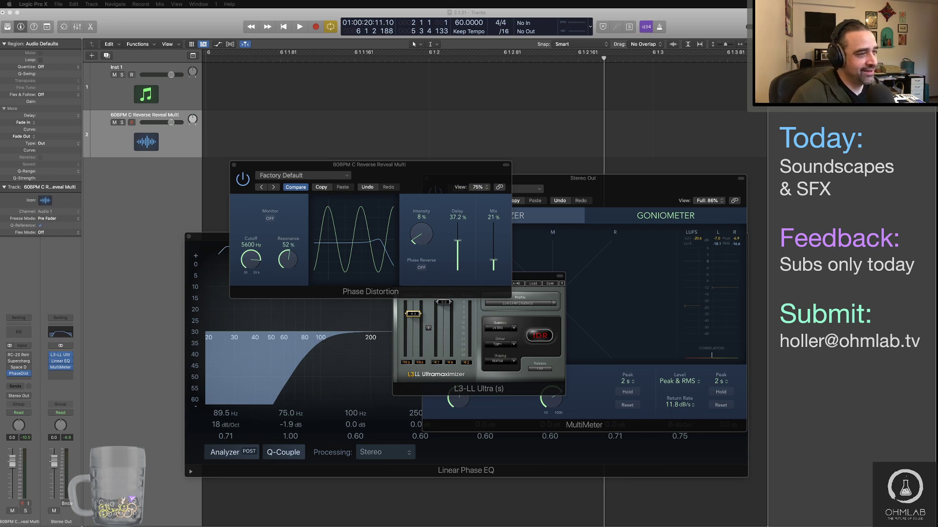
key("super+Tab")
key("super+Tab")
key("super+Tab")
key("super+Tab")
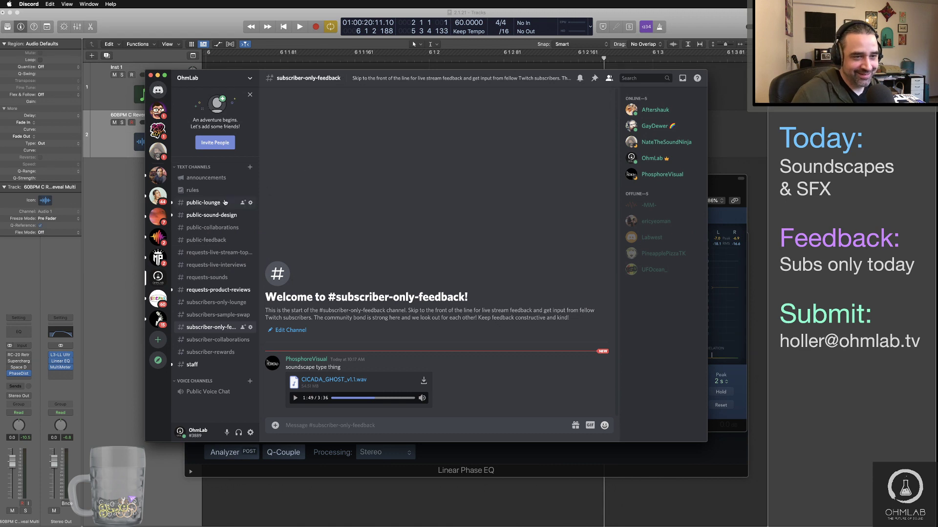
left_click(224, 203)
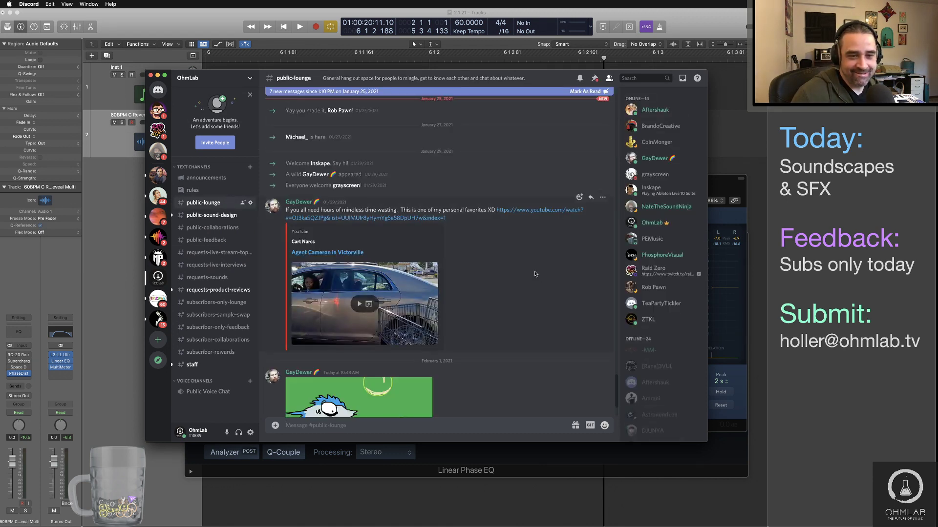
scroll(534, 274, "down", 3)
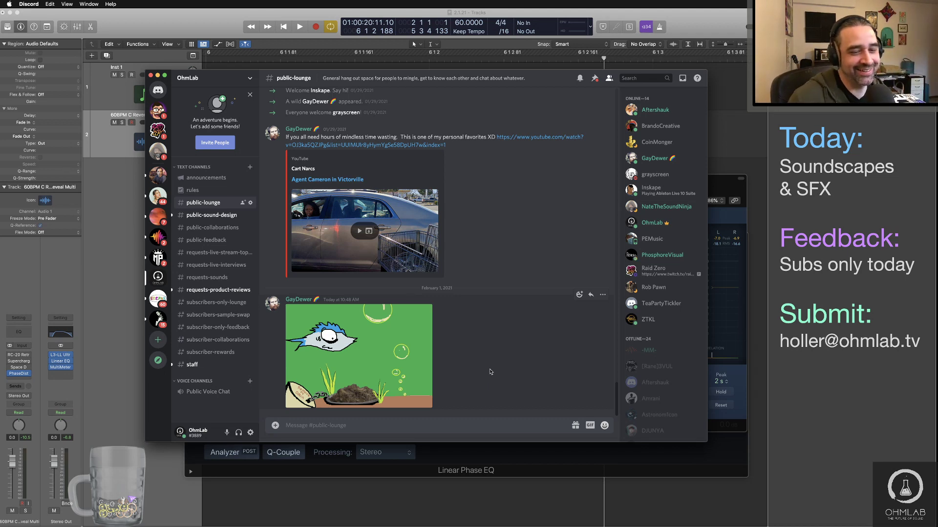
left_click(369, 393)
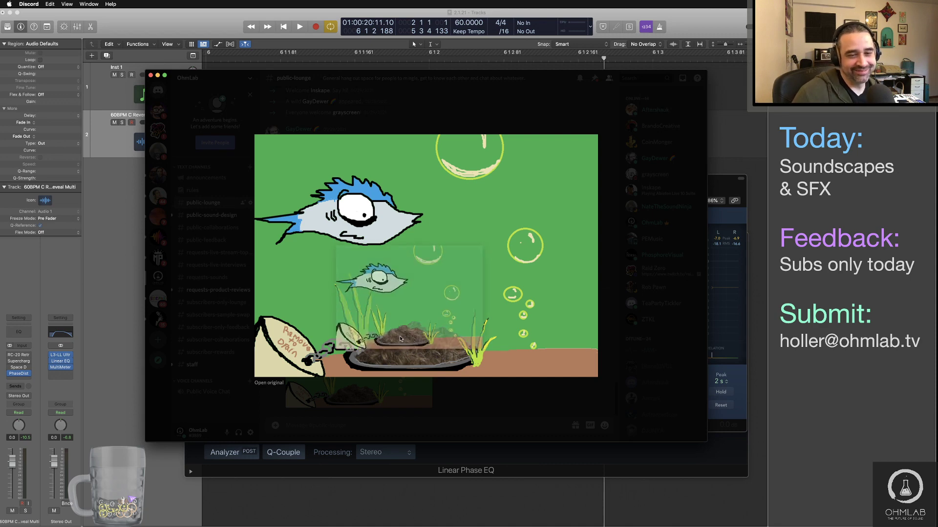
left_click(610, 370)
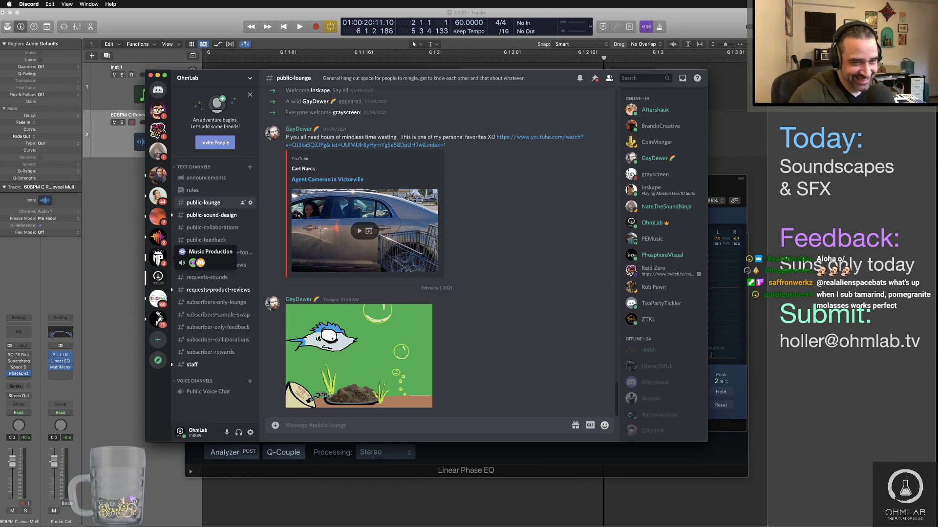
Switch back to Logic Pro X and play the Low Key Reveal region from the start of the cycle range.
key("super+Tab")
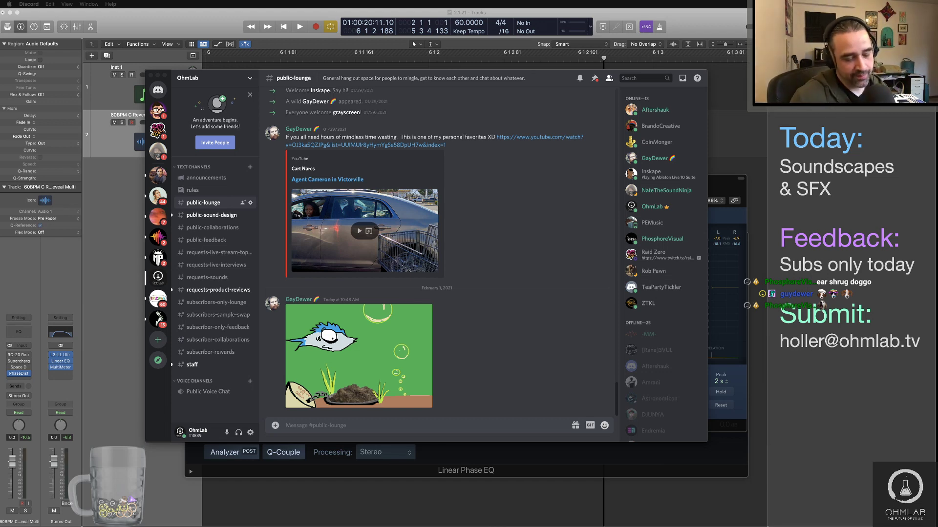
key("super+Tab")
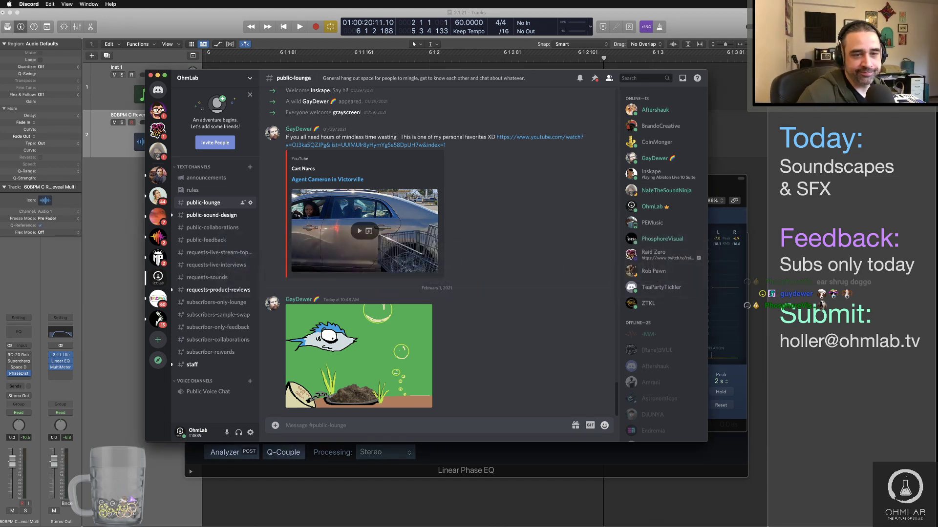
key("super+Tab")
key("Tab")
key("space")
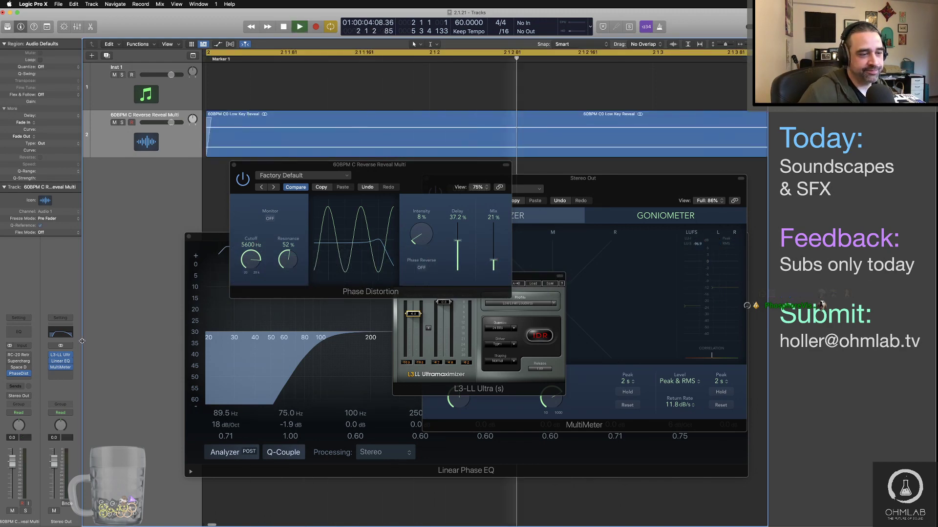
Switch to Finder, expand Swells & Sweeteners > Long in the GH Cinematic Atmos &textures window, and preview 60BPM C Reverse Reveal Multi.wav.
key("super+Tab")
key("Tab")
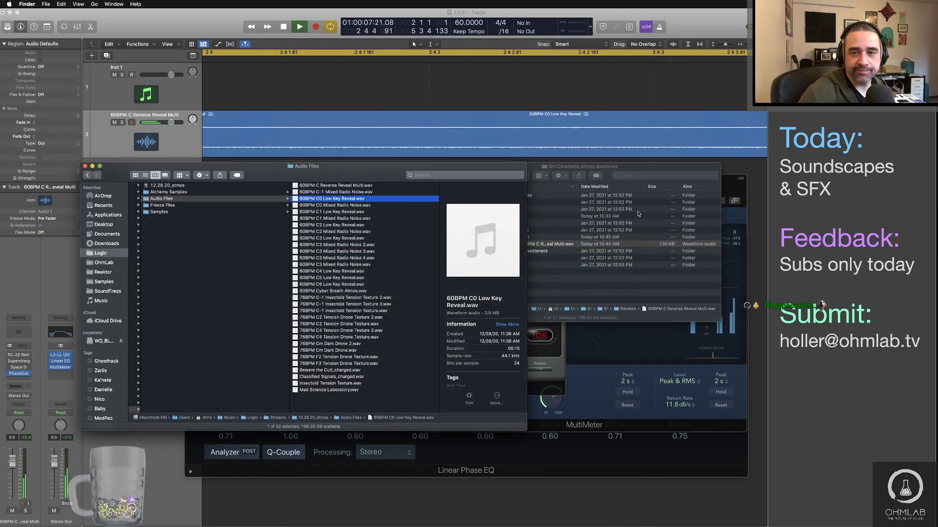
left_click(627, 167)
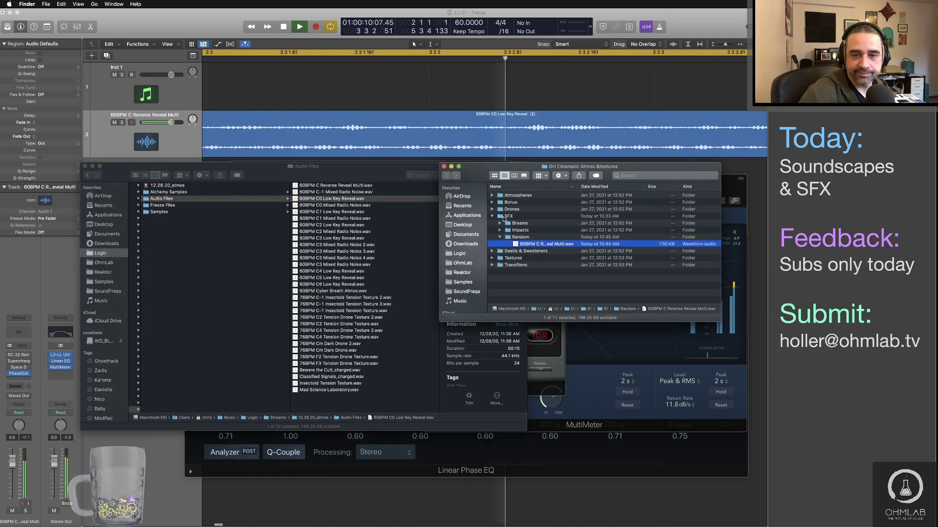
left_click(492, 251)
left_click(500, 258)
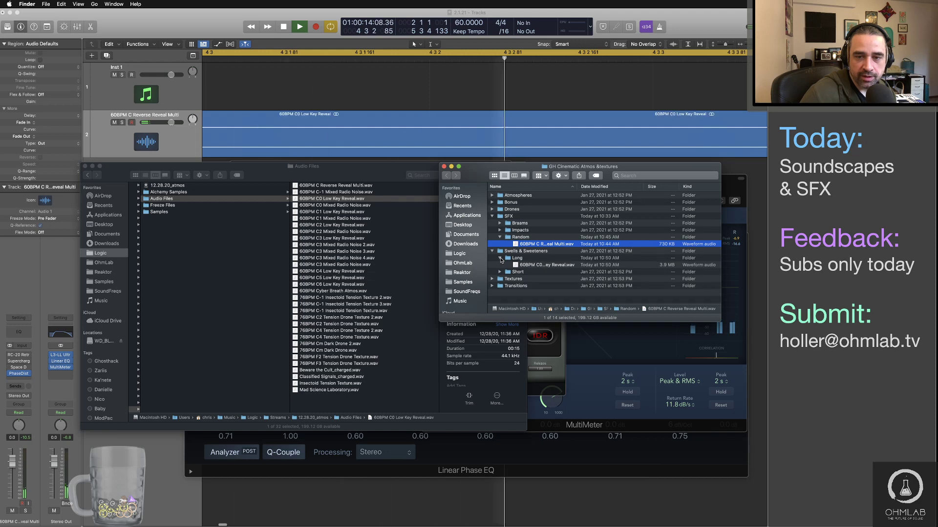
key("space")
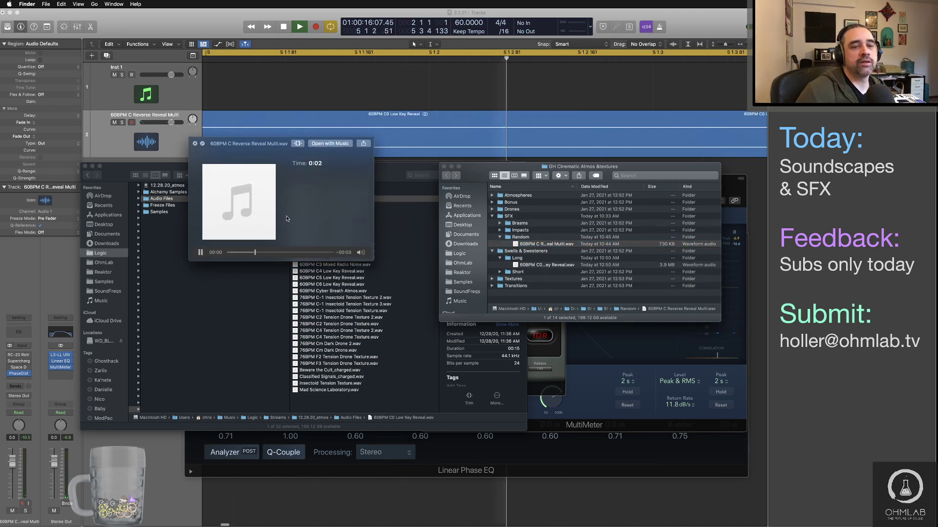
Close the audio file preview, switch back to Logic Pro X and stop the playback.
key("space")
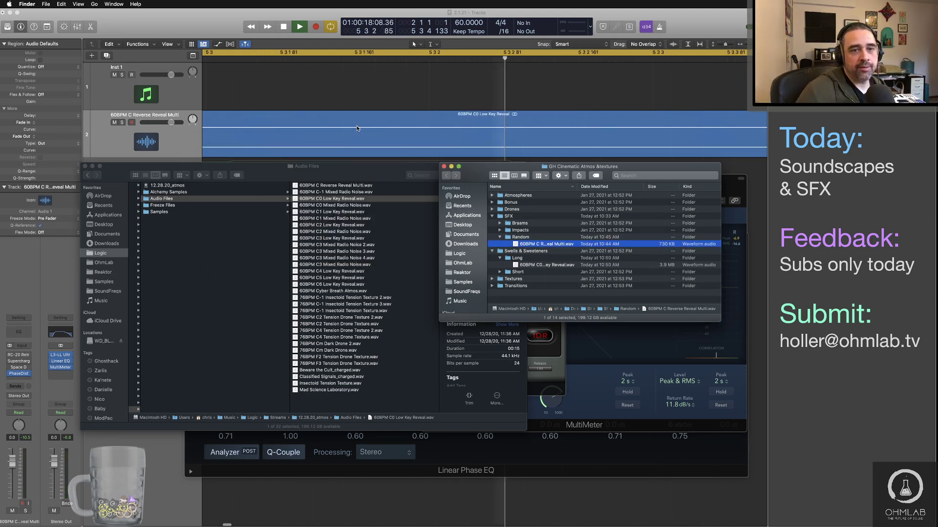
left_click(391, 142)
left_click(208, 196)
key("space")
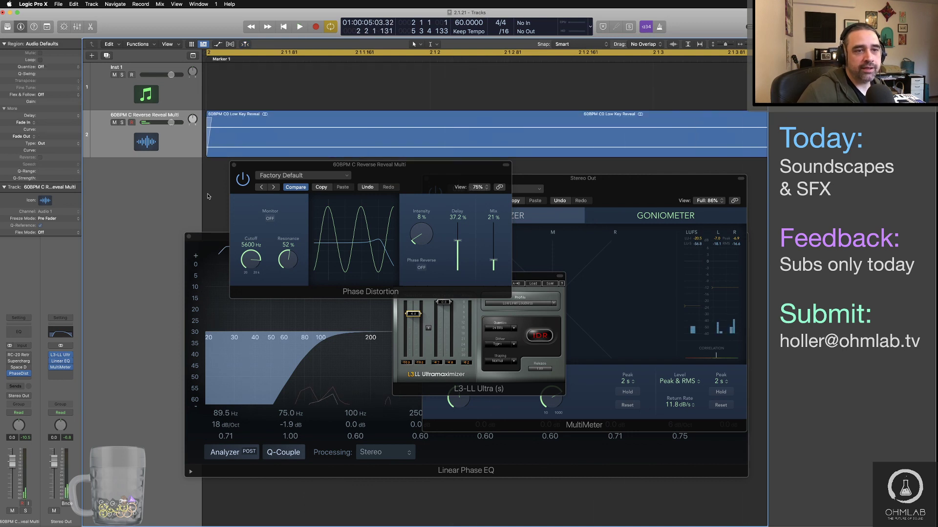
scroll(217, 183, "down", 5)
scroll(218, 184, "down", 5)
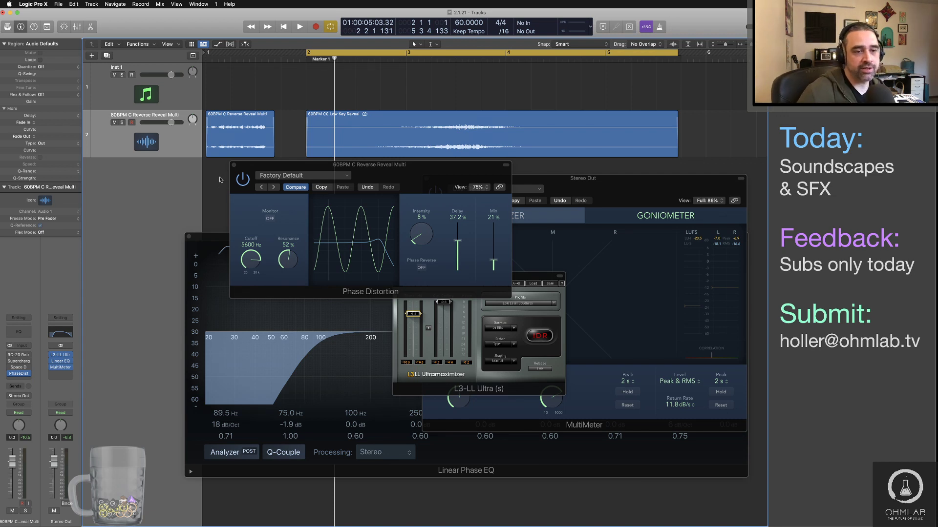
Close the Phase Distortion and Linear Phase EQ plug-in windows.
left_click(233, 168)
left_click(234, 166)
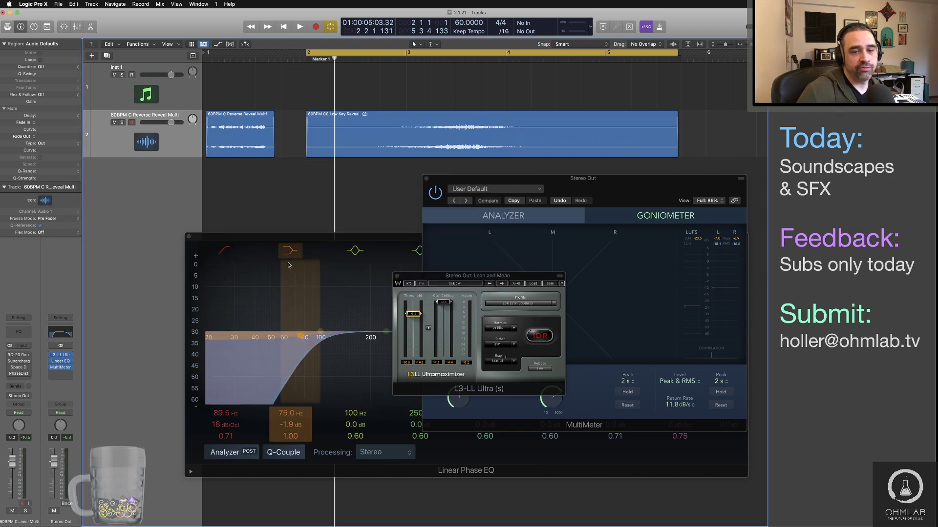
left_click(189, 237)
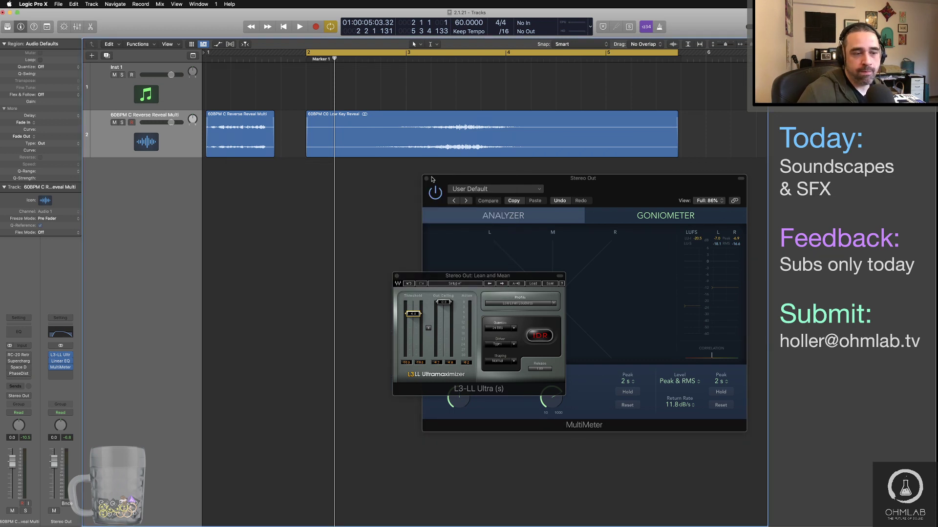
Bypass the Linear EQ on the Stereo Out channel and play the C0 Low Key Reveal region without it.
left_click(52, 362)
key("space")
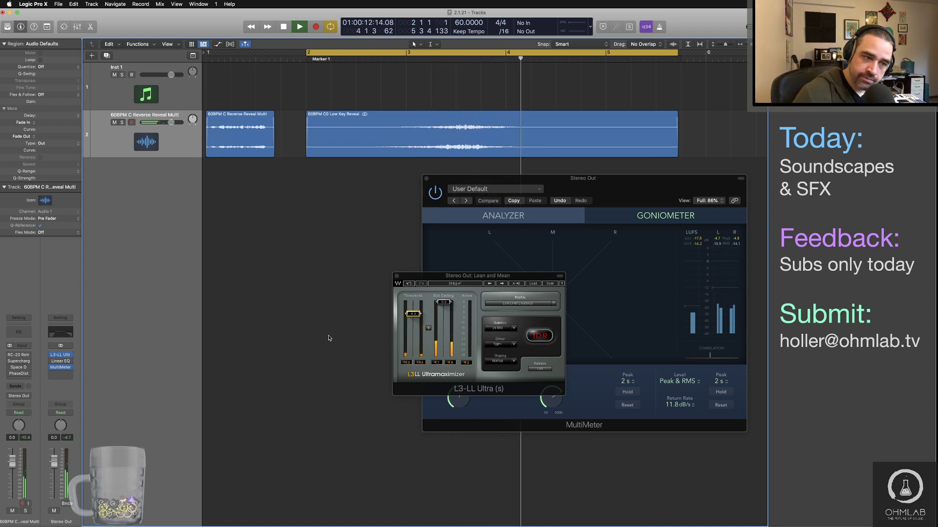
key("space")
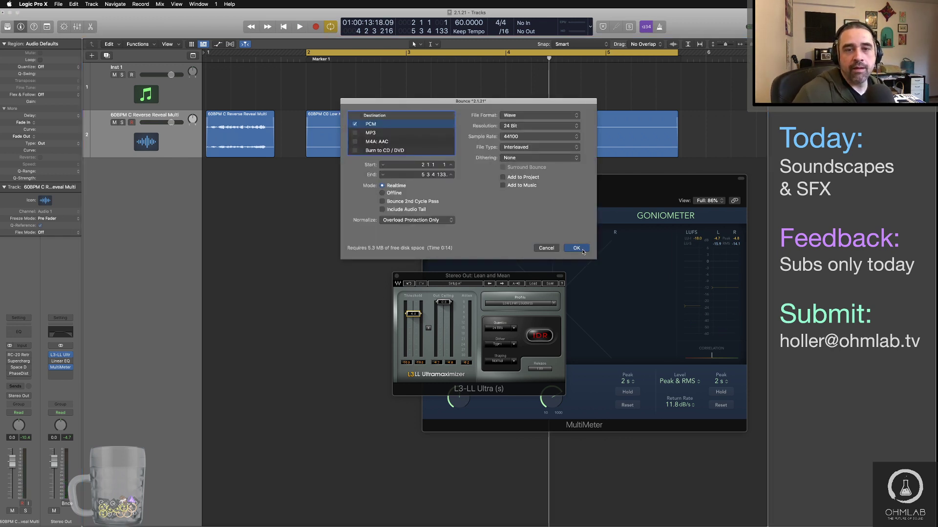
Bounce the cycle range in realtime as a 24 Bit Wave, replacing the existing 60BPM C0 Low Key Reveal file in the Long folder.
key("Return")
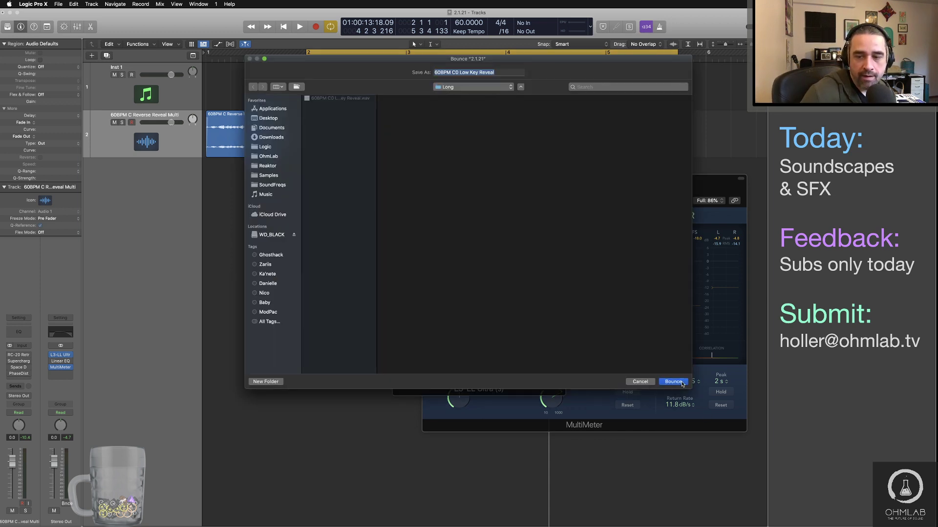
left_click(682, 383)
left_click(489, 170)
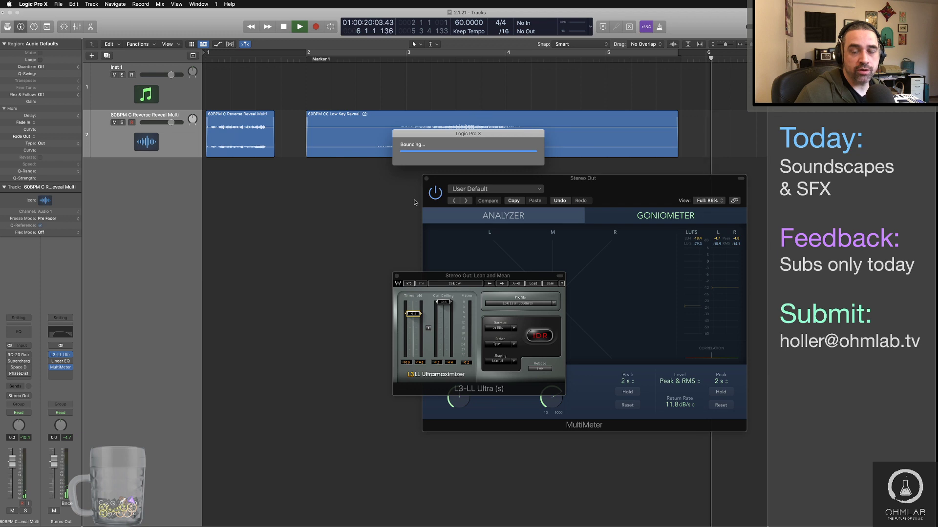
scroll(338, 183, "left", 9)
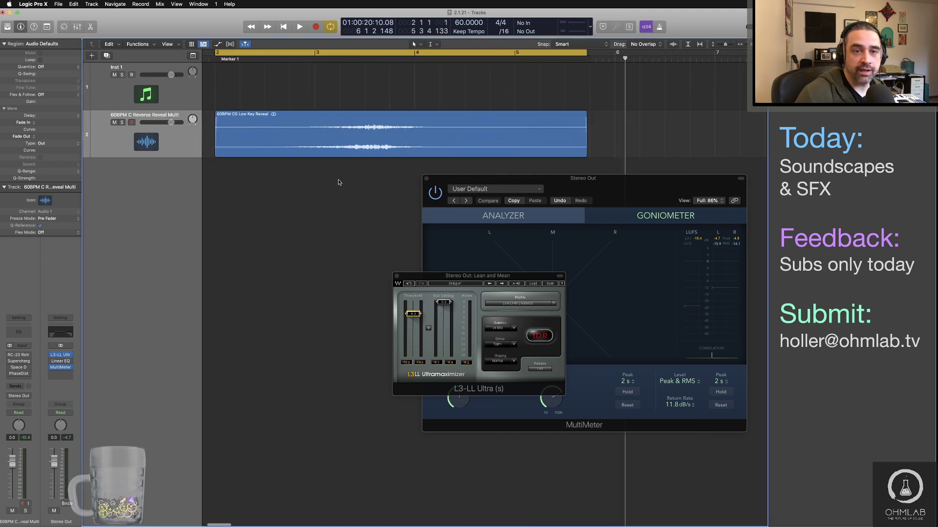
scroll(338, 181, "down", 5)
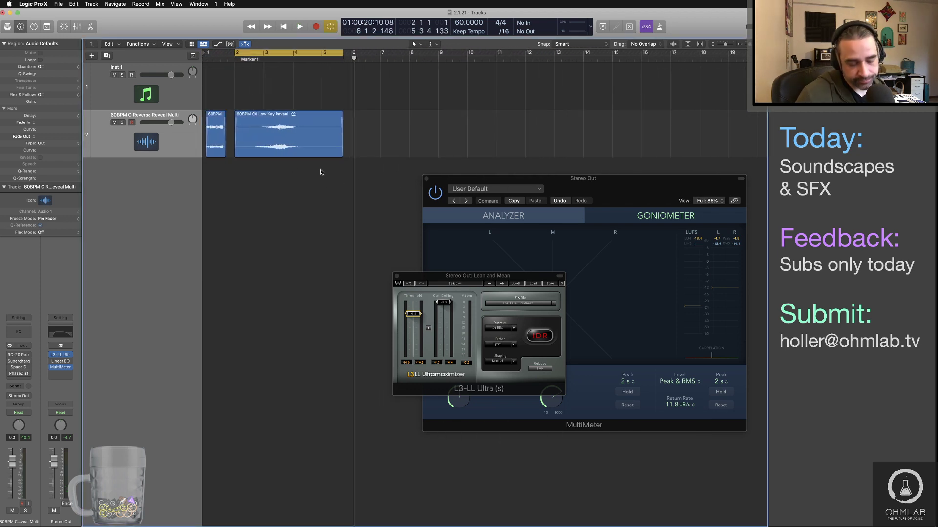
Switch to Finder and preview 60BPM C1 Low Key Reveal.wav in the Audio Files folder.
key("super+Tab")
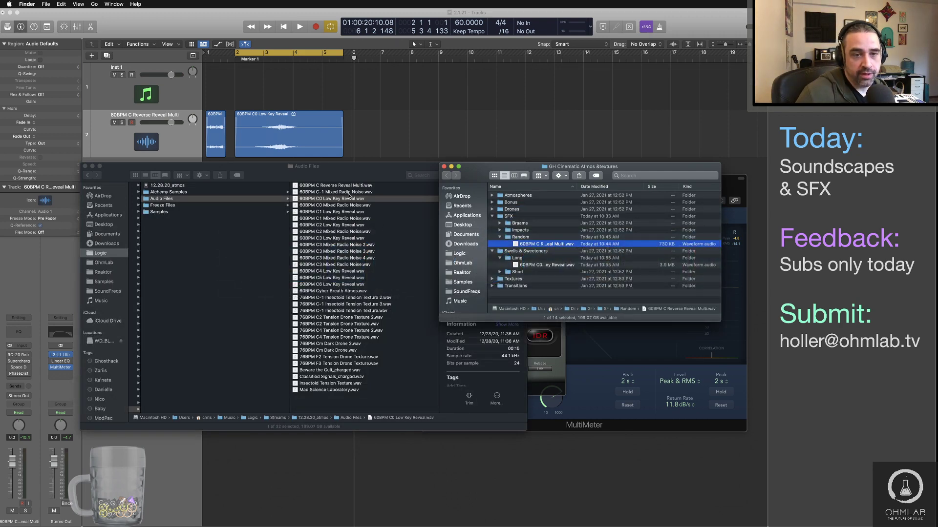
left_click(358, 213)
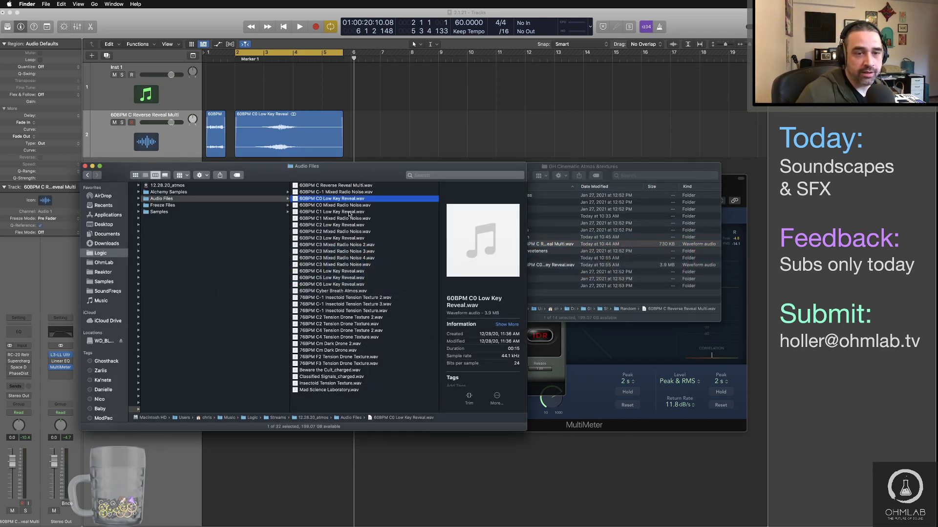
left_click(349, 212)
key("space")
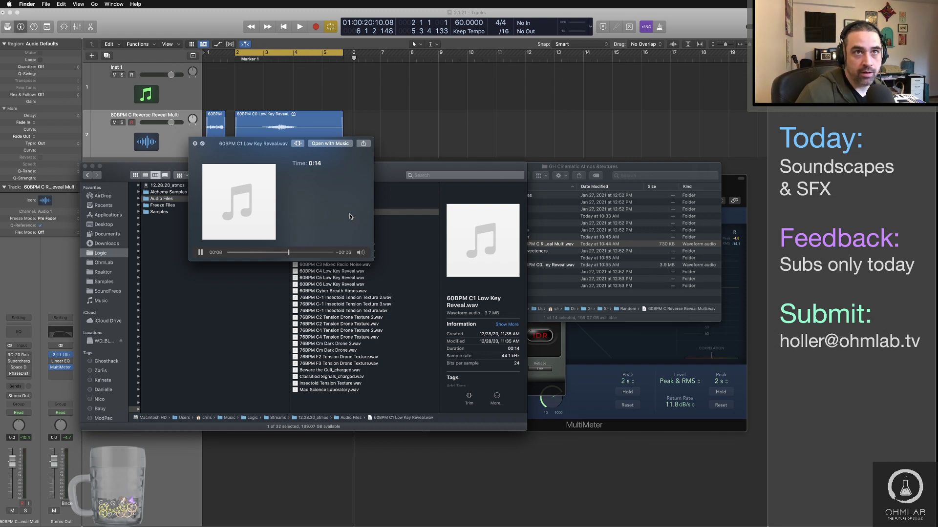
key("space")
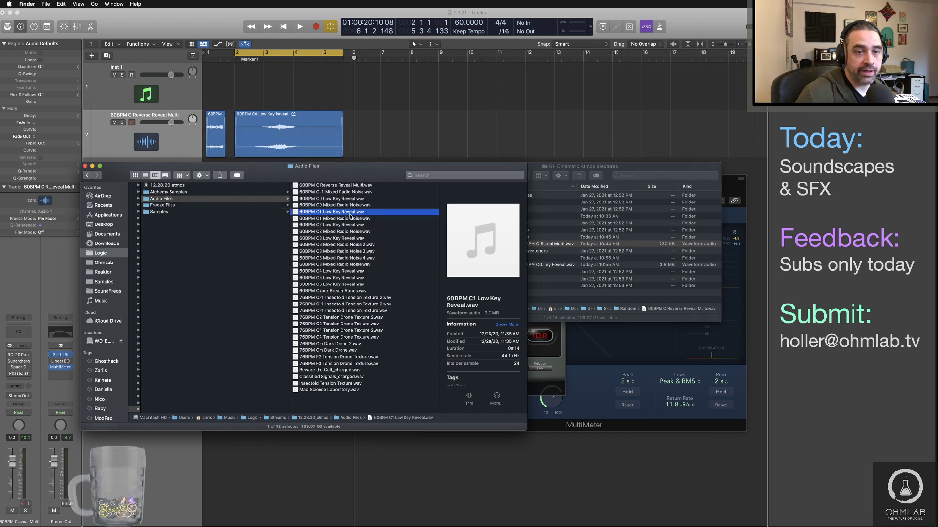
Add 60BPM C1 Low Key Reveal.wav to the audio track at bar 6 with fade in 6 and fade out 14, and cycle its playback.
left_click_drag(304, 214, 355, 143)
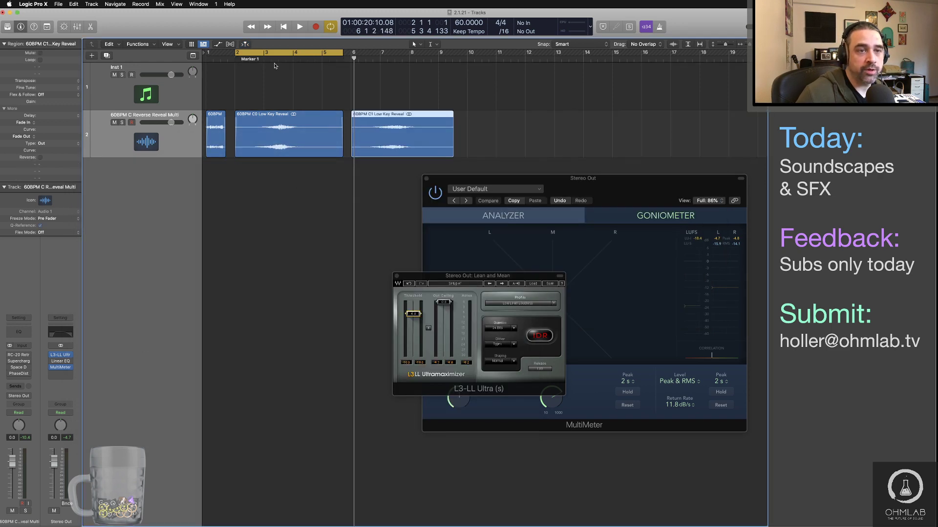
left_click_drag(266, 53, 384, 54)
scroll(465, 135, "up", 8)
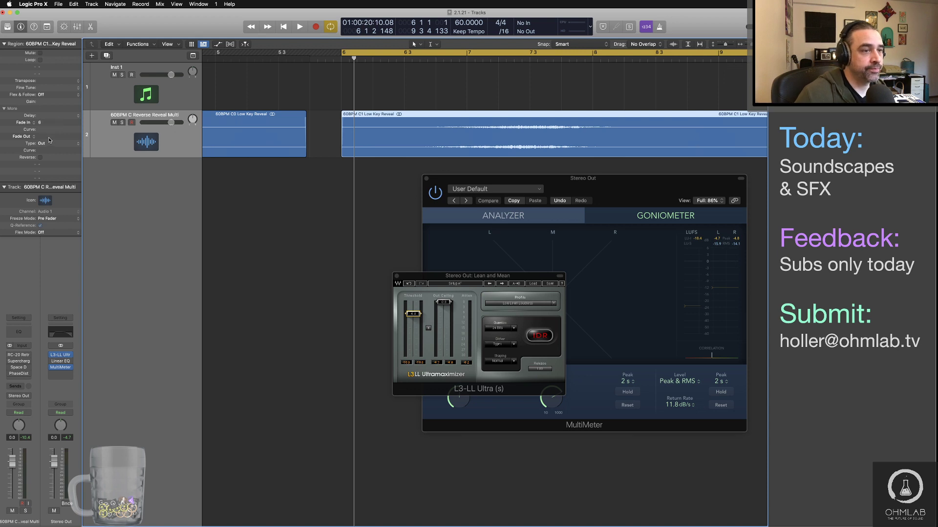
key("space")
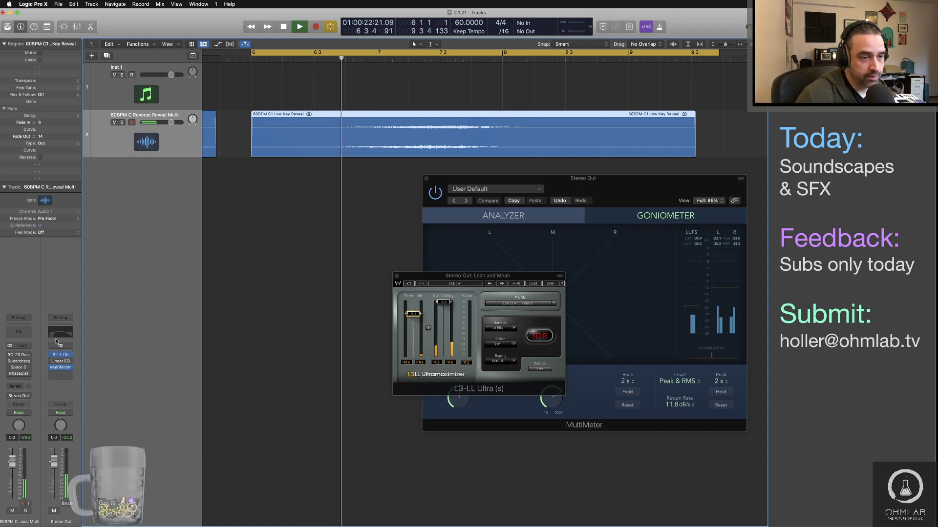
Re-enable the Stereo Out Linear Phase EQ and set its low cut to 27.6 Hz and the 75 Hz low shelf's gain to -0.2 dB.
left_click(70, 333)
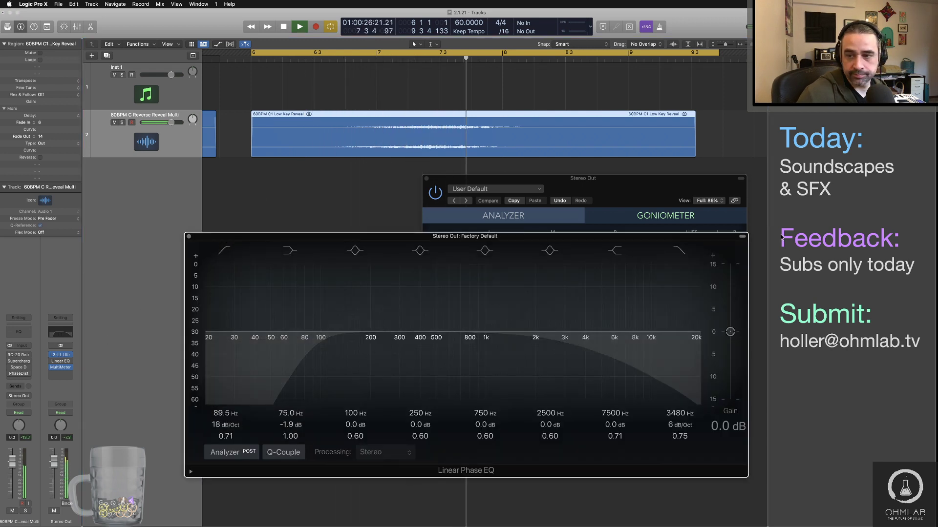
left_click(742, 238)
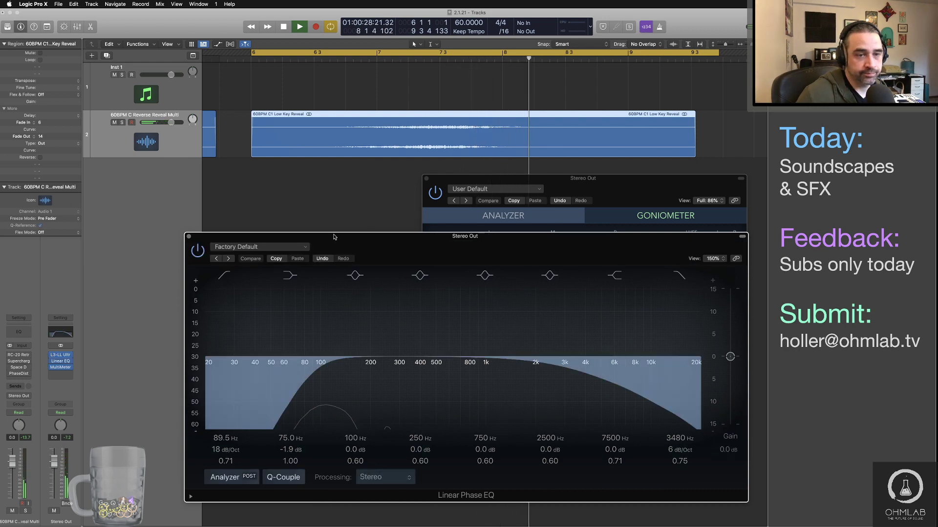
left_click_drag(350, 186, 343, 172)
left_click_drag(199, 366, 199, 399)
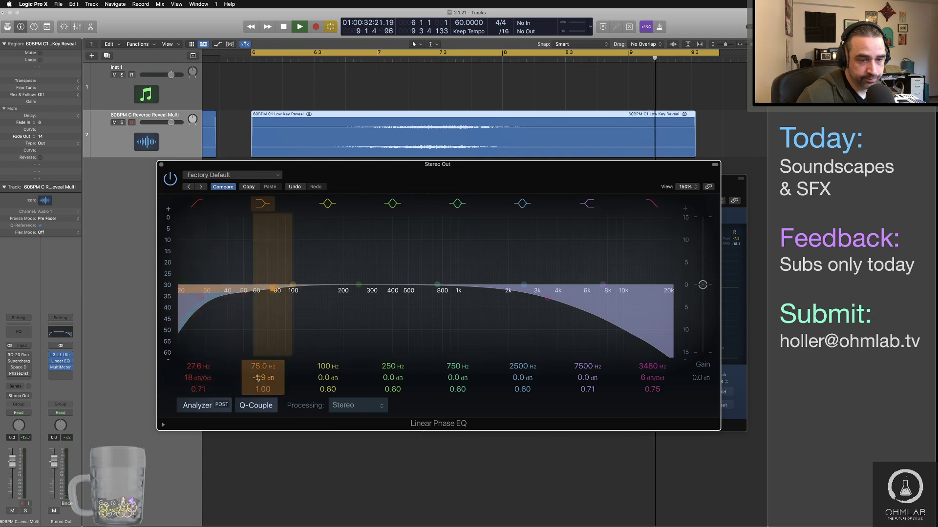
left_click_drag(263, 378, 263, 370)
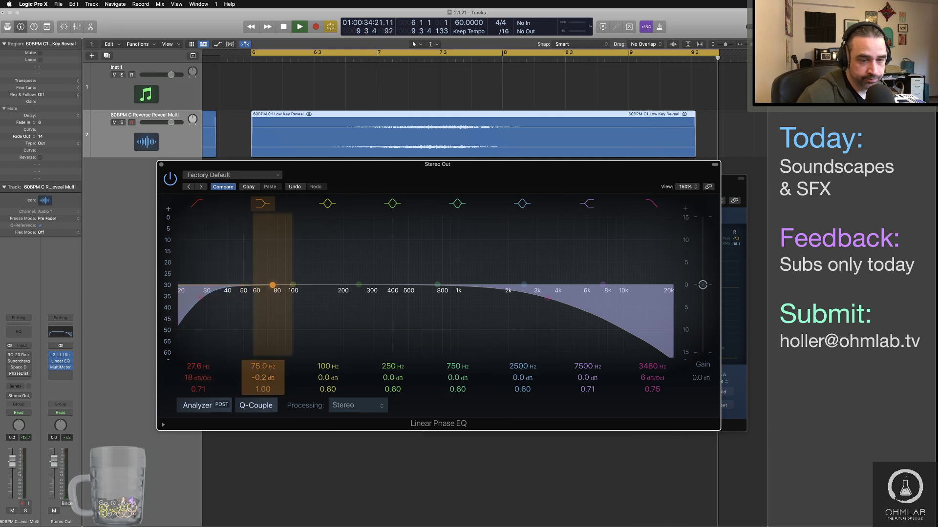
Set the Linear Phase EQ's high cut to 14200 Hz, stop playback and move the plug-in window clear of the region.
left_click(603, 285)
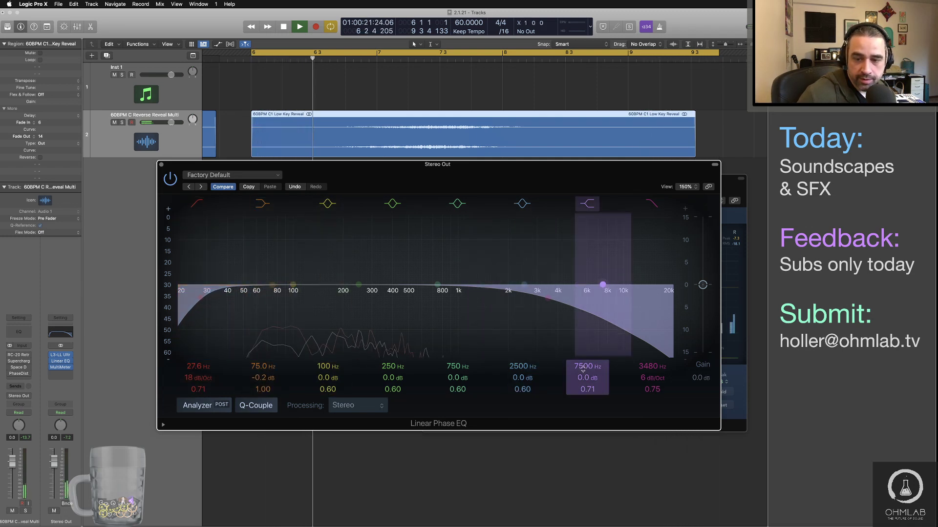
left_click_drag(547, 298, 648, 297)
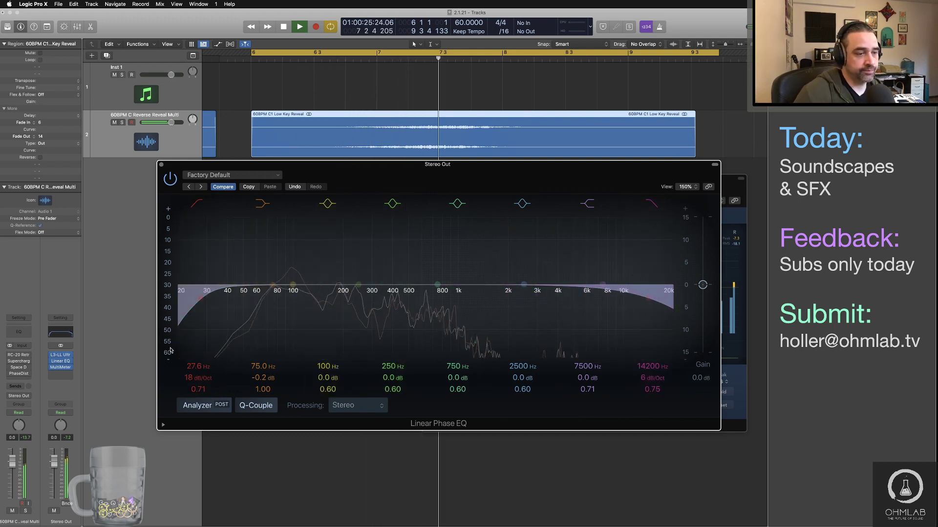
key("space")
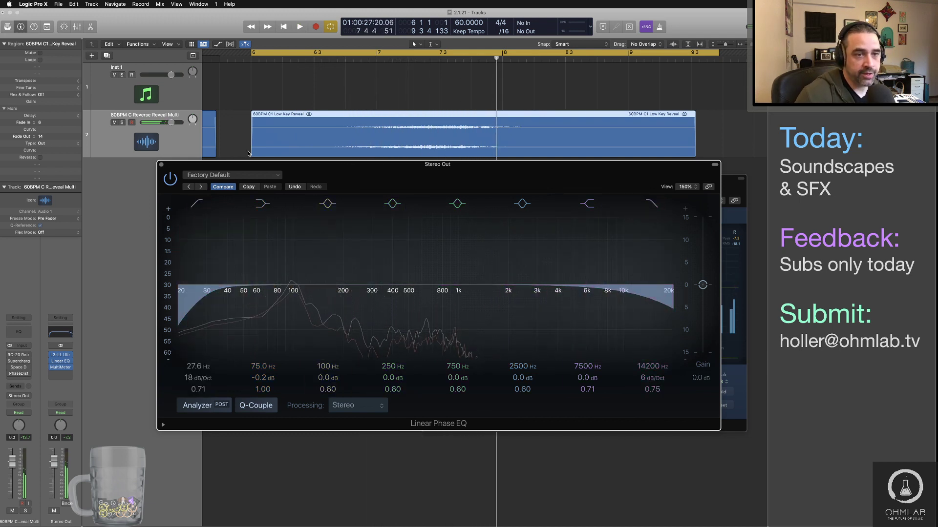
left_click_drag(247, 165, 210, 218)
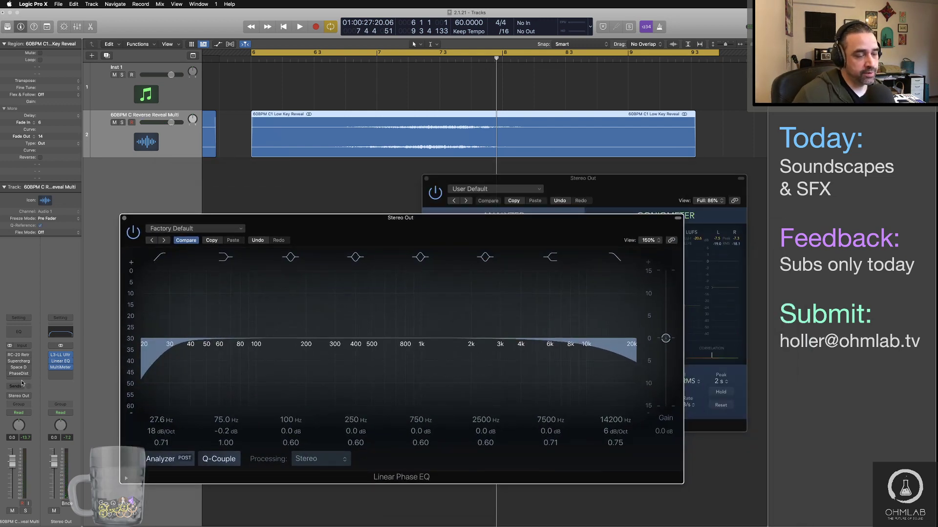
Insert a Pedalboard after Phase Distortion on the audio track and add the Fuzz Machine stompbox to it.
left_click(28, 380)
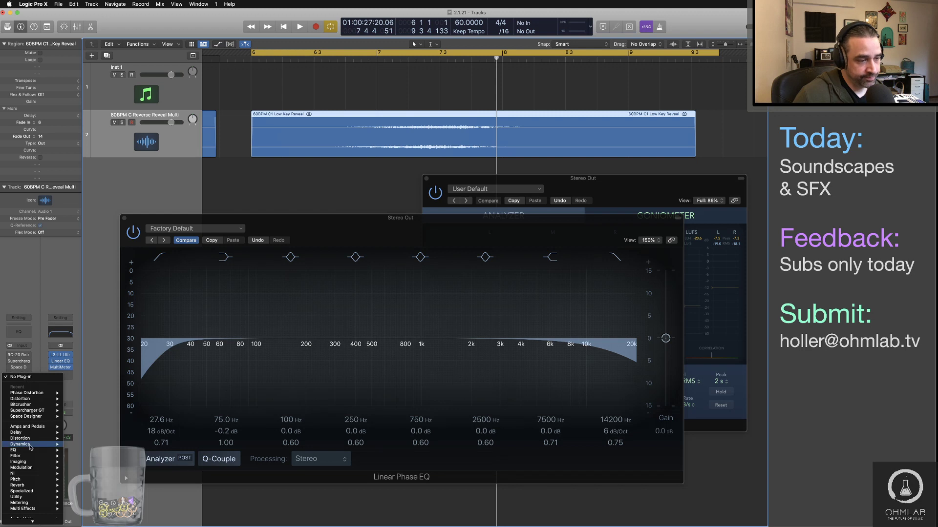
mouse_move(31, 433)
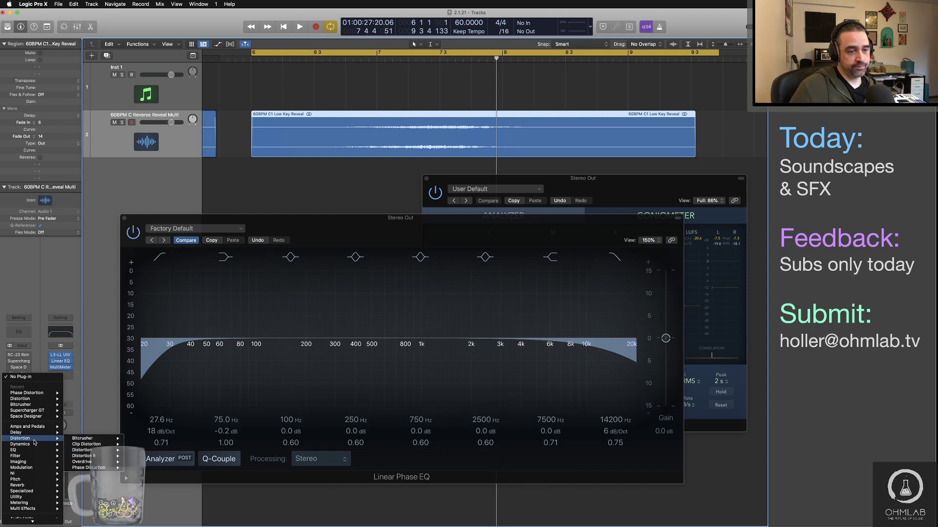
mouse_move(62, 430)
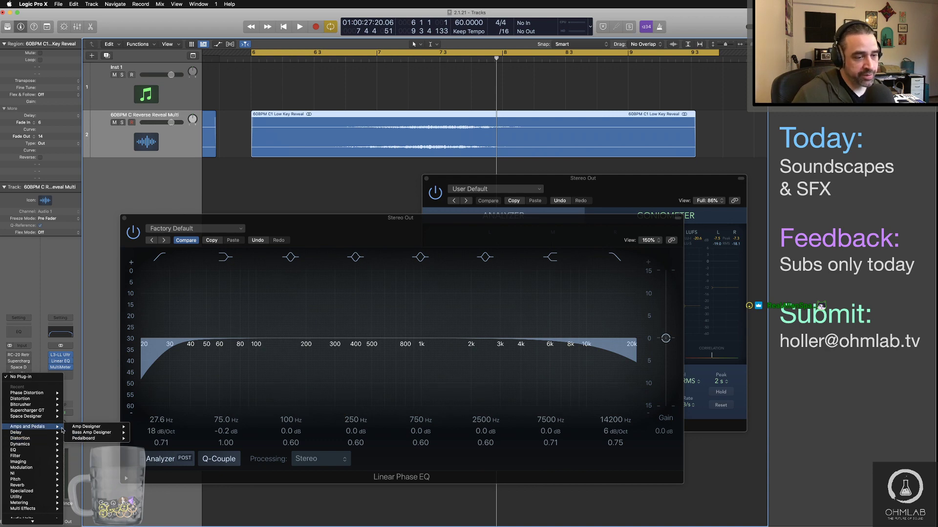
left_click(152, 439)
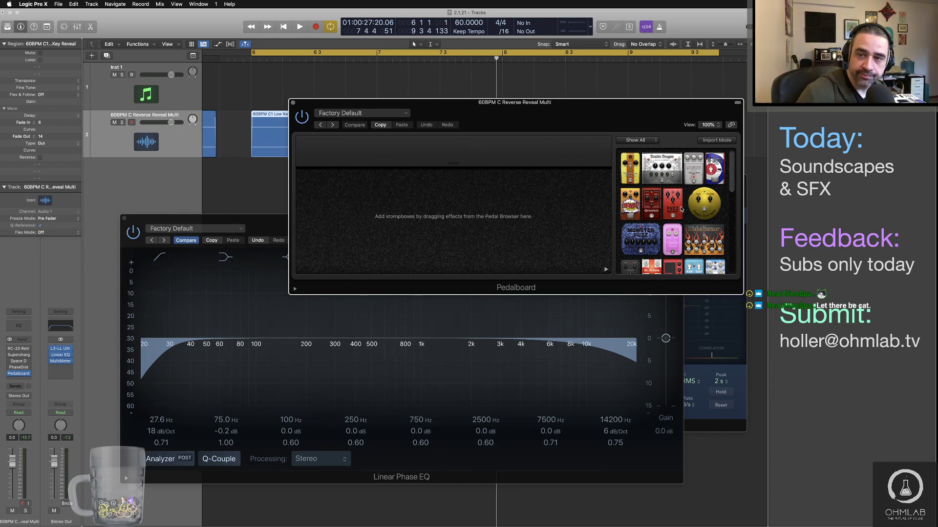
left_click_drag(680, 210, 440, 185)
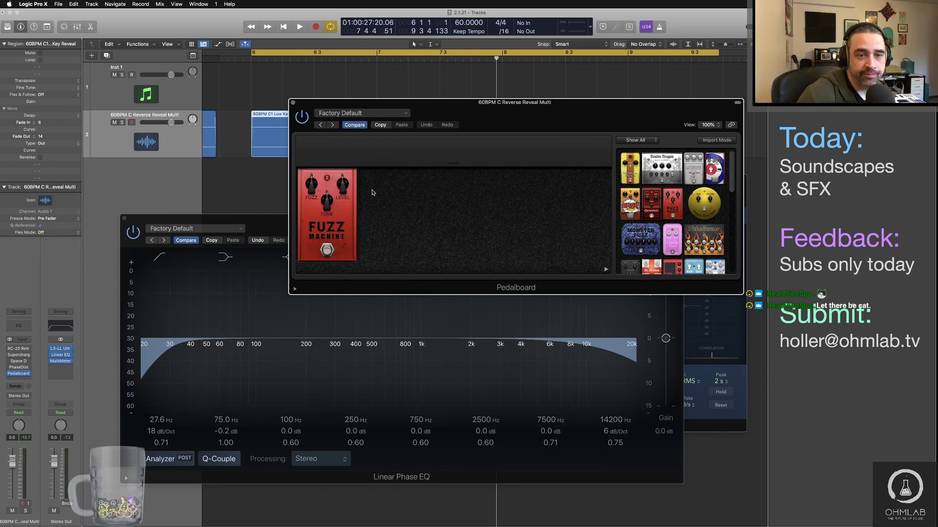
Set the Fuzz Machine's Level to about -15 dB and Fuzz to about 13.6 dB, and adjust its Tone during playback.
left_click_drag(341, 192, 347, 215)
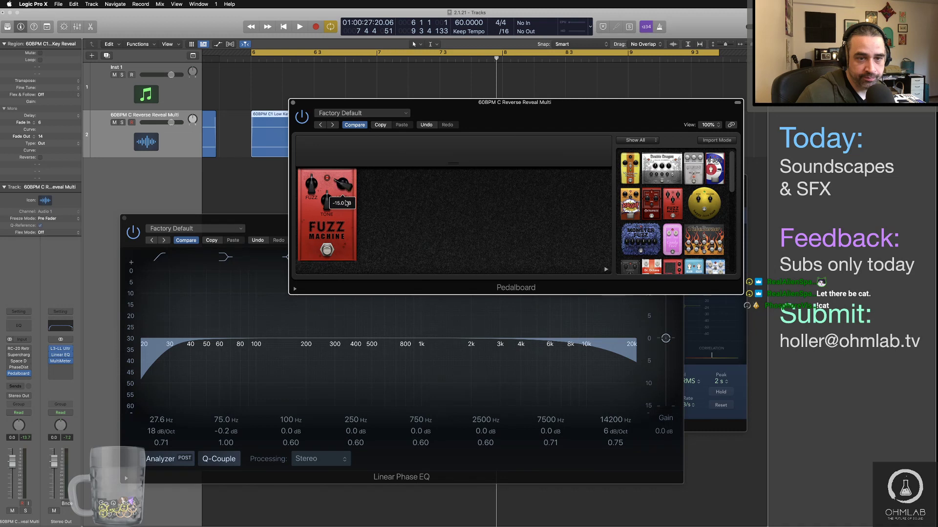
left_click(275, 187)
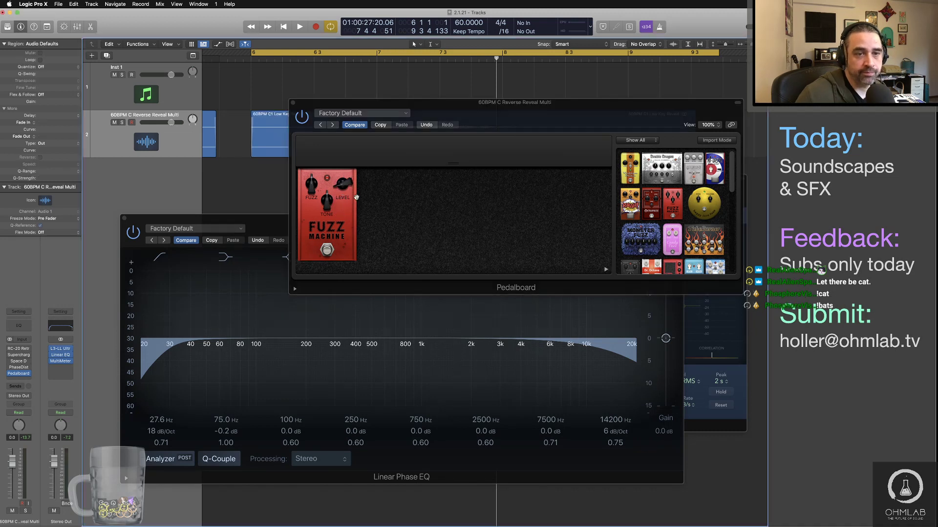
left_click(347, 185)
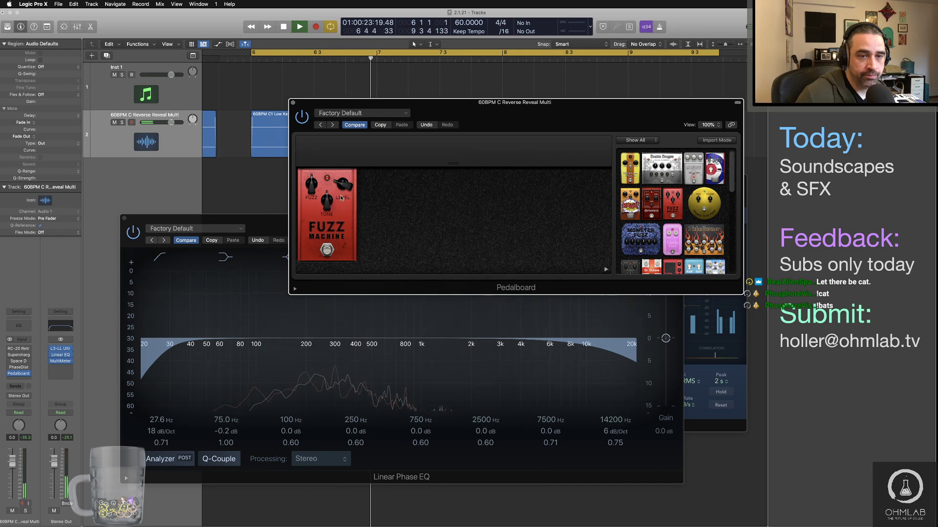
left_click_drag(327, 200, 311, 219)
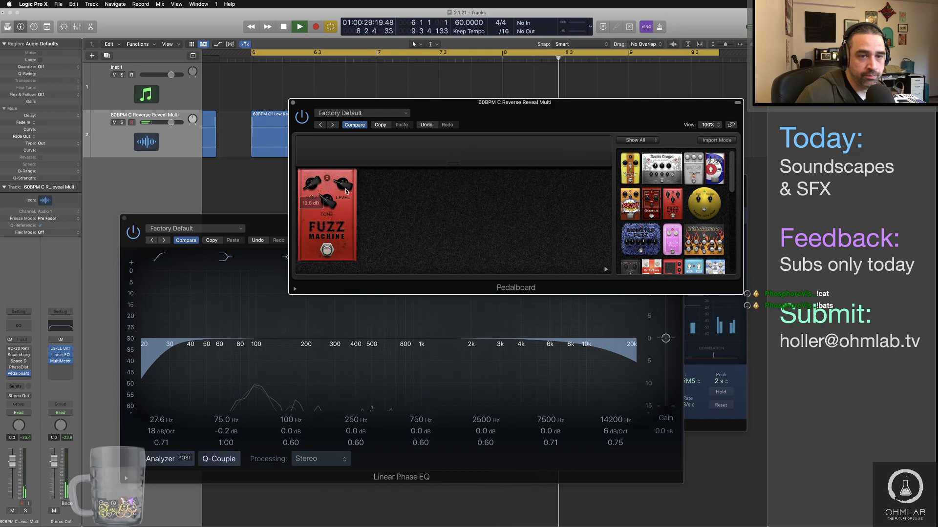
Fine-tune the Fuzz Machine's Level and Fuzz by ear, set its Tone to about 0.74, and stop playback.
mouse_move(345, 188)
left_mouse_down()
mouse_move(344, 167)
mouse_move(346, 204)
left_mouse_up()
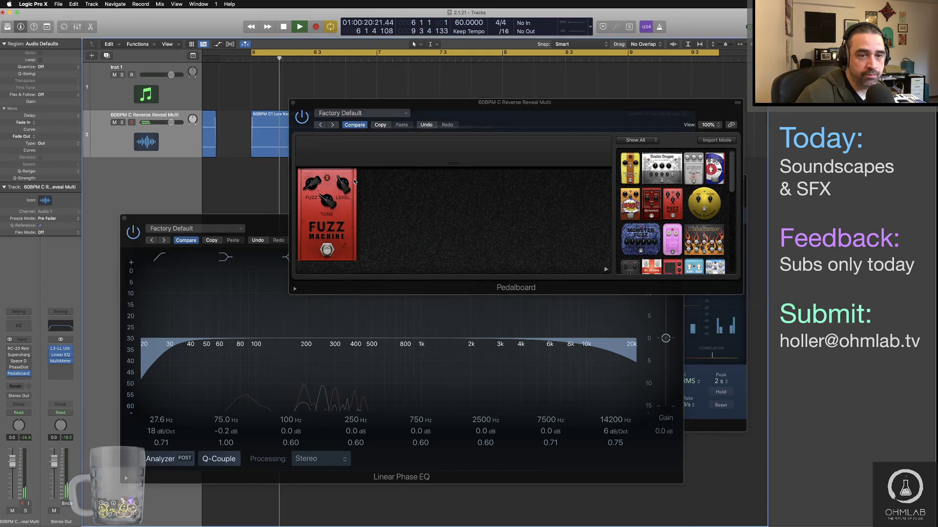
left_click_drag(344, 190, 342, 187)
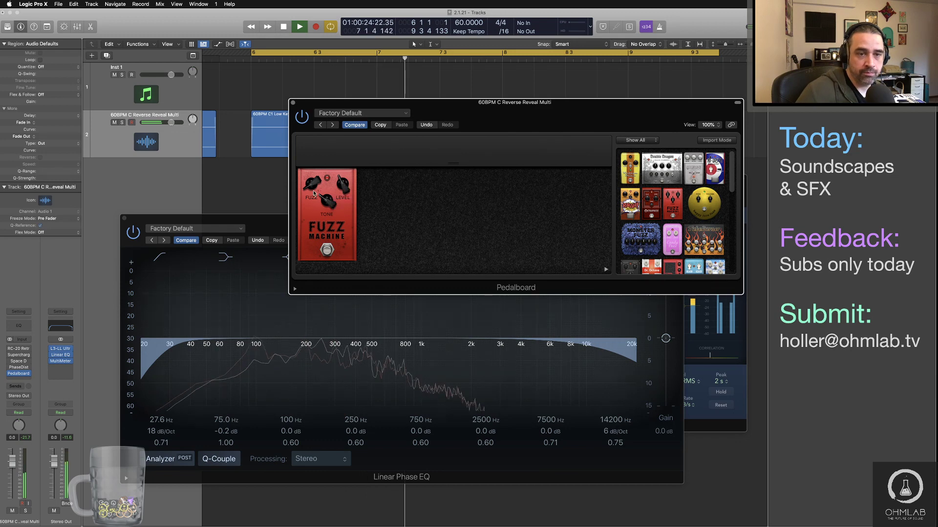
mouse_move(311, 184)
left_mouse_down()
mouse_move(323, 199)
mouse_move(321, 191)
left_mouse_up()
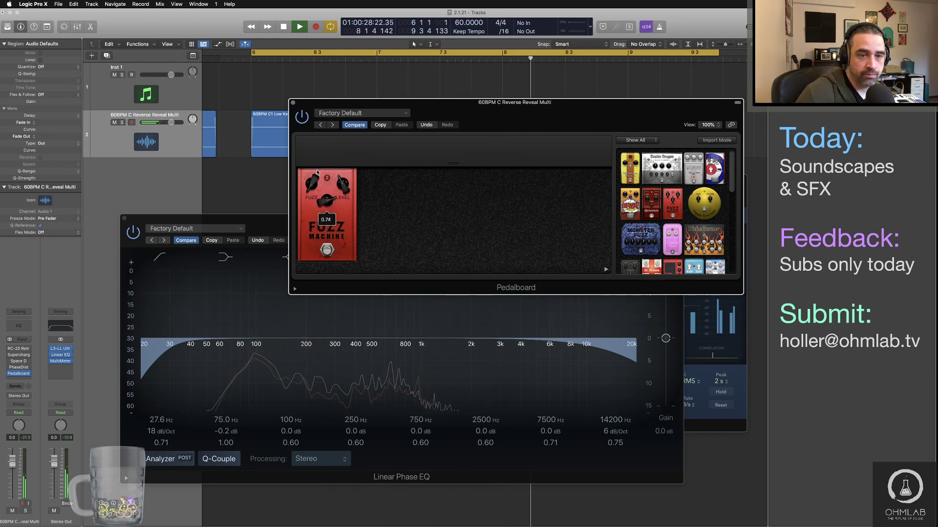
left_click(307, 59)
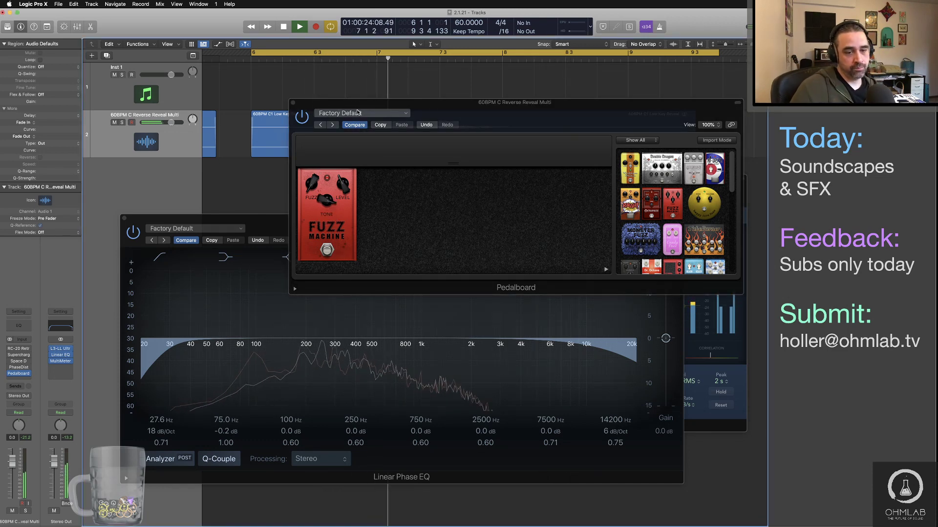
mouse_move(424, 148)
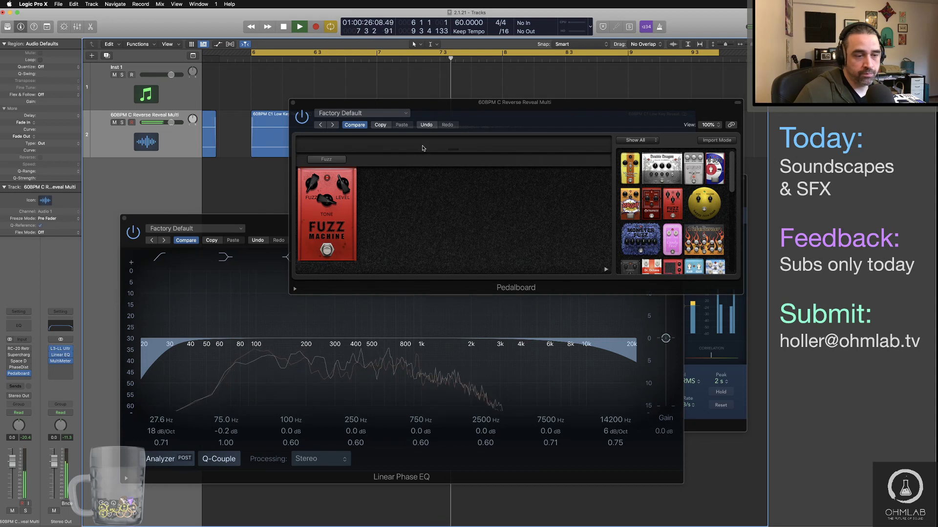
key("space")
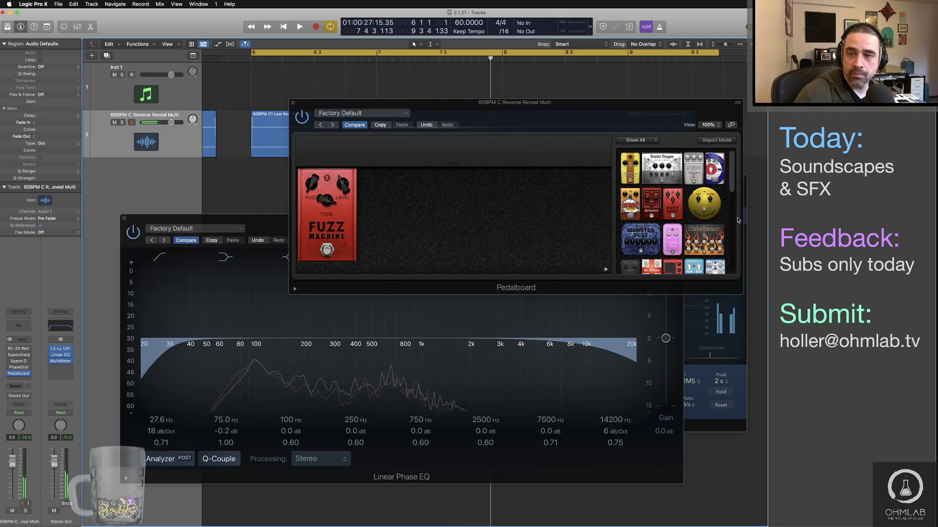
Add a Mixer utility after the Fuzz Machine in Pedalboard and raise its mix fader to about 71% during playback.
left_click_drag(732, 185, 745, 327)
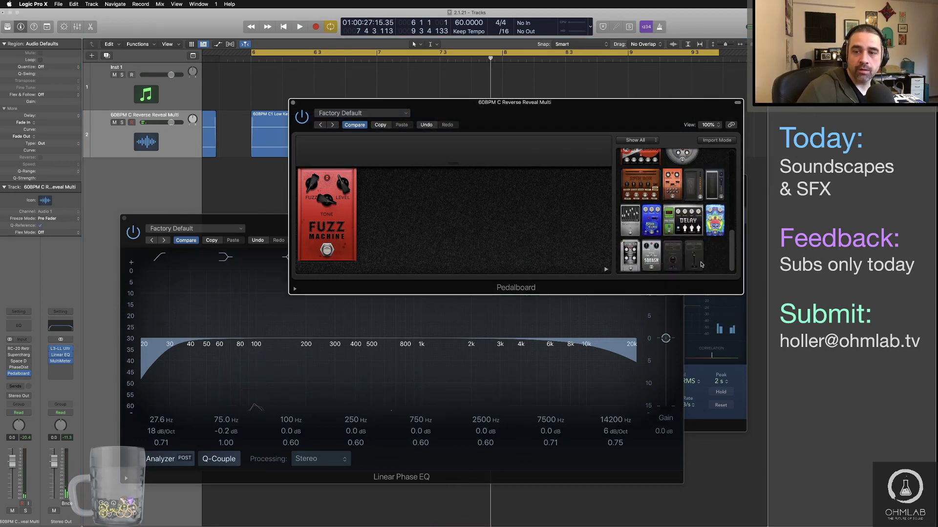
left_click_drag(701, 264, 440, 252)
key("space")
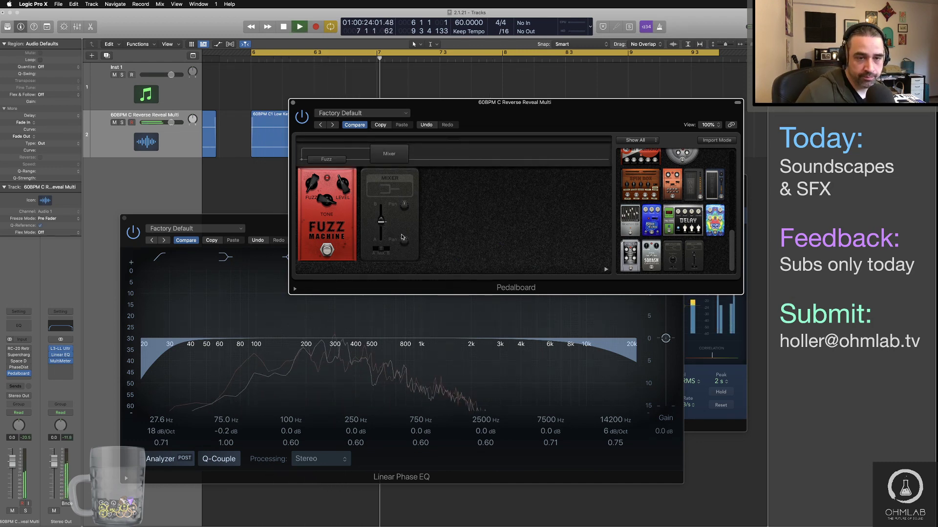
left_click_drag(382, 223, 381, 221)
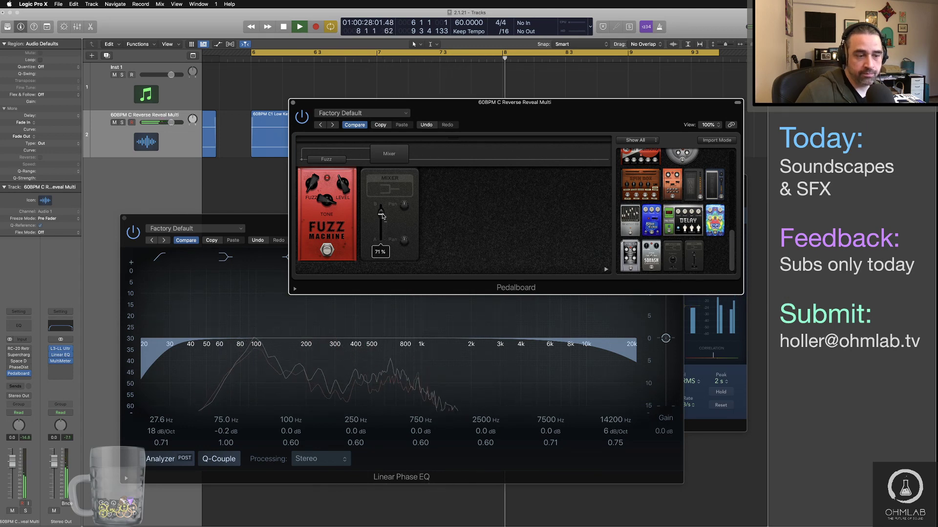
left_click(249, 193)
key("space")
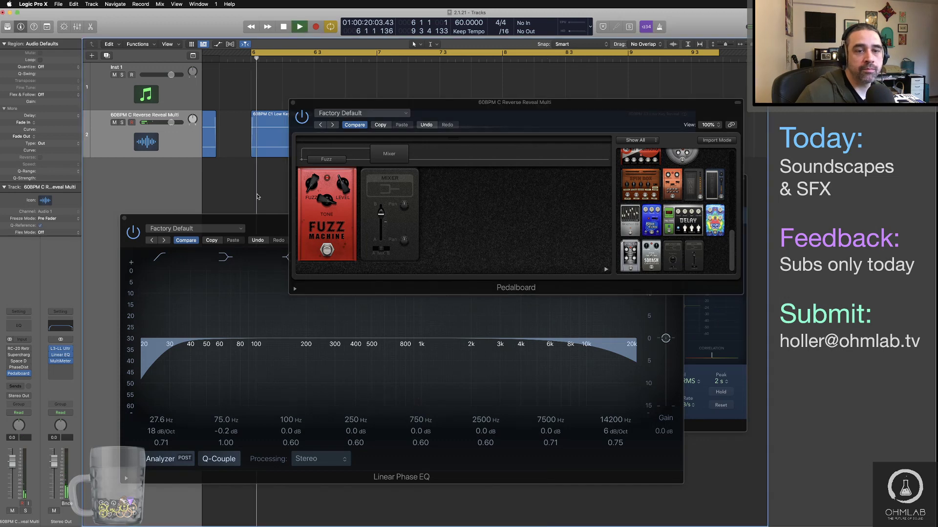
Open the Stereo Out MultiMeter, close the Linear Phase EQ window, and arrange the Pedalboard, MultiMeter and L3-LL windows clear of the region.
left_click(63, 364)
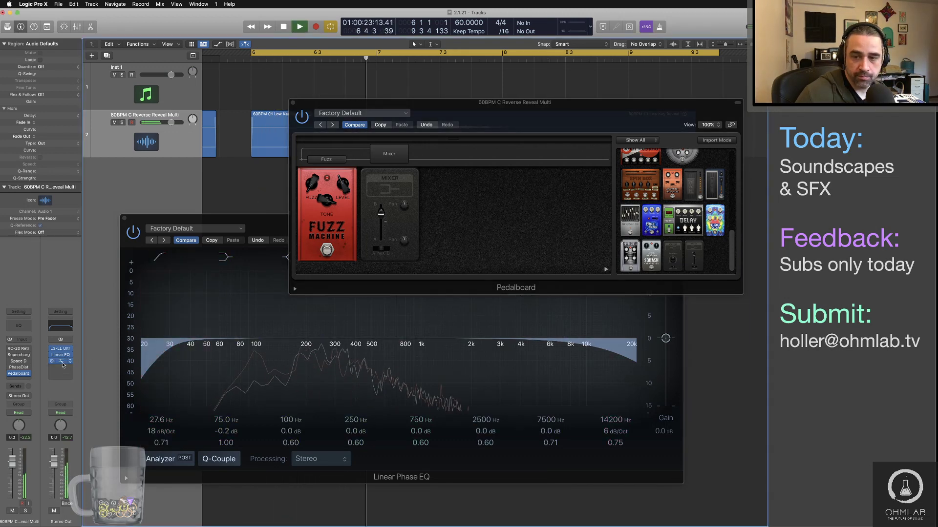
left_click(63, 363)
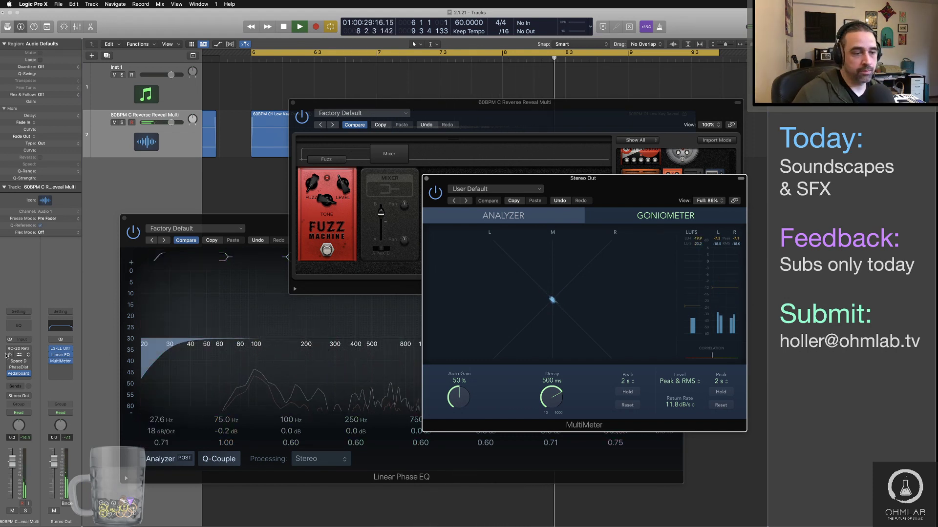
left_click_drag(614, 190, 649, 260)
left_click_drag(475, 123, 238, 325)
left_click(124, 218)
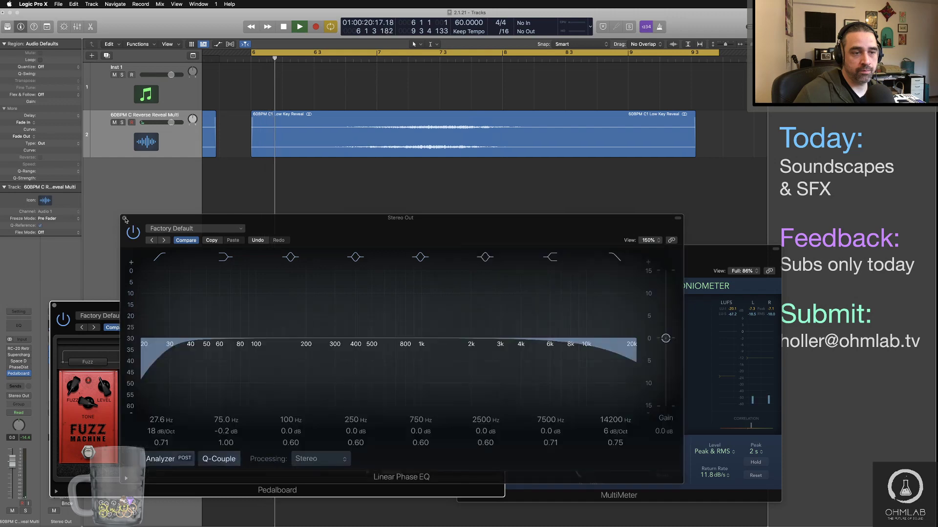
left_click_drag(433, 276, 648, 37)
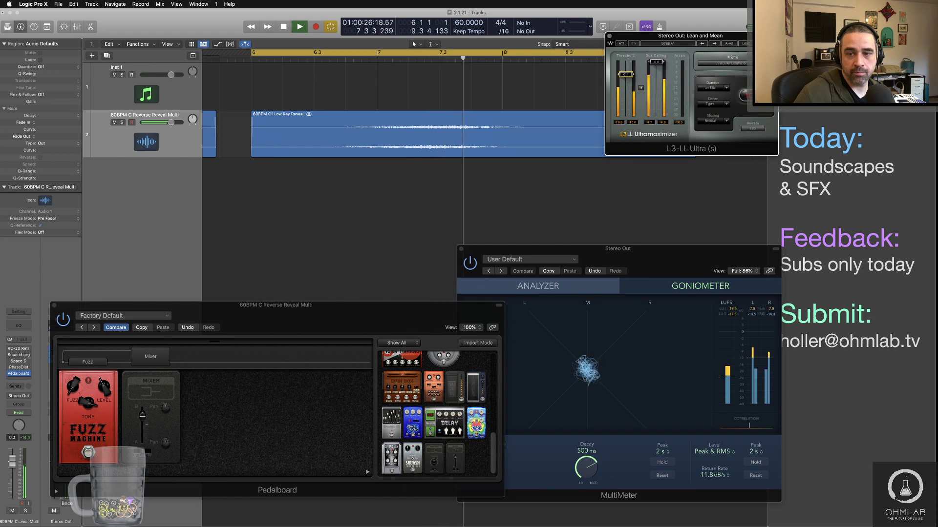
left_click_drag(720, 265, 712, 238)
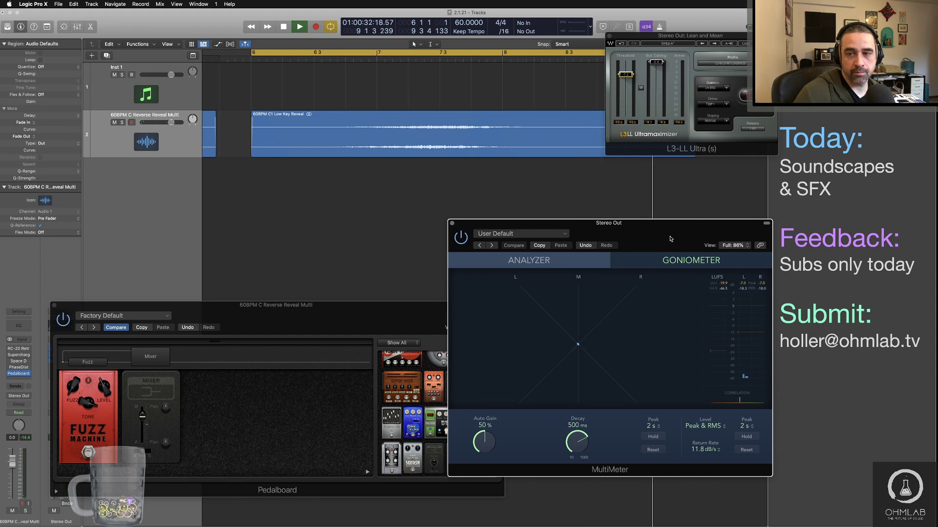
Shorten the cycle range so that it ends exactly at the end of the 60BPM C1 Low Key Reveal region.
key("super+Left")
key("super+Left")
key("super+Left")
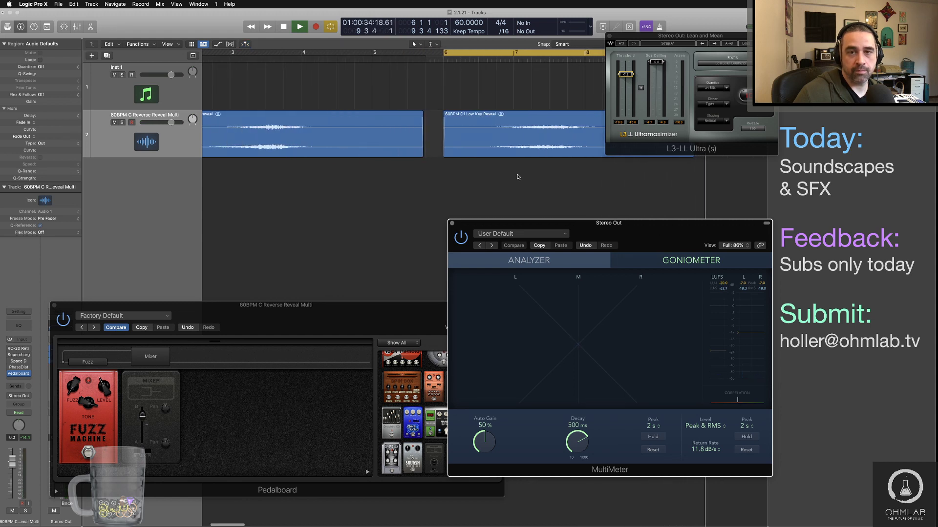
scroll(519, 178, "right", 4)
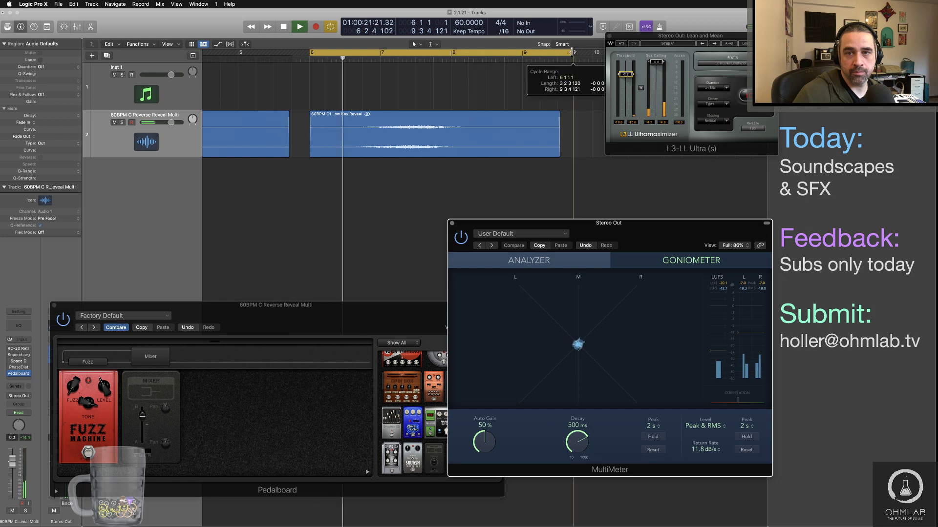
left_click_drag(573, 52, 561, 52)
key("super+Right")
key("super+Right")
key("super+Right")
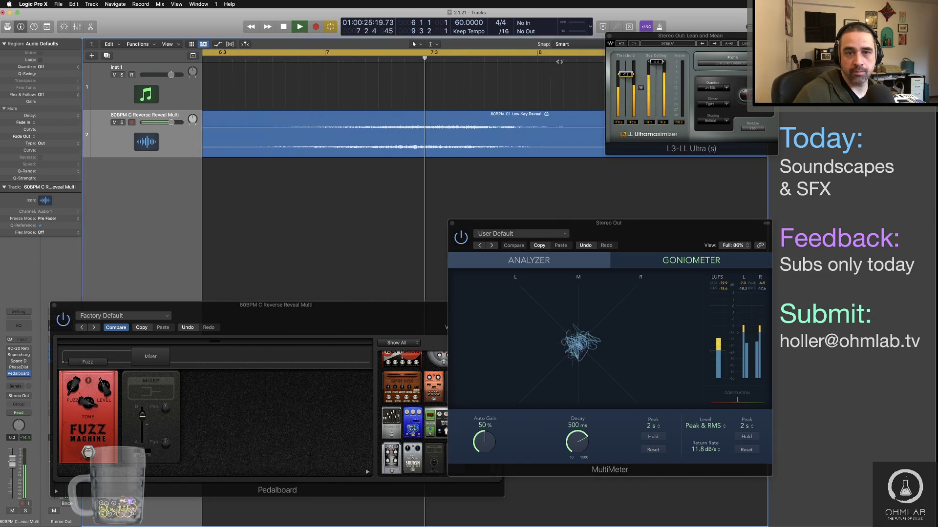
scroll(559, 62, "right", 8)
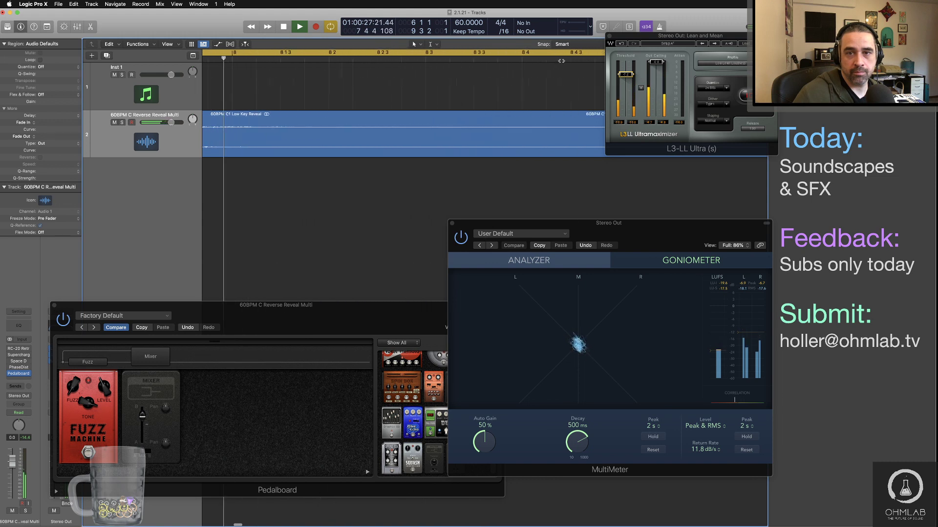
scroll(560, 60, "right", 4)
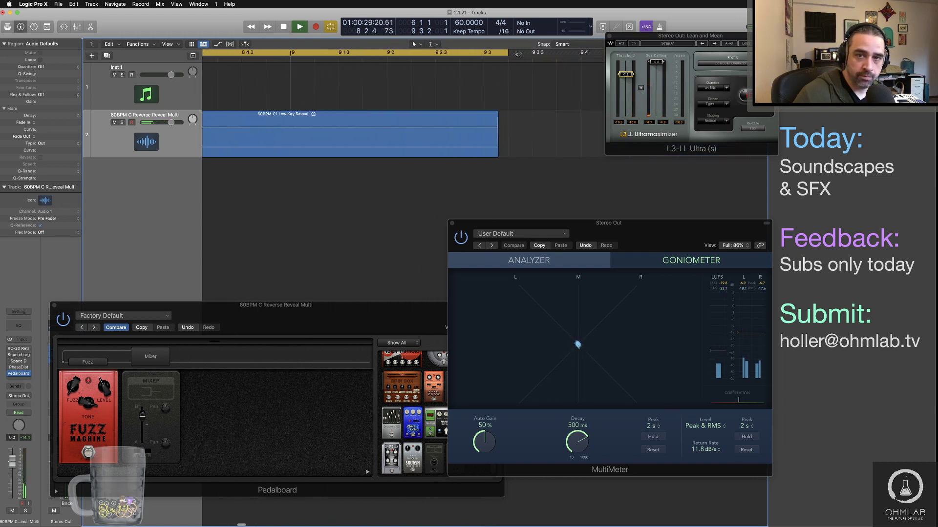
left_click_drag(510, 53, 498, 53)
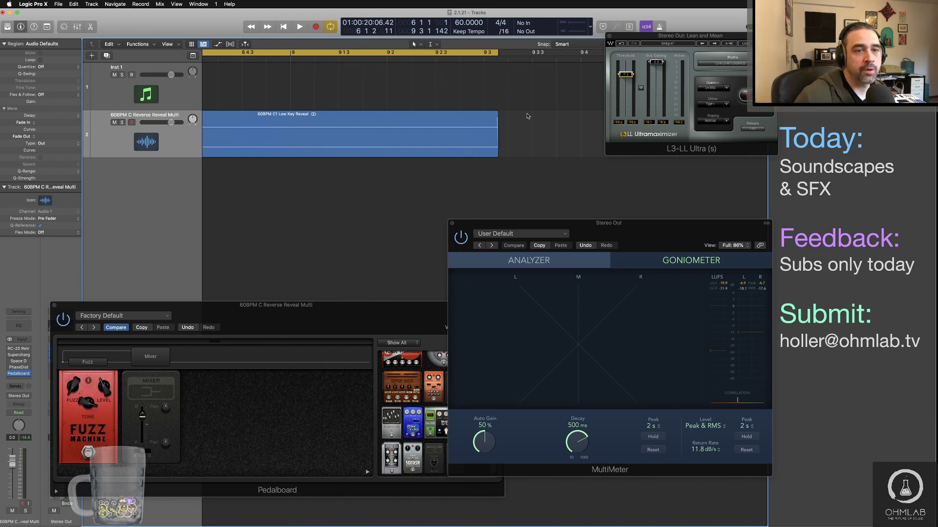
Copy the name of the 60BPM C1 Low Key Reveal region without changing it, then deselect the region.
scroll(342, 177, "left", 5)
scroll(341, 178, "left", 10)
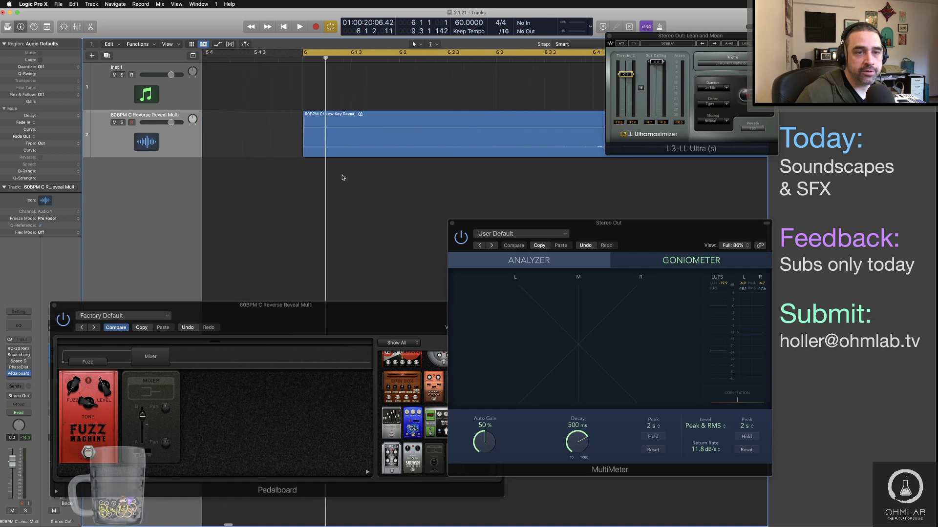
double_click(358, 113)
key("super+c")
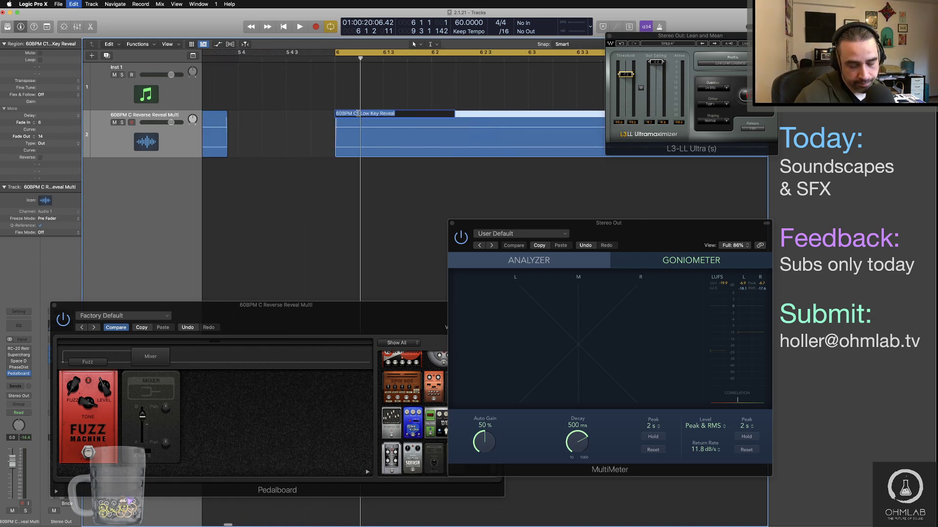
left_click(333, 147)
Bounce the cycle range in real time as a 24-bit, 44100 Hz Wave file named "60BPM C1 Low Key Reveal" in the Long folder.
key("super+b")
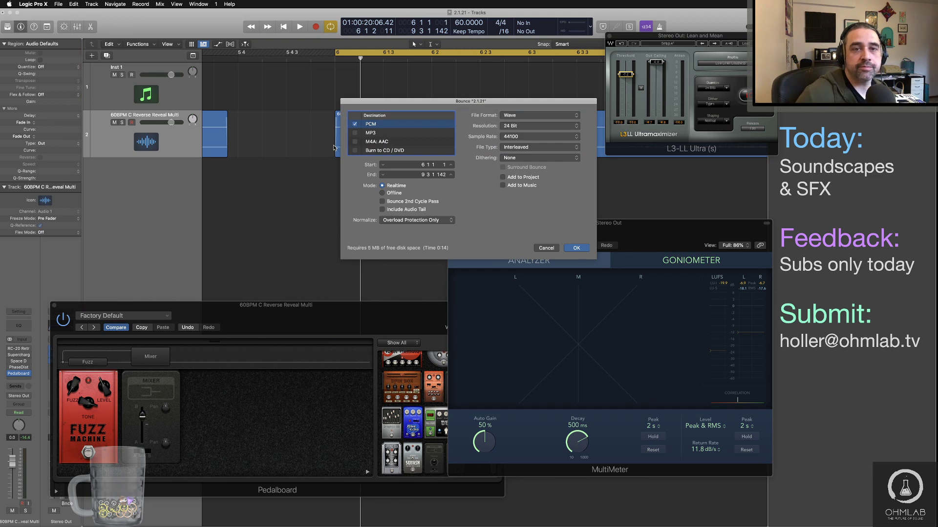
key("Return")
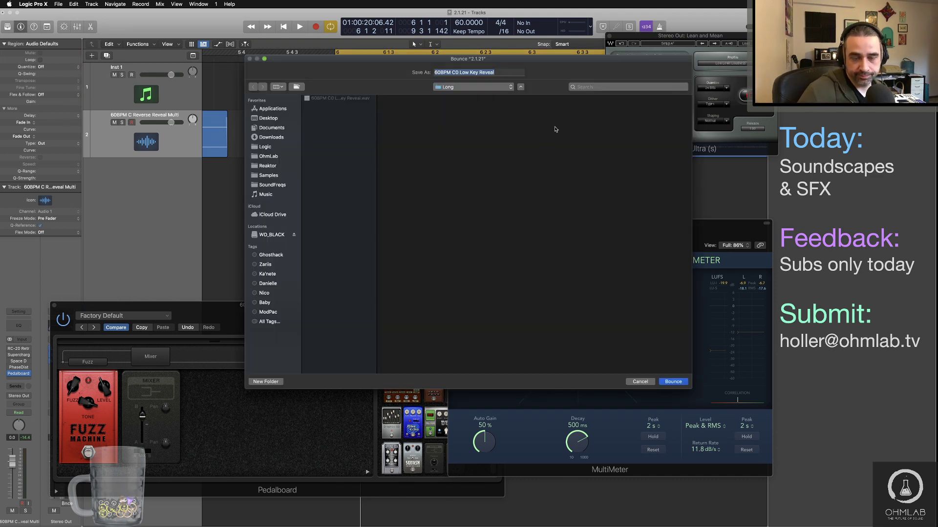
key("super+v")
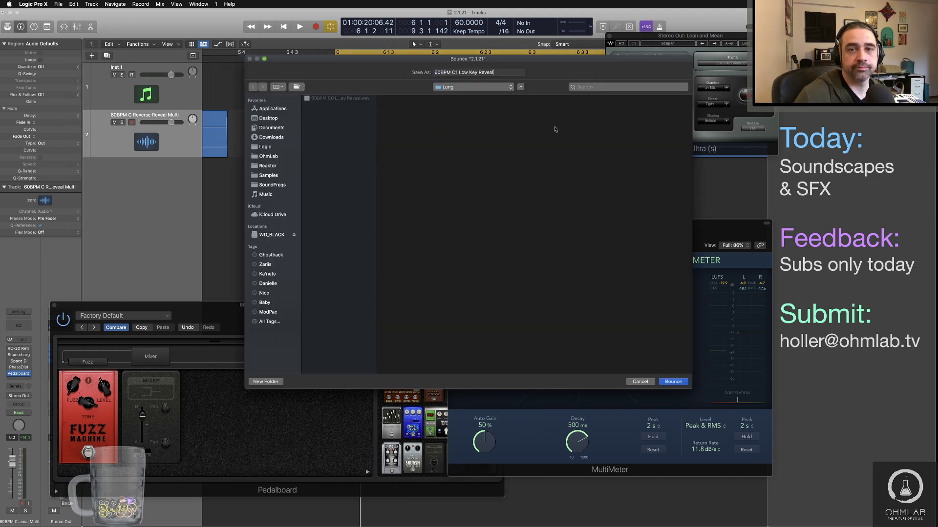
left_click(678, 384)
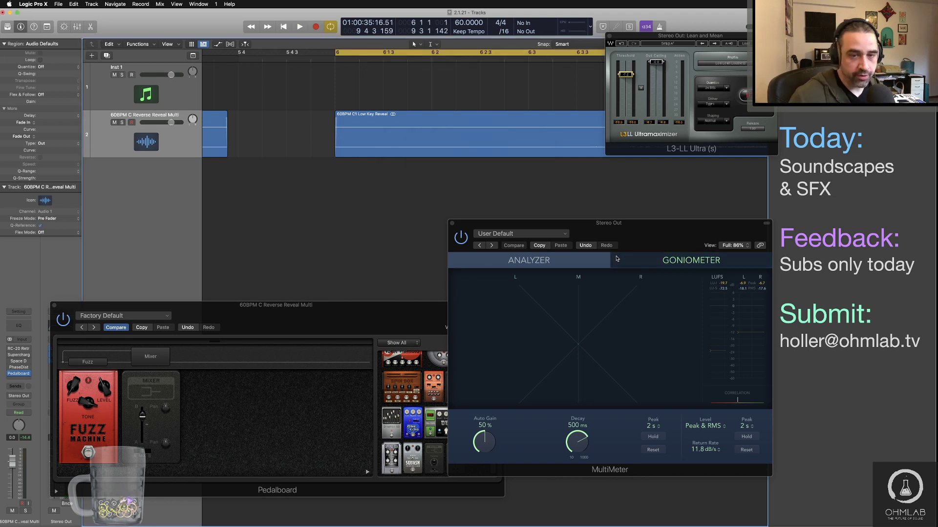
Switch to Finder, widen the sample pack window's Name column, and preview the C0 and C1 Low Key Reveal files in the Long folder.
key("super+Tab")
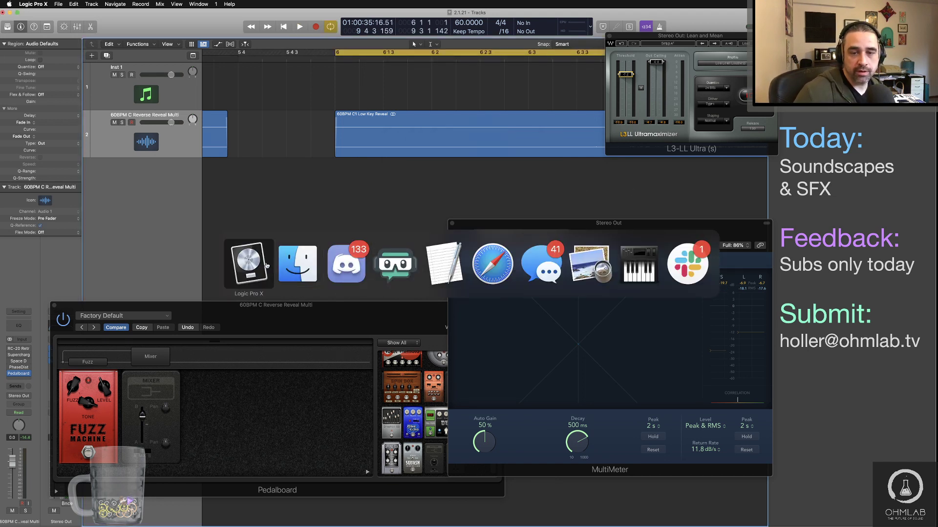
left_click(282, 274)
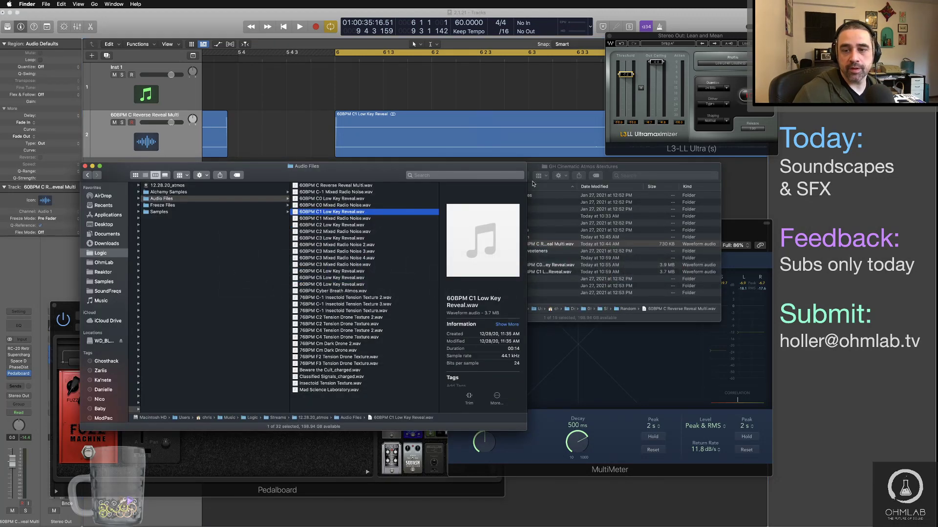
left_click(537, 167)
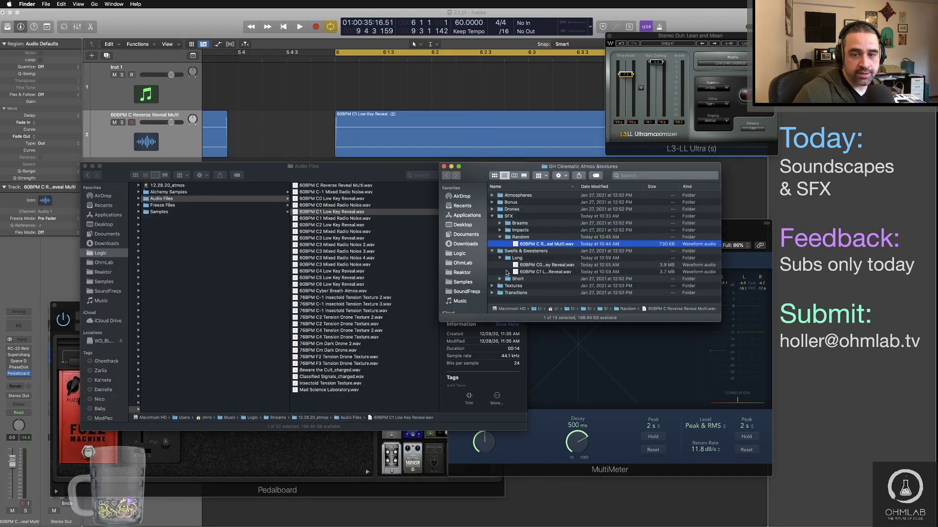
left_click(564, 265)
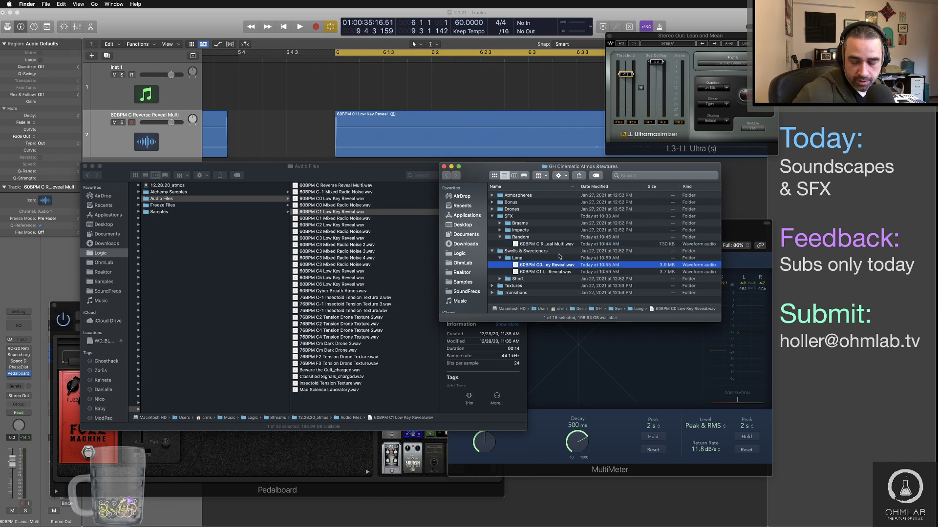
key("space")
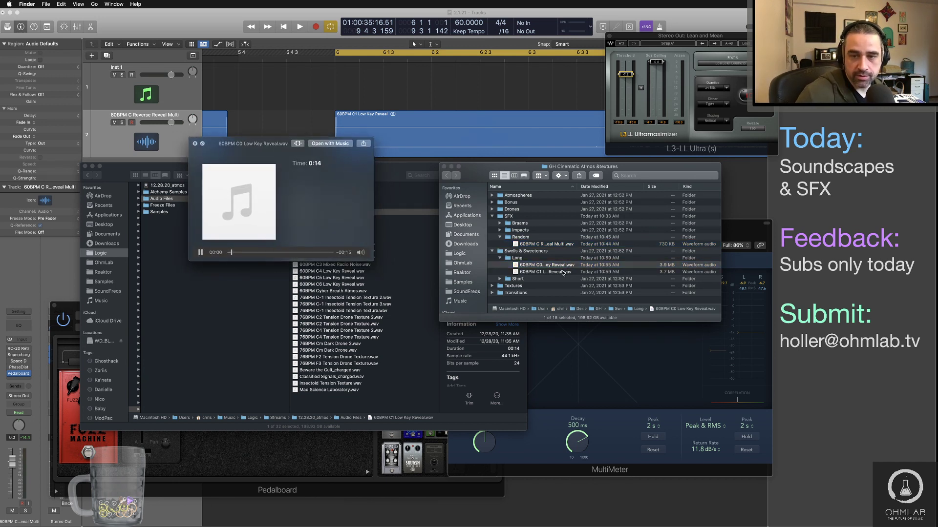
left_click(576, 189)
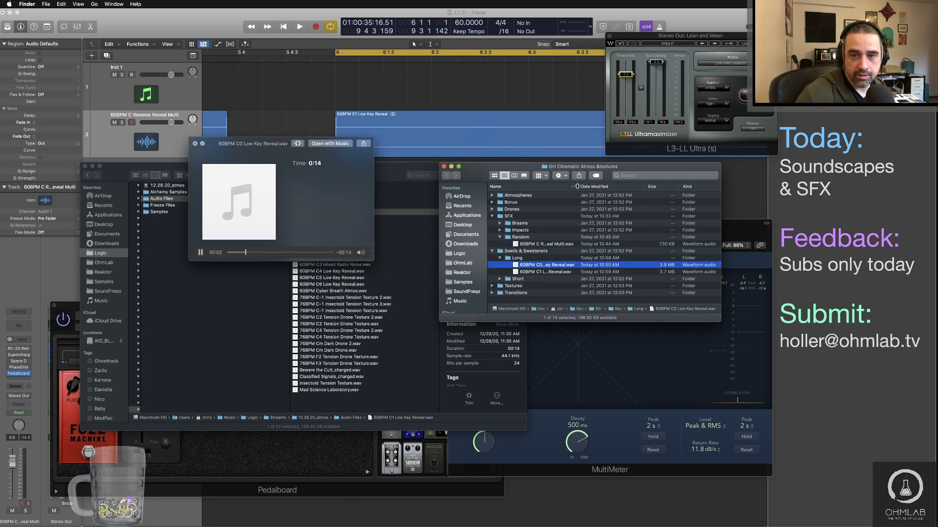
left_click_drag(577, 187, 607, 187)
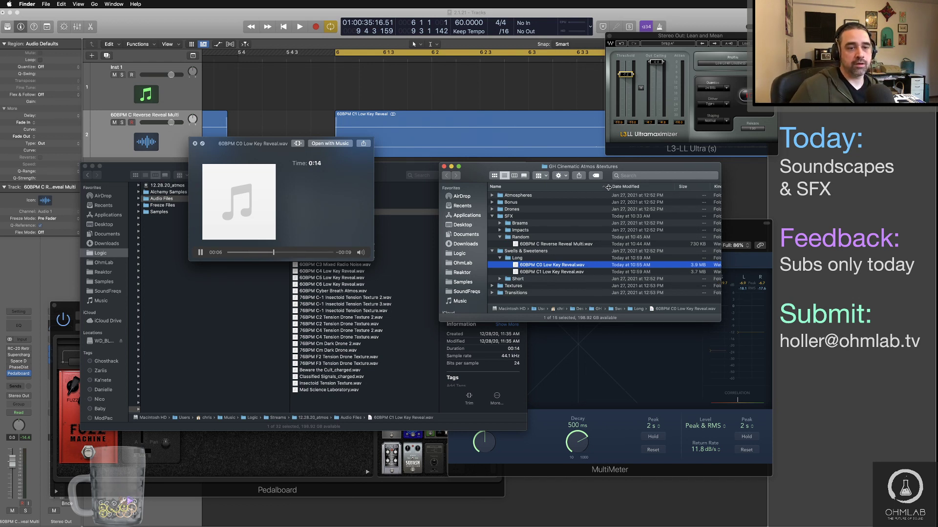
key("Down")
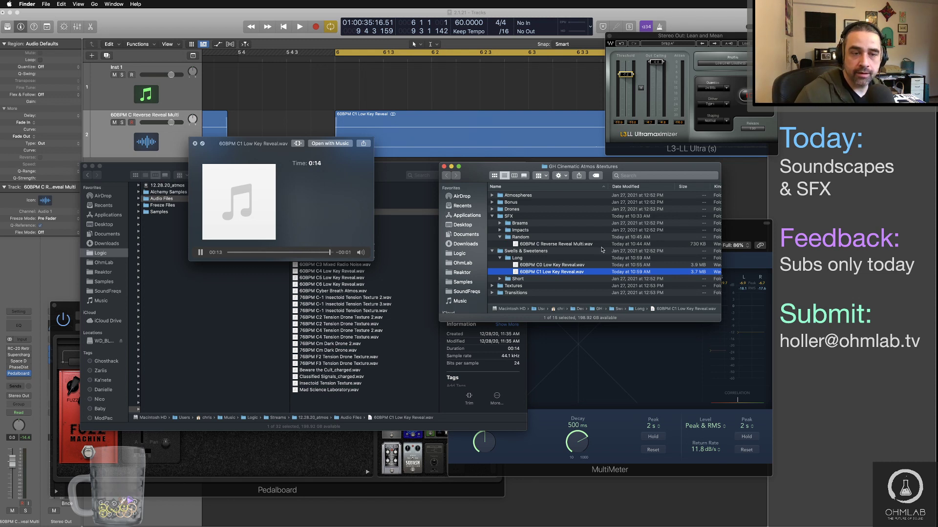
Stop the C1 Low Key Reveal preview and preview 60BPM C2 Low Key Reveal.wav from the Audio Files folder.
key("space")
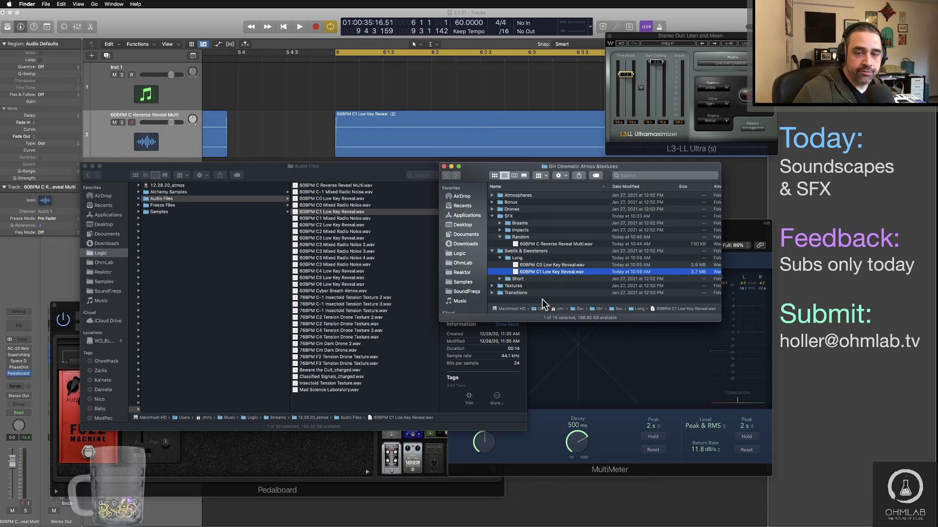
mouse_move(535, 165)
left_mouse_down()
mouse_move(580, 169)
mouse_move(537, 164)
left_mouse_up()
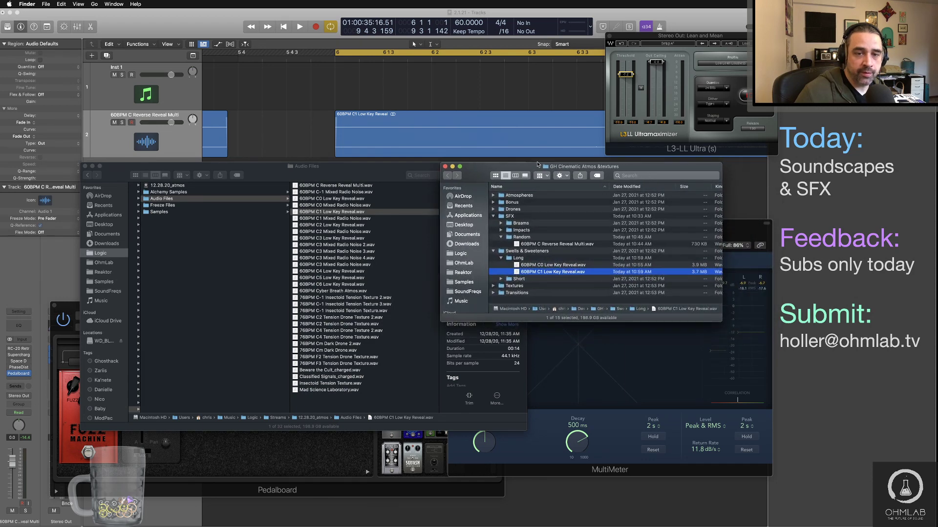
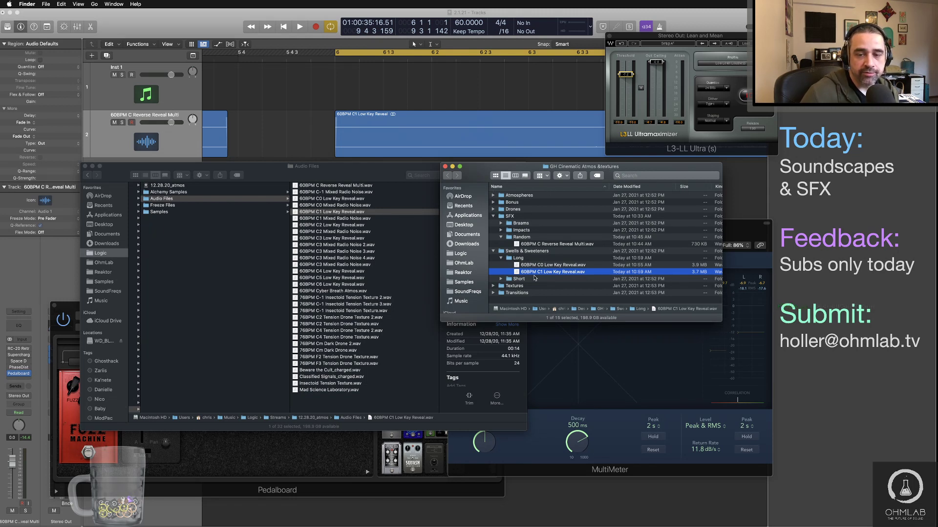
left_click(340, 228)
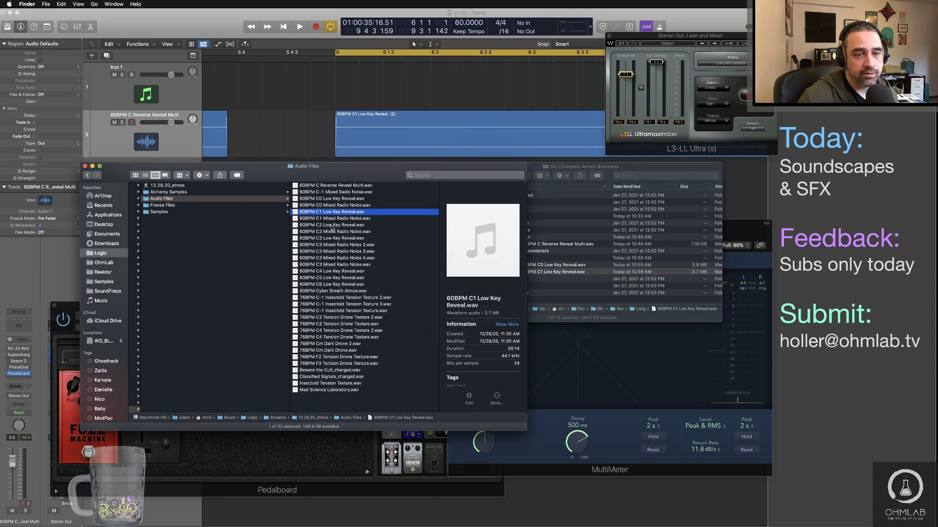
left_click(332, 225)
key("space")
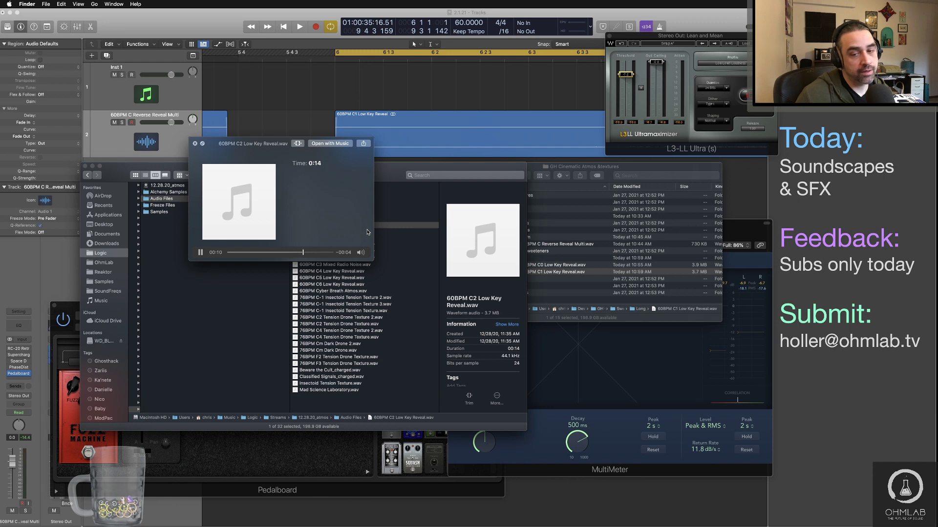
key("space")
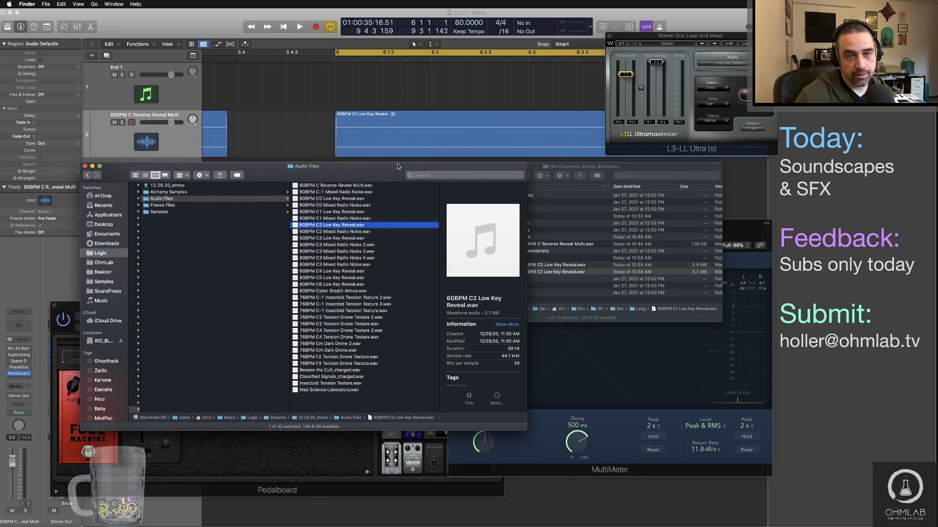
Place 60BPM C2 Low Key Reveal.wav on the audio track at bar 10 and move the cycle range to start there.
scroll(421, 126, "down", 5)
scroll(421, 127, "down", 3)
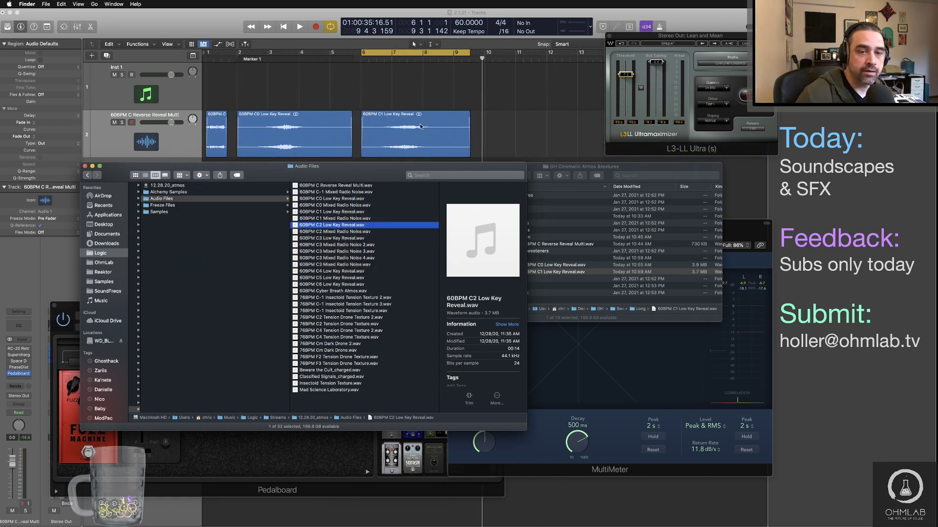
mouse_move(295, 226)
left_mouse_down()
mouse_move(503, 117)
mouse_move(489, 133)
mouse_move(469, 111)
left_mouse_up()
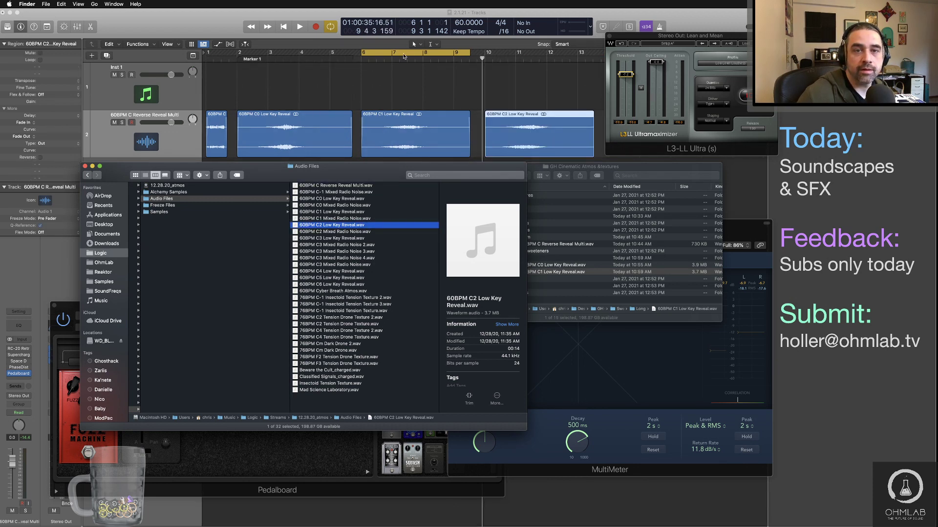
left_click_drag(403, 56, 527, 65)
Set the C2 Low Key Reveal region's fade-in to 6 and its fade-out to 22.
key("super+Right")
key("super+Right")
key("super+Right")
key("super+Right")
key("super+Right")
key("super+Right")
key("super+Right")
key("super+Right")
key("super+Right")
key("super+Right")
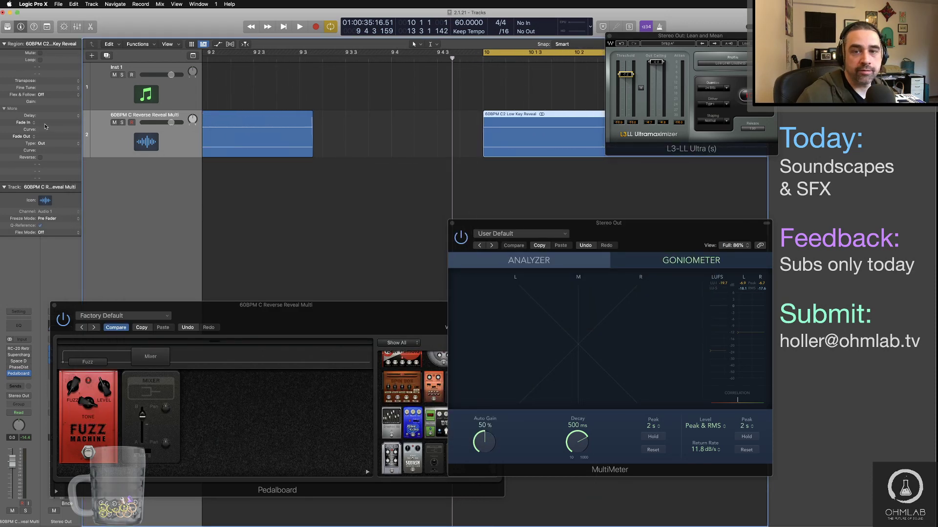
left_click_drag(45, 127, 48, 120)
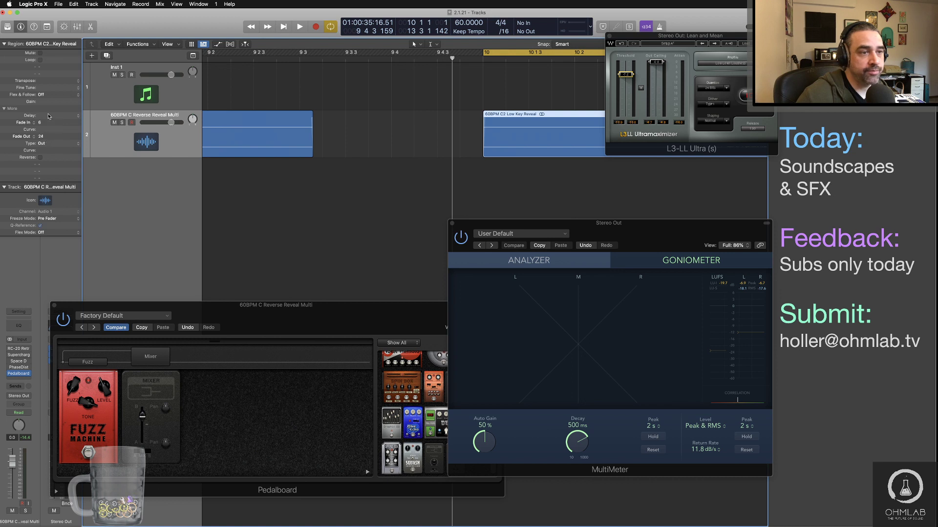
Adjust the cycle range so that it ends exactly at the end of the C2 Low Key Reveal region.
scroll(413, 186, "right", 10)
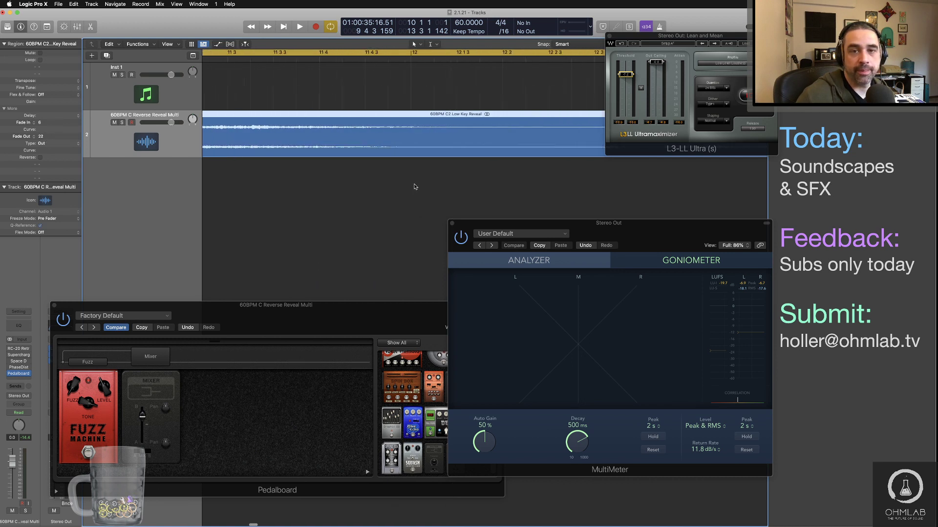
scroll(414, 187, "right", 2)
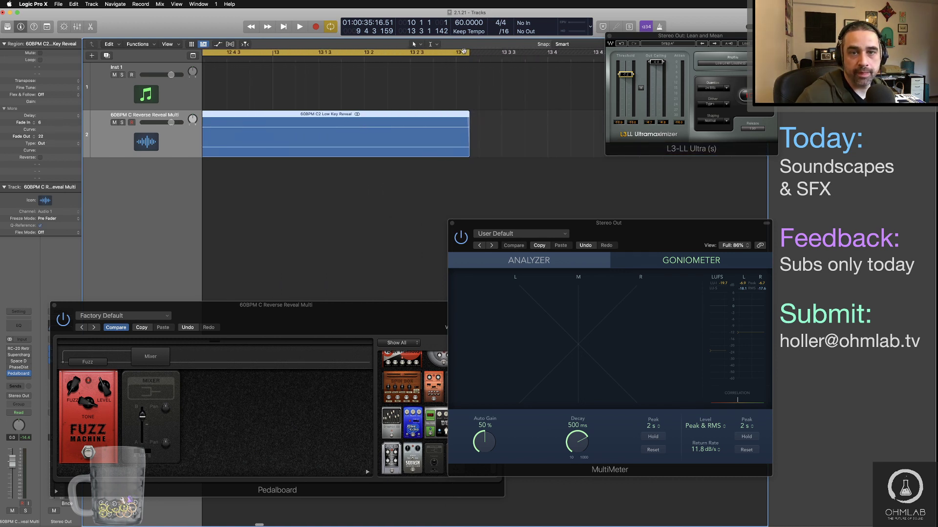
left_click_drag(469, 53, 469, 53)
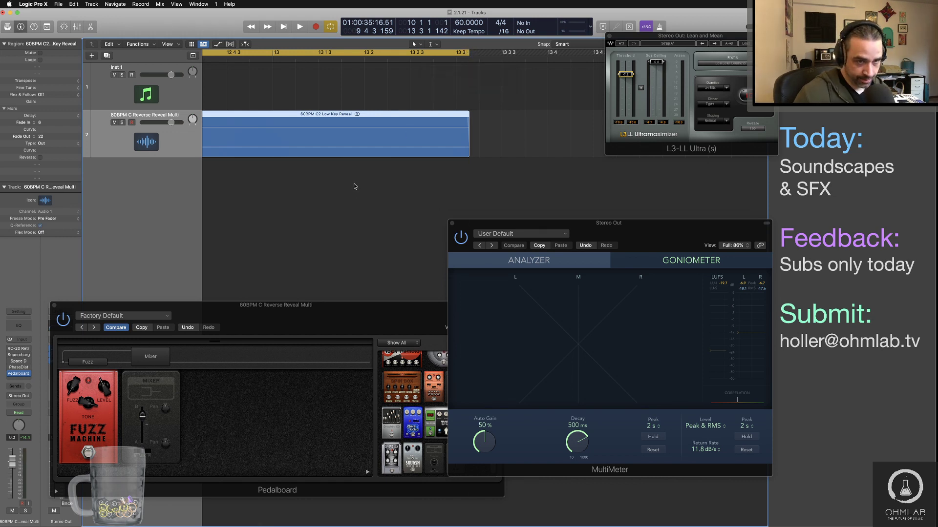
Play the C2 region from its start, reposition the Pedalboard window, and remove the Fuzz Machine stompbox.
scroll(351, 188, "left", 10)
key("Return")
key("space")
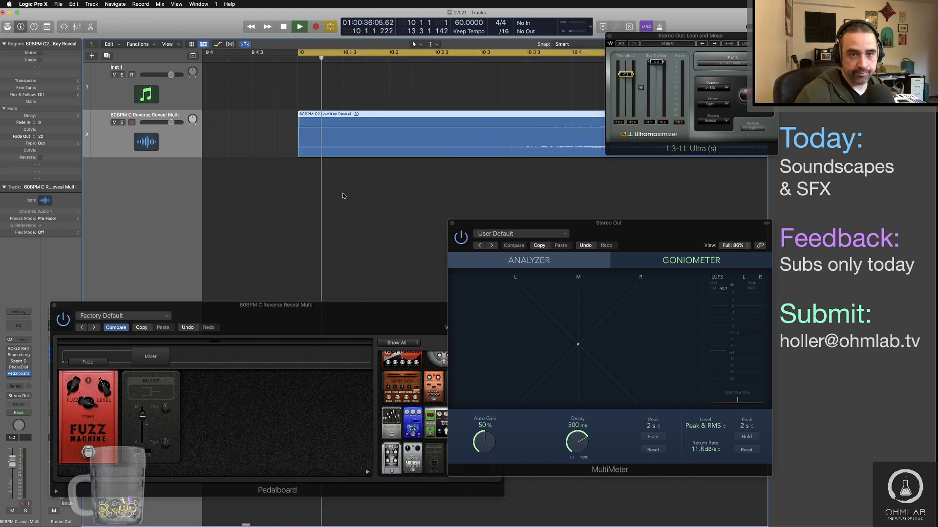
left_click_drag(273, 323, 425, 240)
key("space")
left_click_drag(251, 350, 337, 215)
Try the Candy Fuzz stompbox on the empty pedalboard by playing the region through it, and remove it again.
scroll(624, 347, "up", 3)
scroll(624, 347, "up", 5)
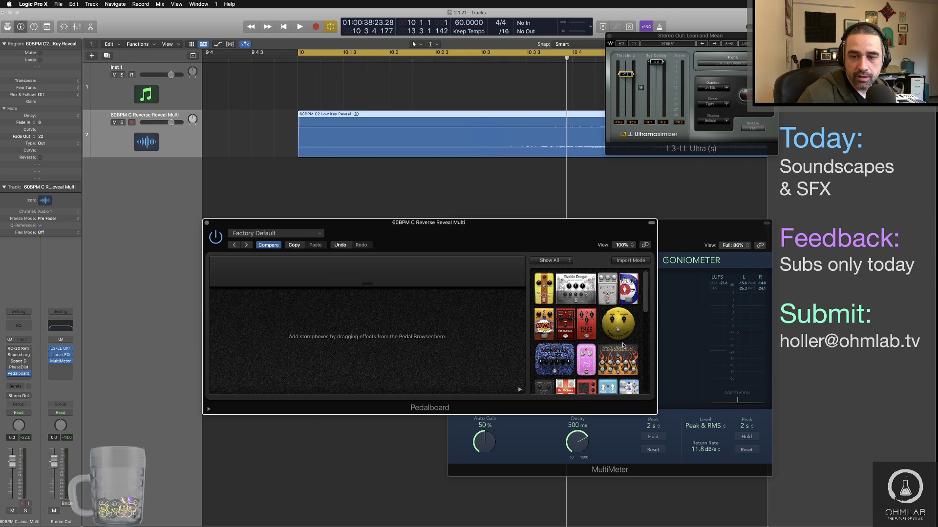
mouse_move(622, 346)
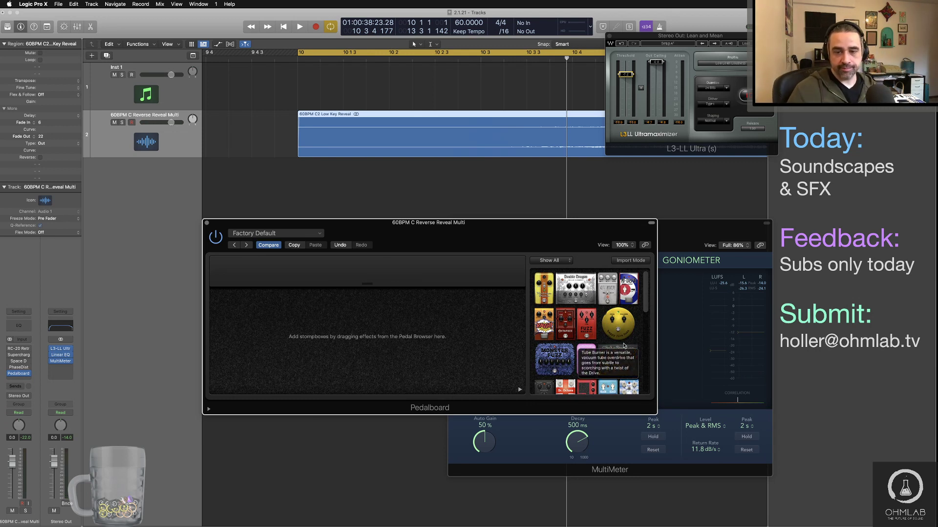
scroll(623, 346, "down", 4)
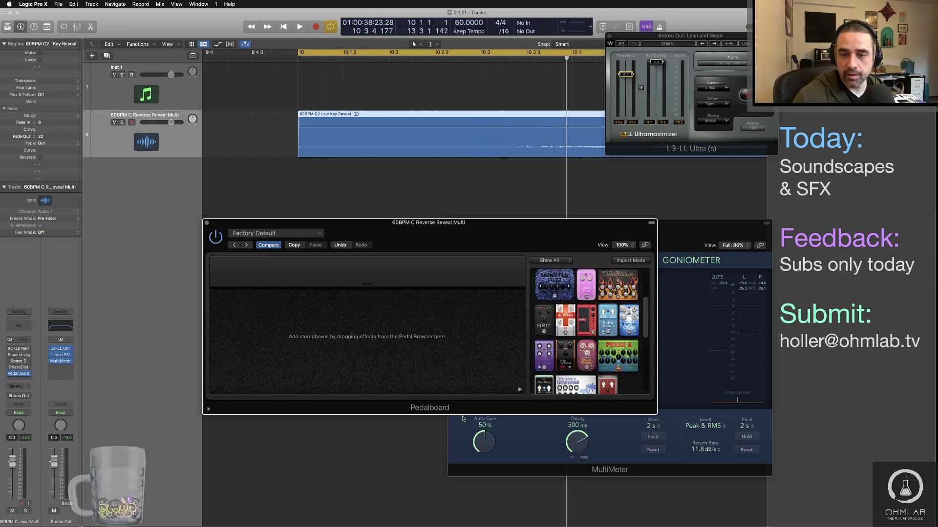
left_click_drag(589, 292, 226, 326)
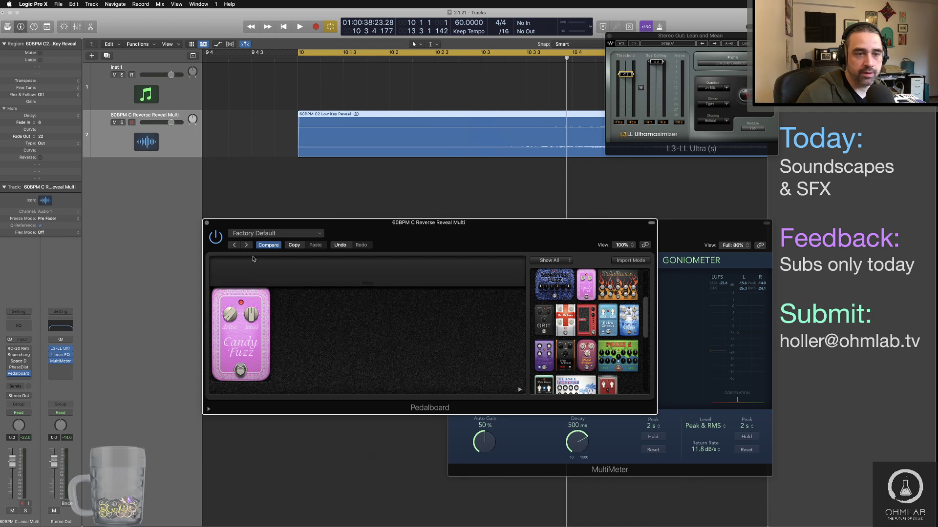
key("space")
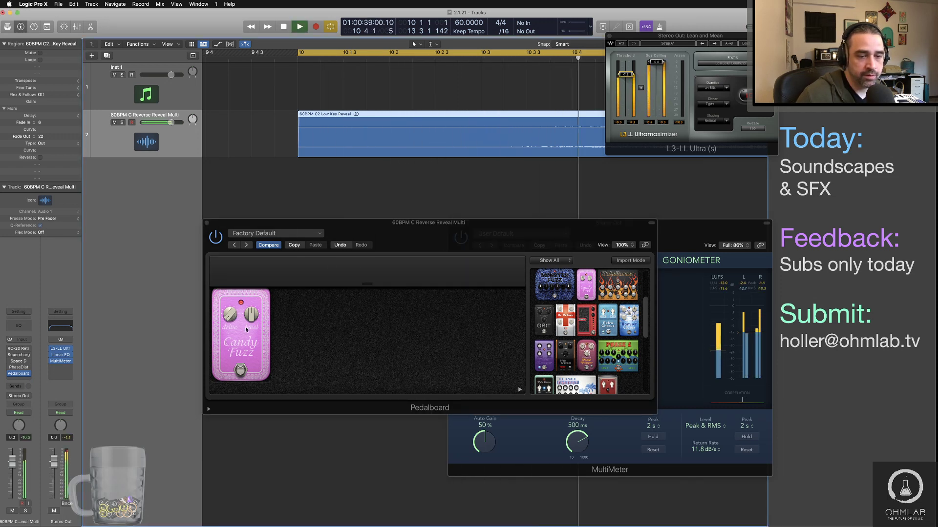
key("space")
left_click_drag(217, 309, 232, 195)
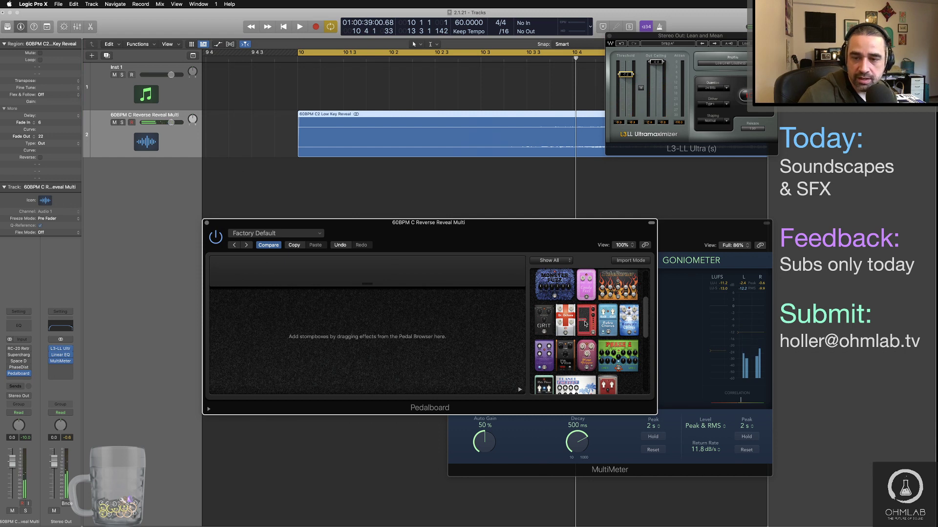
Add the Wham pitch pedal to the pedalboard and set its Tune to -12 while the C2 region plays.
left_click_drag(584, 324, 308, 334)
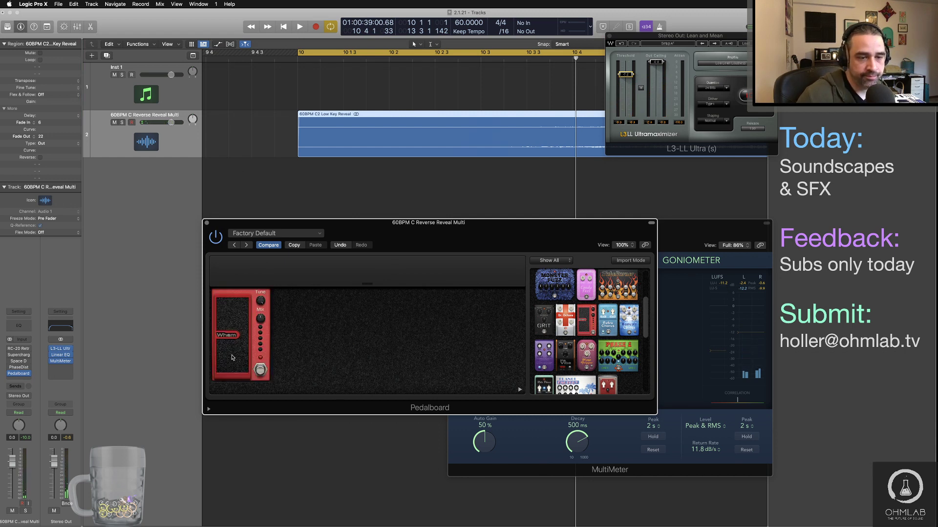
left_click(180, 345)
key("space")
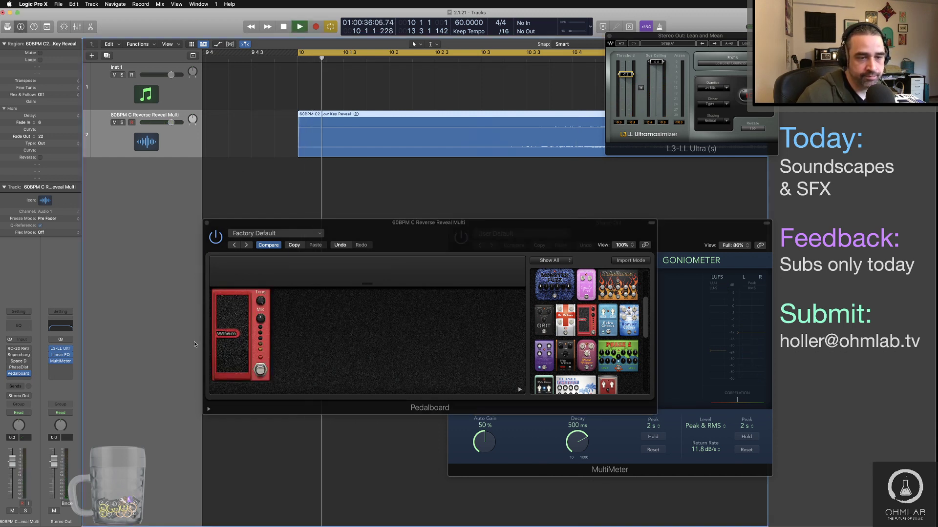
left_click(236, 344)
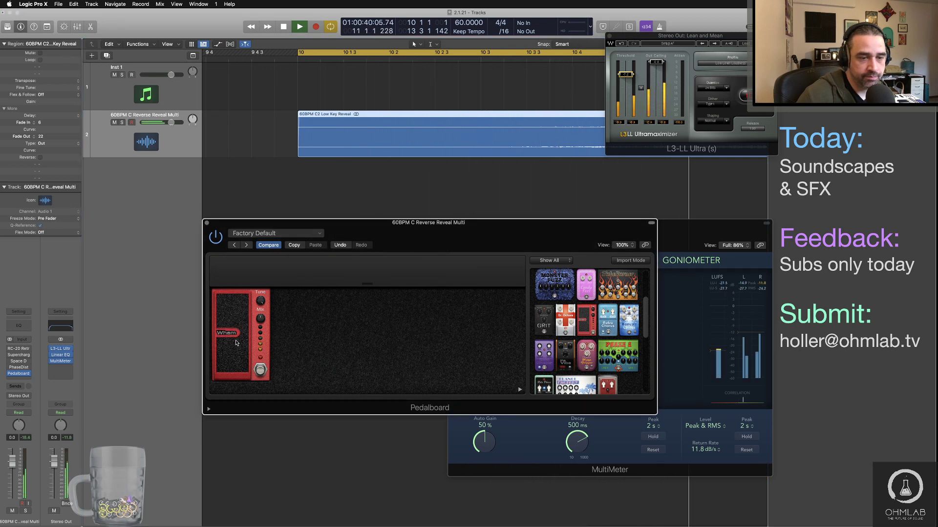
left_click_drag(235, 344, 234, 326)
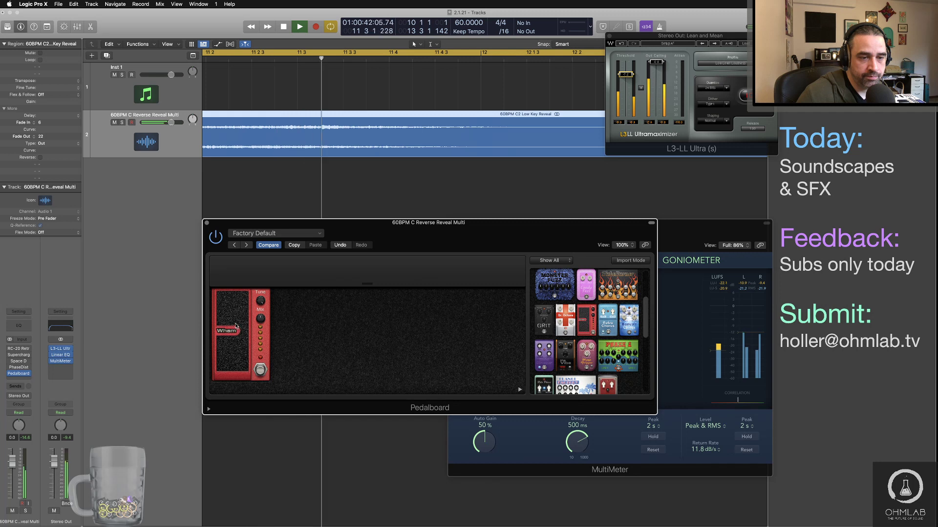
left_click_drag(262, 301, 266, 330)
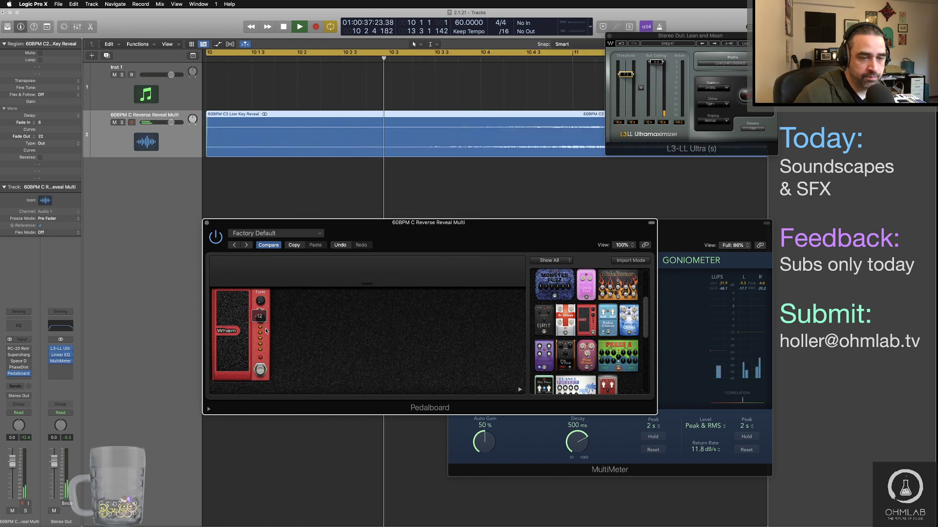
left_click_drag(241, 337, 247, 268)
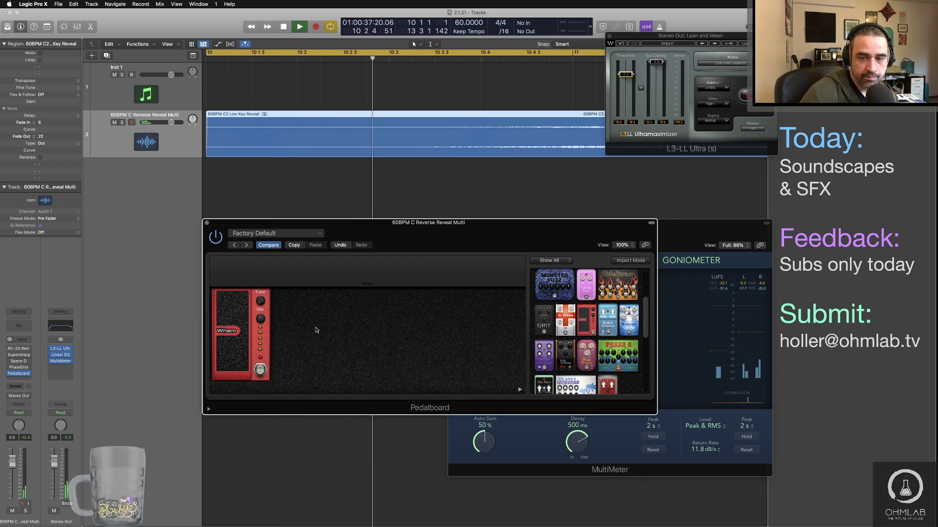
left_click_drag(226, 321, 263, 320)
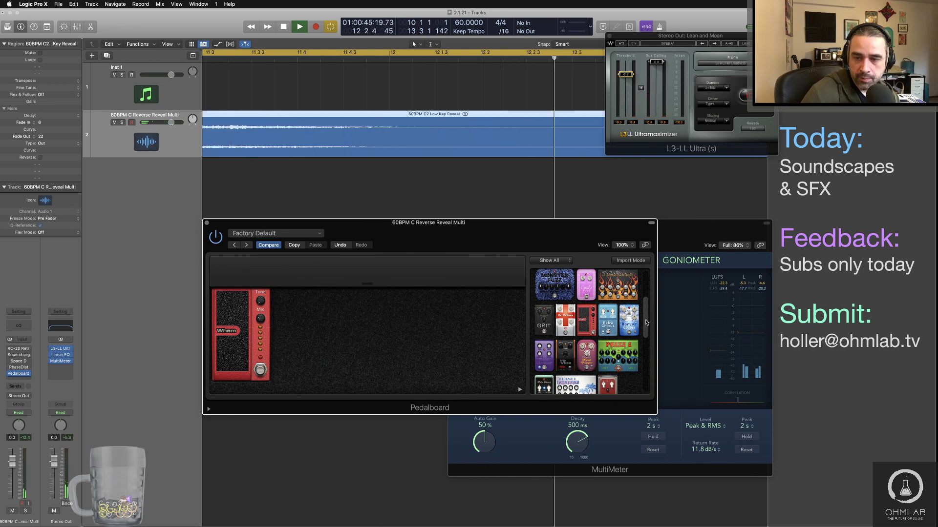
Add a Mixer and the Roswell Ringer ring modulator after the Wham pedal, with the ringer's mix at 13%.
scroll(646, 323, "down", 5)
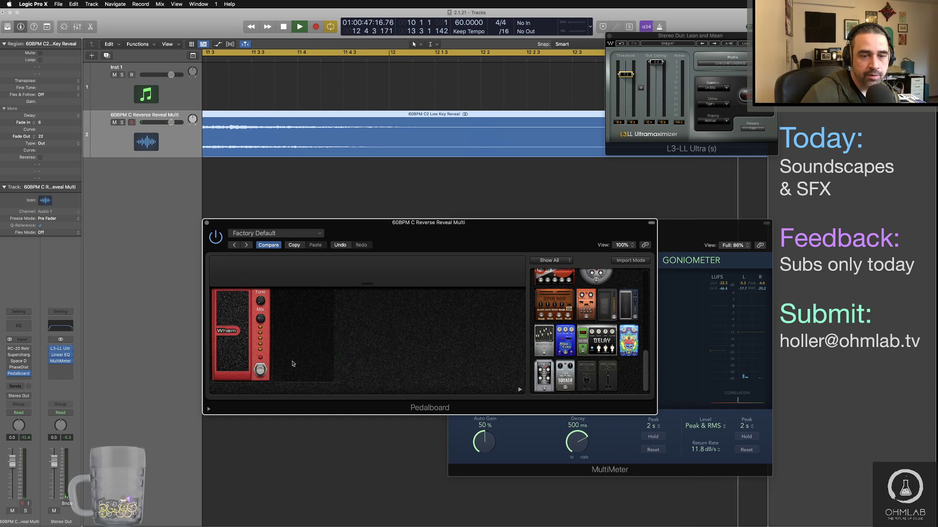
left_click_drag(293, 364, 297, 339)
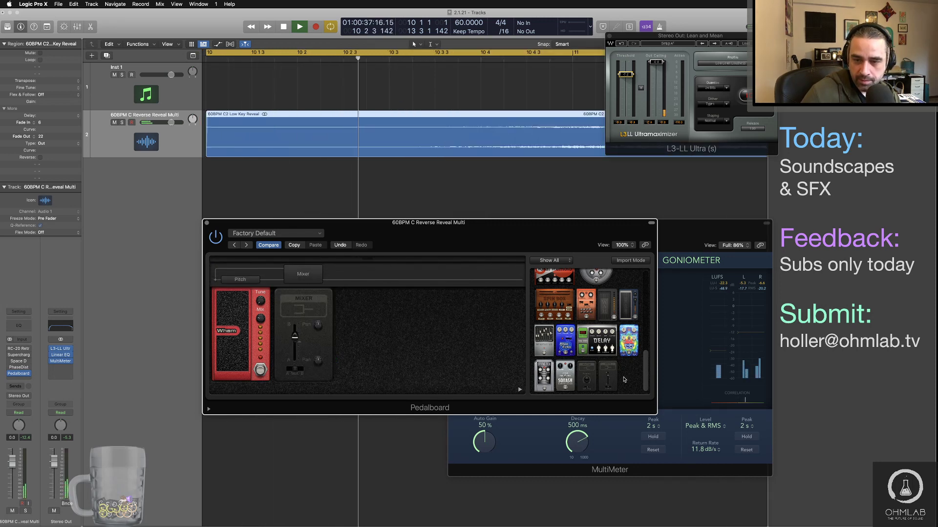
scroll(645, 360, "up", 3)
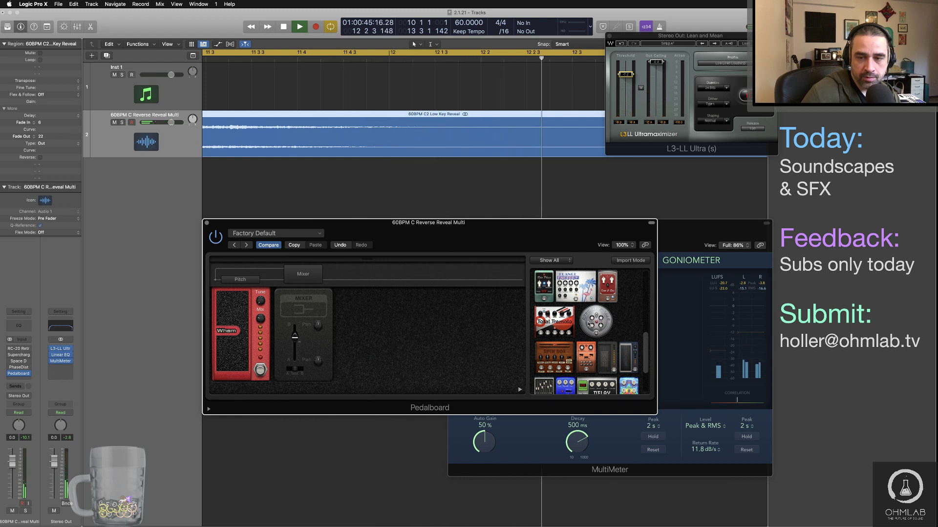
left_click_drag(590, 324, 343, 403)
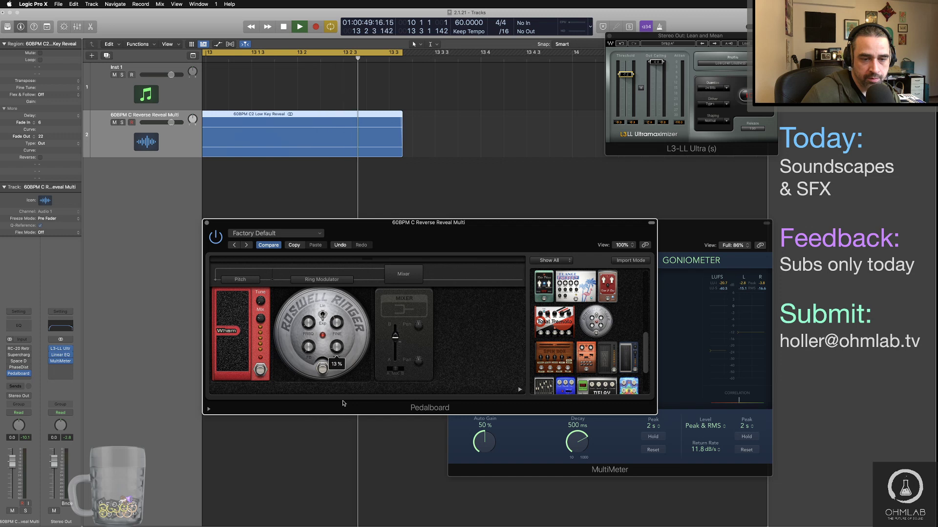
Raise the Roswell Ringer's frequency and set its mix to 28% while replaying the middle of the C2 region.
left_click_drag(312, 351, 312, 294)
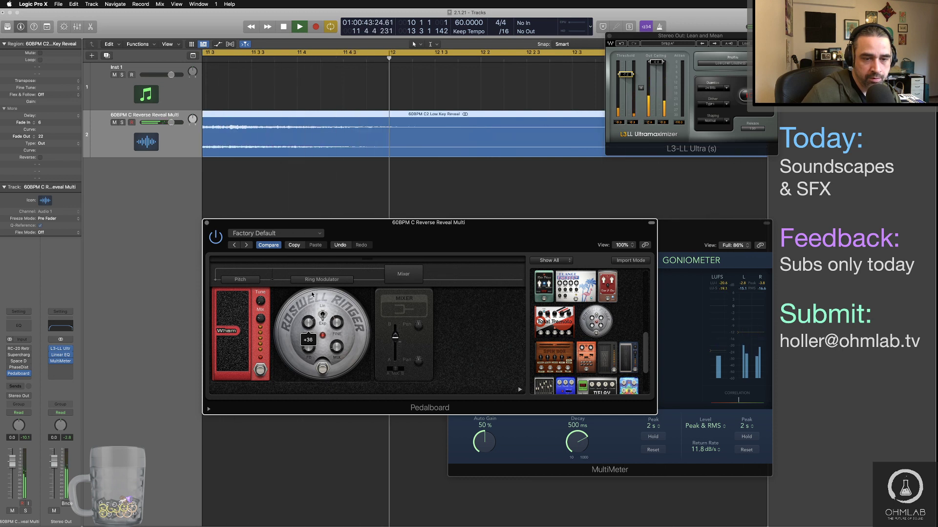
left_click(220, 59)
left_click_drag(340, 351, 341, 380)
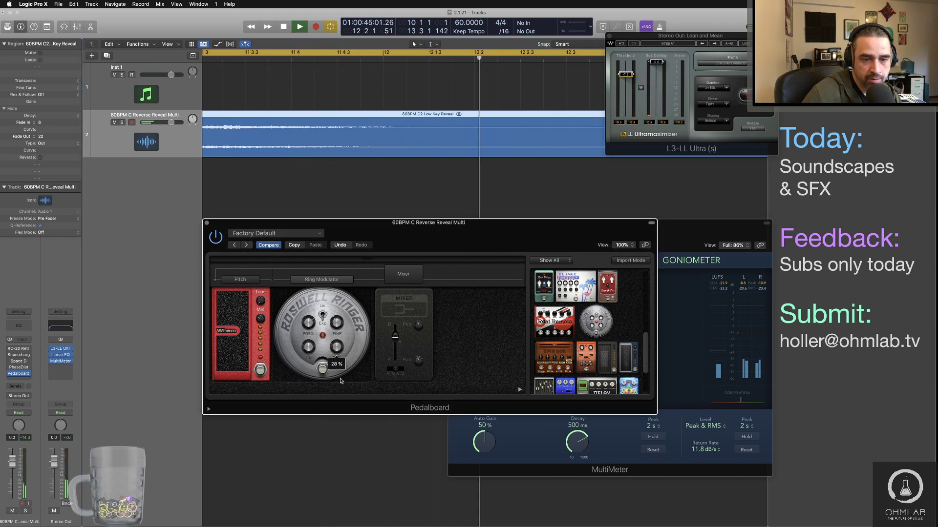
Fine-tune the Roswell Ringer's frequency and lower its mix while replaying the C2 region from just before 11 3.
left_click(223, 59)
left_click_drag(306, 349, 306, 337)
scroll(224, 61, "right", 1)
left_click(224, 59)
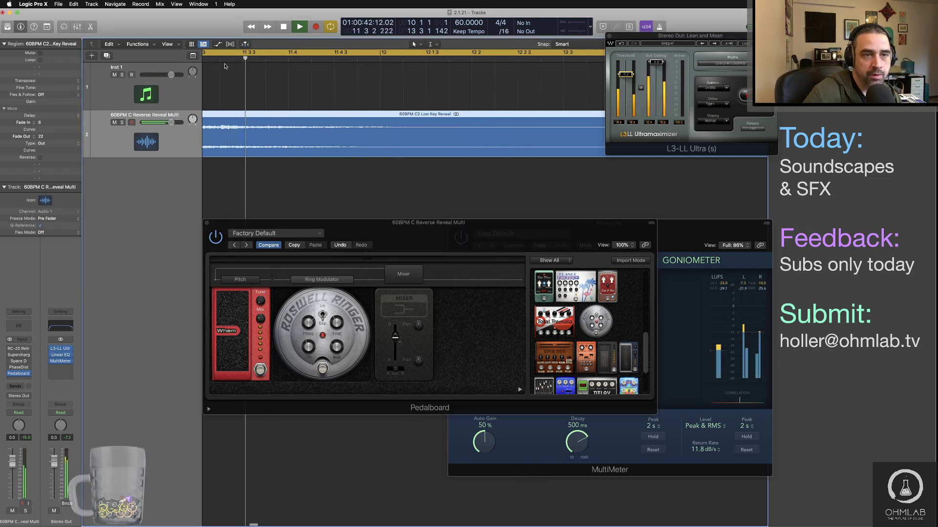
left_click_drag(338, 348, 341, 364)
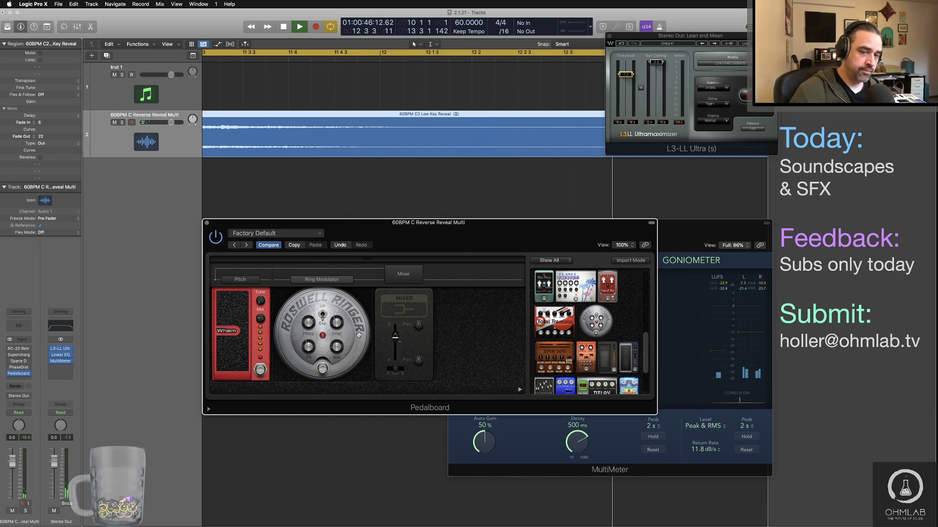
Move the Roswell Ringer after the Mixer and fine-tune its mix while the C2 region plays, checking the result in the MultiMeter.
left_click_drag(395, 341, 394, 341)
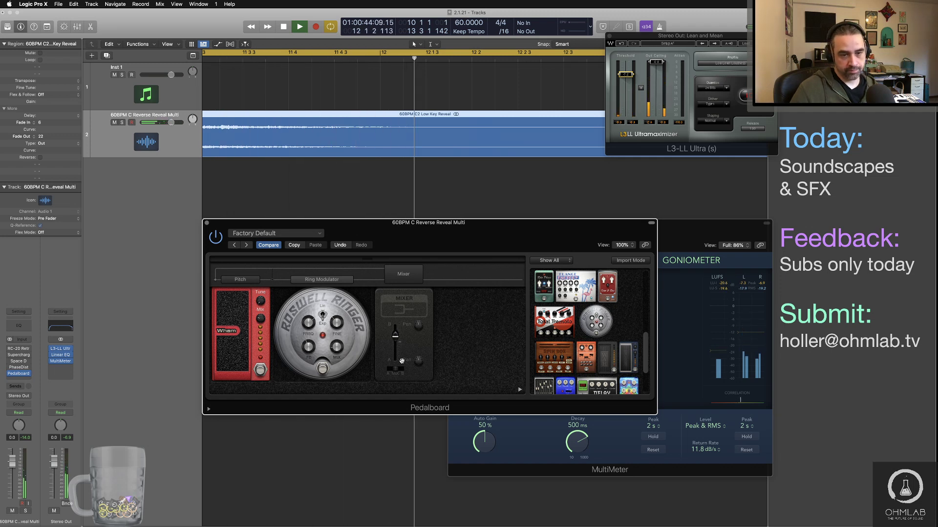
mouse_move(330, 335)
left_click_drag(330, 336, 469, 339)
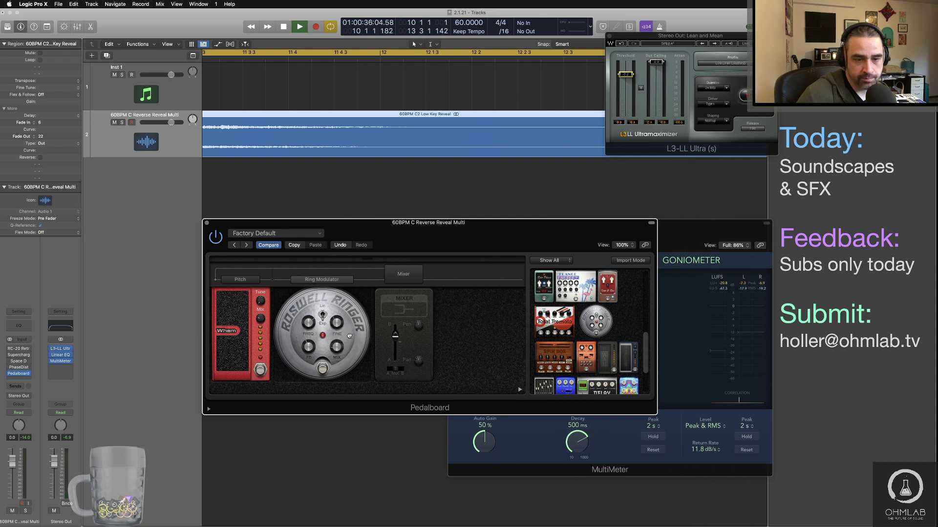
left_click_drag(338, 303, 493, 343)
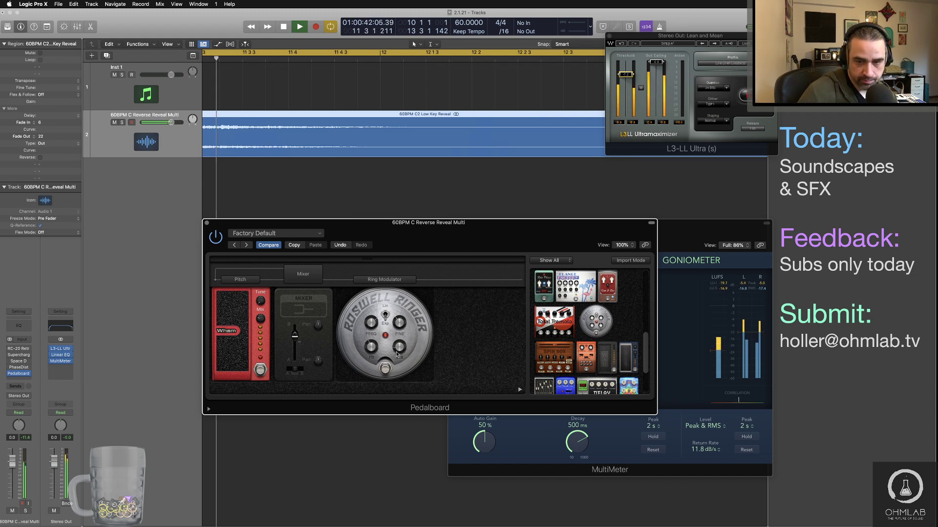
mouse_move(403, 351)
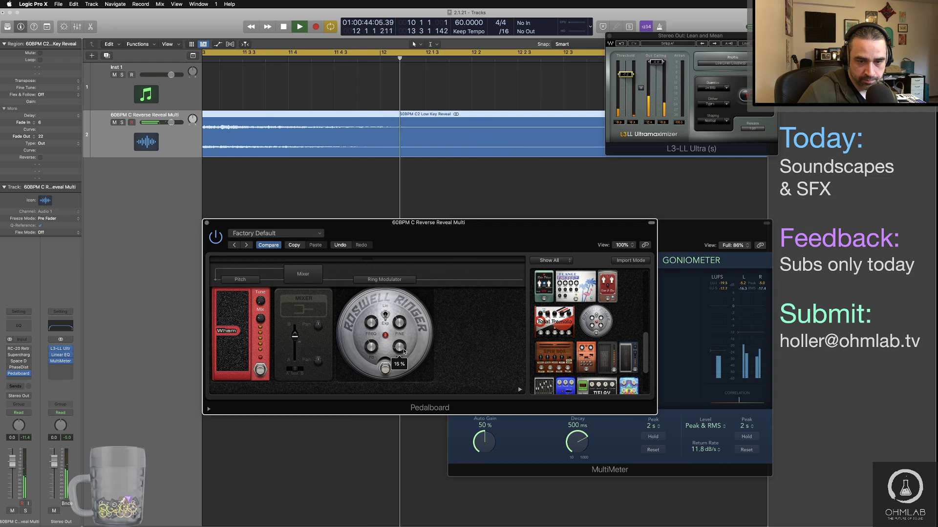
left_click_drag(403, 351, 404, 355)
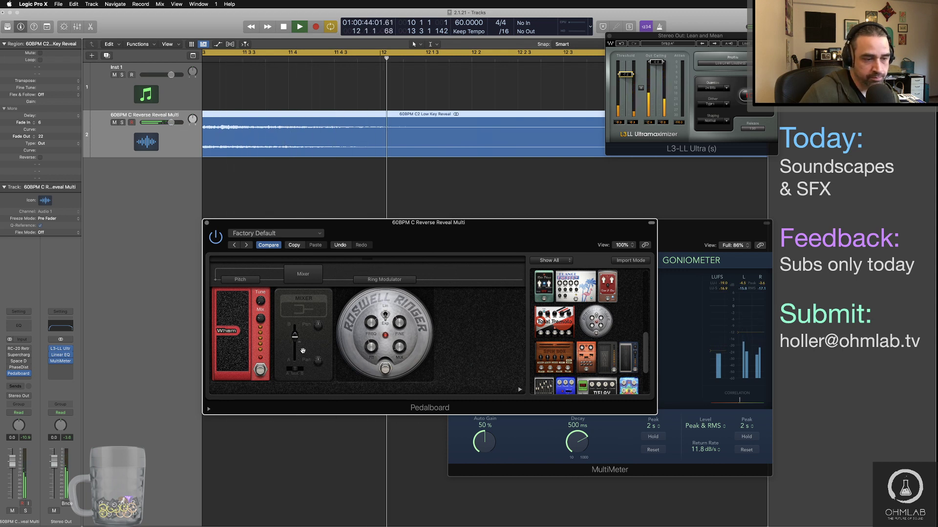
left_click(668, 262)
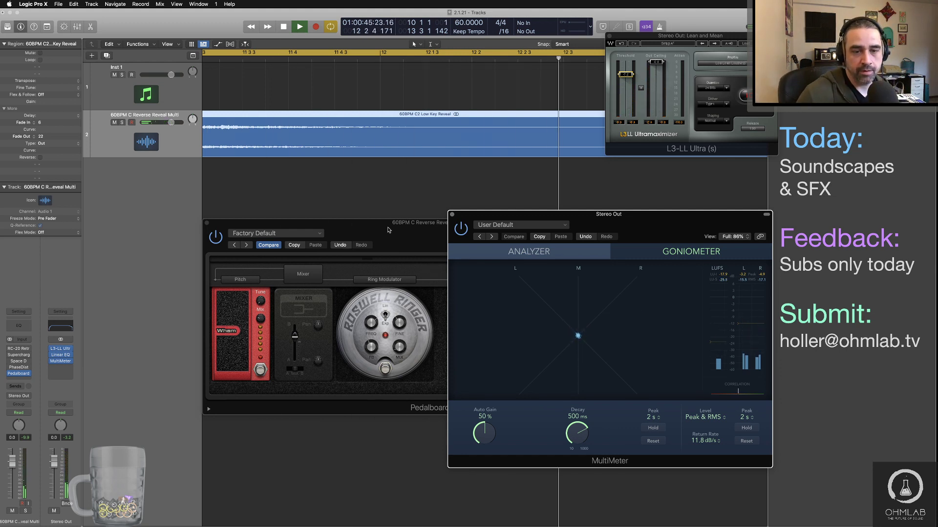
key("space")
key("Return")
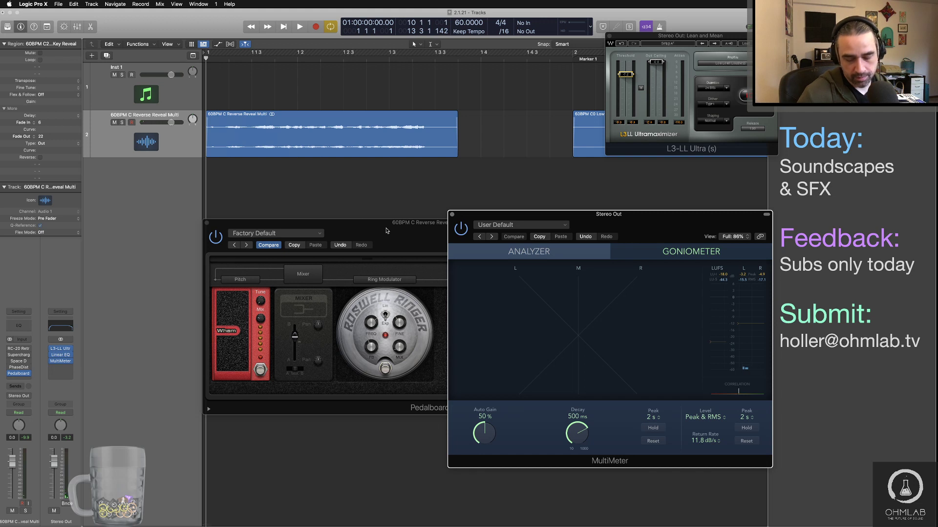
Bounce the C2 region in real time as a 24-bit Wave file named 60BPM C2 Low Key Reveal in the Long folder.
scroll(488, 128, "right", 10)
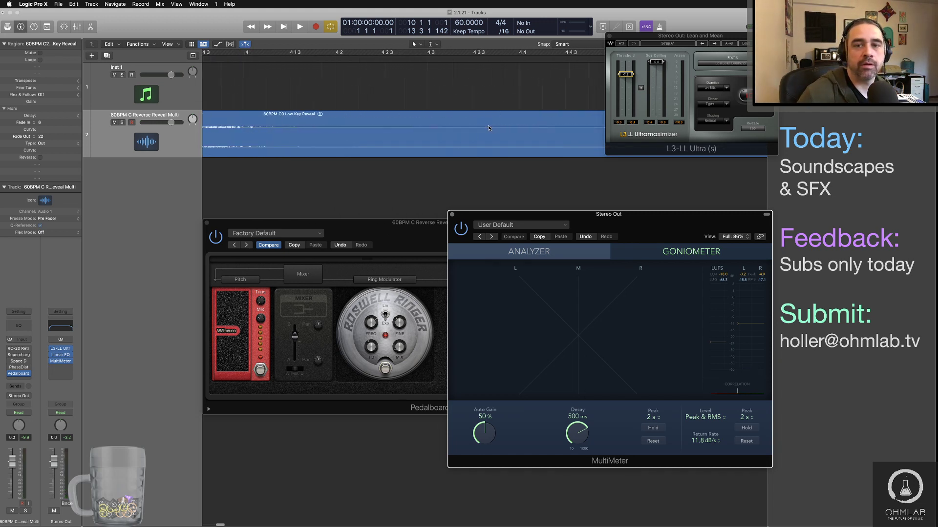
scroll(488, 128, "right", 20)
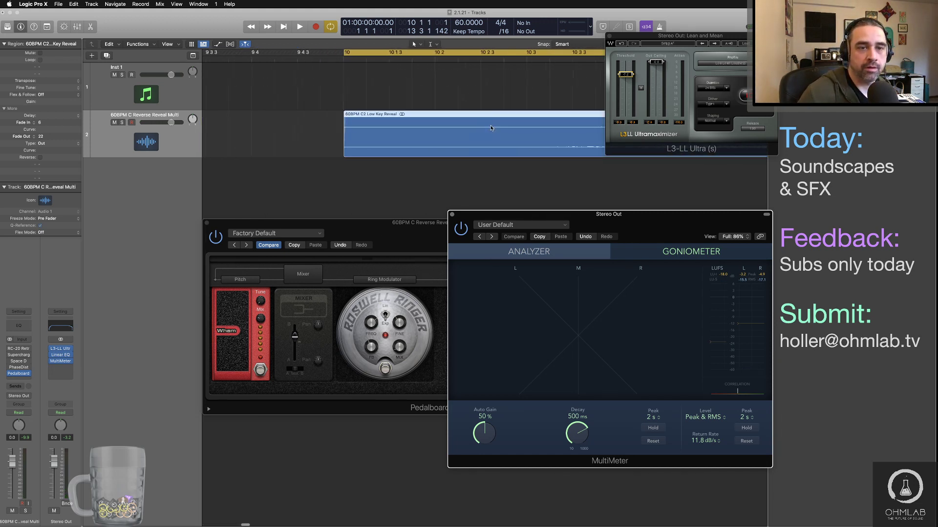
scroll(491, 128, "left", 1)
double_click(393, 114)
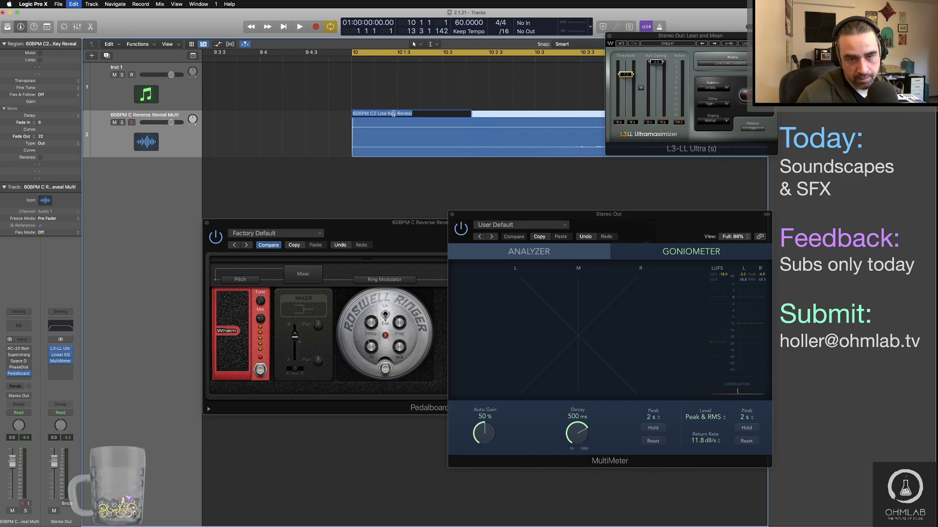
left_click(322, 121)
key("super+b")
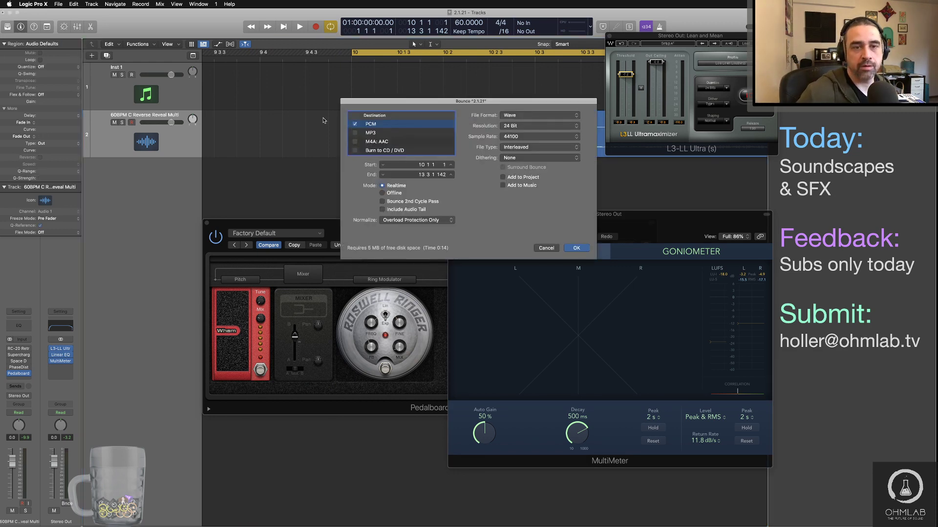
key("Return")
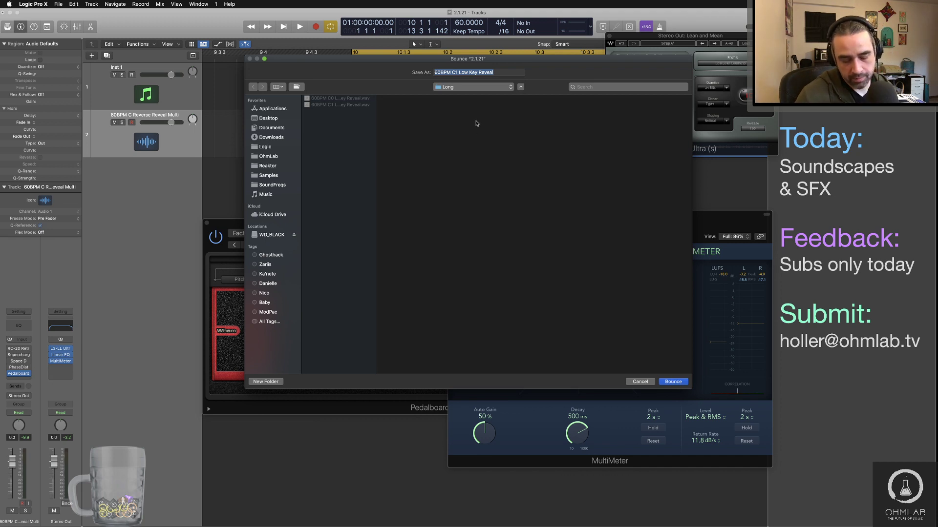
left_click(673, 383)
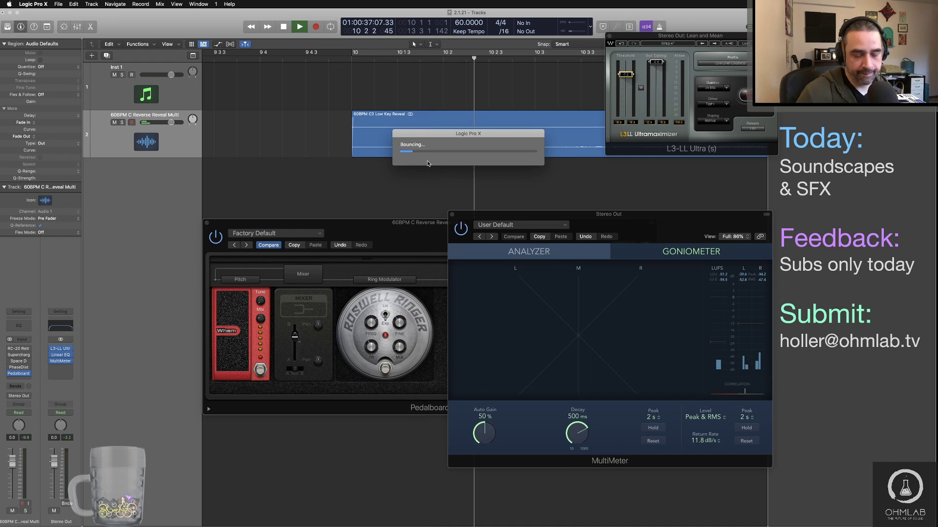
key("super+Tab")
key("super+Tab")
key("super+Tab")
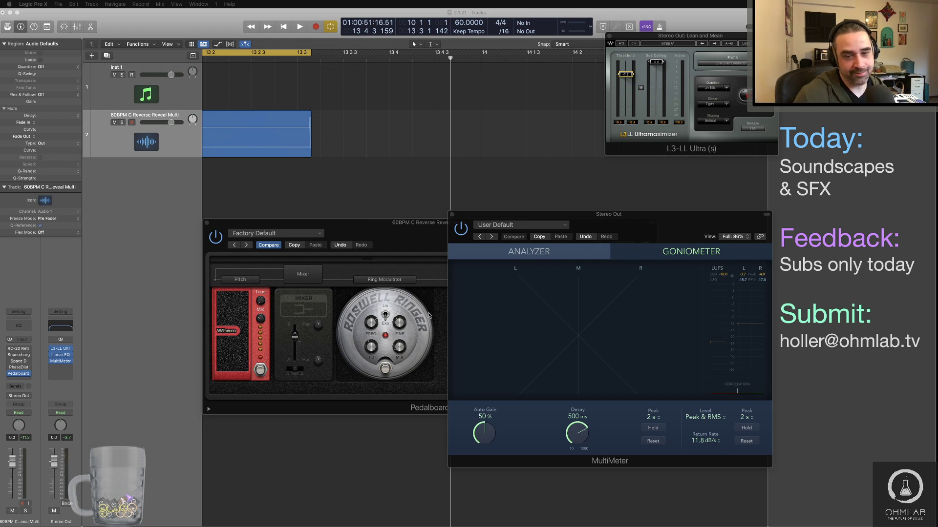
key("super+Left")
key("super+Left")
key("super+Left")
key("super+Left")
key("super+Left")
key("super+Left")
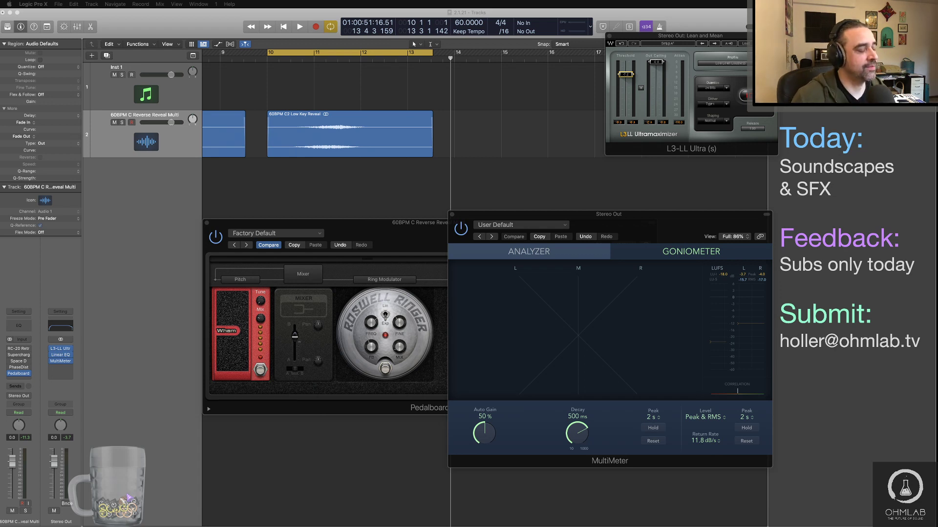
key("super+Tab")
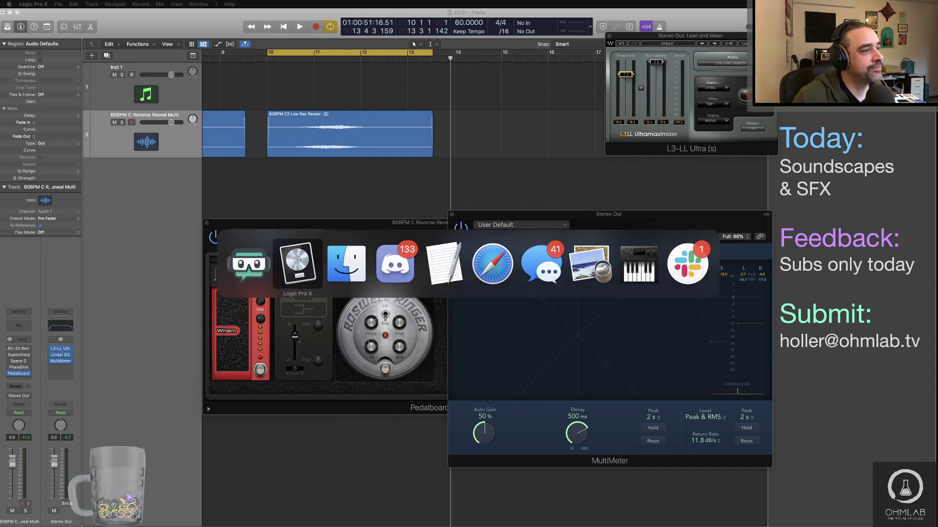
key("super+Tab")
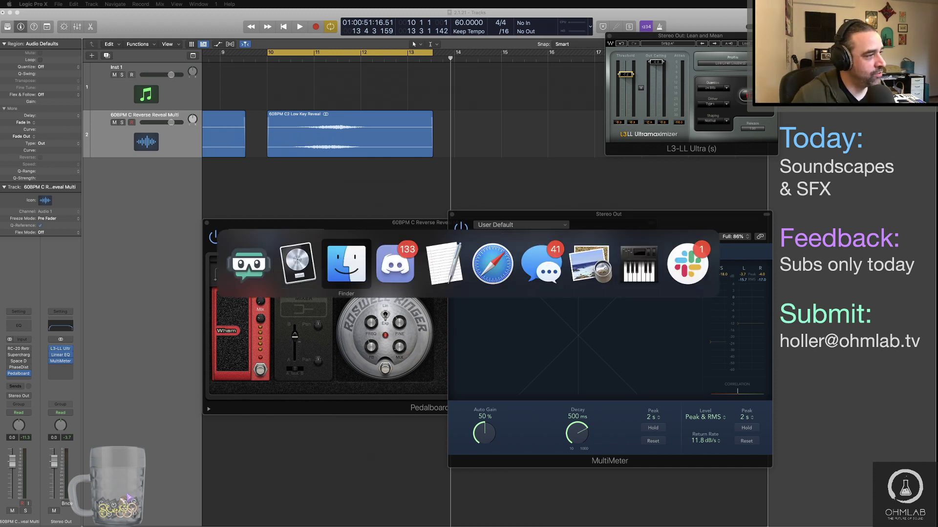
key("super+Tab")
key("super+Tab")
key("super+Tab")
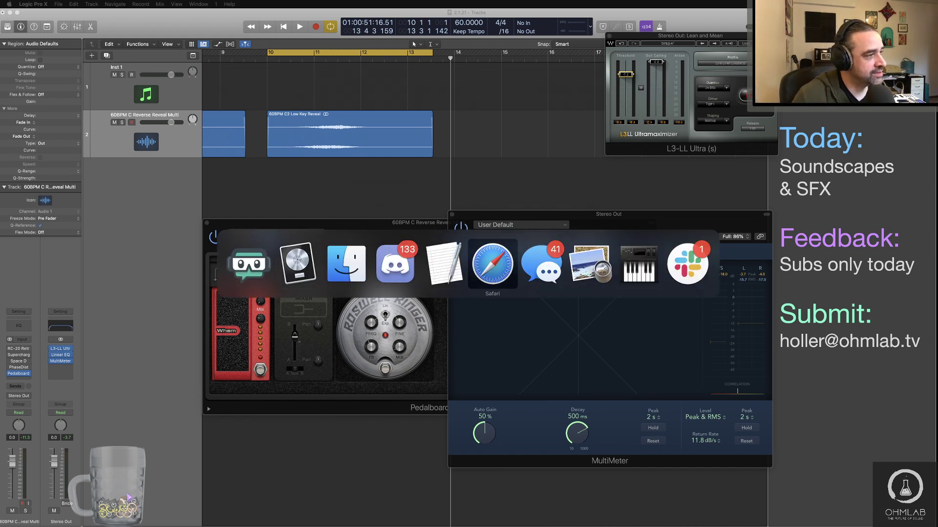
key("Escape")
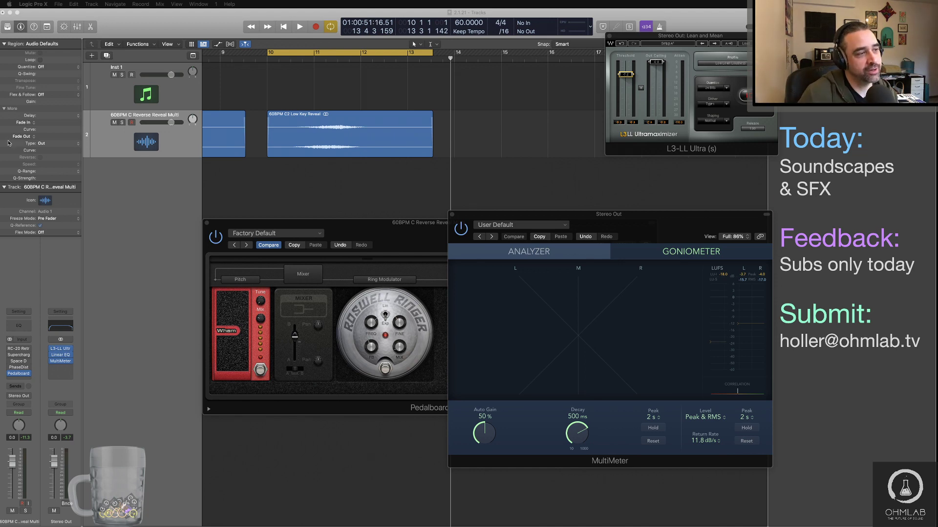
In Safari, highlight the opening paragraph of Wikipedia's Genetically modified fish article for reading, and move the browser window out of the way.
left_click_drag(435, 235, 448, 149)
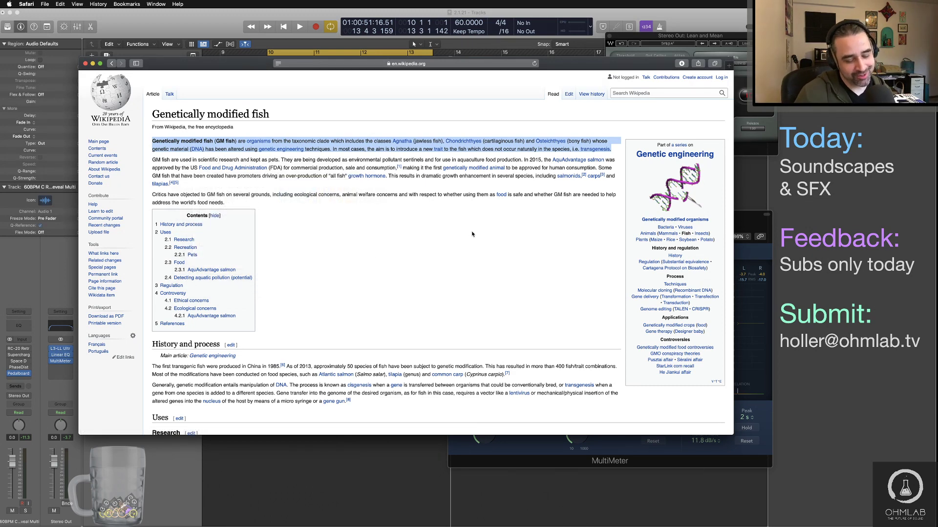
key("super+Tab")
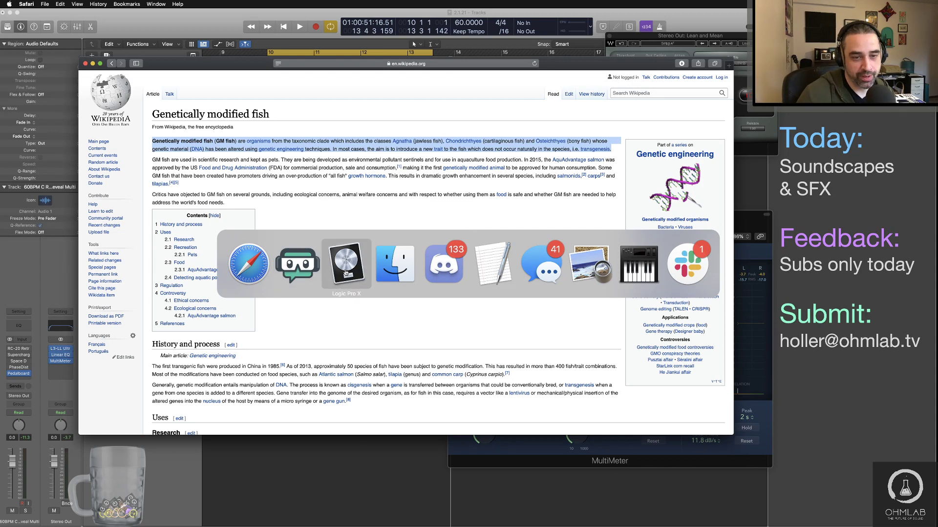
left_click(314, 266)
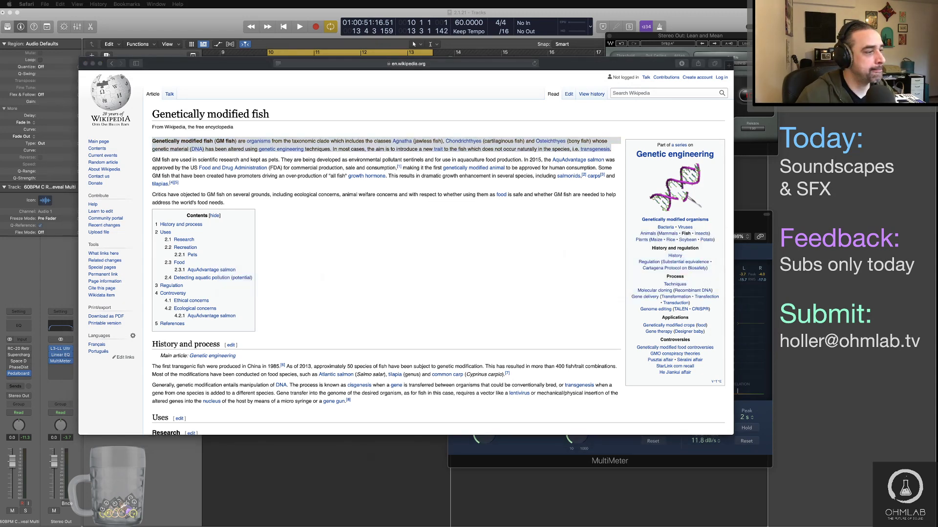
key("super+Tab")
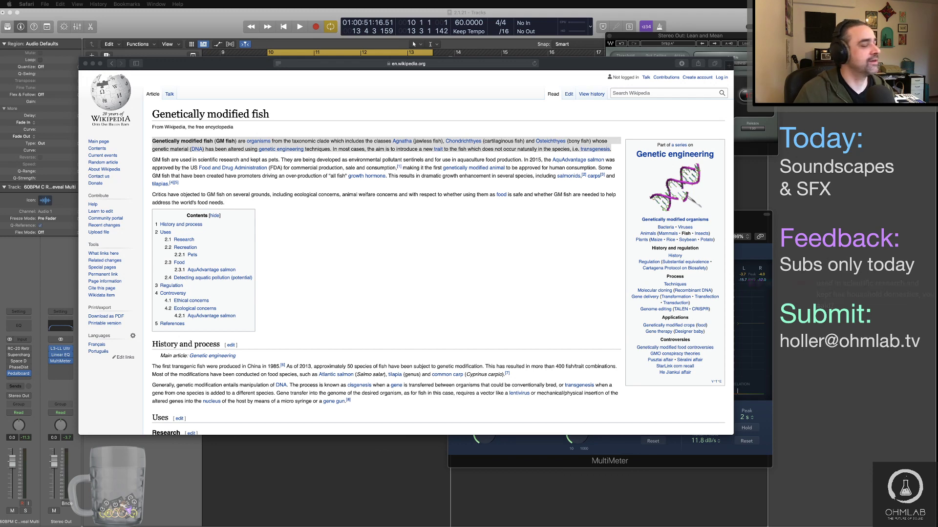
key("super+Tab")
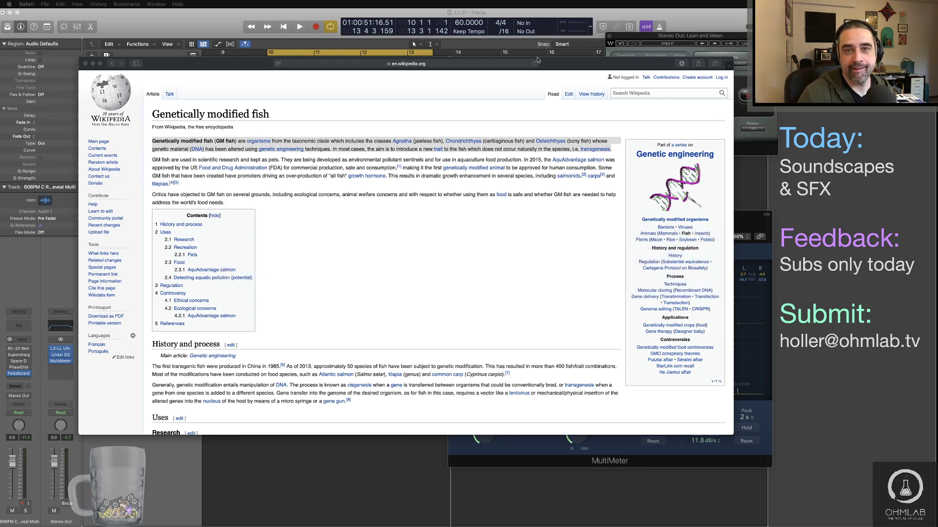
left_click_drag(576, 65, 0, 66)
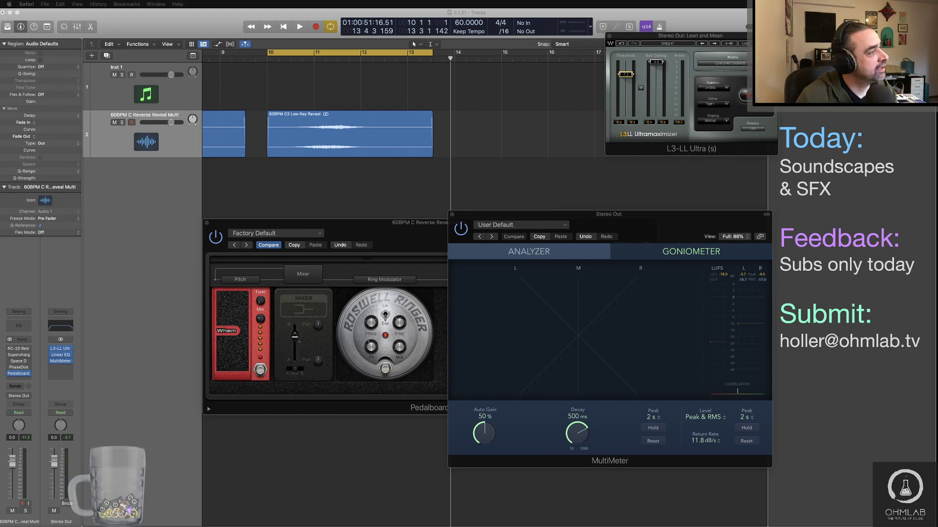
key("super+Tab")
key("super+Tab")
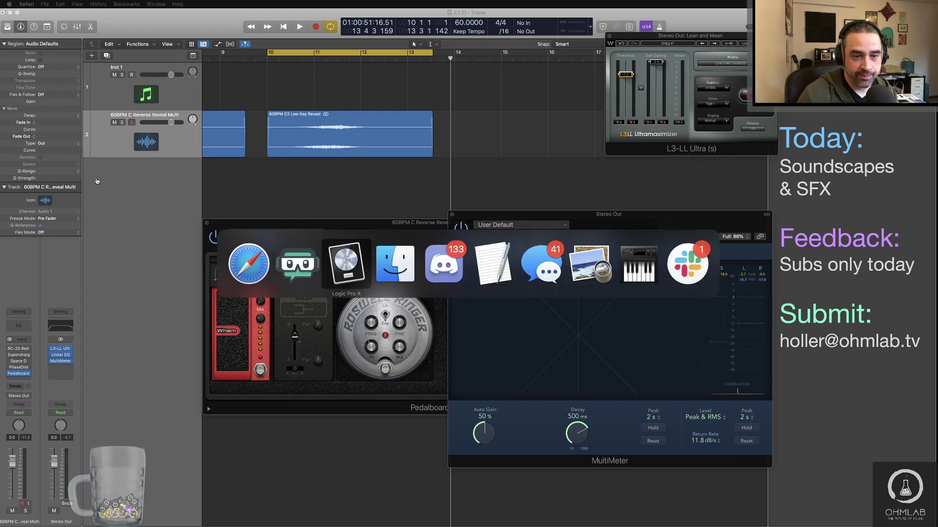
left_click(297, 264, "super")
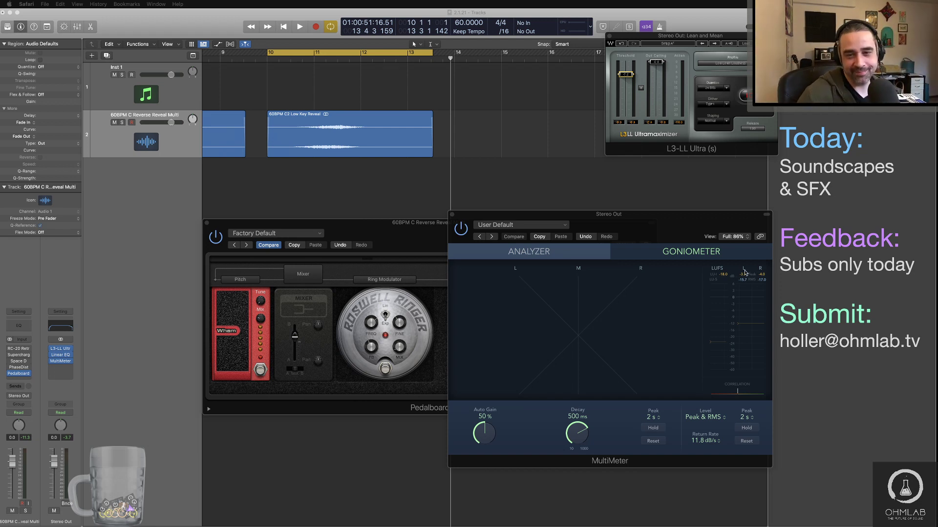
Reposition the MultiMeter and L3-LL Ultramaximizer windows away from the webcam overlay and bring the Pedalboard to the front.
left_click_drag(682, 230, 664, 192)
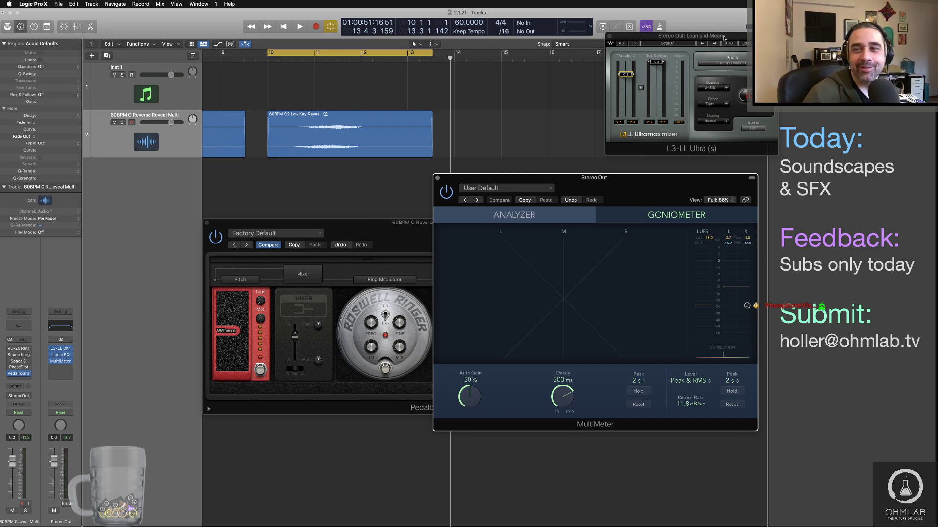
left_click_drag(724, 37, 415, 228)
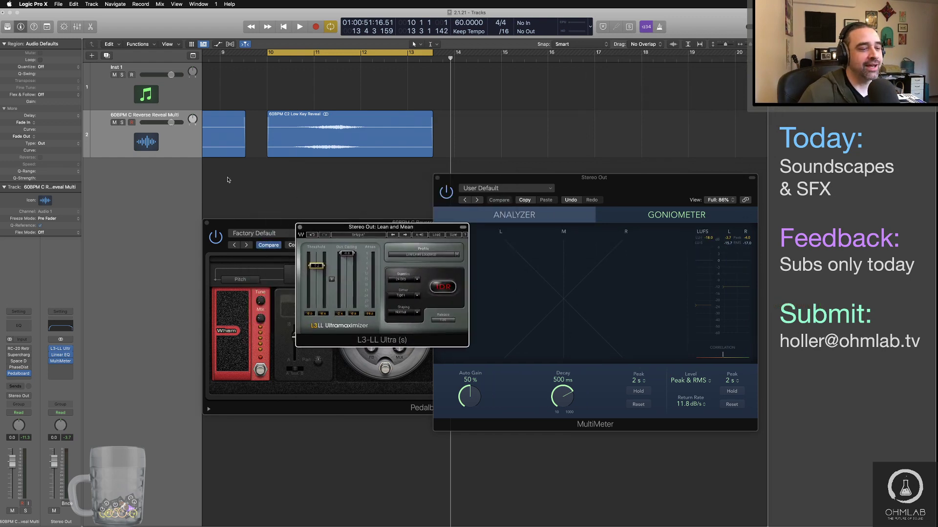
left_click(357, 378)
In Finder, audition the bounced 60BPM C0, C1 and C2 Low Key Reveal files in the Long folder one after another.
key("super+Tab")
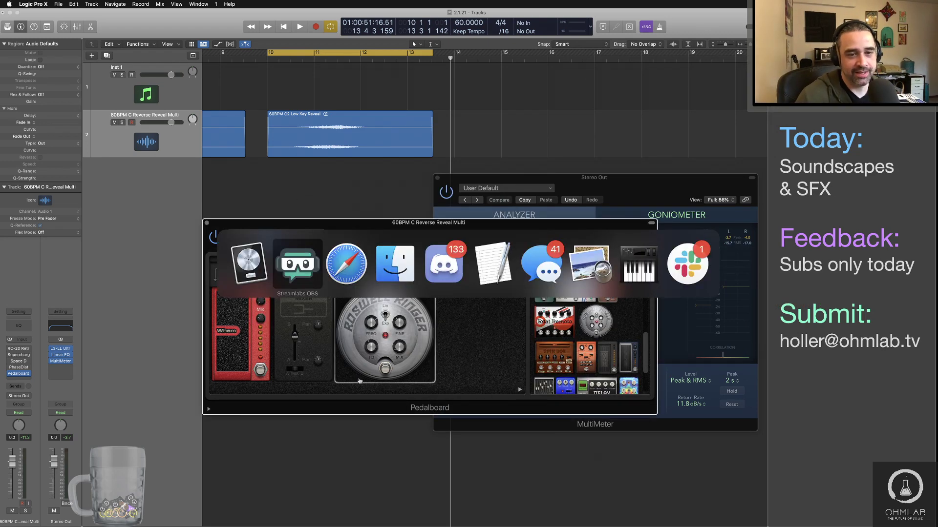
key("super+Tab")
key("super+Tab")
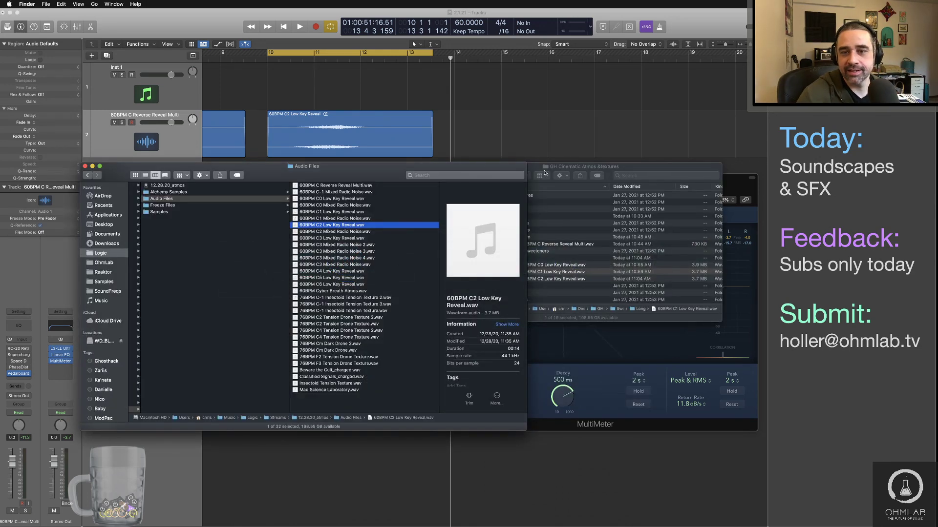
left_click(532, 240)
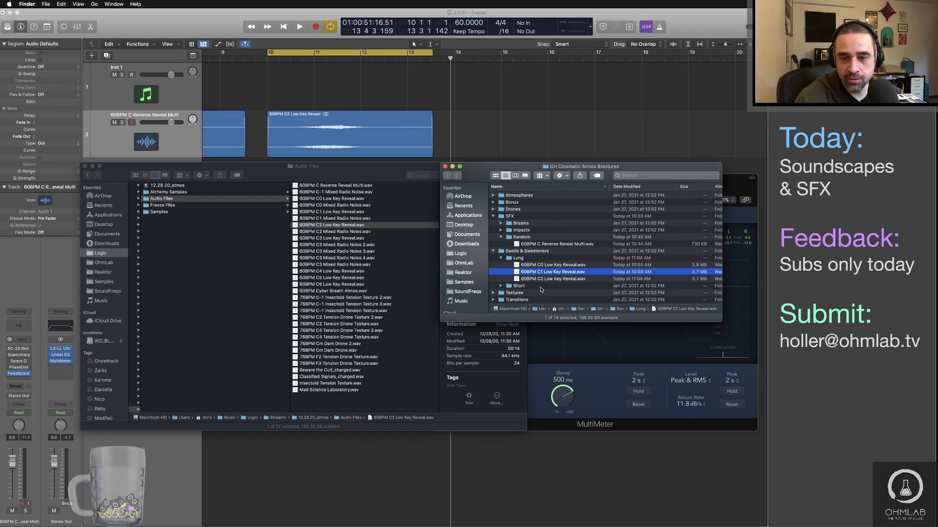
left_click(530, 266)
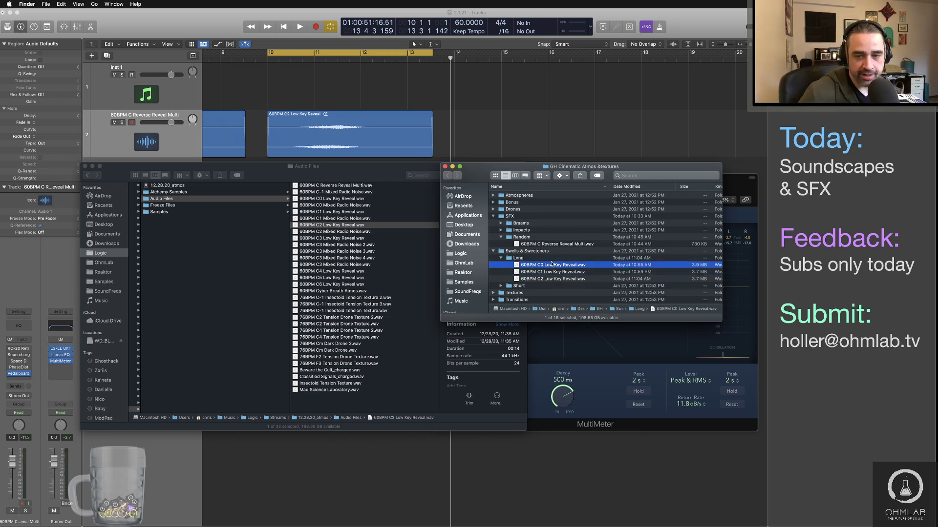
key("space")
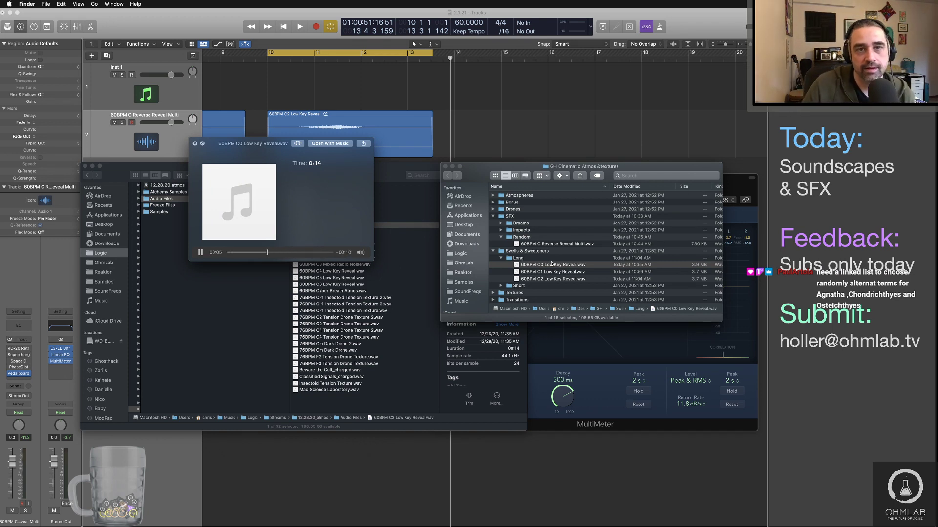
key("Down")
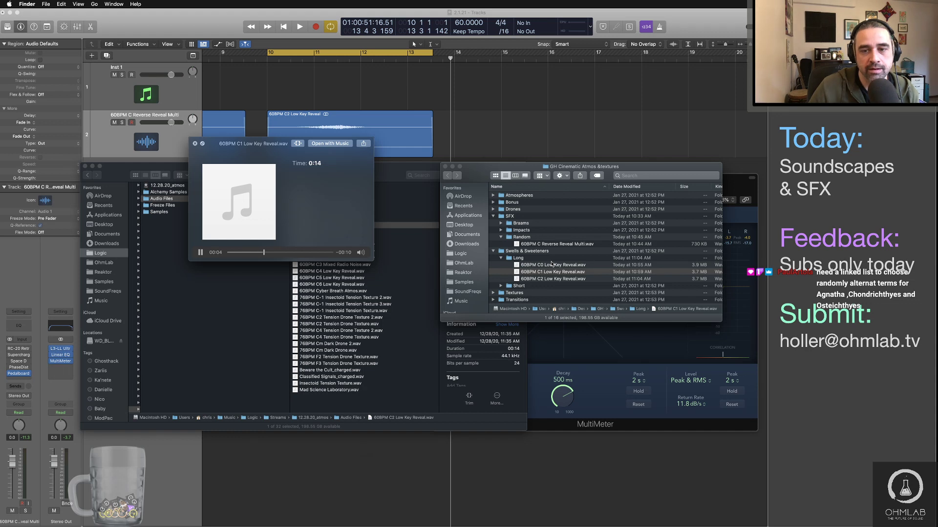
key("Down")
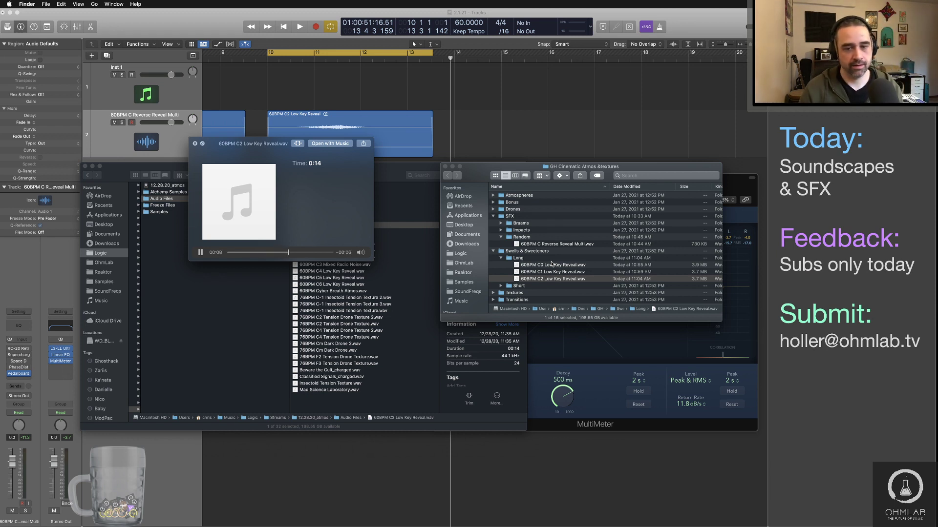
key("space")
Audition 60BPM C3 Low Key Reveal.wav and 60BPM C-1 Mixed Radio Noise.wav from the Audio Files folder.
key("super+Tab")
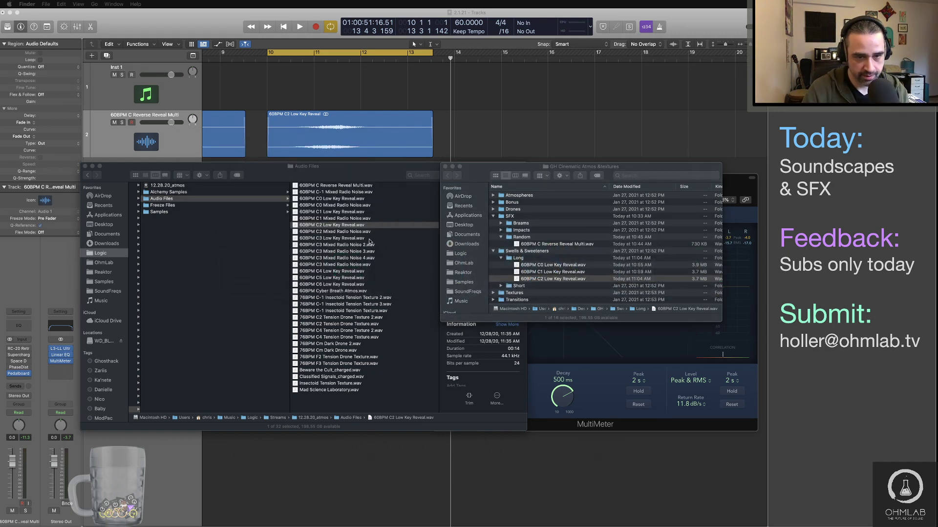
left_click(369, 238)
left_click(353, 239)
key("space")
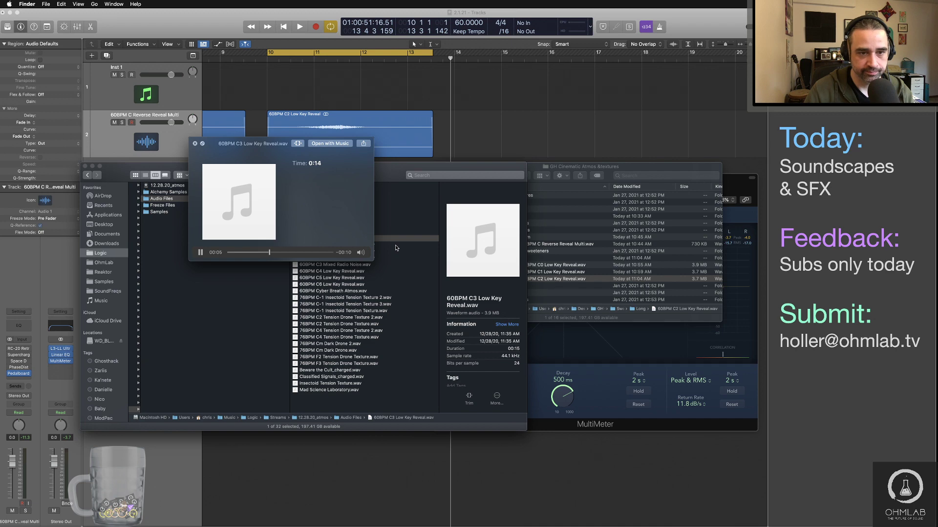
key("space")
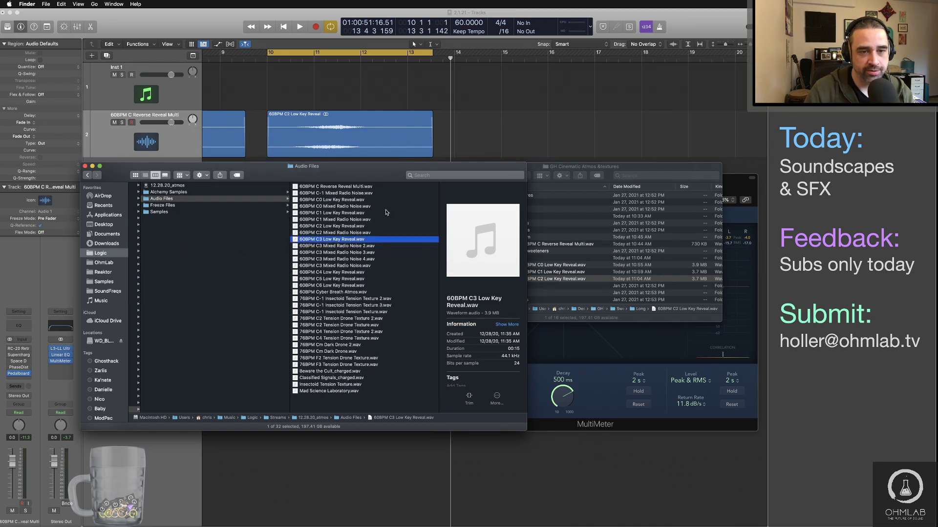
left_click(360, 193)
key("space")
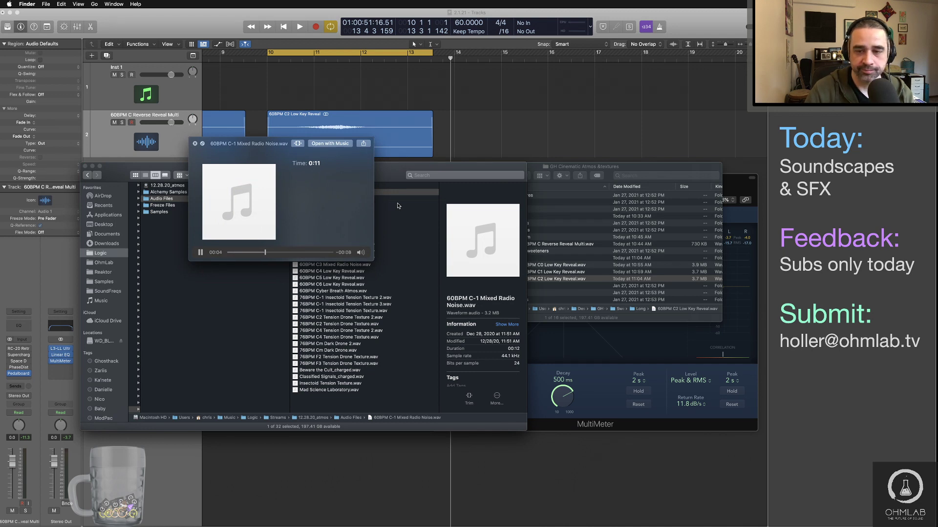
key("space")
Back in Logic Pro, create a soloed audio track below the reverse reveal track and close the MultiMeter.
left_click(194, 161)
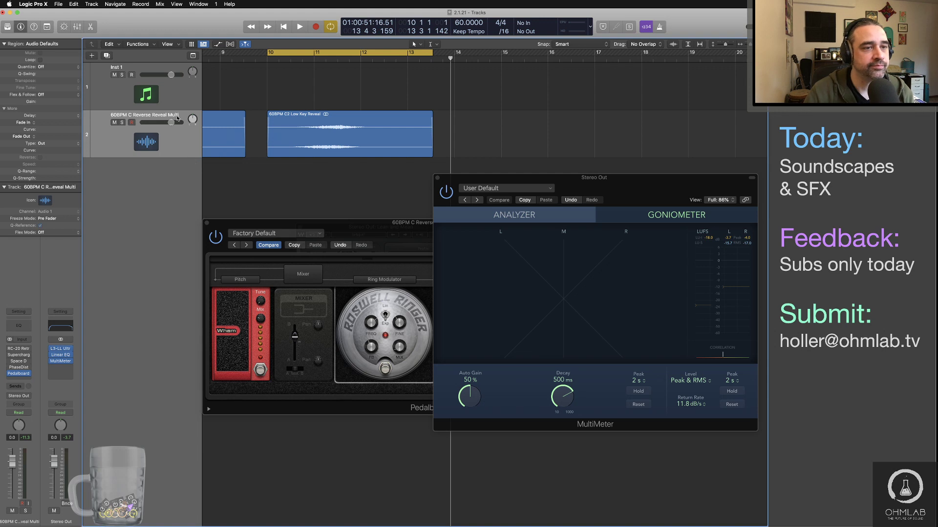
double_click(176, 181)
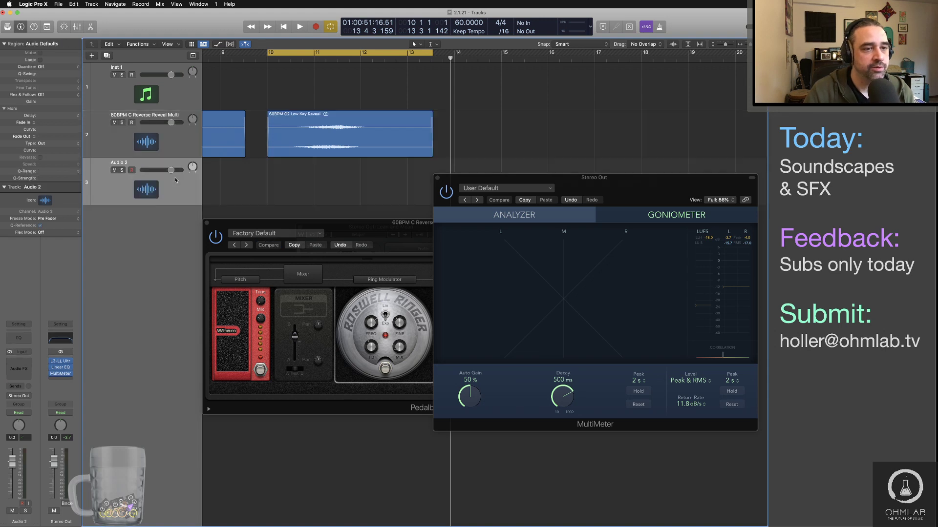
left_click(207, 224)
left_click(438, 179)
left_click(438, 178)
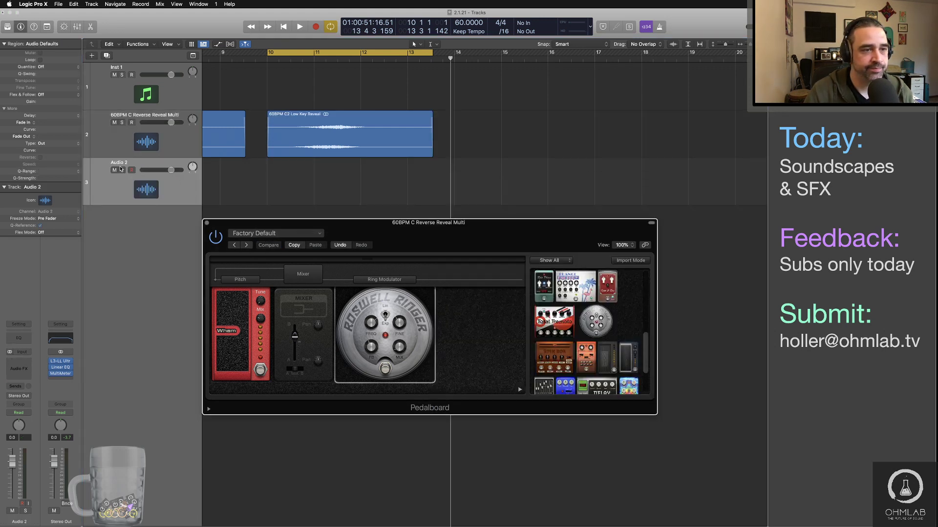
left_click(121, 170)
Move the cycle range to the start of the project at bar 1.
key("super+Left")
key("super+Left")
key("super+Left")
key("super+Left")
key("super+Left")
key("super+Left")
key("super+Left")
key("super+Left")
key("super+Left")
key("super+Left")
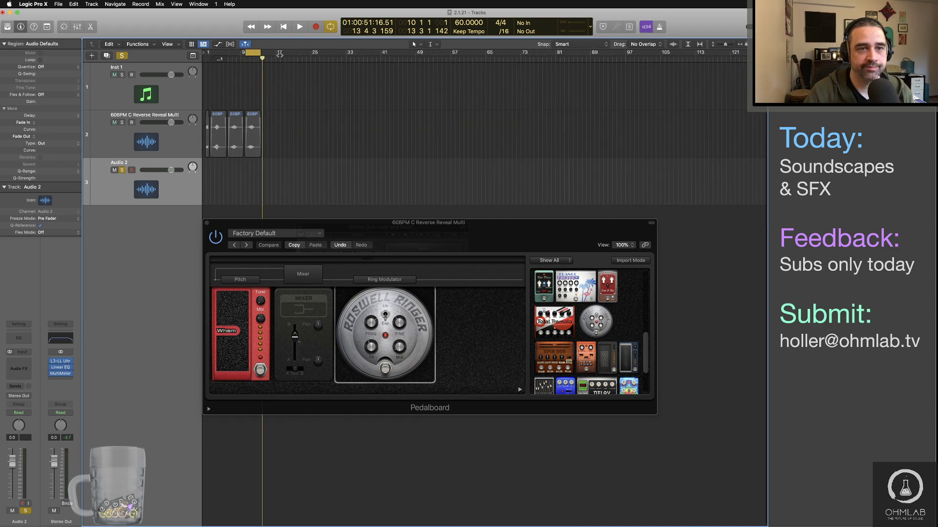
left_click_drag(252, 53, 211, 53)
Import 60BPM C-1 Mixed Radio Noise.wav from the Finder Audio Files folder onto the new track at bar 1.
key("super+Tab")
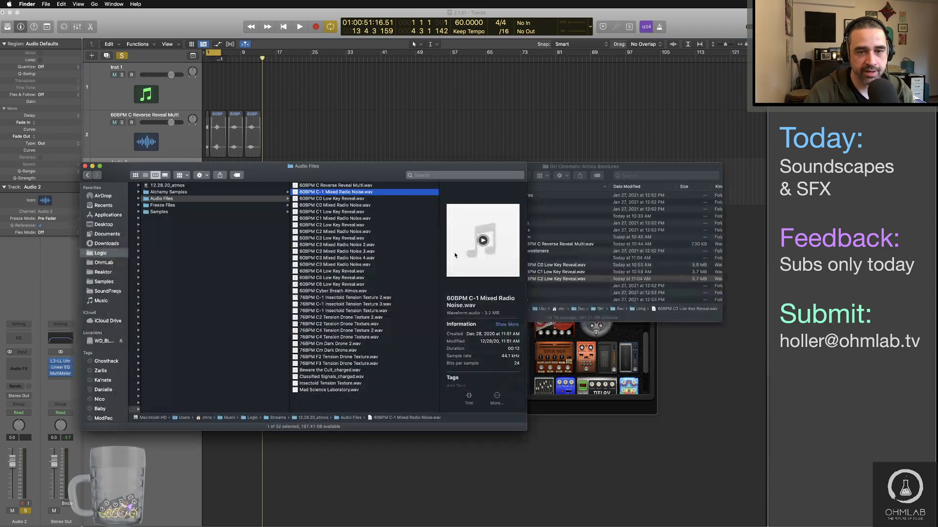
left_click_drag(297, 171, 206, 172)
key("super+Tab")
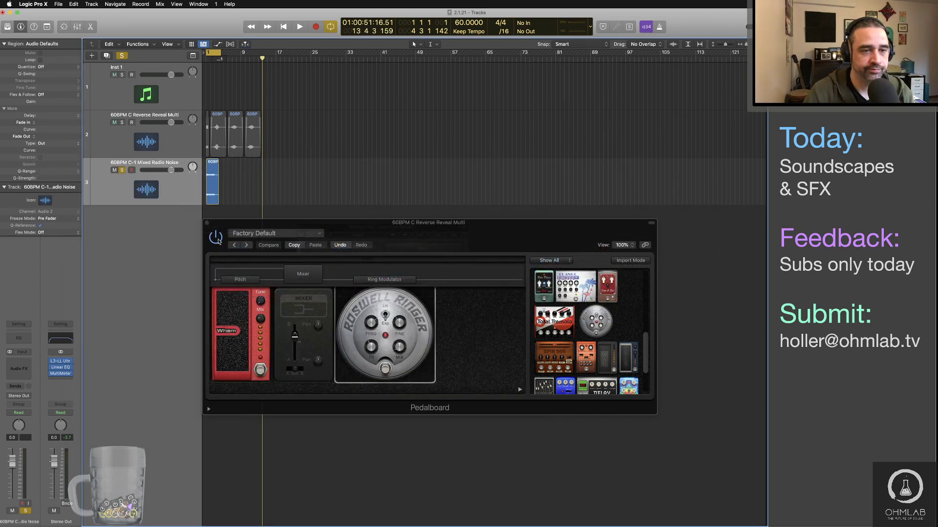
Close the Pedalboard and play the imported Mixed Radio Noise region to check how it sounds.
left_click(207, 224)
key("space")
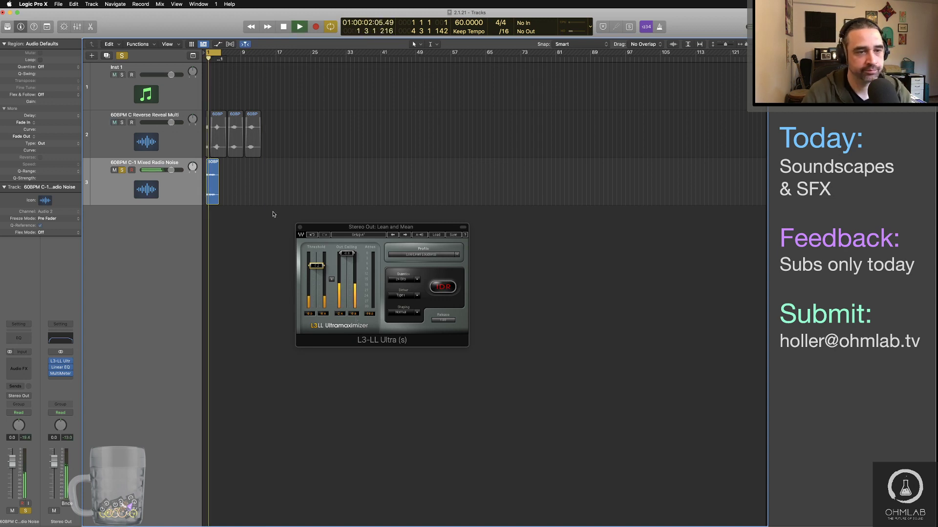
scroll(236, 224, "up", 5)
scroll(236, 224, "up", 1)
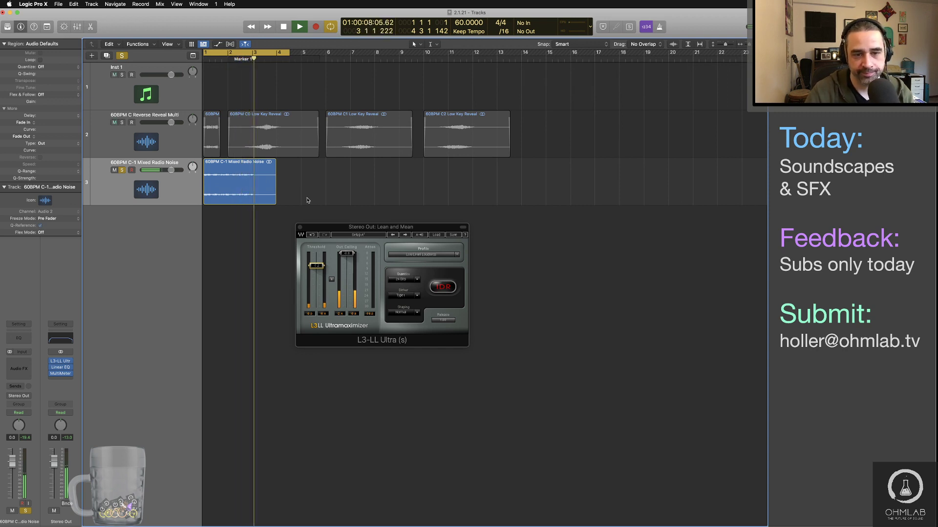
key("space")
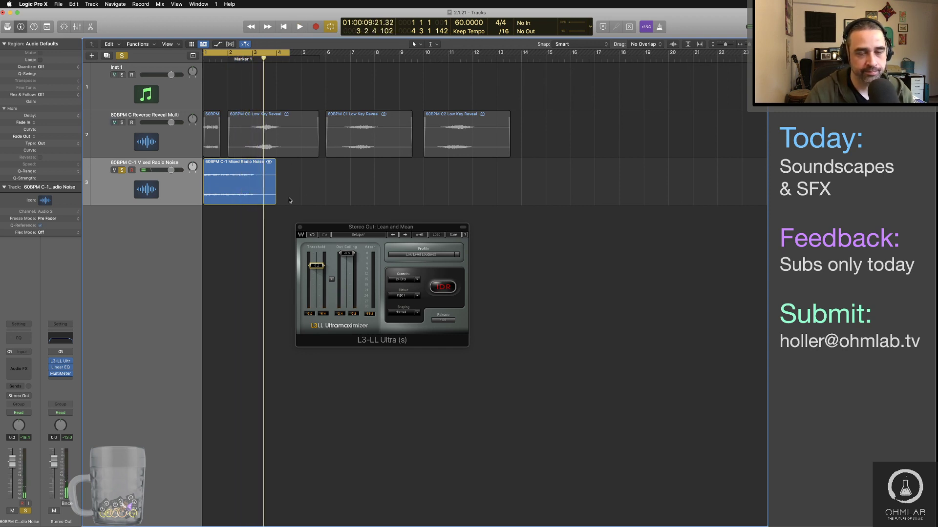
Trim the end of the Mixed Radio Noise region to just before bar 3 beat 3 and shorten the cycle range to match.
scroll(262, 204, "up", 5)
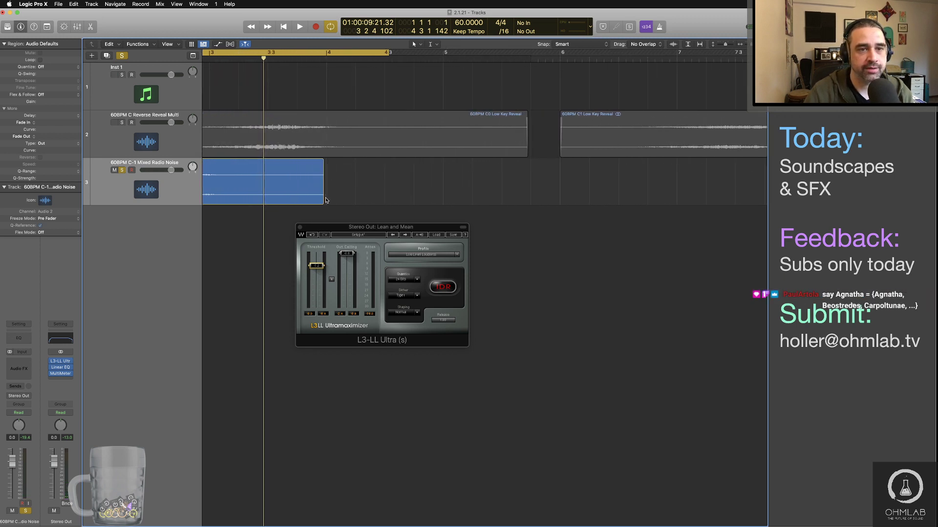
left_click_drag(322, 197, 260, 197)
left_click_drag(393, 57, 259, 50)
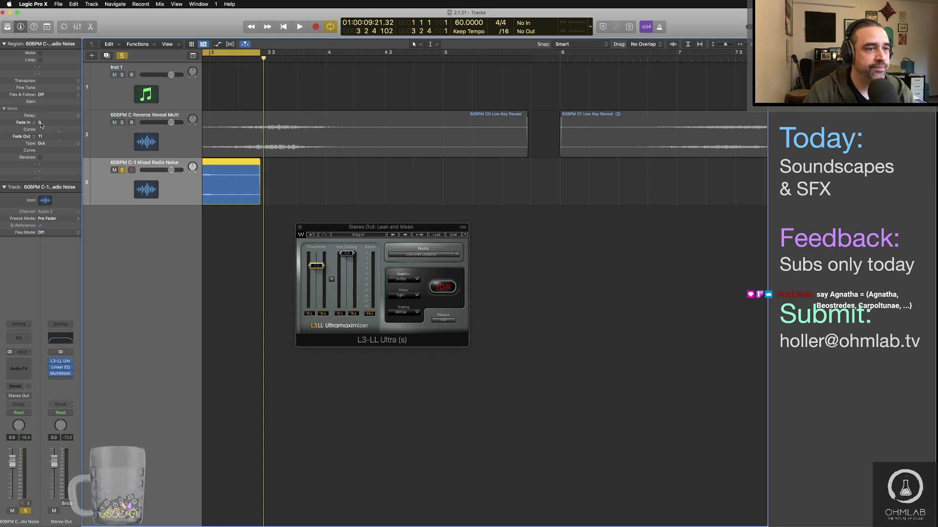
Give the Mixed Radio Noise region a fade-in of 5 and a fade-out of 11, and play it back in the cycle.
key("space")
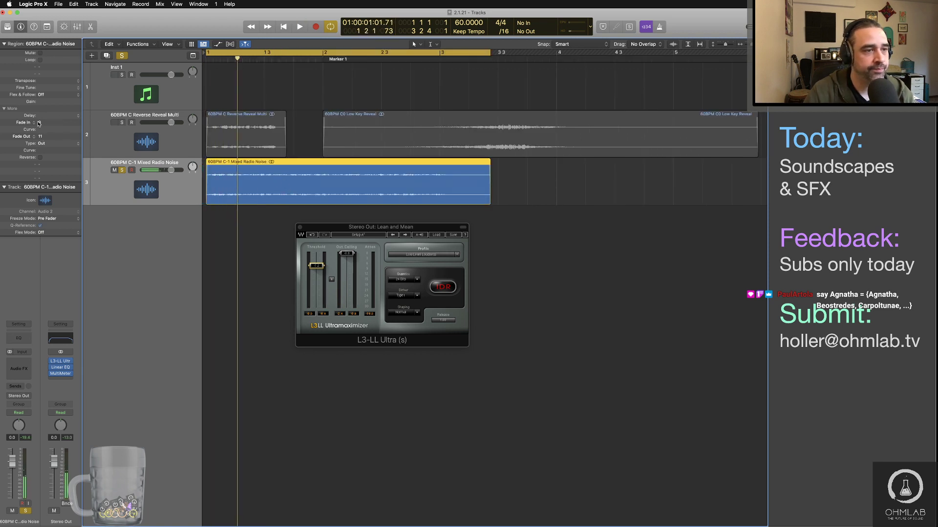
left_click(253, 226)
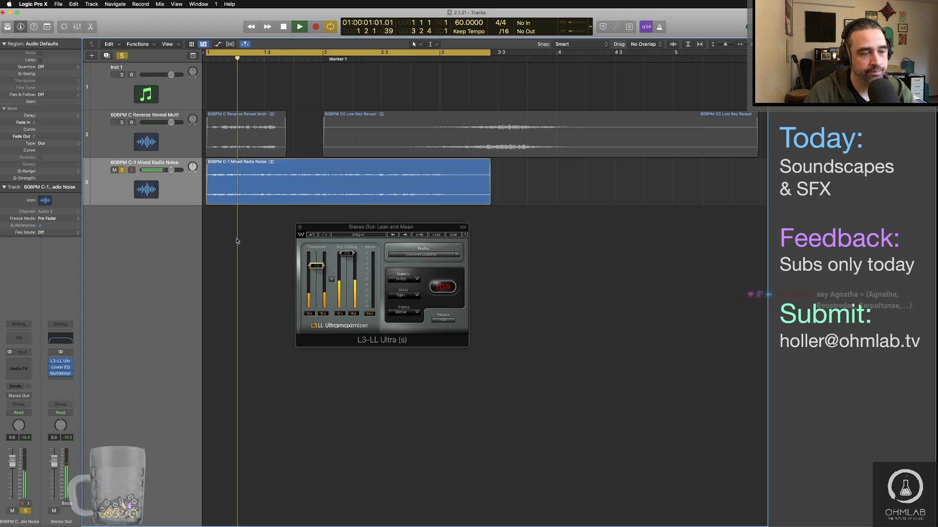
left_click(121, 189)
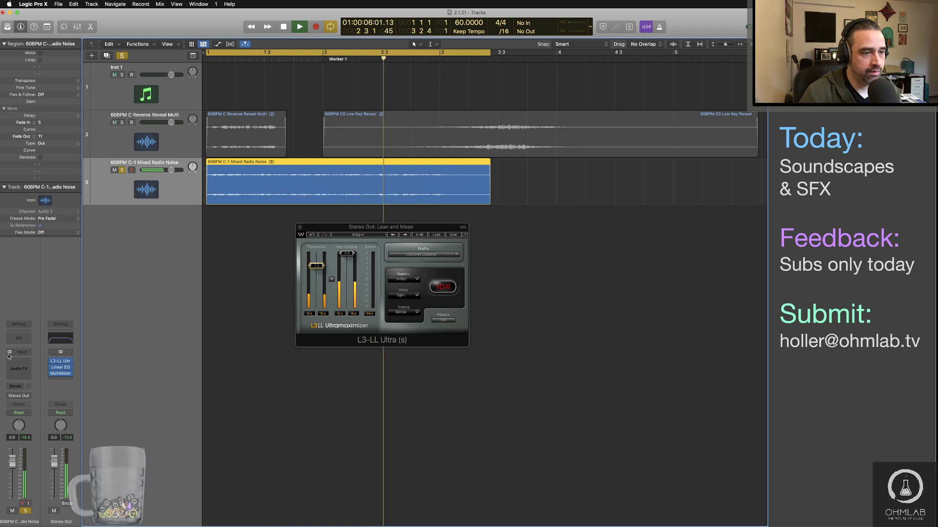
Add a Channel EQ to the Mixed Radio Noise track with an 18 dB/Oct low cut at 45.2 Hz and a -3.4 dB low shelf at 274 Hz.
left_click(19, 338)
left_click(329, 143)
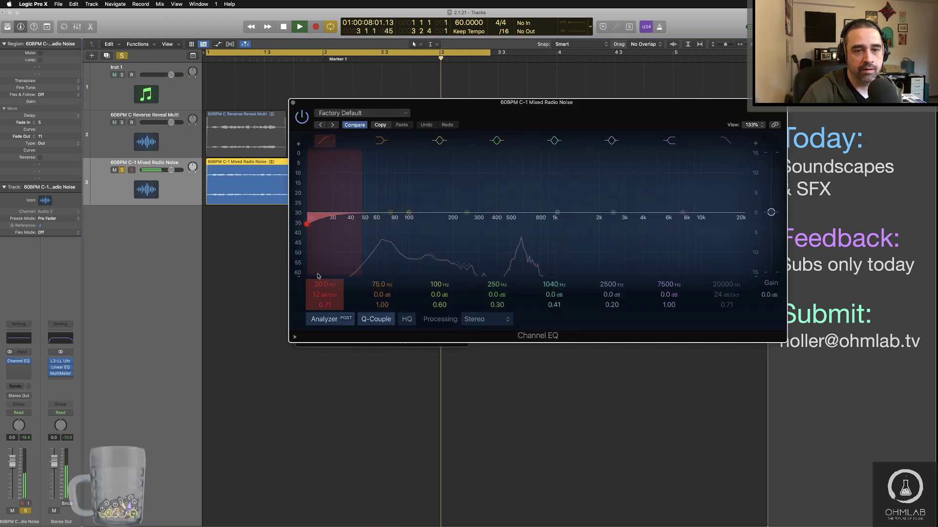
left_click_drag(312, 215, 386, 224)
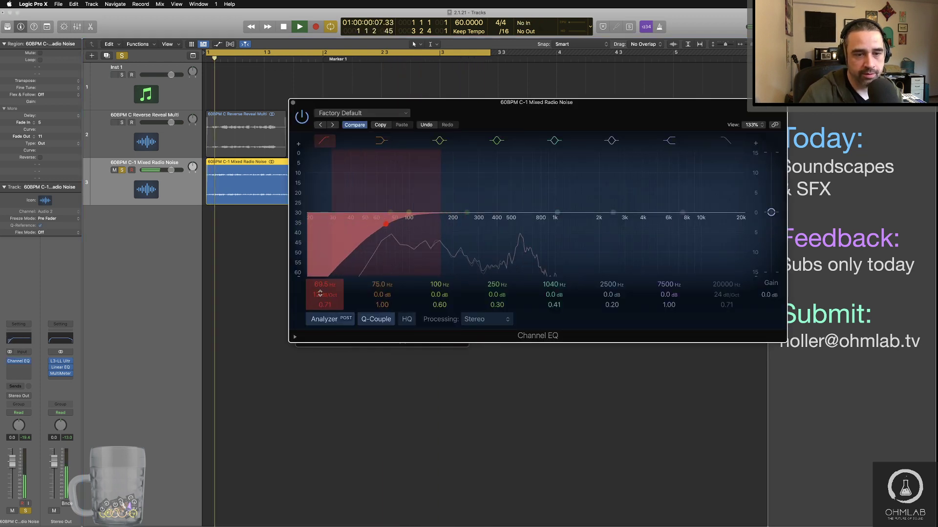
left_click_drag(322, 295, 377, 265)
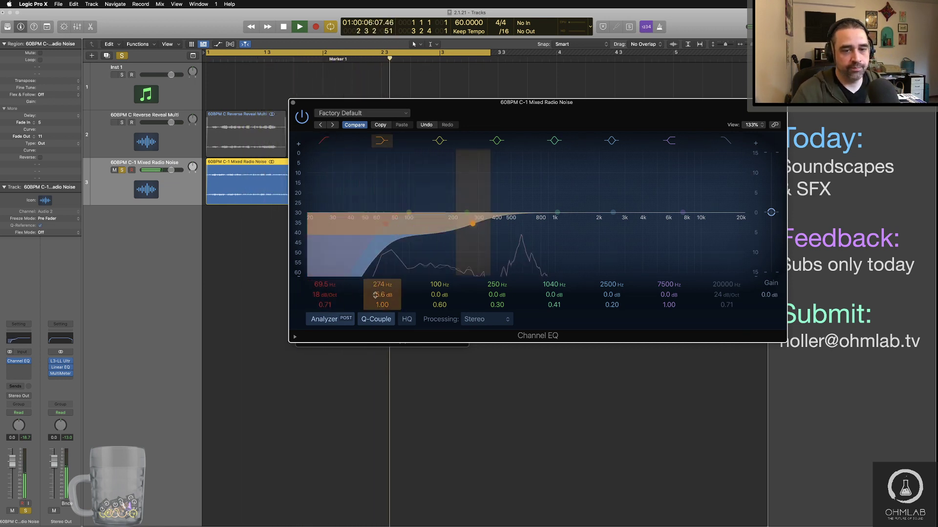
left_click_drag(328, 284, 377, 289)
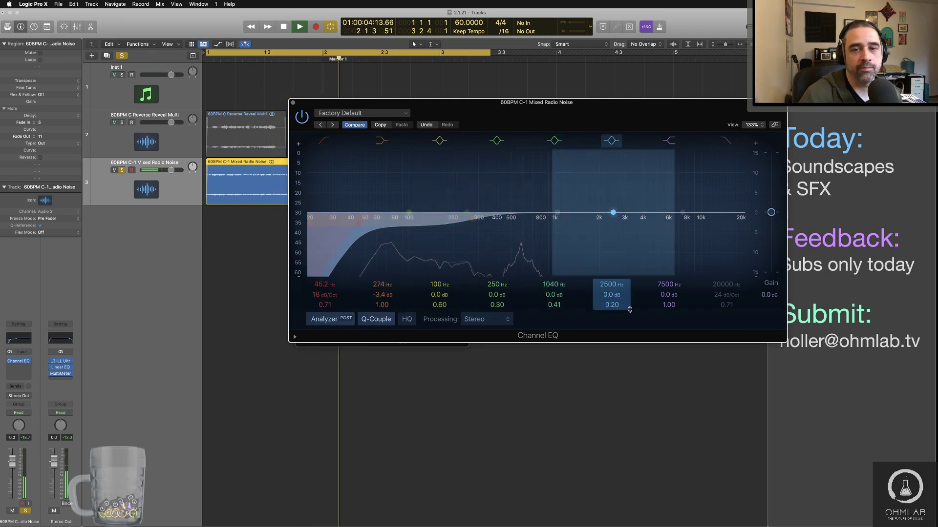
Enable the Channel EQ's high cut at 11600 Hz, then close the EQ and stop playback.
left_click(724, 140)
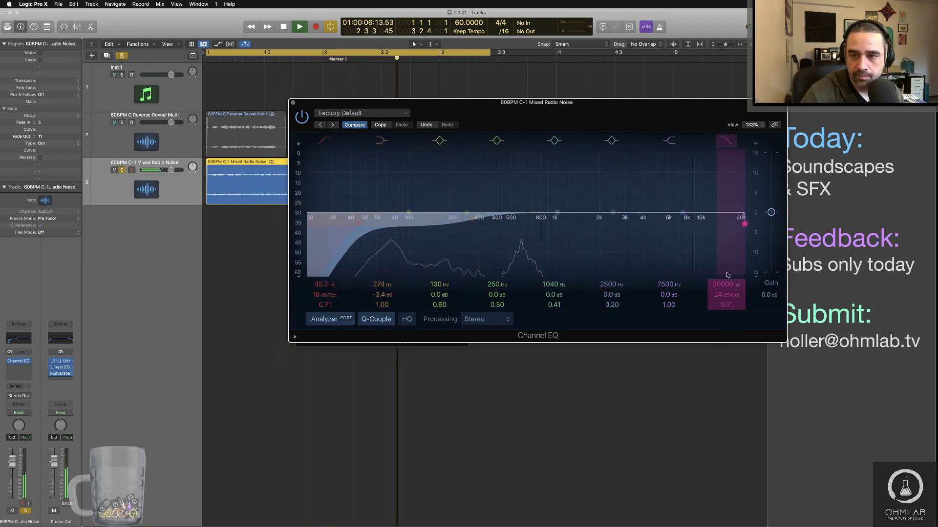
left_click_drag(725, 285, 725, 302)
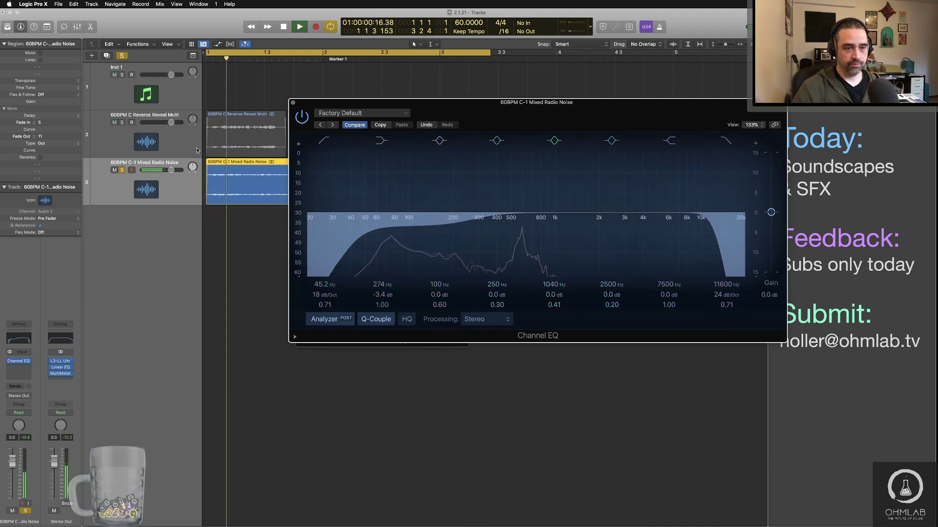
left_click(293, 103)
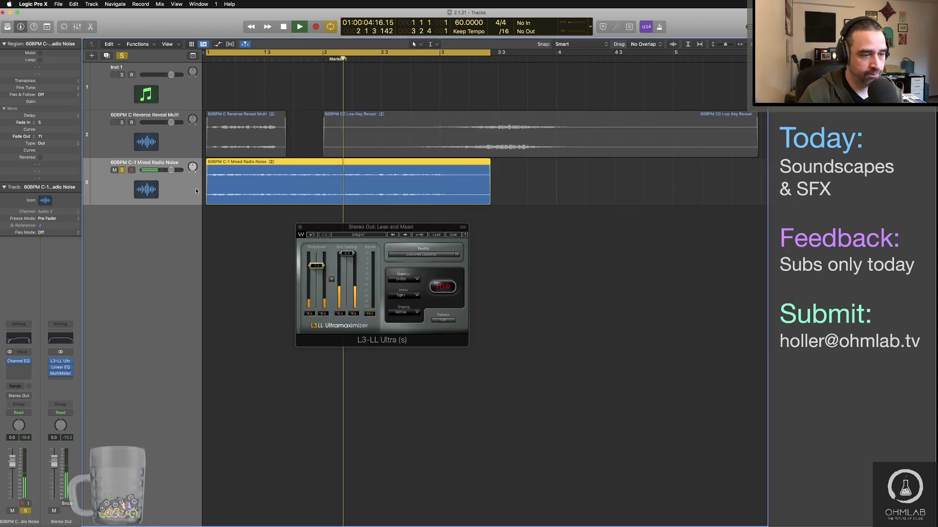
key("space")
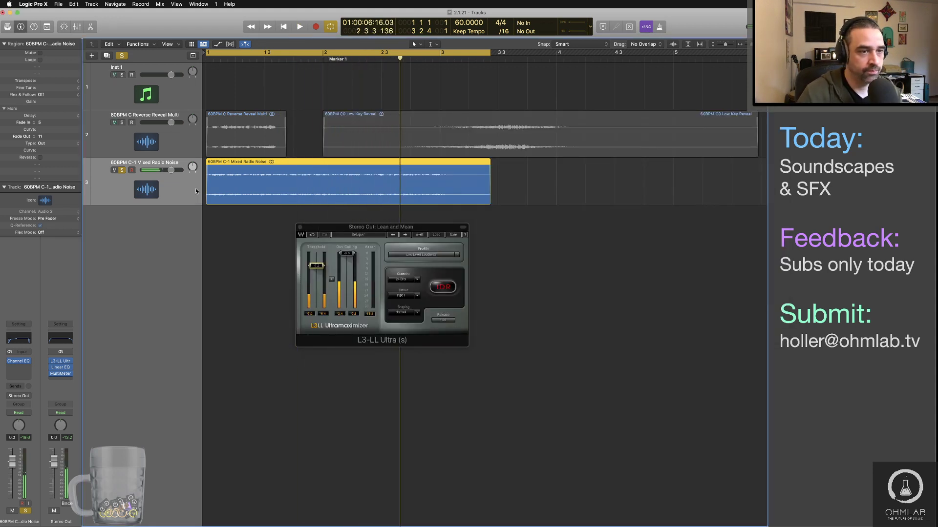
Add a stereo Overdrive to the Mixed Radio Noise track with 0 dB drive and a 7500 Hz tone, then start playback.
left_click(28, 374)
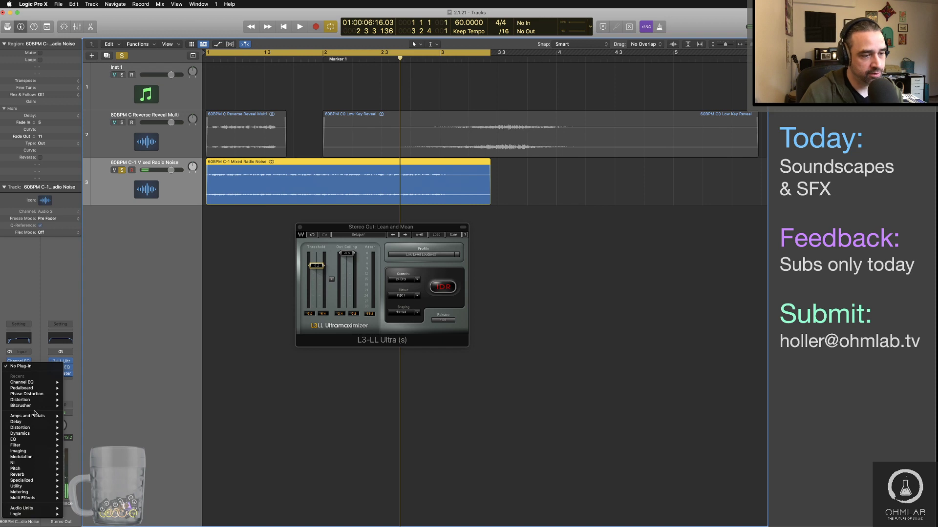
mouse_move(31, 434)
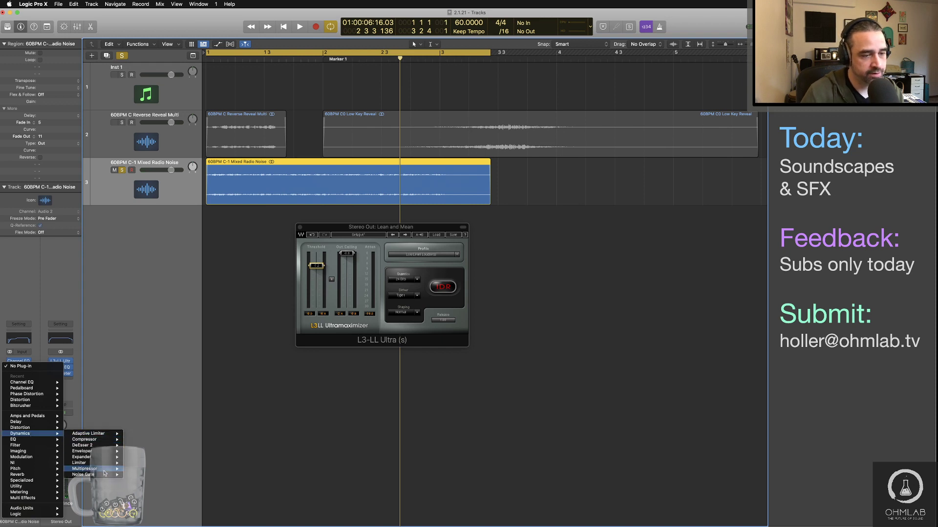
mouse_move(59, 429)
mouse_move(93, 451)
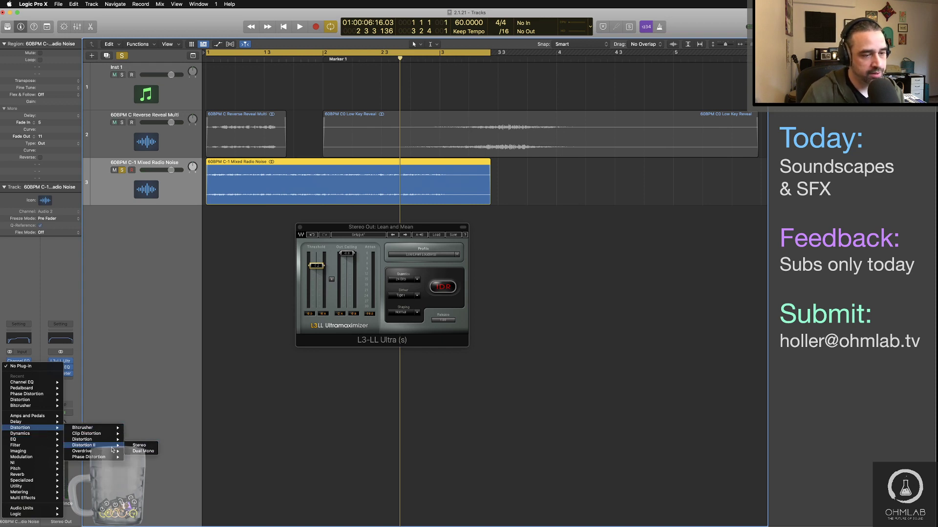
left_click(140, 451)
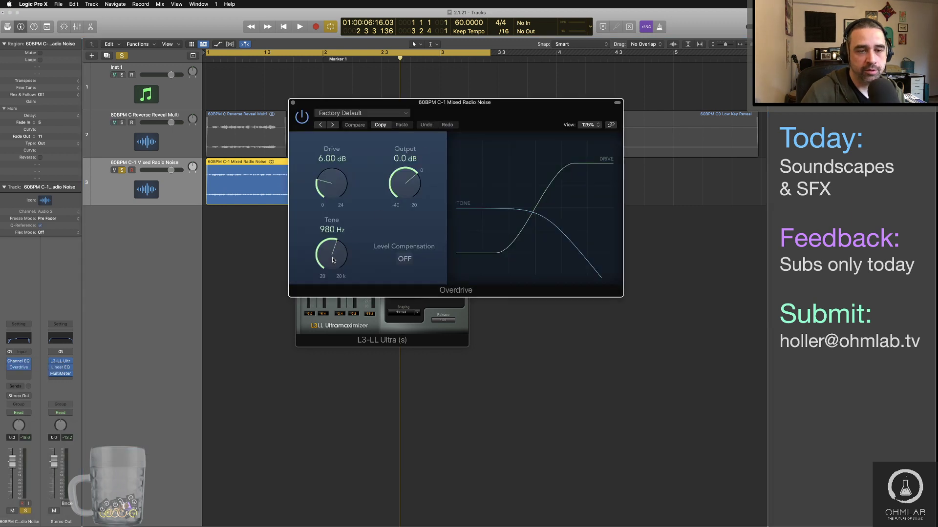
left_click_drag(333, 260, 324, 227)
left_click_drag(329, 188, 340, 232)
key("space")
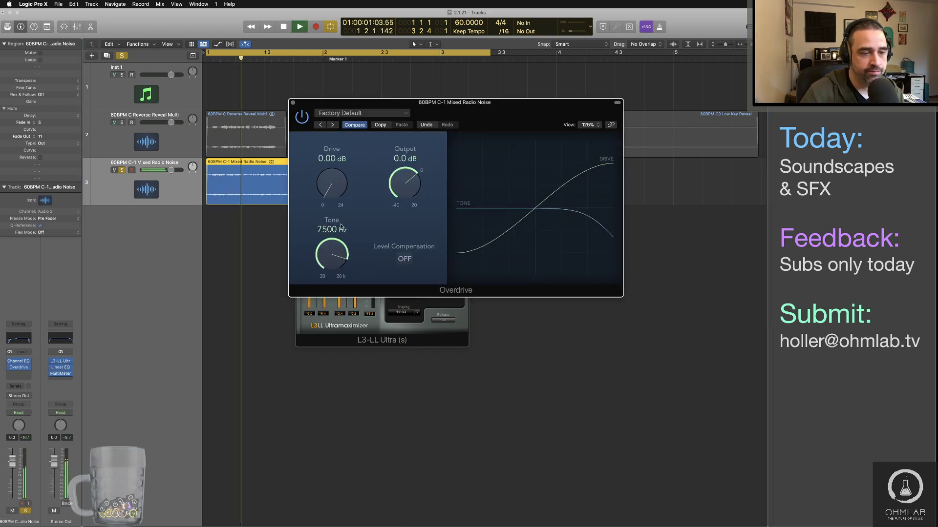
Fine-tune the Overdrive's tone to 7900 Hz while comparing it with bypass, then stop playback and close the plug-in.
left_click(300, 118)
left_click_drag(324, 244, 325, 242)
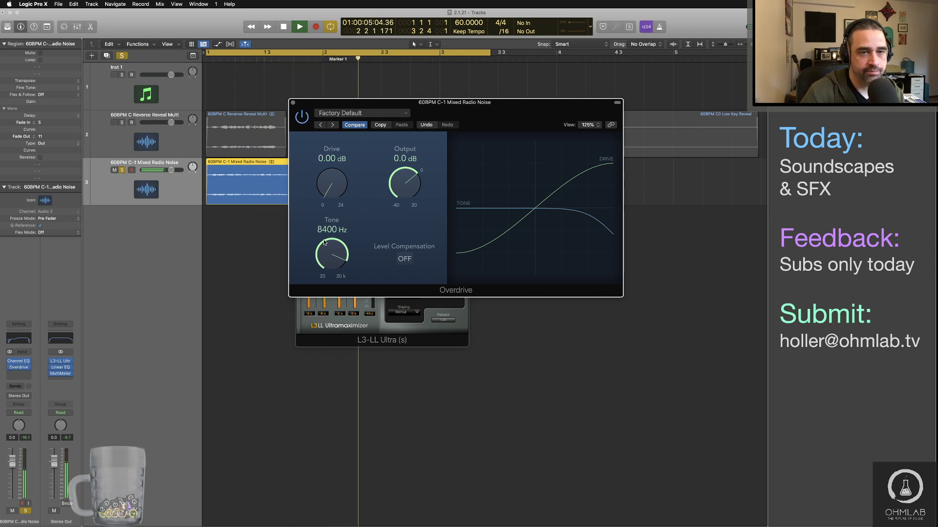
left_click_drag(323, 105, 438, 239)
left_click_drag(409, 386, 398, 341)
mouse_move(404, 402)
left_mouse_down()
mouse_move(405, 384)
mouse_move(403, 399)
left_mouse_up()
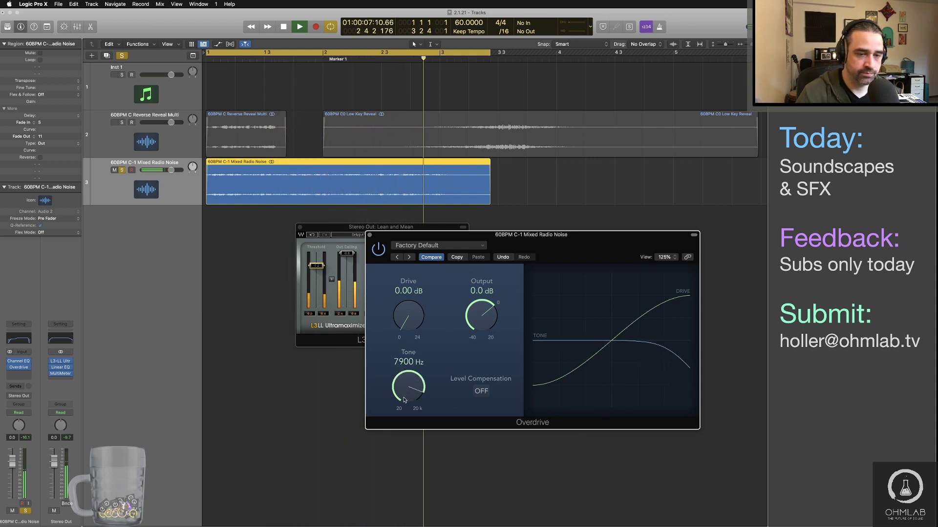
left_click(378, 252)
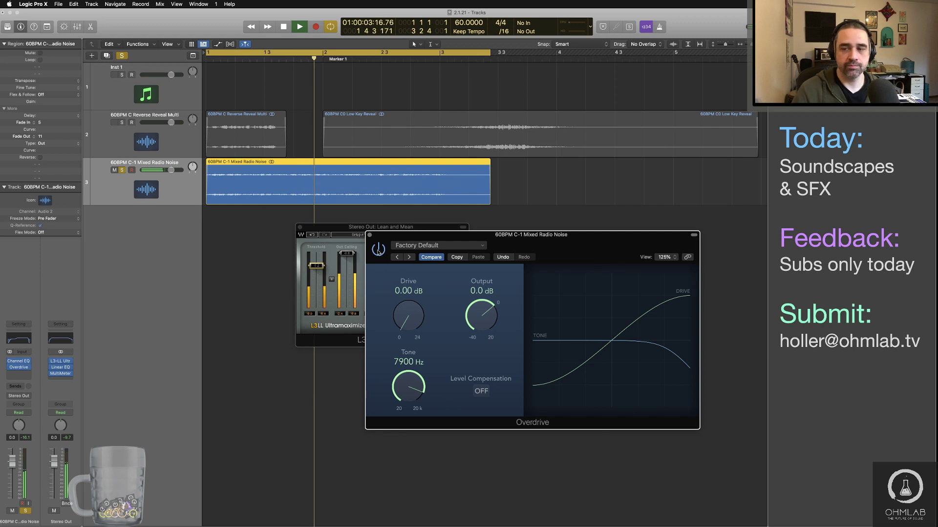
key("space")
left_click(369, 235)
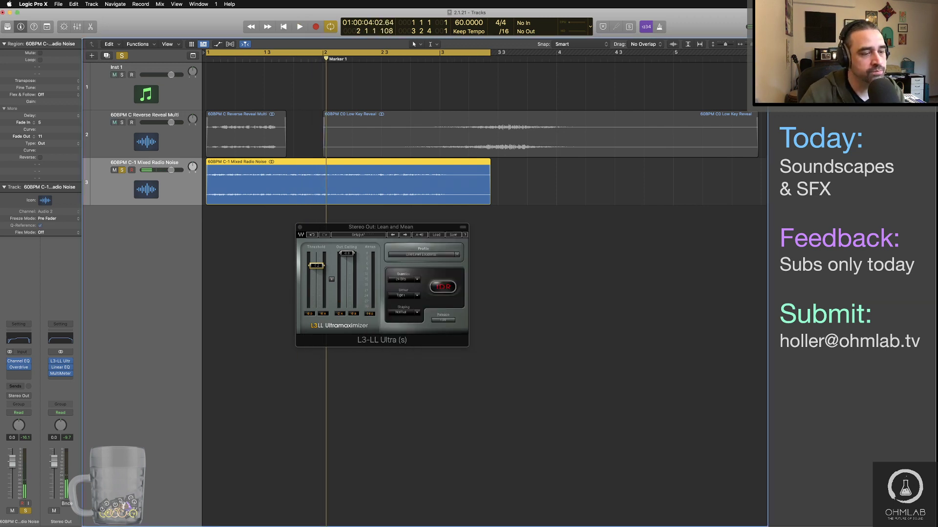
Add a stereo AutoFilter to the Mixed Radio Noise track with the 18 dB 4-pole lowpass and a 30% LFO amount during playback.
left_click(27, 373)
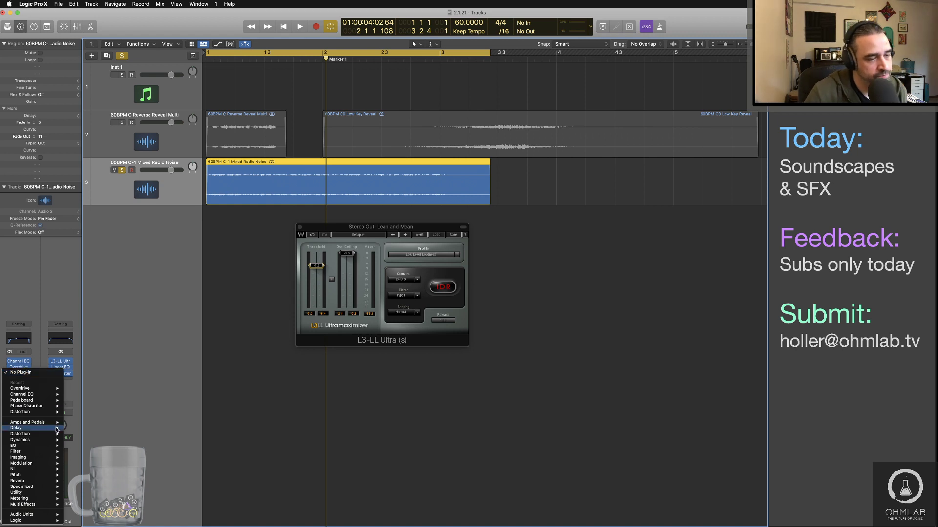
mouse_move(48, 455)
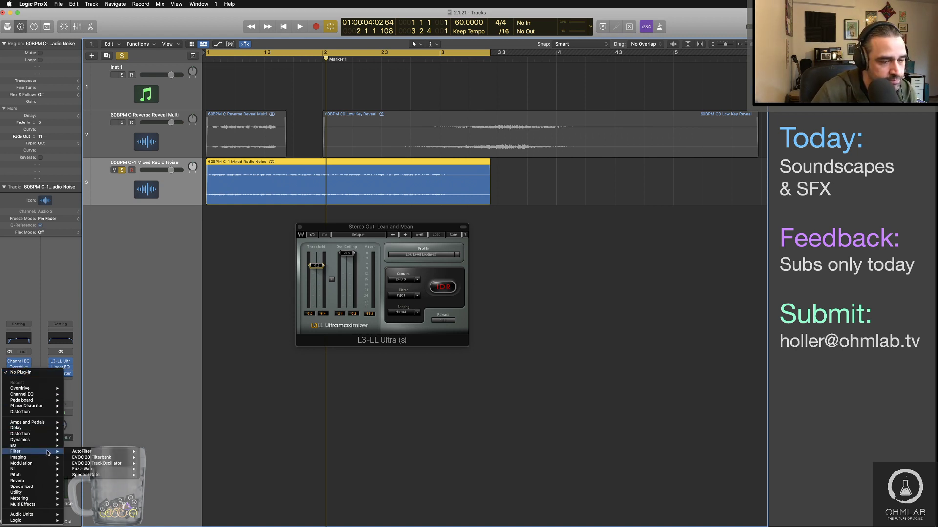
mouse_move(112, 451)
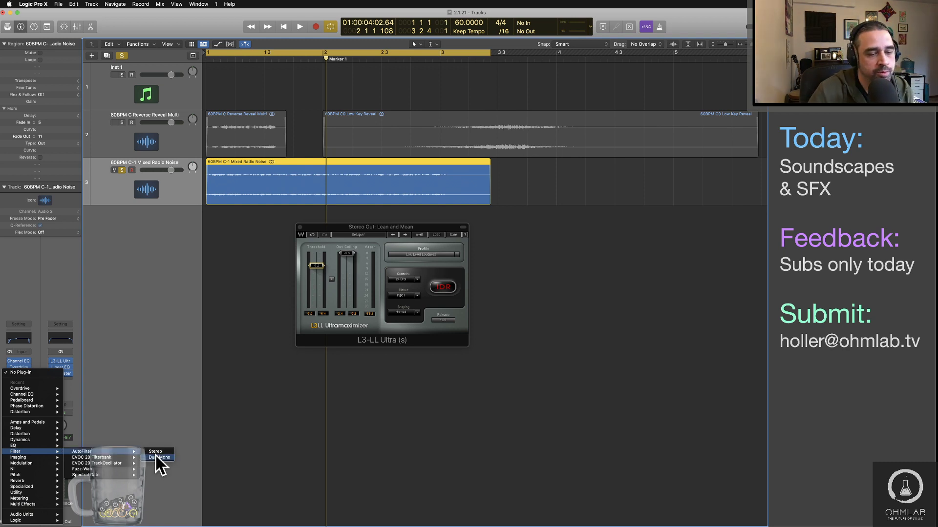
left_click(156, 451)
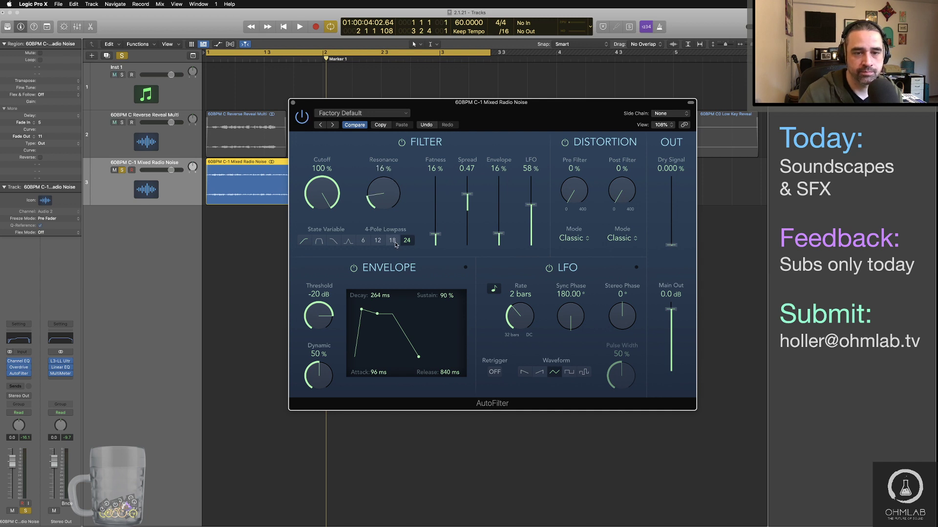
key("space")
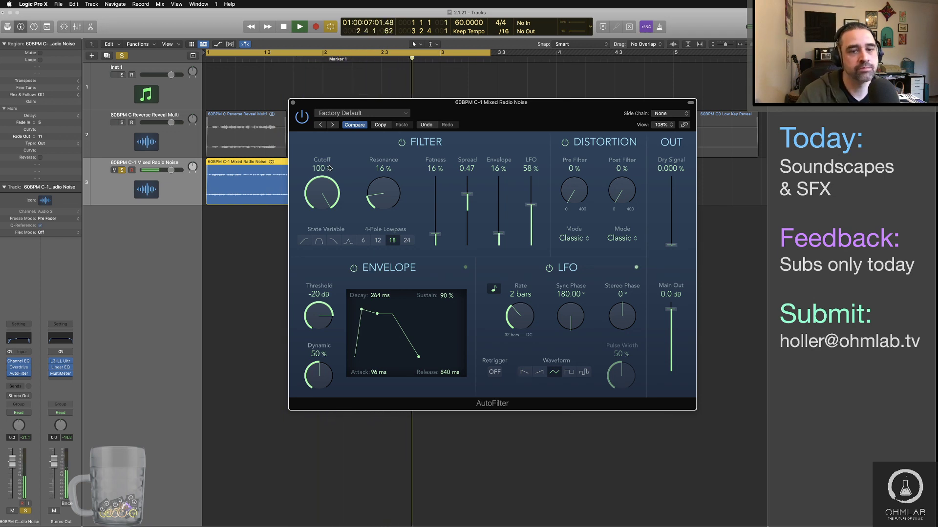
left_click_drag(531, 206, 532, 226)
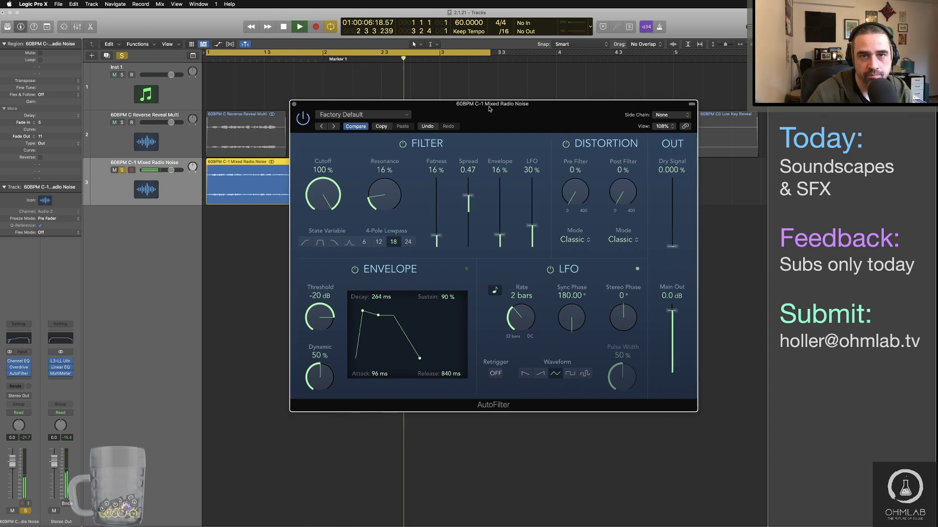
Set the AutoFilter's LFO rate to 1 bar and play the region back.
left_click_drag(491, 99, 641, 275)
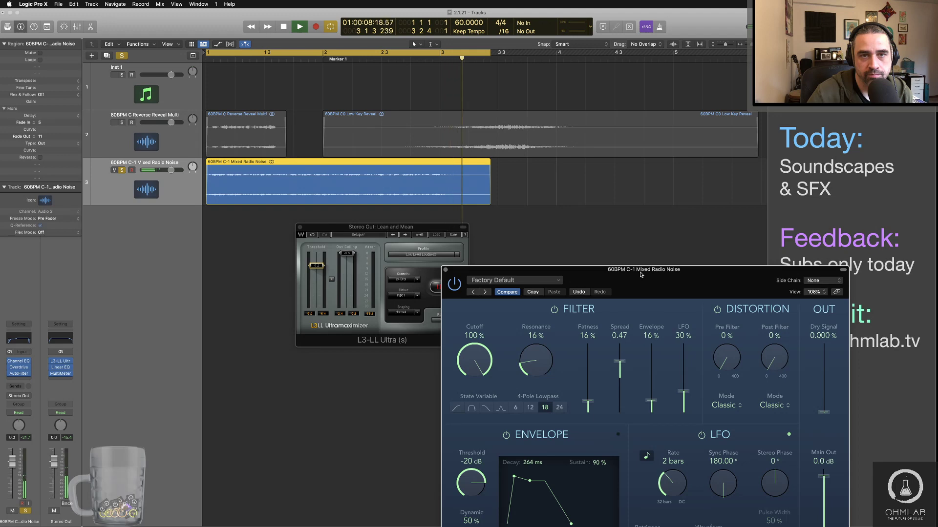
left_click_drag(641, 275, 534, 79)
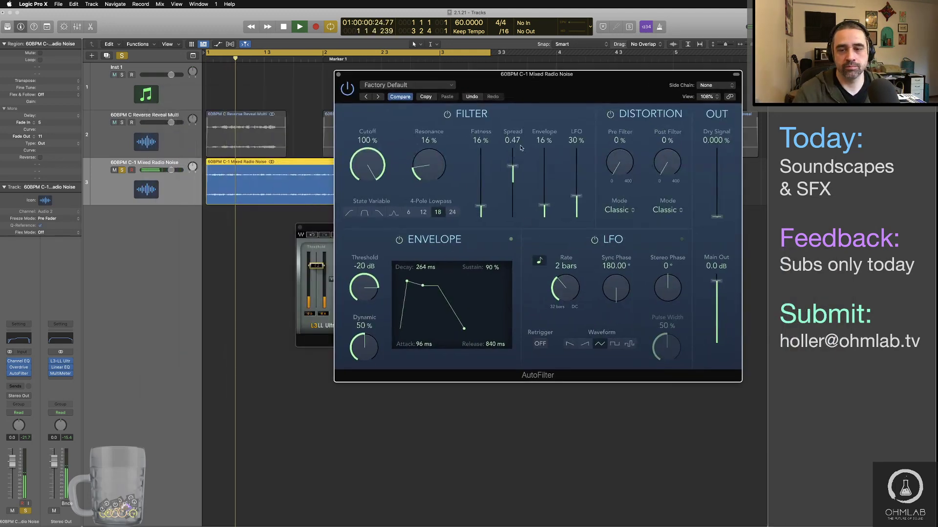
key("space")
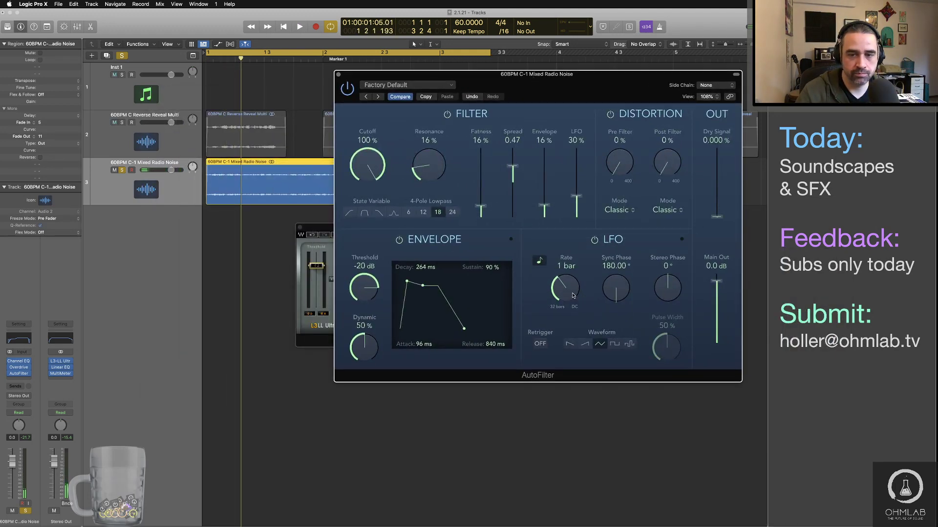
key("space")
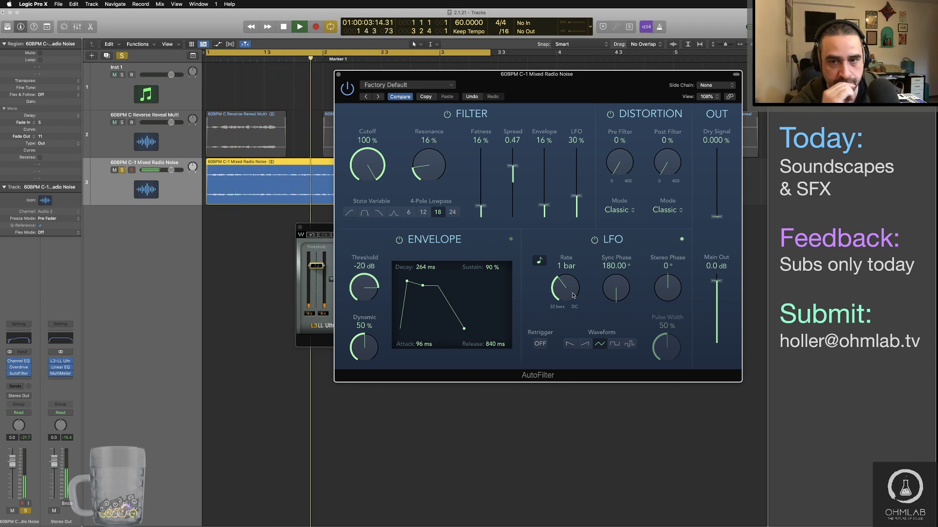
Set the AutoFilter's pre-filter distortion to 4% in Tube mode, then stop playback.
left_click_drag(631, 167, 631, 166)
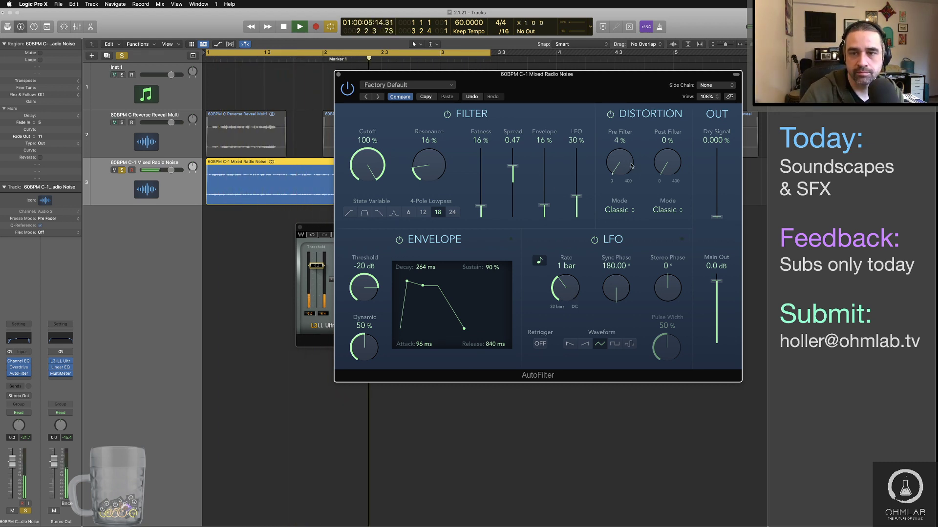
left_click(619, 210)
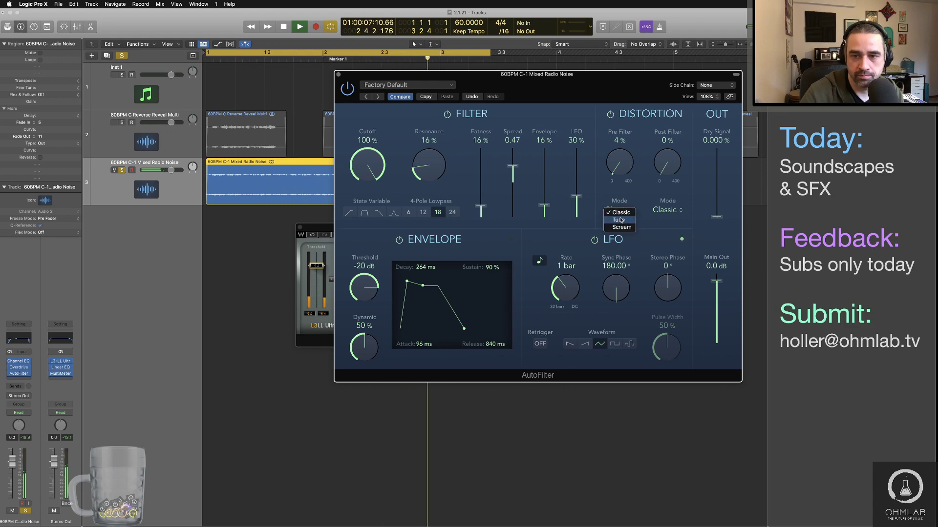
left_click(620, 220)
left_click_drag(595, 87, 581, 191)
key("space")
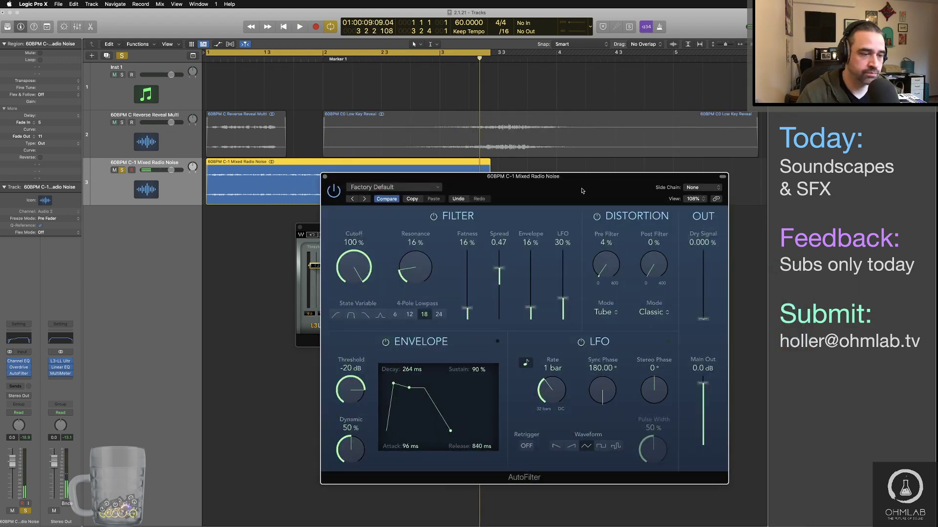
Open the Stereo Out MultiMeter beside the L3-LL Ultramaximizer and lower the limiter's threshold while the region plays.
left_click_drag(476, 191, 529, 307)
key("space")
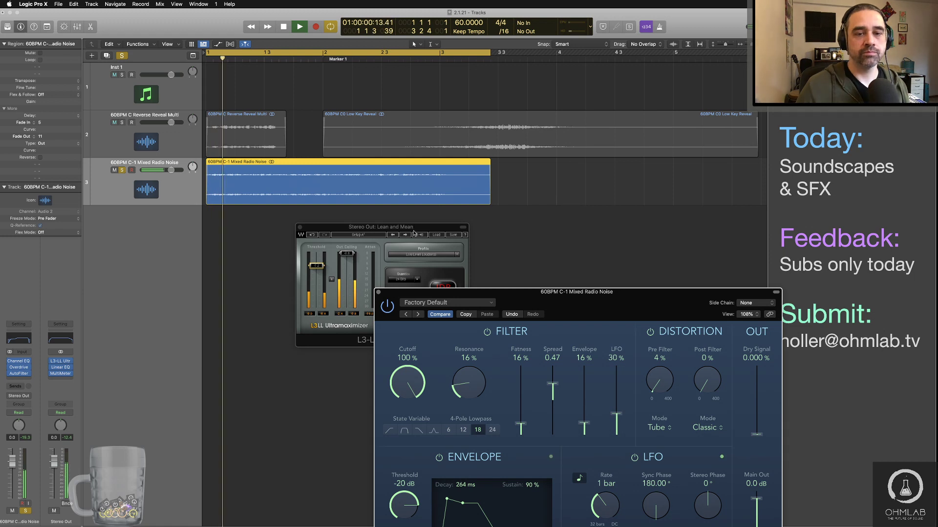
left_click_drag(415, 228, 327, 224)
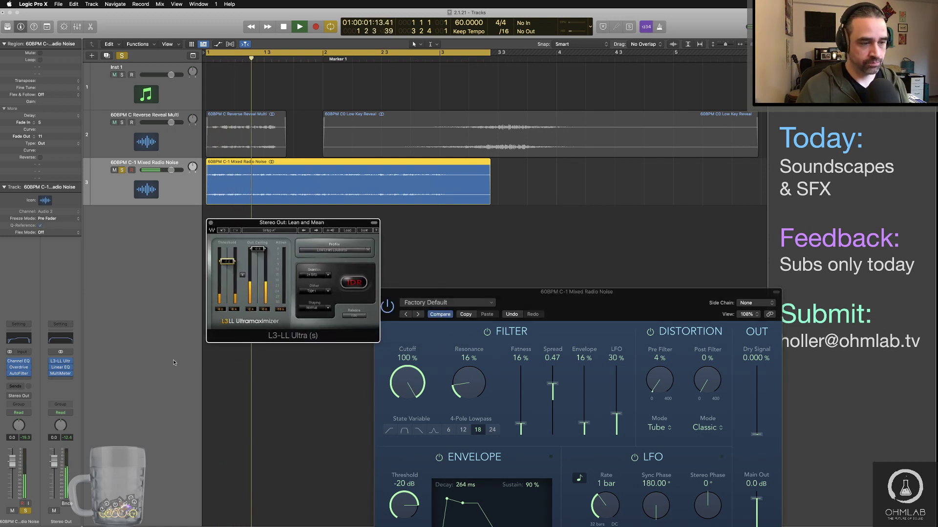
left_click(62, 374)
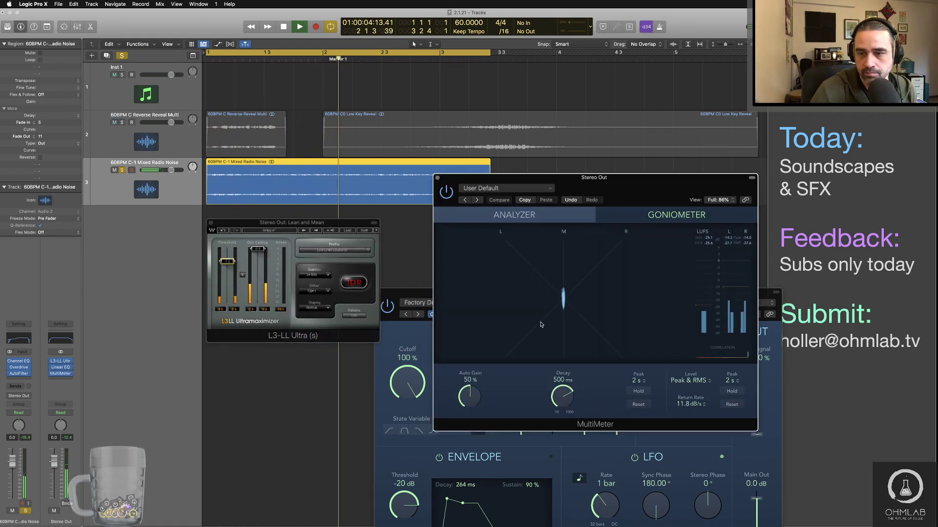
left_click_drag(227, 262, 227, 266)
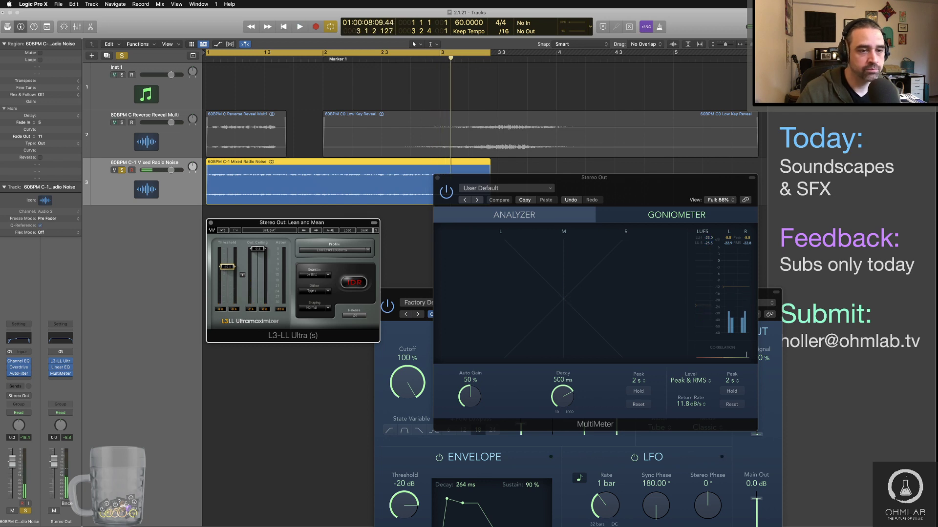
Fine-tune the L3-LL Ultramaximizer's threshold slightly lower, replaying the region to check its level on the MultiMeter.
key("space")
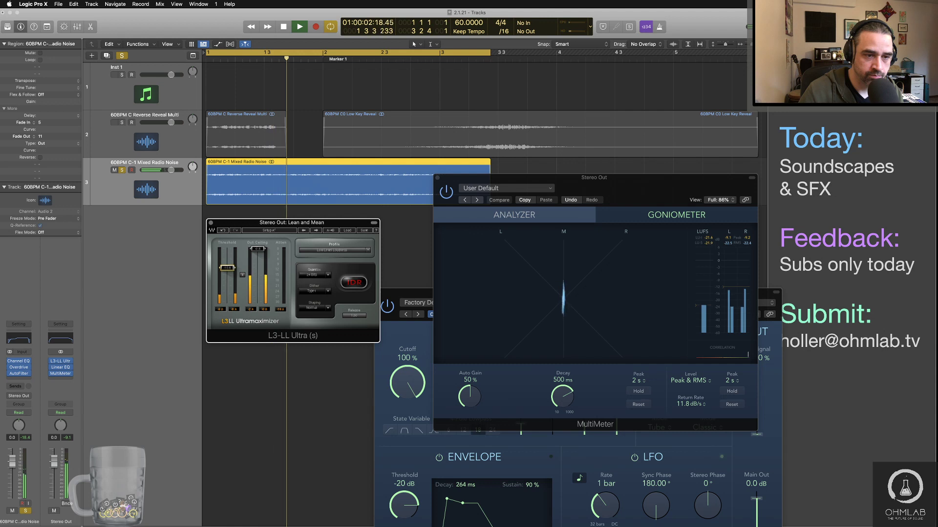
key("space")
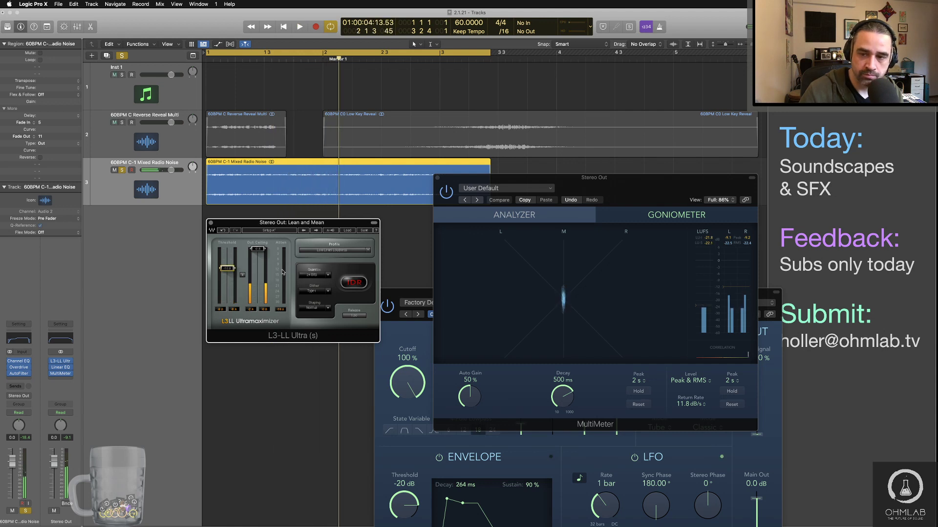
key("space")
key("space")
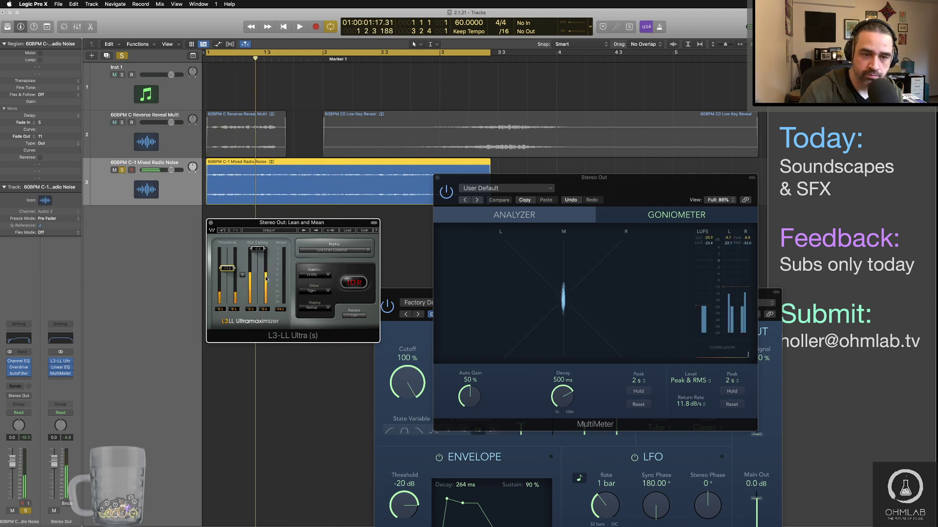
key("space")
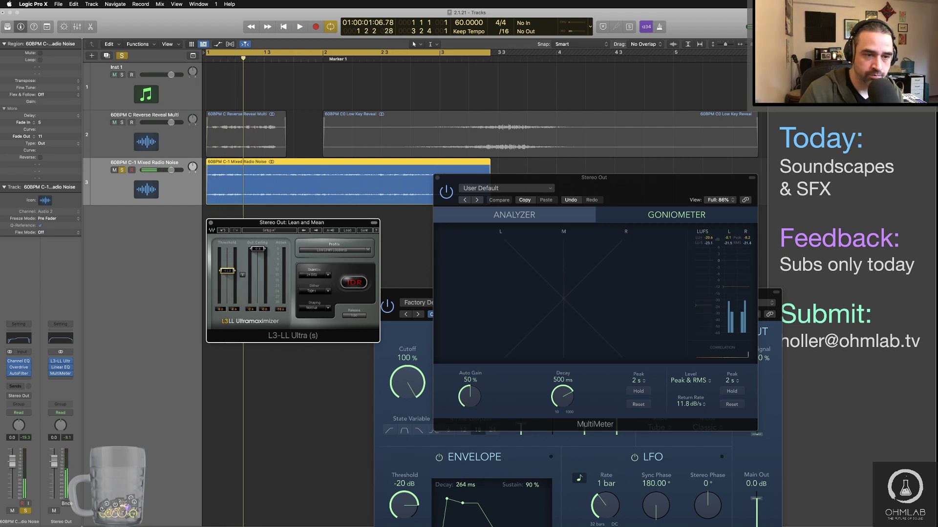
key("space")
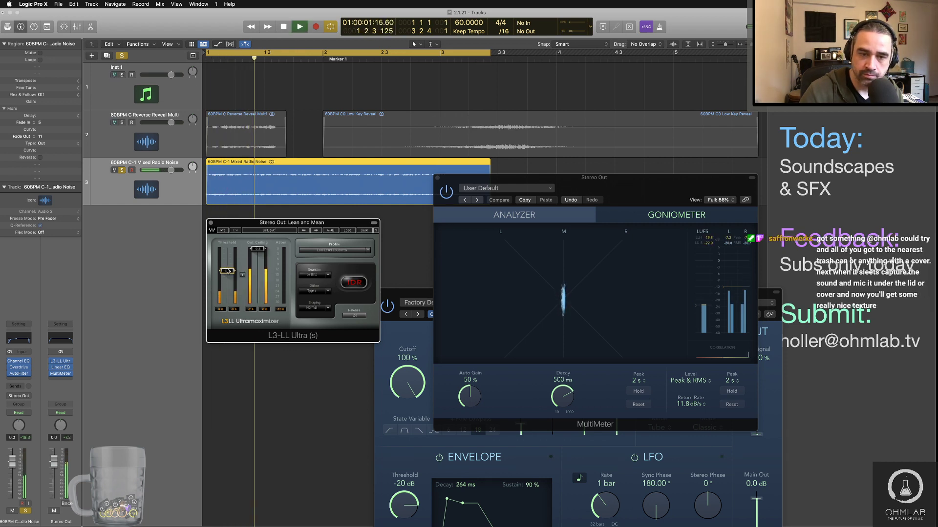
key("space")
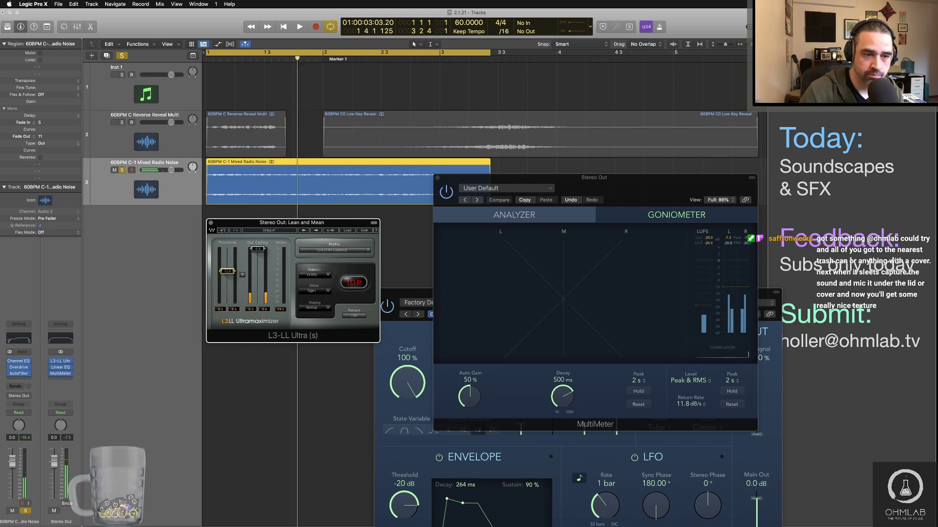
key("space")
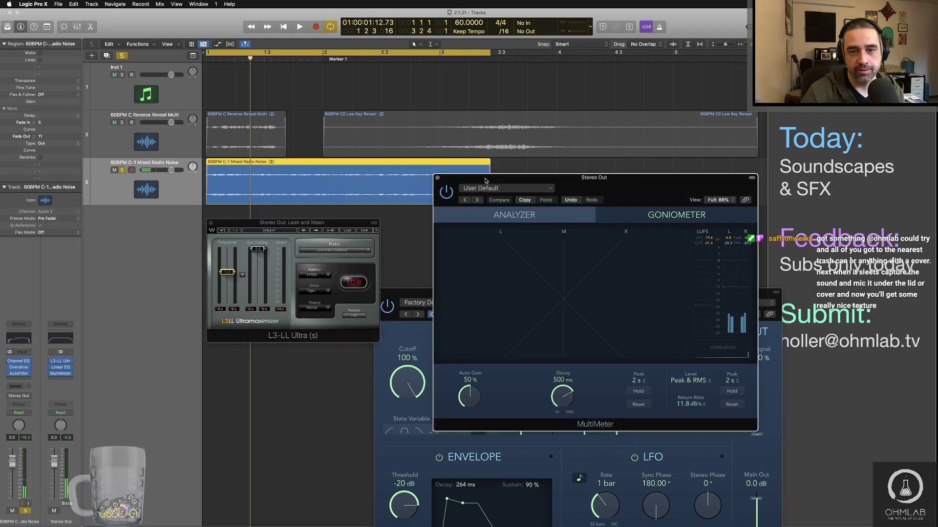
Copy the name of the 60BPM C-1 Mixed Radio Noise region and set up a 24 Bit, 44100 PCM Wave bounce.
left_click_drag(489, 178, 360, 234)
double_click(220, 162)
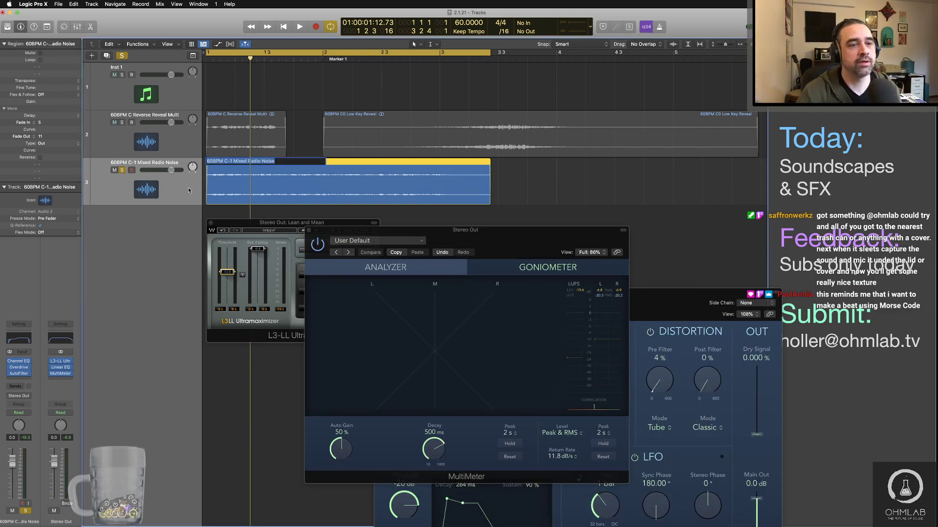
key("Return")
key("super+b")
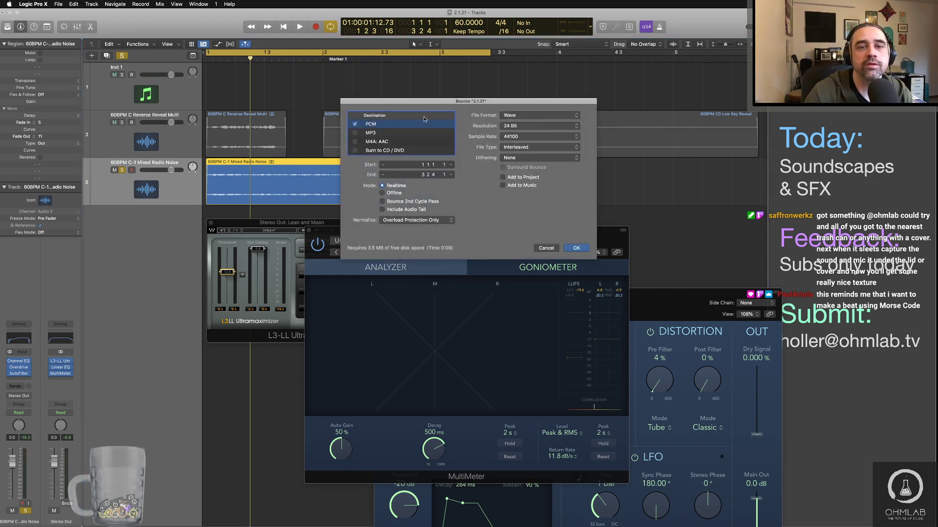
key("Return")
Bounce the sound as 60BPM C-1 Mixed Radio Noise into the SFX > Random folder of the GH Cinematic Atmos &textures pack.
left_click(454, 88)
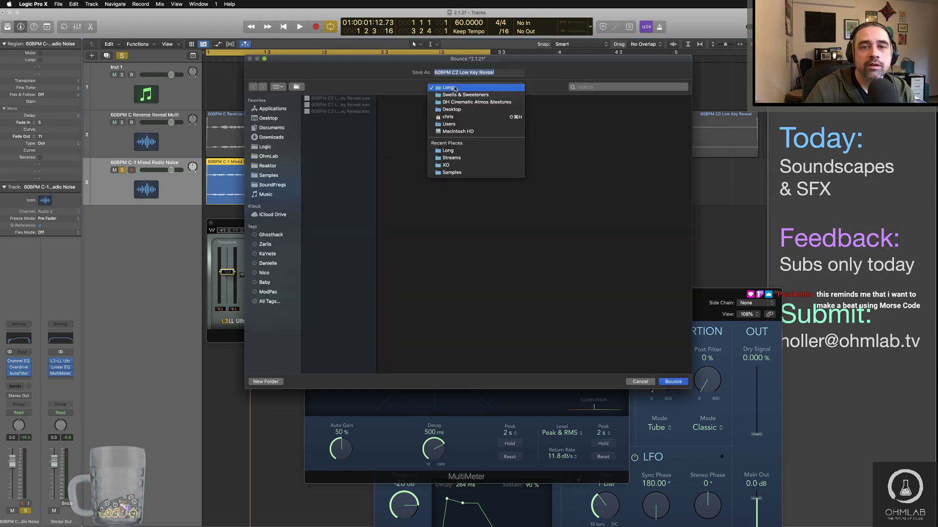
left_click(462, 102)
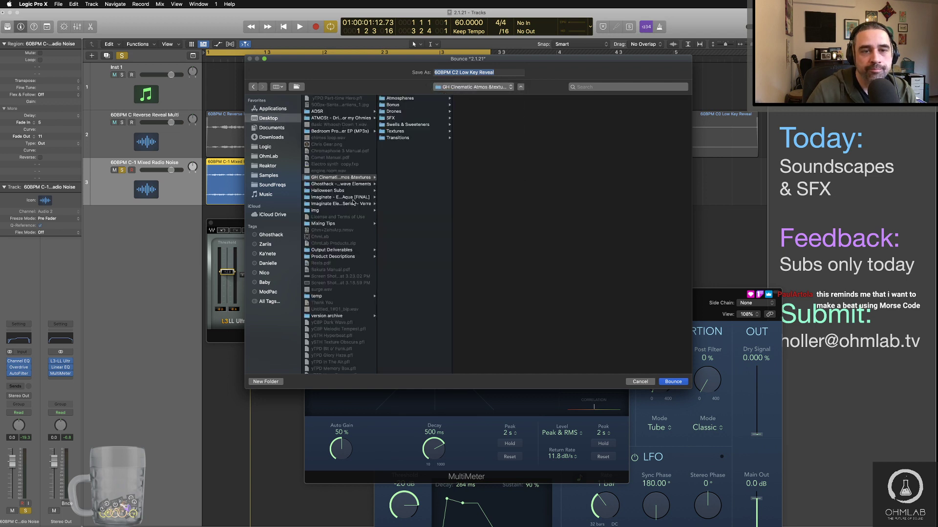
left_click(402, 119)
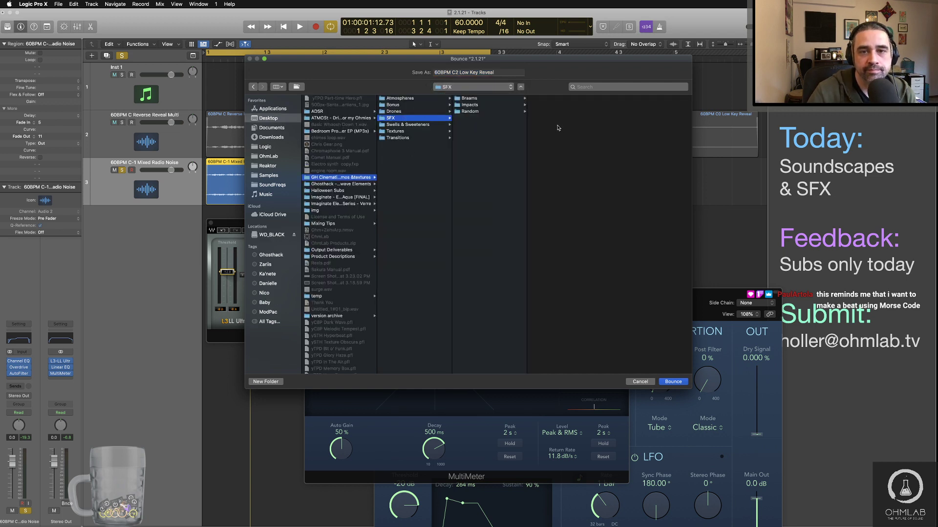
left_click(497, 115)
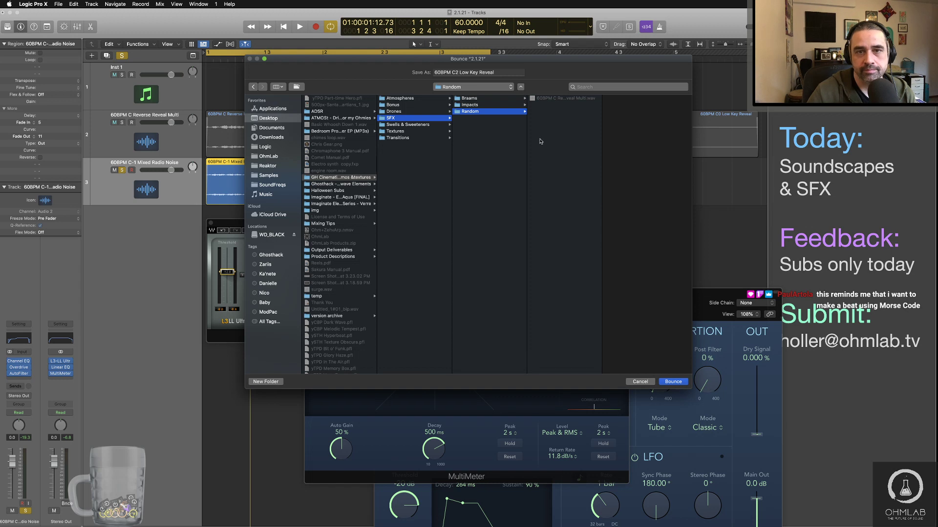
triple_click(483, 72)
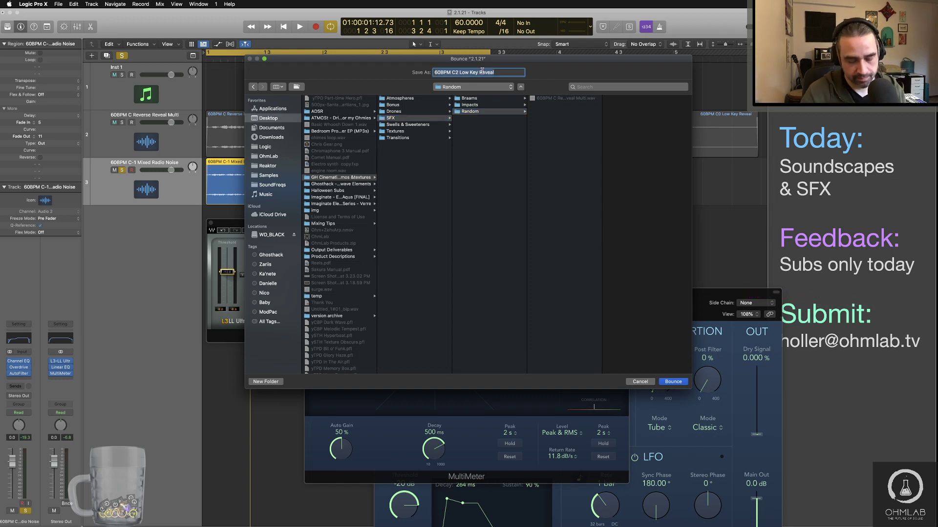
left_click(673, 382)
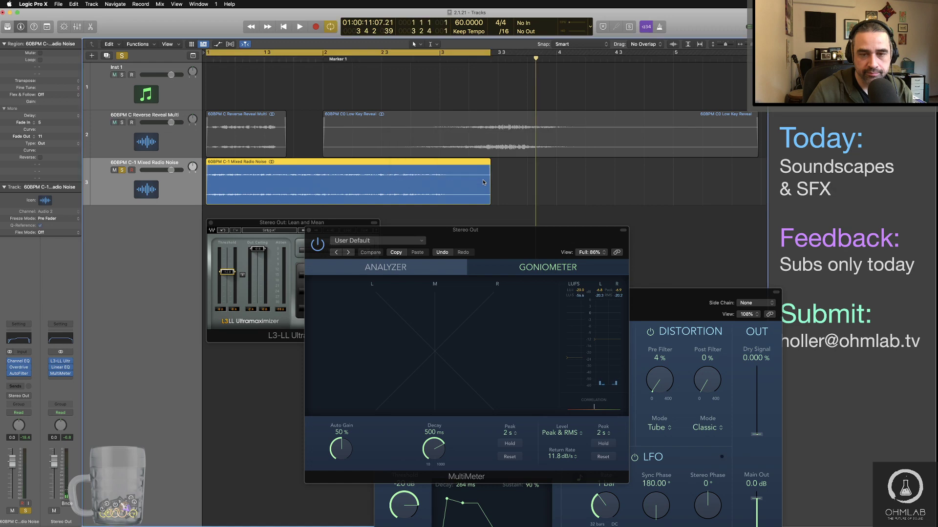
Switch to Finder and preview 60BPM C0 Mixed Radio Noise.wav from the Audio Files folder.
key("super+Tab")
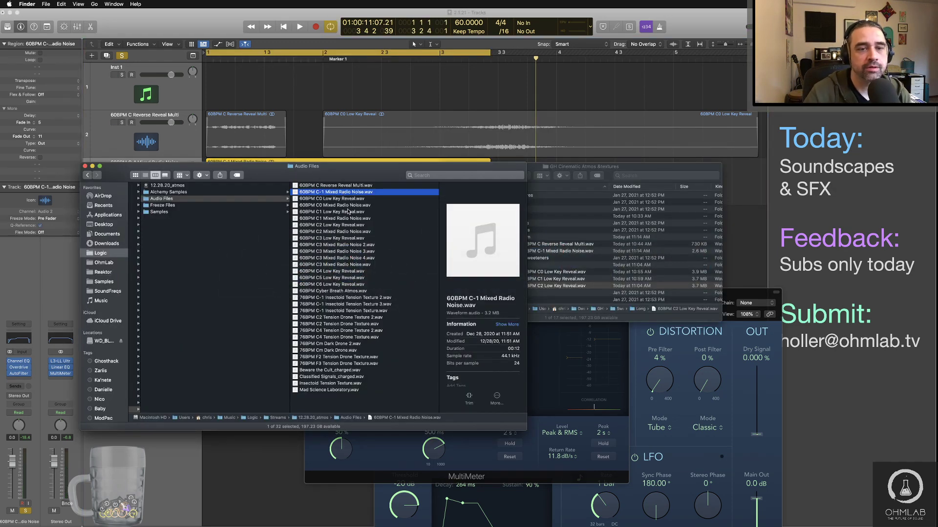
left_click(352, 205)
key("space")
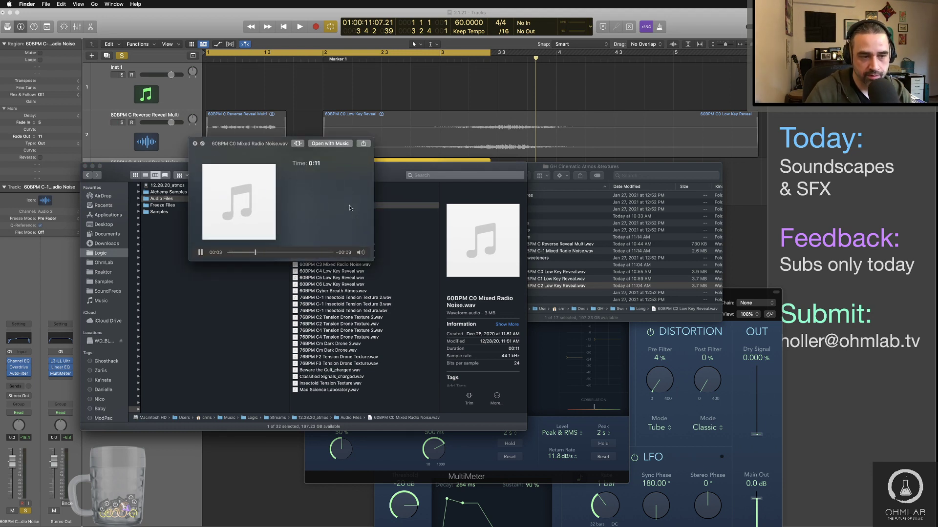
key("space")
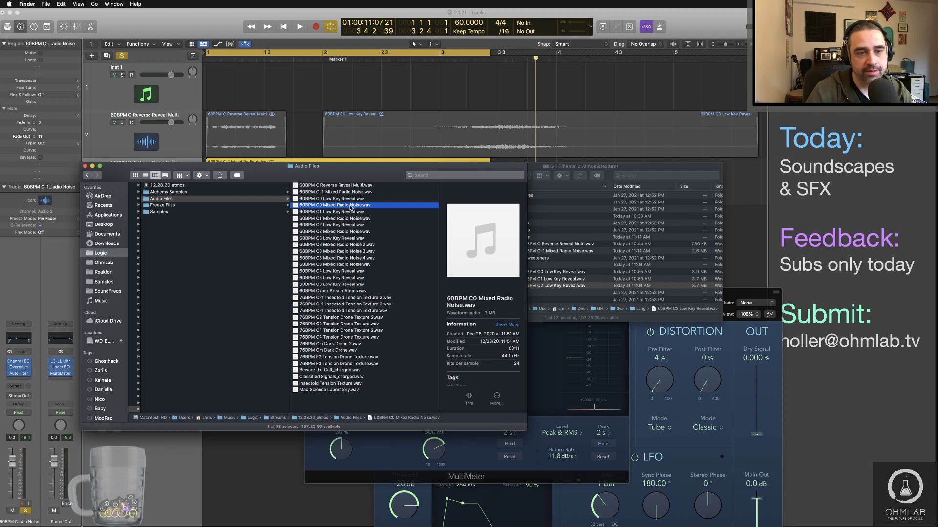
Add 60BPM C0 Mixed Radio Noise.wav to the Mixed Radio Noise track at bar 4, after the C-1 region.
scroll(436, 144, "down", 8)
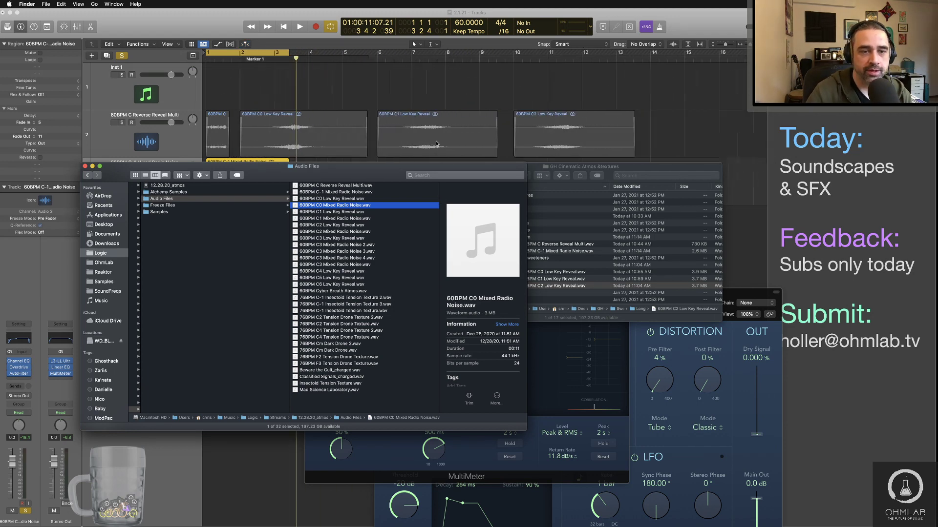
left_click_drag(386, 176, 391, 261)
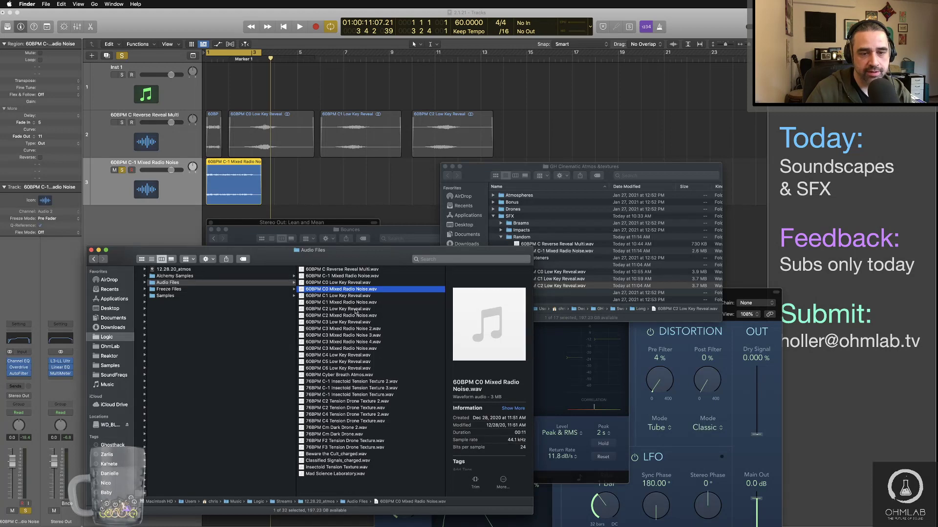
left_click_drag(301, 291, 269, 186)
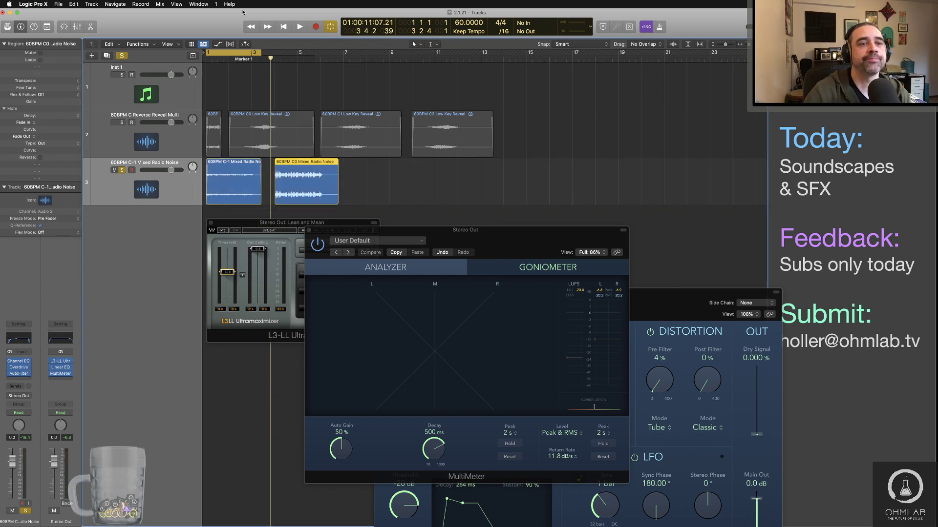
Move the cycle range to bar 4 over the C0 region and raise the L3-LL Ultramaximizer's threshold during playback.
left_click_drag(223, 52, 292, 53)
left_click(316, 127, "ctrl+alt")
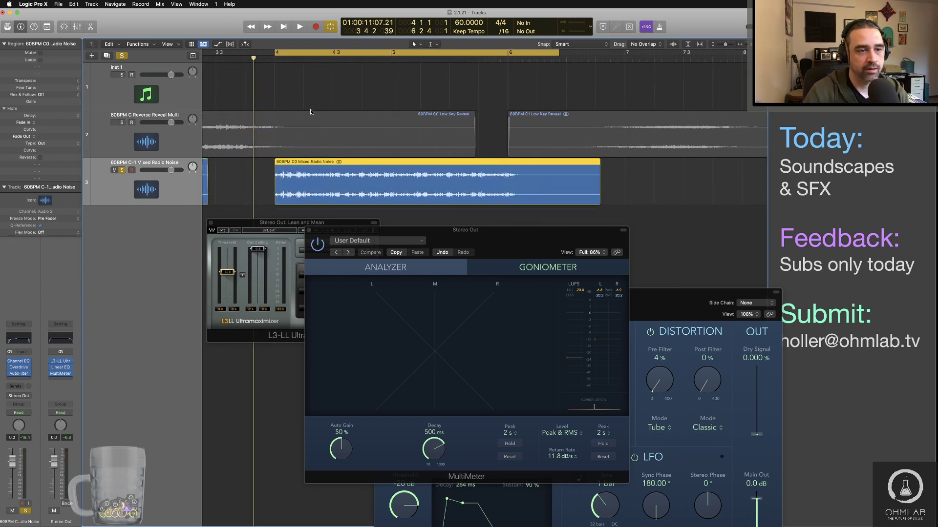
key("space")
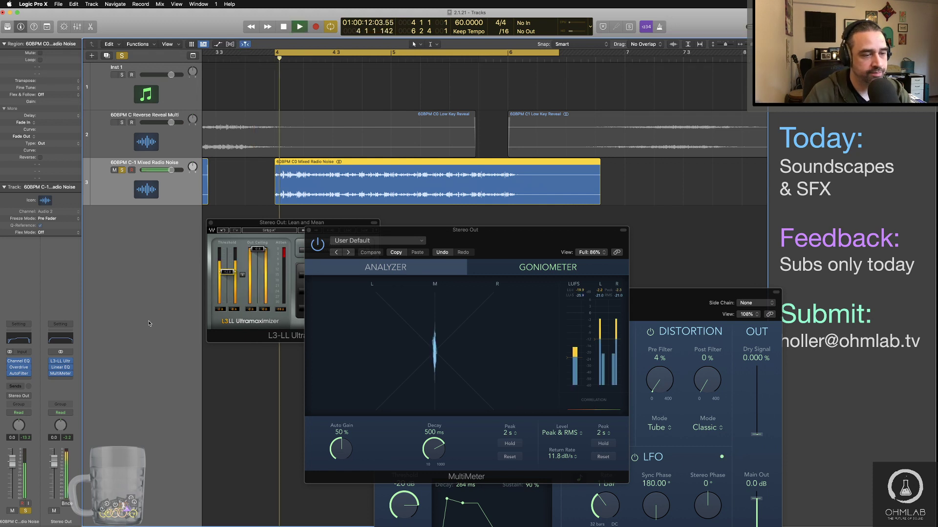
left_click_drag(228, 272, 228, 258)
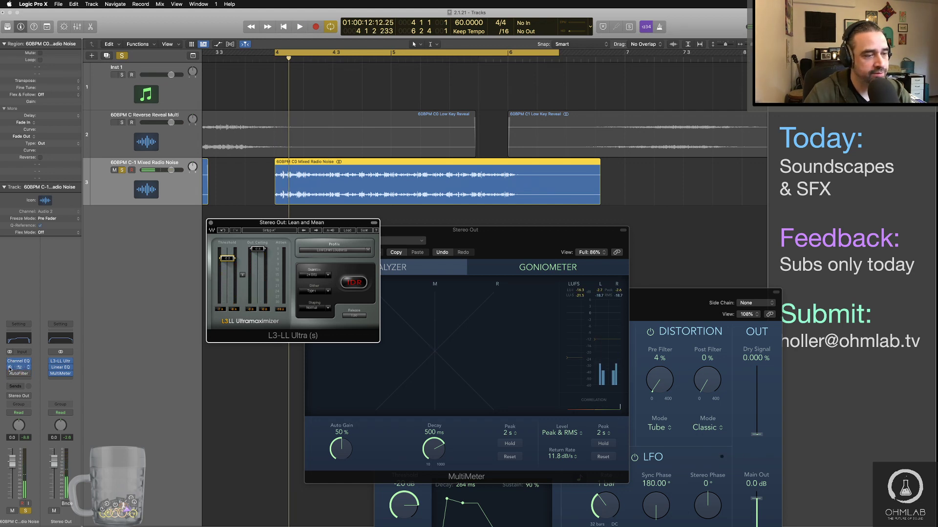
key("space")
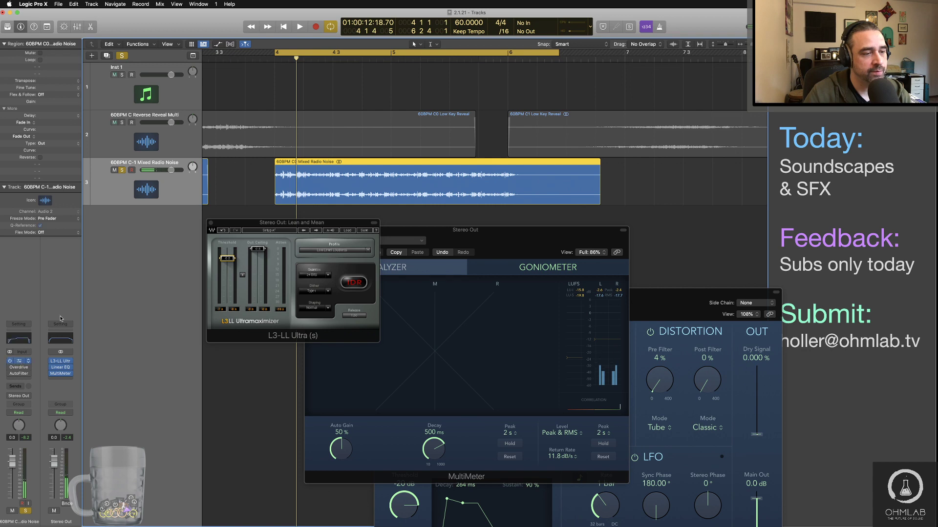
In the track's Channel EQ, set the high cut to 680 Hz and the 274 Hz low shelf's gain to -0.1 dB while playing.
left_click(18, 341)
left_click(19, 341)
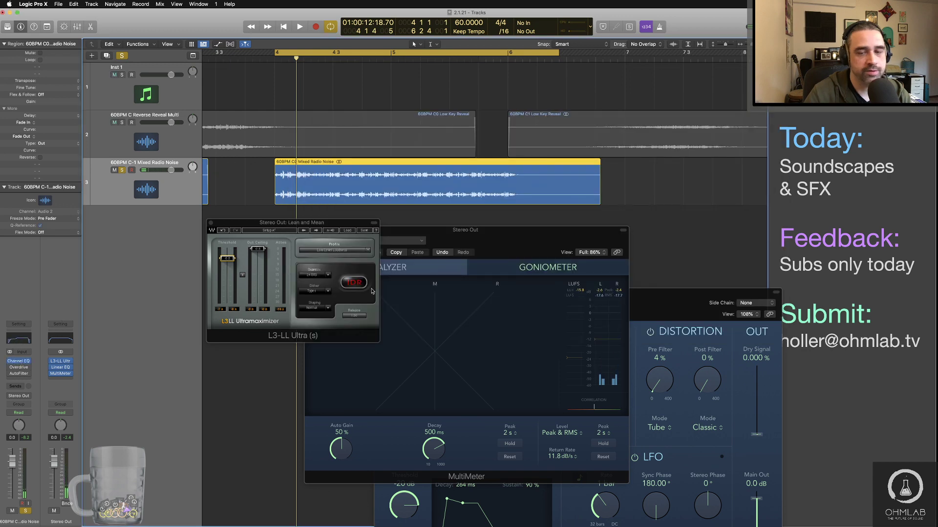
left_click(20, 344)
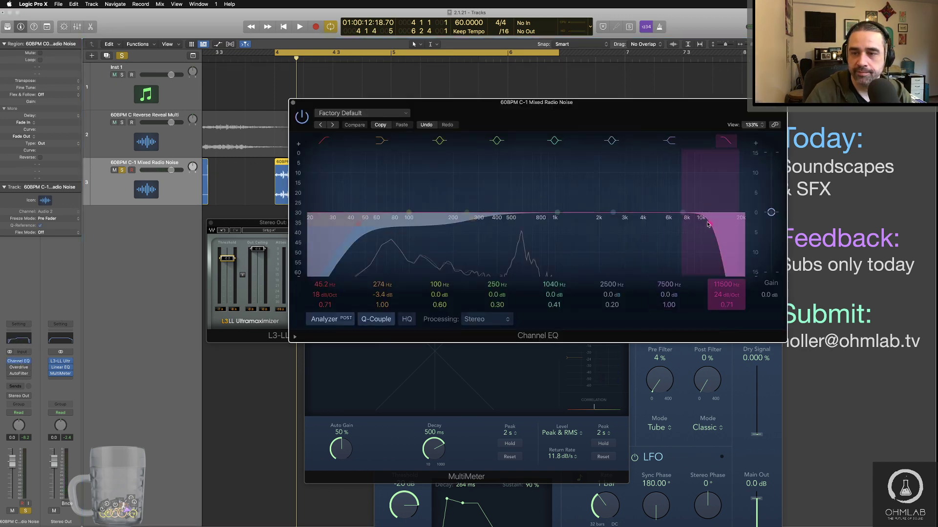
left_click_drag(707, 224, 530, 223)
key("space")
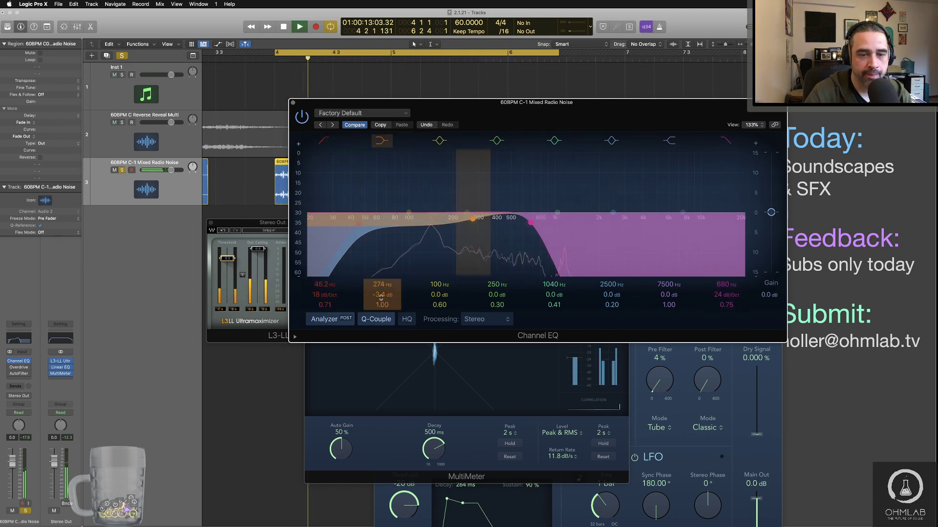
left_click_drag(381, 297, 381, 283)
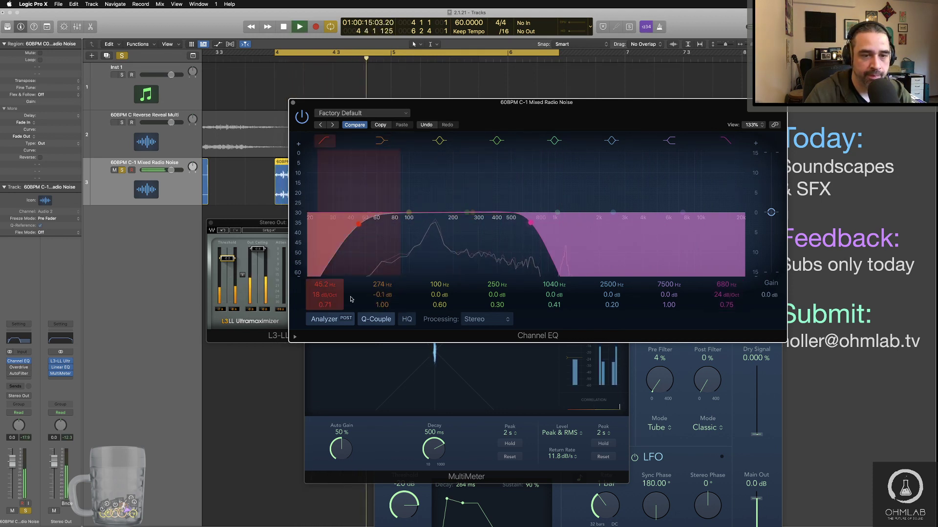
key("space")
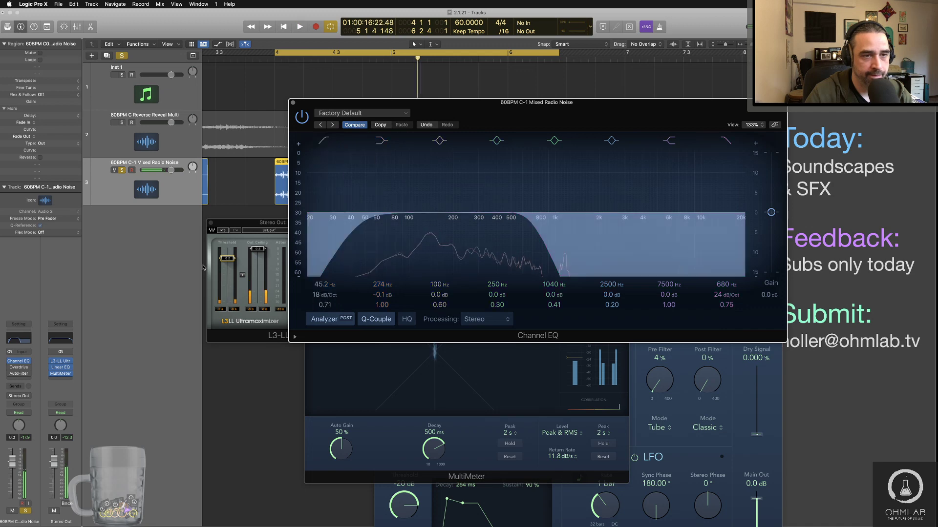
Switch to Finder and preview the bounced 60BPM C-1 Mixed Radio Noise.wav in the pack's Random folder.
key("super+Tab")
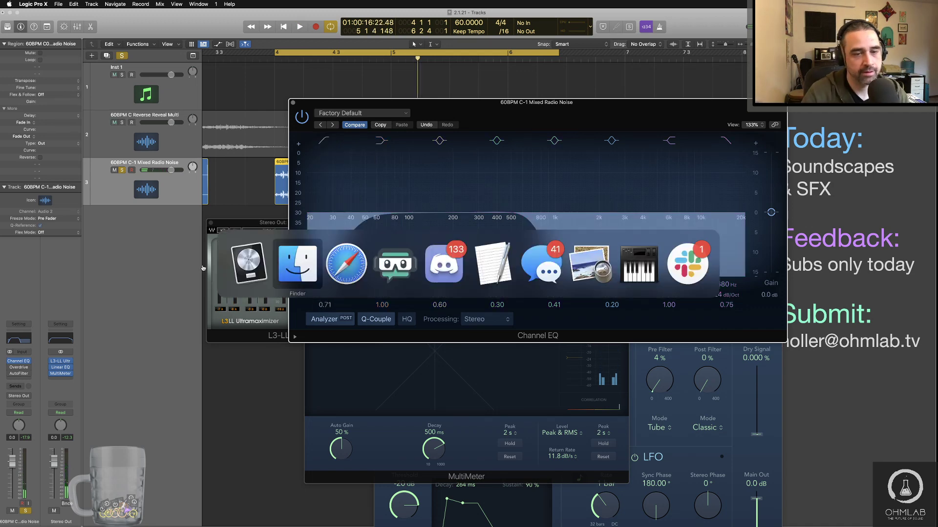
left_click(621, 176)
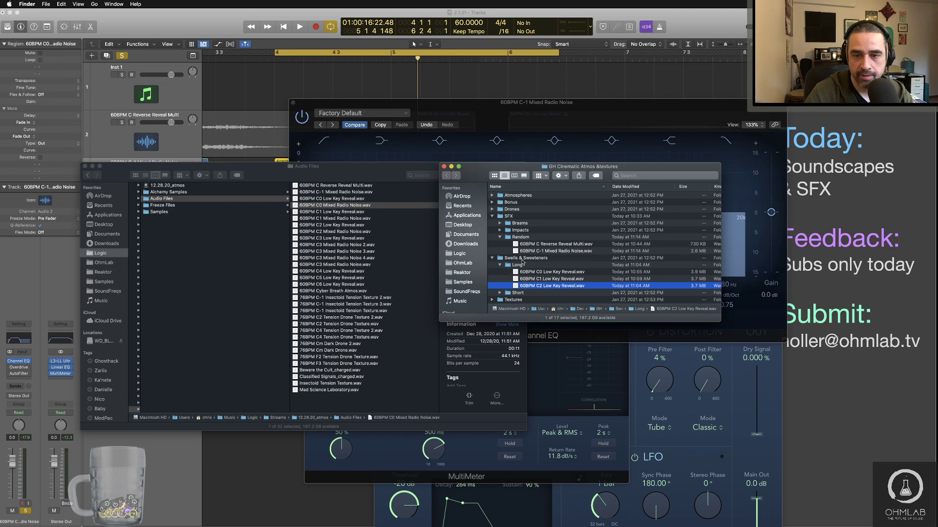
scroll(521, 254, "down", 1)
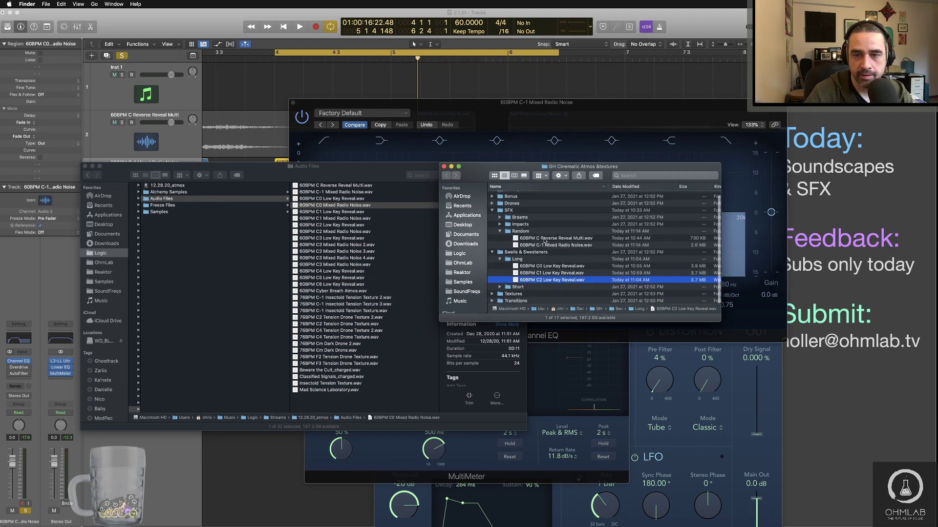
left_click(544, 245)
key("space")
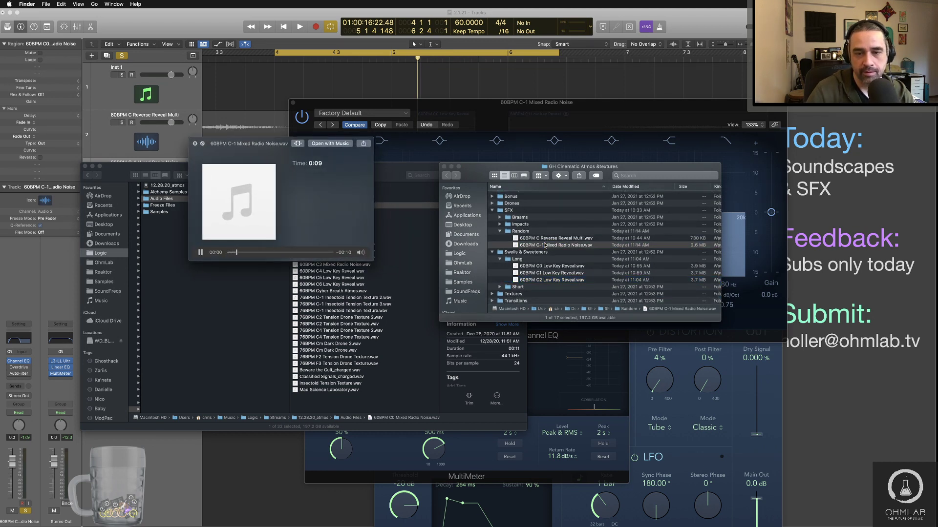
key("space")
Back in Logic Pro, boost the 2500 Hz EQ band by 24 dB with a Q of 2.80 and set the high cut's slope to 12 dB/Oct.
key("super+Tab")
key("space")
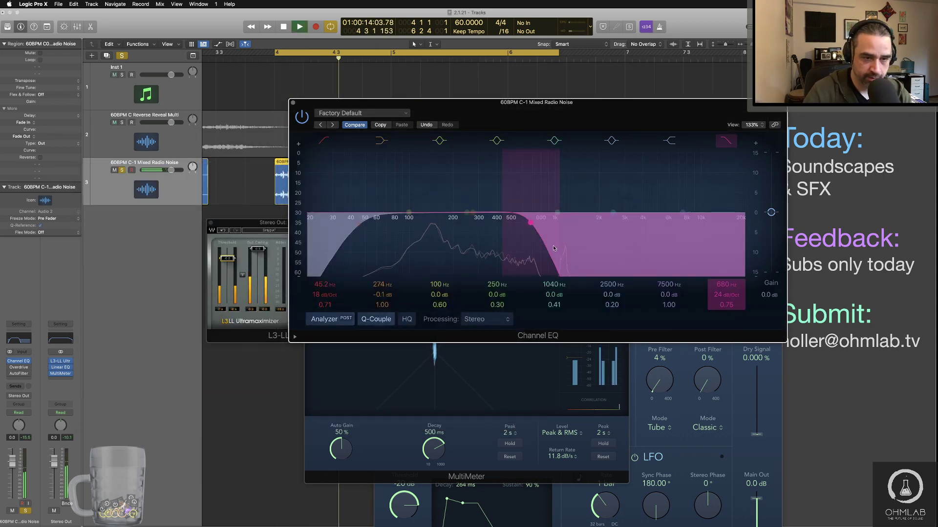
key("space")
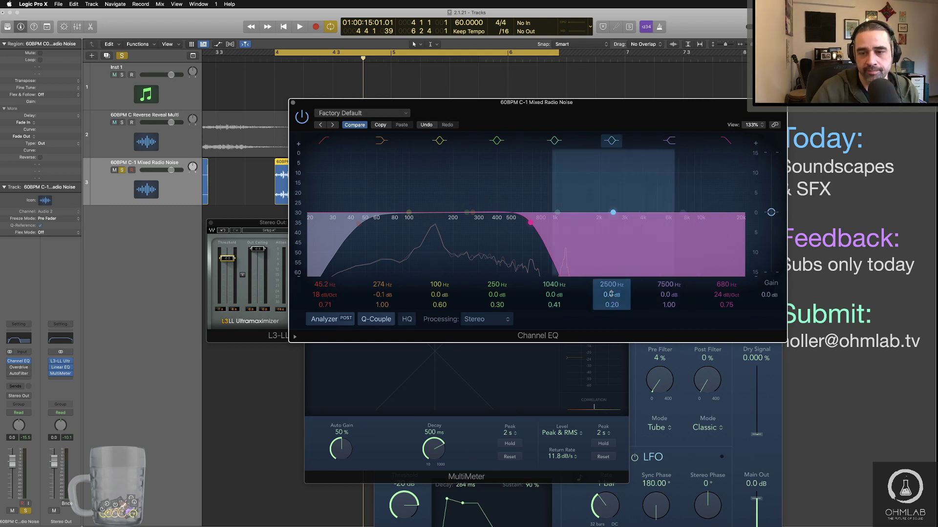
left_click_drag(610, 295, 610, 261)
key("space")
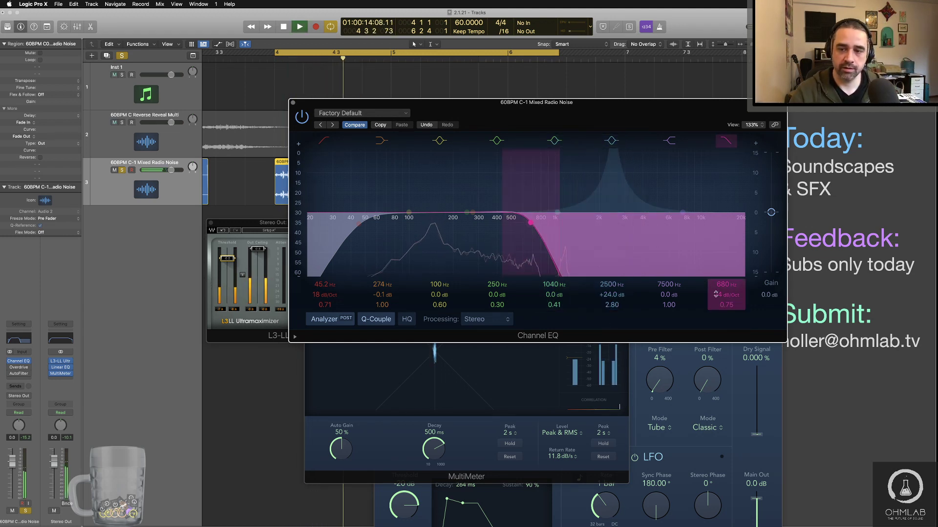
left_click_drag(725, 295, 725, 303)
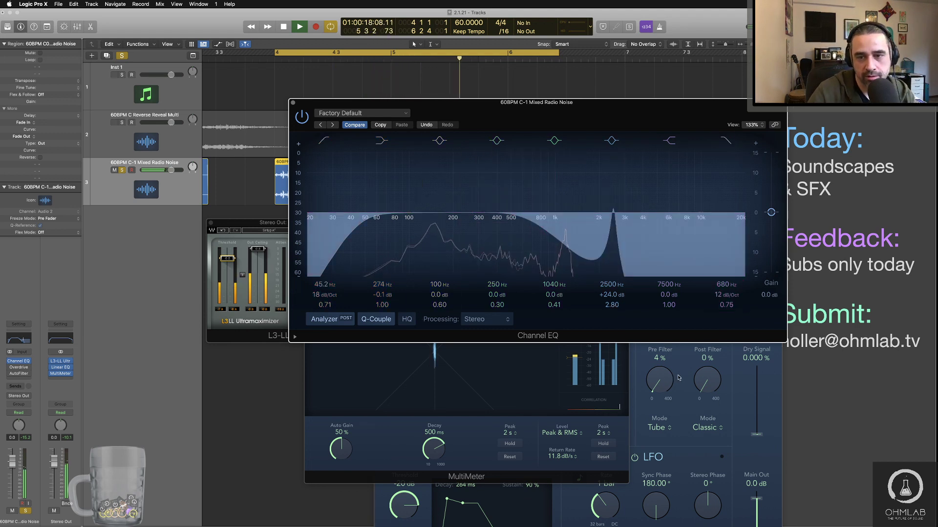
key("space")
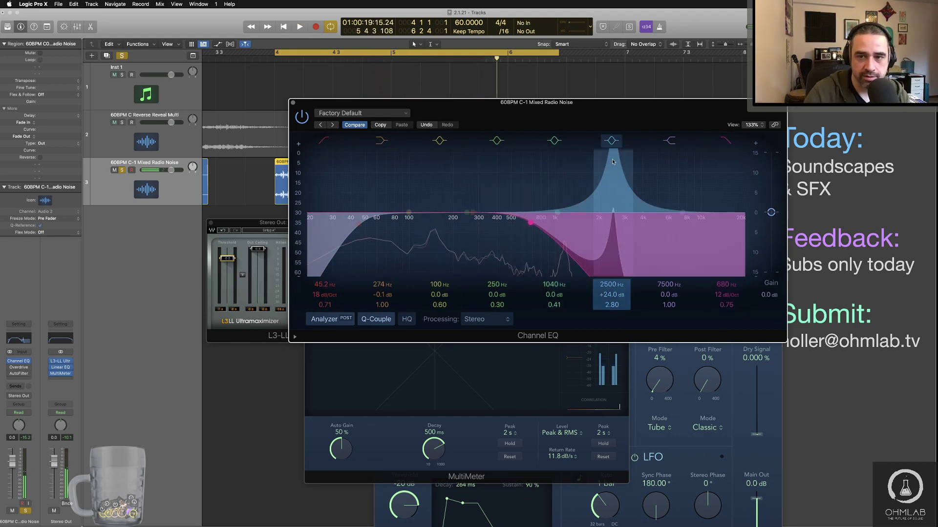
Shift the boosted EQ band to 2240 Hz, audition it, and set the 1040 Hz band to 1170 Hz with a -4.2 dB cut.
left_click_drag(612, 177, 605, 152)
key("space")
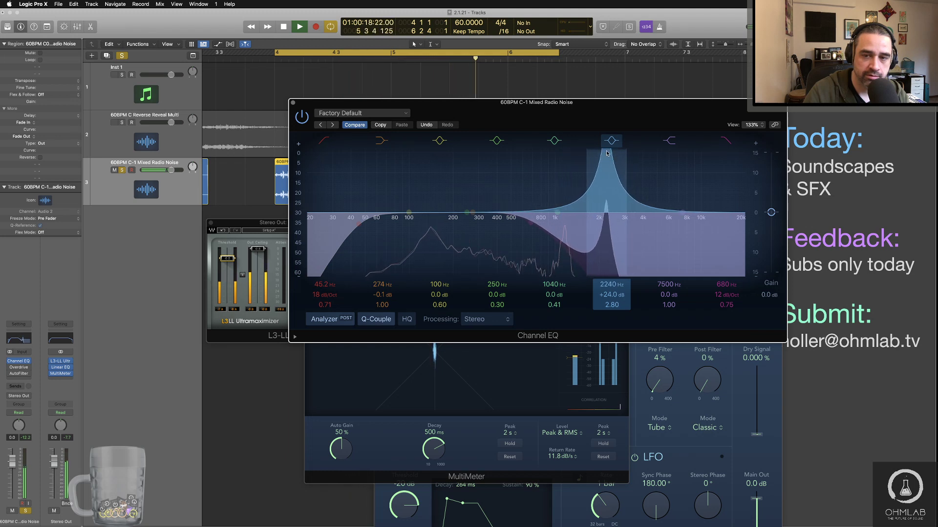
key("space")
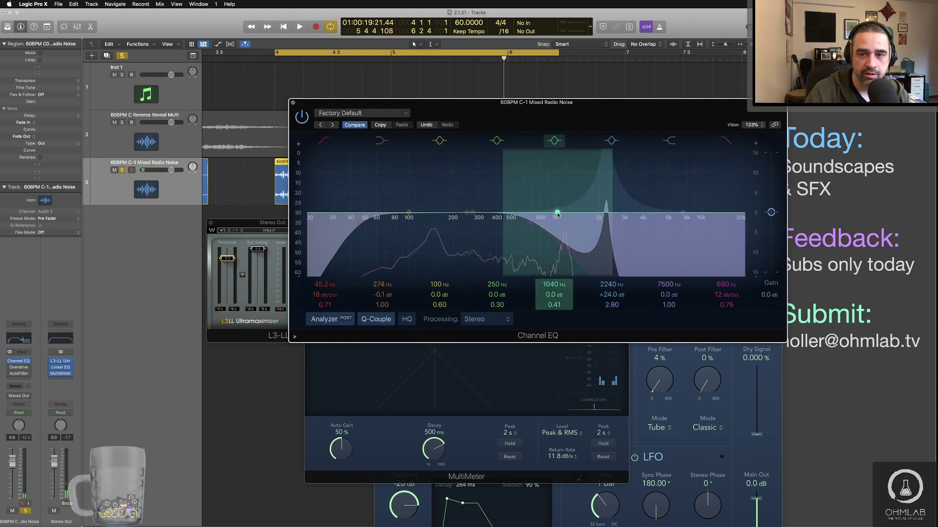
left_click_drag(557, 215, 565, 235)
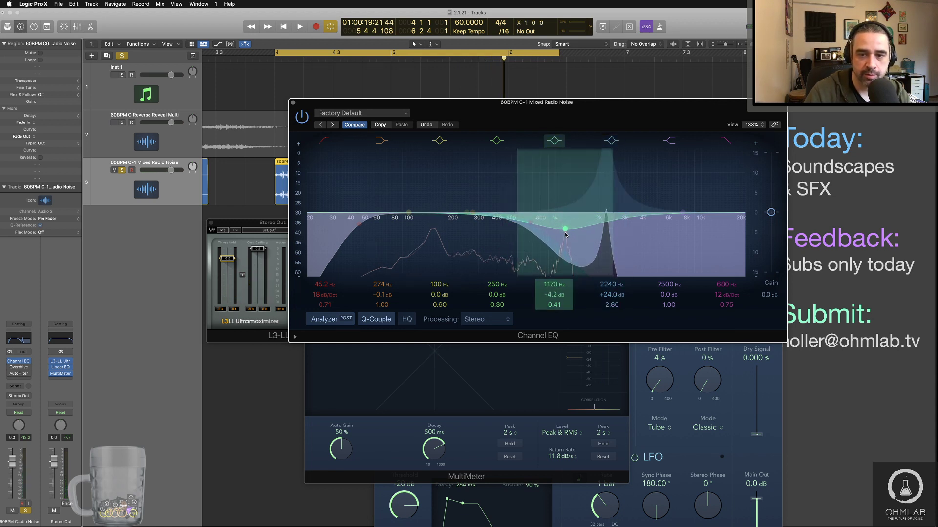
Narrow the Channel EQ's 1170 Hz cut to a Q of 13.0 and audition the region.
left_click_drag(555, 305, 555, 271)
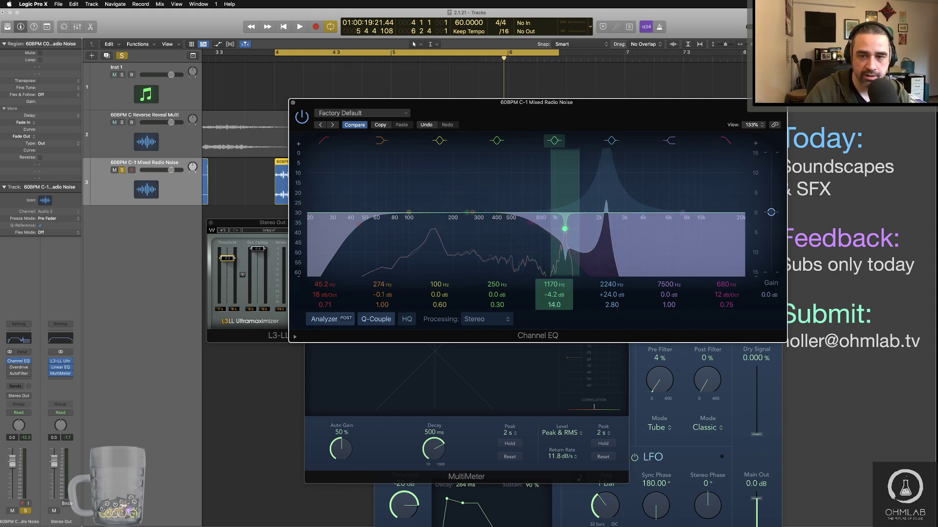
key("space")
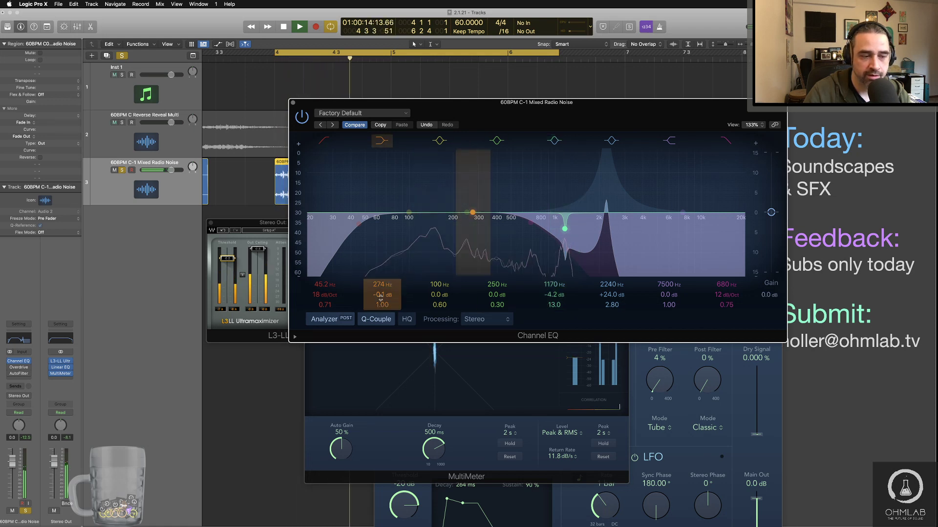
key("space")
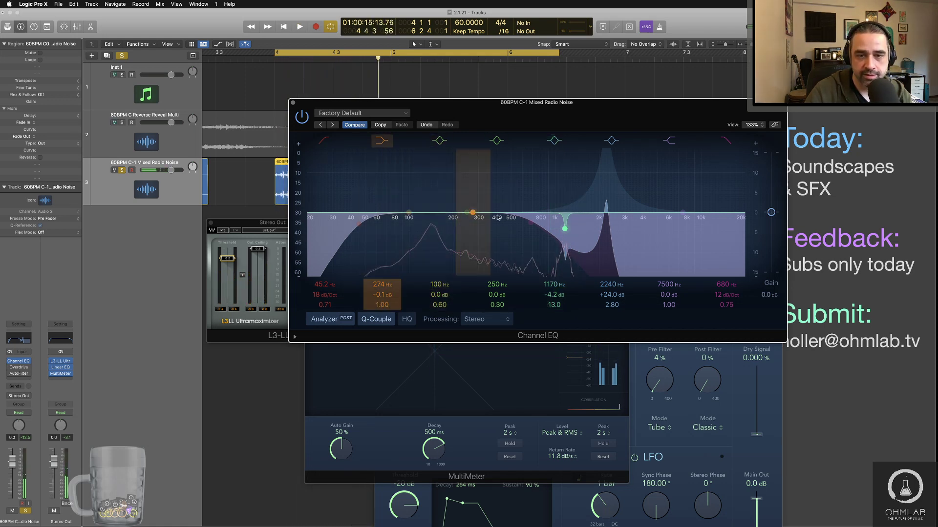
Move the 250 Hz EQ band to 144 Hz with a -3.8 dB cut and a Q of 3.80, and audition it.
left_click_drag(467, 215, 432, 228)
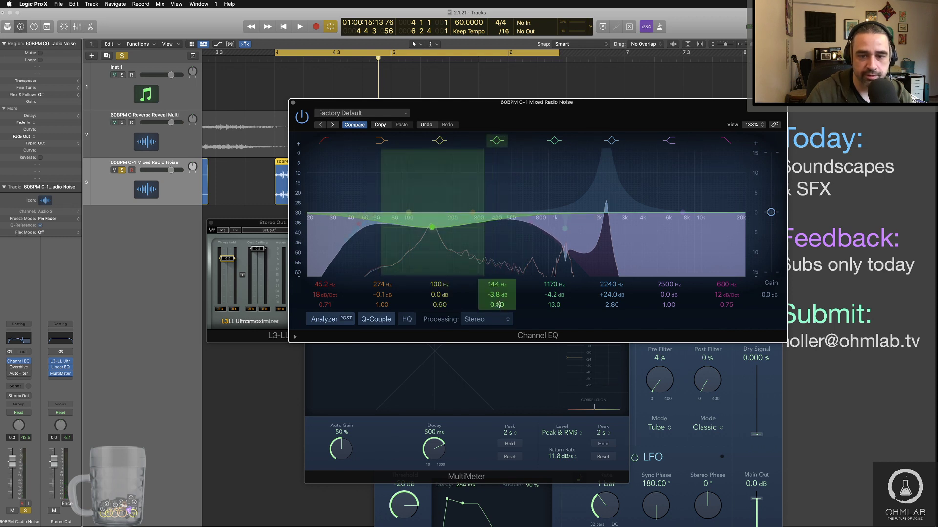
left_click_drag(498, 304, 498, 276)
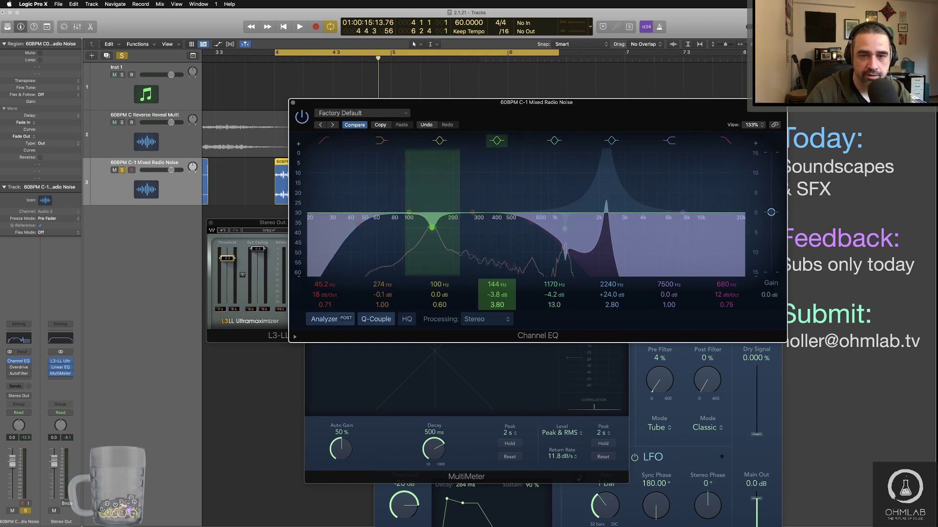
key("space")
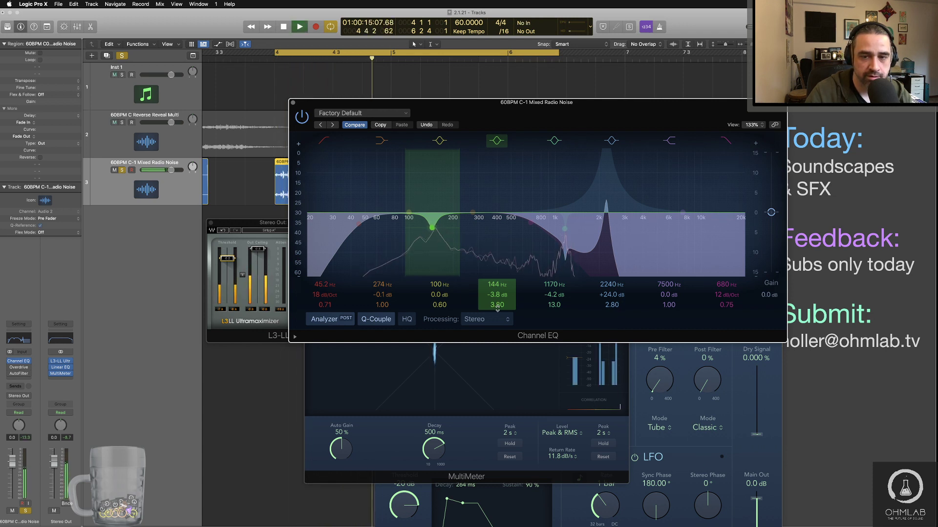
key("space")
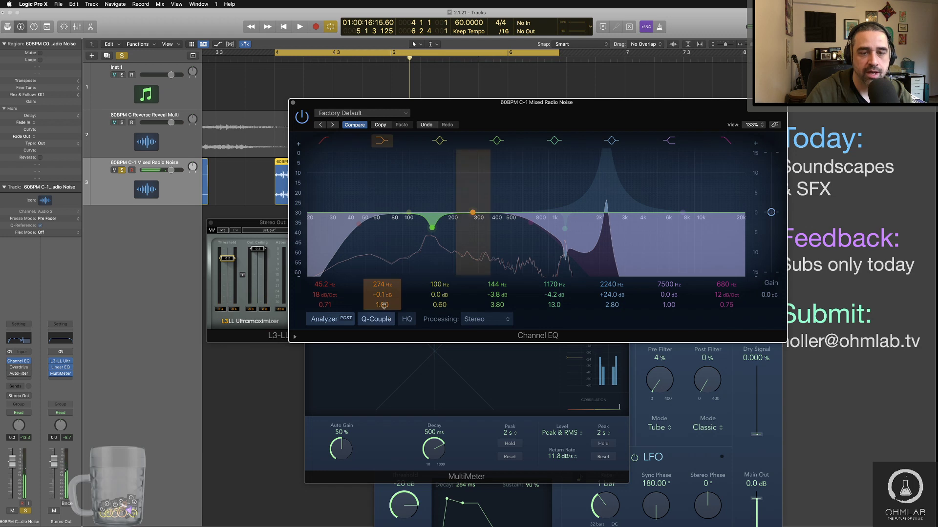
Set the low shelf to 224 Hz with a gain of -1.4 dB and a Q of 1.20, and audition it.
left_click_drag(381, 295, 379, 303)
key("space")
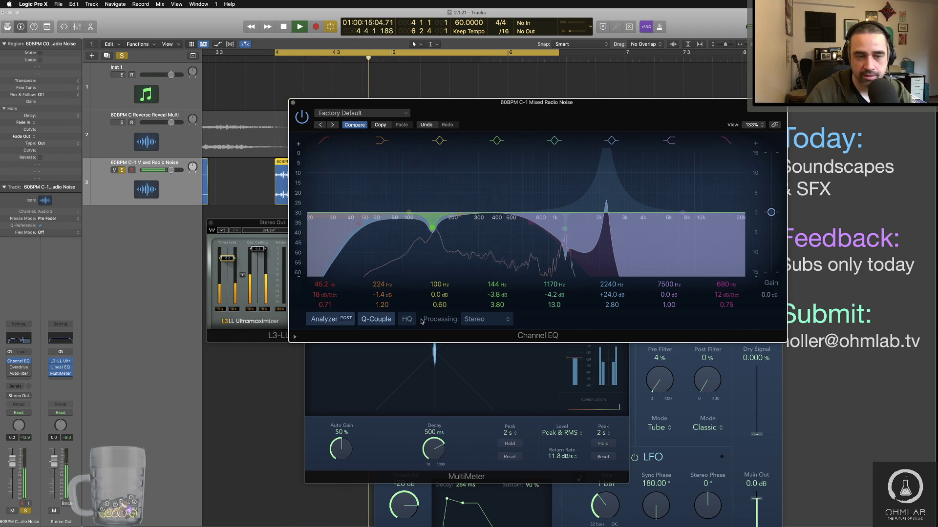
key("space")
Bring the L3-LL Ultramaximizer forward and play the loop to check the processed sound and its levels.
left_click(230, 337)
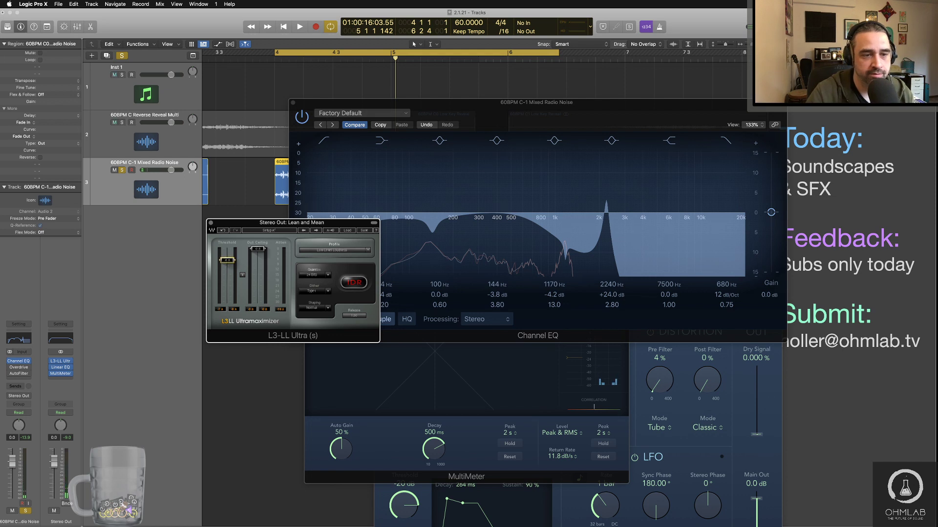
key("space")
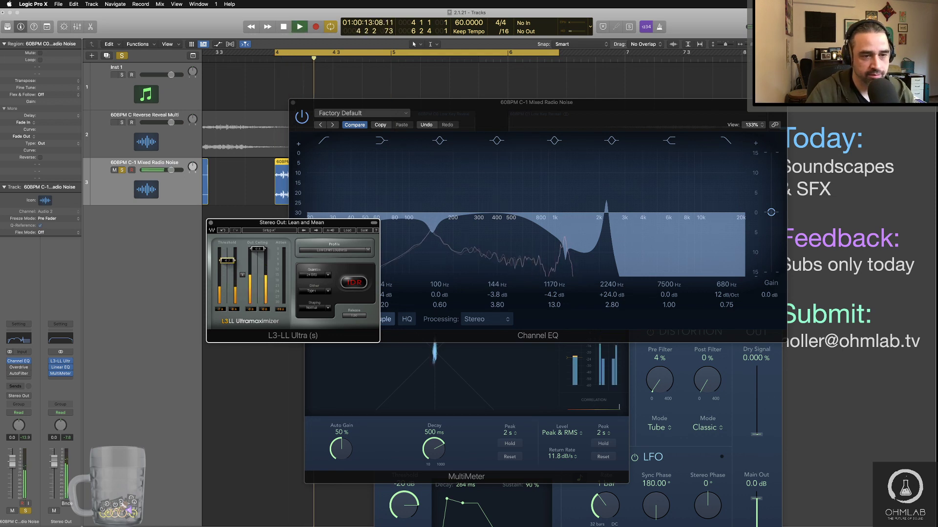
key("space")
key("super+Tab")
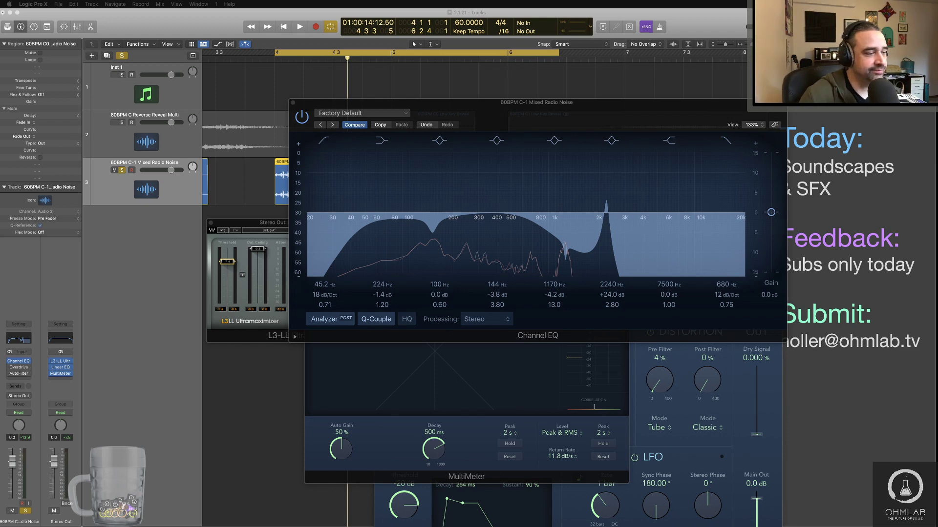
left_click(97, 325)
key("space")
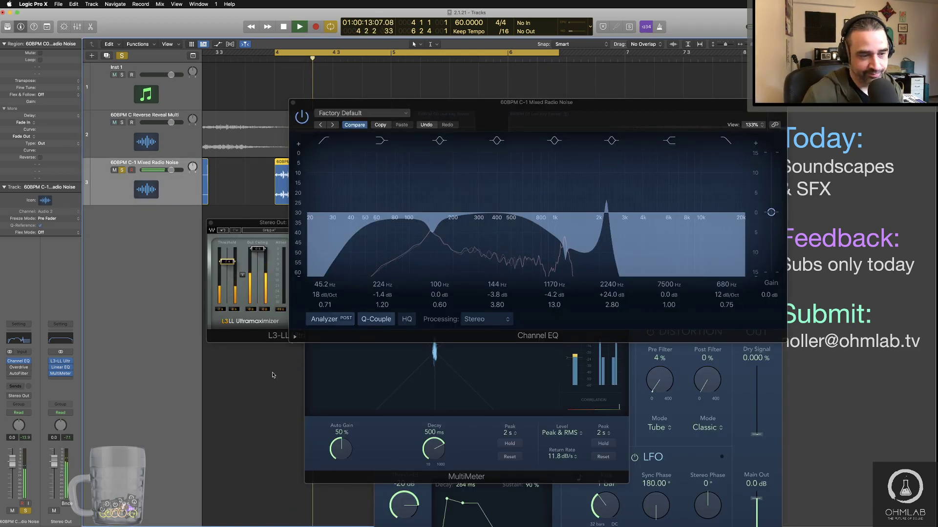
key("space")
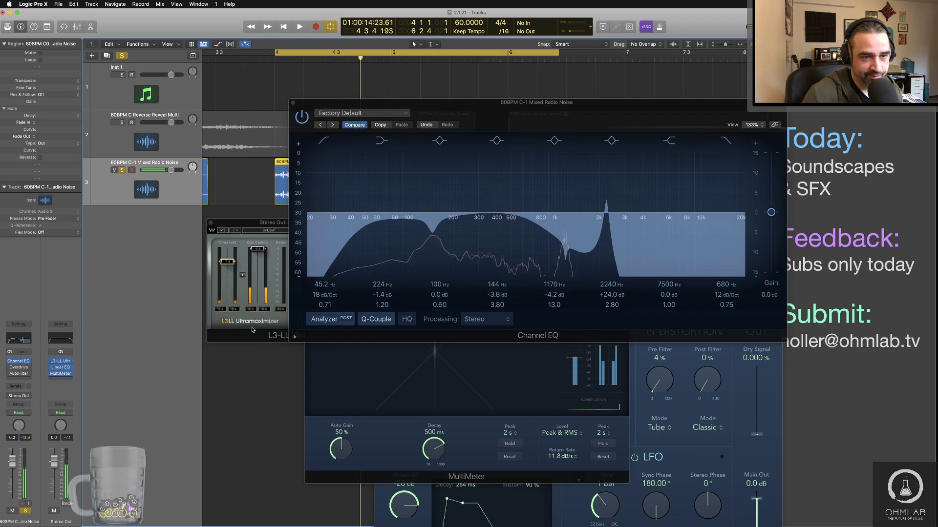
left_click(252, 330)
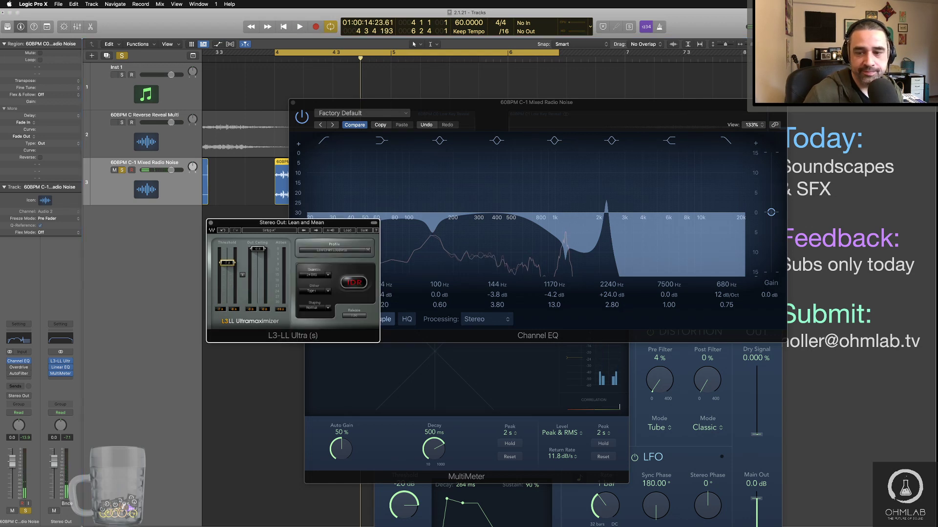
During playback, rearrange the MultiMeter, Channel EQ, distortion and L3-LL Ultramaximizer windows so the meters and the C0 Mixed Radio Noise region stay uncovered.
left_click(597, 420)
key("space")
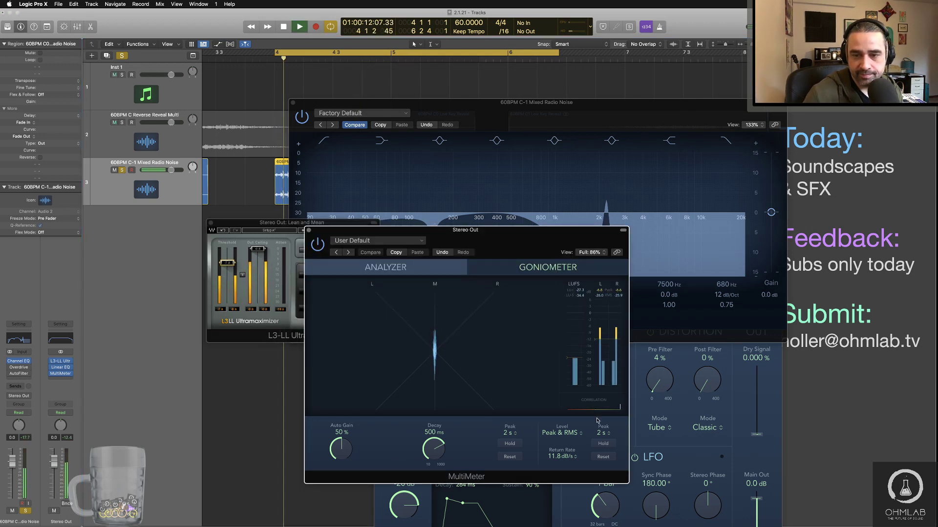
left_click_drag(529, 247, 828, 378)
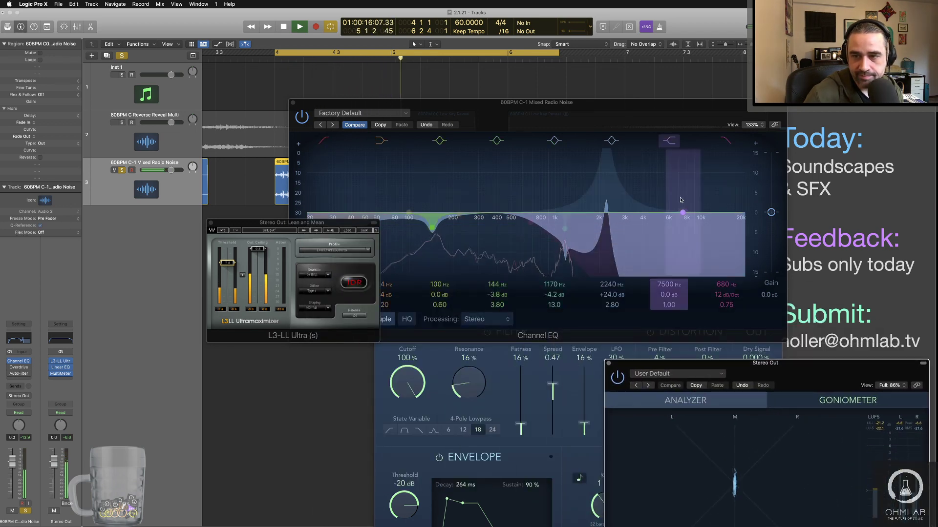
left_click_drag(680, 102, 392, 299)
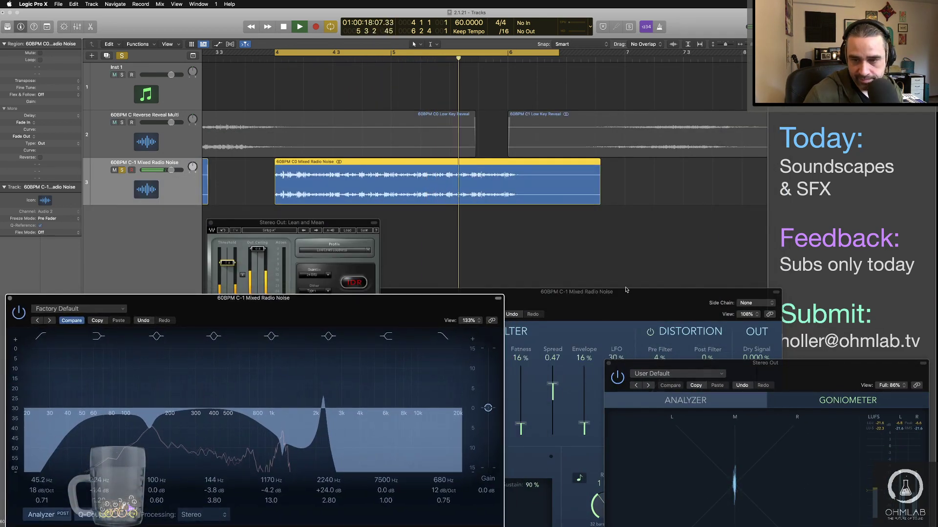
left_click_drag(604, 312, 591, 207)
left_click(362, 188)
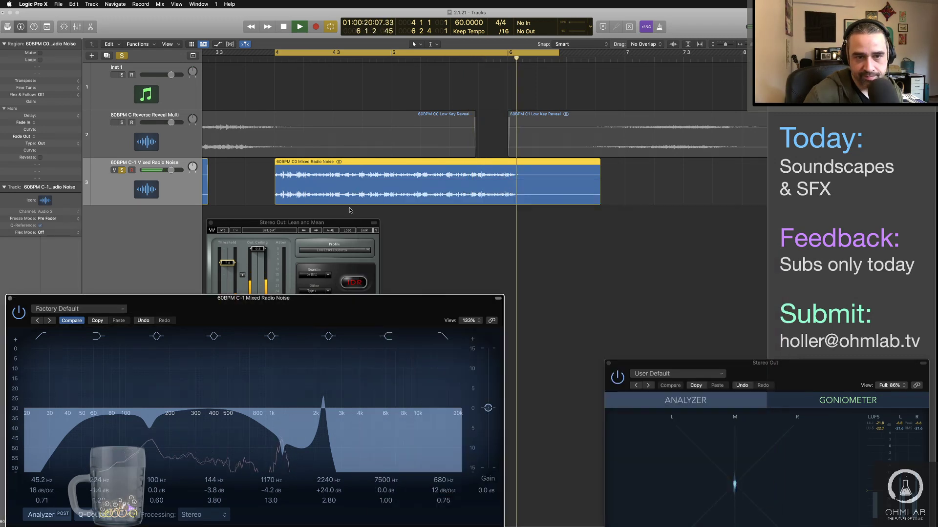
left_click_drag(350, 223, 734, 232)
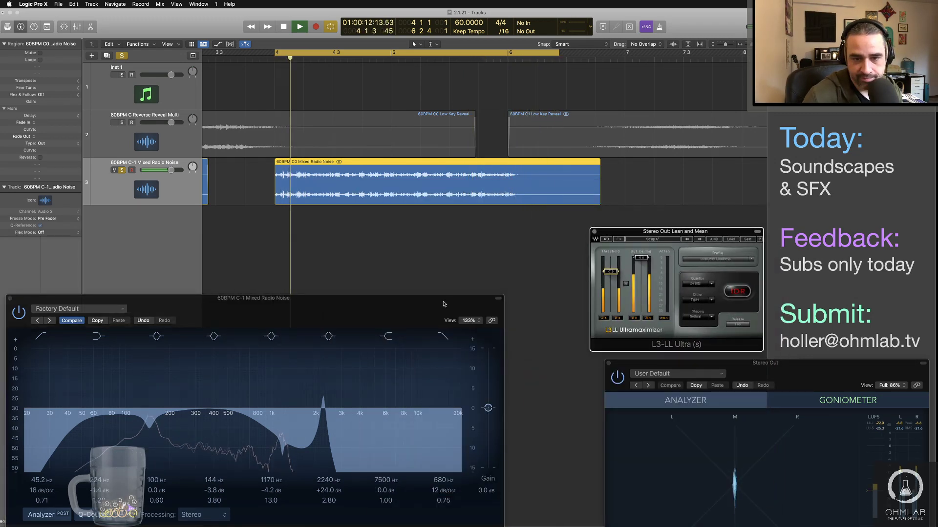
left_click_drag(444, 305, 507, 243)
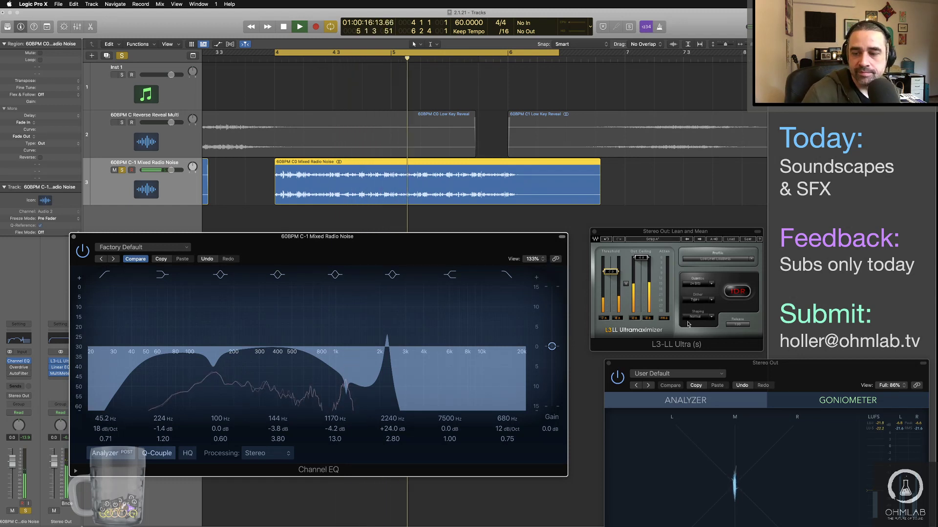
Lower the L3-LL Ultramaximizer's threshold slightly and audition the loop.
left_click(618, 280)
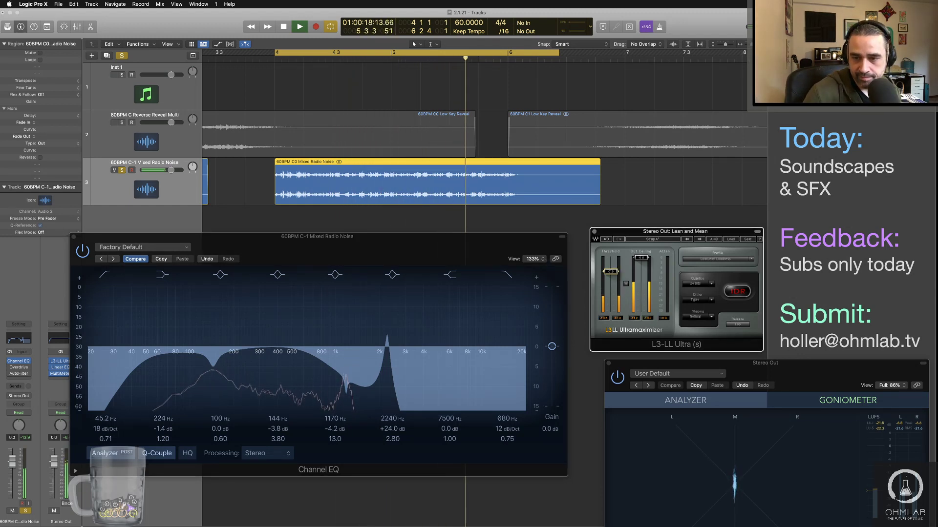
left_click_drag(611, 272, 611, 274)
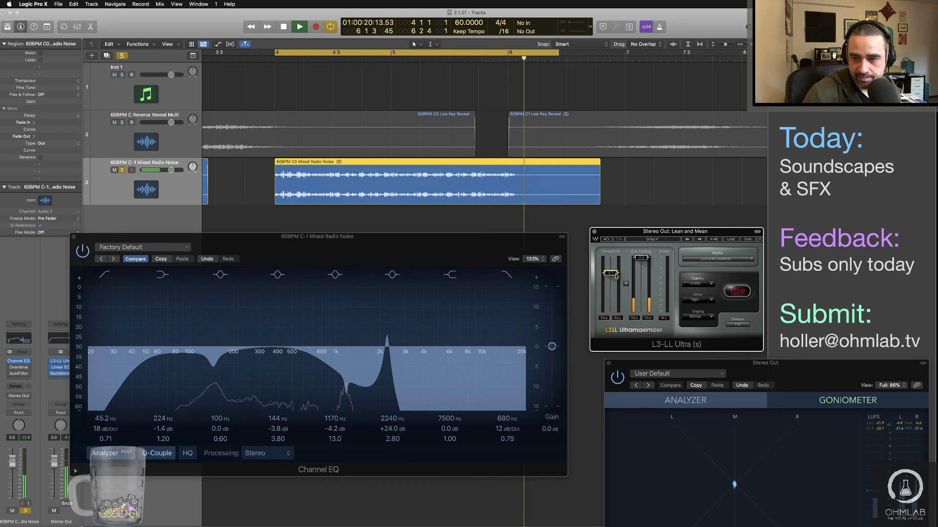
key("space")
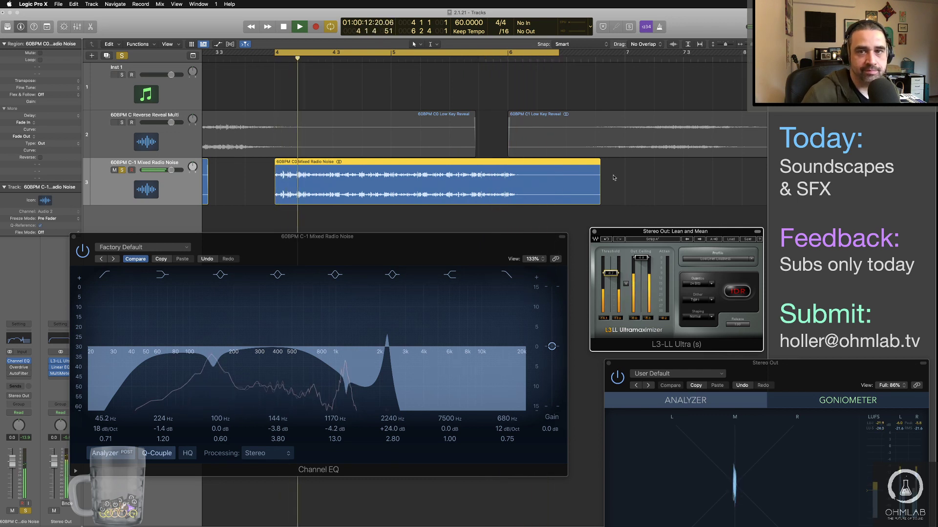
Extend the cycle range to just past bar 7 and audition the tail of the C0 Mixed Radio Noise region.
double_click(517, 61)
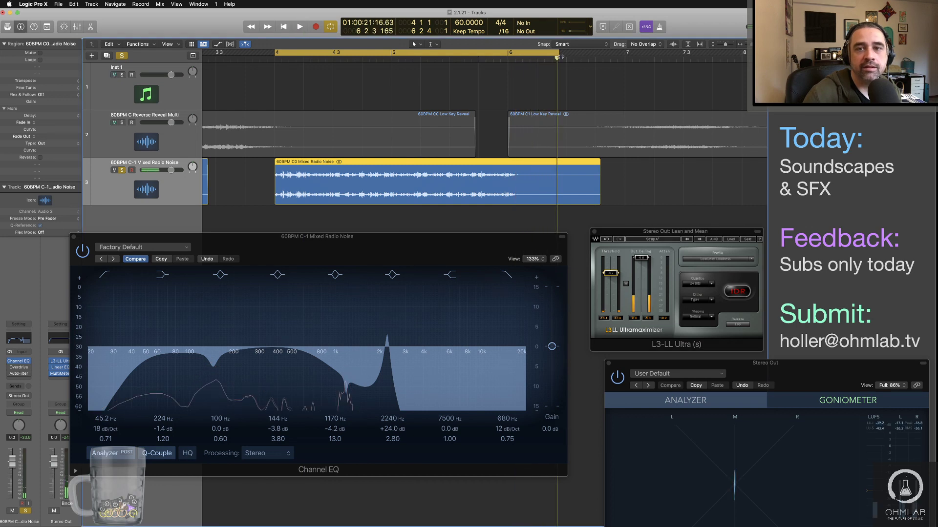
left_click_drag(561, 53, 651, 52)
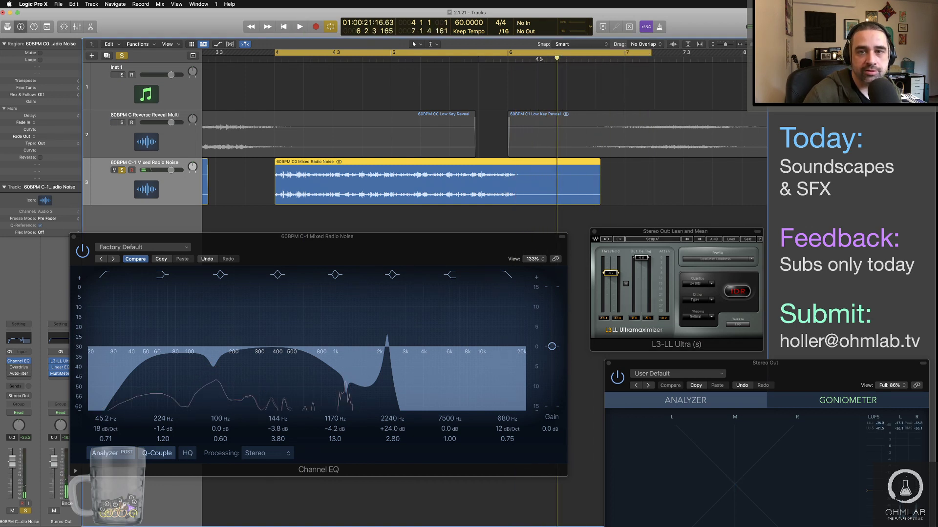
double_click(535, 58)
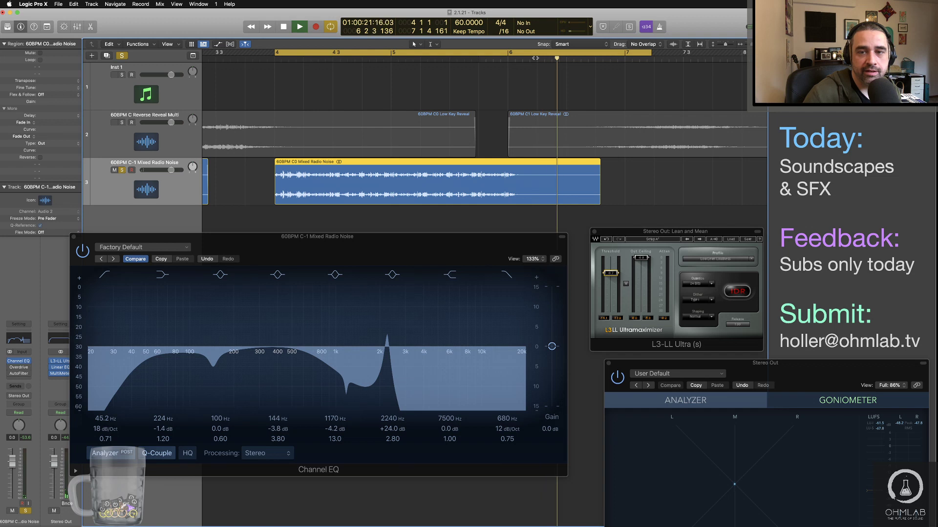
key("space")
Trim the C0 Mixed Radio Noise region and the cycle range to end just after 6 3 1, and set the region's fade-out to 16.
left_click_drag(599, 202, 568, 204)
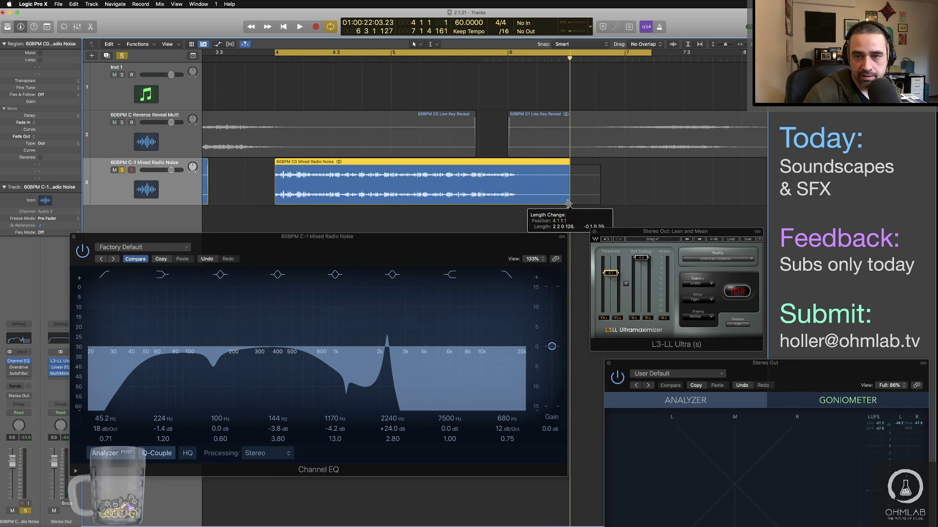
left_click_drag(569, 53, 577, 52)
scroll(576, 142, "up", 10)
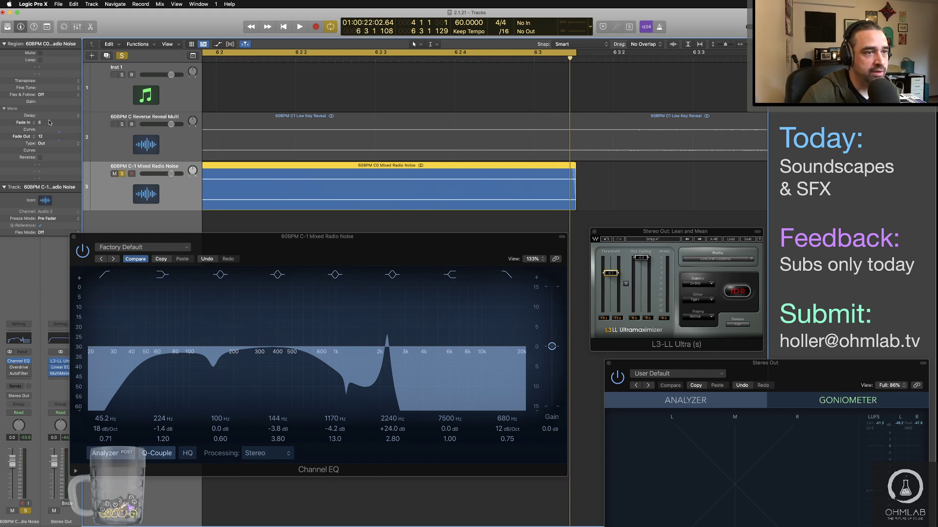
key("space")
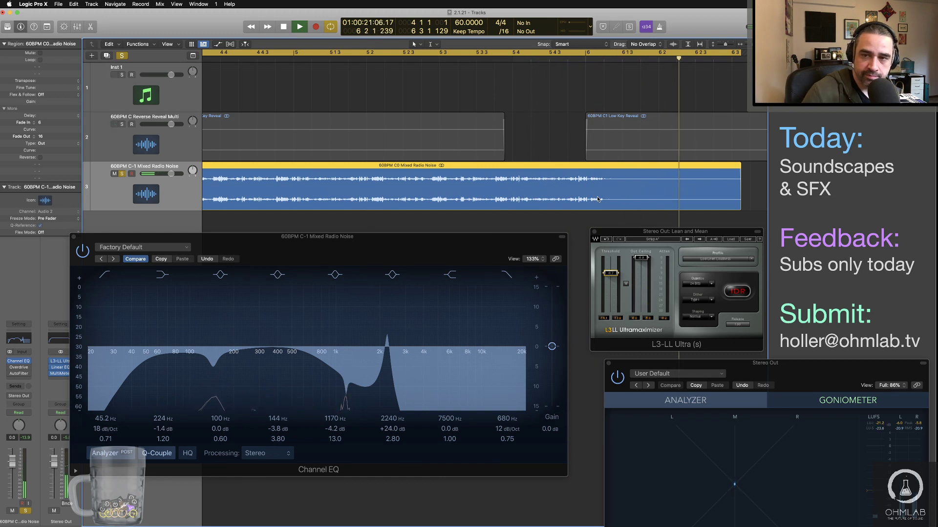
key("space")
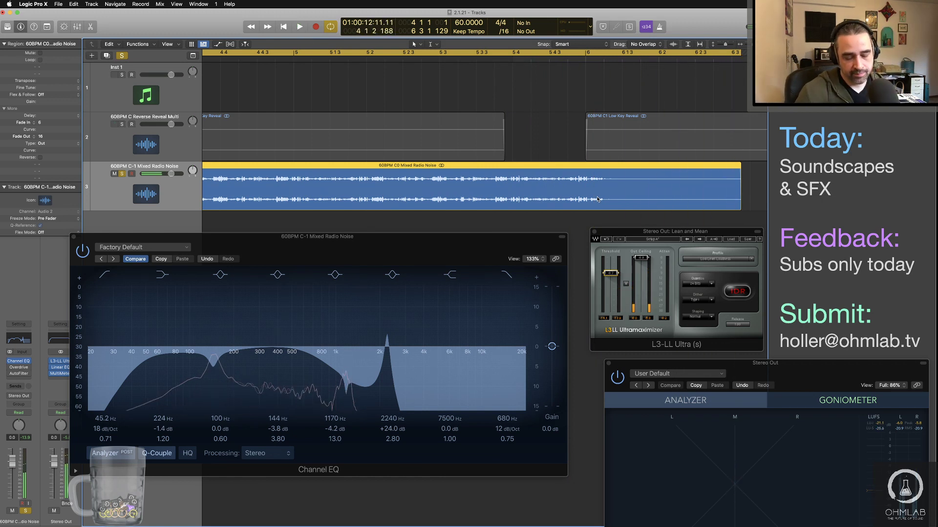
Bounce the cycled region in real time as a 24-bit Wave file named "60BPM C0 Mixed Radio Noise" into the Random folder.
key("super+b")
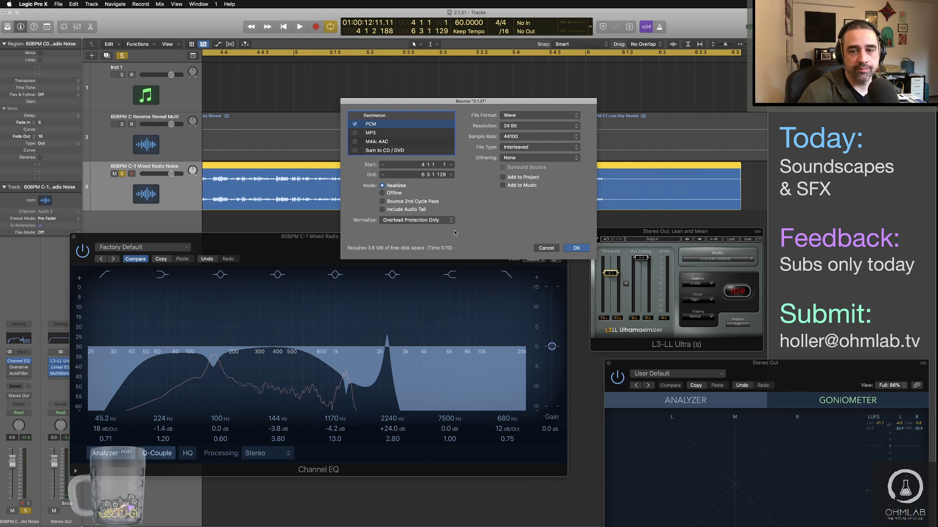
key("Escape")
scroll(426, 184, "left", 10)
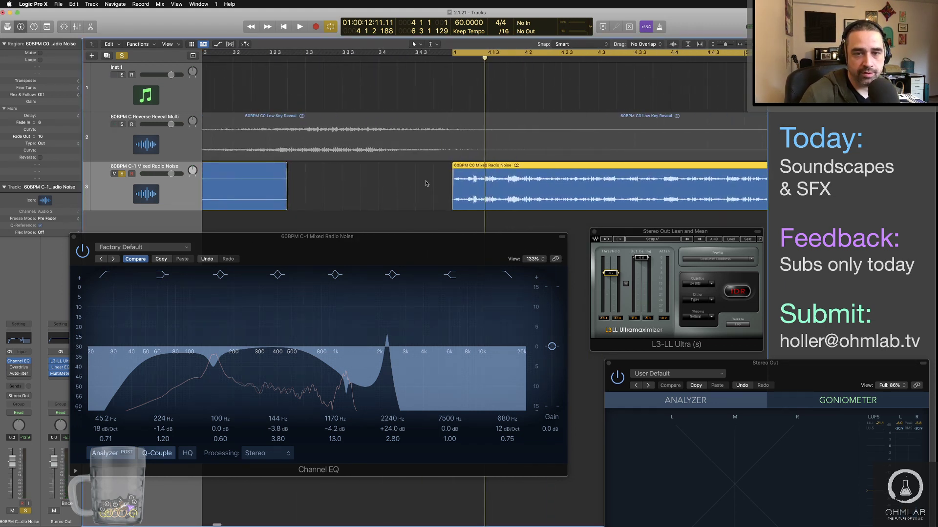
double_click(477, 167)
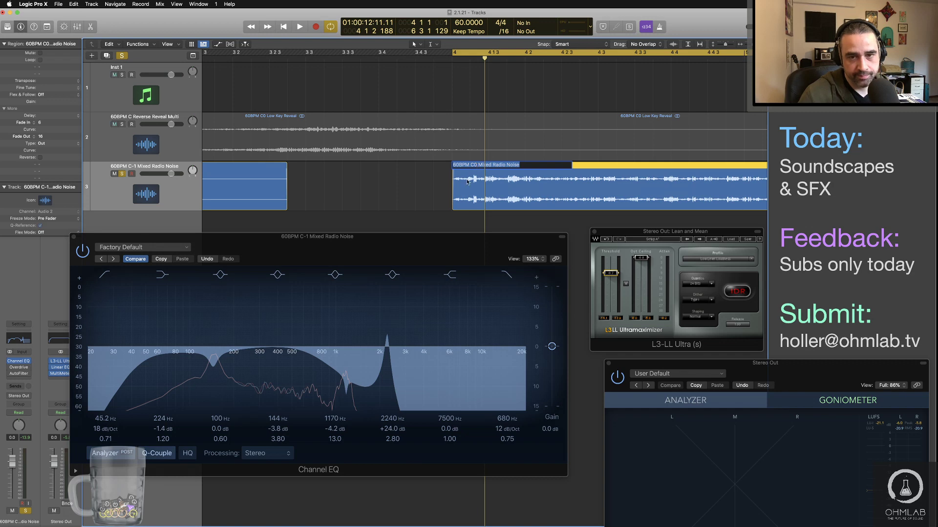
key("Escape")
key("super+b")
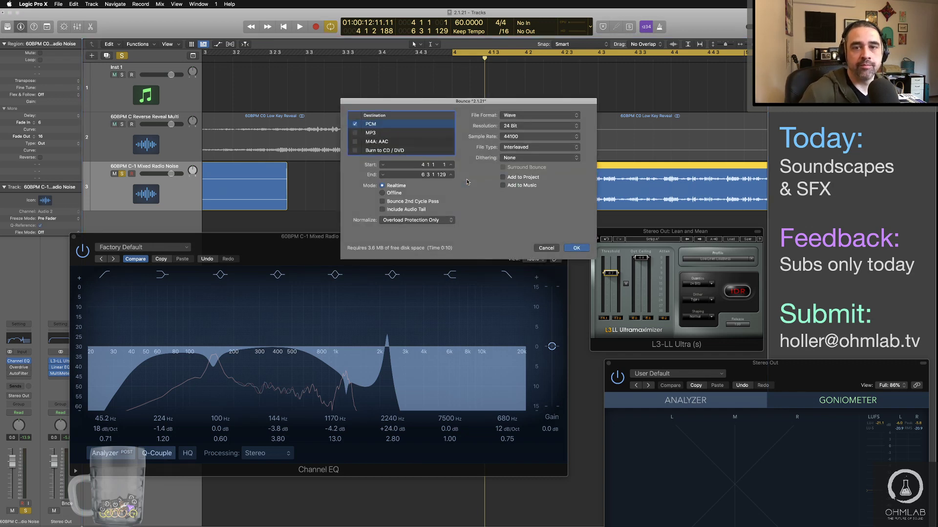
key("Return")
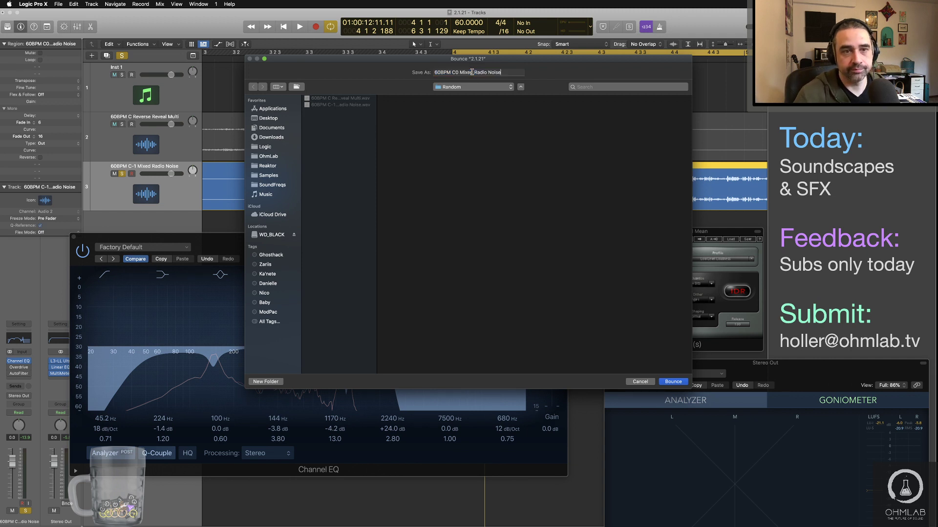
left_click(673, 382)
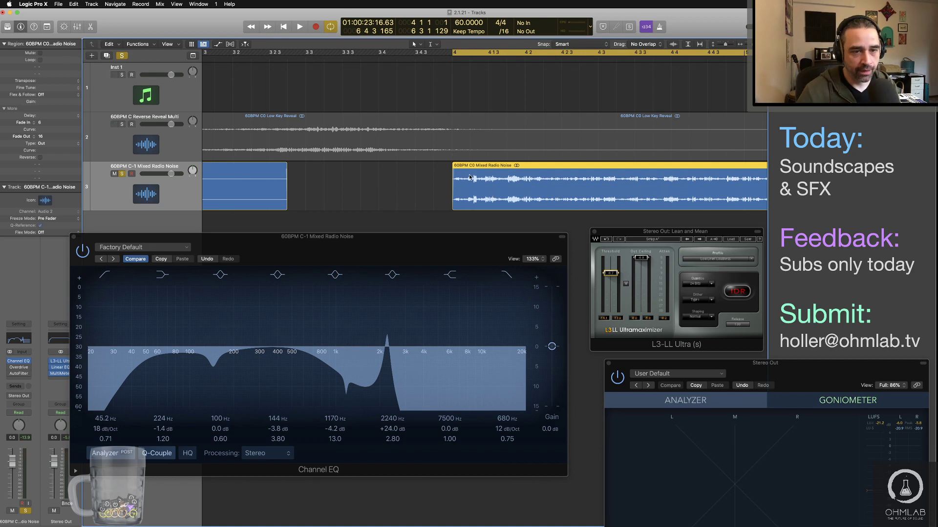
Switch to Finder and preview 60BPM C1 Mixed Radio Noise.wav in the Audio Files folder.
key("z")
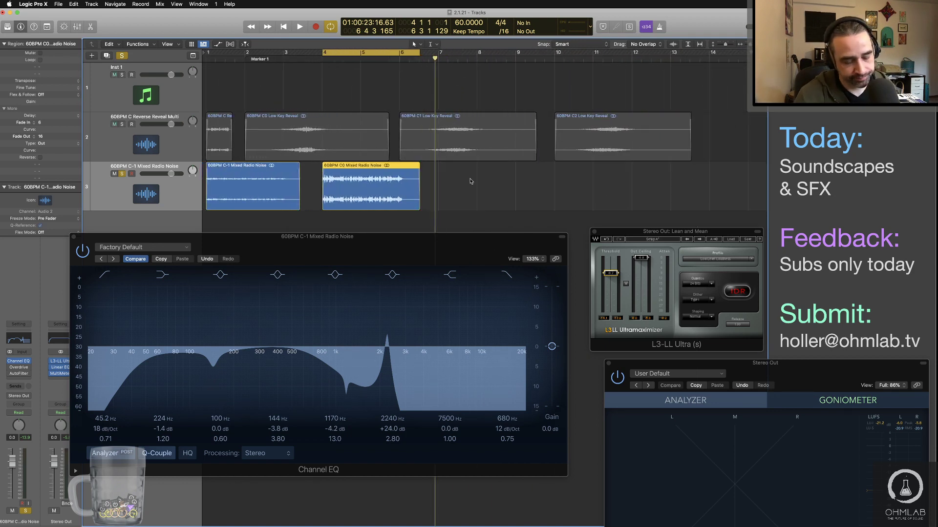
key("super+Tab")
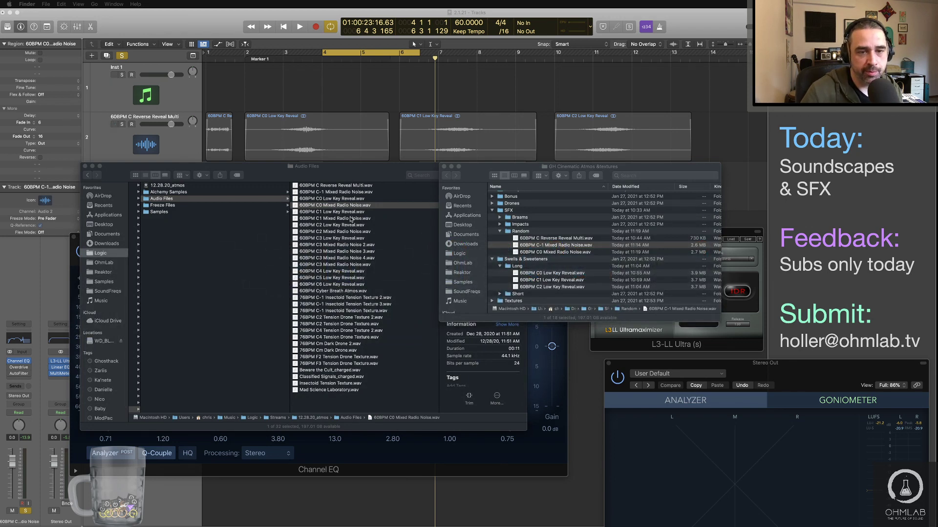
left_click(332, 224)
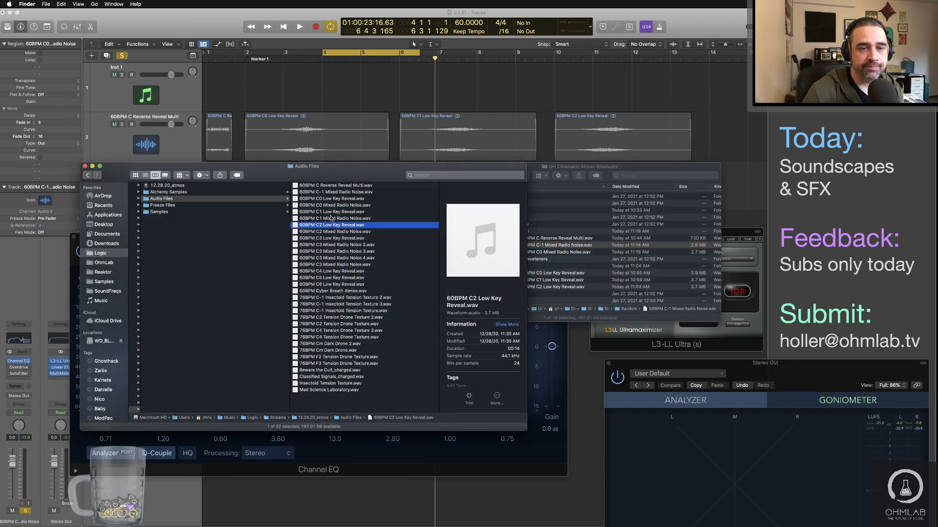
left_click(313, 218)
key("space")
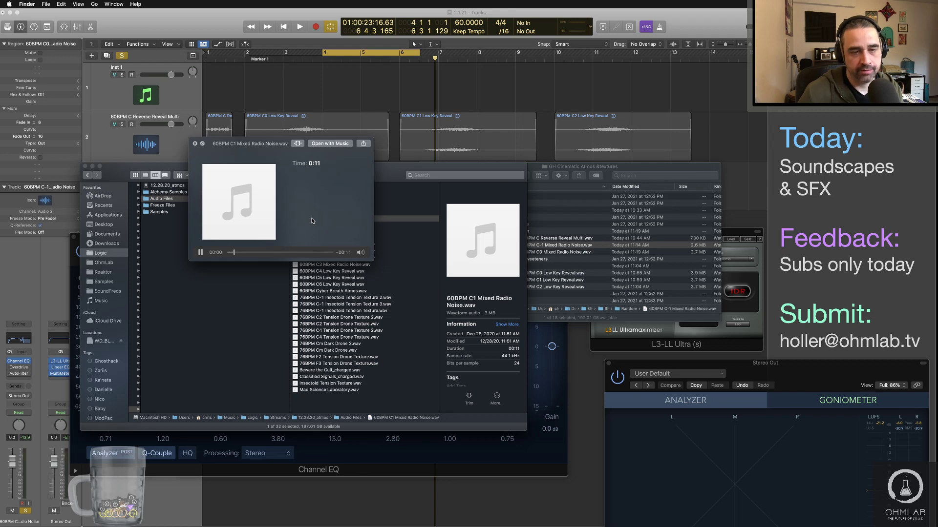
key("space")
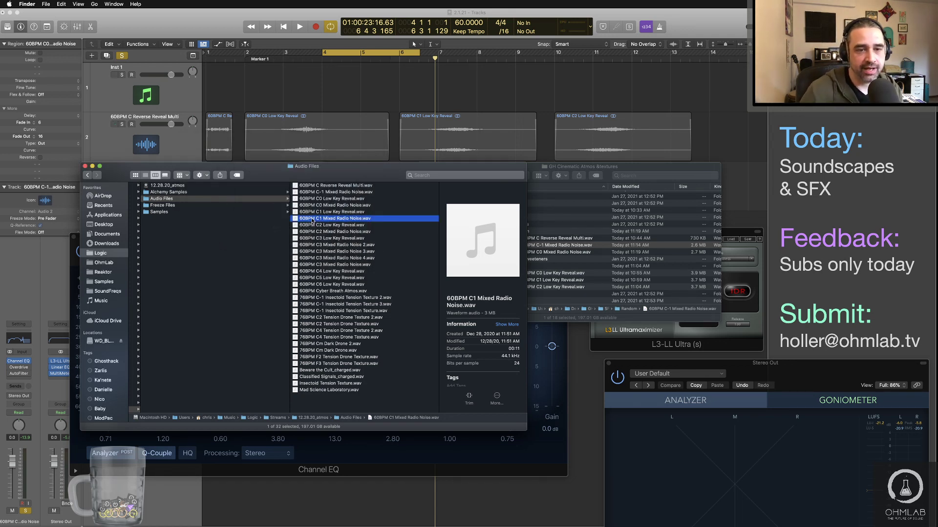
Preview 60BPM C2 Mixed Radio Noise.wav, then import it at bar 7 of the Mixed Radio Noise track in Logic Pro.
left_click(341, 231)
key("space")
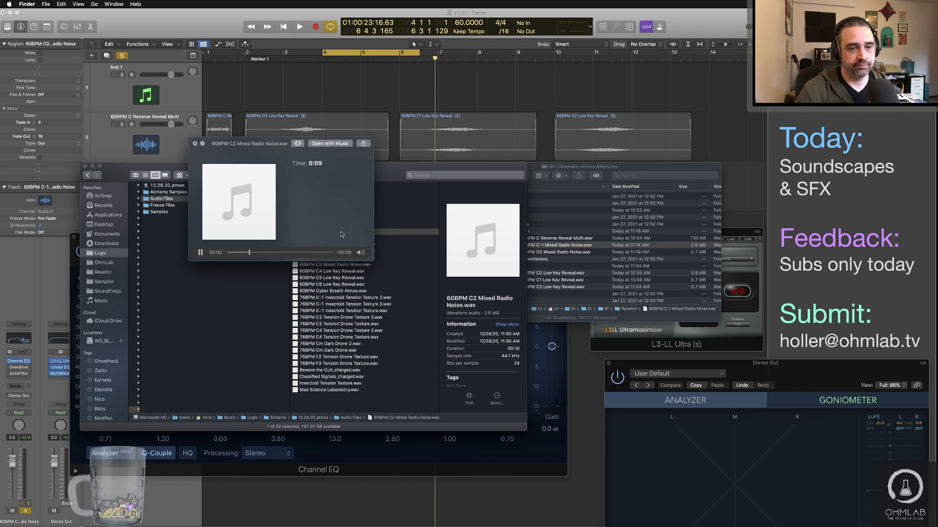
key("space")
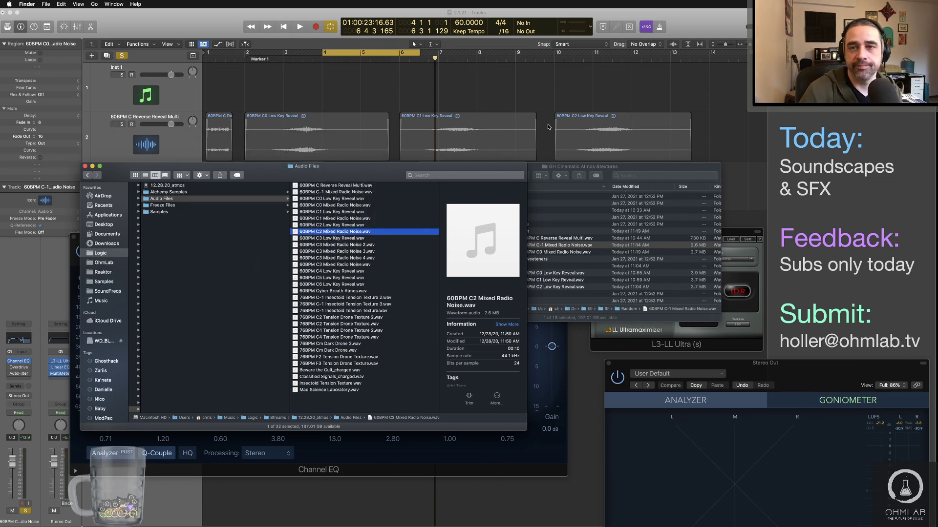
left_click_drag(296, 234, 441, 193)
key("super+Tab")
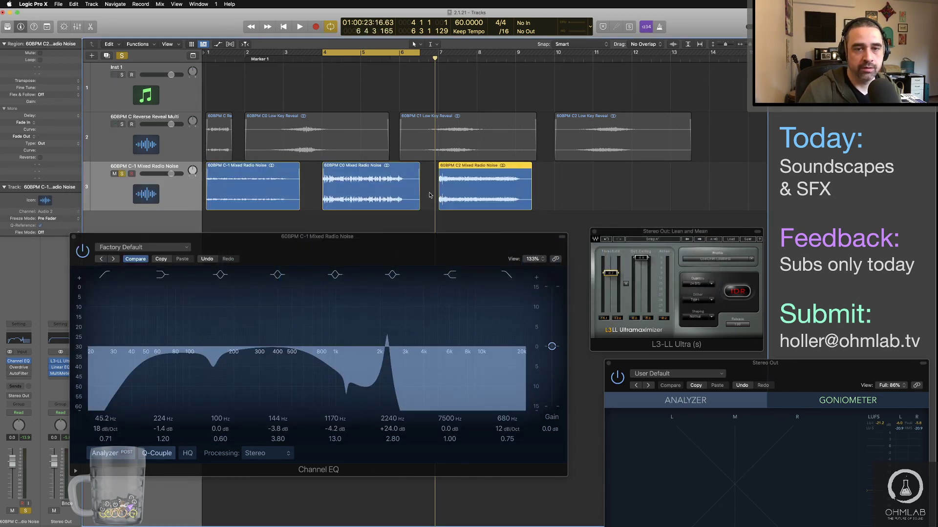
Move the cycle range to start at bar 7 and end at the end of the C2 Mixed Radio Noise region.
left_click(430, 195)
left_click_drag(353, 52, 469, 97)
key("super+Right")
key("super+Right")
key("super+Right")
key("super+Right")
key("super+Right")
key("super+Right")
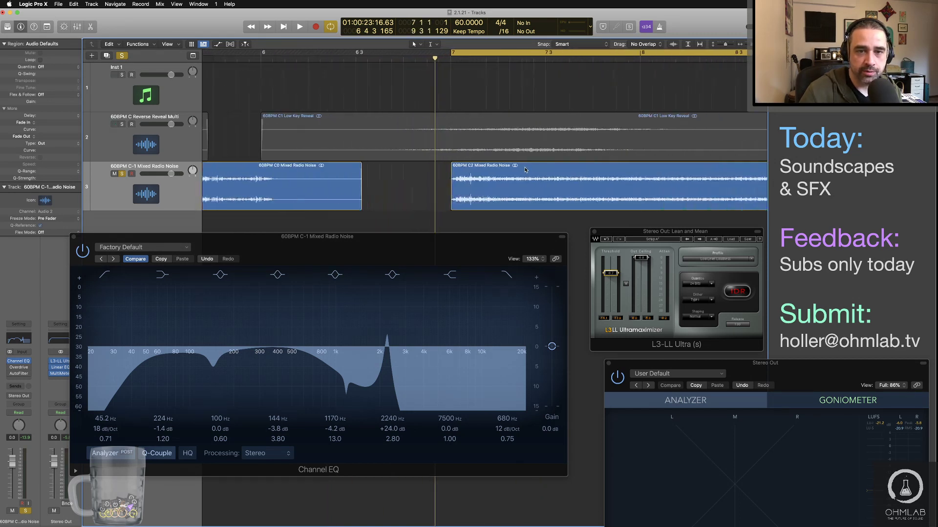
scroll(383, 141, "right", 4)
scroll(382, 140, "right", 10)
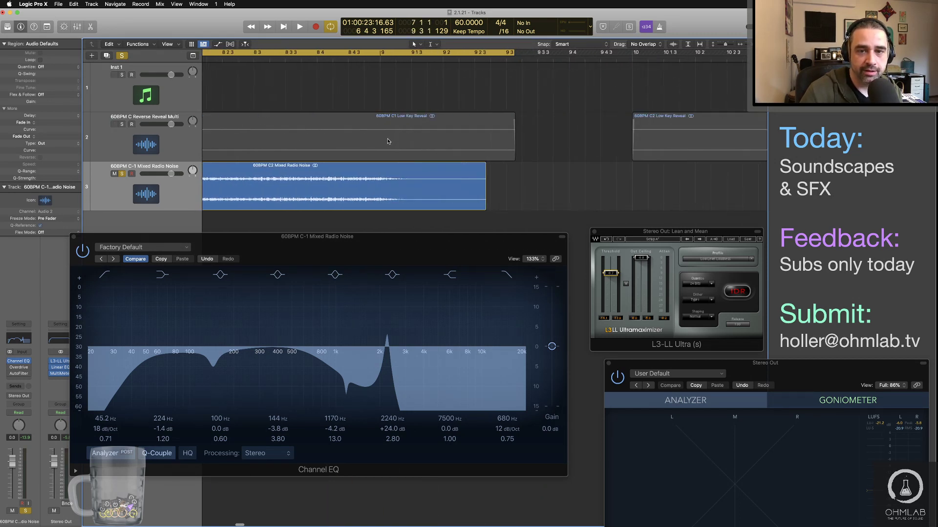
left_click_drag(513, 55, 486, 51)
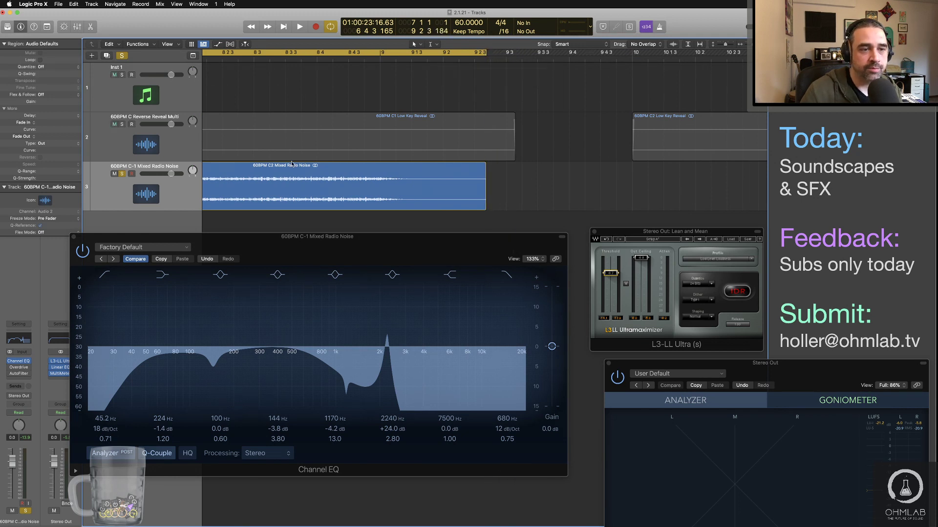
Set the C2 Mixed Radio Noise region's fade-in to 4 and fade-out to 16, auditioning the loop.
left_click(184, 193)
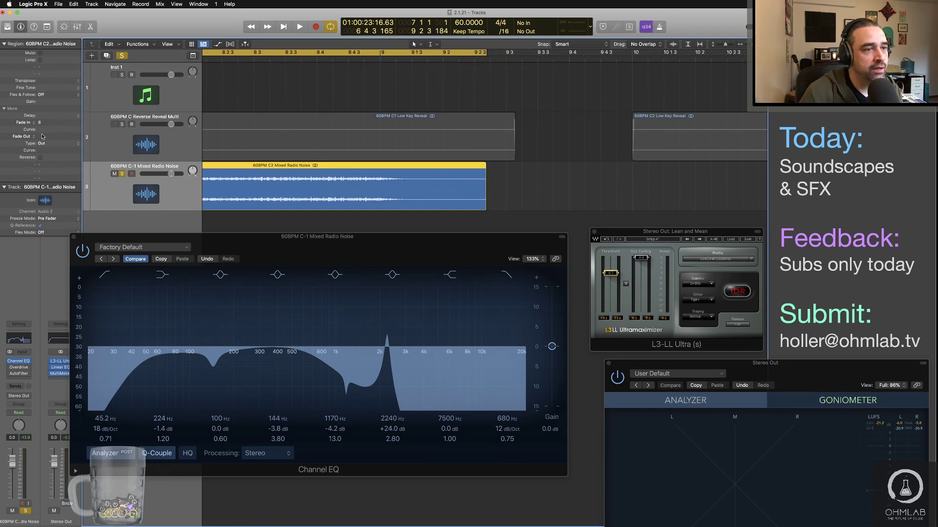
key("space")
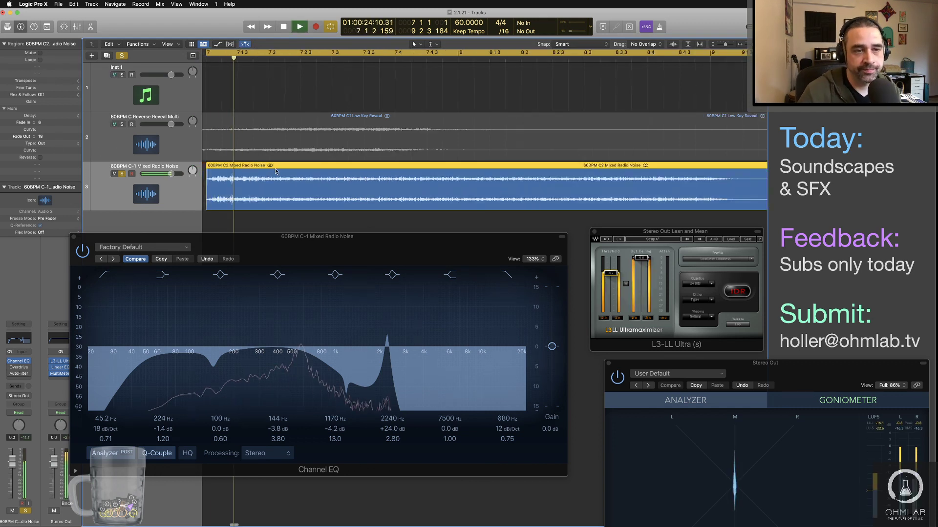
scroll(521, 202, "down", 5)
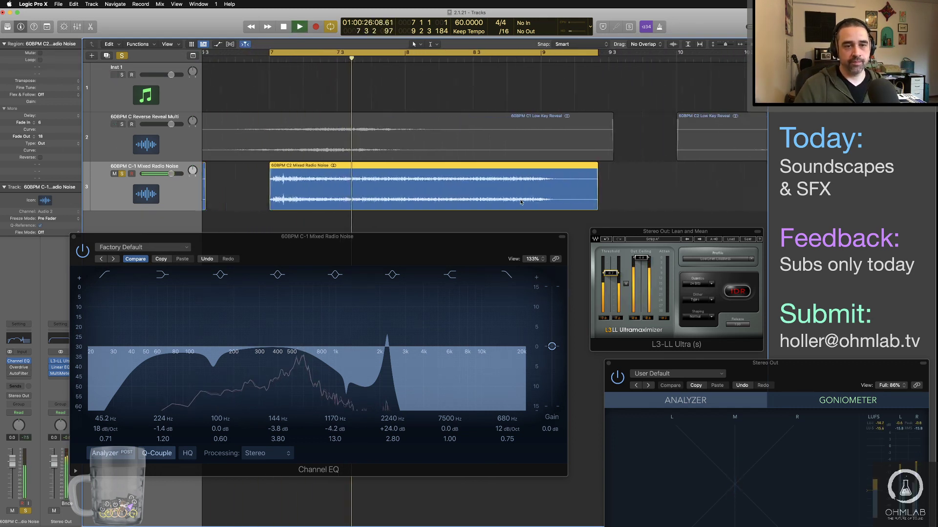
key("space")
key("space")
key("space")
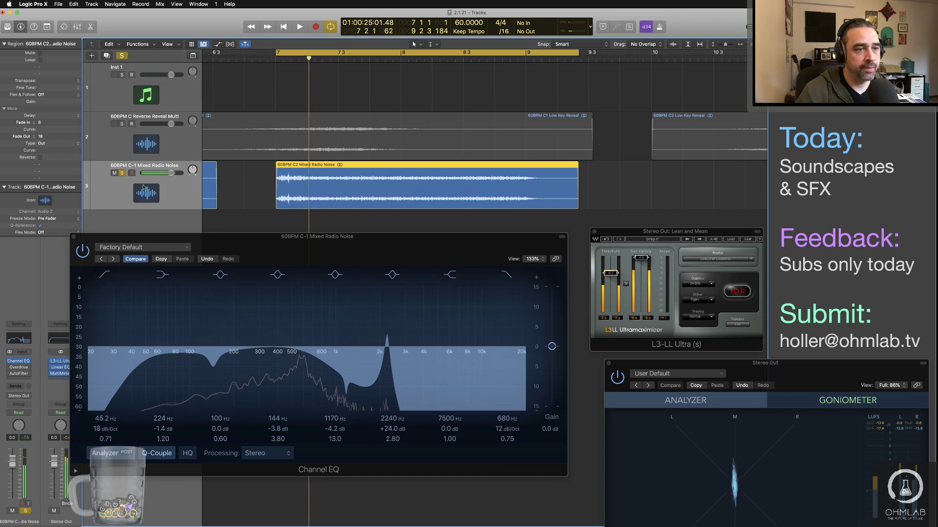
key("space")
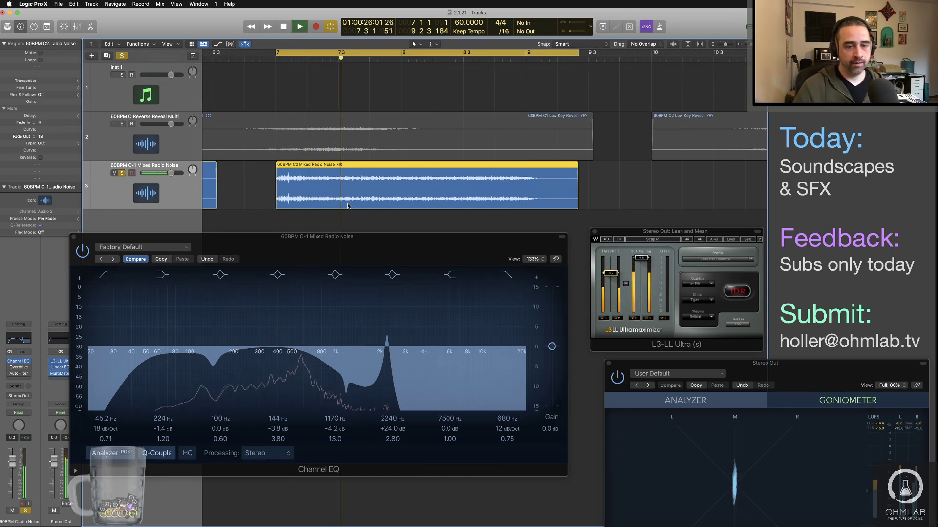
Compare the C2 Mixed Radio Noise loop with the Channel EQ bypassed and enabled.
key("space")
left_click(82, 251)
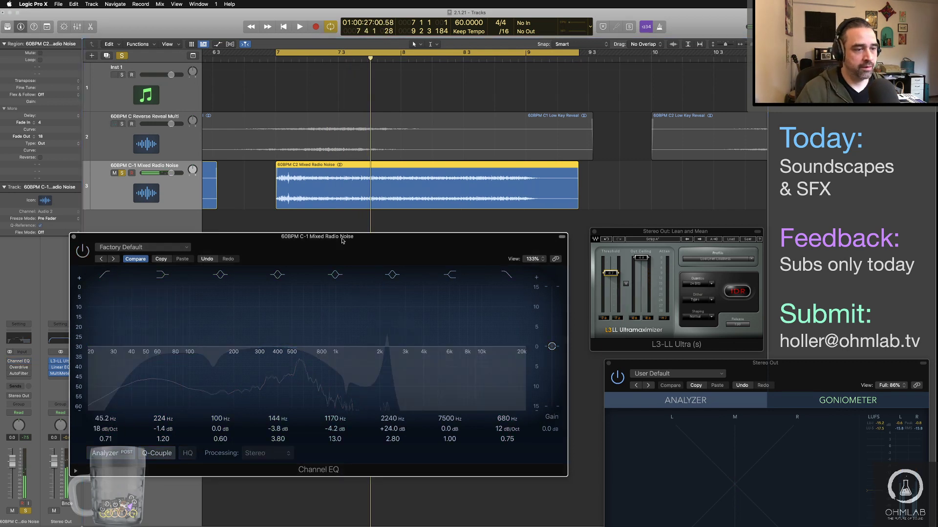
key("space")
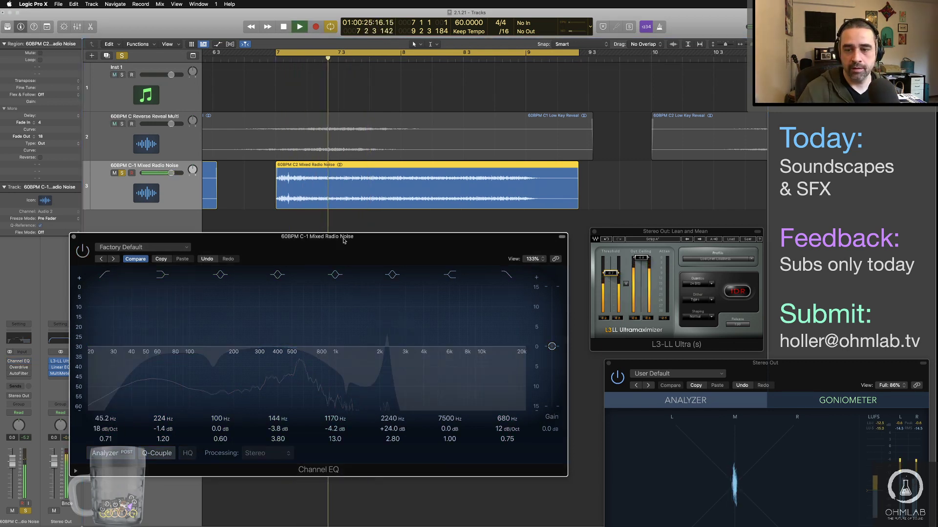
key("space")
left_click(82, 252)
key("space")
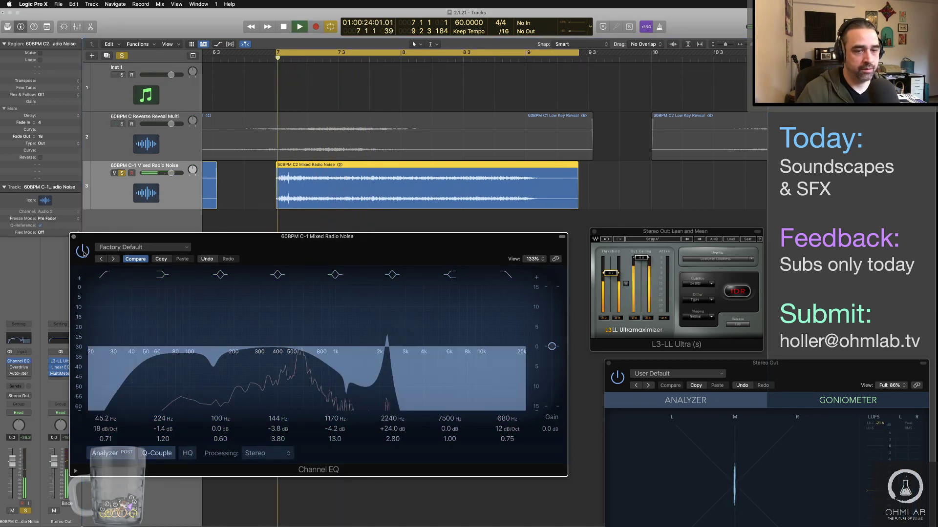
key("space")
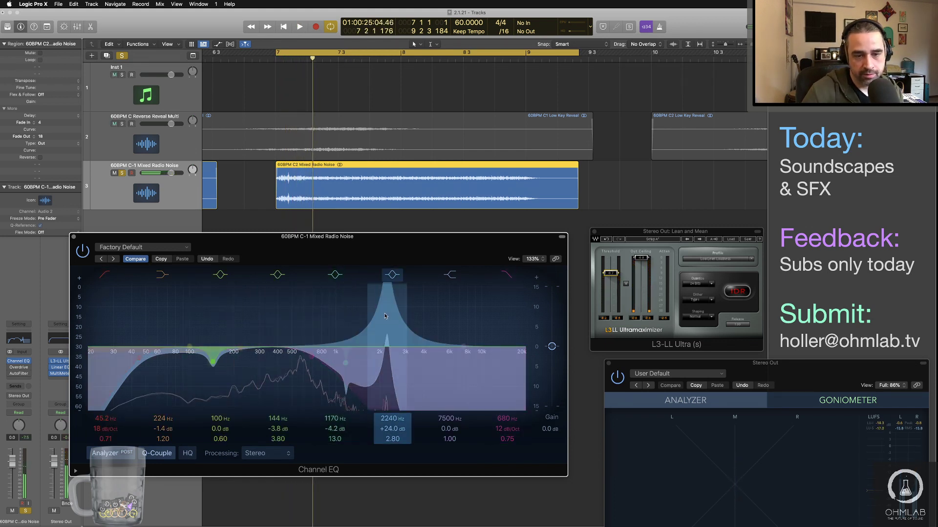
Shift the Channel EQ's +24 dB peak to 4540 Hz and set the 1170 Hz band to 590 Hz, -12.1 dB, Q 0.75.
left_click_drag(386, 293, 431, 291)
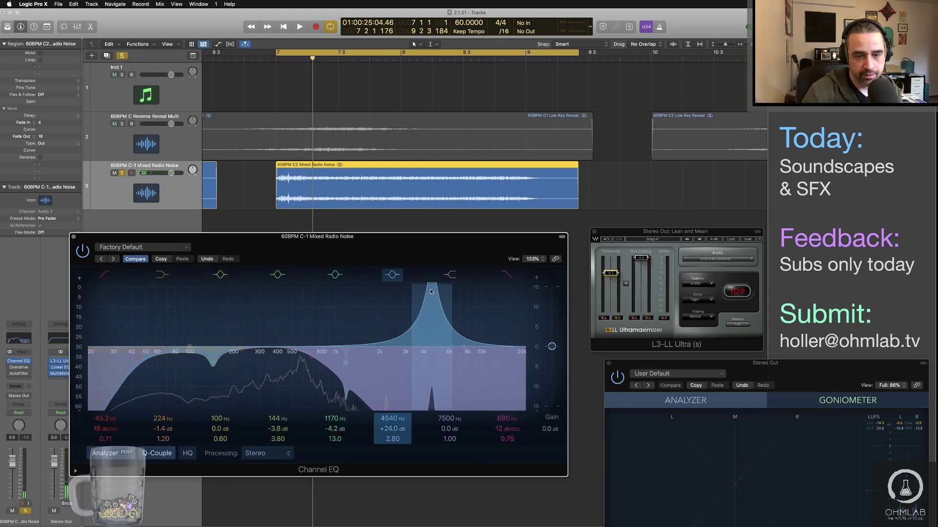
key("space")
key("space")
left_click_drag(346, 363, 335, 449)
key("space")
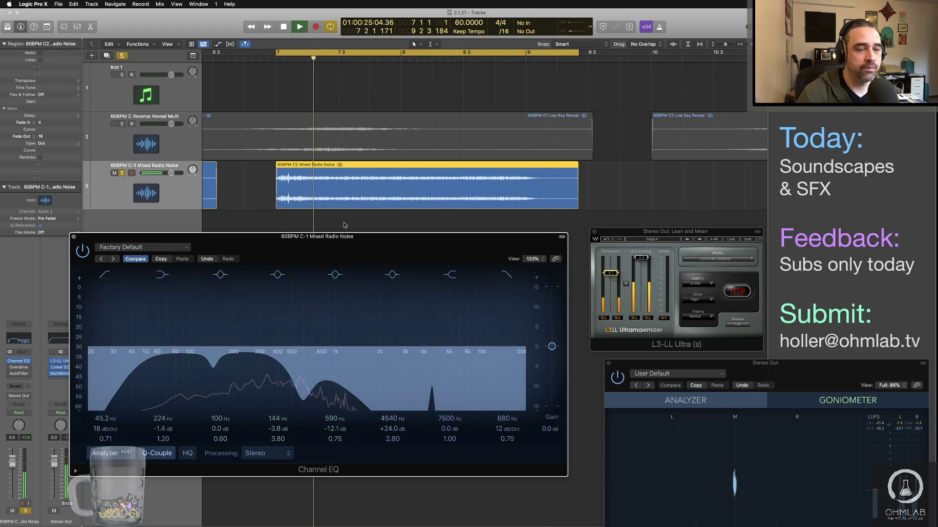
Move the Channel EQ's 144 Hz dip to 74 Hz at -4.1 dB and lower the 224 Hz low shelf to -2.6 dB.
key("space")
left_click_drag(213, 366, 171, 364)
key("space")
left_click_drag(163, 428, 163, 438)
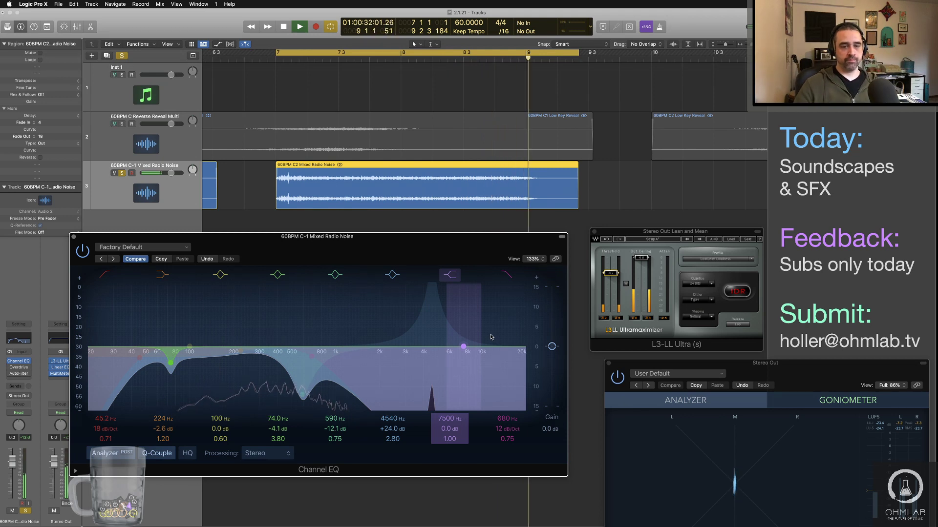
Raise the Channel EQ's high-cut frequency to 1100 Hz and audition the loop.
key("space")
left_click_drag(311, 356, 341, 356)
key("space")
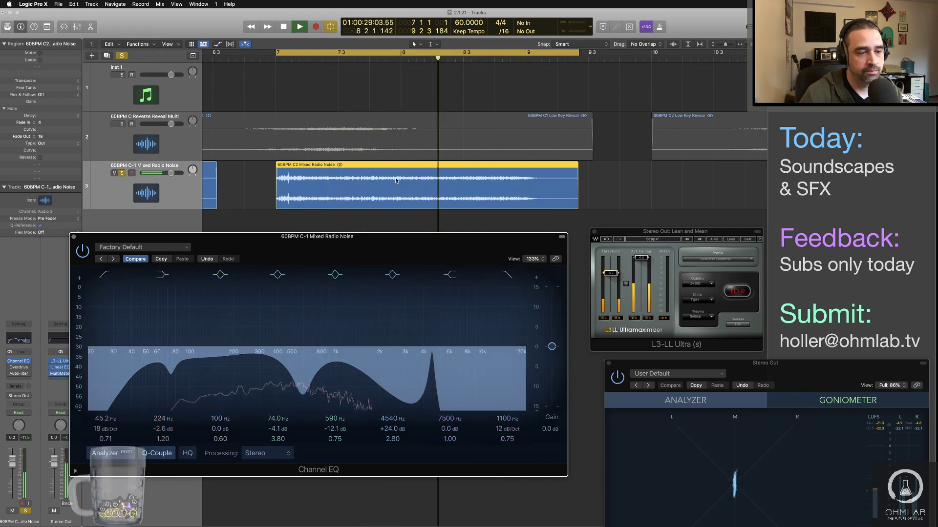
Lower the threshold of the Stereo Out L3-LL Ultramaximizer slightly and move the MultiMeter window so its level meters are in view.
left_click_drag(610, 274, 610, 275)
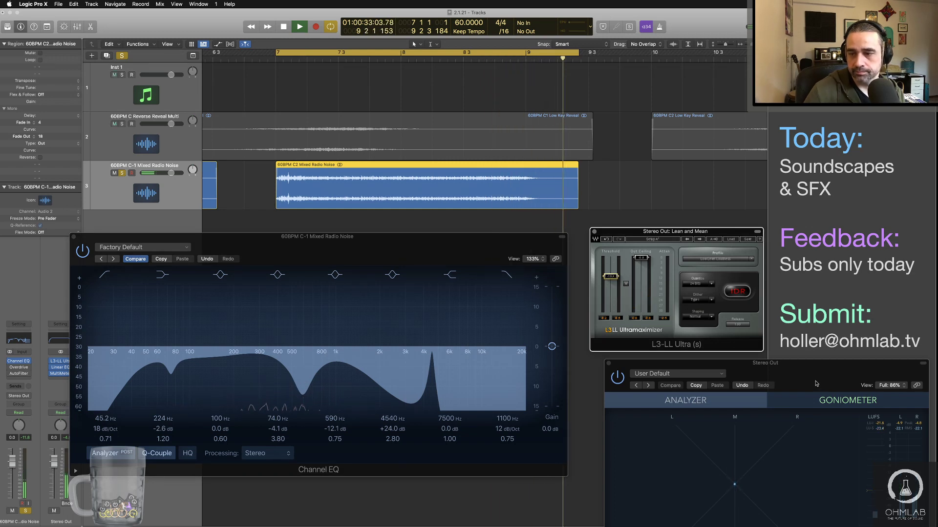
left_click_drag(815, 384, 776, 325)
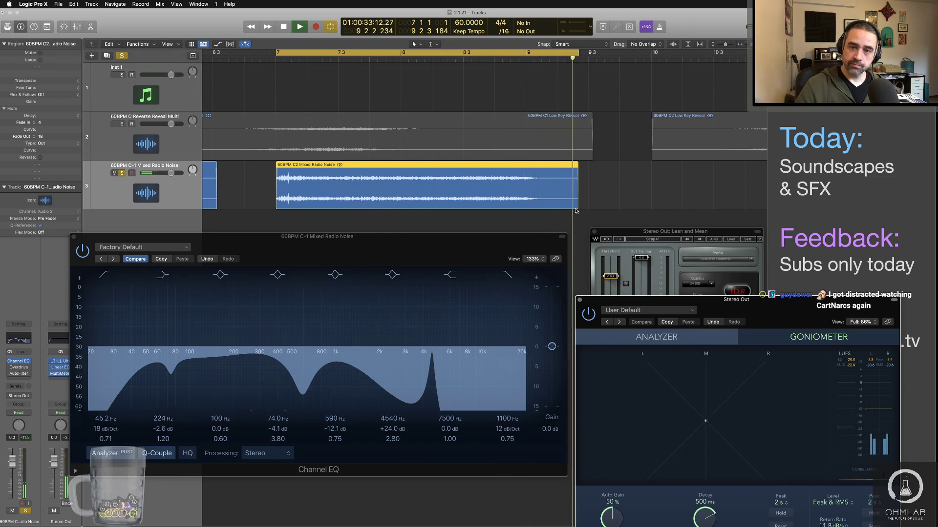
key("space")
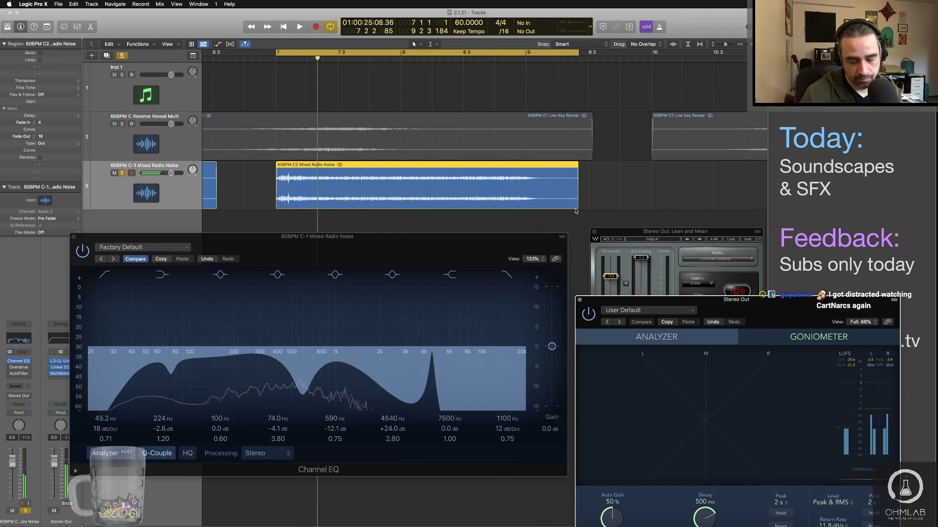
Bounce the cycled C2 Mixed Radio Noise region as PCM to the Random folder, reusing its name 60BPM C2 Mixed Radio Noise.
key("super+space")
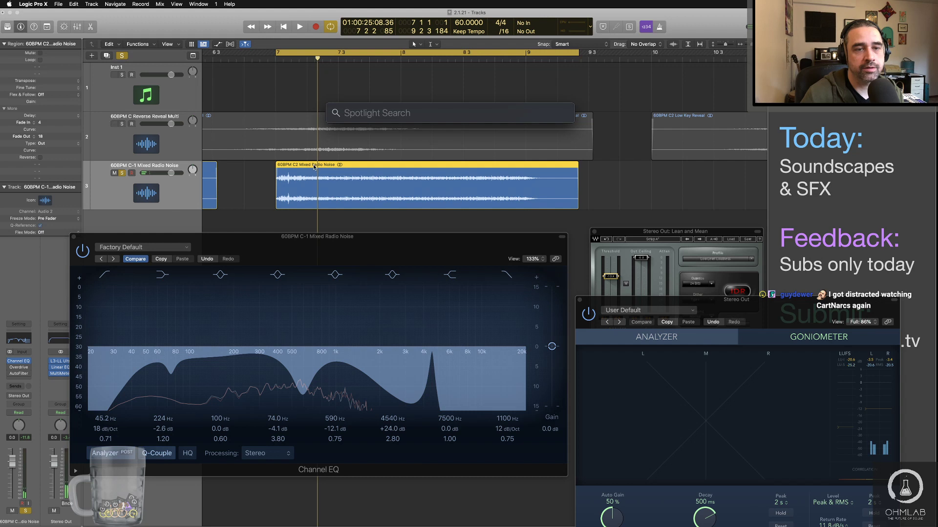
key("Escape")
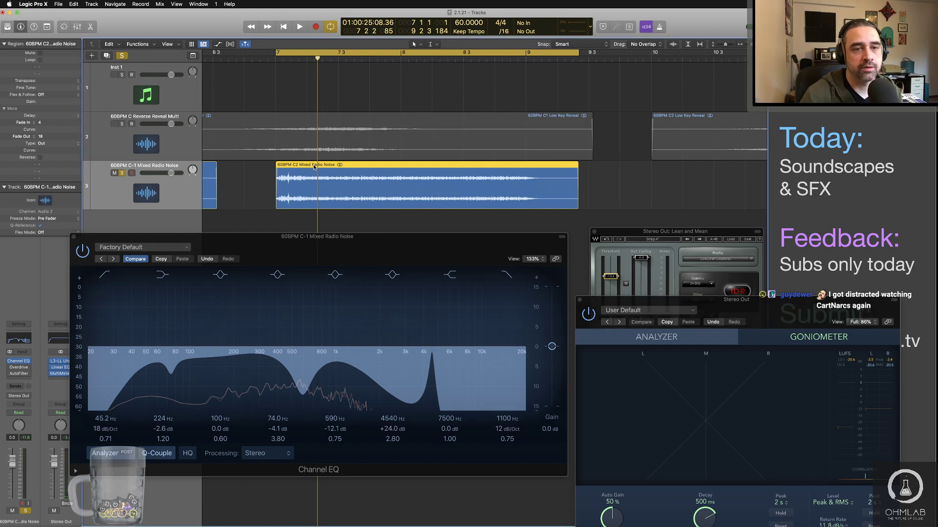
double_click(312, 164)
key("super+c")
left_click(303, 181)
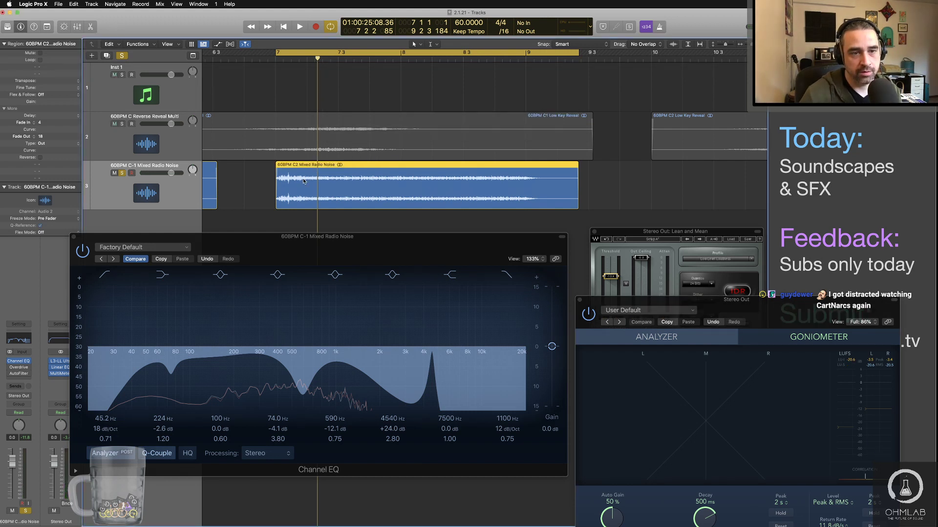
key("super+b")
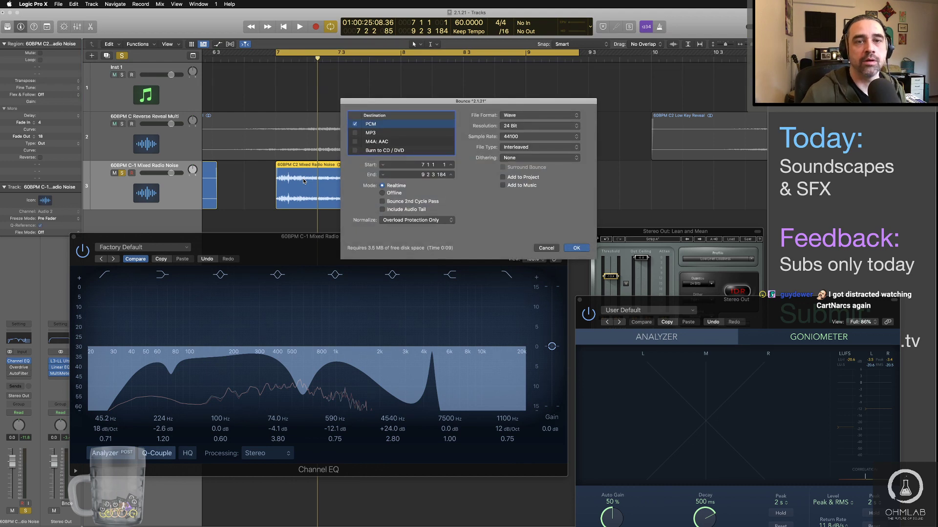
key("Return")
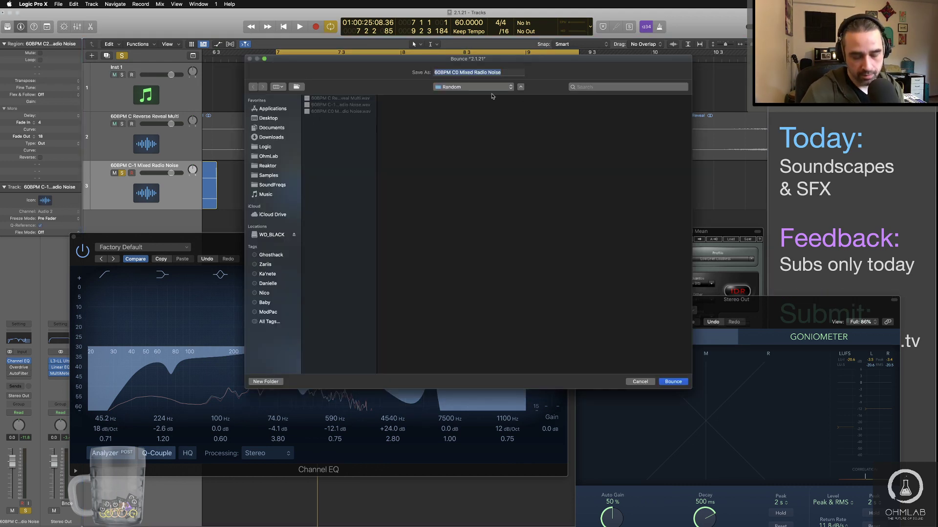
key("super+v")
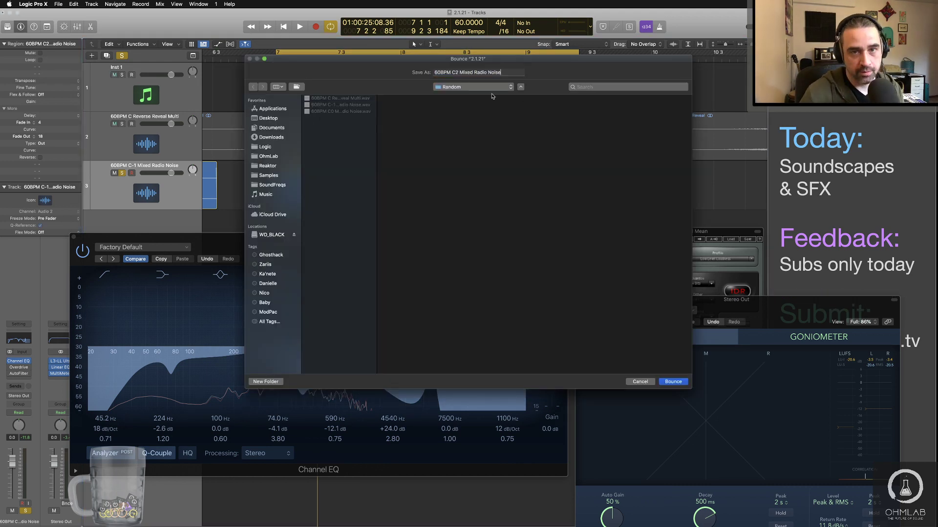
left_click(674, 382)
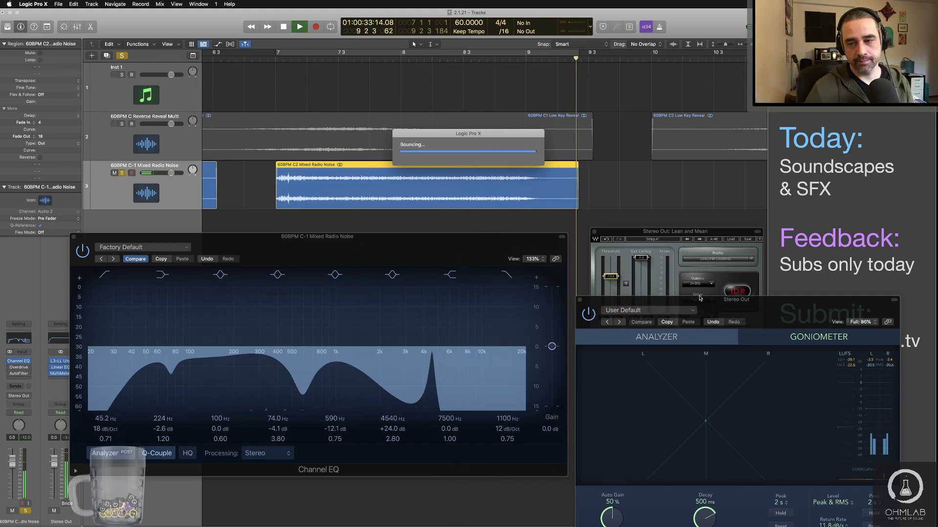
Move the MultiMeter window fully into view and switch to Finder's Audio Files window.
left_click_drag(783, 312, 643, 290)
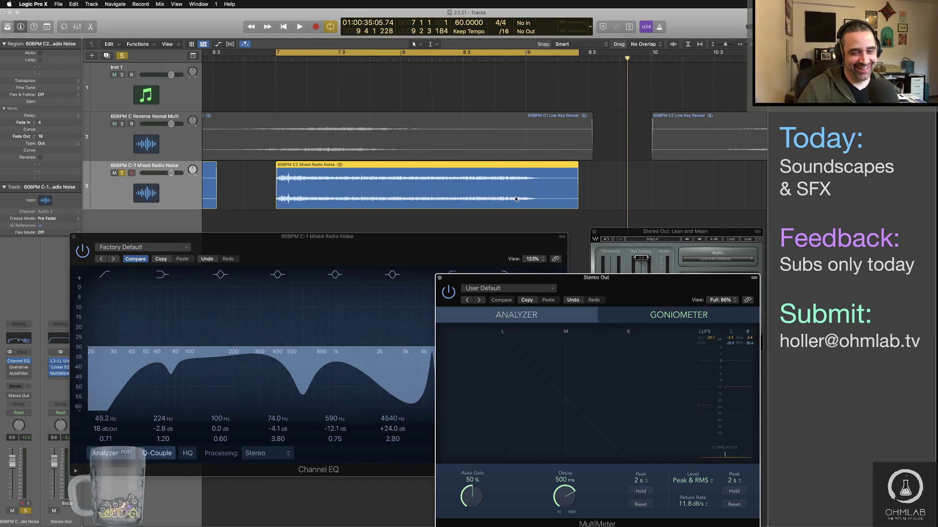
left_click(512, 239)
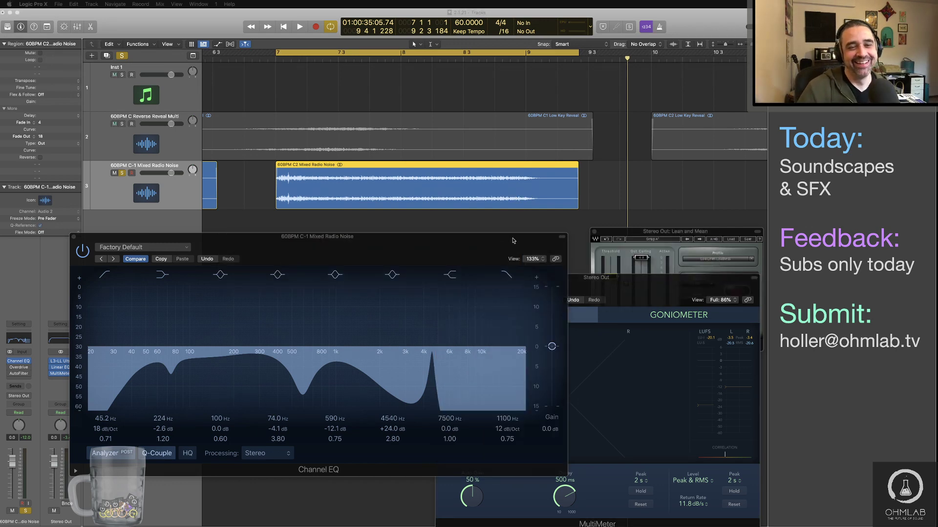
key("super+Tab")
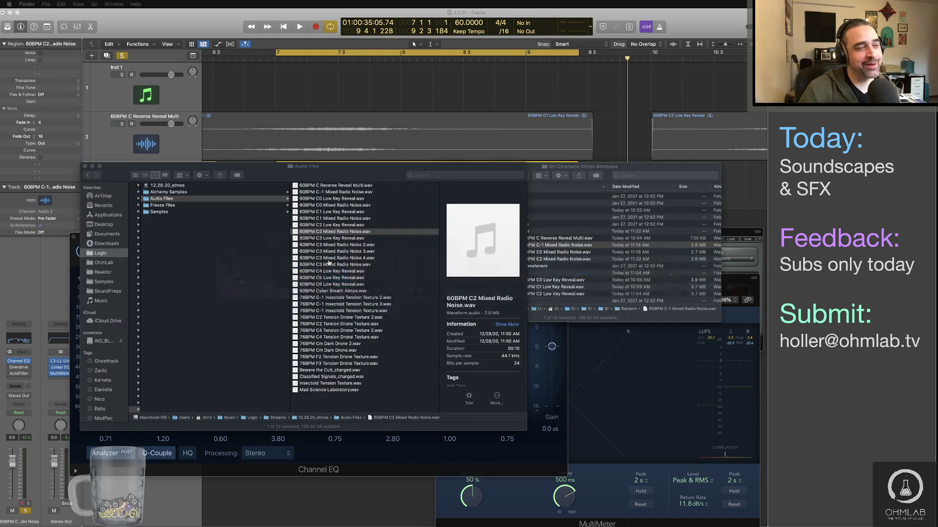
Audition 60BPM C3 Low Key Reveal.wav and each of the 60BPM C3 Mixed Radio Noise files in the Audio Files folder.
mouse_move(502, 276)
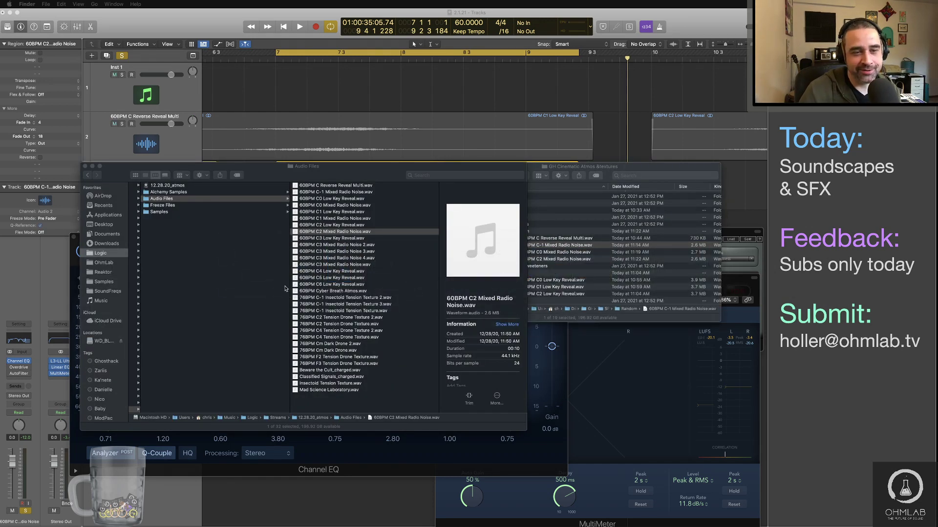
left_click(359, 239)
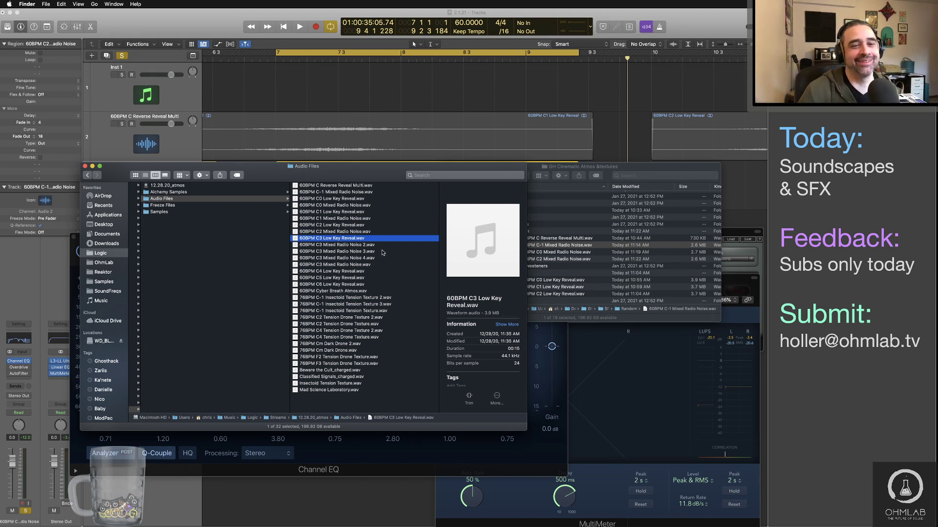
key("space")
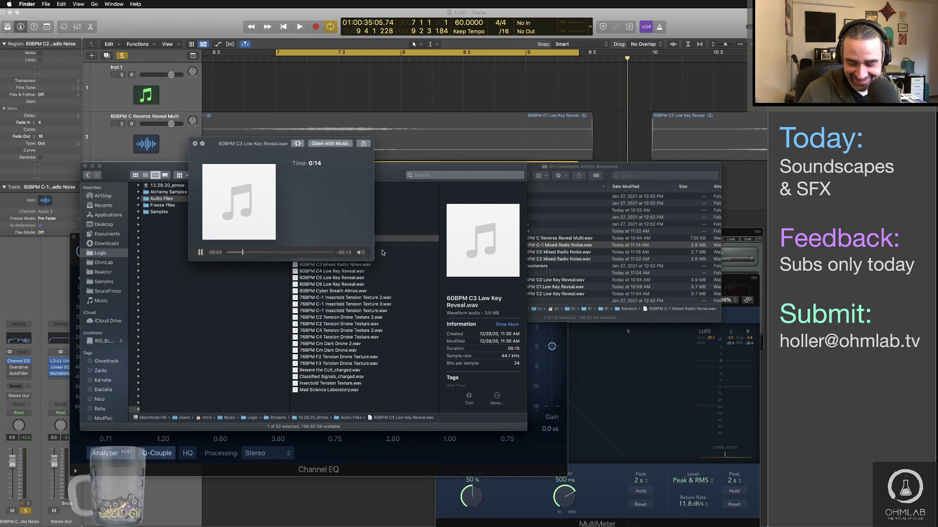
key("space")
key("Down")
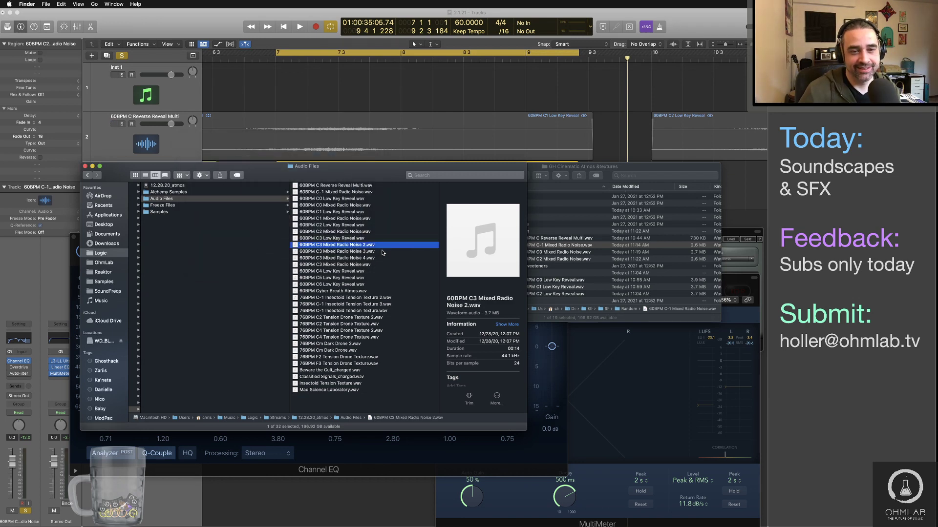
key("space")
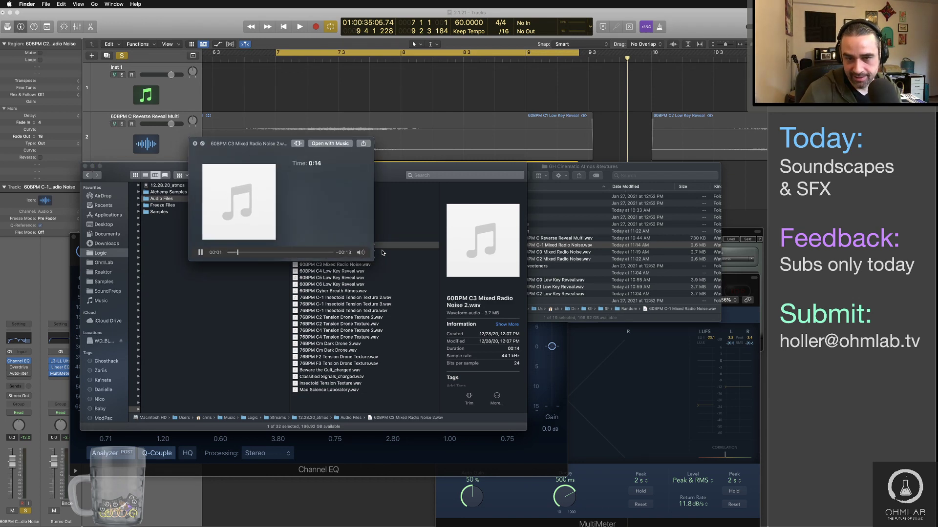
key("space")
key("Down")
key("space")
key("space")
key("space")
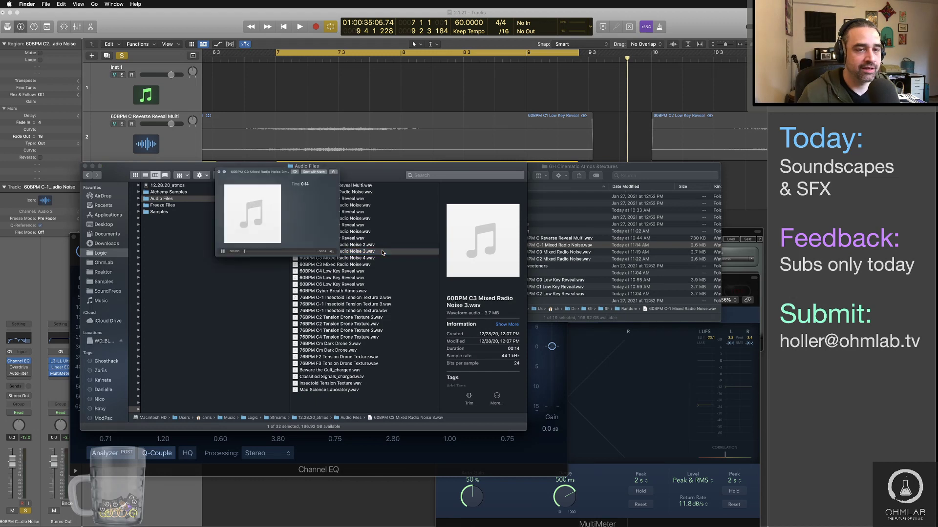
key("space")
key("Down")
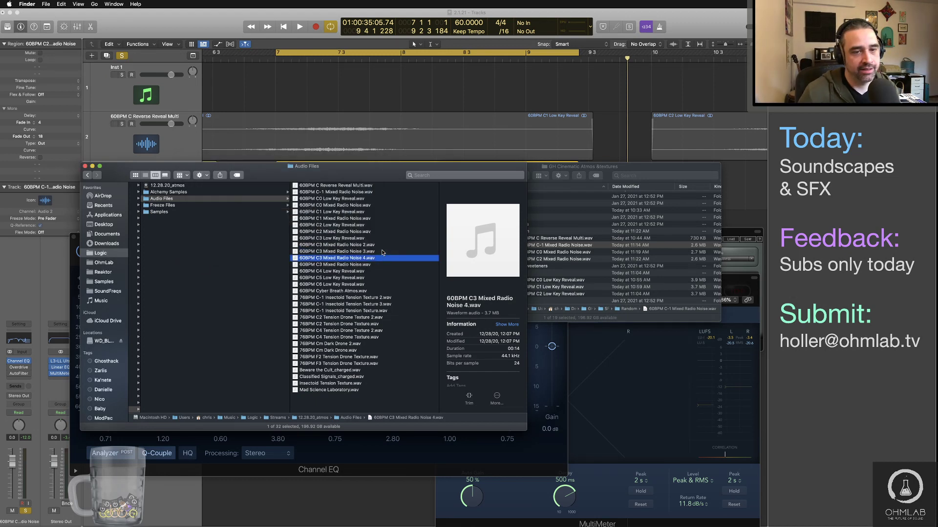
key("space")
key("space")
key("Down")
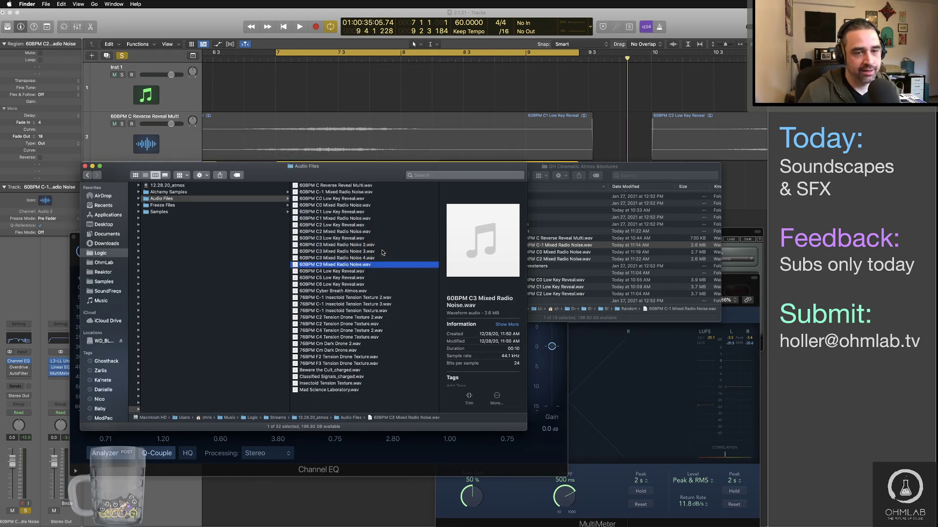
key("space")
key("space")
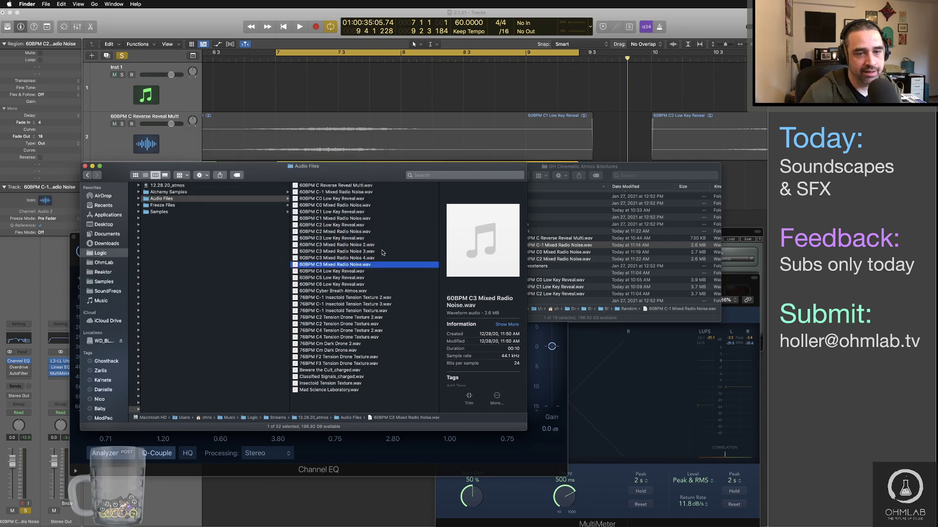
Audition 60BPM Cyber Breath Atmos.wav.
left_click(367, 292)
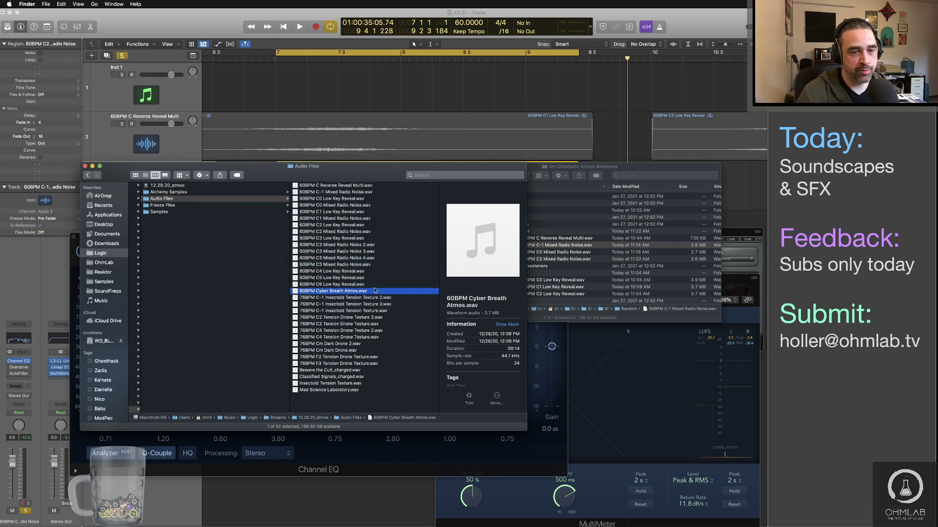
key("space")
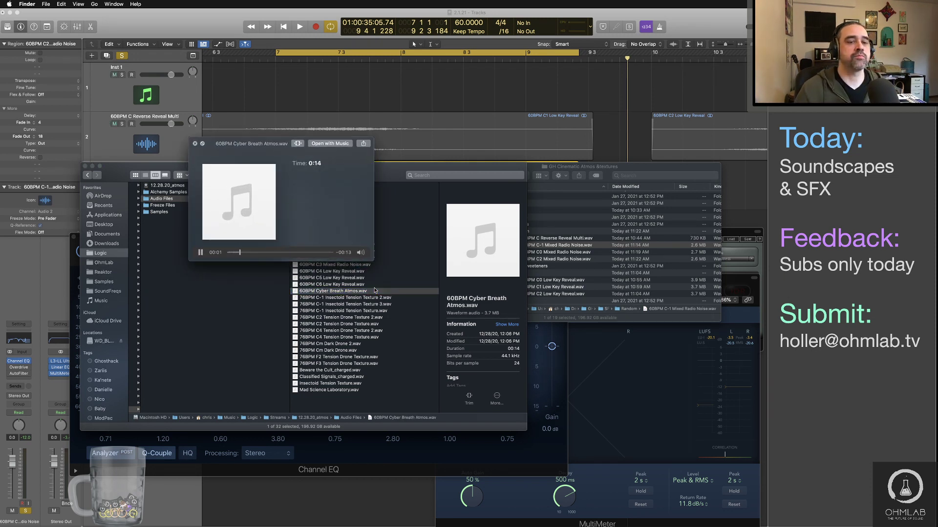
key("space")
Switch to Logic Pro X, add an audio track below 60BPM C-1 Mixed Radio Noise, and solo it instead of that track.
key("super+Tab")
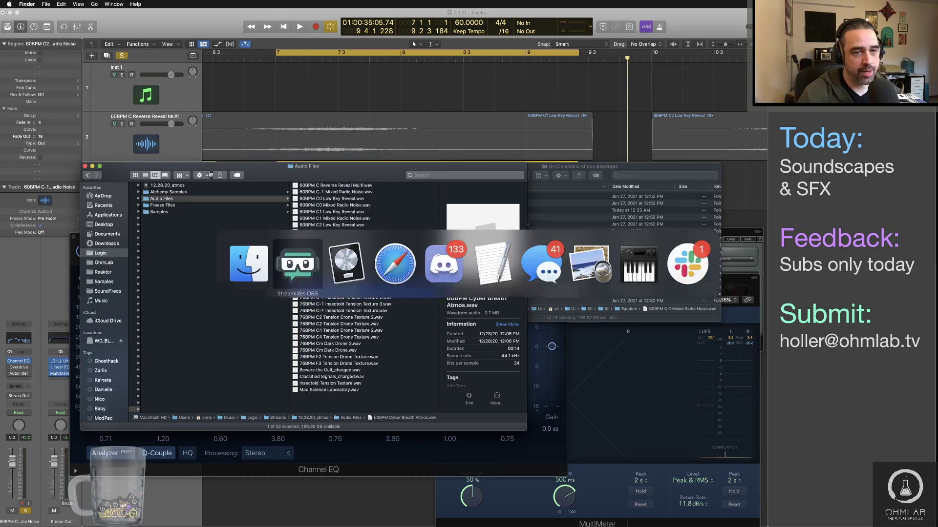
key("super+Tab")
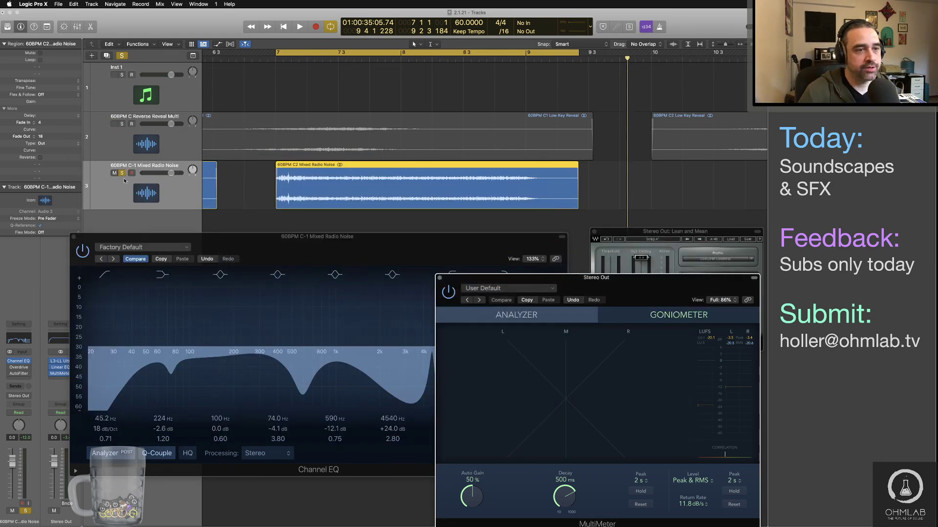
double_click(134, 215)
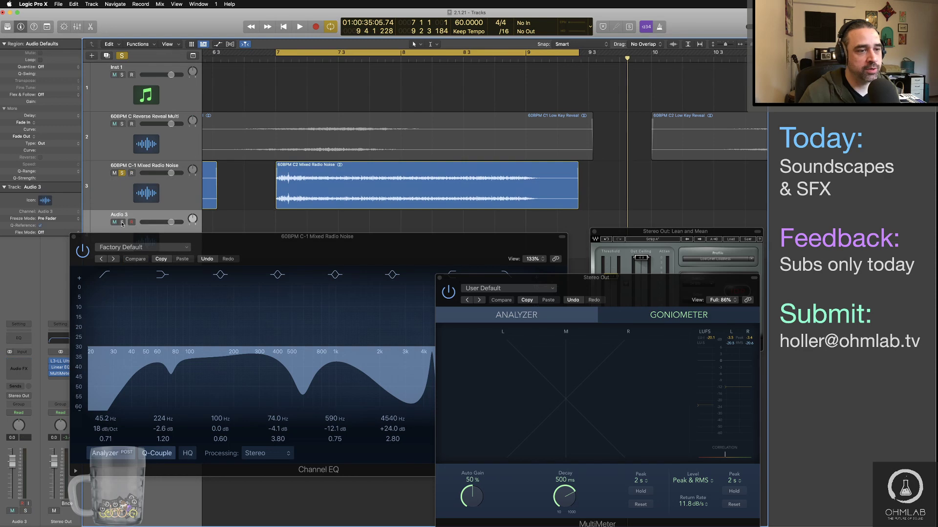
left_click(121, 175)
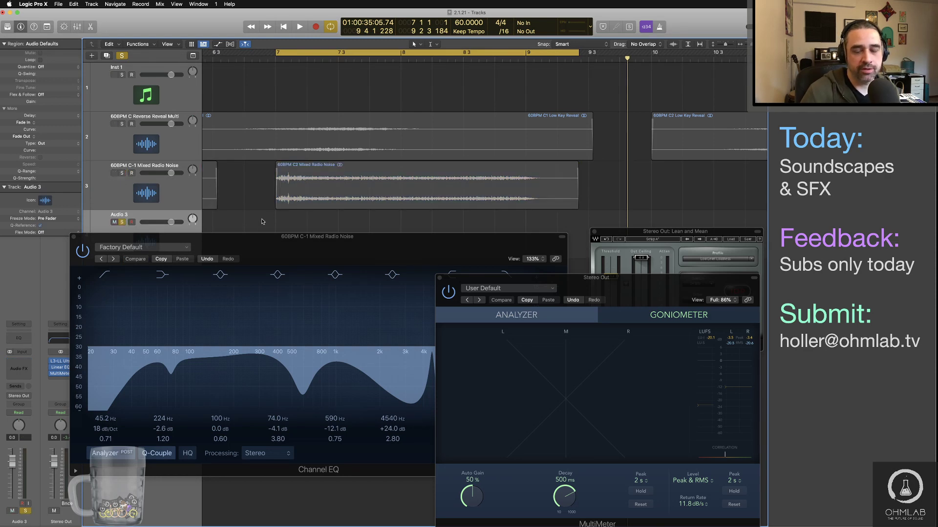
Import 60BPM Cyber Breath Atmos.wav from Finder onto the new fourth track and align its region with the project start.
key("Return")
scroll(265, 222, "down", 5)
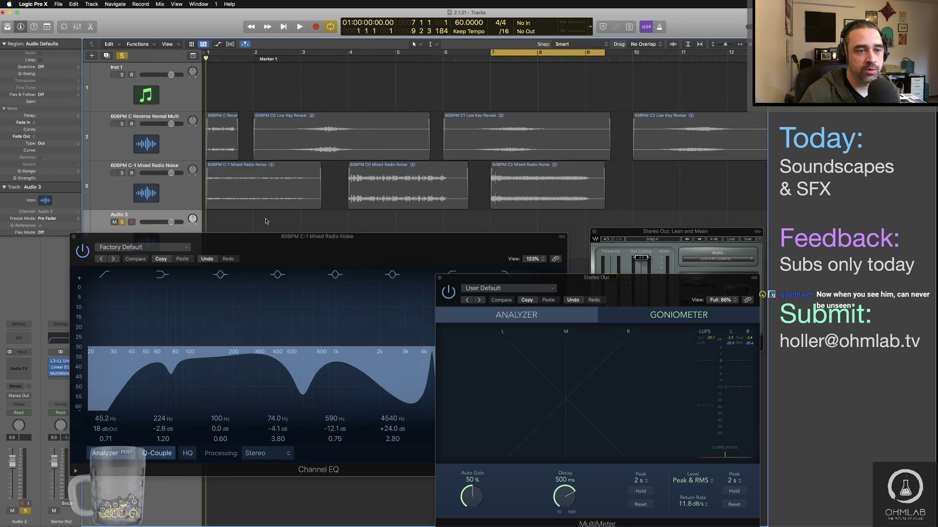
key("super+Tab")
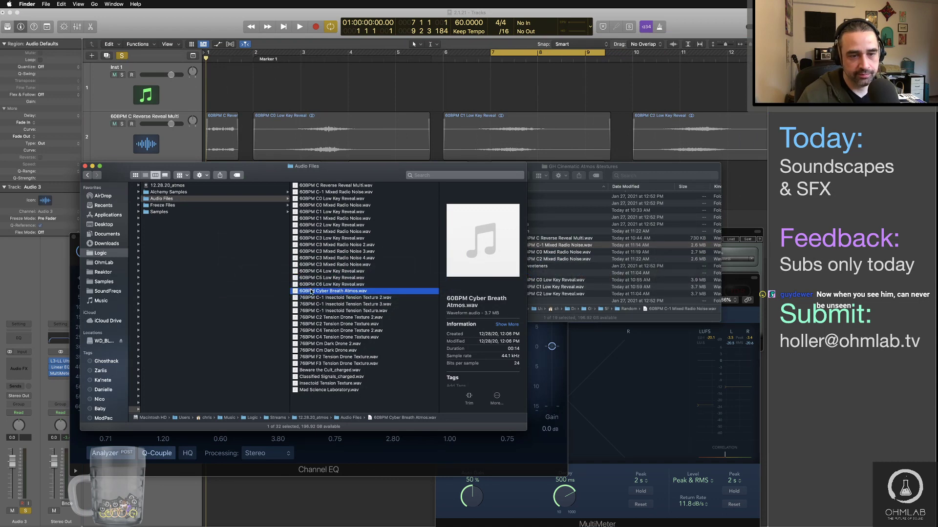
left_click_drag(312, 292, 219, 229)
key("super+Tab")
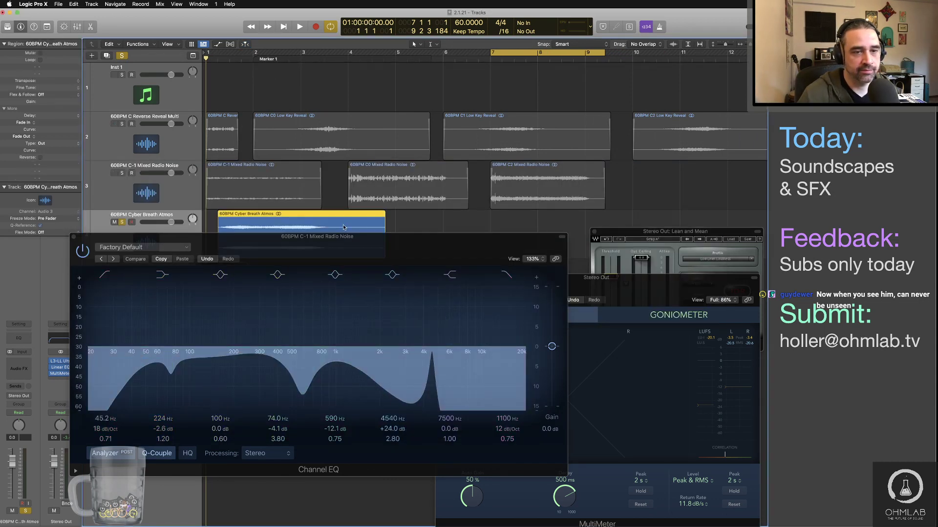
left_click_drag(342, 227, 331, 227)
left_click(433, 226)
Set the Cyber Breath Atmos region's fade in to 12 and fade out to 13, and return the playhead to the project start.
scroll(362, 218, "up", 5)
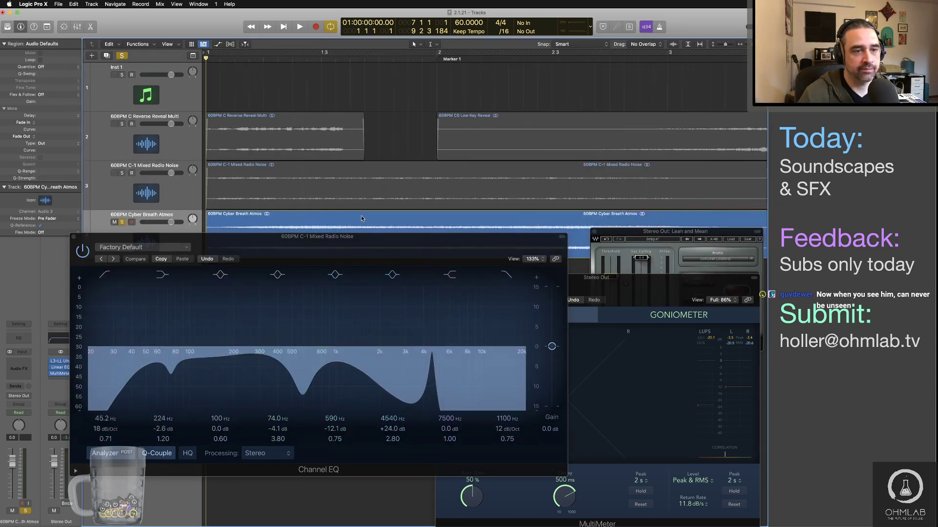
scroll(362, 219, "up", 2)
left_click(268, 222)
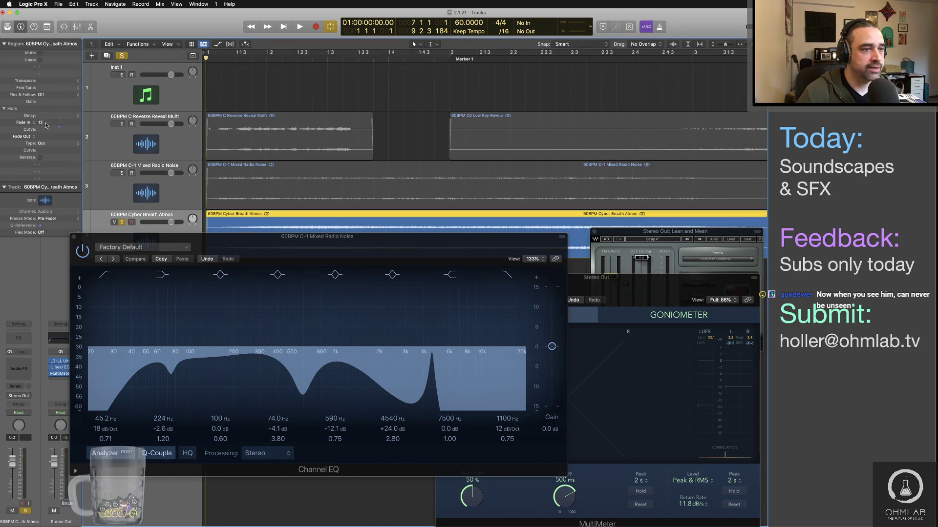
key("space")
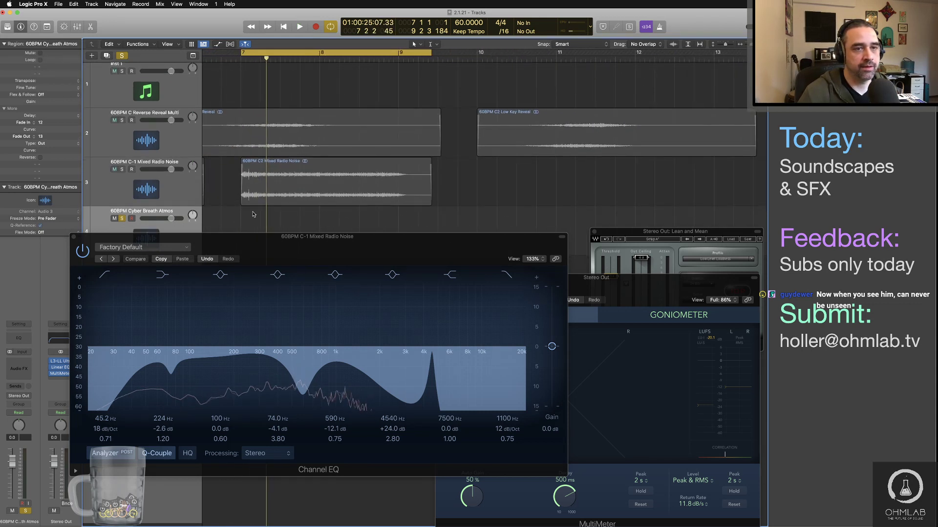
key("Return")
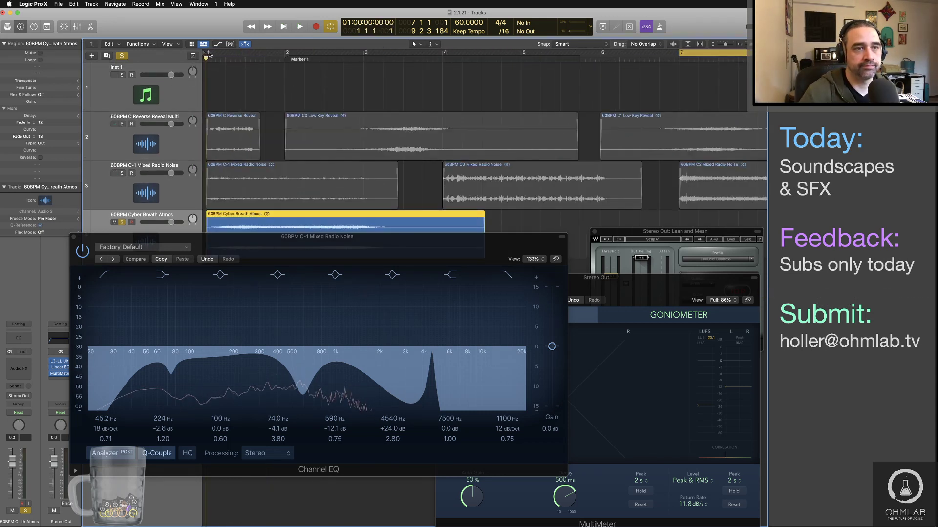
Set the cycle range to the Cyber Breath Atmos region, and bypass and close the C-1 Mixed Radio Noise track's Channel EQ during playback.
left_click_drag(208, 53, 485, 78)
key("space")
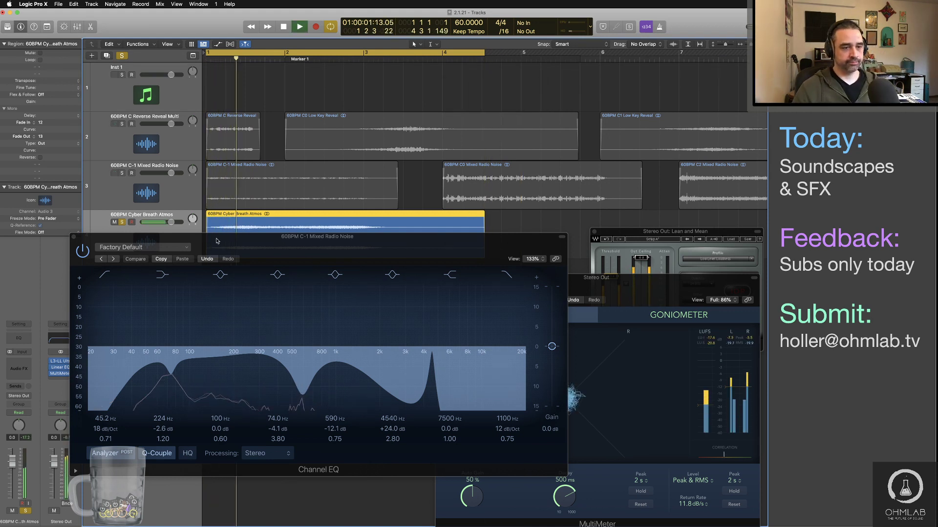
left_click(82, 251)
key("space")
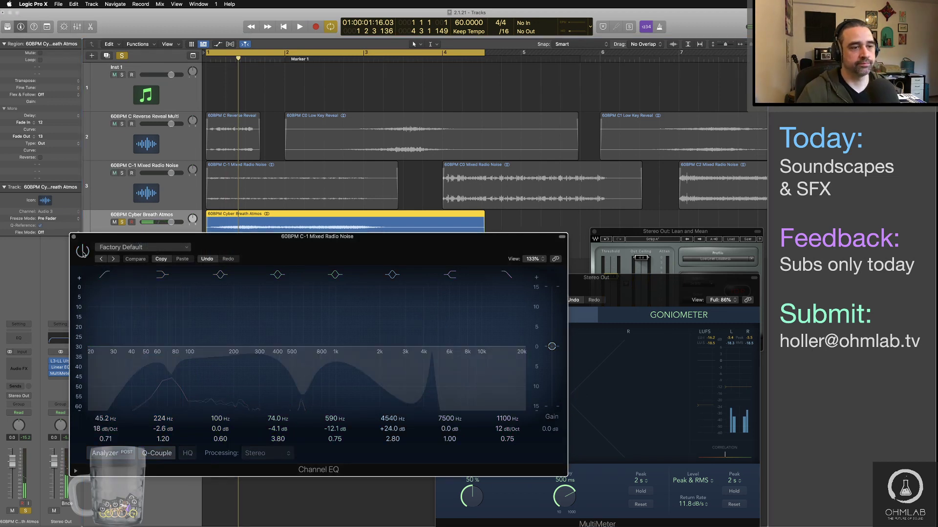
key("space")
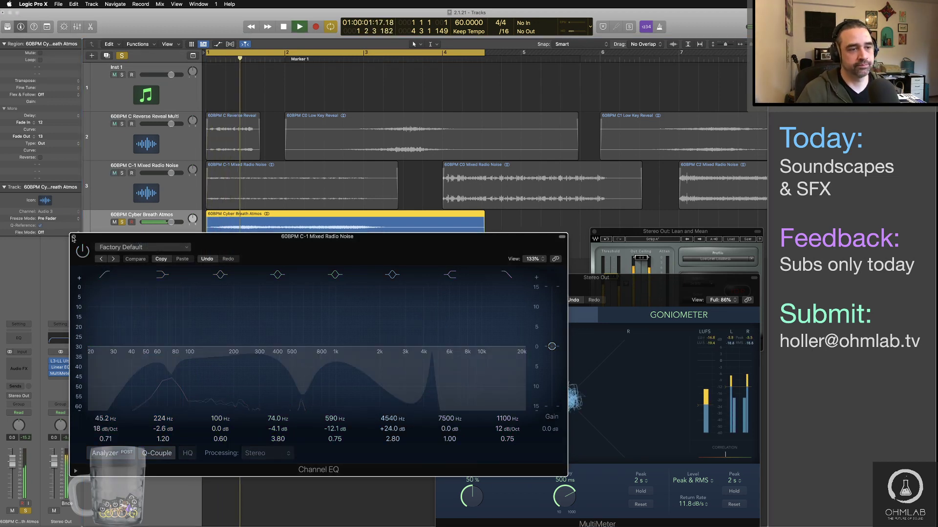
left_click(74, 236)
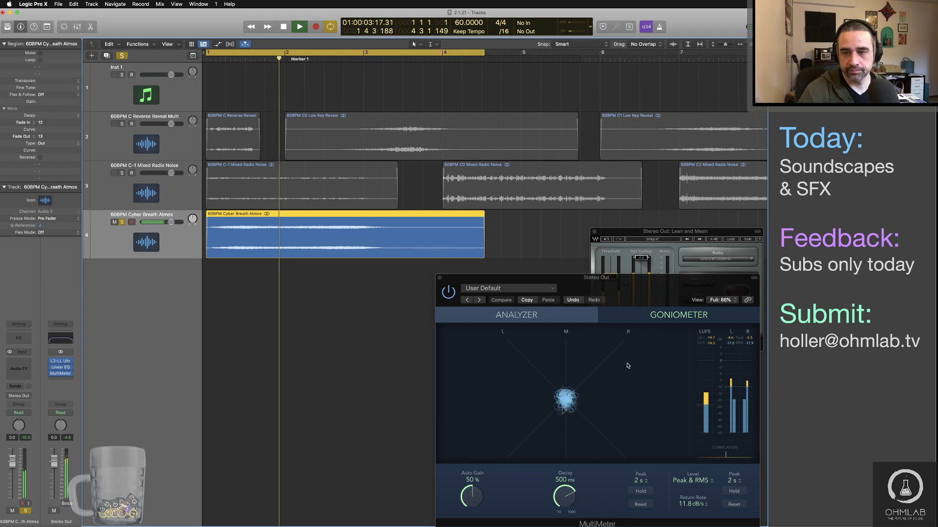
Raise the threshold of the L3-LL Ultramaximizer on the stereo output slightly and move its window below the Cyber Breath Atmos track while auditioning.
left_click(611, 267)
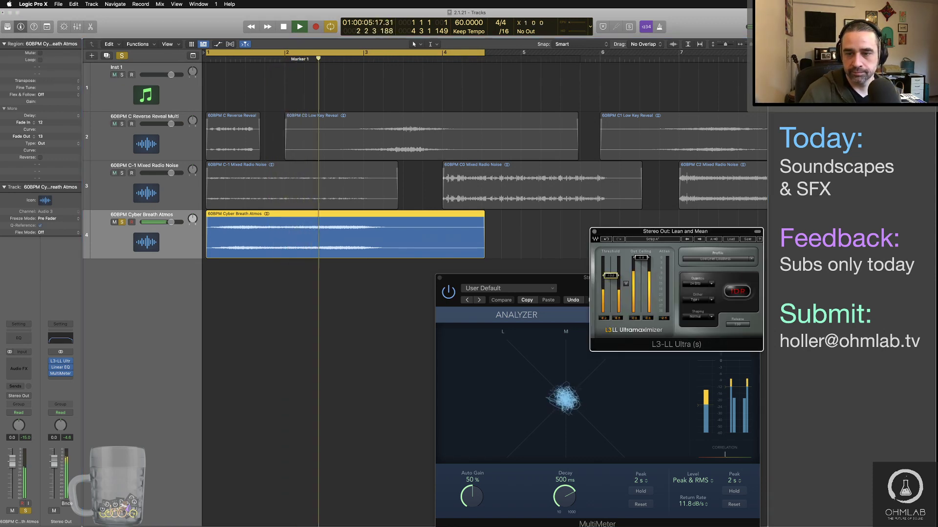
left_click_drag(611, 280, 612, 276)
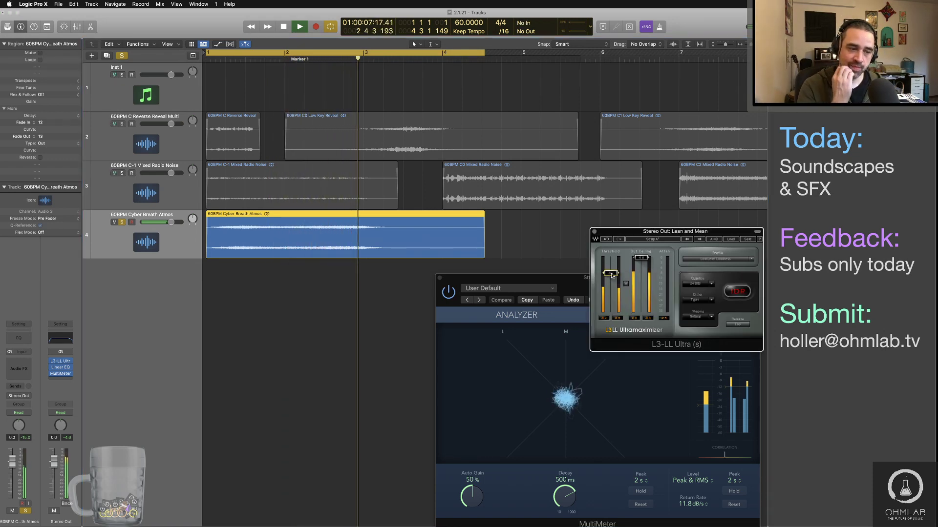
key("space")
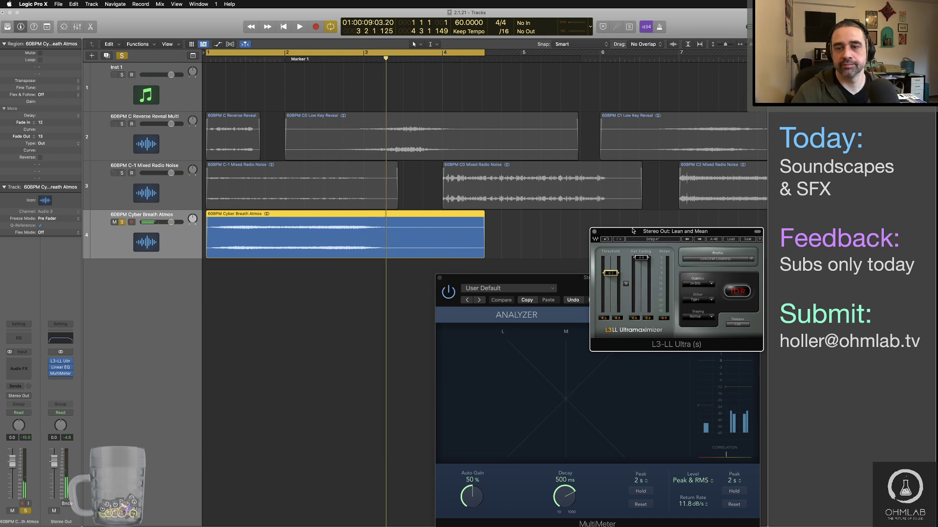
left_click_drag(633, 231, 244, 318)
key("space")
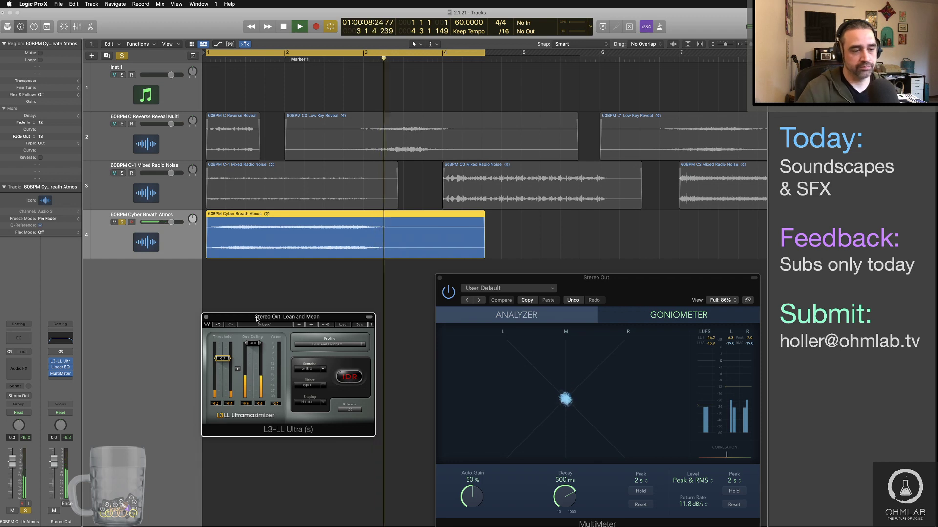
key("space")
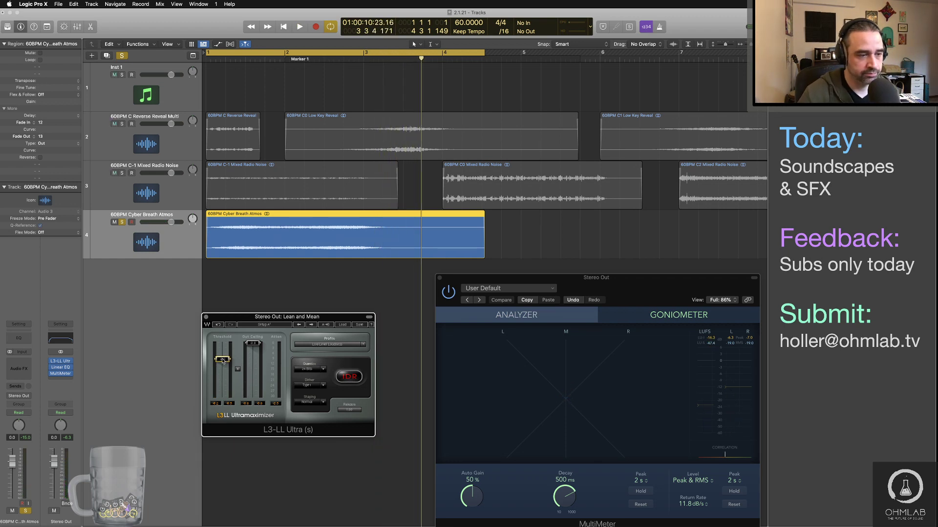
Add a Compressor and Channel EQ to the Cyber Breath Atmos track, keeping only the EQ window open.
left_click(126, 253)
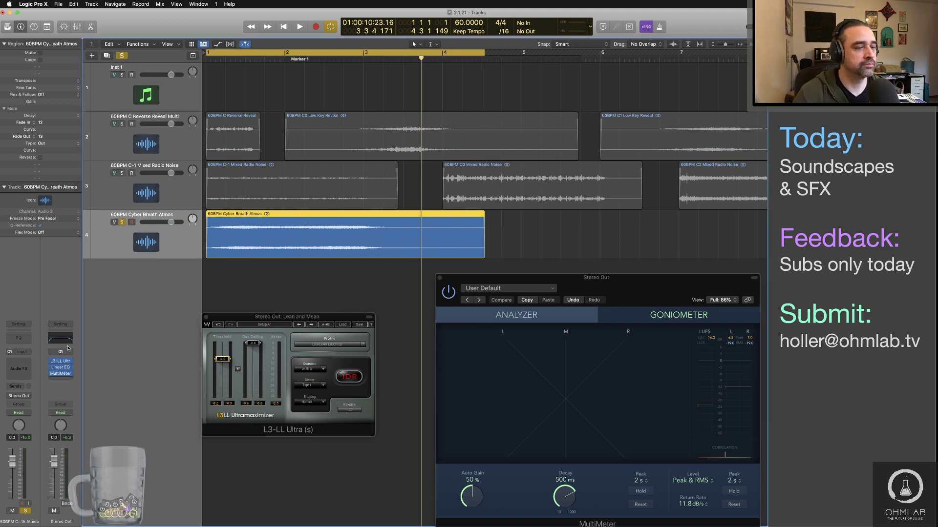
left_click(22, 338)
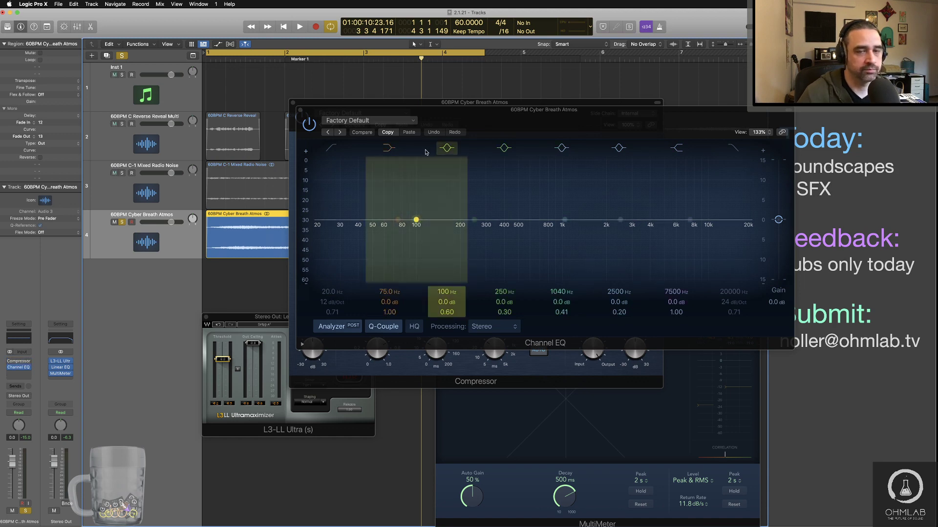
left_click_drag(487, 120, 434, 156)
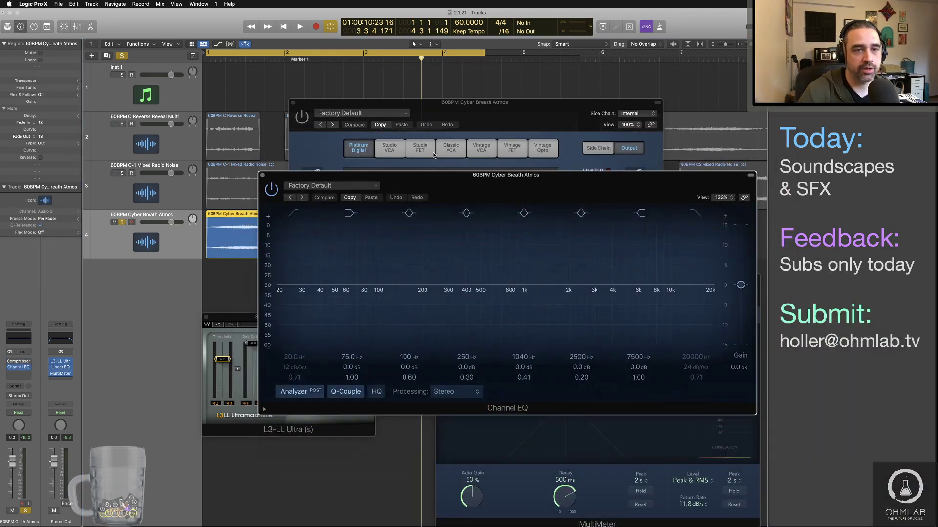
left_click(293, 103)
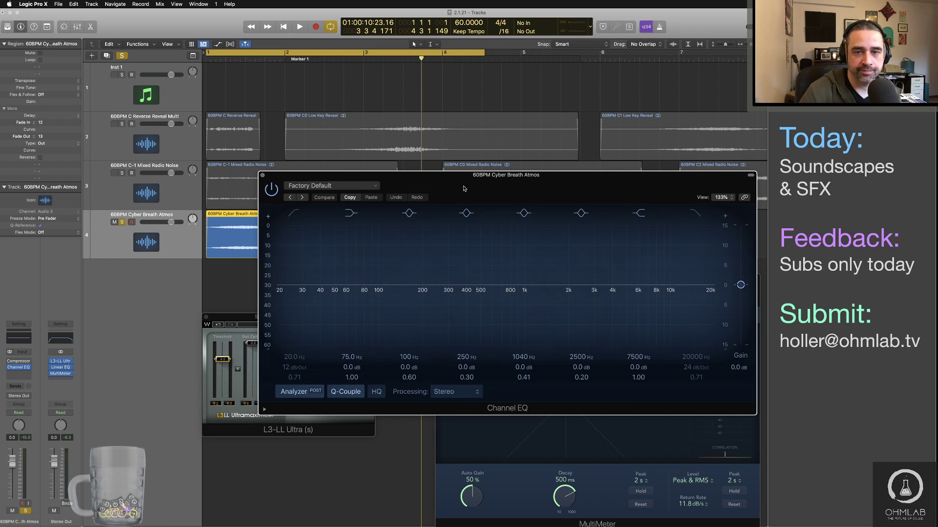
left_click_drag(464, 188, 451, 182)
Enable the Channel EQ's low cut and set it to 96 Hz at 12 dB/Oct while the region plays.
left_click(282, 207)
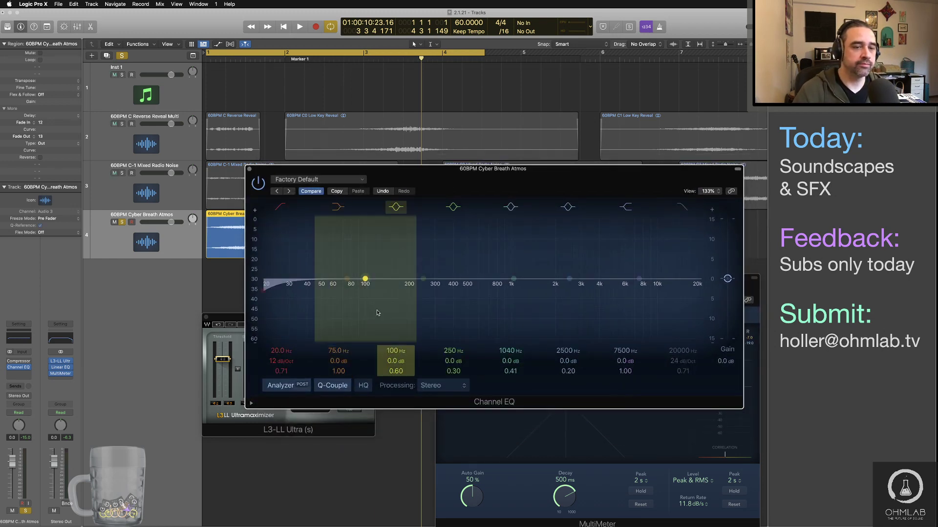
key("space")
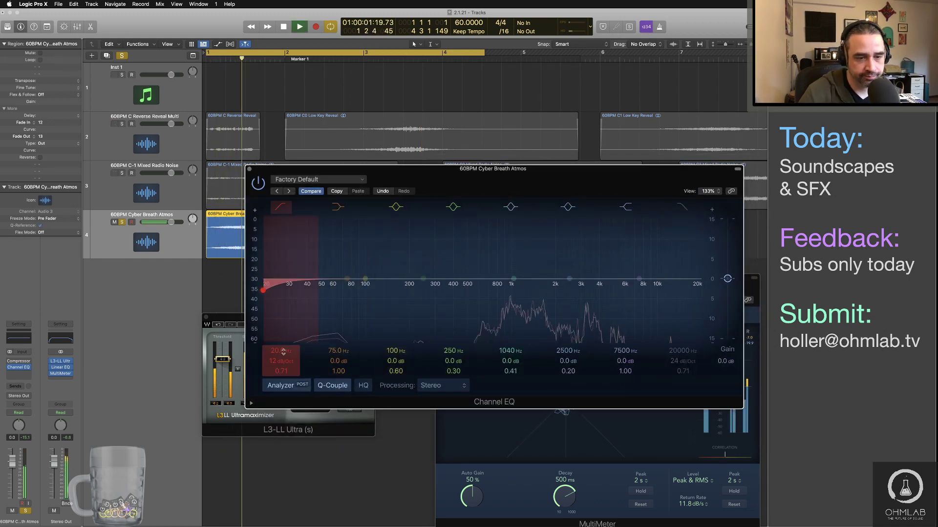
left_click_drag(283, 352, 283, 325)
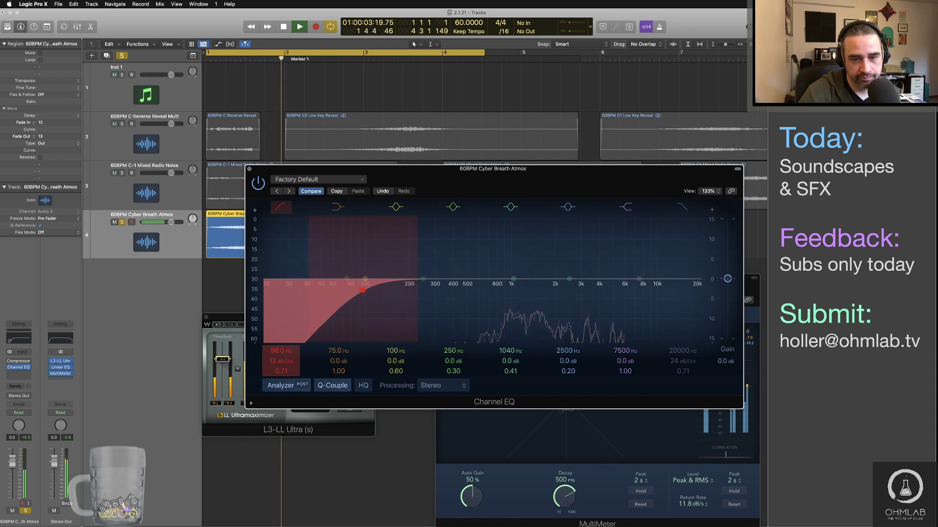
Enable the Channel EQ's high cut and set it to 10300 Hz with a 6 dB/Oct slope.
left_click(682, 207)
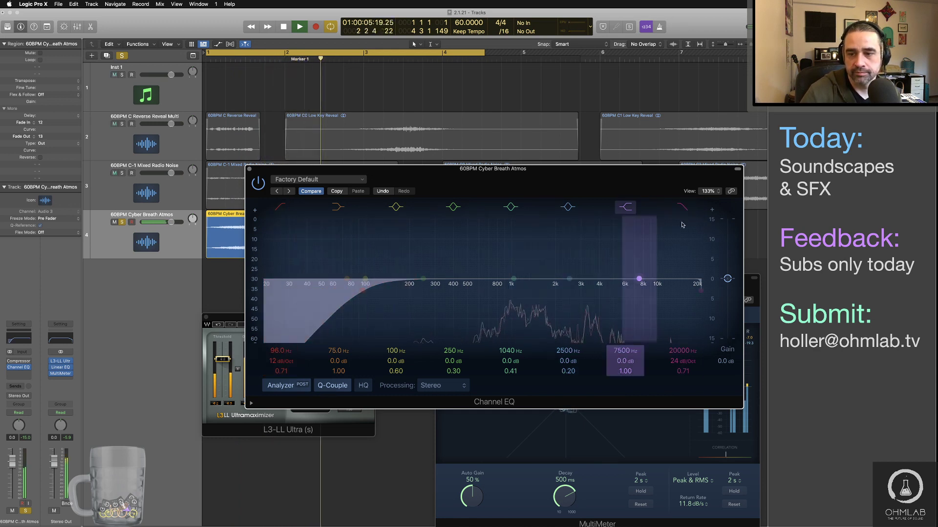
left_click_drag(700, 291, 659, 290)
left_click_drag(683, 361, 683, 364)
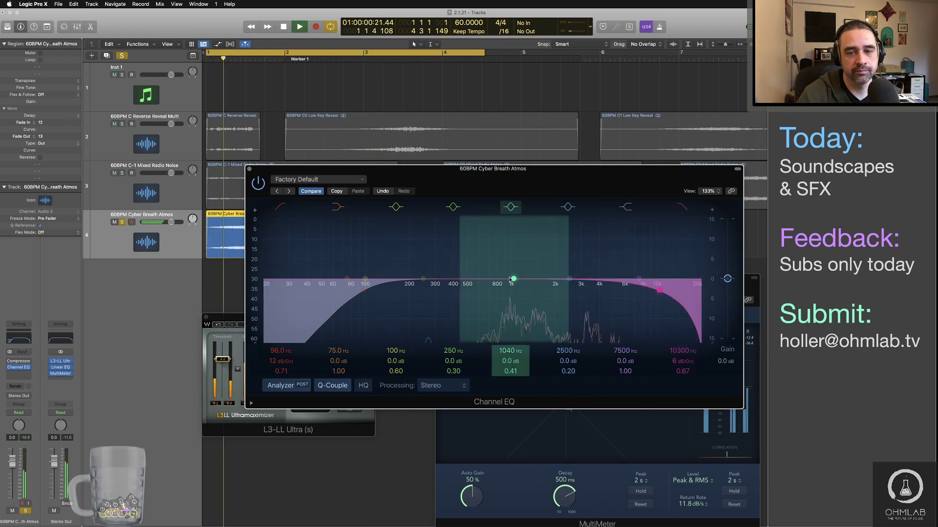
Set the 1040 Hz bell band to 496 Hz, -5.1 dB and Q 0.79, auditioning the result.
left_click_drag(512, 279, 466, 293)
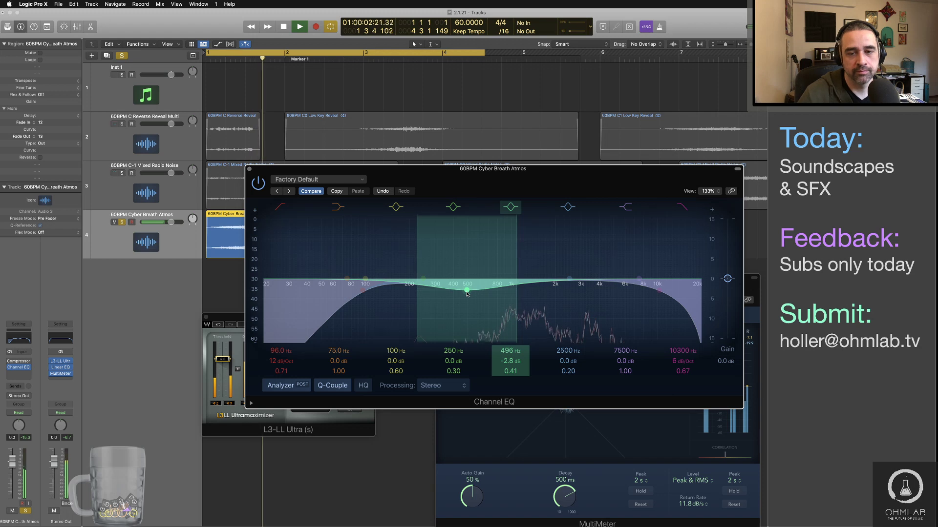
left_click_drag(510, 372, 509, 364)
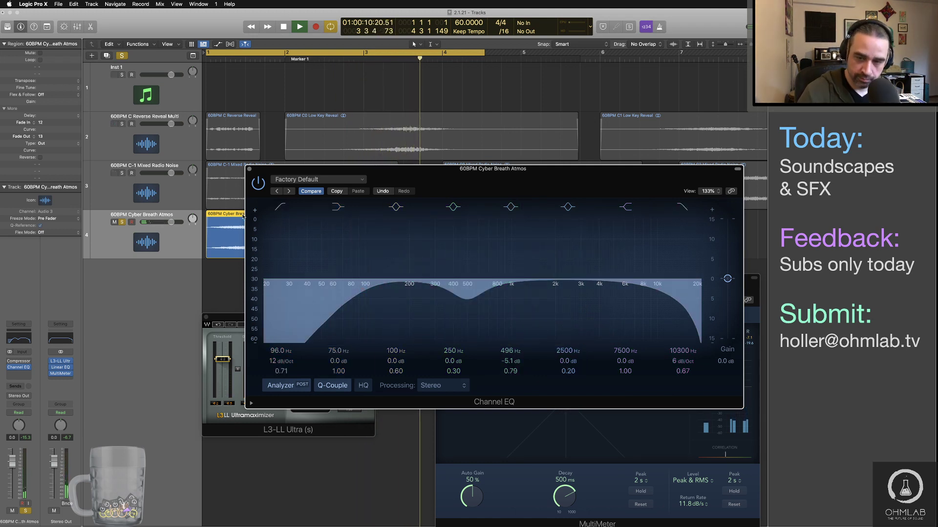
key("space")
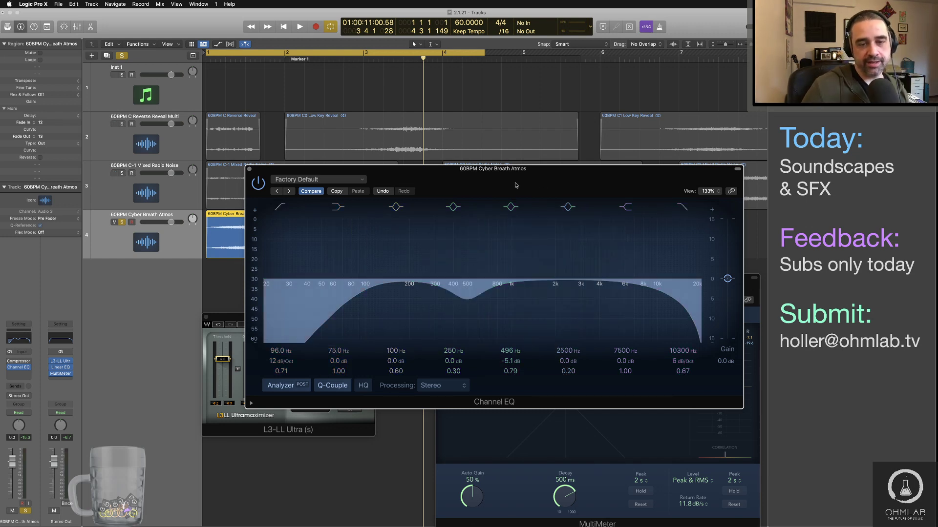
Audition the equalised Cyber Breath Atmos region through the cycle and close its Channel EQ window.
key("space")
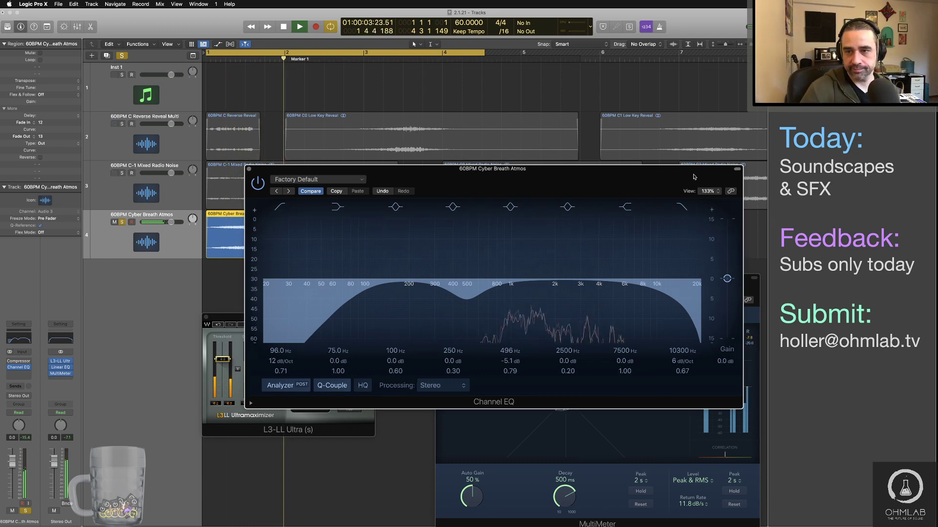
left_click_drag(694, 177, 600, 245)
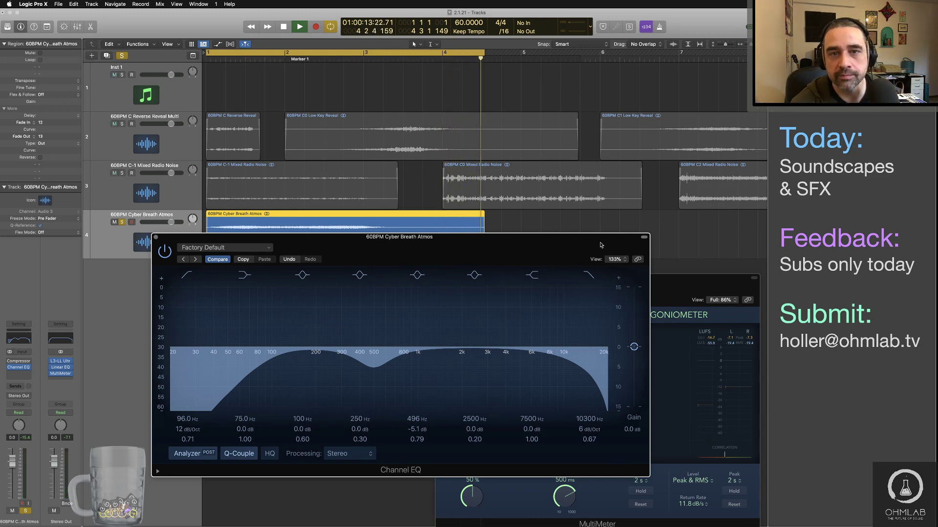
key("space")
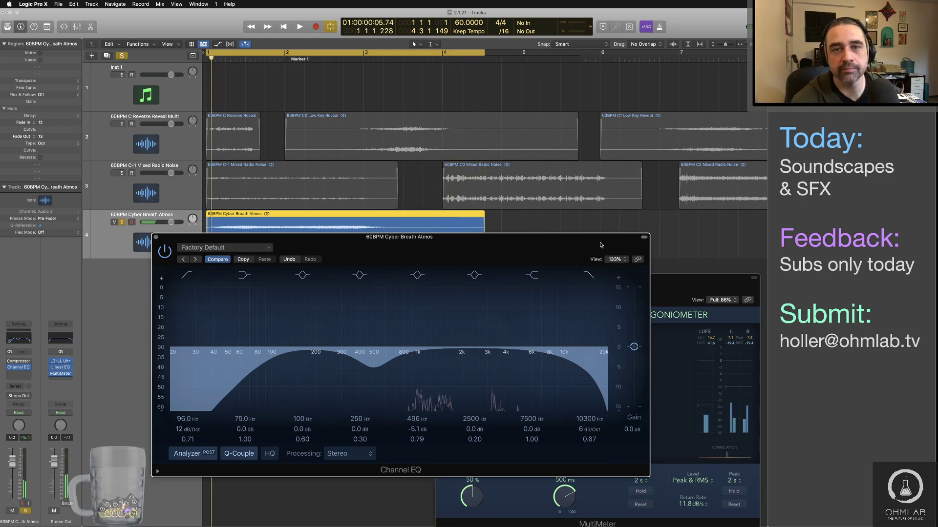
left_click(157, 238)
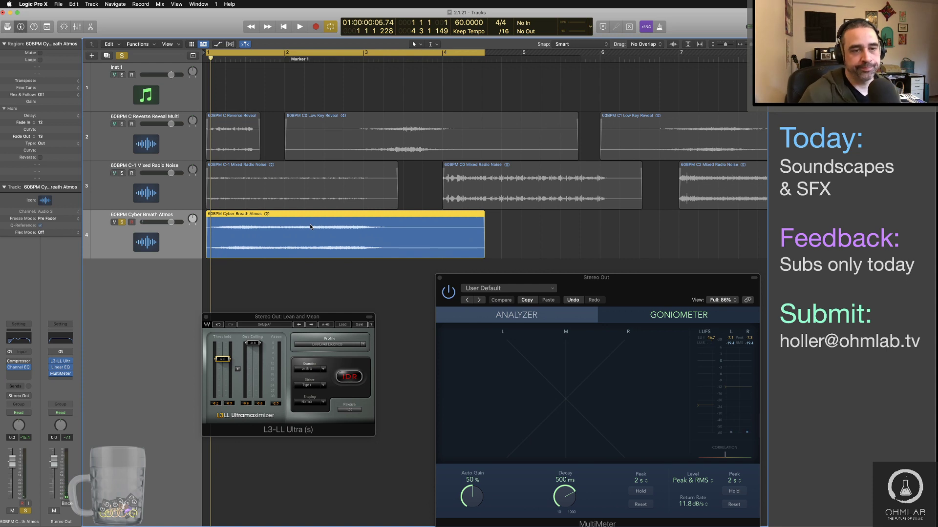
Copy the region name 60BPM Cyber Breath Atmos and confirm a realtime 24-bit PCM Wave bounce of the cycle range.
double_click(253, 213)
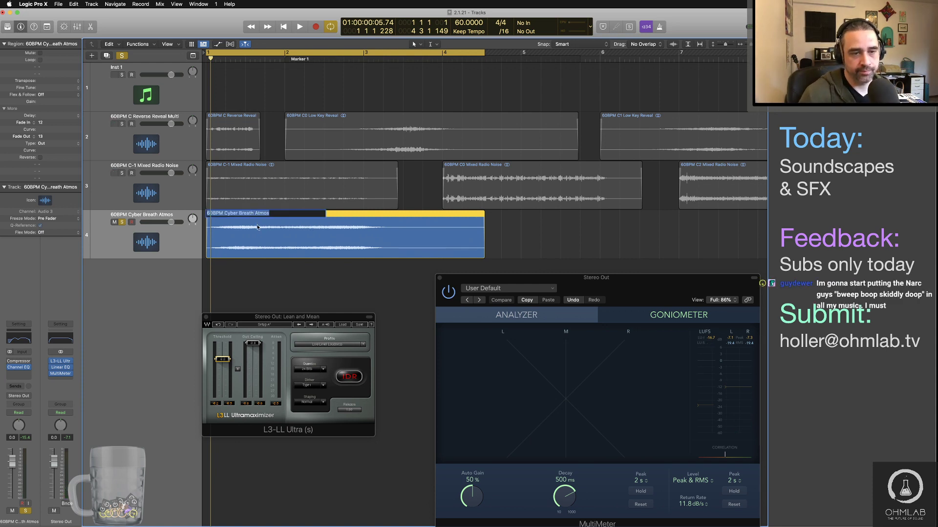
left_click(257, 225)
key("super+b")
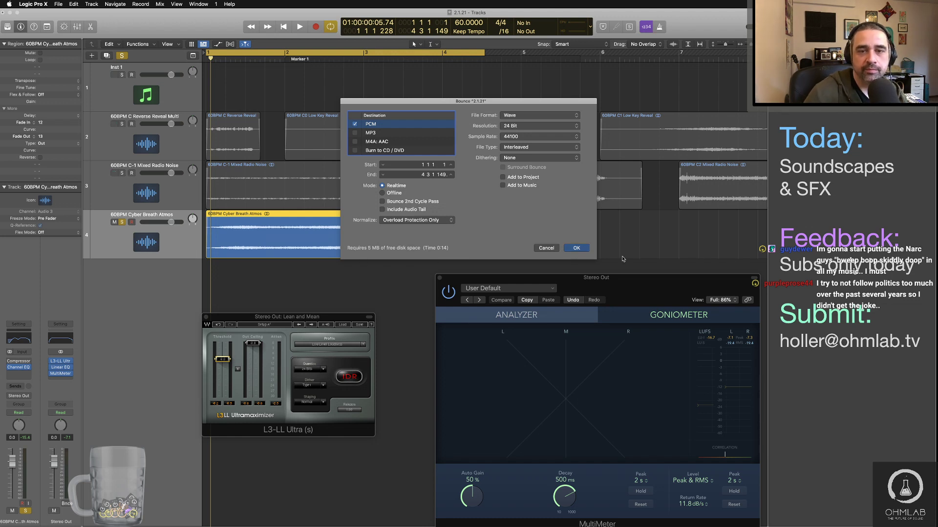
key("Return")
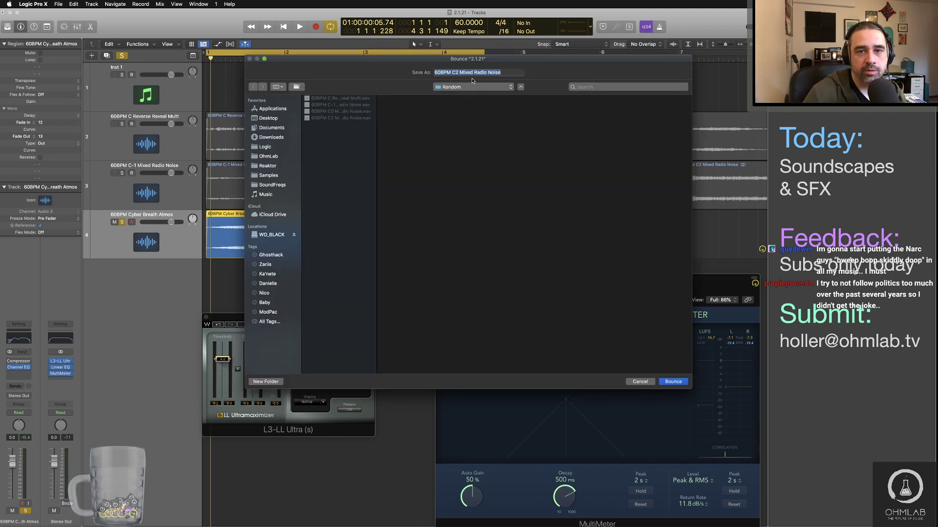
Name the bounce 60BPM Cyber Breath Atmos, save it in the Long folder under Swells & Sweeteners, and start bouncing.
left_click(472, 87)
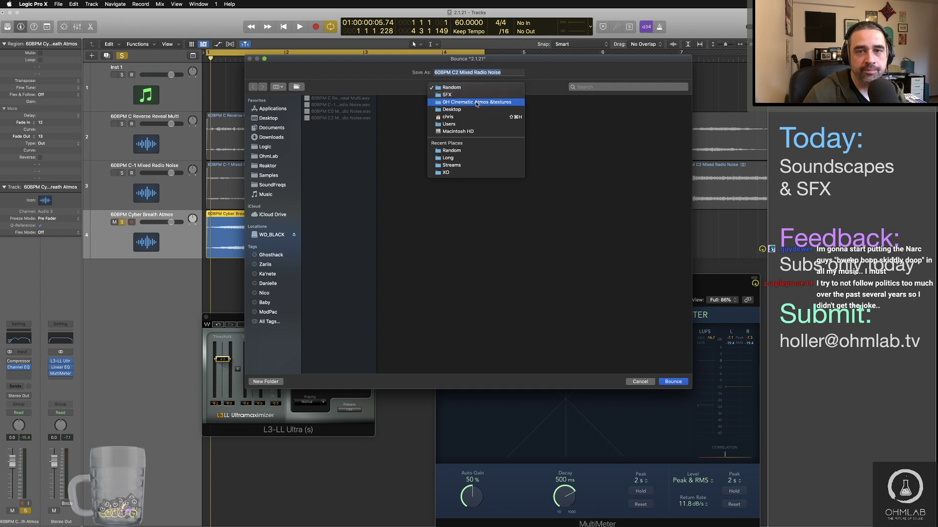
left_click(476, 102)
left_click(415, 125)
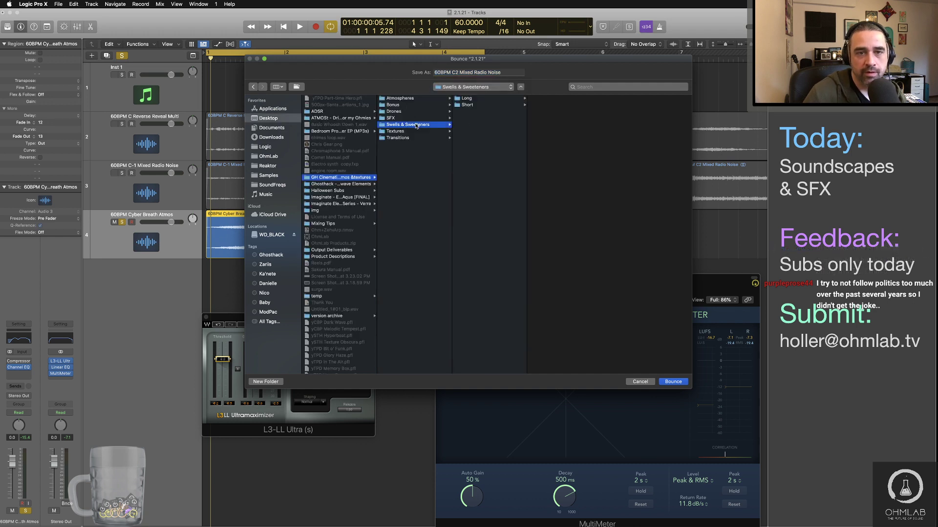
left_click(465, 99)
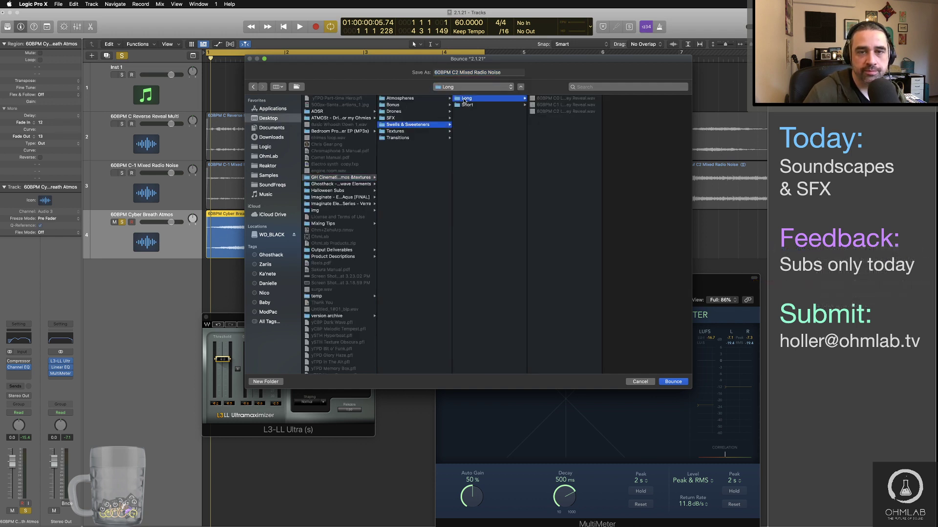
left_click(495, 73)
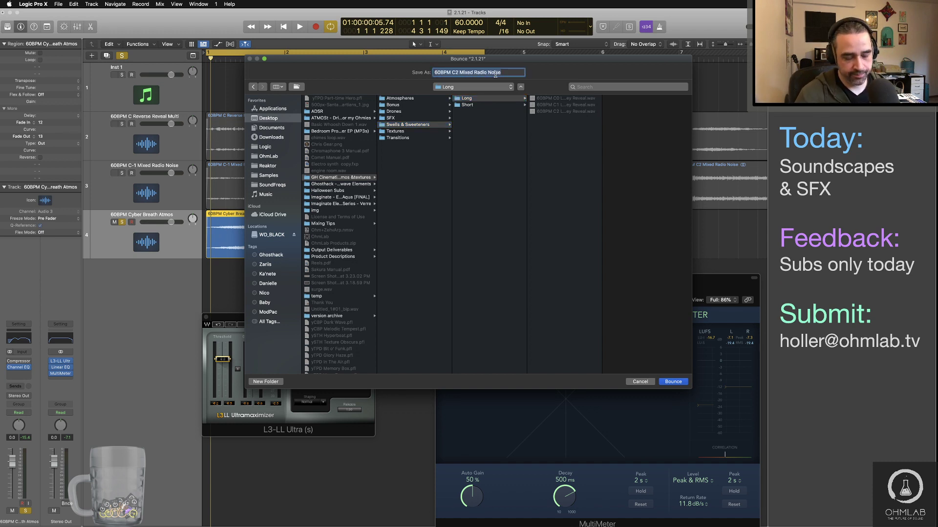
left_click(493, 114)
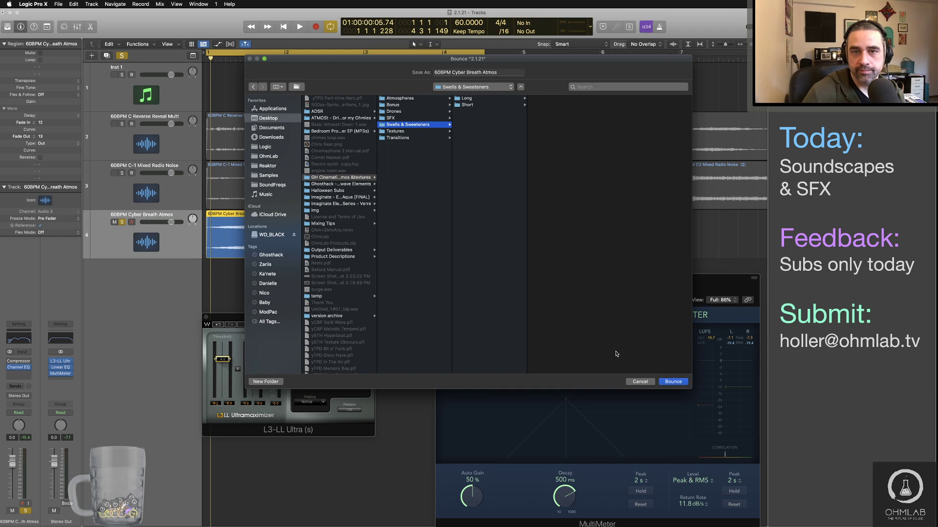
left_click(466, 98)
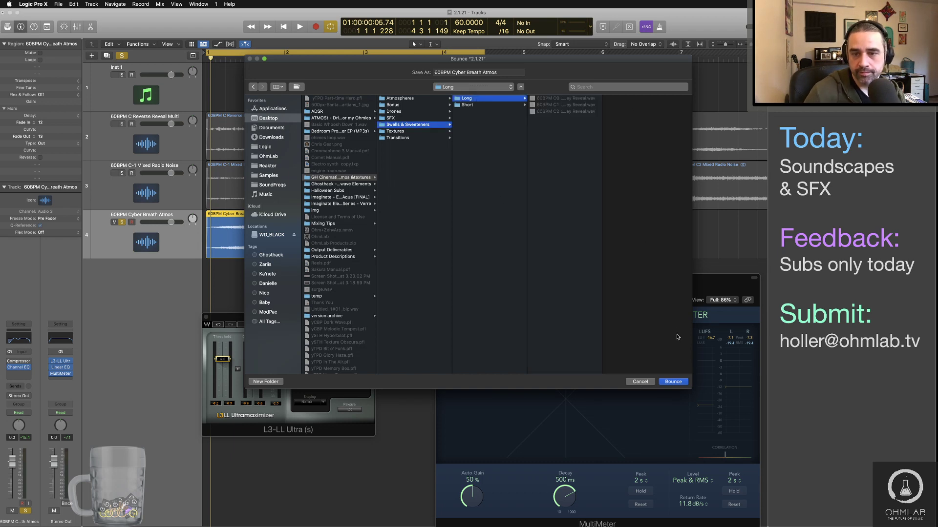
left_click(673, 382)
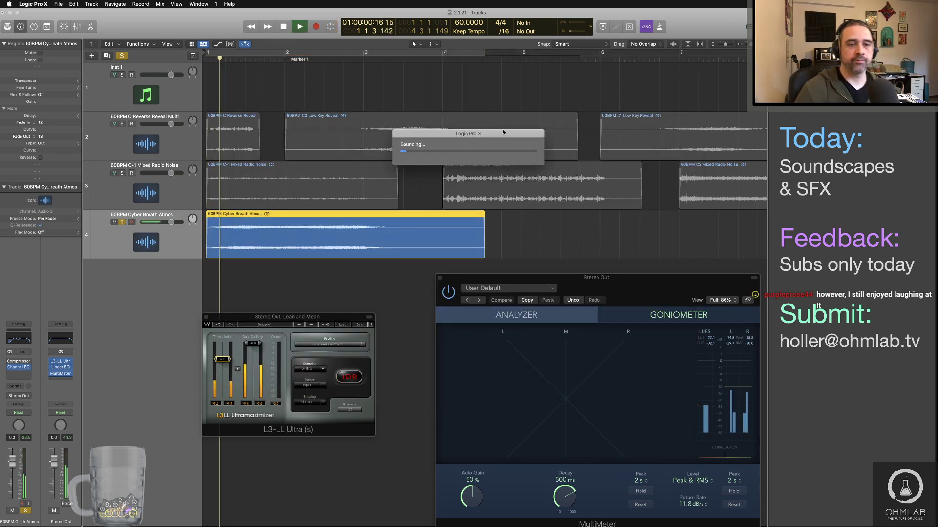
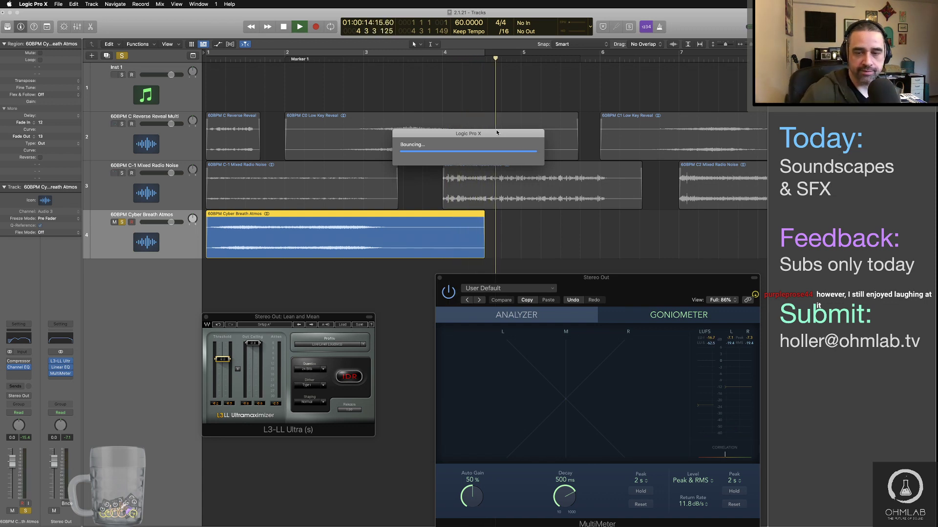
Switch to Finder and look through the sample library's destination folders, expanding Atmospheres to check its subfolders.
key("super+Tab")
key("super+Tab")
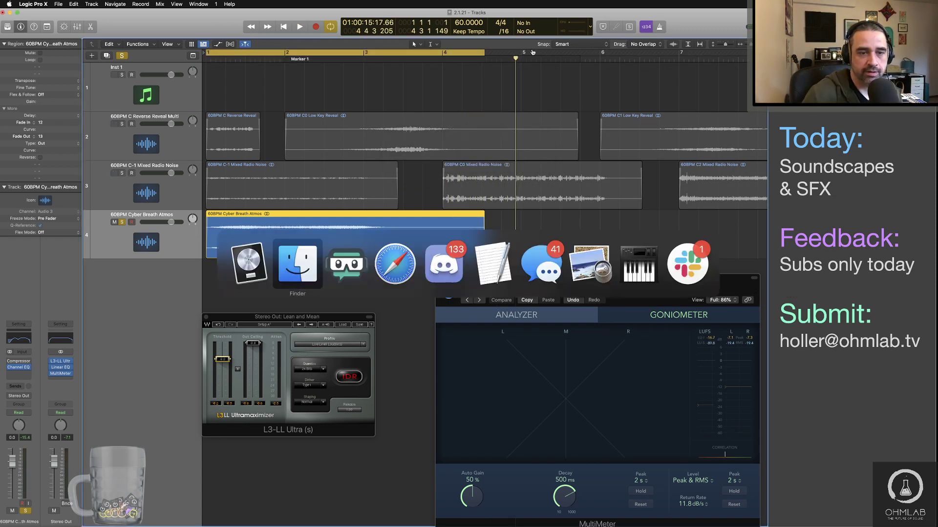
key("super+shift+Tab")
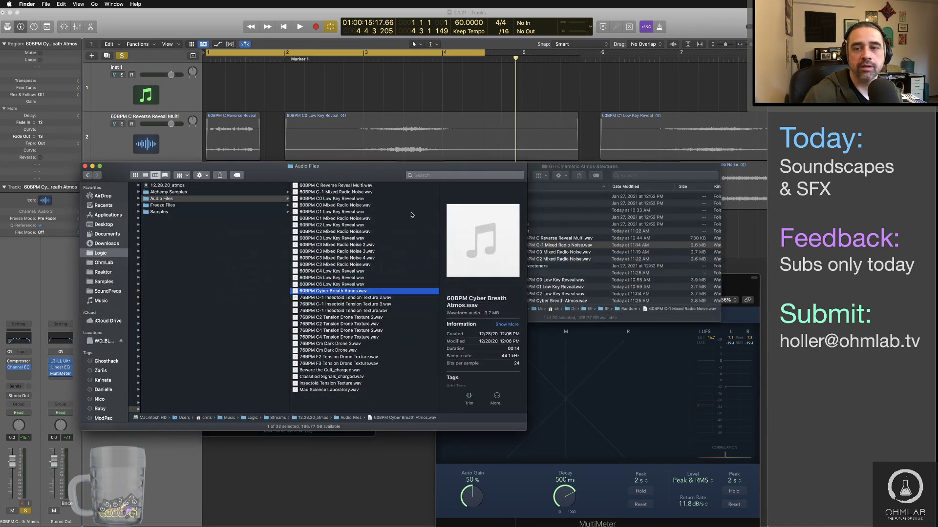
left_click(535, 174)
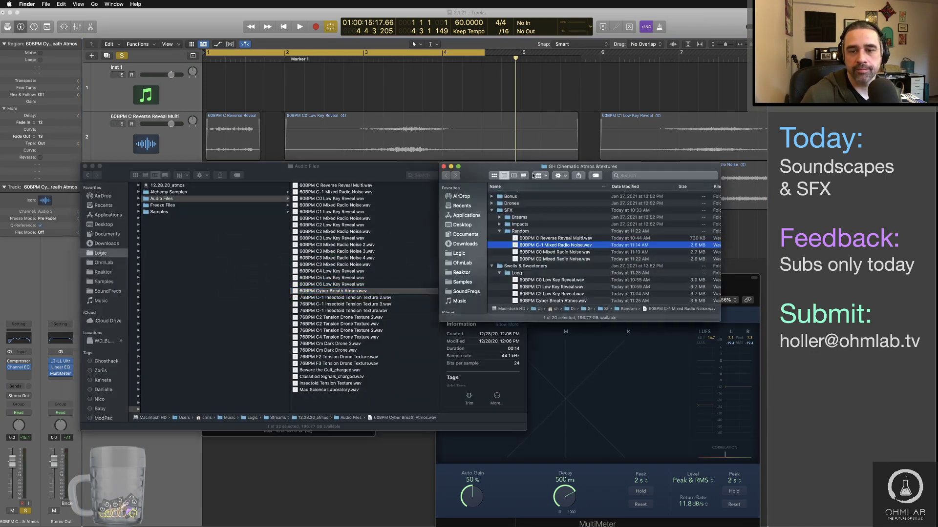
scroll(555, 230, "up", 1)
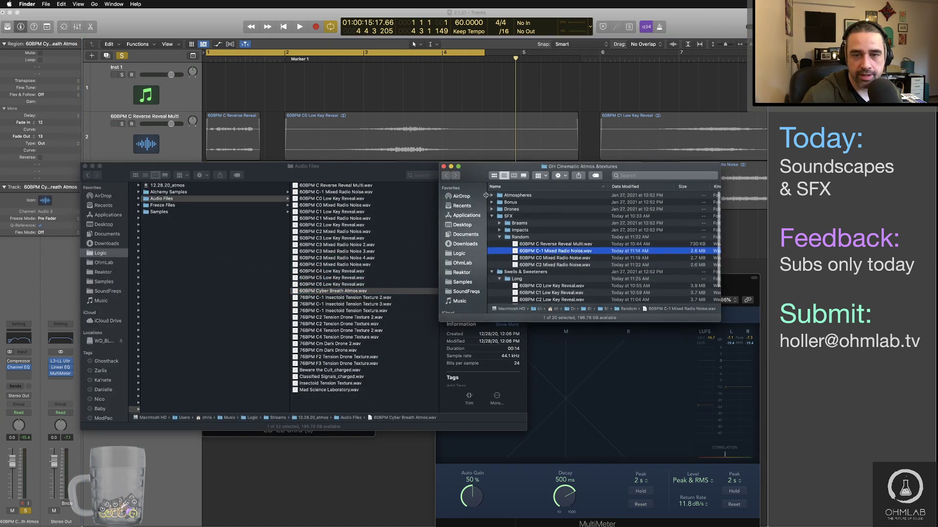
left_click(492, 195)
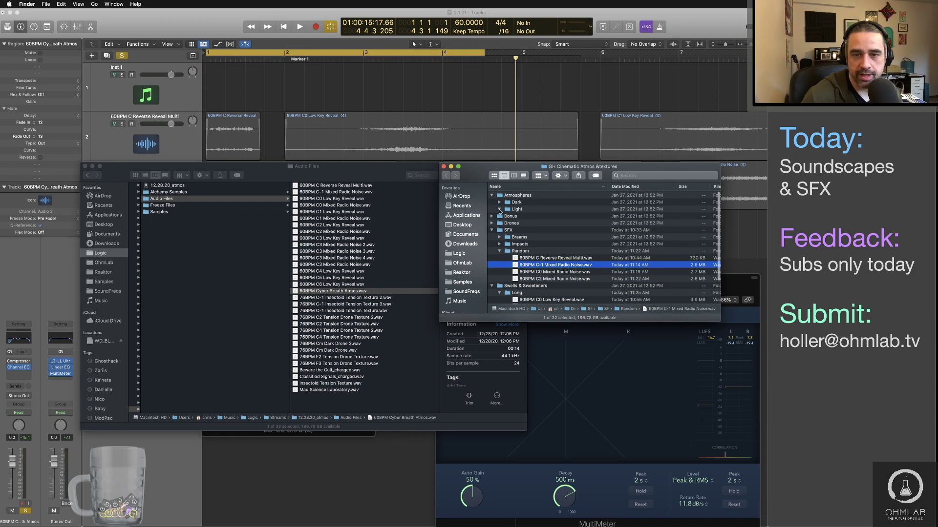
scroll(577, 222, "down", 5)
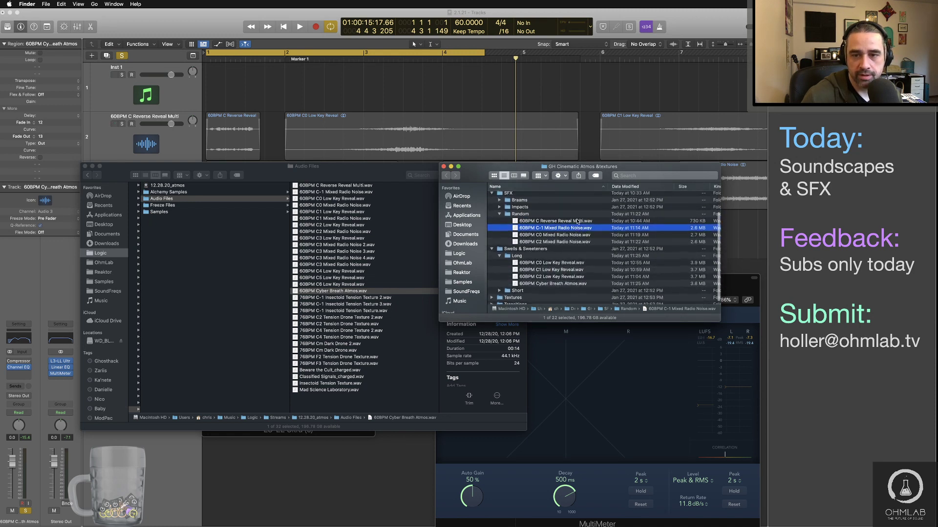
scroll(577, 222, "up", 5)
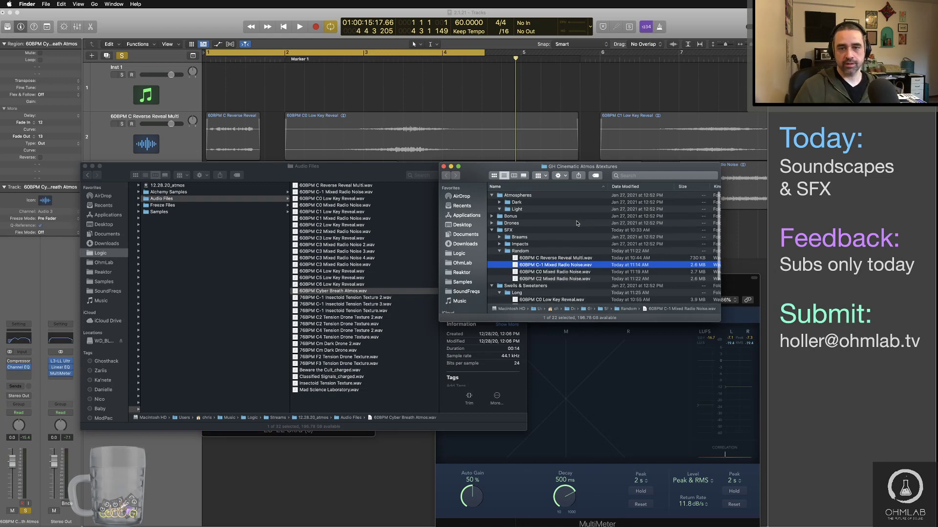
Preview the three 76BPM C-1 Insectoid Tension Texture samples and 76BPM C2 Tension Drone Texture 2 in the Audio Files folder.
left_click(370, 194)
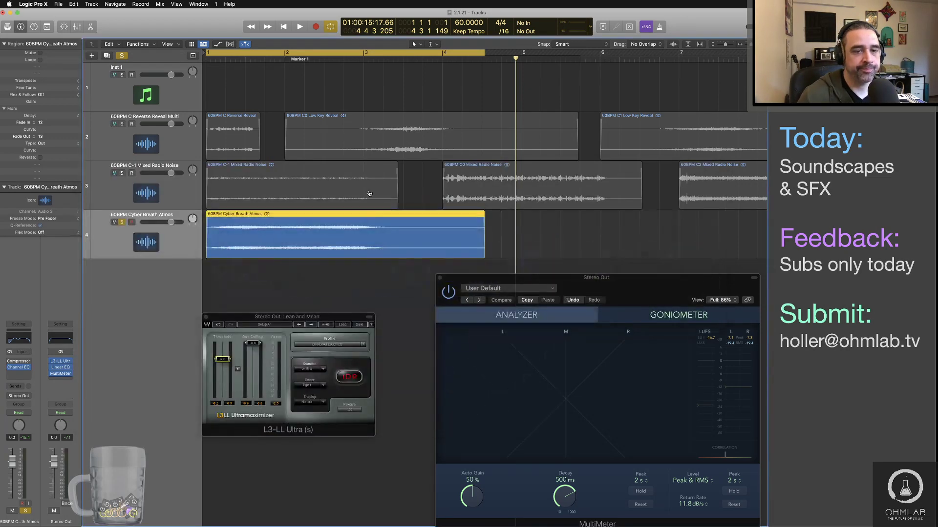
key("super+Tab")
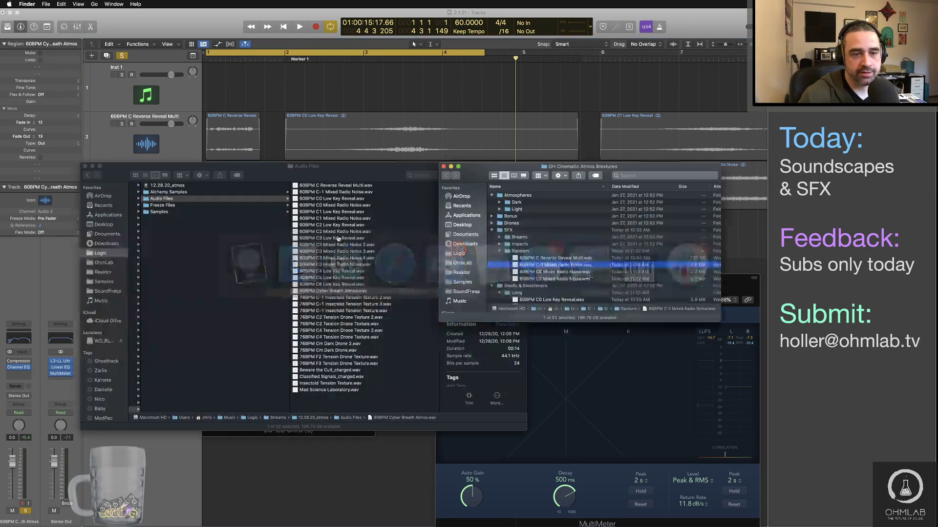
left_click(313, 293)
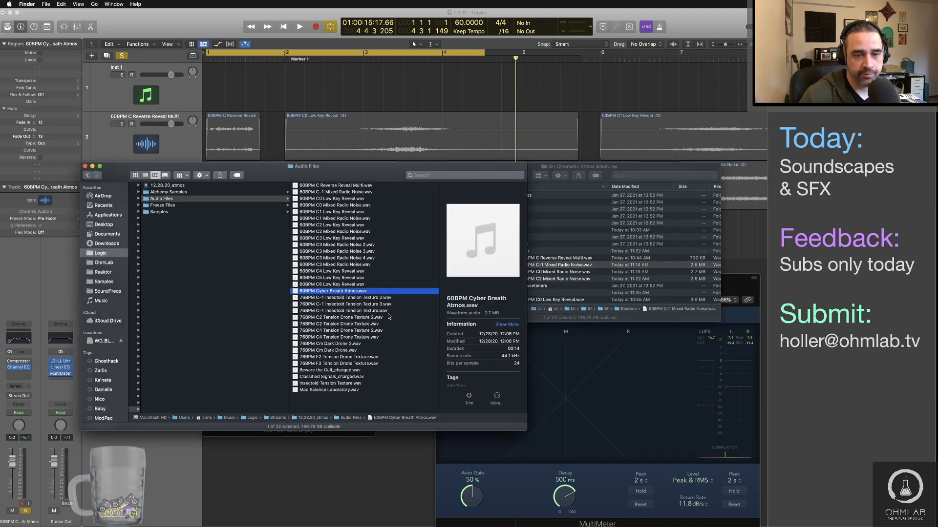
left_click(373, 298)
key("space")
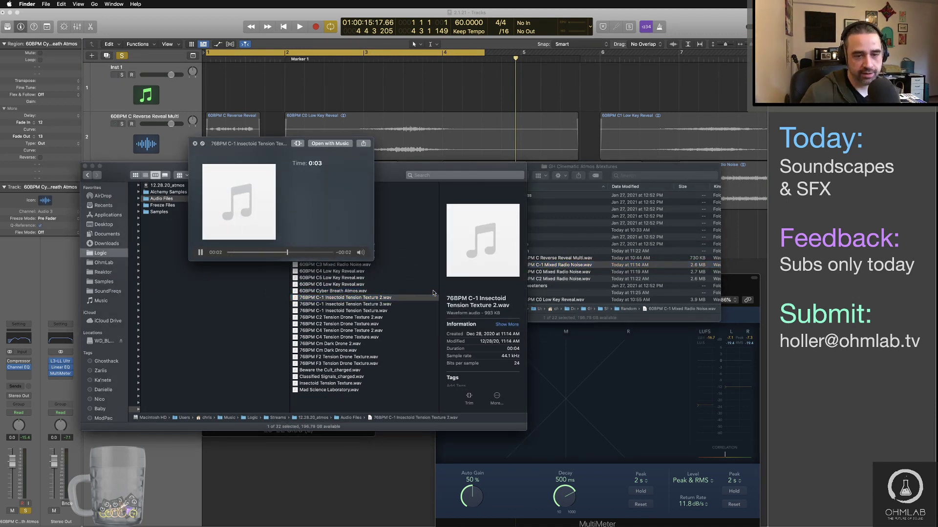
key("Down")
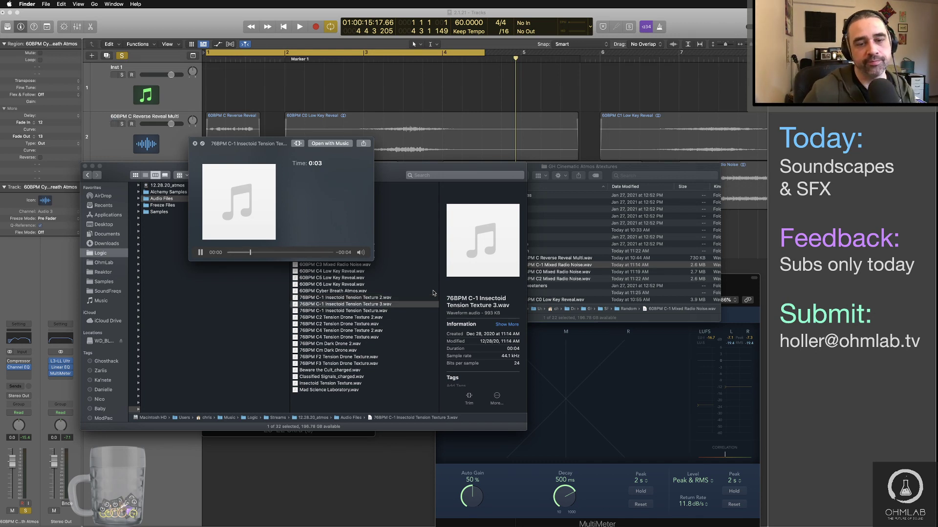
key("Down")
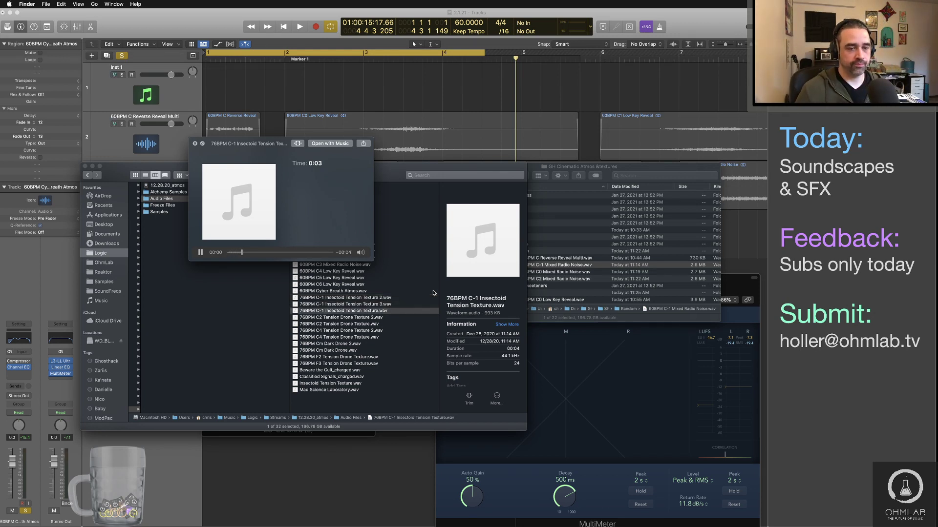
key("Down")
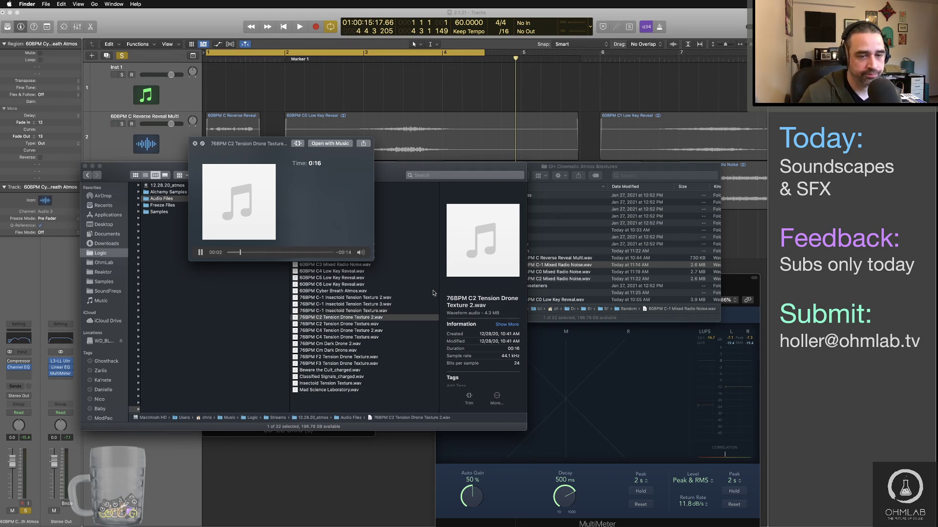
key("space")
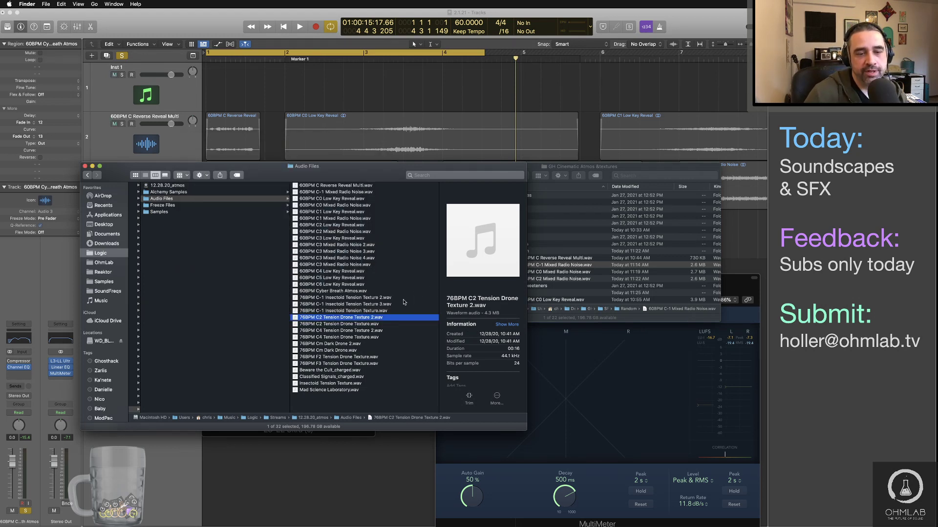
Listen once more to the three 76BPM C-1 Insectoid Tension Texture files, beginning with Texture 2.
left_click(397, 298)
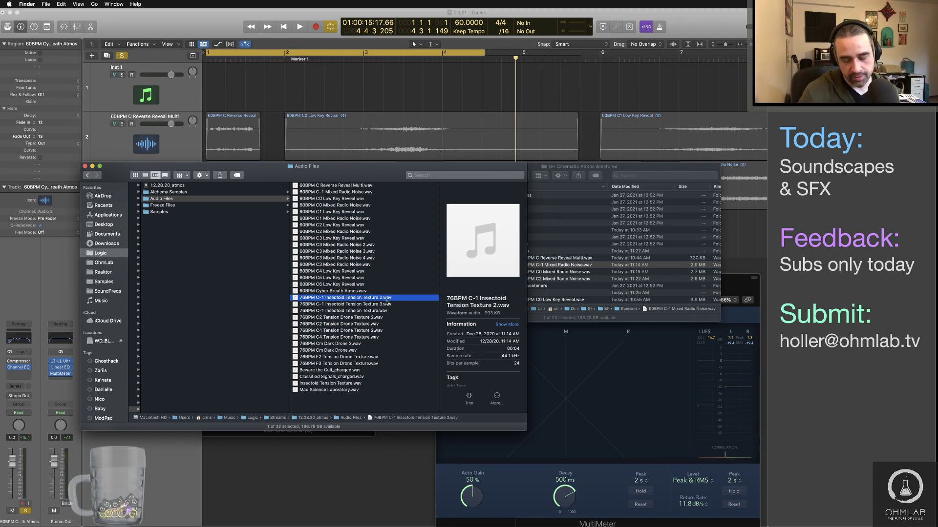
key("space")
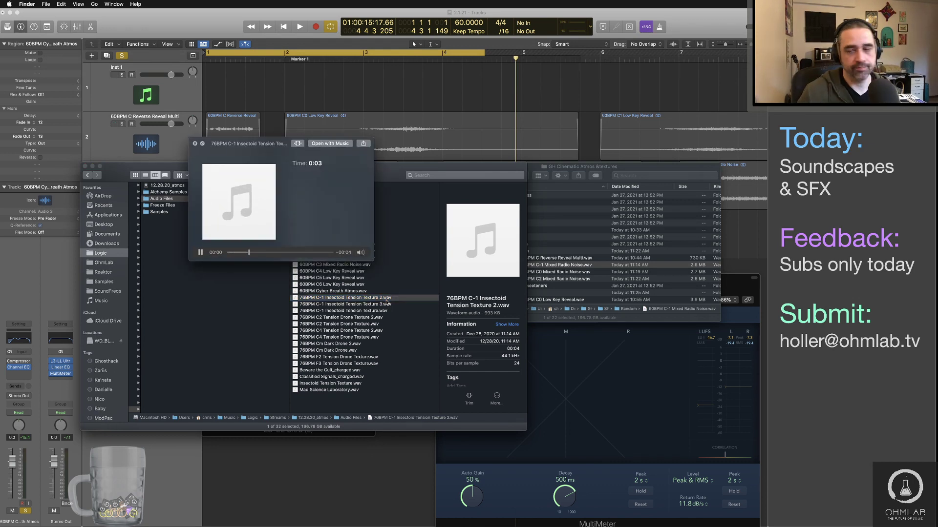
key("Down")
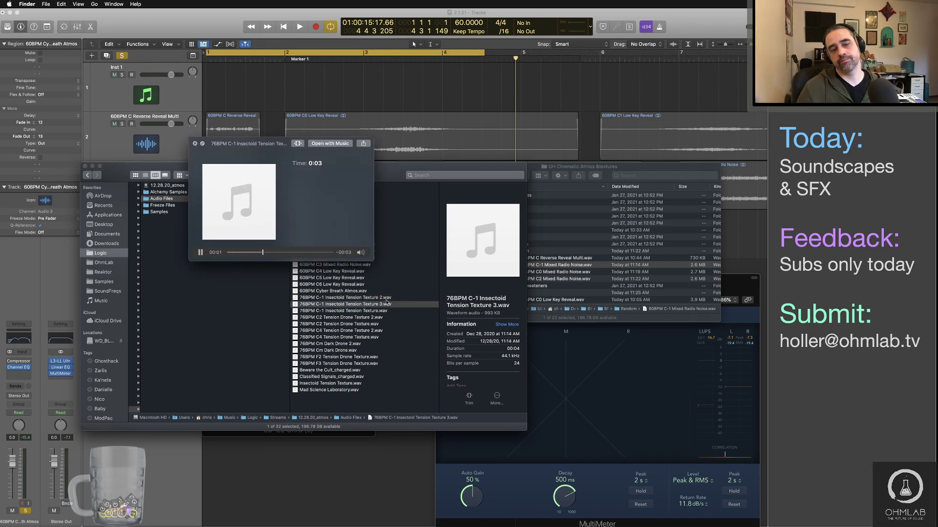
key("Down")
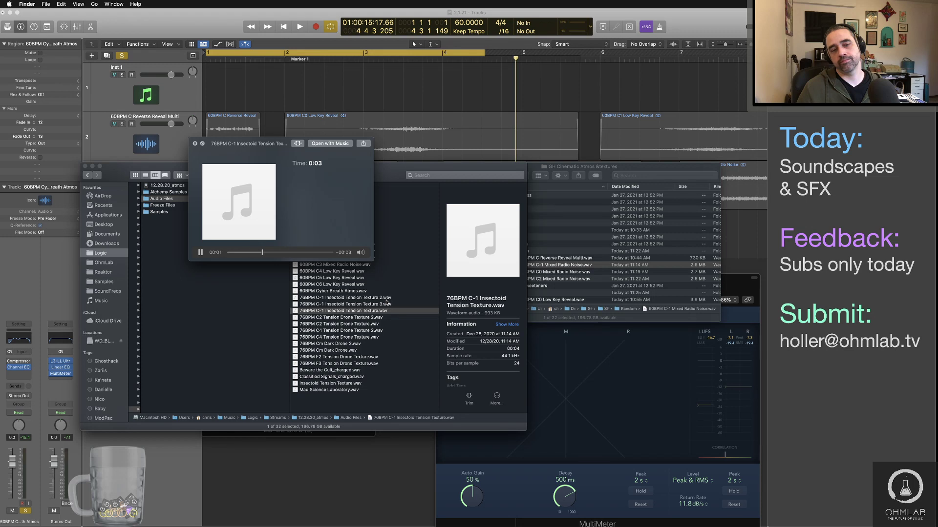
key("space")
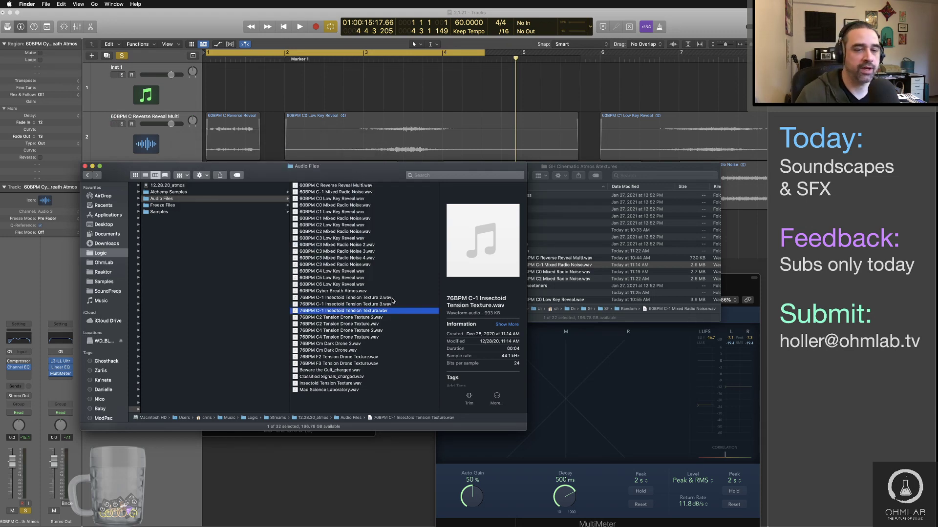
Import 76BPM C-1 Insectoid Tension Texture 2.wav at bar 1 on a new track below Cyber Breath Atmos and return to Logic Pro X.
left_click(391, 300)
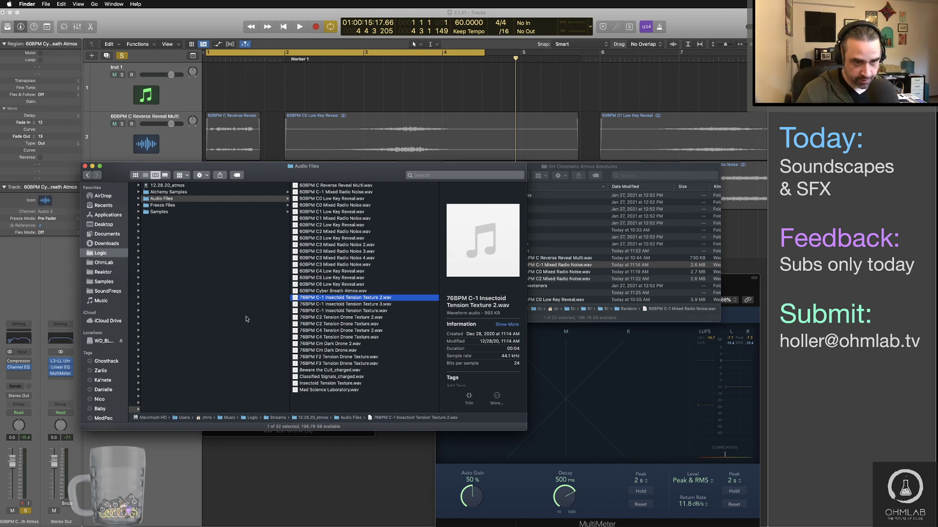
left_click_drag(296, 300, 206, 294)
key("super+Tab")
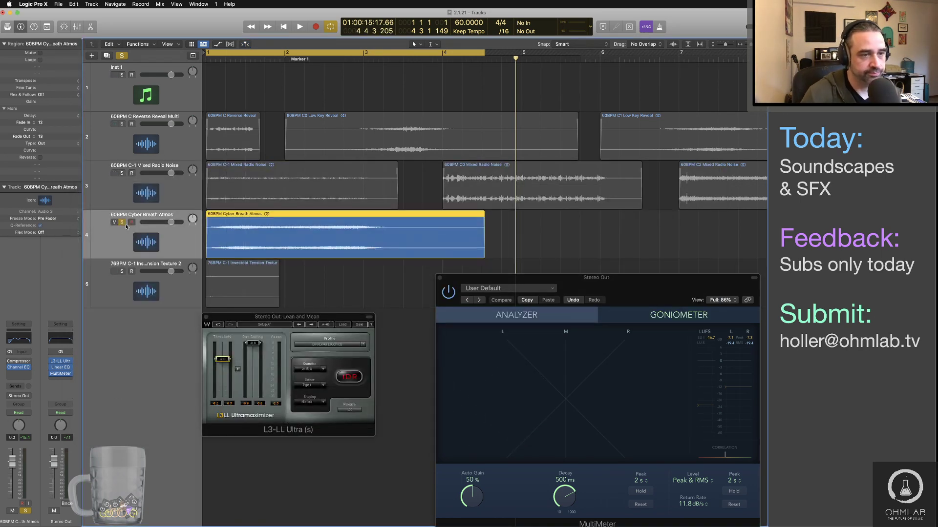
Solo the Insectoid Tension Texture 2 track instead of Cyber Breath Atmos and shorten the cycle range to the imported region's end.
left_click(123, 223)
left_click(122, 271)
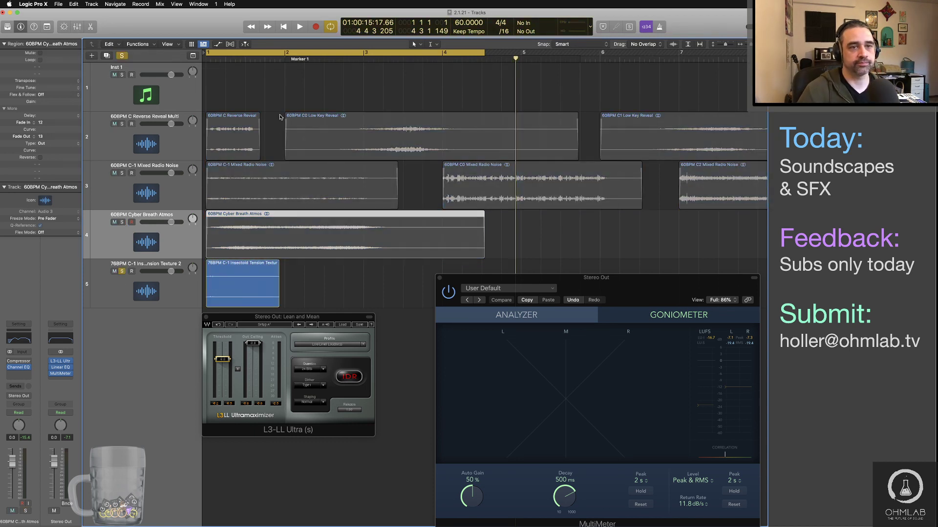
left_click_drag(481, 52, 279, 52)
left_click(228, 276)
Enlarge the track heights, select the Insectoid Tension Texture 2 track, and move the L3-LL Ultramaximizer window clear of its region.
key("super+Down")
key("super+Down")
key("super+Down")
key("super+Down")
key("super+Down")
key("super+Down")
key("super+Down")
key("super+Down")
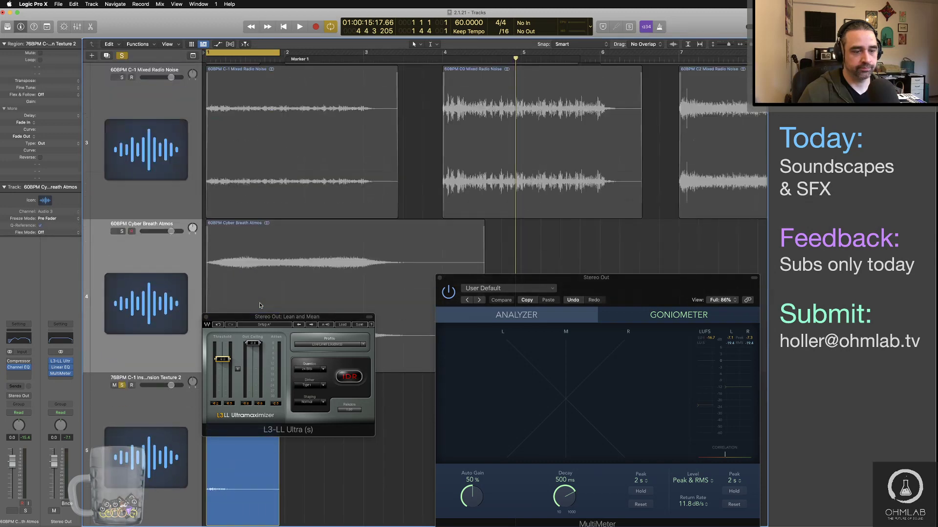
scroll(266, 275, "down", 5)
left_click(165, 374)
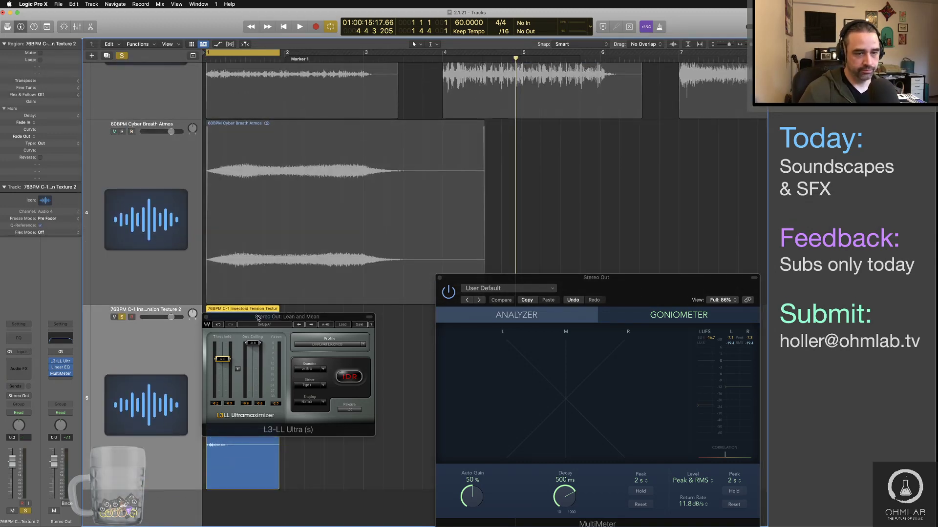
left_click_drag(287, 317, 396, 380)
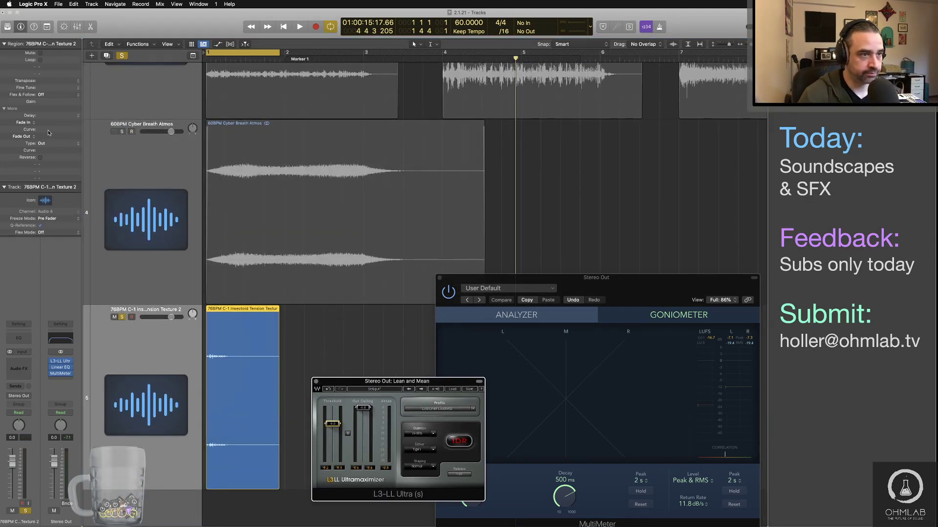
Set the Insectoid Tension Texture 2 region's fade-in to 4 and fade-out to 16, and audition it.
left_click_drag(45, 119, 46, 117)
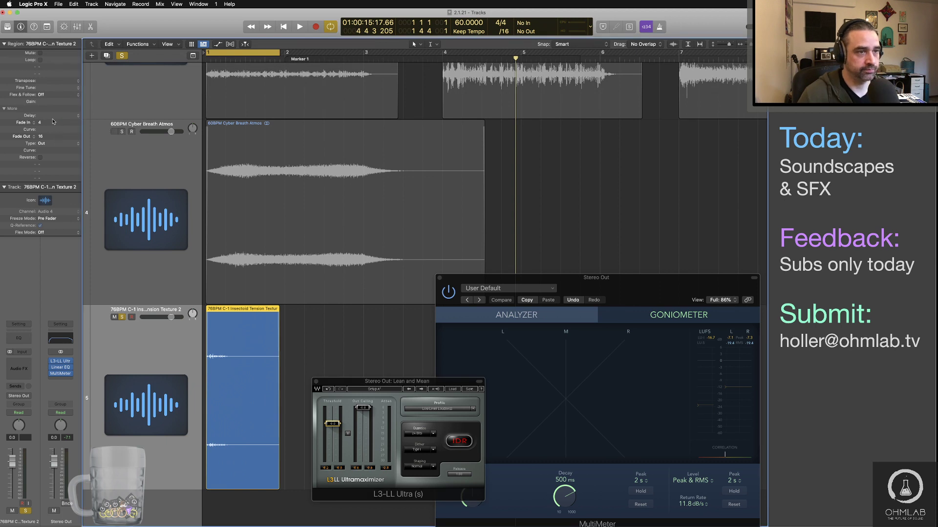
key("space")
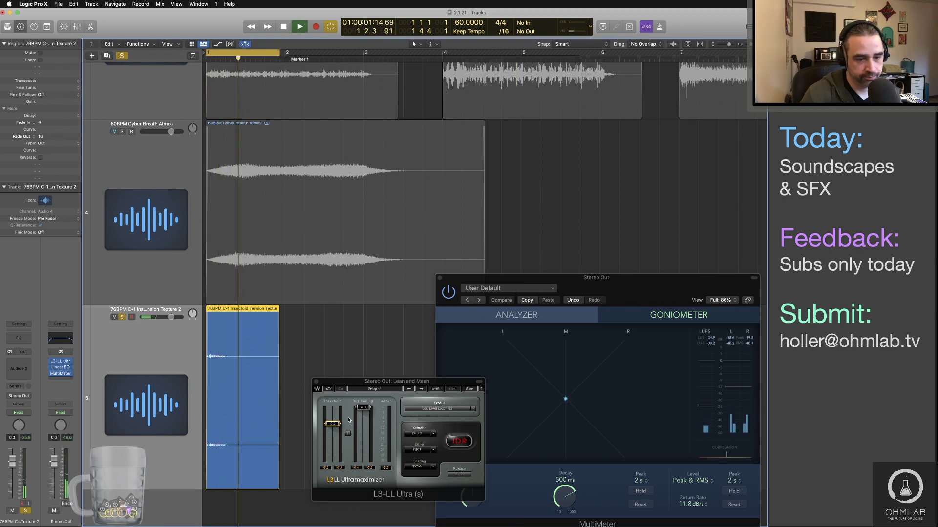
key("space")
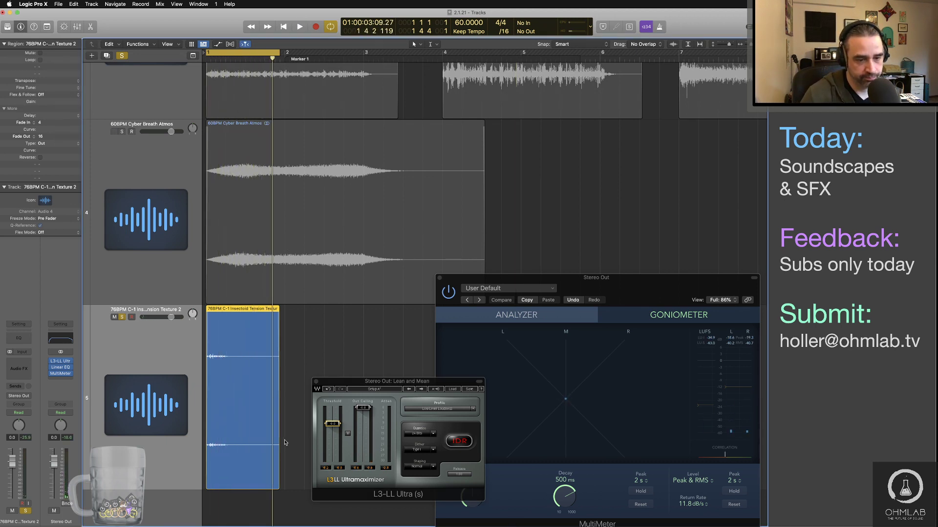
Trim the end of the Insectoid Tension Texture 2 region, shorten the cycle range to just past its new end, and audition the start.
left_click_drag(277, 446, 272, 446)
scroll(246, 434, "up", 15)
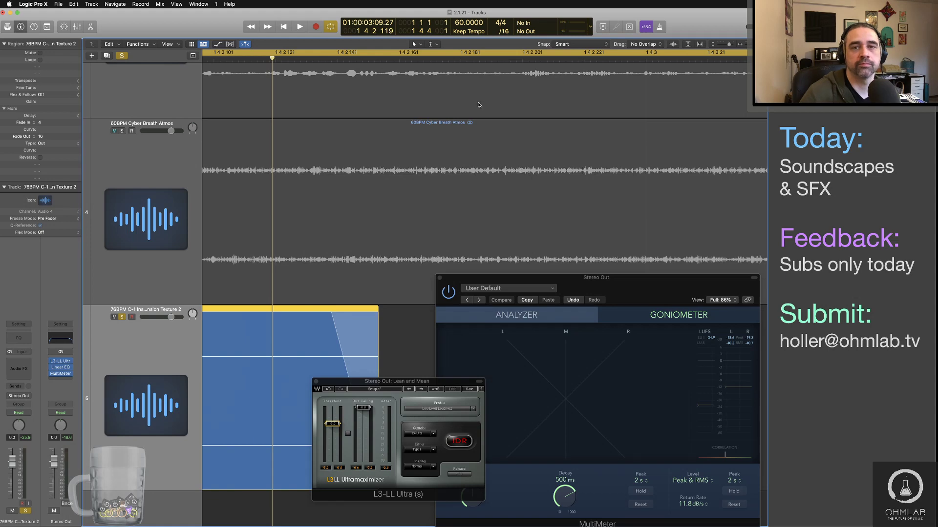
scroll(579, 104, "right", 5)
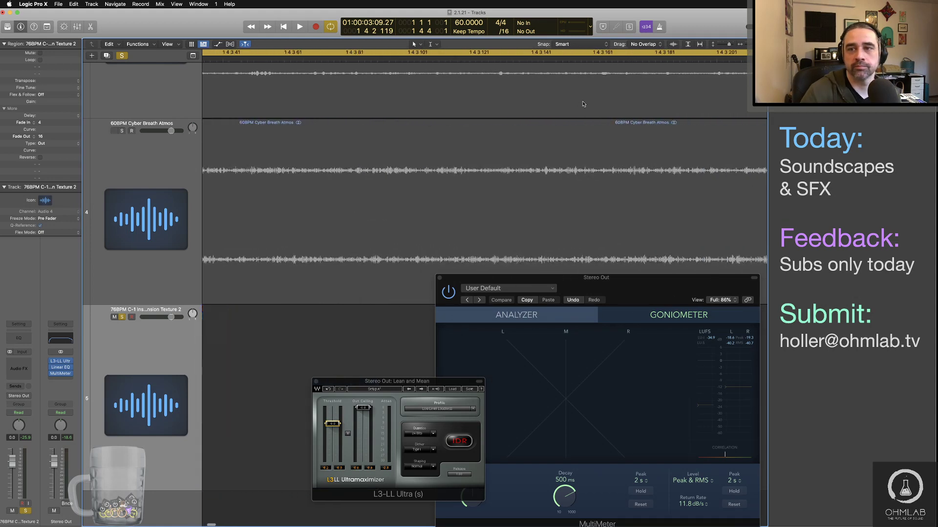
scroll(583, 104, "down", 4)
scroll(496, 104, "left", 5)
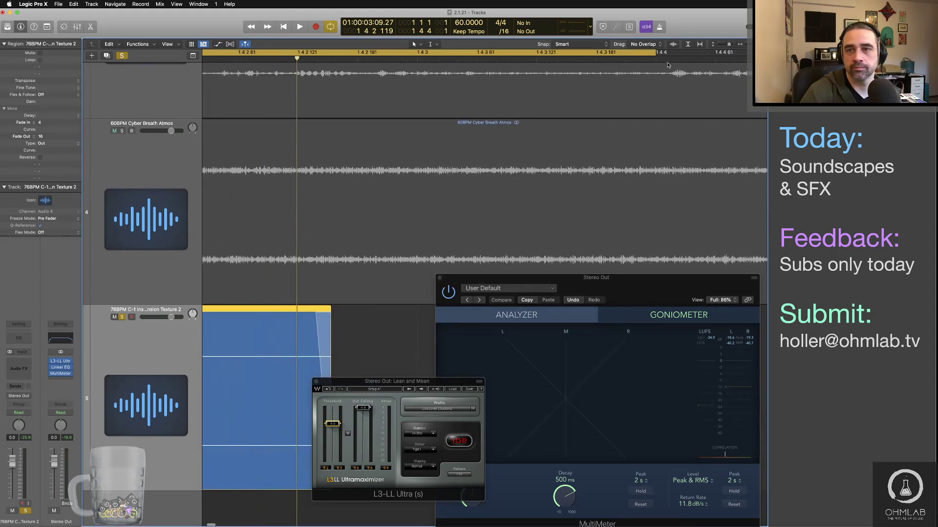
left_click_drag(662, 53, 338, 53)
key("space")
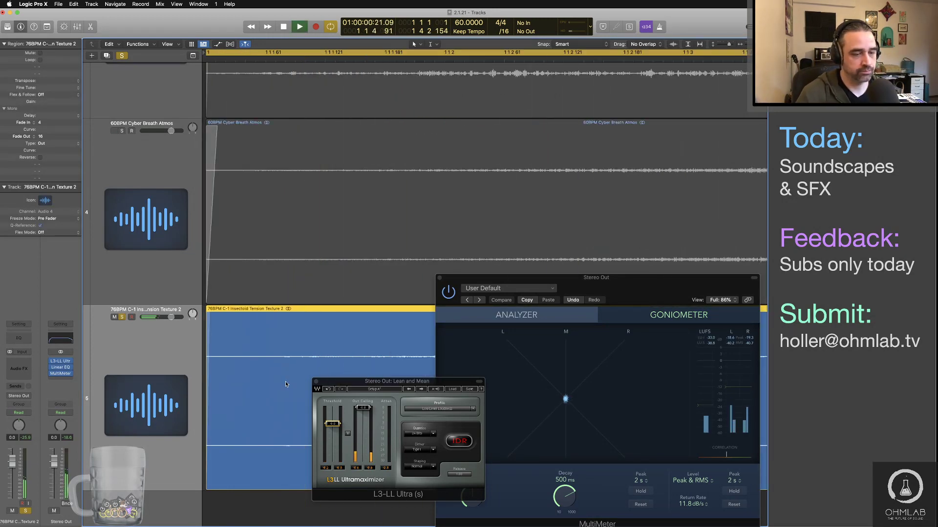
key("space")
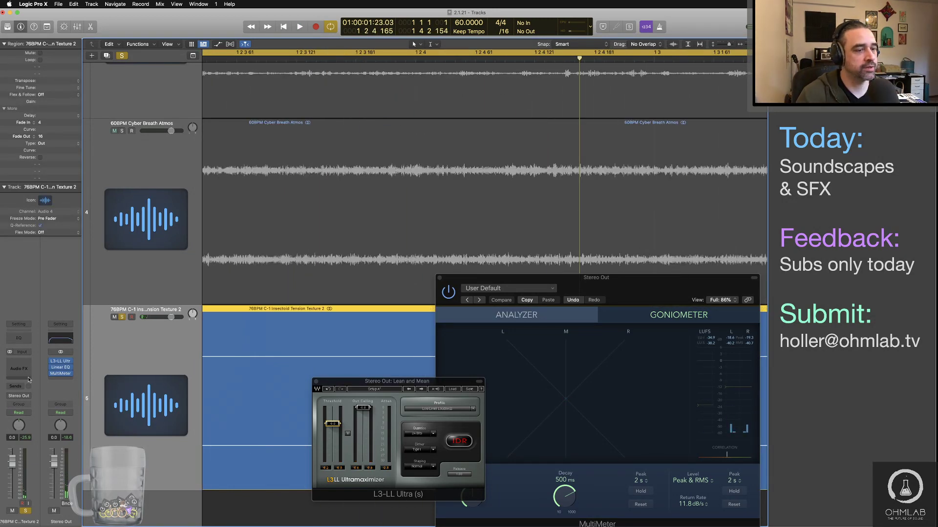
Insert a Channel EQ on the Insectoid Tension Texture 2 track and shift its analyzer scale to the 40–100 range during playback.
left_click(23, 344)
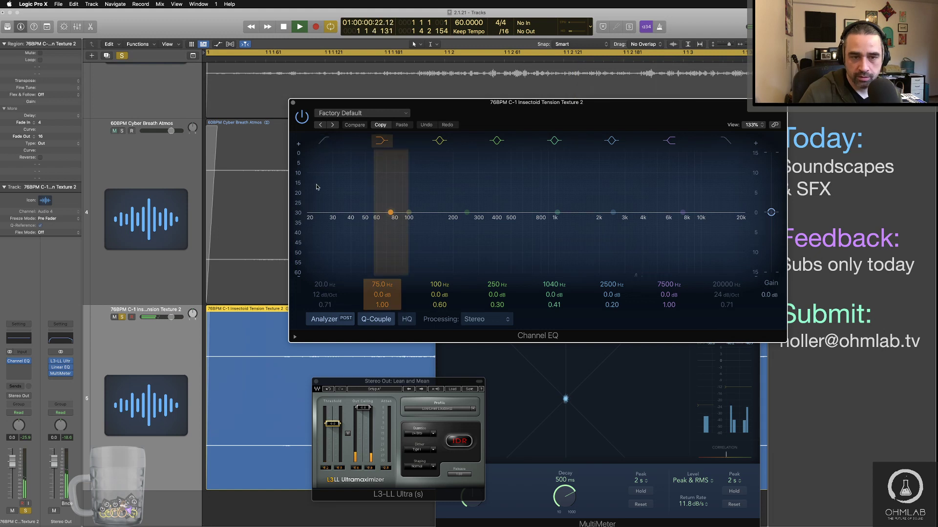
key("space")
left_click_drag(298, 237, 299, 161)
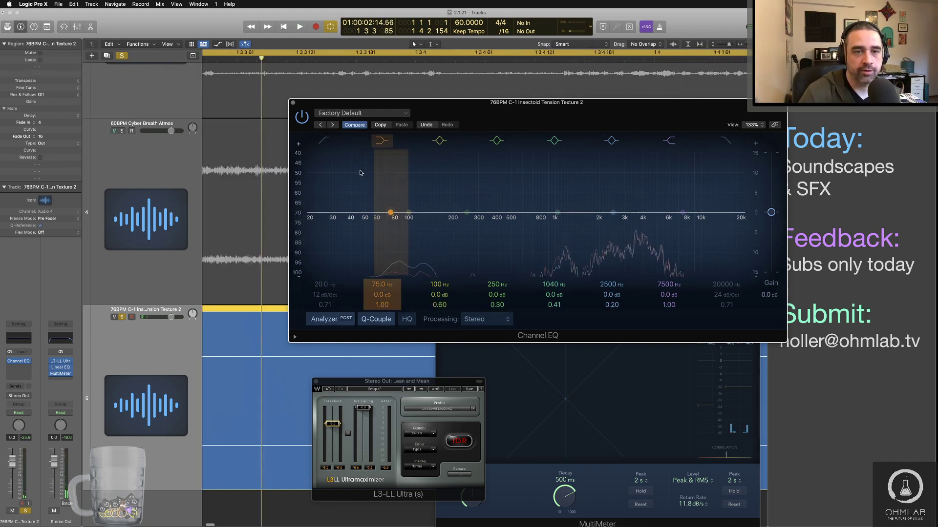
key("space")
Enable the Channel EQ's low cut at 127 Hz with a 12 dB/Oct slope, audition it, and close the EQ window.
left_click(321, 142)
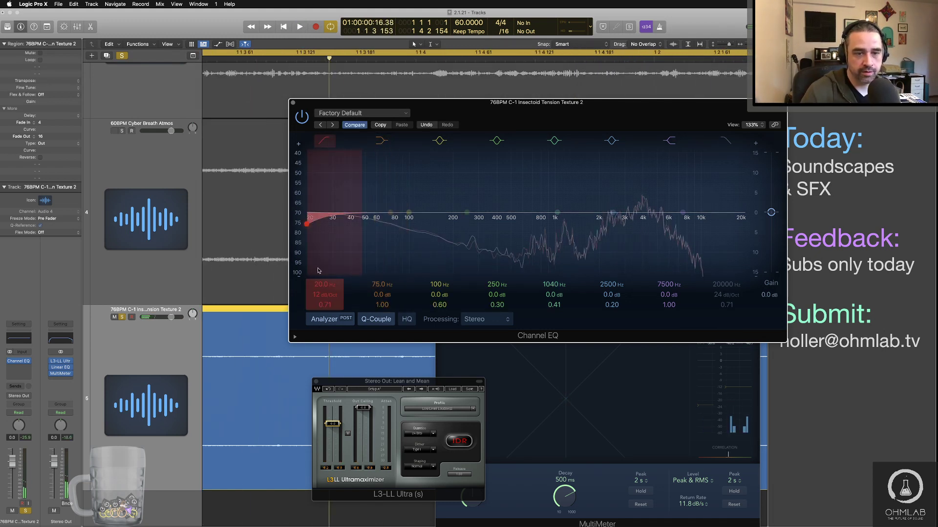
left_click_drag(321, 286, 321, 261)
key("space")
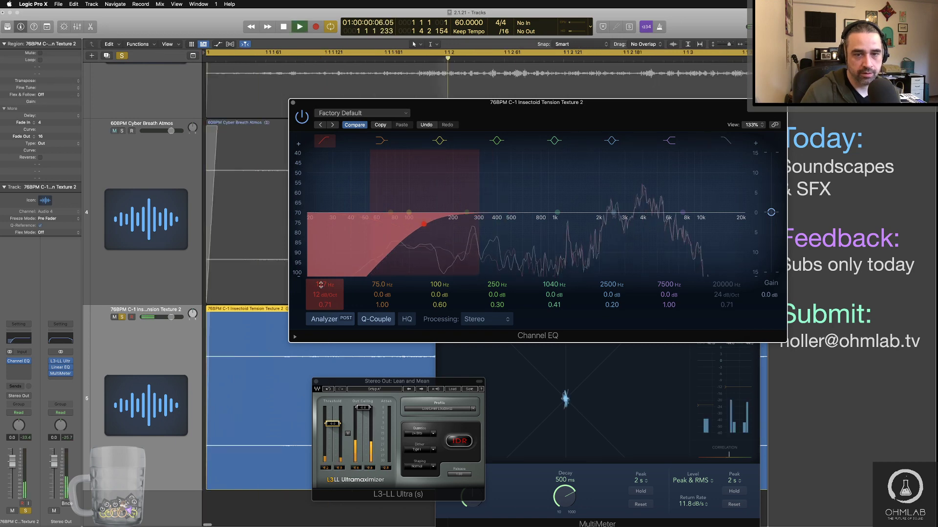
left_click(296, 115)
key("space")
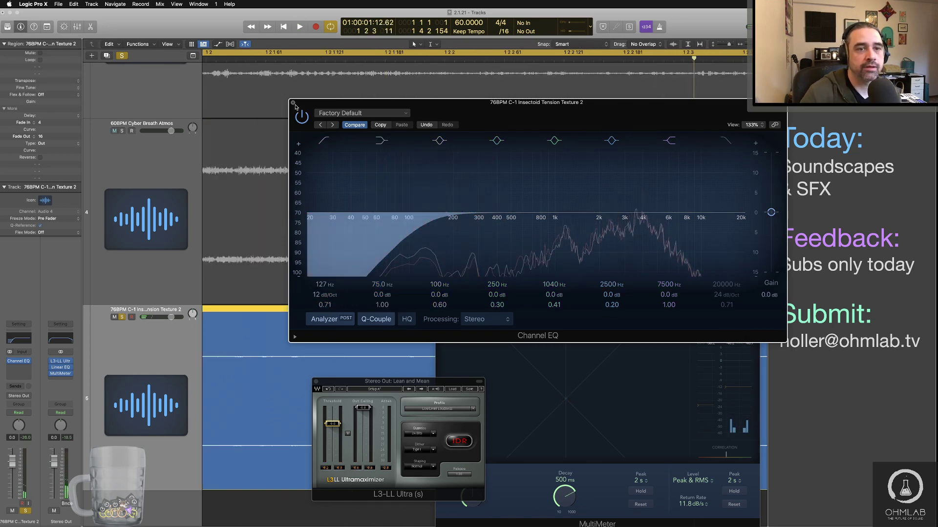
left_click(293, 103)
Add the stereo Native Instruments Supercharger GT after the Channel EQ on the Insectoid Tension Texture 2 track and start playback.
left_click(22, 368)
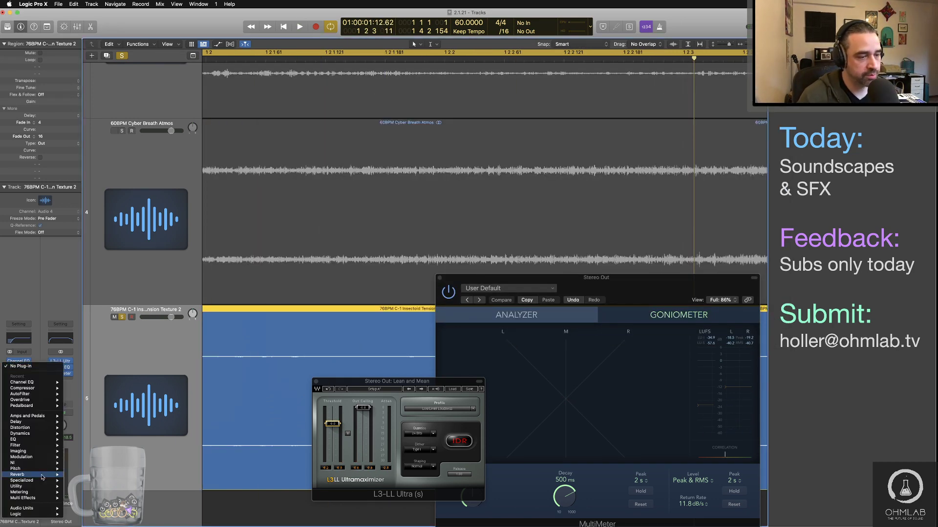
mouse_move(42, 477)
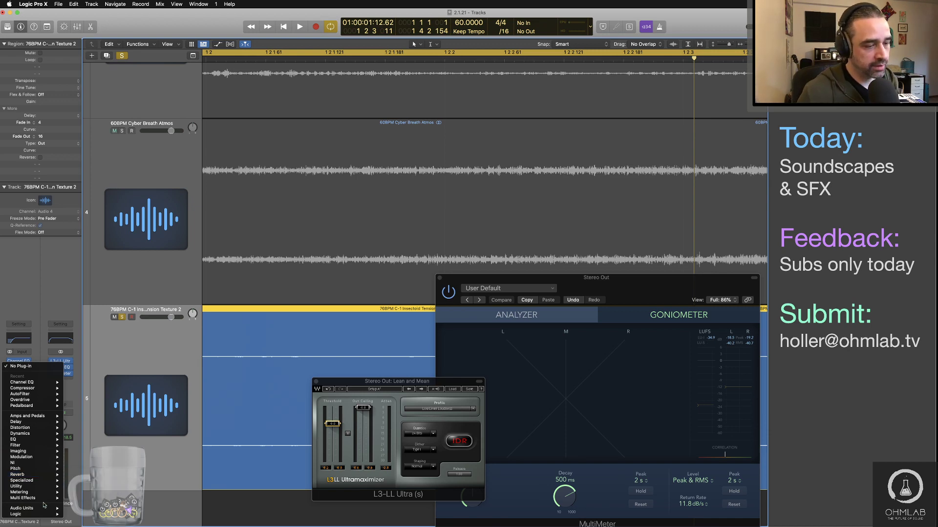
mouse_move(22, 508)
mouse_move(90, 474)
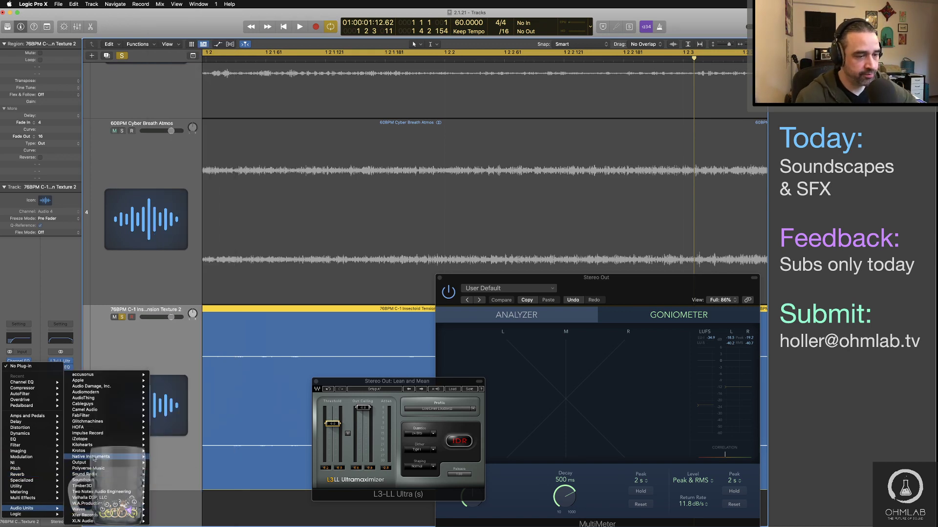
mouse_move(90, 456)
mouse_move(175, 492)
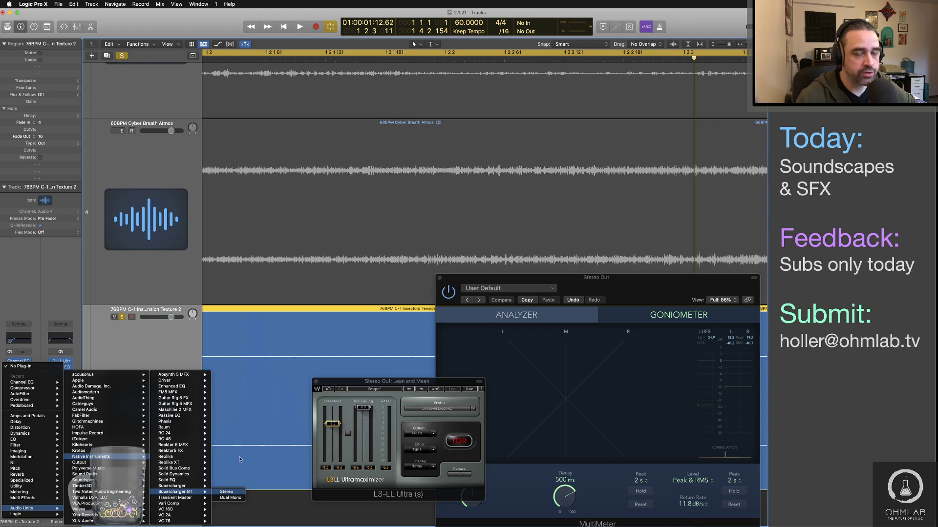
left_click(226, 491)
key("space")
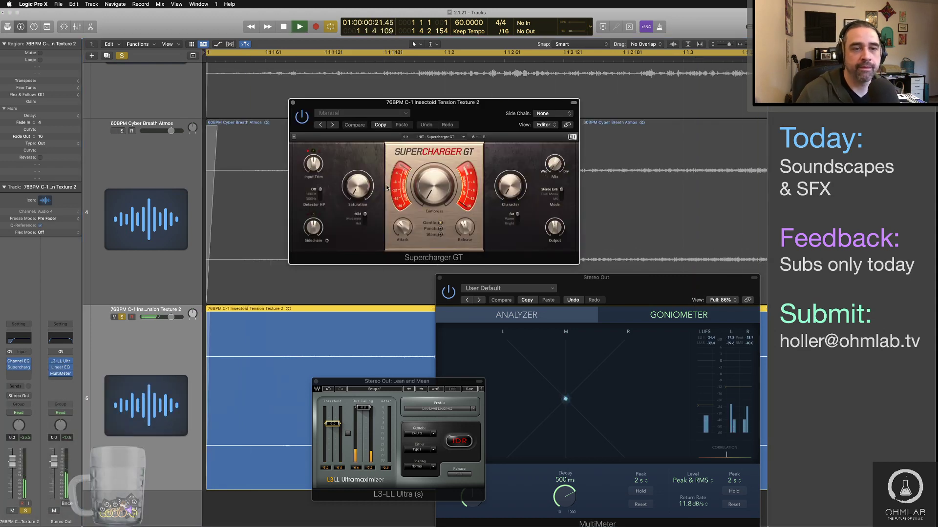
Raise the input trim and saturation in Supercharger GT, auditioning the texture between adjustments.
key("space")
left_click_drag(313, 164, 313, 155)
key("space")
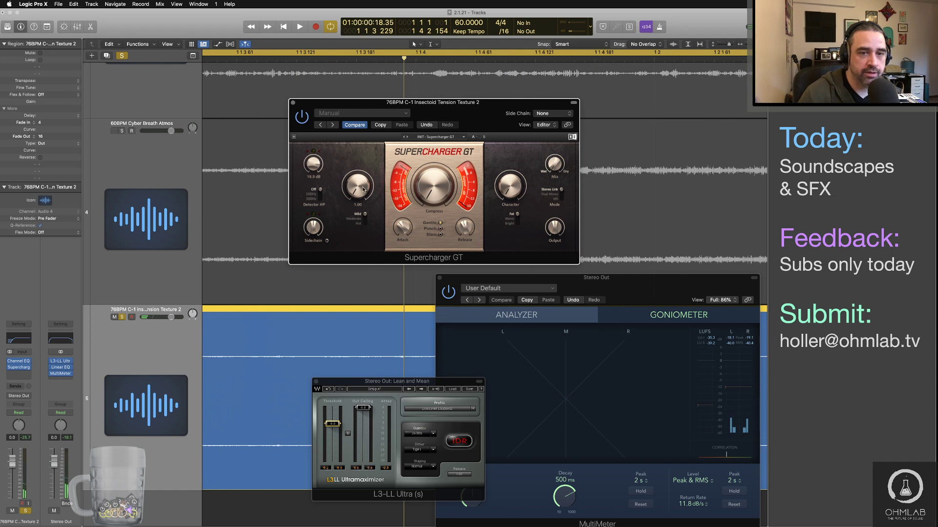
left_click_drag(363, 193, 363, 194)
key("space")
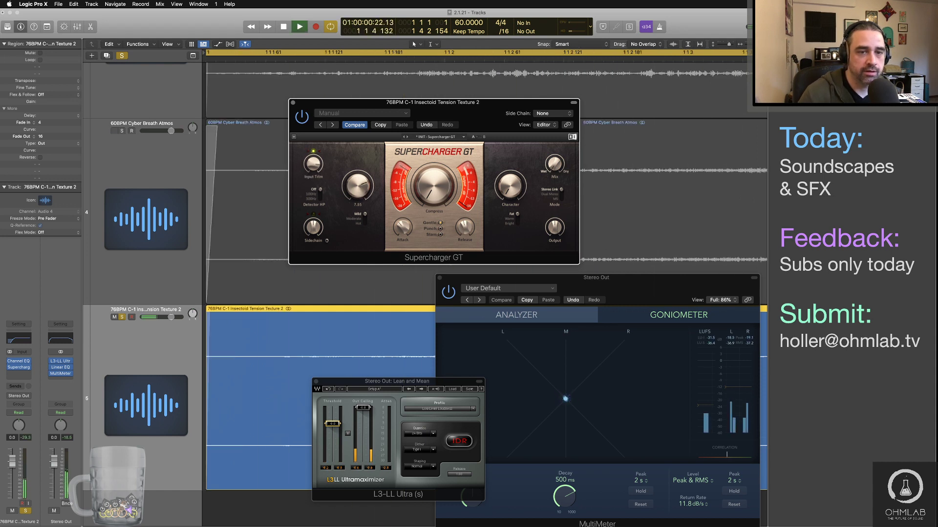
key("space")
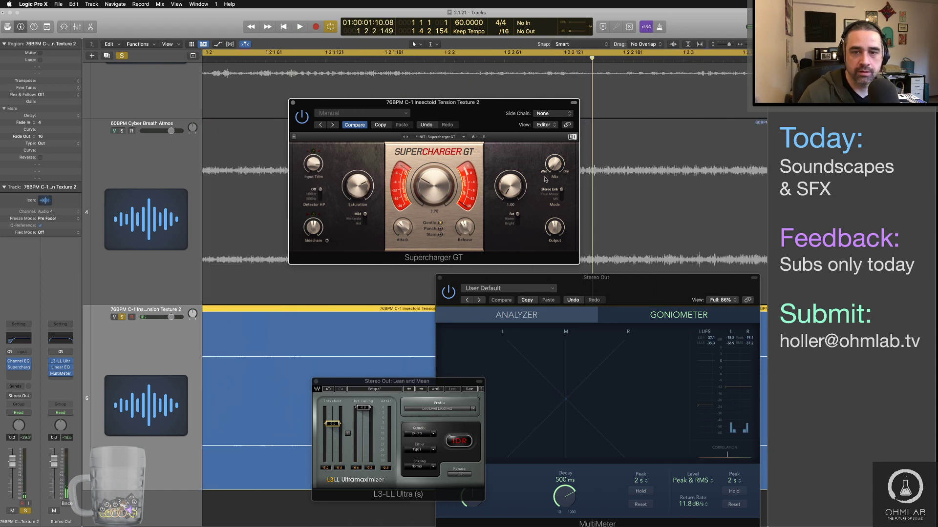
Adjust the Character amount in Supercharger GT and raise its output level, checking the louder texture in playback.
key("space")
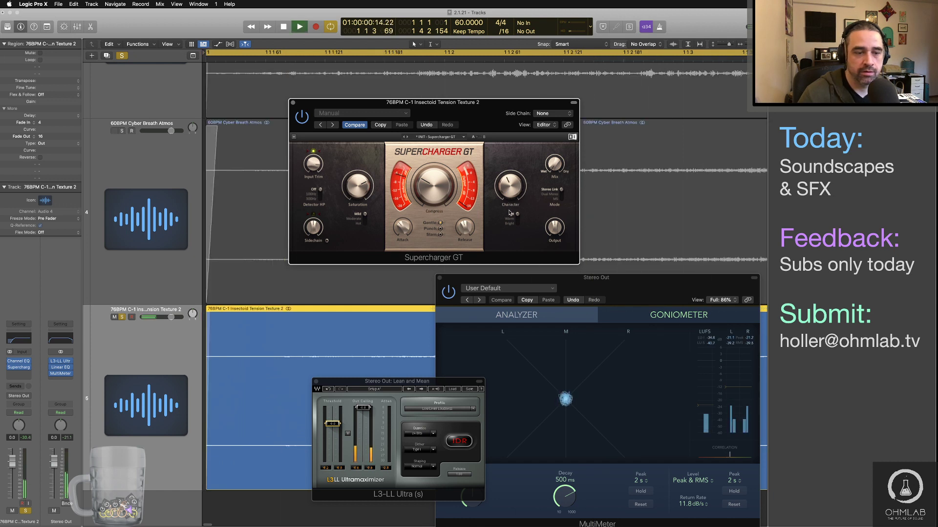
key("space")
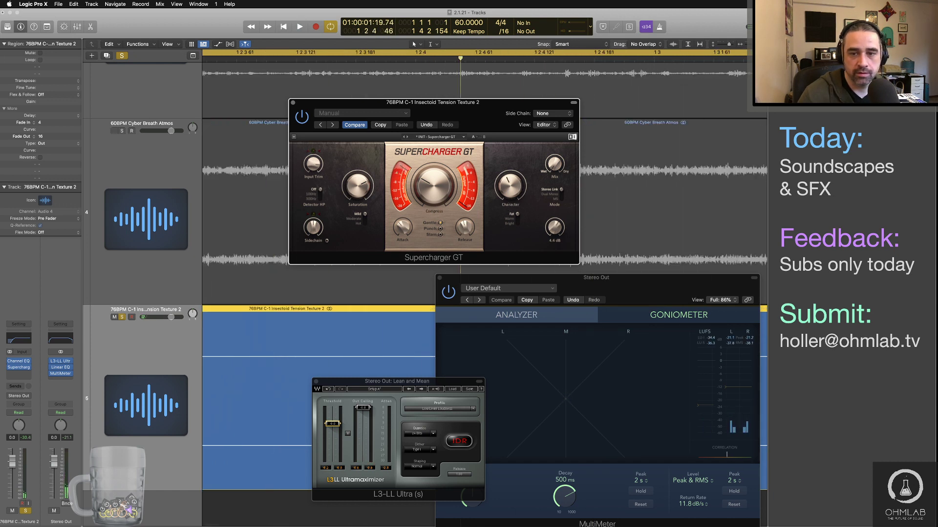
key("space")
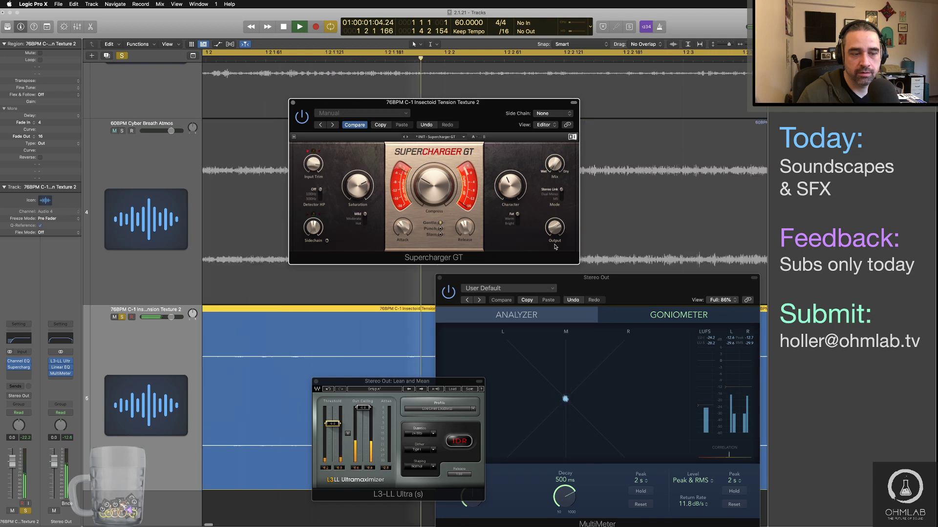
key("space")
key("space")
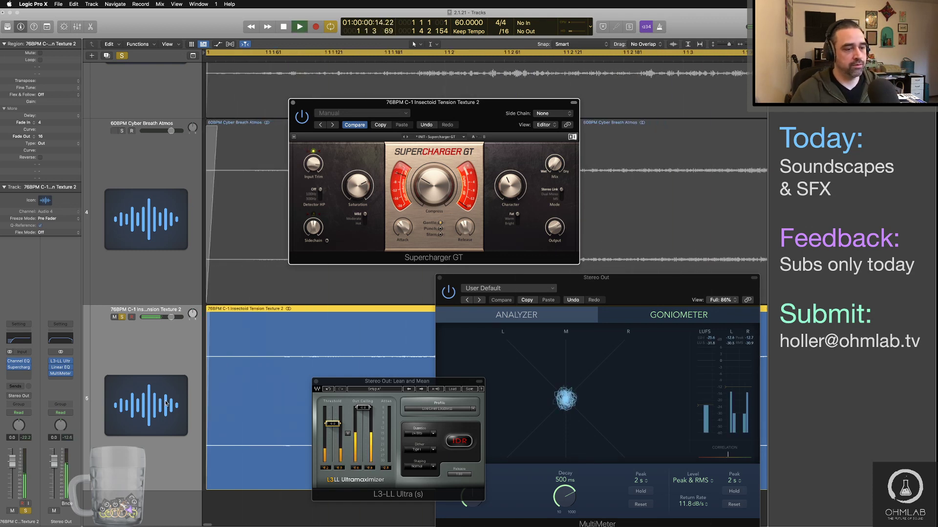
key("space")
mouse_move(551, 233)
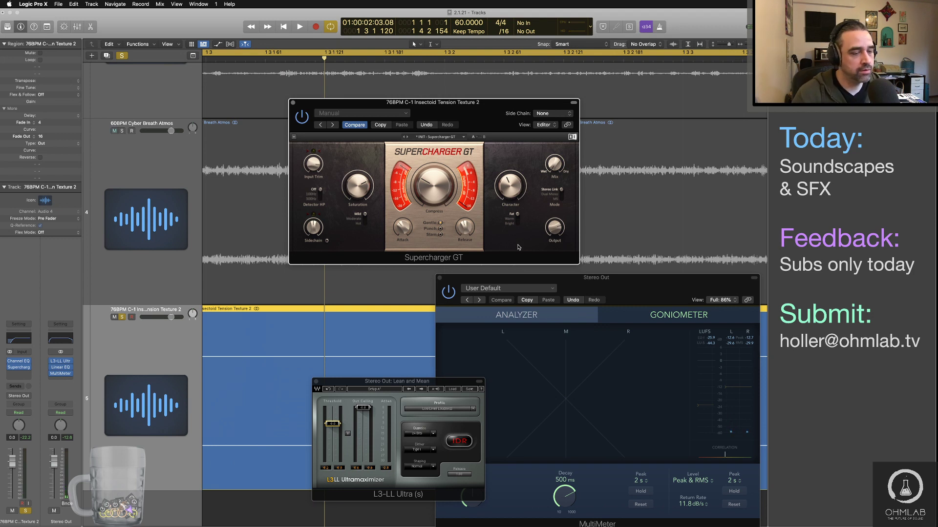
Switch Supercharger GT's character mode to Warm and trim its output level while auditioning the texture.
key("space")
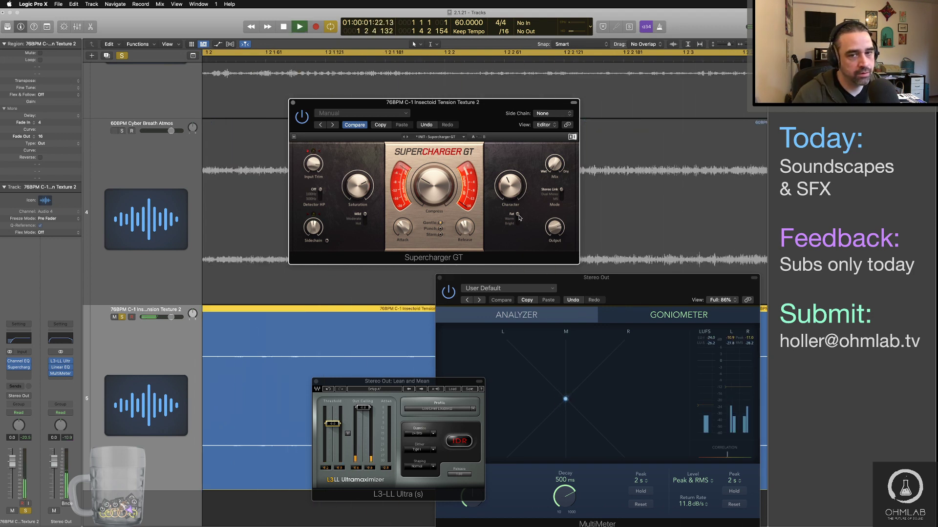
key("space")
key("space")
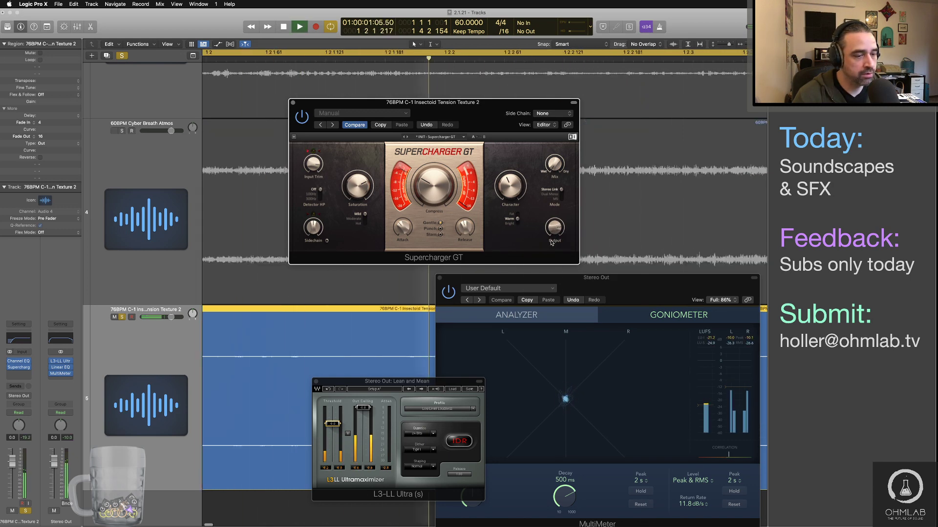
key("space")
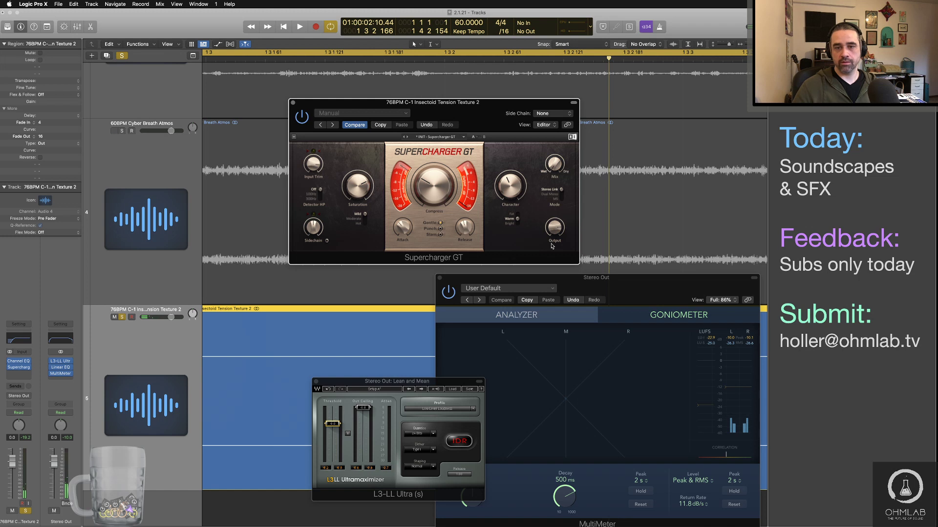
left_click_drag(552, 245, 552, 246)
key("space")
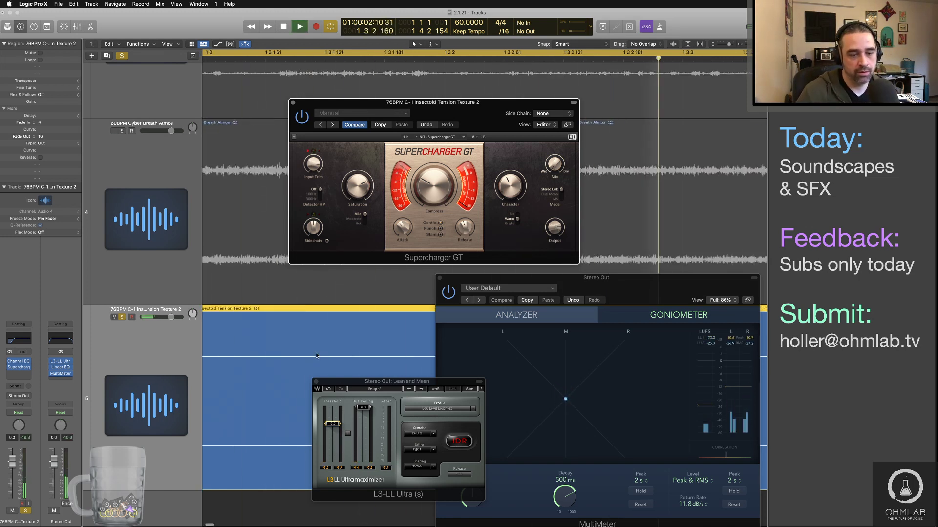
Slightly lower the L3-LL Ultramaximizer threshold on the Stereo Out and audition the texture.
key("space")
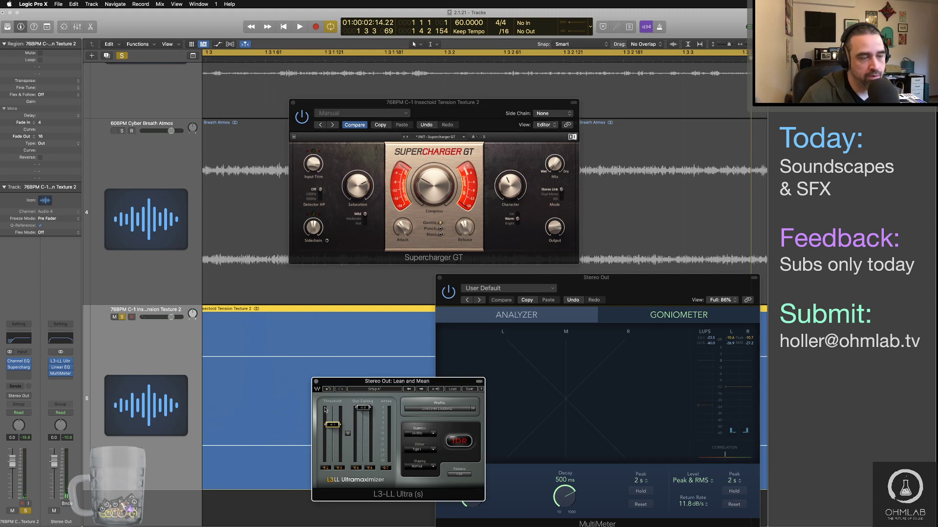
key("space")
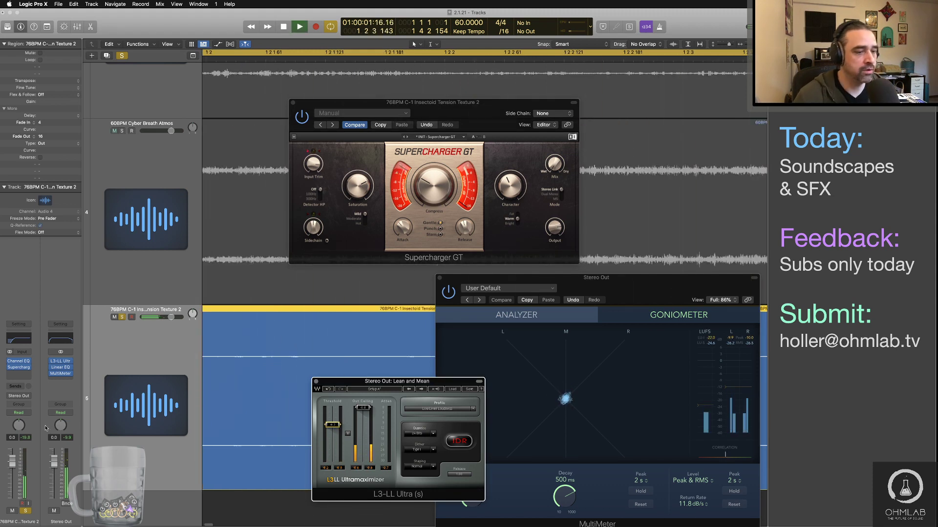
key("space")
Reopen the texture track's Channel EQ, cut 414 Hz by 3.9 dB with a Q of 1.10, and audition it.
left_click(20, 361)
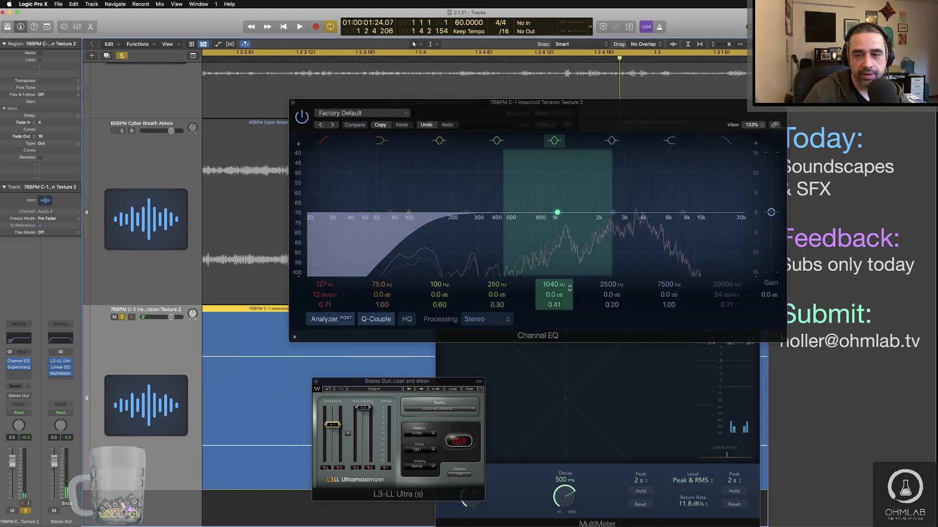
left_click_drag(557, 212, 498, 228)
left_click_drag(557, 305, 557, 302)
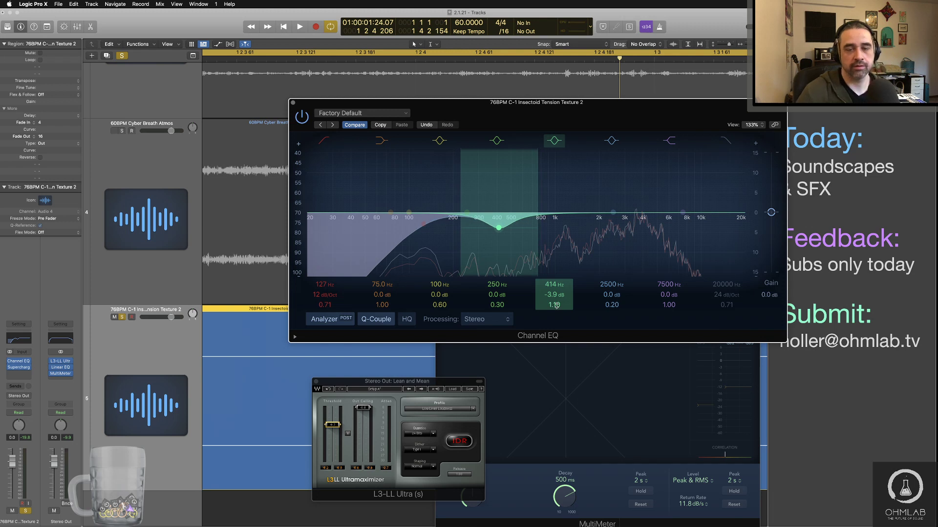
key("space")
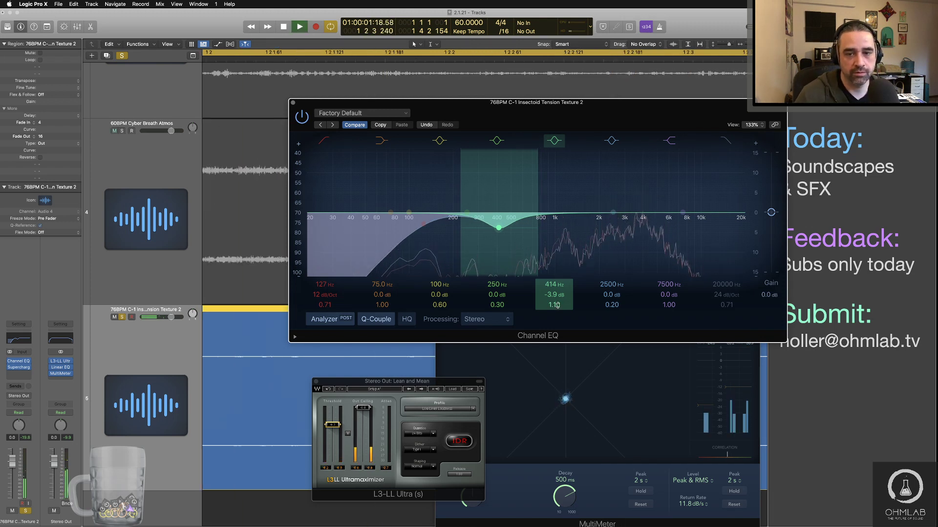
key("space")
Cut 1490 Hz by 5.6 dB with a Q of 2.30 in the Channel EQ and audition the change.
left_click_drag(613, 213, 580, 237)
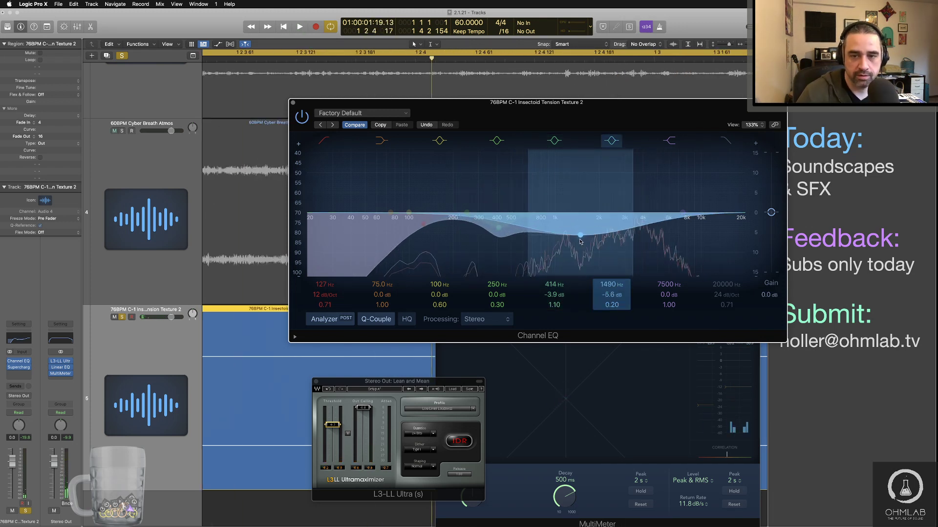
left_click_drag(614, 308, 614, 276)
key("space")
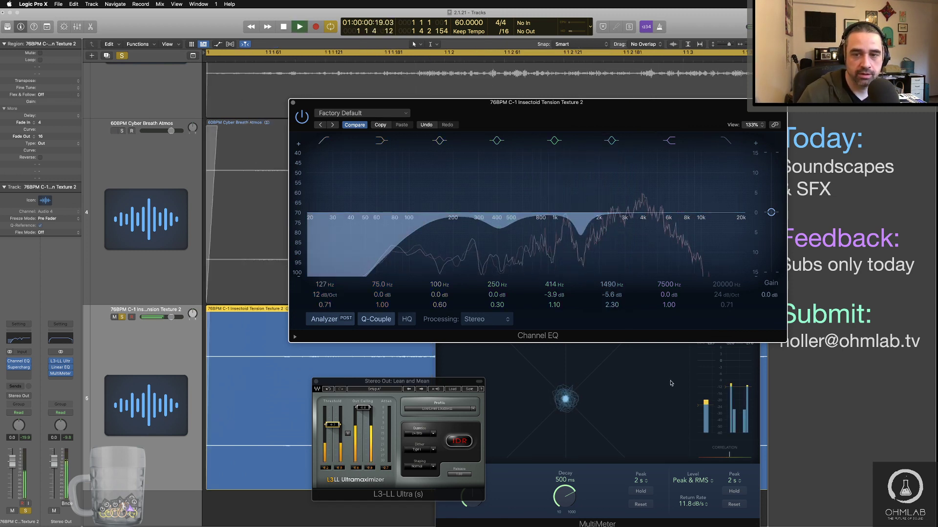
key("space")
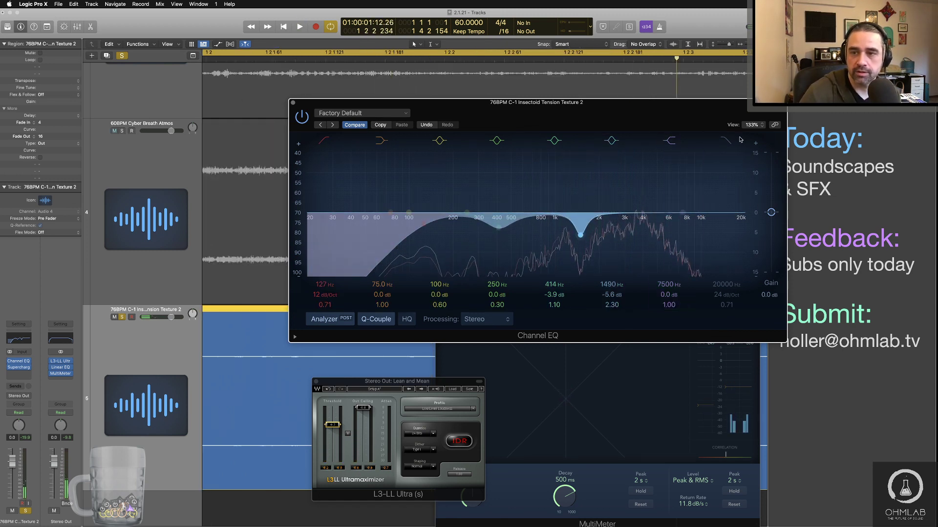
Enable the Channel EQ's high cut at 8600 Hz with a 6 dB/Oct slope and audition it.
mouse_move(726, 285)
left_mouse_down()
mouse_move(726, 306)
mouse_move(719, 274)
left_mouse_up()
key("space")
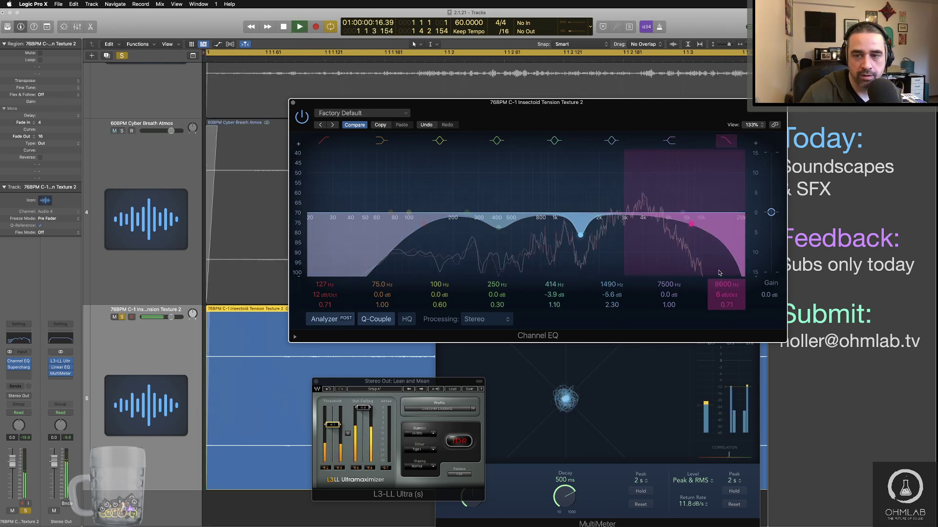
key("space")
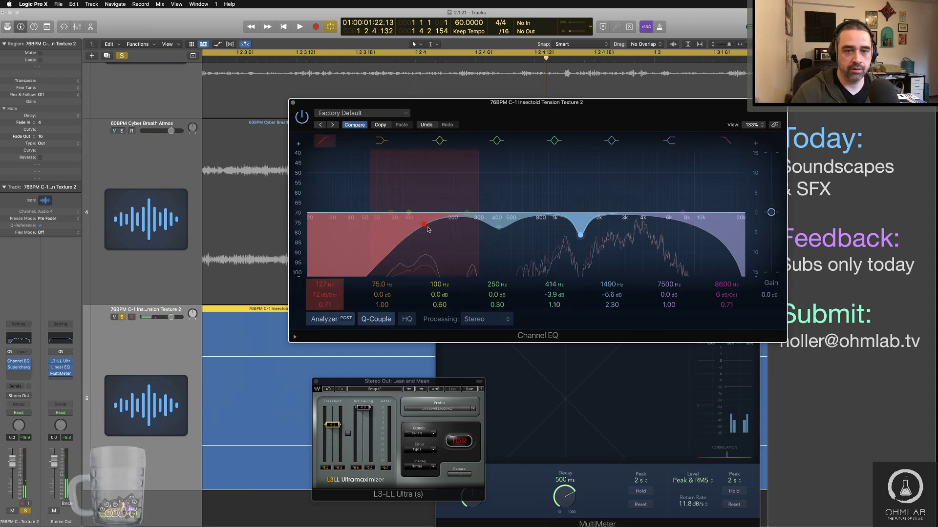
Add a 4.4 dB cut at 185 Hz with a Q of 2.80 in the Channel EQ while auditioning the texture.
left_click_drag(408, 212, 453, 231)
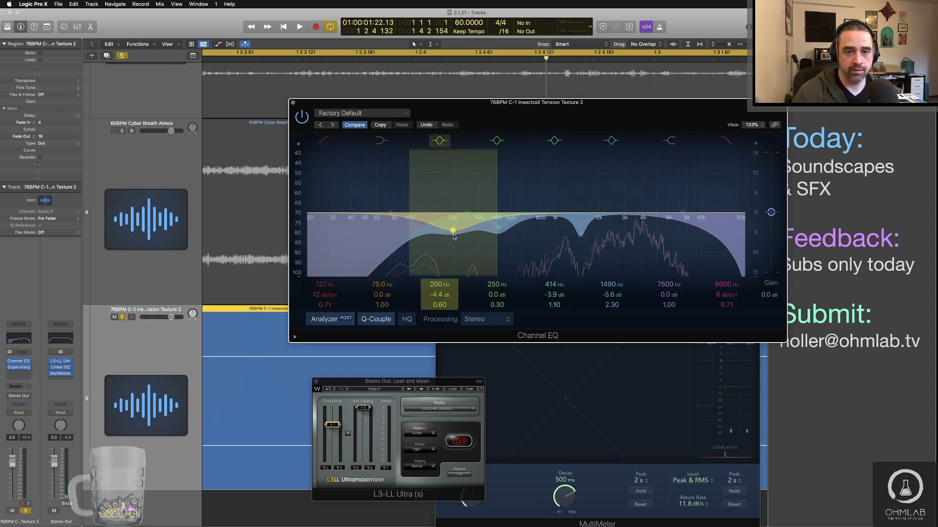
left_click_drag(439, 306, 439, 281)
key("space")
key("space")
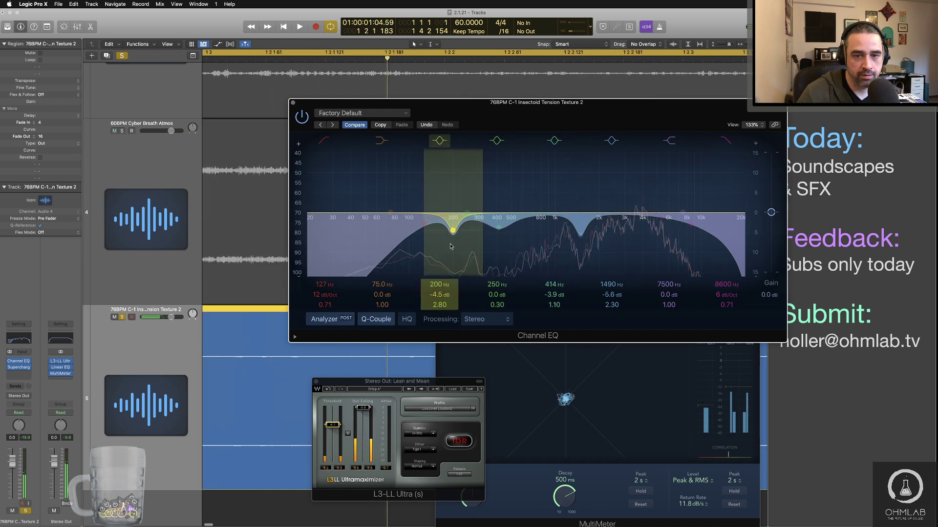
left_click_drag(452, 233, 447, 230)
key("space")
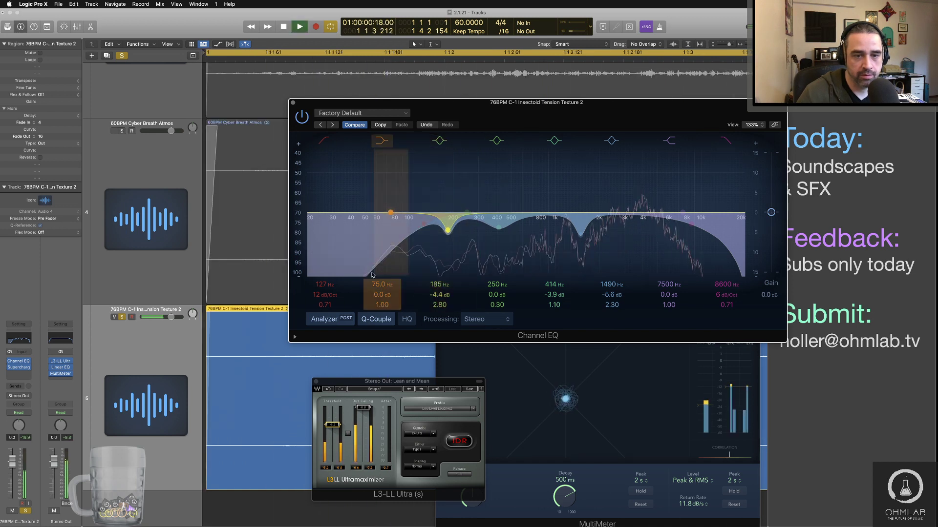
Raise the Channel EQ's low cut frequency to 99.5 Hz and audition the texture with the change.
mouse_move(327, 284)
left_mouse_down()
mouse_move(326, 293)
mouse_move(316, 266)
mouse_move(316, 302)
mouse_move(320, 279)
left_mouse_up()
key("space")
key("space")
key("space")
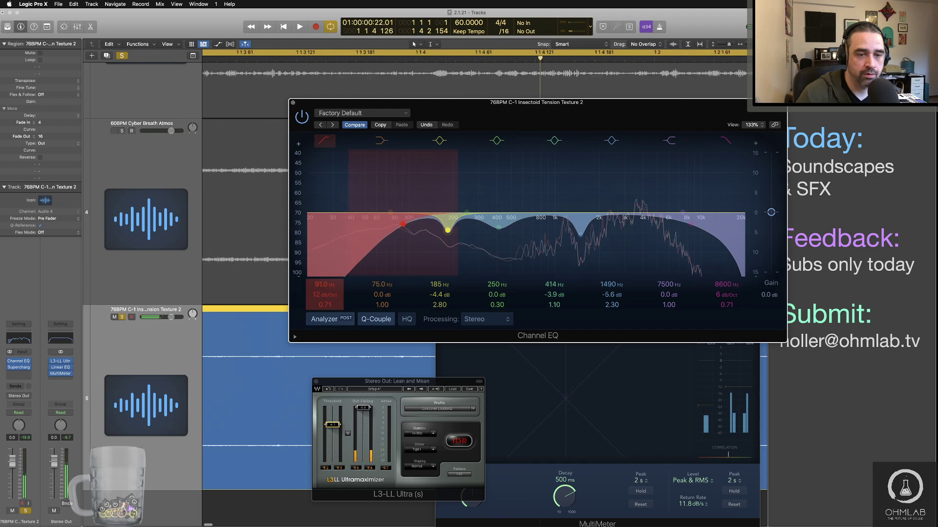
key("space")
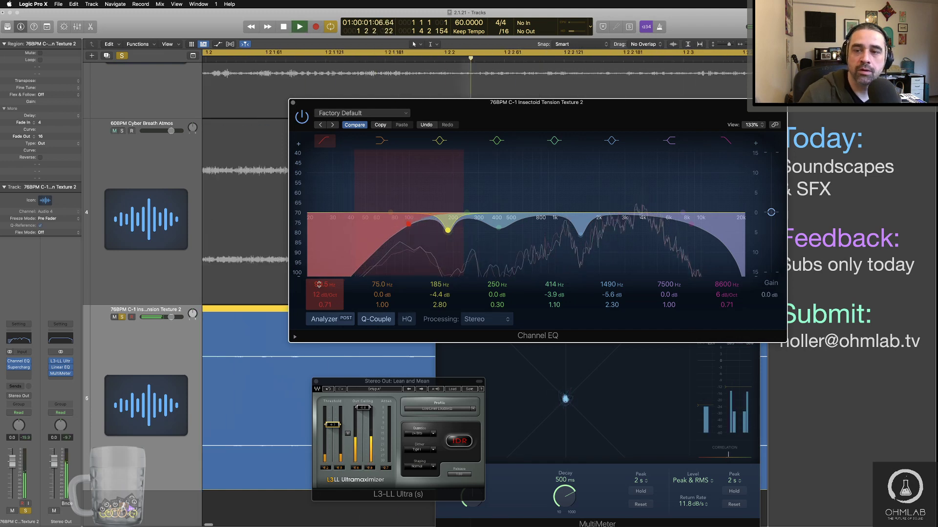
key("space")
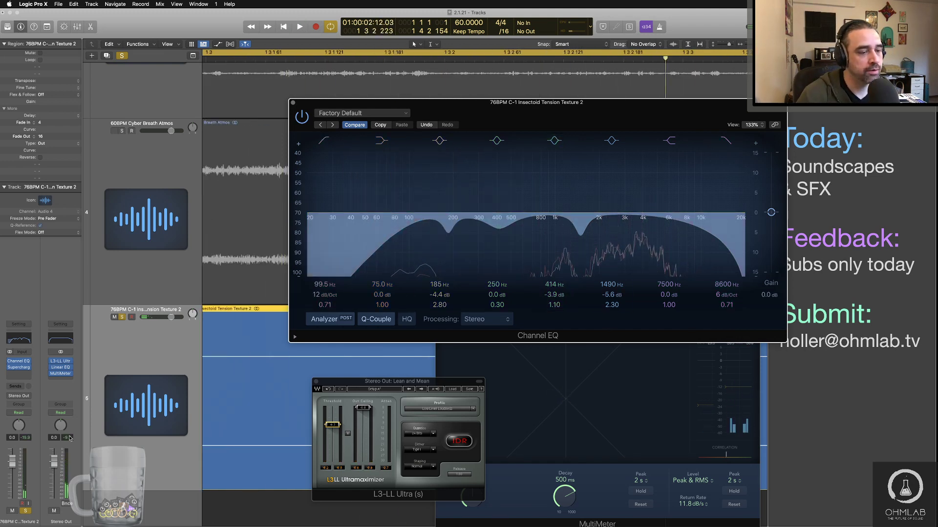
key("space")
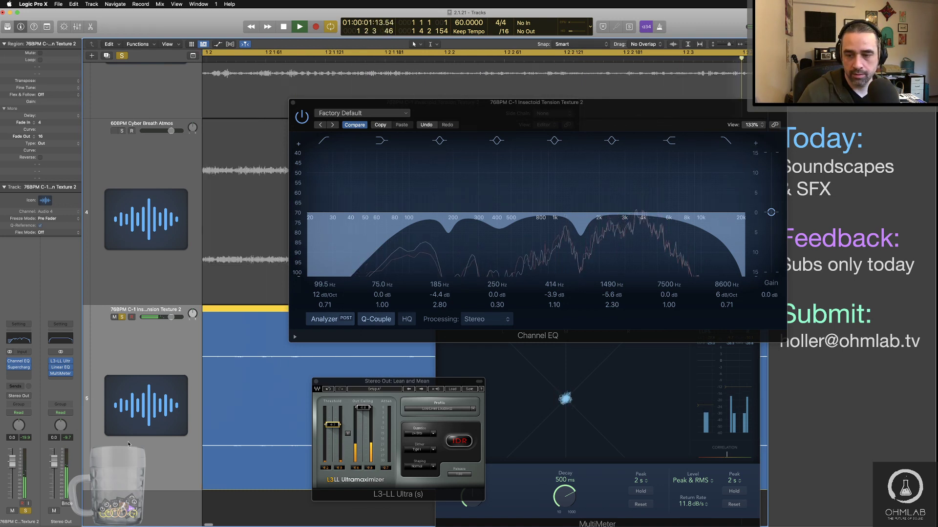
key("space")
Bring the MultiMeter forward, lower the L3-LL Ultramaximizer's threshold slightly on the stereo output, and check the texture's loudness.
left_click(468, 457)
key("space")
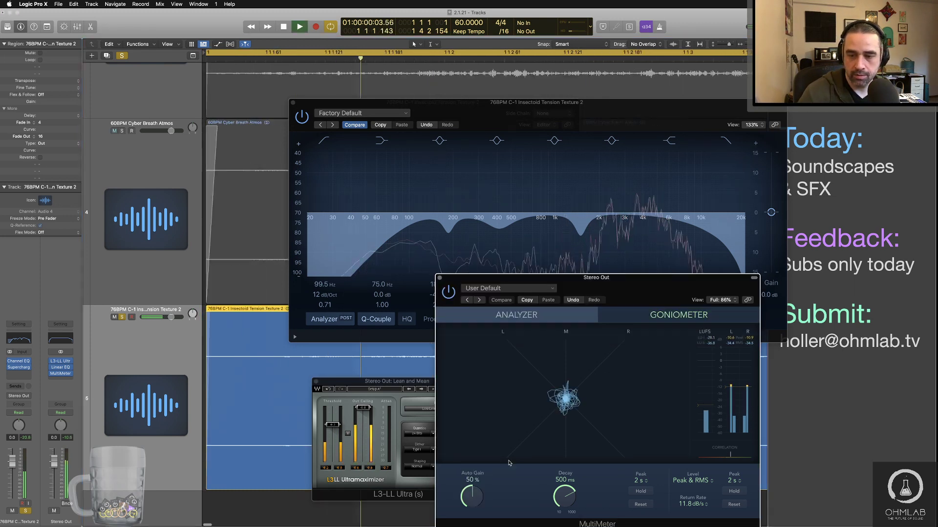
key("space")
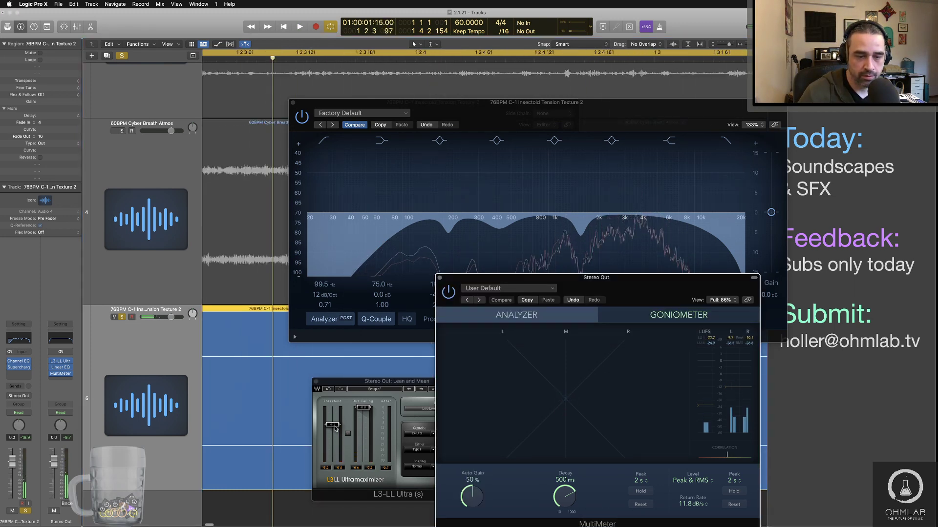
left_click_drag(332, 425, 332, 427)
left_click(519, 477)
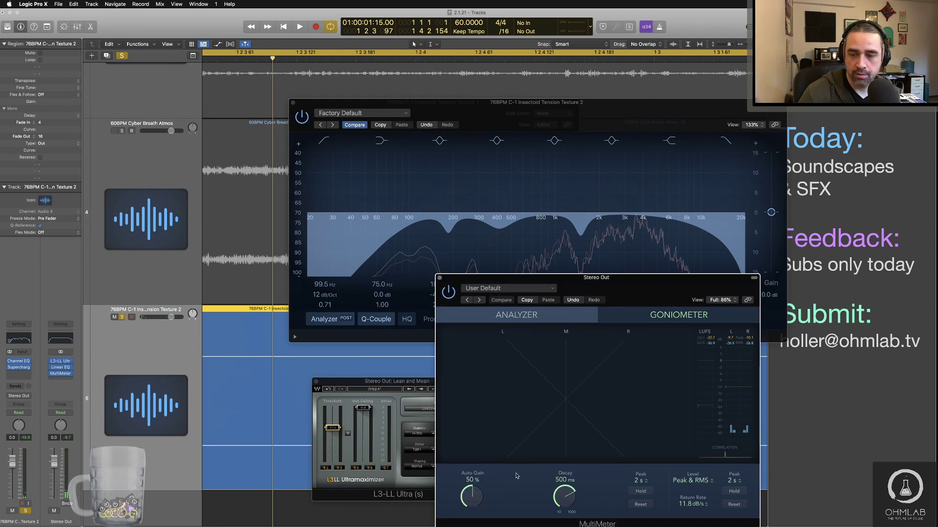
key("space")
key("space")
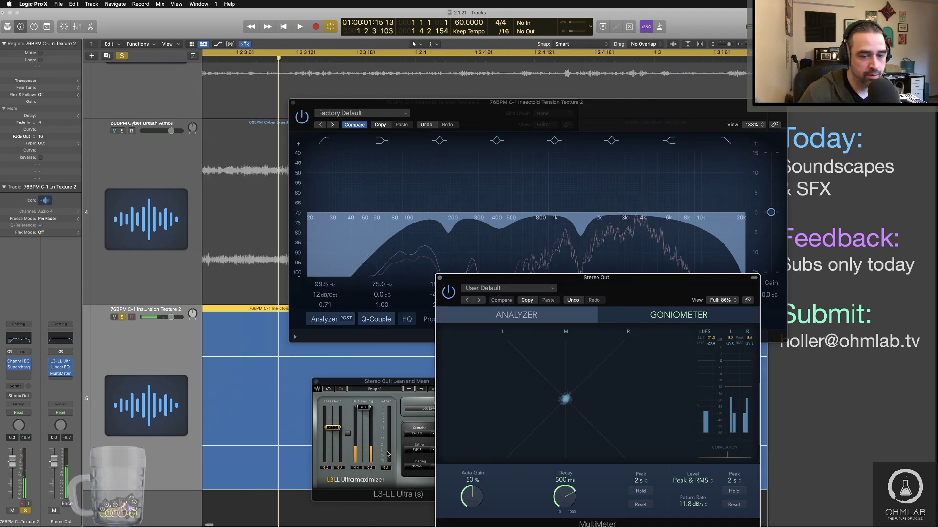
Lower the L3-LL threshold further, fine-tune it slightly, and play the texture again while checking the output levels.
left_click_drag(324, 431, 325, 433)
left_click(545, 472)
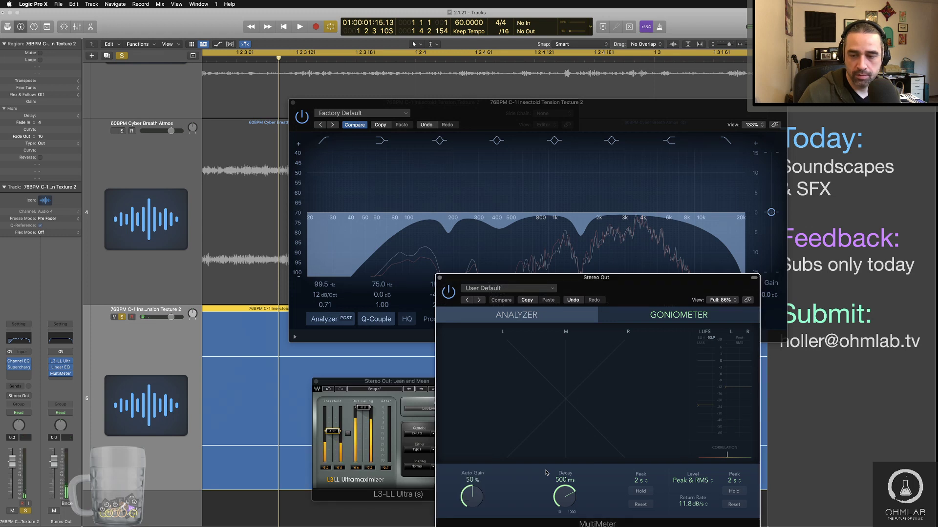
key("space")
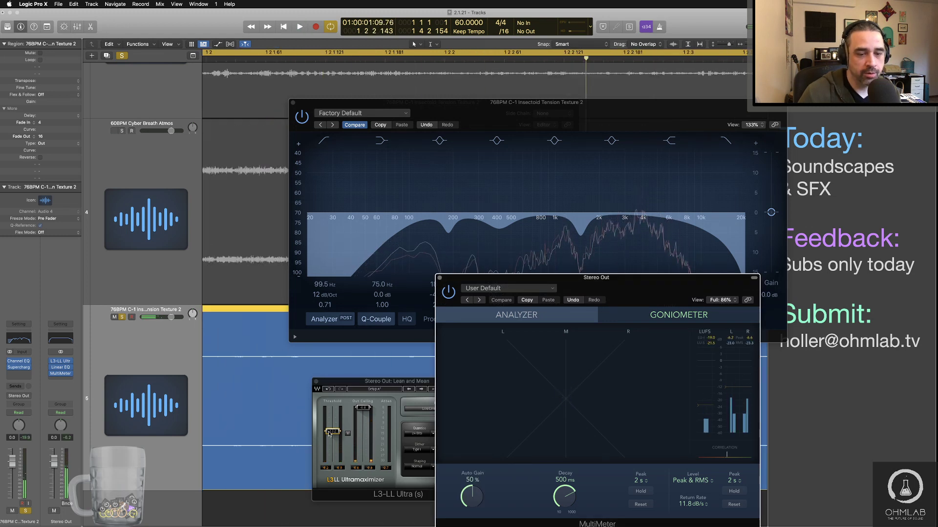
left_click_drag(329, 431, 330, 432)
left_click(535, 482)
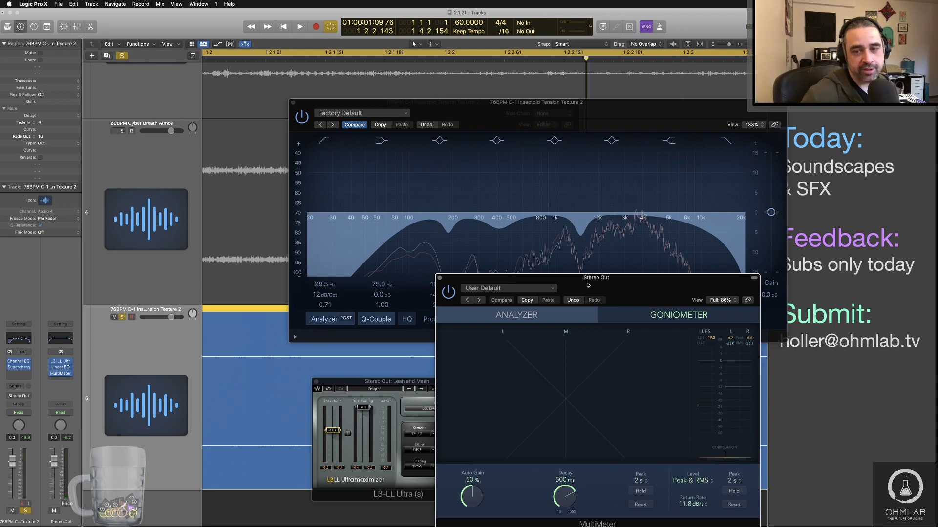
key("space")
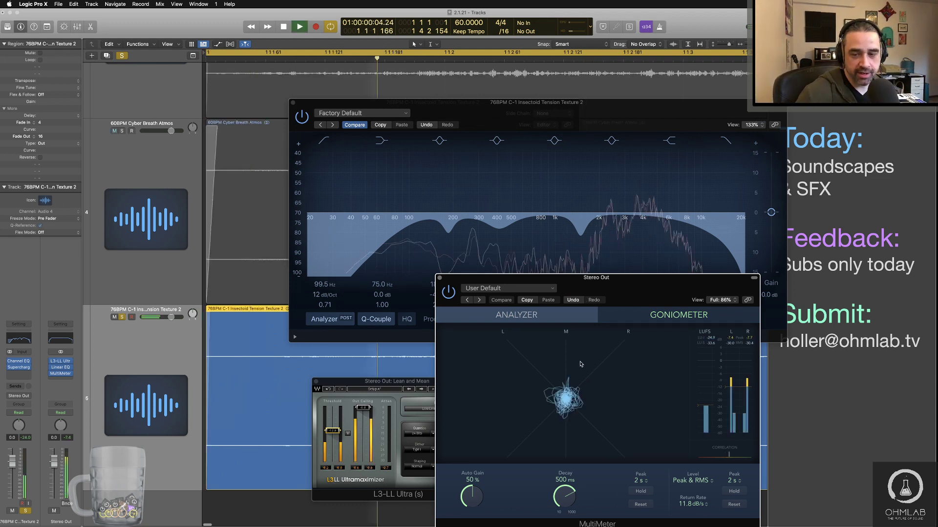
key("space")
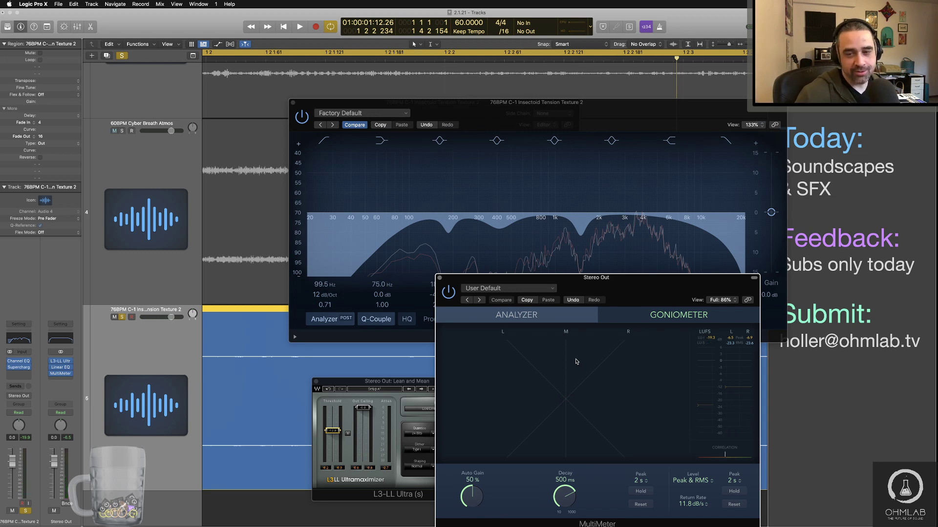
Reposition the MultiMeter and Channel EQ windows and audition the processed texture once more.
mouse_move(634, 276)
left_mouse_down()
mouse_move(582, 270)
mouse_move(633, 271)
left_mouse_up()
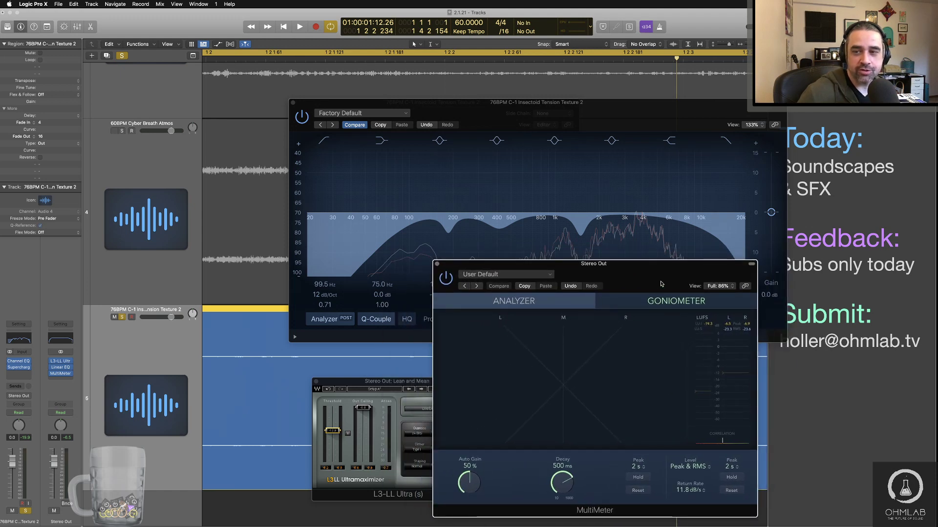
left_click_drag(696, 118, 682, 118)
key("space")
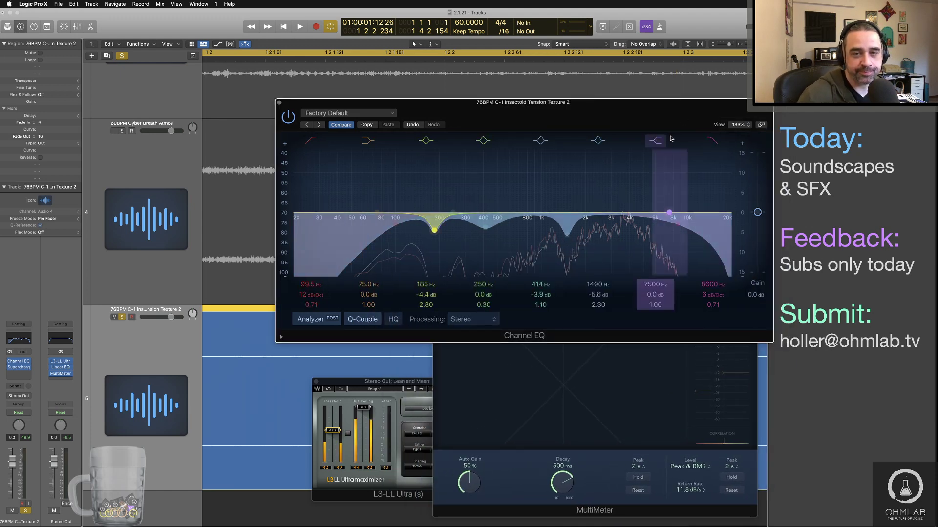
key("space")
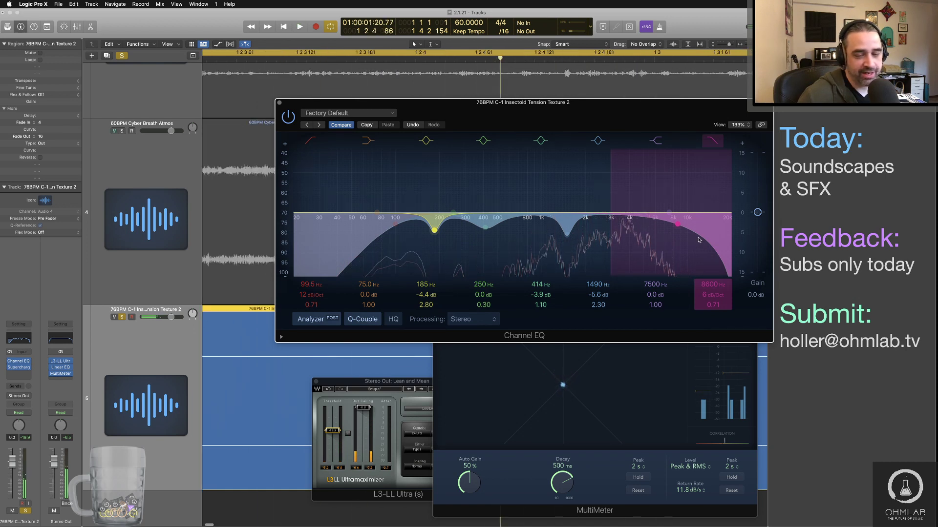
key("super+Tab")
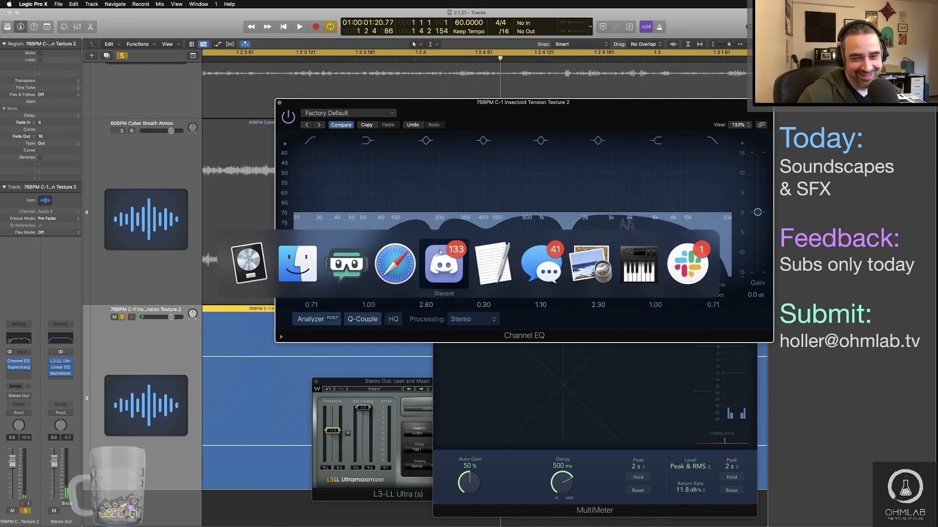
left_click(268, 274)
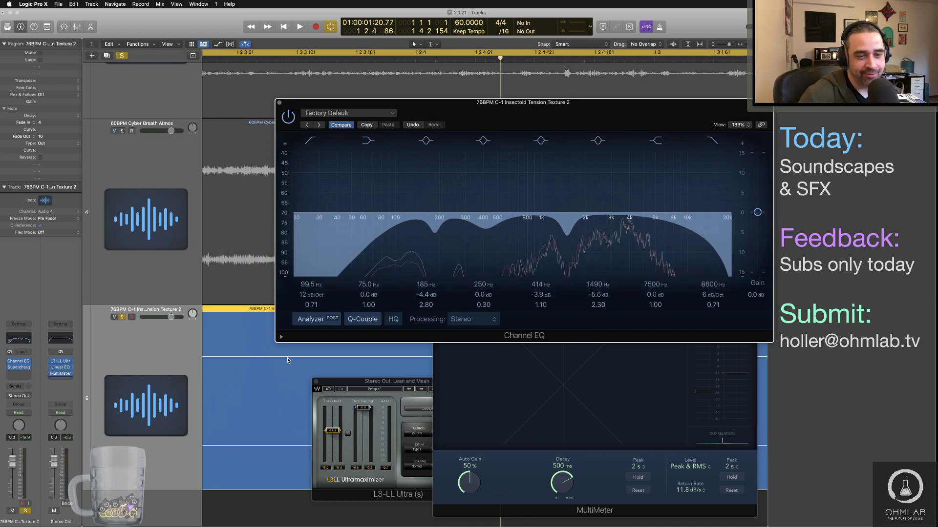
Copy the name of the "76BPM C-1 Insectoid Tension Texture 2" region without changing it.
scroll(288, 361, "down", 10)
scroll(246, 352, "up", 5)
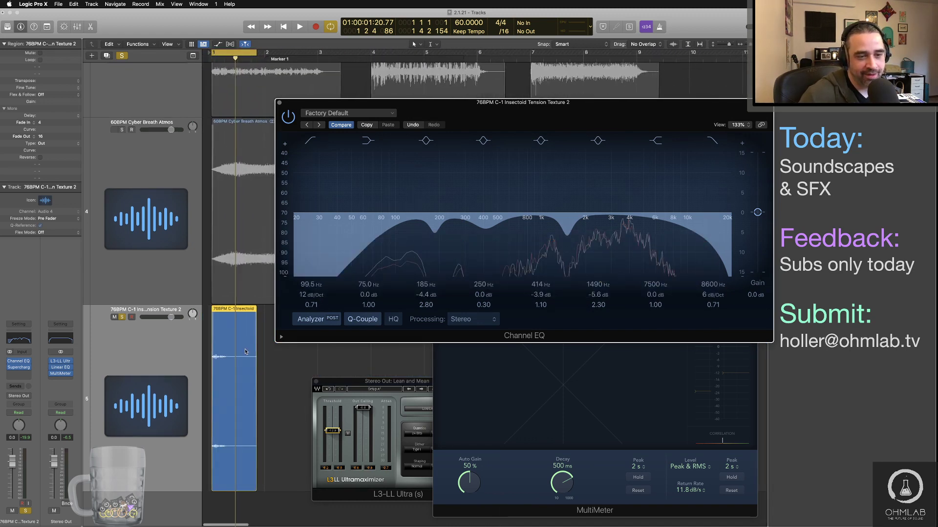
scroll(246, 351, "right", 1)
double_click(220, 309)
key("super+c")
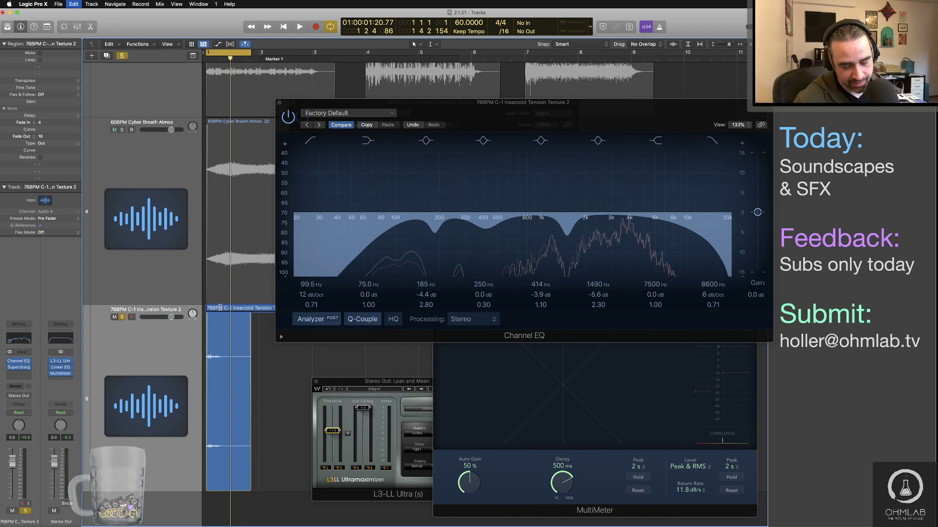
key("Return")
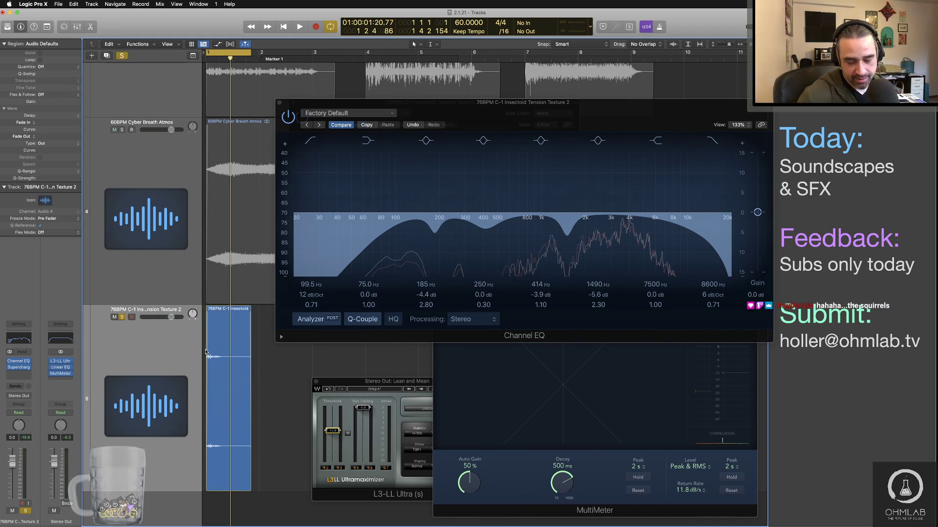
Start a realtime 24-bit Wave bounce and choose the Textures > Complex folder in the GH Cinematic Atmos &textures library as its destination.
key("super+b")
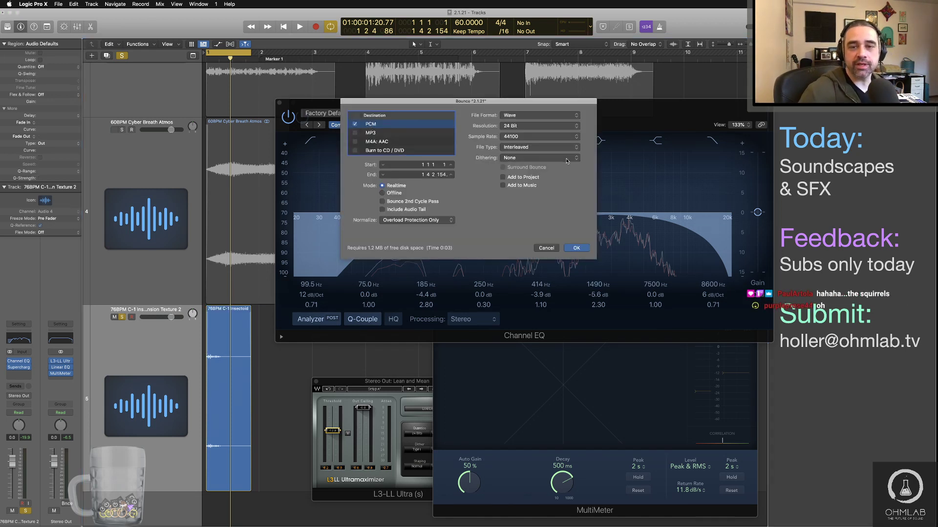
left_click(577, 248)
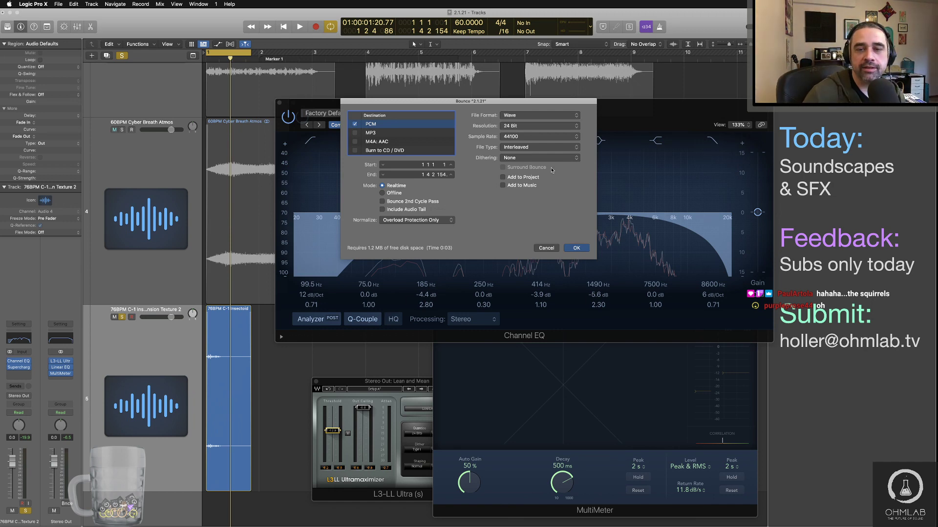
left_click(465, 88)
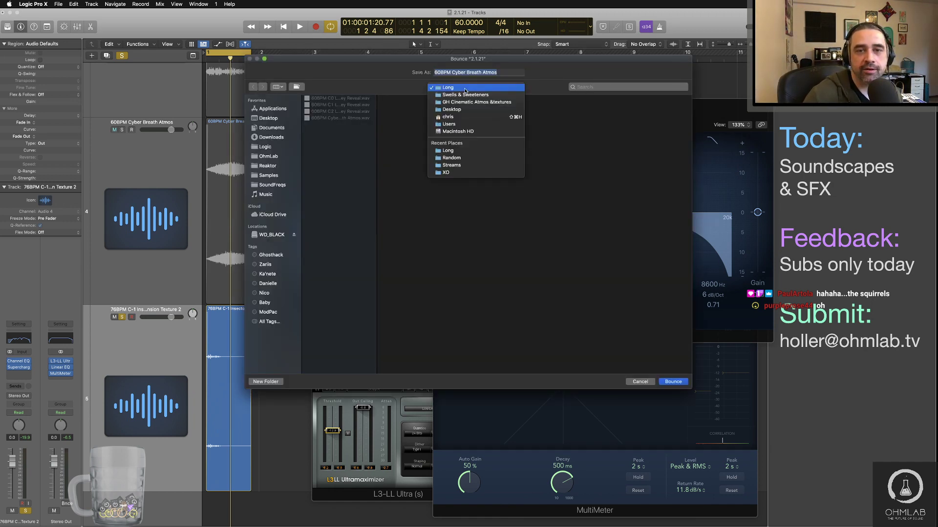
left_click(468, 103)
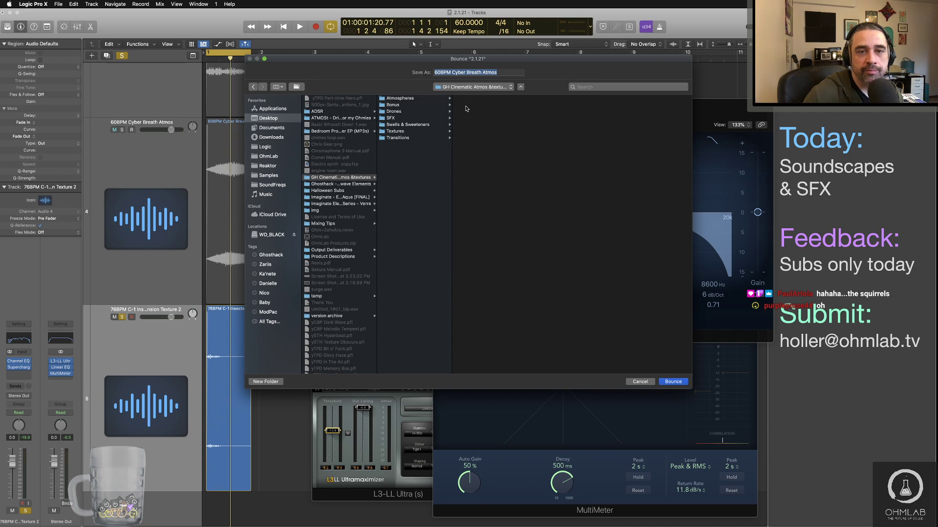
left_click(429, 119)
left_click(425, 132)
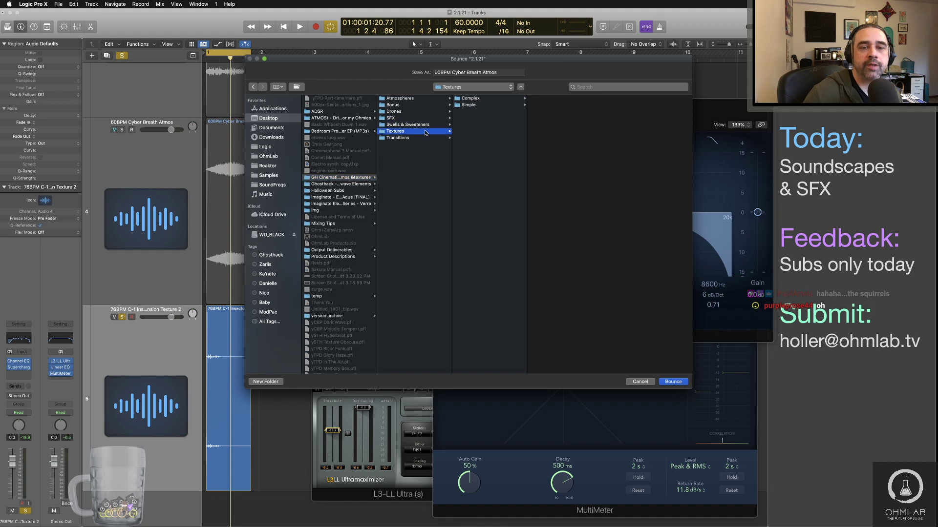
left_click(476, 99)
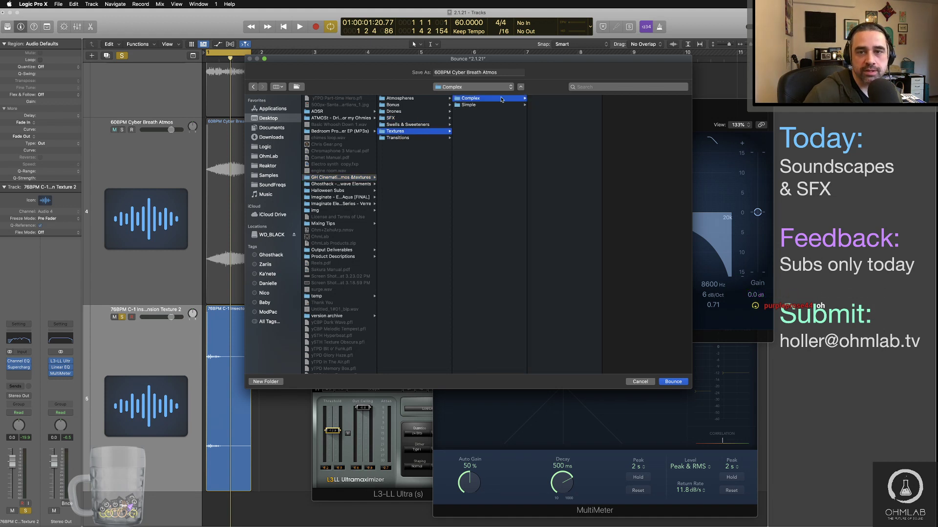
Name the bounce "76BPM C-1 Insectoid Tension Texture 2" by pasting the copied region name and run it.
key("Tab")
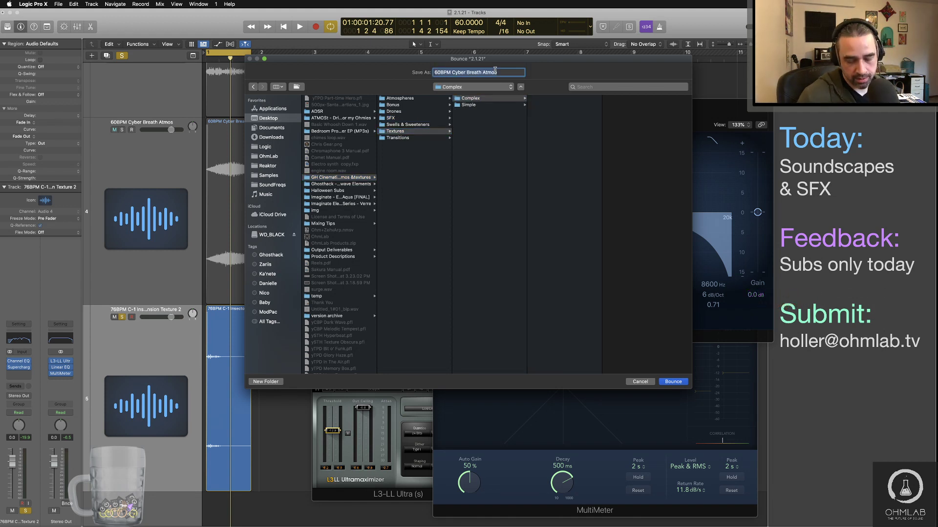
key("super+v")
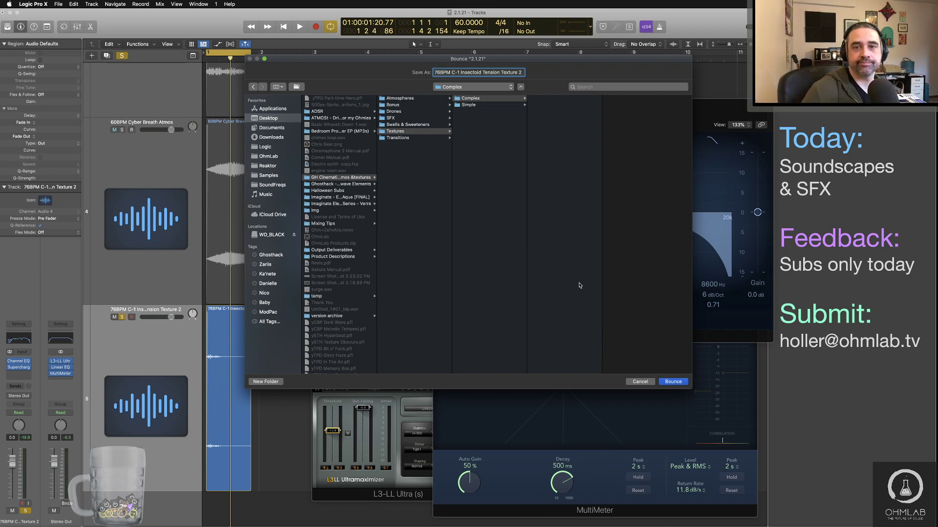
left_click(673, 382)
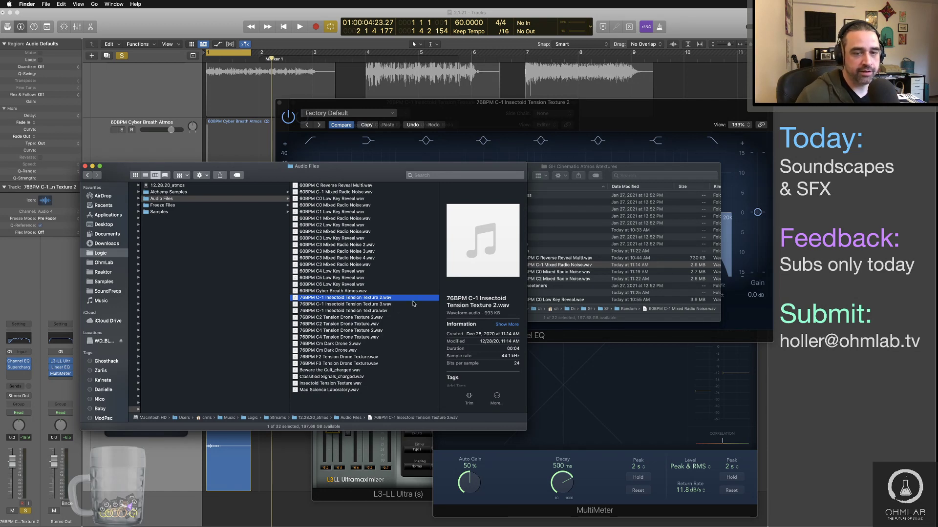
Preview the 76BPM C-1 Insectoid Tension Texture 2 and Texture 3 WAV files in Finder's Audio Files folder.
key("space")
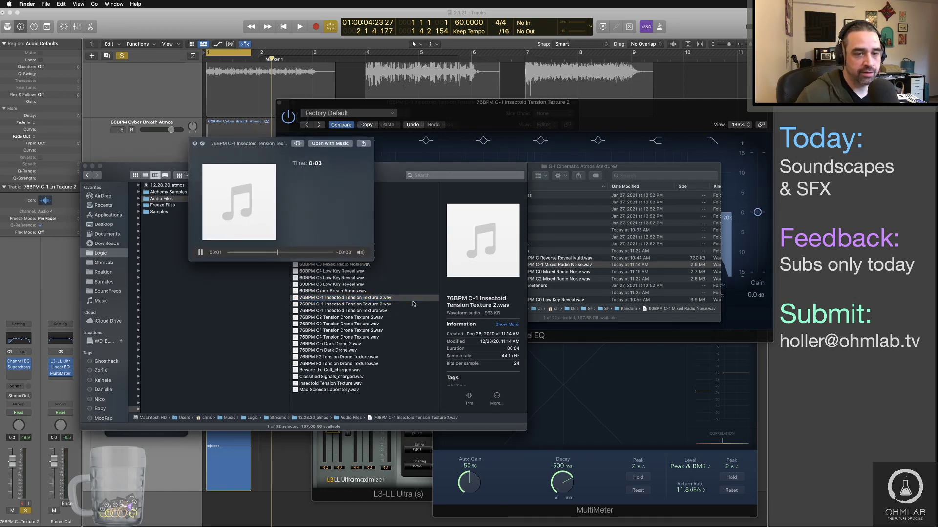
key("space")
left_click(413, 304)
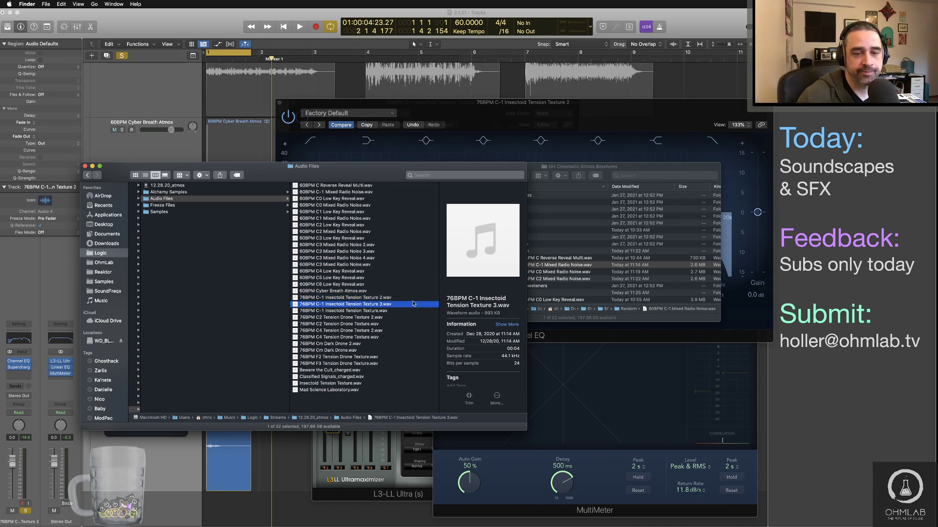
key("space")
key("space")
Select "76BPM C2 Tension Drone Texture 2.wav" in the Audio Files folder and preview it.
left_click(356, 324)
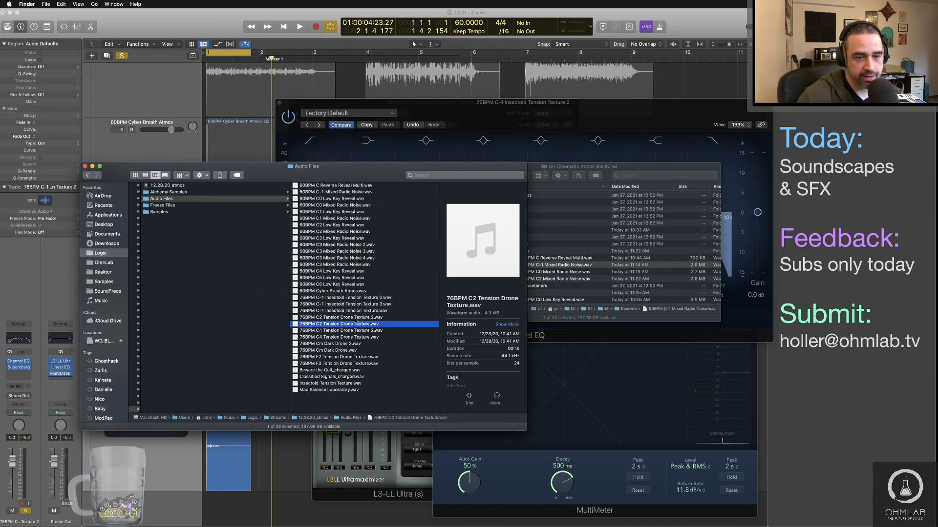
left_click(355, 320)
key("space")
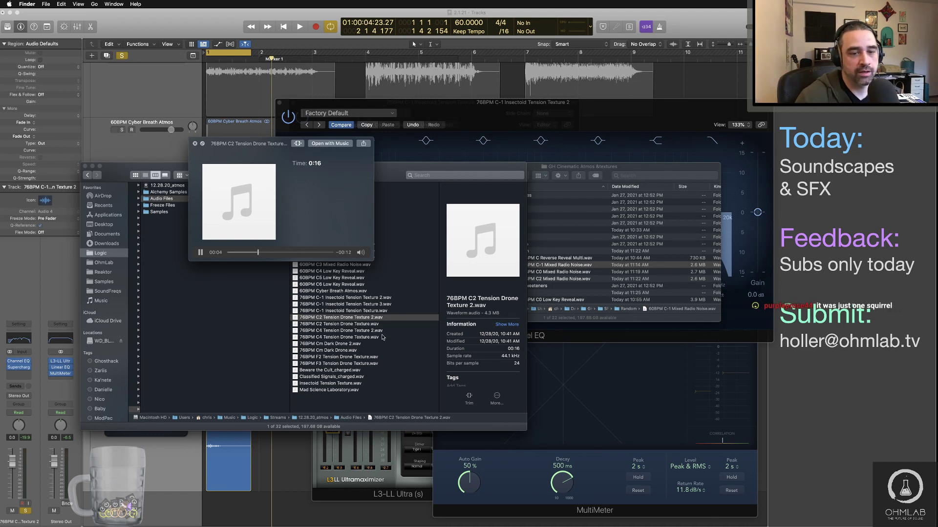
key("space")
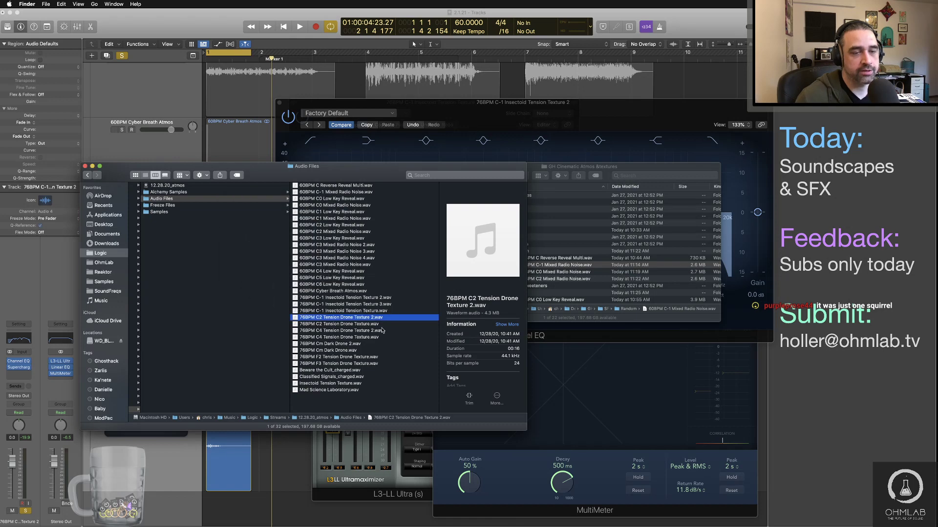
Switch to Logic Pro X, unsolo the Insectoid track, add a soloed audio track above 60BPM Cyber Breath Atmos, and close the Channel EQ window.
key("super+Tab")
left_click(122, 317)
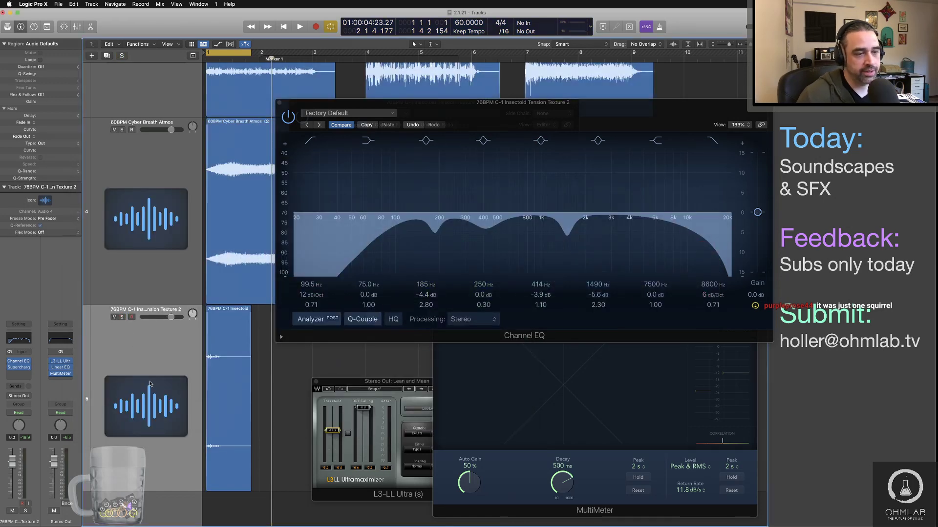
double_click(172, 507)
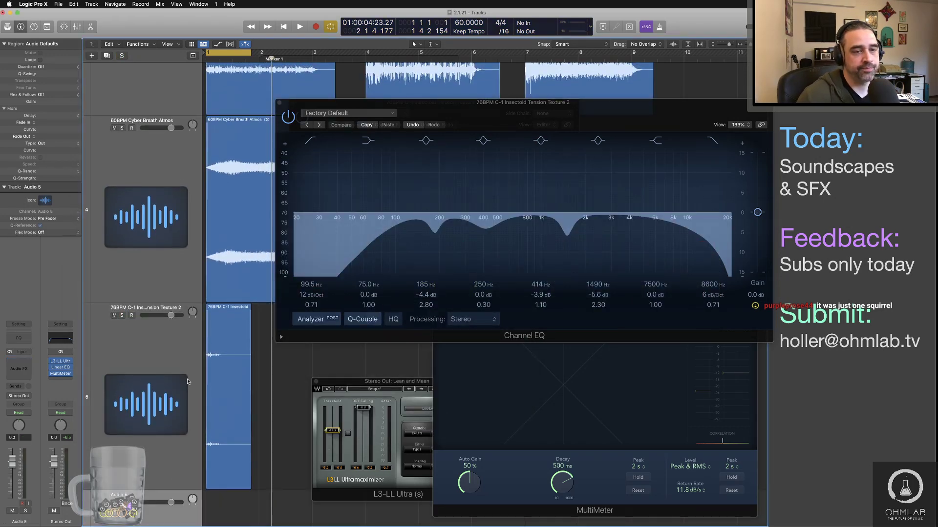
key("super+Up")
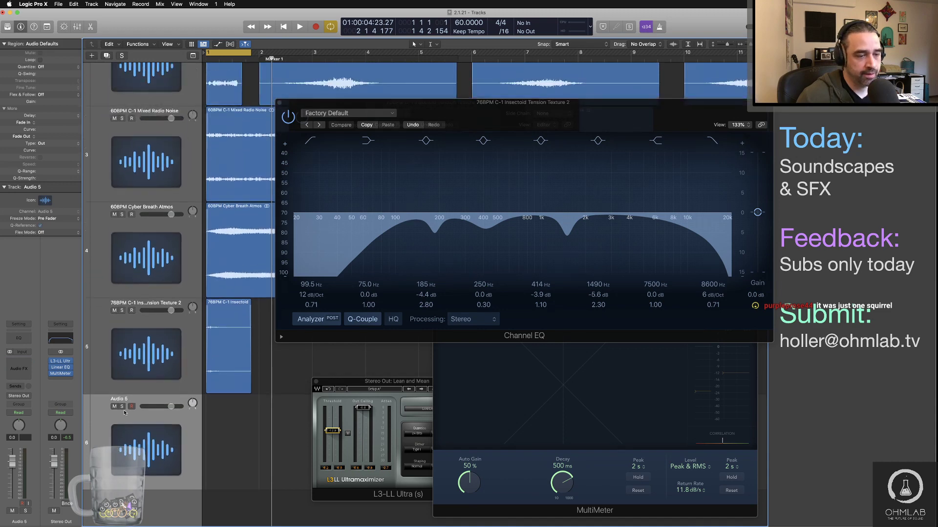
left_click(123, 406)
left_click_drag(137, 423, 139, 220)
left_click(279, 103)
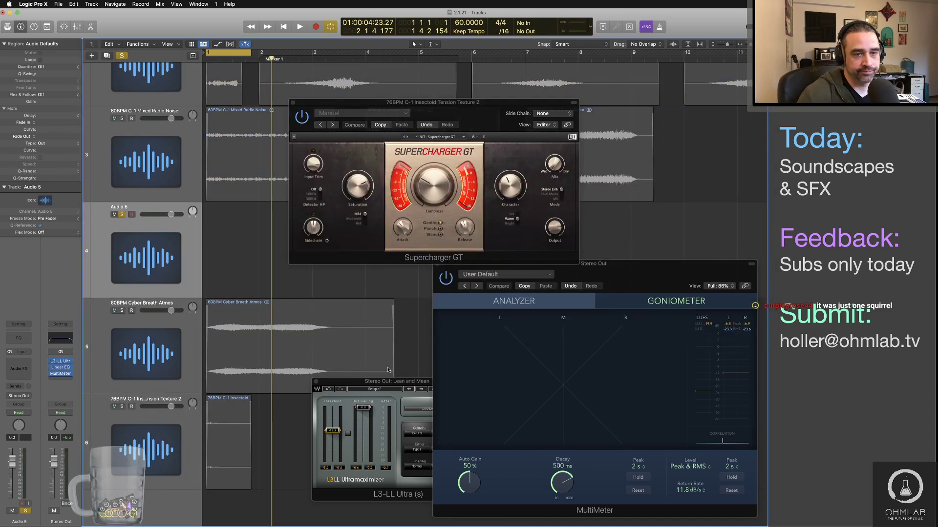
Import 76BPM C2 Tension Drone Texture 2.wav from Finder at bar 1 of the new track and close the Supercharger GT window.
key("super+Tab")
left_click_drag(316, 320, 206, 231)
key("super+Tab")
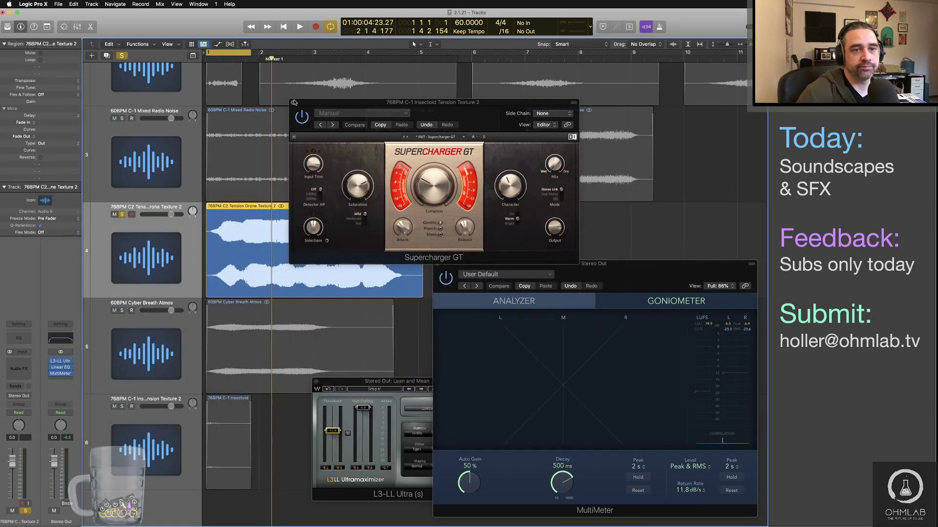
left_click(293, 102)
Extend the cycle range to the end of the tension drone region and give the region a short fade-in and a fade-out of 17.
key("super+Left")
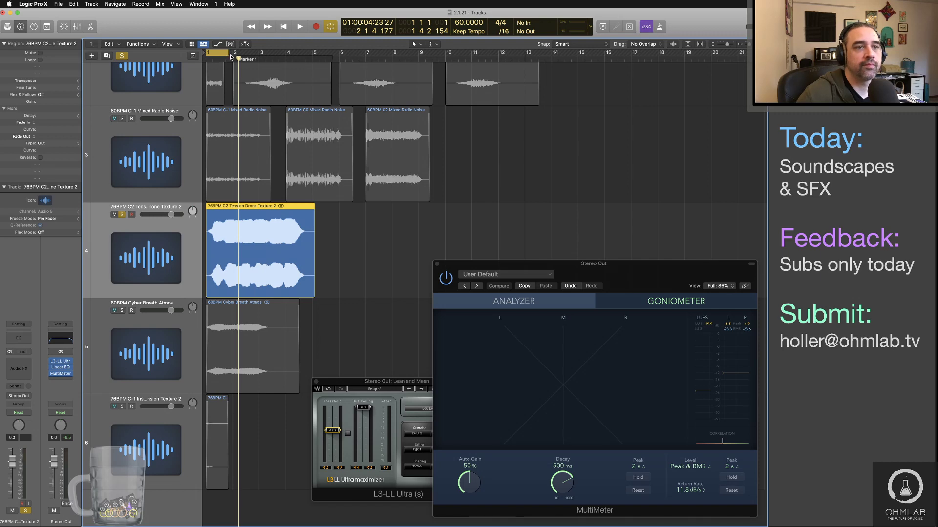
left_click_drag(230, 56, 314, 59)
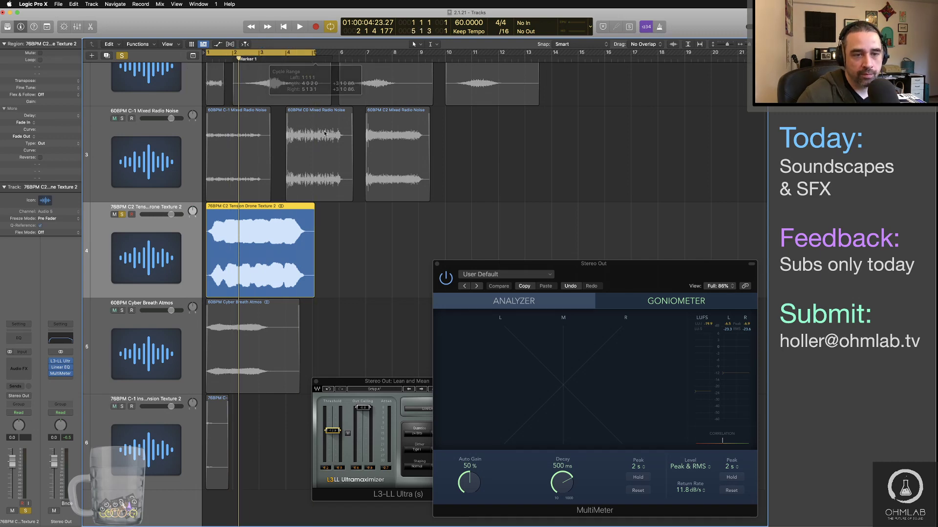
left_click(312, 58)
key("super+Right")
key("super+Right")
key("super+Right")
key("super+Right")
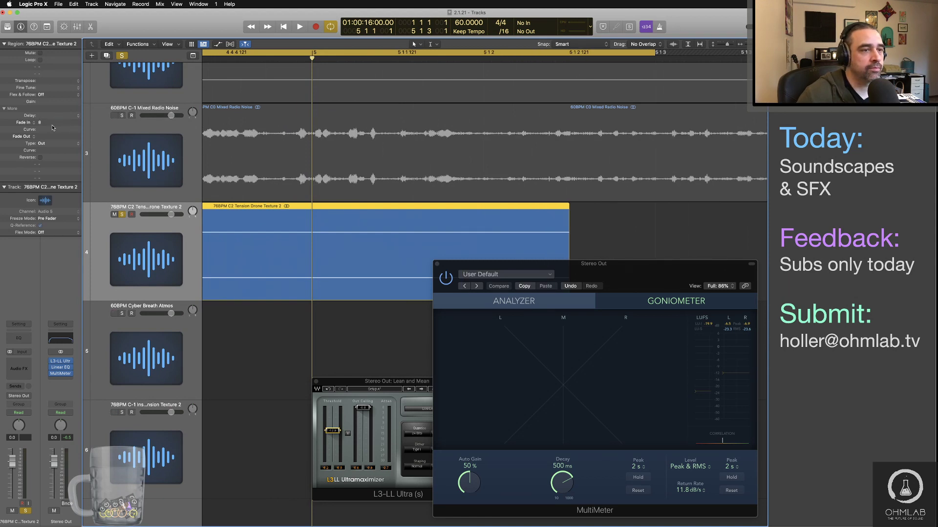
Play the tension drone region from its start to check its level and overall sound.
key("space")
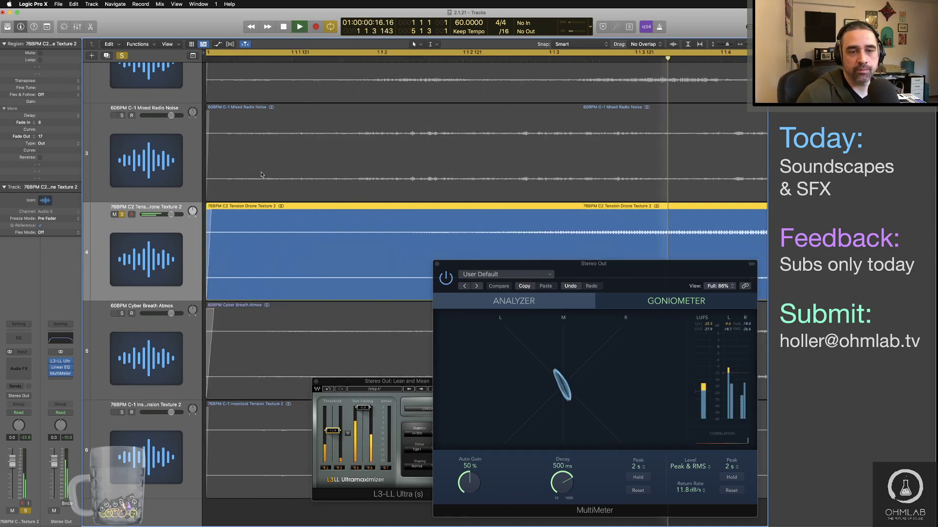
key("super+Left")
key("super+Left")
key("super+Left")
key("super+Left")
key("super+Left")
key("super+Left")
key("super+Left")
key("super+Left")
key("space")
Raise the L3-LL Ultramaximizer threshold on the stereo output to the top of its range while auditioning the drone.
left_click(338, 409)
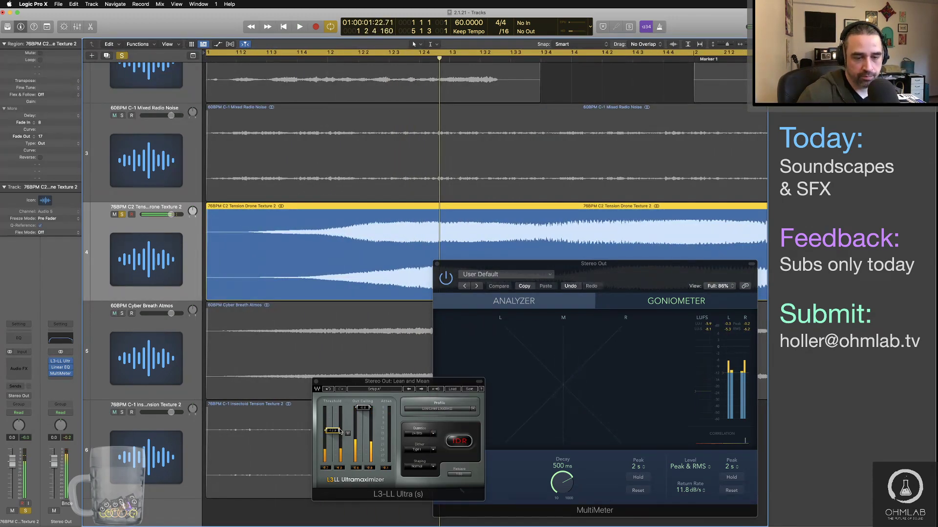
key("space")
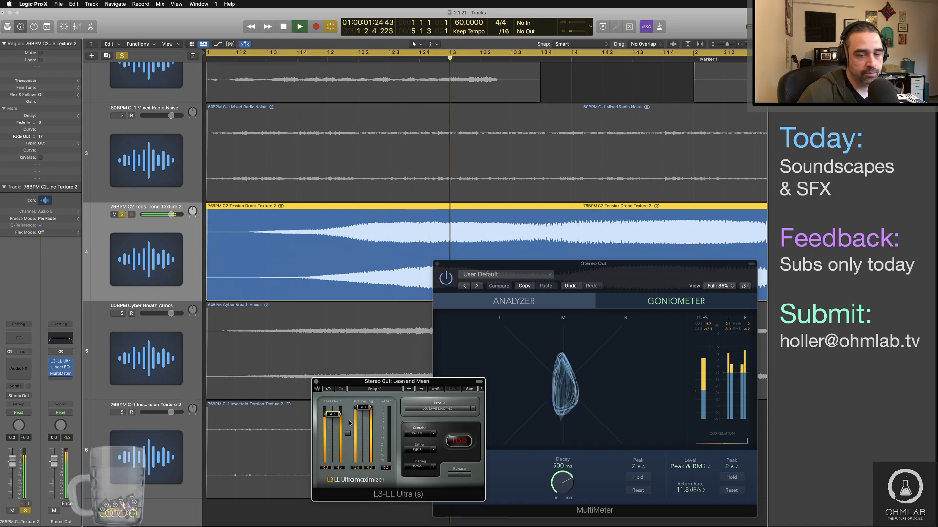
key("space")
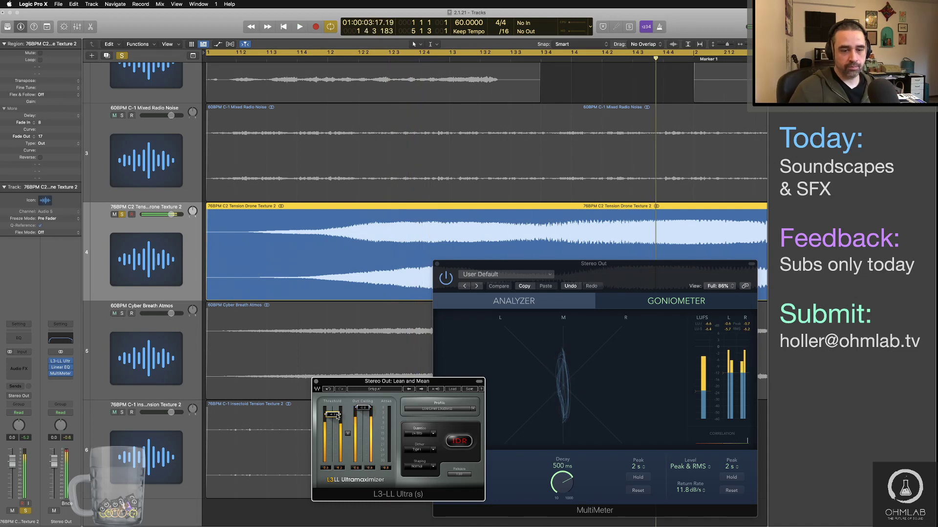
left_click_drag(333, 414, 333, 413)
key("space")
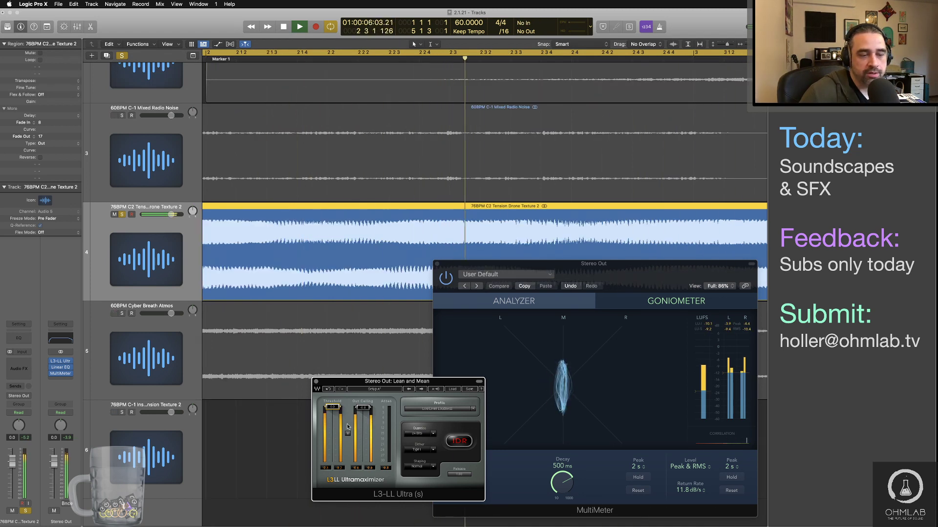
Lower the drone track's volume to about -3.8 dB and play the region through from the beginning.
key("space")
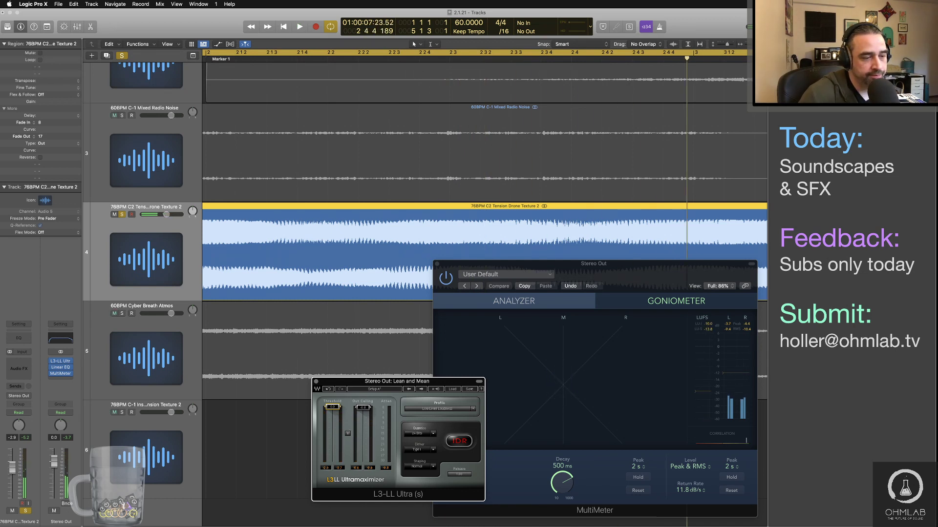
left_click(32, 440)
key("Return")
key("space")
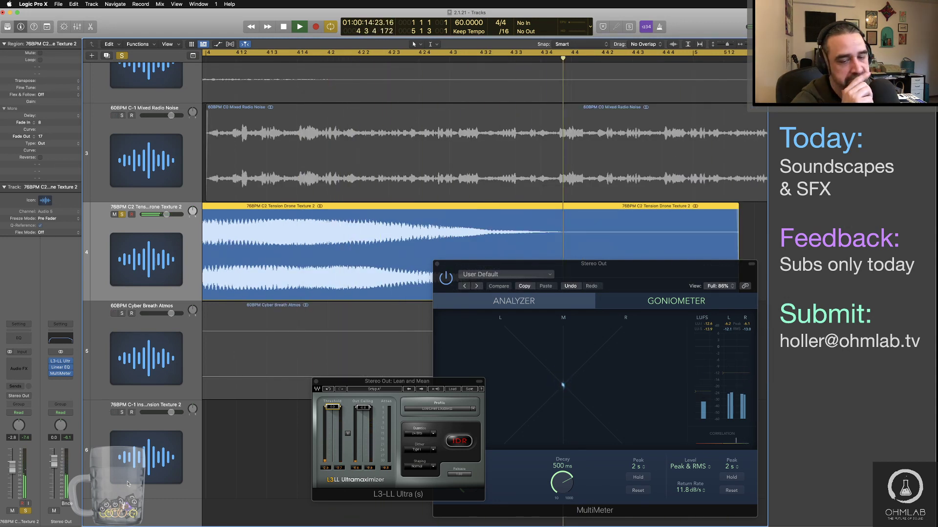
key("space")
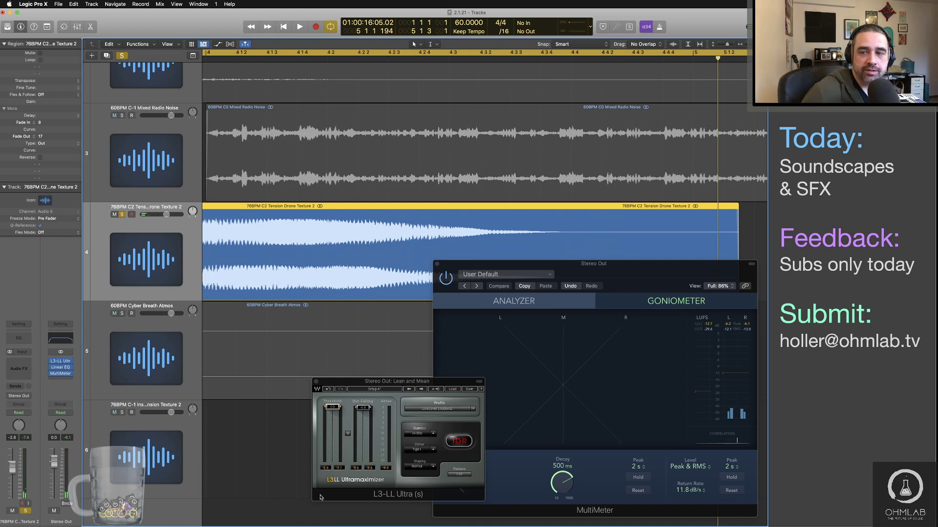
Copy the name of the 76BPM C2 Tension Drone Texture 2 region and open the bounce settings for a realtime 24-bit Wave file.
scroll(298, 431, "down", 6)
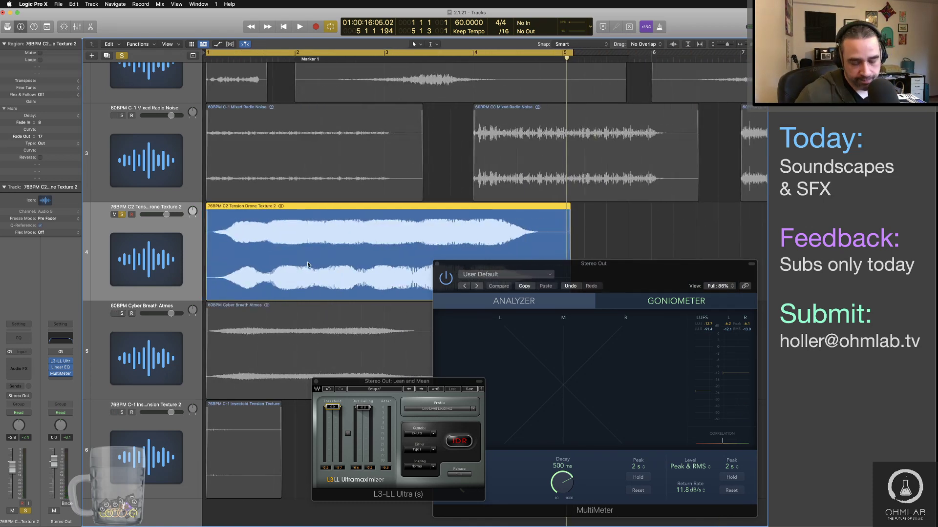
left_click(266, 207)
key("super+c")
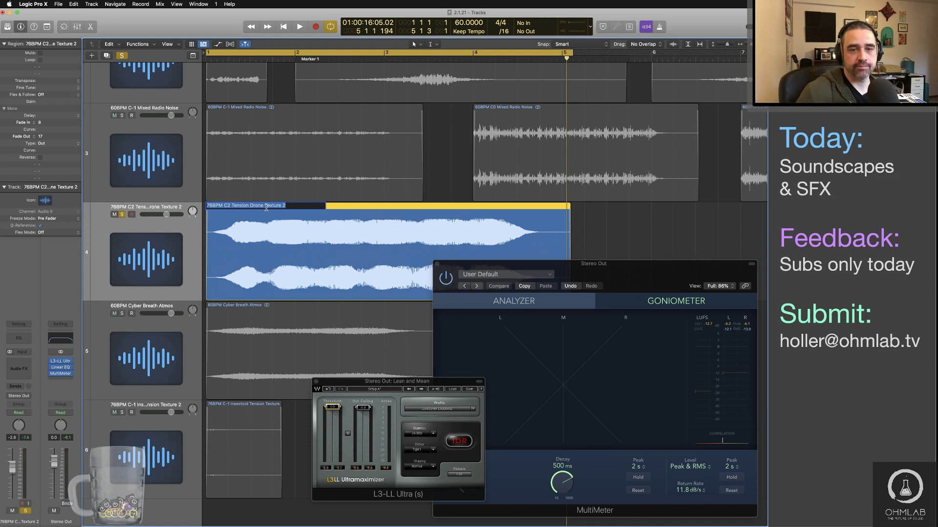
key("Return")
key("super+b")
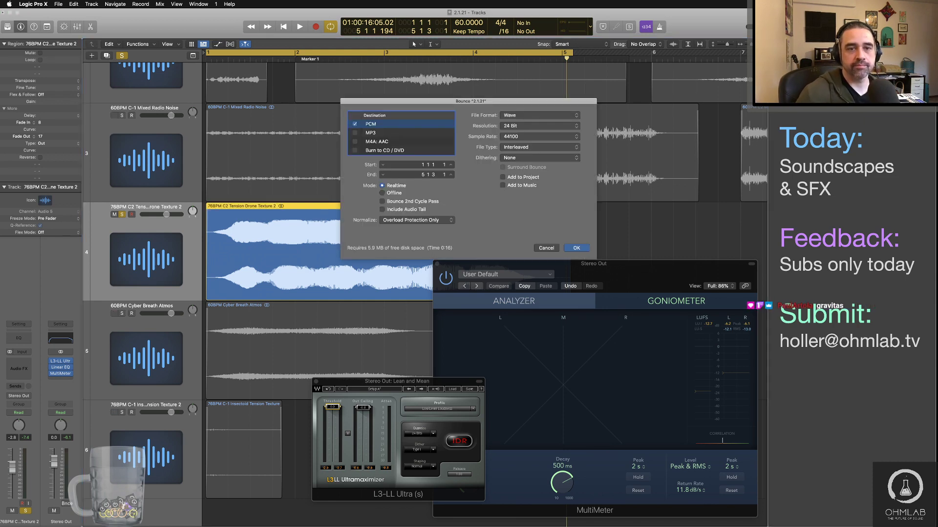
Accept the bounce settings and choose the Drones > Synthetic folder in GH Cinematic Atmos &textures as the destination.
key("Return")
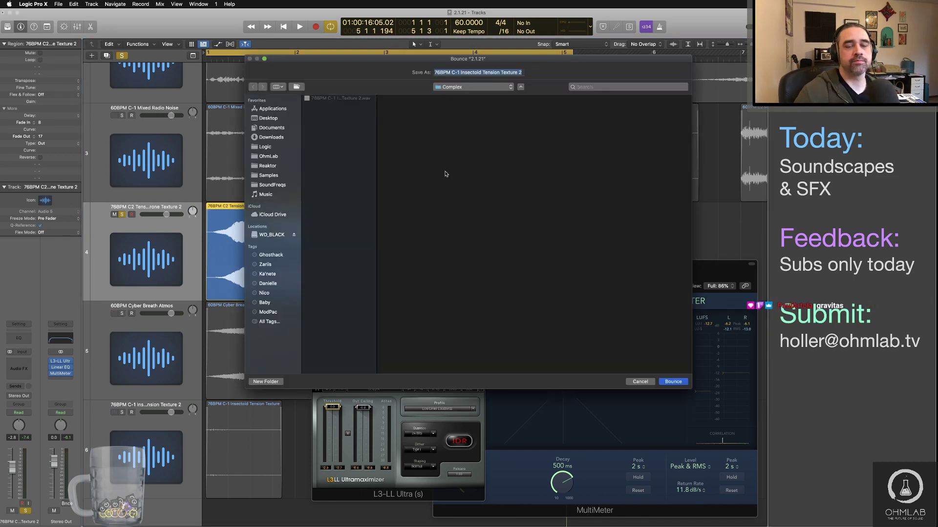
left_click(458, 88)
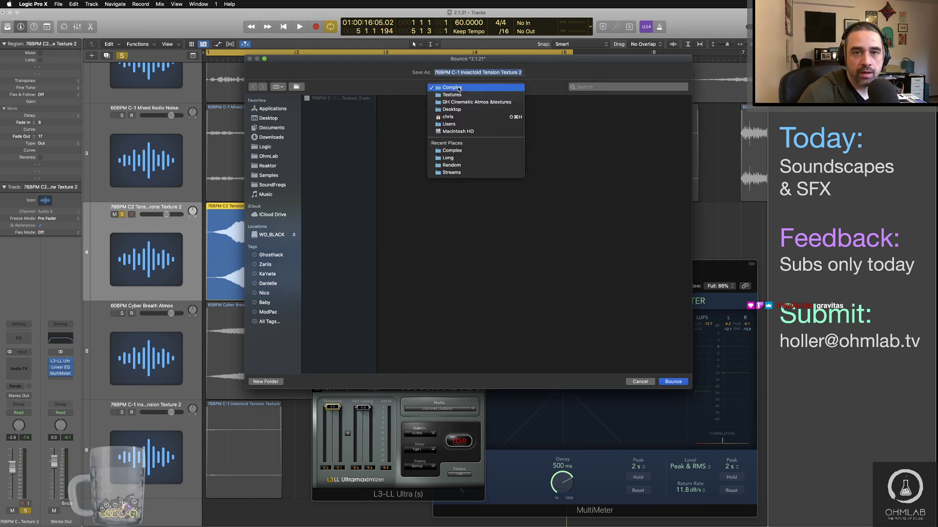
left_click(462, 102)
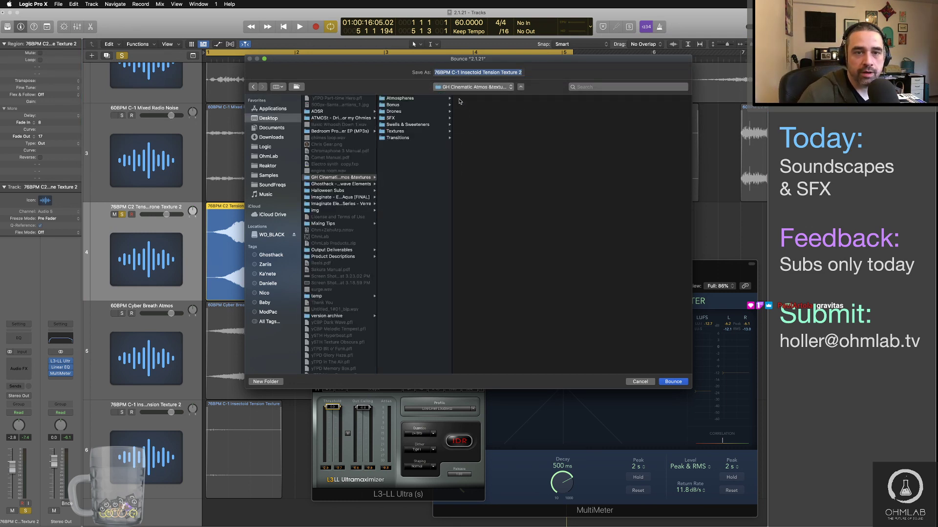
left_click(394, 111)
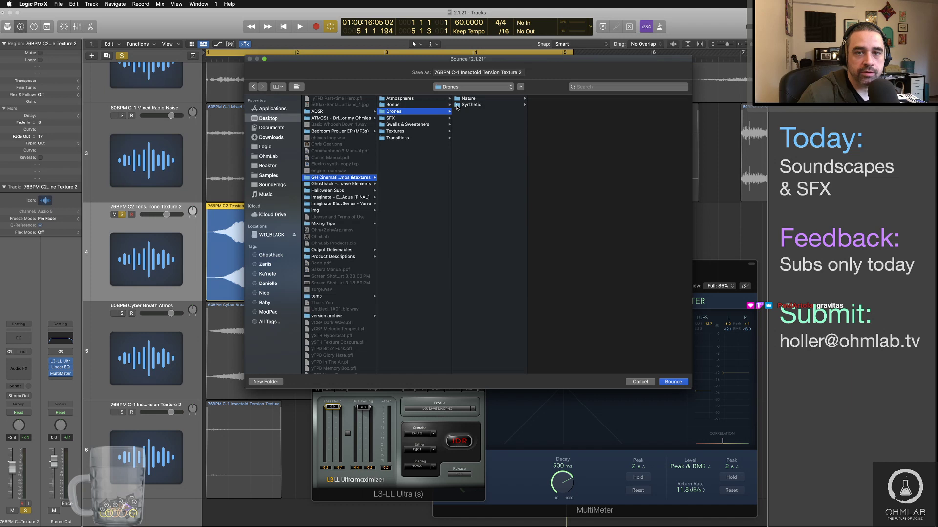
left_click(457, 105)
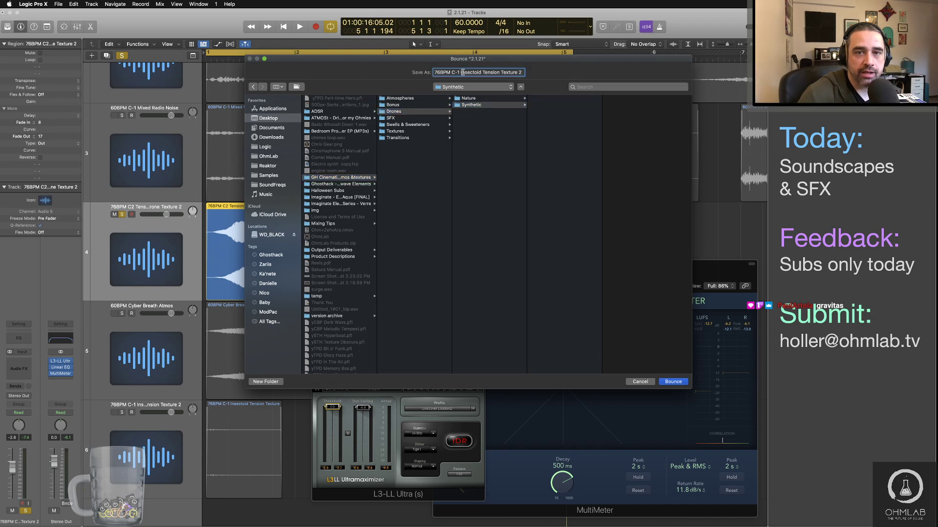
Name the bounce "76BPM C2 Tension Drone Texture 2" by pasting the copied region name and run it.
triple_click(462, 72)
key("super+v")
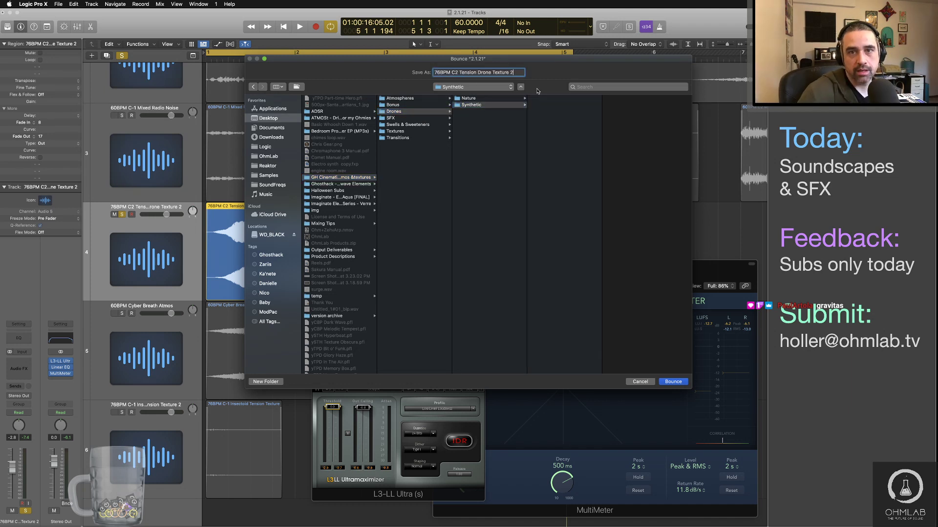
left_click(672, 382)
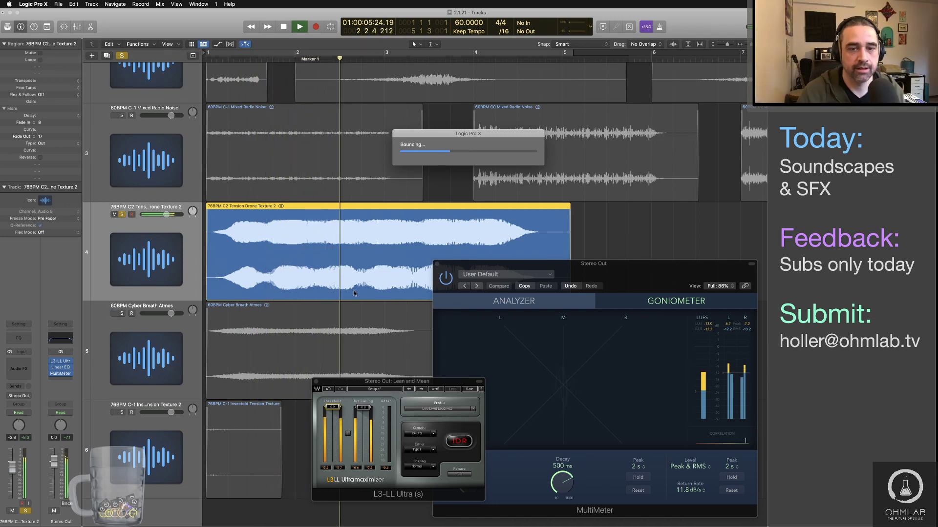
Switch to Finder and preview "76BPM C2 Tension Drone Texture.wav" in the Audio Files folder.
key("super+Tab")
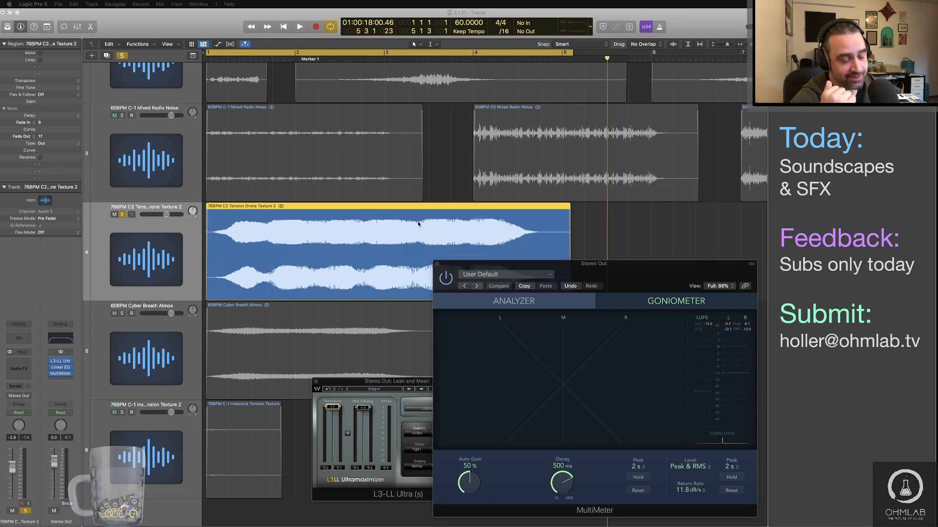
key("super+Tab")
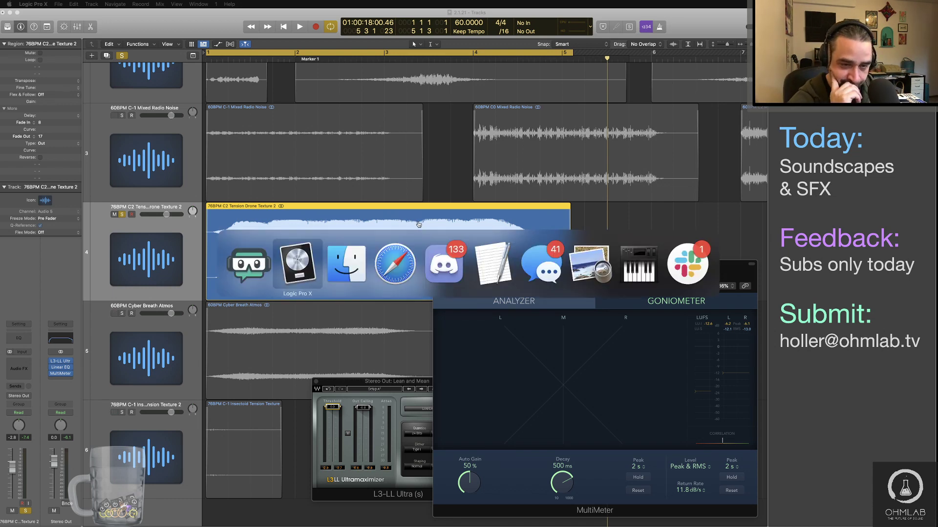
key("super+Tab")
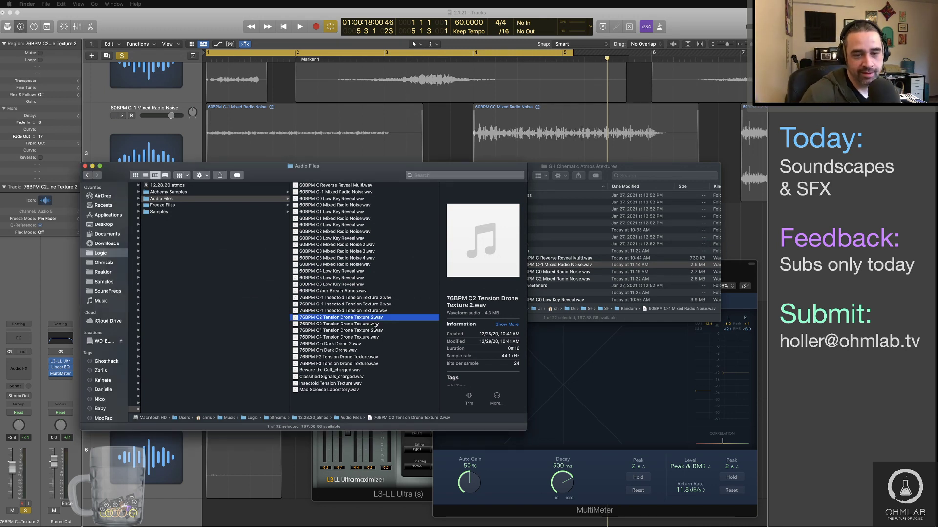
left_click(394, 325)
key("space")
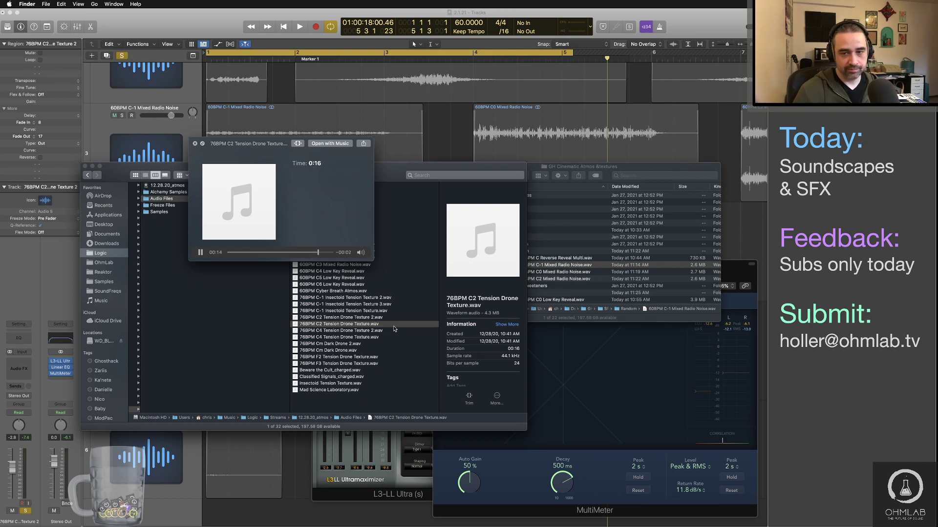
key("space")
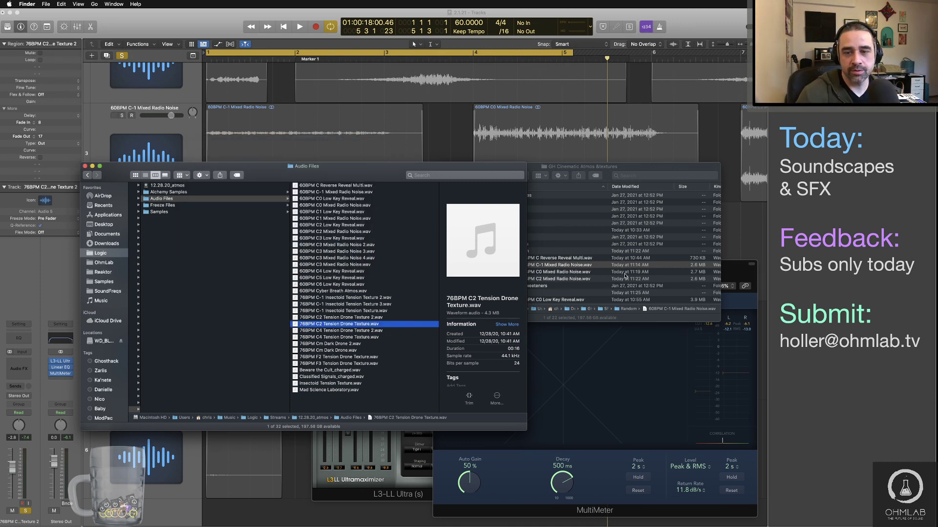
Expand Drones > Synthetic in the GH Cinematic Atmos &textures folder and preview the bounced 76BPM C2 Tension Drone Texture 2.wav.
left_click(626, 168)
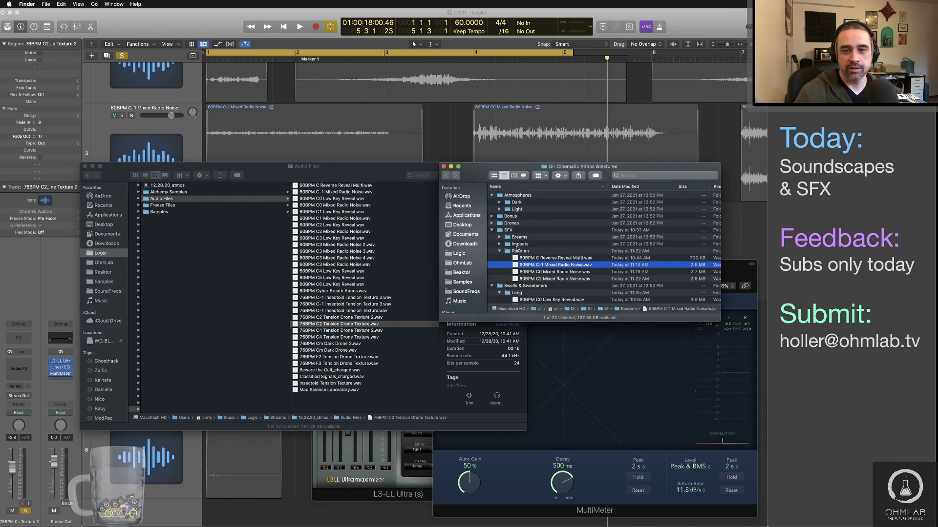
left_click(493, 224)
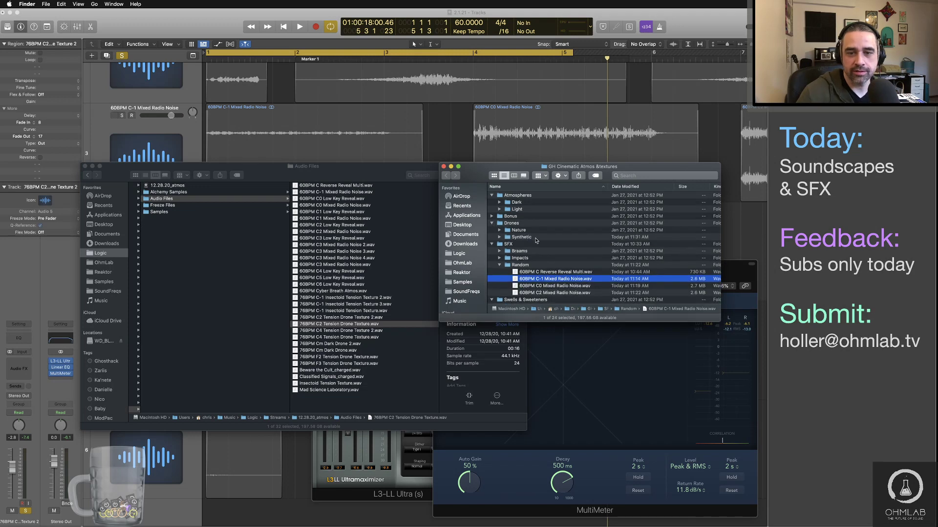
left_click(500, 237)
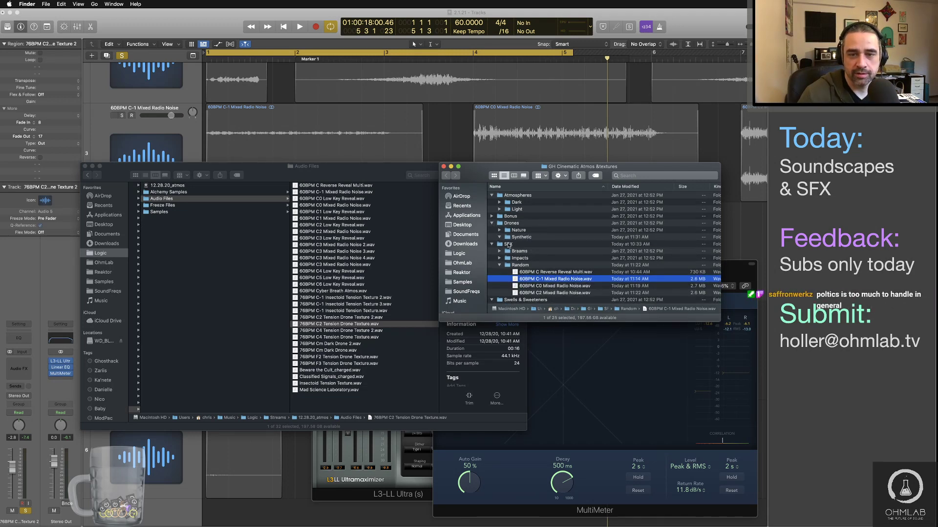
left_click(520, 244)
key("space")
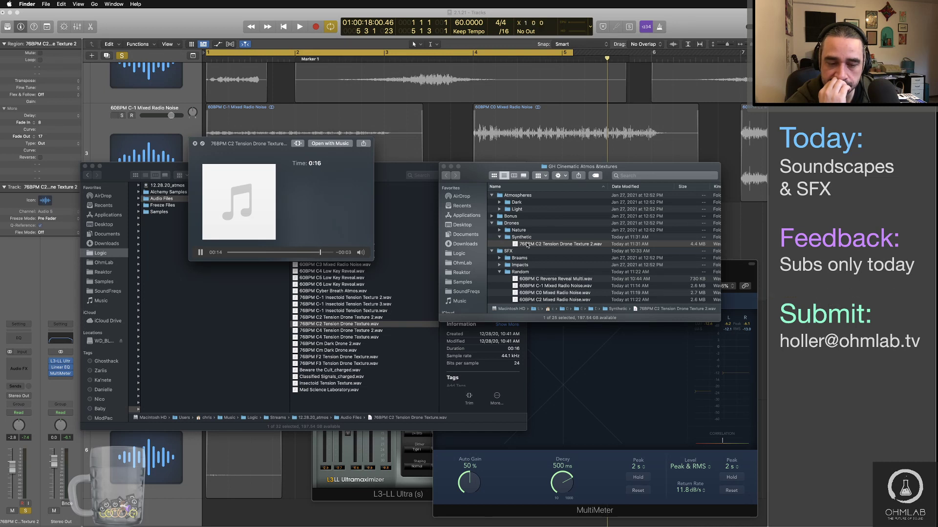
Close the bounced file's preview and preview the original "76BPM C2 Tension Drone Texture.wav" in the Audio Files folder for comparison.
left_click(527, 245)
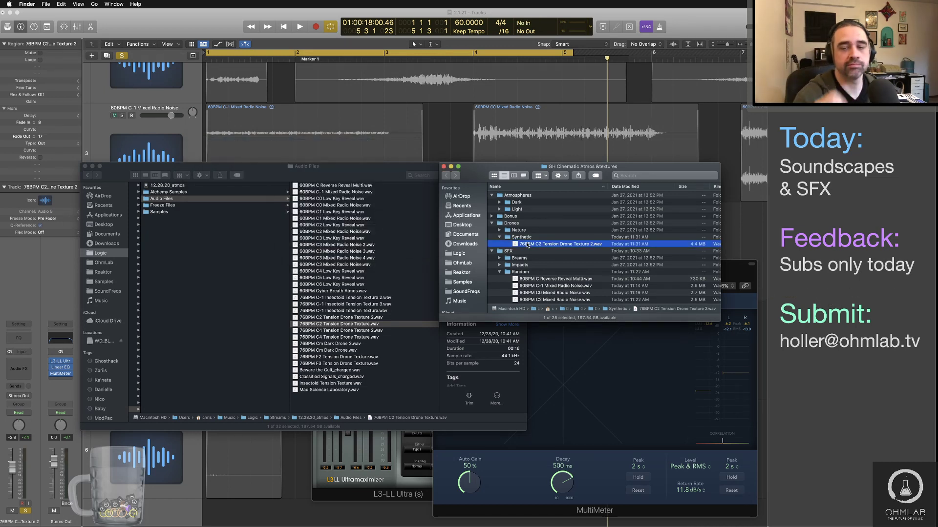
key("space")
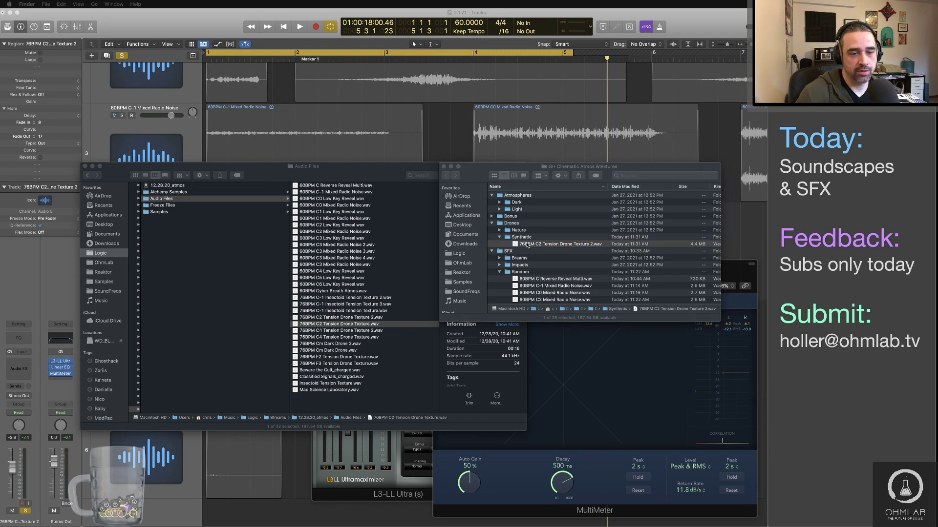
left_click(367, 171)
key("space")
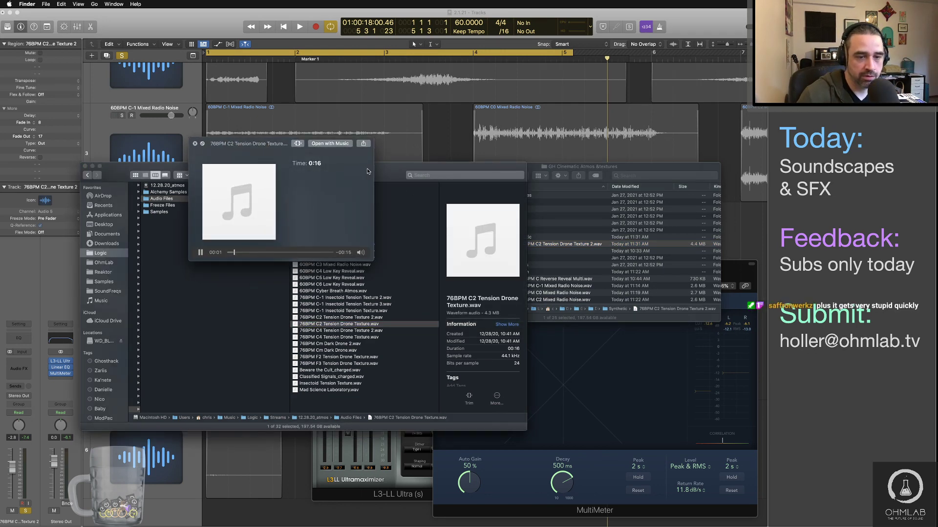
key("space")
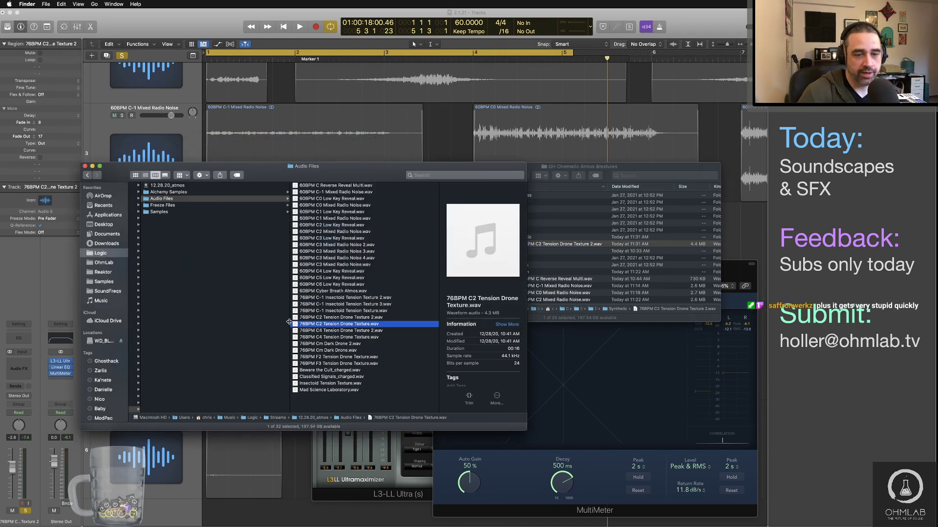
Place "76BPM C2 Tension Drone Texture.wav" after the first region on track 4 and return to Logic Pro X.
left_click_drag(294, 324, 585, 225)
key("super+Tab")
key("super+Left")
key("super+Left")
key("super+Left")
key("super+Left")
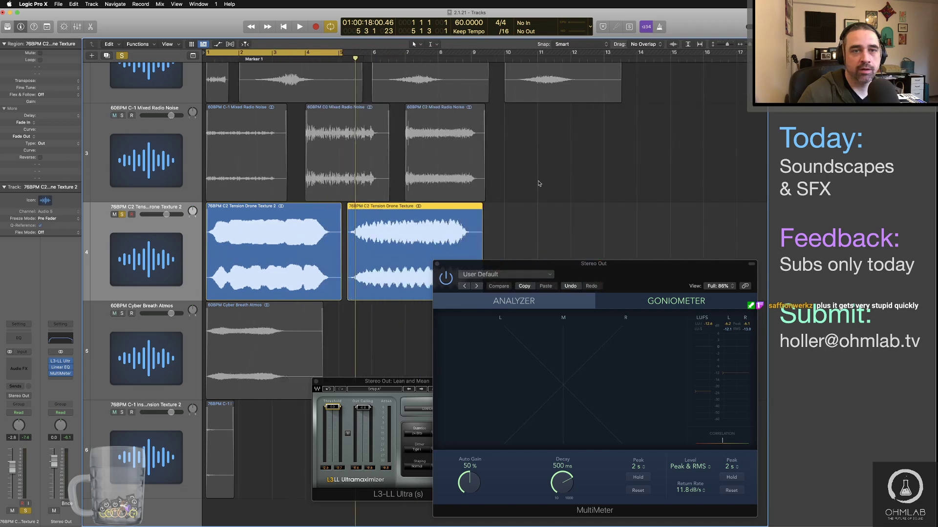
Fit the cycle range to the second drone region on track 4, from 5 2 1 1 to 9 2 2 119.
left_click_drag(341, 50, 460, 66)
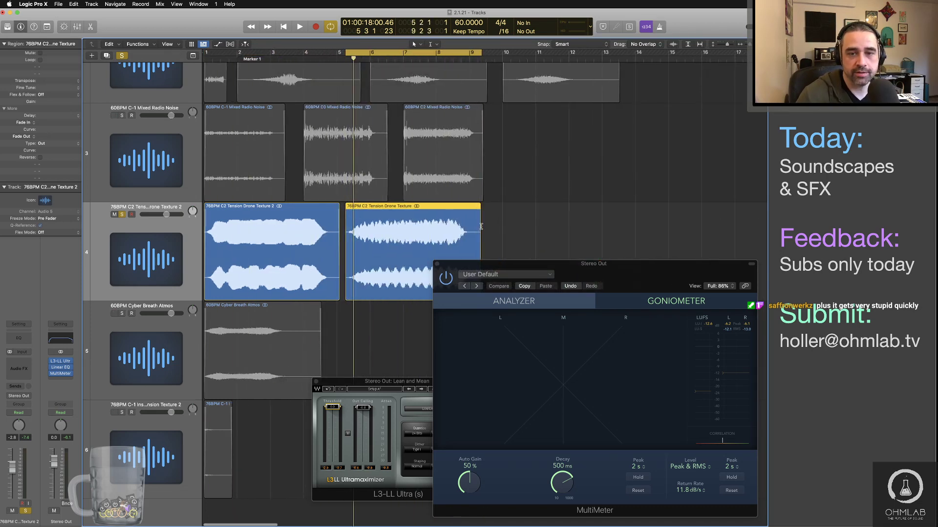
scroll(481, 229, "right", 3)
key("super+Right")
key("super+Right")
key("super+Right")
key("super+Right")
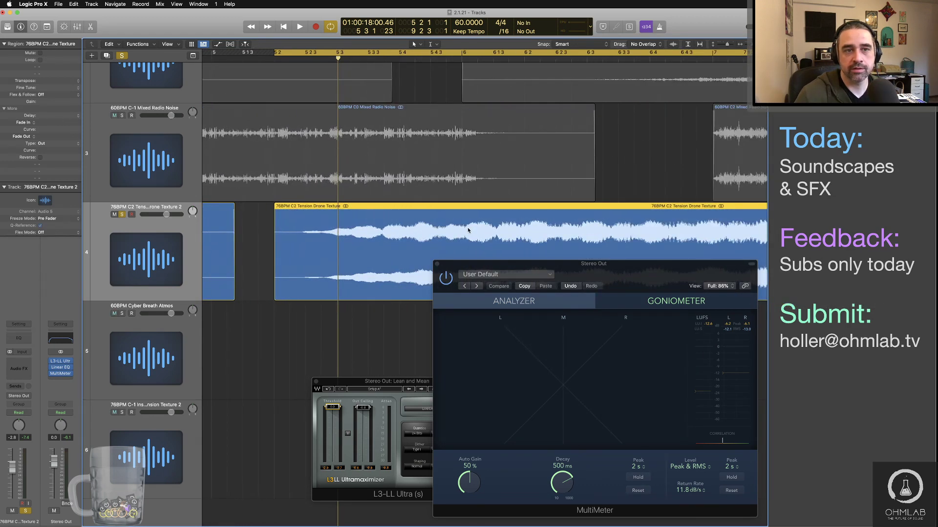
scroll(468, 230, "right", 10)
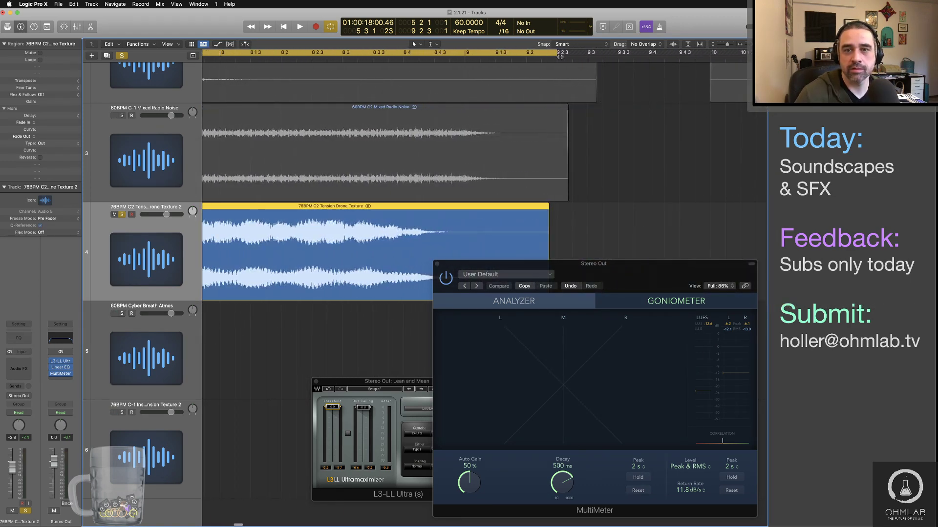
left_click_drag(557, 52, 548, 53)
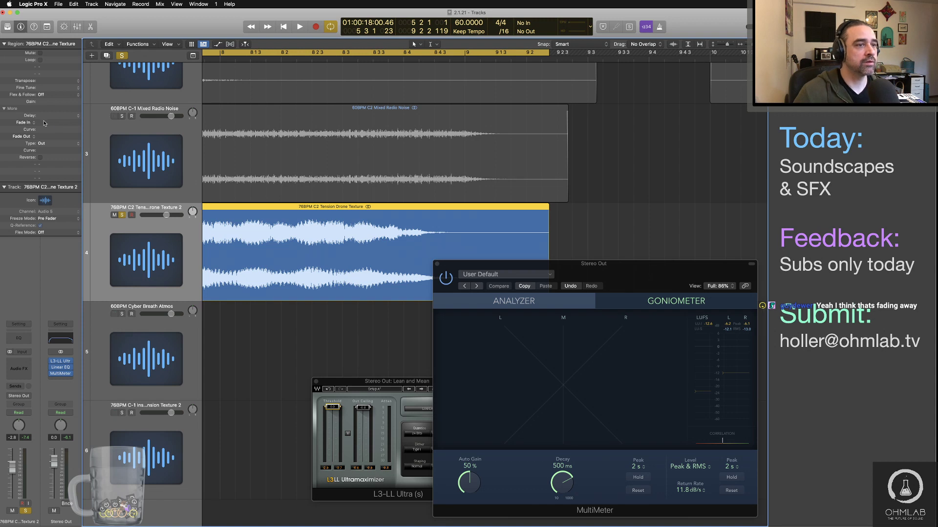
Set the region's fade-in to 7 and fade-out to 14, and adjust the L3-LL Ultramaximizer threshold during playback.
mouse_move(44, 122)
left_mouse_down()
mouse_move(47, 110)
mouse_move(51, 121)
left_mouse_up()
key("space")
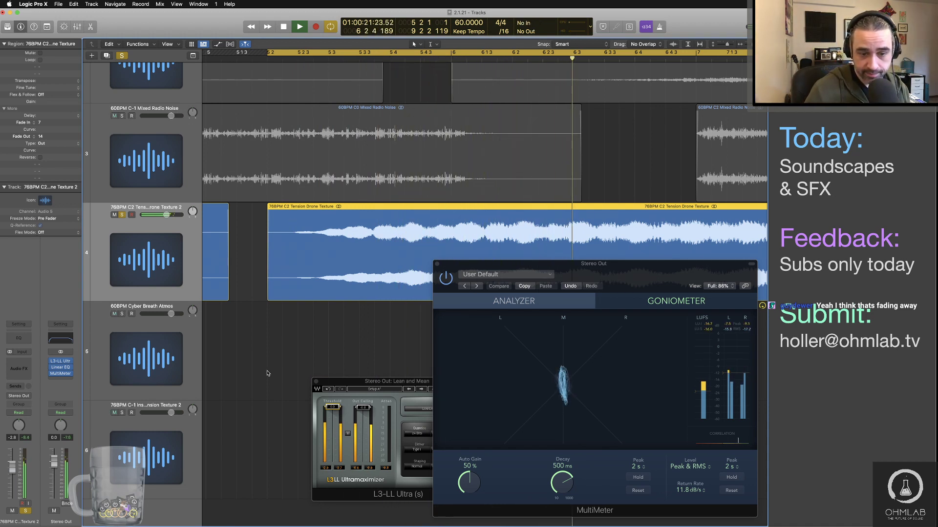
left_click_drag(333, 407, 338, 411)
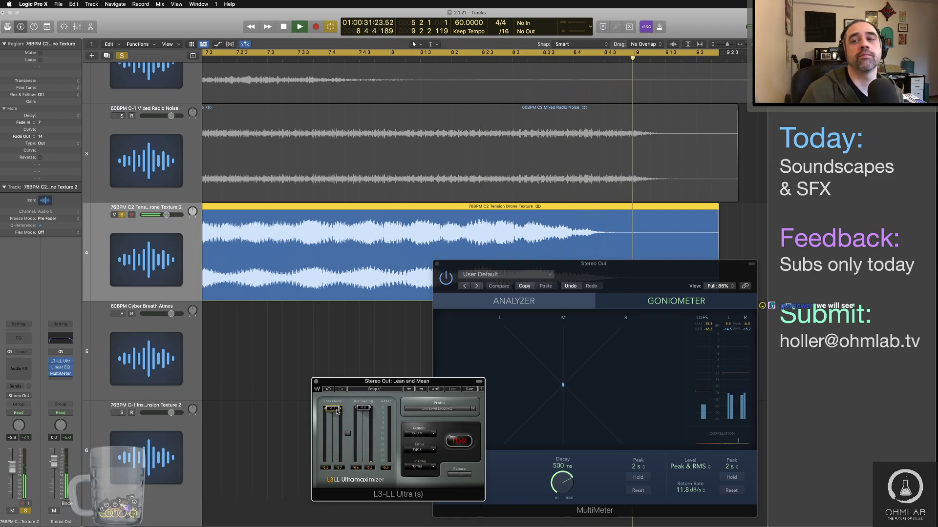
key("space")
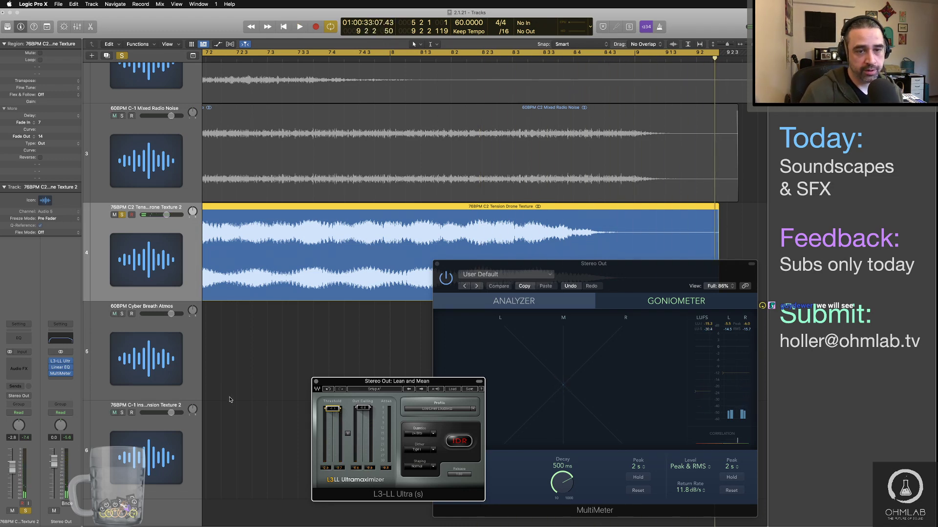
Open the bounce settings for the C2 Tension Drone Texture region and accept them as 24 Bit, 44100 Wave PCM in Realtime mode.
scroll(349, 274, "left", 10)
scroll(350, 275, "right", 10)
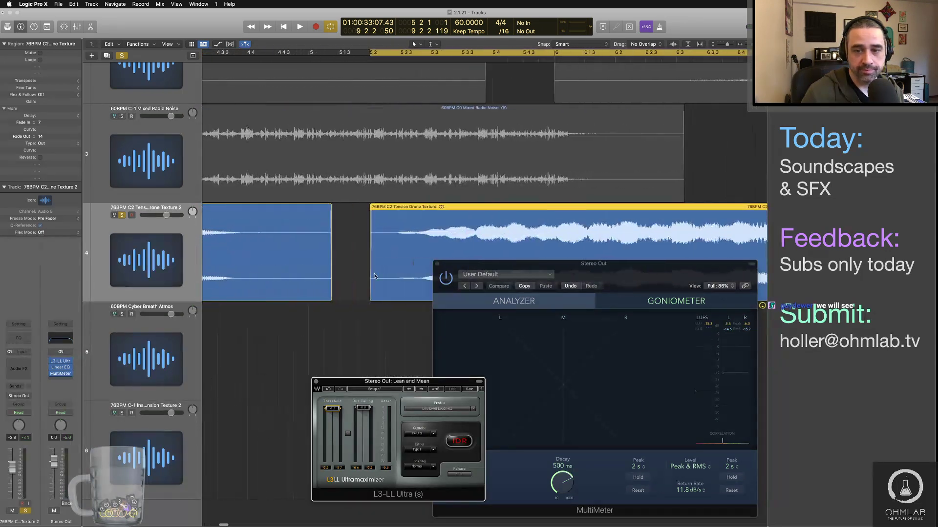
scroll(403, 243, "left", 1)
double_click(437, 207)
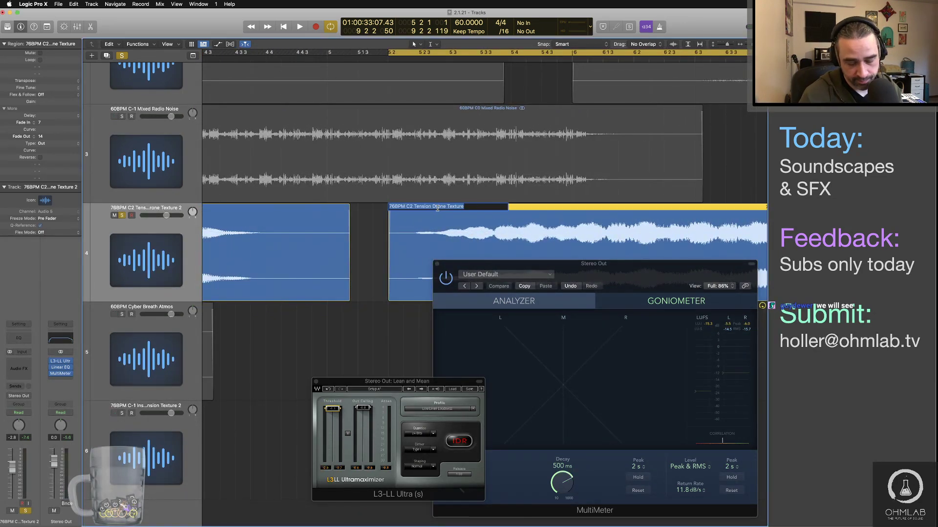
key("Return")
key("super+b")
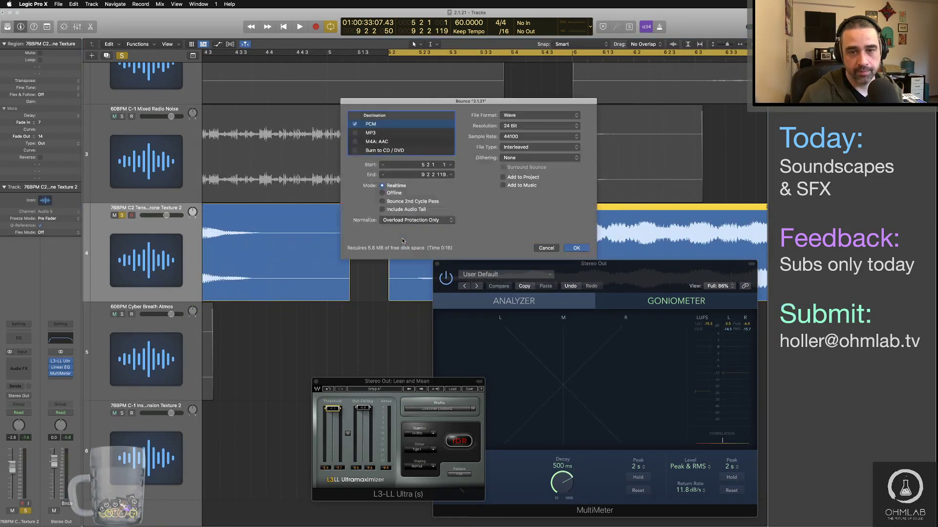
key("Return")
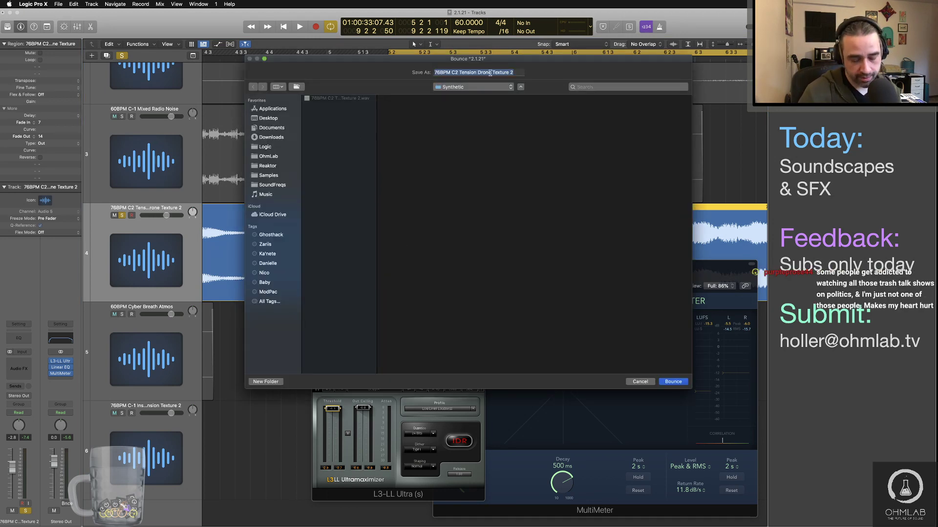
Name the bounce "76BPM C2 Tension Drone Texture" in the Synthetic folder and run it.
key("Right")
key("BackSpace")
key("BackSpace")
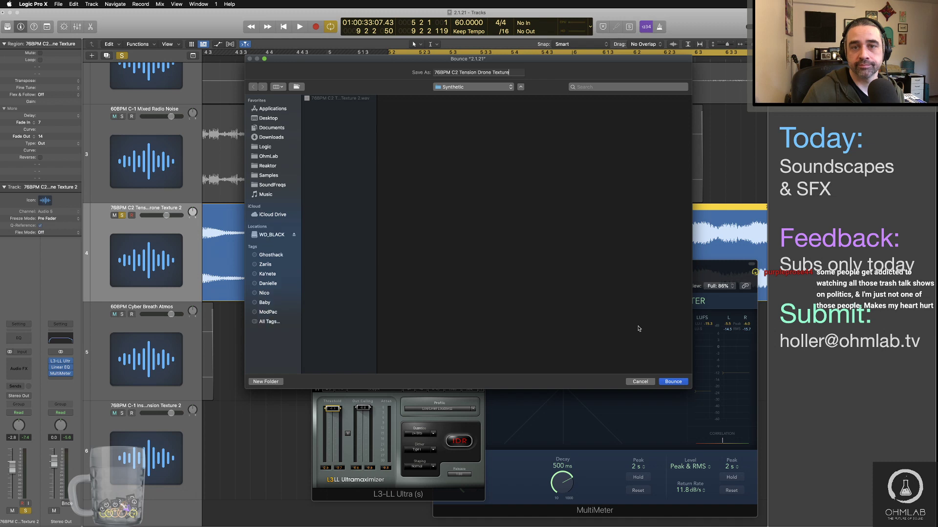
left_click(673, 382)
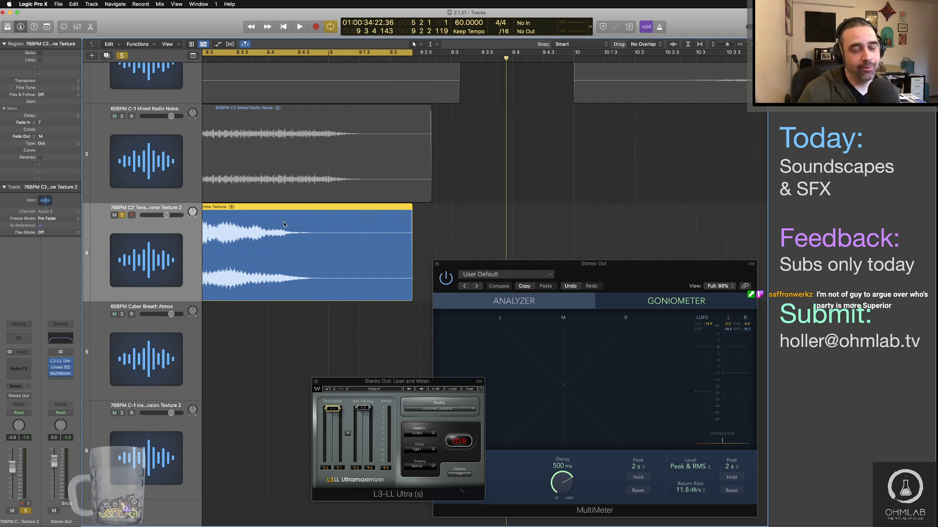
Switch to Finder and preview "76BPM C4 Tension Drone Texture 2.wav" in the Audio Files folder.
scroll(284, 221, "down", 8)
scroll(283, 221, "down", 10)
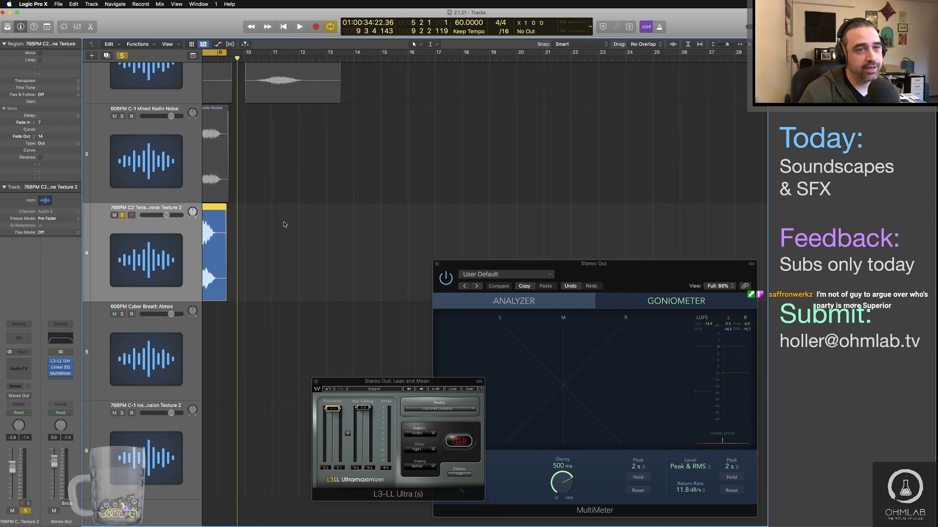
scroll(282, 223, "right", 2)
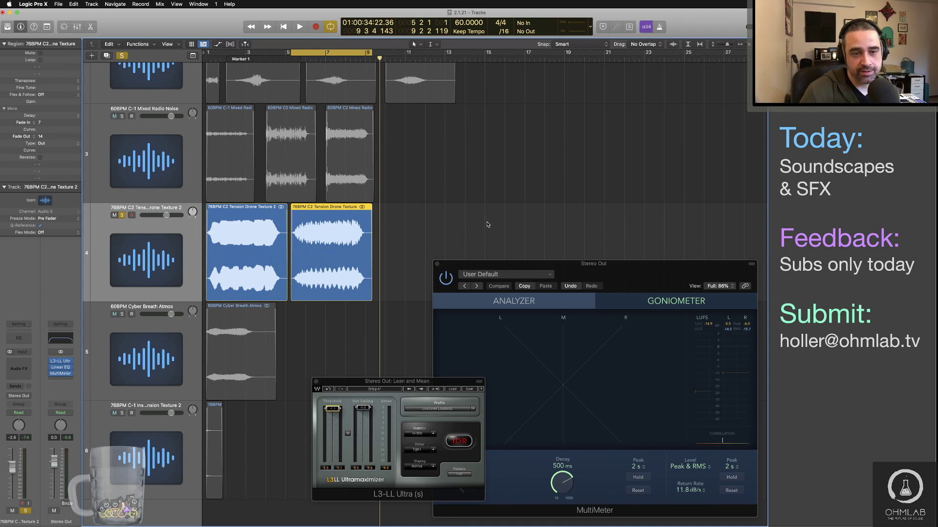
key("super+Tab")
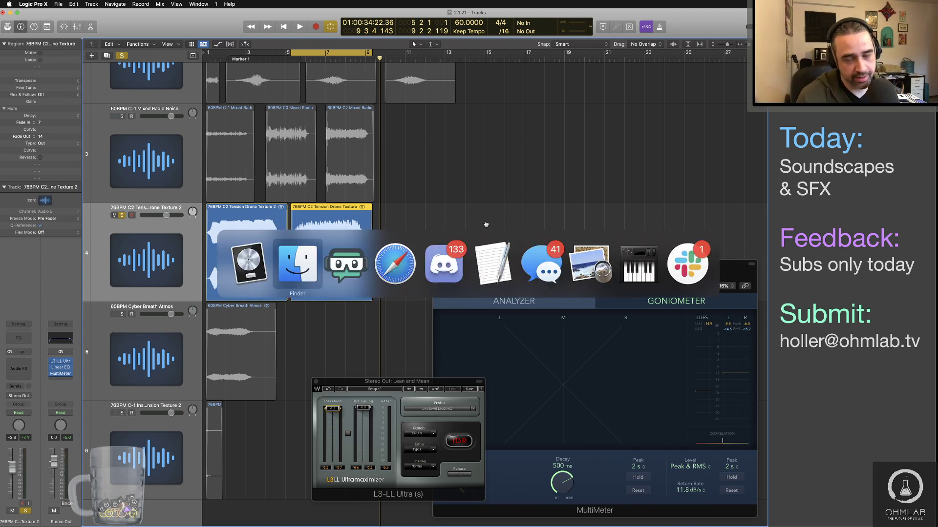
left_click(344, 269)
key("super+Tab")
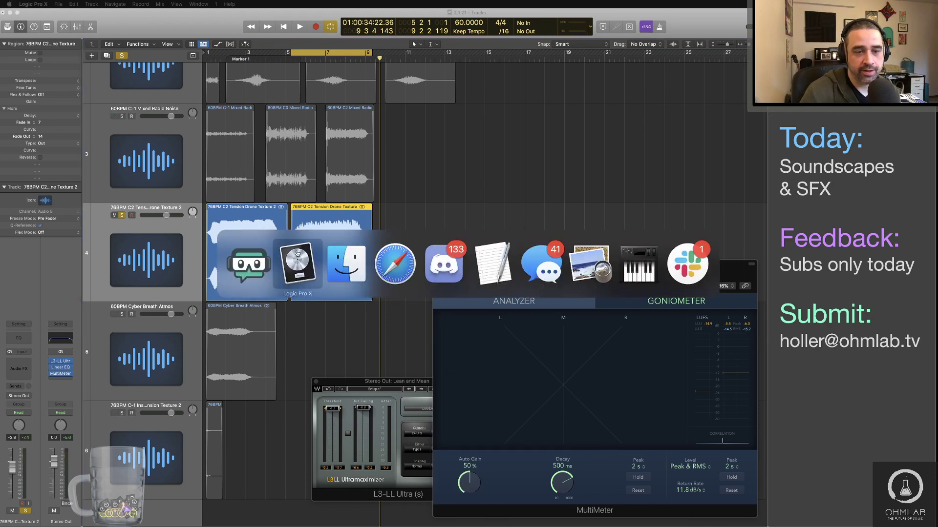
left_click(345, 264)
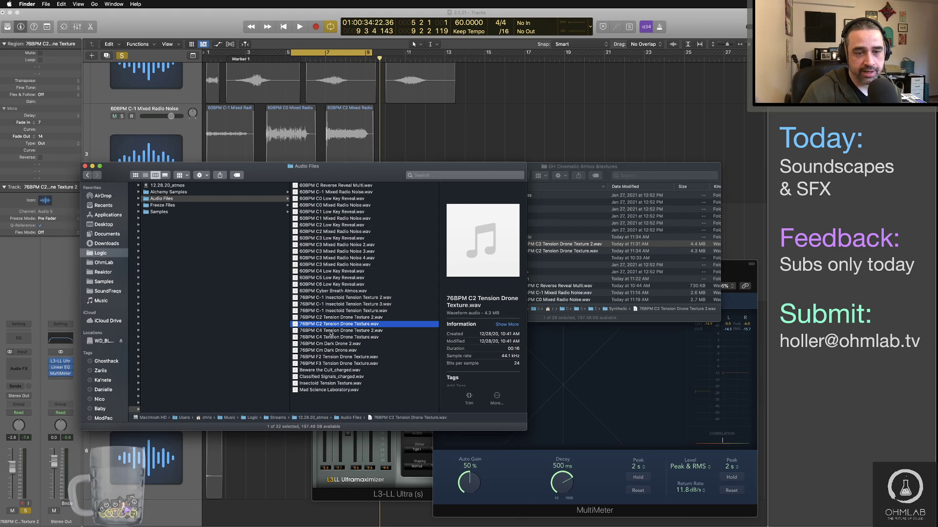
left_click(331, 331)
key("space")
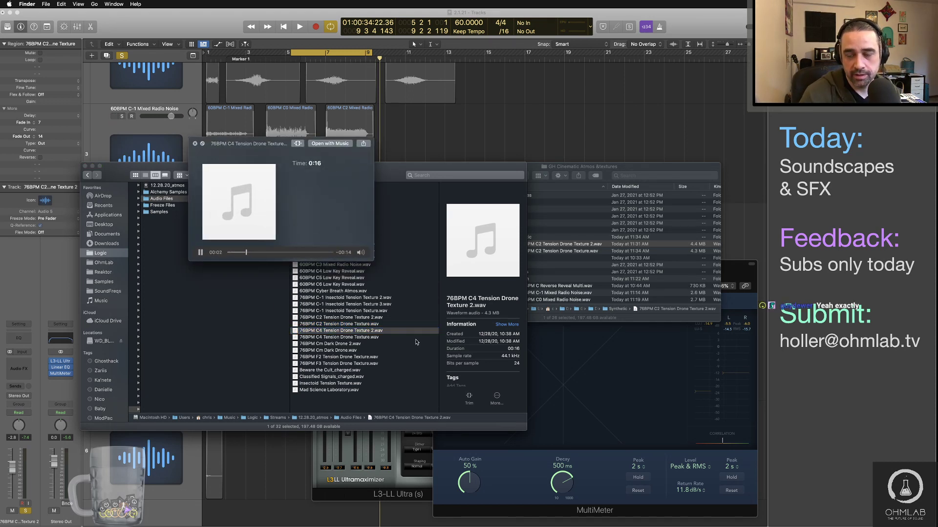
key("space")
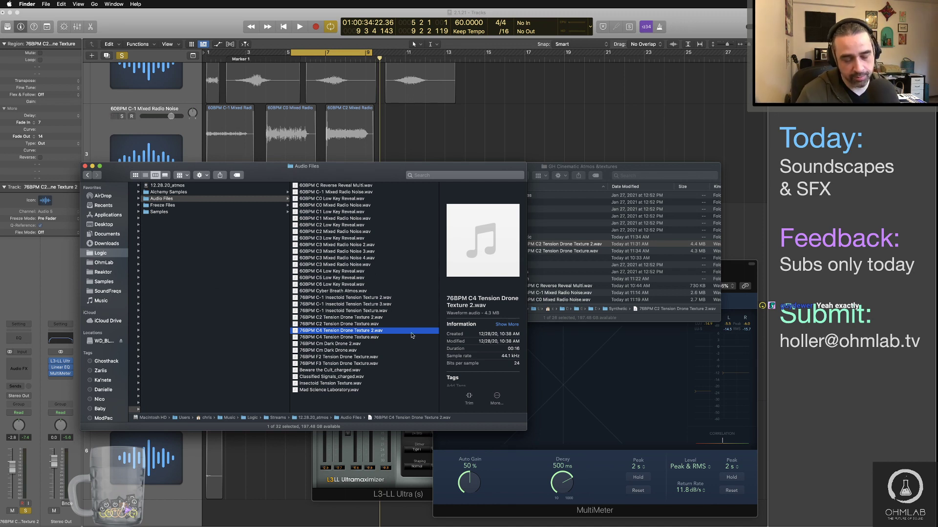
Compare the previews of "76BPM C4 Tension Drone Texture 2.wav" and "76BPM C4 Tension Drone Texture.wav".
key("space")
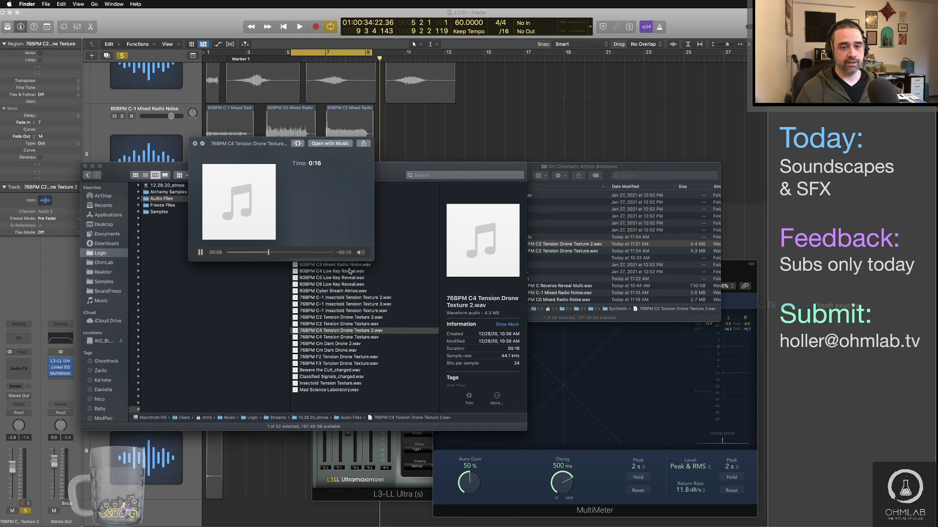
key("Down")
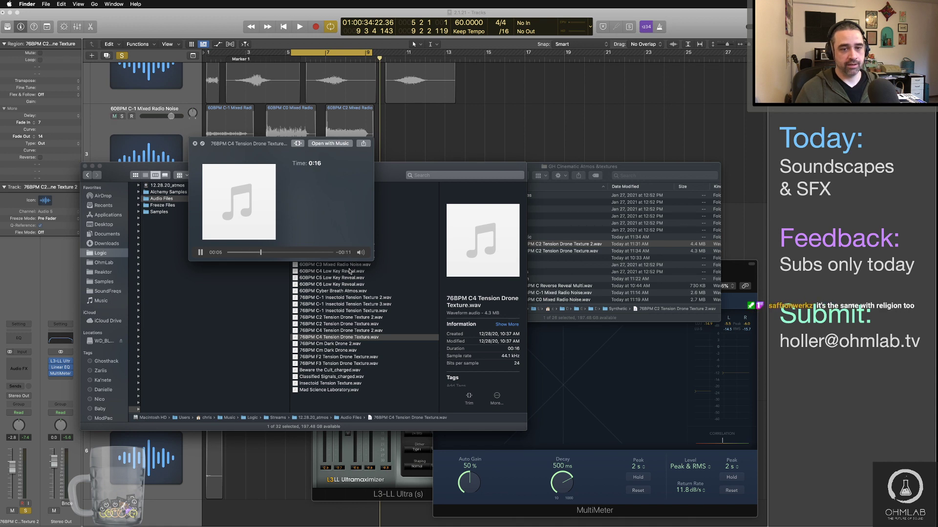
key("space")
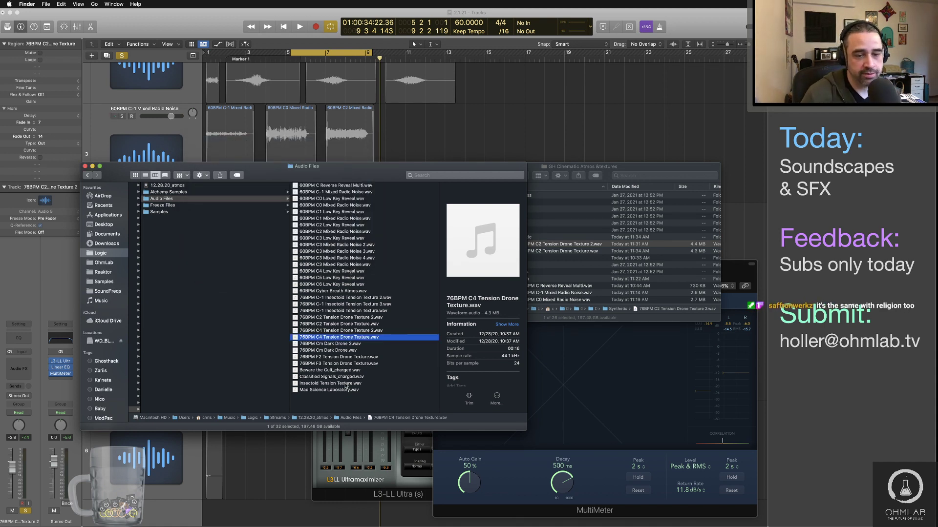
Place "76BPM C4 Tension Drone Texture 2.wav" at bar 10 on track 4 and return to Logic Pro X.
left_click(306, 331)
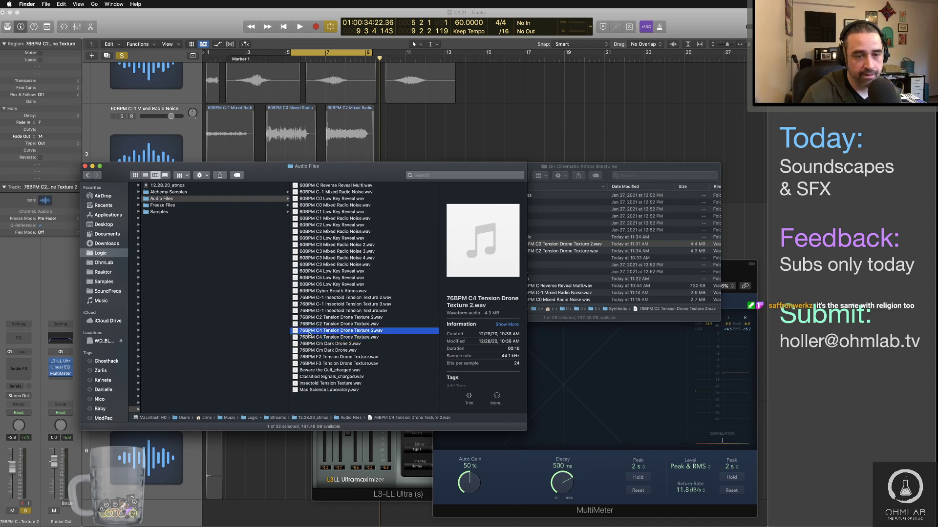
left_click_drag(295, 334, 384, 255)
key("super+Tab")
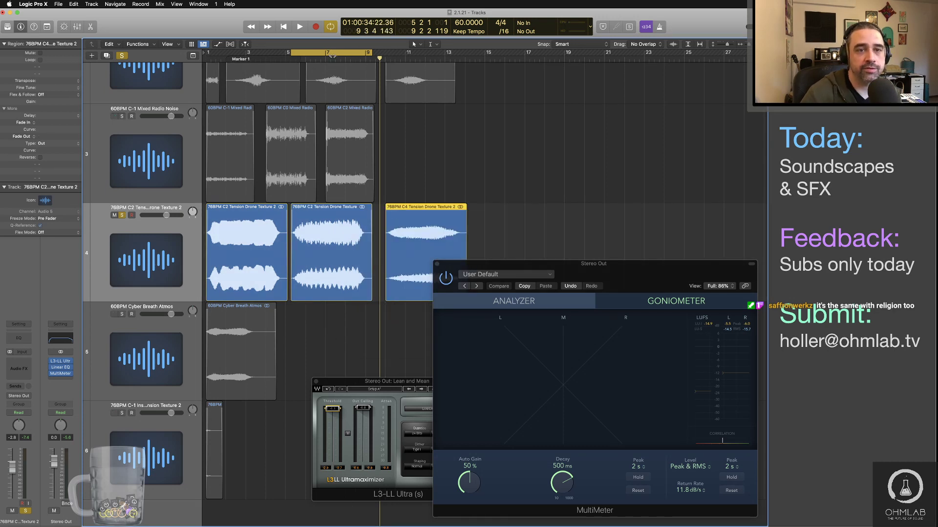
Fit the cycle range to the C4 drone region from bar 10 to bar 14 and give the region a fade-in of 5 and a fade-out.
left_click_drag(332, 56, 426, 56)
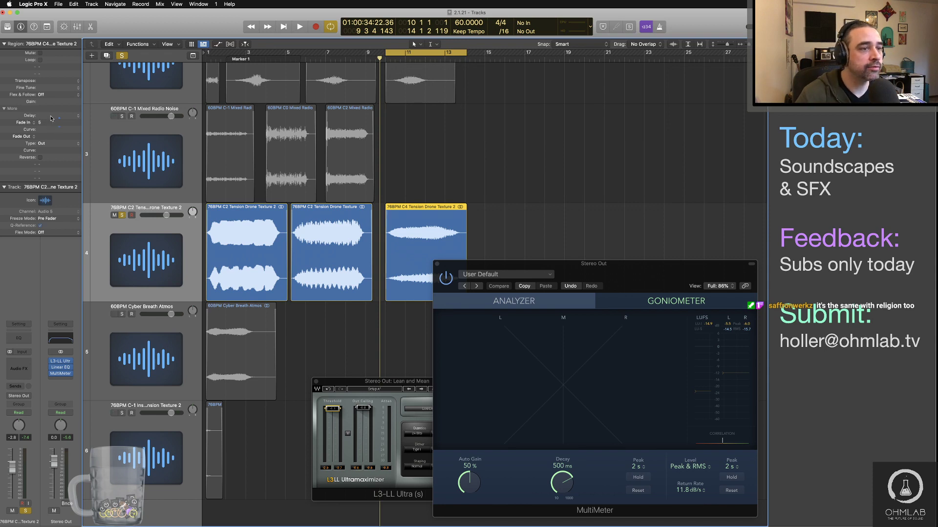
key("super+Right")
key("super+Right")
key("super+Right")
key("super+Right")
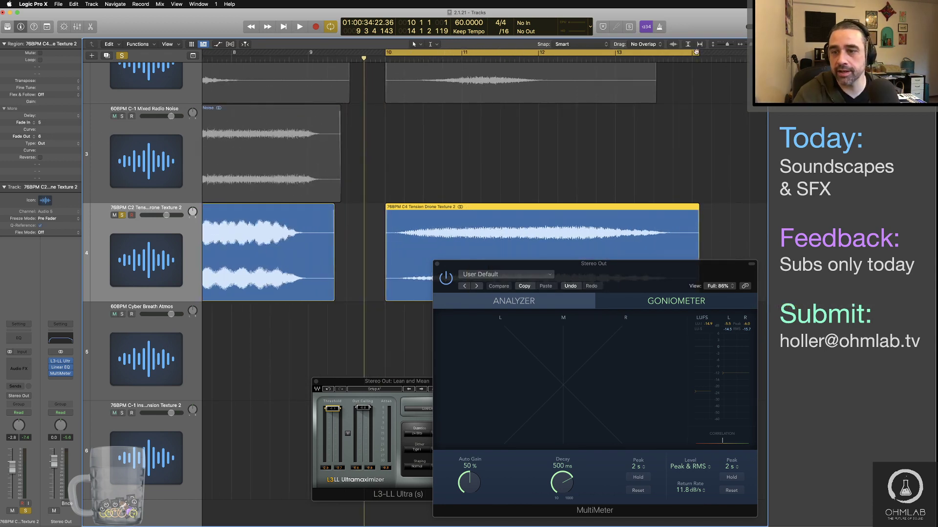
left_click_drag(696, 52, 700, 52)
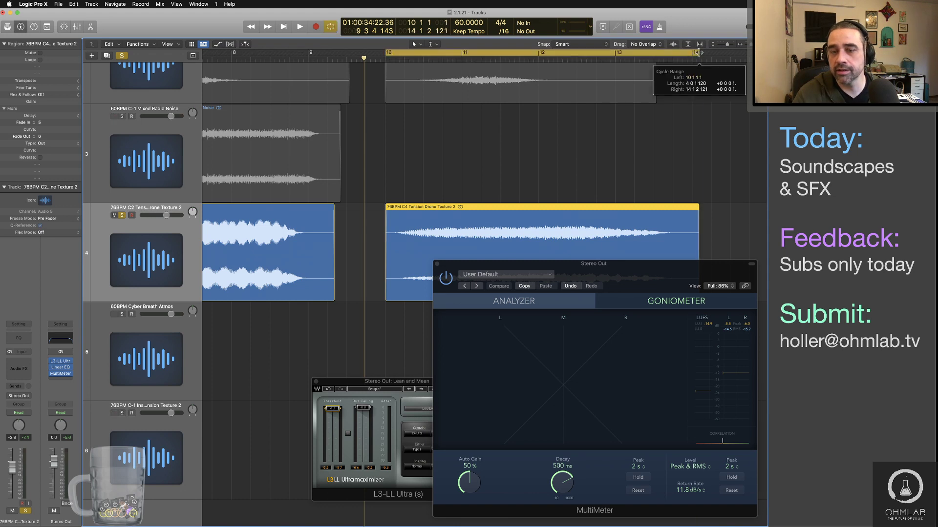
Play the C4 drone region at bar 10 and lower the L3-LL Ultramaximizer threshold on the Stereo Out.
key("space")
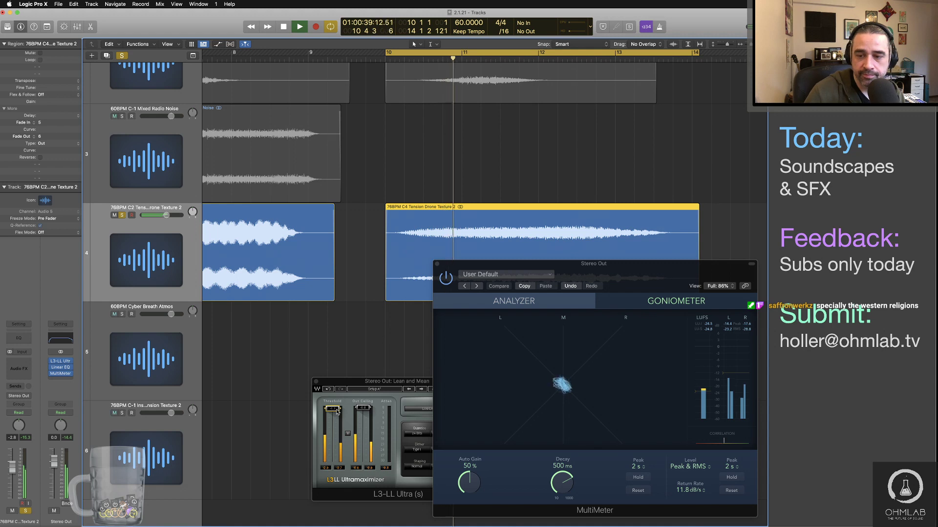
left_click(336, 412)
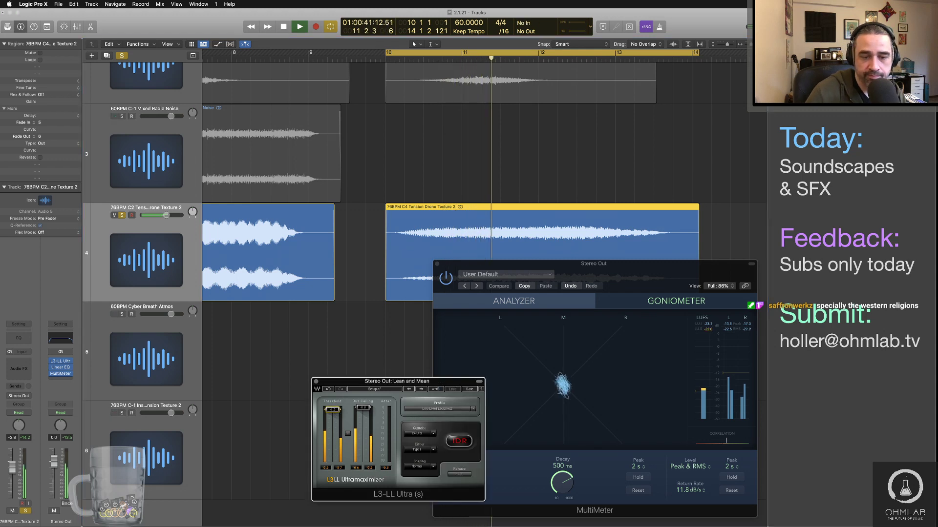
left_click_drag(332, 410, 337, 416)
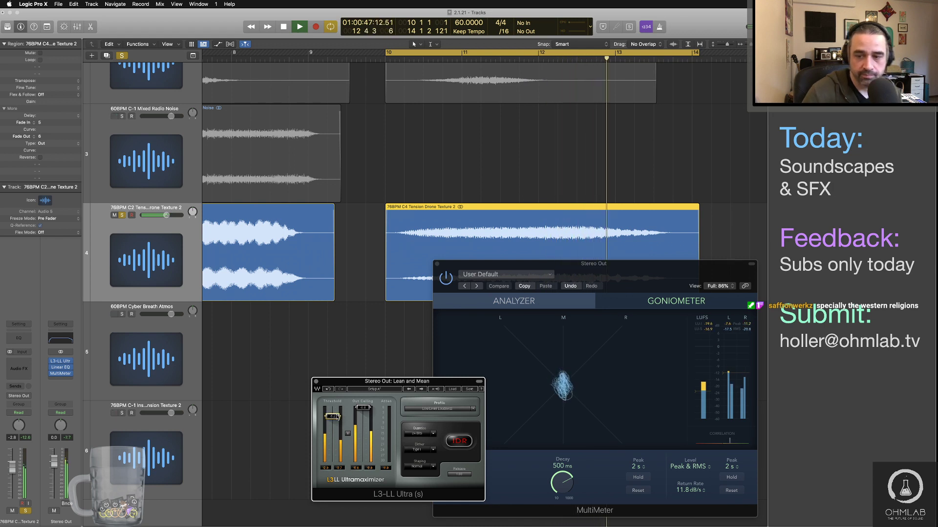
key("space")
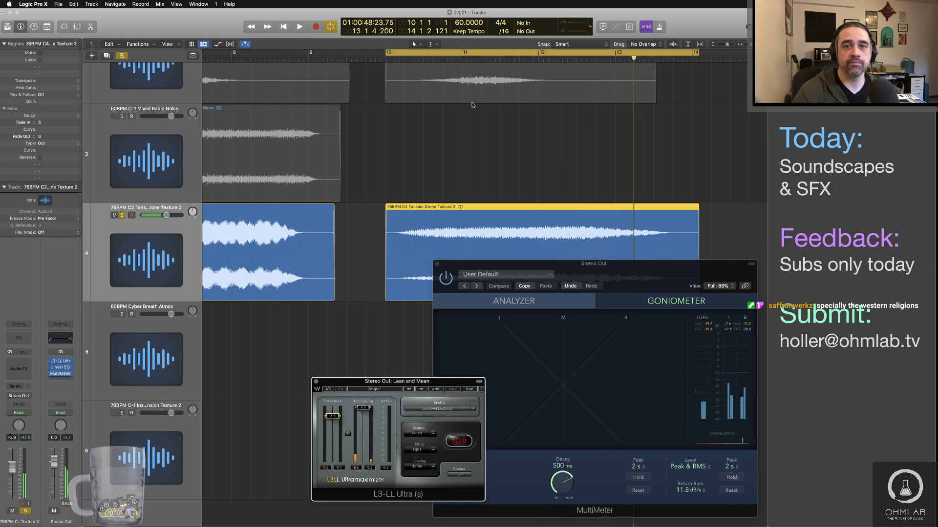
double_click(469, 64)
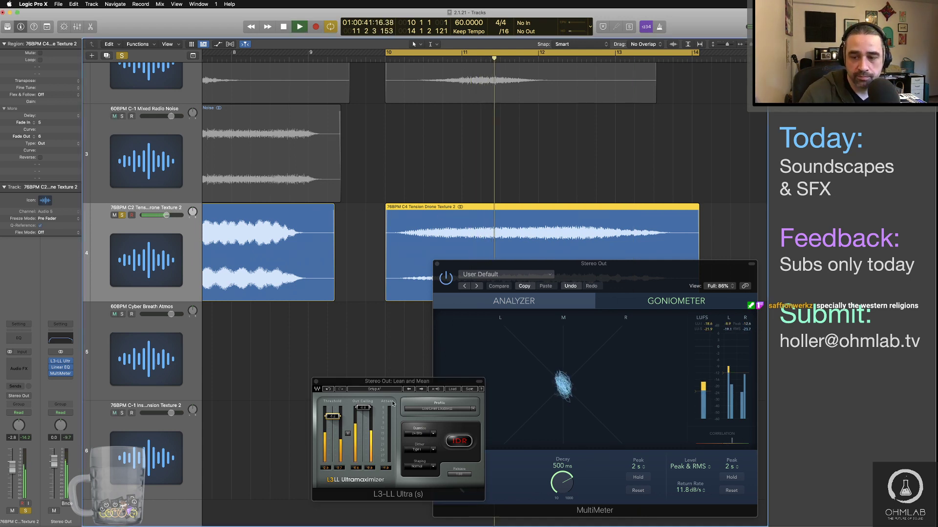
left_click(335, 420)
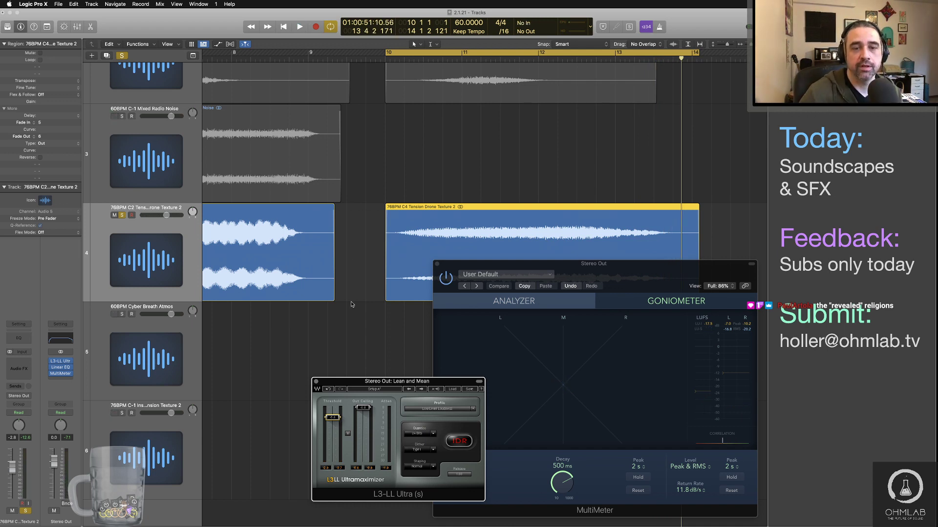
Bounce the cycle range in real time as a 24-bit Wave file named "76BPM C4 Tension Drone Texture 2" in the Synthetic folder.
double_click(435, 207)
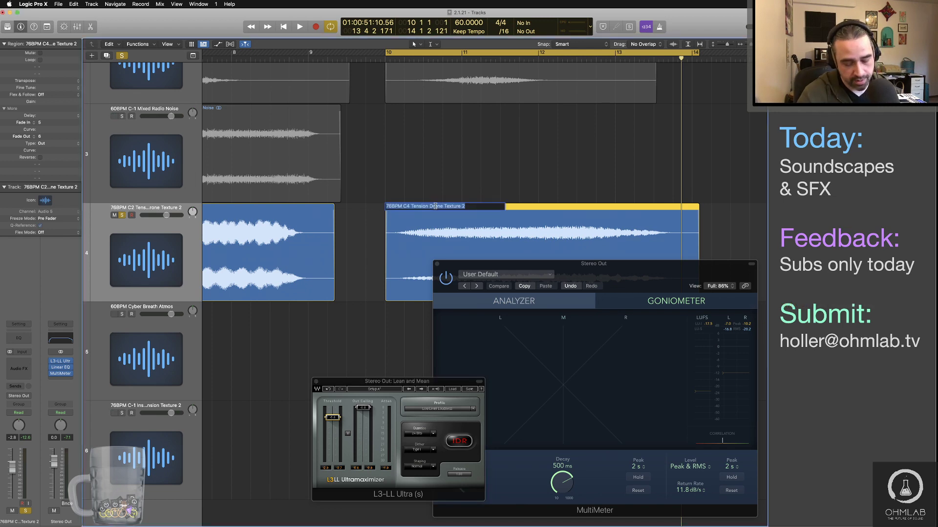
key("Escape")
key("super+b")
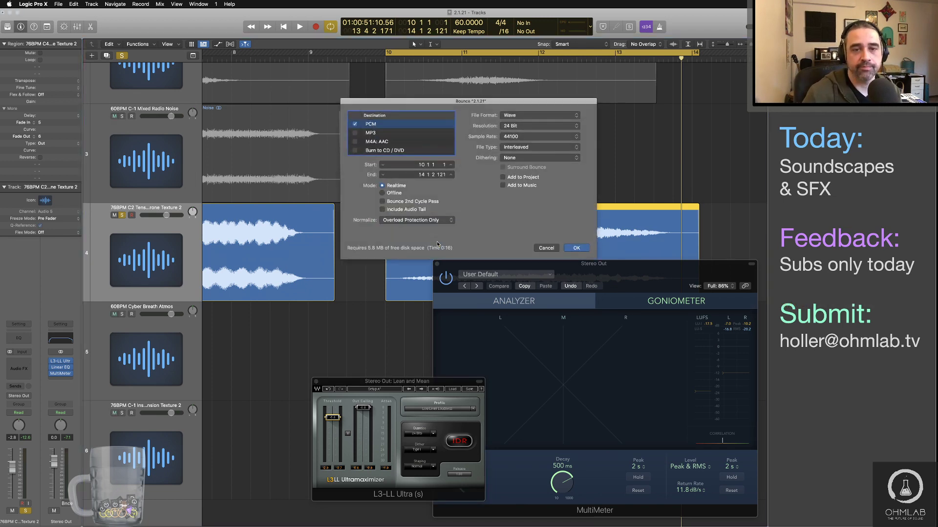
key("Return")
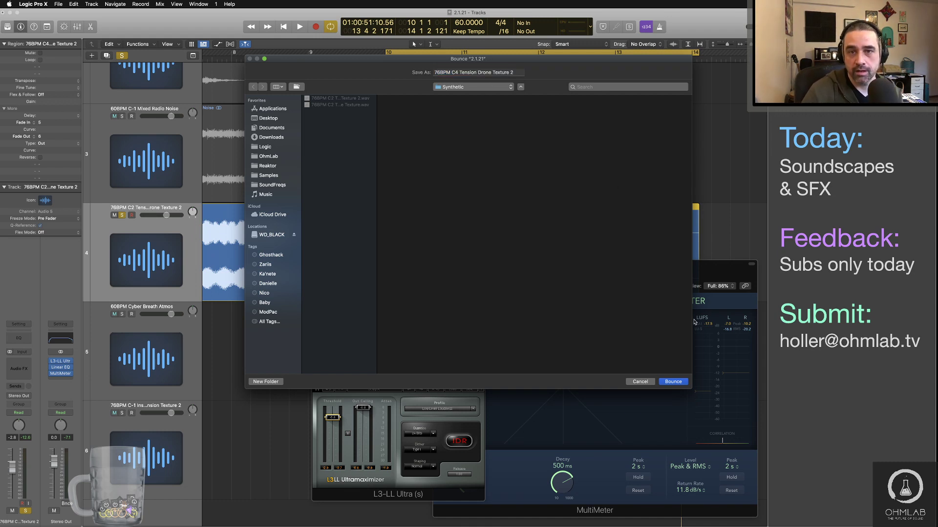
left_click(678, 383)
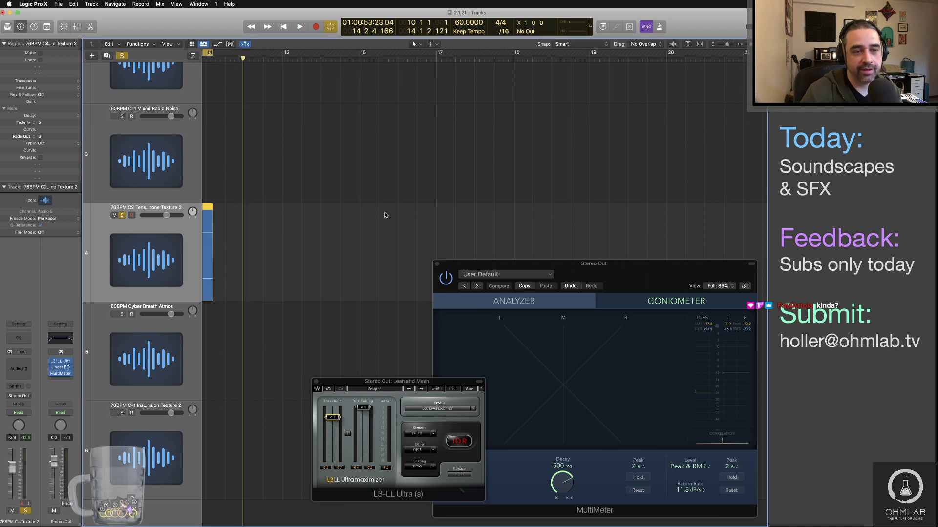
Switch to Finder and place "76BPM C4 Tension Drone Texture.wav" at bar 15 on track 4 of the Logic Pro X project.
key("super+Left")
key("super+Left")
key("super+Left")
scroll(363, 273, "left", 10)
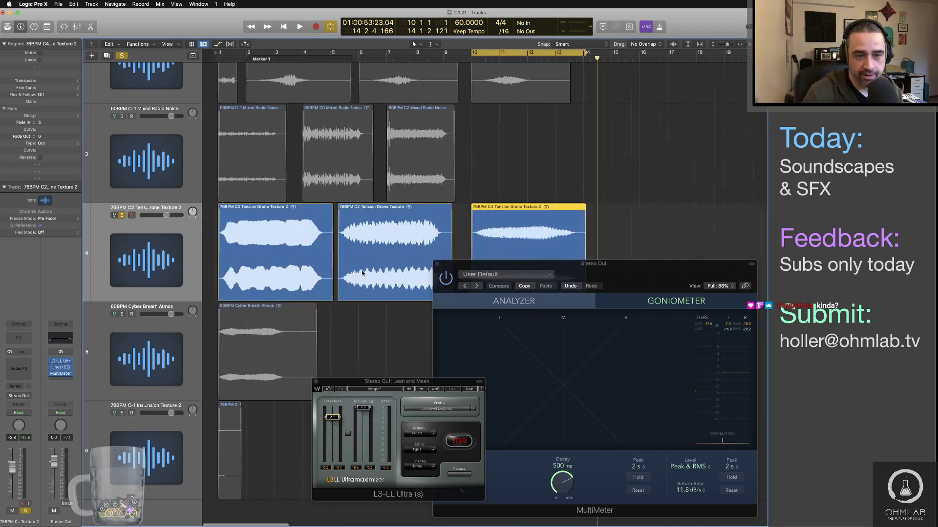
key("super+Tab")
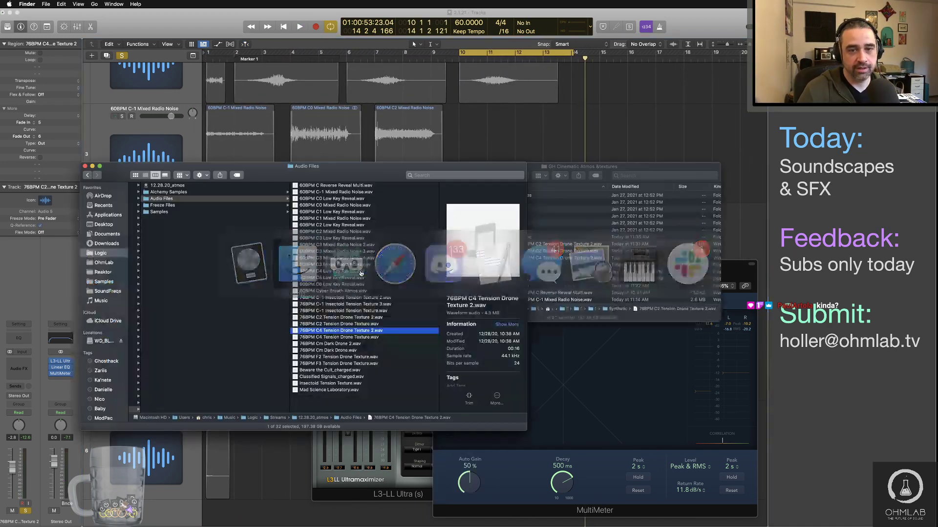
left_click(373, 341)
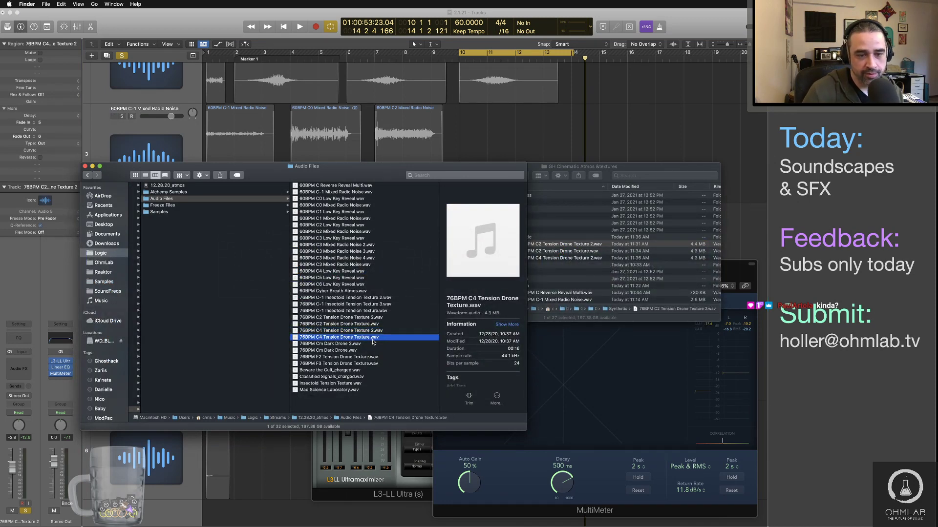
left_click_drag(296, 337, 601, 228)
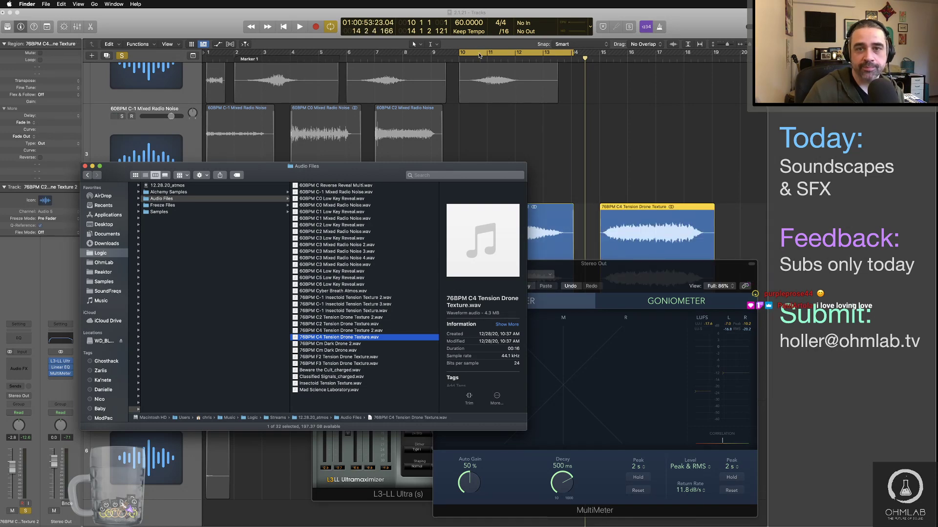
Move the cycle range to bars 15 to 19 and give the new C4 drone region a fade-in of 6 and a fade-out of 10.
left_click_drag(479, 55, 620, 56)
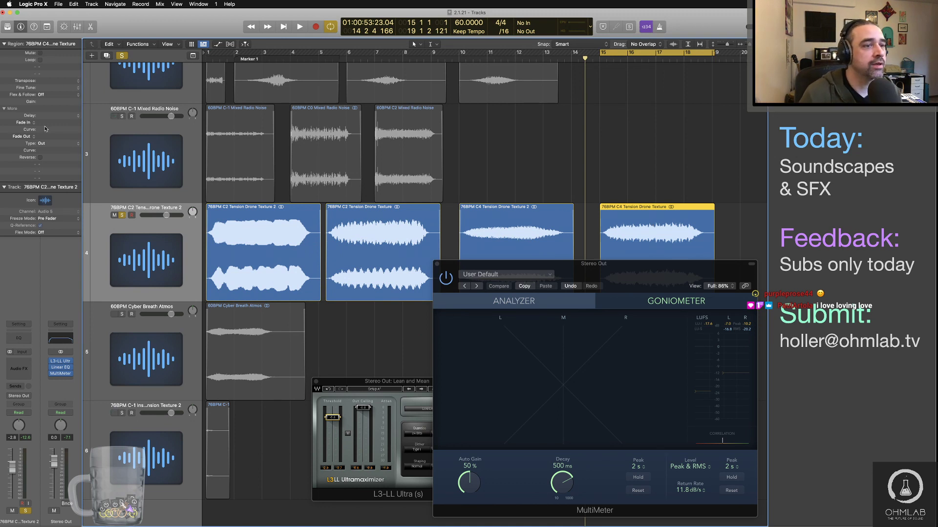
left_click_drag(44, 123, 44, 118)
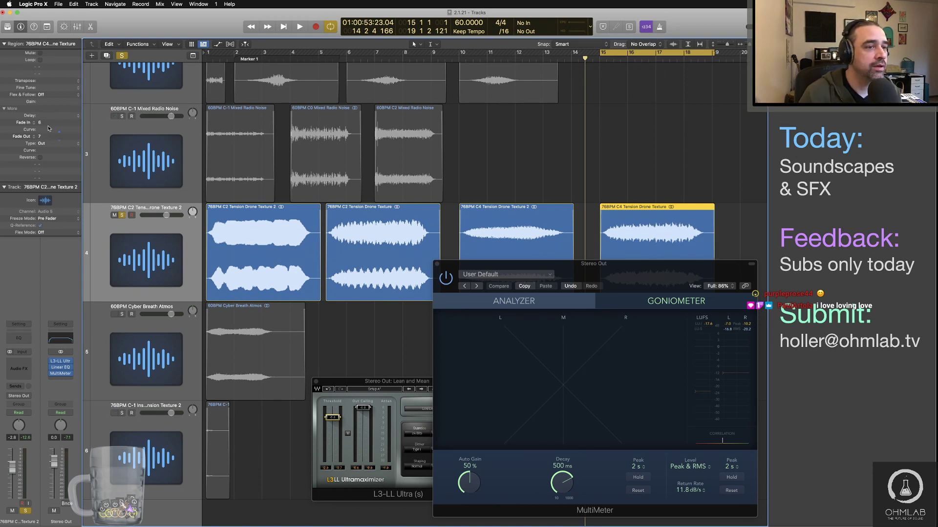
key("space")
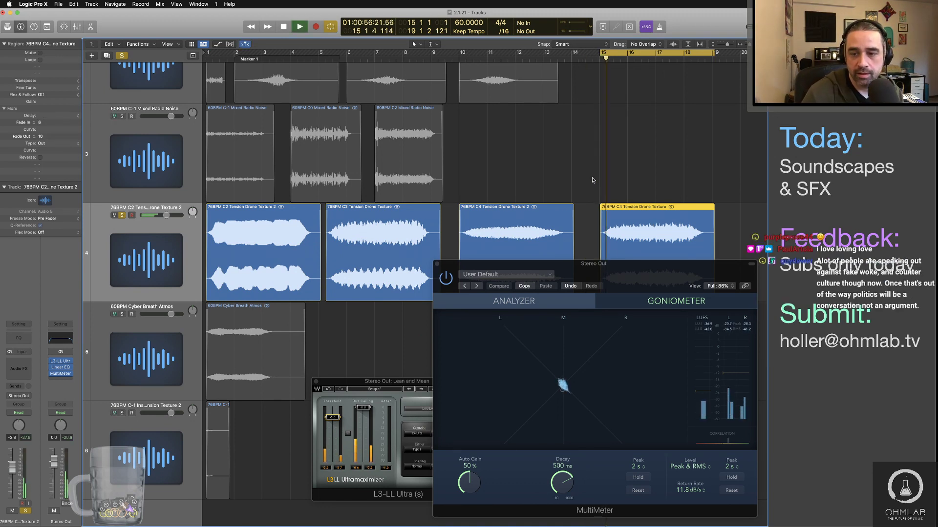
left_click_drag(648, 285, 445, 142)
key("space")
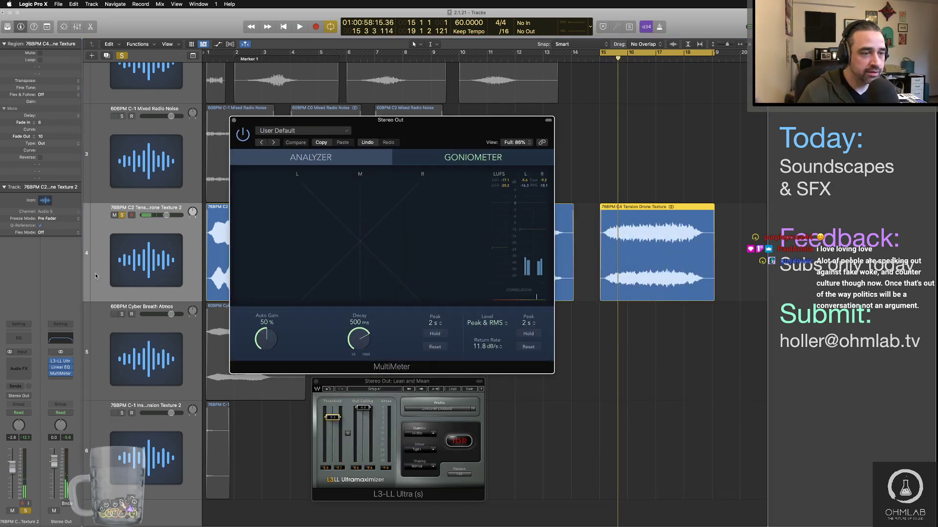
Insert a stereo Clip Distortion plug-in on track 4 and place its window clear of the MultiMeter's goniometer.
left_click(47, 414)
left_click(28, 363)
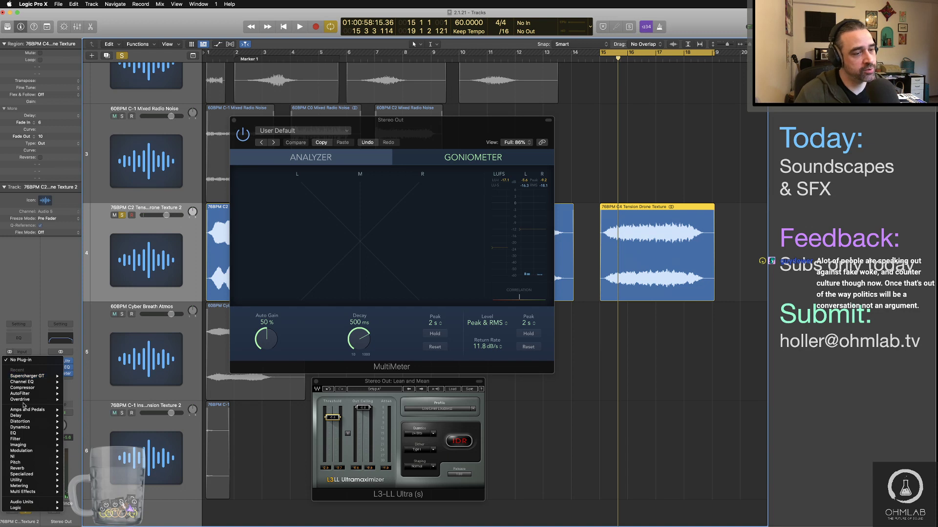
mouse_move(26, 422)
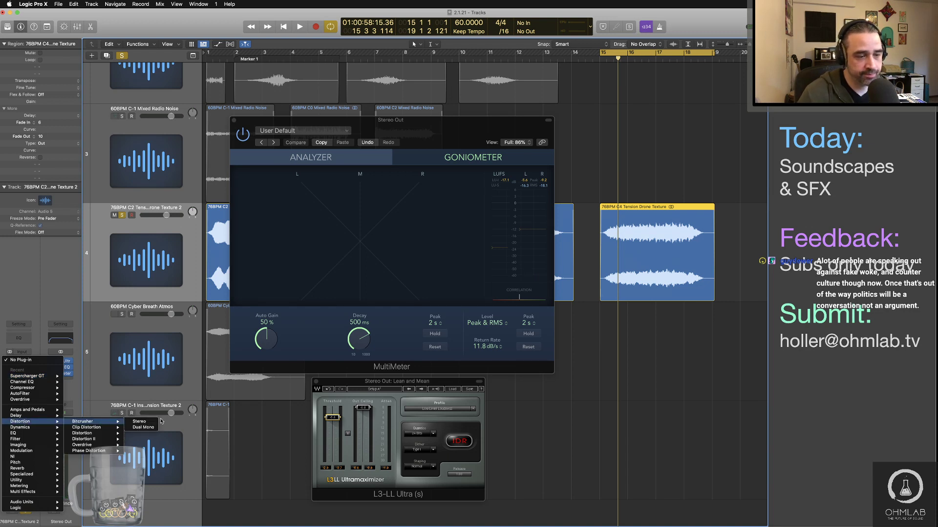
mouse_move(98, 428)
left_click(136, 426)
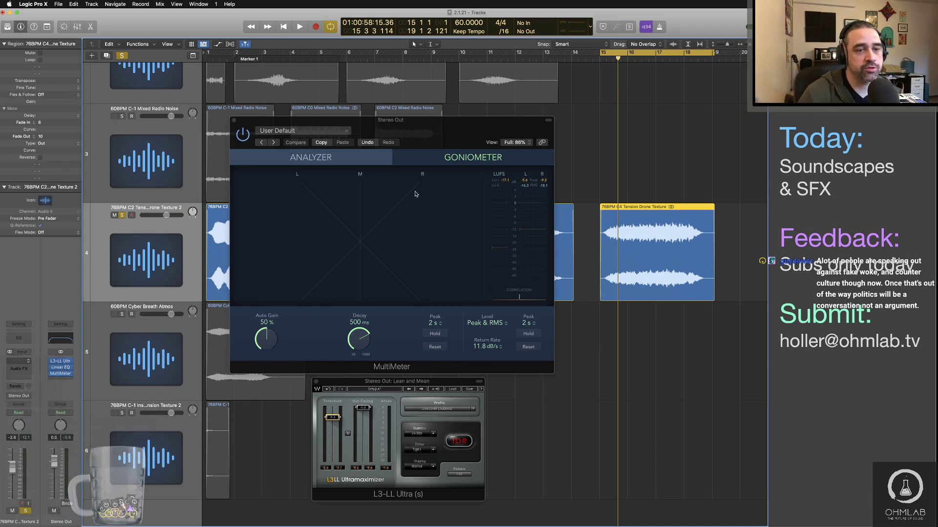
left_click_drag(451, 109, 472, 306)
Set Clip Distortion's LP filter and tone to 360 Hz, high shelving to 7000 Hz, mix to 70% and clip filter to 6300 Hz during playback.
key("space")
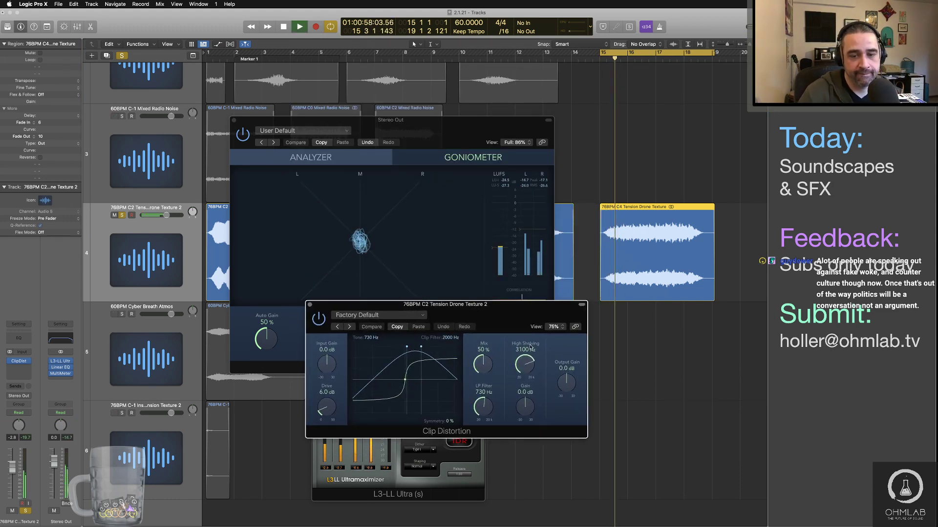
left_click_drag(483, 413, 485, 422)
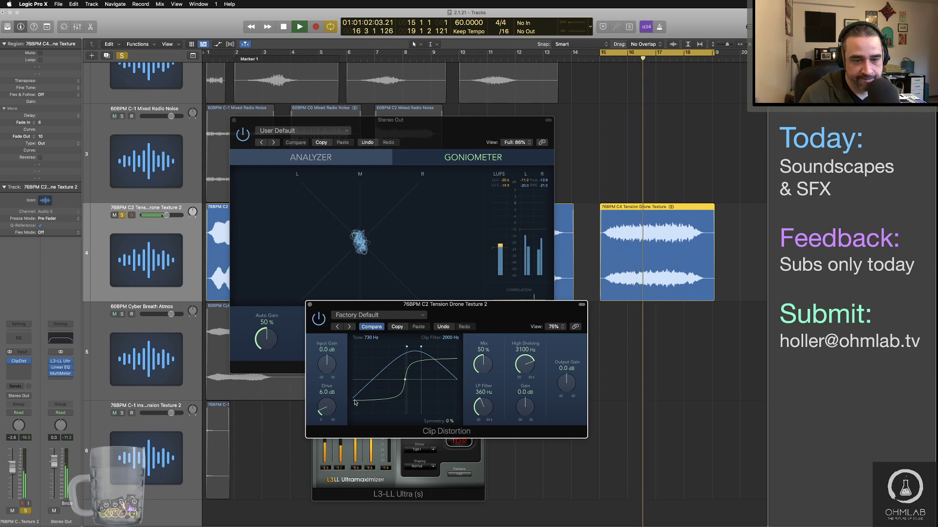
left_click_drag(528, 370, 482, 355)
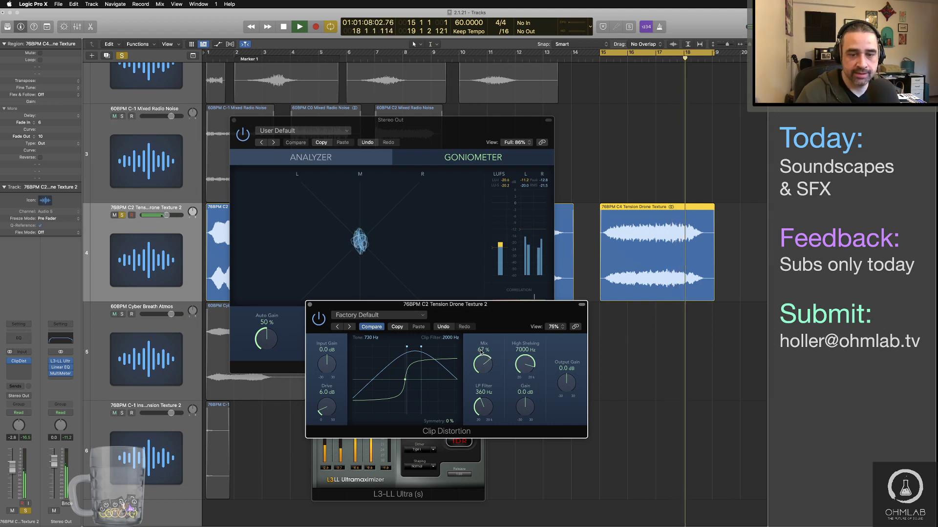
key("space")
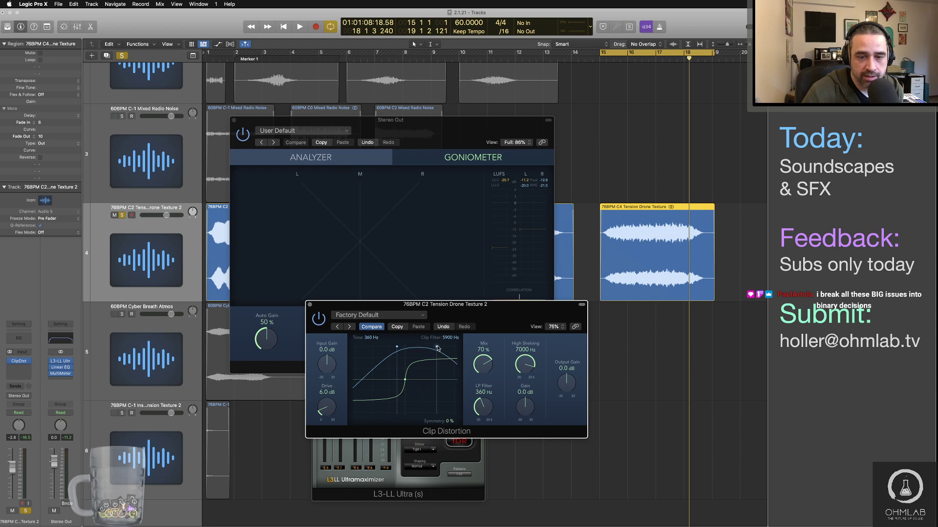
key("space")
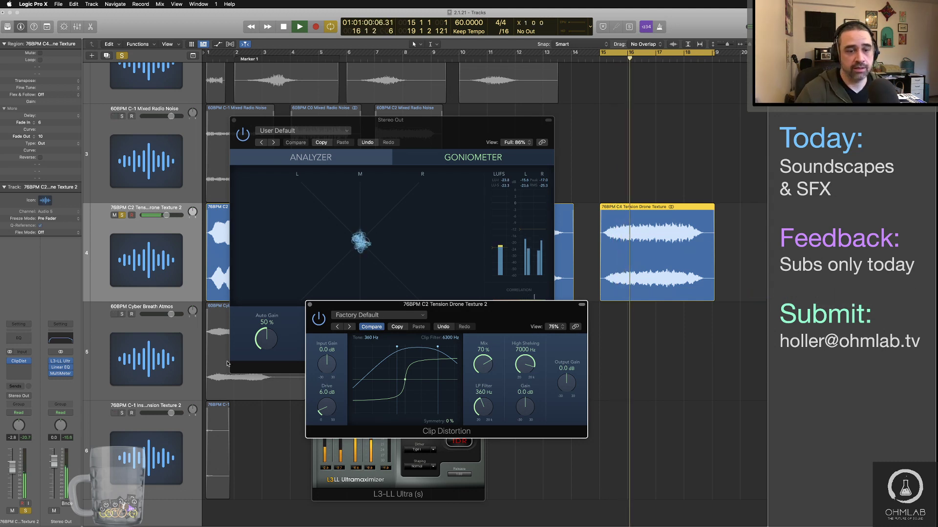
Compare the drone with Clip Distortion bypassed and active, and set its mix to 28% and input gain to +5.0 dB.
left_click(318, 319)
left_click(318, 318)
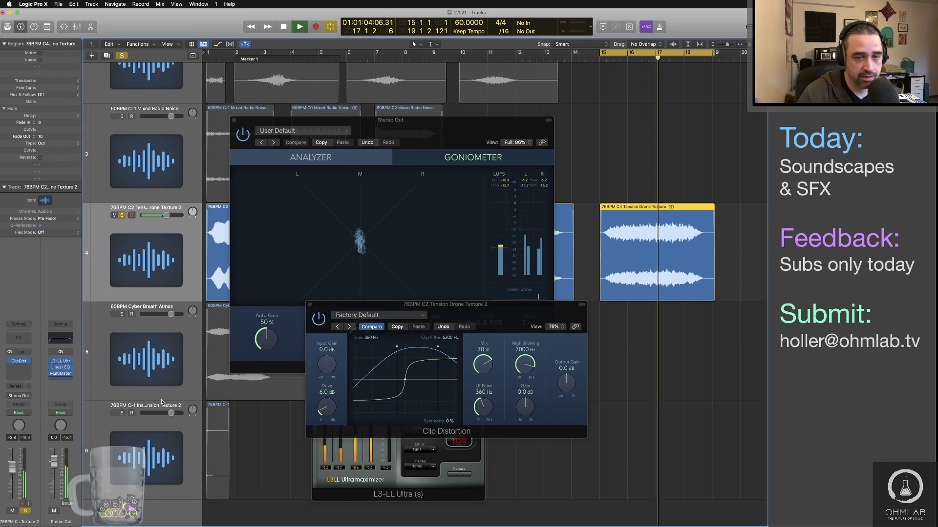
left_click_drag(476, 315, 237, 282)
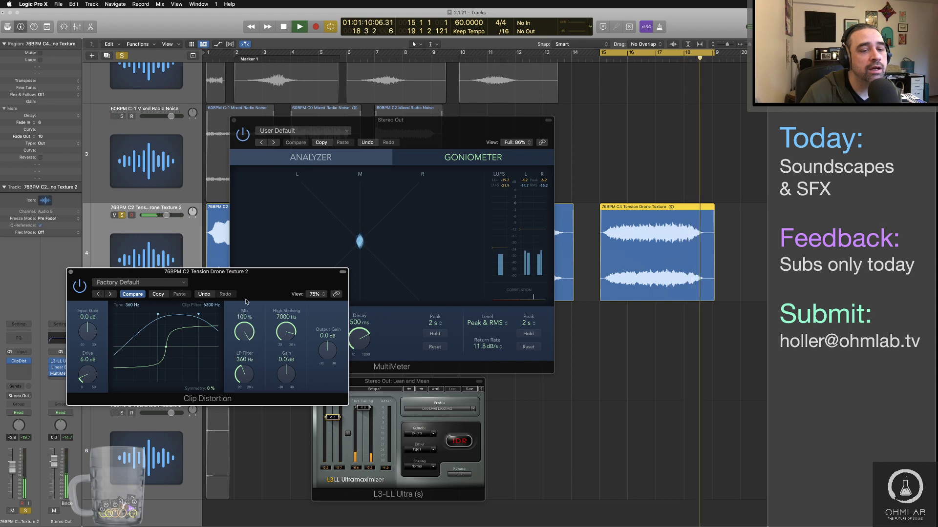
left_click_drag(247, 334, 253, 386)
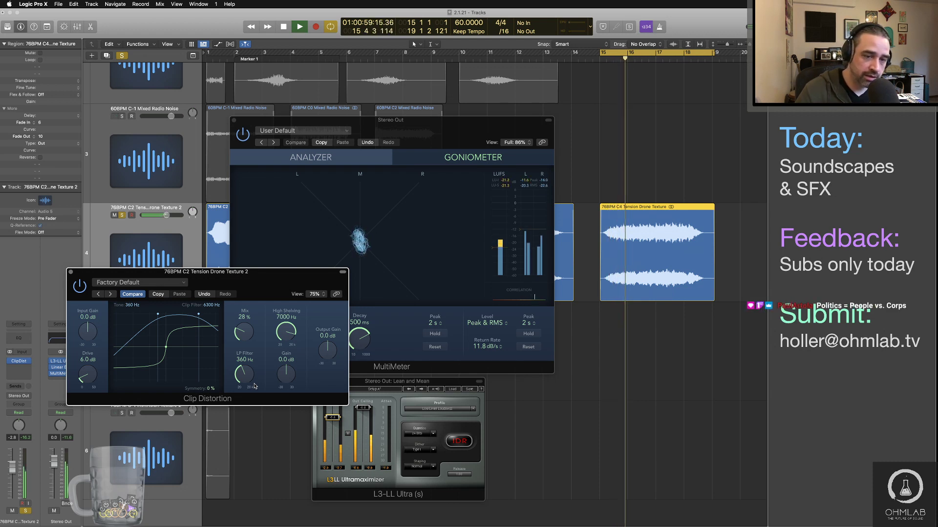
left_click_drag(88, 337, 90, 329)
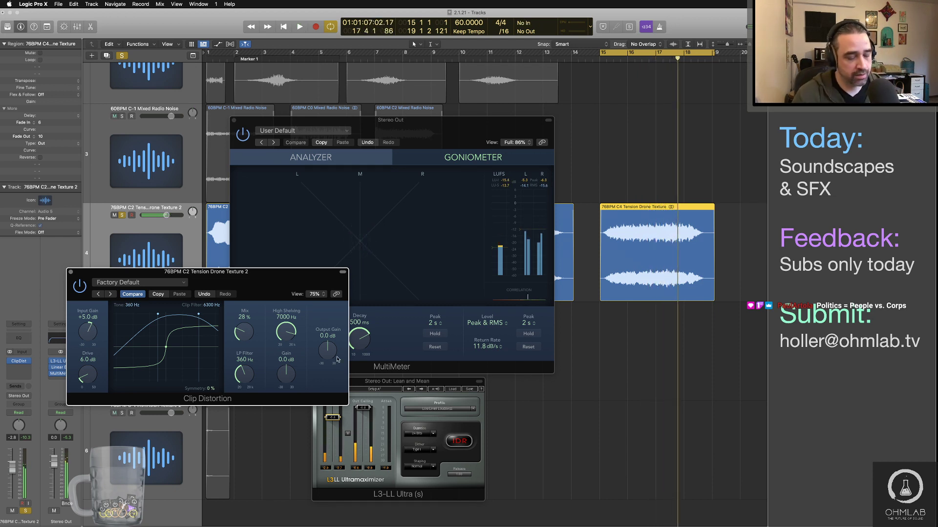
Preview both original C4 Tension Drone Texture files in Finder and return to Logic Pro X to play the distorted version for comparison.
key("super+Tab")
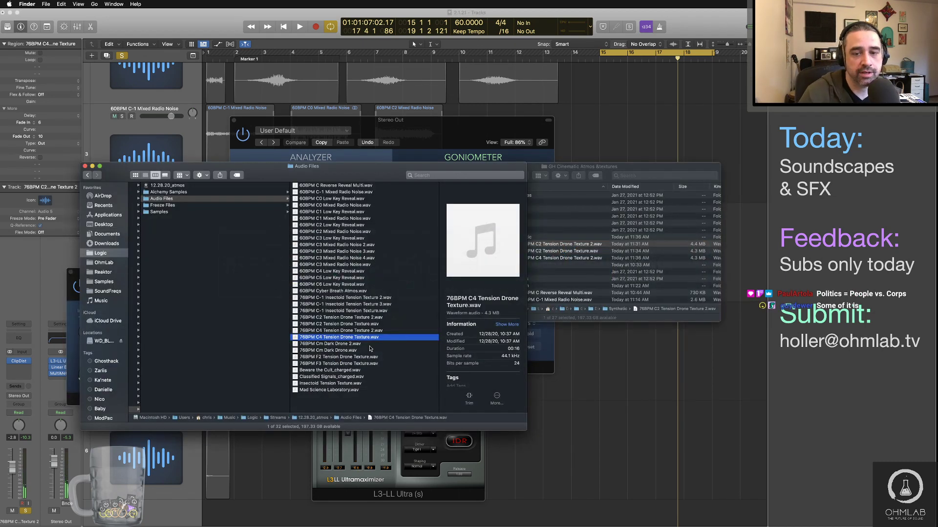
key("space")
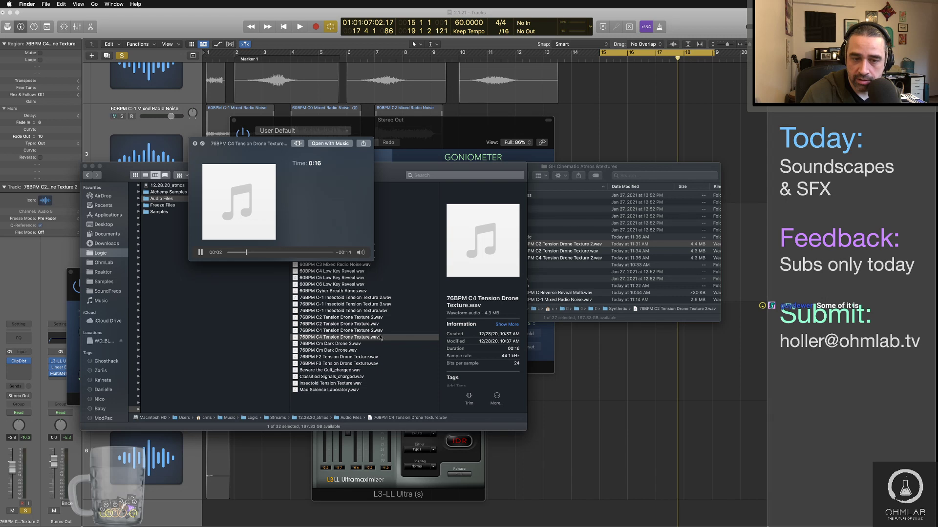
left_click(369, 336)
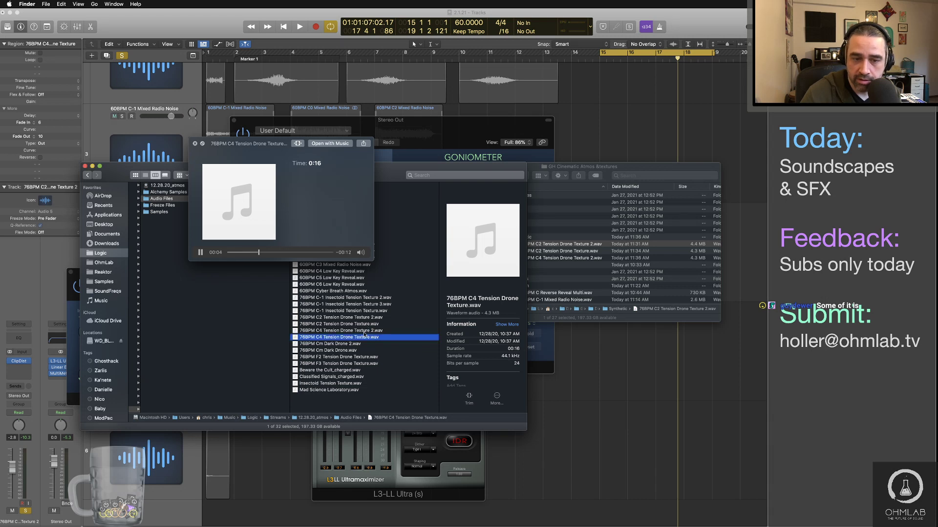
key("Up")
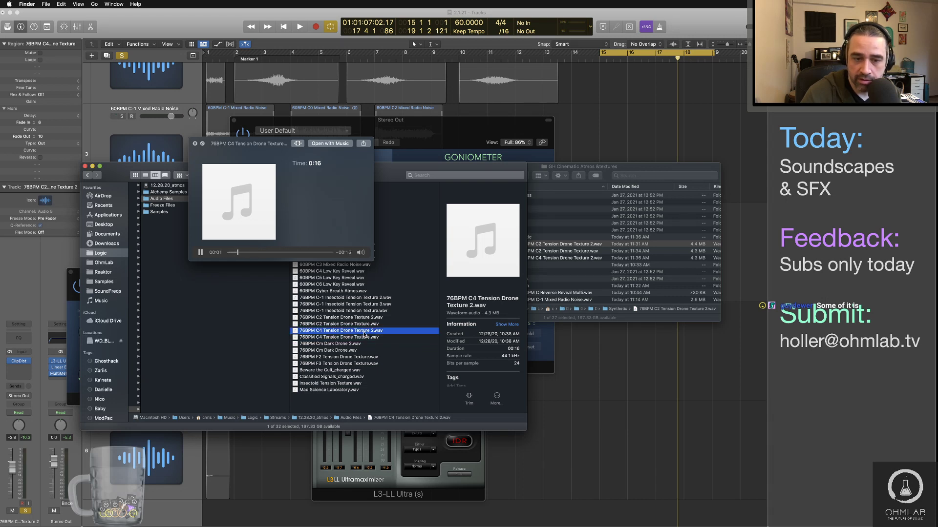
key("space")
key("super+Tab")
key("space")
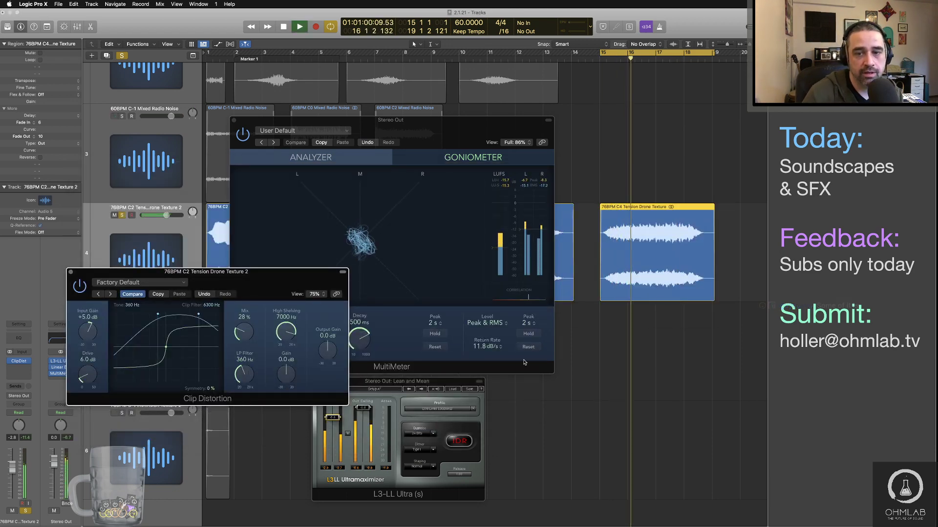
Bounce the bars 15–19 drone as a 24-bit Wave named 76BPM C4 Tension Drone Texture into the Synthetic folder, copying the region's name.
key("space")
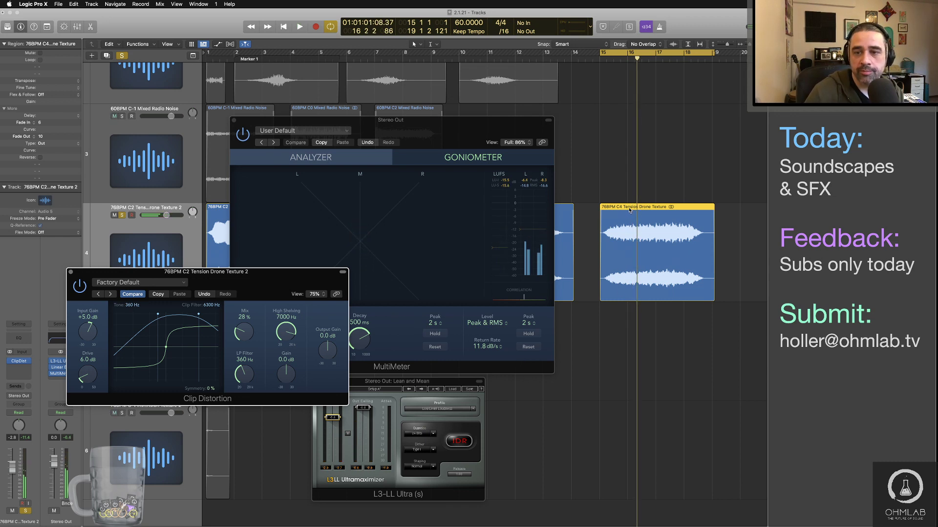
double_click(630, 208)
key("super+c")
left_click(631, 226)
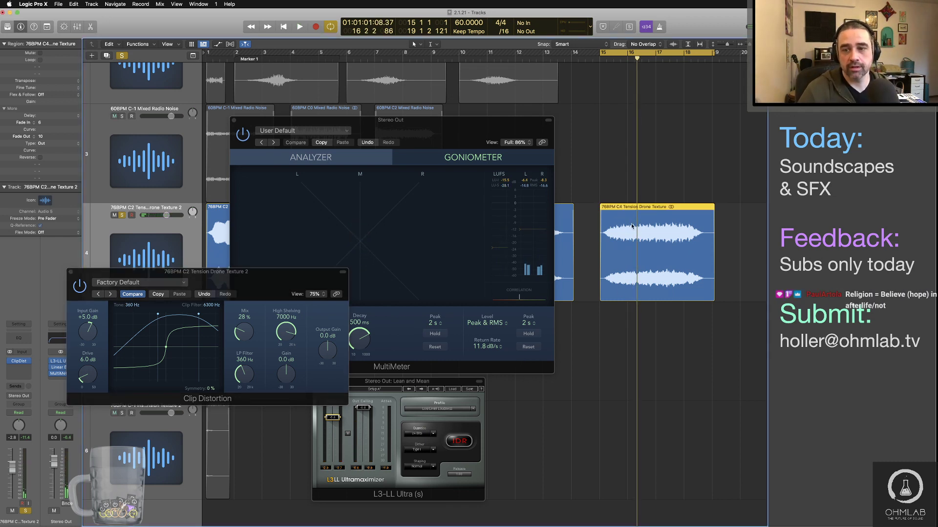
key("super+b")
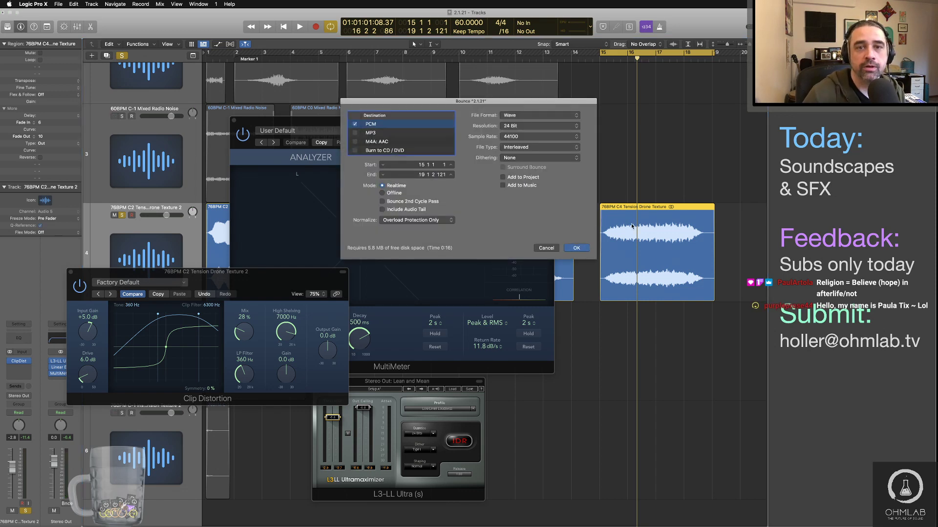
key("Return")
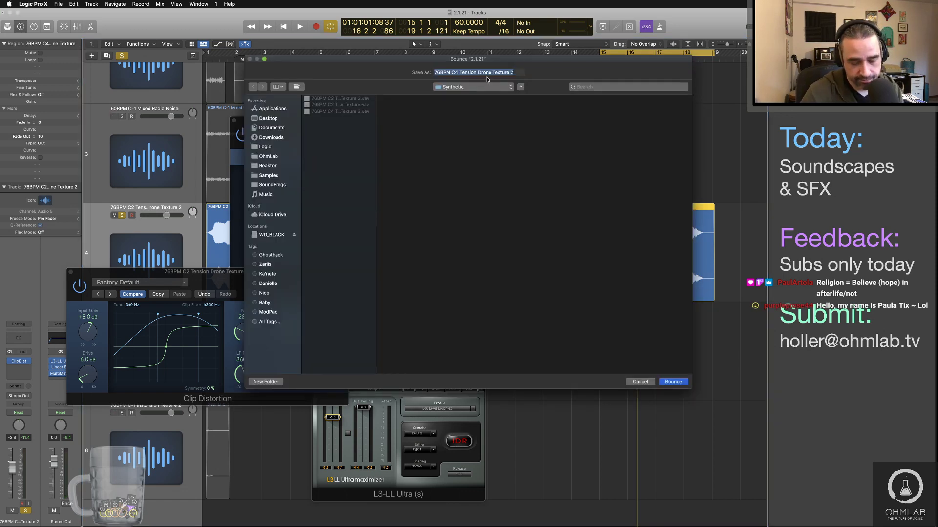
left_click(673, 382)
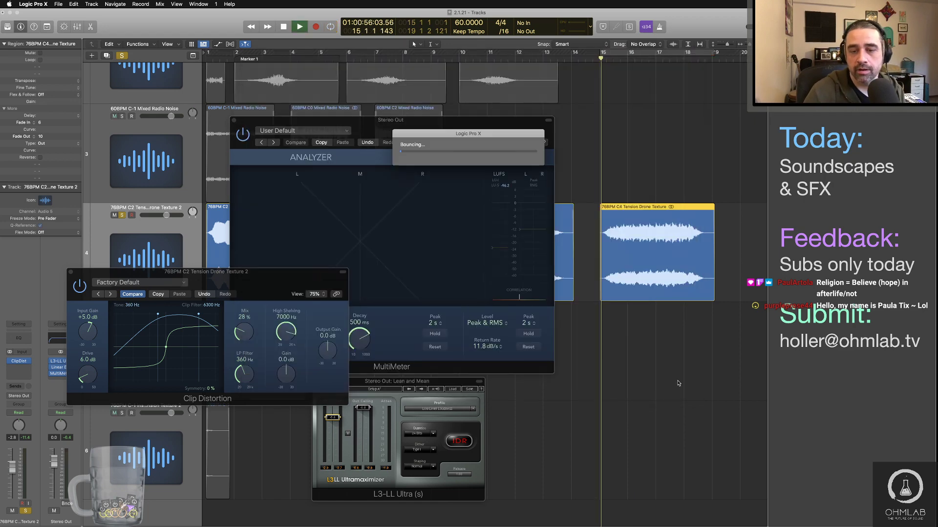
Briefly replay the C4 Tension Drone Texture region and close the Clip Distortion and MultiMeter windows.
key("super+Tab")
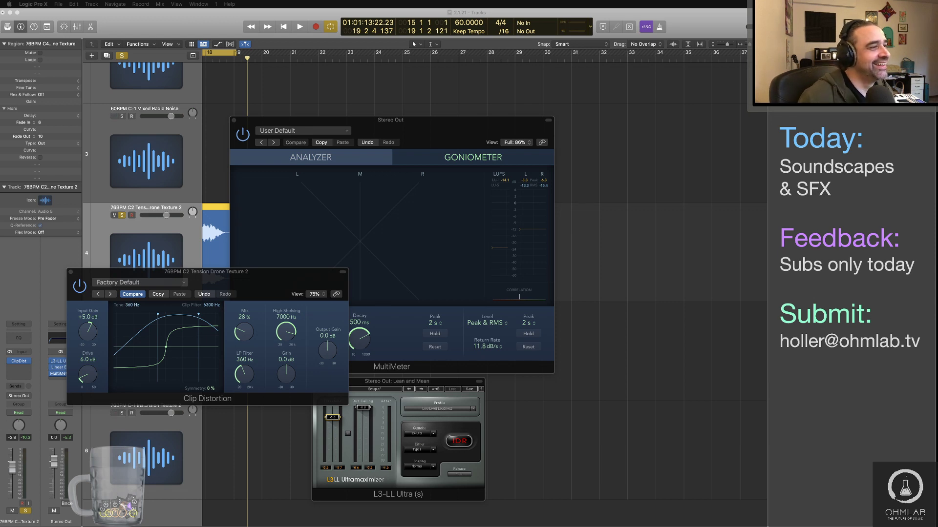
key("space")
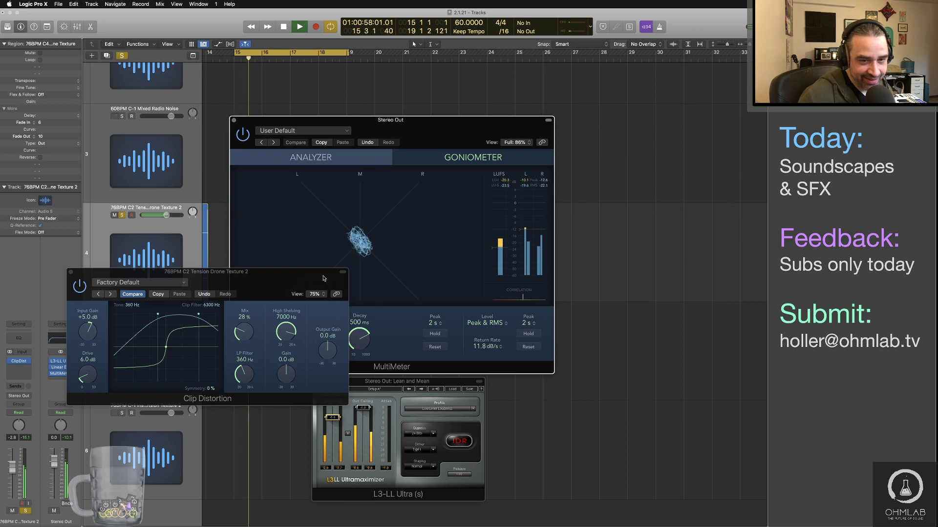
key("space")
left_click(71, 272)
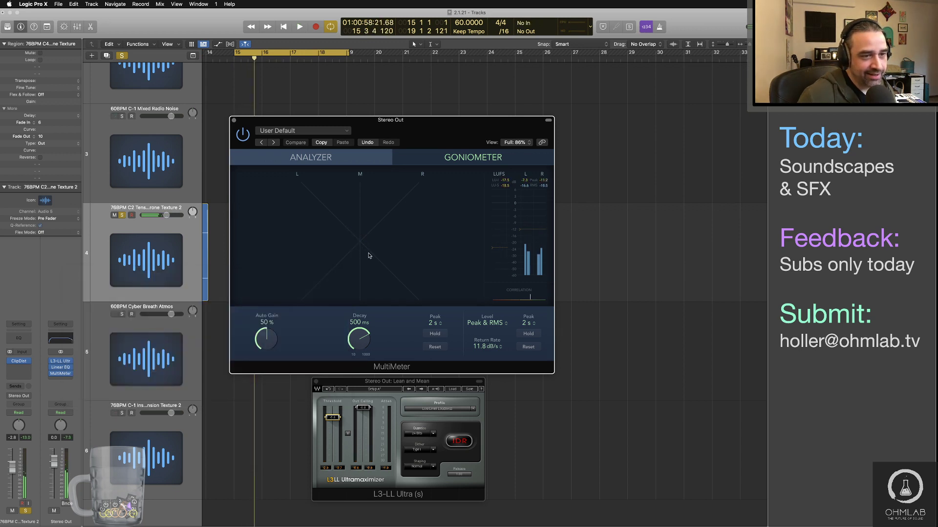
left_click(233, 120)
Switch to Finder and preview 76BPM Cm Dark Drone 2.wav and 76BPM Cm Dark Drone.wav in the Audio Files folder.
key("super+Tab")
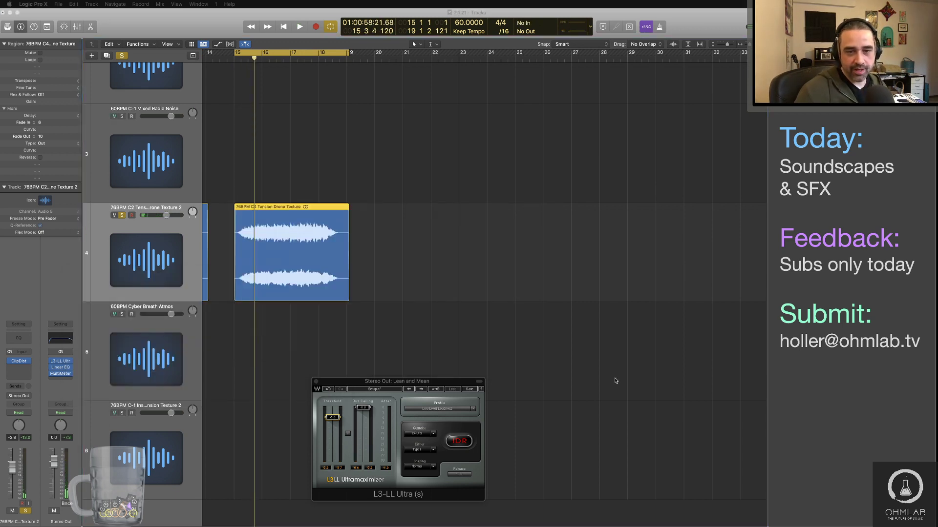
key("super+Tab")
key("super+Tab")
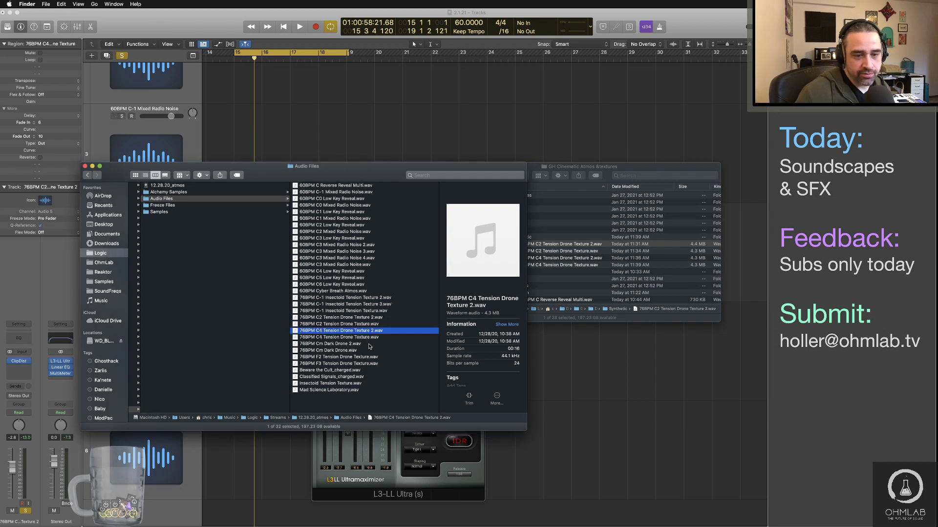
left_click(370, 345)
key("space")
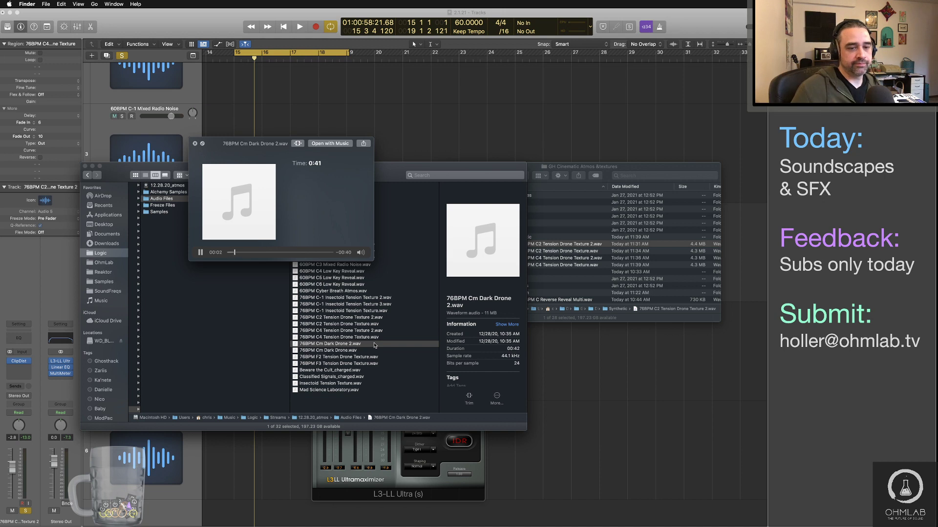
left_click(340, 351)
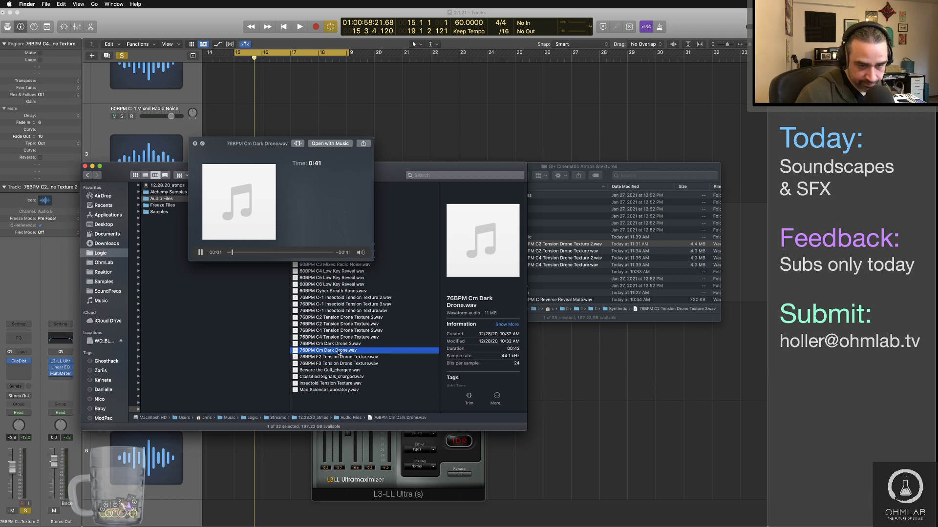
key("space")
Bring 76BPM Cm Dark Drone 2.wav from Finder onto track 4 in Logic Pro X at bar 20 and fit the cycle range around it.
left_click(194, 463)
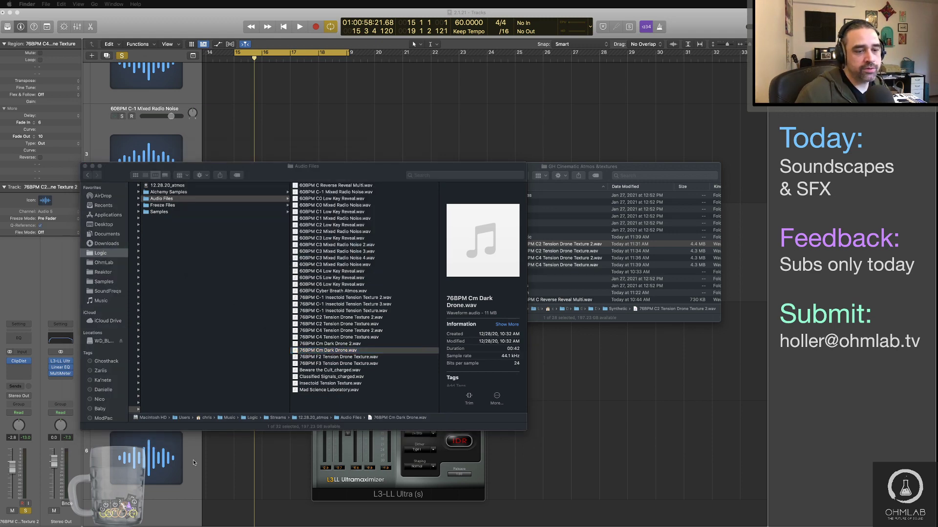
left_click(240, 482)
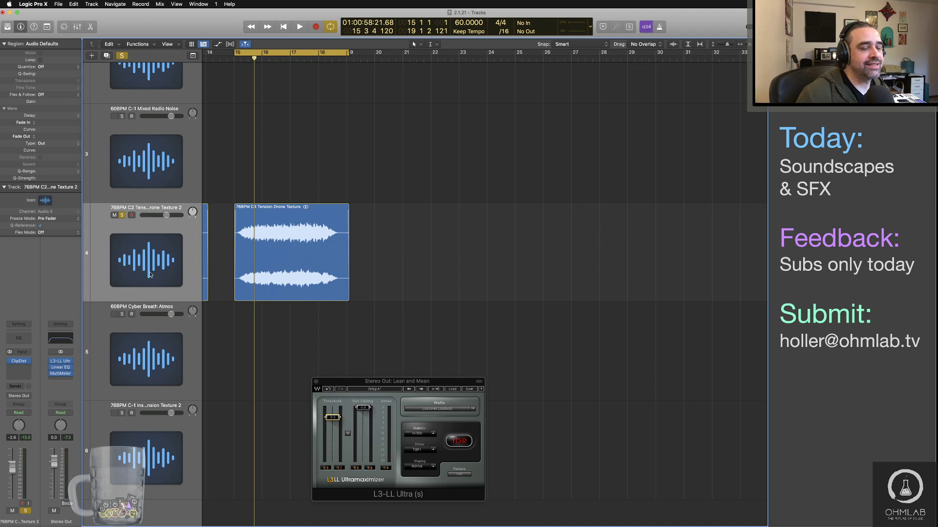
left_click(199, 288)
key("super+Left")
key("super+Left")
key("super+Left")
key("super+Left")
key("super+Left")
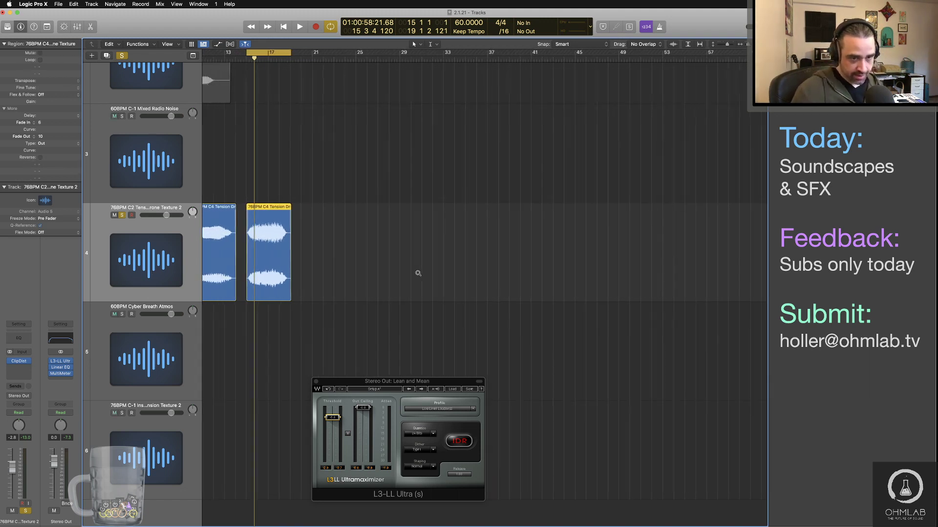
key("super+Tab")
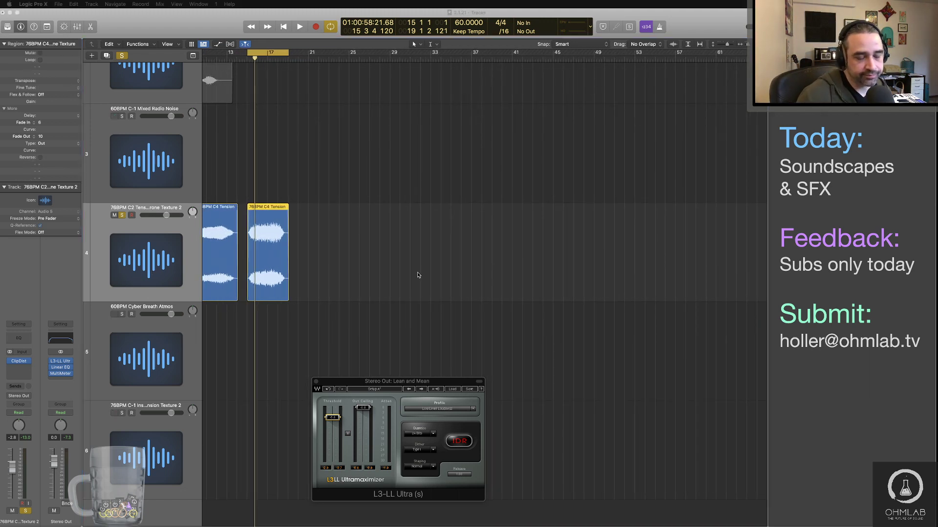
key("super+Tab")
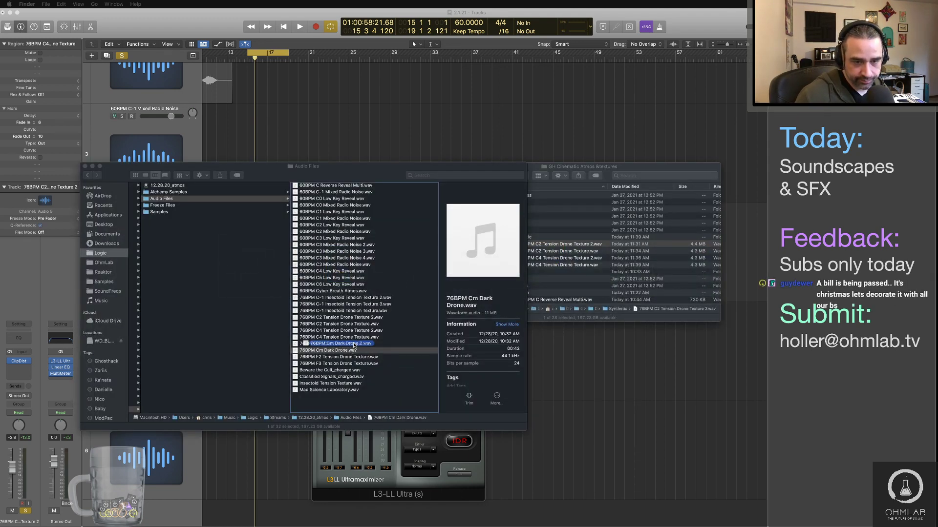
left_click_drag(348, 343, 302, 200)
key("super+Tab")
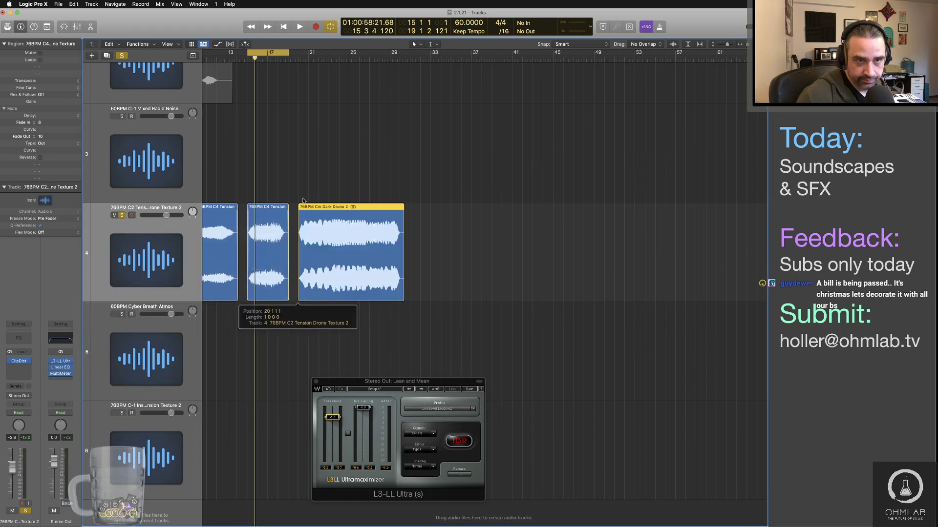
left_click_drag(275, 56, 405, 58)
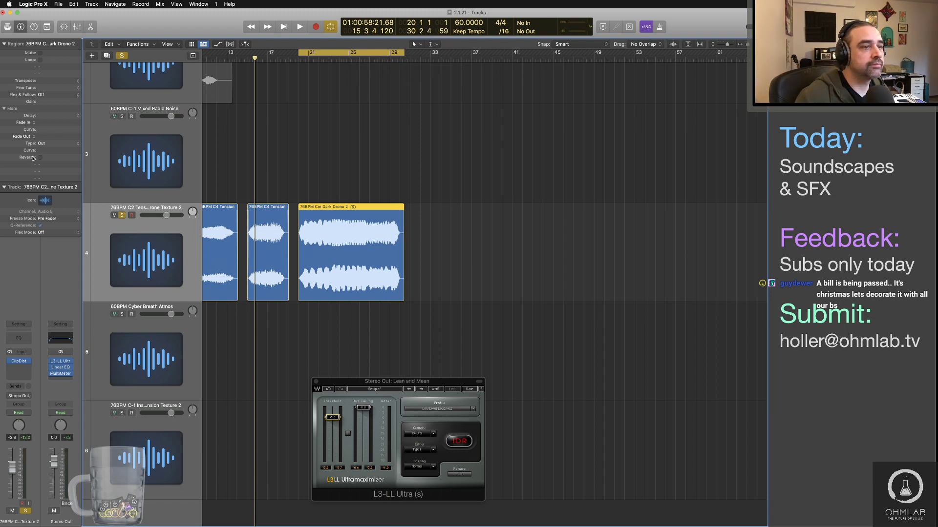
Give the Cm Dark Drone 2 region a fade-in of 5 and a fade-out of 9, and audition its opening.
left_click_drag(49, 140, 54, 115)
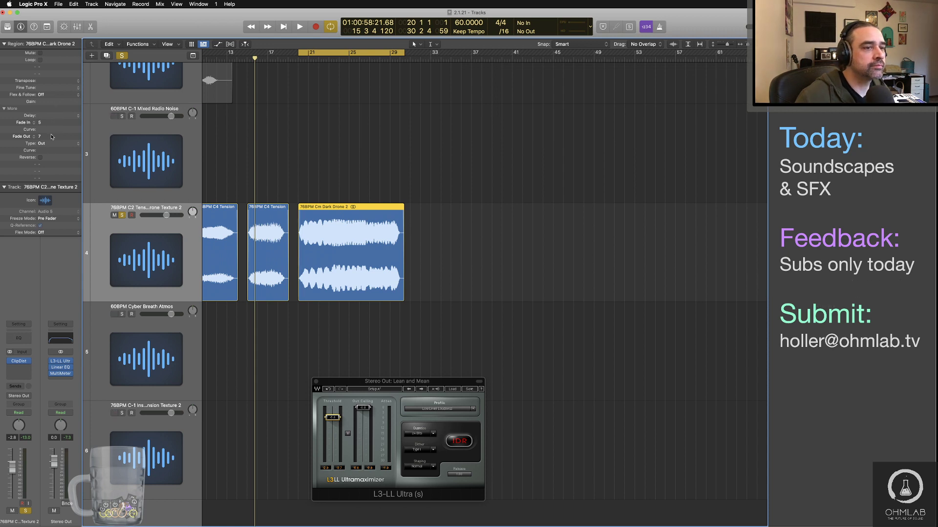
key("space")
key("super+Right")
key("super+Right")
key("super+Right")
key("super+Right")
key("super+Right")
key("super+Right")
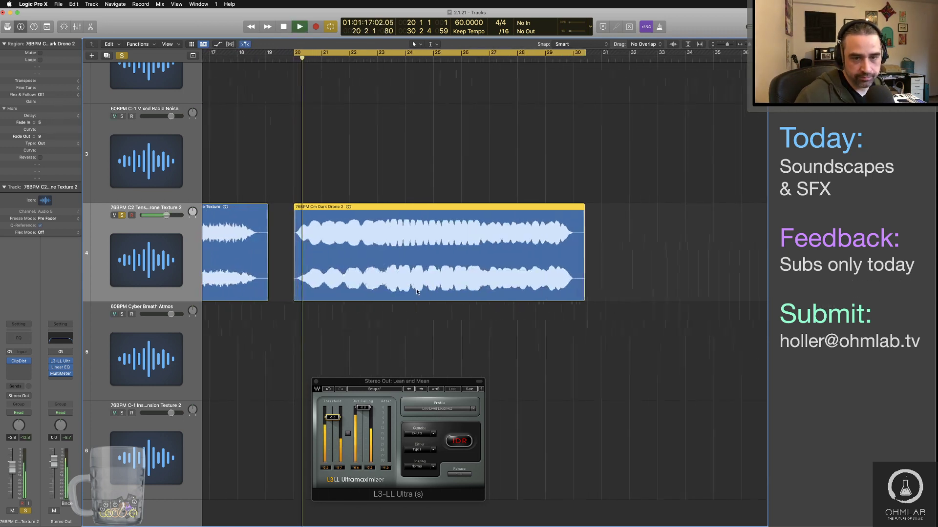
key("space")
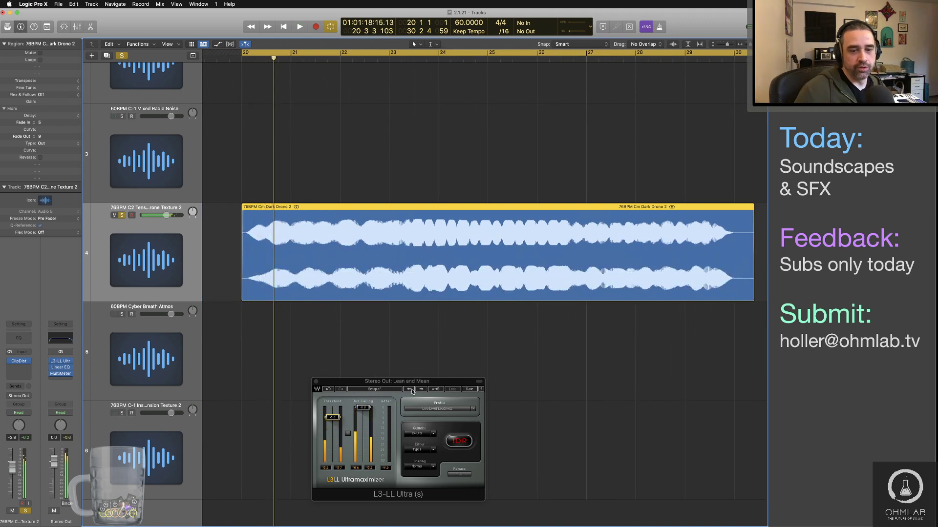
Load the Low Level Loudness preset in the stereo output's L3-LL Ultramaximizer, raise its threshold slightly and audition the drone.
left_click(412, 389)
left_click_drag(408, 385, 556, 326)
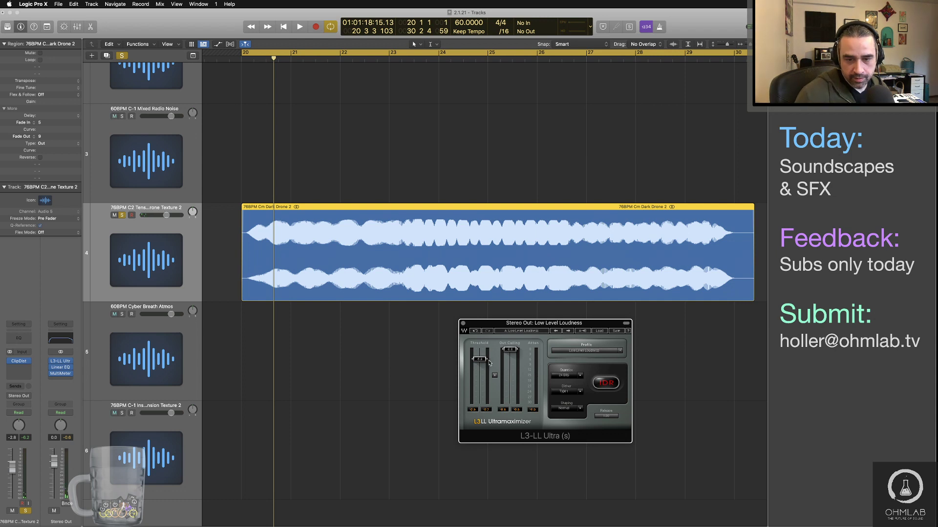
key("space")
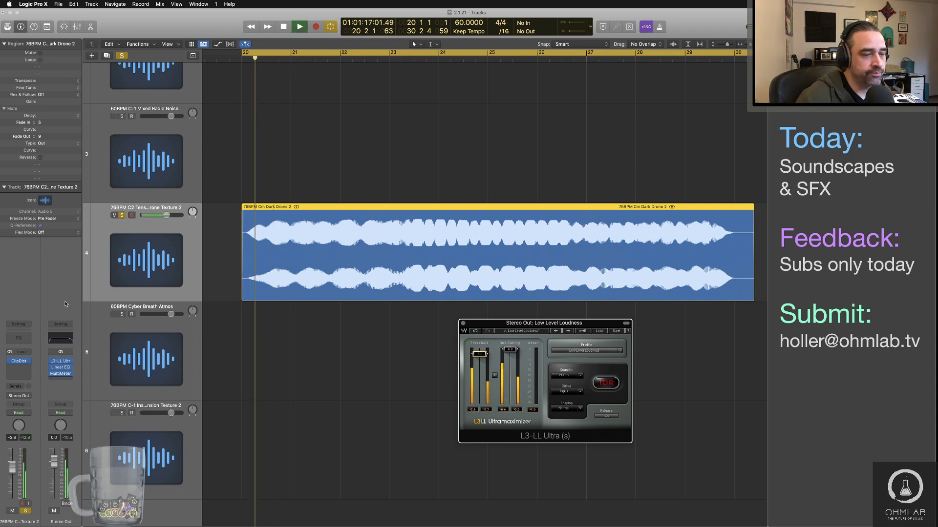
key("space")
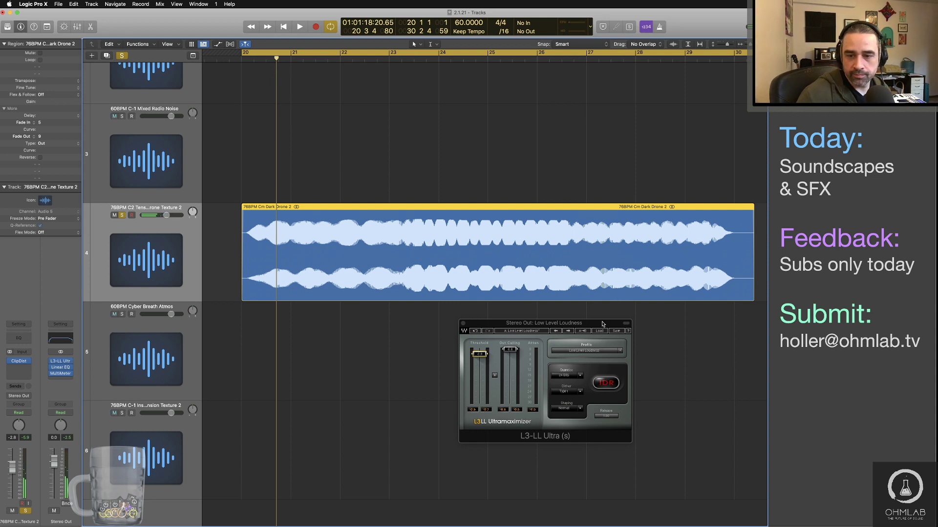
Arrange the L3-LL Ultramaximizer and a reopened stereo output MultiMeter side by side, and raise the limiter's threshold further between playbacks.
left_click_drag(602, 324, 362, 311)
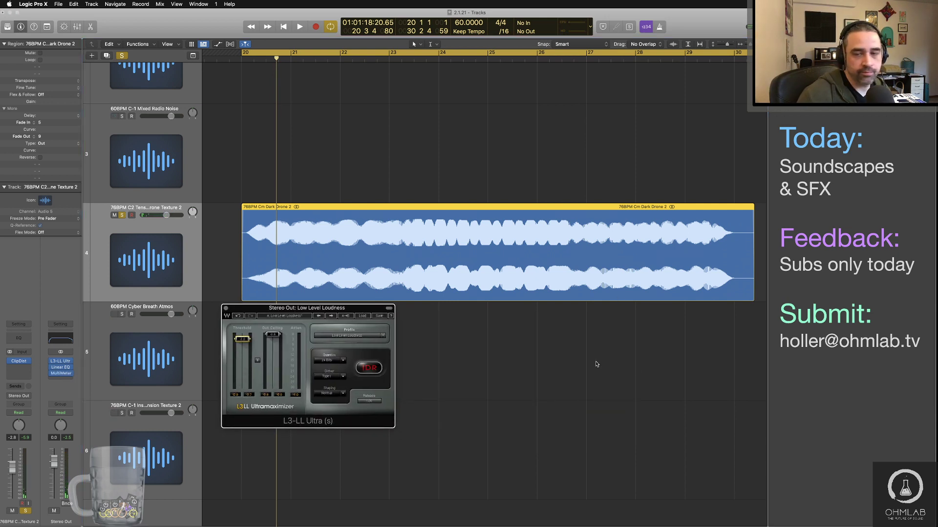
left_click(61, 376)
left_click_drag(375, 130, 581, 271)
key("space")
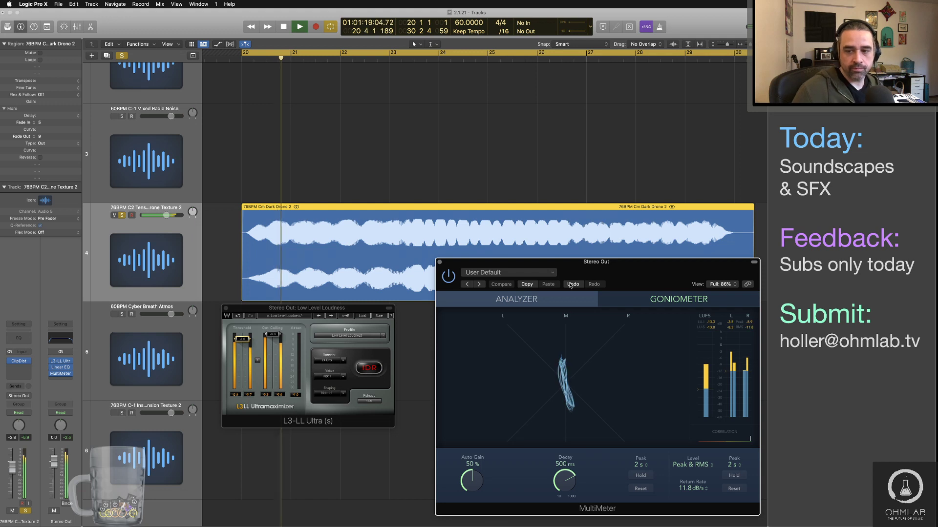
key("space")
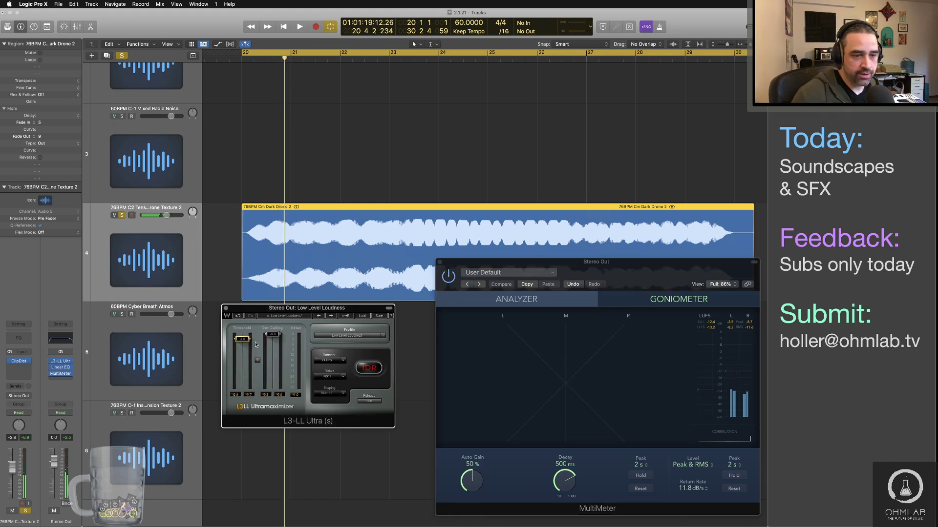
key("space")
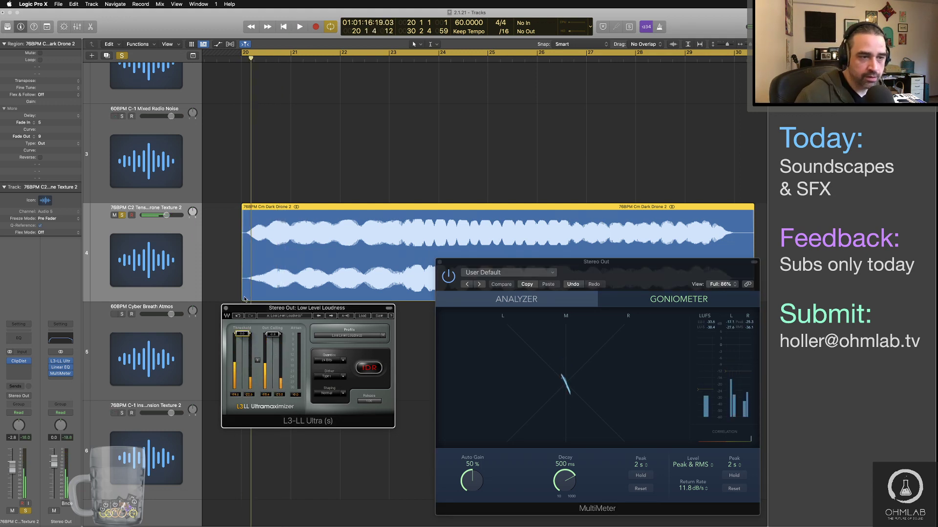
Bypass Clip Distortion on track 4 and play the drone to check its clean level on the MultiMeter.
left_click(134, 265)
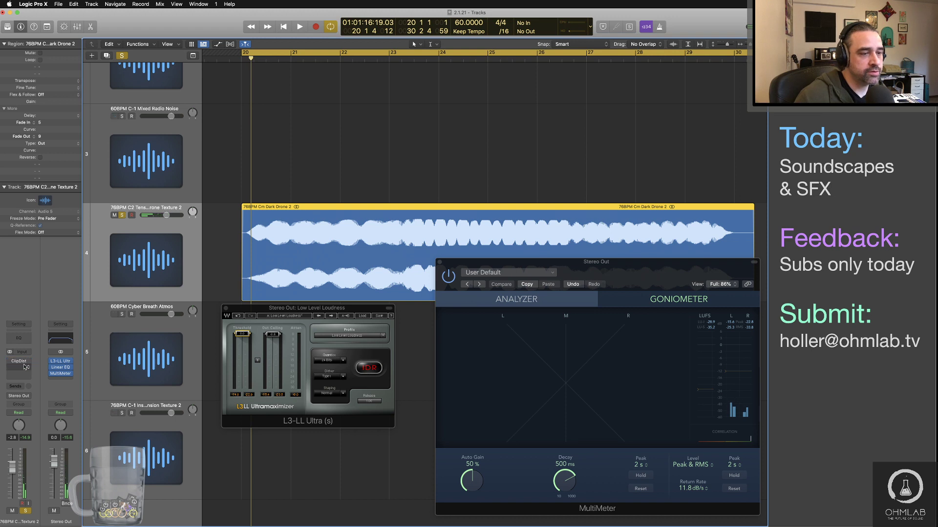
key("space")
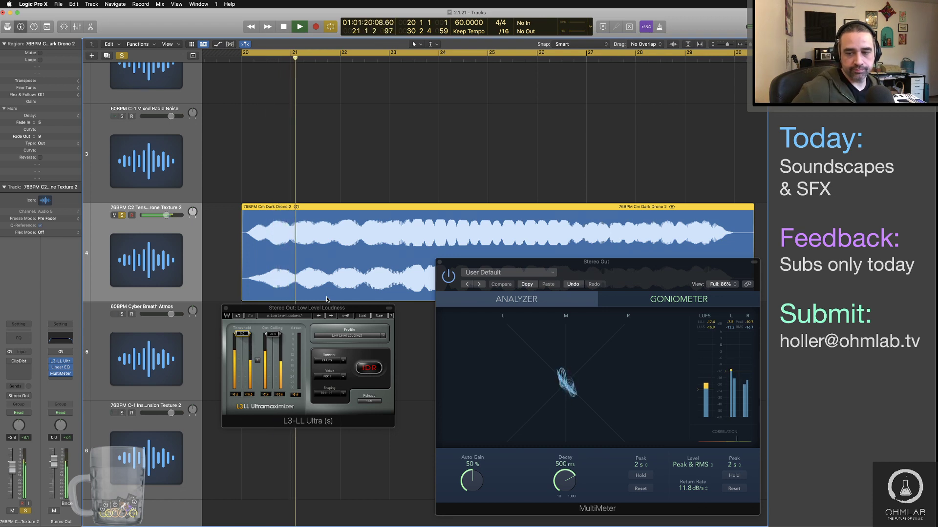
key("space")
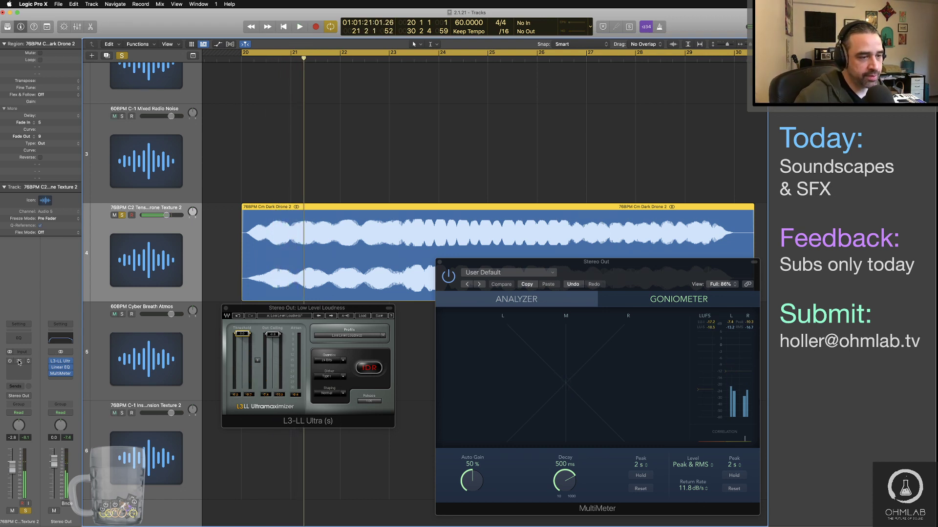
Reactivate Clip Distortion on track 4 and adjust its input gain during playback, settling on +5.0 dB.
left_click(19, 362)
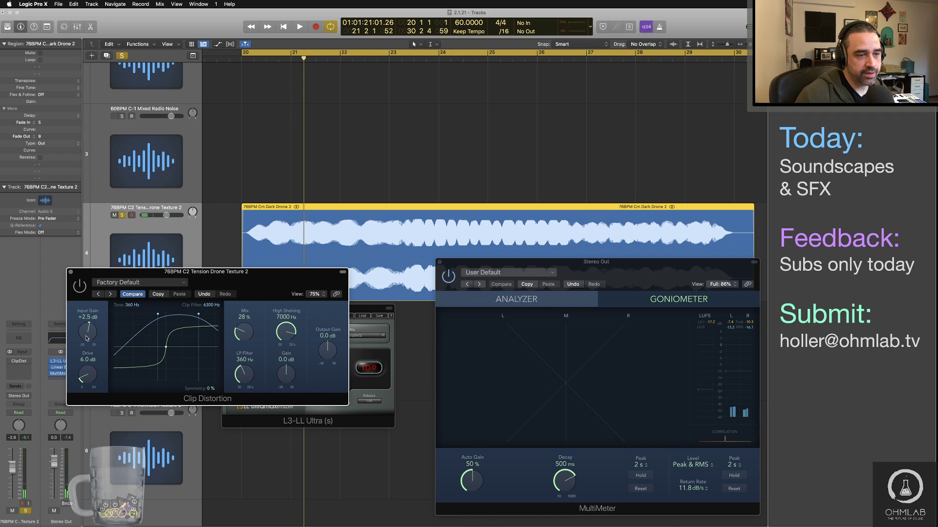
key("space")
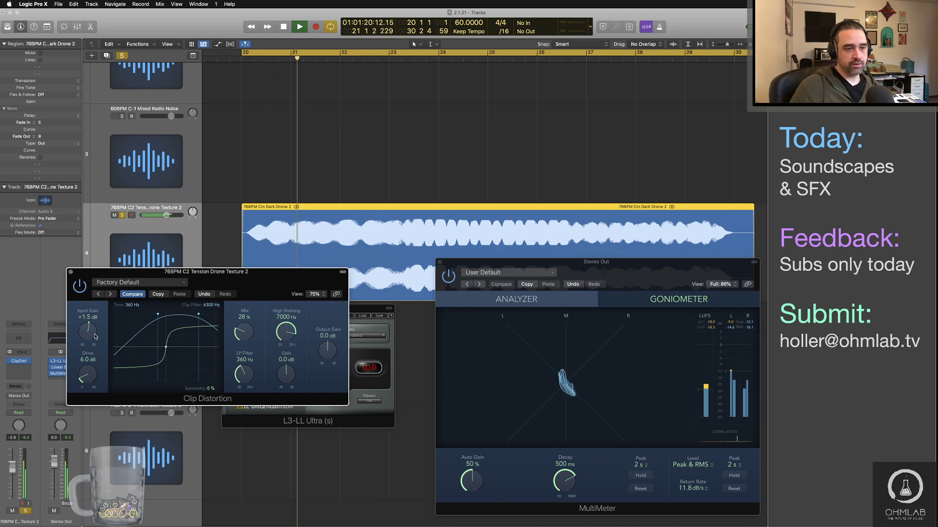
left_click_drag(82, 337, 84, 330)
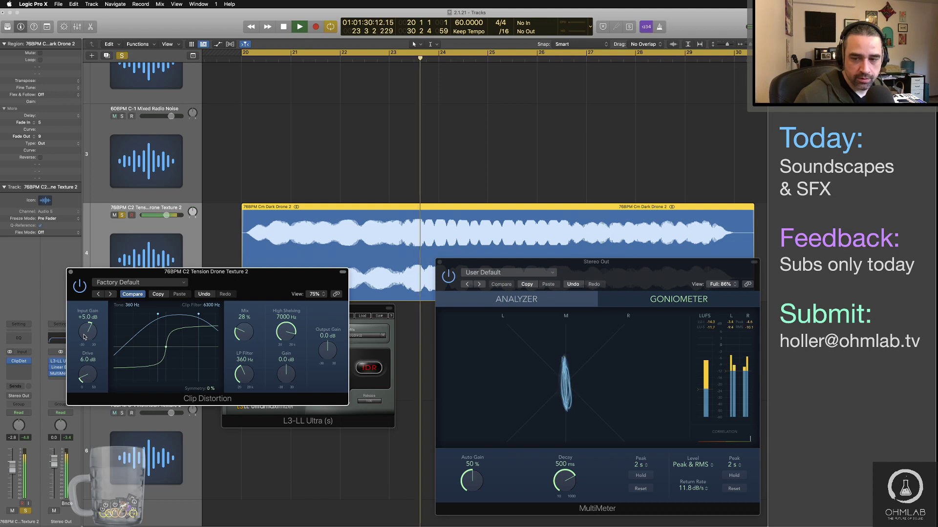
Lower the Clip Distortion input gain on track 4 to +1.5 dB, audition the drone to its end and close the plug-in window.
left_click_drag(85, 337, 87, 344)
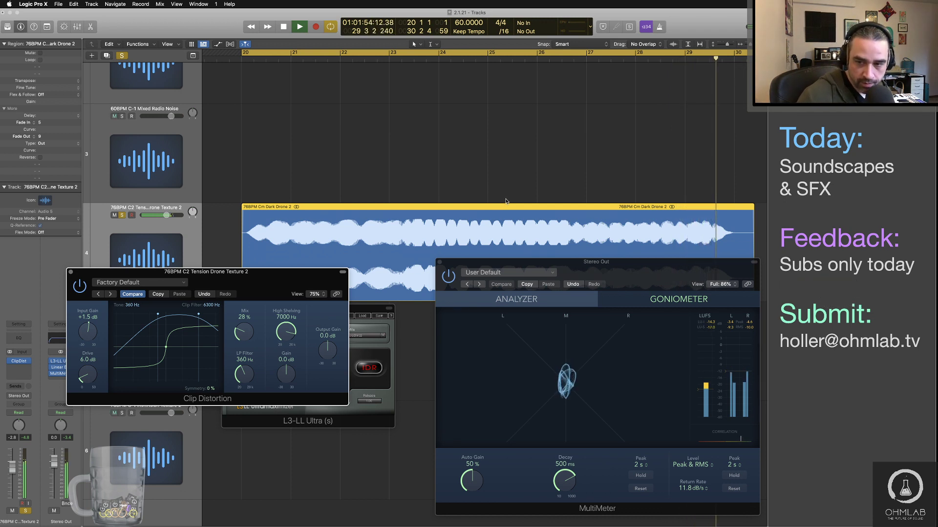
key("space")
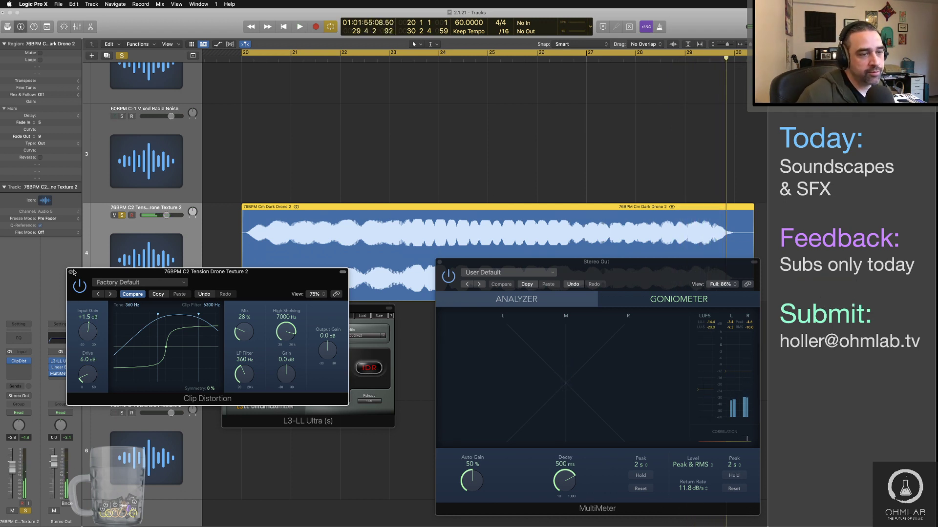
left_click(71, 272)
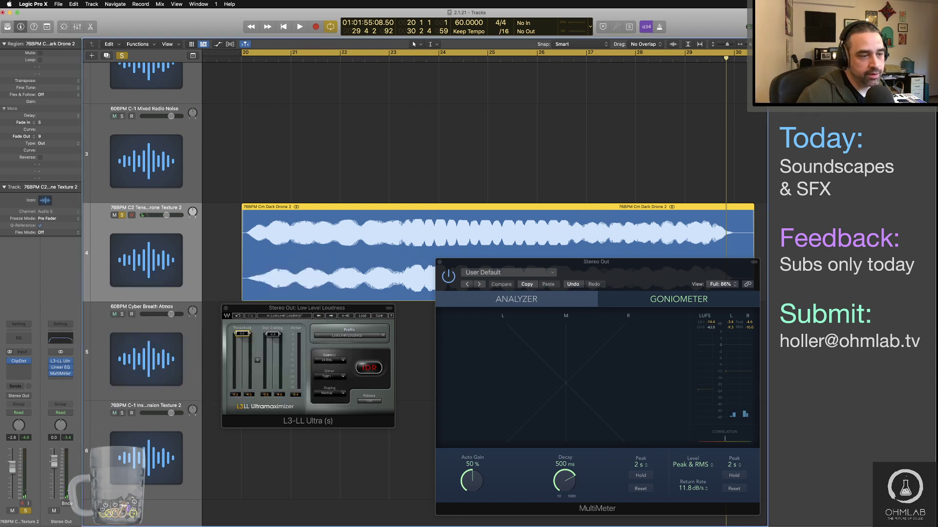
Insert Supercharger GT after Clip Distortion on track 4, raise its compression moderately and start playing the drone.
left_click(26, 370)
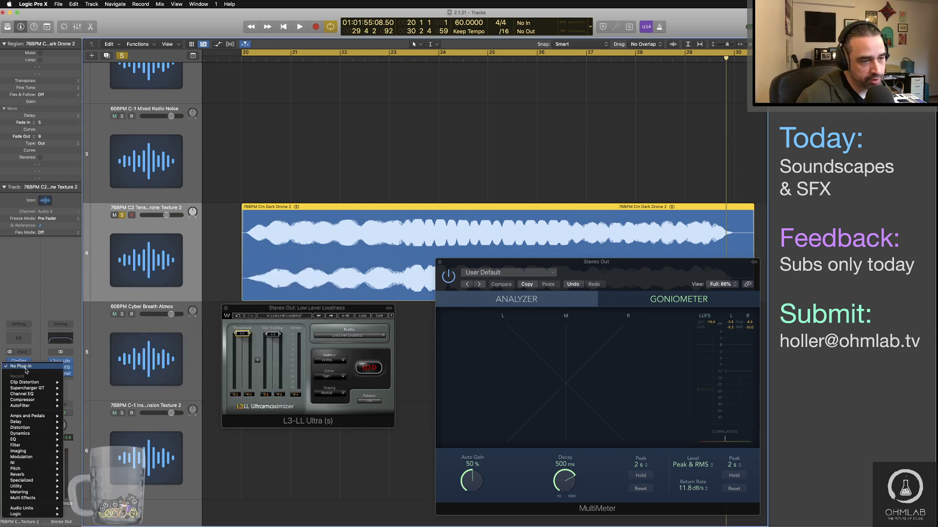
mouse_move(46, 389)
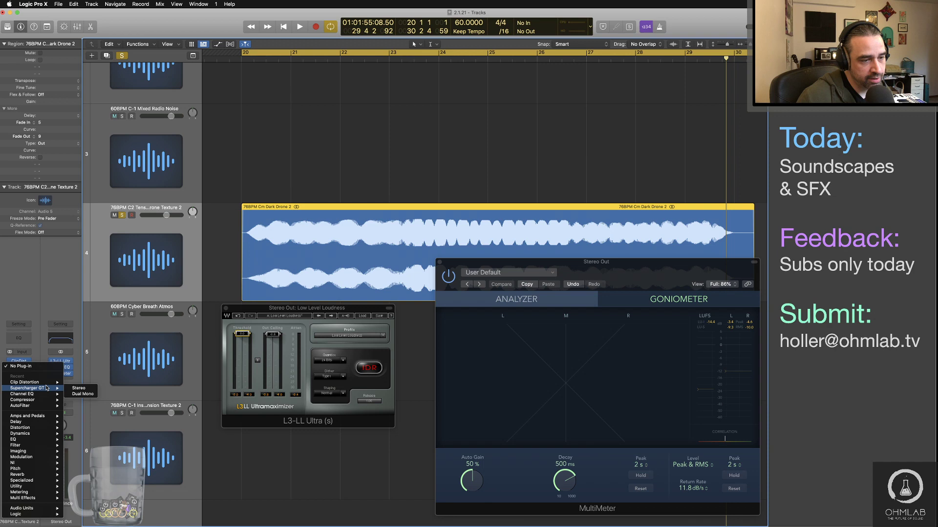
left_click(93, 390)
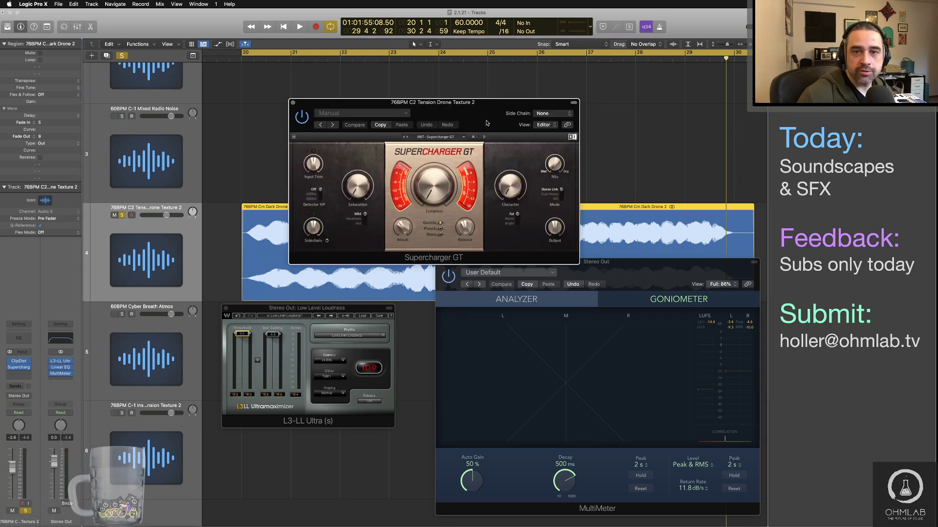
left_click_drag(486, 123, 492, 181)
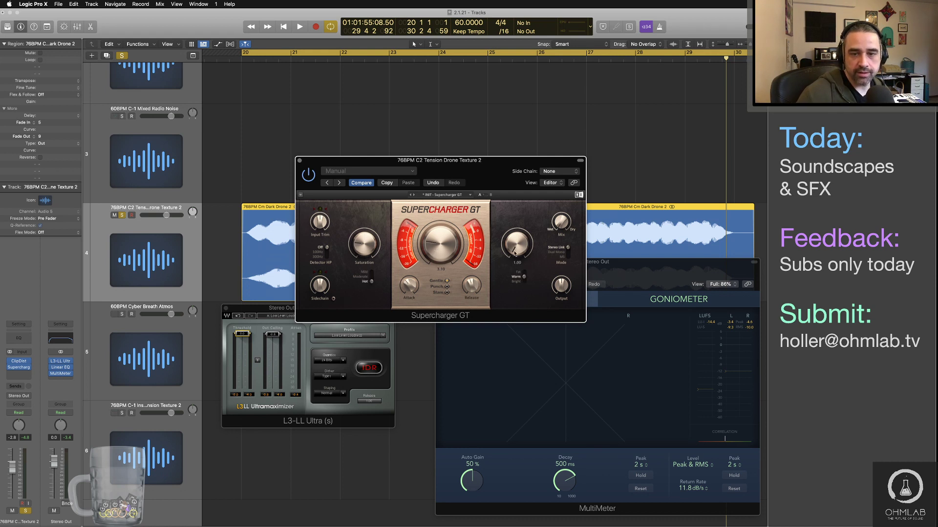
key("space")
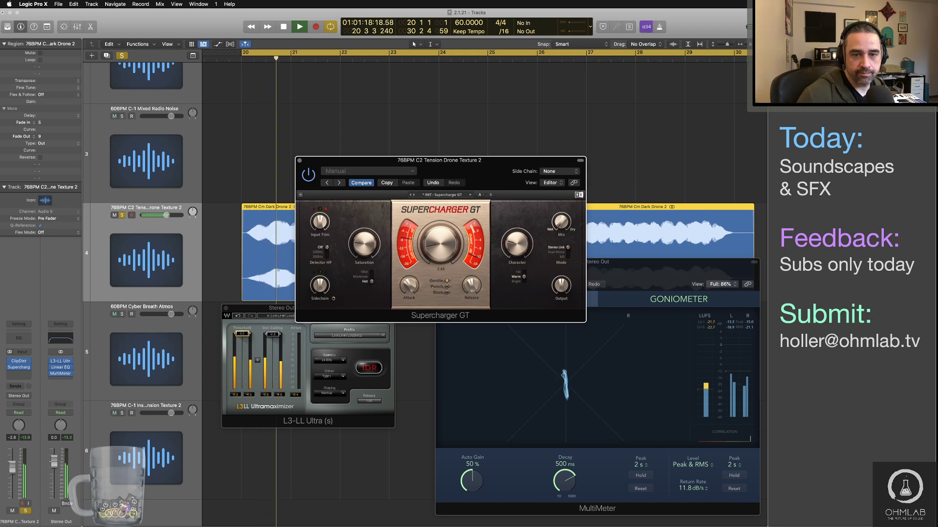
Adjust Supercharger GT's input trim during playback, set its output to -1.1 dB and replay the drone from the start.
left_click_drag(322, 222, 322, 257)
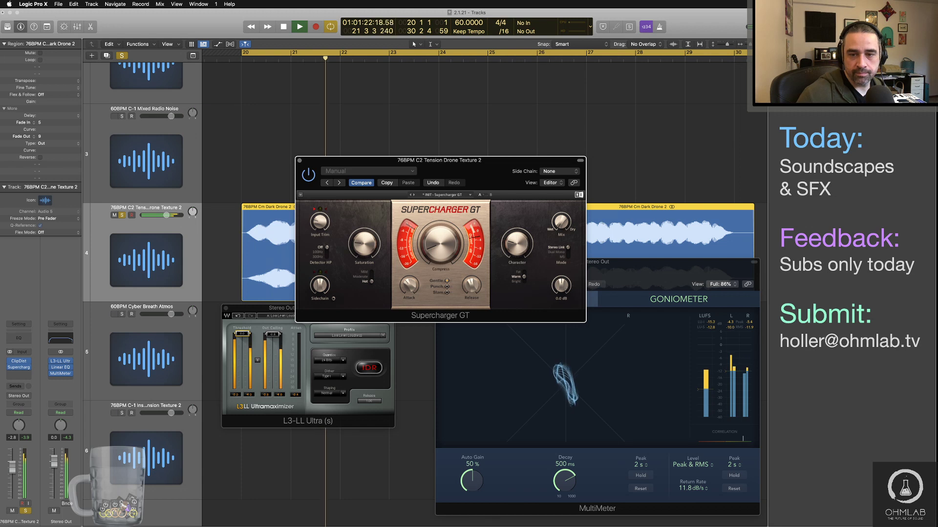
left_click_drag(561, 285, 561, 276)
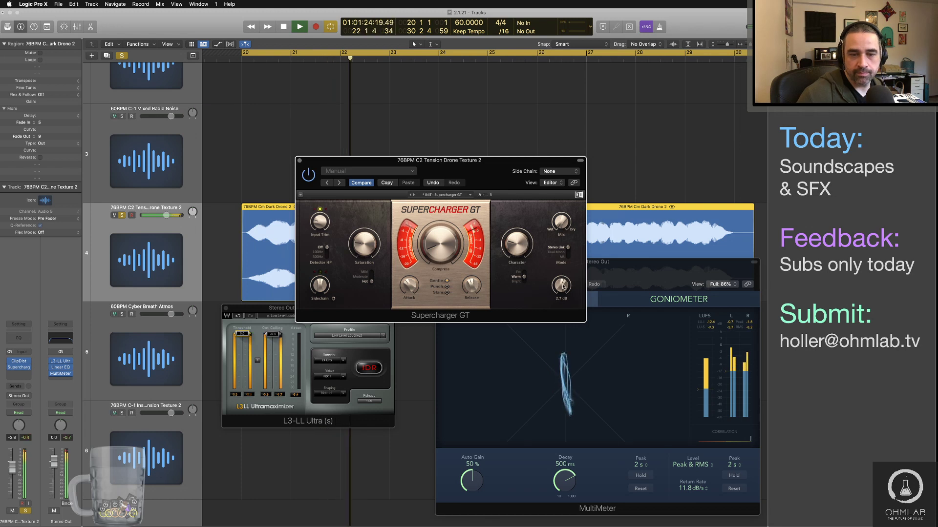
key("space")
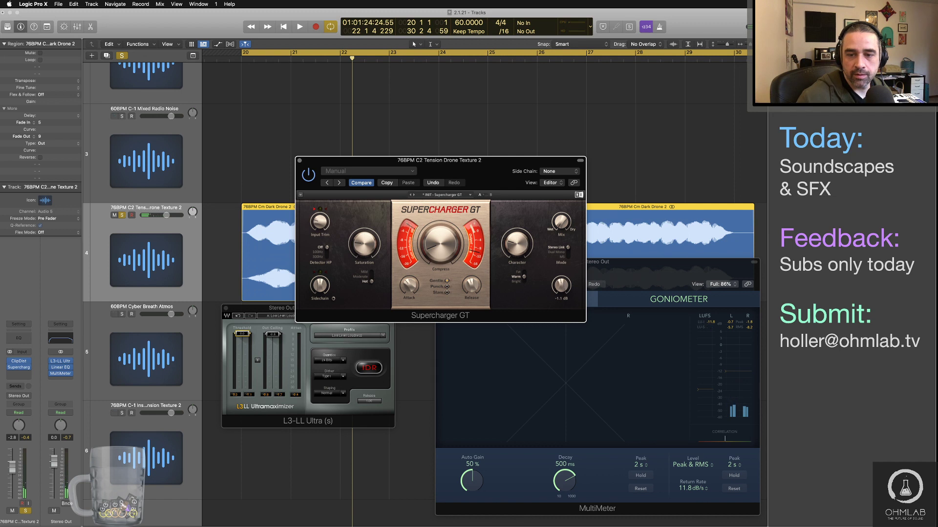
key("space")
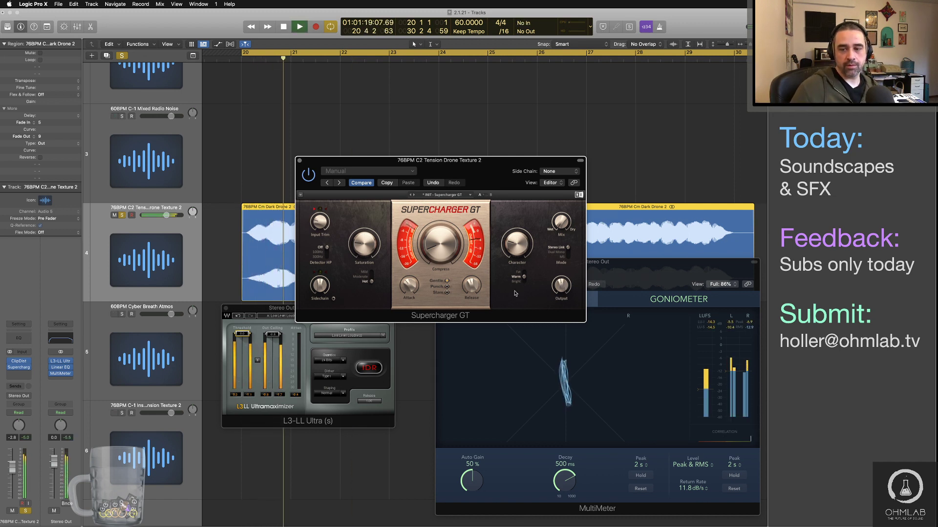
Reopen Clip Distortion on track 4 and balance its levels during playback, with output gain at -4.5 dB and input gain at +2.0 dB.
left_click(20, 362)
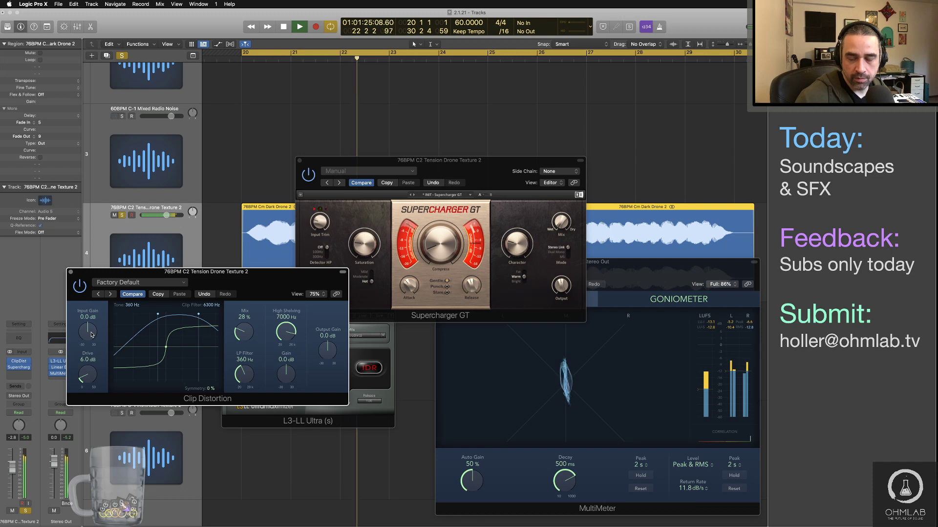
left_click_drag(91, 335, 91, 337)
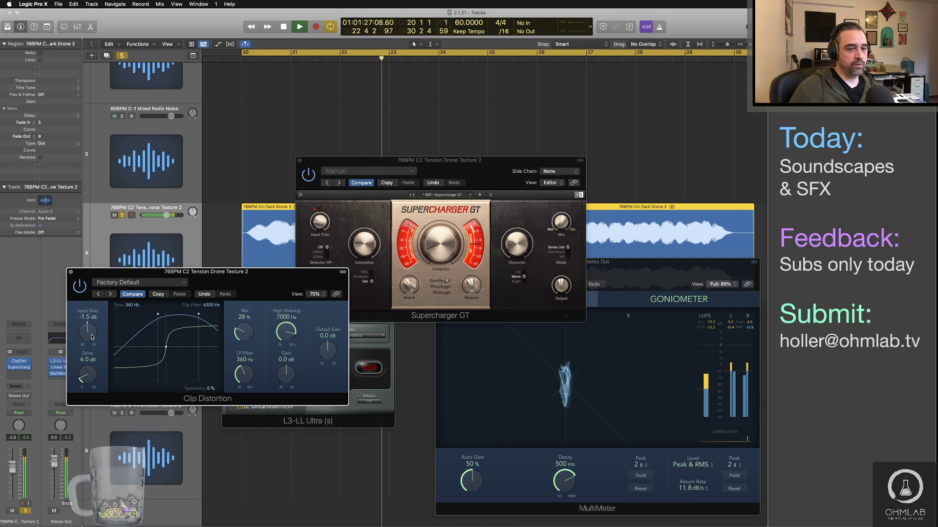
left_click_drag(392, 160, 204, 402)
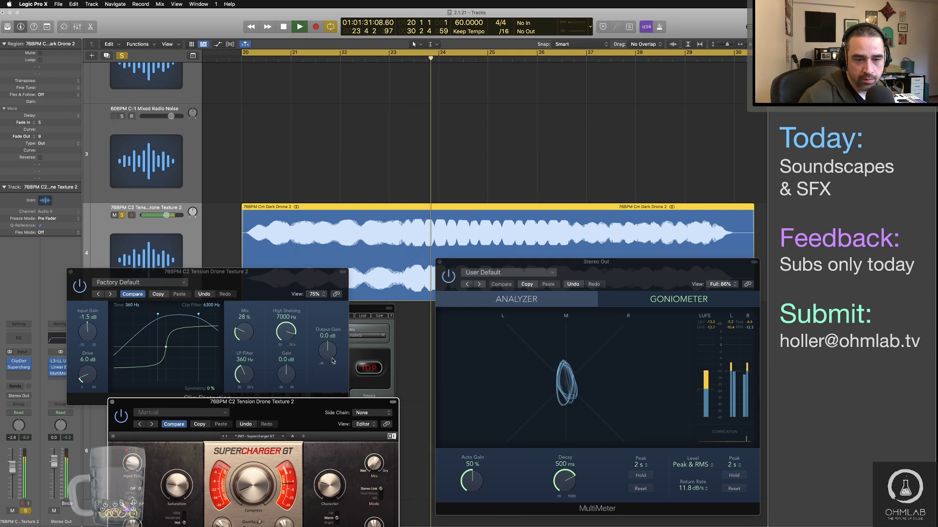
left_click_drag(327, 350, 332, 366)
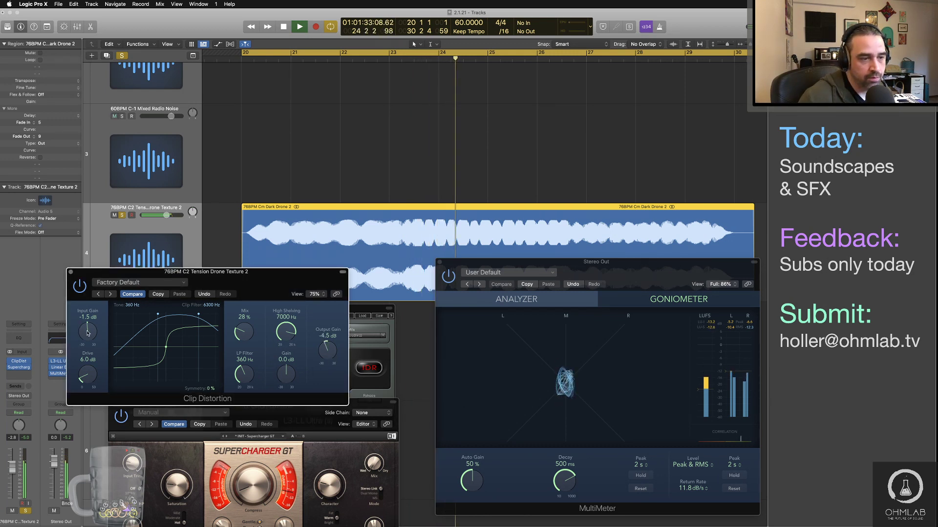
scroll(84, 321, "up", 4)
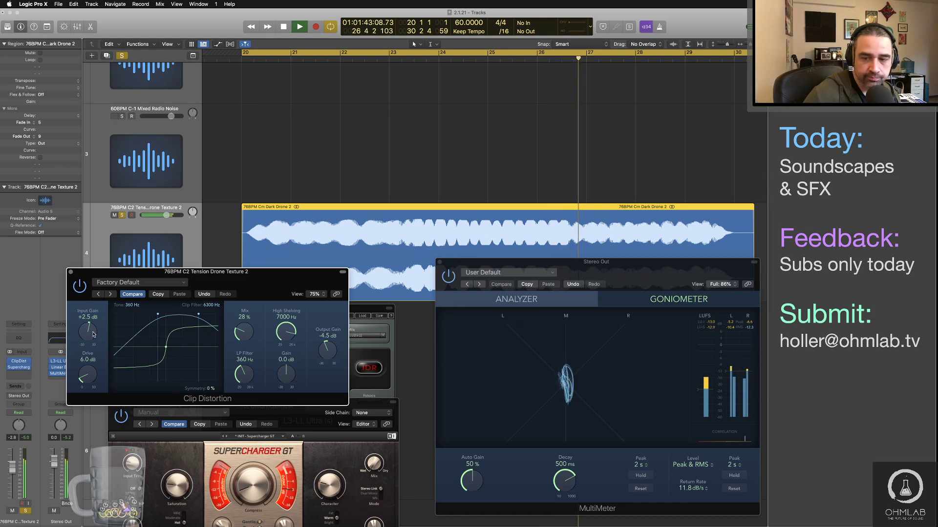
scroll(94, 335, "down", 1)
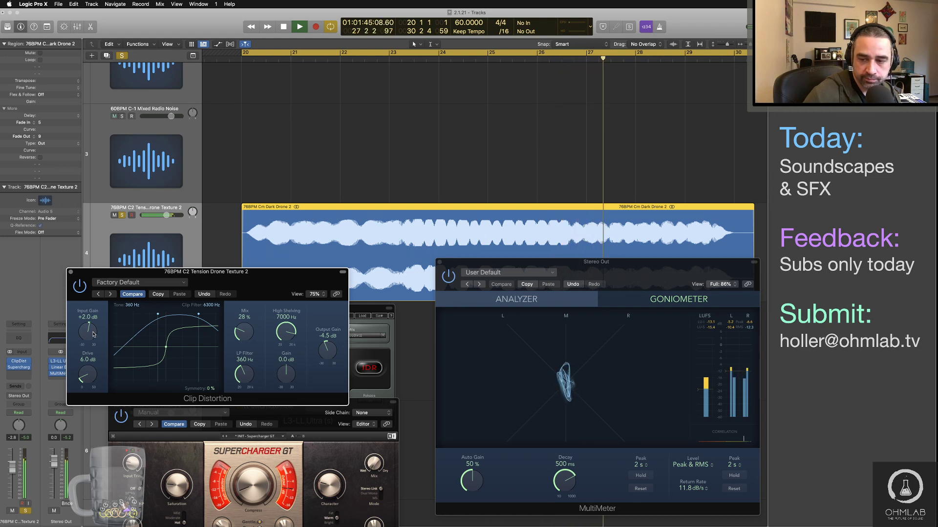
Bring Supercharger GT back into view and gradually increase its compression while the drone plays to its end.
left_click_drag(292, 420, 285, 361)
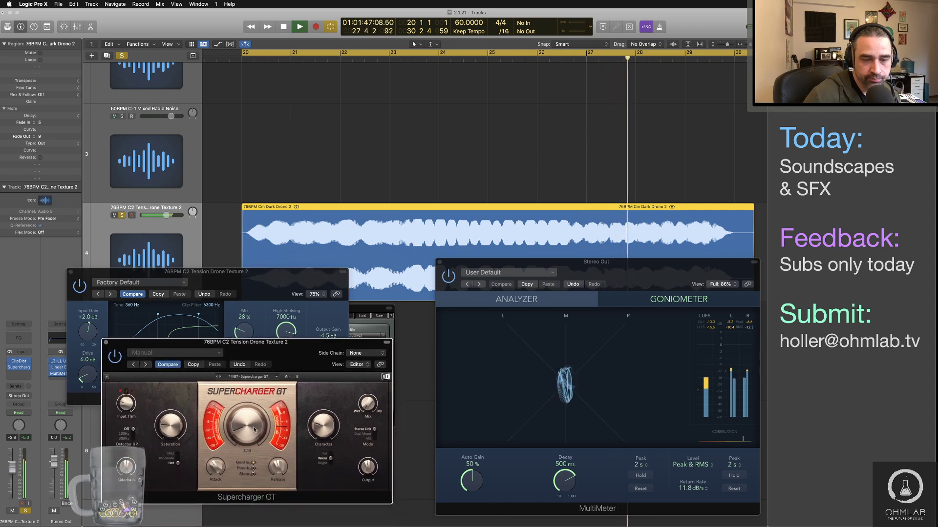
scroll(253, 430, "up", 3)
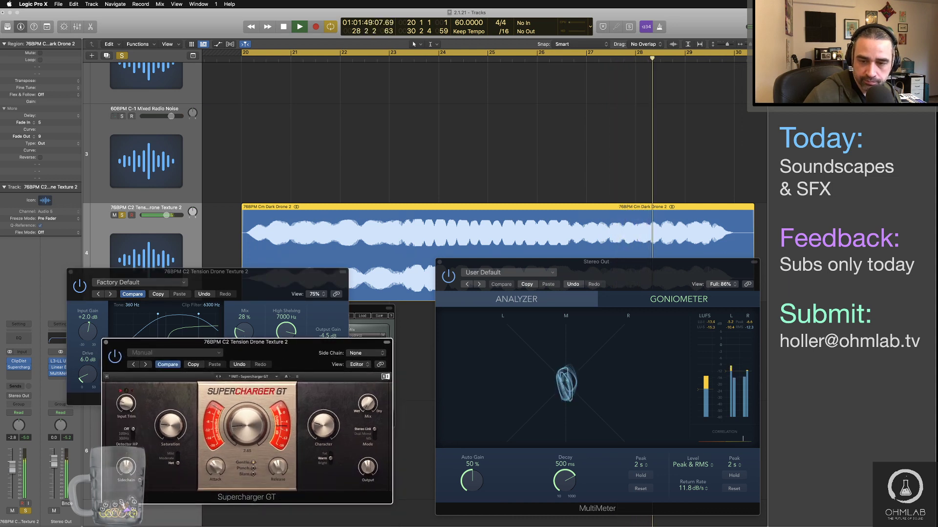
scroll(253, 430, "up", 3)
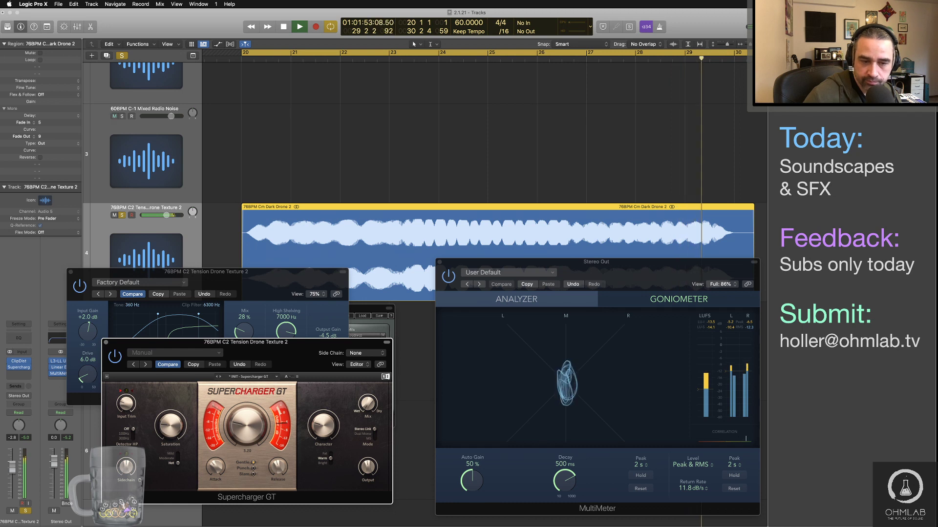
scroll(253, 429, "up", 1)
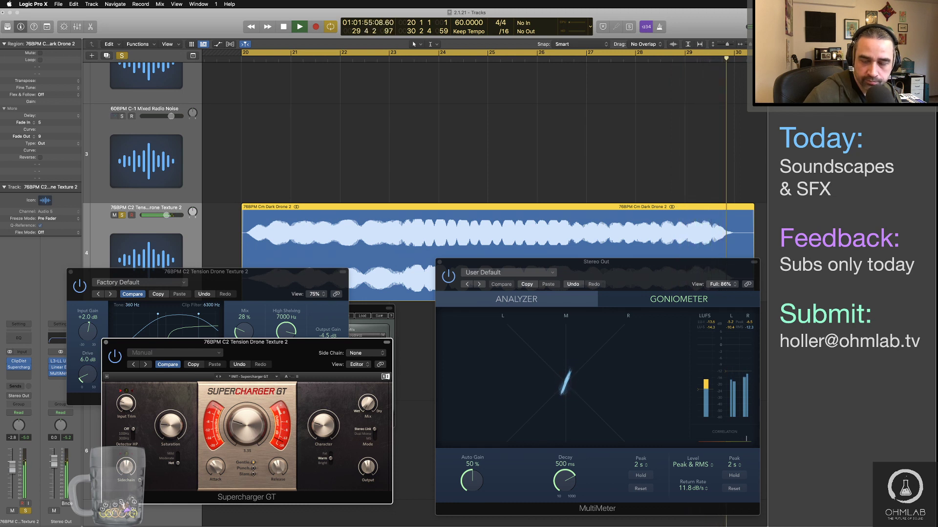
key("space")
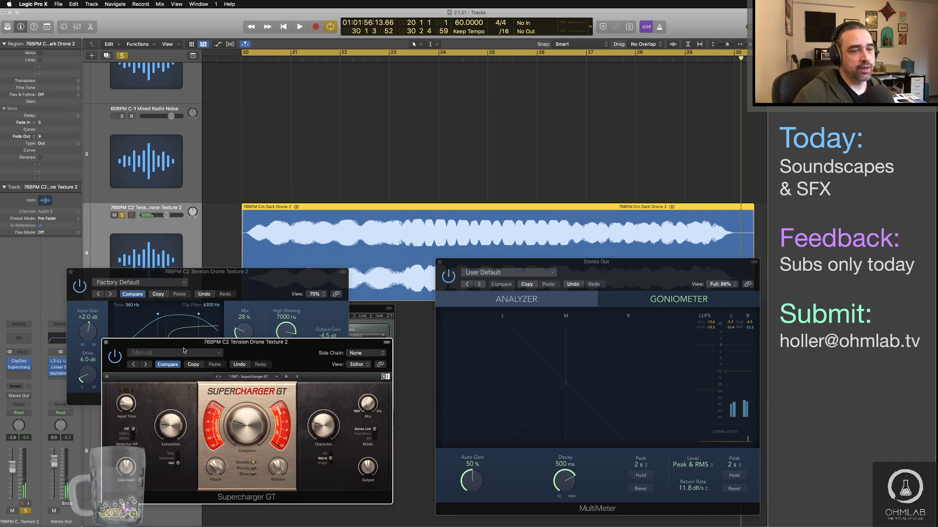
Close the Supercharger GT and Clip Distortion windows and copy the name of the drone region on track 4.
left_click(107, 342)
left_click_drag(153, 274, 254, 137)
left_click(173, 135)
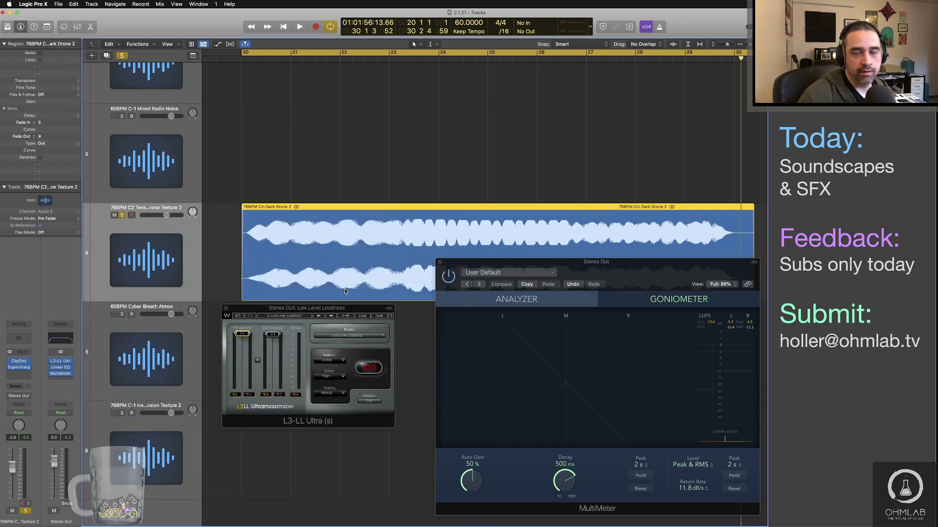
double_click(282, 210)
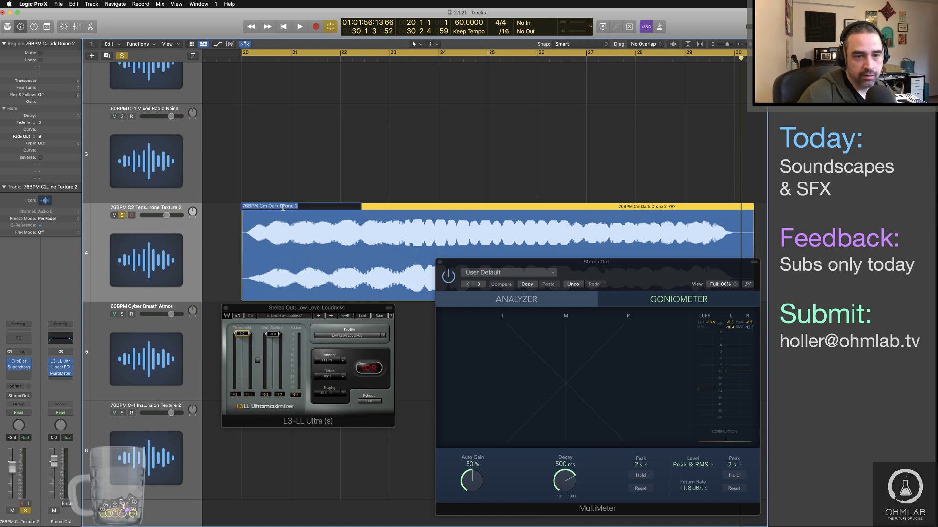
key("super+c")
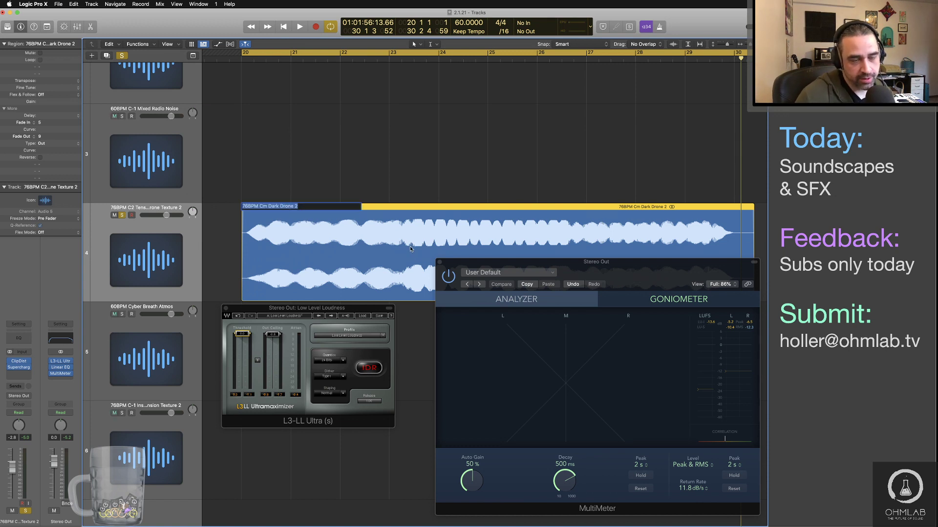
Reopen Supercharger GT and Clip Distortion on track 4 to review their settings, closing Clip Distortion when done.
left_click(159, 270)
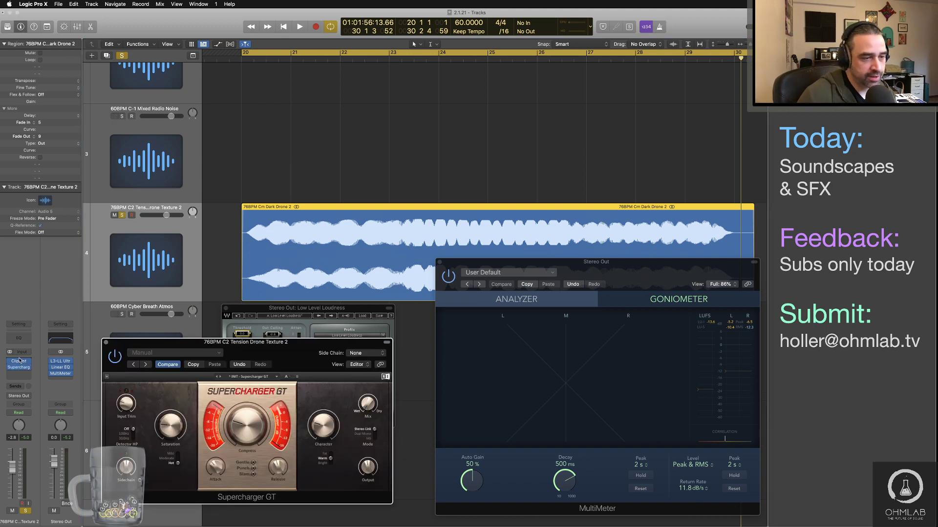
left_click(20, 361)
left_click(42, 335)
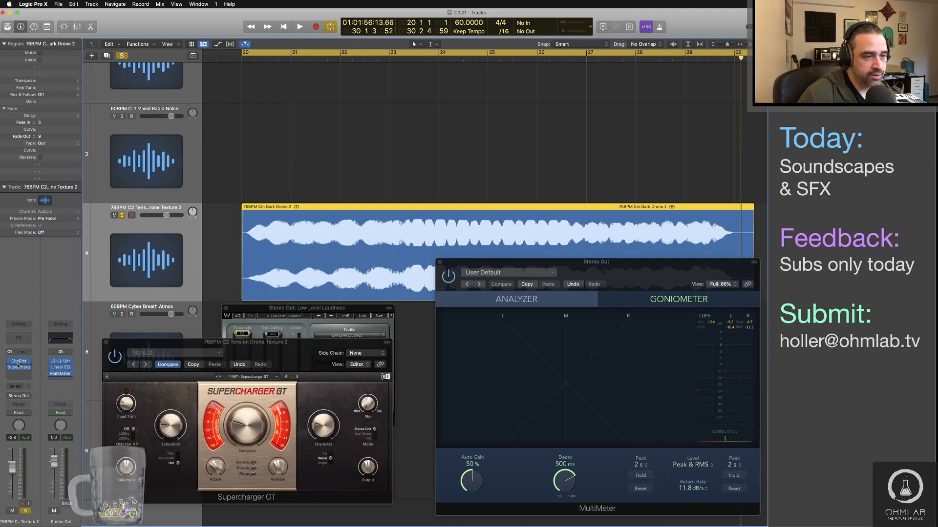
left_click(19, 363)
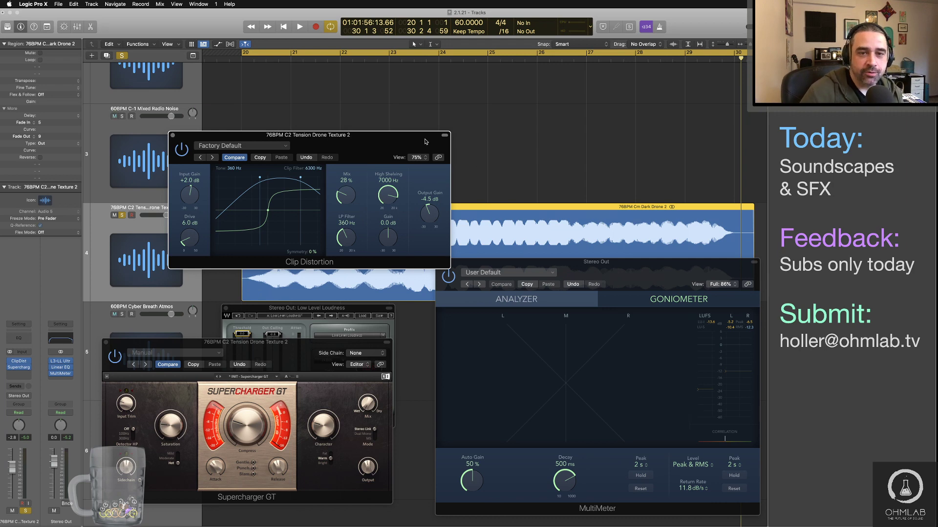
left_click_drag(425, 142, 441, 313)
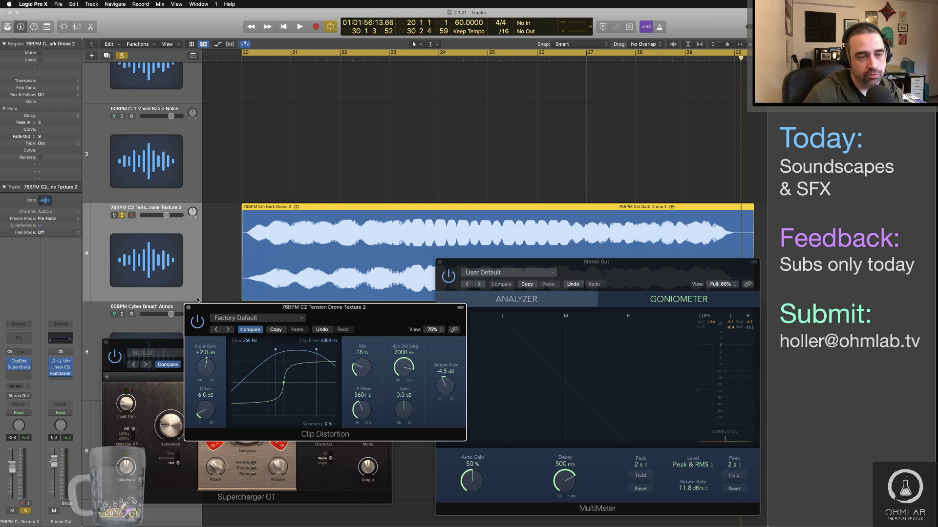
left_click(189, 307)
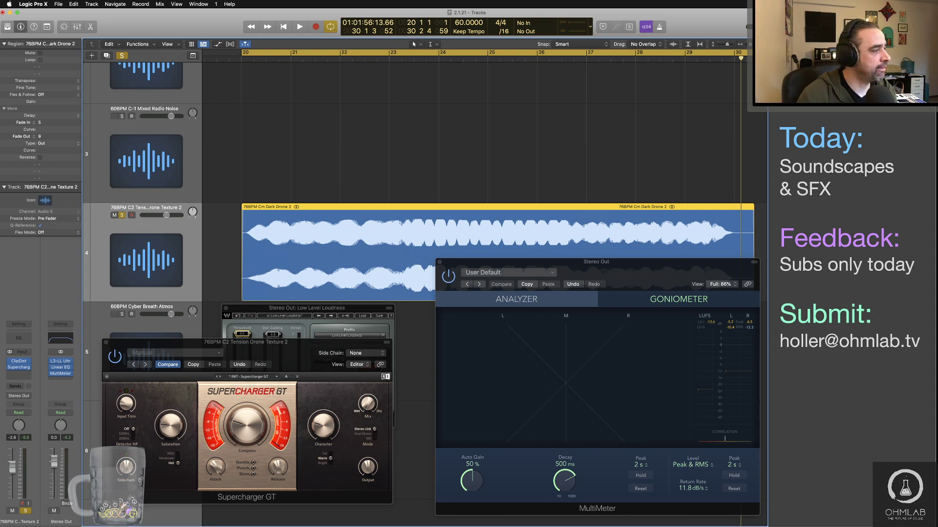
Bounce the drone in real time as a 24-bit Wave file named "76BPM Cm Dark Drone 2" in the Synthetic folder.
key("super+b")
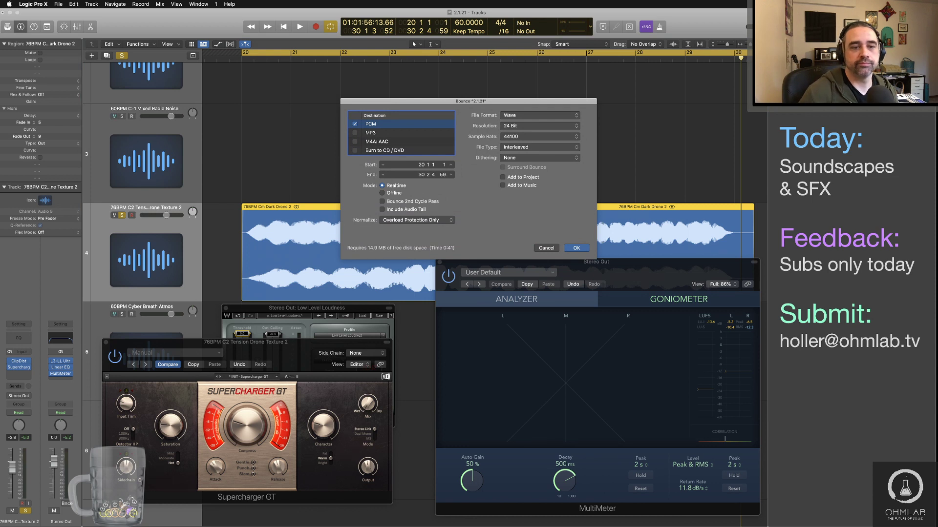
key("Return")
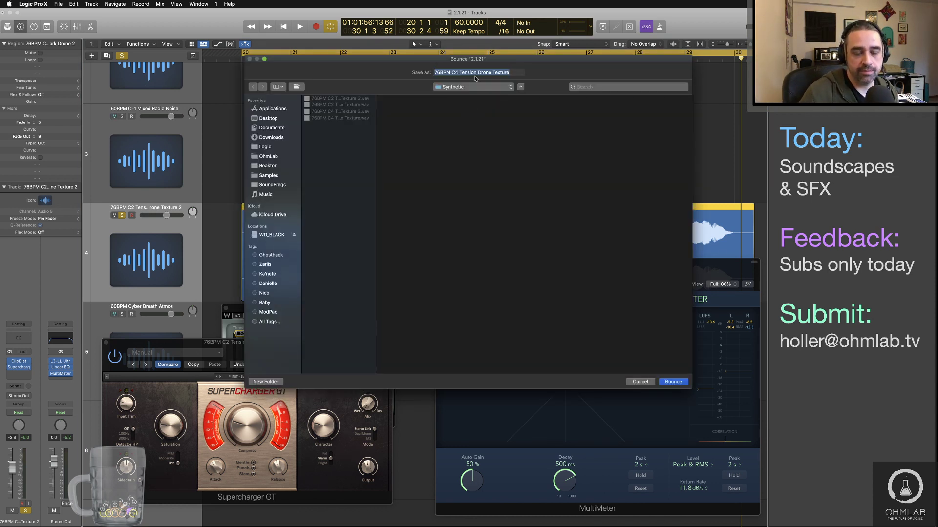
key("super+v")
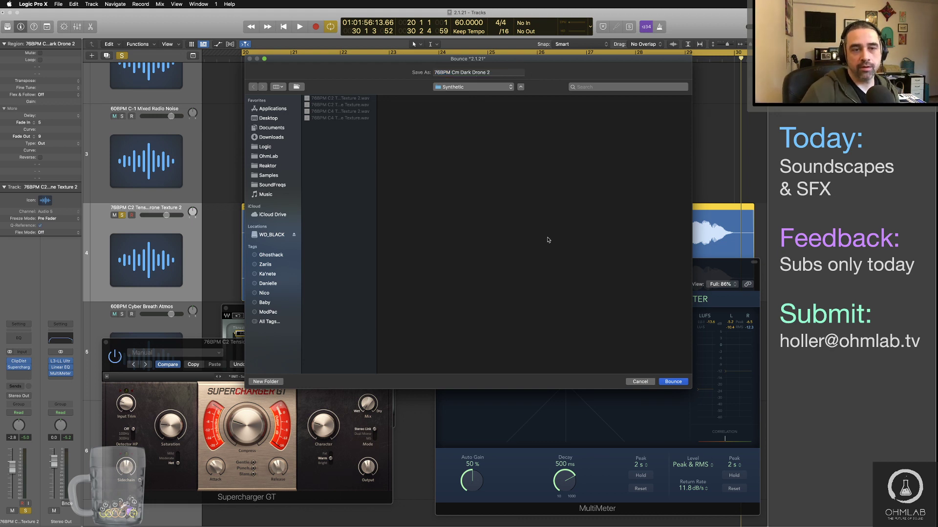
left_click(672, 382)
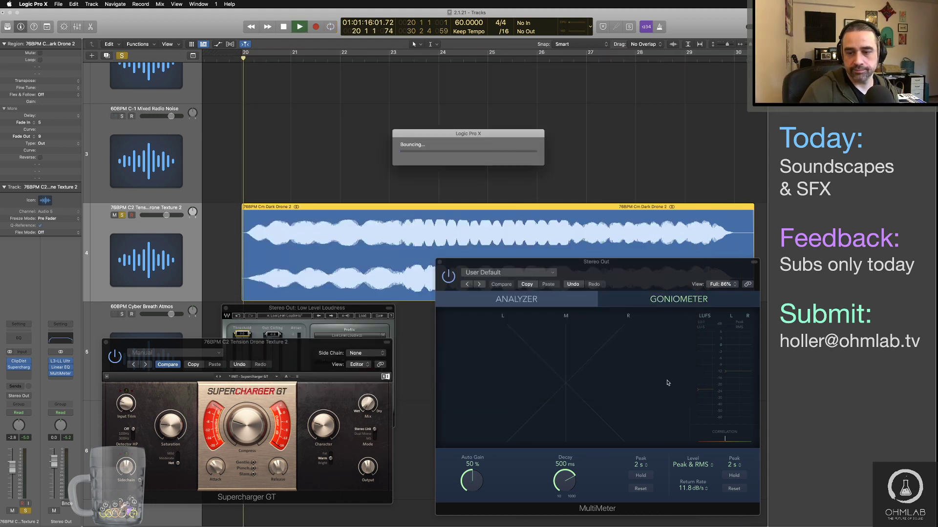
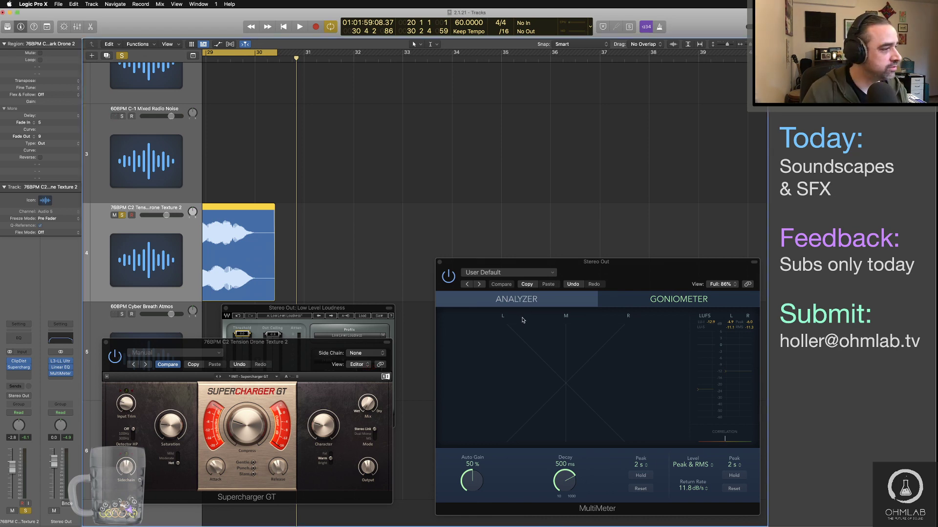
Bring "76BPM Cm Dark Drone.wav" from the Audio Files folder in Finder onto track 4 at bar 31, after the previous drone.
key("super+Tab")
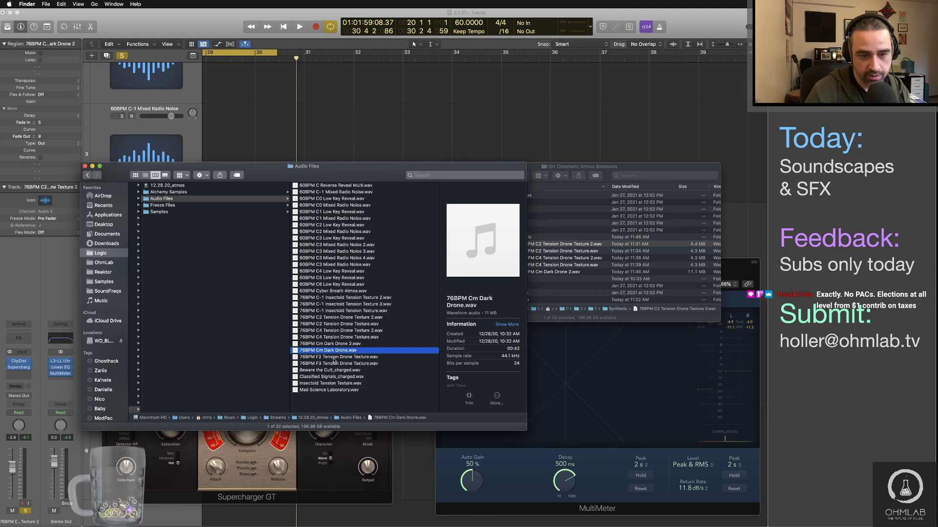
key("super+Tab")
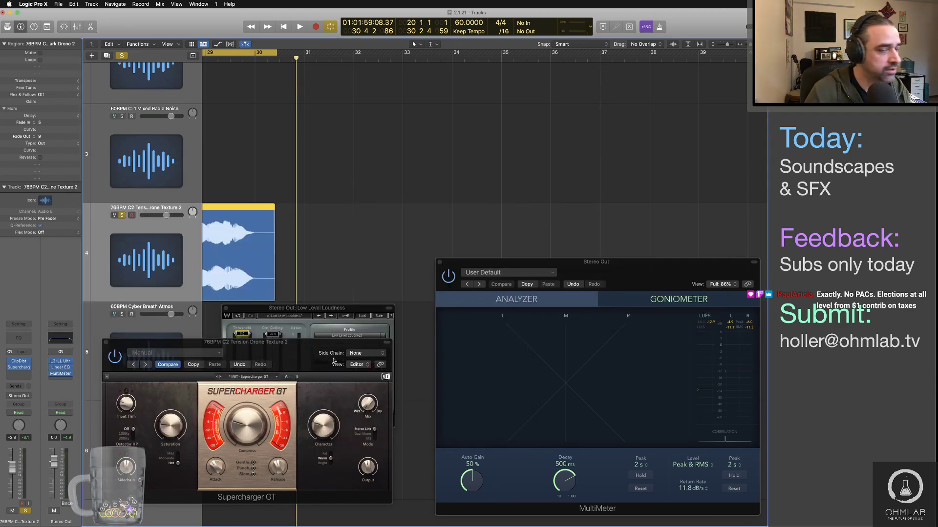
scroll(367, 254, "left", 10)
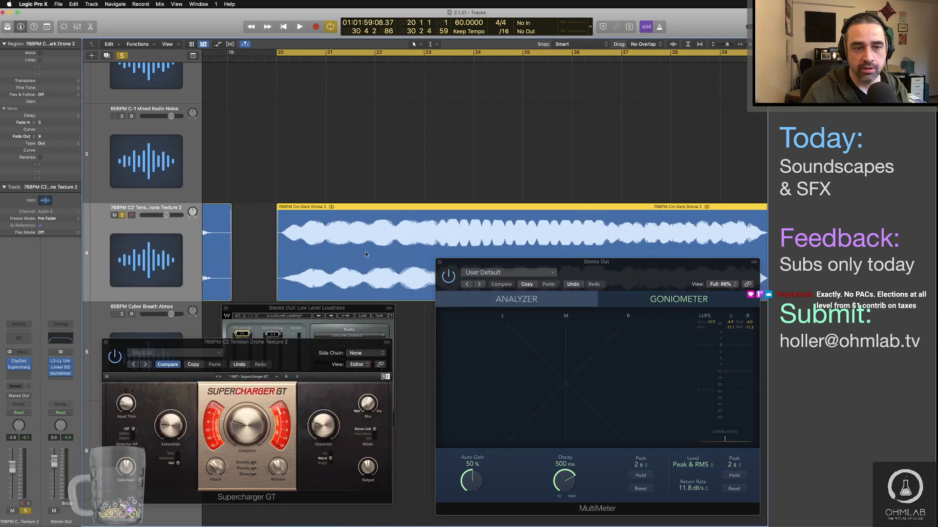
scroll(367, 254, "right", 3)
key("super+Tab")
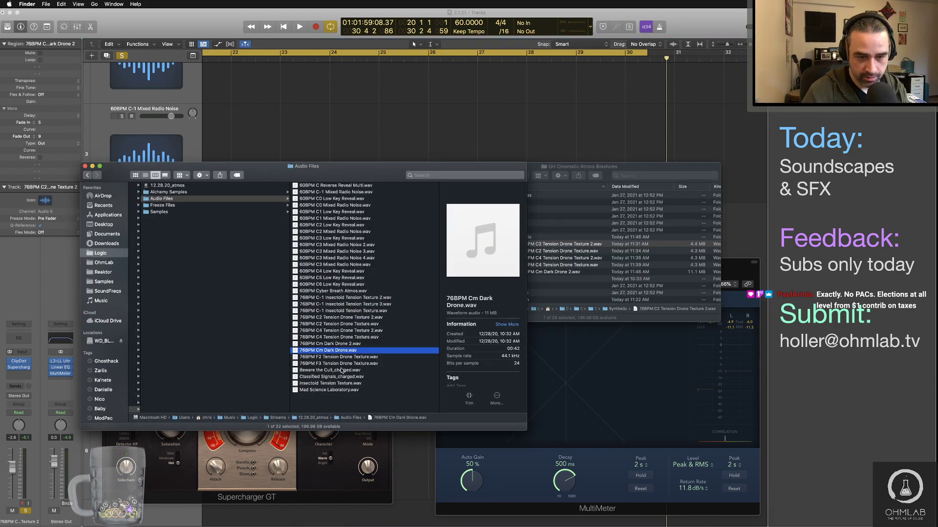
left_click_drag(320, 351, 676, 226)
key("super+Tab")
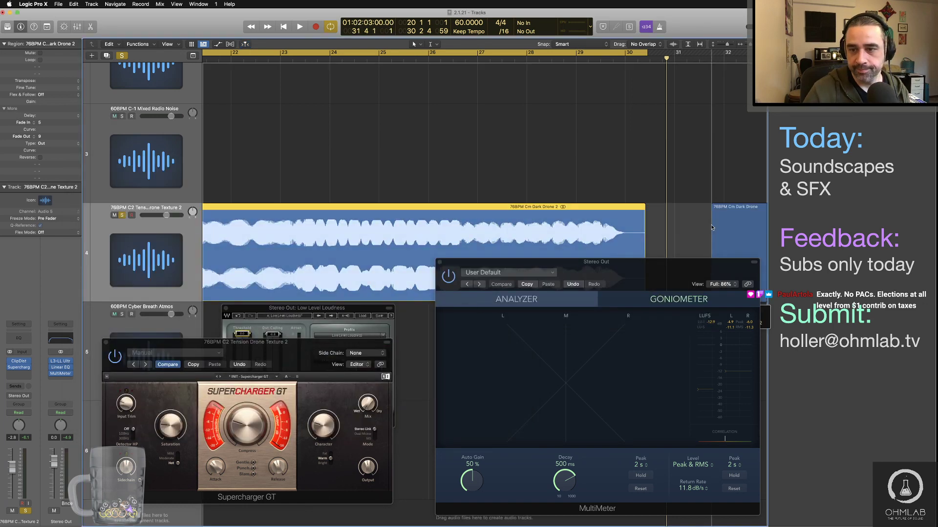
scroll(426, 187, "right", 8)
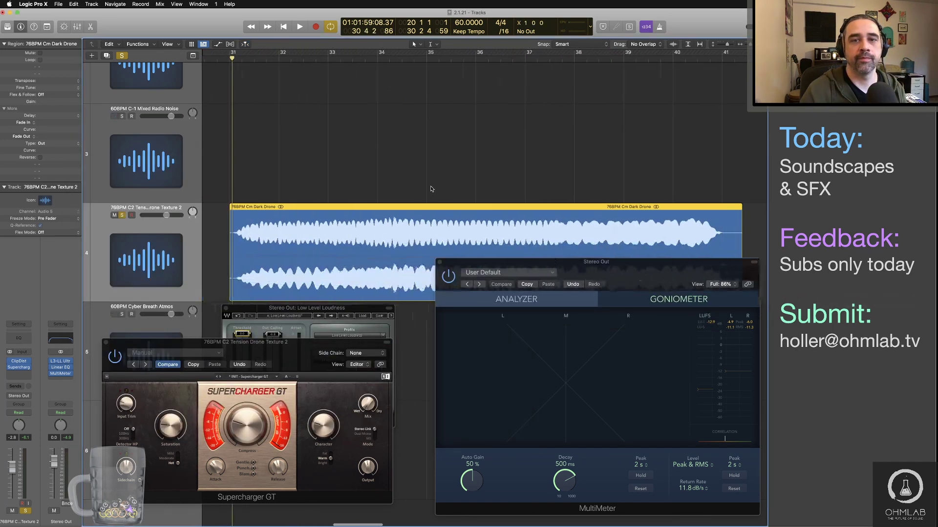
Set the cycle range from bar 31 to the end of the new drone region and give the region a fade-in of 6 and fade-out of 13.
scroll(426, 187, "left", 5)
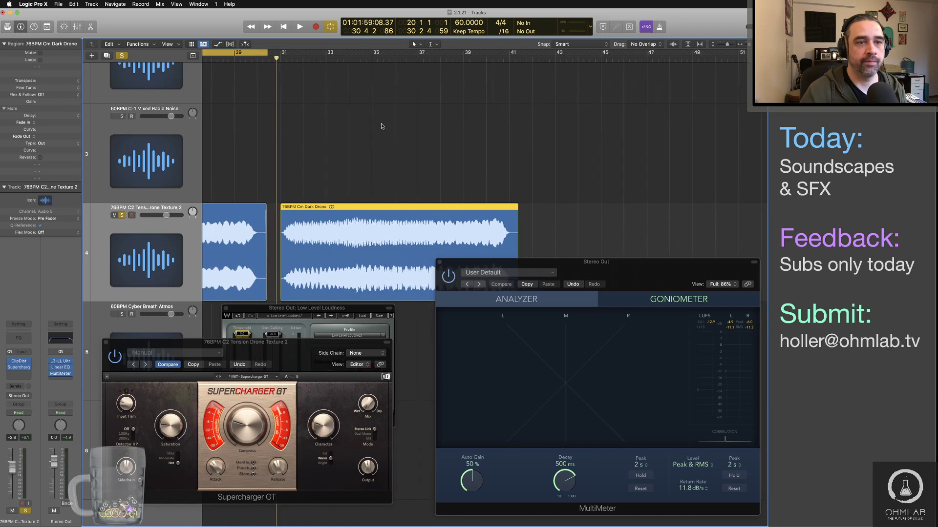
left_click_drag(282, 51, 498, 61)
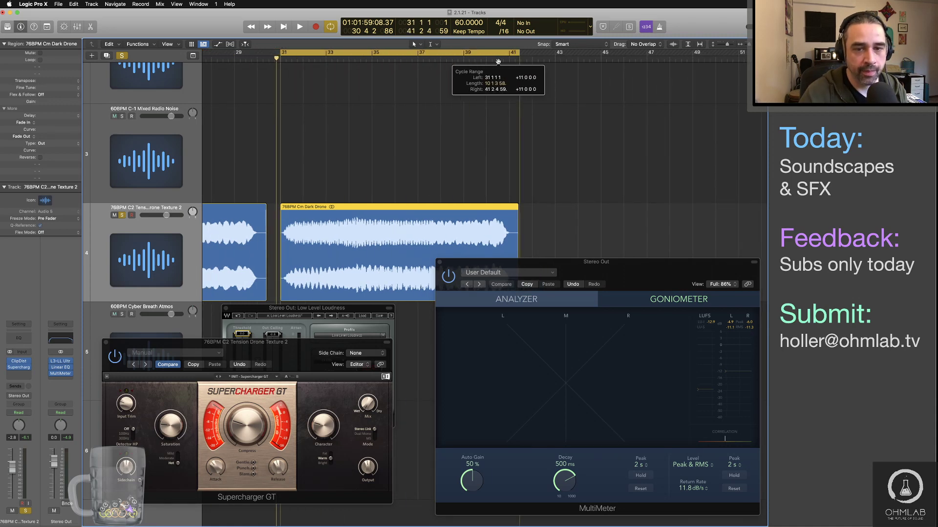
left_click(519, 61)
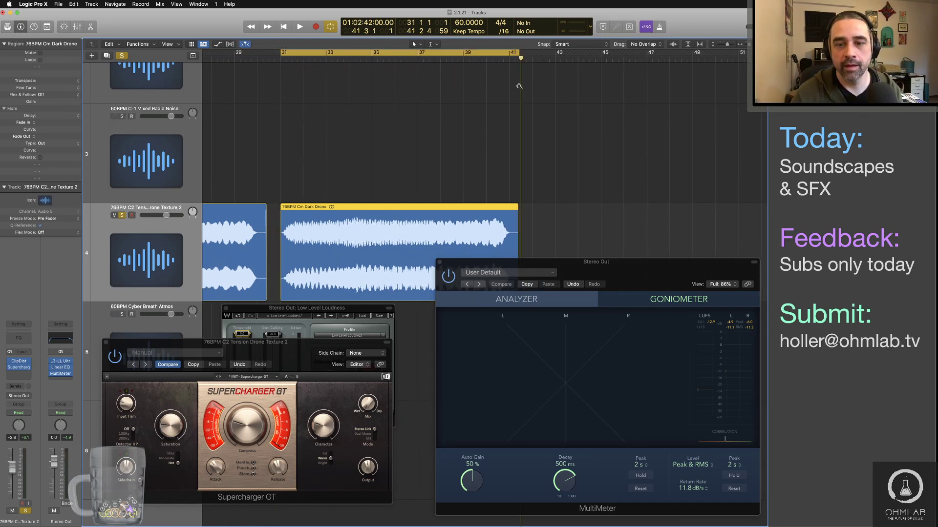
scroll(520, 86, "right", 5)
scroll(506, 101, "right", 3)
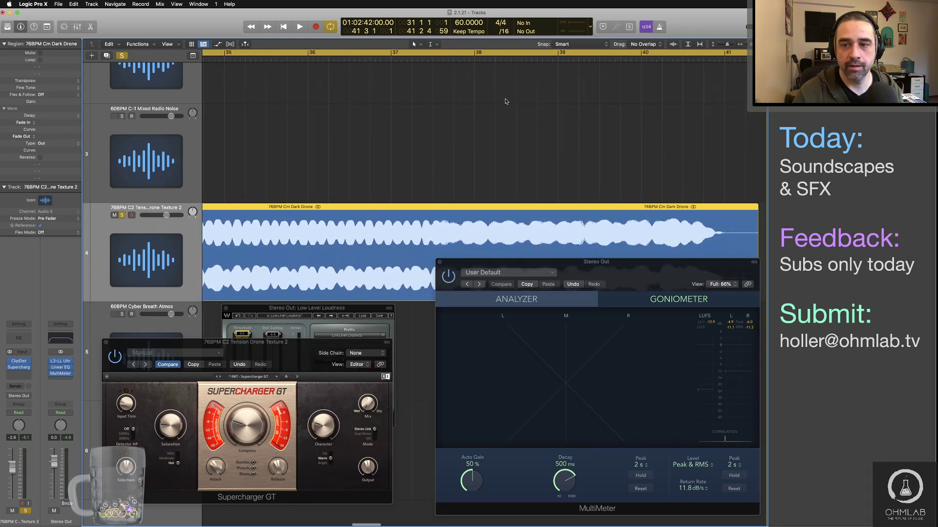
scroll(507, 102, "right", 5)
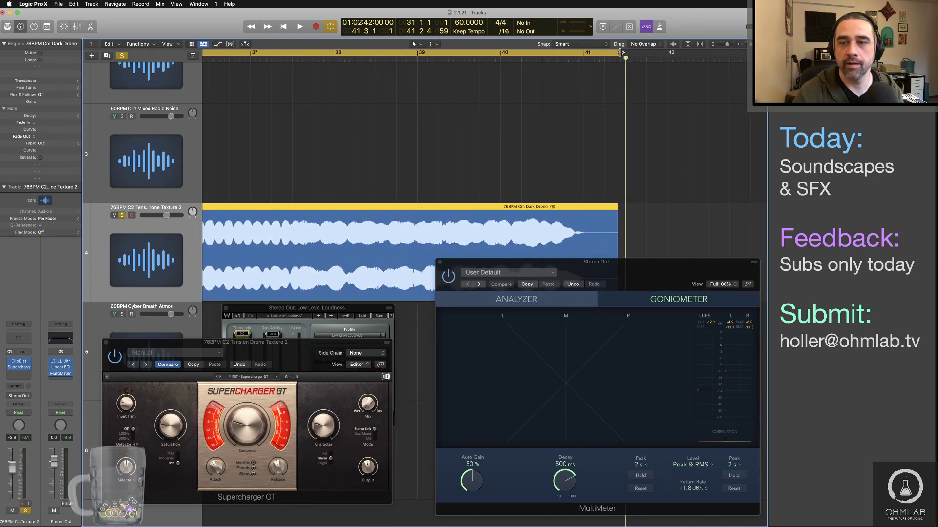
left_click_drag(619, 52, 616, 52)
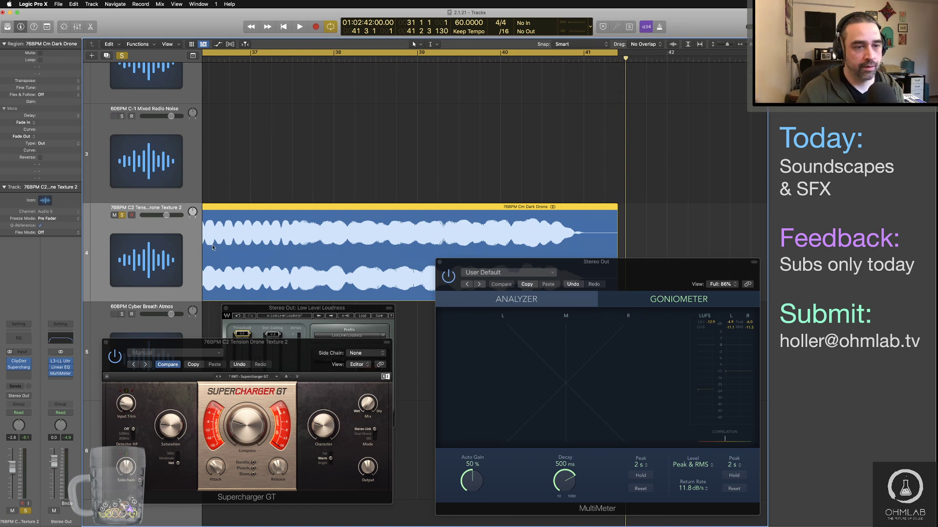
left_click_drag(41, 118, 42, 115)
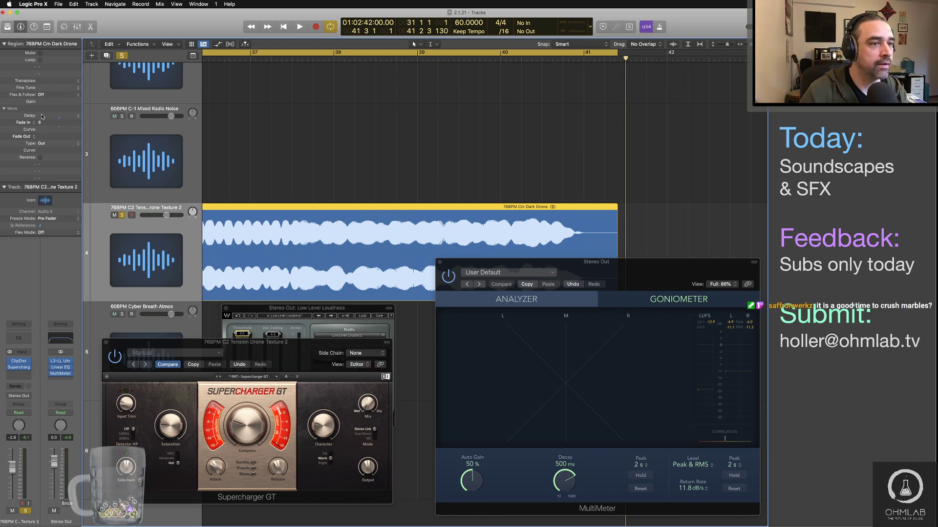
Play the new drone from the cycle start and adjust the input trim in Supercharger GT.
key("space")
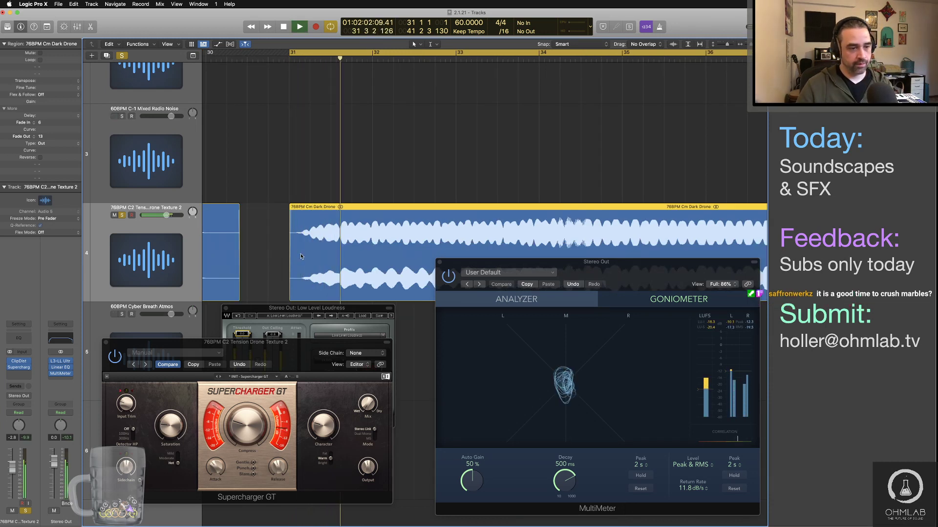
left_click_drag(126, 404, 126, 386)
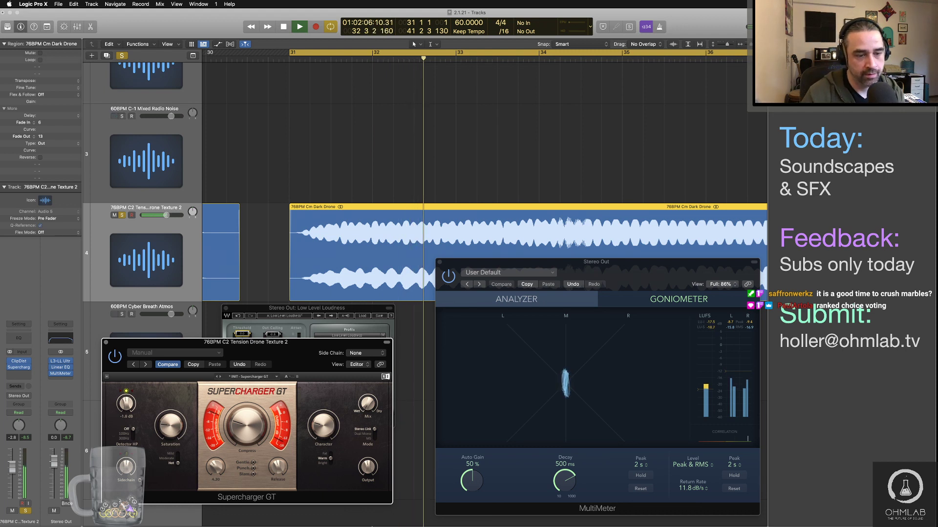
Raise the output level of Supercharger GT slightly and move its window clear of the L3-LL Ultramaximizer.
mouse_move(383, 518)
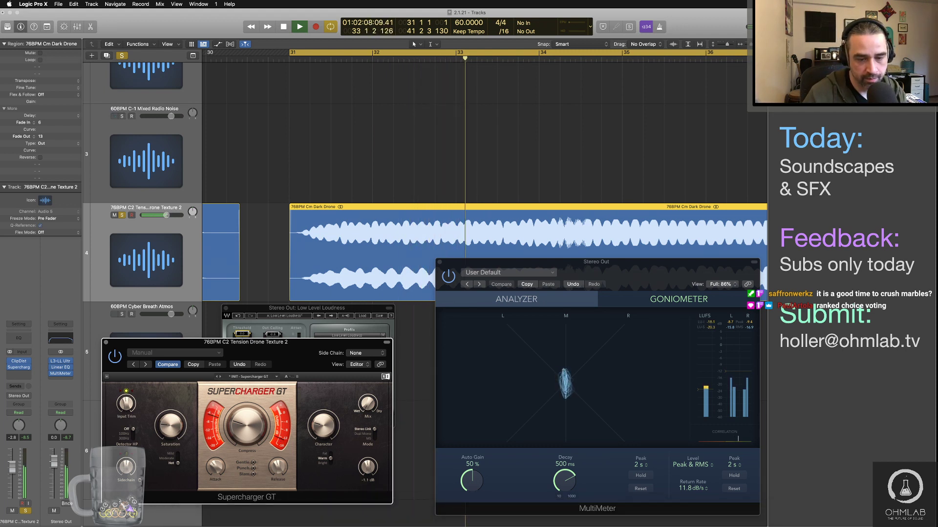
left_click_drag(368, 467, 368, 466)
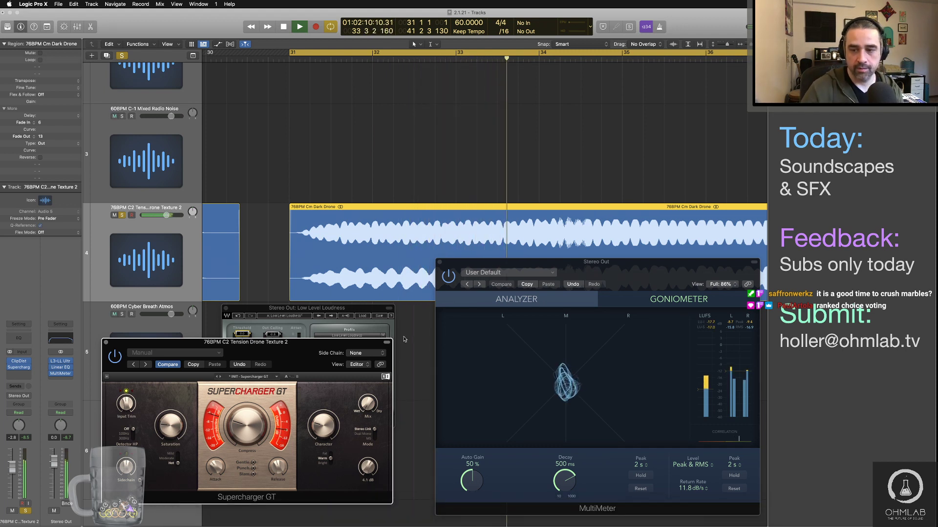
left_click_drag(356, 342, 464, 131)
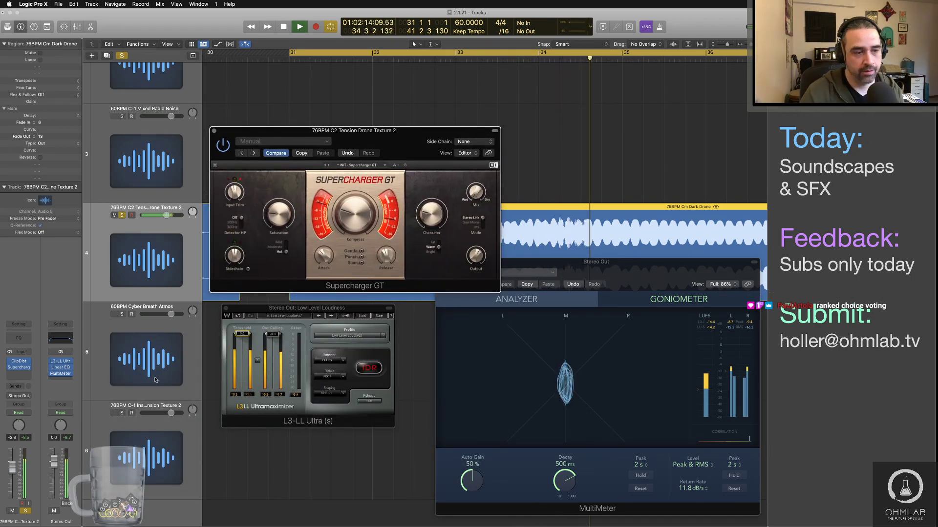
Open the track's Clip Distortion and set LP Filter to 820 Hz, Mix to 44%, High Shelving to 6300 Hz and Input Gain to +3.0 dB.
left_click(10, 362)
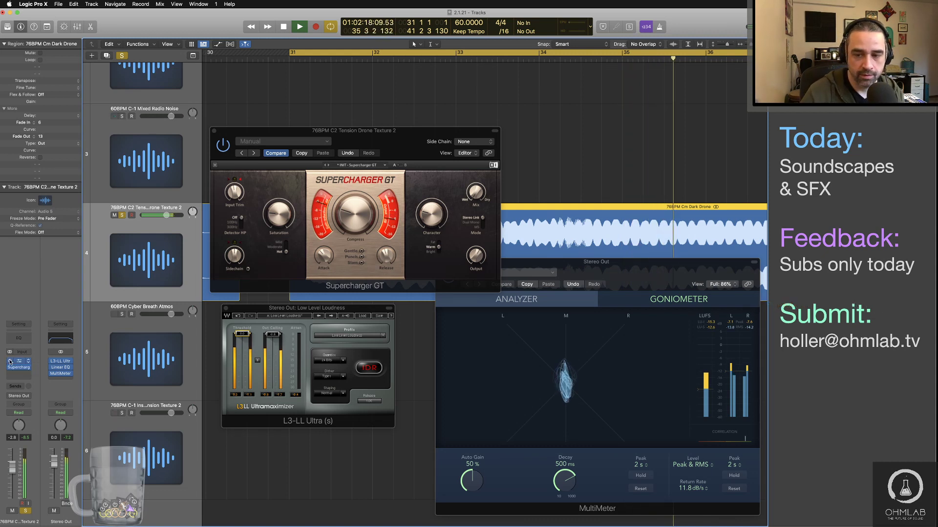
left_click(21, 363)
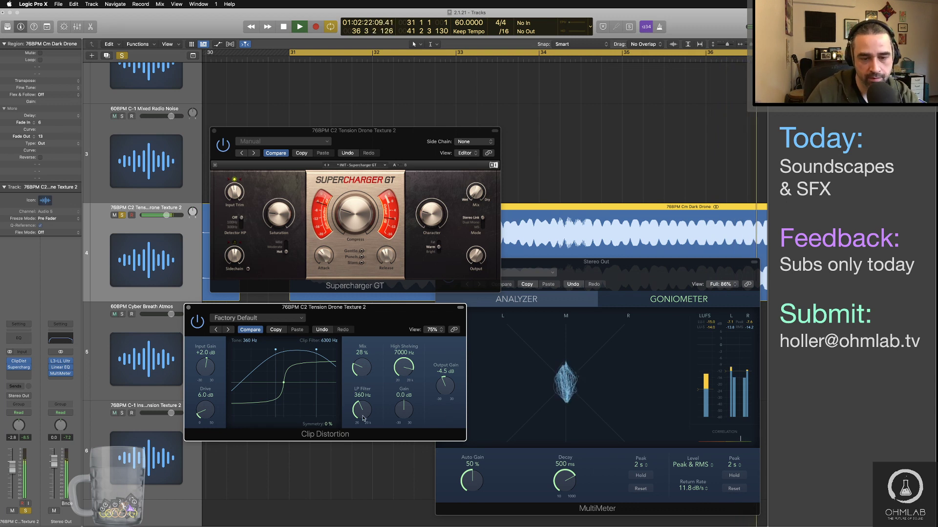
left_click_drag(362, 411, 361, 405)
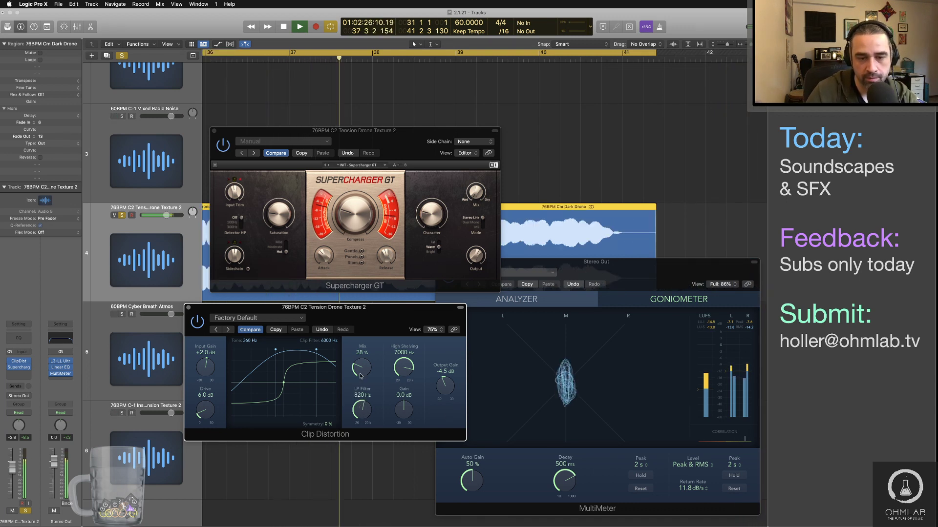
left_click_drag(361, 372, 403, 376)
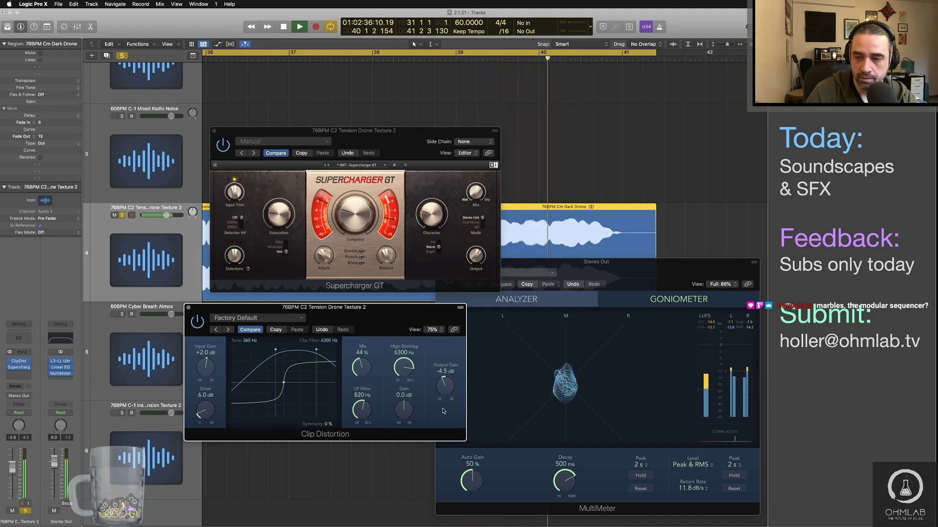
left_click_drag(199, 380, 202, 372)
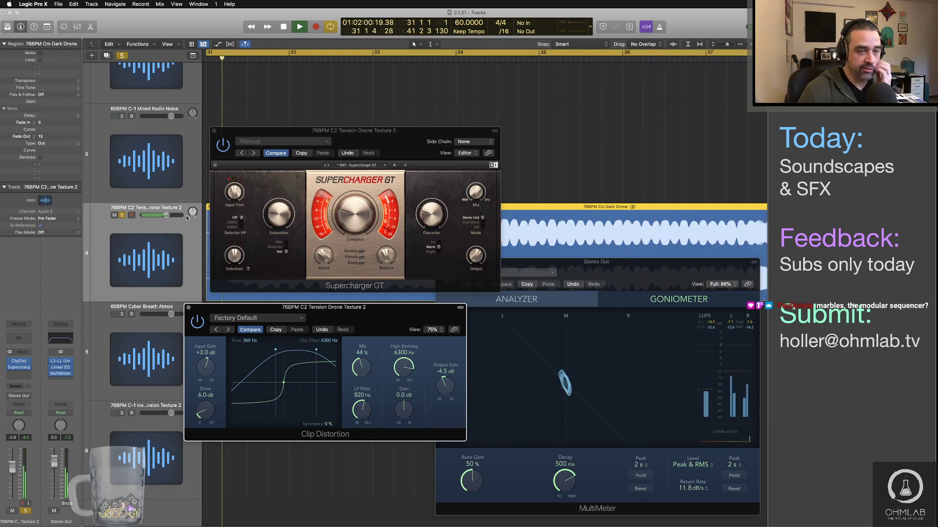
Adjust Supercharger GT's input trim, then set Clip Distortion's Mix to 46% and Output Gain to -1.0 dB, resetting the output peak meter.
left_click(230, 200)
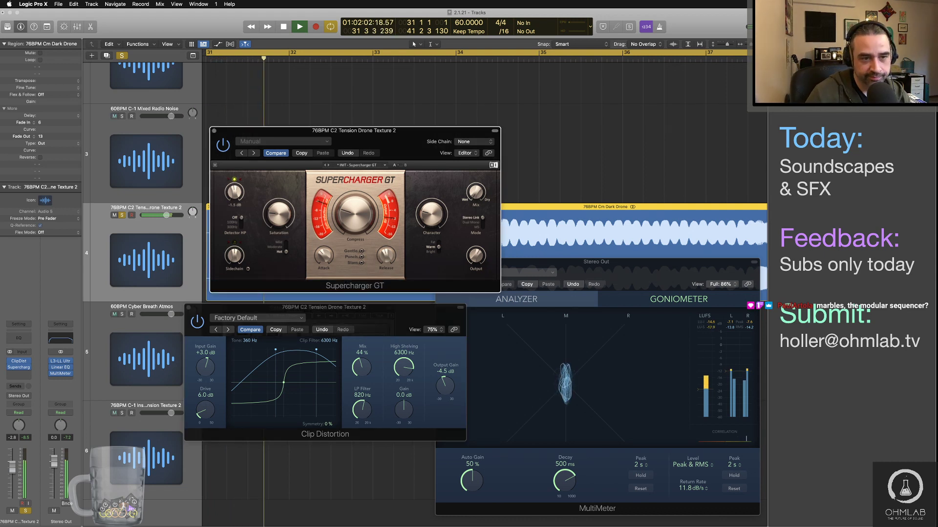
left_click(198, 326)
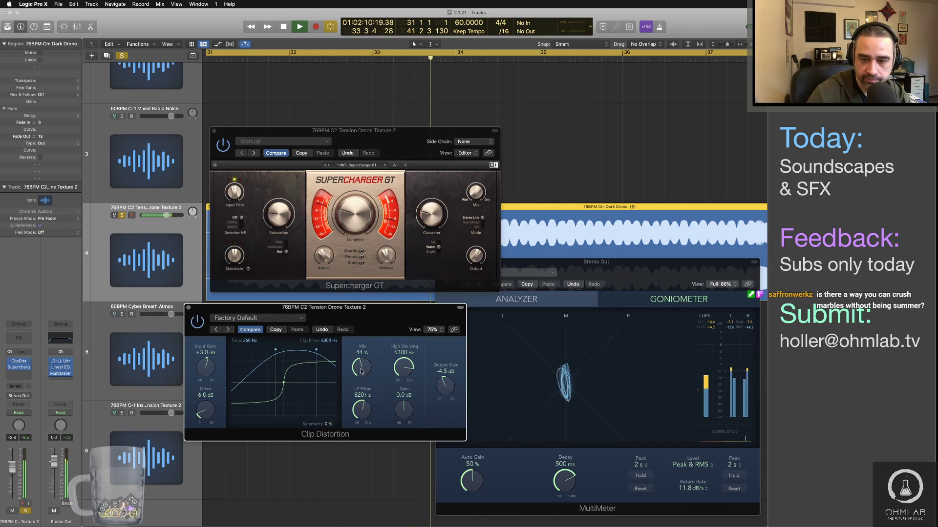
left_click_drag(362, 371, 362, 370)
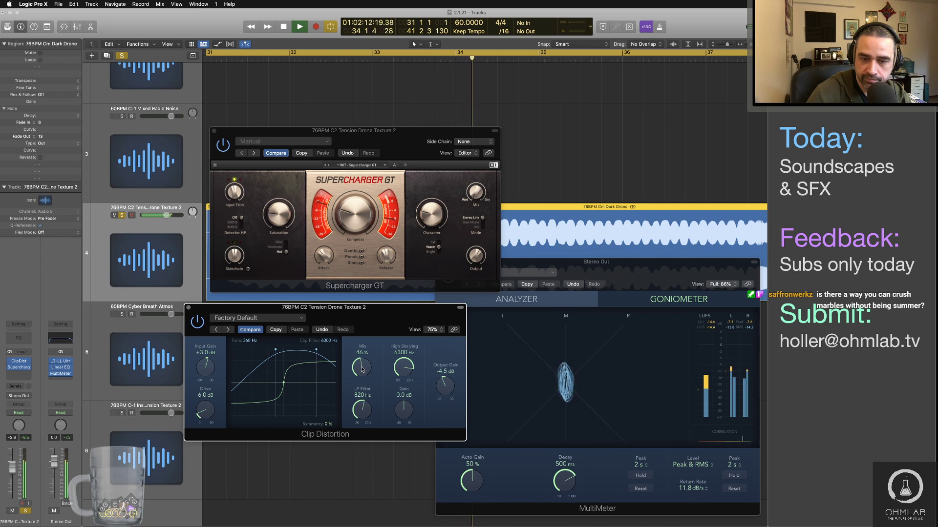
left_click_drag(437, 389, 438, 385)
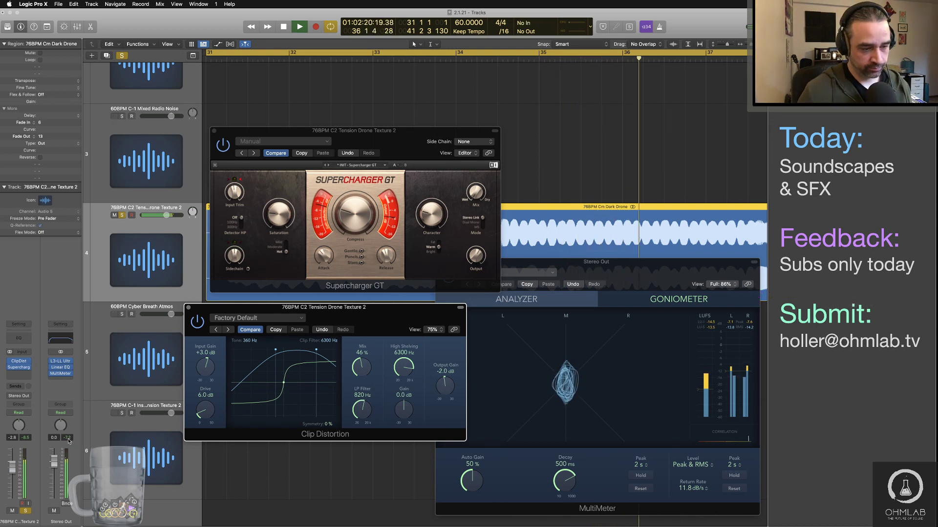
left_click_drag(450, 390, 451, 389)
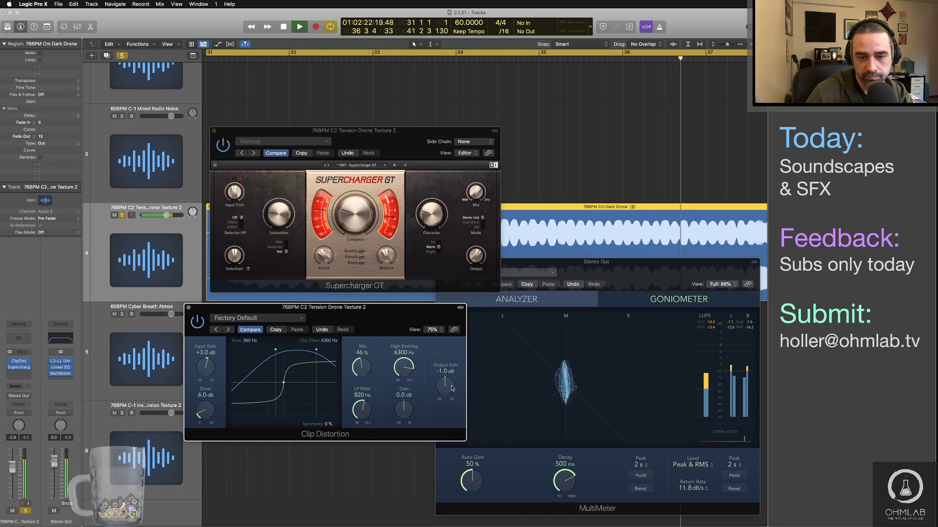
left_click(70, 440)
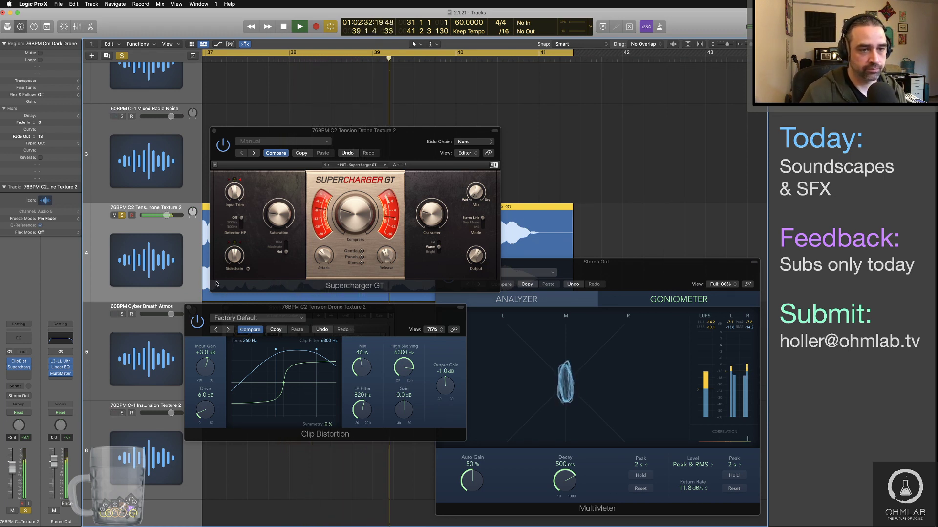
Lower Supercharger GT's input trim, stop playback, reset the Stereo Out peak and move the plug-in window off the drone regions.
mouse_move(235, 192)
left_mouse_down()
mouse_move(235, 204)
mouse_move(229, 196)
left_mouse_up()
key("space")
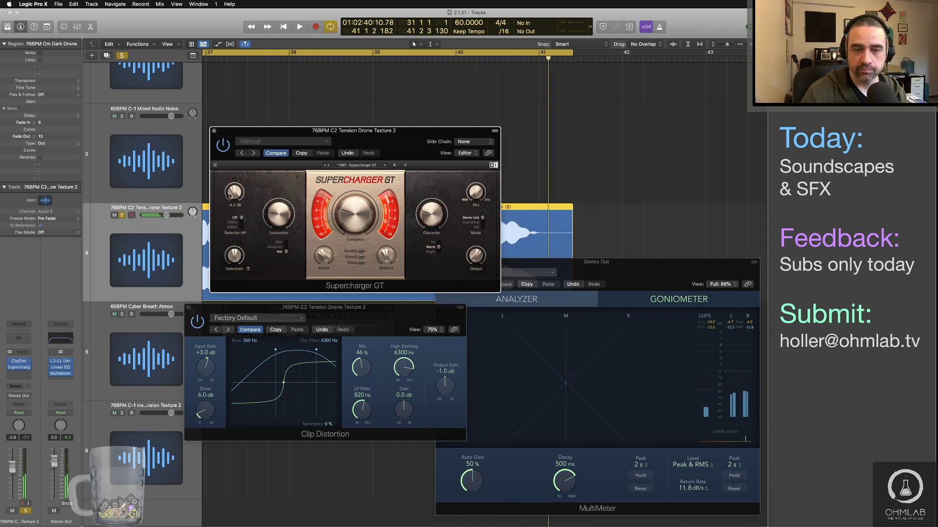
left_click(69, 439)
left_click_drag(353, 131, 257, 279)
Bounce the last drone region into the Synthetic folder as "76BPM Cm Dark Drone".
scroll(366, 228, "left", 5)
scroll(369, 225, "right", 2)
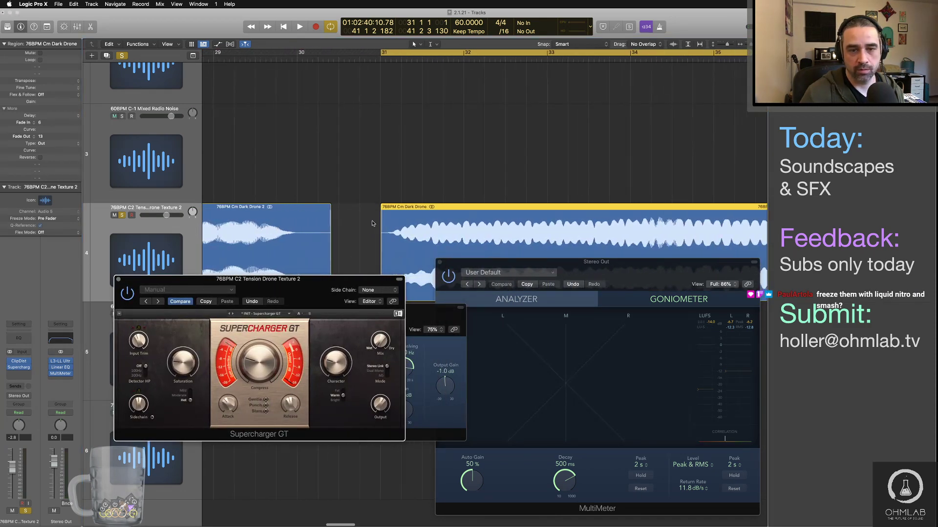
left_click(404, 209)
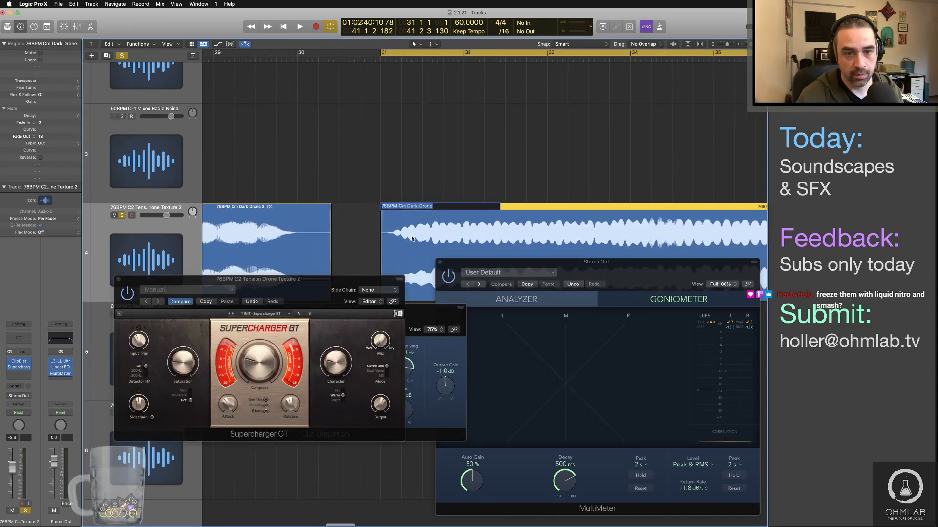
key("super+b")
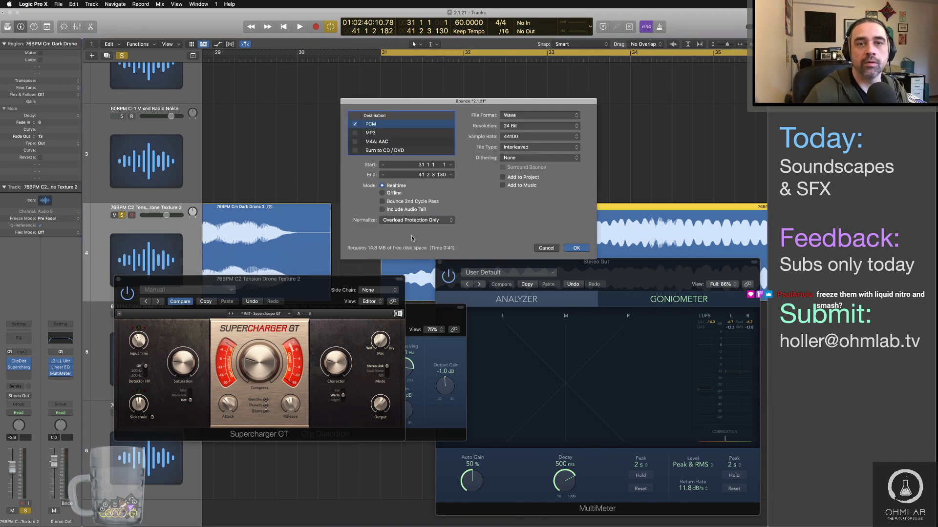
key("Return")
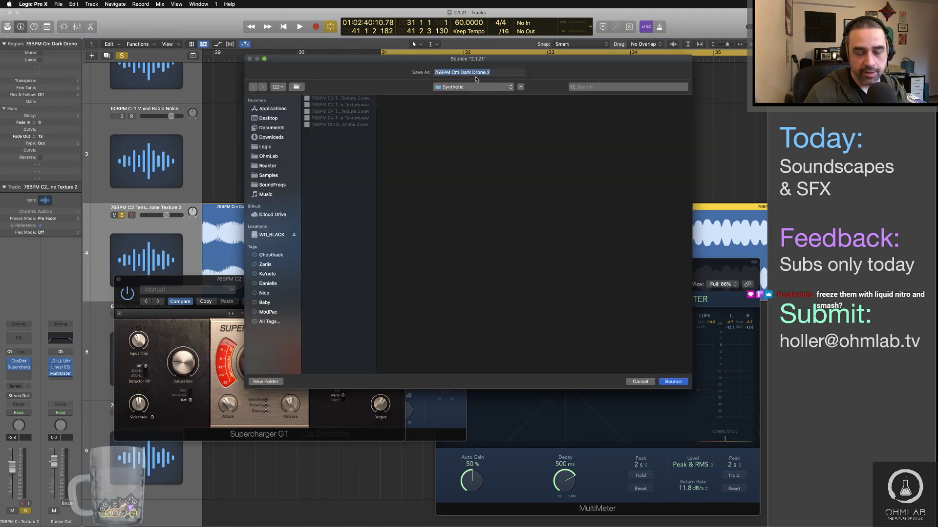
key("Right")
key("BackSpace")
key("BackSpace")
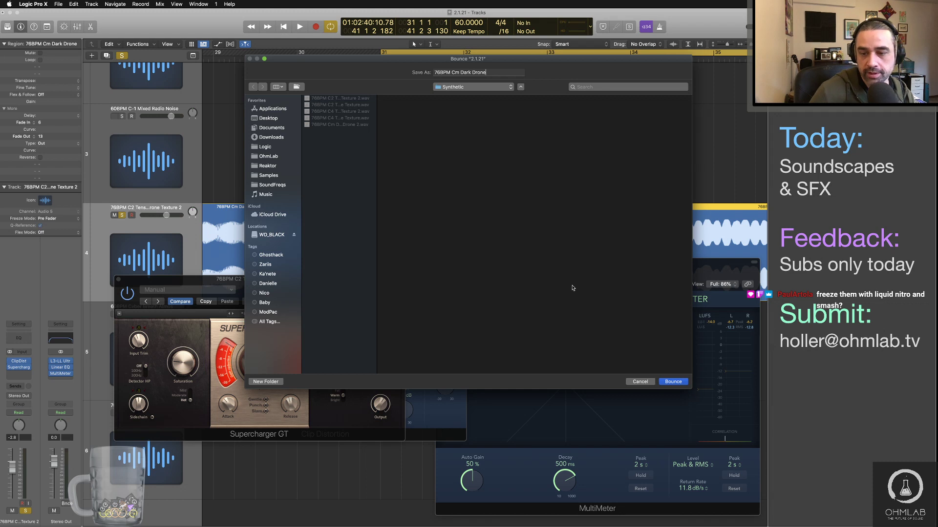
left_click(670, 383)
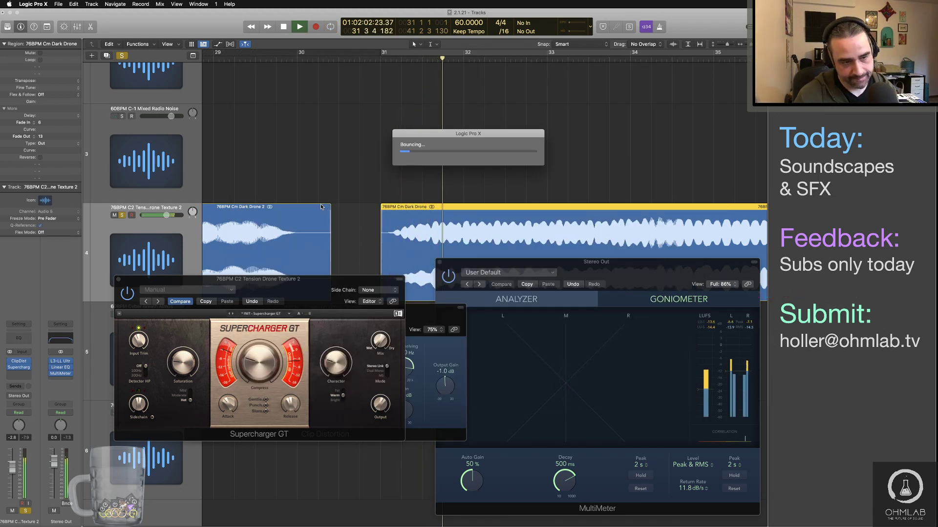
Play back the 76BPM Cm Dark Drone region in Logic Pro to check its sound and levels.
key("super+Tab")
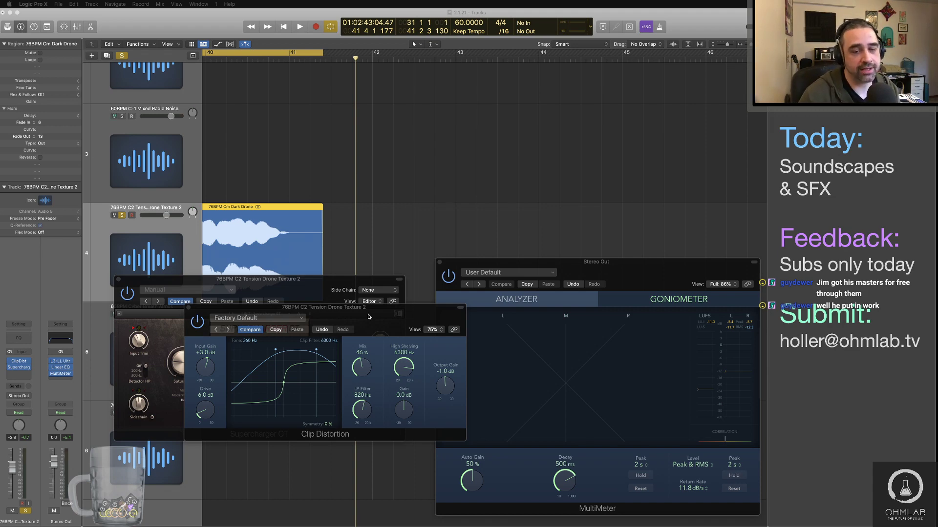
left_click(405, 251)
key("space")
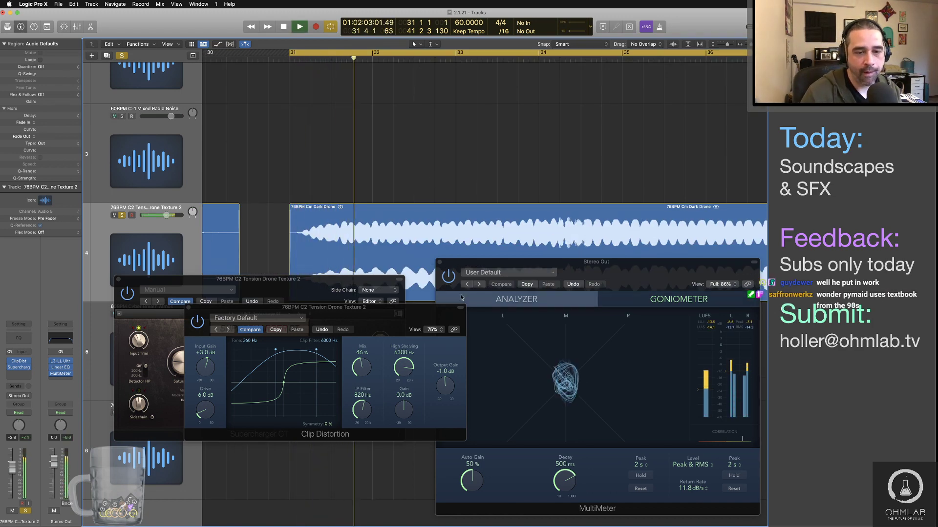
scroll(469, 263, "right", 5)
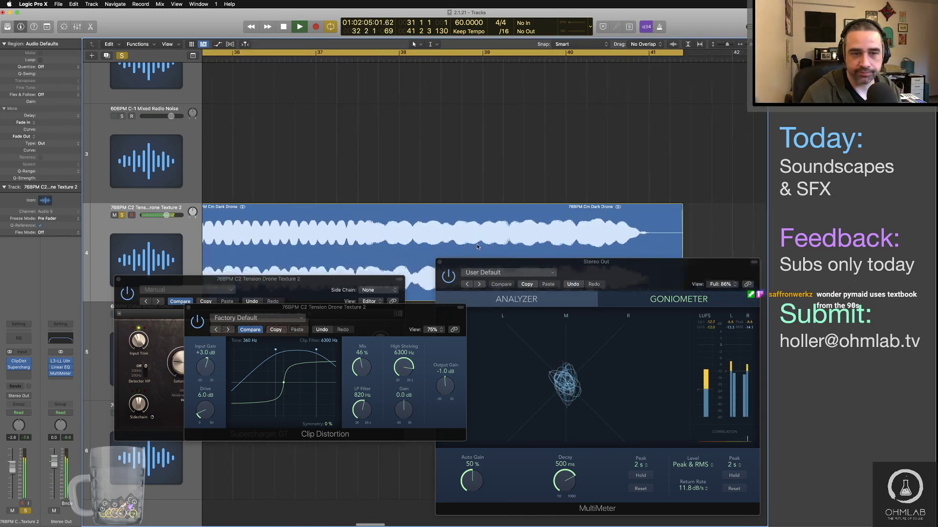
key("space")
Switch to Finder and audition the 76BPM F2 and F3 Tension Drone Texture files in the Audio Files folder.
key("super+Tab")
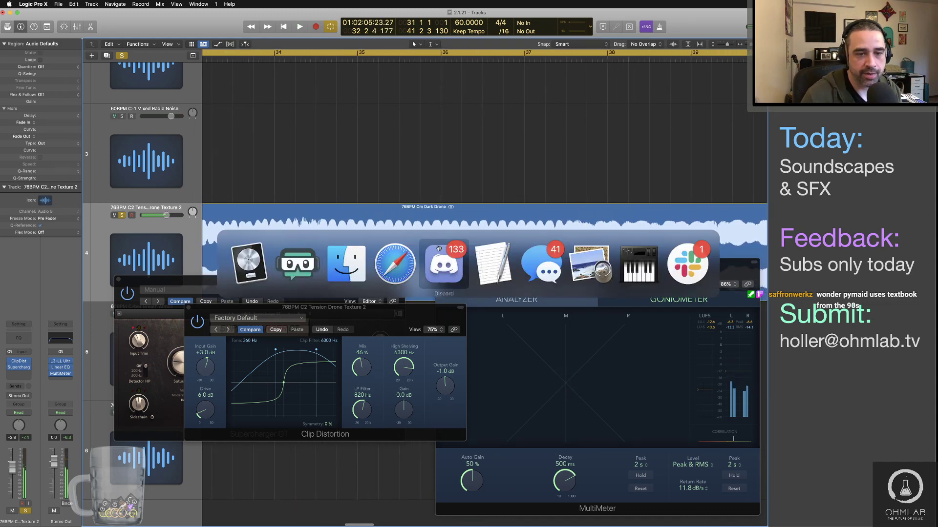
left_click(351, 282)
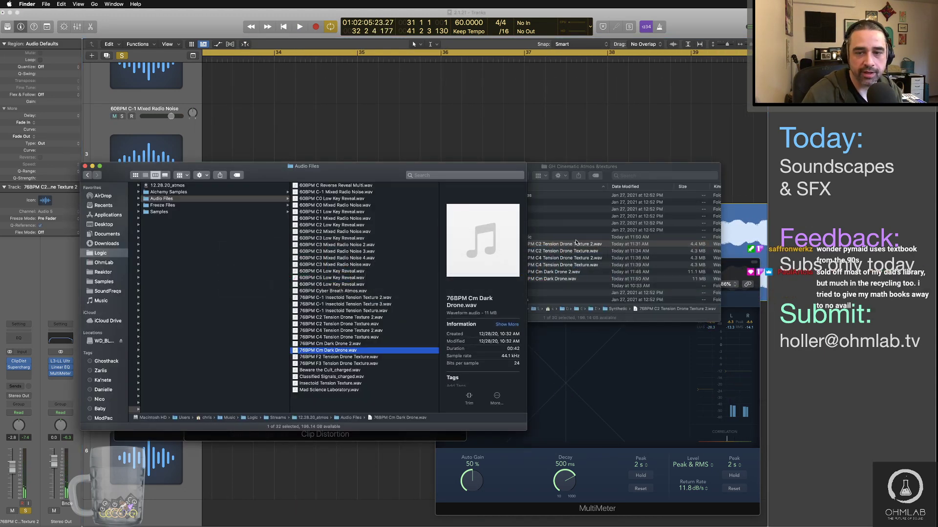
left_click(635, 167)
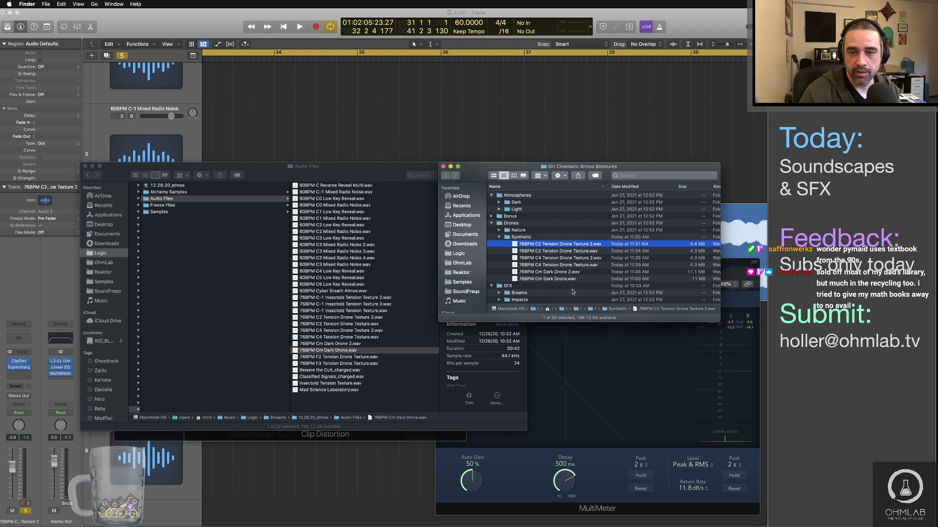
left_click(335, 360)
left_click(334, 359)
key("space")
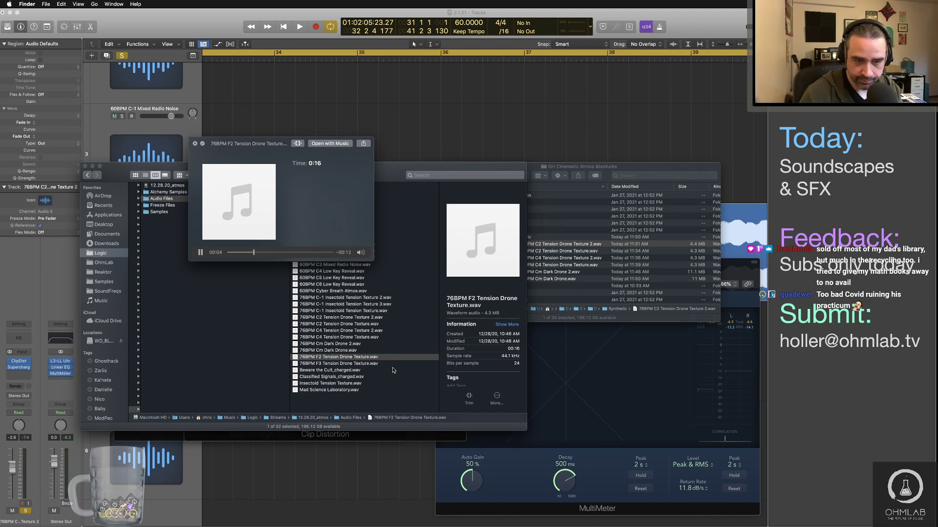
key("Down")
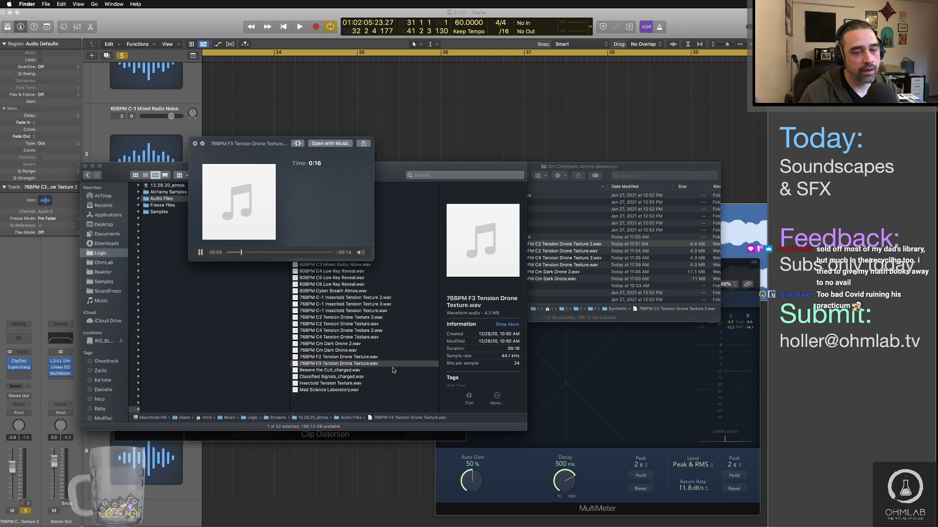
key("space")
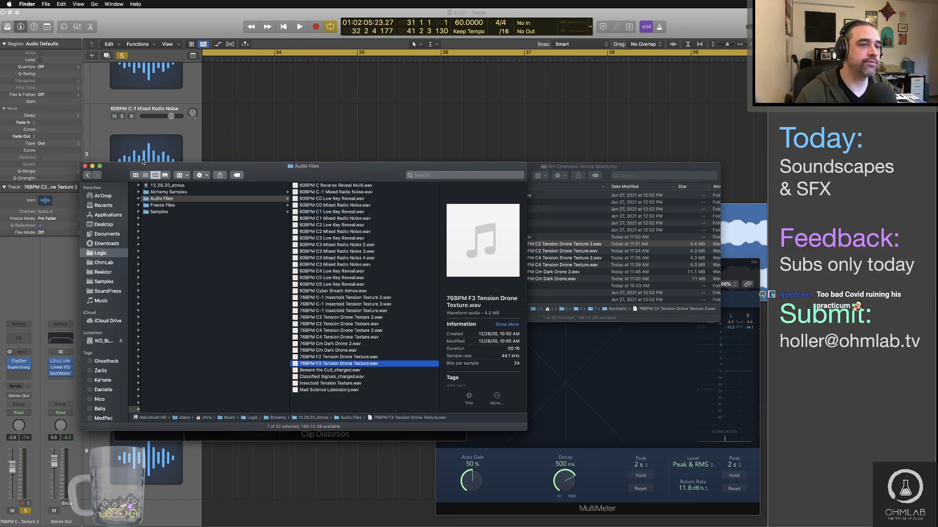
Add 76BPM F2 Tension Drone Texture.wav from Finder to the end of the C2 Tension Drone track in Logic Pro, near bar 42.
left_click(143, 142)
scroll(393, 244, "down", 10)
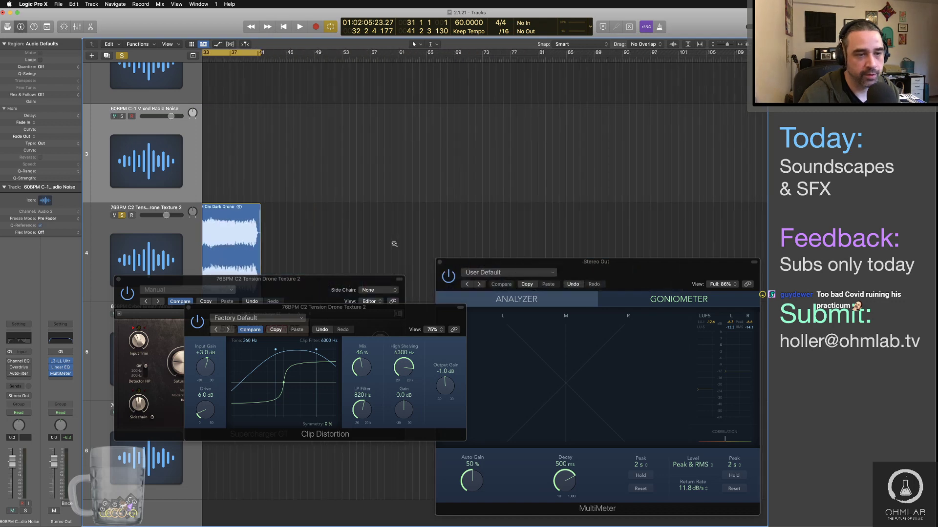
scroll(394, 243, "down", 5)
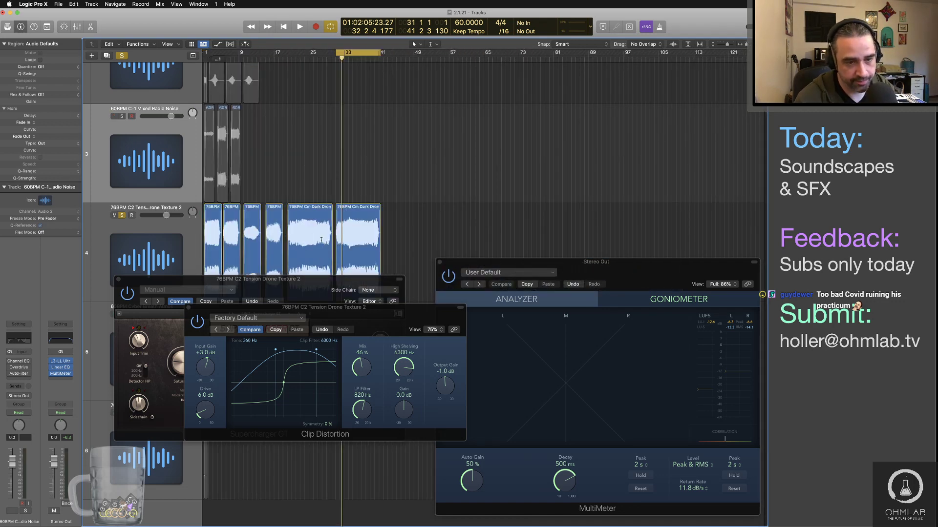
key("super+Tab")
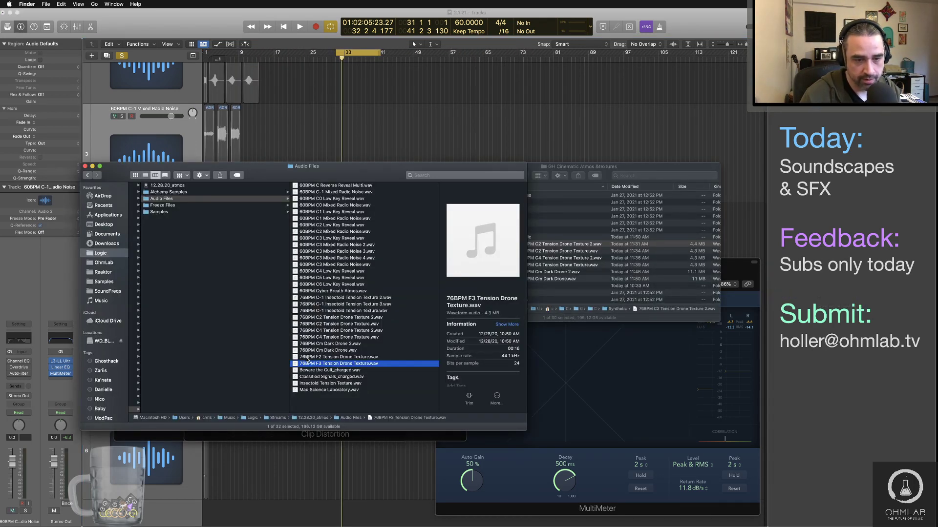
left_click_drag(306, 358, 384, 233)
key("super+Tab")
left_click_drag(384, 233, 385, 234)
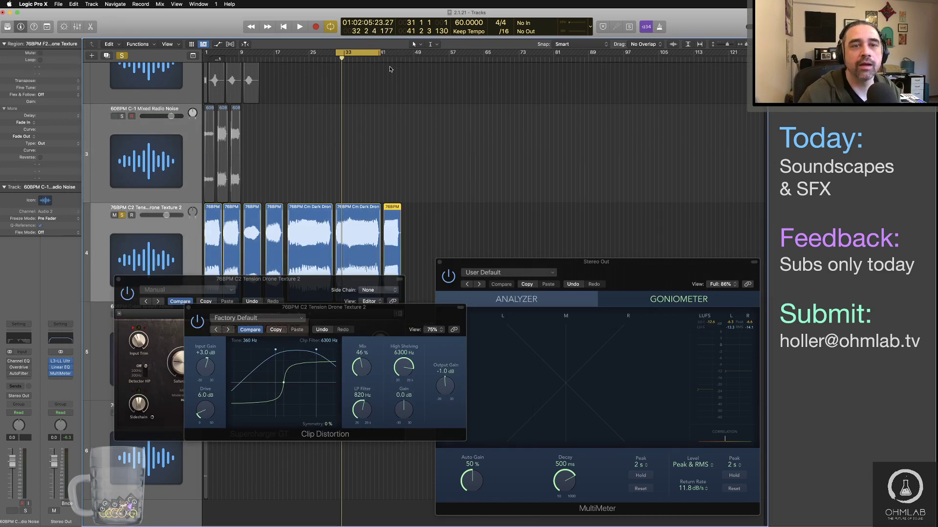
key("z")
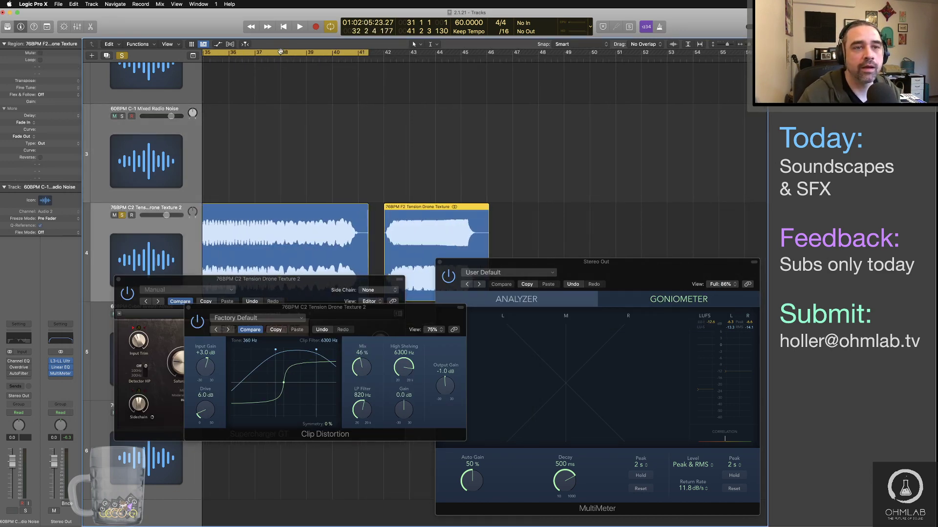
Set the cycle range from bar 42 to the exact end of the 76BPM F2 Tension Drone Texture region.
left_click_drag(281, 52, 558, 82)
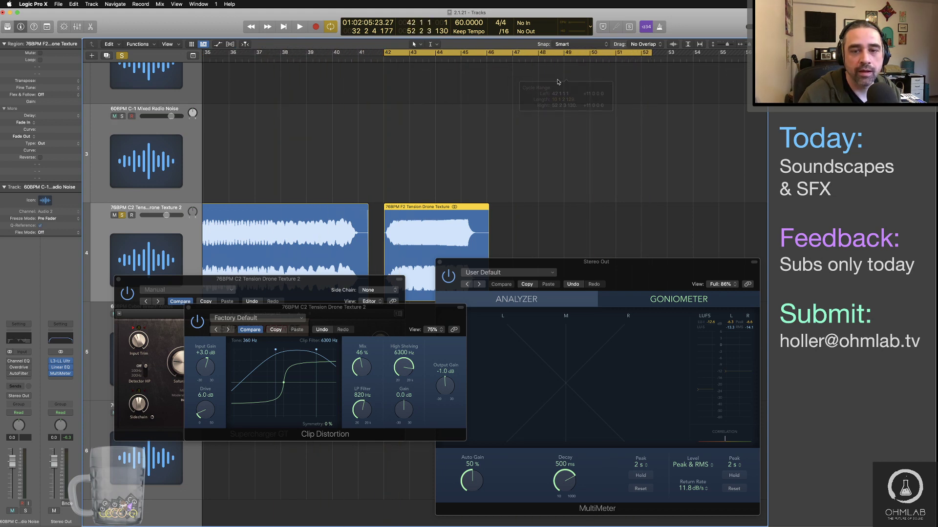
left_click_drag(652, 52, 492, 48)
key("super+Right")
key("super+Right")
key("super+Right")
key("super+Right")
key("super+Right")
key("super+Right")
key("super+Right")
key("super+Right")
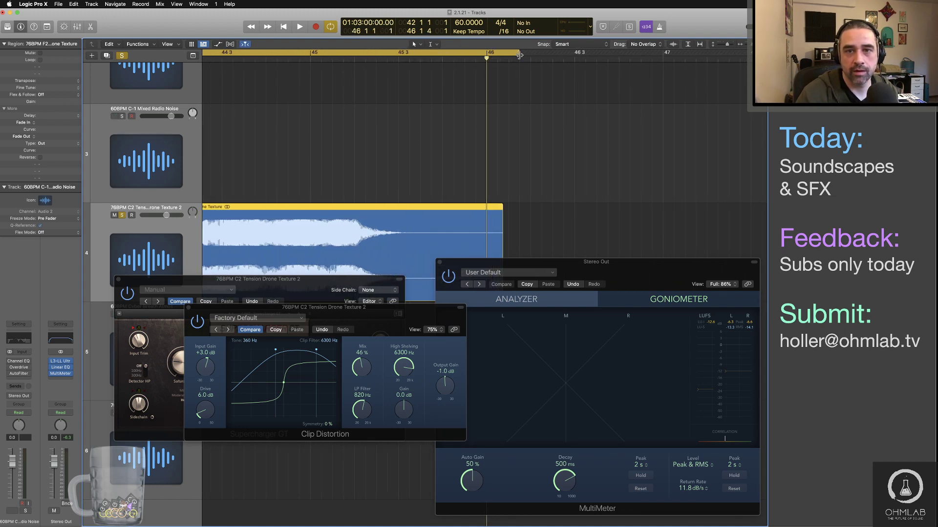
left_click_drag(519, 55, 502, 53)
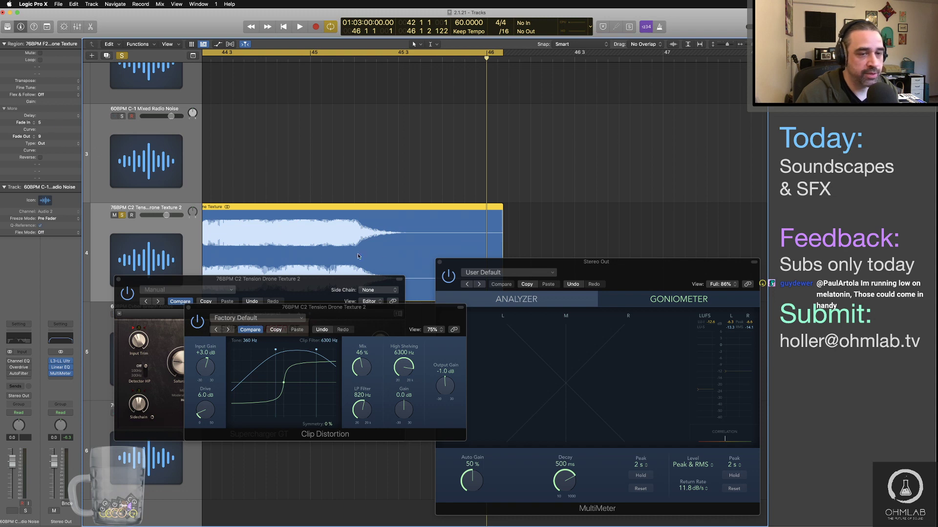
Play back the 76BPM F2 Tension Drone Texture region from the start of the cycle range.
left_click(516, 245)
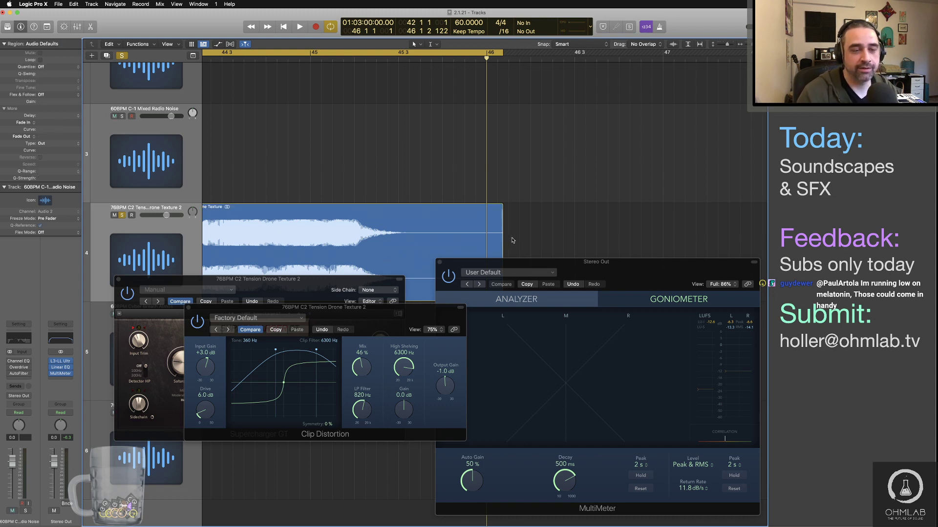
scroll(509, 241, "left", 20)
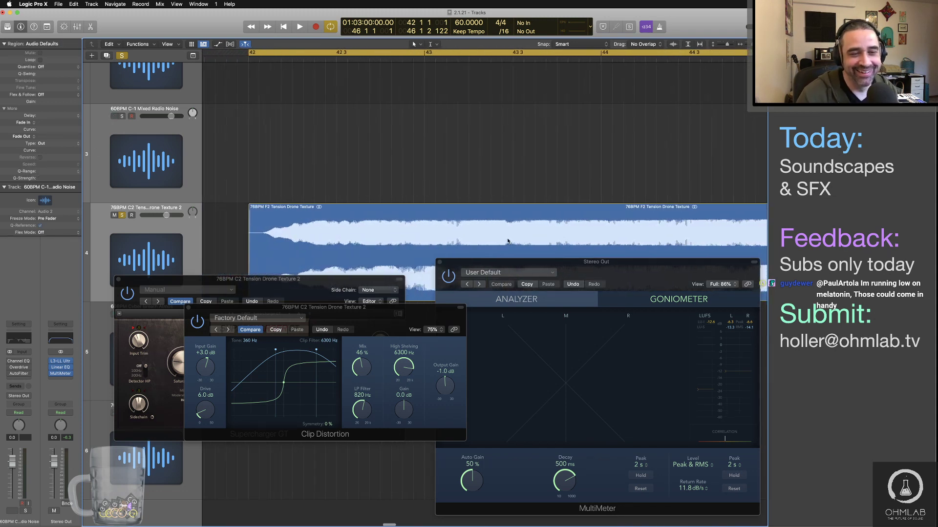
scroll(507, 241, "left", 5)
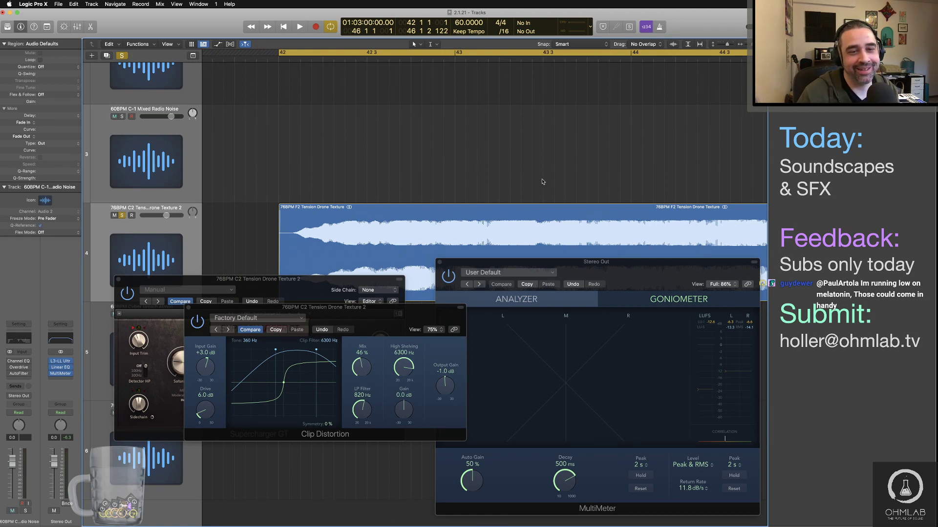
scroll(539, 181, "down", 8)
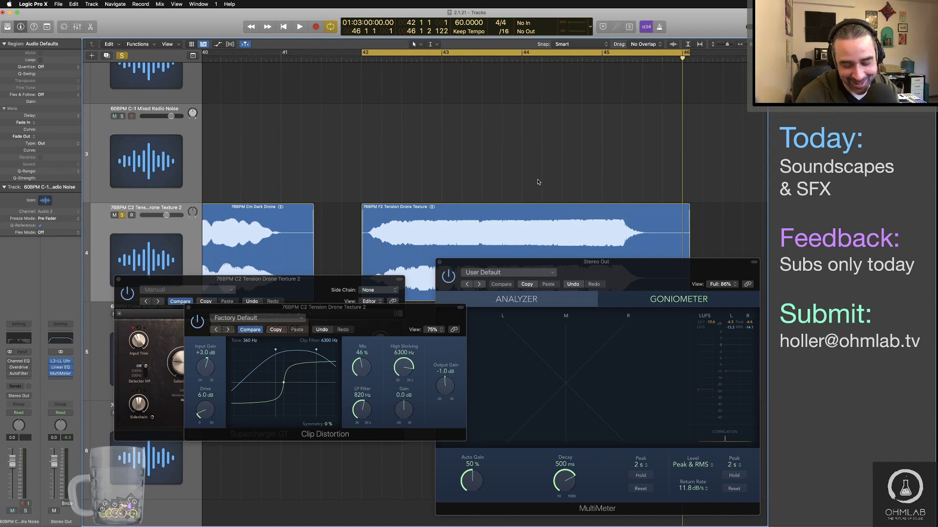
key("Return")
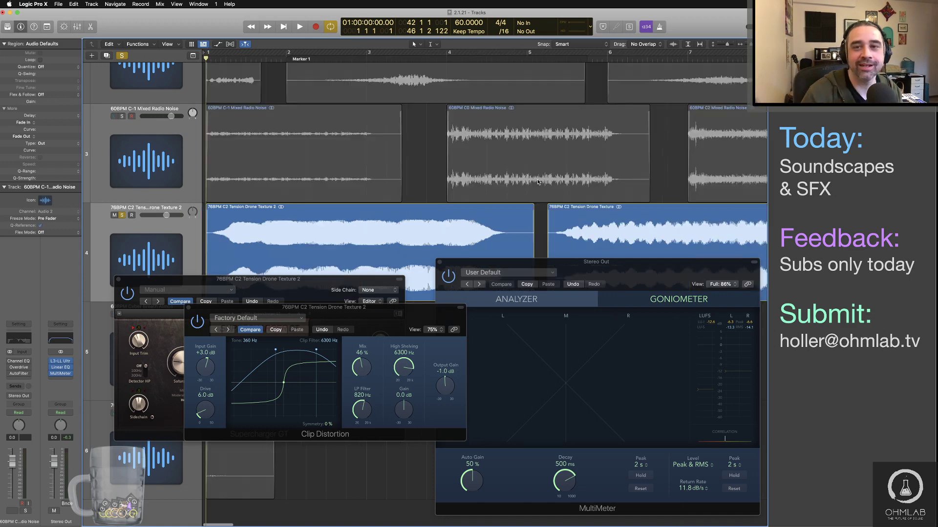
key("space")
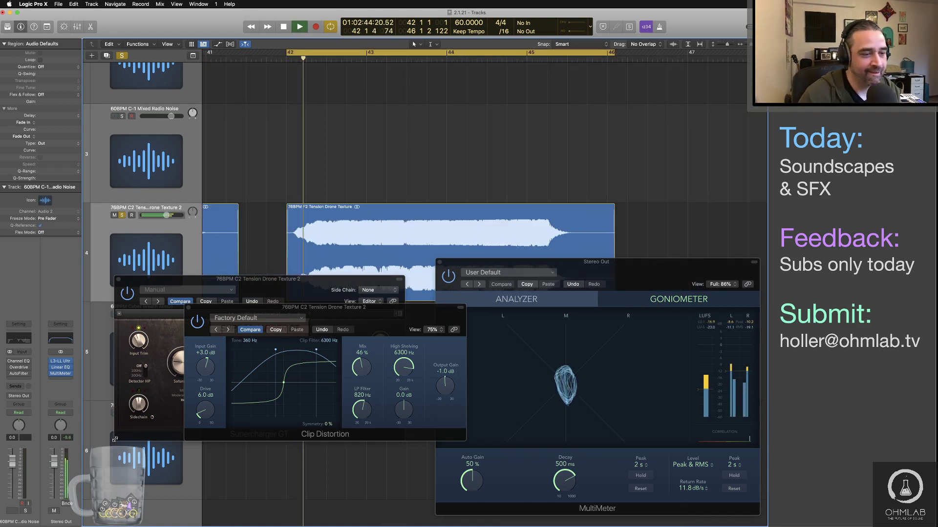
Move the Clip Distortion window clear of Supercharger GT and set the Supercharger GT output to -0.2 dB.
left_click_drag(352, 308, 341, 391)
left_click(138, 341)
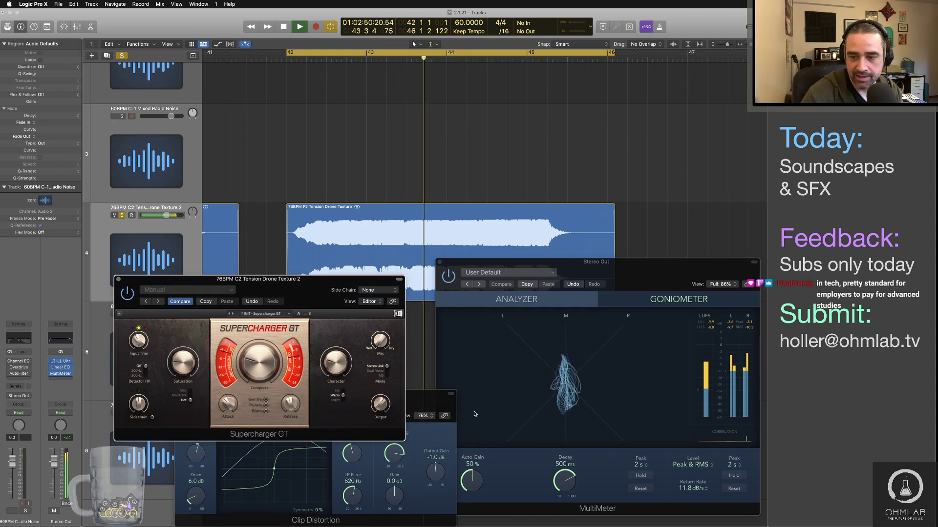
left_click_drag(380, 404, 381, 397)
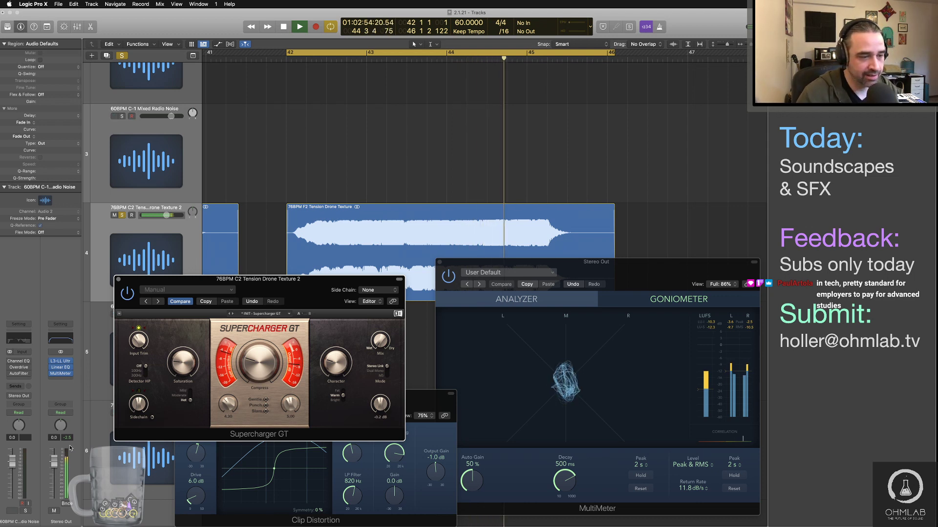
Select the F2 Tension Drone region so its track's channel strip is shown, and restart playback of the cycle.
left_click(24, 373)
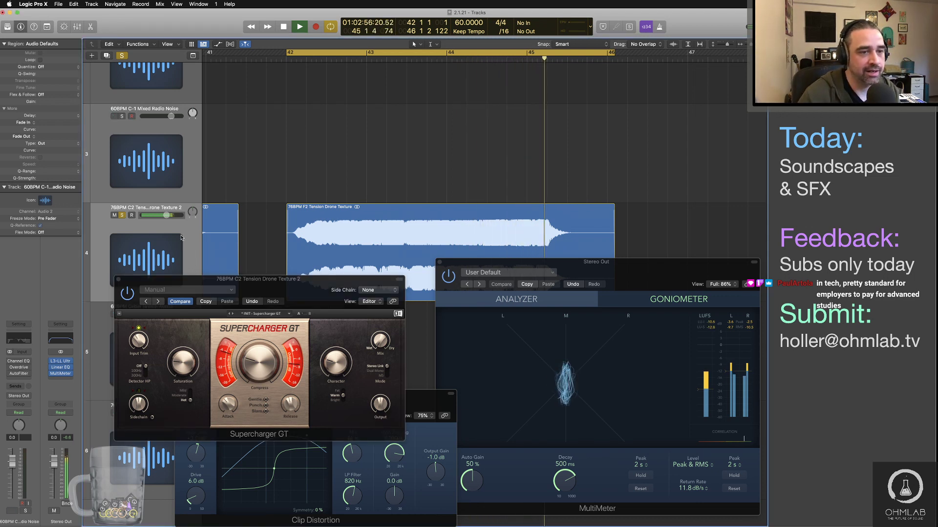
left_click(301, 257)
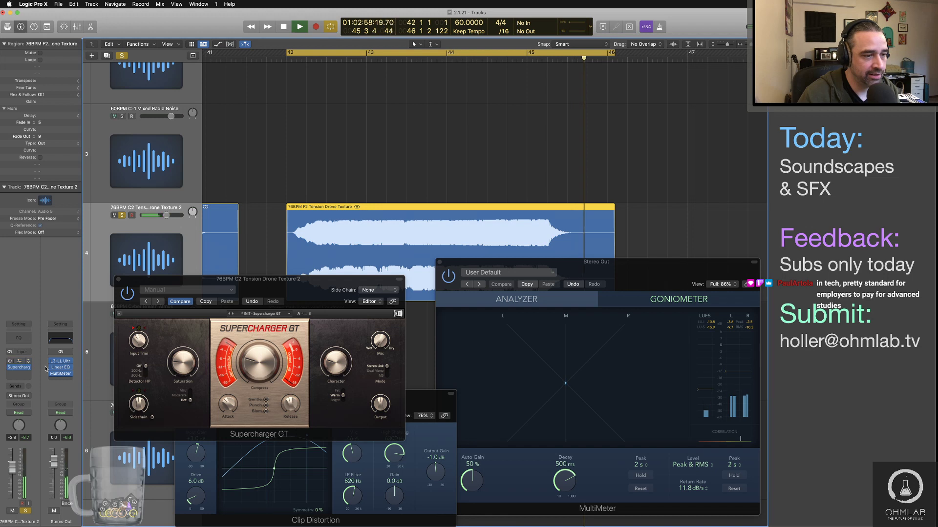
key("space")
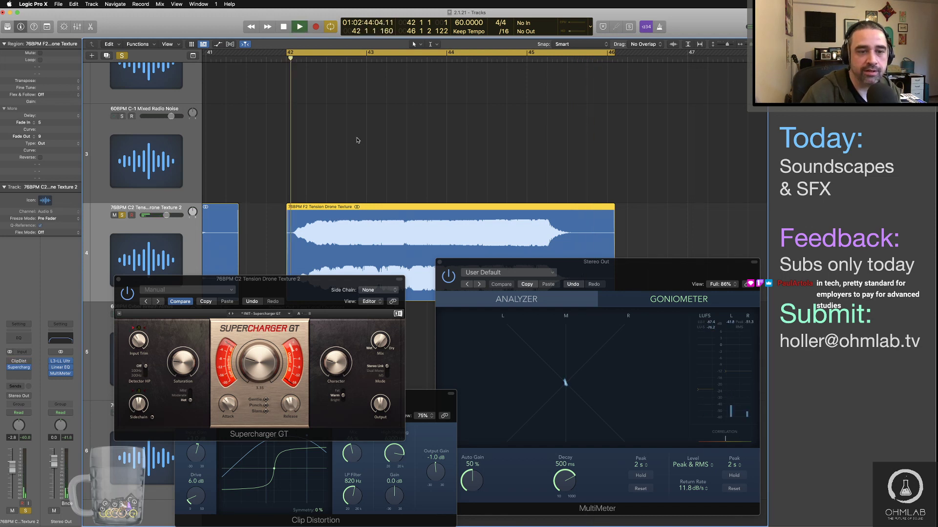
Reopen Clip Distortion from the drone track's channel strip, reposition its window and audition the drone through it.
left_click(10, 362)
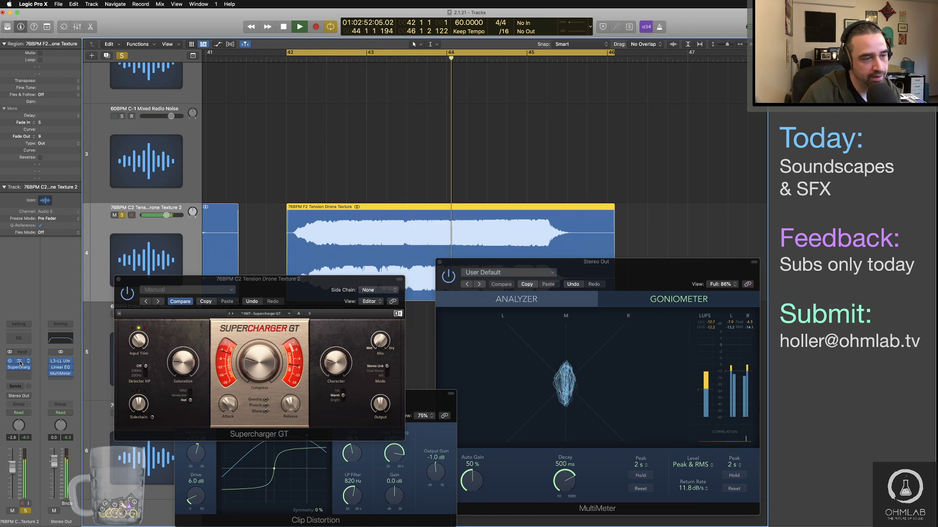
left_click(19, 361)
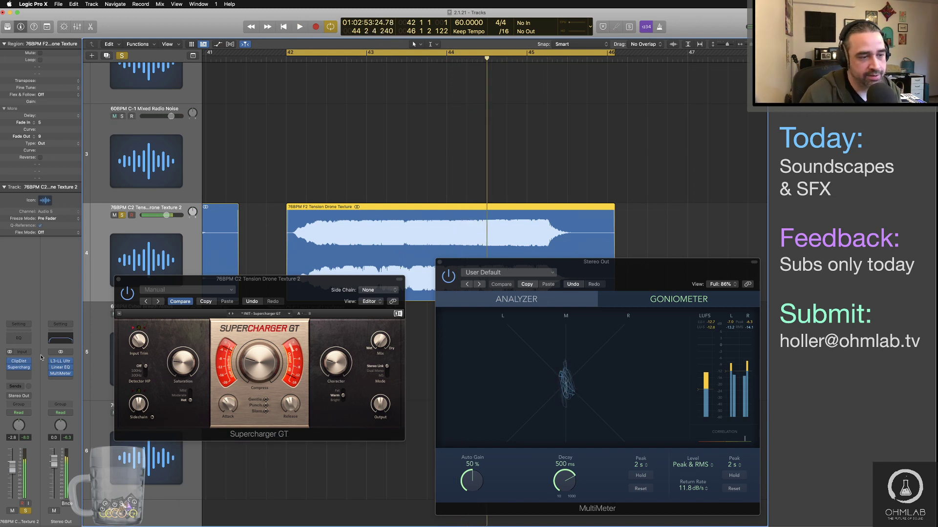
left_click(15, 361)
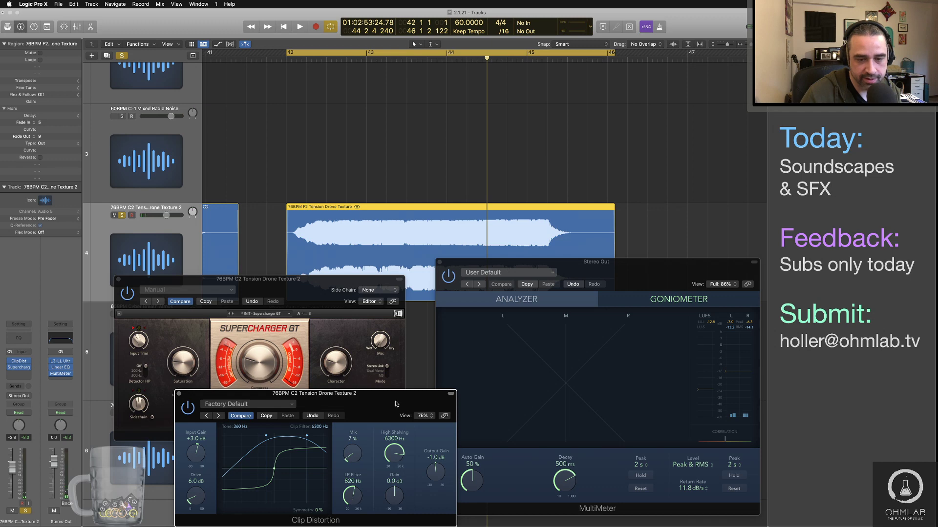
left_click_drag(396, 404, 437, 359)
key("space")
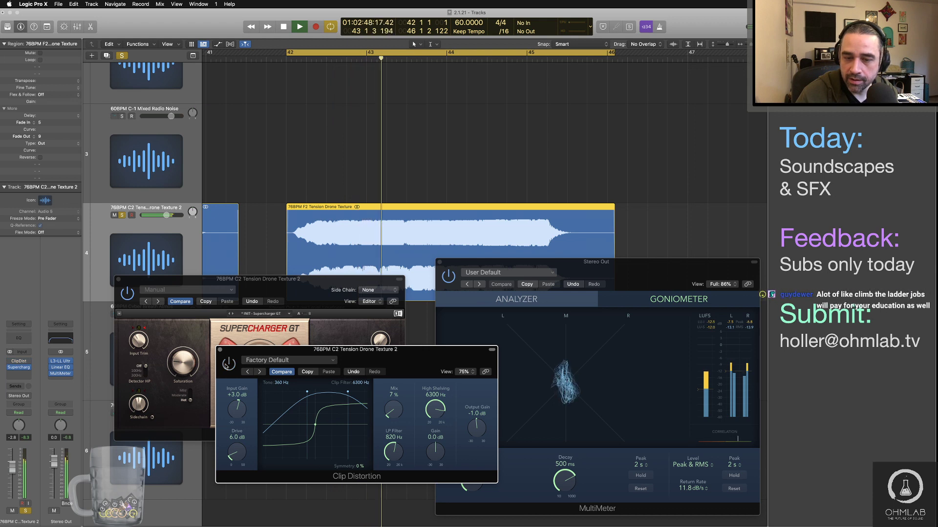
key("space")
Set Supercharger GT's input trim to about -10.9 dB while playing back the F2 drone.
left_click(138, 349)
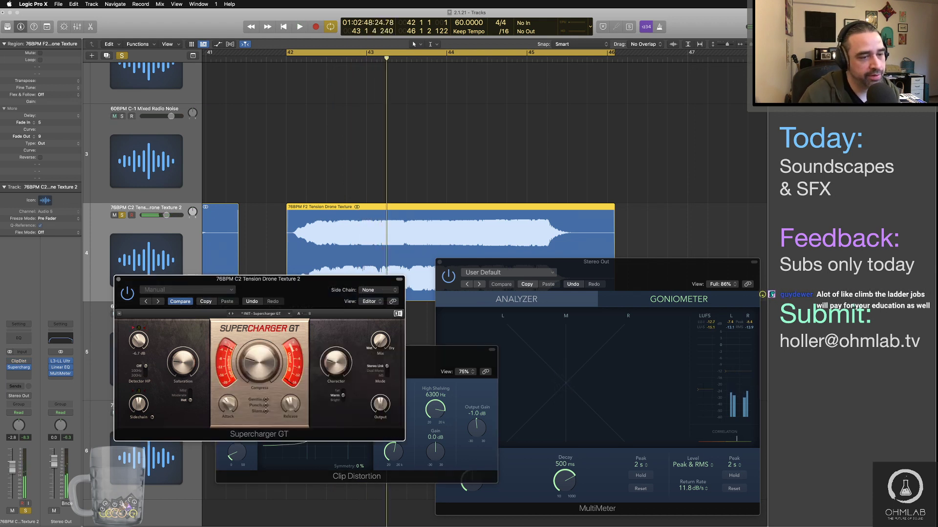
key("space")
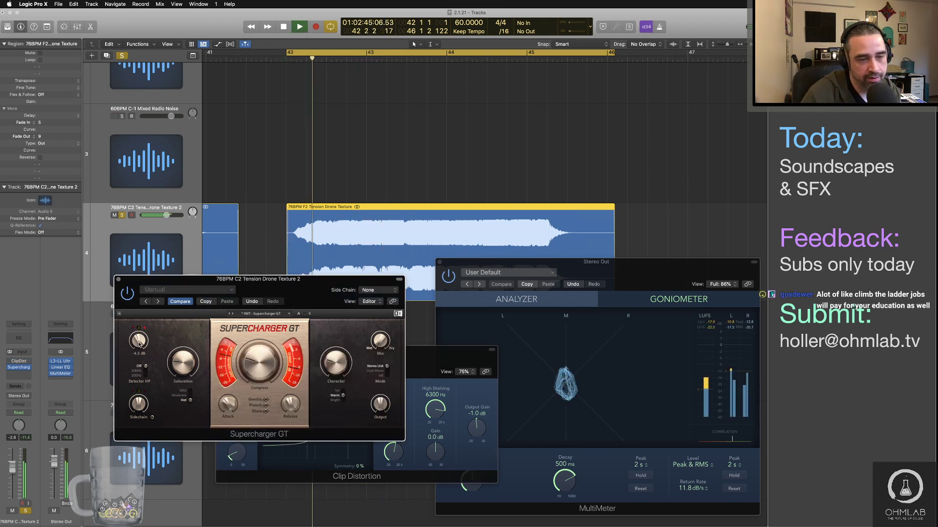
left_click_drag(139, 345, 139, 361)
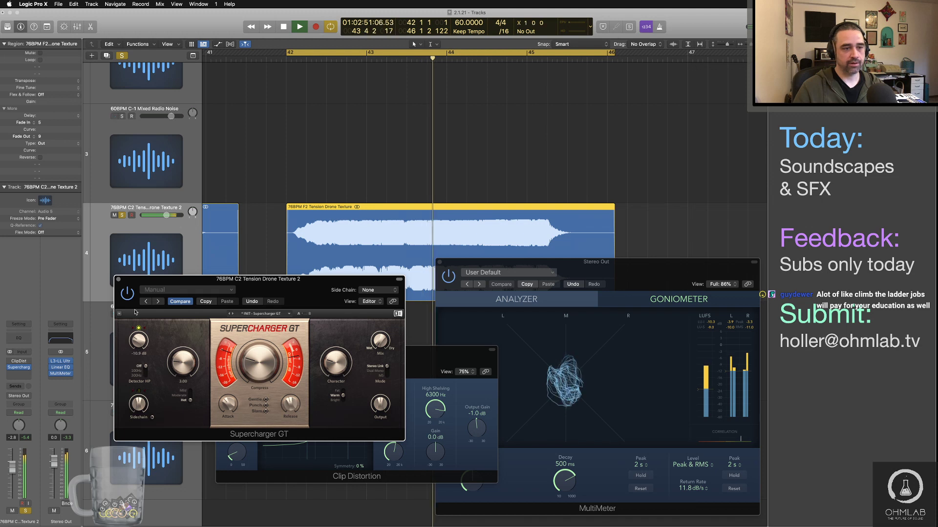
key("space")
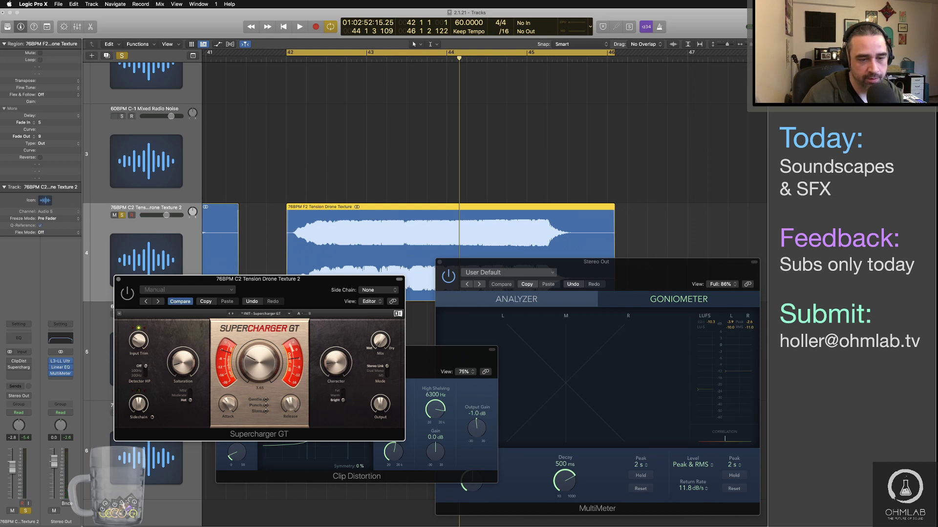
Replay the F2 drone and set Supercharger GT's output to -1.5 dB.
key("space")
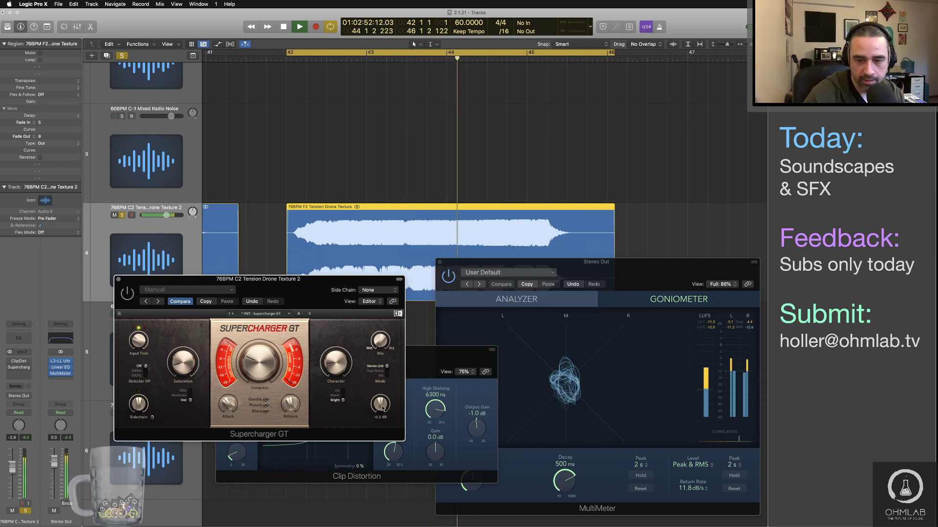
left_click_drag(385, 407, 384, 409)
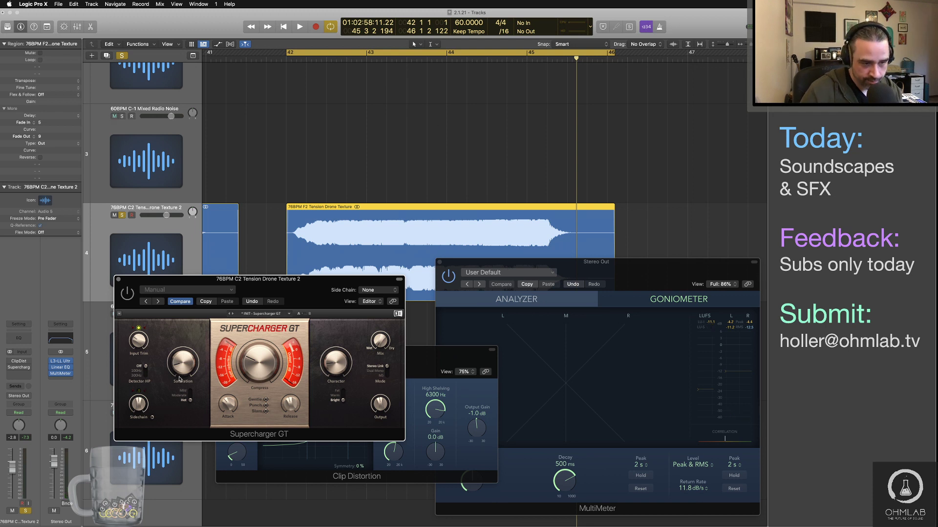
key("space")
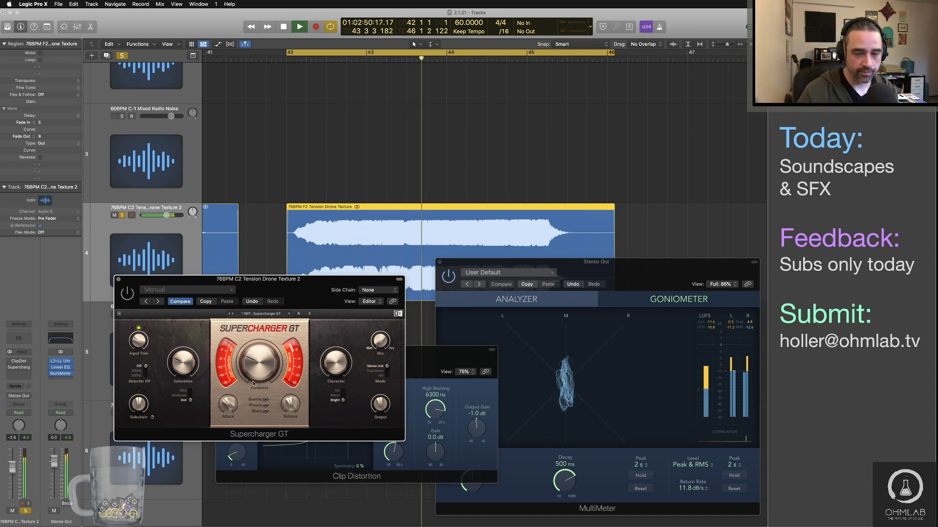
mouse_move(380, 407)
left_click_drag(380, 407, 378, 407)
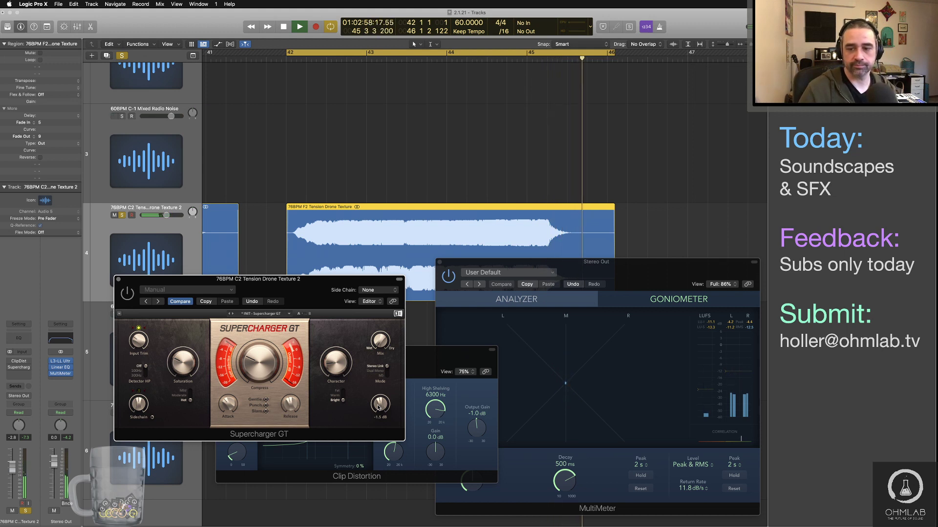
key("space")
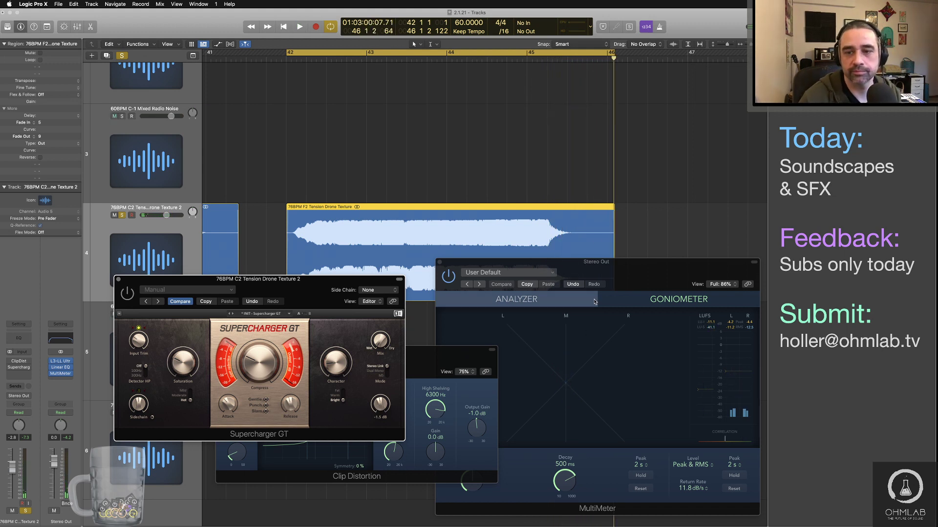
Trim the silent end of the F2 Tension Drone region to about 45 4 3 and play its tail from 45 3.
key("super+w")
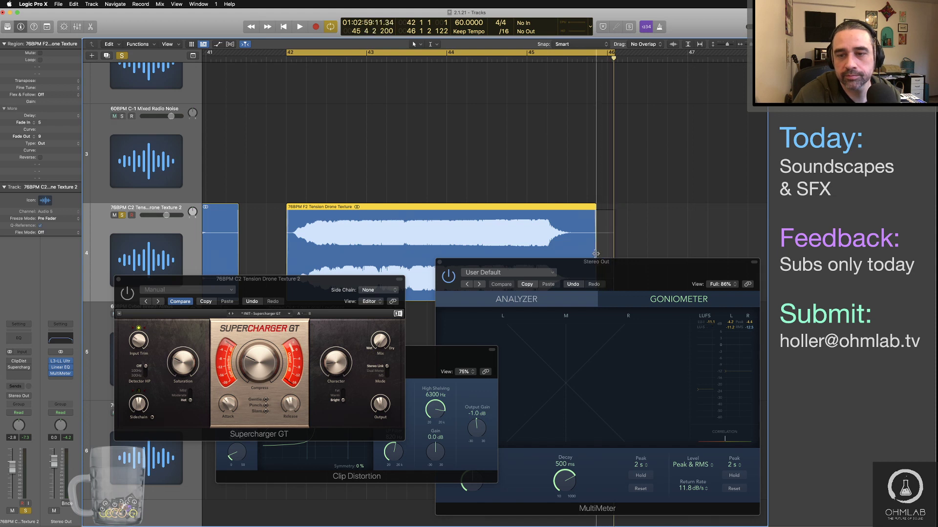
left_click(570, 61)
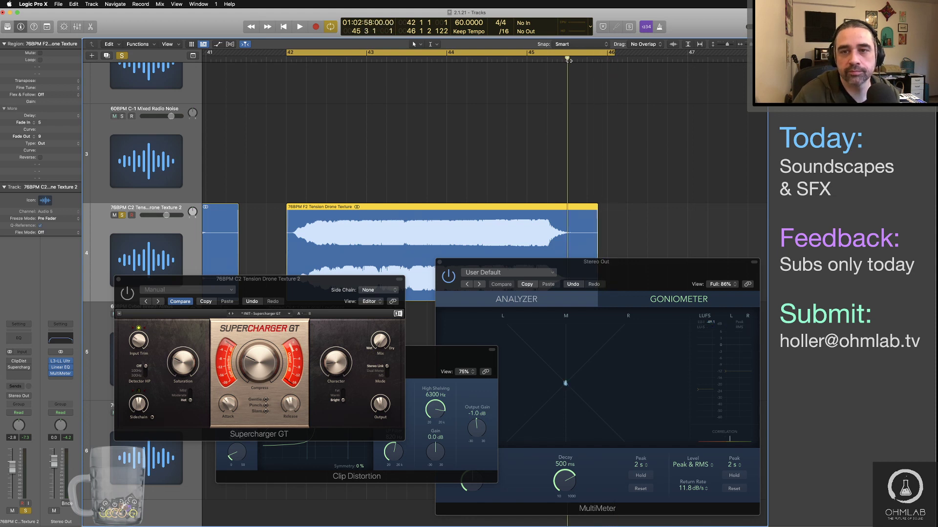
key("space")
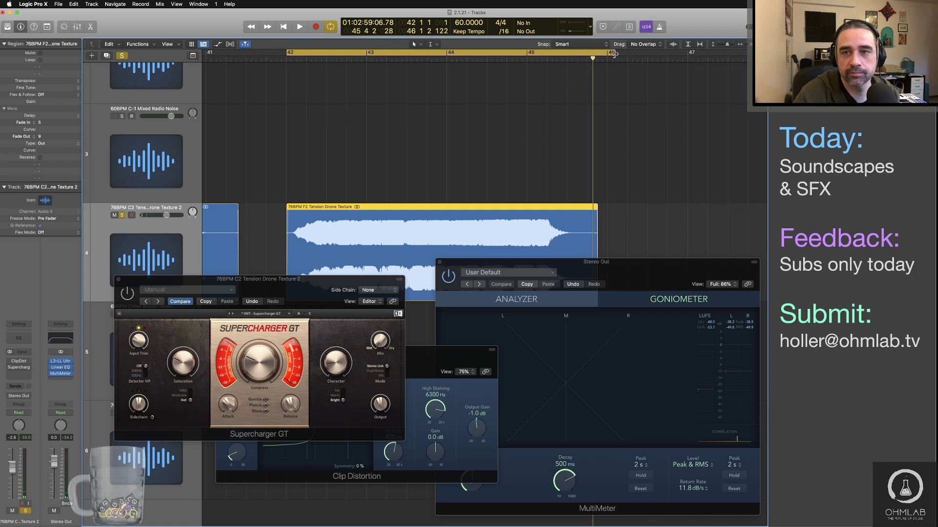
Shorten the cycle range so it ends exactly at the trimmed F2 region's end, at 45 4 3 41.
mouse_move(614, 54)
left_mouse_down()
mouse_move(596, 53)
mouse_move(608, 52)
left_mouse_up()
left_click(596, 59)
key("super+Right")
key("super+Right")
key("super+Right")
key("super+Right")
key("super+Right")
key("super+Right")
Play back the trimmed F2 Tension Drone region through to its end to check the sound and levels.
key("space")
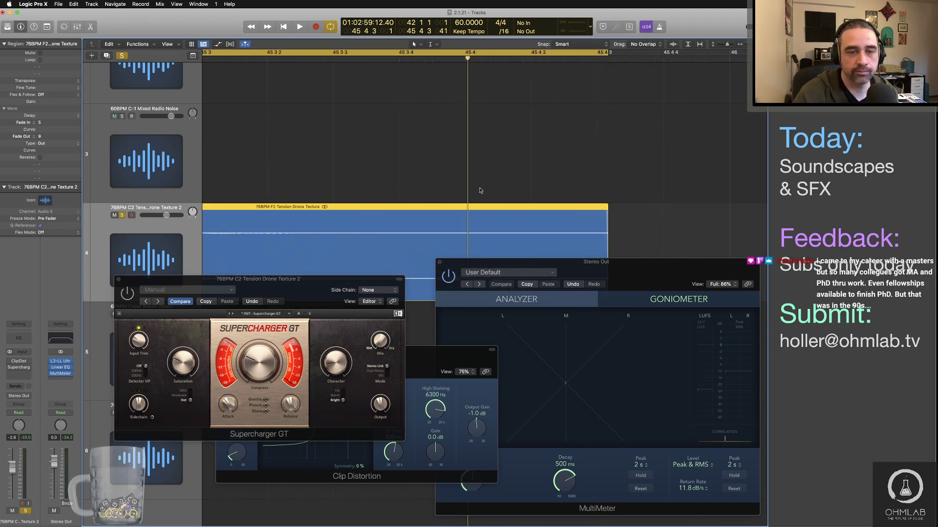
scroll(478, 190, "down", 8)
scroll(478, 190, "down", 3)
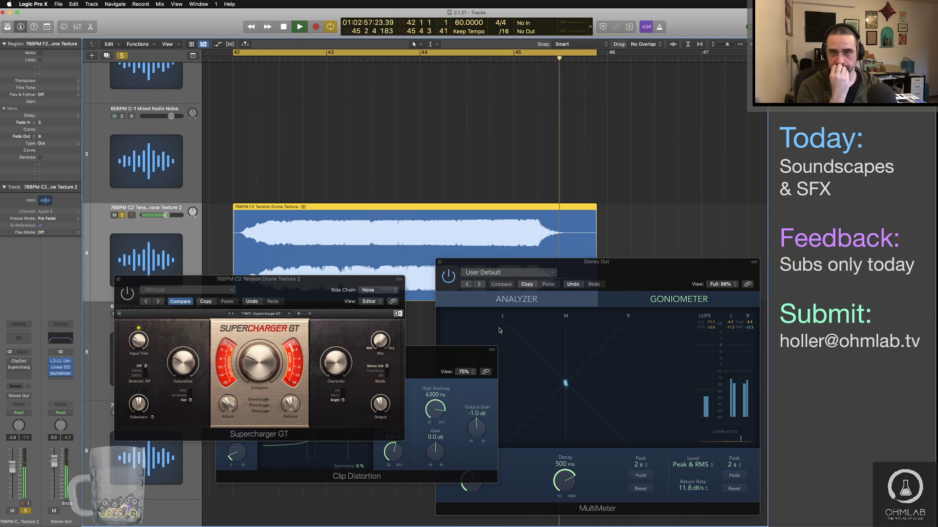
key("space")
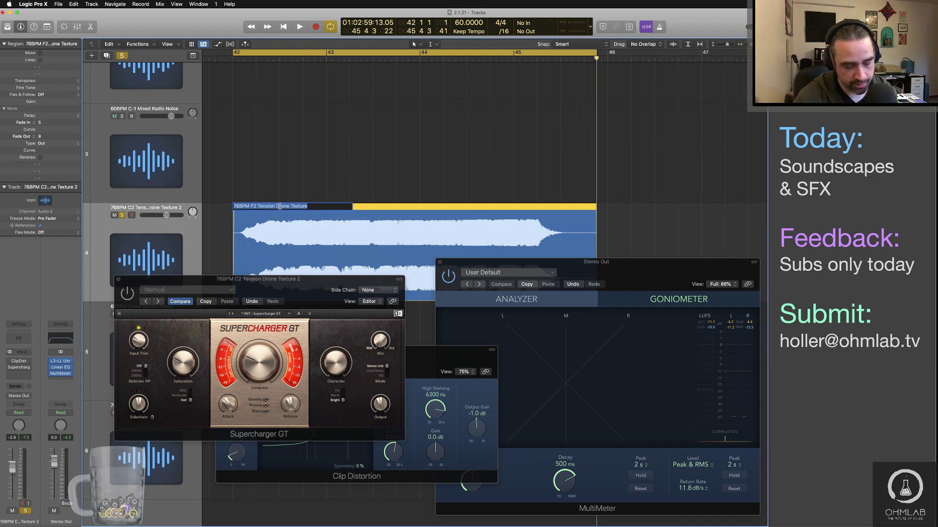
Bounce the F2 drone as a 24-bit, 44100 Hz Wave file named 76BPM F2 Tension Drone Texture in the Synthetic folder.
key("super+b")
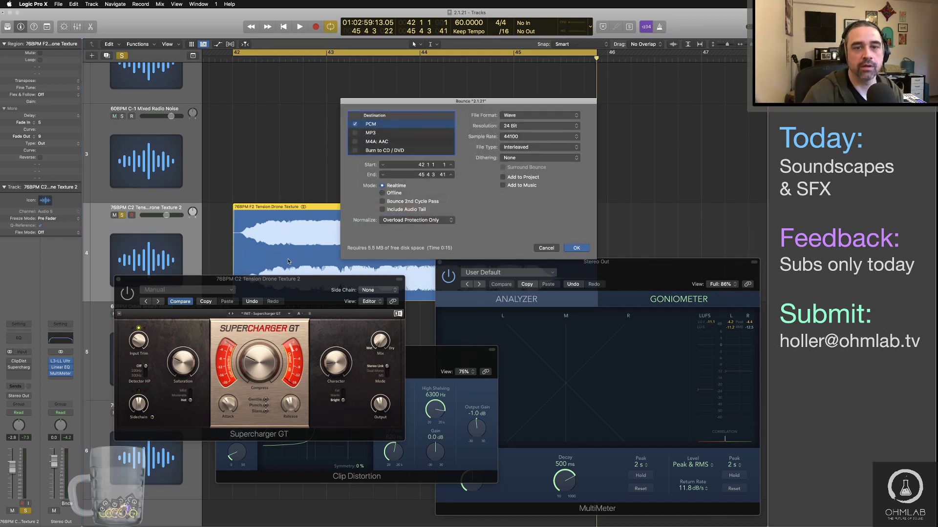
key("Return")
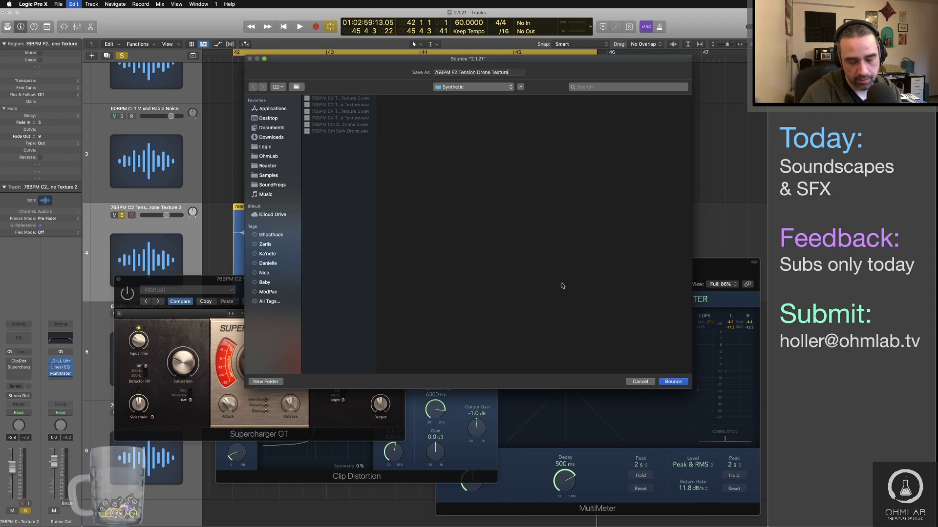
left_click(669, 382)
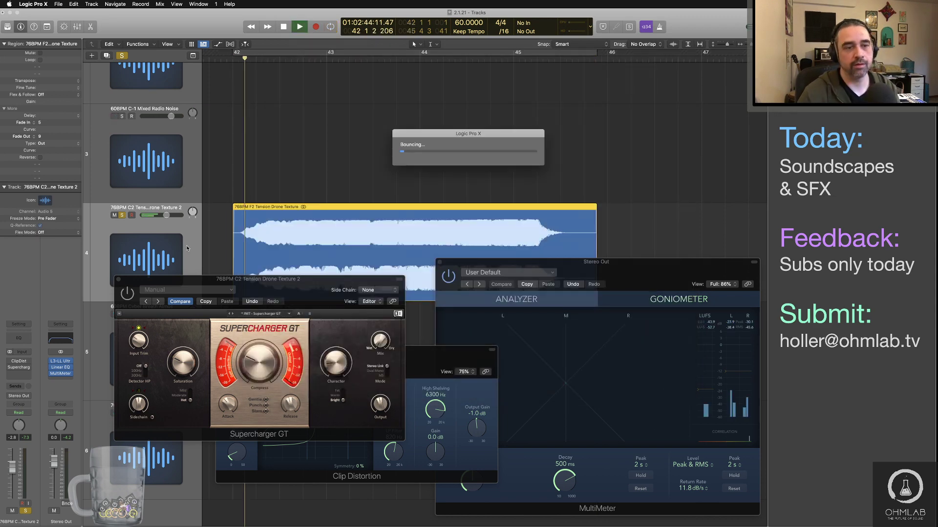
key("super+Tab")
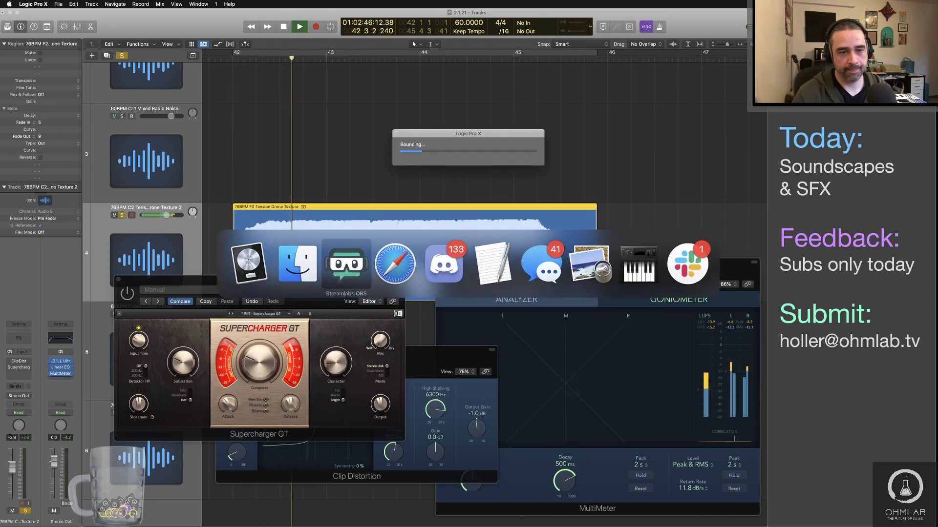
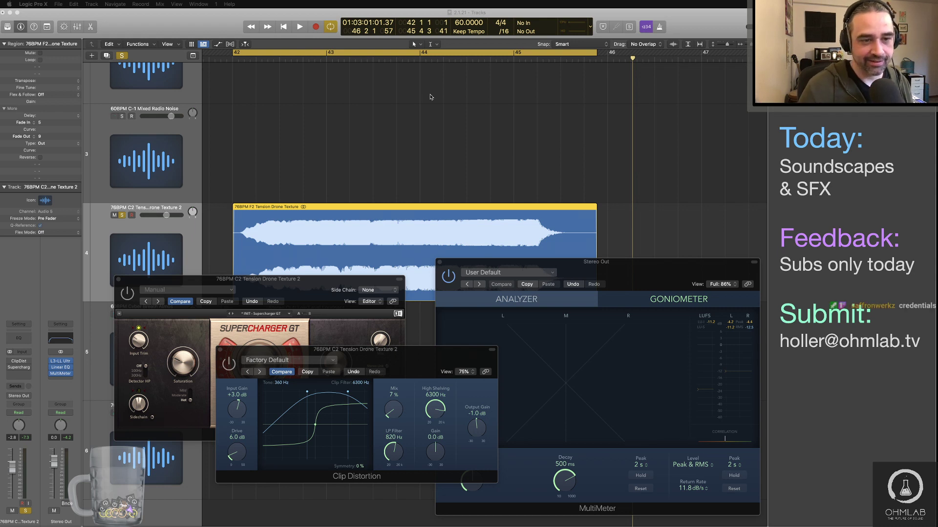
Play the opening of the F2 Tension Drone region once more.
left_click(472, 148)
key("space")
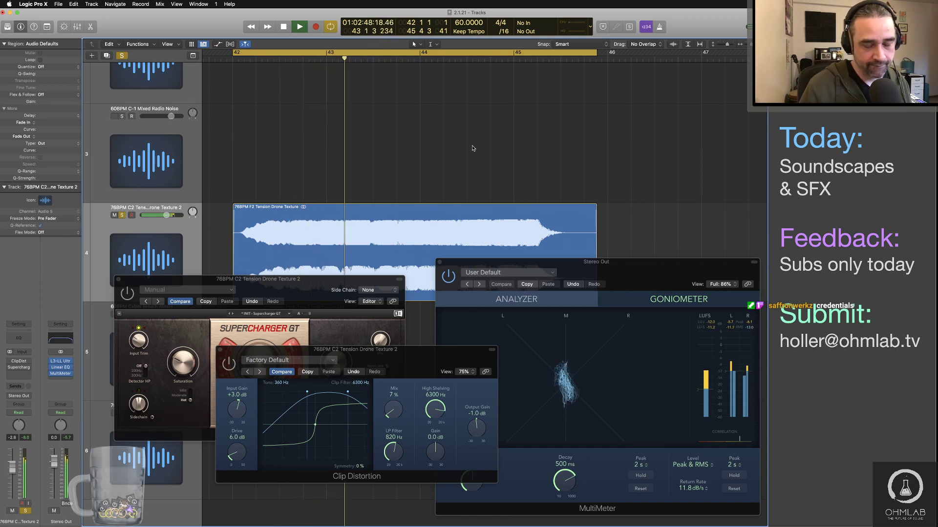
key("space")
Switch to Finder and check the bounced drone files in the sample pack's Synthetic folder.
key("super+Tab")
key("Tab")
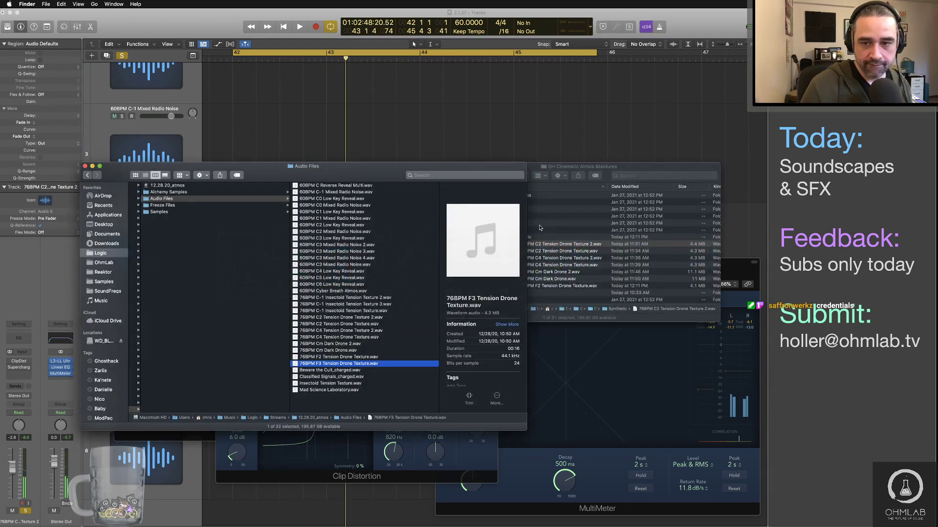
left_click(631, 176)
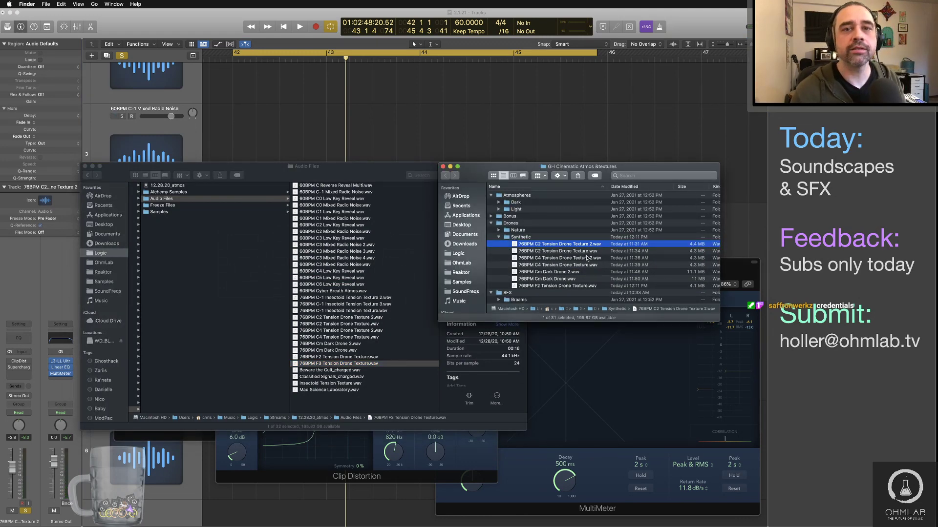
key("super+Tab")
key("super+Tab")
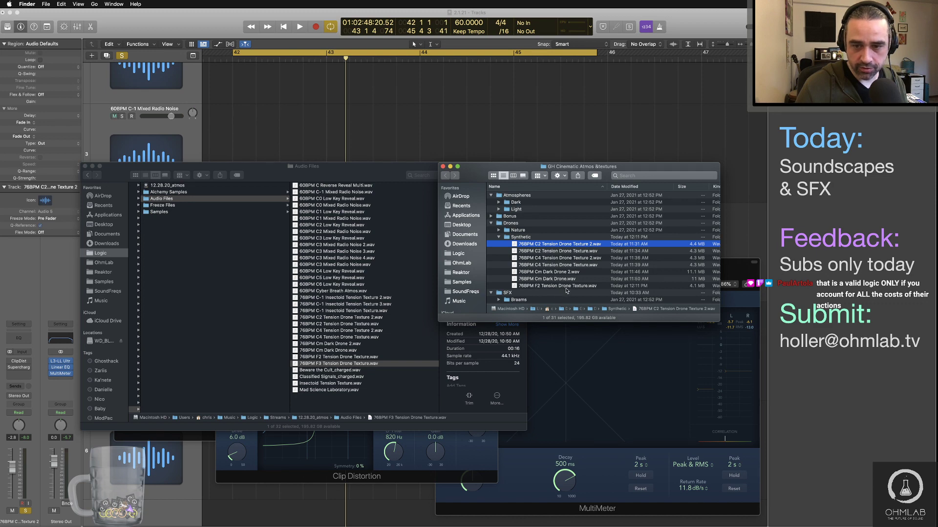
key("super+Tab")
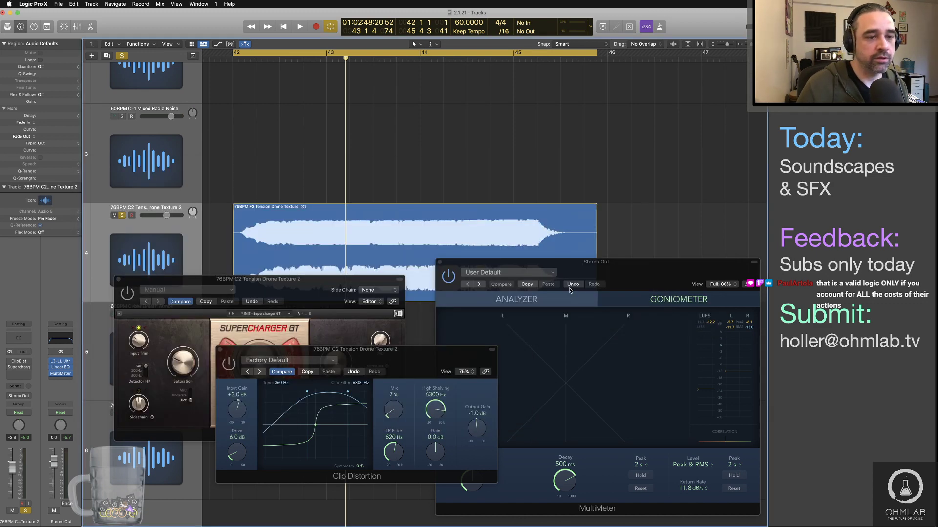
Import 76BPM F3 Tension Drone Texture.wav from Finder onto the soloed track at bar 46 and move the cycle range to start there.
key("super+Tab")
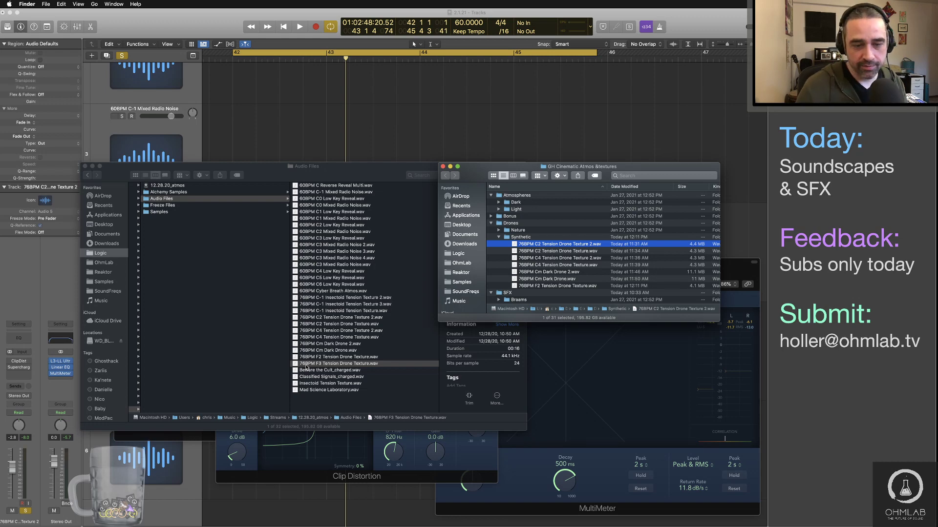
left_click_drag(303, 365, 607, 230)
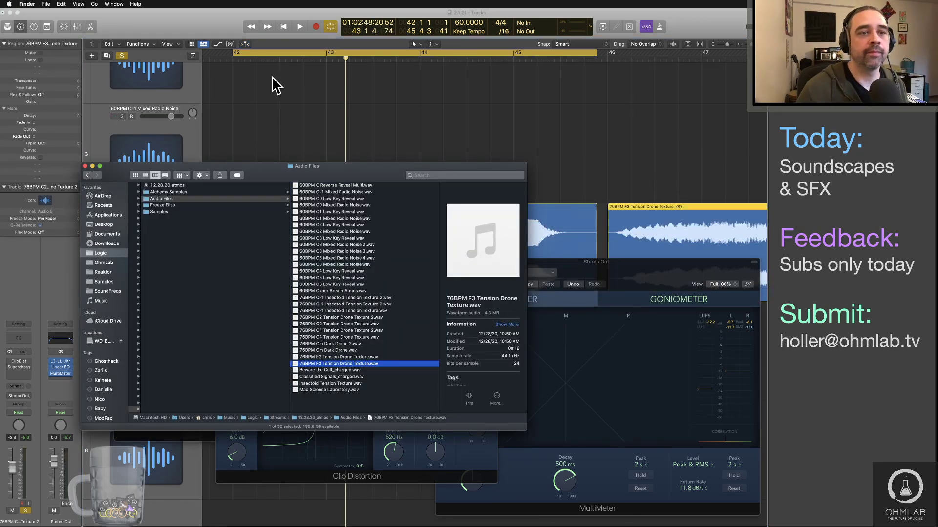
key("super+Left")
left_click_drag(457, 57, 609, 81)
scroll(487, 231, "right", 5)
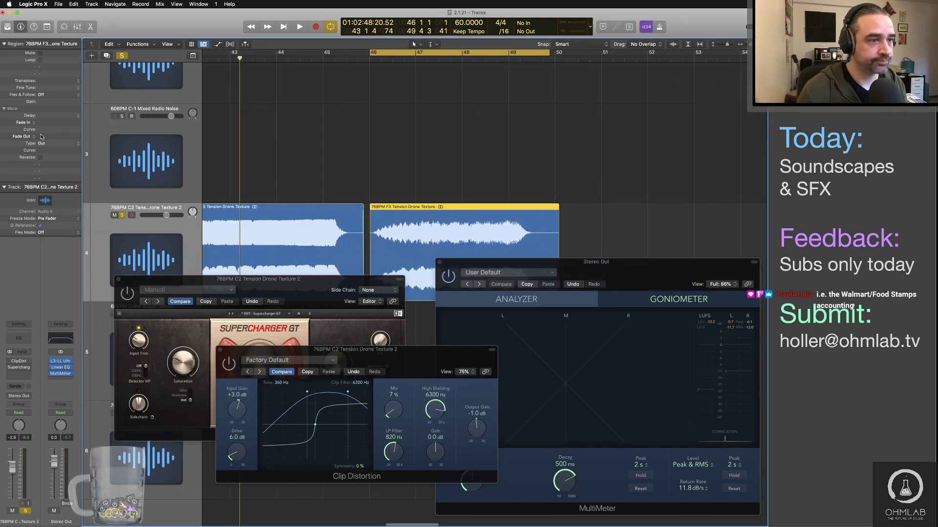
Set the F3 region's fade in to 5 and fade out to 12, and extend the cycle range to its end at 50 1 2 120.
left_click_drag(41, 122, 42, 131)
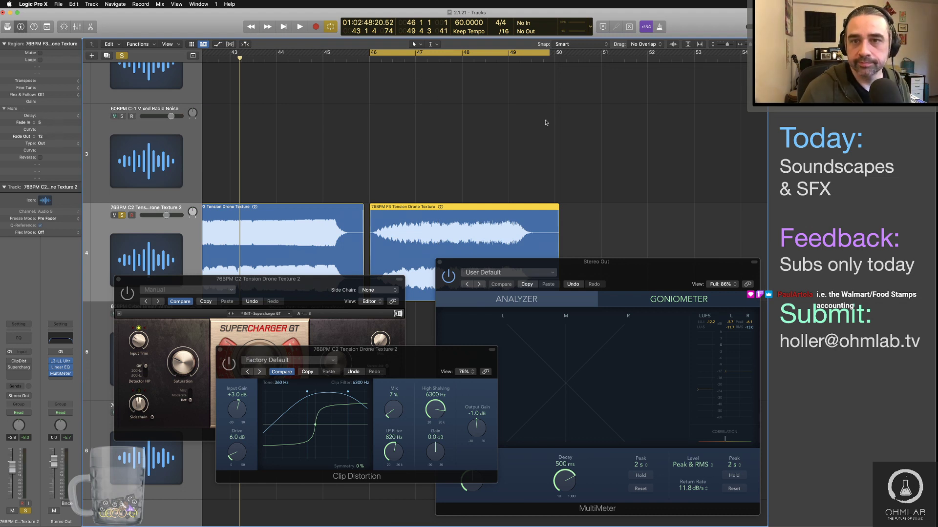
left_click_drag(550, 54, 559, 54)
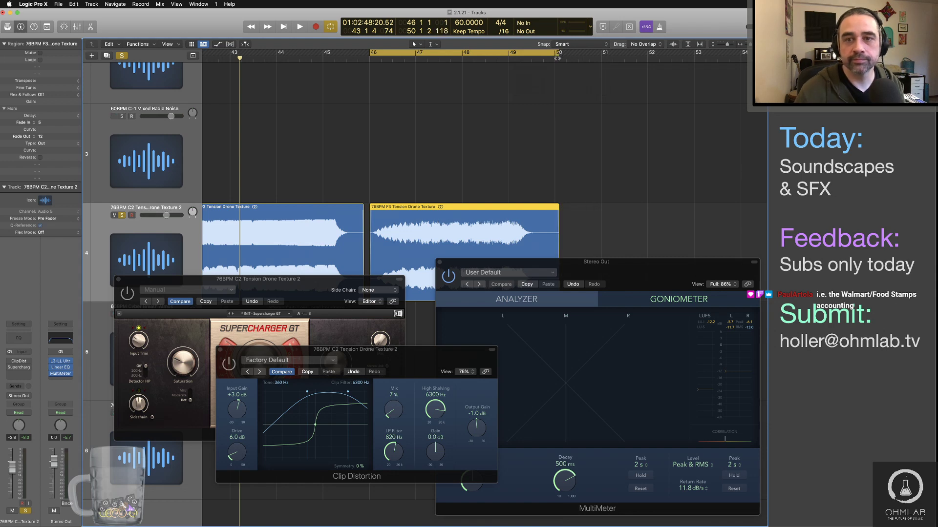
left_click(558, 59)
scroll(567, 110, "up", 5)
scroll(566, 111, "up", 10)
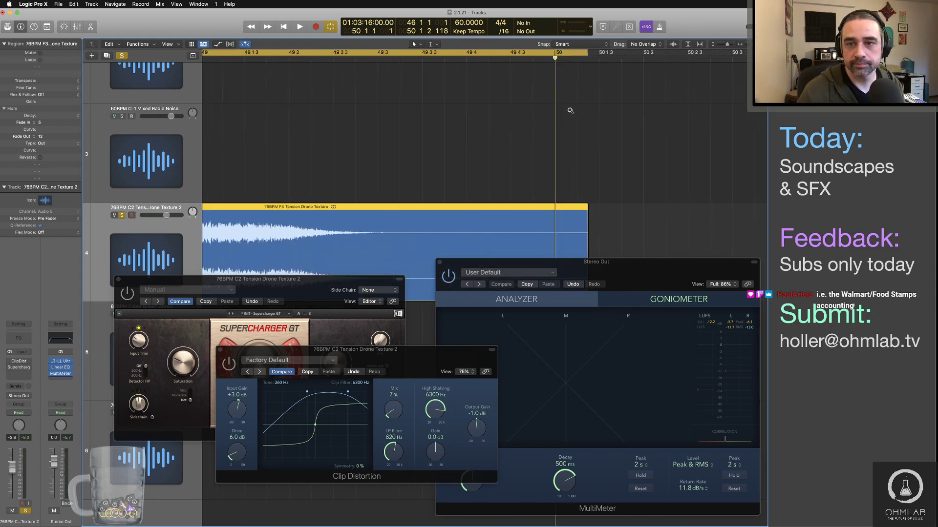
scroll(486, 113, "right", 2)
scroll(486, 113, "right", 5)
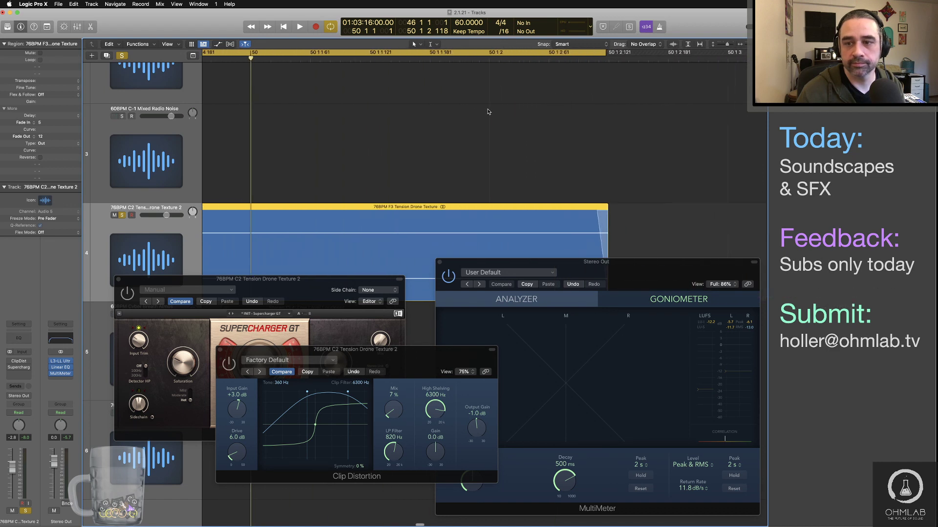
left_click_drag(562, 52, 563, 52)
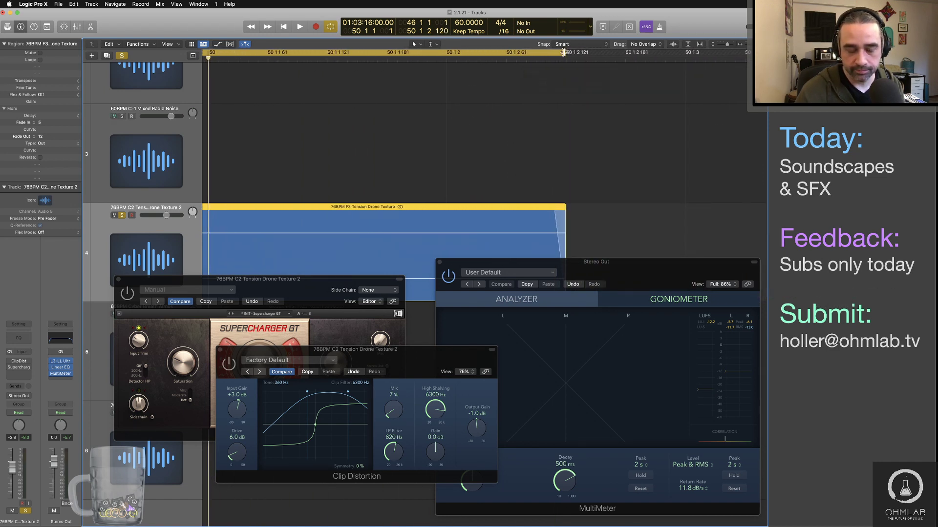
Play back the F3 Tension Drone region to judge its sound through the Clip Distortion and Supercharger GT effects.
key("super+Tab")
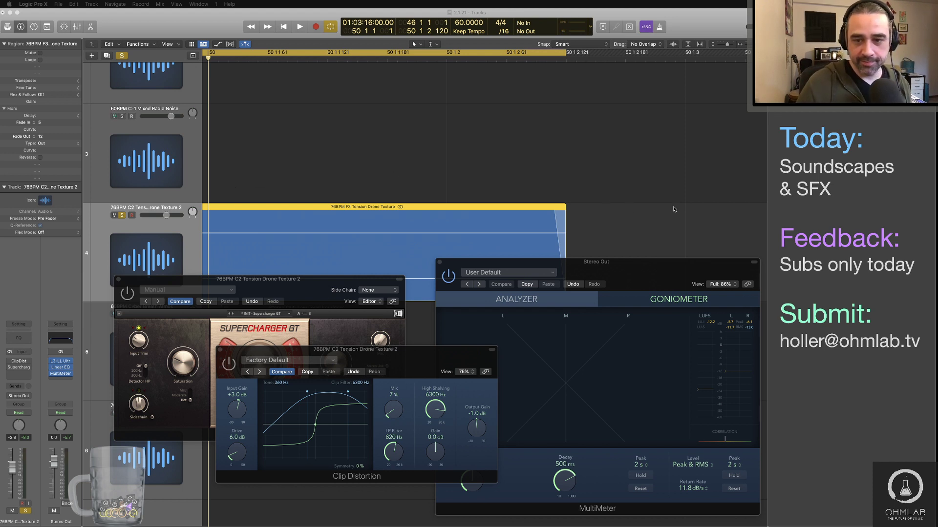
key("super+Left")
key("super+Left")
key("super+Left")
key("super+Left")
scroll(445, 215, "left", 10)
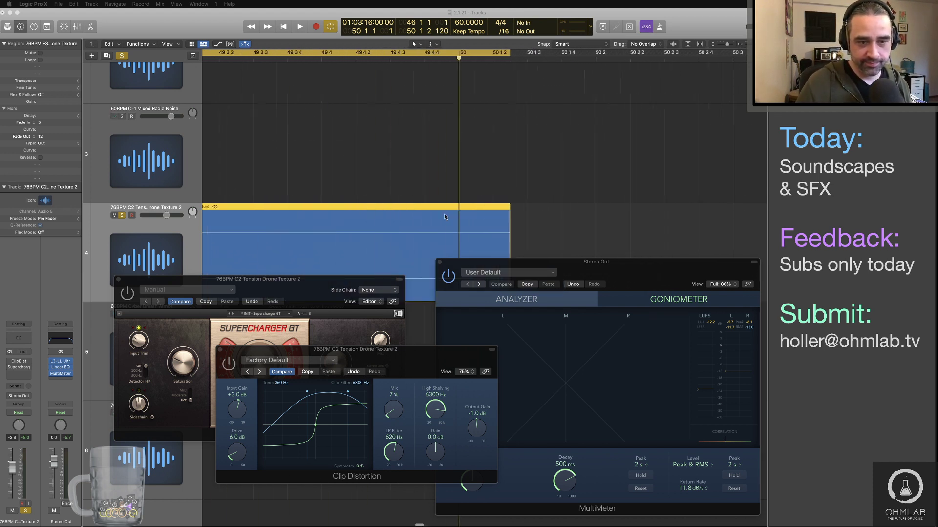
scroll(440, 209, "left", 15)
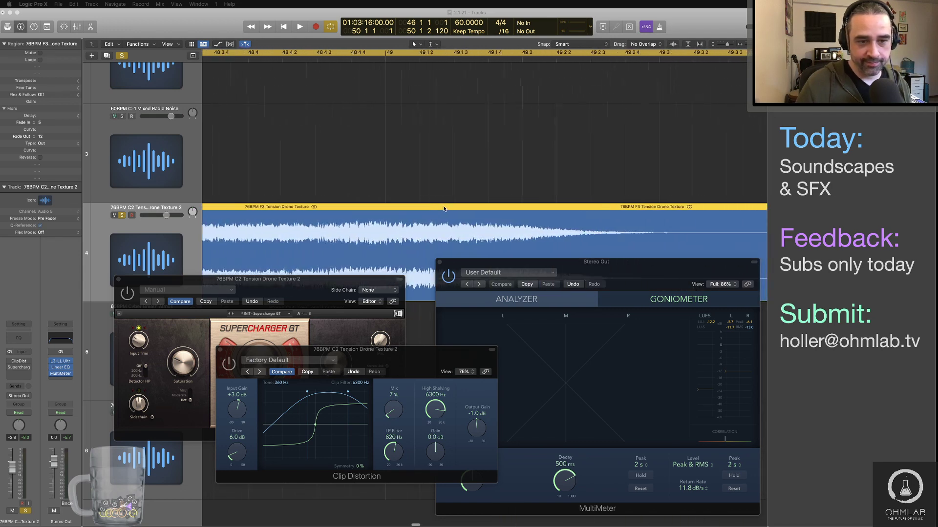
scroll(443, 209, "left", 2)
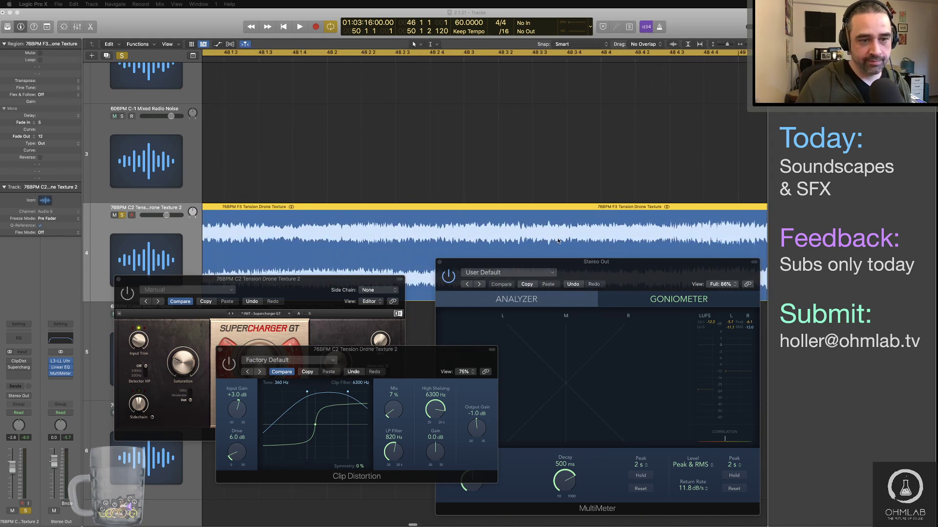
left_click(364, 241)
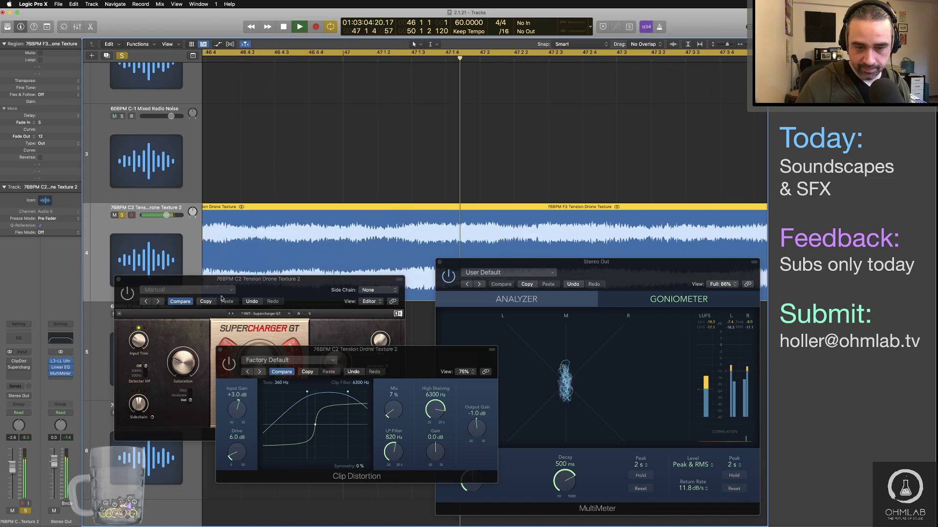
left_click(229, 372)
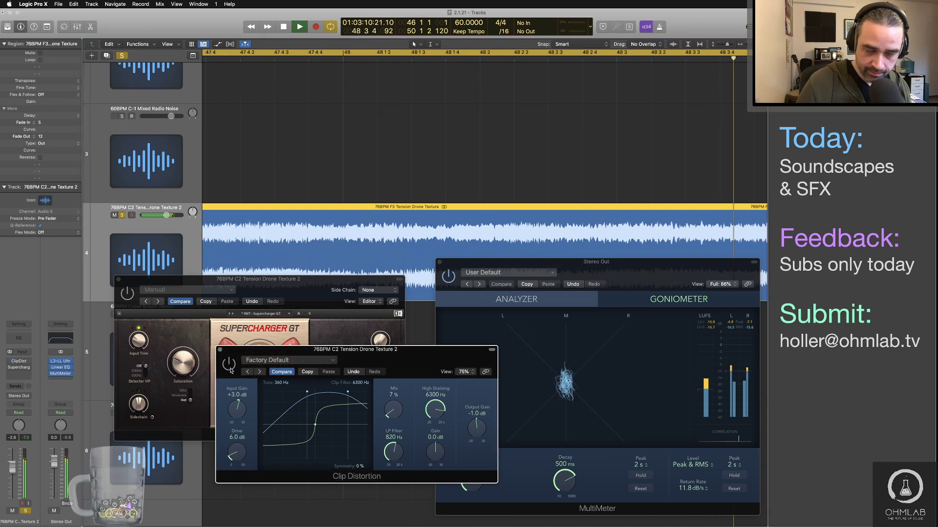
key("space")
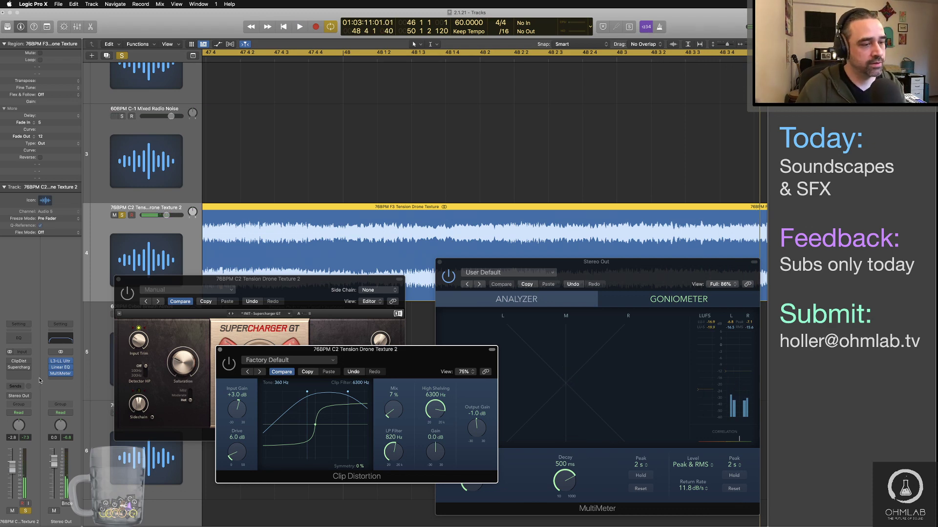
Add a Channel EQ to the drone track, enable its low cut at 136 Hz and start playback.
left_click(21, 342)
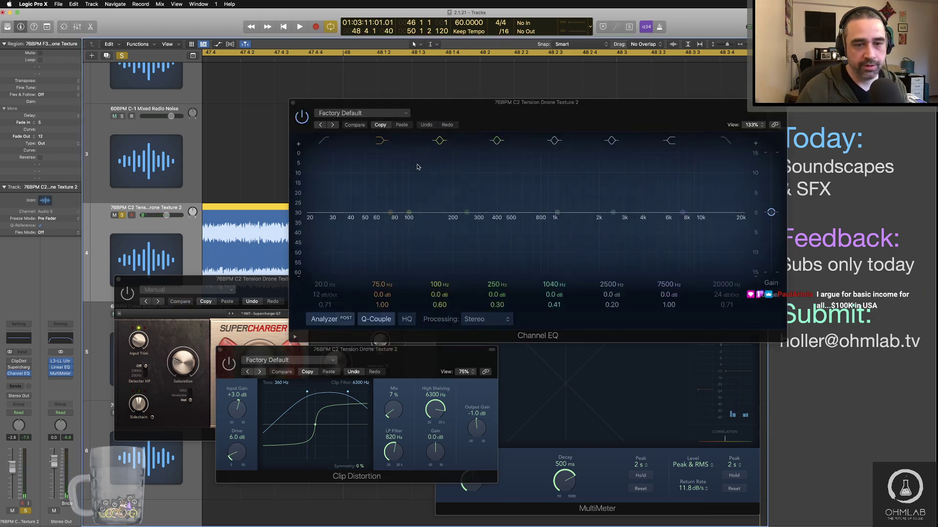
left_click(320, 140)
left_click_drag(325, 284, 334, 284)
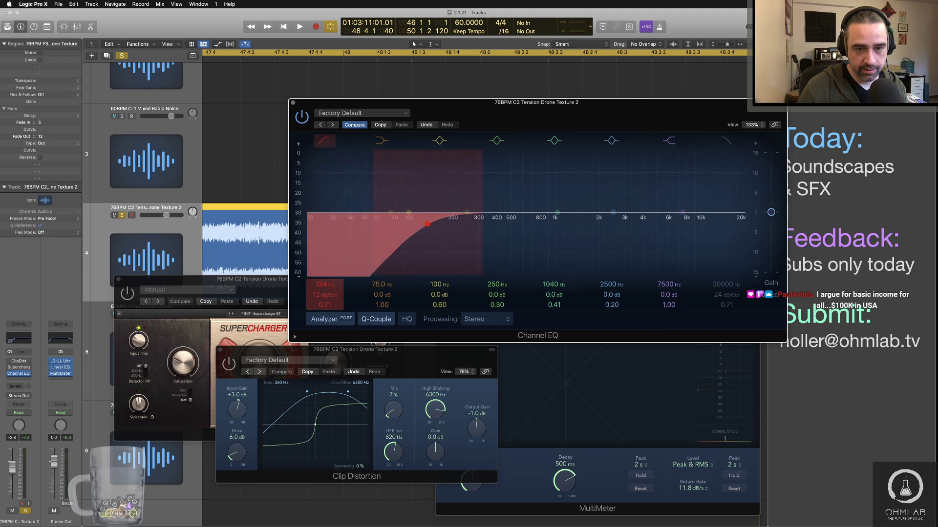
key("space")
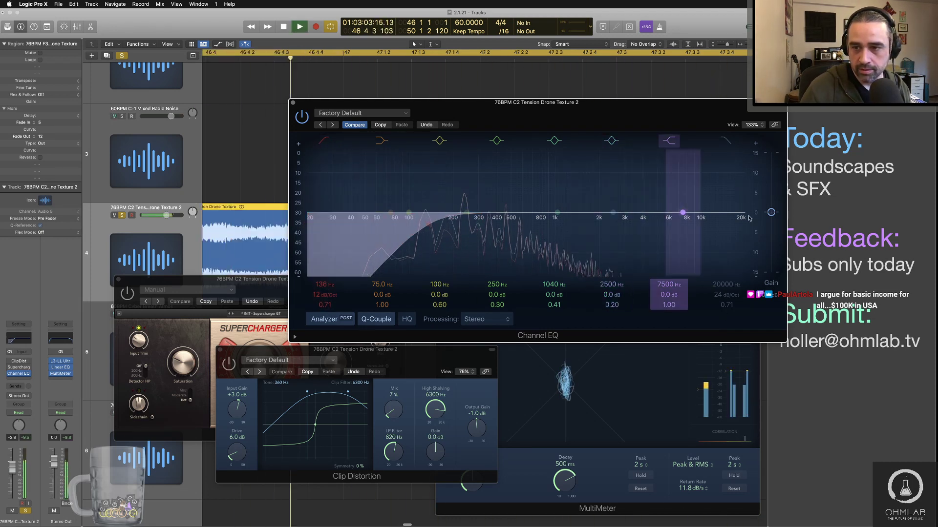
Enable the Channel EQ's high cut at 14500 Hz and boost the high shelf by 3.8 dB at 2340 Hz during playback.
left_click(726, 141)
left_click_drag(682, 212, 683, 204)
left_click_drag(744, 224, 609, 205)
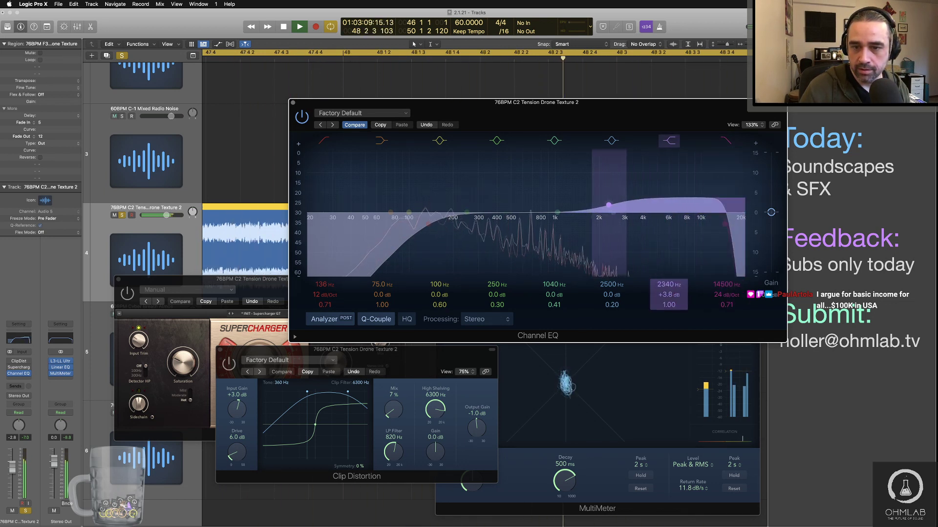
key("space")
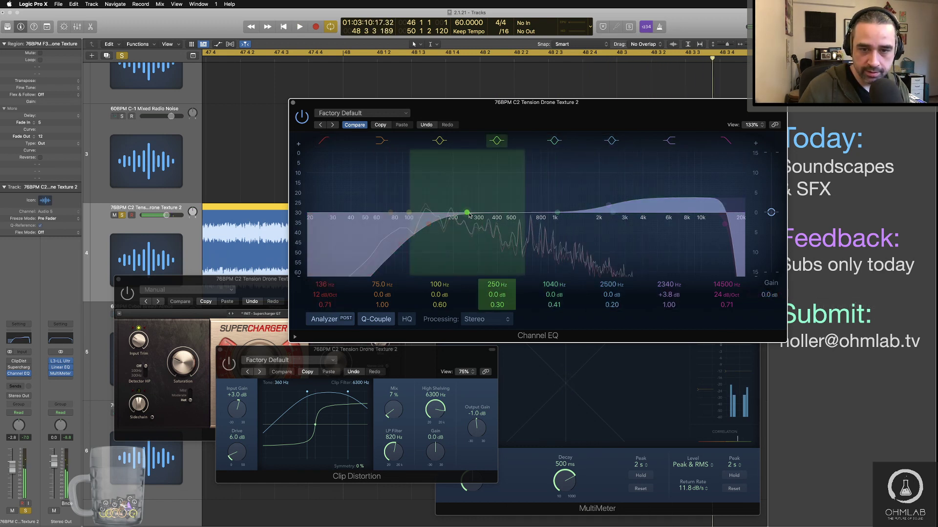
Cut the 250 Hz band by 6.4 dB at 494 Hz and lower the low cut to 74 Hz while listening.
left_click_drag(467, 213, 514, 251)
key("space")
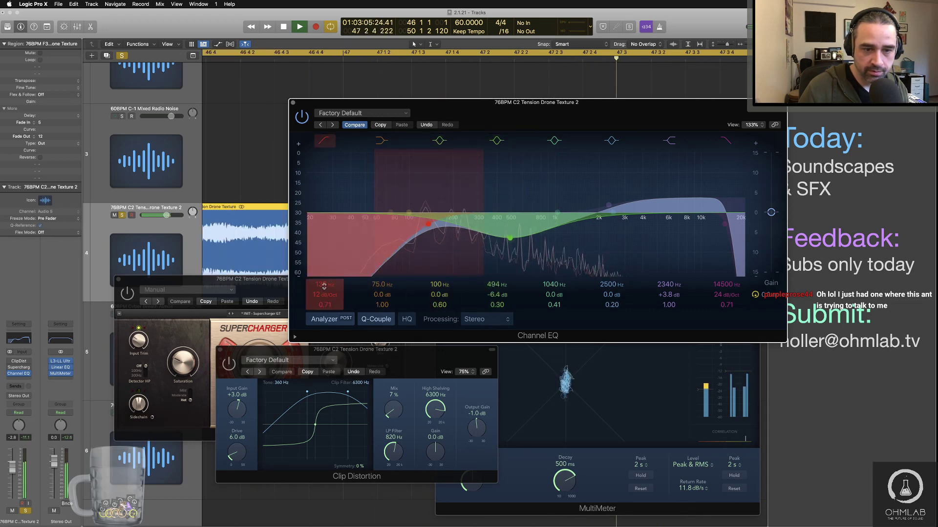
left_click_drag(324, 285, 324, 306)
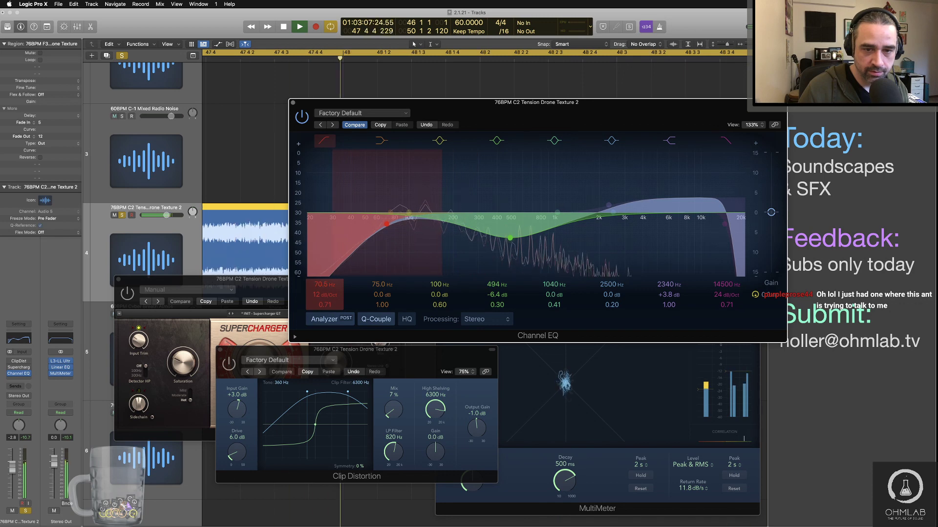
key("space")
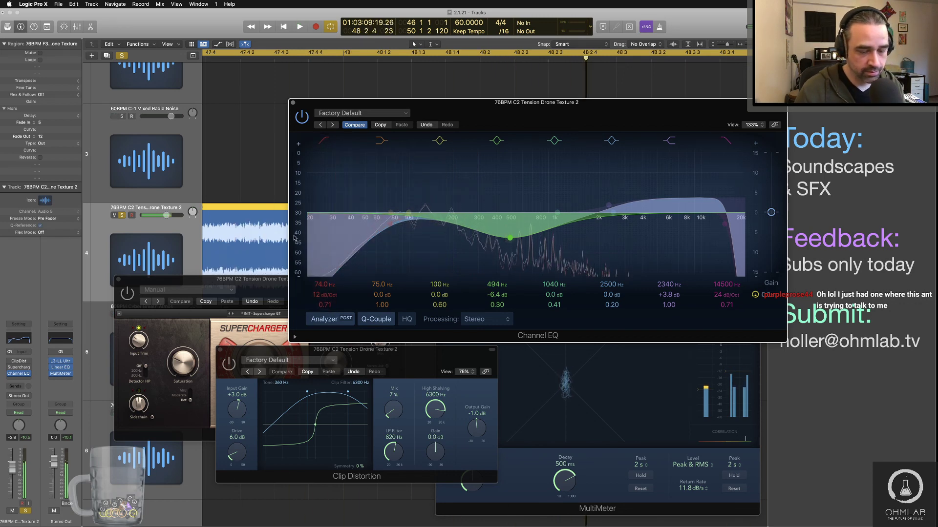
Switch to Finder, preview the bounced 76BPM F2 Tension Drone Texture.wav in the Synthetic folder for reference, and return to Logic Pro.
key("super+Tab")
key("super+Tab")
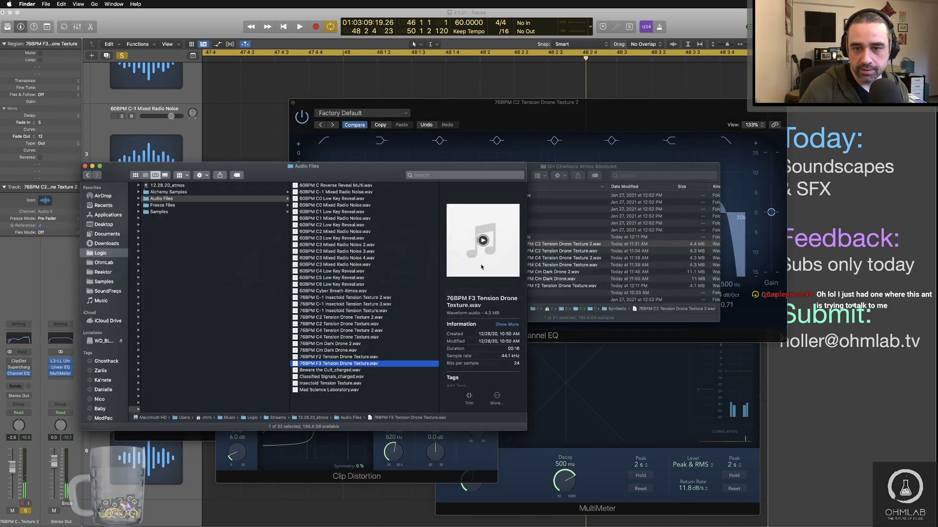
left_click(595, 293)
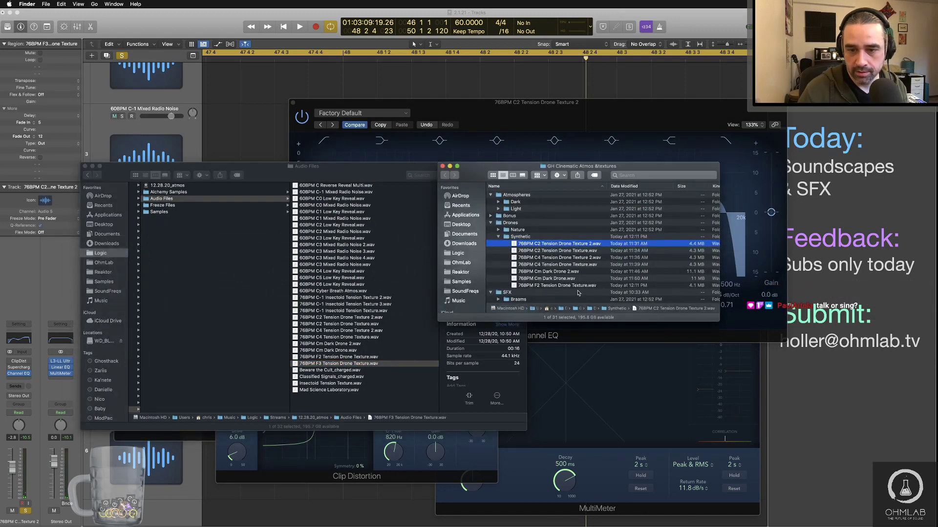
left_click(574, 286)
key("space")
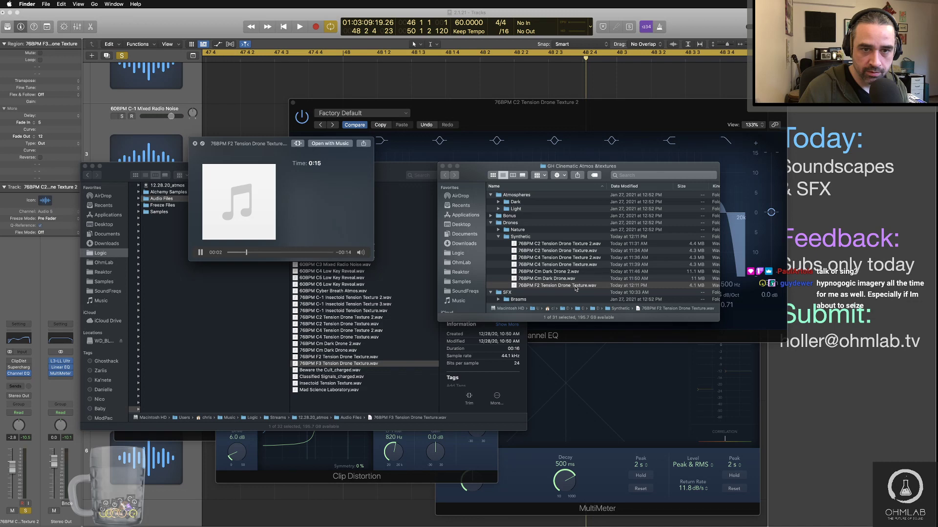
key("space")
key("super+Tab")
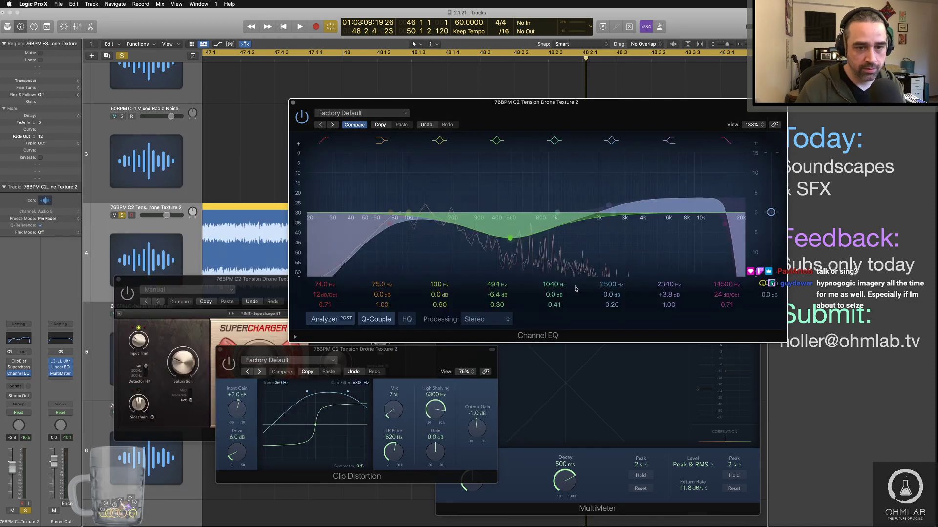
Retune the Channel EQ's 494 Hz cut to -6.6 dB at 370 Hz and boost 1040 Hz by 2.1 dB with Q 0.98 during playback.
key("space")
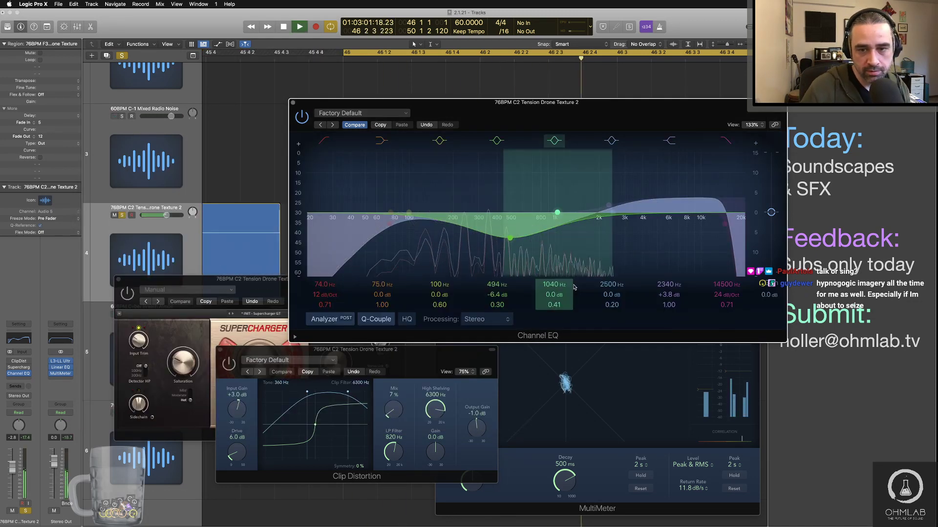
mouse_move(510, 239)
left_mouse_down()
mouse_move(451, 239)
mouse_move(492, 240)
left_mouse_up()
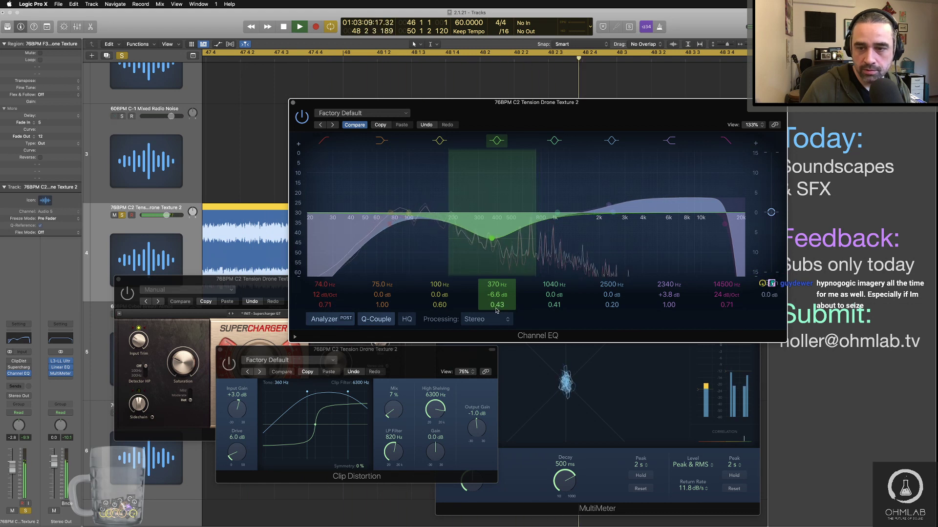
left_click_drag(555, 212, 557, 204)
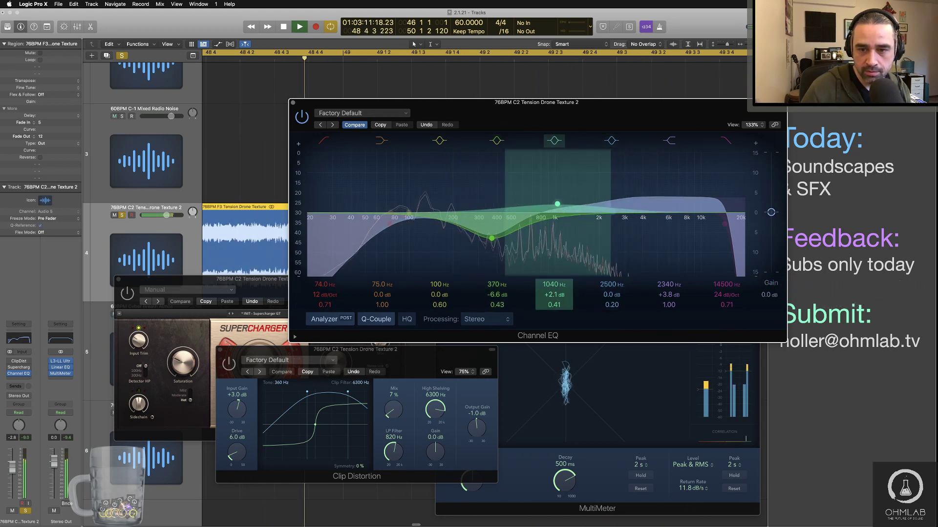
scroll(557, 204, "up", 5)
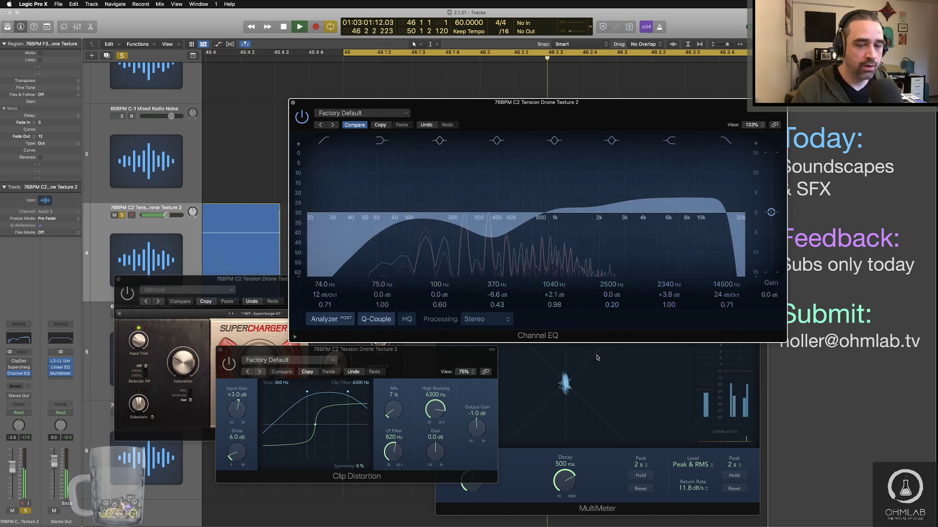
Bring the stereo output's MultiMeter in front of the other plug-ins and check the drone's loudness during playback.
left_click(465, 360)
left_click(698, 391)
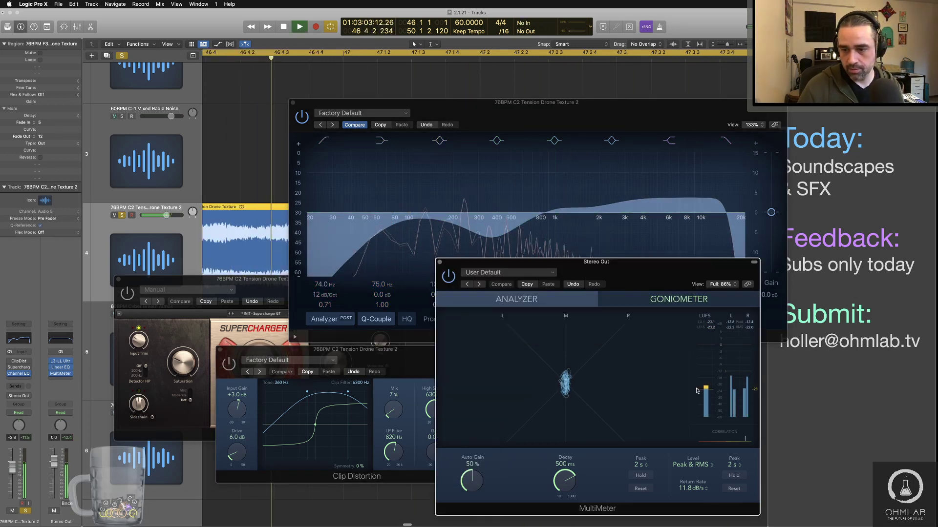
left_click_drag(623, 275, 627, 282)
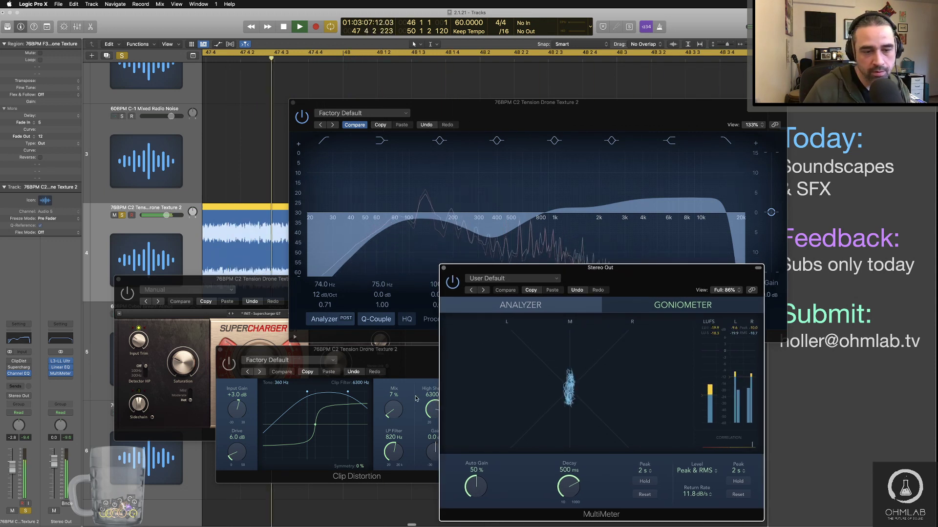
Set the Supercharger GT's input trim to -8.9 dB and its output to -0.8 dB while replaying the drone.
left_click(127, 295)
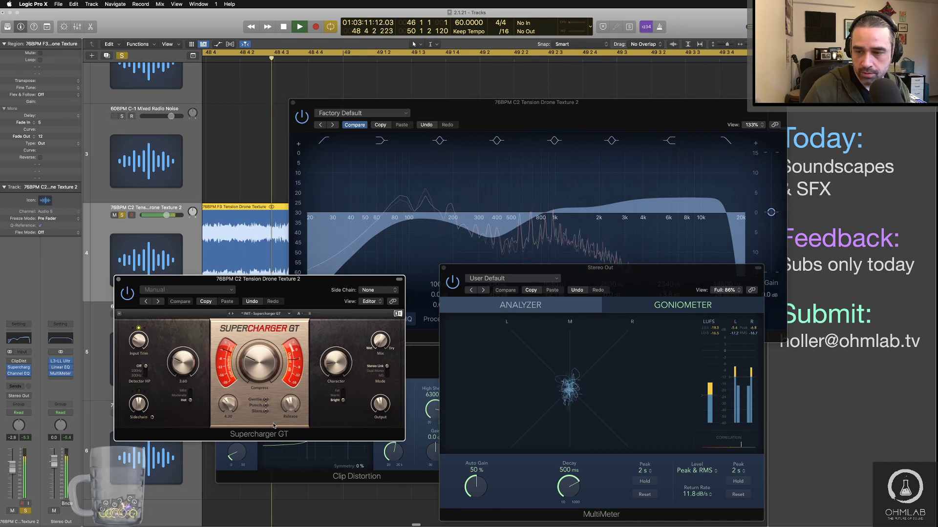
key("space")
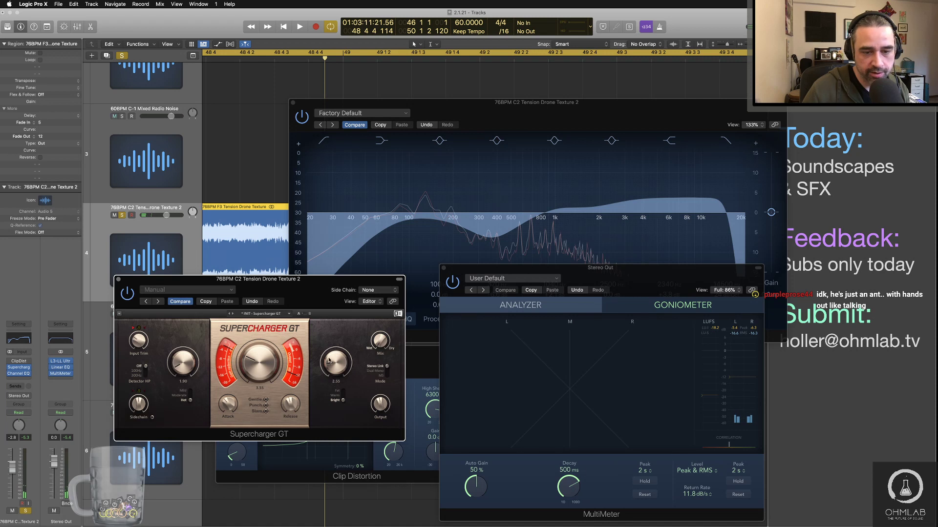
key("space")
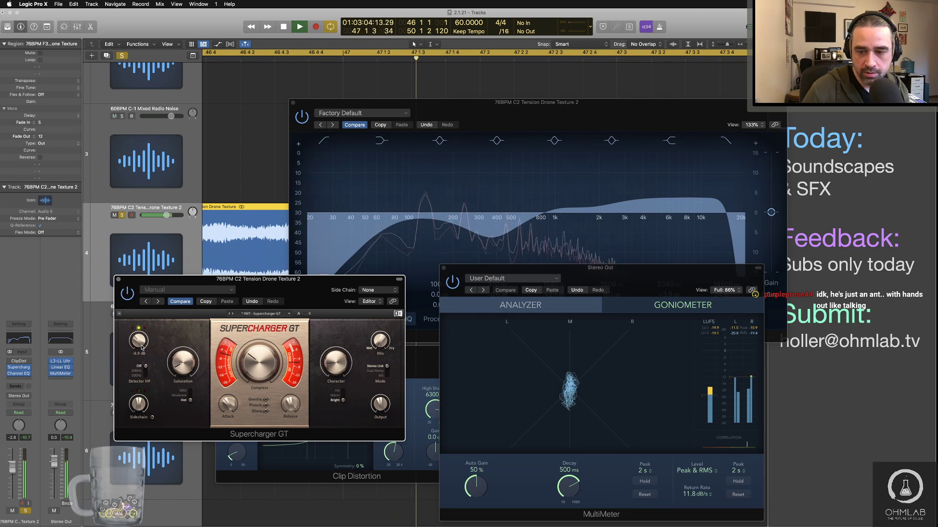
left_click_drag(390, 408, 389, 403)
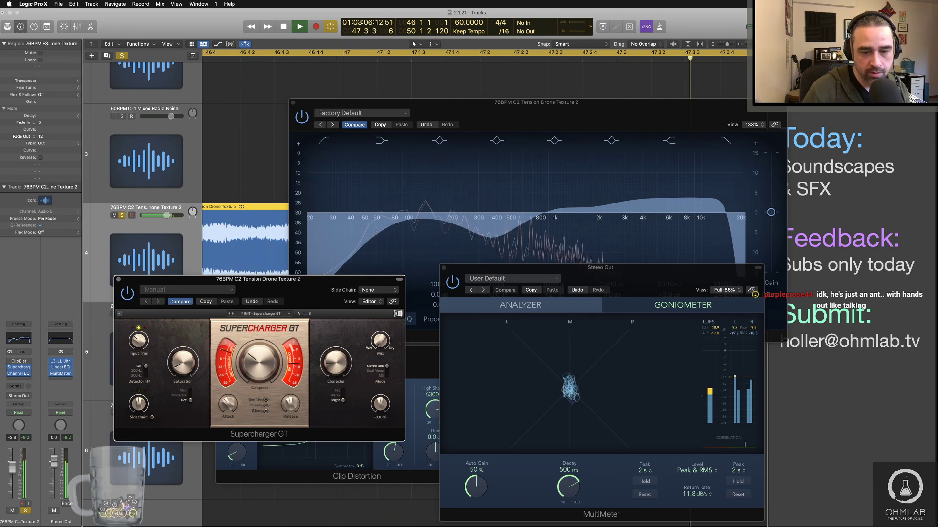
Cut the Channel EQ's low shelf by 9.6 dB, move it to 132 Hz and stop playback.
left_click(419, 248)
left_click_drag(392, 293, 393, 323)
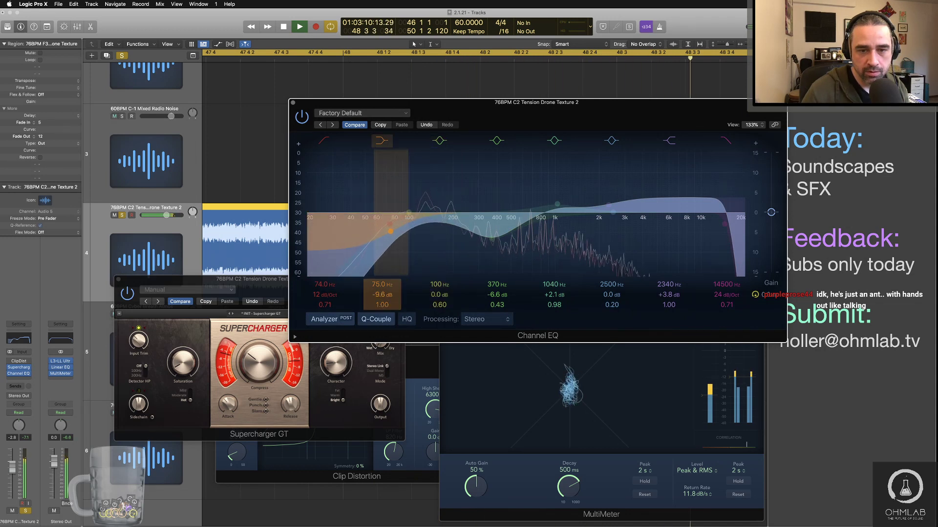
left_click_drag(382, 285, 382, 268)
key("space")
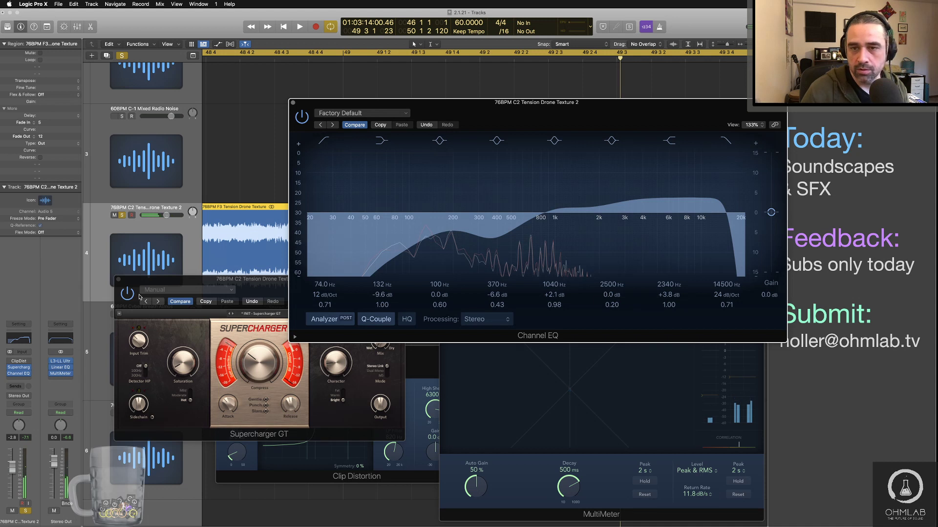
Raise the Supercharger GT's output while checking the MultiMeter, and check the stereo output's L3-LL Ultramaximizer during playback.
key("space")
left_click(133, 297)
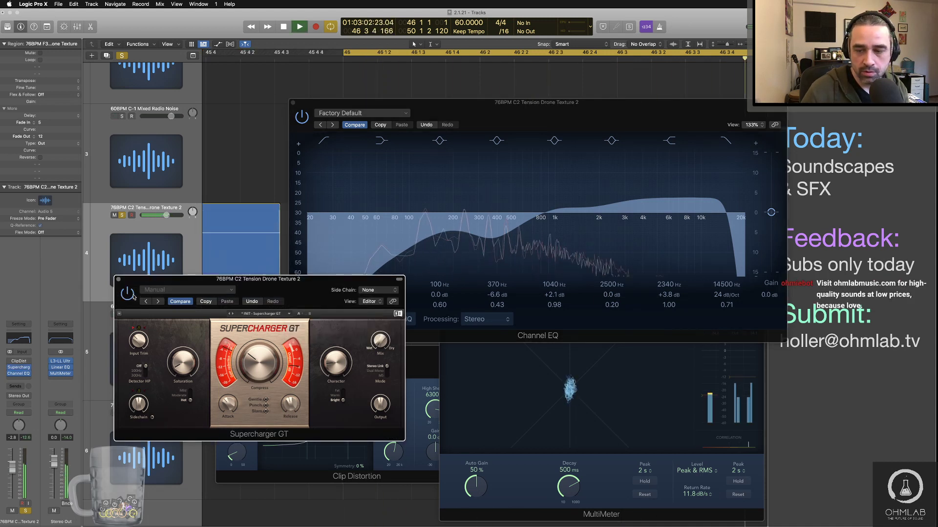
left_click(569, 399)
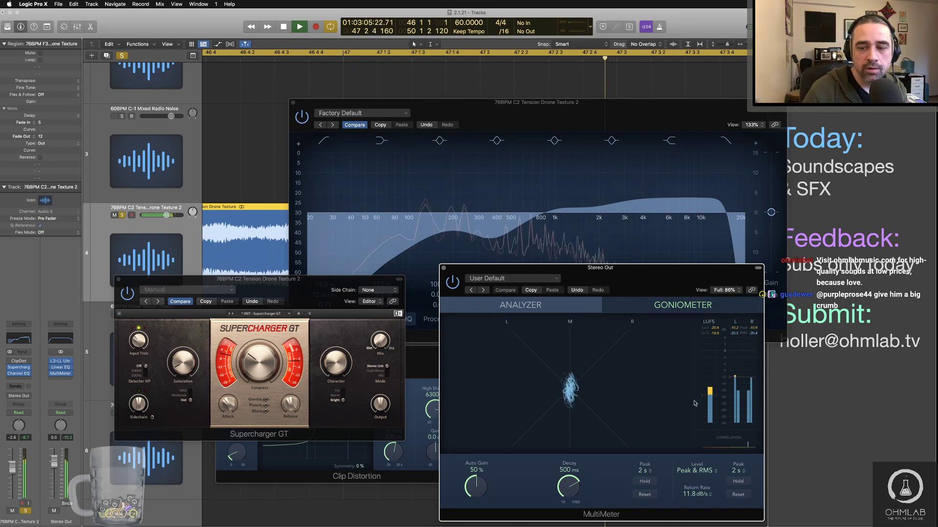
left_click_drag(384, 409, 384, 401)
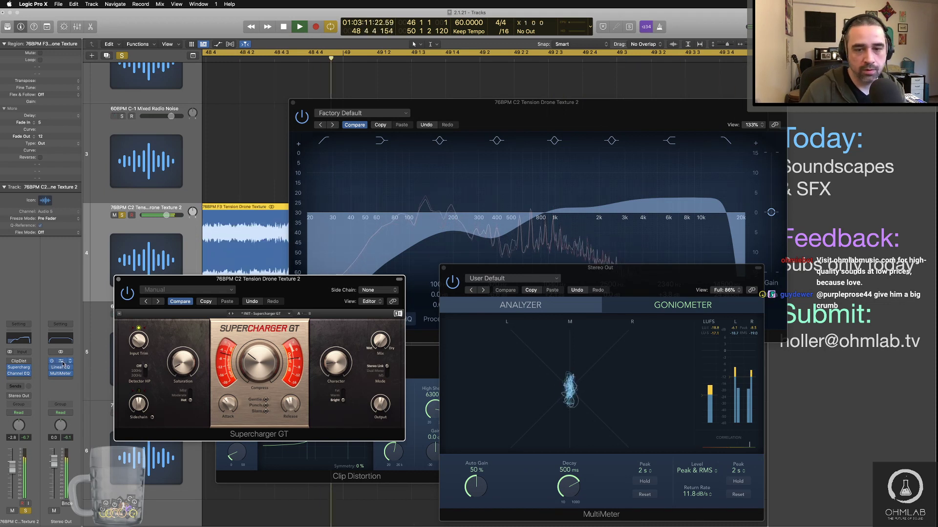
left_click(63, 364)
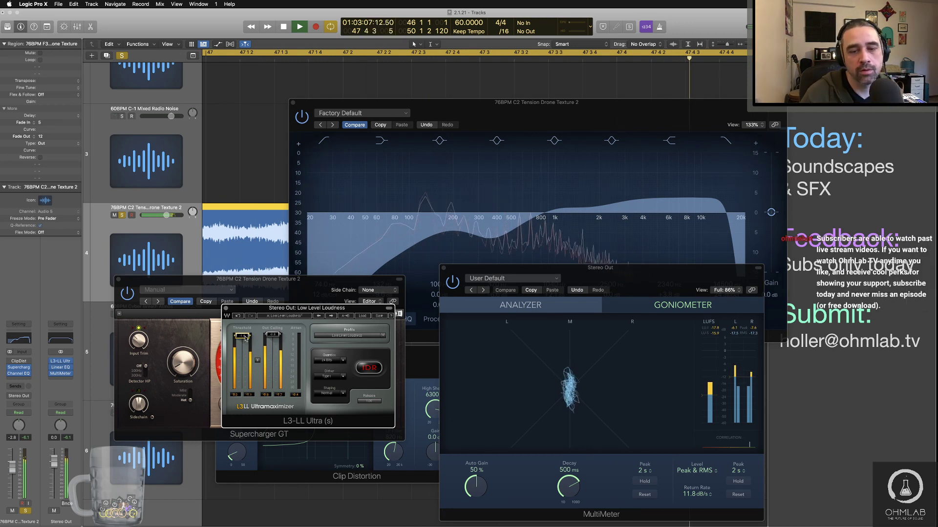
key("space")
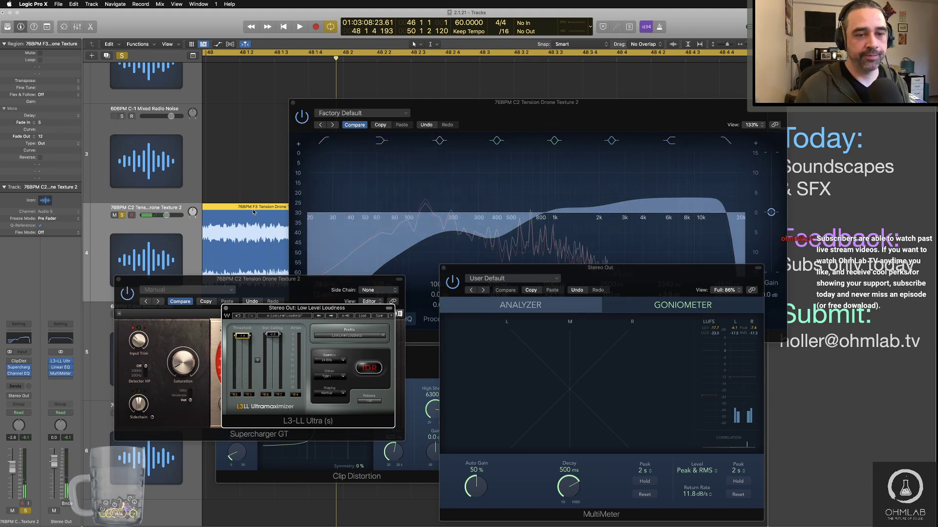
Close the Channel EQ and bounce the F3 drone's cycle range as a 24-bit Wave file named 76BPM F3 Tension Drone Texture in the Synthetic folder.
left_click(294, 104)
key("super+Left")
key("super+Left")
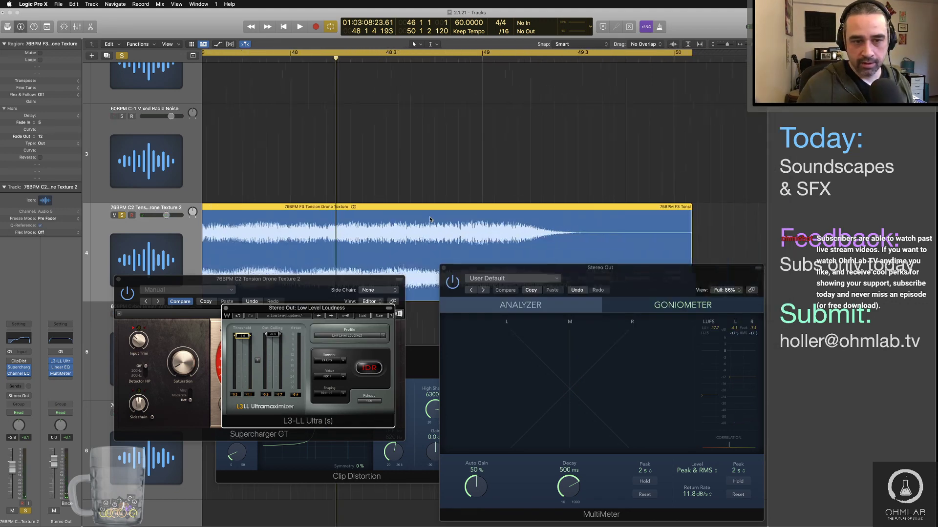
scroll(253, 228, "left", 10)
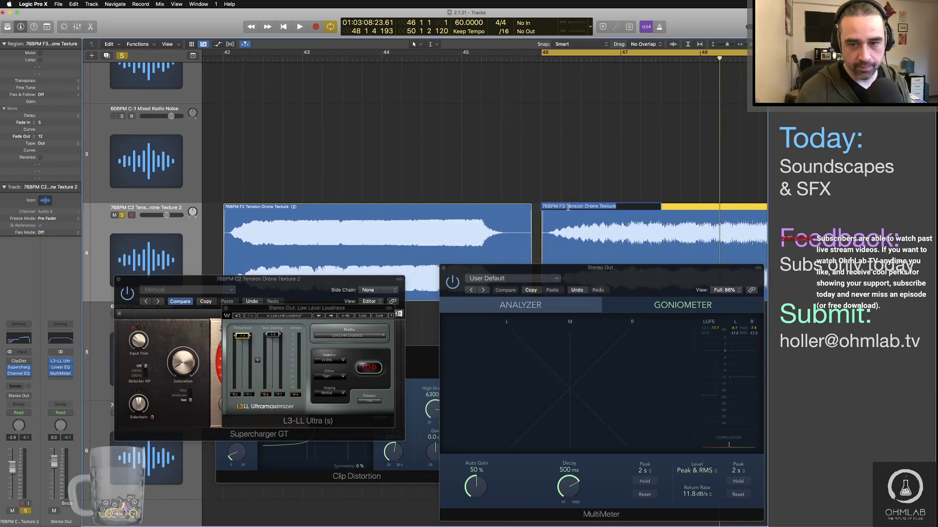
key("super+b")
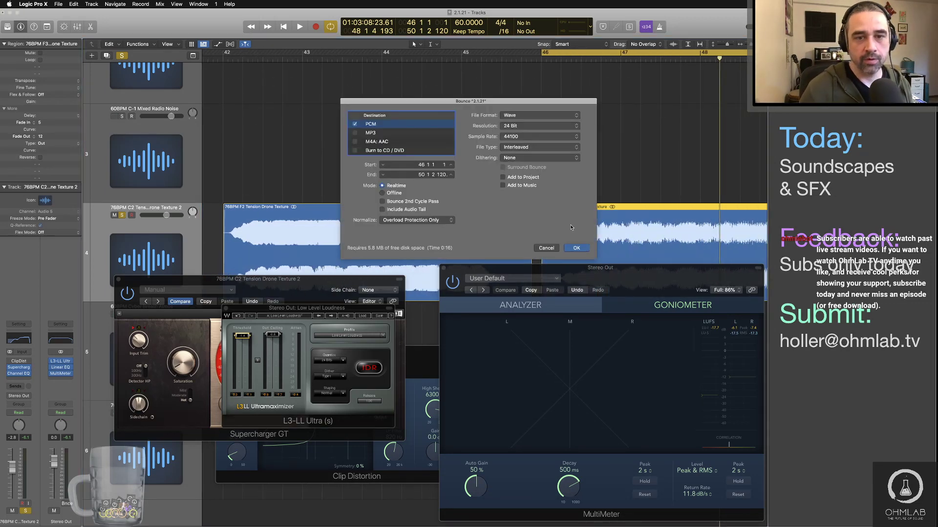
key("Return")
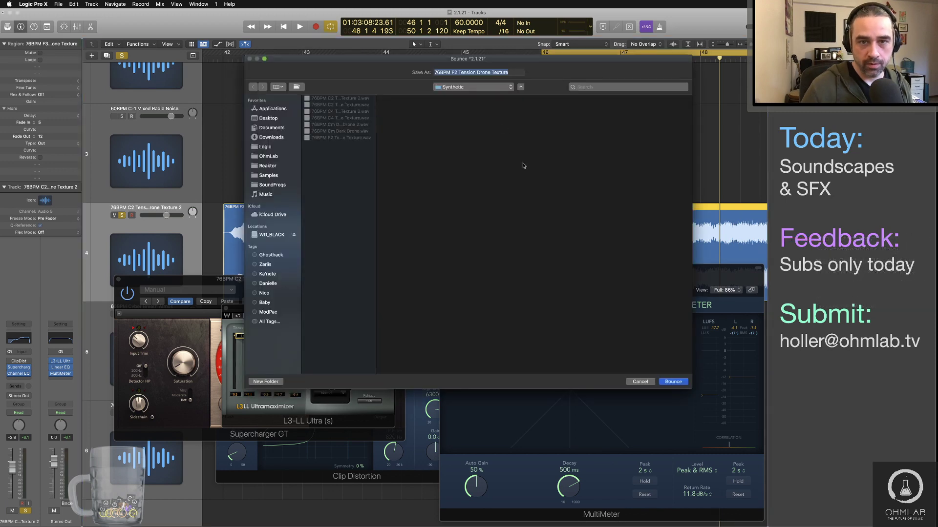
type("76BPM F3 Tension Drone Texture")
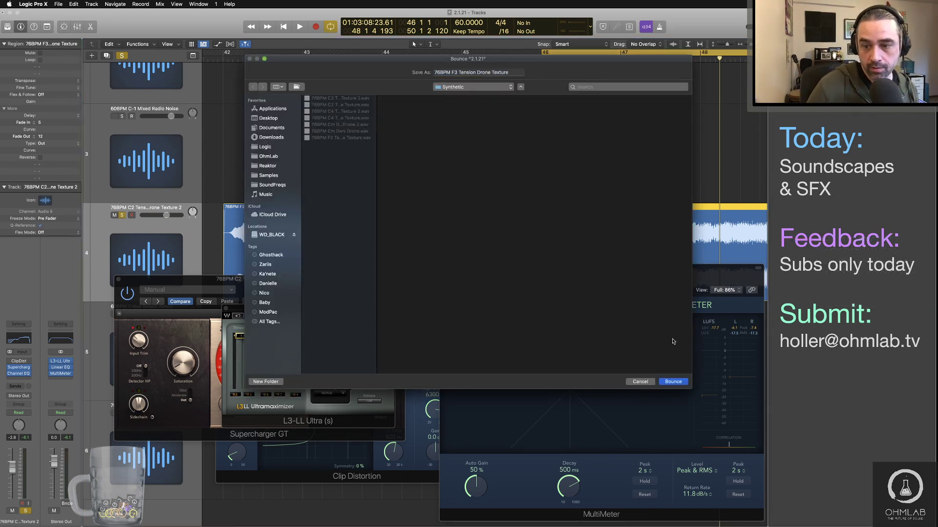
left_click(673, 382)
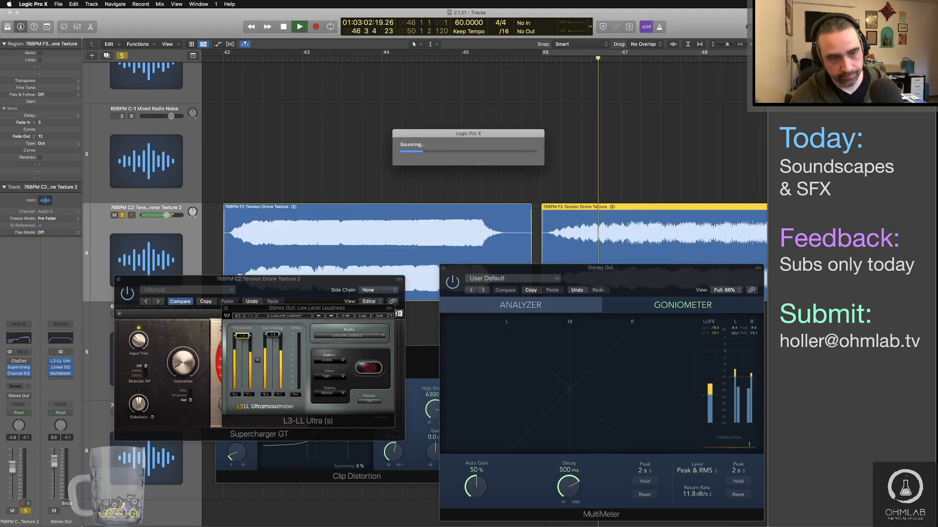
key("super+Tab")
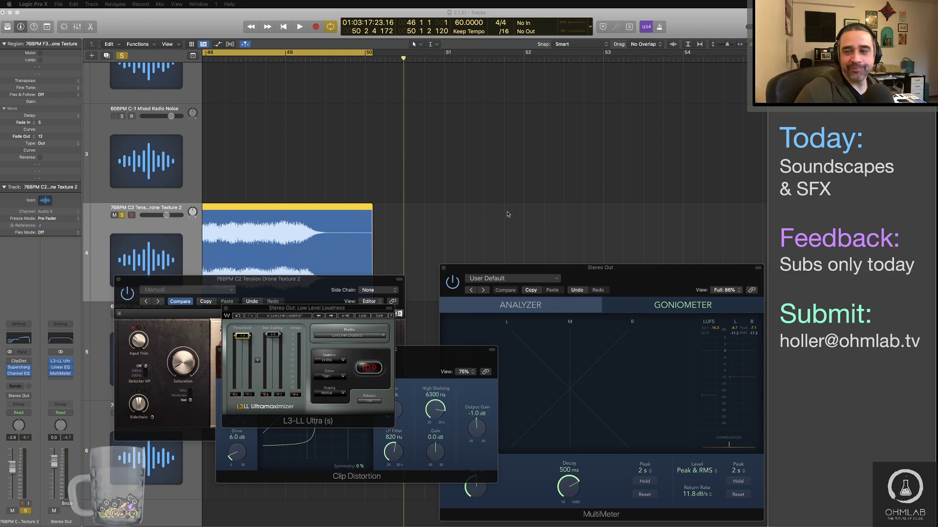
scroll(494, 209, "down", 10)
scroll(495, 208, "left", 5)
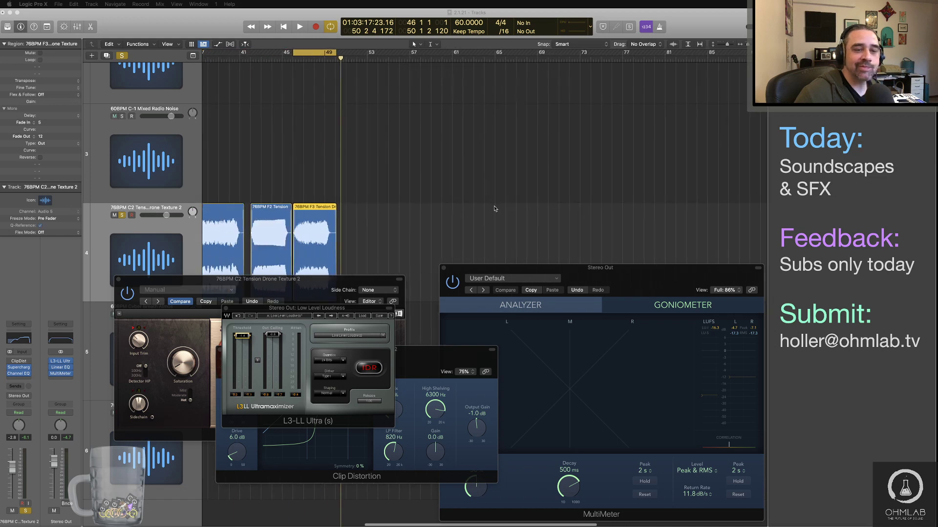
scroll(494, 208, "left", 15)
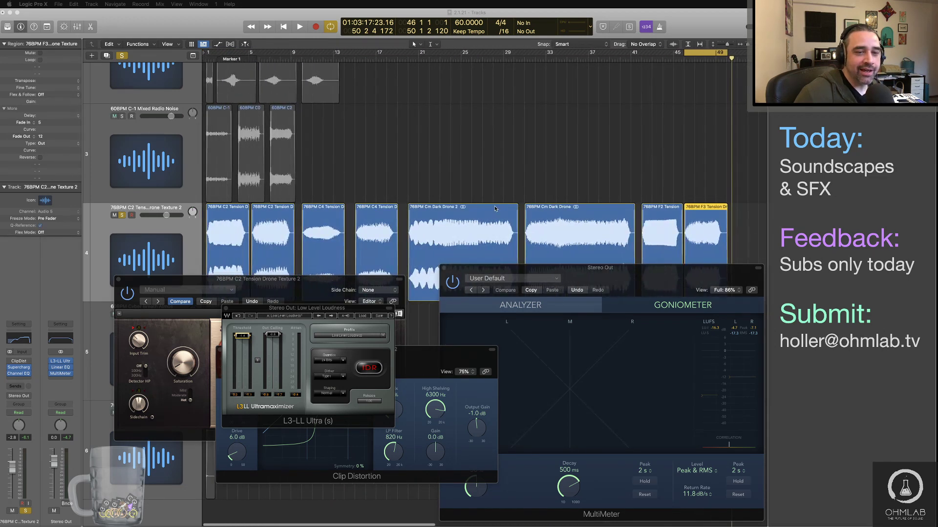
scroll(494, 209, "right", 10)
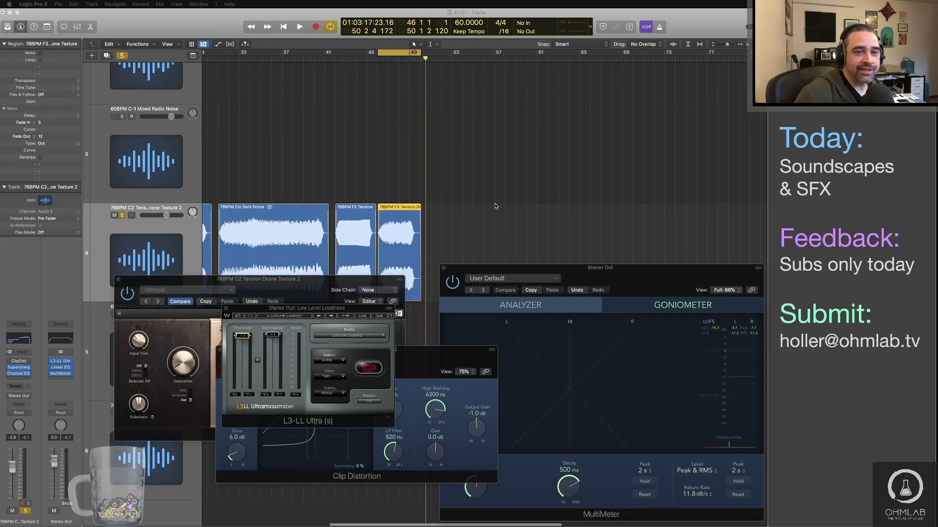
scroll(494, 206, "left", 8)
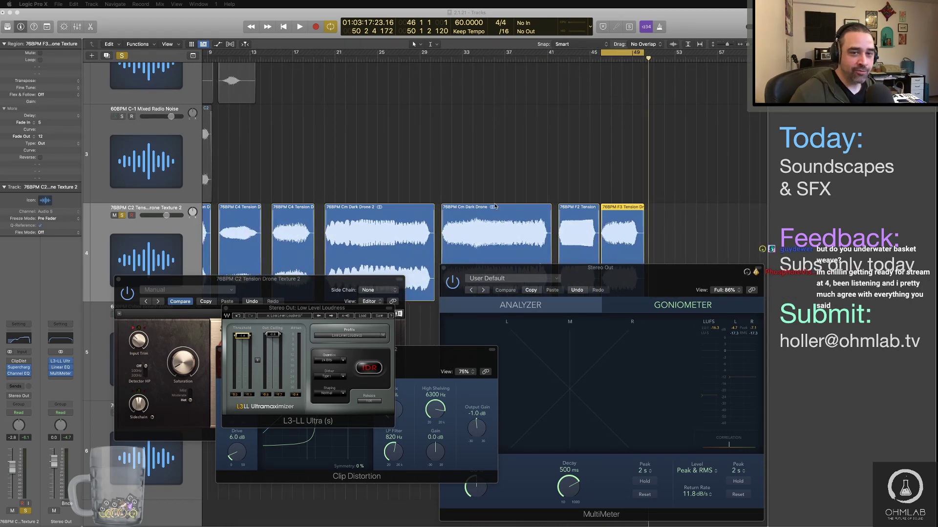
scroll(415, 206, "right", 10)
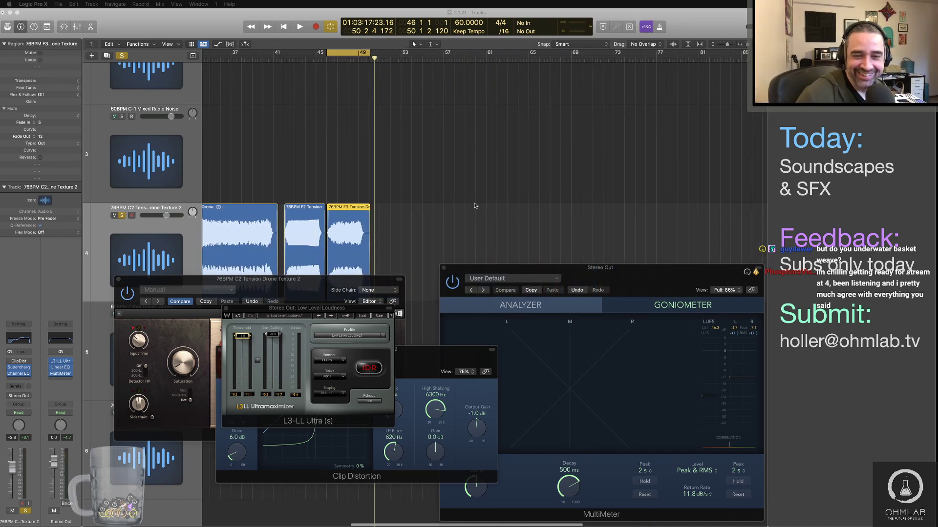
Switch to Finder and preview the source file 76BPM F3 Tension Drone Texture.wav in the Audio Files folder.
key("super+Tab")
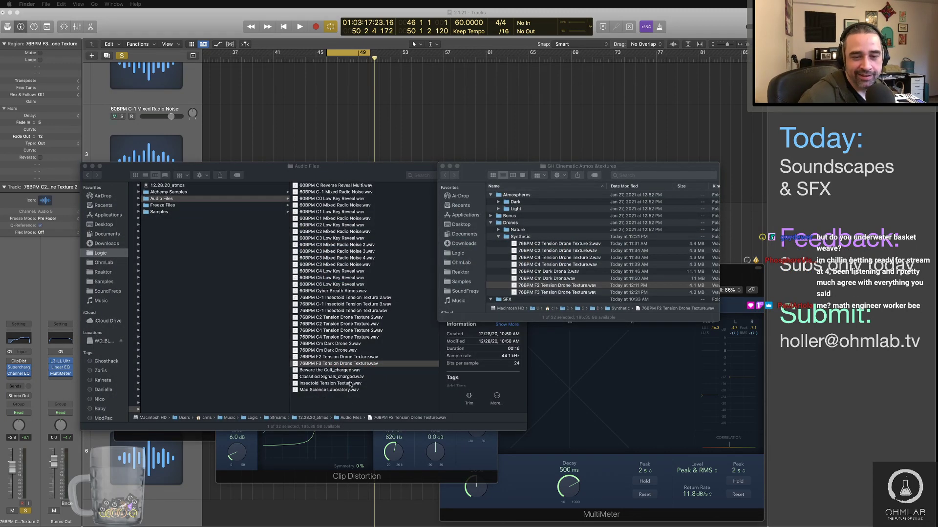
left_click(348, 374)
key("space")
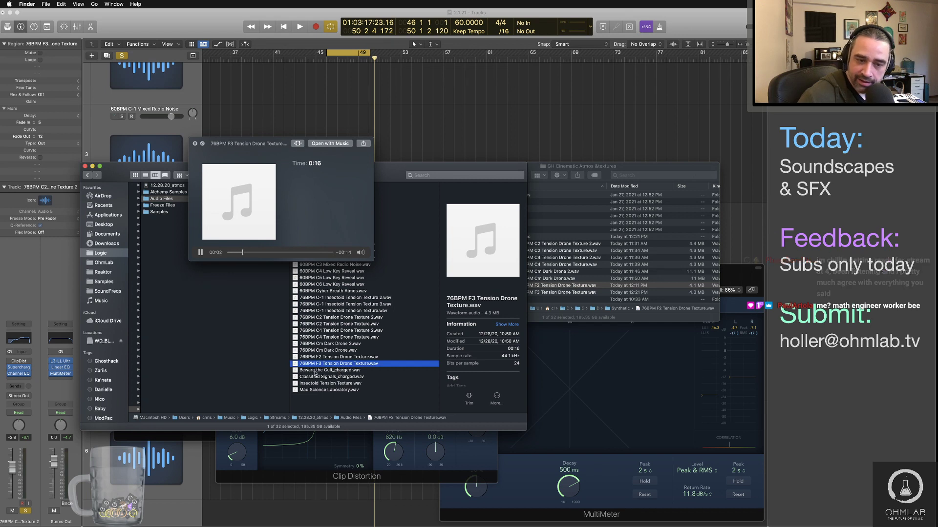
Preview Beware the Cult_charged.wav in Finder and place it in Logic Pro on the 60BPM C-1 Mixed Radio Noise track at bar 10.
left_click(332, 370)
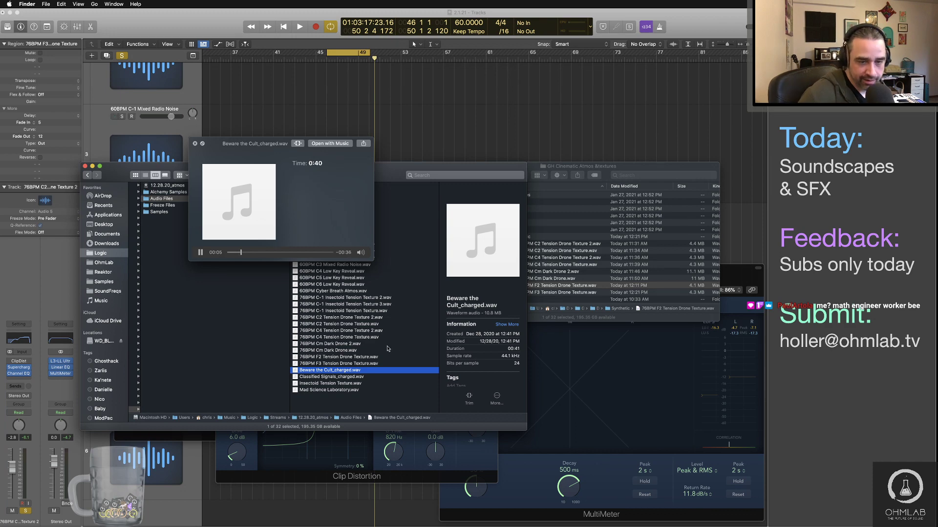
key("space")
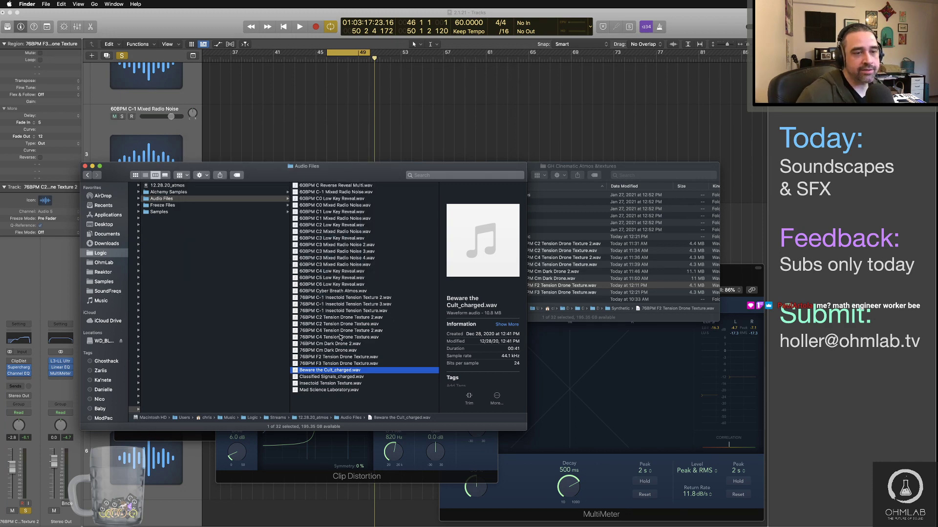
key("super+Tab")
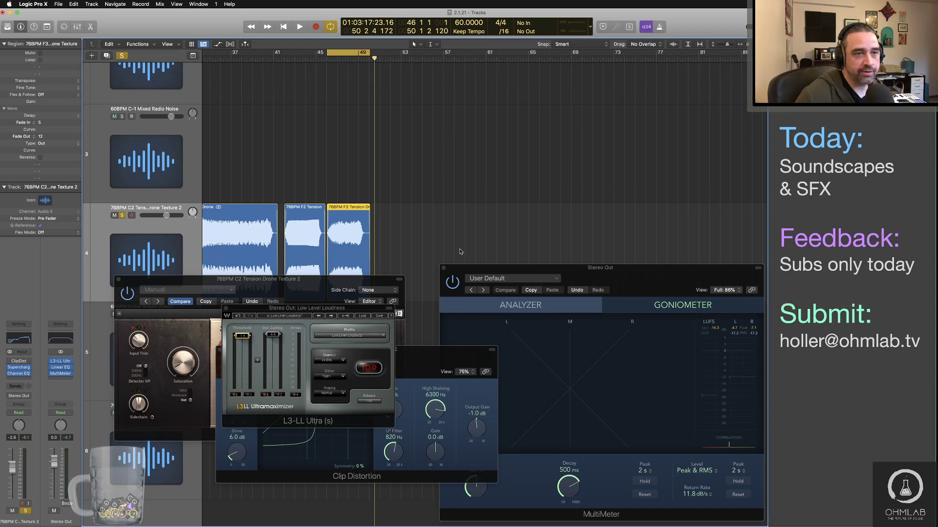
scroll(386, 110, "up", 5)
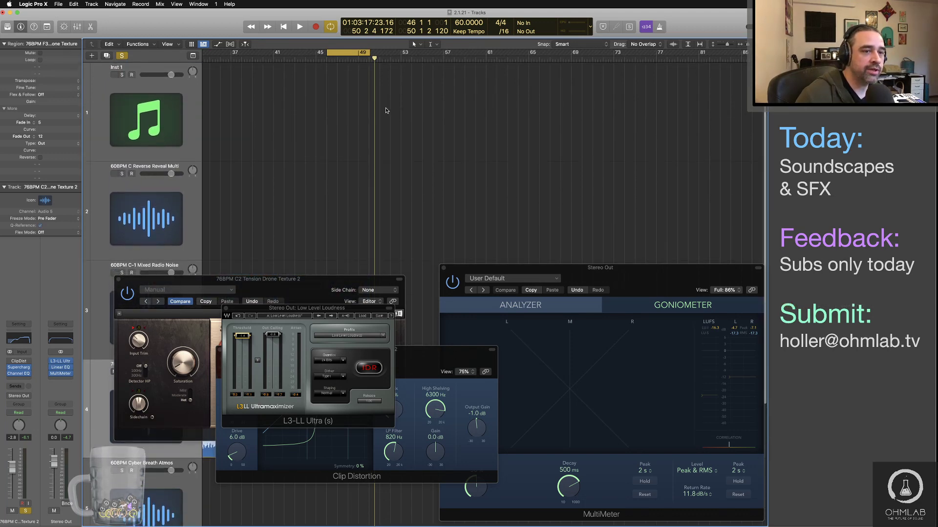
scroll(162, 230, "down", 4)
left_click(273, 215)
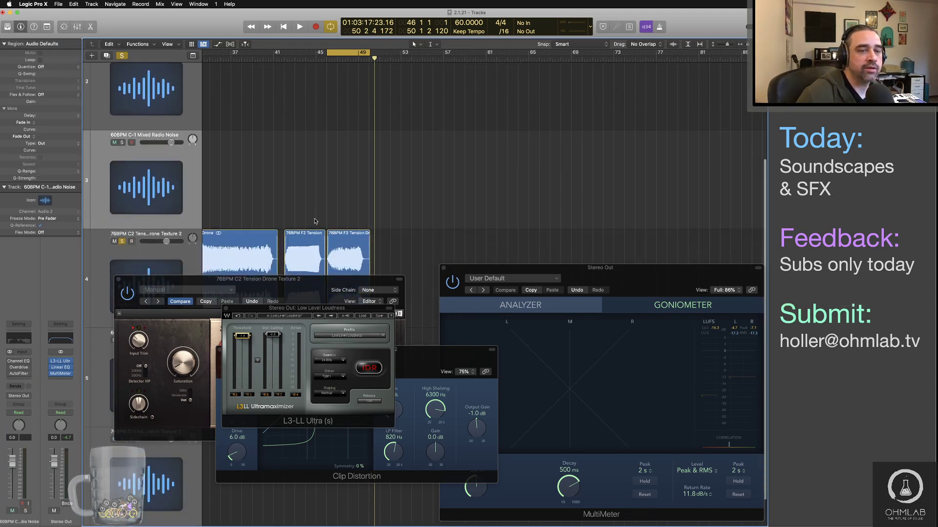
scroll(300, 221, "left", 10)
key("super+Tab")
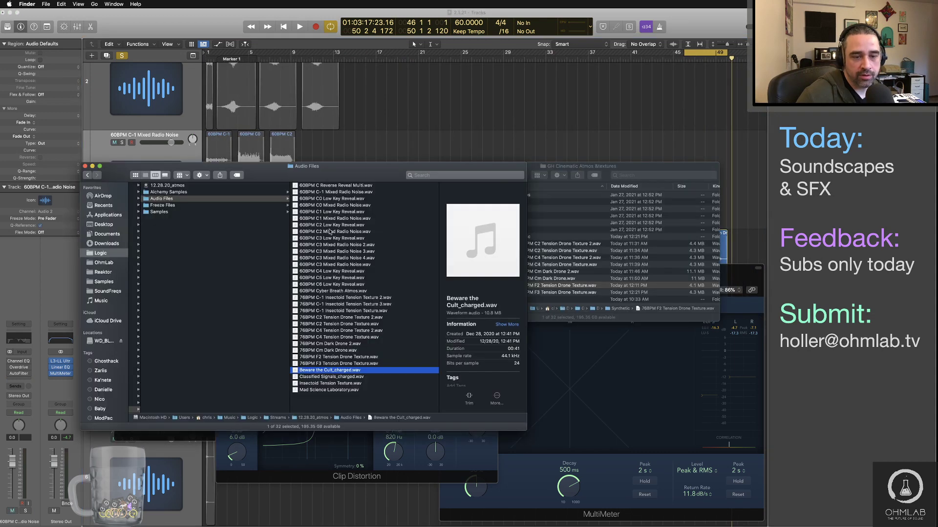
left_click_drag(309, 373, 302, 194)
key("super+Tab")
Set the cycle range from bar 10 to bar 20 over the Beware the Cult_charged region.
left_click(403, 58)
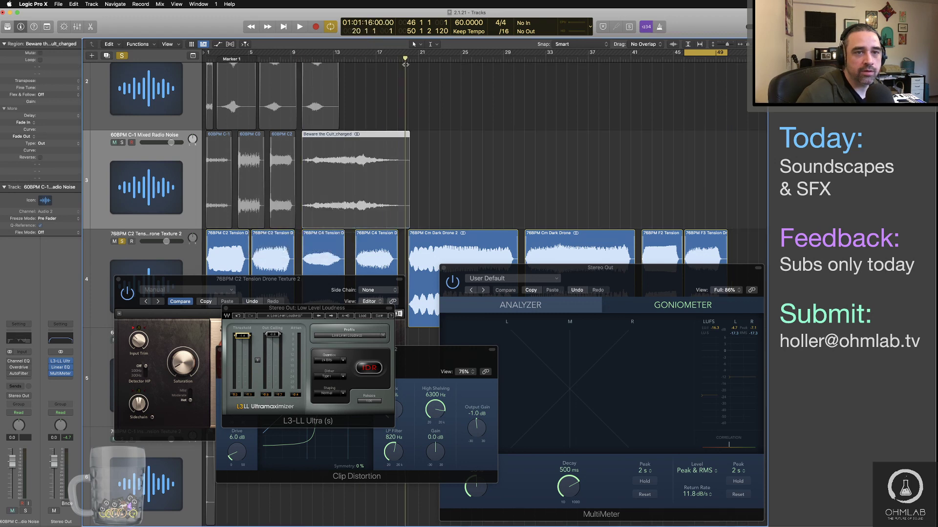
left_click_drag(301, 57, 408, 61)
key("super+Right")
key("super+Right")
key("super+Right")
key("super+Right")
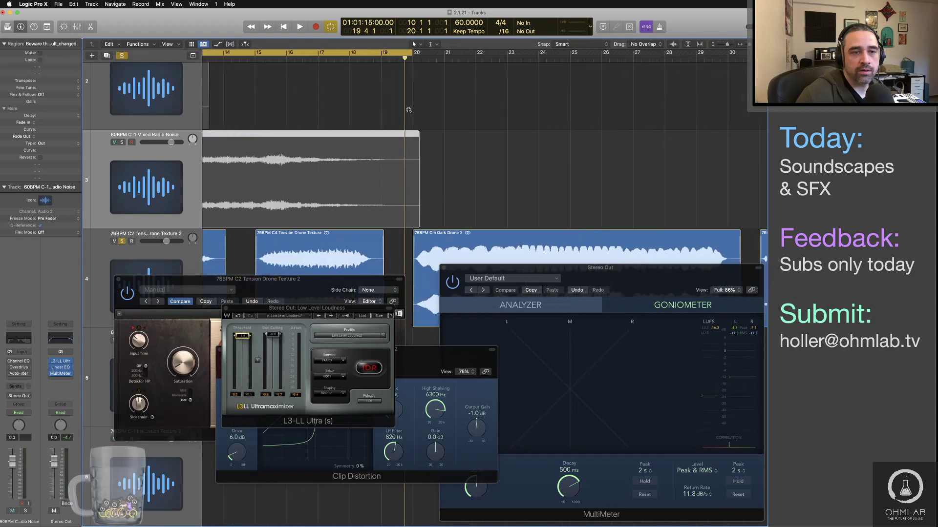
scroll(123, 69, "up", 1)
Solo only the 60BPM C-1 Mixed Radio Noise track and extend the cycle range's end to 20 1 4 124.
left_click(121, 56)
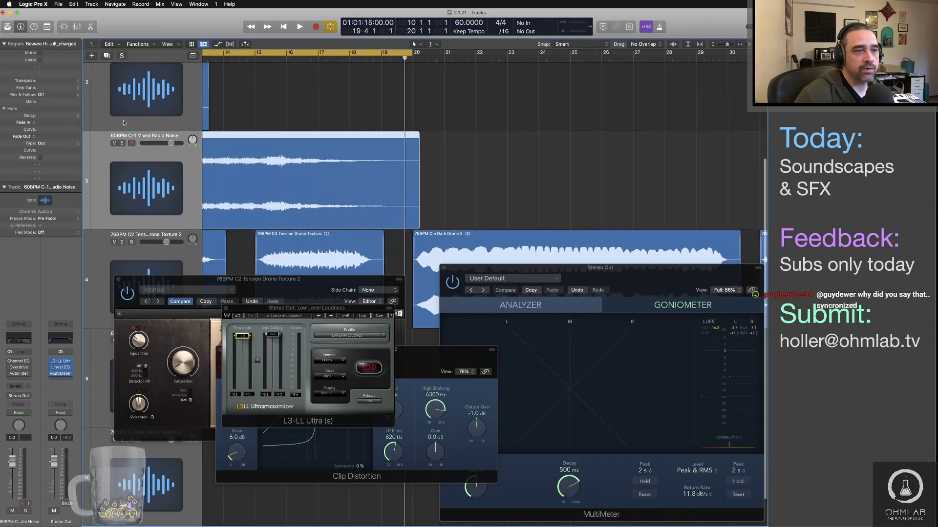
left_click(122, 144)
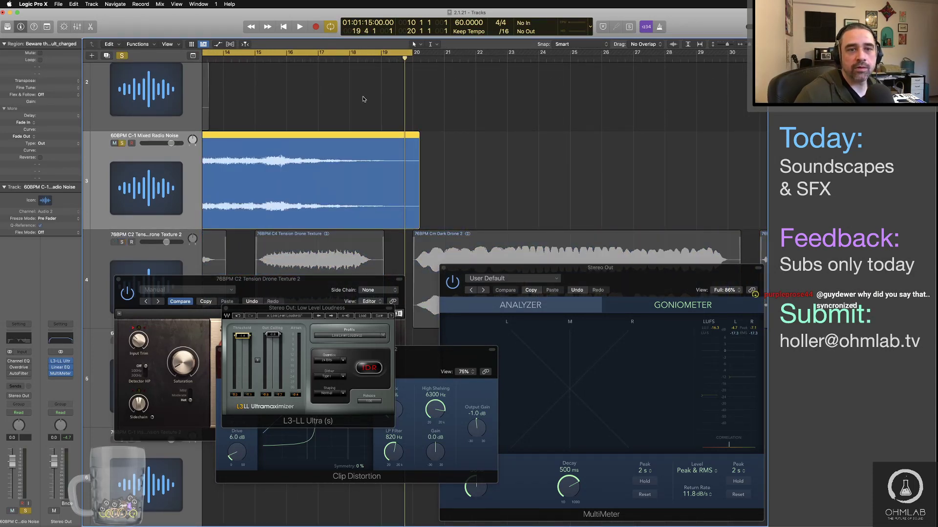
double_click(363, 58)
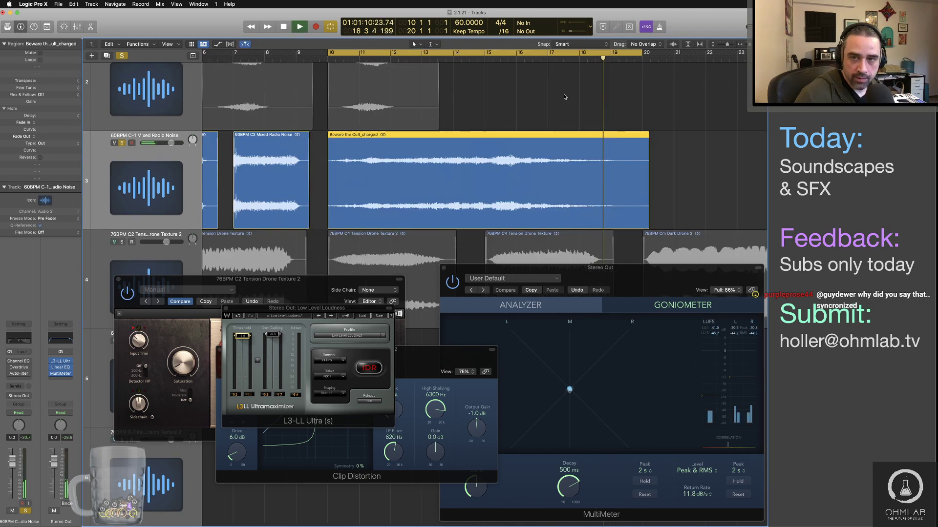
scroll(530, 189, "right", 6)
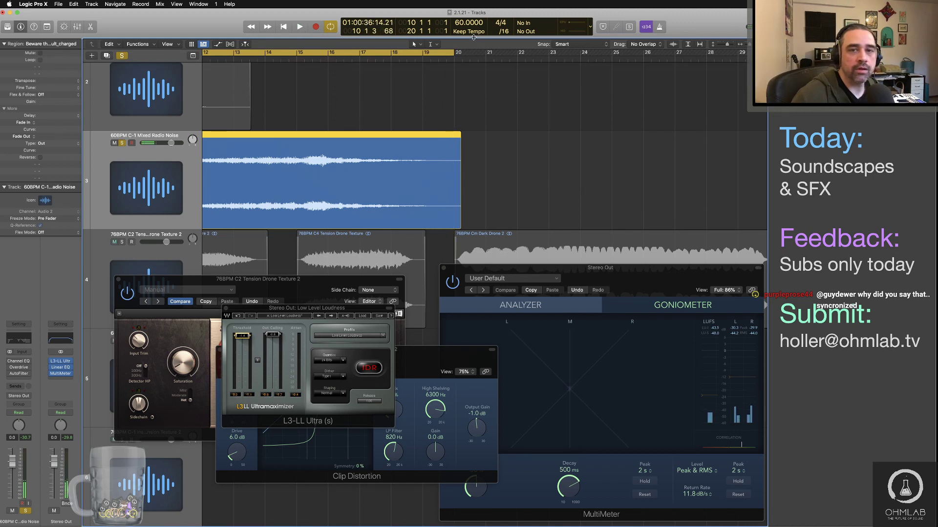
left_click_drag(457, 56, 460, 53)
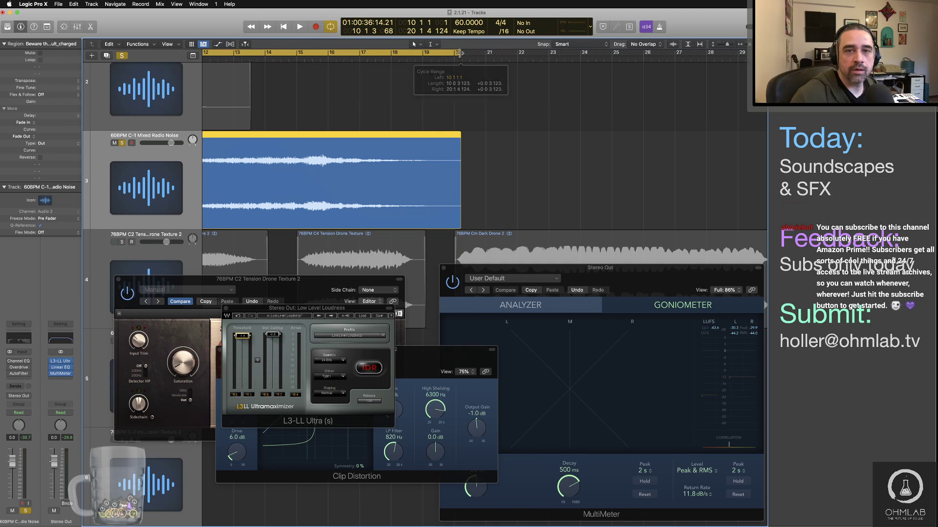
Play the end of the Beware the Cult_charged region and set its fade-in to 4 and fade-out to 16.
left_click(447, 59)
key("space")
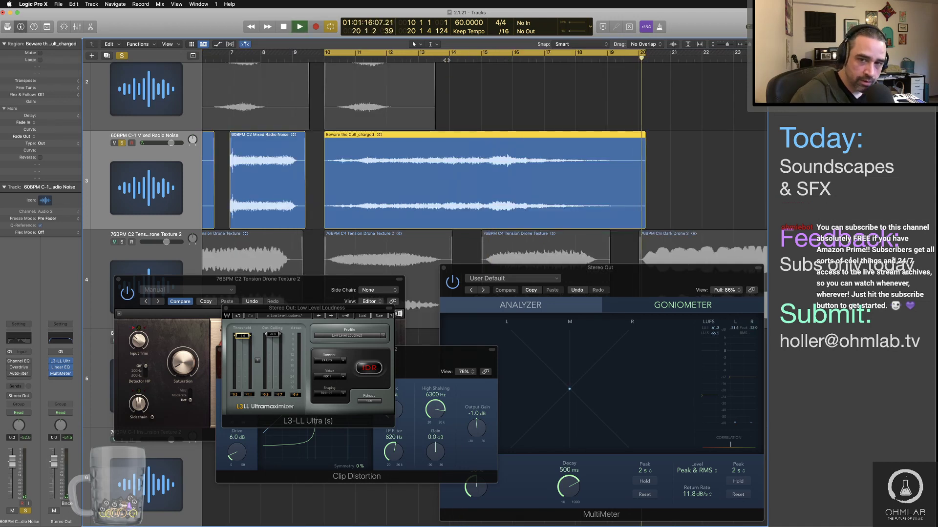
key("space")
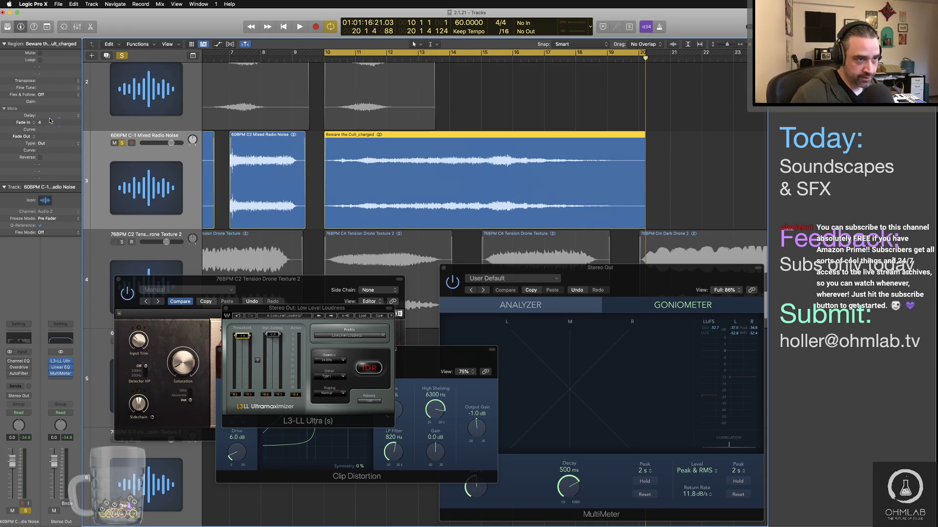
key("space")
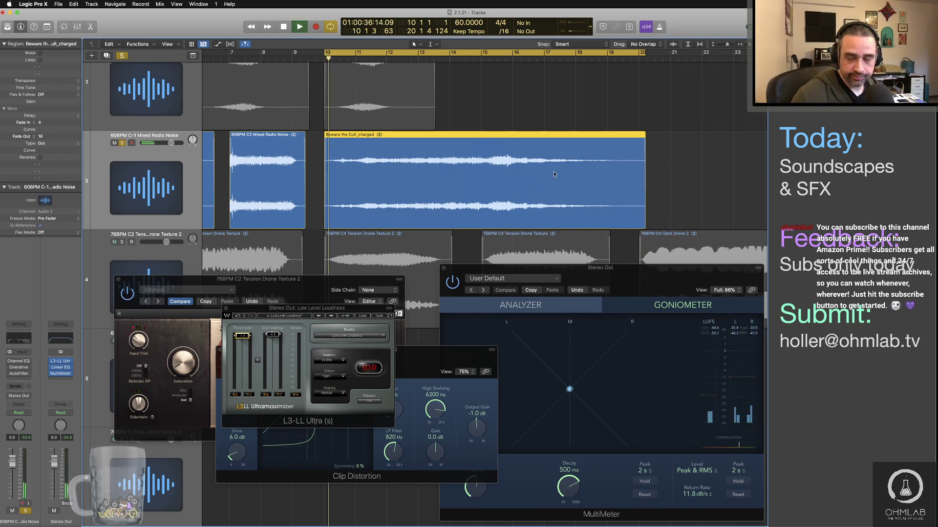
Play the faded region, stop playback and fine-tune the cycle range's end to 20 1 4 136 at the region's end.
key("z")
key("super+Right")
key("super+Right")
scroll(625, 201, "right", 15)
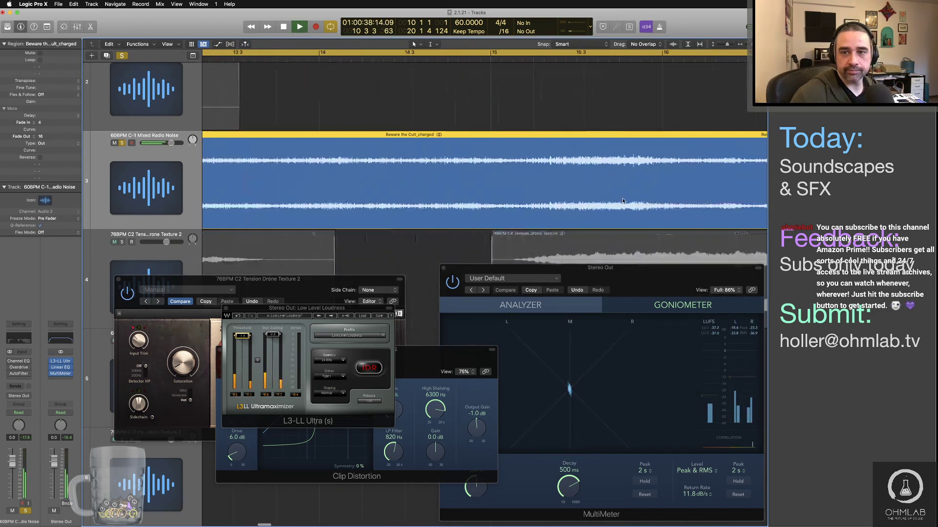
scroll(622, 201, "right", 10)
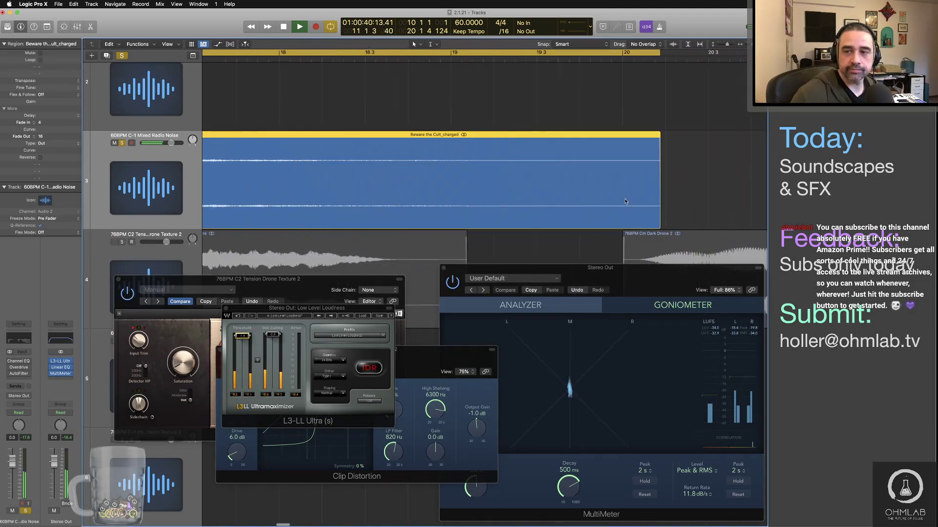
left_click(612, 59)
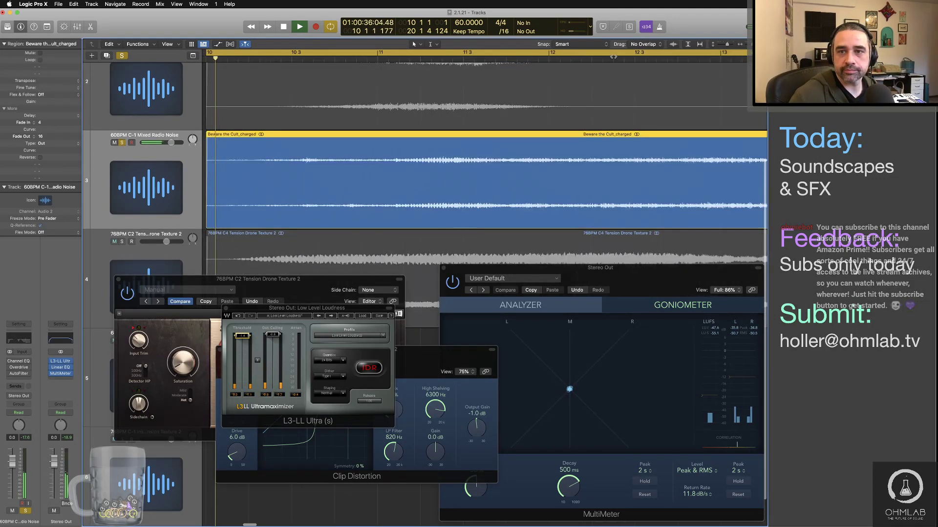
key("space")
scroll(660, 77, "right", 20)
scroll(660, 78, "right", 8)
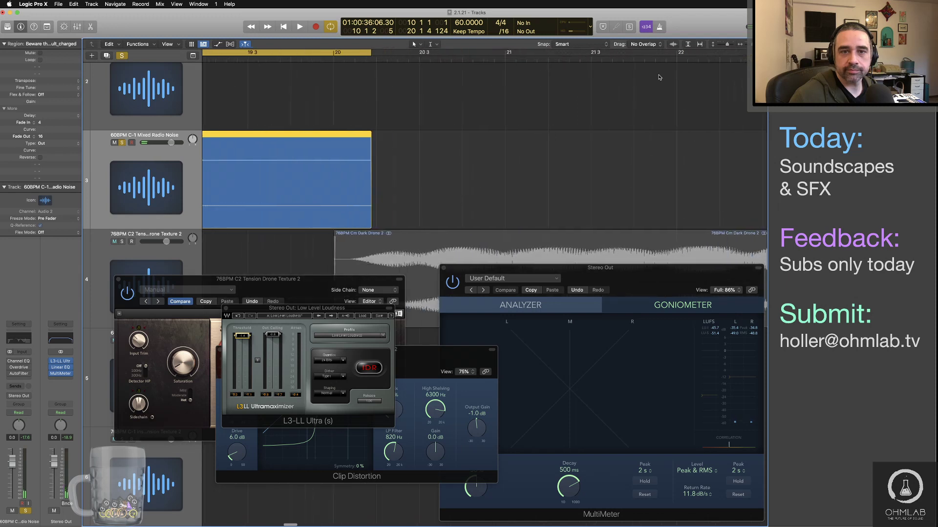
left_click_drag(461, 52, 460, 52)
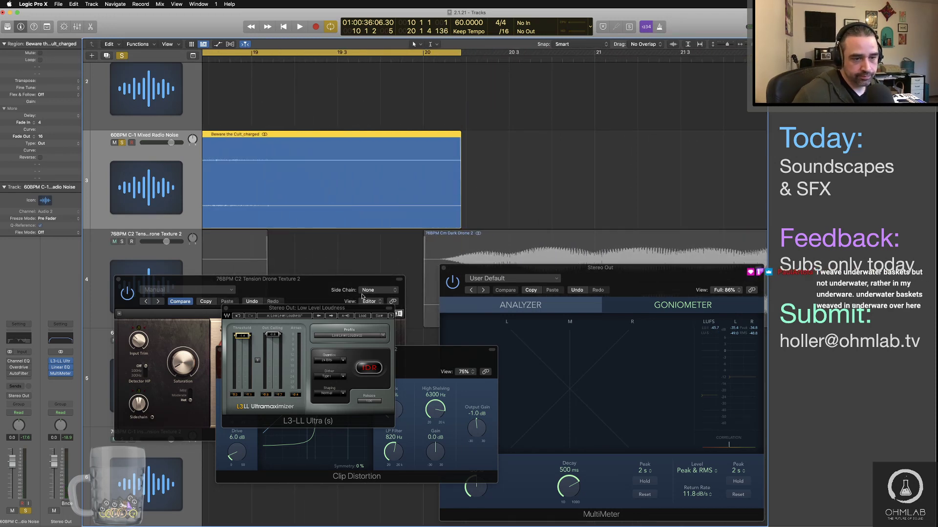
Start playback and close the C2 Tension Drone track's Clip Distortion and Supercharger GT windows.
key("space")
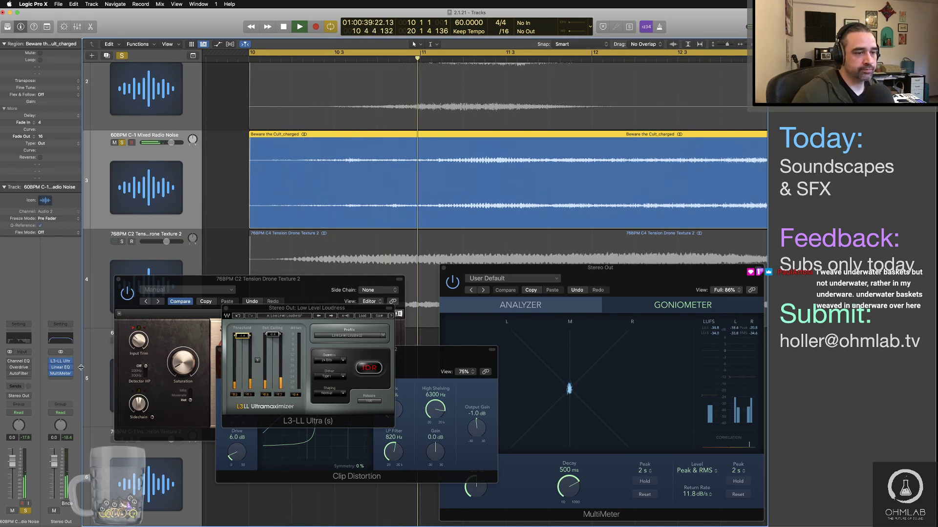
left_click(424, 377)
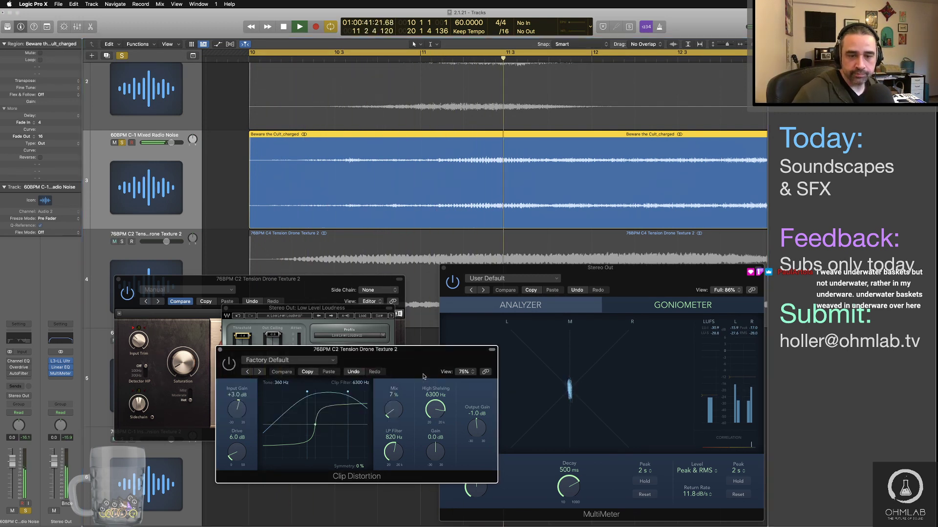
left_click(220, 350)
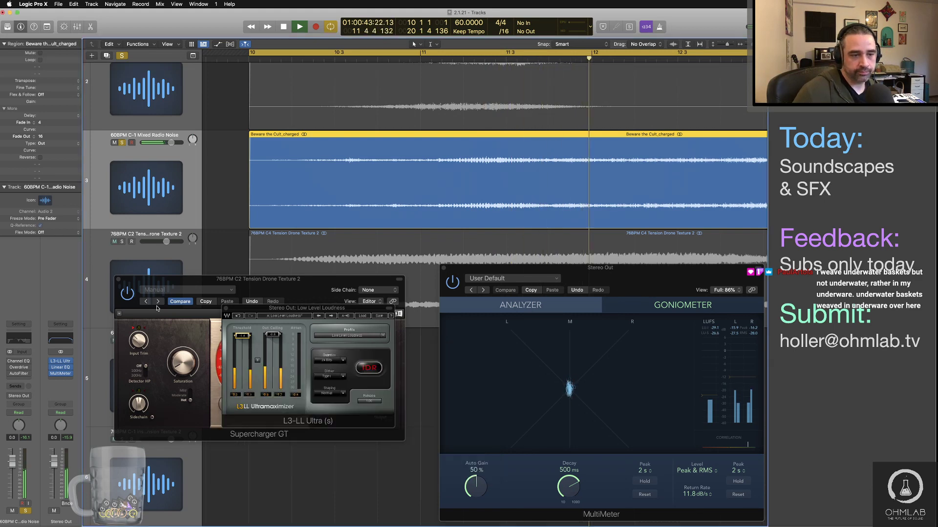
left_click(119, 280)
Lower the threshold of the stereo output's L3-LL Ultramaximizer, with its window moved clear, and stop playback.
left_click_drag(337, 308, 387, 310)
left_click_drag(292, 338, 292, 352)
key("space")
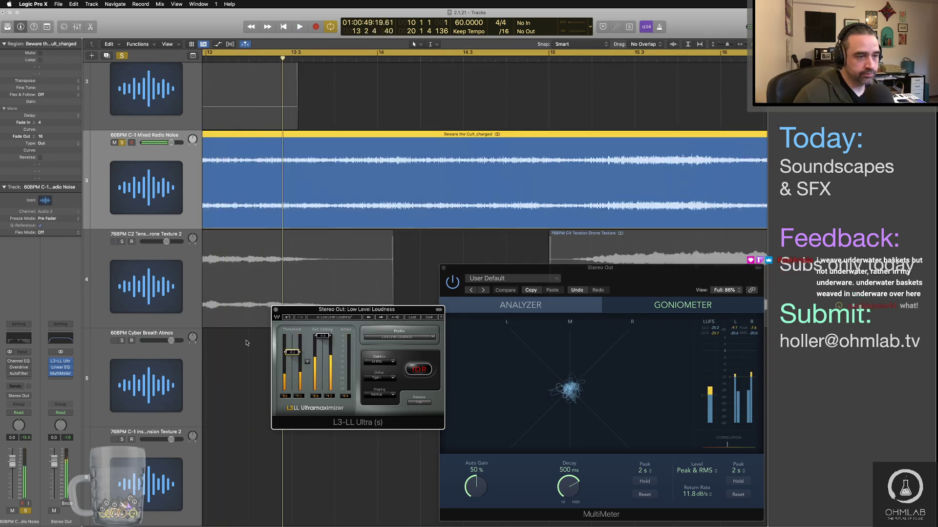
Add a Channel EQ after the AutoFilter on the 60BPM C-1 Mixed Radio Noise track and enable its low cut at 104 Hz.
left_click(29, 380)
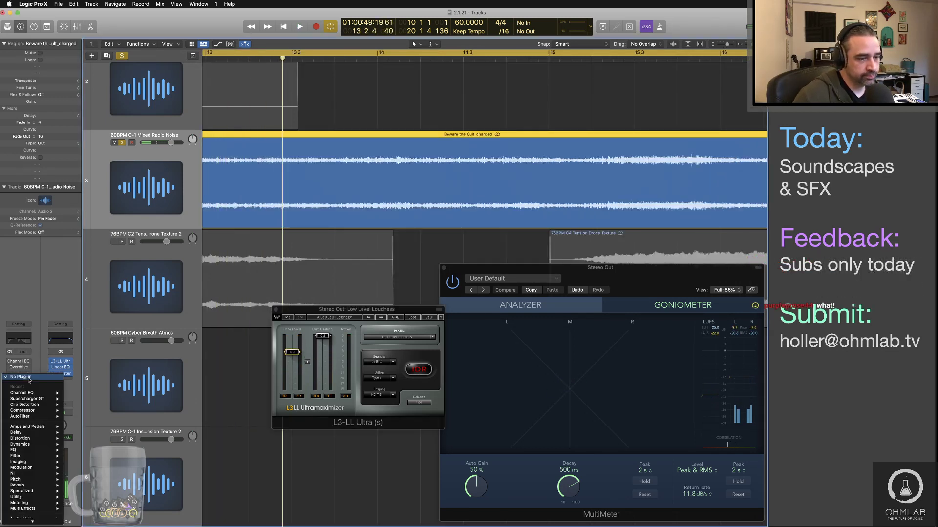
left_click(78, 392)
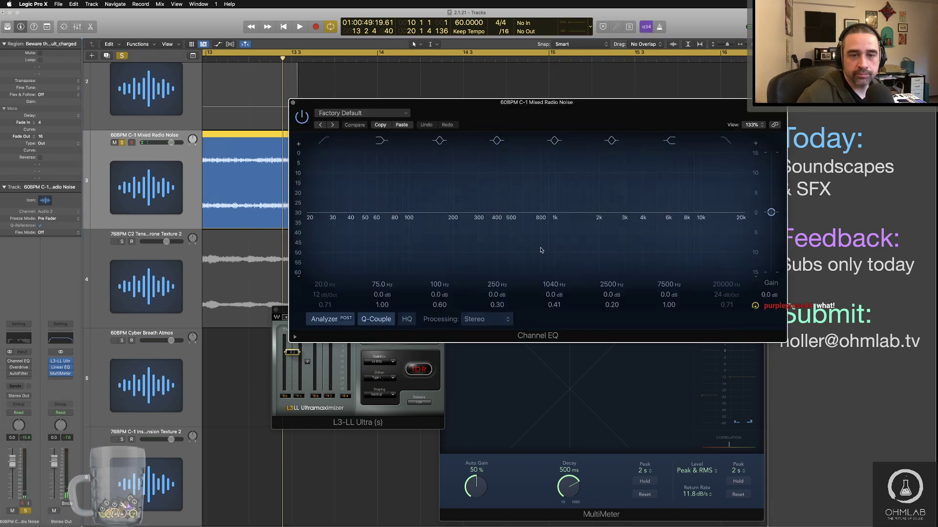
key("space")
left_click(327, 143)
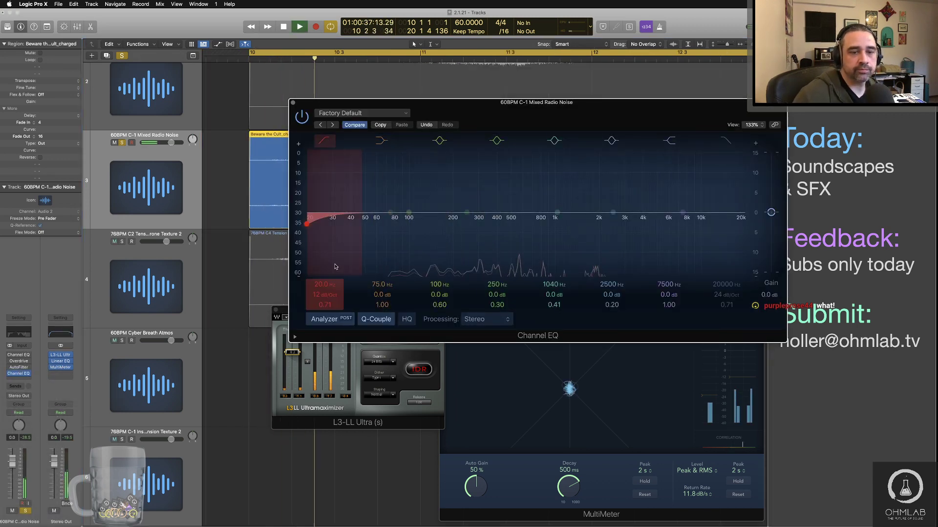
left_click_drag(323, 286, 322, 247)
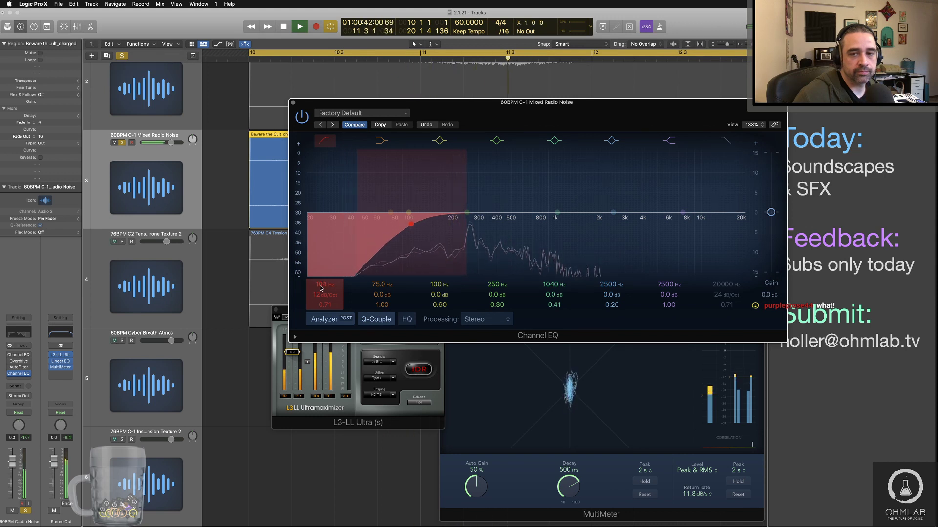
left_click(292, 103)
key("space")
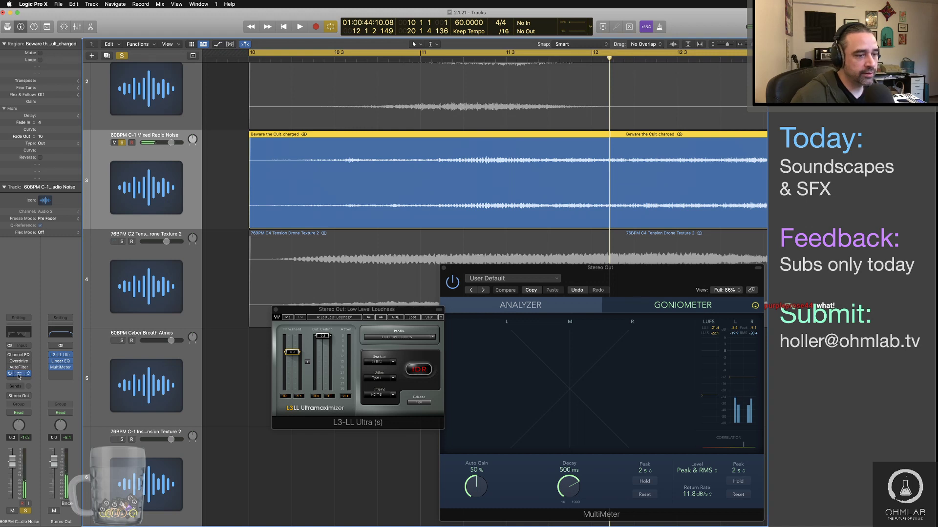
Cut the Channel EQ's 1040 Hz band by 3.2 dB at 458 Hz with a Q of 1.20 and check the MultiMeter during playback.
left_click(19, 375)
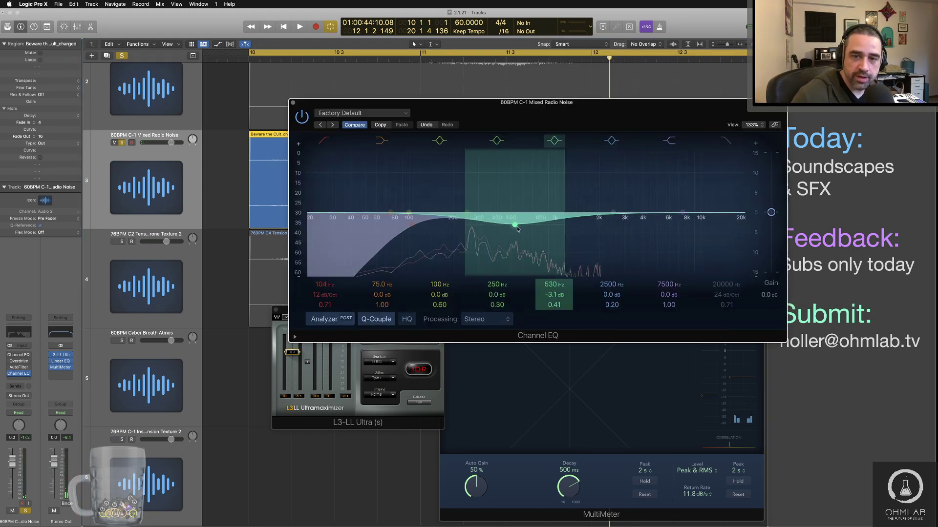
left_click_drag(517, 228, 512, 228)
left_click_drag(553, 306, 554, 288)
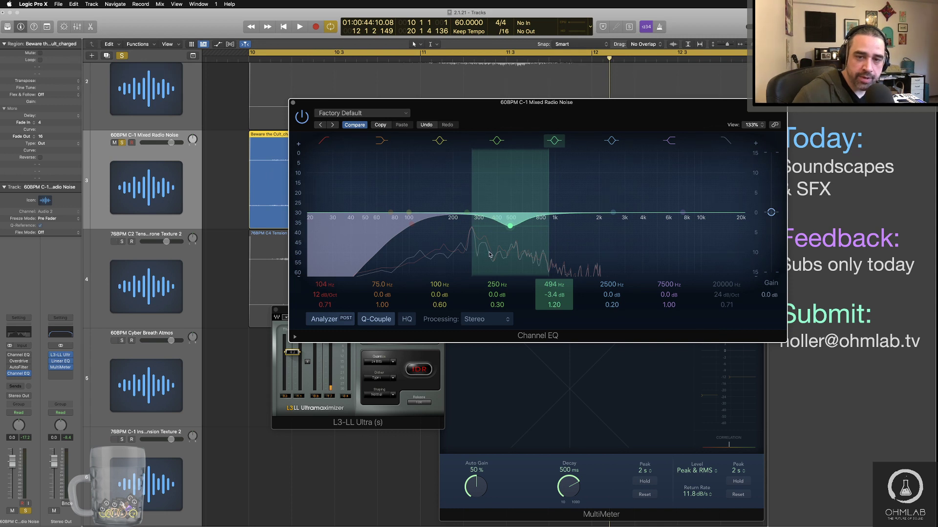
key("space")
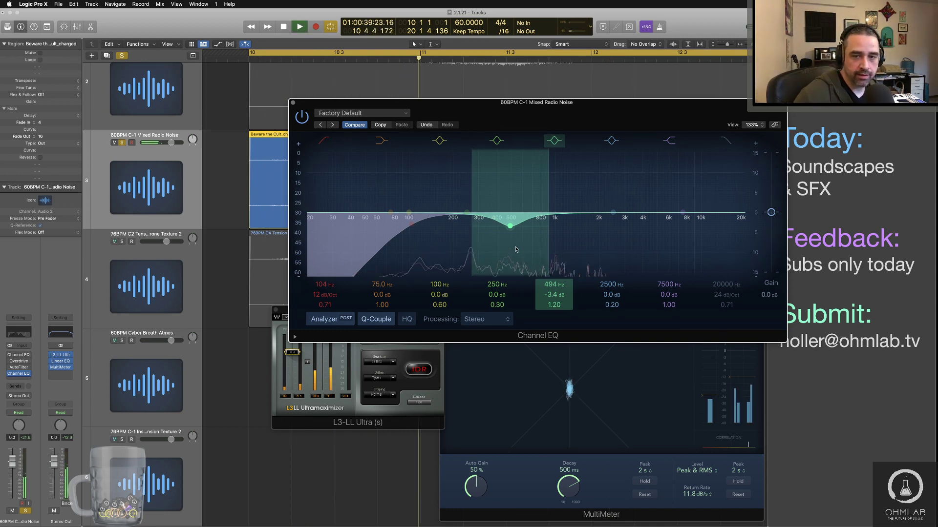
left_click_drag(511, 229, 506, 228)
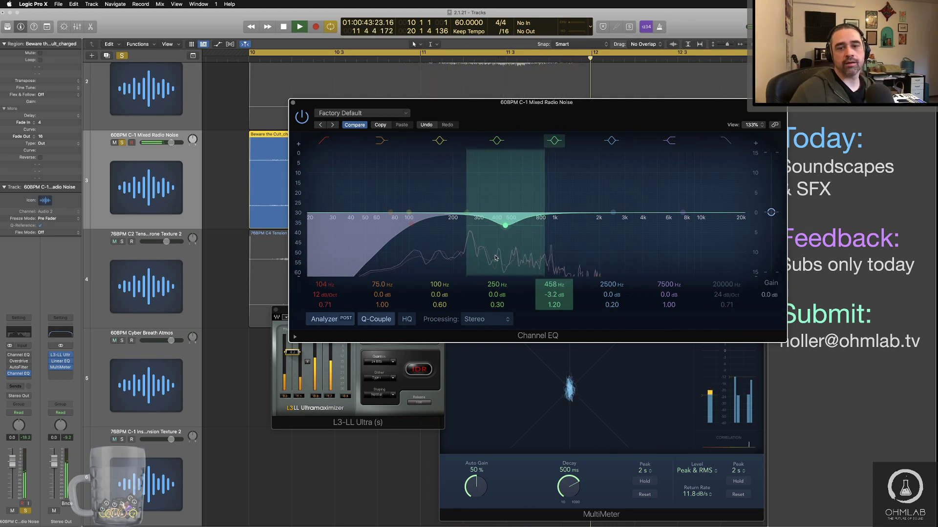
left_click(479, 384)
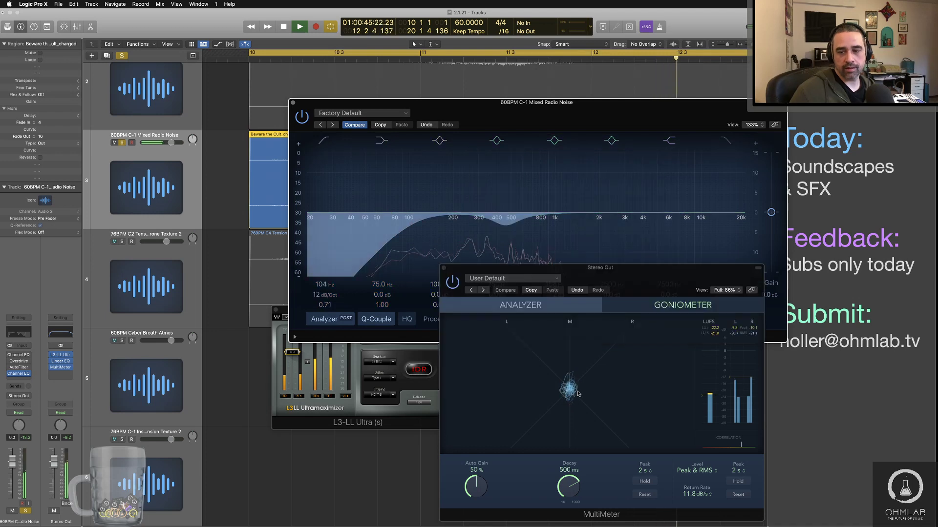
Lower the L3-LL Ultramaximizer's threshold slightly while checking the MultiMeter through the end of Beware the Cult, and stop playback.
left_click(297, 355)
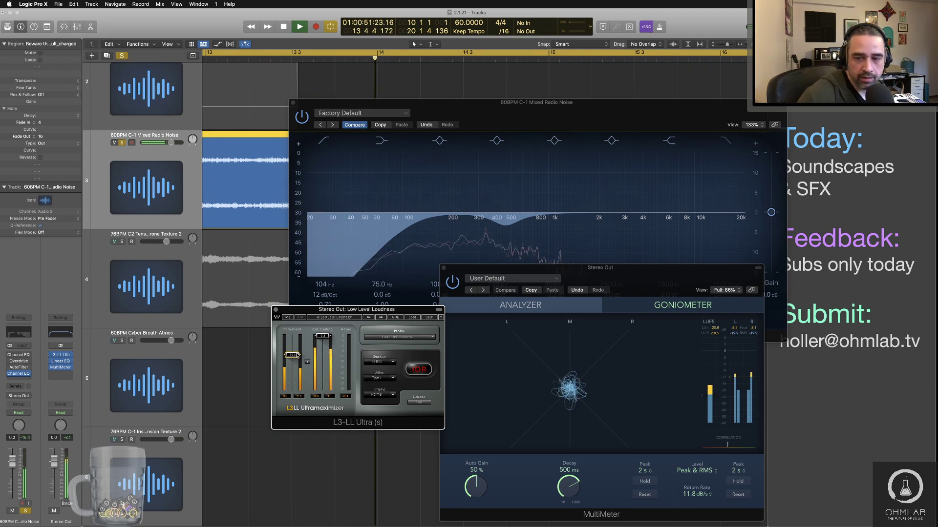
left_click_drag(298, 355, 298, 356)
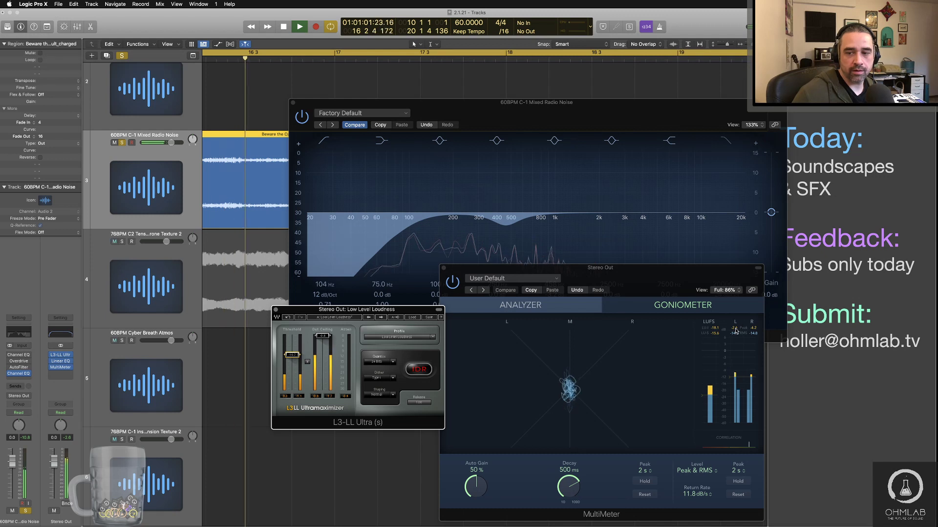
left_click(453, 400)
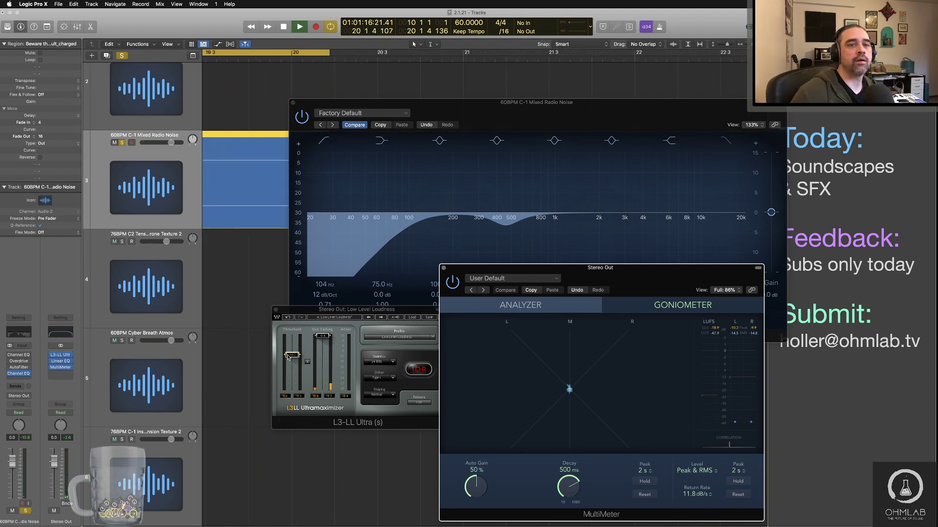
key("space")
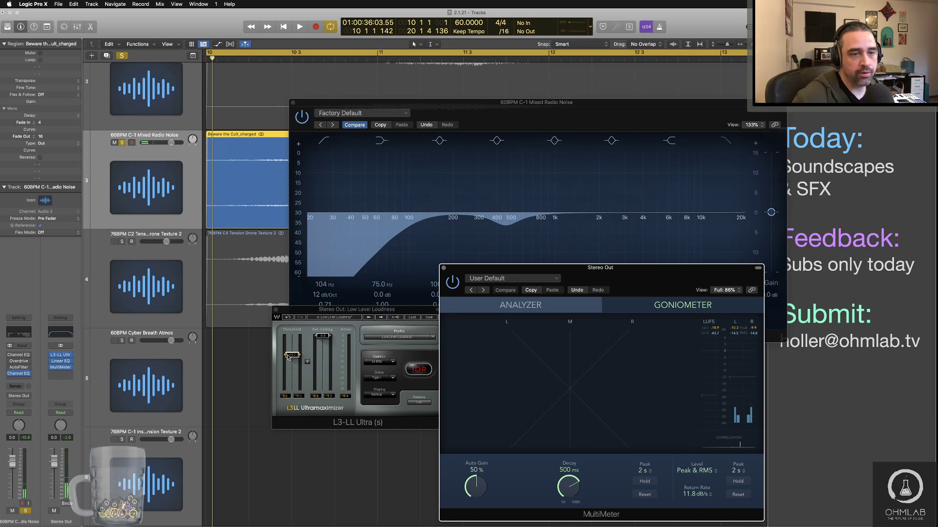
Copy the name of the Beware the Cult_charged region and start a realtime bounce as a 24-bit, 44100 Hz interleaved Wave file.
double_click(251, 136)
key("super+c")
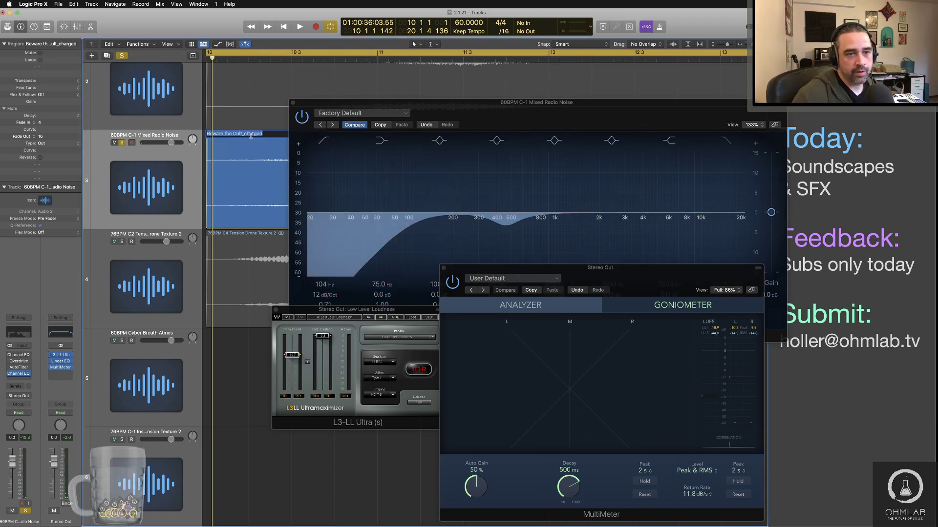
left_click(255, 186)
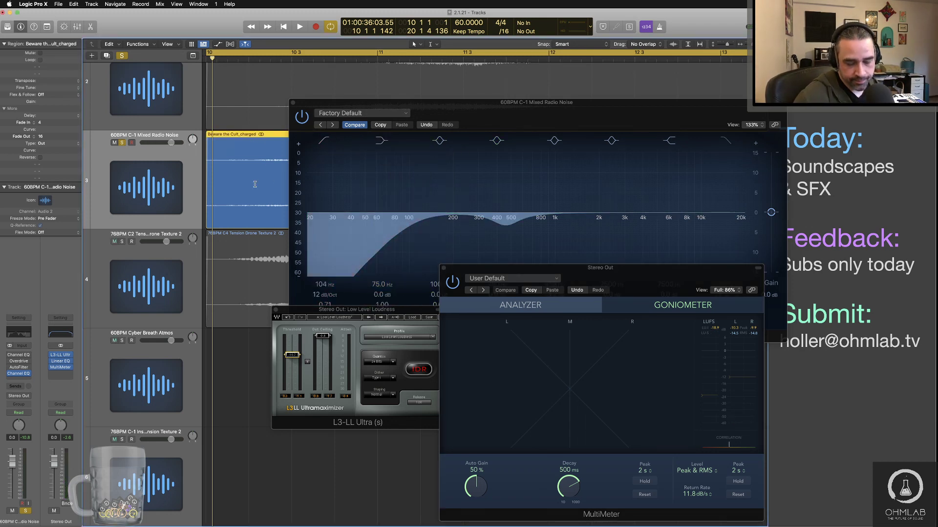
key("super+b")
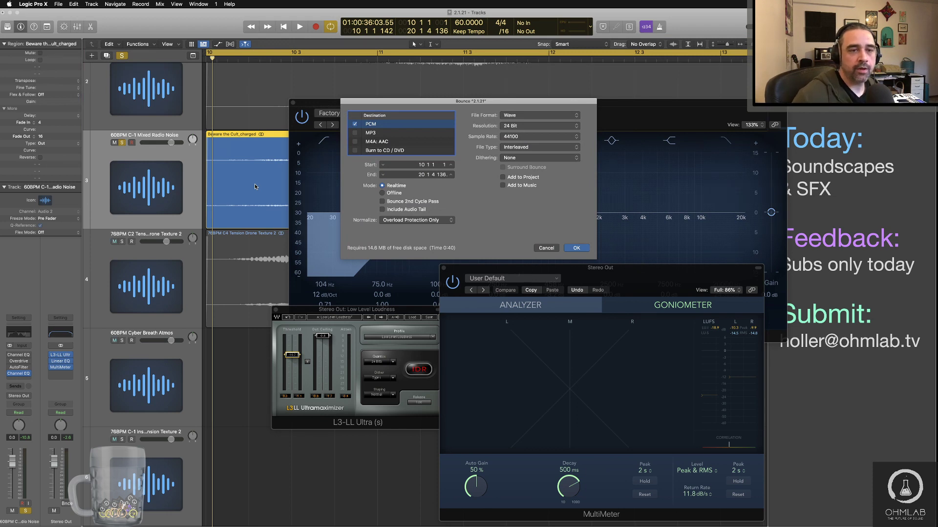
key("Return")
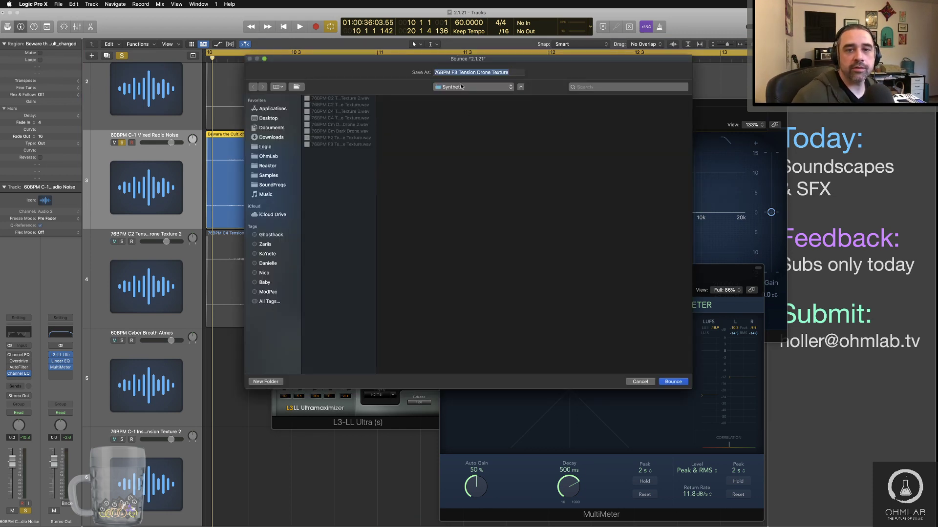
Bounce the file as "Beware the Cult_charged" into the Complex folder inside the cinematic pack's Textures folder.
left_click(461, 86)
left_click(469, 103)
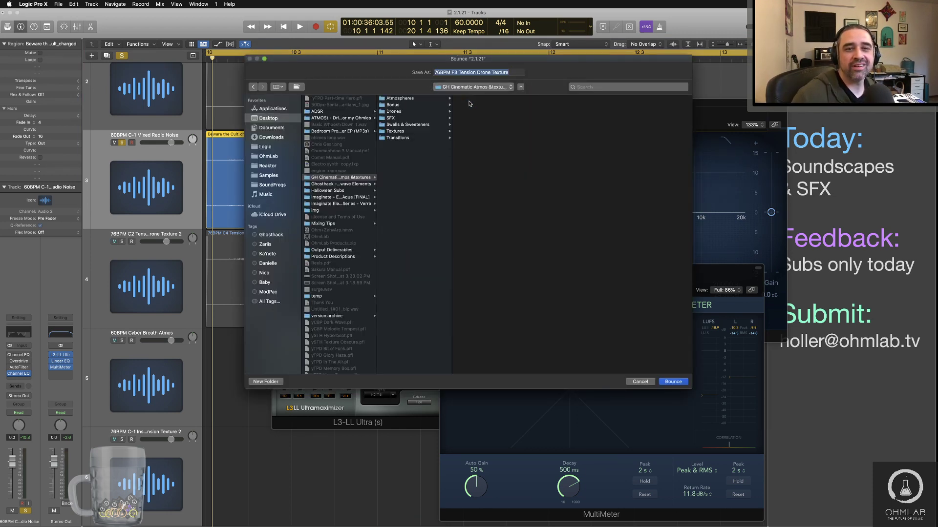
left_click(424, 100)
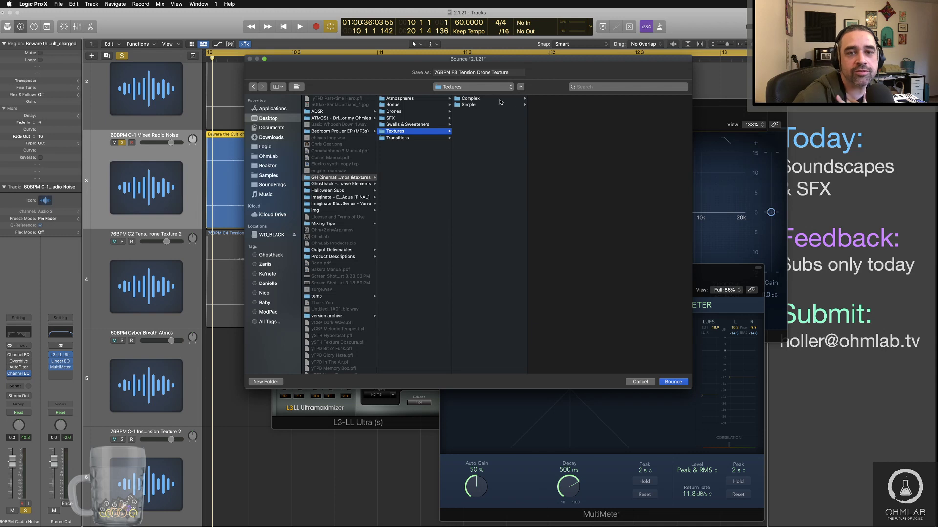
left_click(500, 99)
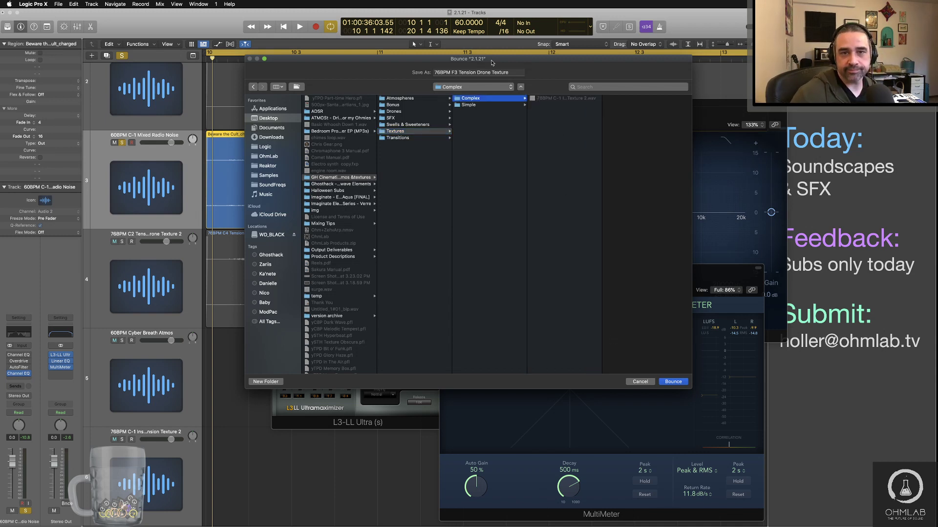
left_click(497, 74)
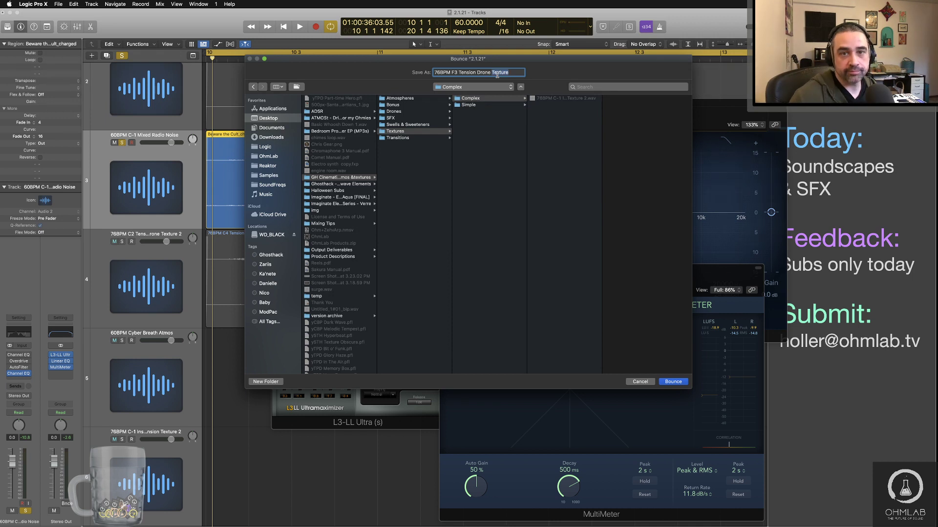
key("super+v")
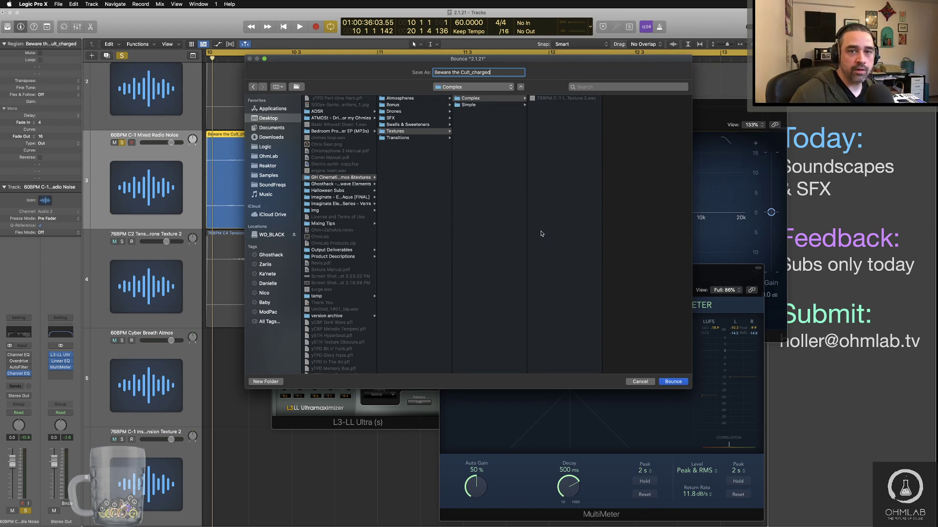
left_click(678, 384)
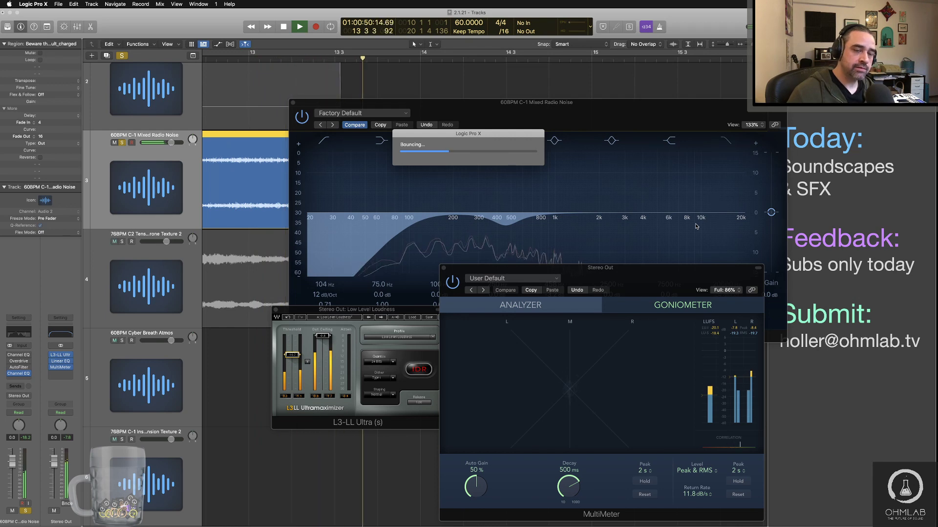
Close the Channel EQ window and preview Classified Signals_charged.wav in Finder's Audio Files folder.
key("super+Tab")
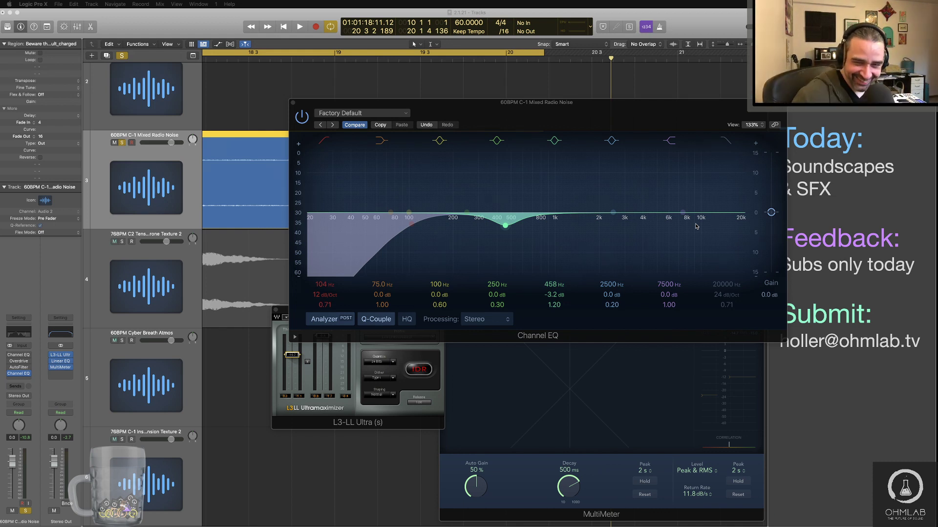
left_click(293, 103)
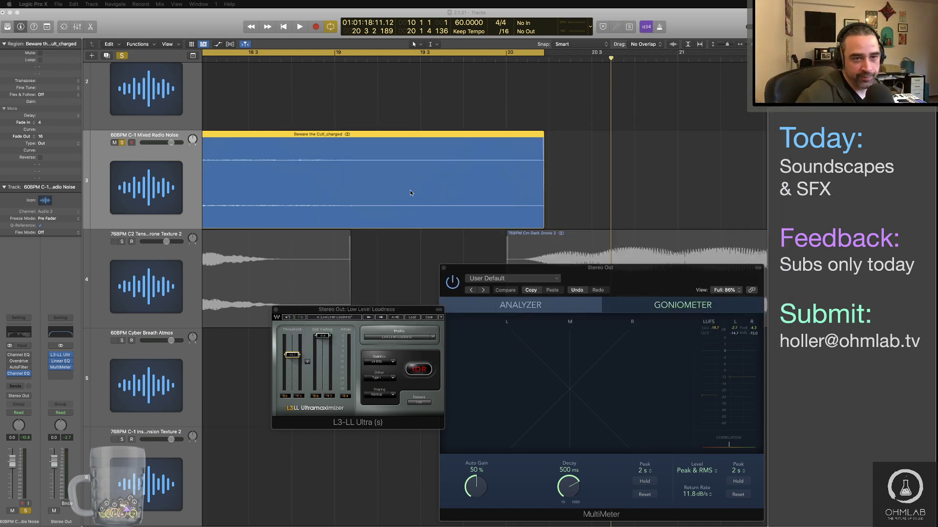
key("super+Tab")
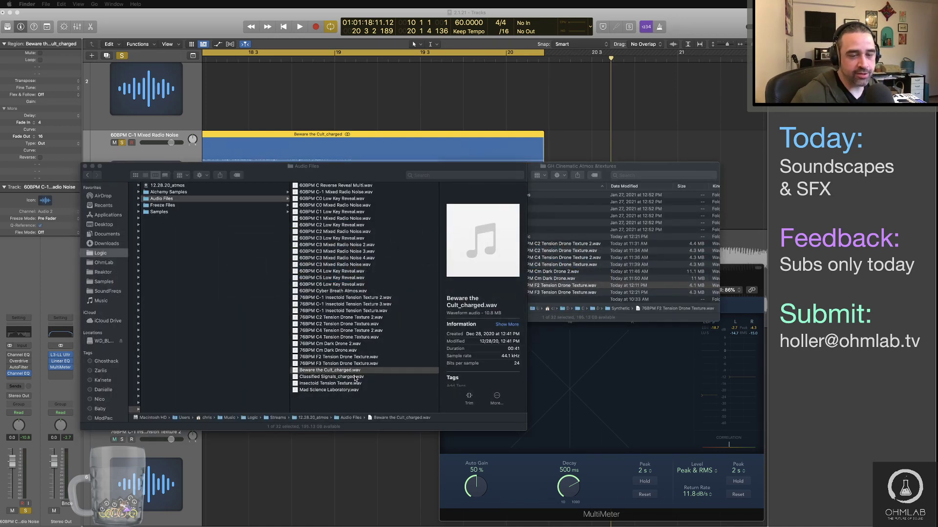
left_click(363, 379)
key("space")
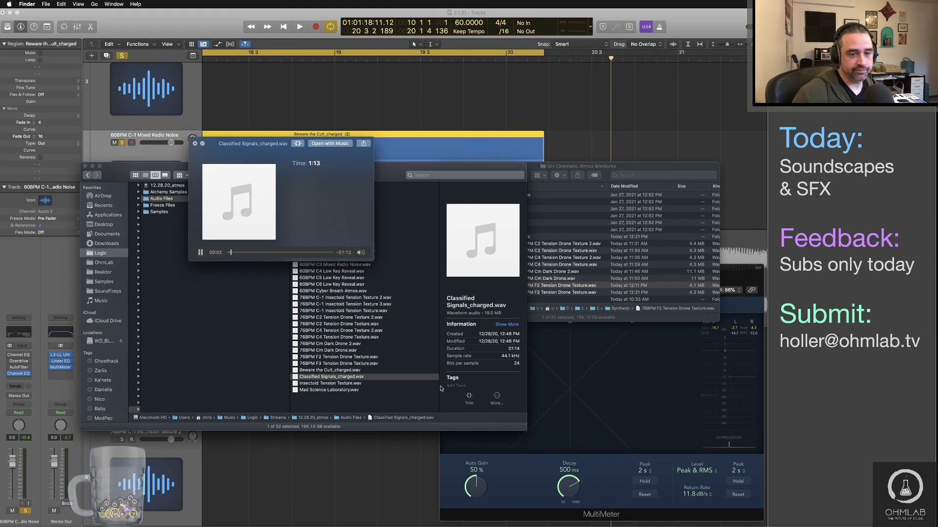
key("space")
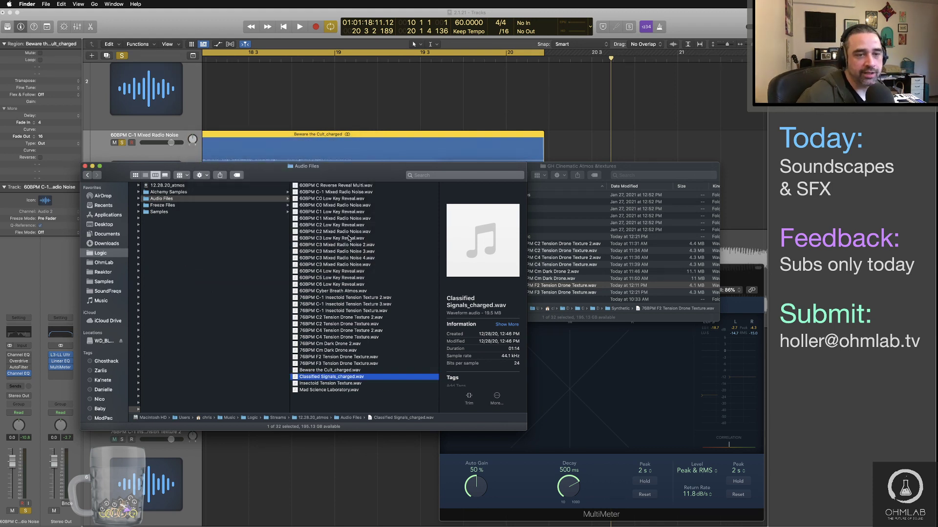
Place Classified Signals_charged.wav after Beware the Cult on the 60BPM C-1 Mixed Radio Noise track and cycle it from 20 2 1 to 38 3 1.
left_click_drag(294, 378, 555, 145)
scroll(464, 94, "down", 10)
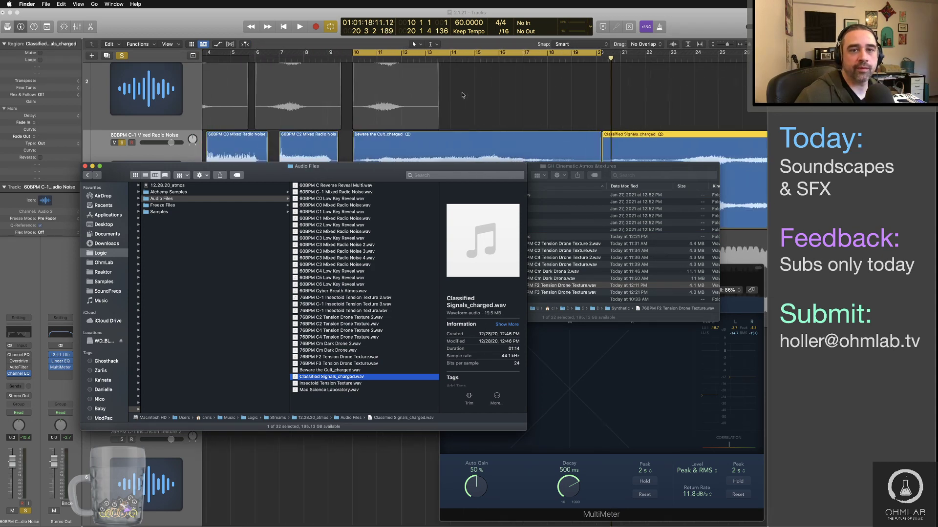
left_click_drag(372, 54, 618, 62)
scroll(558, 107, "right", 3)
scroll(557, 106, "right", 5)
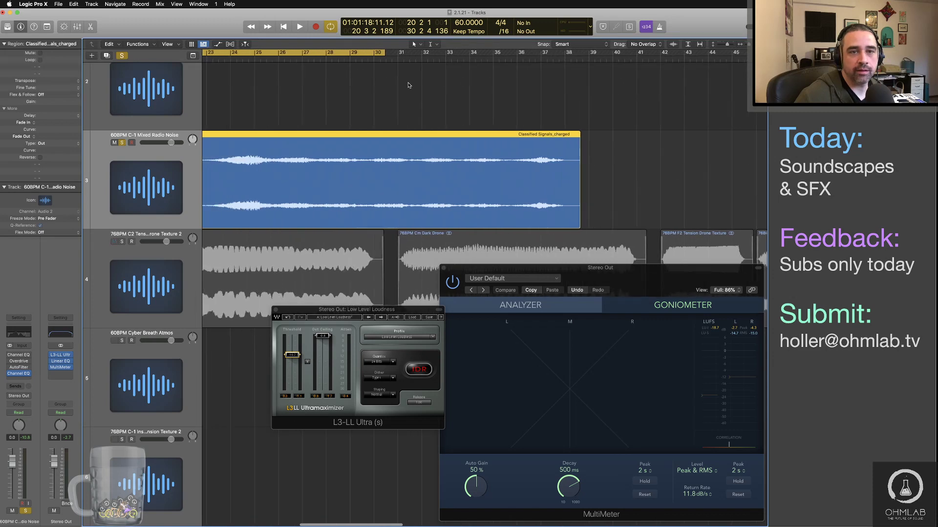
left_click_drag(386, 54, 579, 61)
left_click(580, 61)
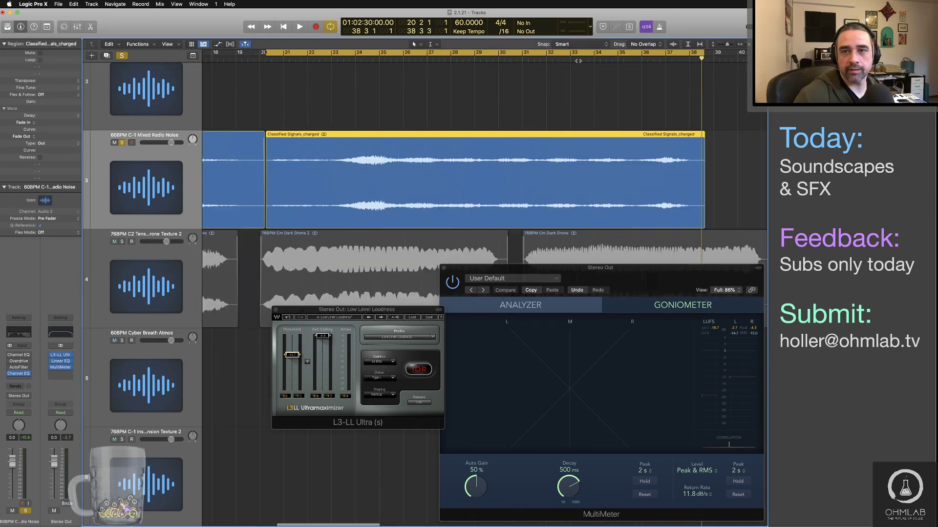
Extend the end of the cycle range to 38 3 3 86, exactly at the end of the Classified Signals_charged region.
key("super+Right")
key("super+Right")
key("super+Right")
key("super+Right")
key("super+Right")
key("super+Right")
key("super+Right")
key("super+Right")
key("super+Right")
key("super+Right")
key("super+Right")
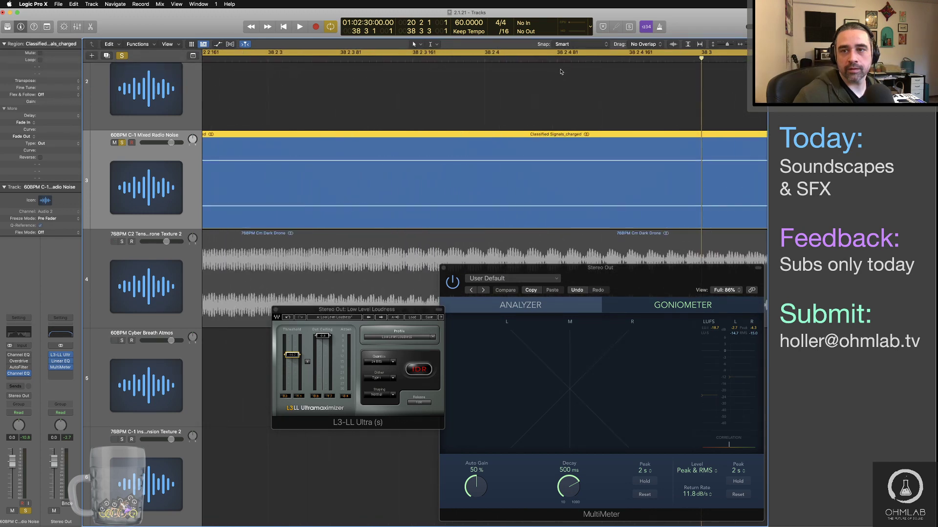
scroll(561, 72, "right", 8)
scroll(564, 71, "right", 5)
scroll(563, 69, "left", 3)
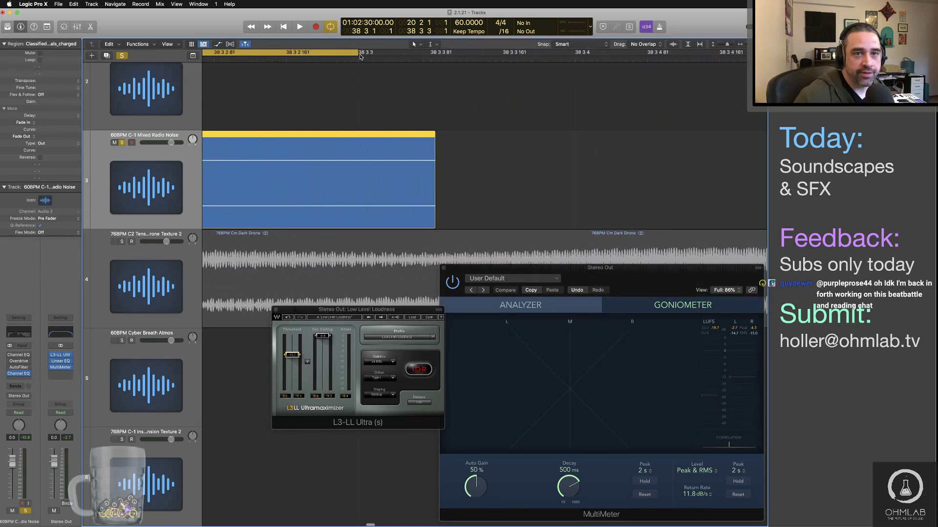
left_click_drag(358, 54, 435, 55)
Give the Classified Signals_charged region a fade-in of 4 and a fade-out of 11.
scroll(415, 145, "left", 10)
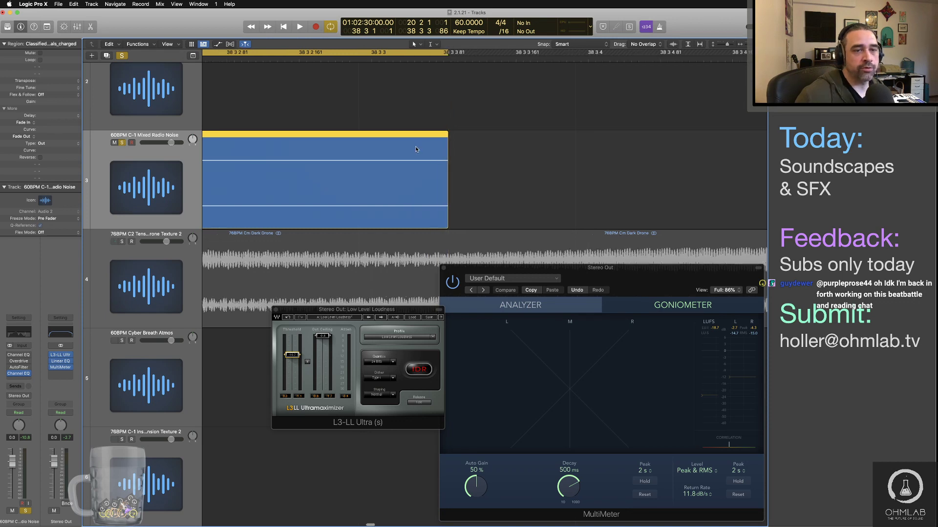
scroll(415, 146, "down", 10)
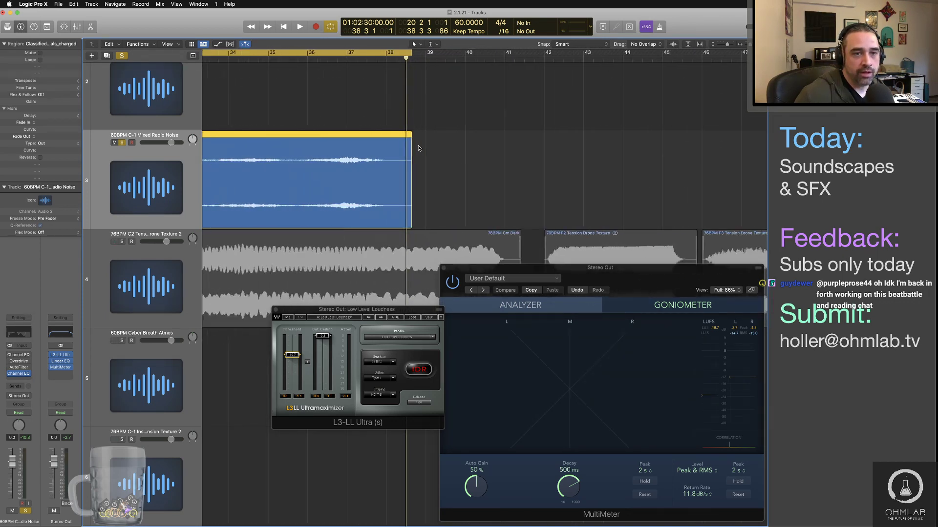
scroll(418, 148, "left", 15)
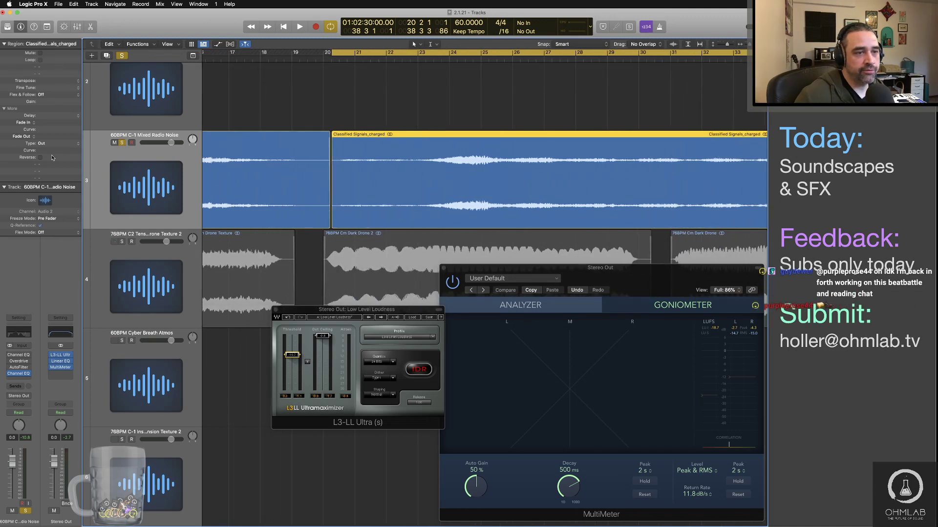
left_click_drag(40, 124, 42, 118)
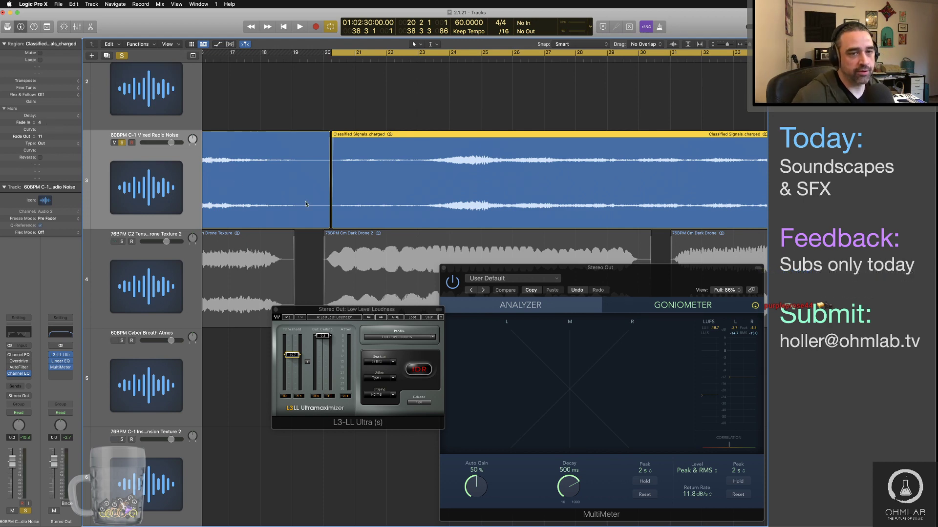
key("super+Tab")
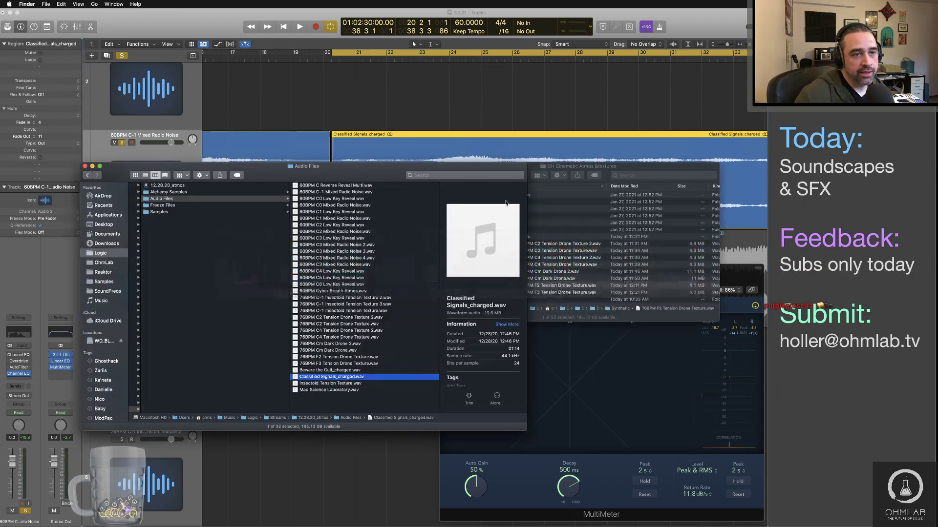
key("super+Tab")
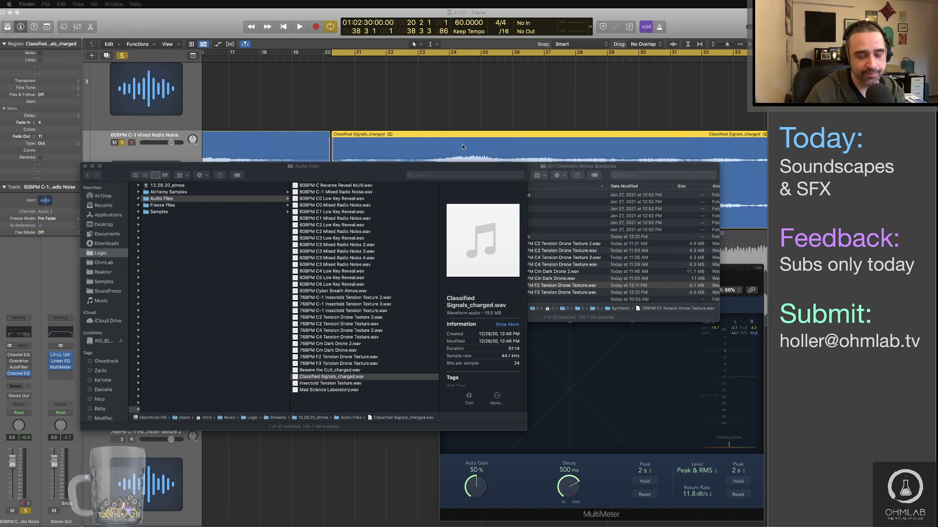
Play the beginning of Classified Signals_charged to check its level in the L3-LL Ultramaximizer and MultiMeter, and stop playback.
scroll(448, 143, "left", 5)
scroll(449, 144, "up", 5)
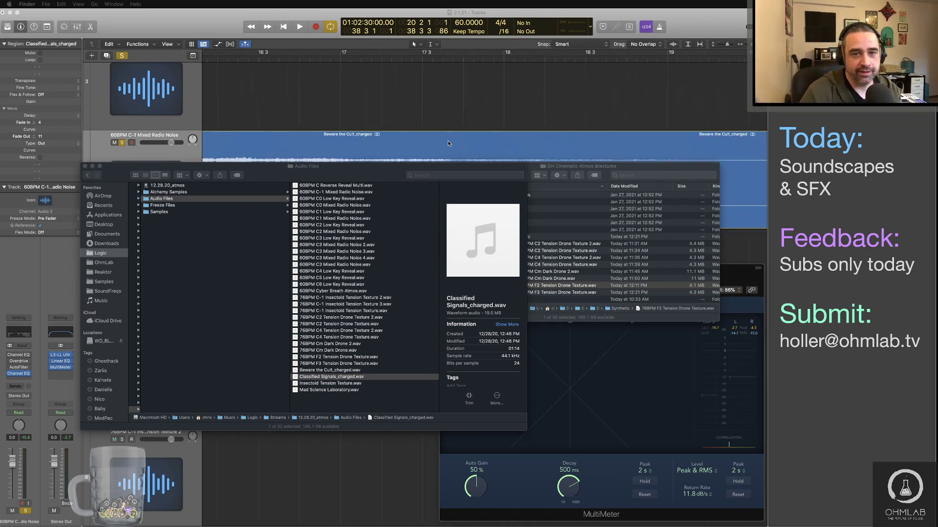
scroll(450, 142, "right", 5)
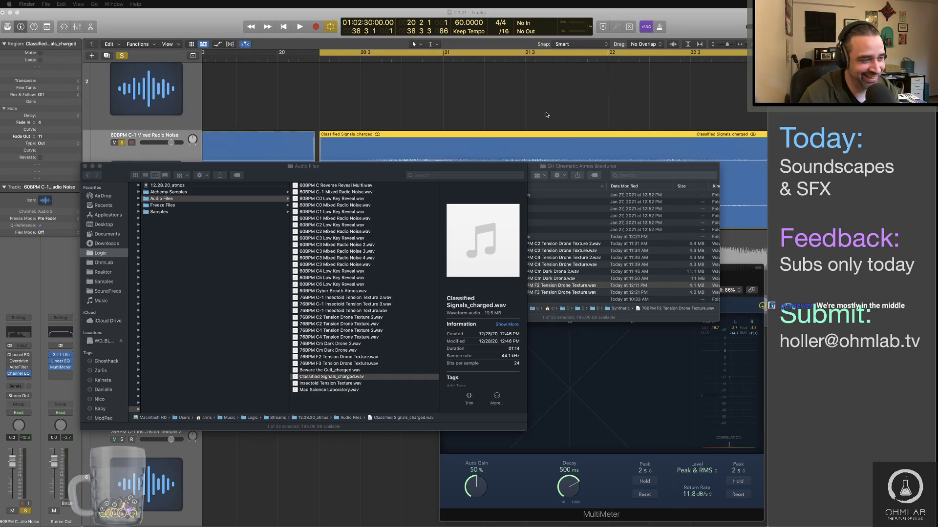
left_click(465, 152)
key("space")
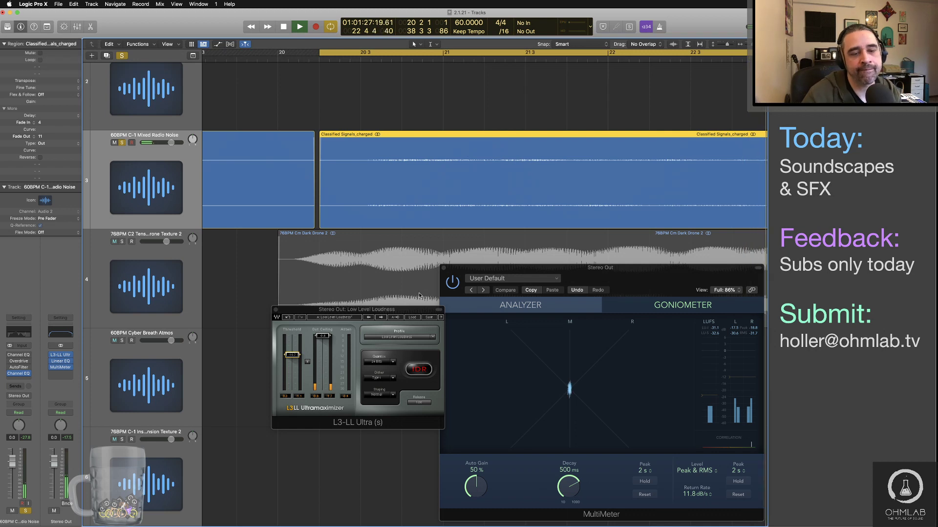
left_click(361, 331)
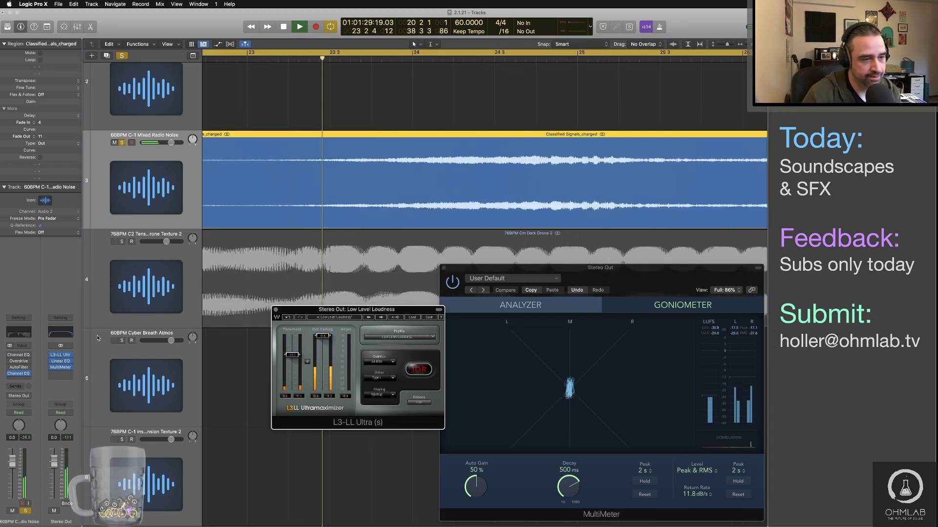
key("space")
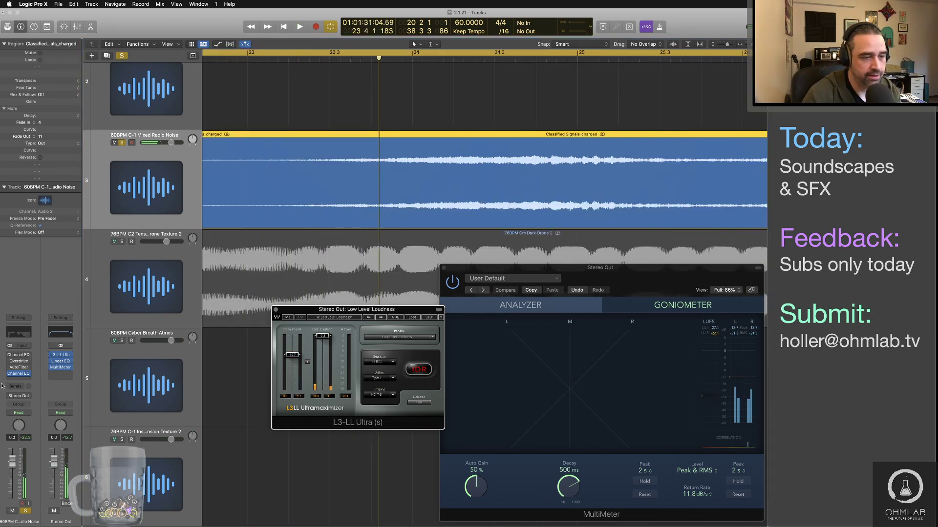
Insert a Bitcrusher after the last Channel EQ on the 60BPM C-1 Mixed Radio Noise track.
left_click(151, 158)
left_click(28, 380)
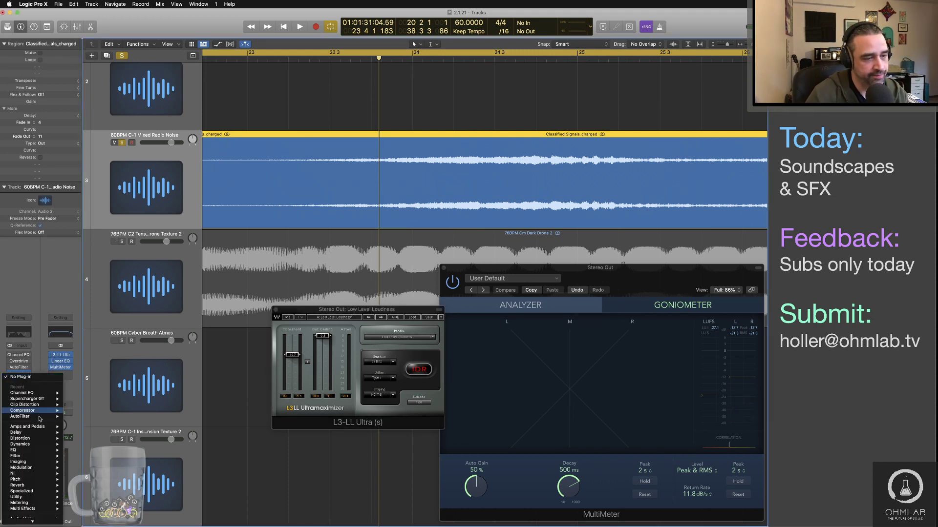
mouse_move(50, 445)
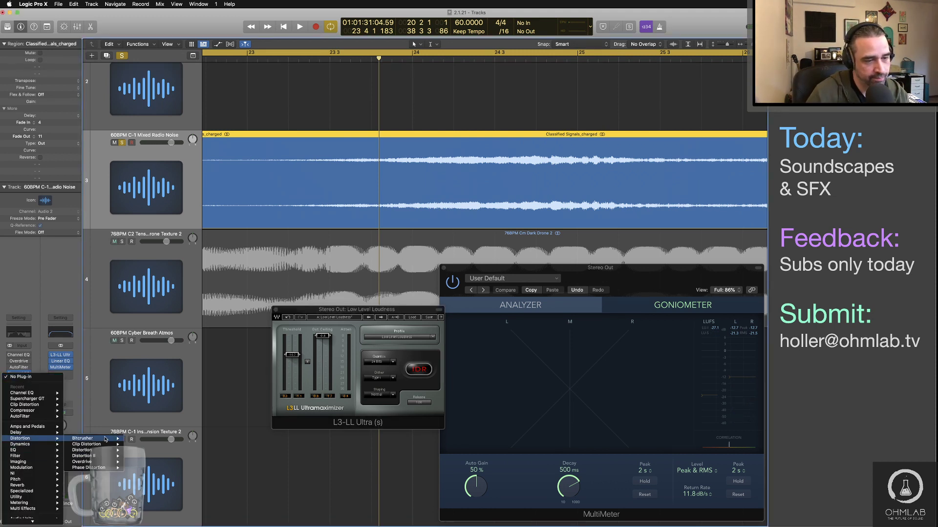
left_click(155, 438)
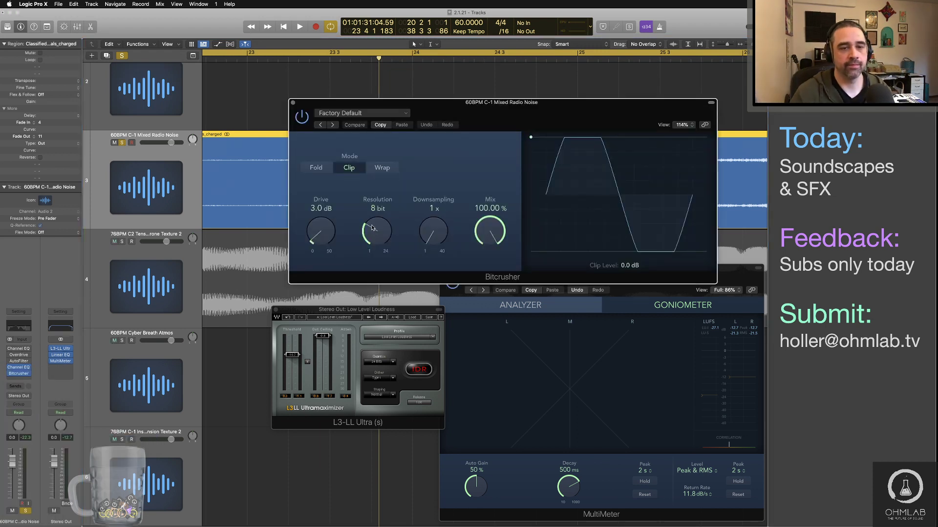
During playback, set the Bitcrusher's drive to 16.5 dB, resolution to 5 bit, downsampling to 12x and mix to 1.21%.
key("space")
left_click_drag(389, 237, 441, 202)
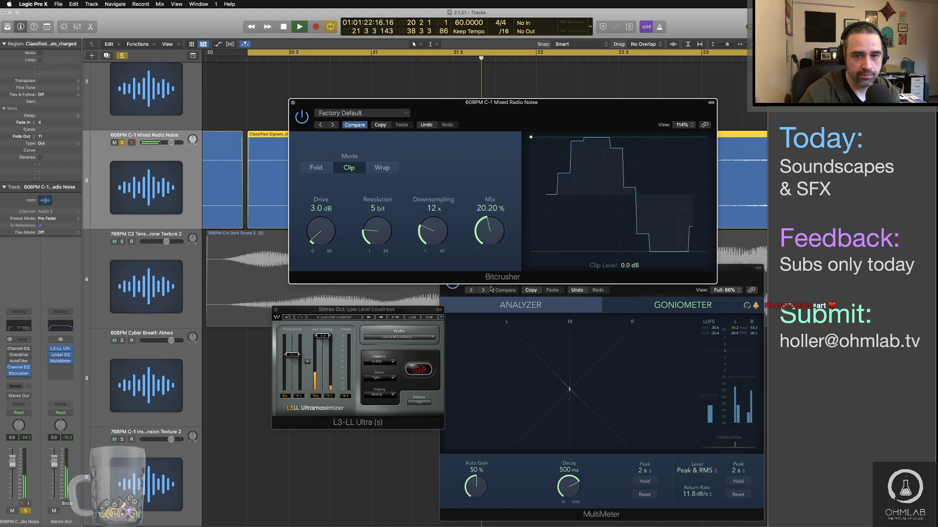
left_click_drag(493, 320, 493, 240)
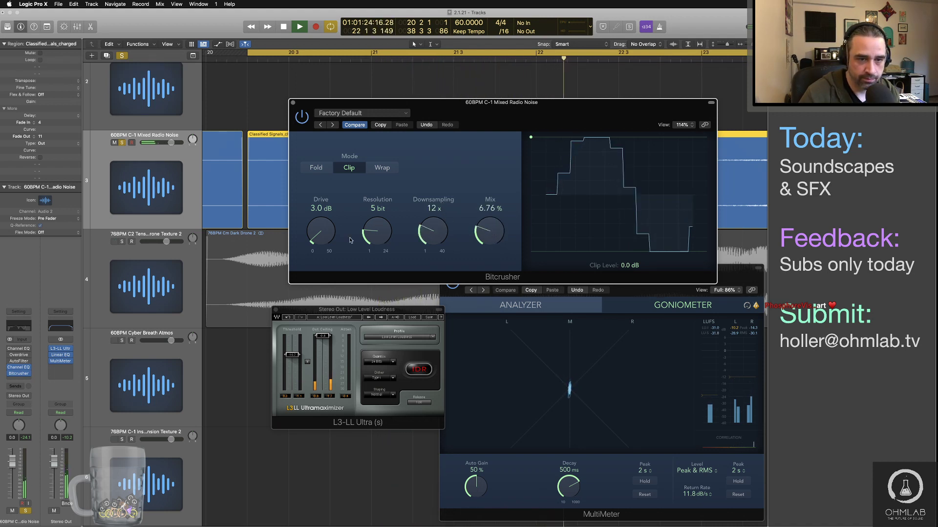
left_click_drag(332, 231, 326, 215)
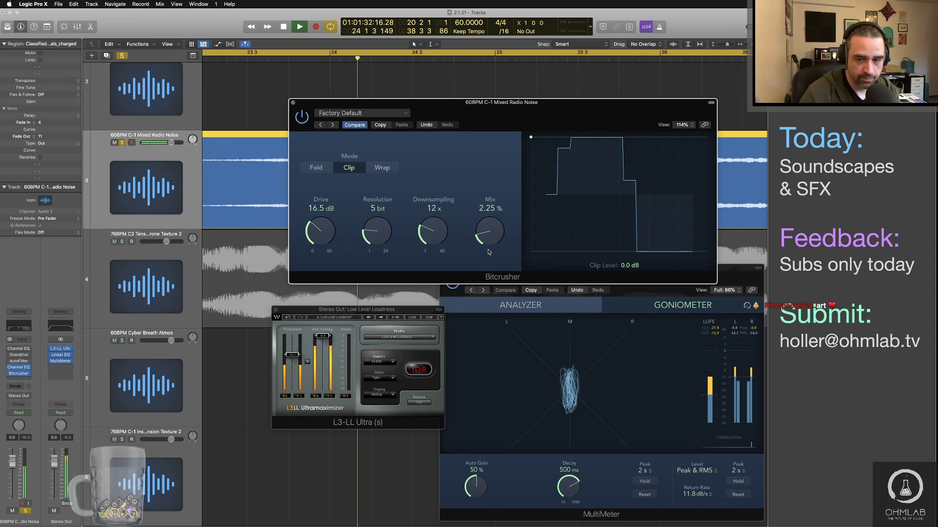
left_click(302, 120)
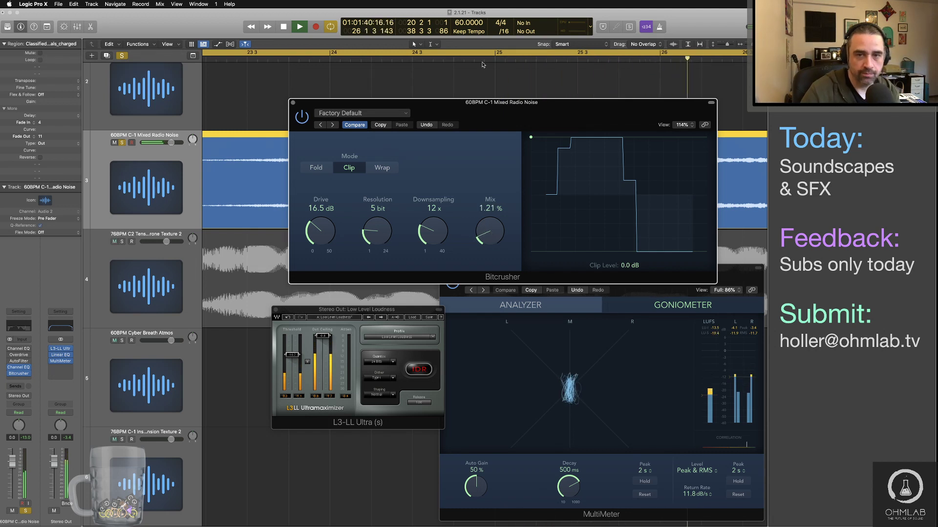
Move the Bitcrusher window clear of the Classified Signals_charged region and compare the sound with the effect bypassed and active.
left_click_drag(481, 102, 452, 250)
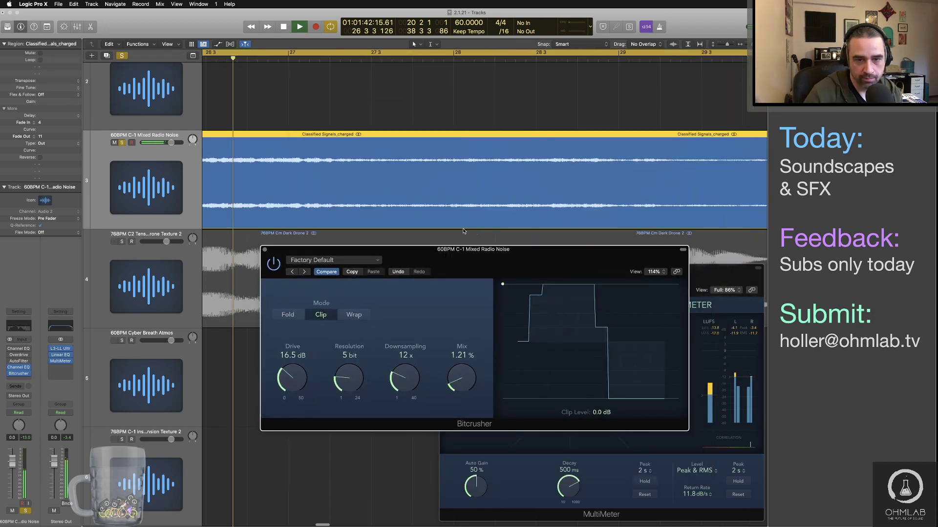
key("super+Left")
key("super+Left")
key("super+Left")
key("super+Left")
key("super+Left")
key("super+Left")
key("super+Left")
key("super+Left")
key("super+Left")
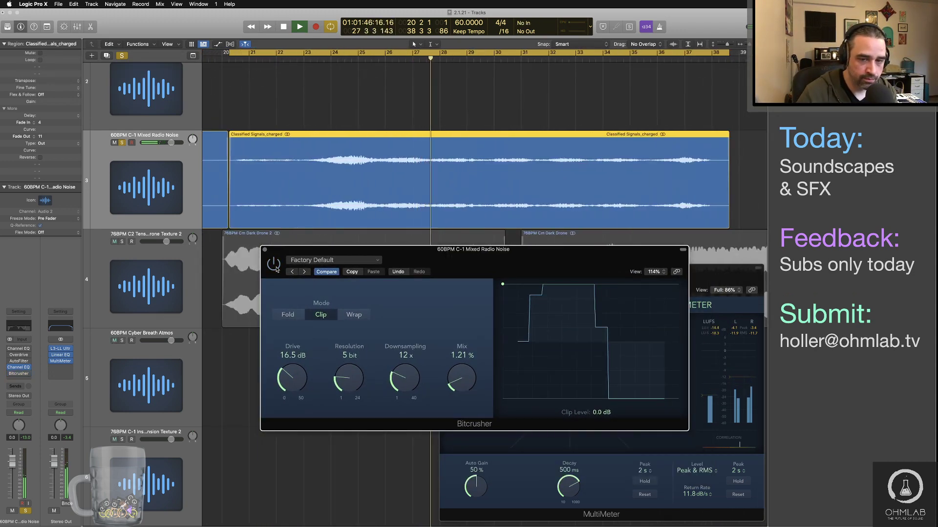
left_click(273, 265)
left_click(275, 266)
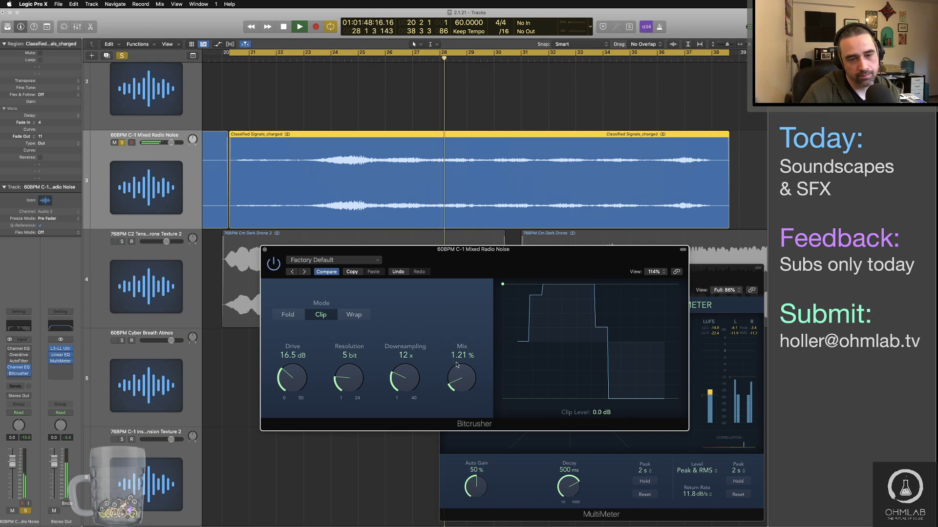
Switch the Bitcrusher to Fold mode with a clip level of -0.6 dB and a mix of 1.21%.
left_click(288, 315)
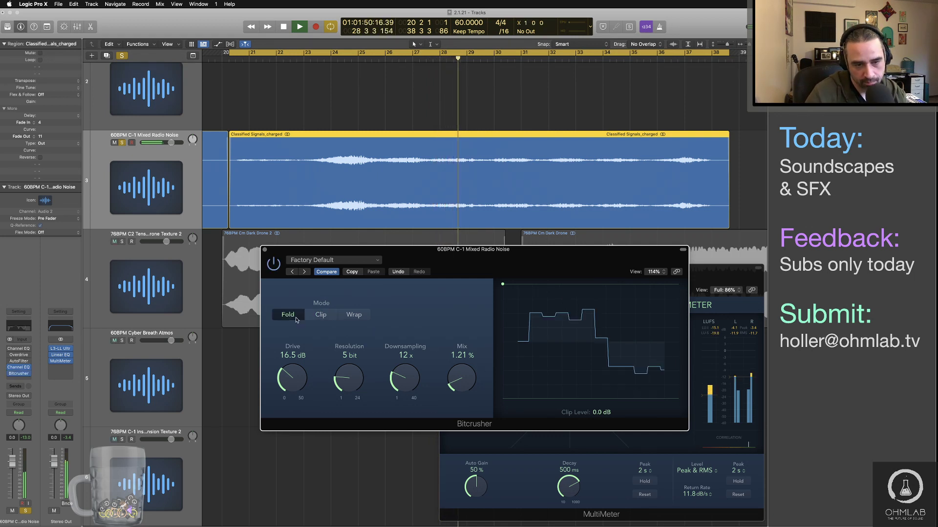
left_click_drag(502, 284, 503, 291)
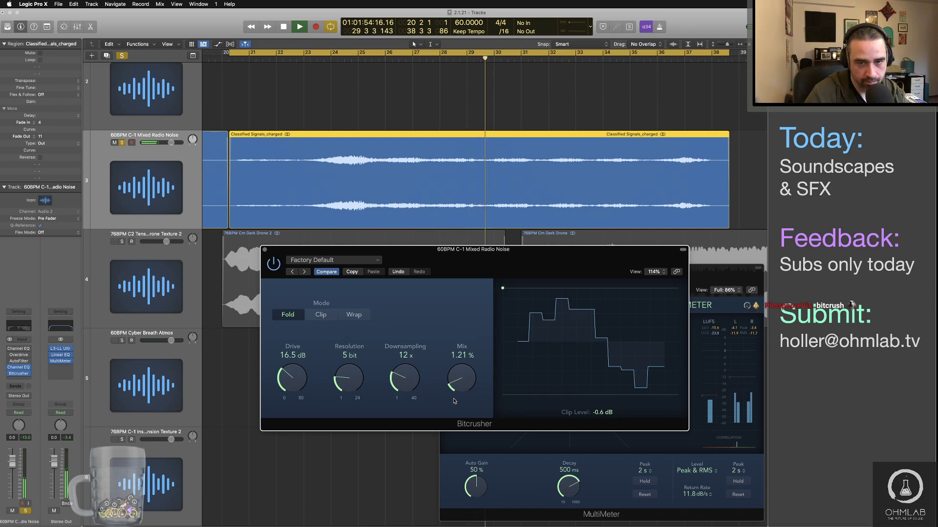
left_click_drag(470, 387, 471, 388)
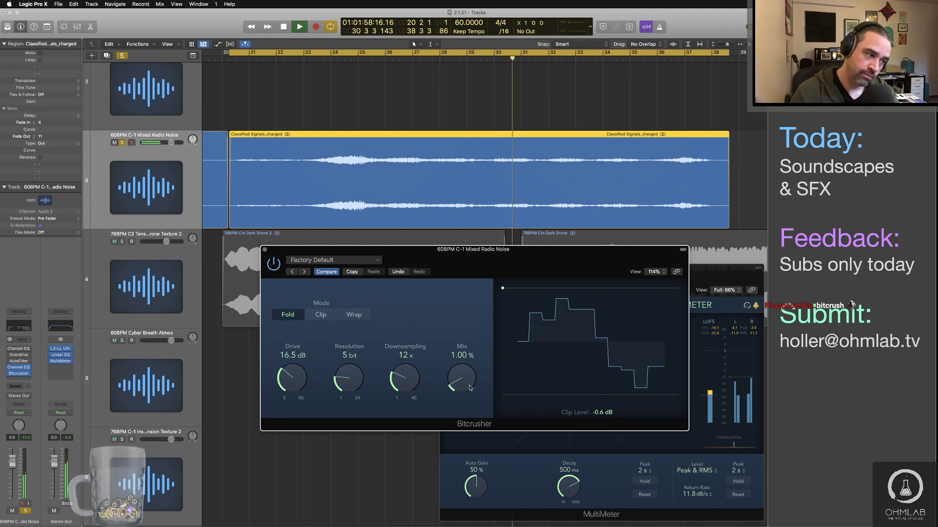
left_click_drag(469, 385, 469, 384)
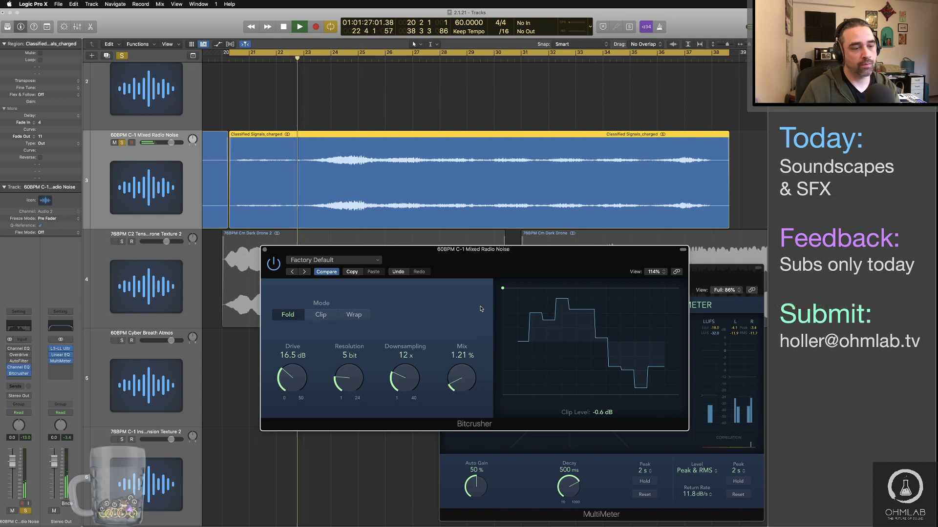
Reset the Stereo Out peak reading and check the loud part of the texture in the MultiMeter.
left_click(734, 330)
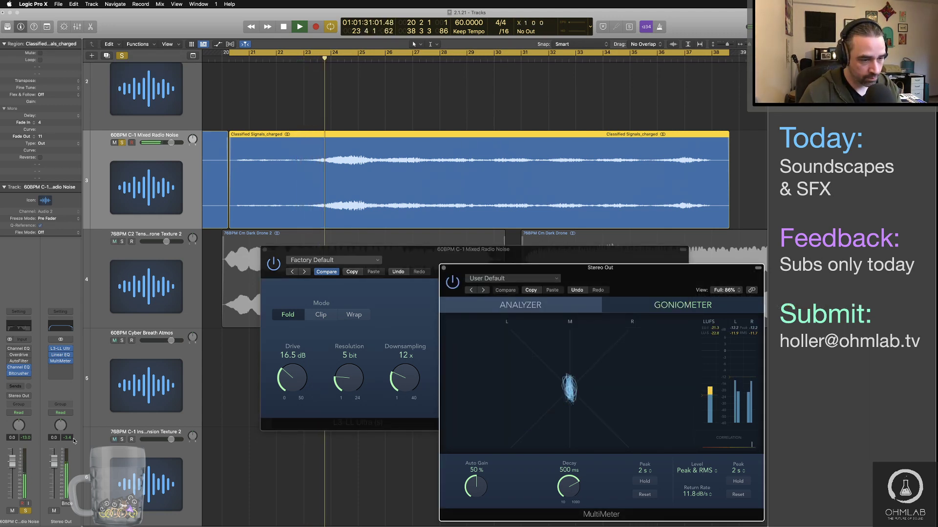
left_click(68, 439)
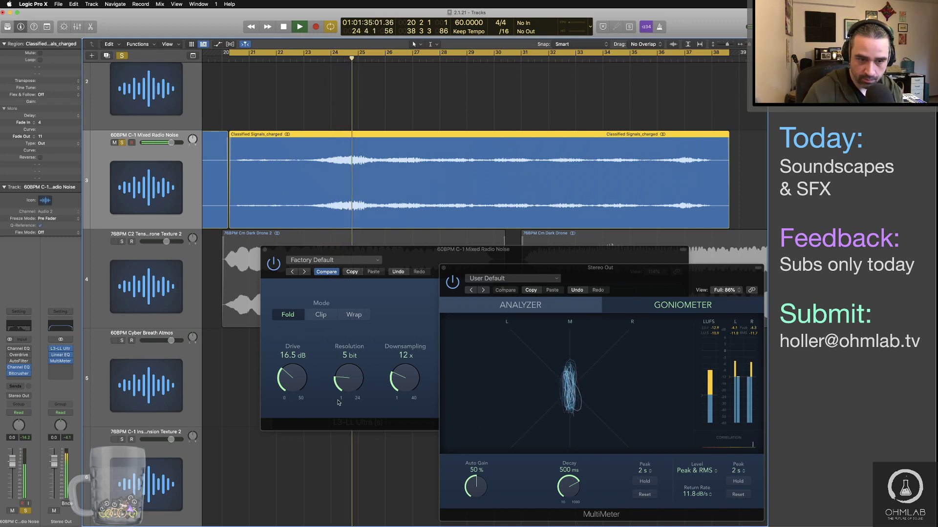
left_click(287, 387)
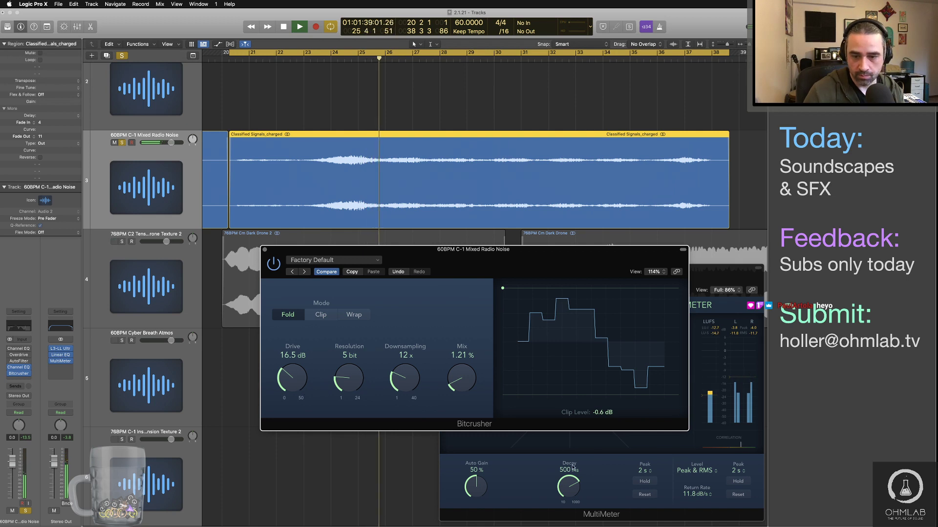
Raise the L3-LL Ultramaximizer threshold slightly, replay the loud part from about bar 23 to check the level, and stop playback.
left_click(61, 349)
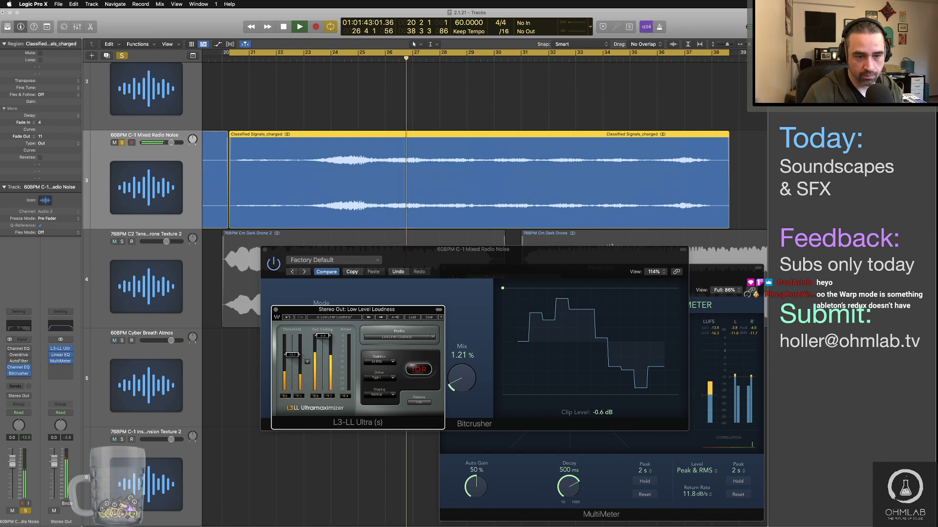
left_click_drag(292, 355, 292, 351)
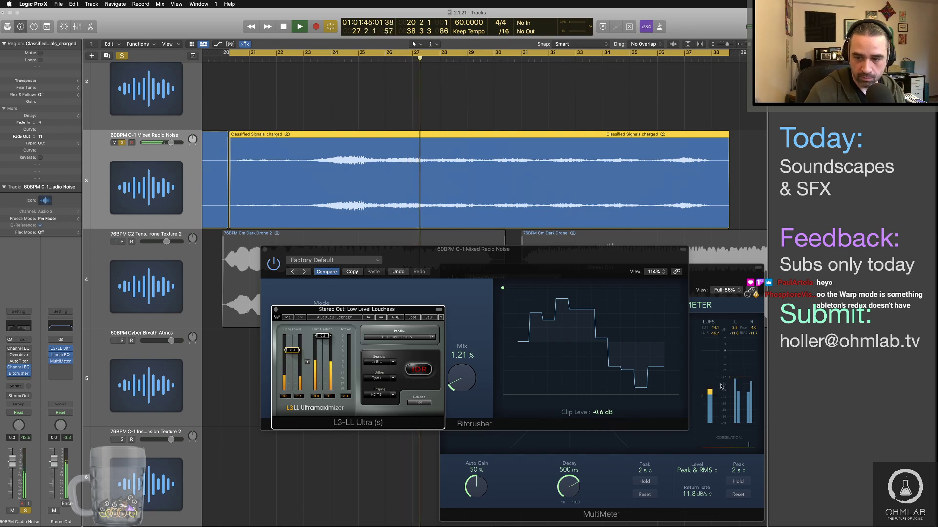
left_click(748, 397)
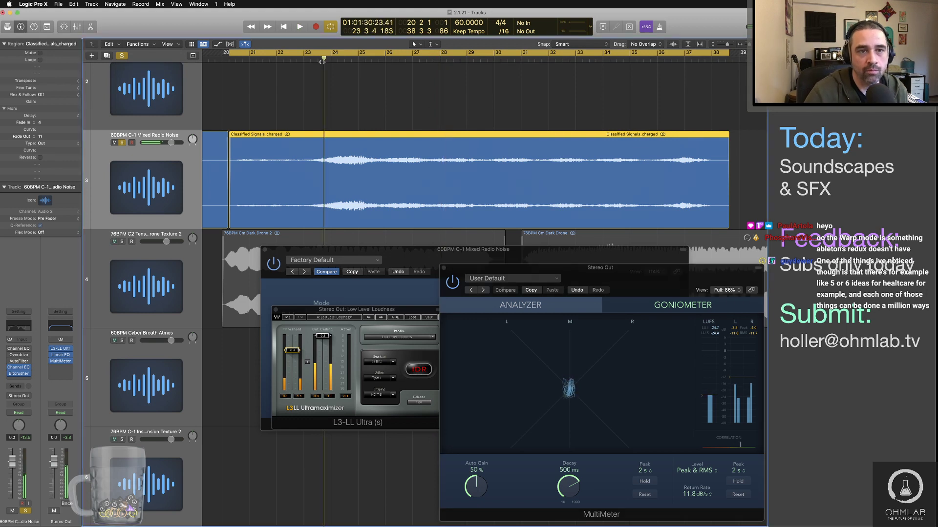
left_click(321, 54)
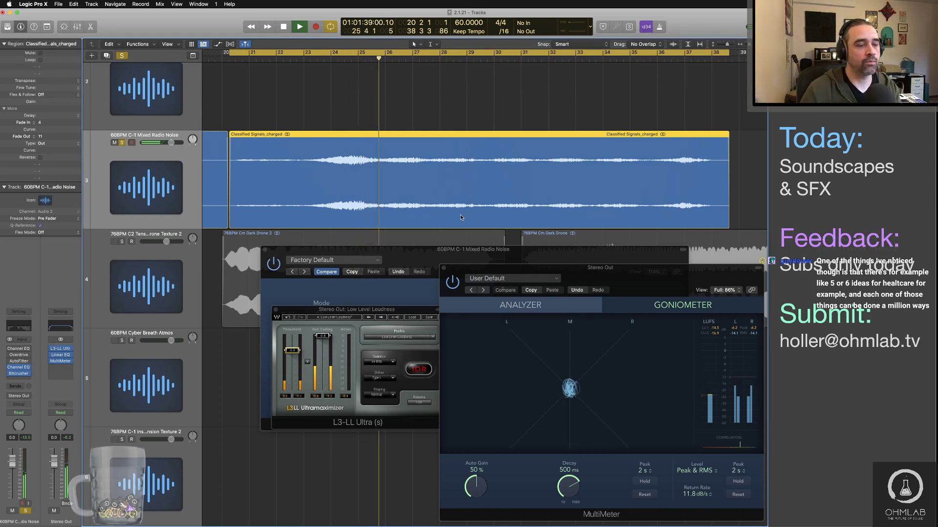
key("space")
Copy the Classified Signals_charged region name and accept a realtime 24-bit, 44100 Wave bounce from 20 2 1 1 to 38 3 3 86.
key("shift+n")
key("super+c")
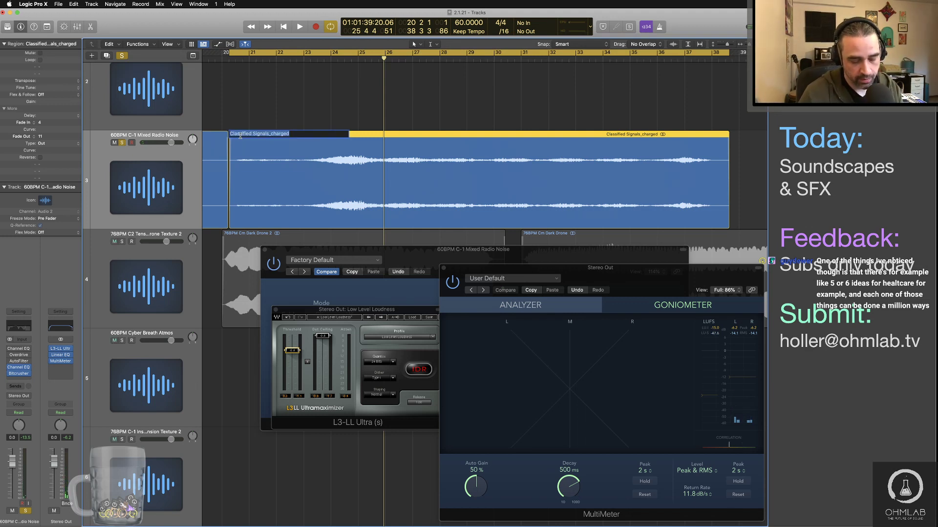
key("Return")
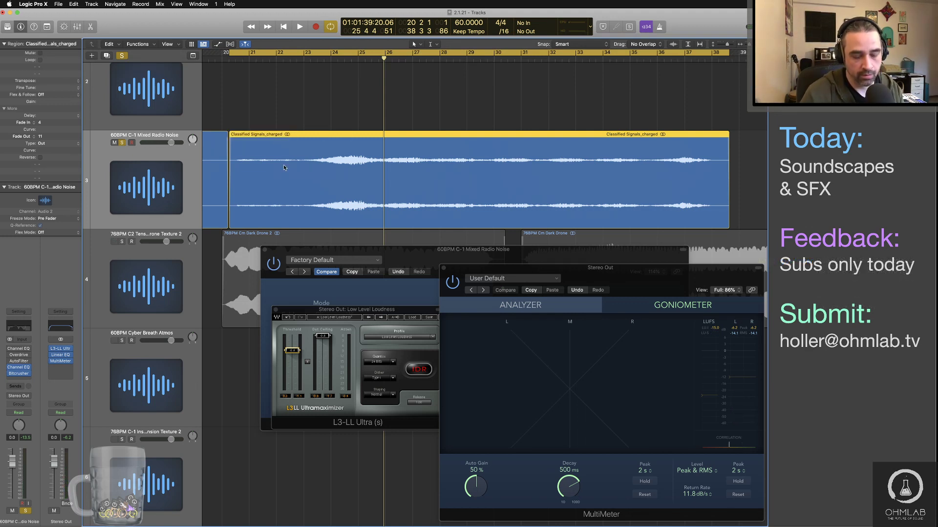
key("super+b")
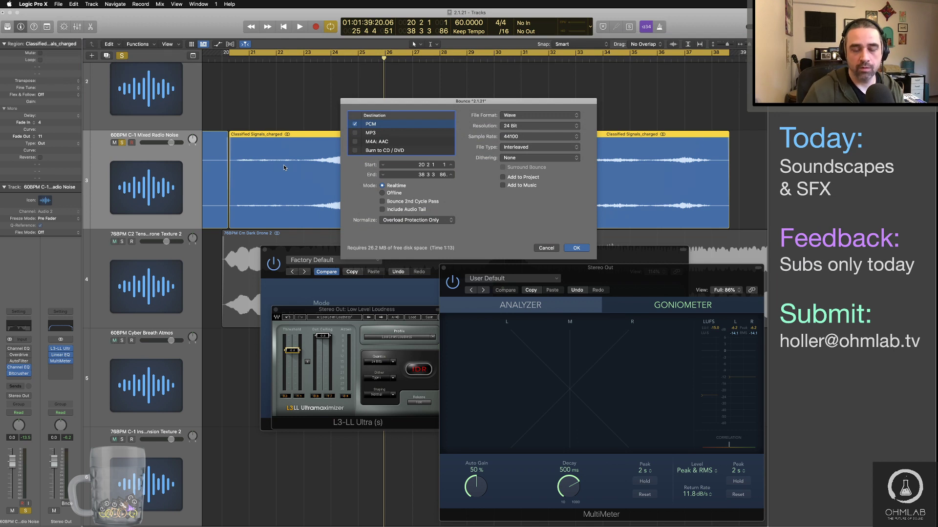
key("Return")
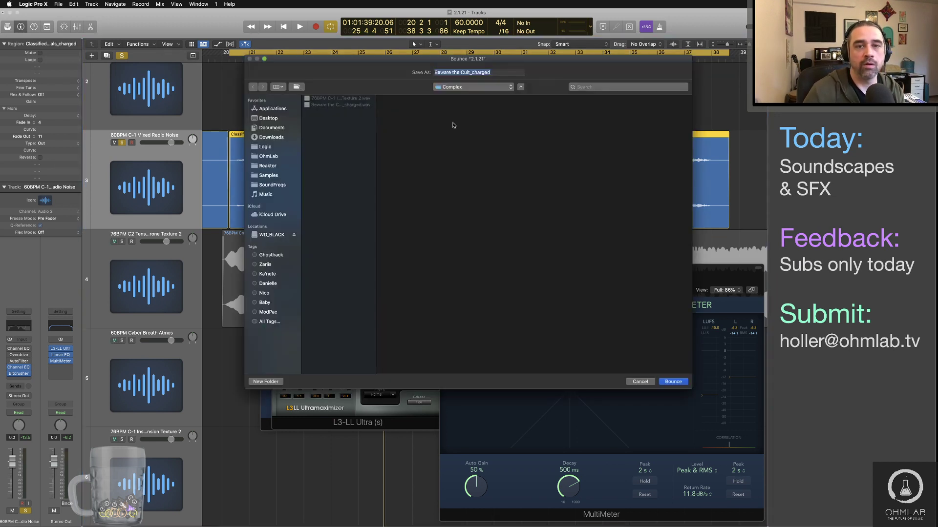
Bounce the texture as Classified Signals_charged into the Complex folder inside Textures.
left_click(446, 87)
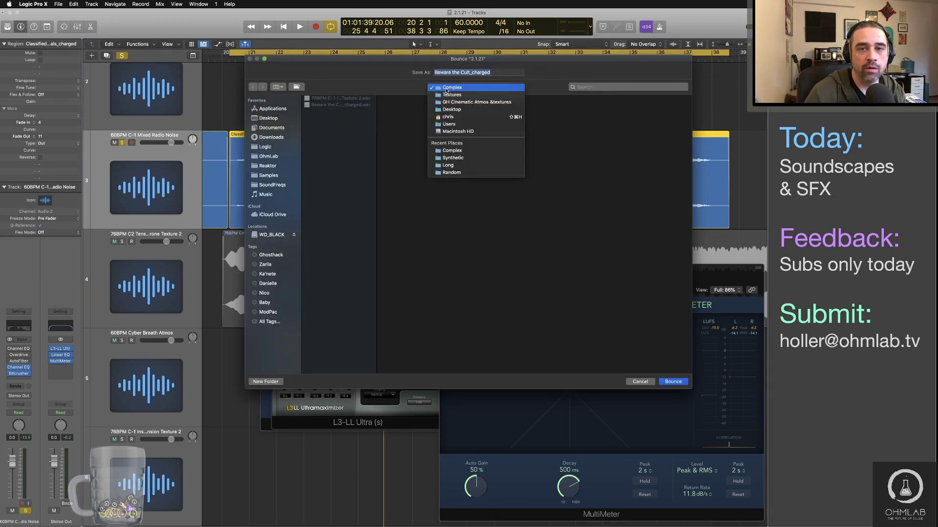
left_click(450, 94)
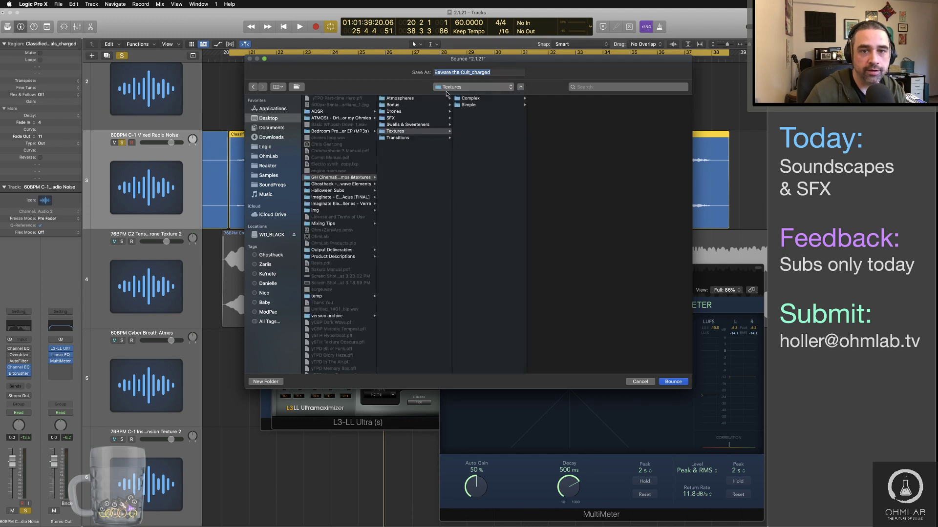
left_click(469, 104)
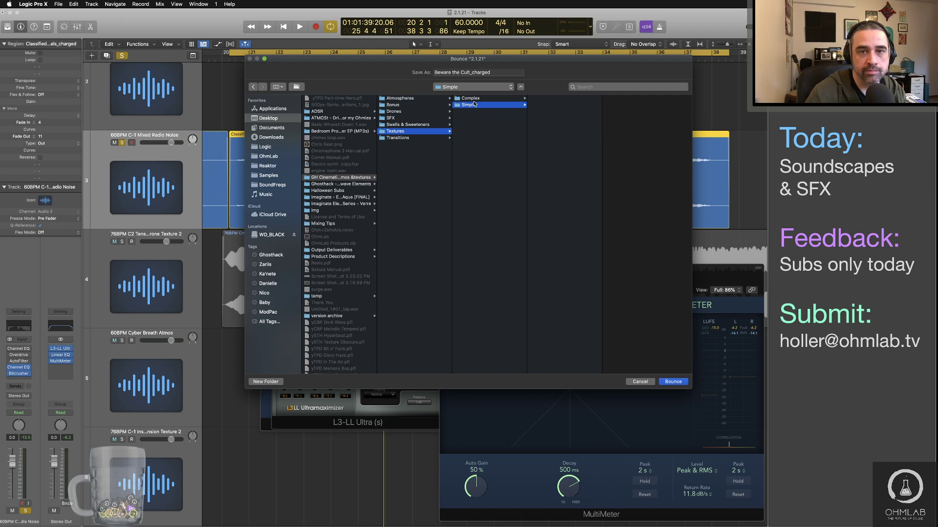
left_click(476, 99)
double_click(471, 72)
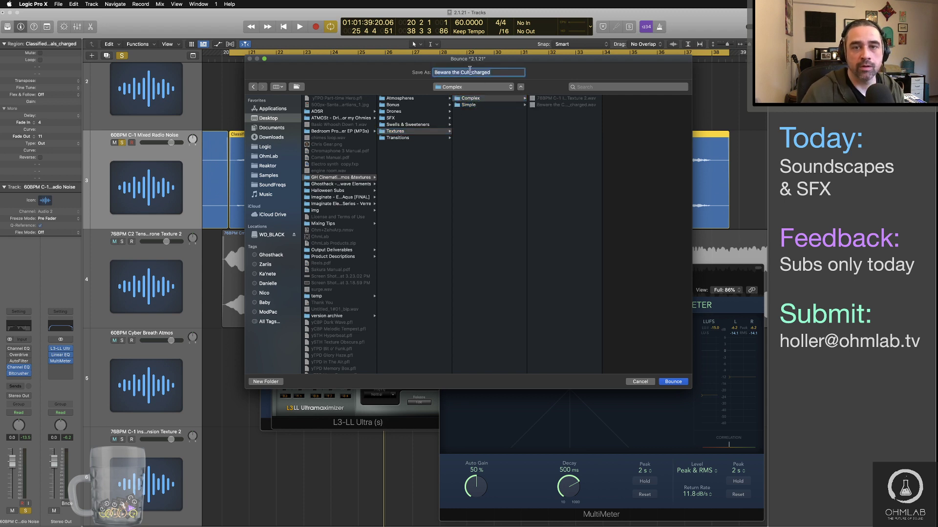
key("super+v")
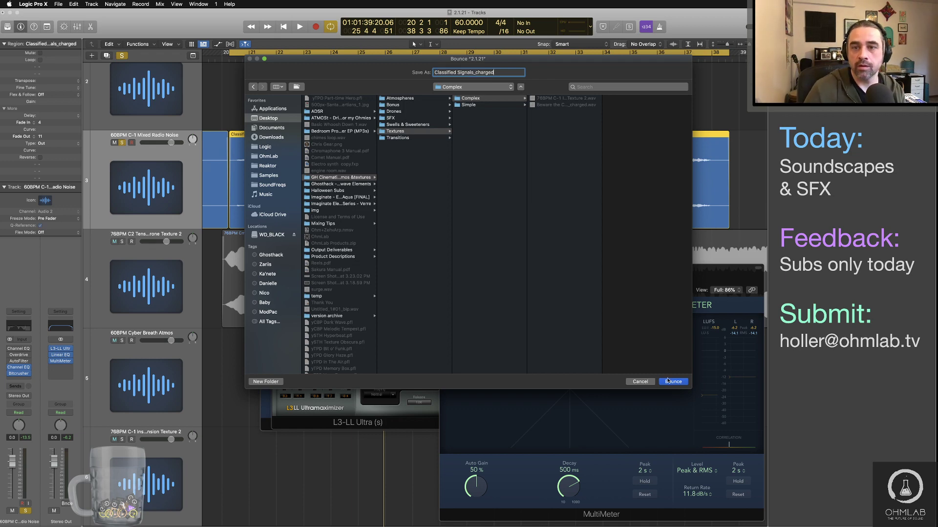
left_click(669, 381)
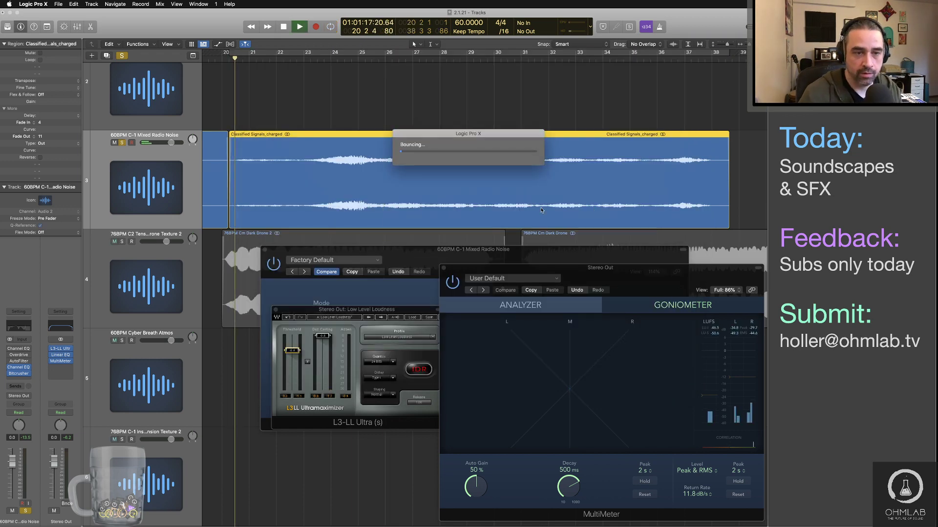
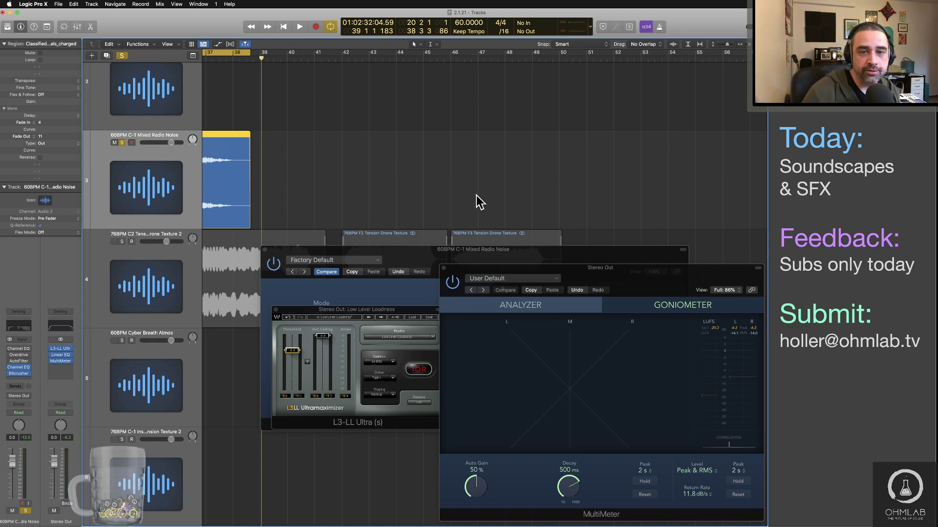
scroll(478, 197, "left", 1)
key("super+Left")
key("super+Left")
key("super+Left")
scroll(321, 179, "left", 10)
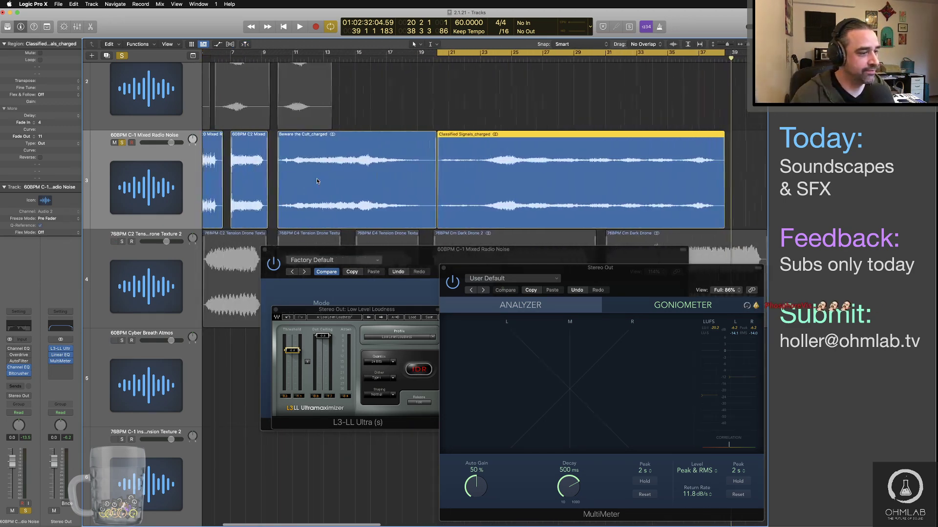
scroll(317, 182, "left", 3)
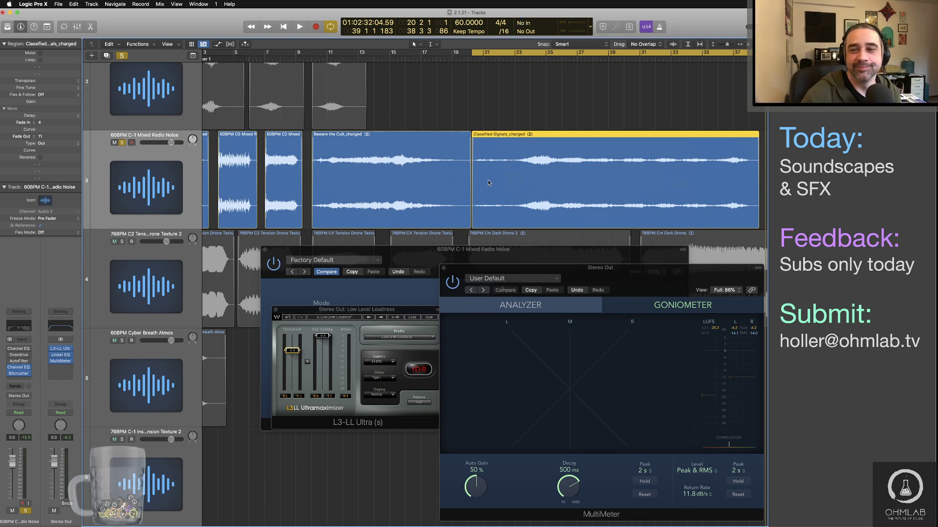
scroll(494, 180, "right", 10)
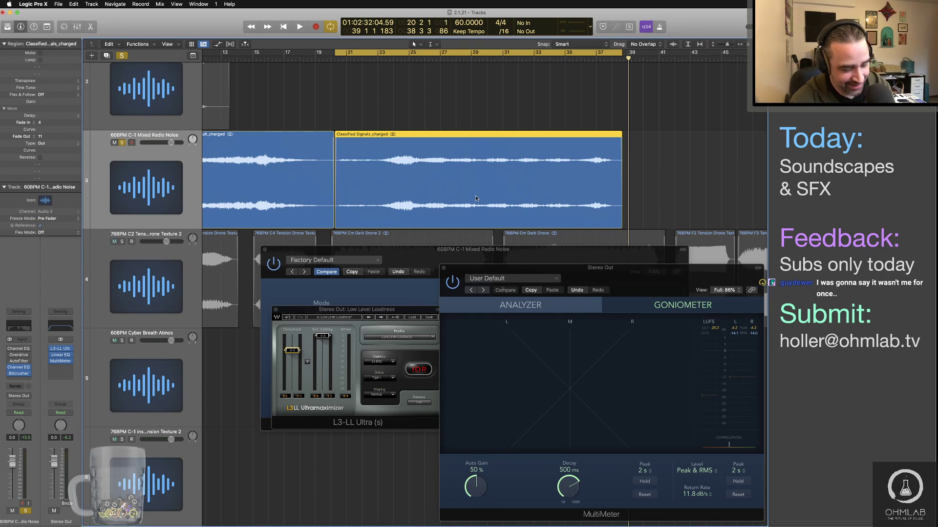
Switch to Finder and preview Insectoid Tension Texture.wav and Mad Science Laboratory.wav from the session's Audio Files folder.
key("super+Tab")
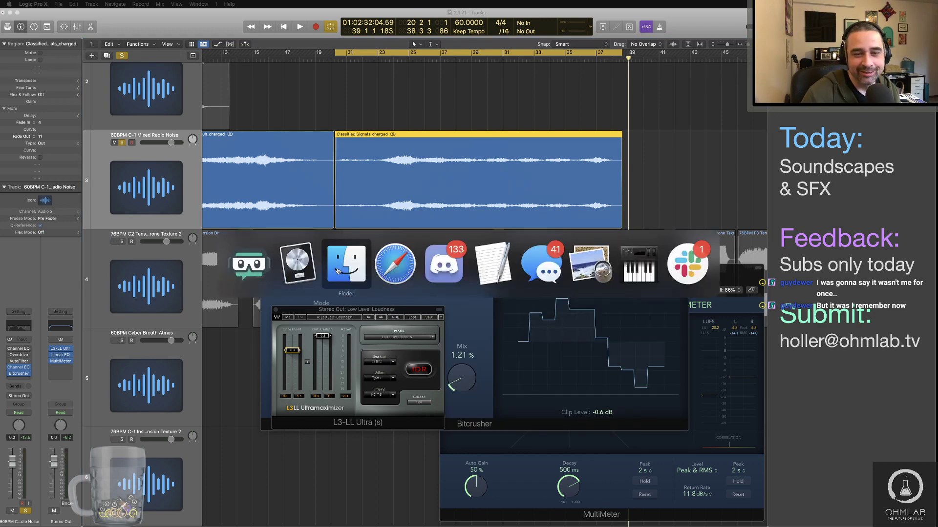
left_click(337, 271)
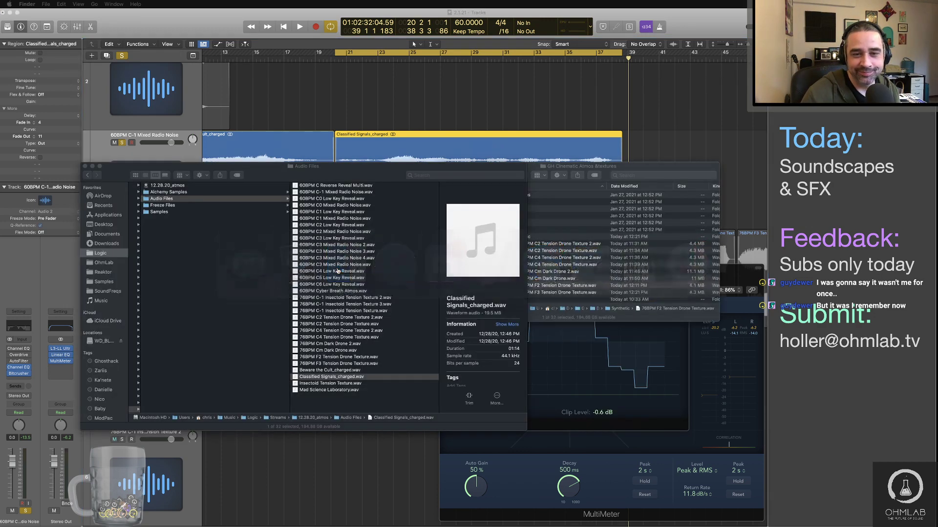
left_click(349, 383)
key("space")
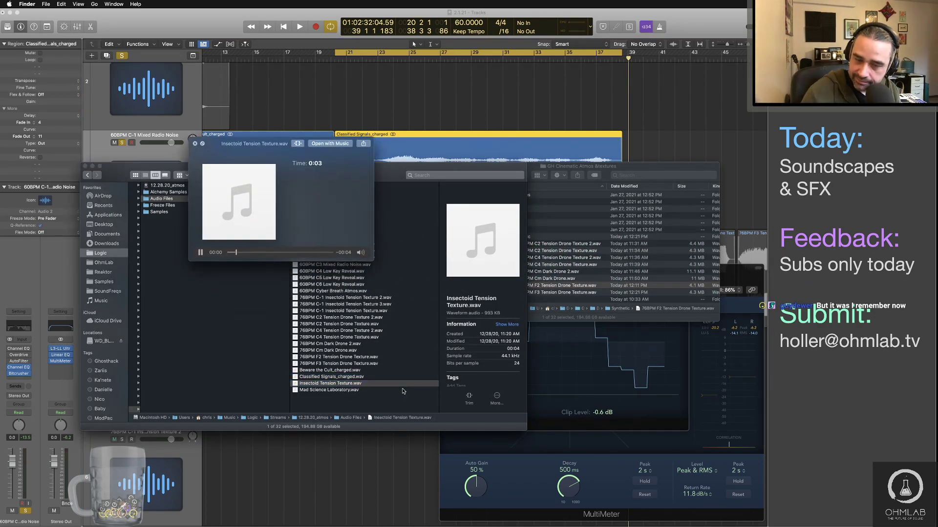
key("space")
key("Down")
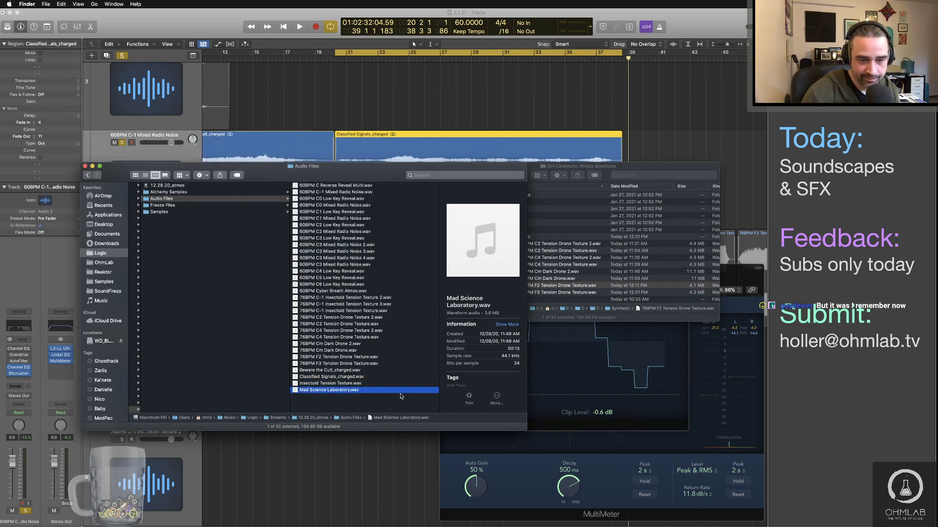
key("space")
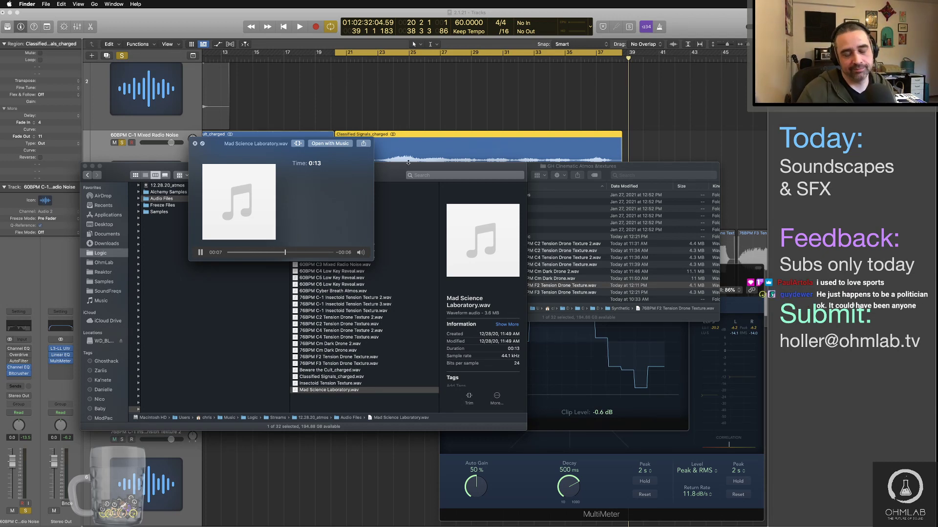
key("space")
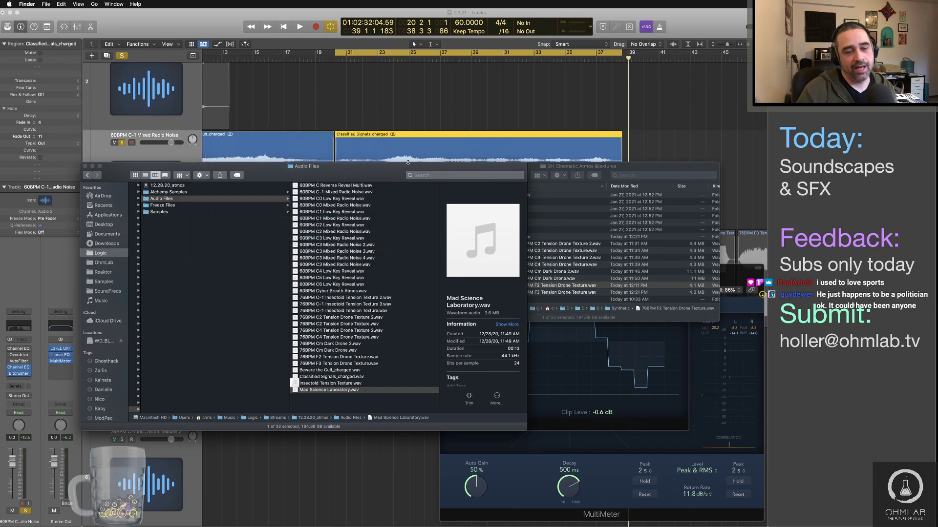
scroll(378, 375, "left", 2)
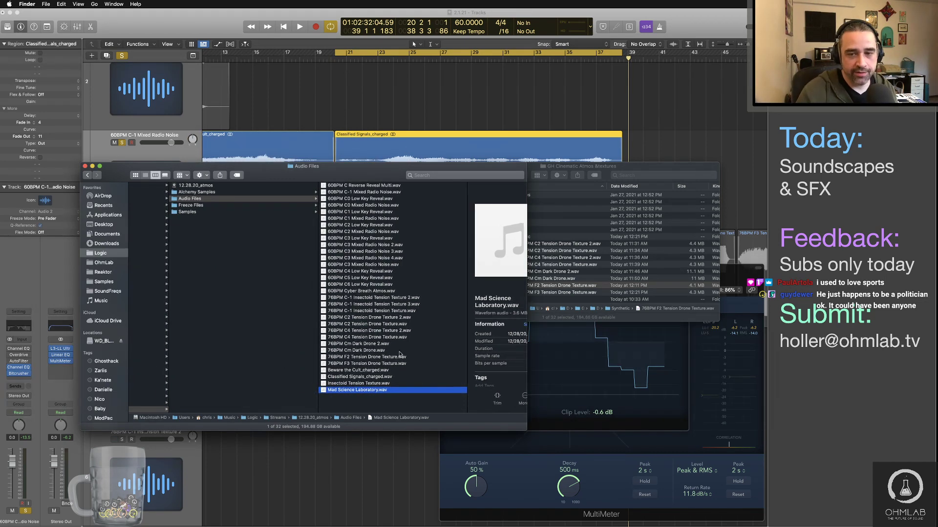
Preview the bounced drones in the pack's Synthetic folder in order, from 76BPM C2 Tension Drone Texture 2 through 76BPM F3 Tension Drone Texture.
left_click(618, 187)
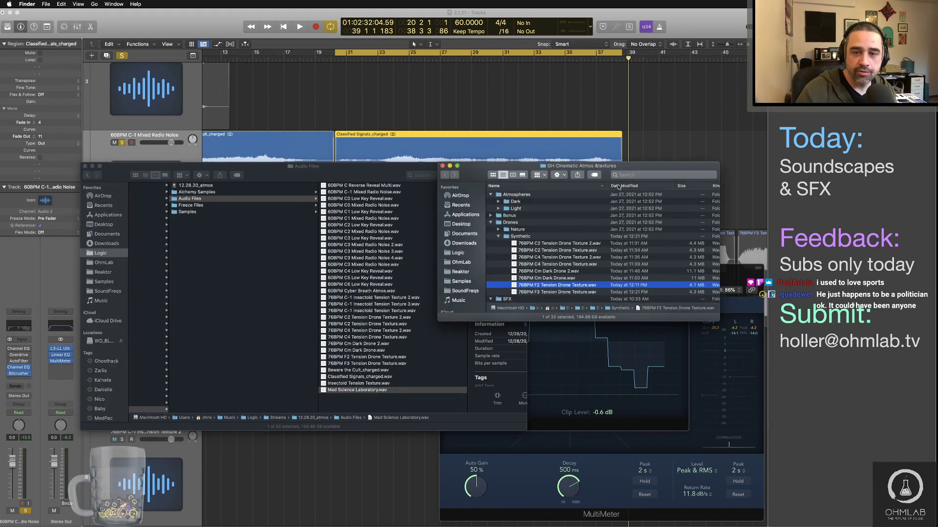
left_click(562, 245)
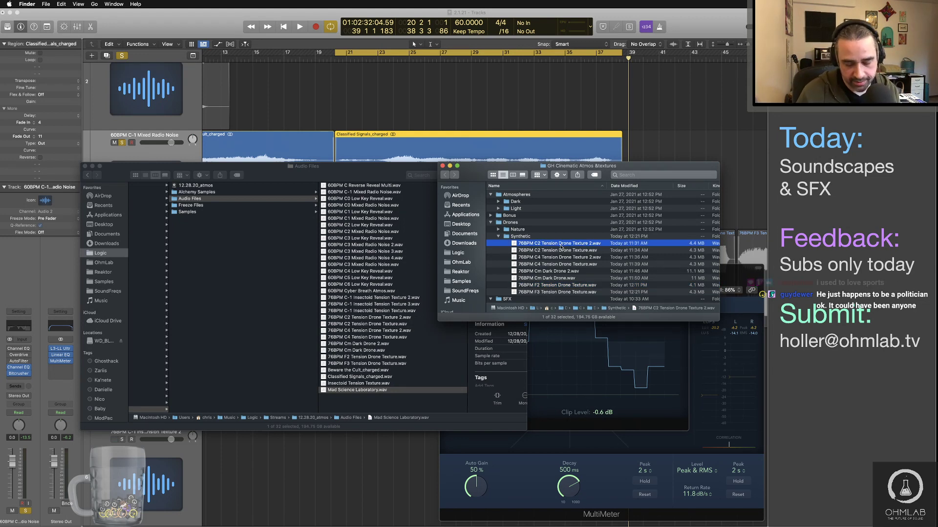
key("space")
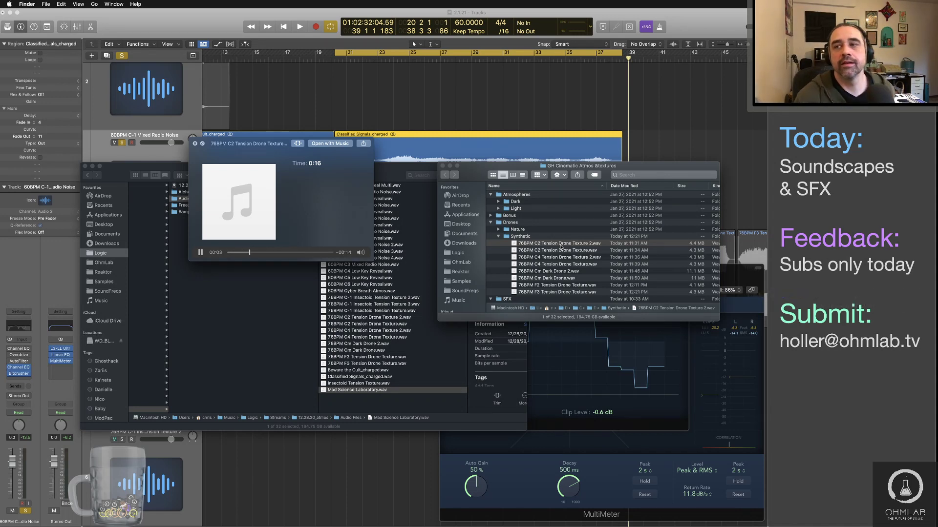
key("Down")
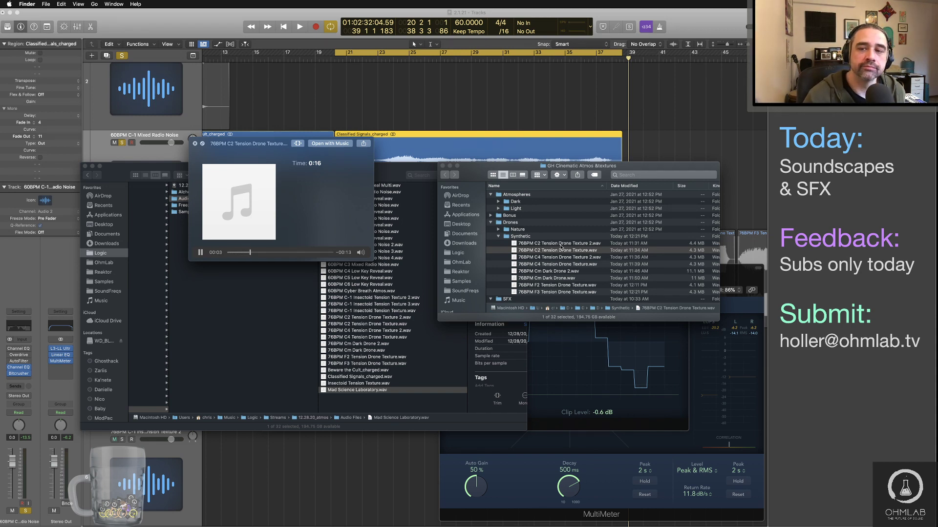
key("Down")
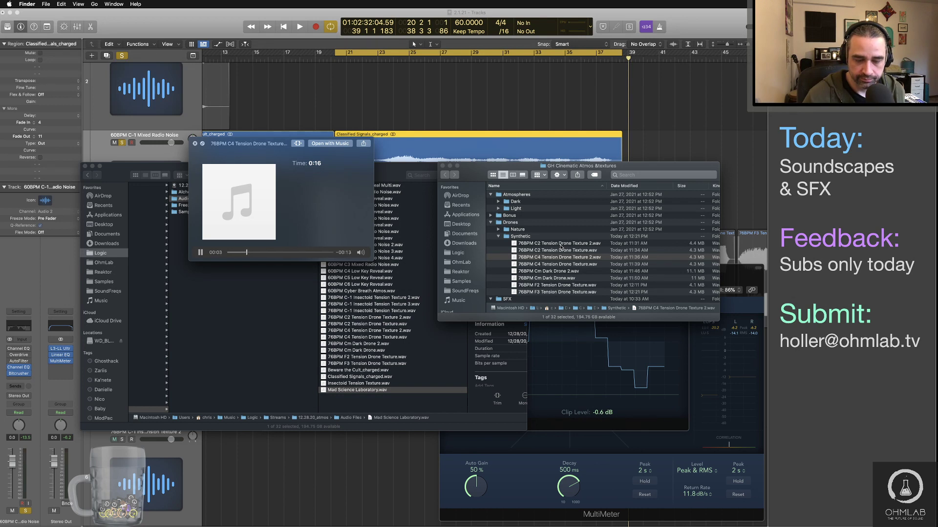
key("Down")
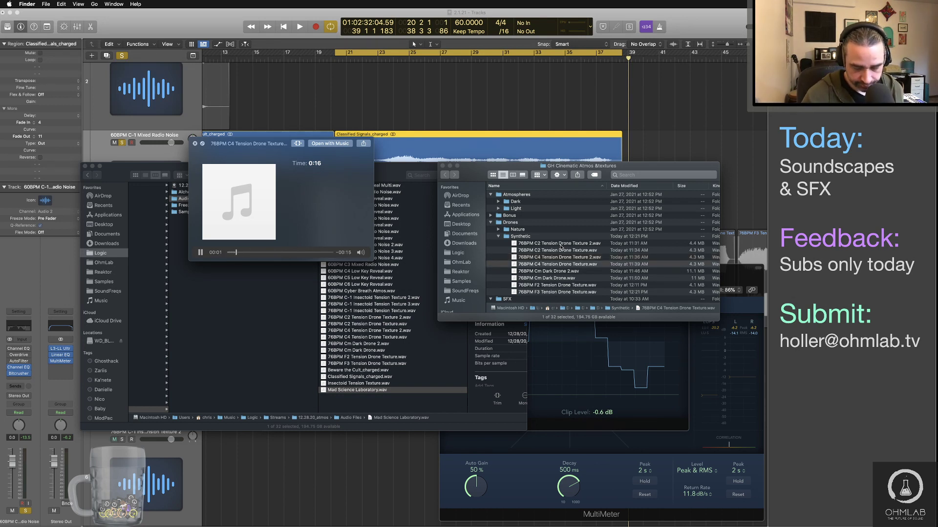
key("Down")
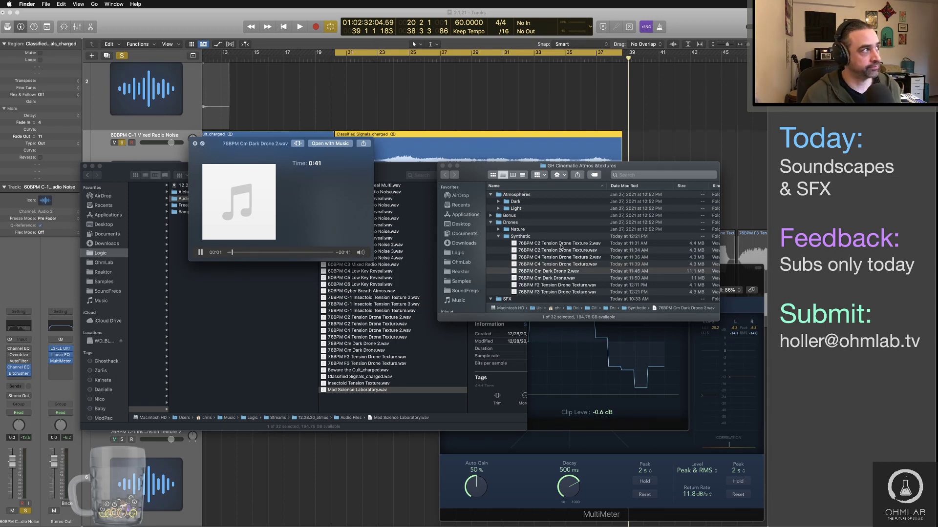
key("Down")
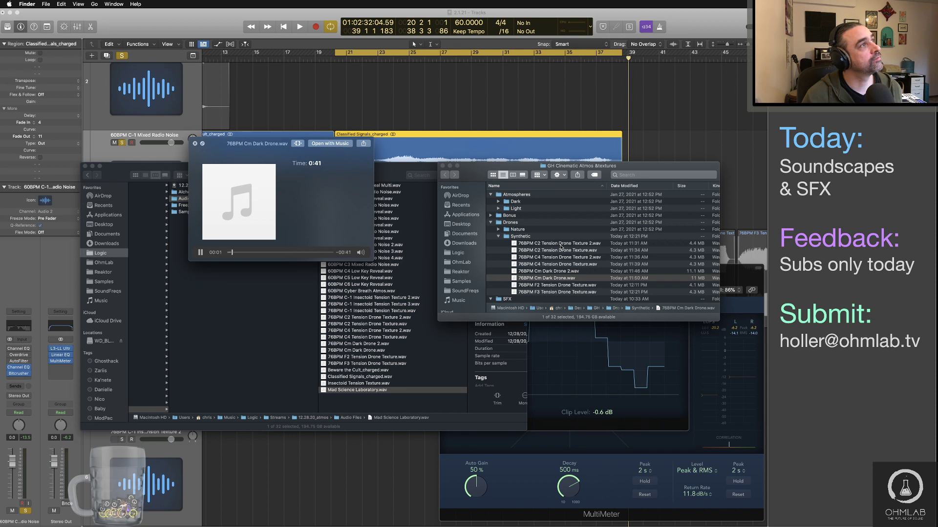
key("Down")
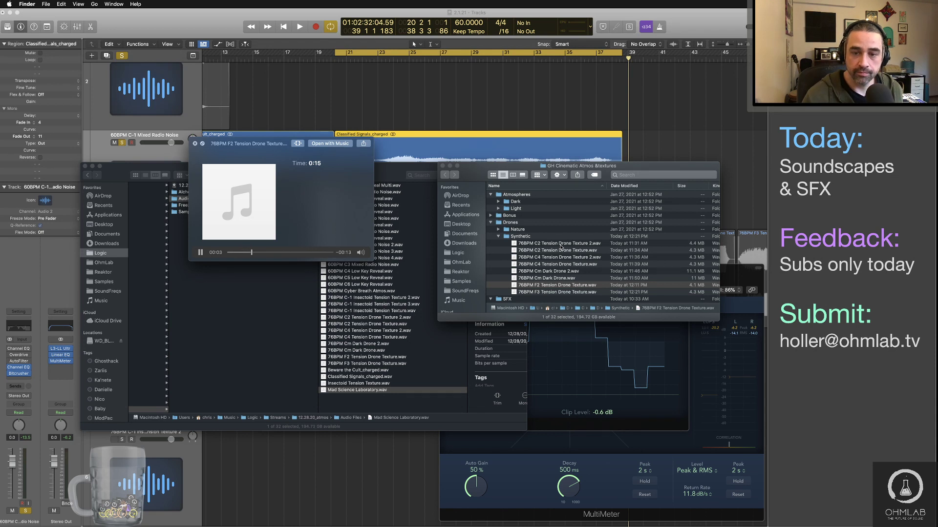
key("Down")
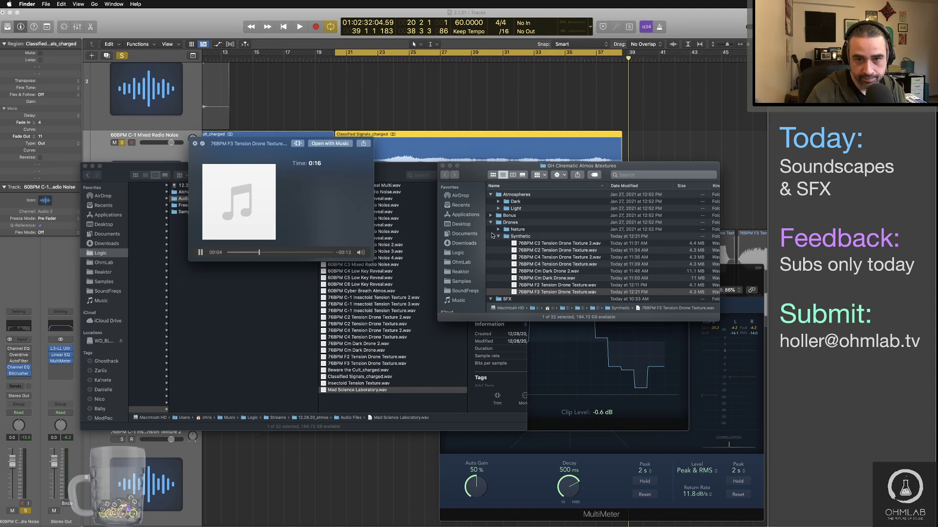
key("space")
Preview the samples in the SFX Random folder, from 60BPM C Reverse Reveal Multi through 60BPM C2 Mixed Radio Noise.
scroll(541, 240, "down", 5)
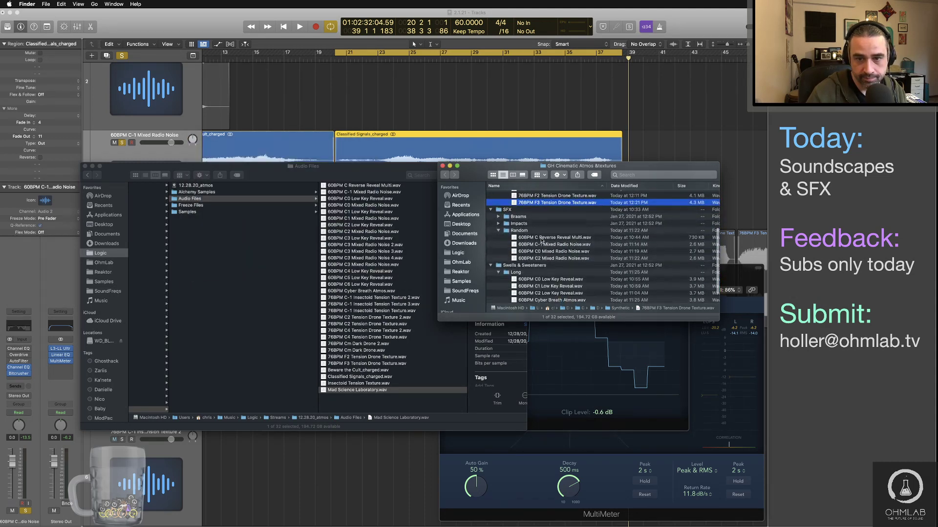
left_click(541, 238)
key("space")
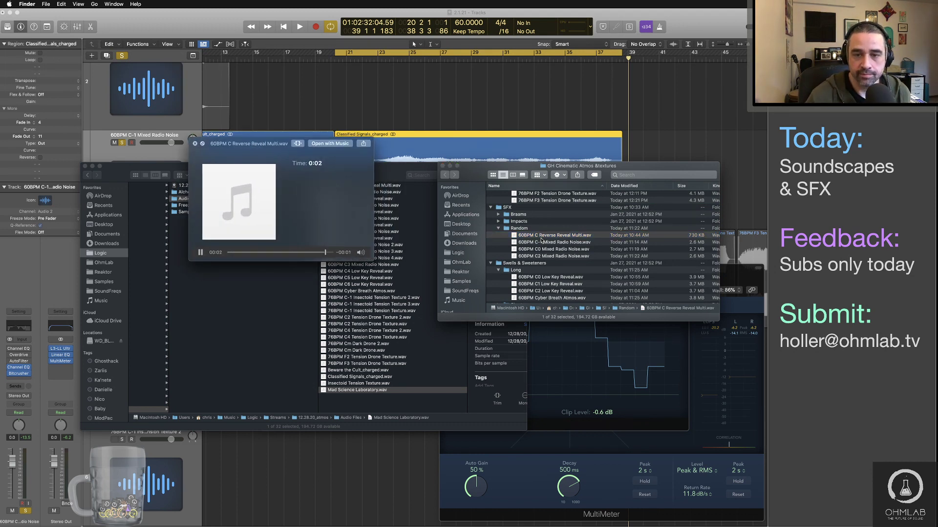
key("Down")
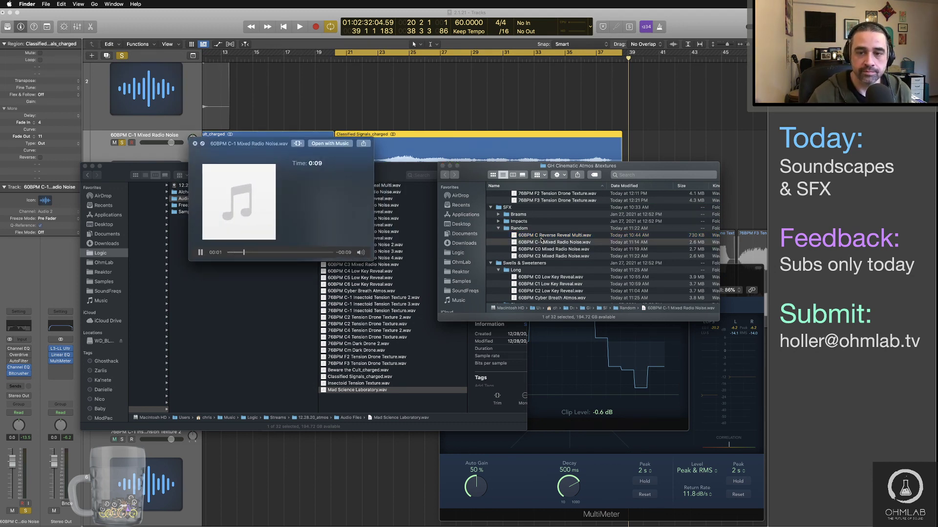
key("Down")
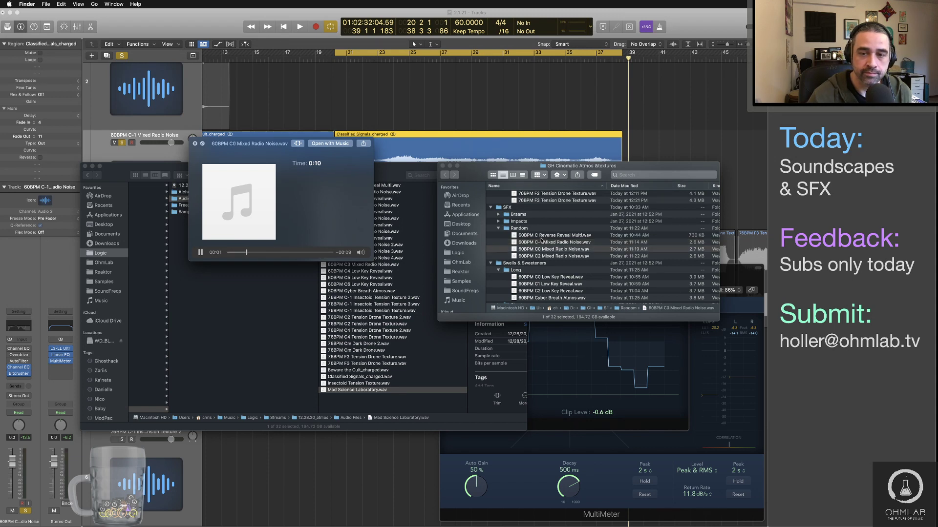
key("Down")
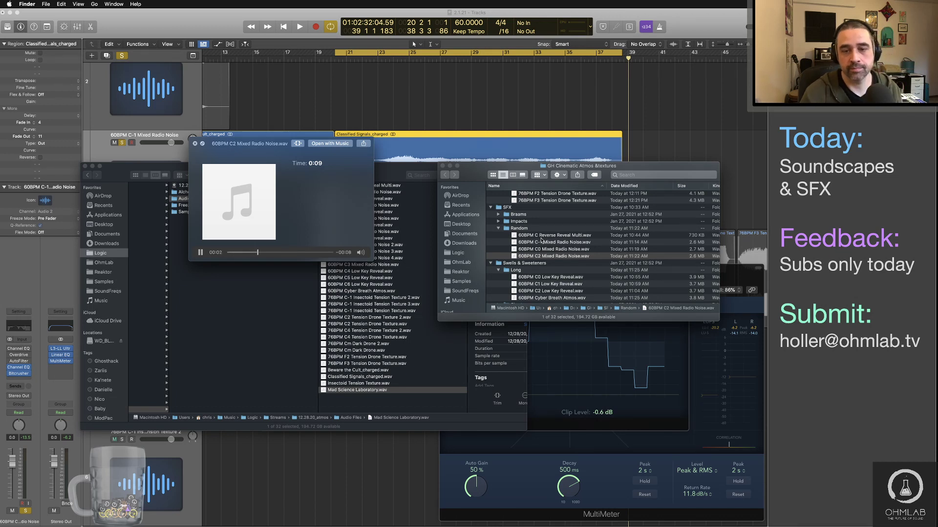
Preview the swells in the Long folder, from 60BPM C0 Low Key Reveal through 60BPM Cyber Breath Atmos.
key("Down")
key("Down")
key("Down")
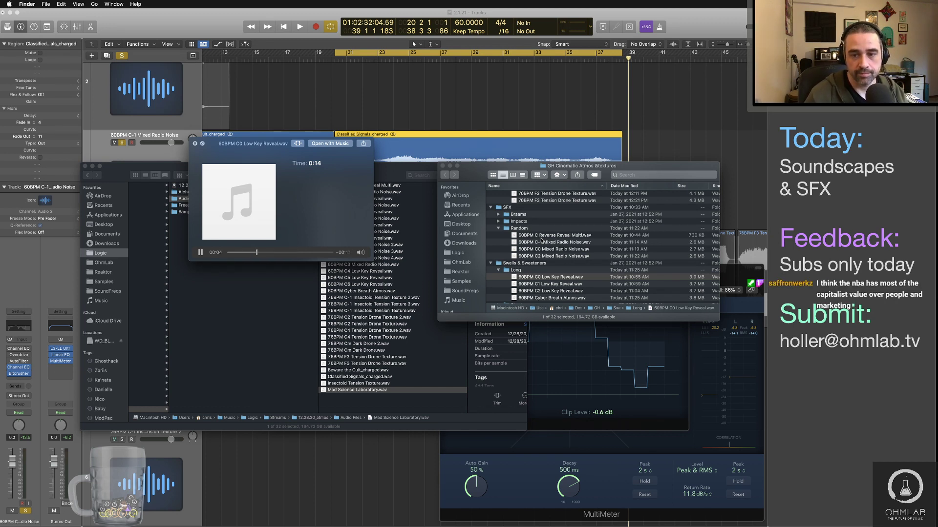
key("Down")
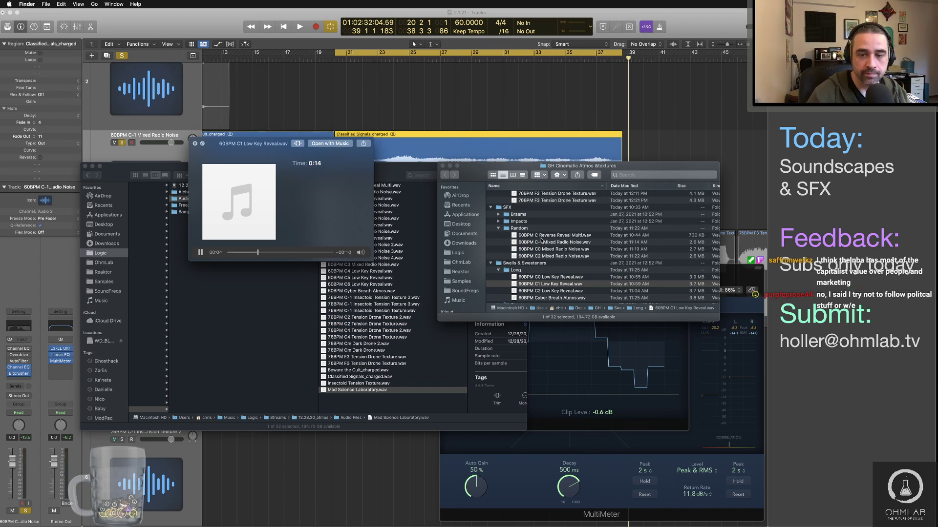
key("Down")
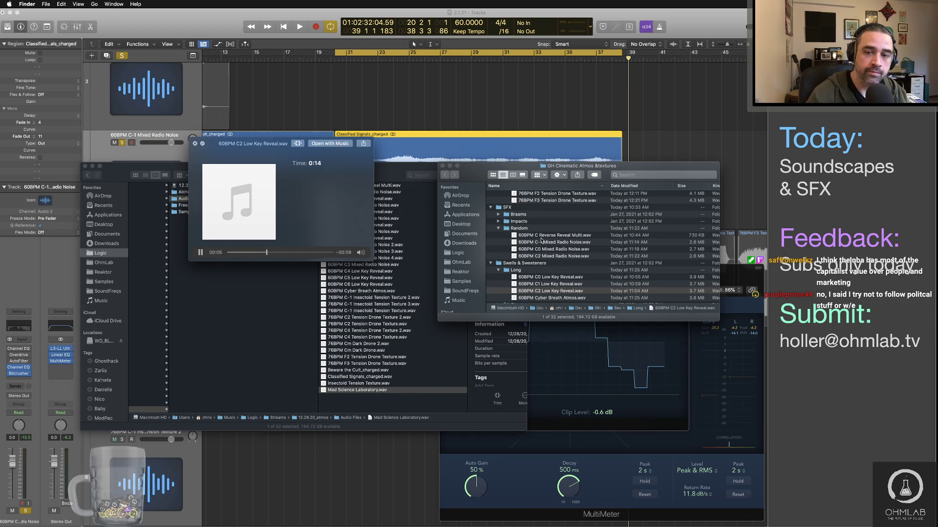
key("Down")
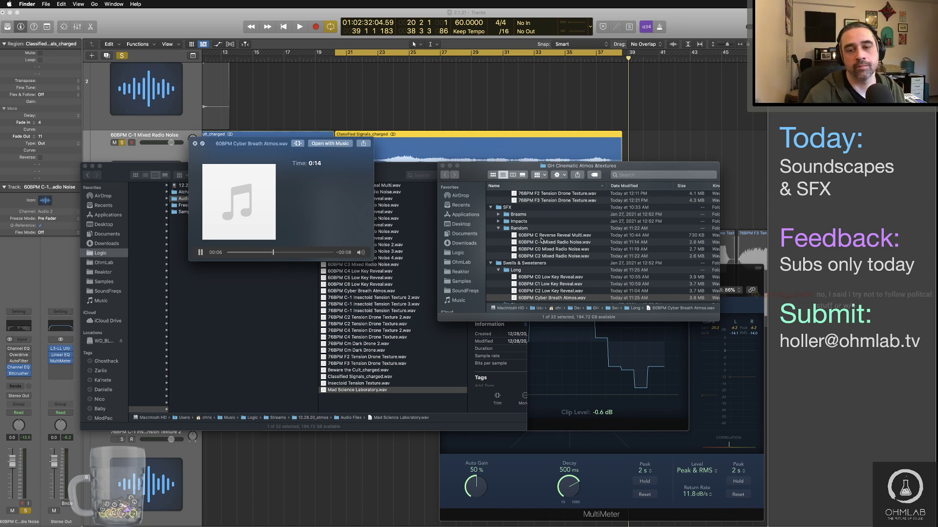
Expand Textures and its Complex folder and preview 76BPM C-1 Insectoid Tension Texture 2, Beware the Cult_charged and Classified Signals_charged.
scroll(571, 257, "down", 2)
scroll(571, 257, "down", 2)
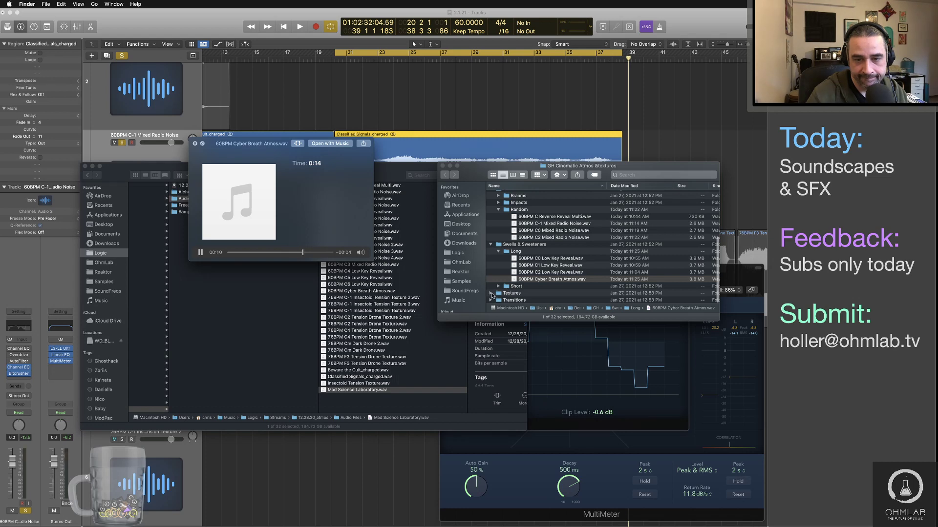
left_click(490, 293)
left_click(498, 286)
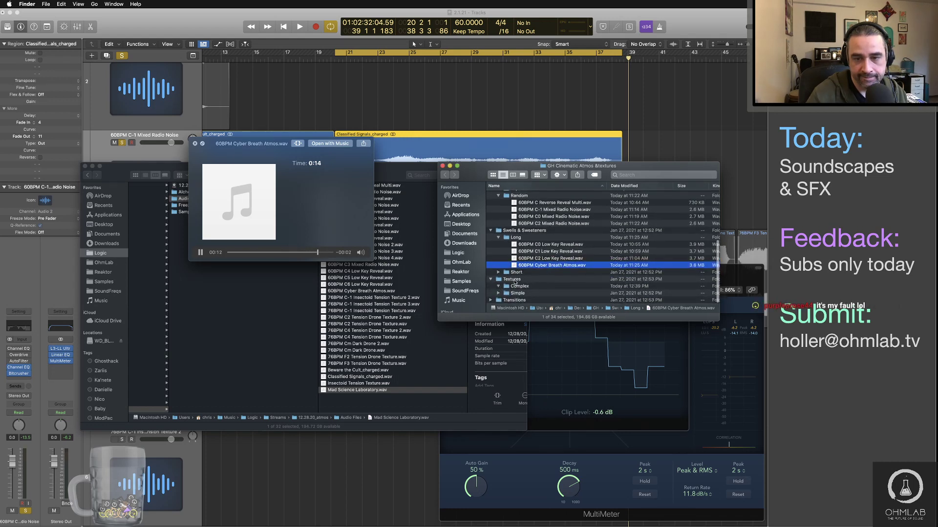
scroll(551, 268, "down", 2)
left_click(551, 273)
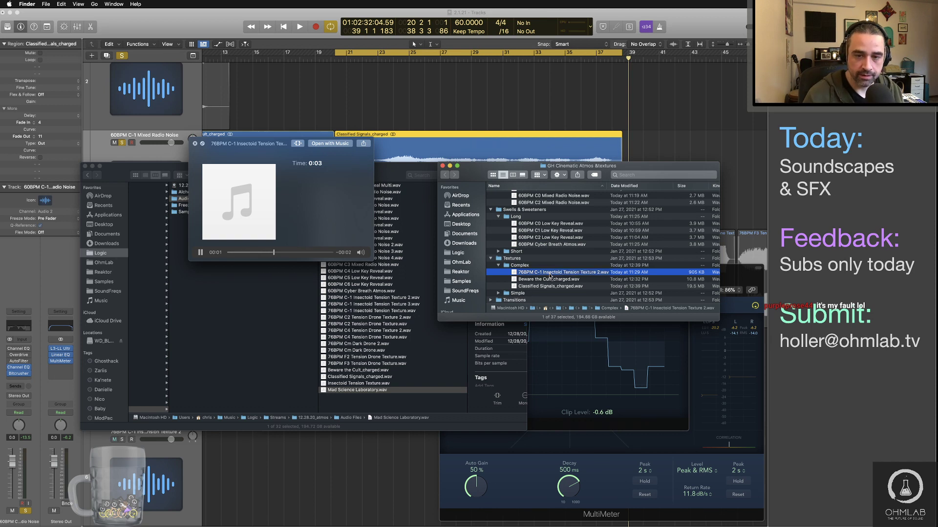
key("Down")
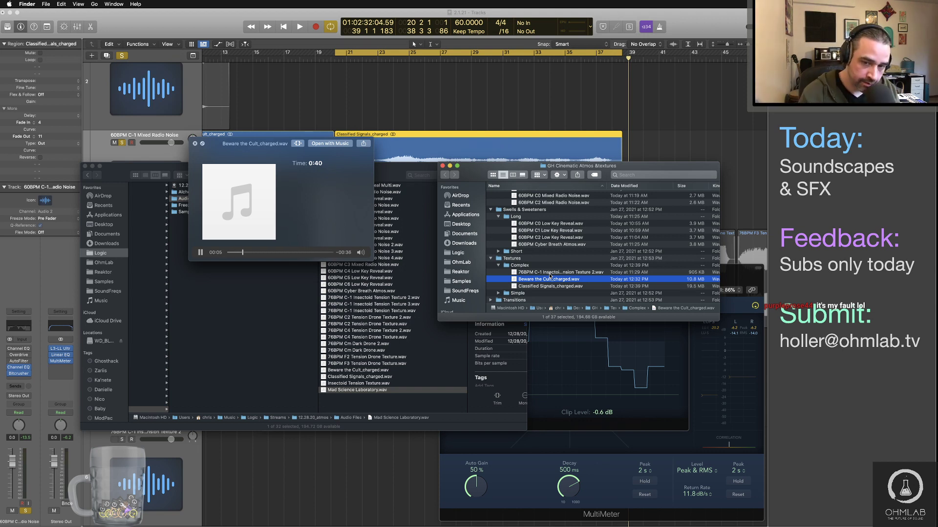
key("Down")
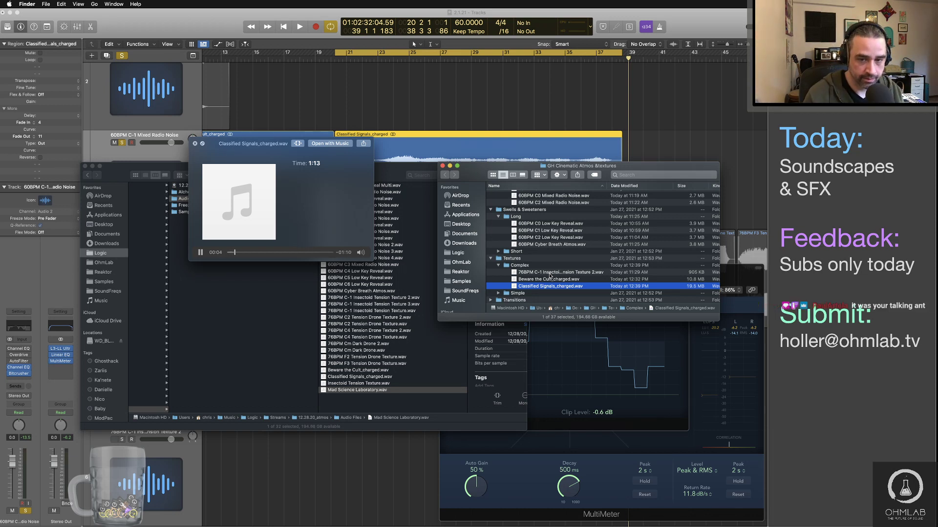
key("space")
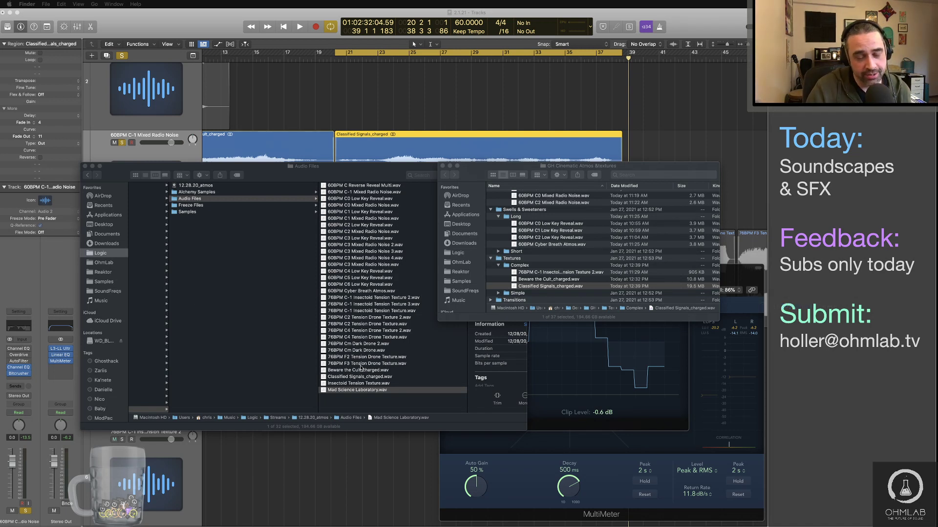
Return to the Streams folder and open the Audio Files of the 8.27.20 > 8.28.20 session.
left_click(270, 328)
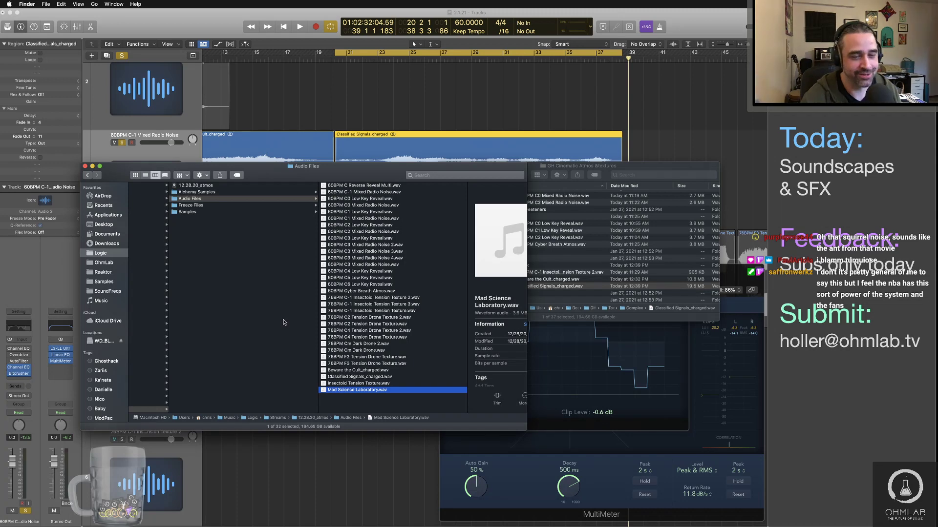
scroll(272, 349, "left", 5)
scroll(271, 347, "right", 1)
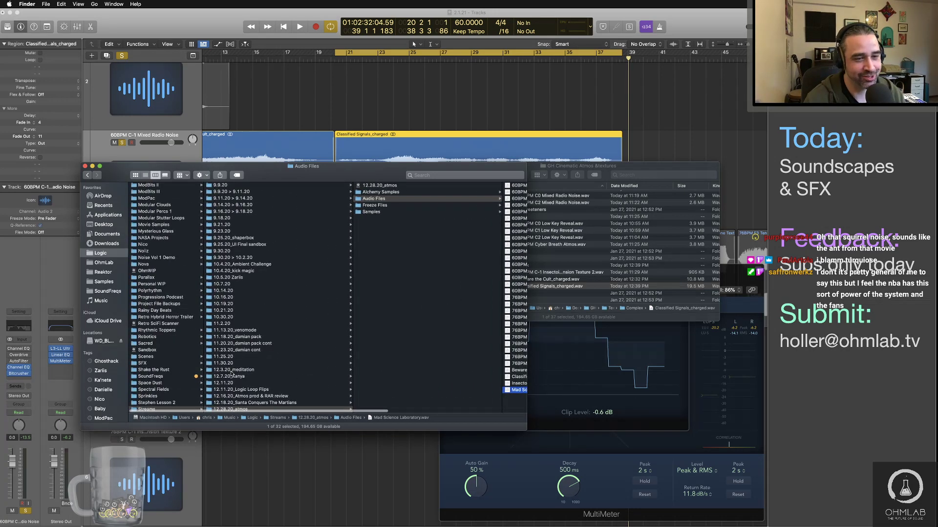
scroll(274, 380, "up", 5)
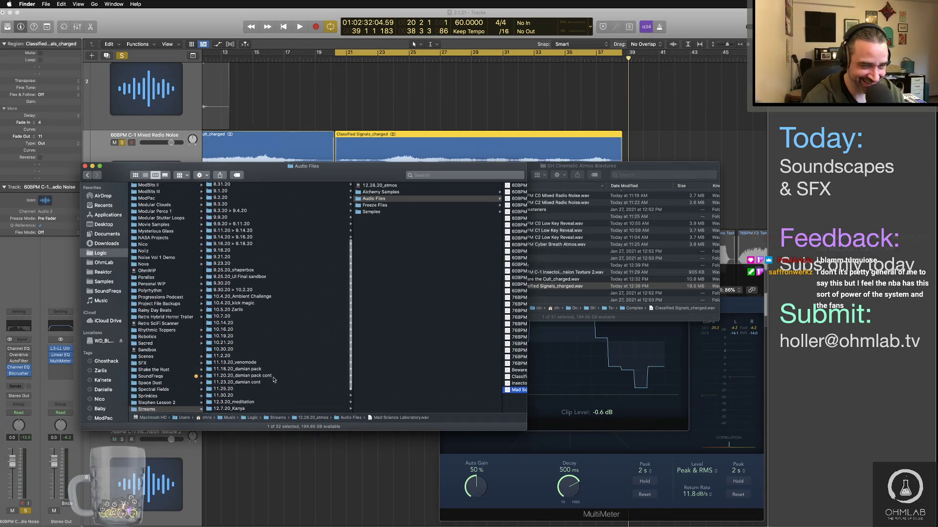
scroll(273, 380, "up", 5)
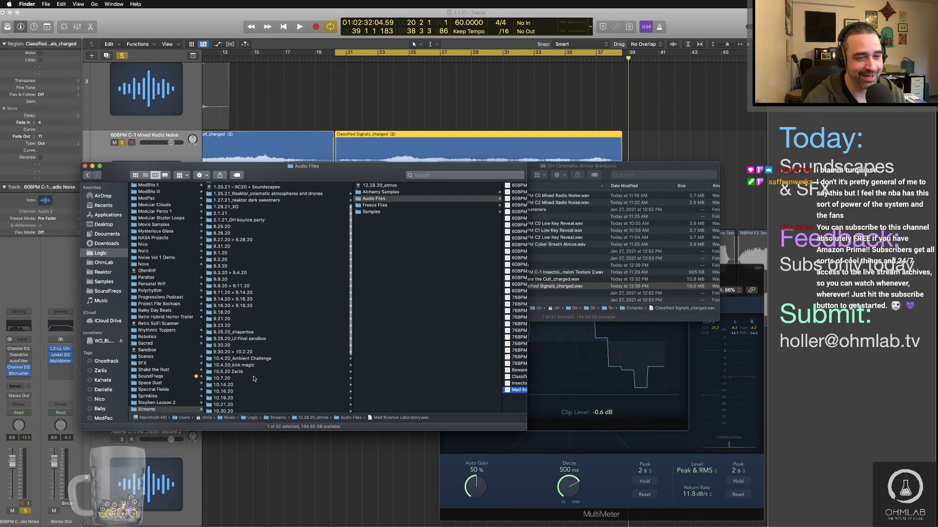
scroll(254, 378, "down", 8)
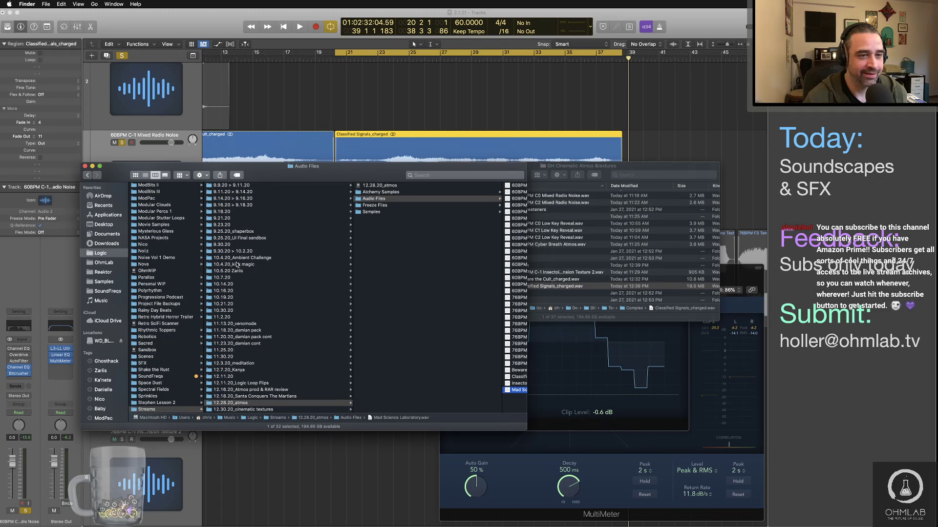
scroll(286, 270, "up", 5)
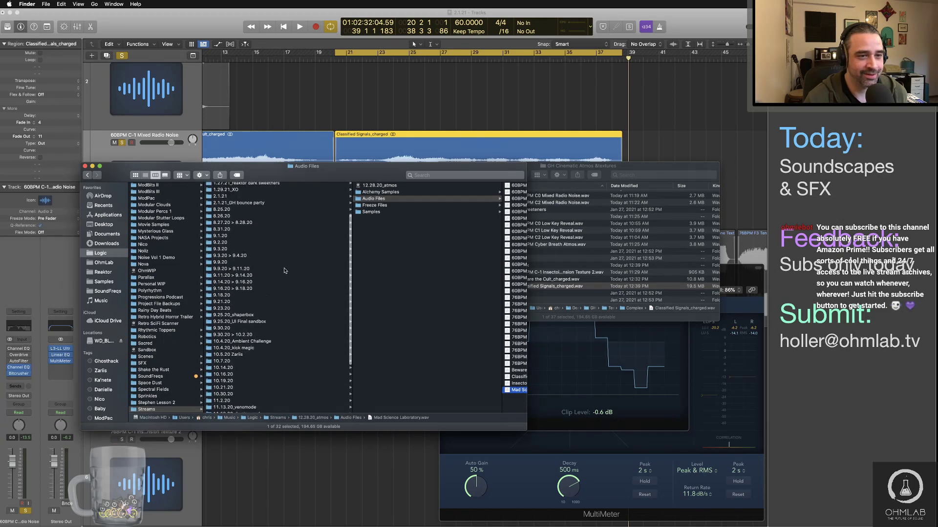
left_click(248, 250)
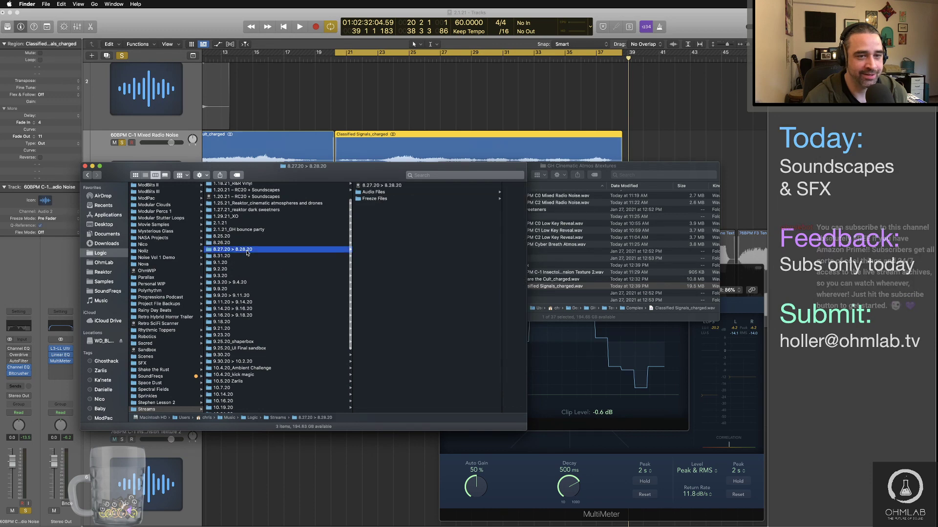
left_click(361, 192)
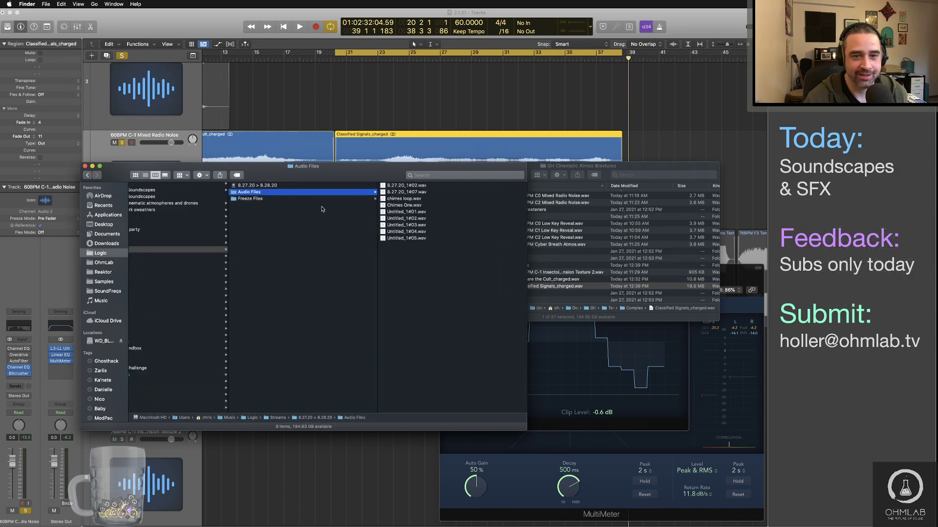
Check the Audio Files folders of the 9.1.20 and 9.3.20 sessions.
scroll(318, 297, "left", 5)
left_click(203, 261)
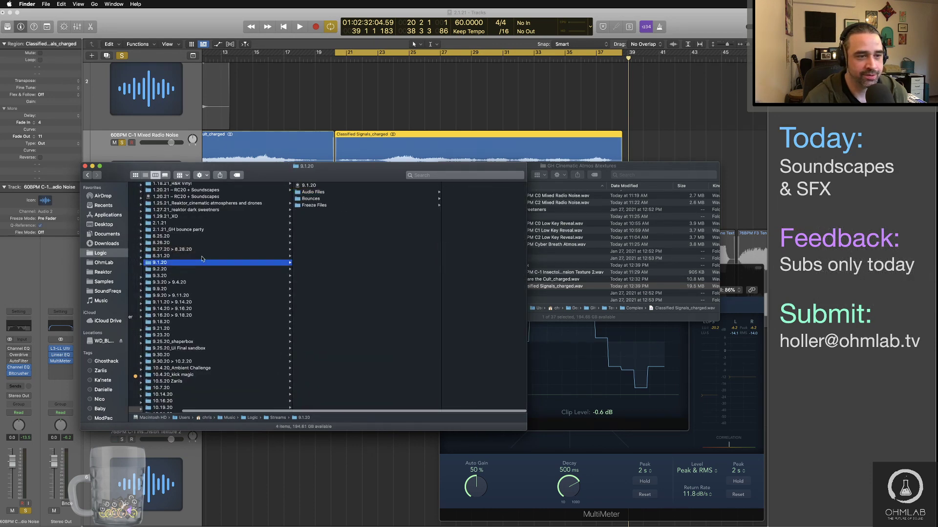
left_click(354, 192)
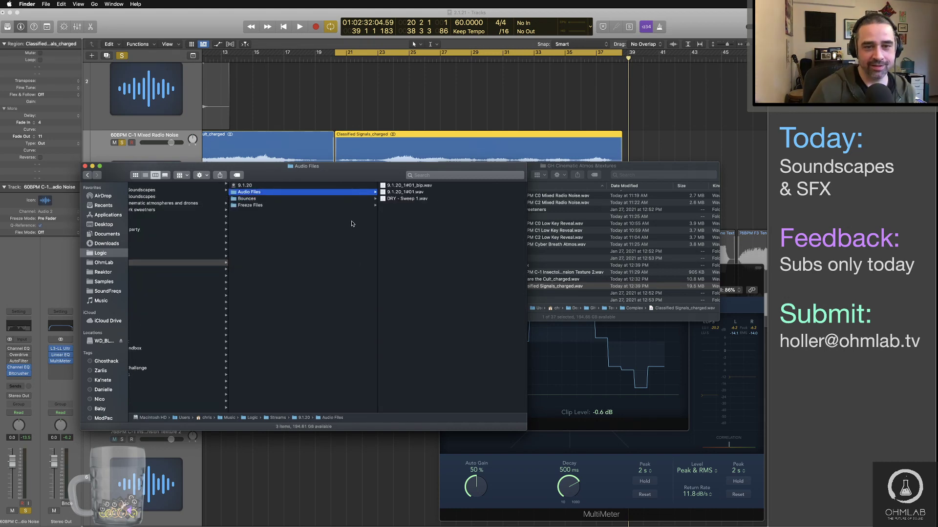
scroll(302, 323, "left", 5)
left_click(208, 277)
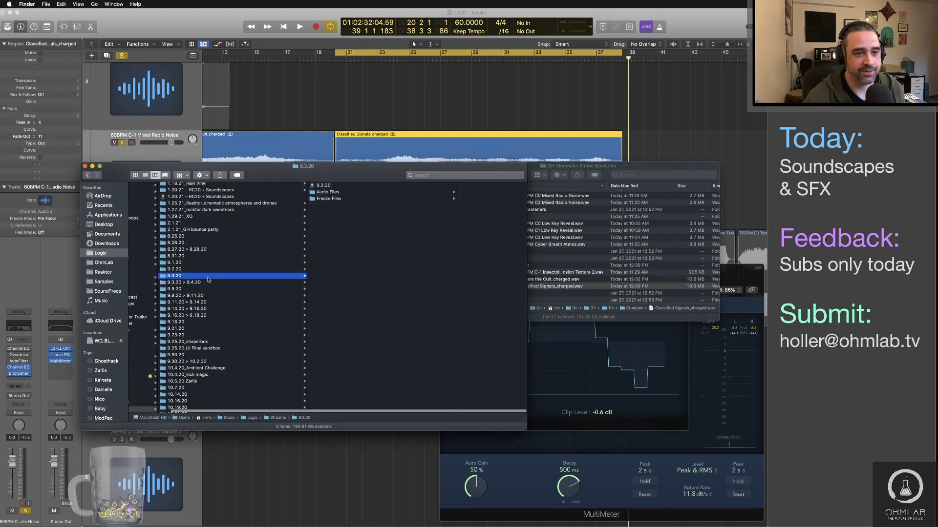
left_click(325, 192)
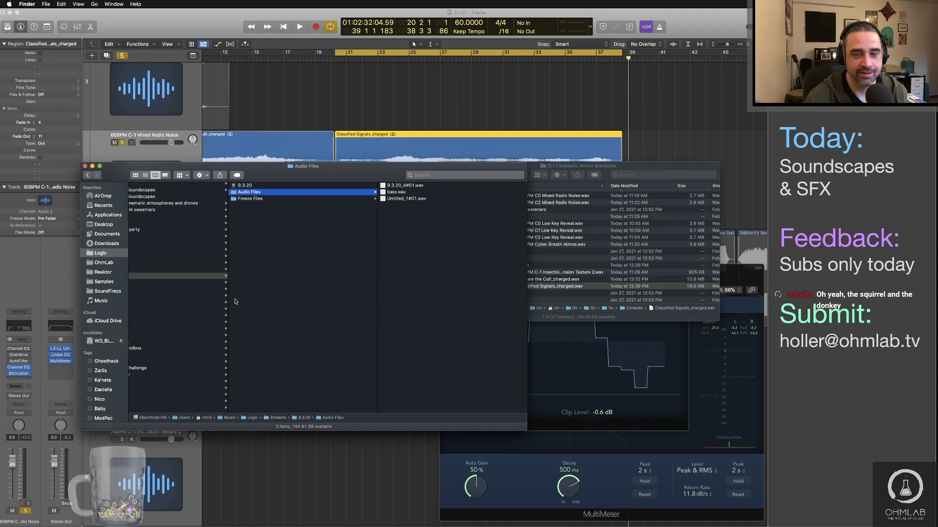
Check the Bounces of the 9.11.20 > 9.14.20 session and the Audio Files of the 9.9.20 > 9.11.20 session.
scroll(235, 302, "left", 5)
left_click(235, 302)
left_click(326, 205)
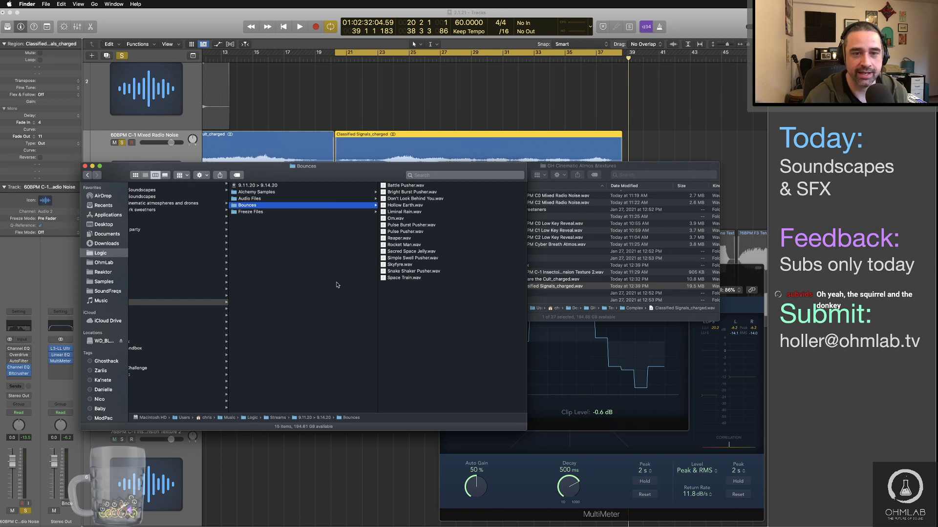
scroll(302, 296, "left", 5)
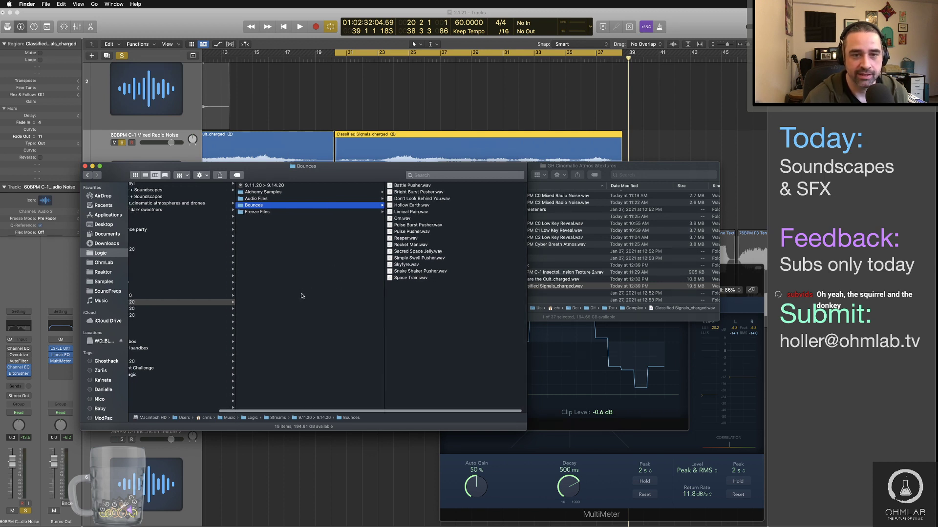
left_click(191, 296)
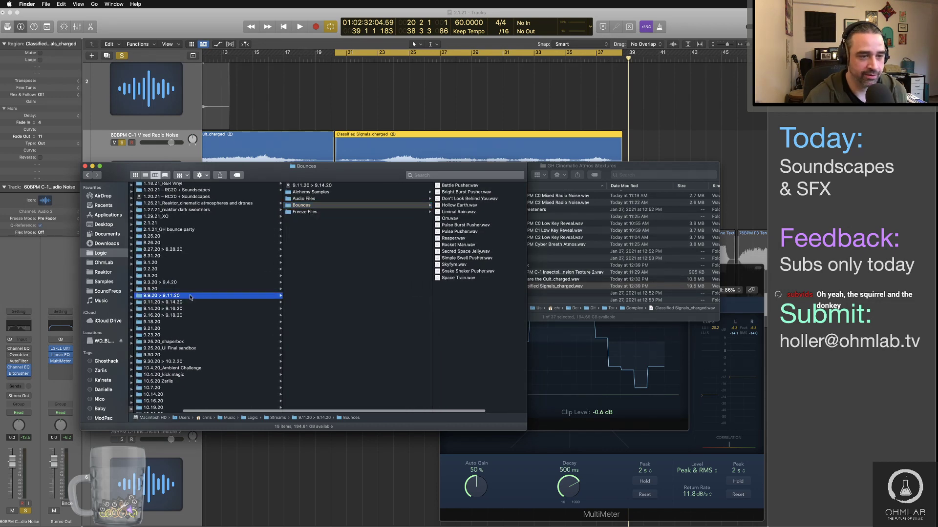
left_click(325, 193)
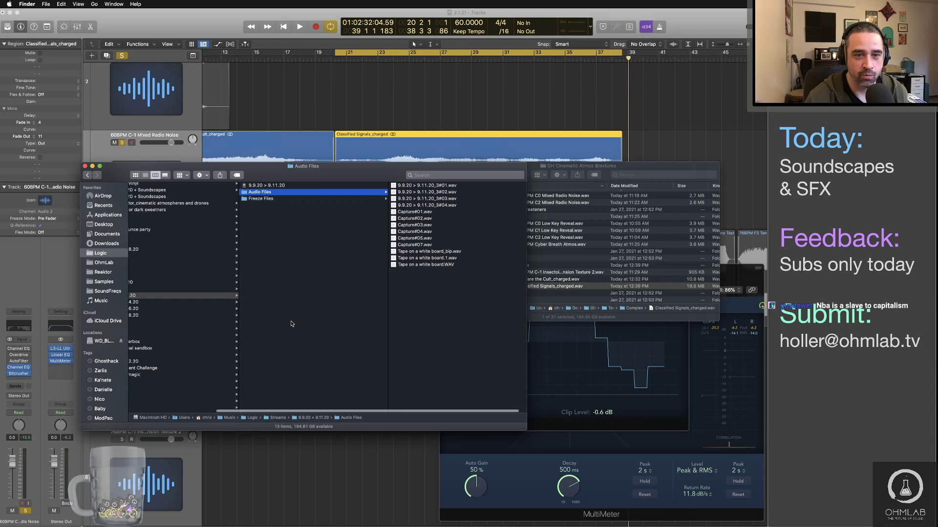
Look through the Audio Files of the 9.14.20 > 9.16.20 and 9.16.20 > 9.18.20 sessions.
scroll(291, 324, "left", 5)
left_click(194, 308)
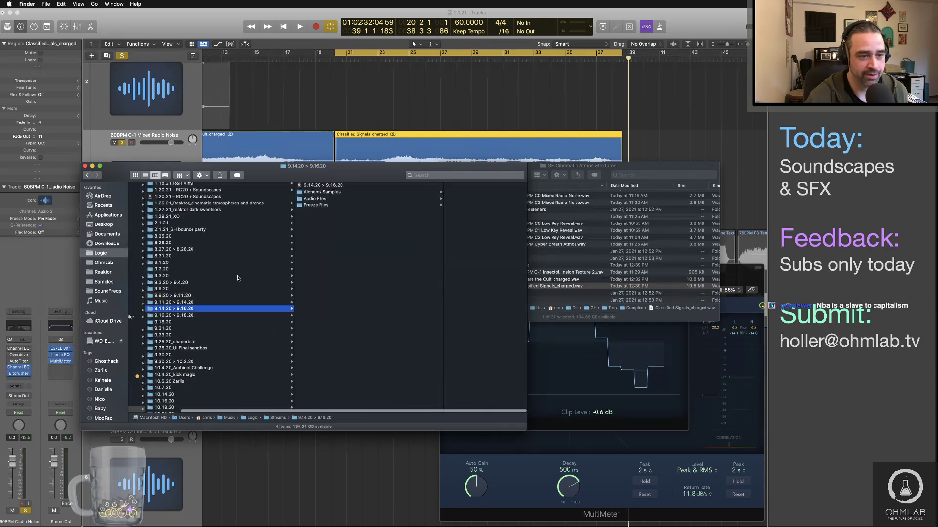
left_click(324, 198)
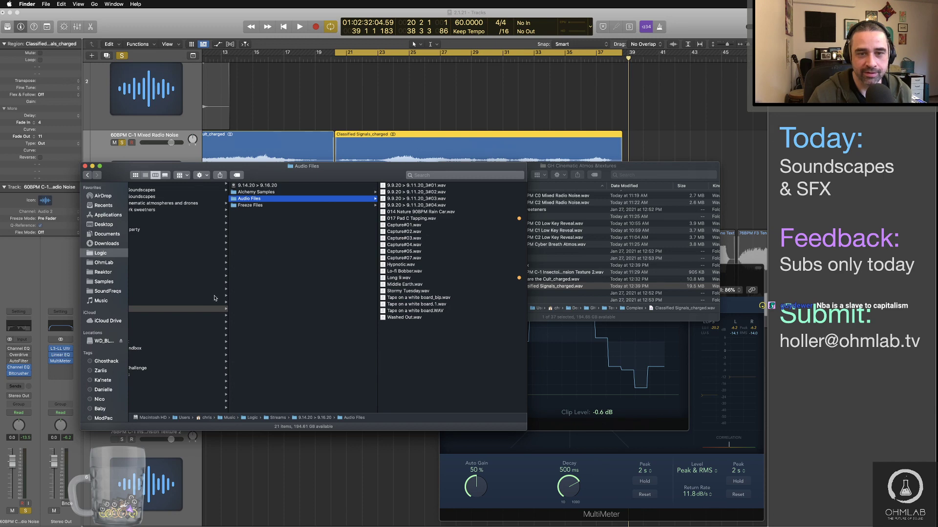
left_click(207, 315)
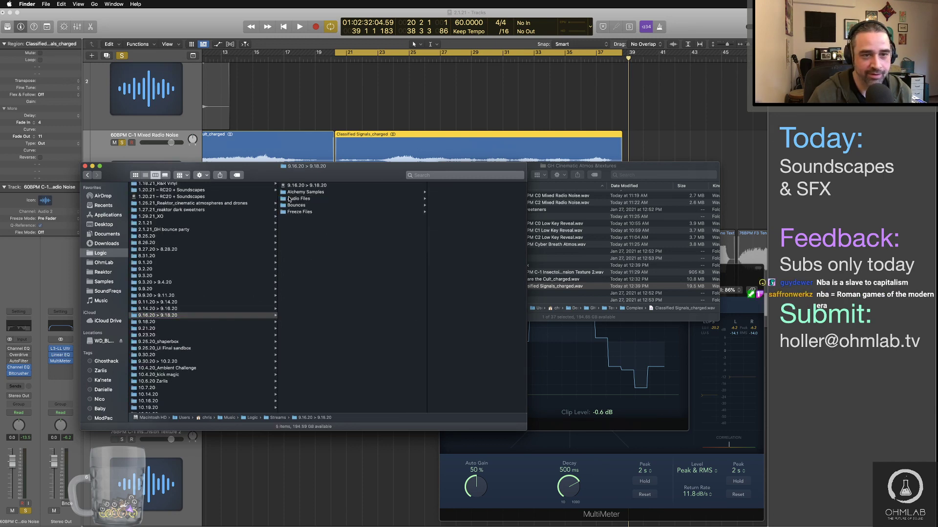
left_click(289, 199)
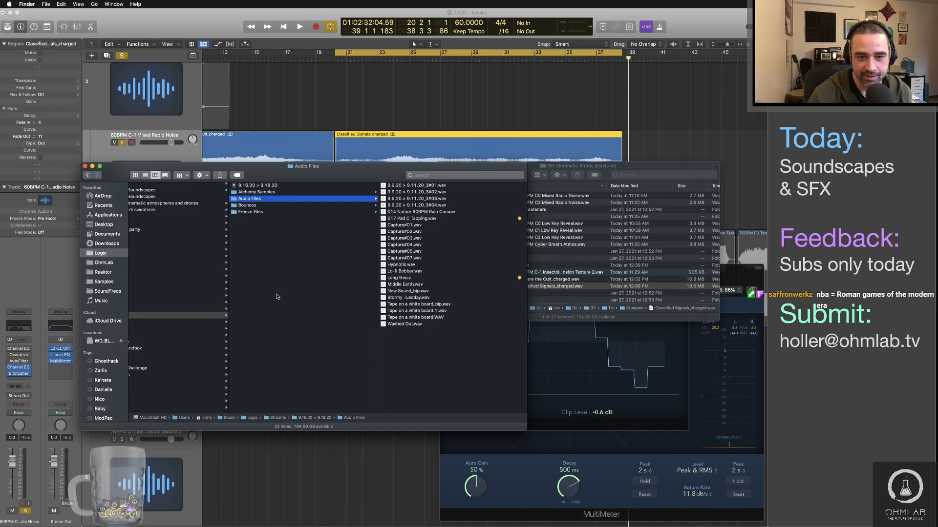
Open the Audio Files folders of the 9.18.20 and 9.21.20 sessions.
scroll(278, 297, "left", 3)
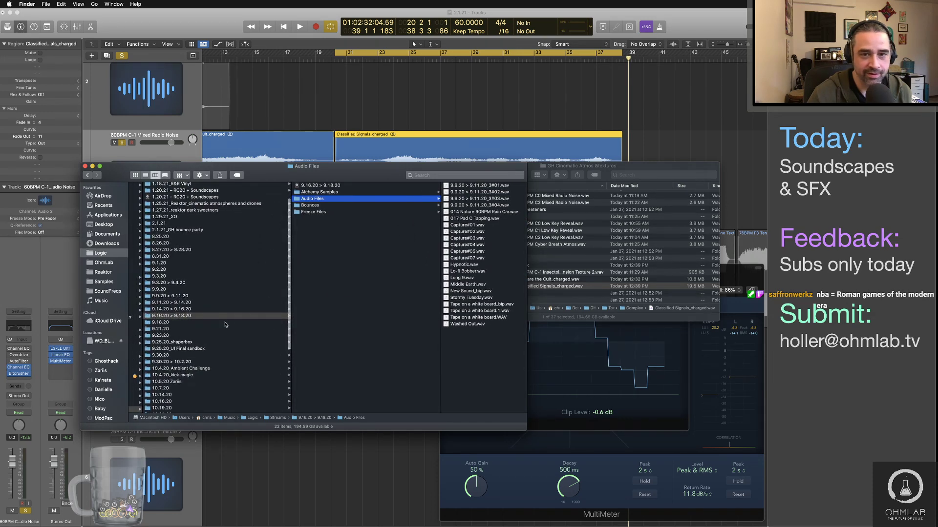
left_click(227, 322)
left_click(312, 191)
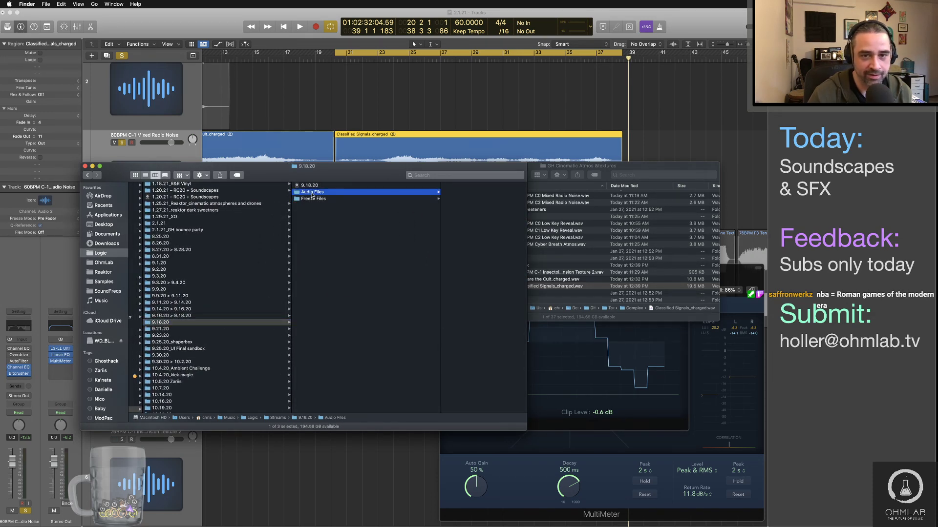
left_click(219, 332)
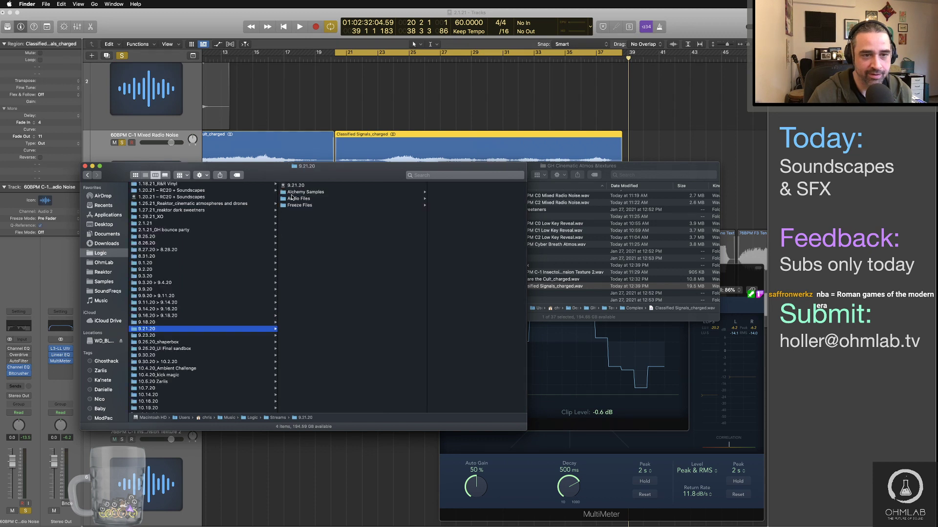
left_click(295, 199)
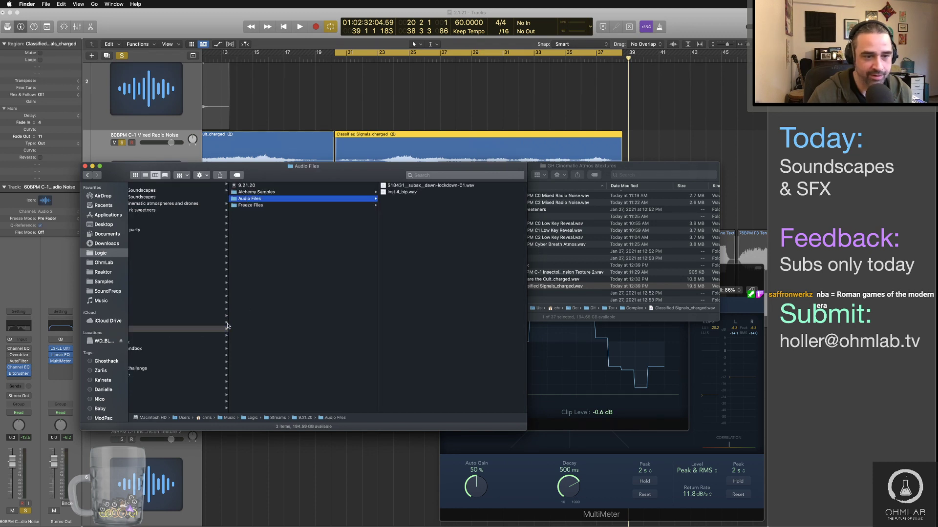
Inspect the Final, 1st Run and bin subfolders in the Bounces of the 9.23.20 session.
left_click(225, 336)
left_click(296, 198)
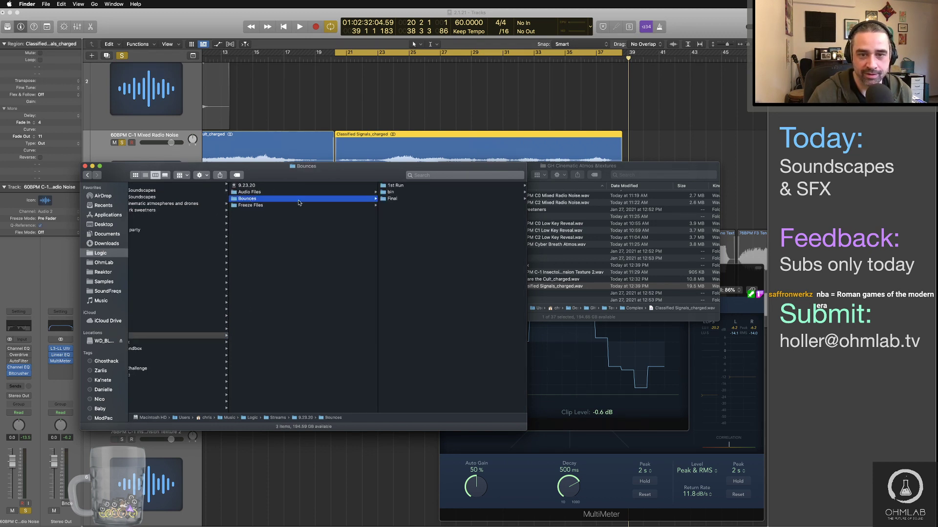
left_click(390, 199)
left_click(361, 186)
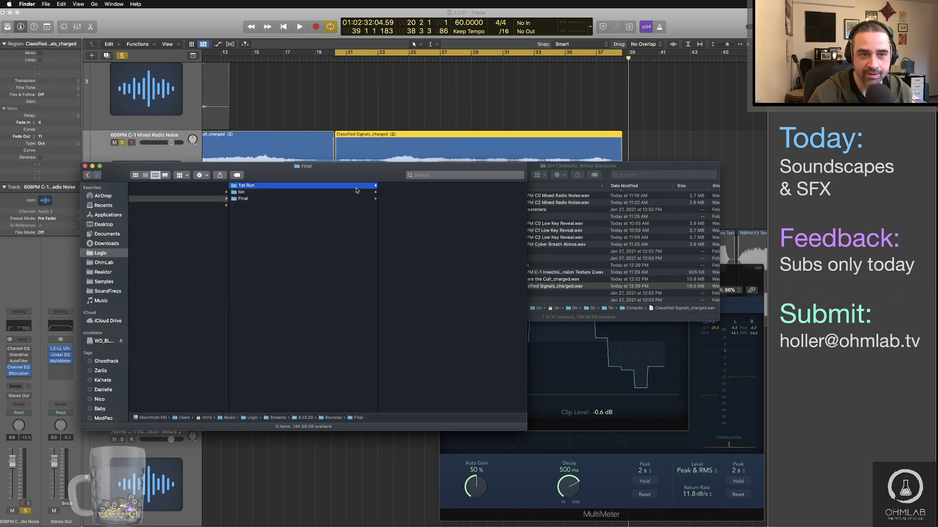
left_click(357, 193)
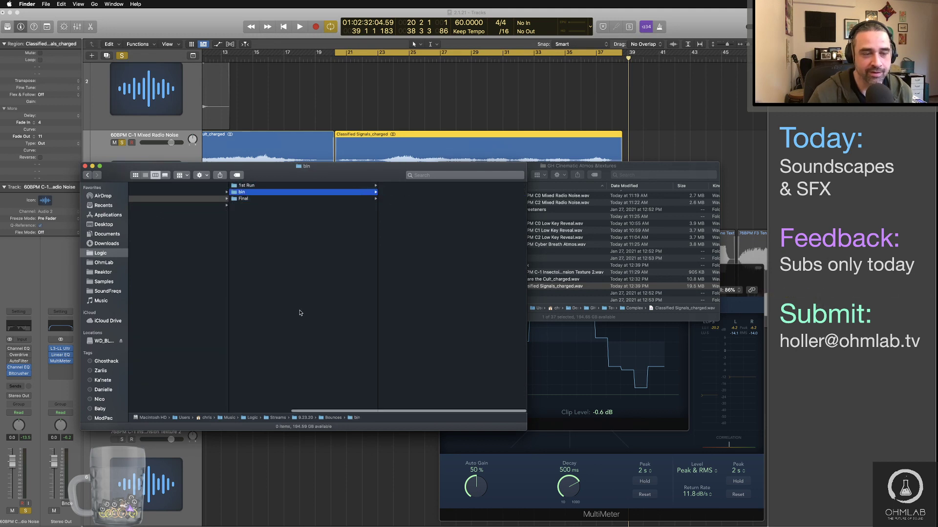
Open the 9.30.20 session's Audio Files and preview Angry Little Squirel ~_bip_1.wav, ~_bip_2.wav and ~_bip.wav.
scroll(299, 312, "left", 10)
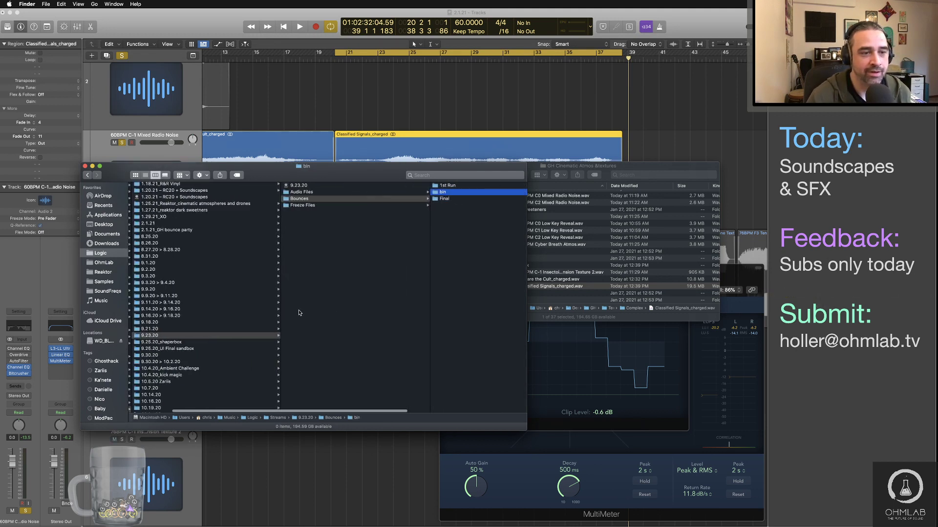
left_click(248, 356)
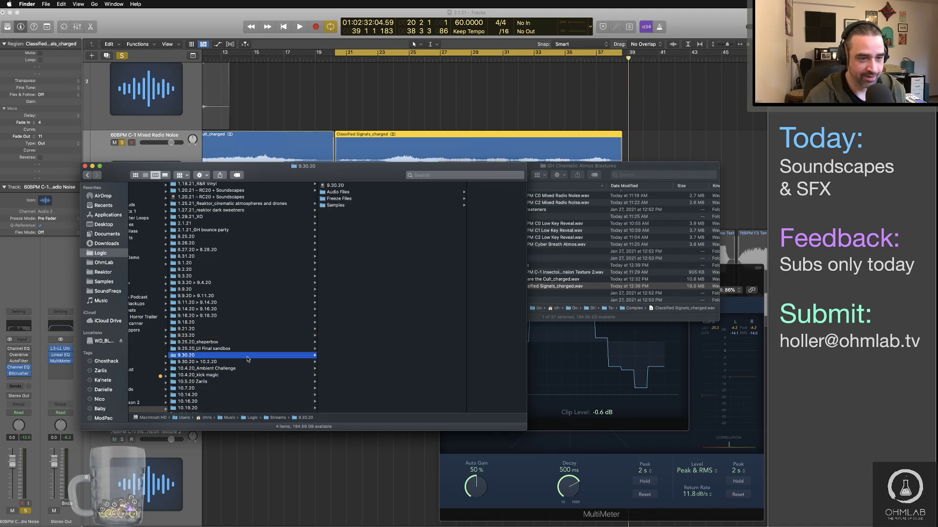
left_click(334, 194)
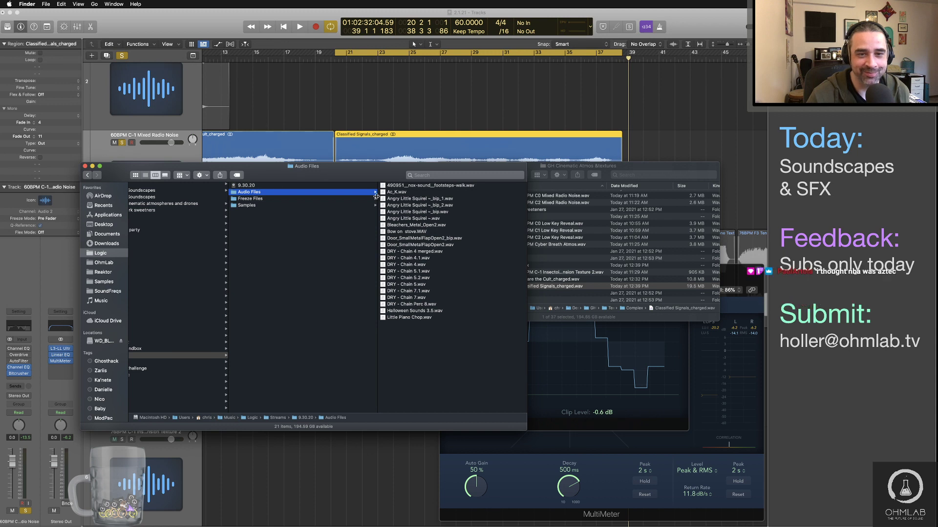
left_click(399, 205)
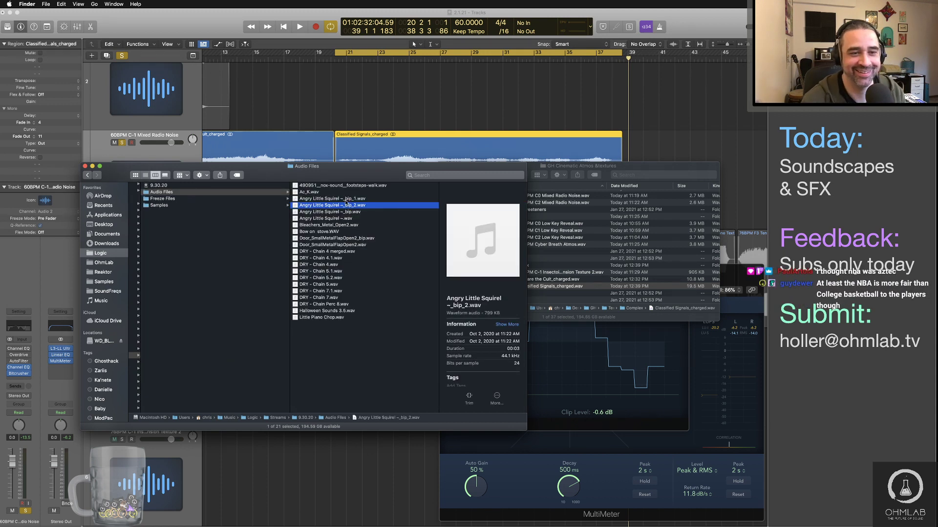
left_click(345, 198)
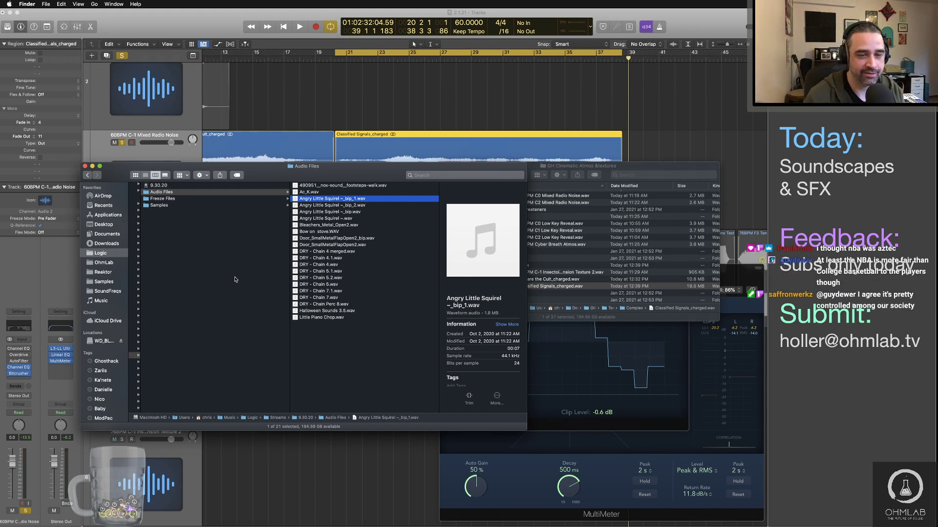
key("space")
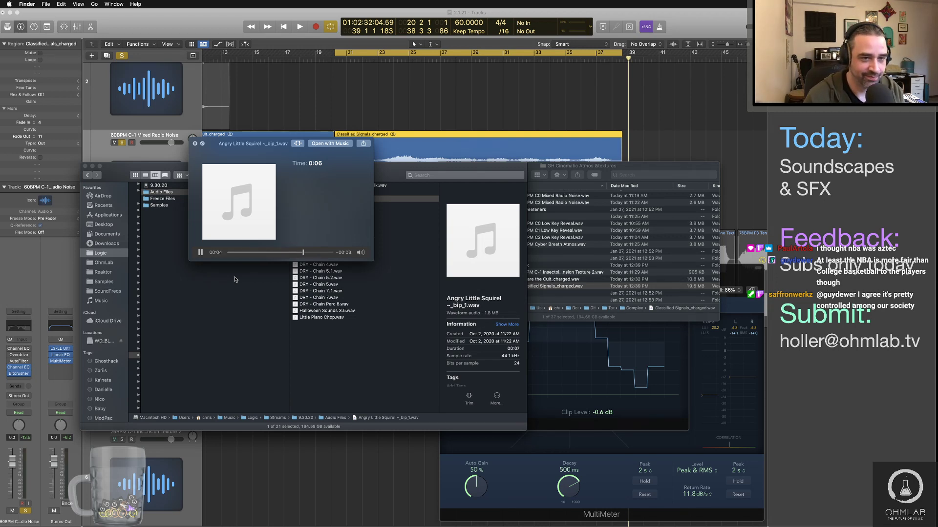
key("Down")
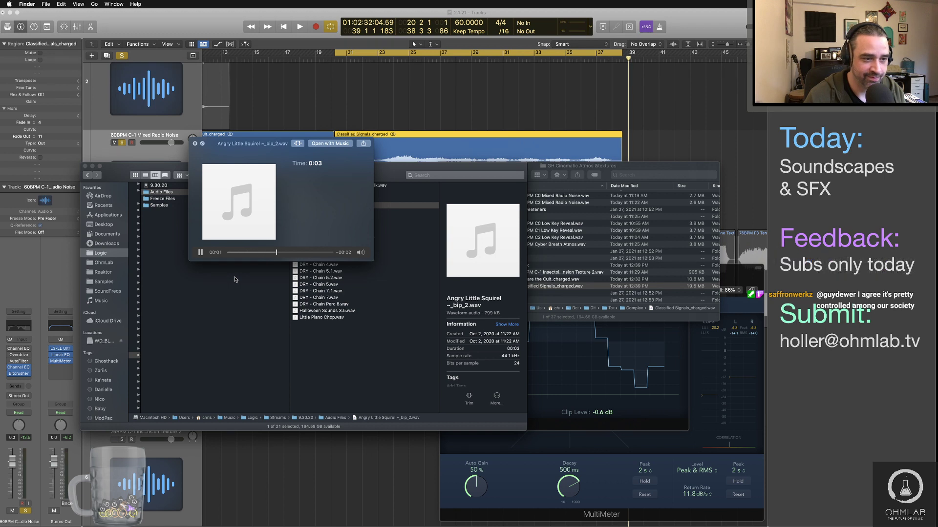
key("Down")
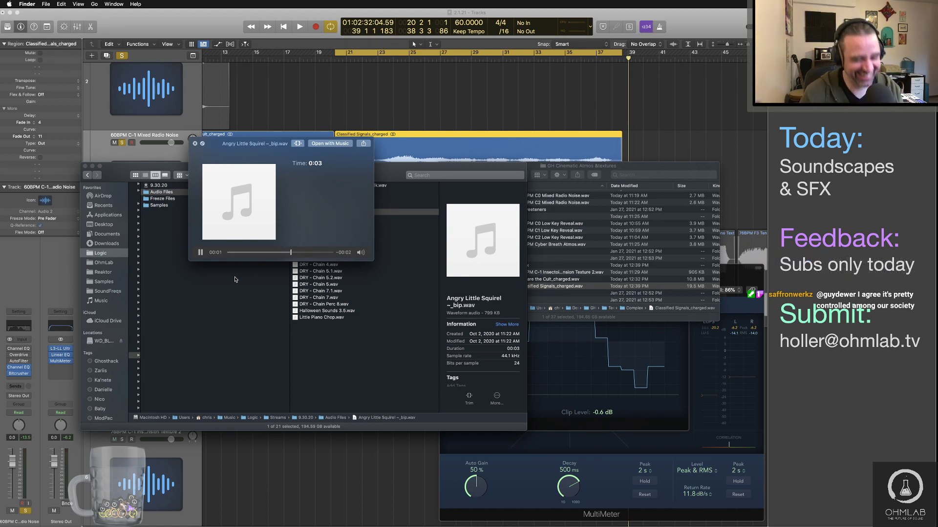
Preview Angry Little Squirel ~.wav and replay Angry Little Squirel ~_bip.wav several times for comparison.
key("Down")
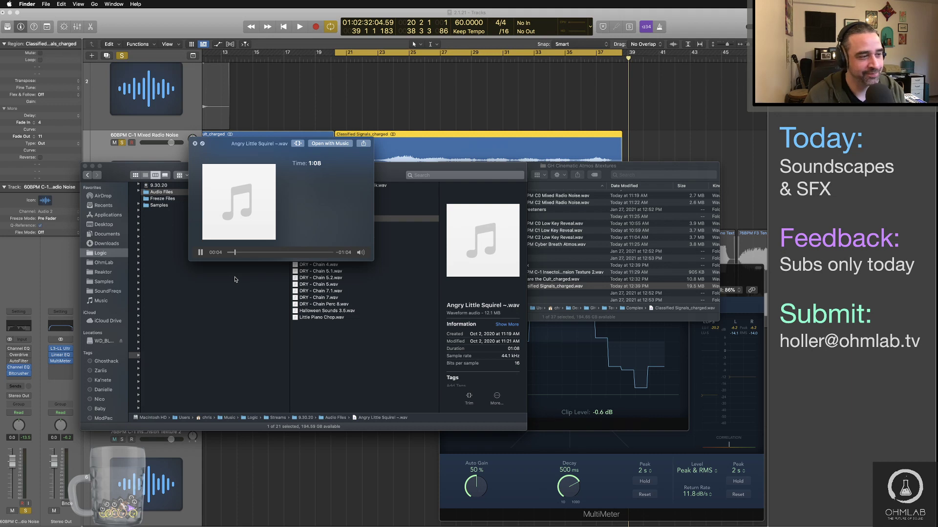
key("Up")
key("space")
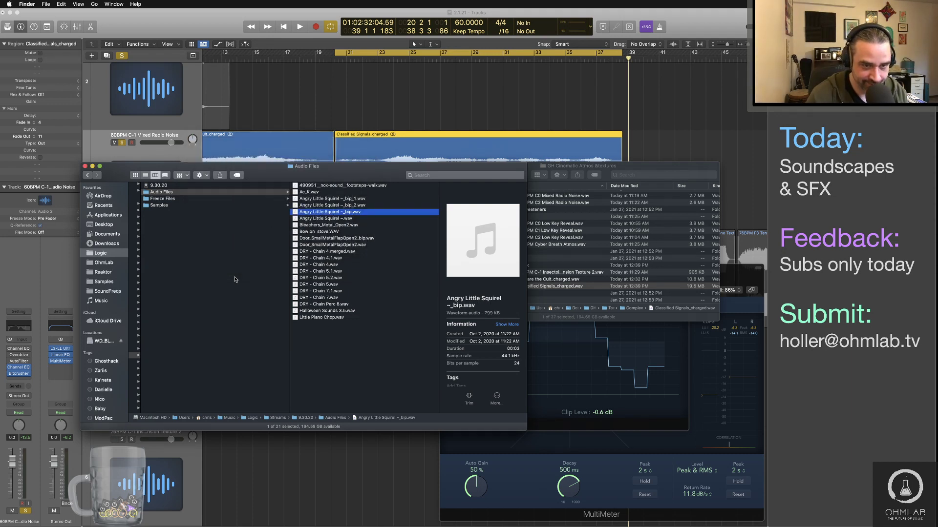
key("space")
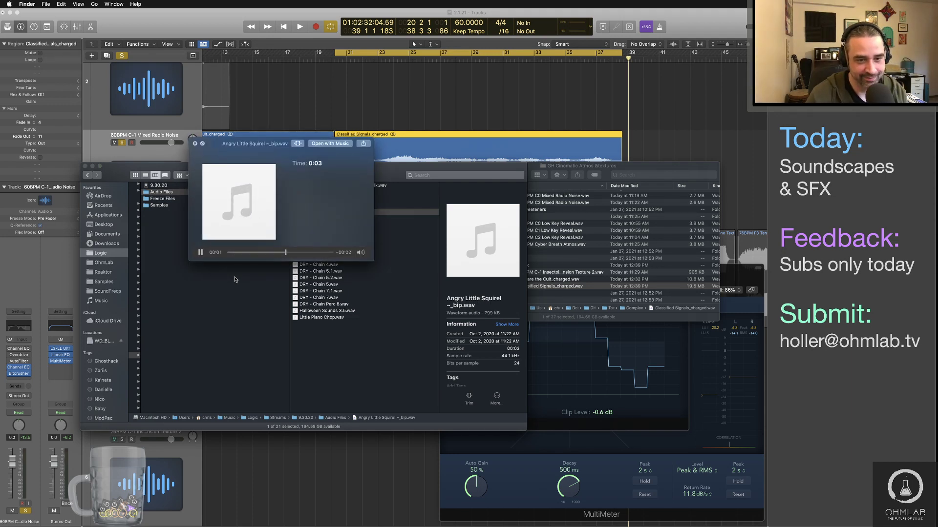
key("space")
key("space")
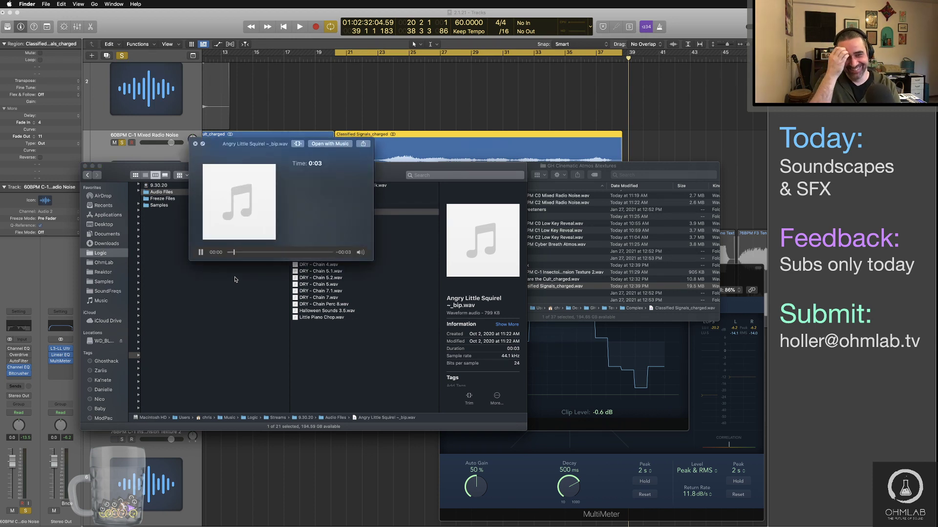
key("space")
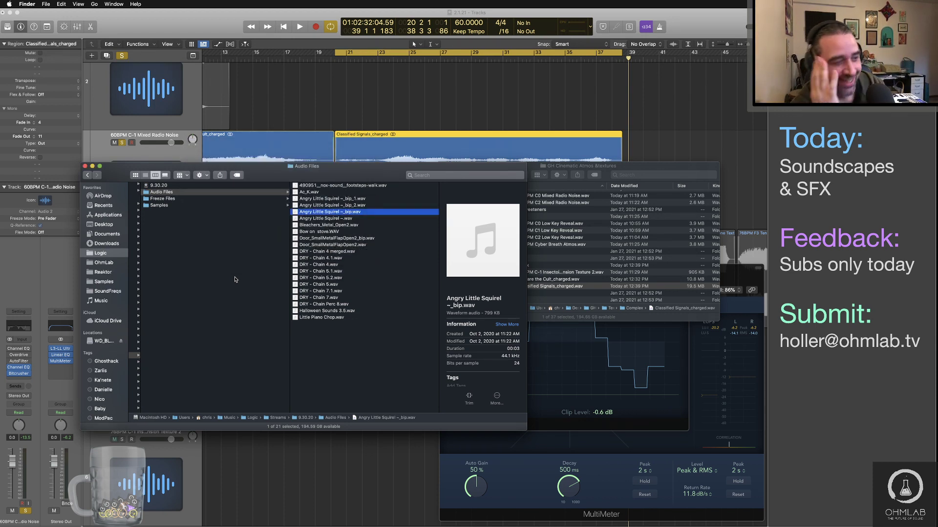
key("space")
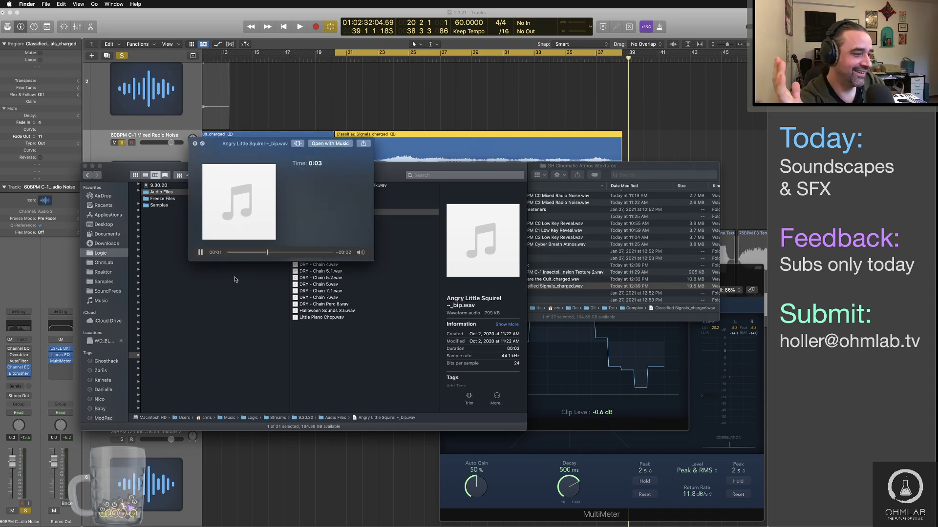
key("space")
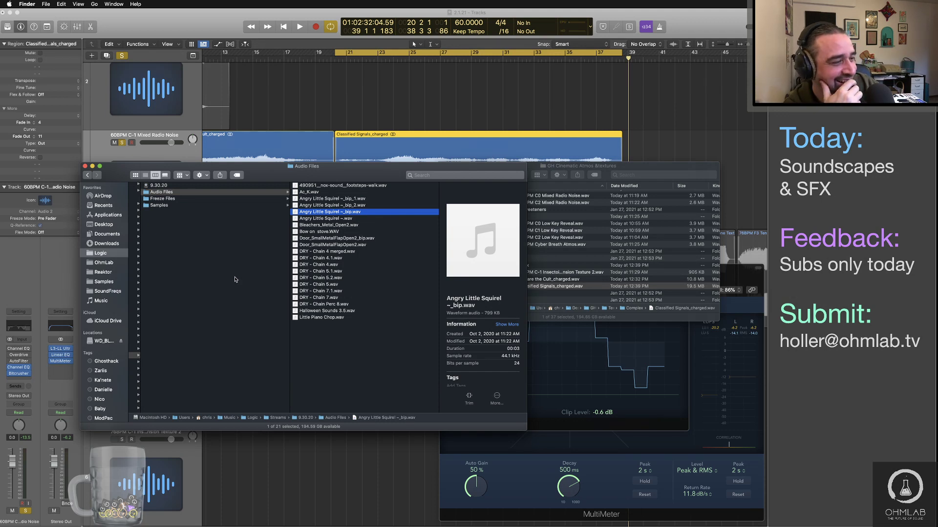
key("space")
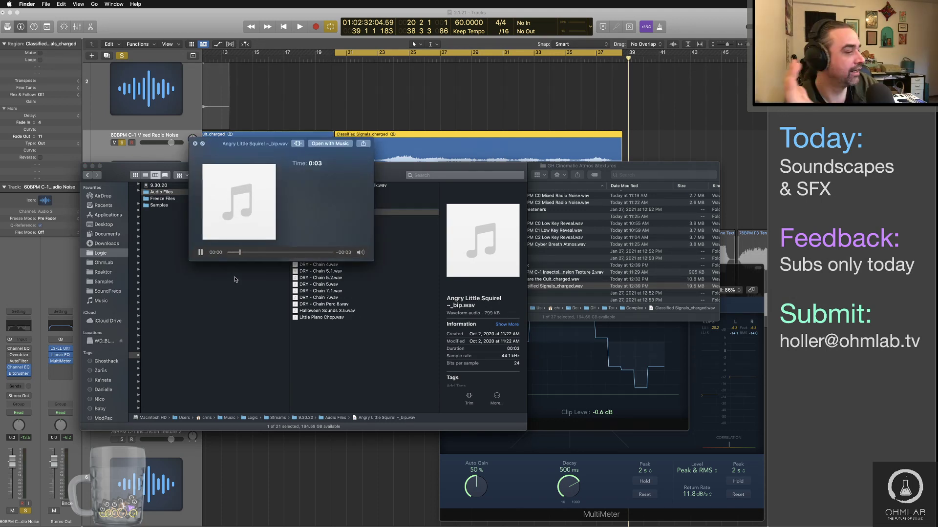
key("space")
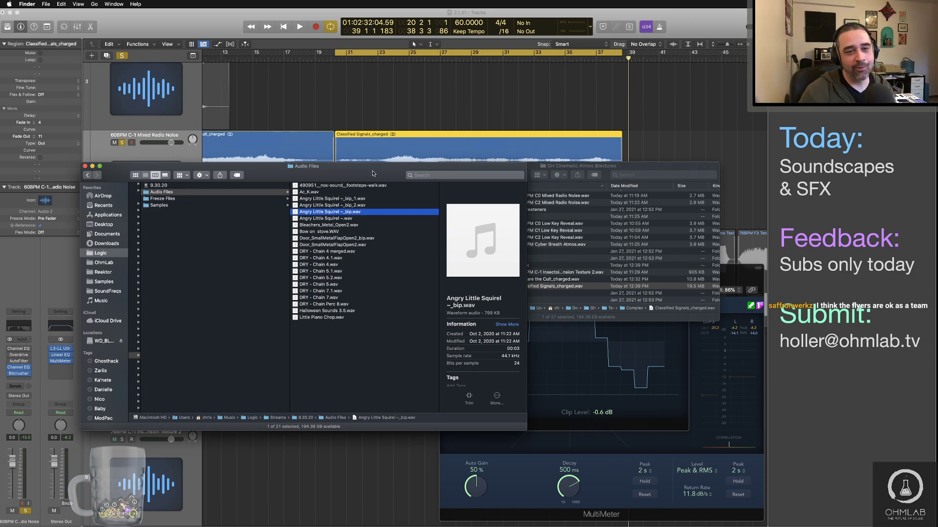
Compare Angry Little Squirel ~_bip.wav with the ~_bip_2.wav version by previewing both again.
left_click_drag(373, 172, 375, 172)
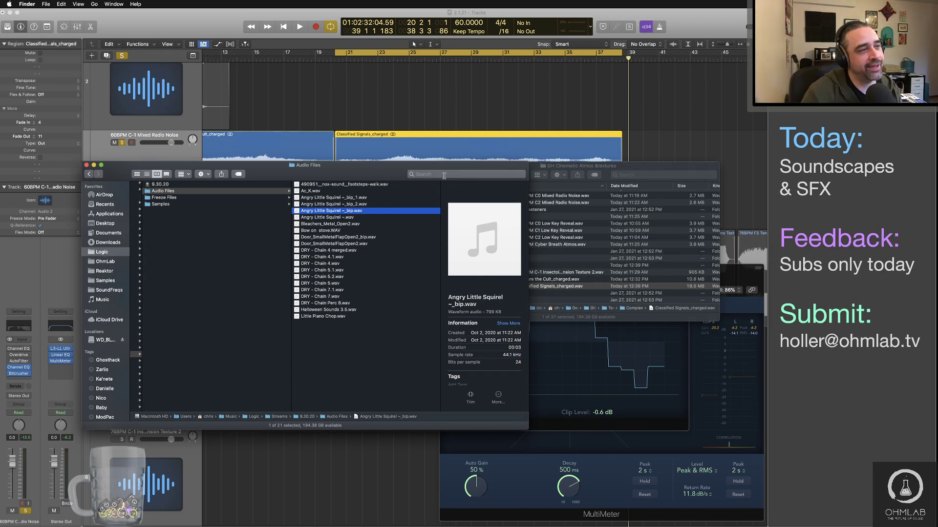
left_click(363, 185)
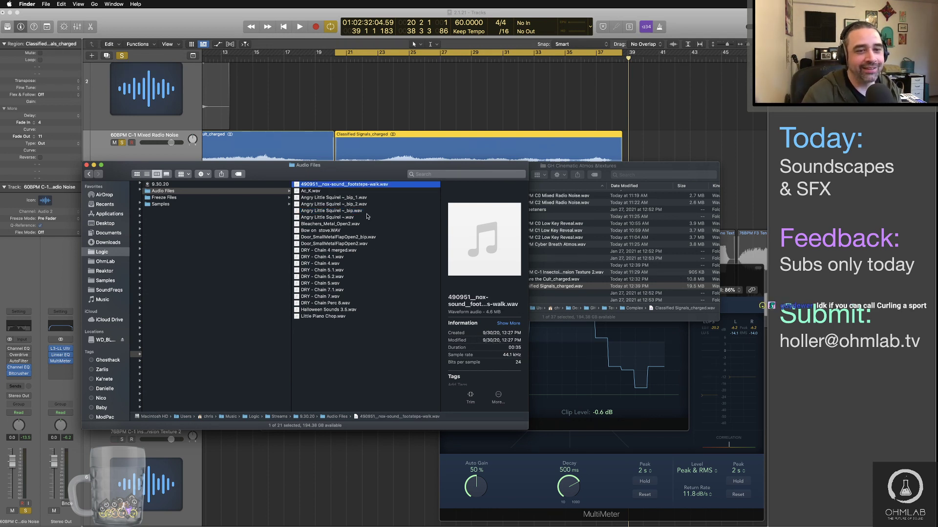
left_click(359, 211)
key("space")
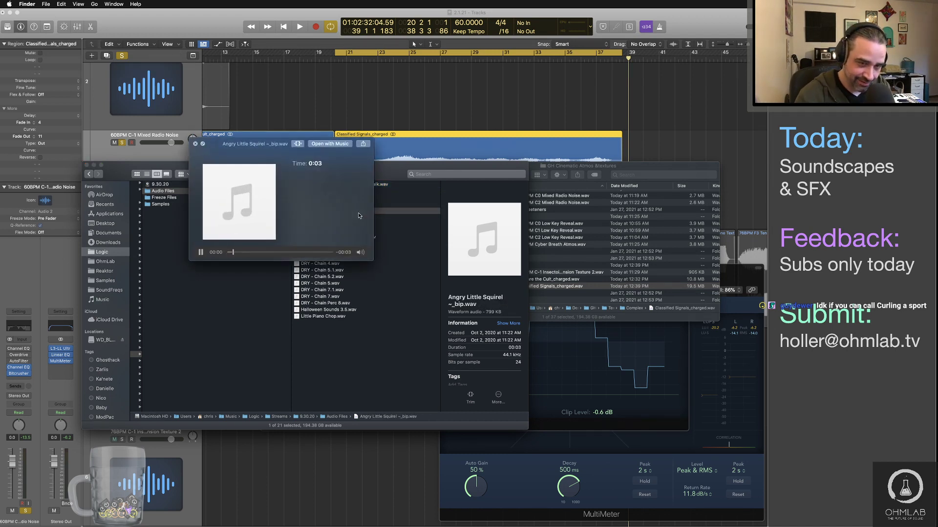
key("space")
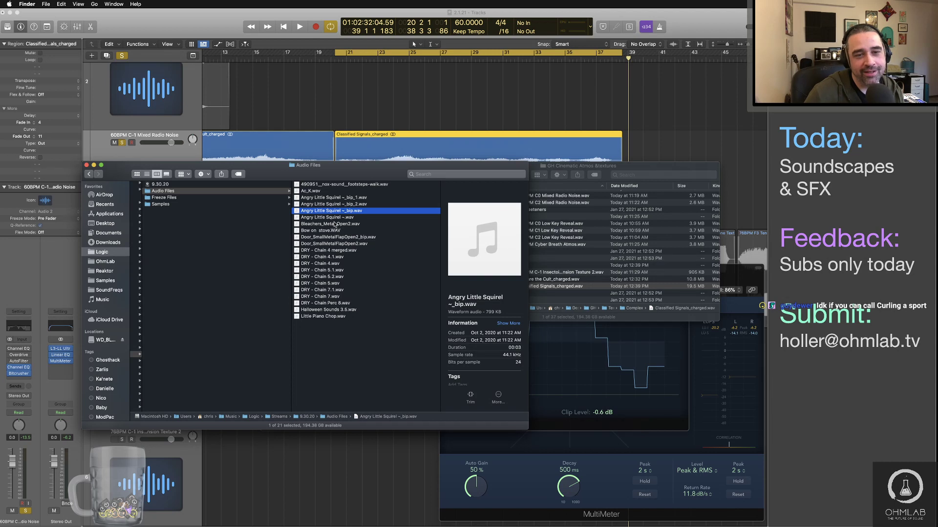
left_click(336, 198)
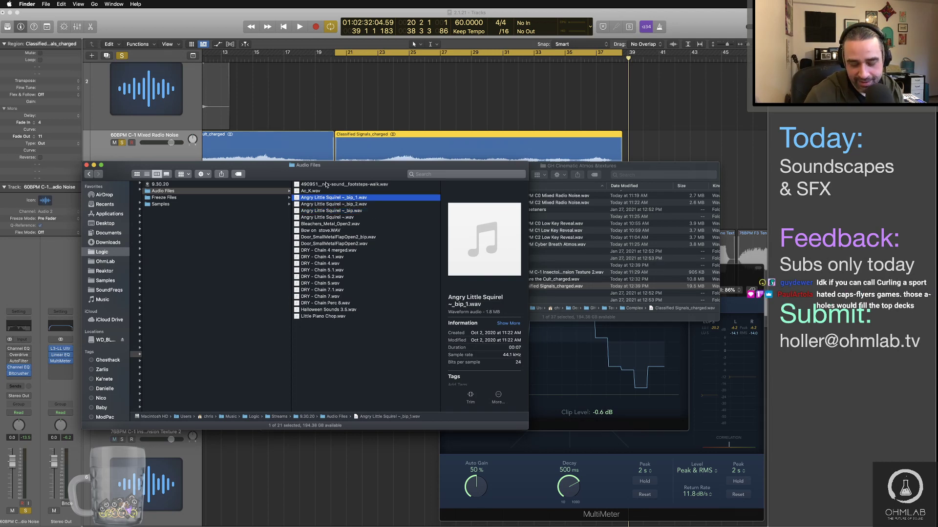
key("Down")
key("space")
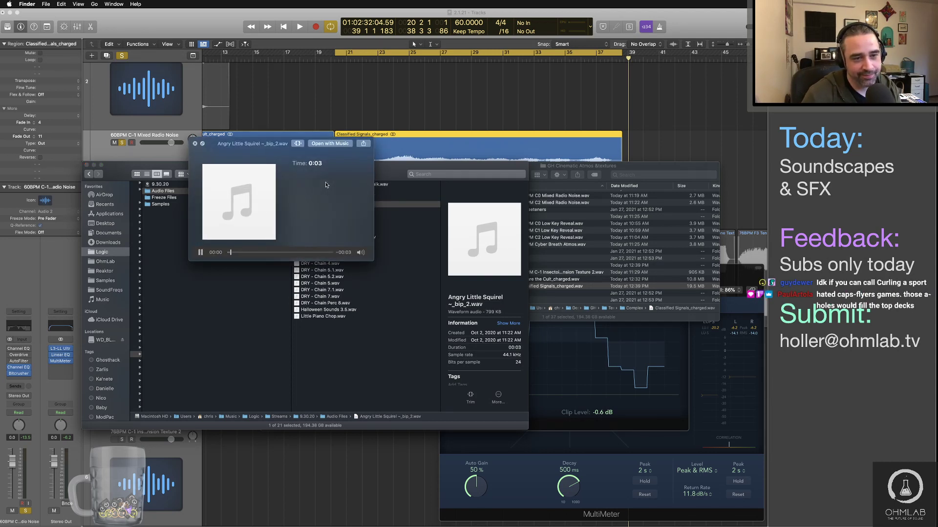
key("Up")
key("Up")
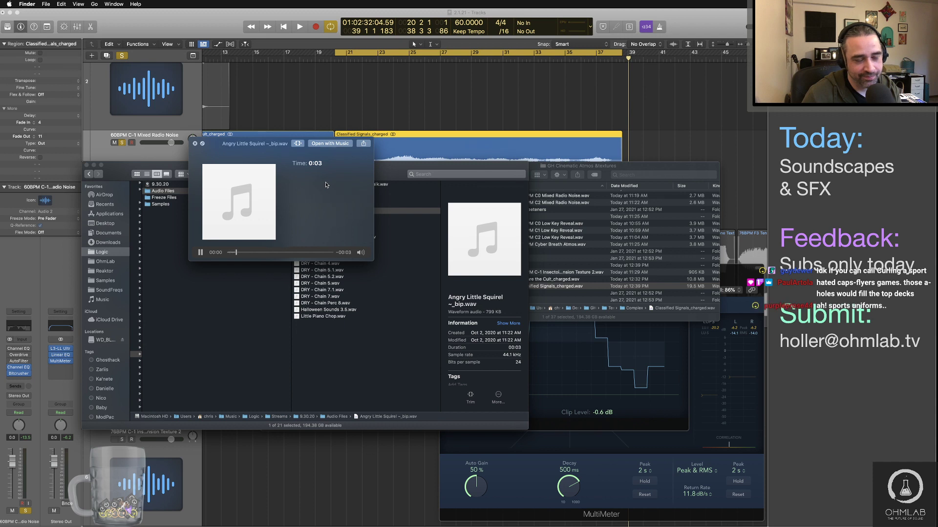
key("space")
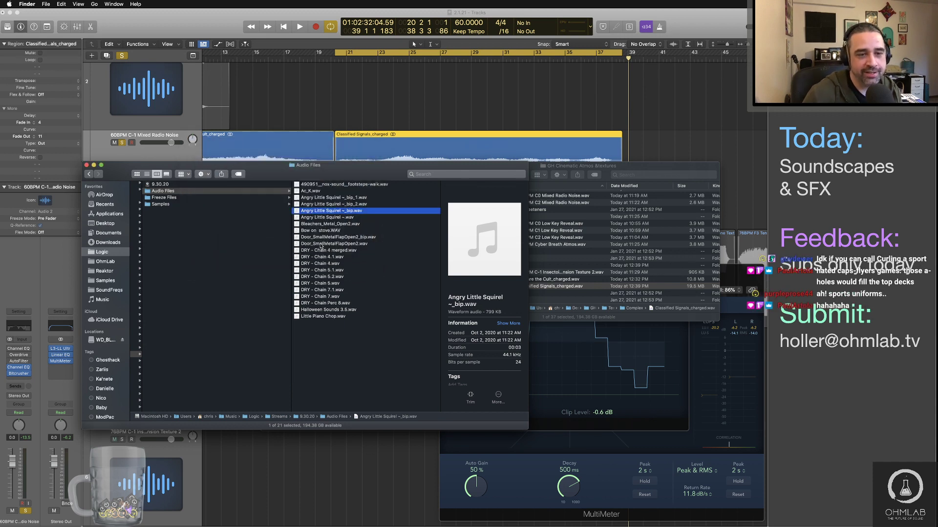
Place Angry Little Squirel ~_bip.wav on a new track below the others at the start of the Logic Pro project and solo it.
scroll(316, 447, "up", 3)
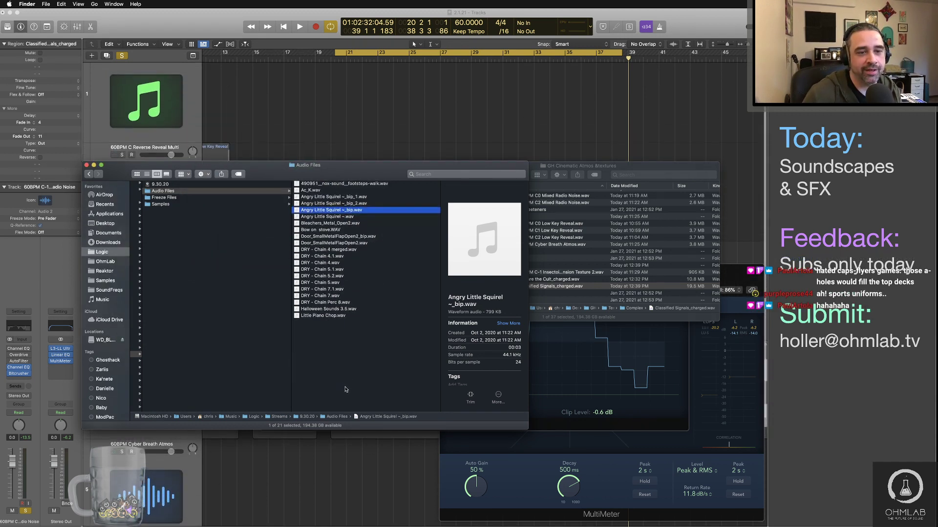
scroll(323, 435, "down", 5)
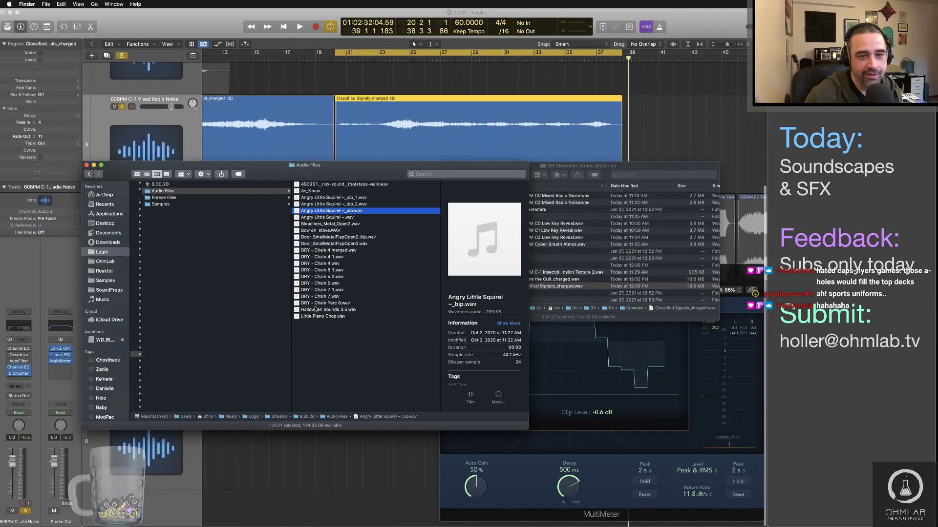
left_click_drag(303, 211, 210, 498)
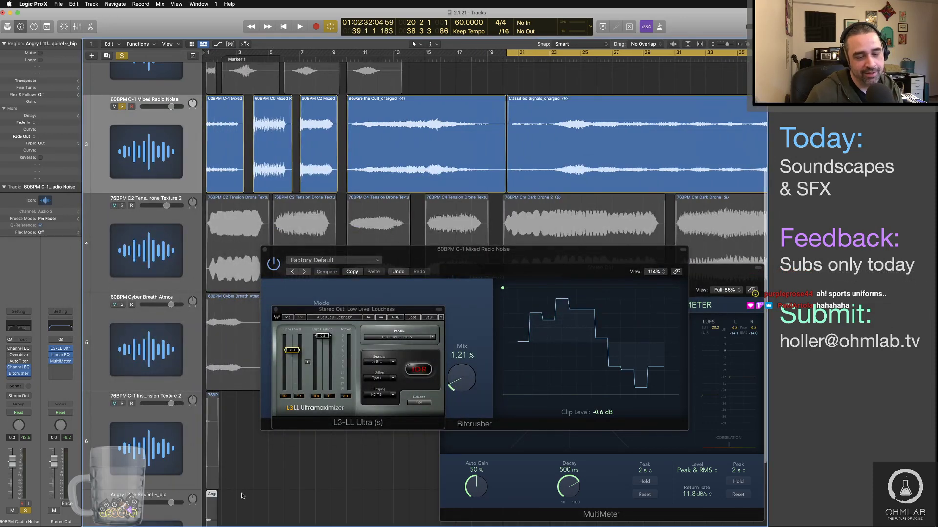
scroll(172, 514, "down", 2)
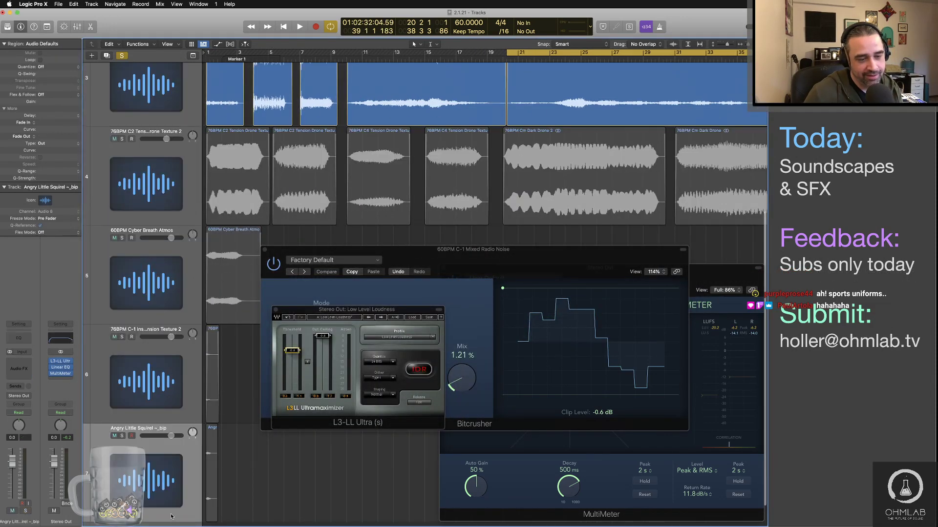
left_click(128, 439)
key("Return")
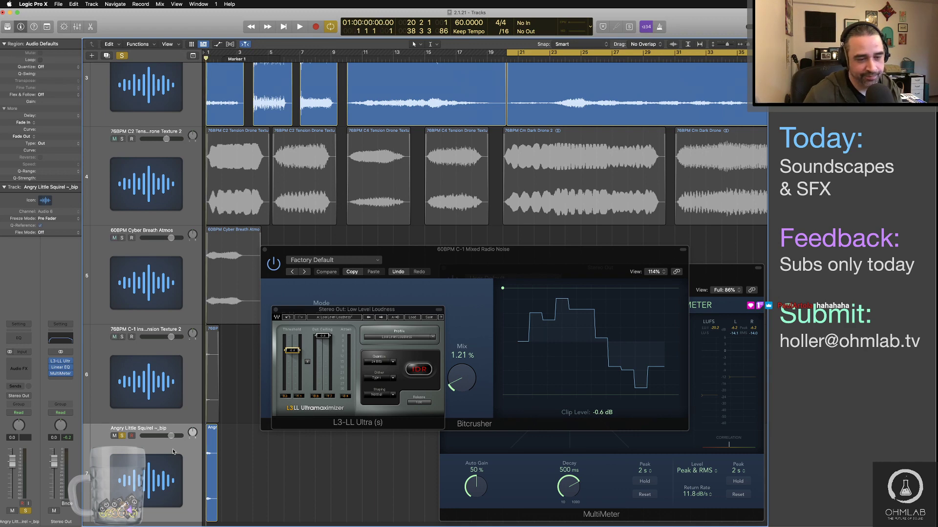
Set the cycle range over the squirrel region in bar 1, clear all solos, and play only the Angry Little Squirel track.
key("z")
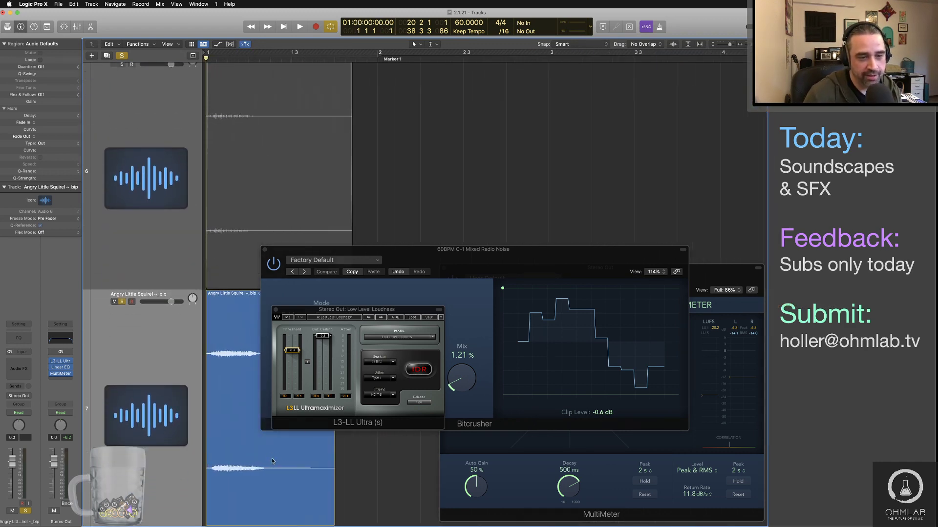
key("space")
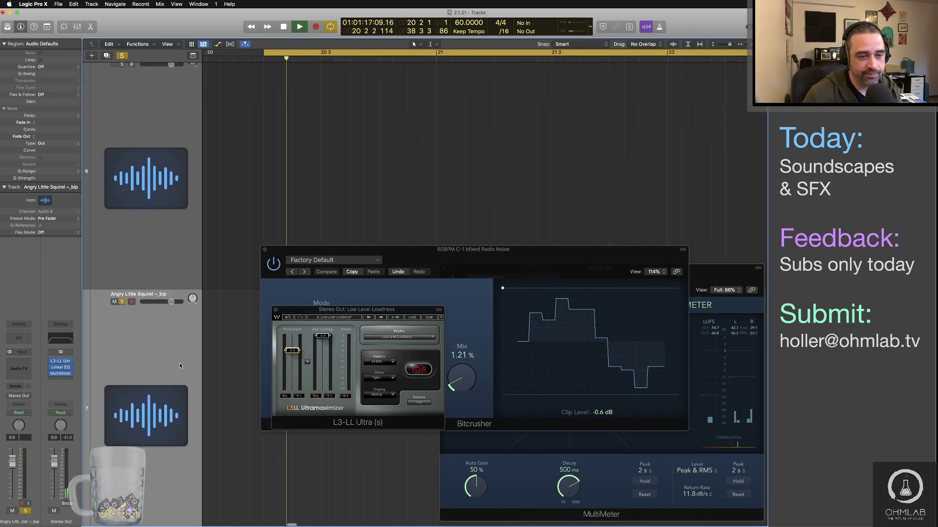
key("Return")
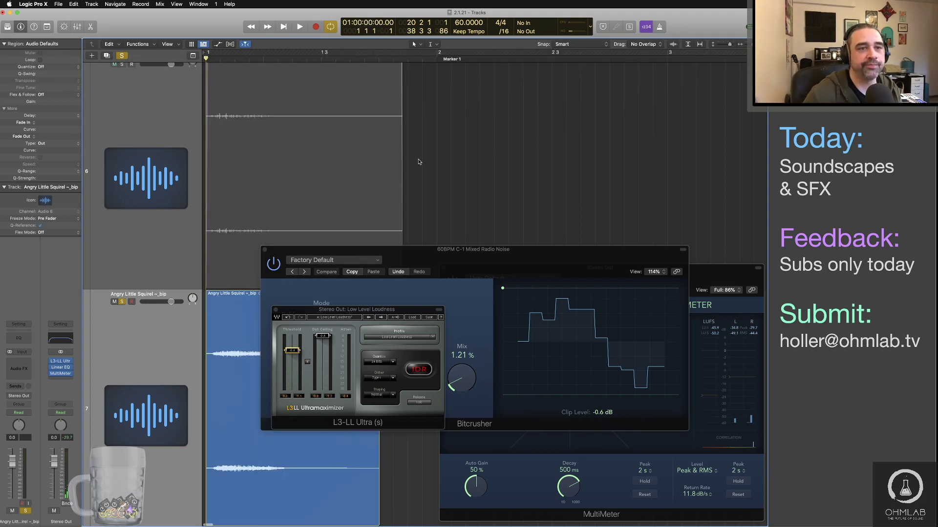
left_click_drag(209, 53, 399, 55)
left_click(121, 56)
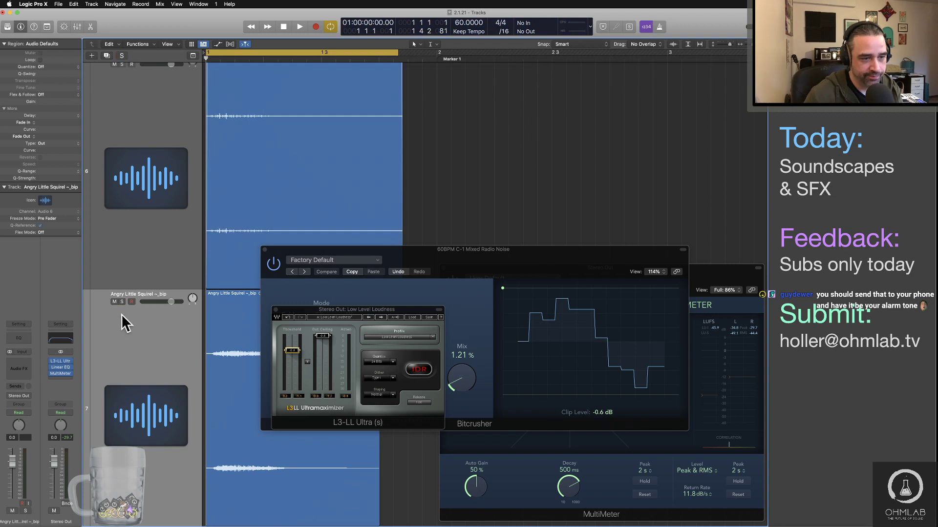
left_click(121, 302)
key("space")
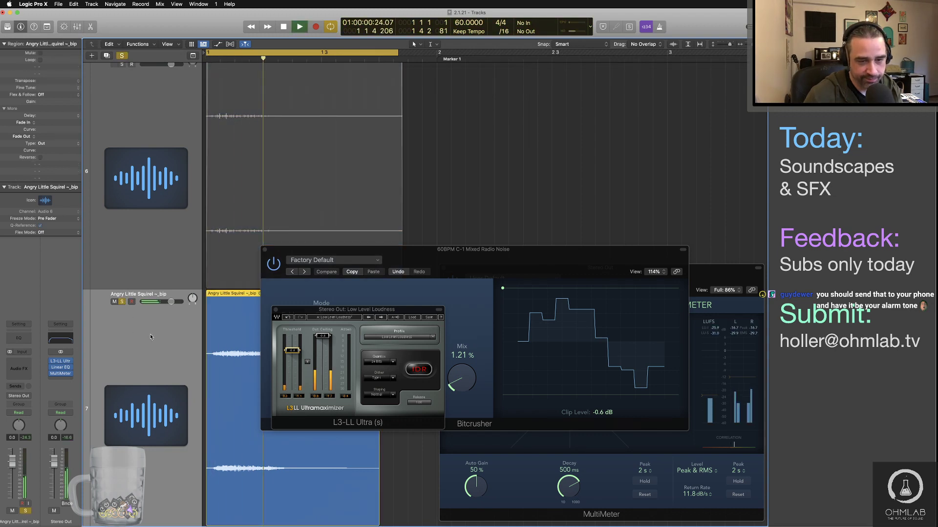
key("space")
Lower the L3-LL Ultramaximizer threshold on the Stereo Out, reset the peak reading, and replay the squirrel loop to check the loudness.
left_click_drag(292, 351, 290, 358)
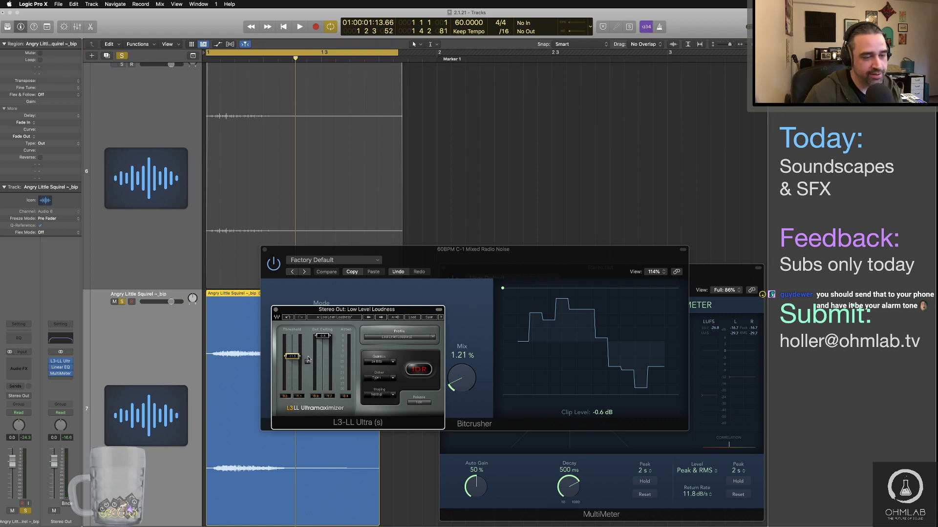
left_click(68, 440)
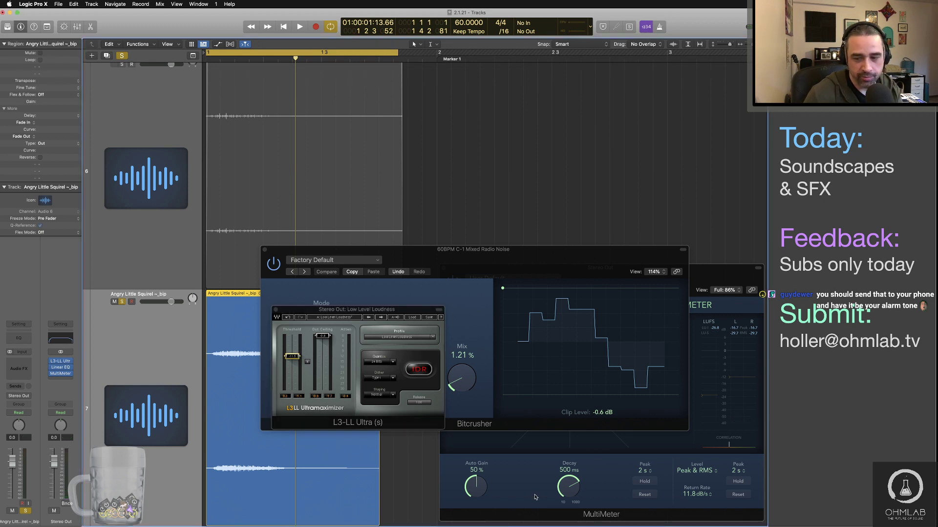
key("space")
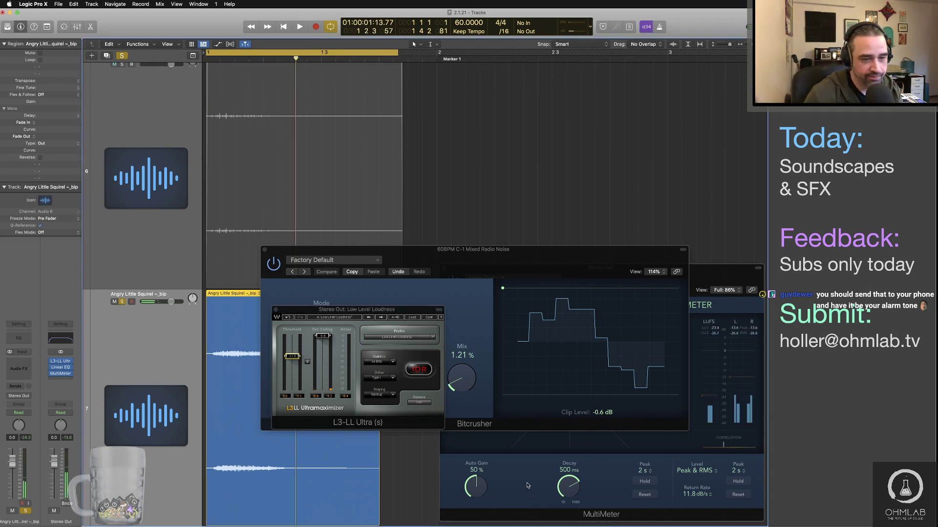
left_click_drag(292, 358, 293, 370)
key("space")
key("space")
key("space")
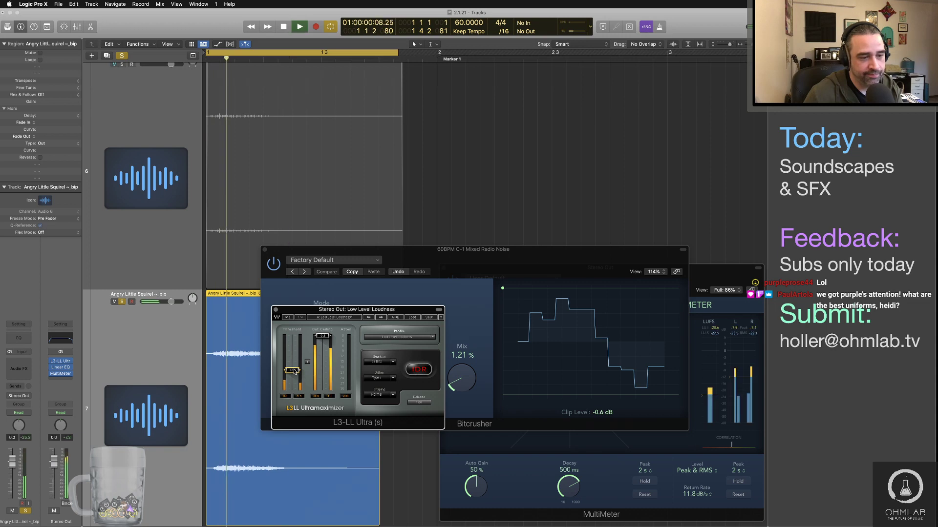
Bring the Ultramaximizer threshold down slightly further in small adjustments, auditioning the squirrel loop between changes.
left_click_drag(295, 373, 292, 373)
key("space")
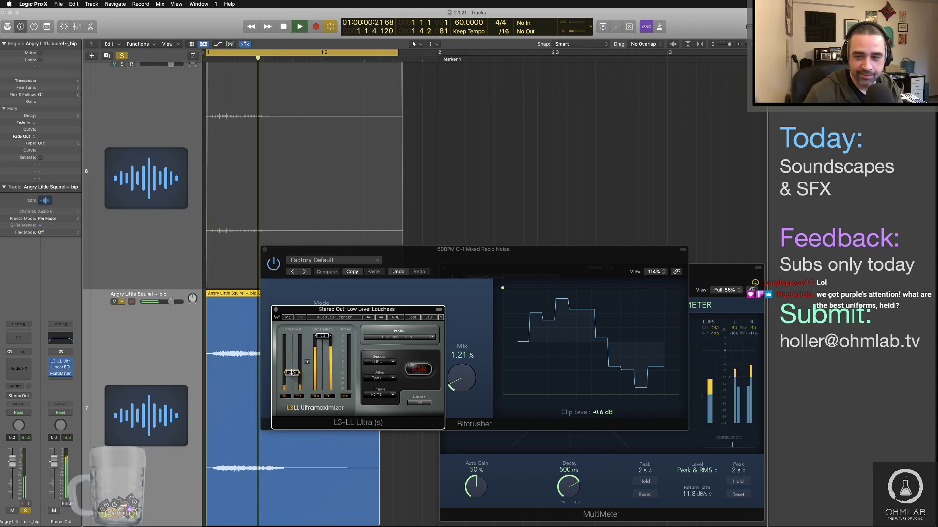
key("space")
left_click_drag(292, 373, 292, 377)
key("space")
key("space")
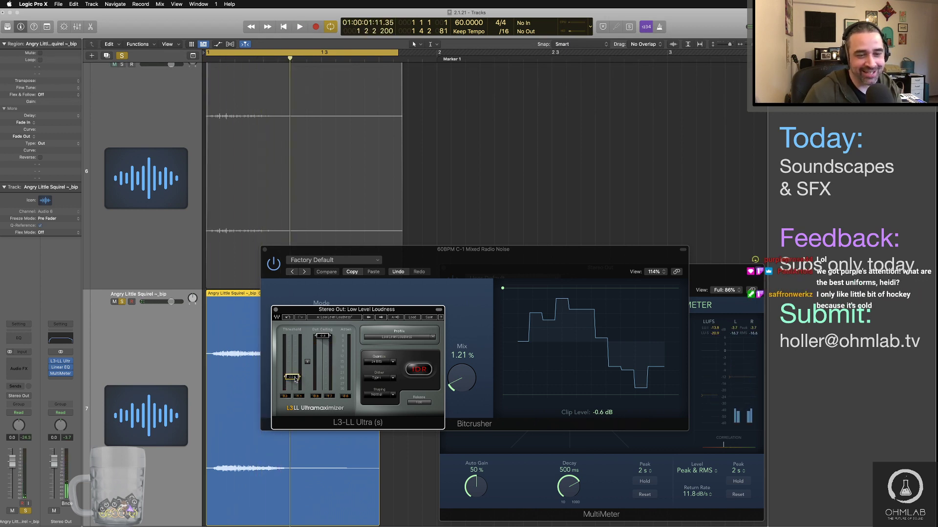
key("space")
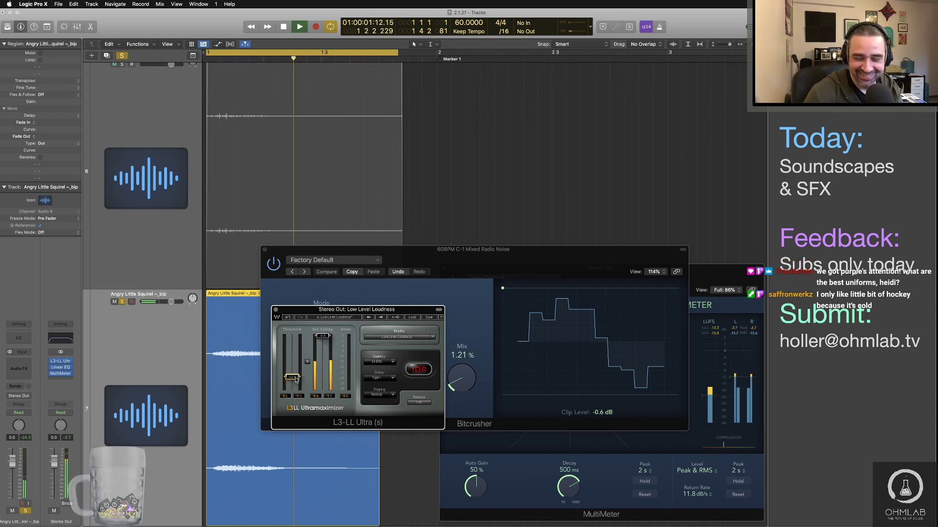
key("space")
left_click_drag(295, 380, 296, 380)
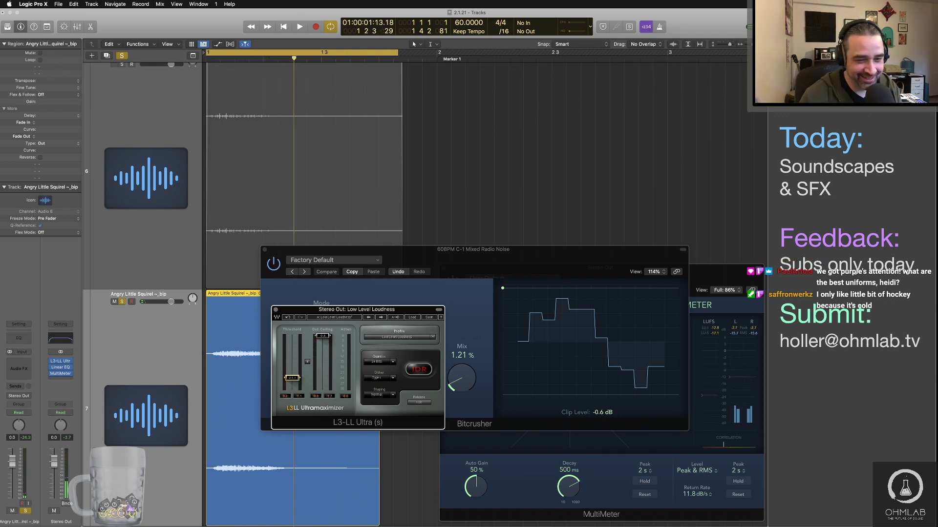
Bounce the squirrel loop in real time as a 24-bit, 44100 Hz PCM Wave named Angry Squirrel in the Complex folder.
key("super+b")
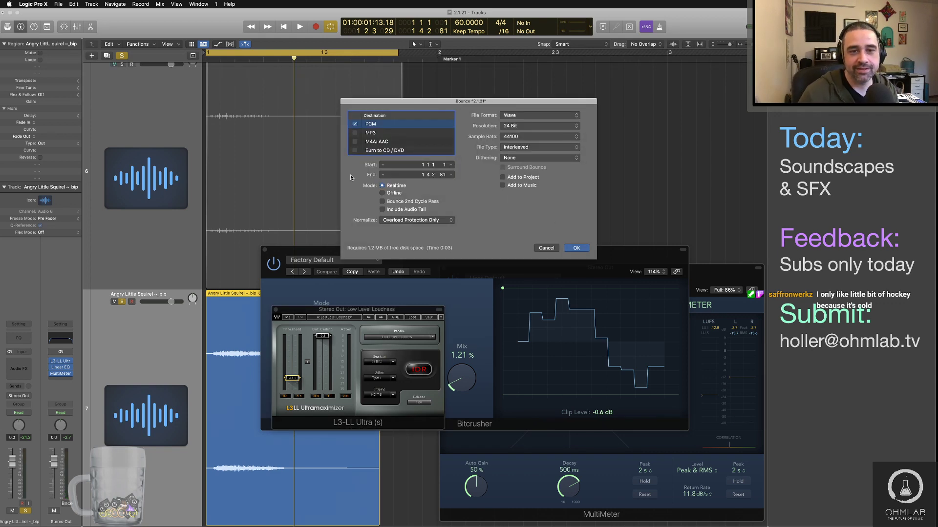
left_click(577, 248)
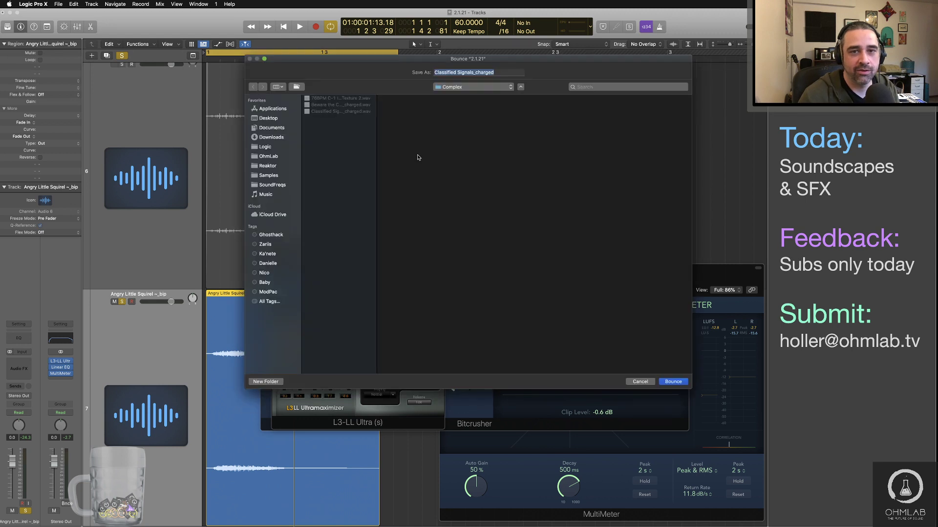
type("An")
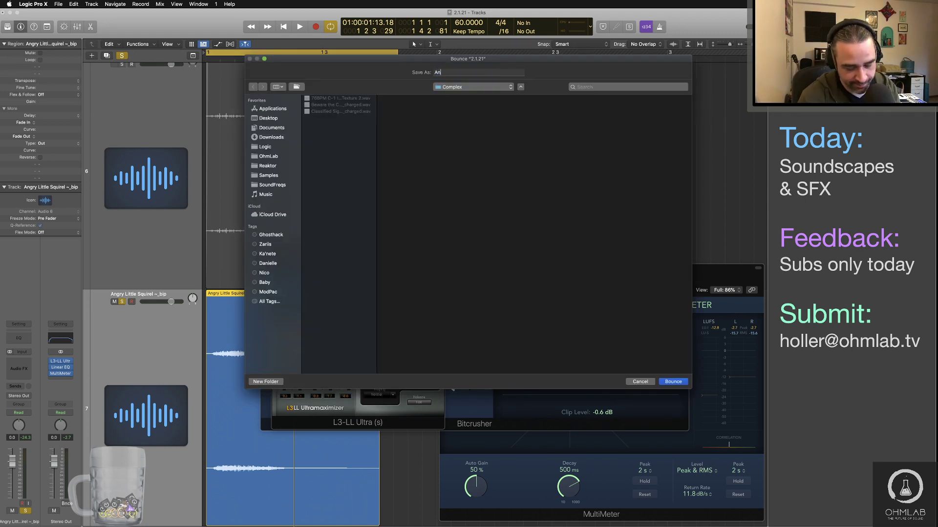
type("gry Squirrel")
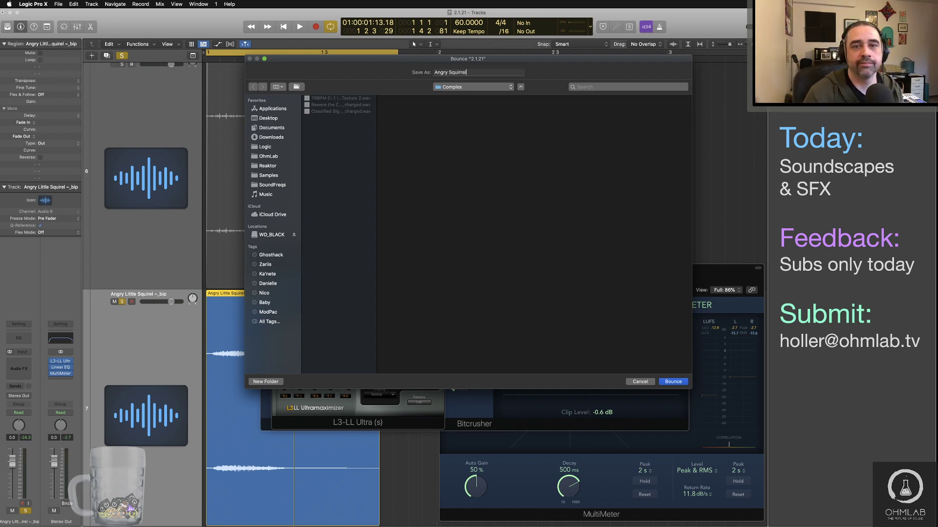
key("Return")
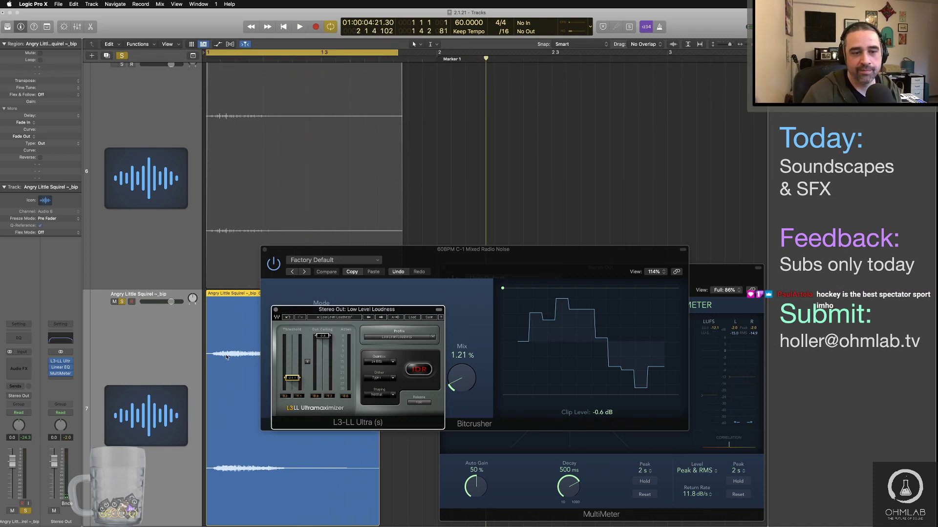
Switch to Finder and move Angry Squirrel.wav out of the Complex folder in the GH Cinematic Atmos &textures pack.
key("super+Tab")
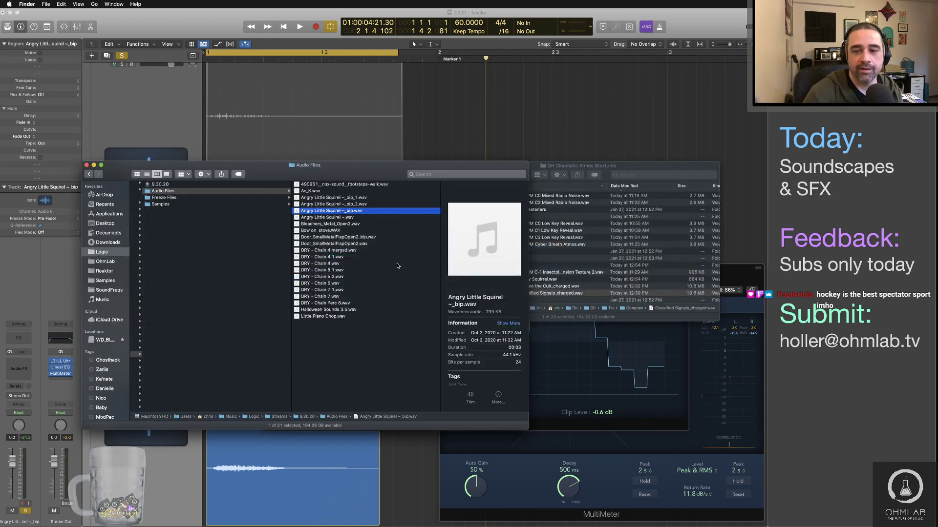
left_click(622, 320)
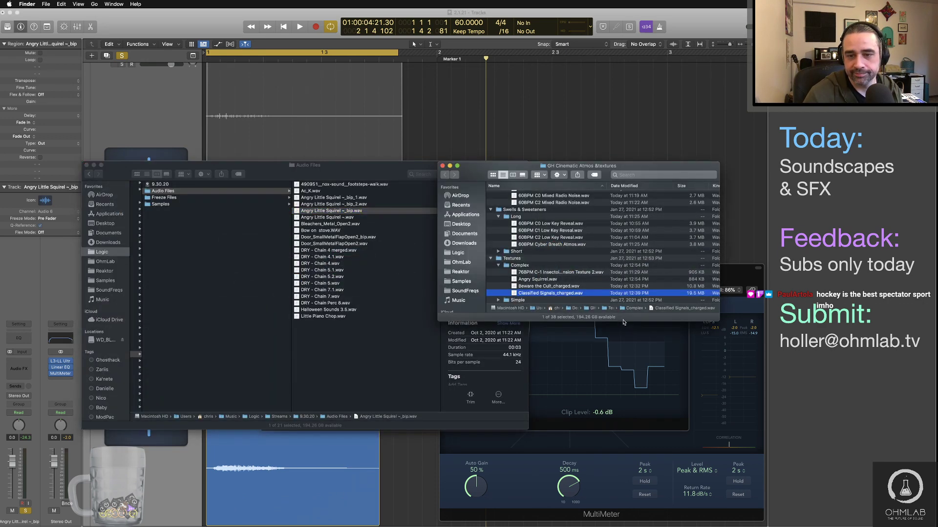
scroll(568, 279, "up", 5)
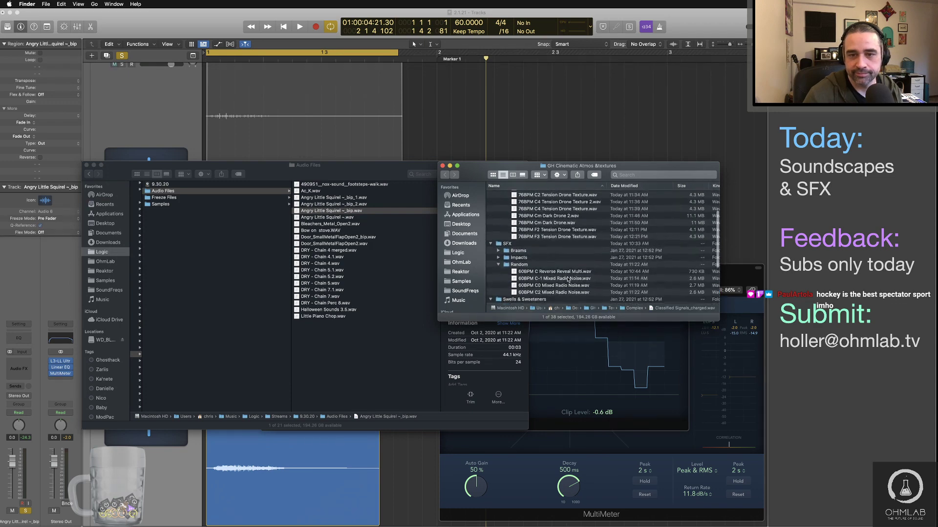
scroll(568, 279, "up", 2)
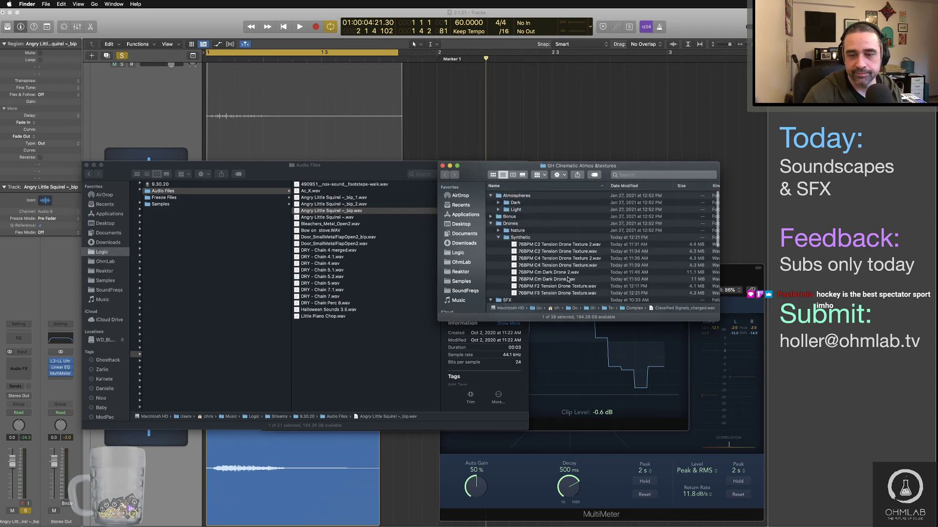
scroll(568, 279, "down", 8)
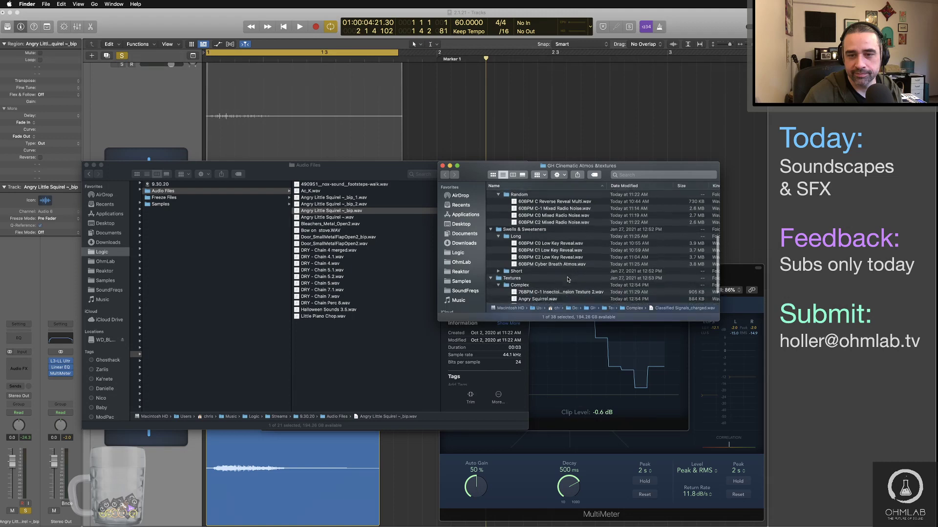
left_click_drag(536, 271, 847, 93)
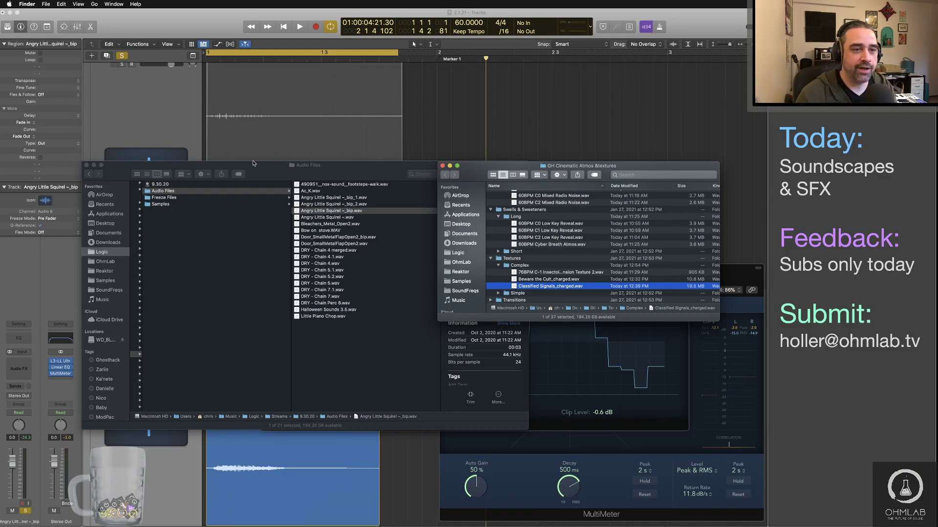
Drop the squirrel photo onto an empty area of the desktop and preview the image.
left_click(265, 177)
key("super+Tab")
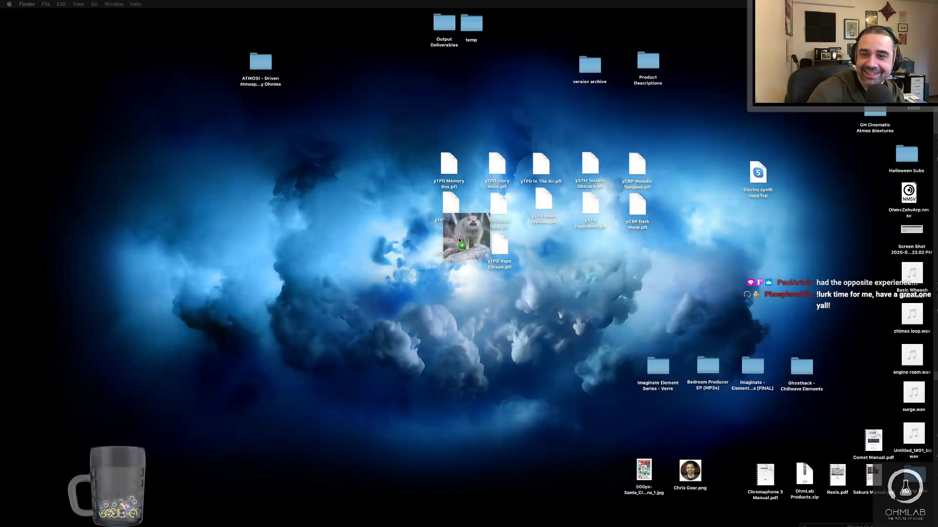
left_click_drag(530, 241, 841, 268)
left_click(778, 259)
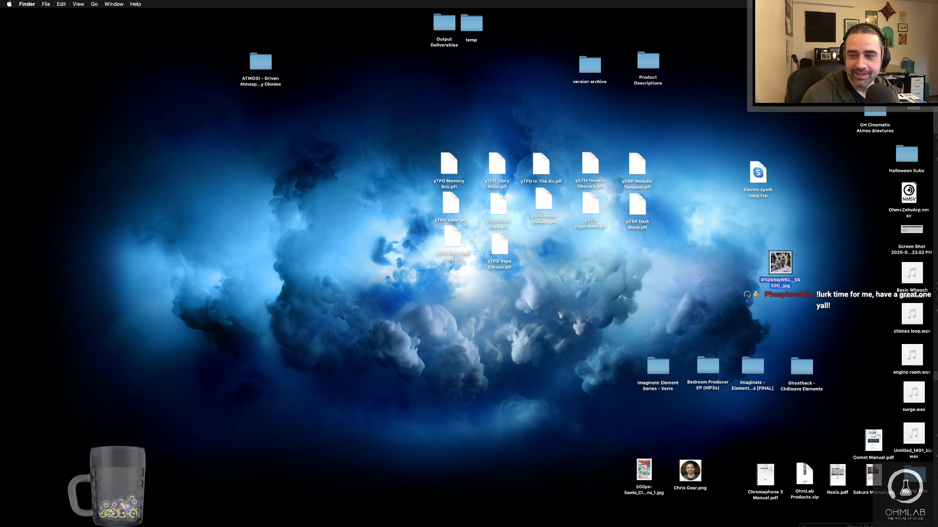
key("space")
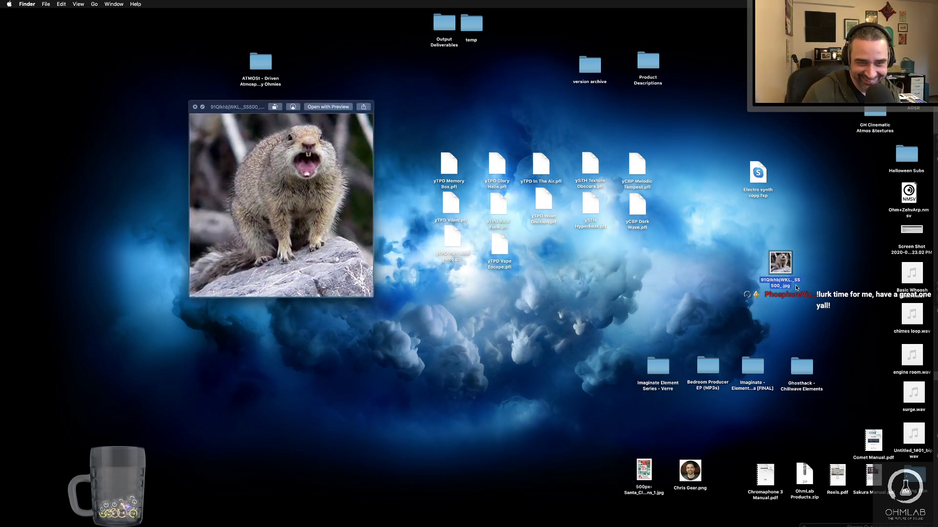
key("space")
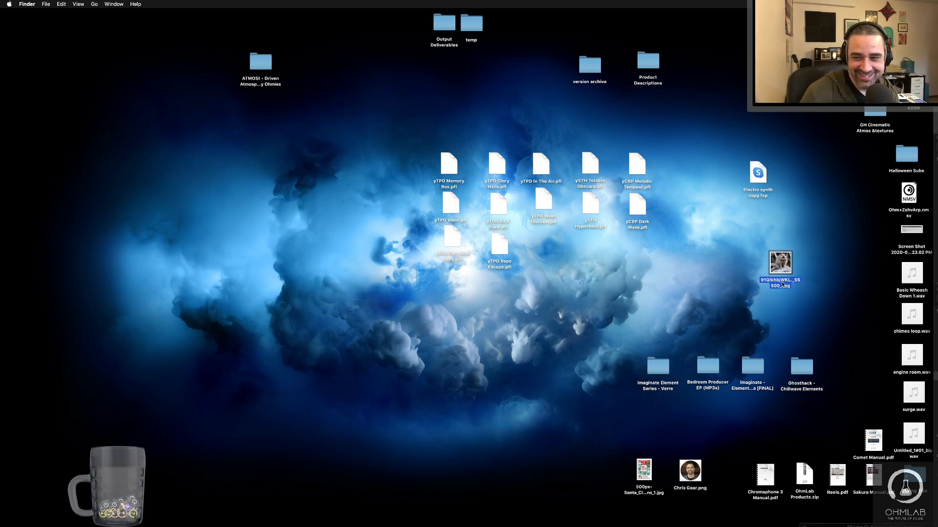
Rename the squirrel photo on the desktop to Angry Squirrel, keeping its .jpg extension.
key("Return")
type("Ange")
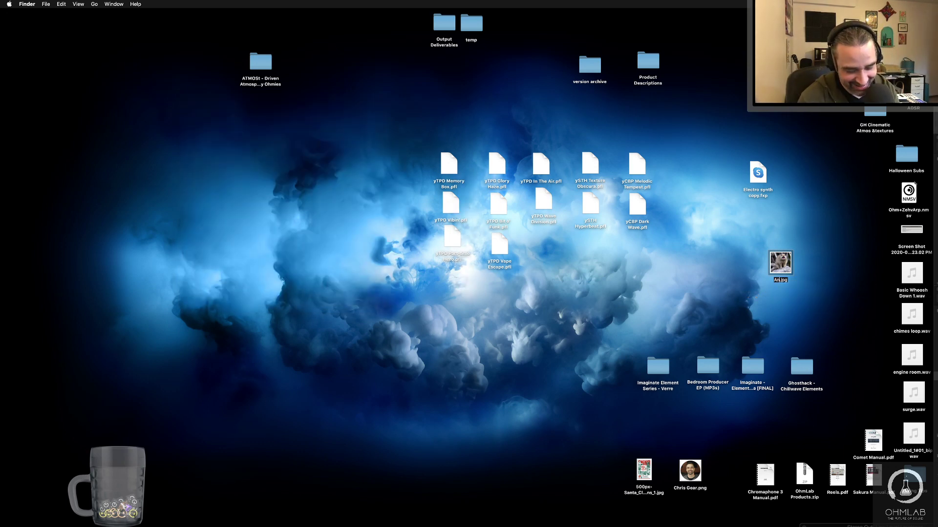
type("y Squirrel")
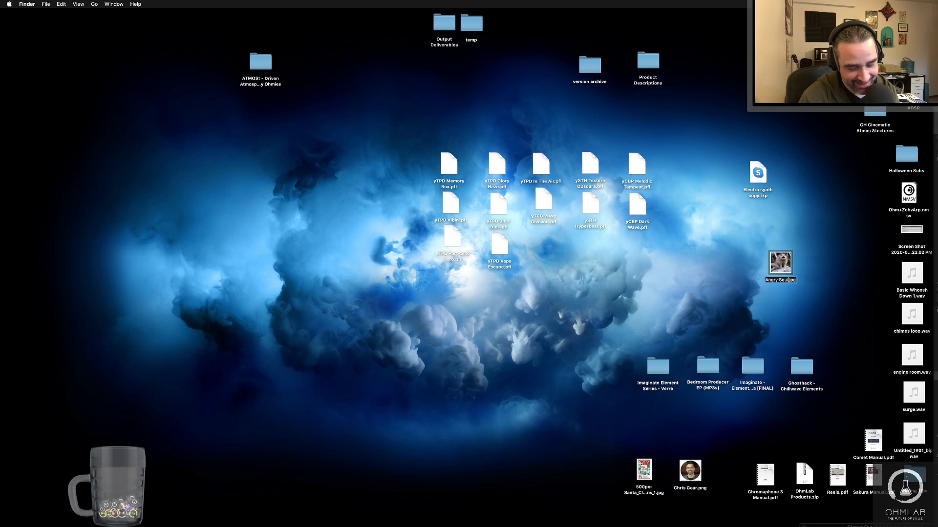
key("Return")
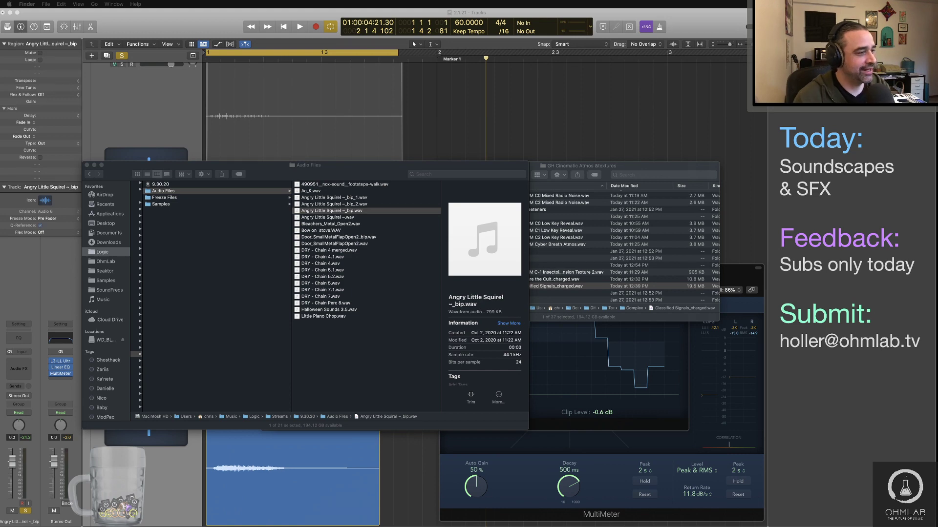
key("super+Tab")
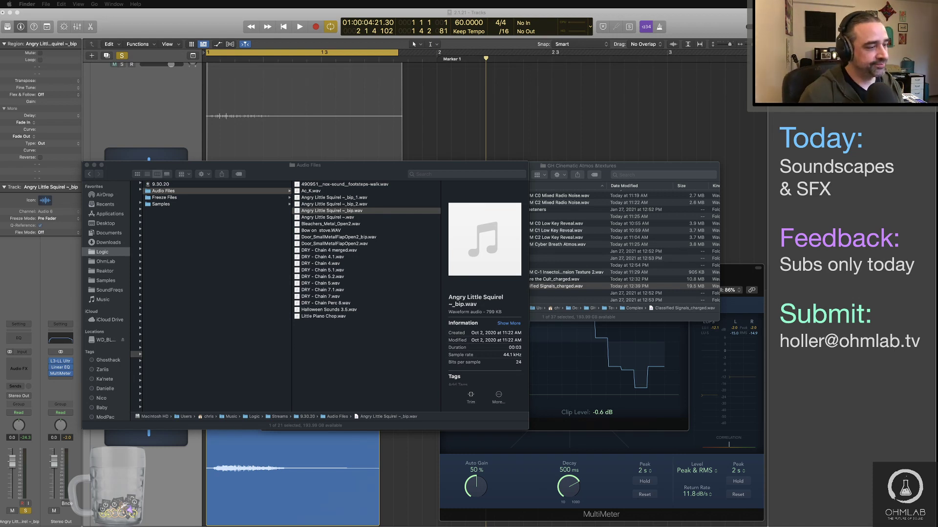
key("super+Tab")
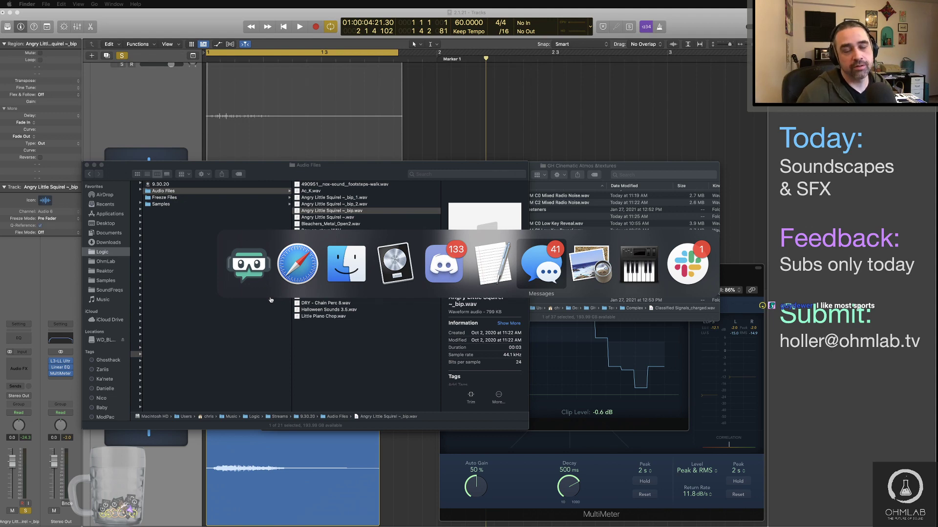
left_click(285, 282)
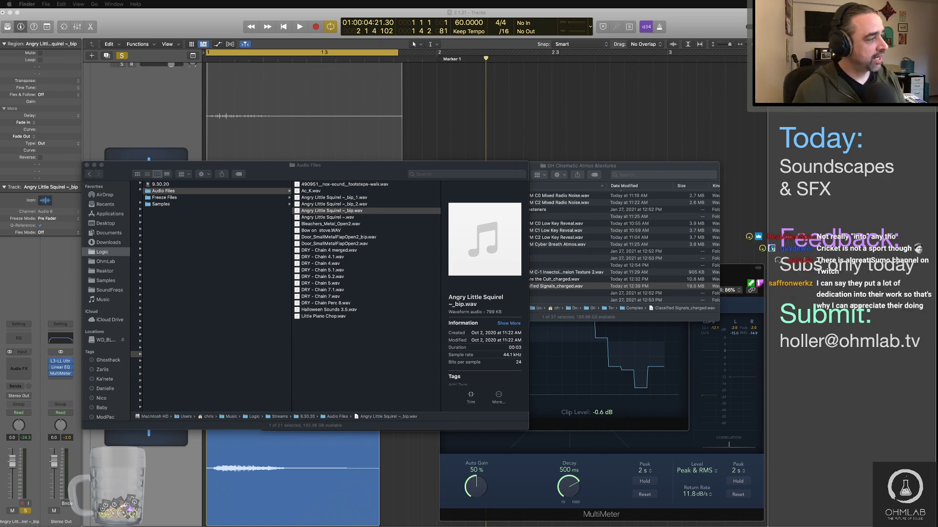
key("super+Tab")
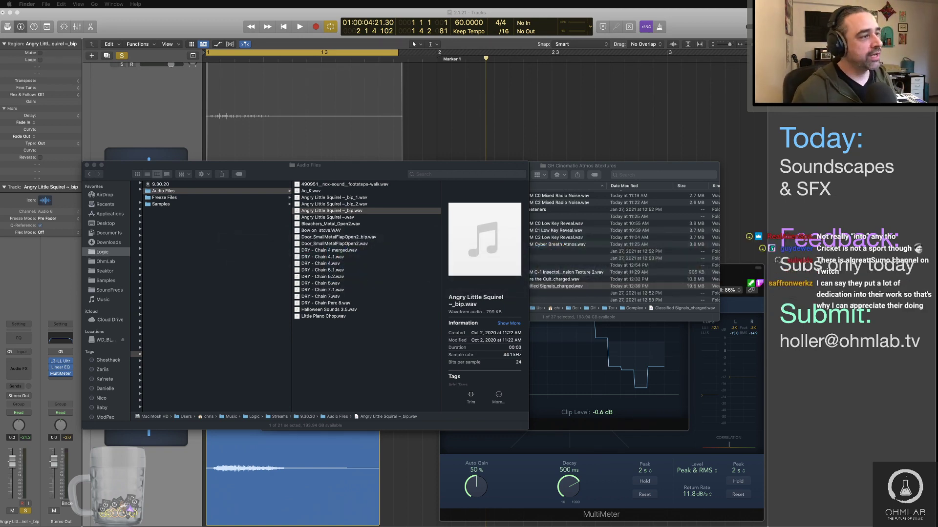